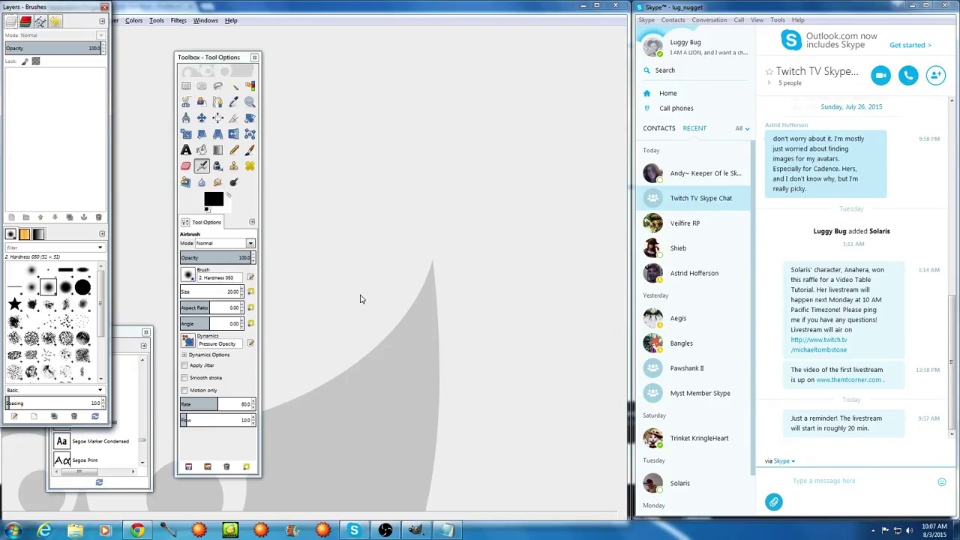
Open the Notepad notes and read the table request: its name, quote, mood, colours and character description
mouse_move(447, 530)
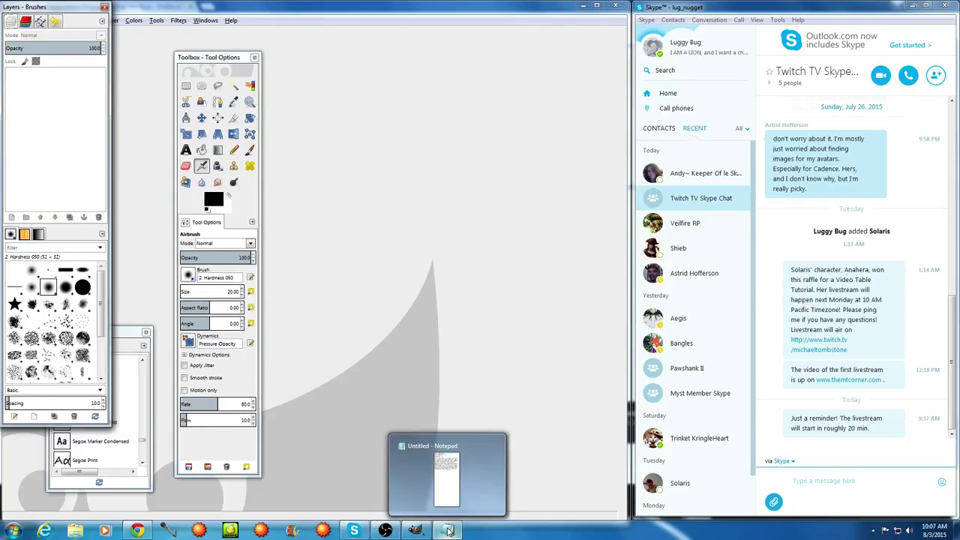
left_click(447, 529)
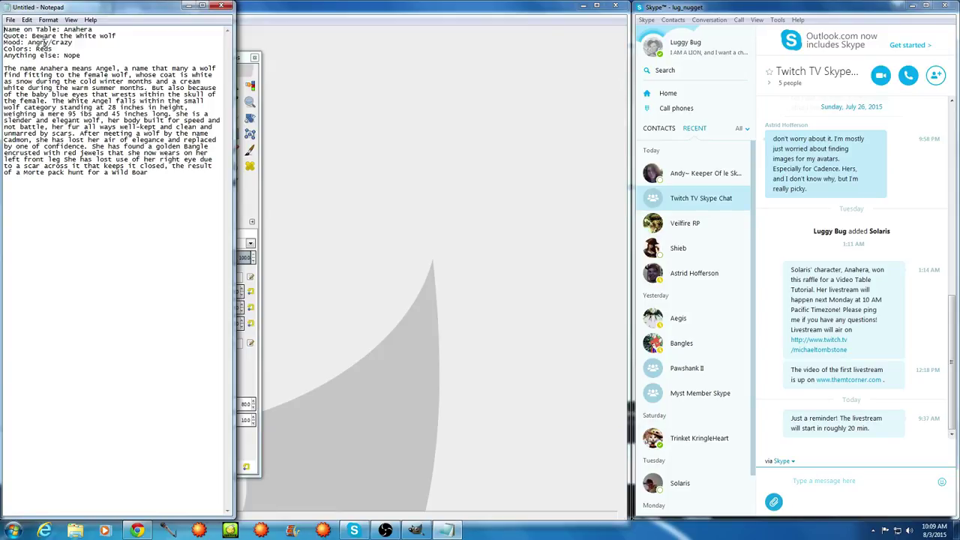
Switch to Chrome and close the Twitch dashboard and the Into the Myst profile tabs
left_click(137, 531)
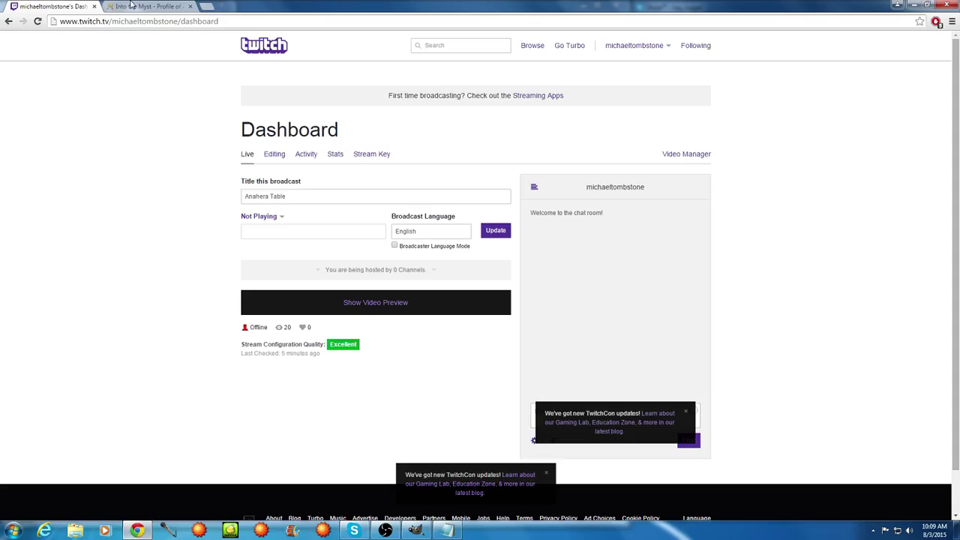
left_click(96, 7)
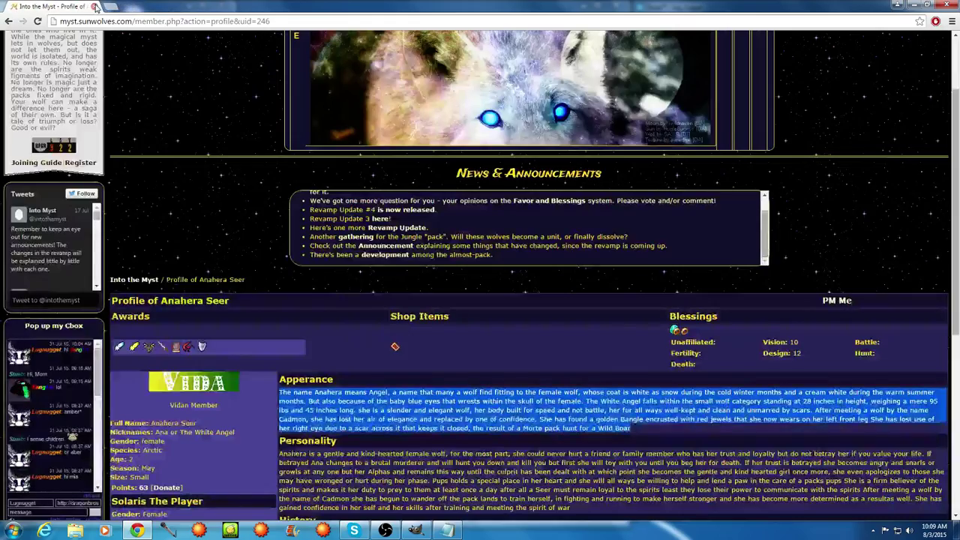
left_click(95, 6)
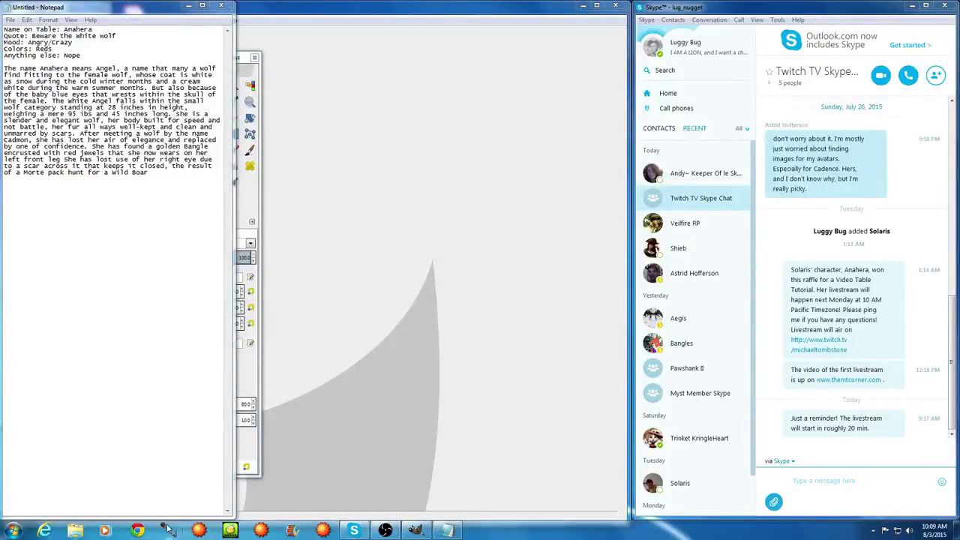
Open deviantart.com in a new Chrome window
left_click(137, 531)
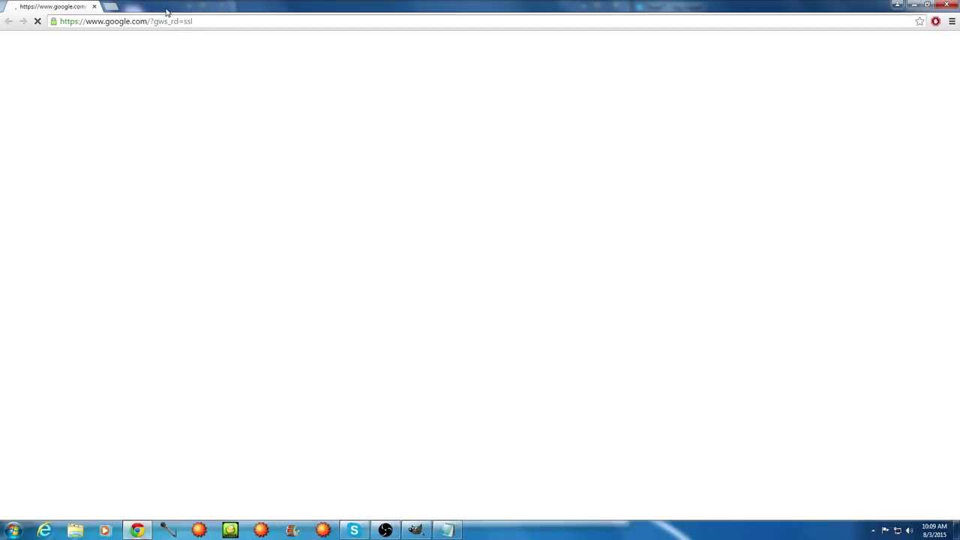
left_click(209, 21)
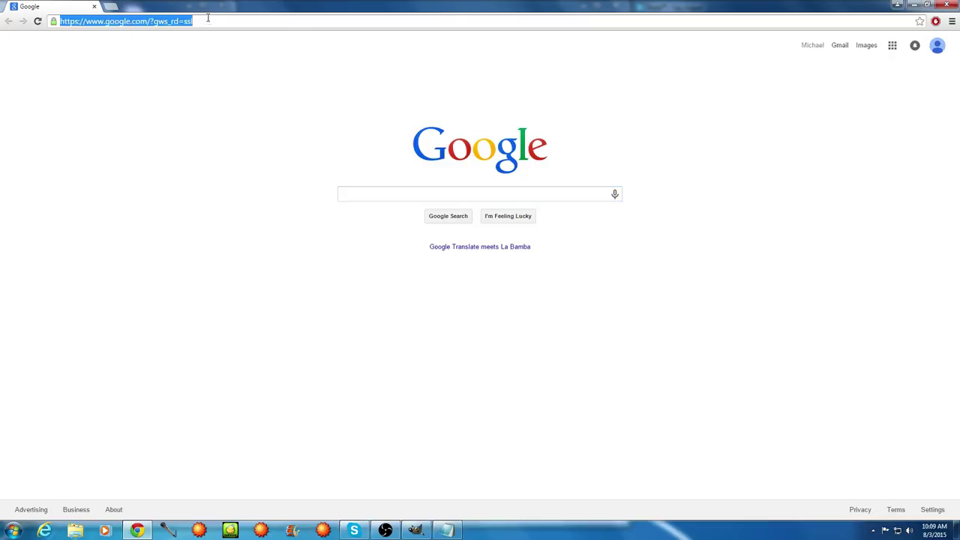
type("deviantart.com")
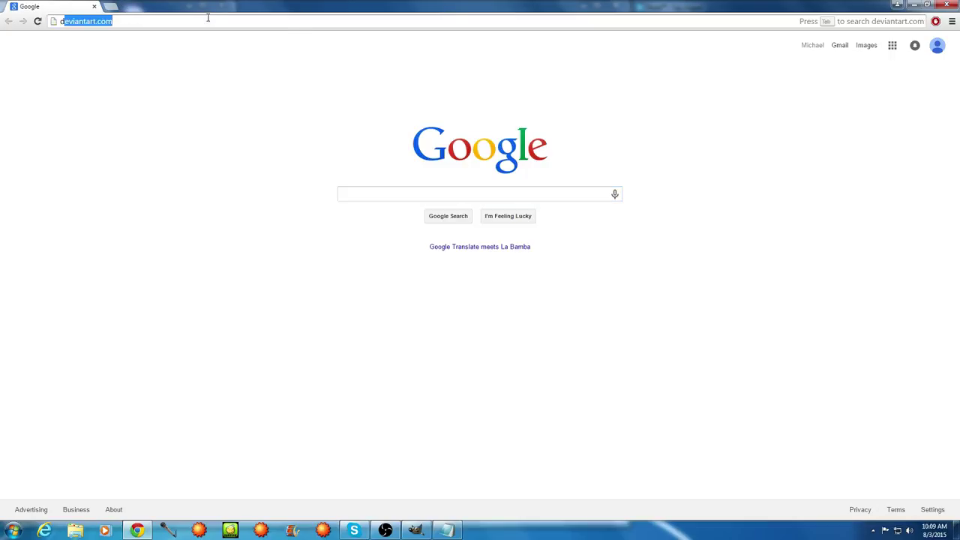
key("Return")
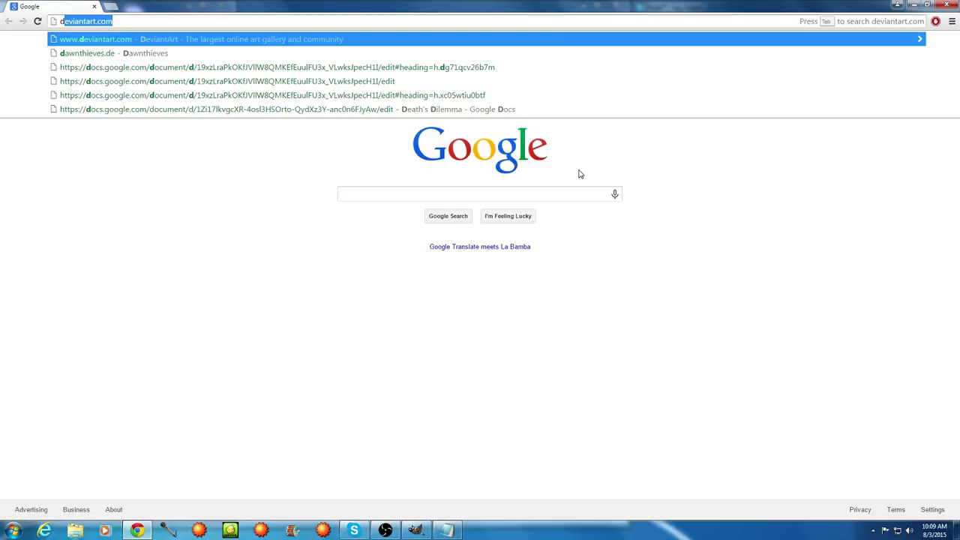
key("Return")
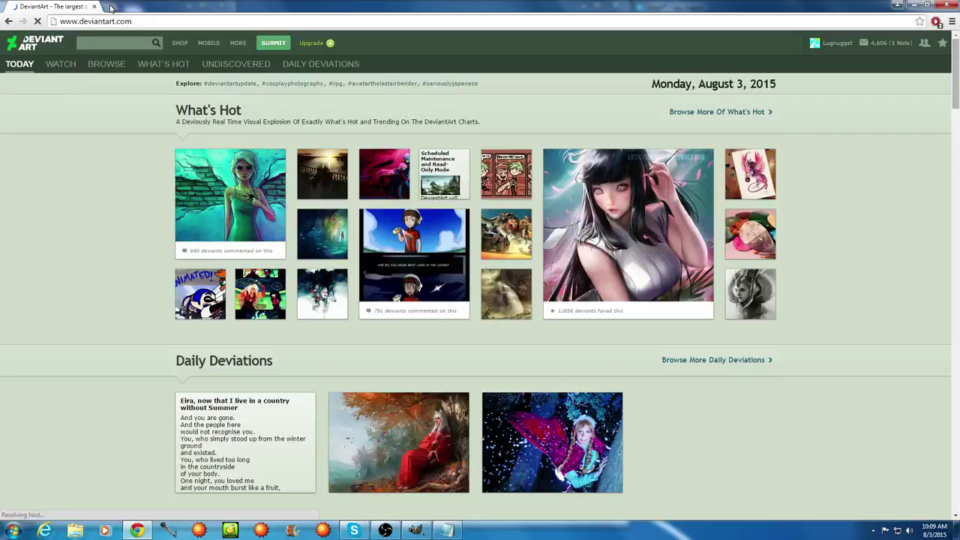
Open the Dawnthieves stock-photo website in a second browser tab
left_click(112, 7)
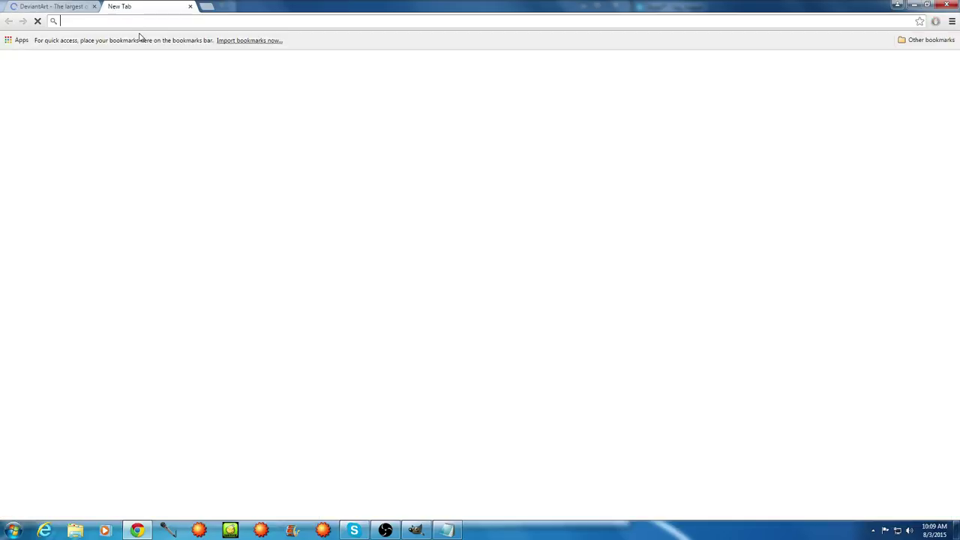
type("dawn")
left_click(140, 39)
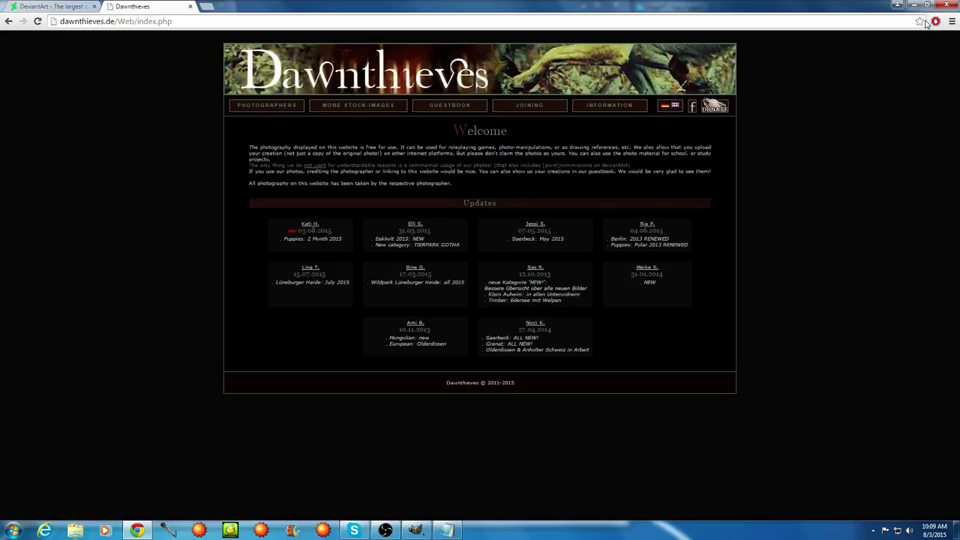
Shrink the browser from full screen and resize its window to fill the space beside the Skype window
left_click(927, 5)
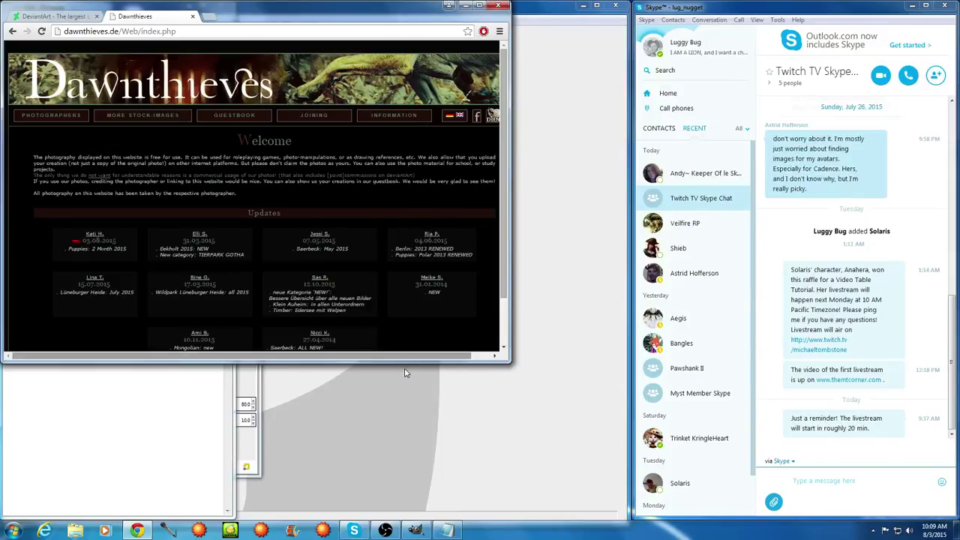
left_click_drag(403, 362, 404, 516)
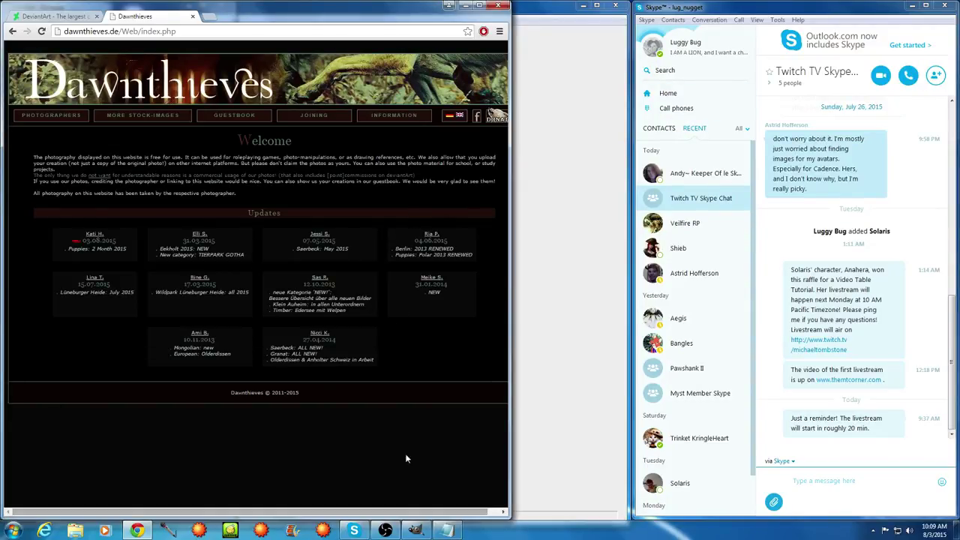
left_click_drag(510, 323, 628, 331)
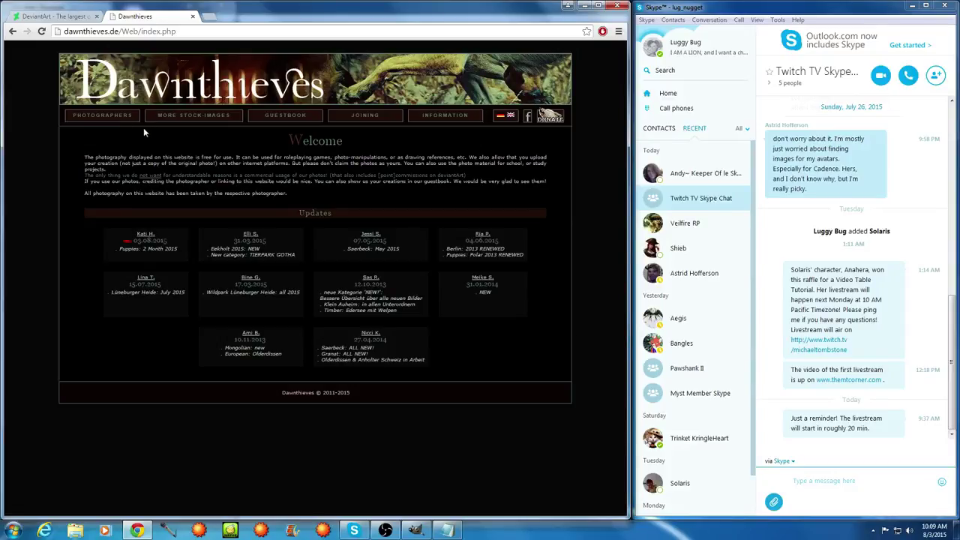
Open the Klein-Auheim wolf gallery of the third photographer listed on Dawnthieves
mouse_move(96, 118)
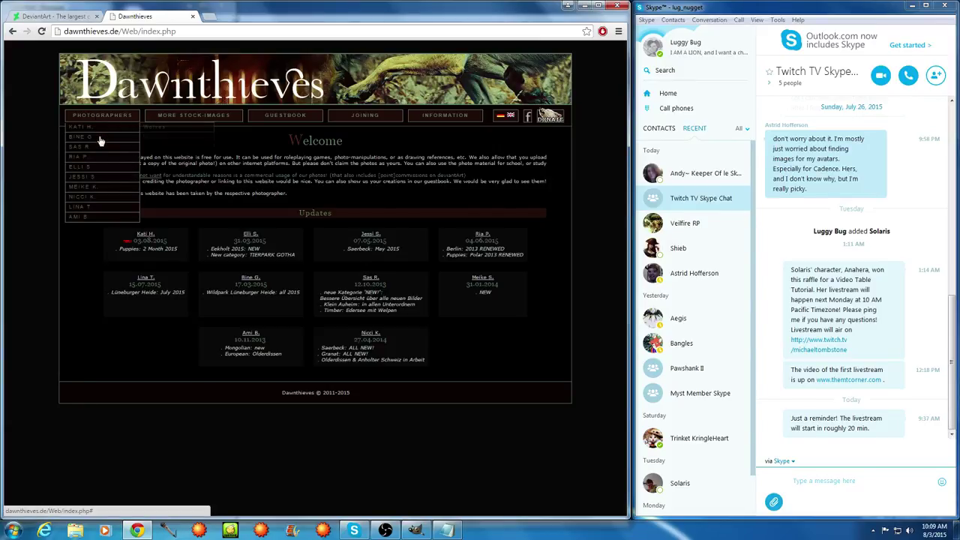
mouse_move(105, 148)
left_click(150, 151)
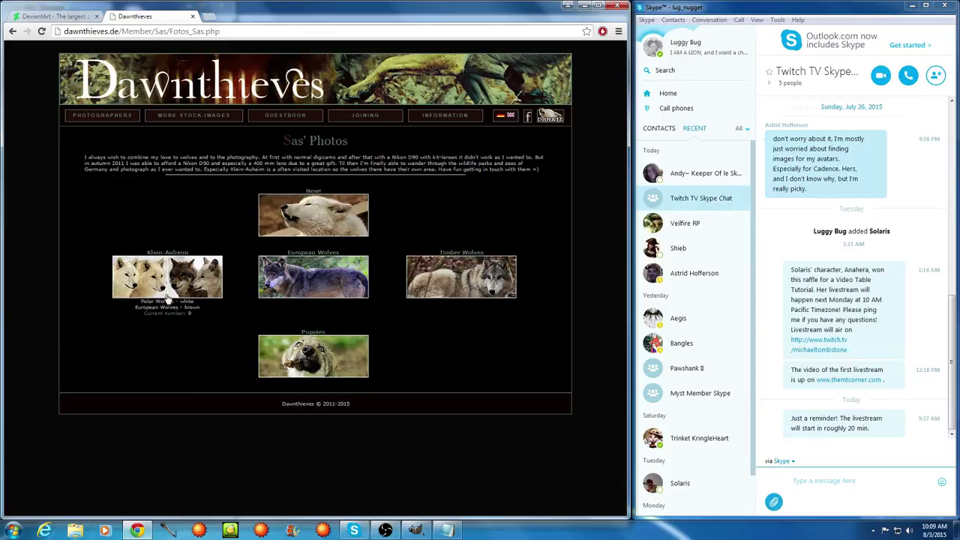
left_click(168, 285)
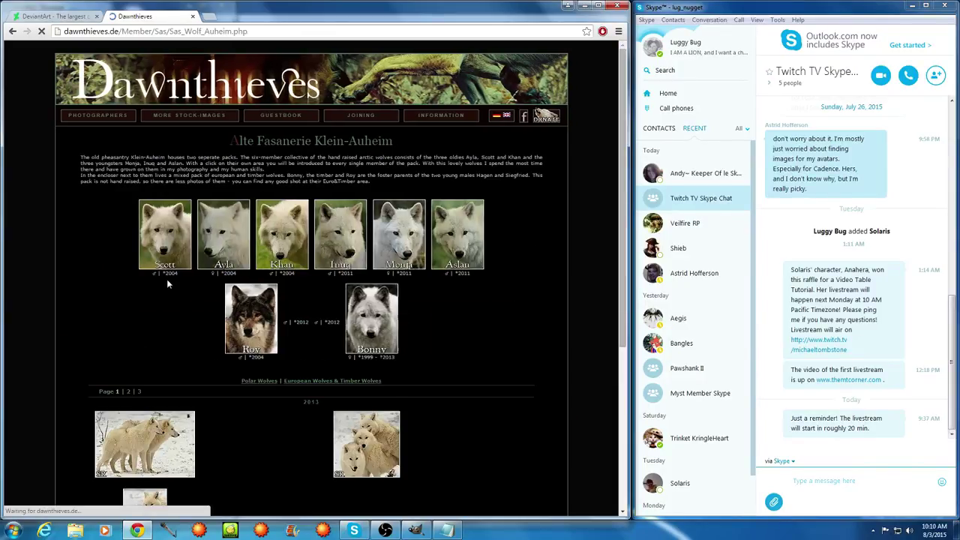
Look through the Klein-Auheim overview and all three pages of the white wolf Scott's photos for a suitable picture
scroll(168, 279, "down", 3)
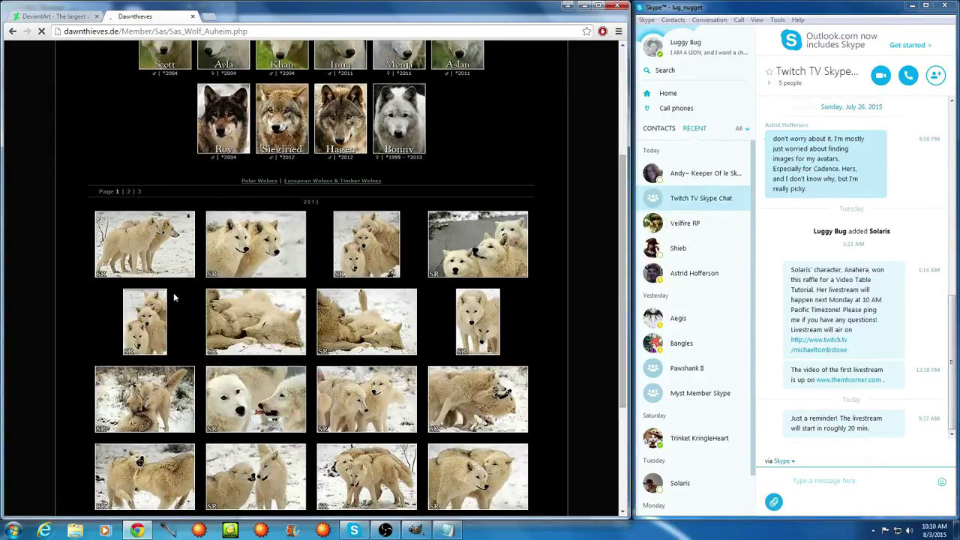
scroll(173, 293, "up", 1)
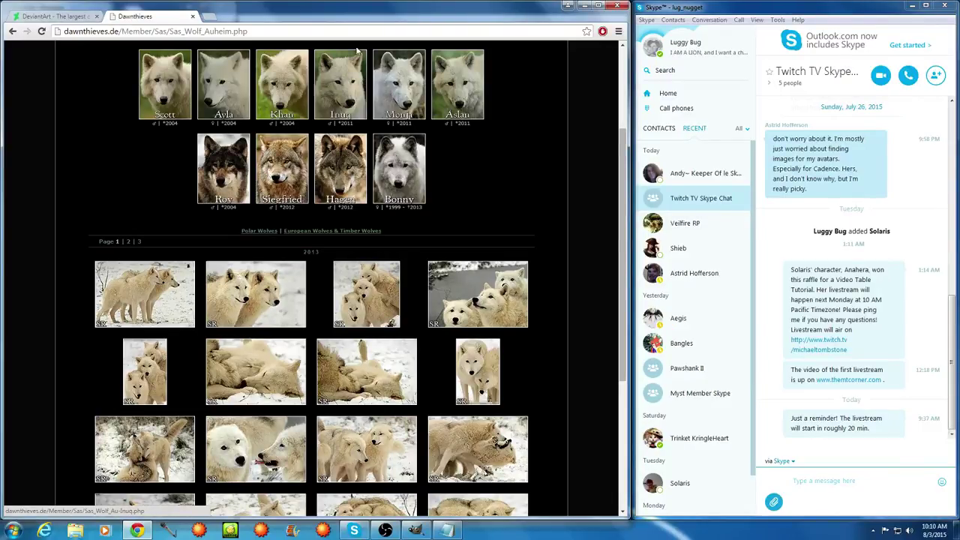
left_click(171, 75)
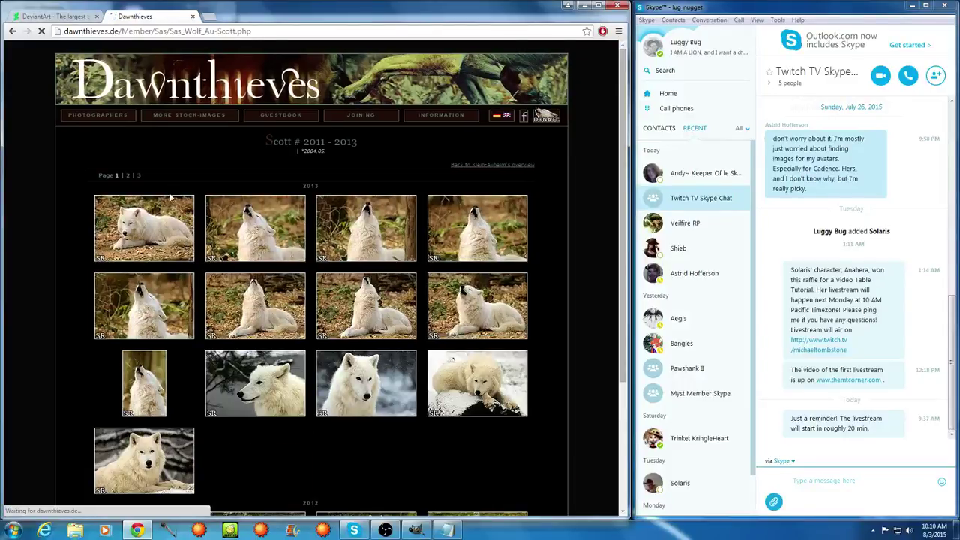
scroll(171, 199, "down", 3)
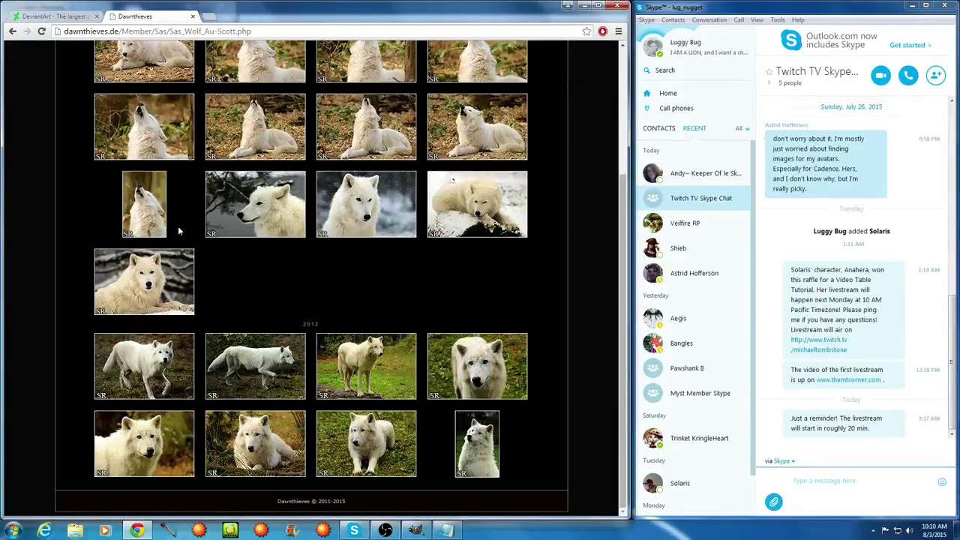
scroll(178, 227, "up", 3)
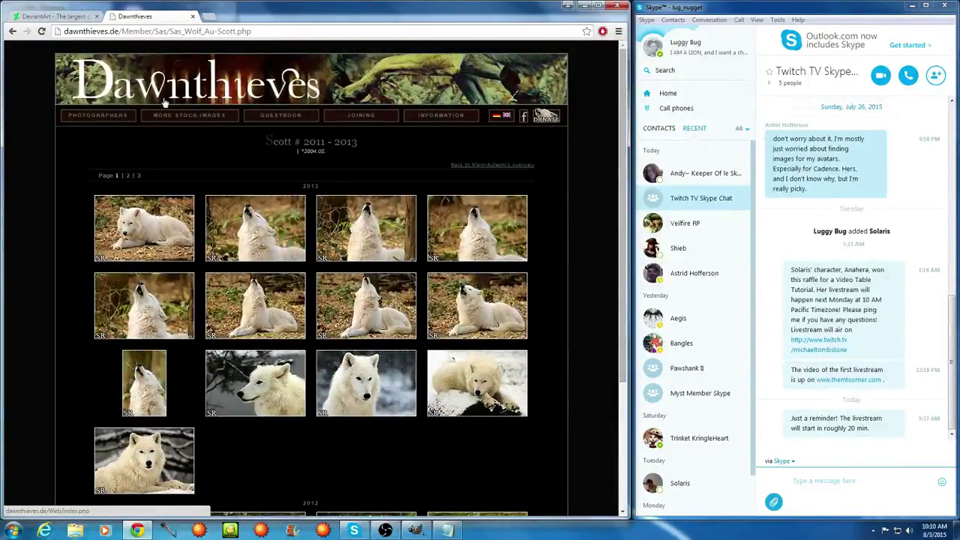
left_click(129, 176)
scroll(201, 183, "down", 5)
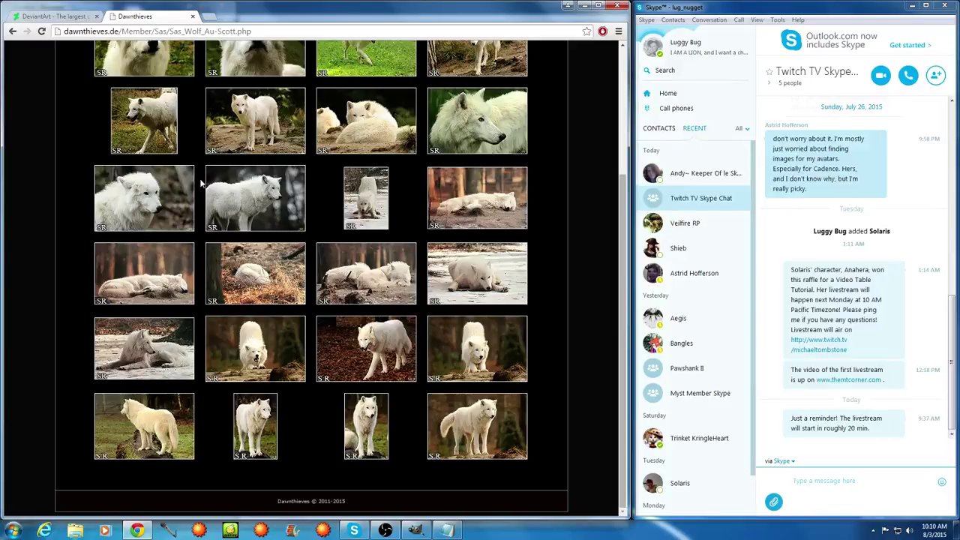
scroll(201, 182, "up", 3)
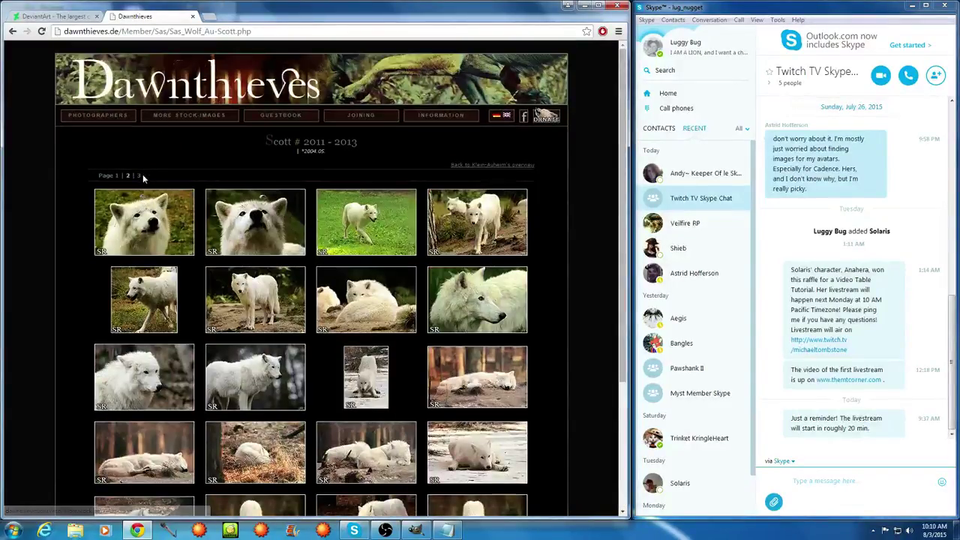
left_click(139, 176)
scroll(193, 208, "down", 5)
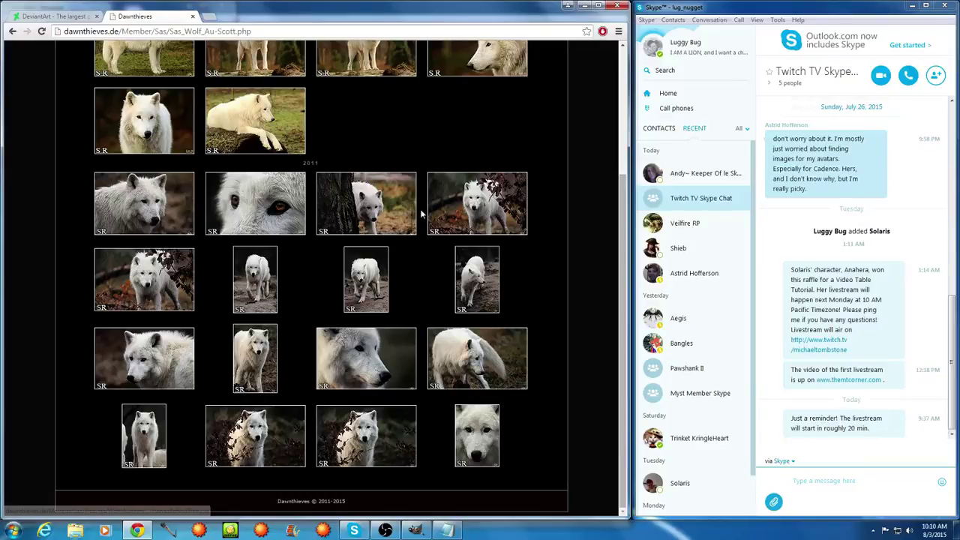
scroll(411, 221, "up", 3)
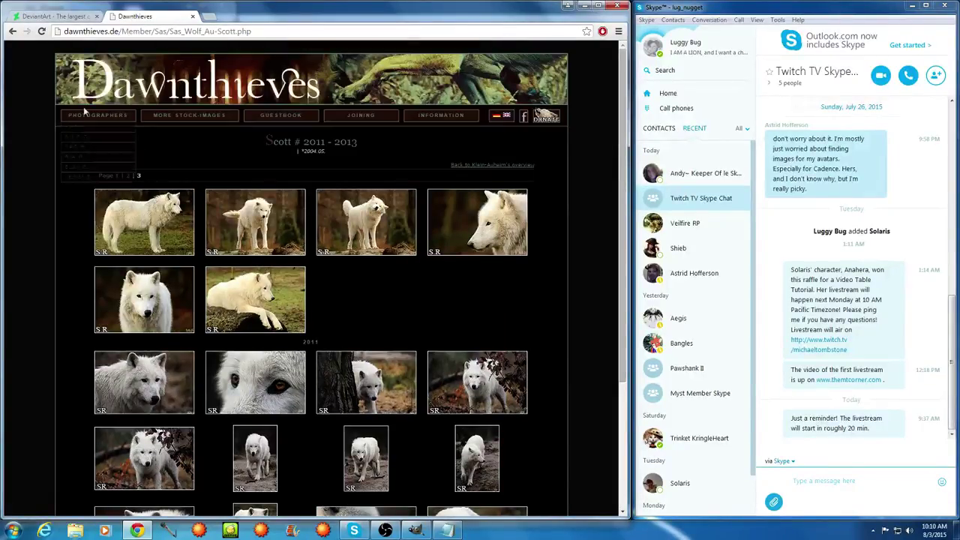
Look at the wolf Bonny's photos for a suitable picture, and return to the Klein-Auheim overview
left_click(13, 33)
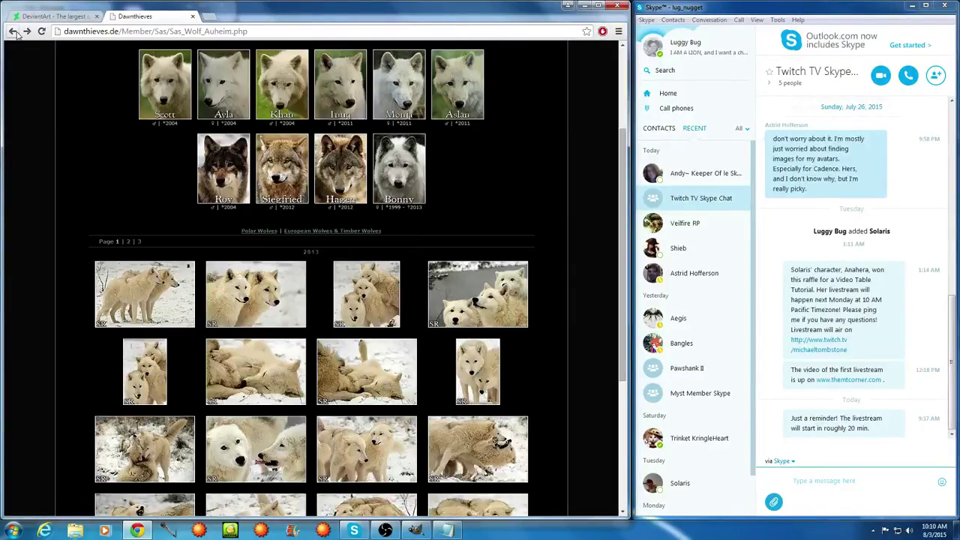
left_click(411, 182)
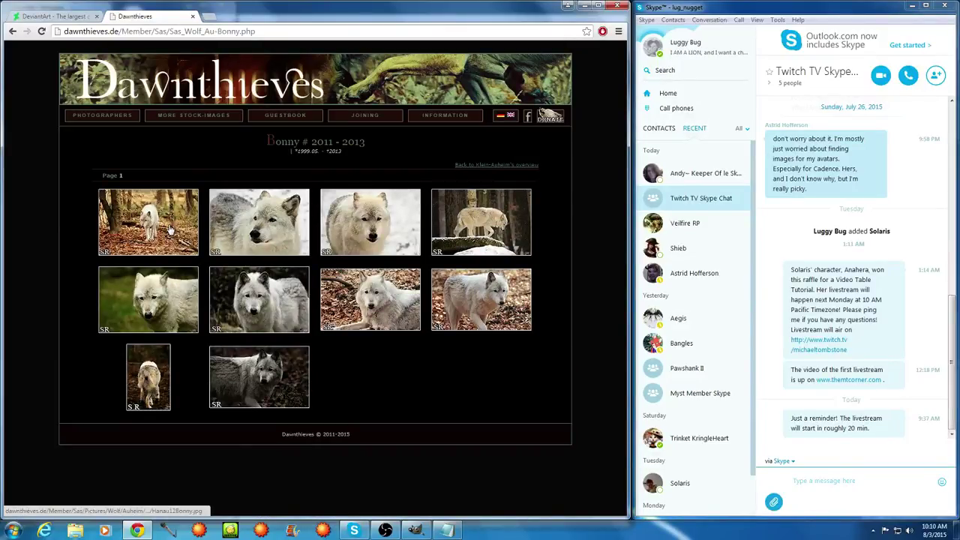
left_click(12, 32)
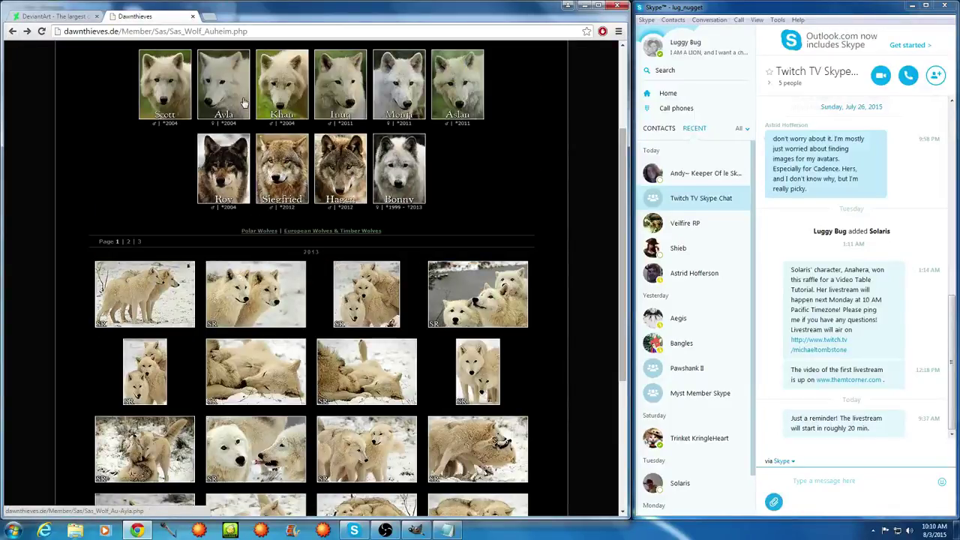
Open the 2011 photo HanauAngry.jpg from the wolf Ayla's gallery in a new tab, and return to the gallery
left_click(243, 102)
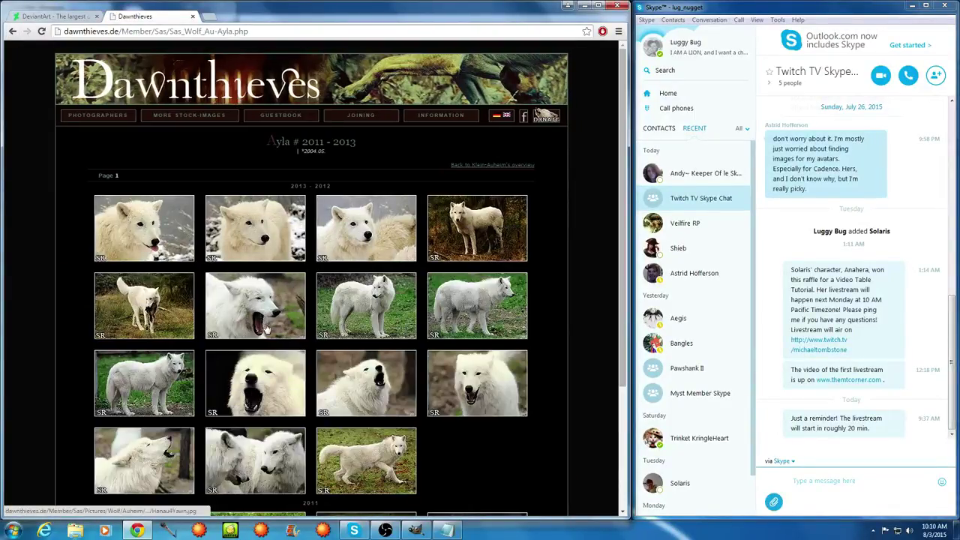
scroll(268, 328, "down", 3)
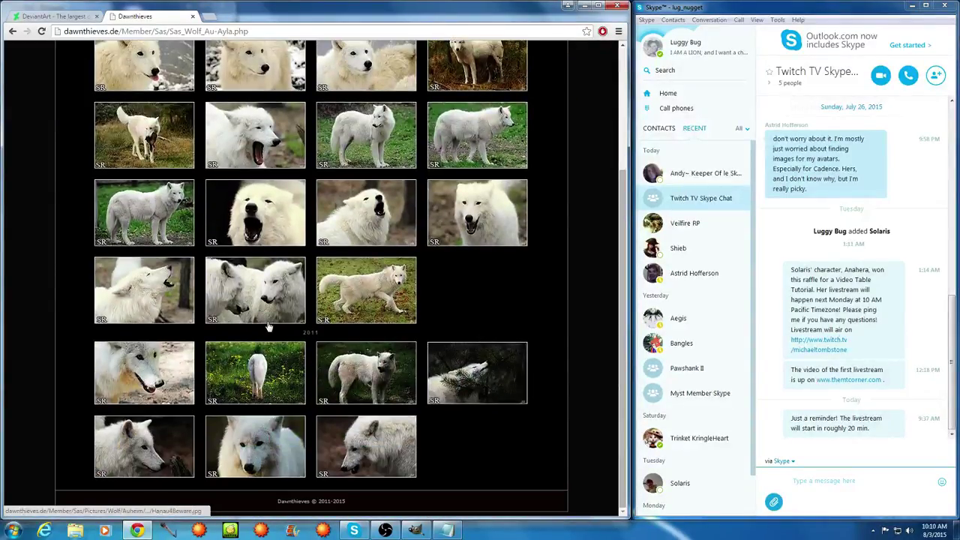
right_click(368, 372)
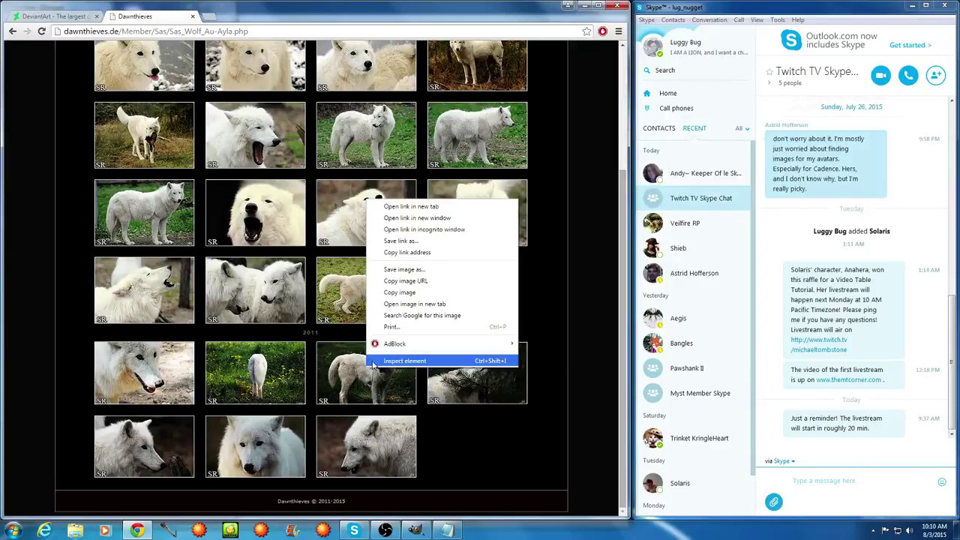
left_click(353, 379)
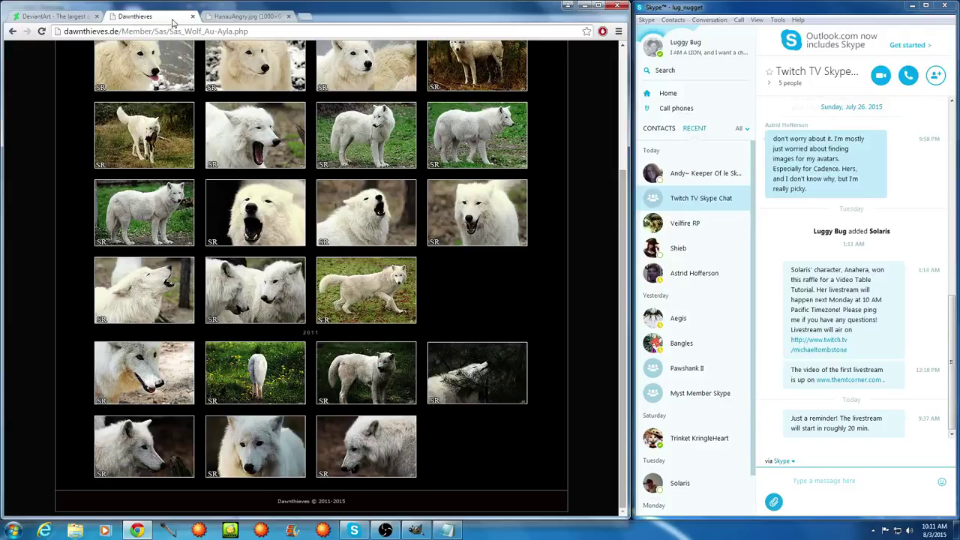
left_click(166, 16)
scroll(144, 211, "up", 3)
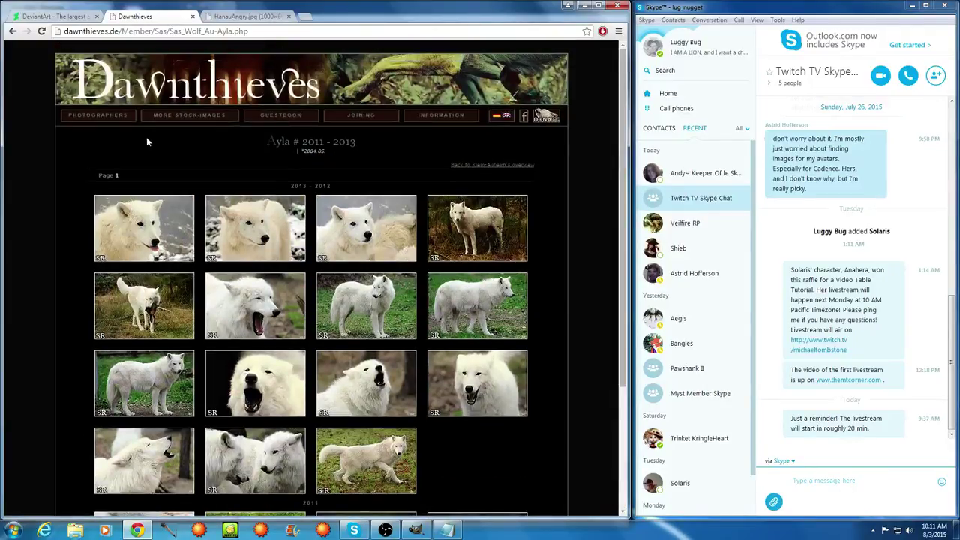
Reopen the Klein-Auheim overview from the wolf galleries of the third photographer listed on Dawnthieves
mouse_move(117, 120)
mouse_move(107, 147)
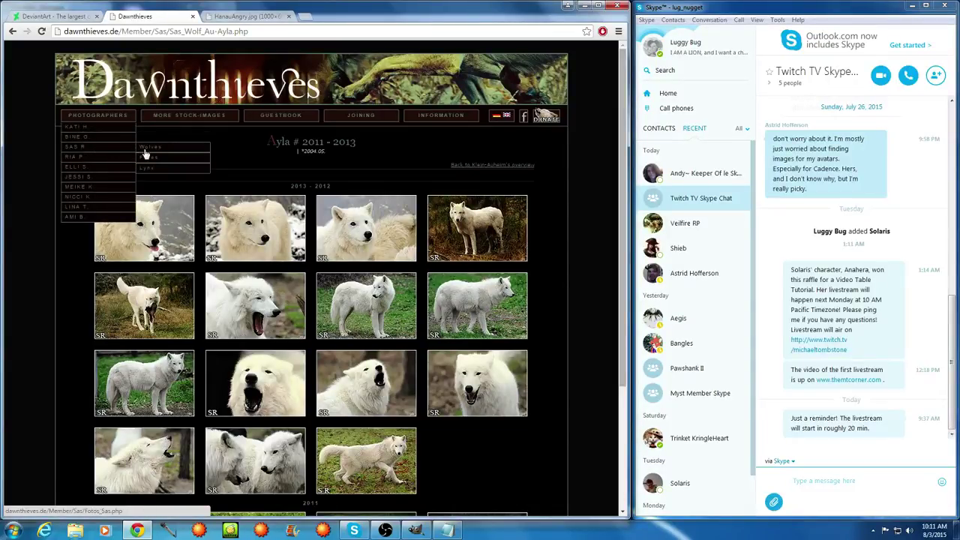
left_click(145, 151)
left_click(166, 289)
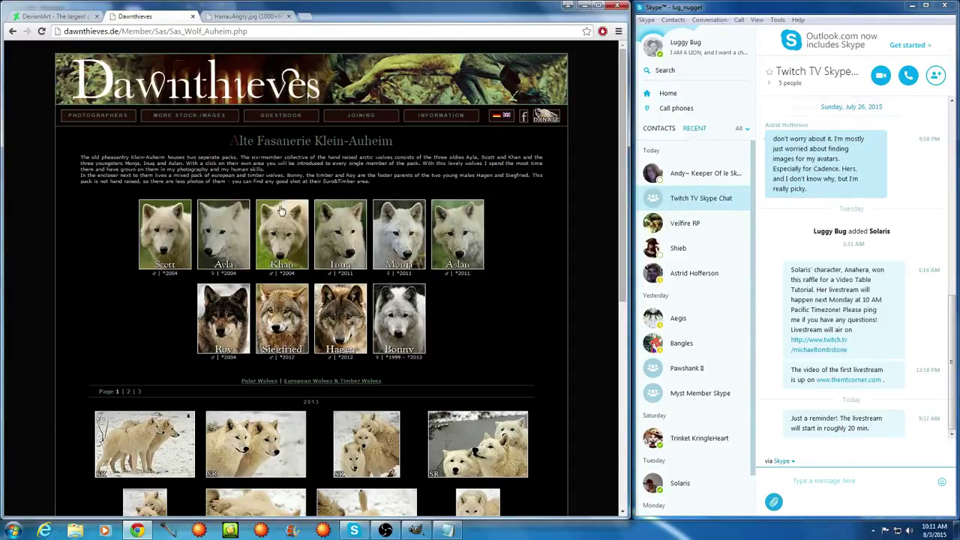
Look through the wolf Khan's photos for a suitable angry picture, and return to the Klein-Auheim overview
left_click(294, 239)
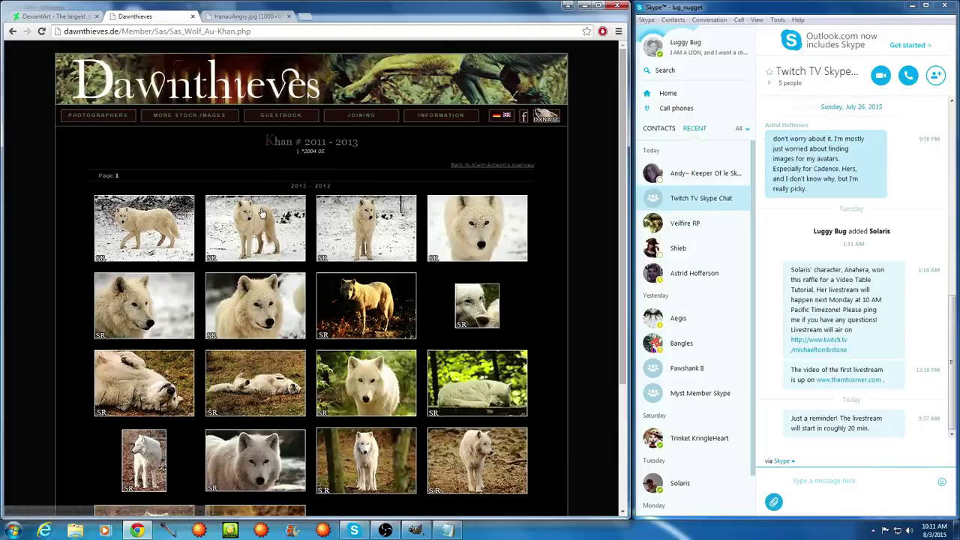
scroll(262, 214, "down", 3)
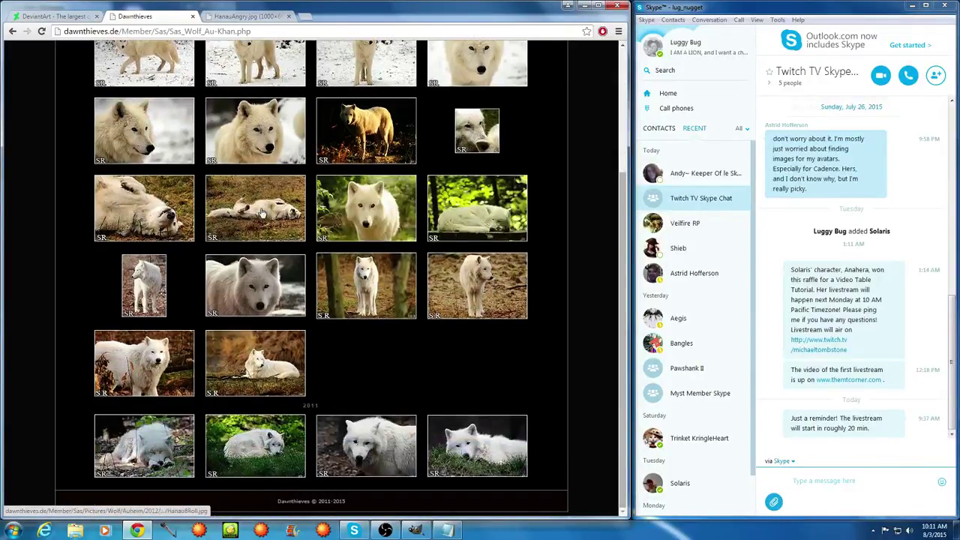
scroll(262, 214, "up", 3)
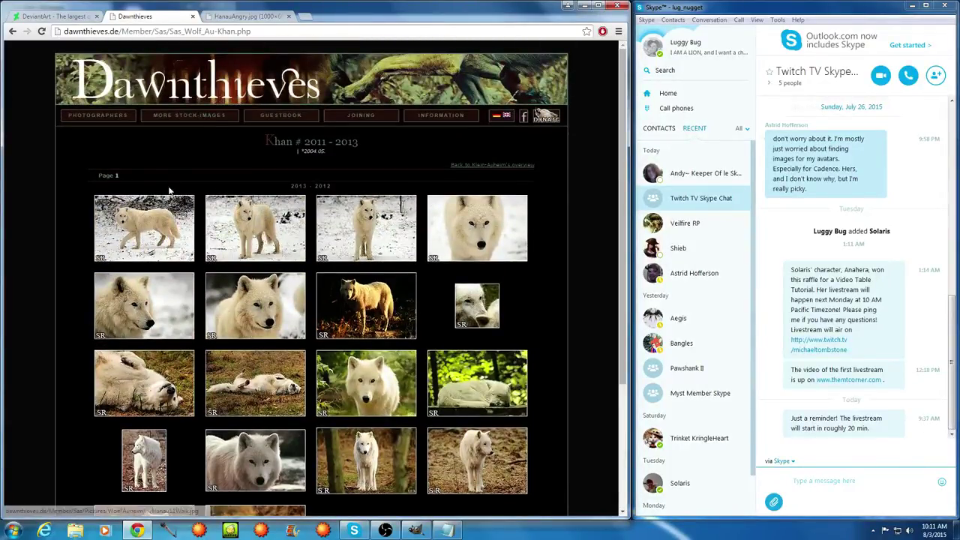
scroll(171, 193, "down", 3)
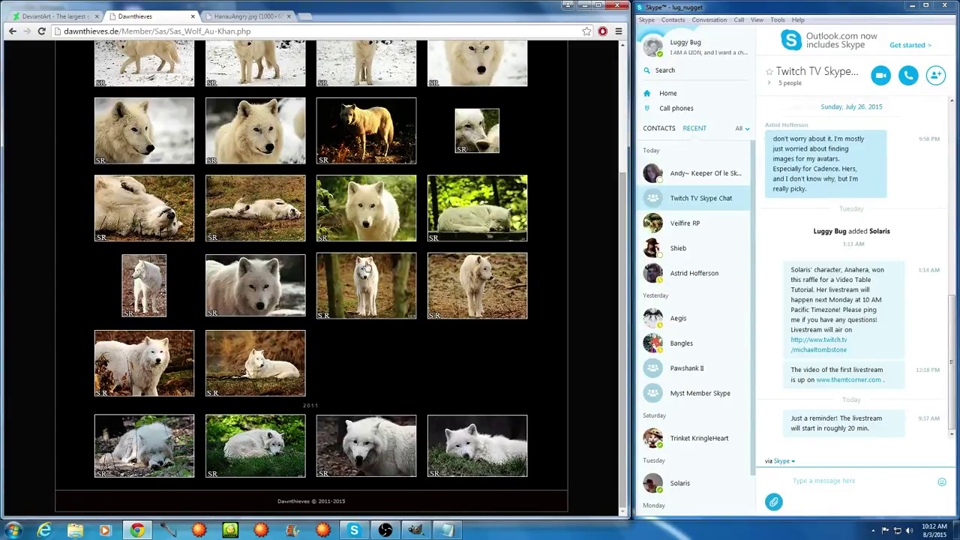
left_click(12, 32)
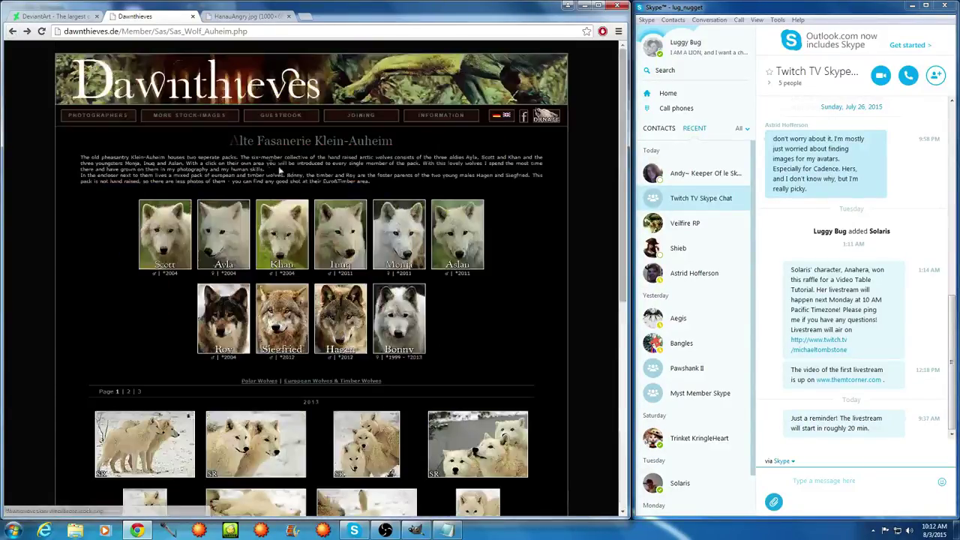
Open the 2013 photo Hanau12Snarl.jpg from the wolf Monja's gallery in a new tab, and return to the gallery
left_click(382, 251)
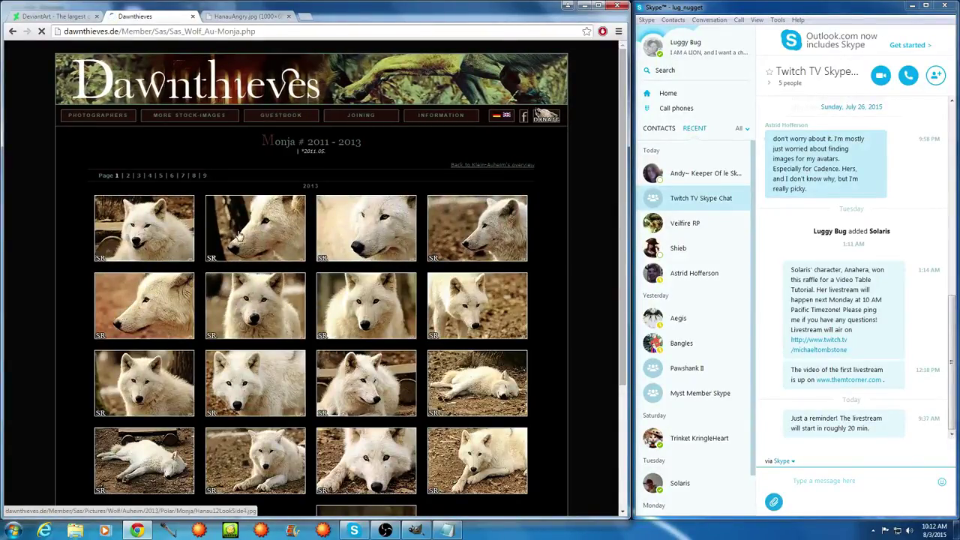
left_click(170, 237)
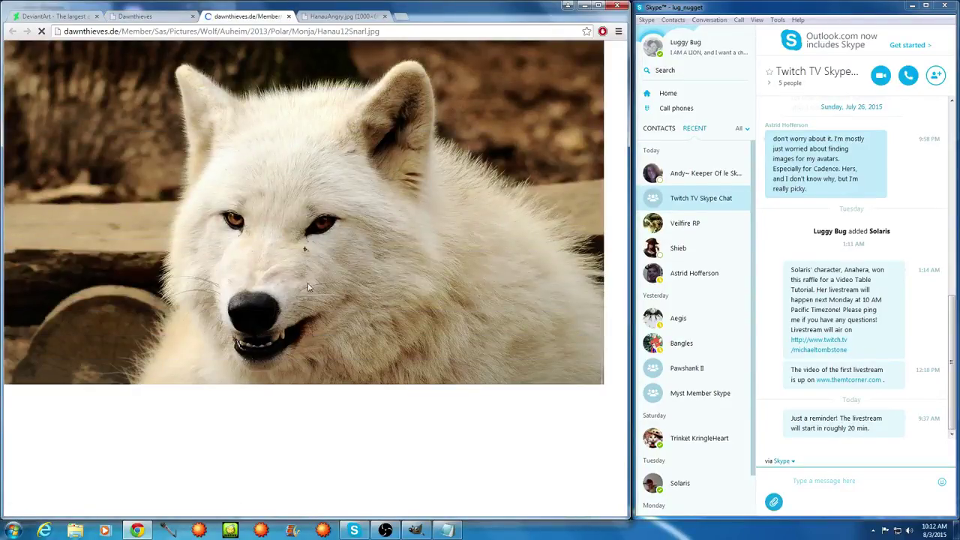
left_click(171, 15)
Look through pages 1 to 3 of Monja's gallery for more angry or snarling pictures
scroll(361, 266, "down", 2)
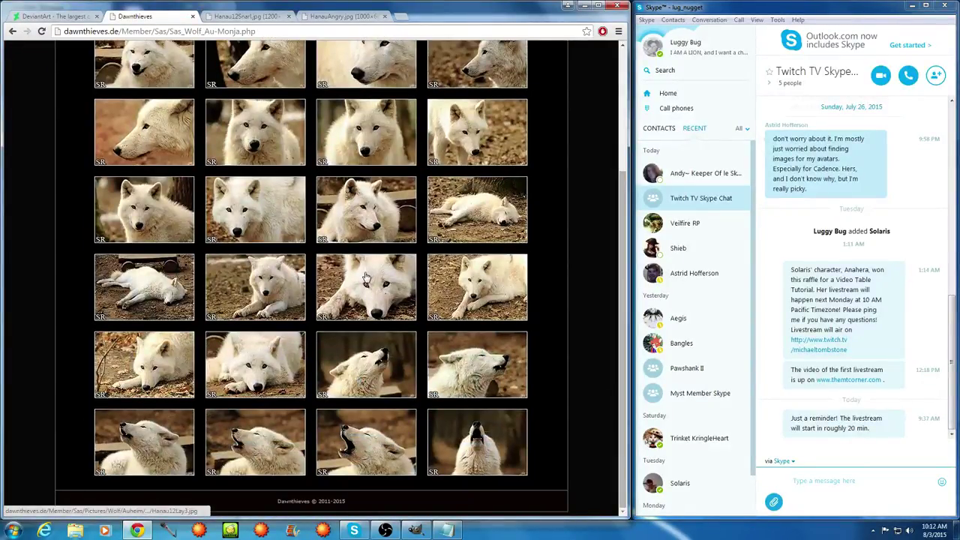
scroll(366, 279, "up", 2)
left_click(130, 176)
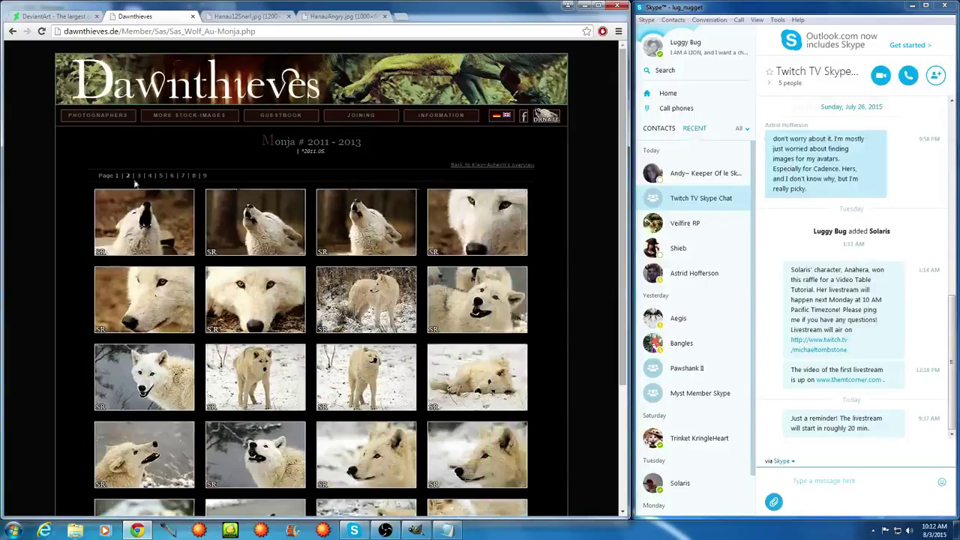
scroll(268, 274, "down", 2)
scroll(270, 274, "up", 2)
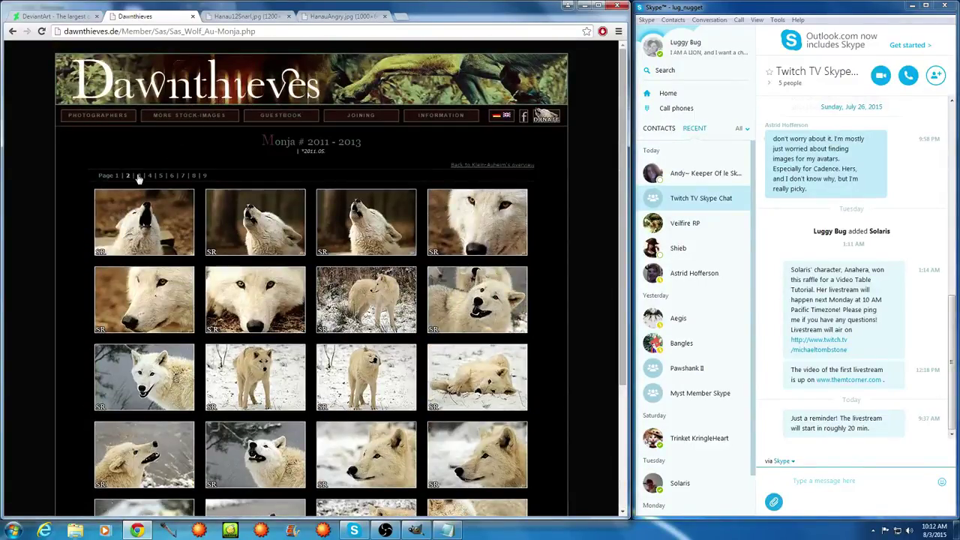
left_click(139, 176)
scroll(228, 271, "down", 1)
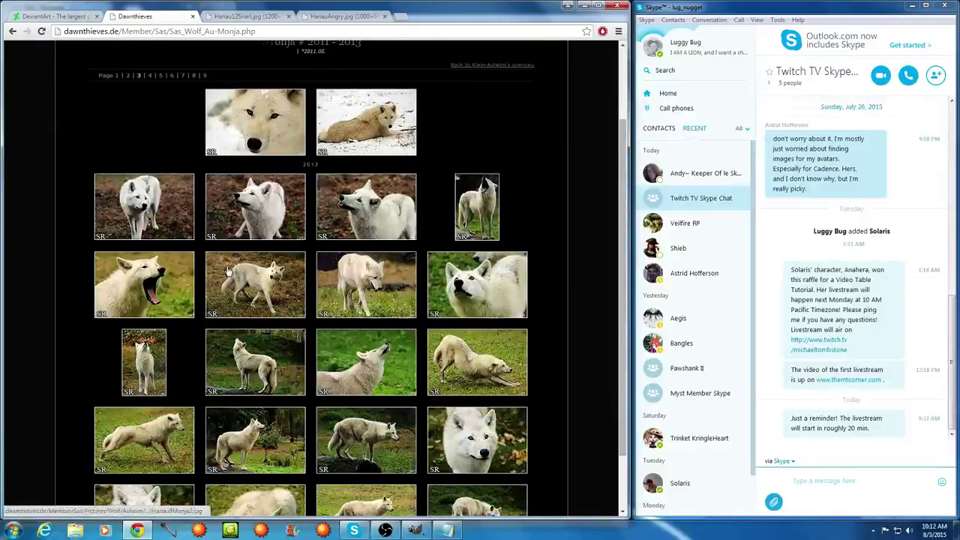
scroll(229, 271, "down", 1)
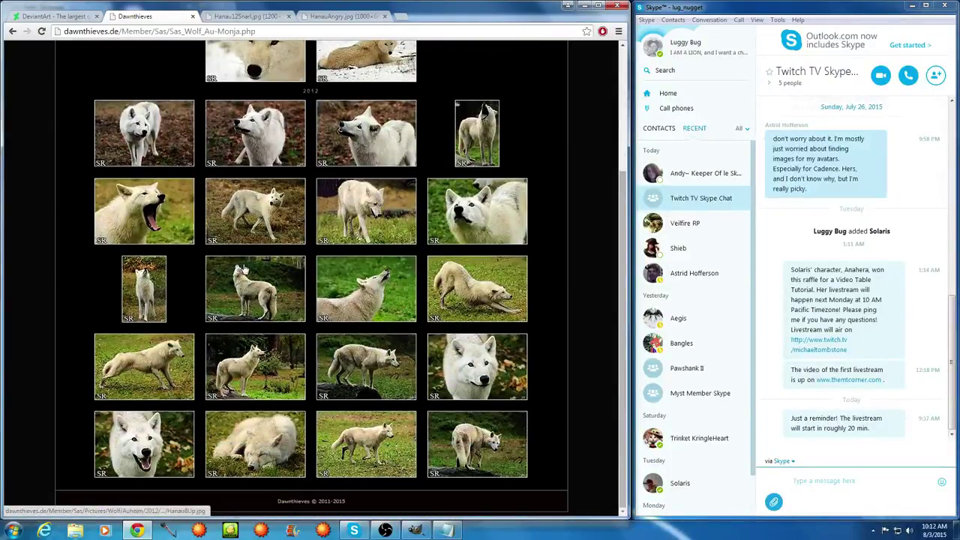
scroll(232, 268, "up", 2)
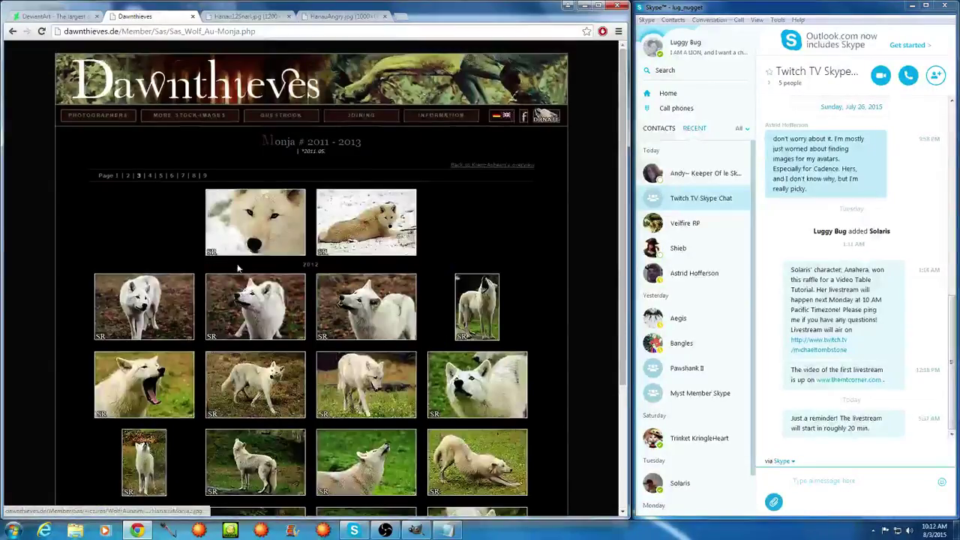
On page 4 of Monja's gallery, view the soap-bubble photo Hanau8Bubble9.jpg in a new tab and close it
left_click(150, 175)
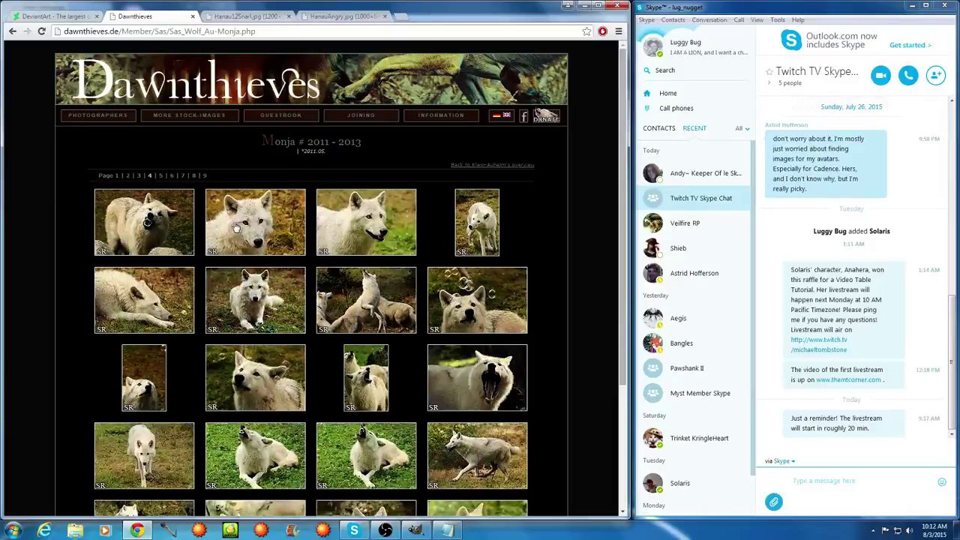
scroll(236, 227, "down", 2)
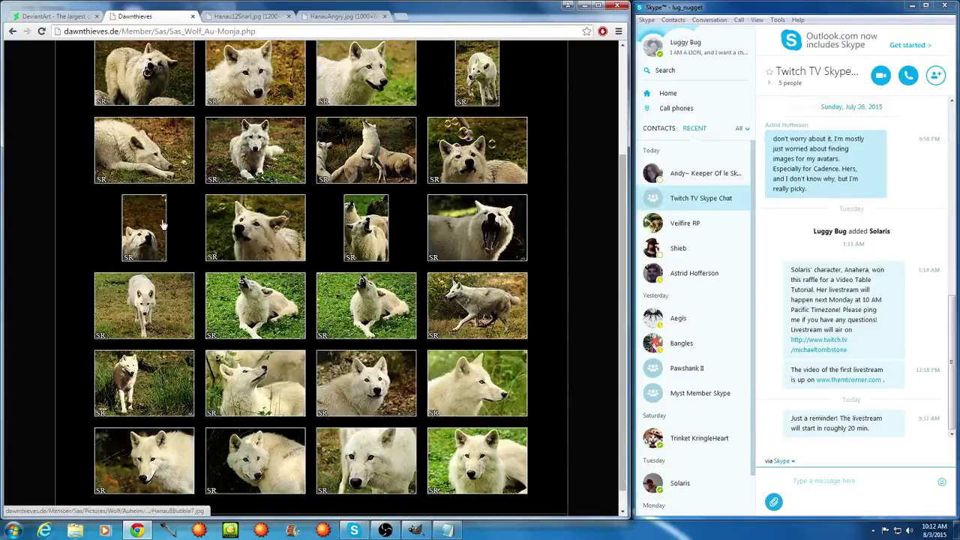
left_click(510, 144)
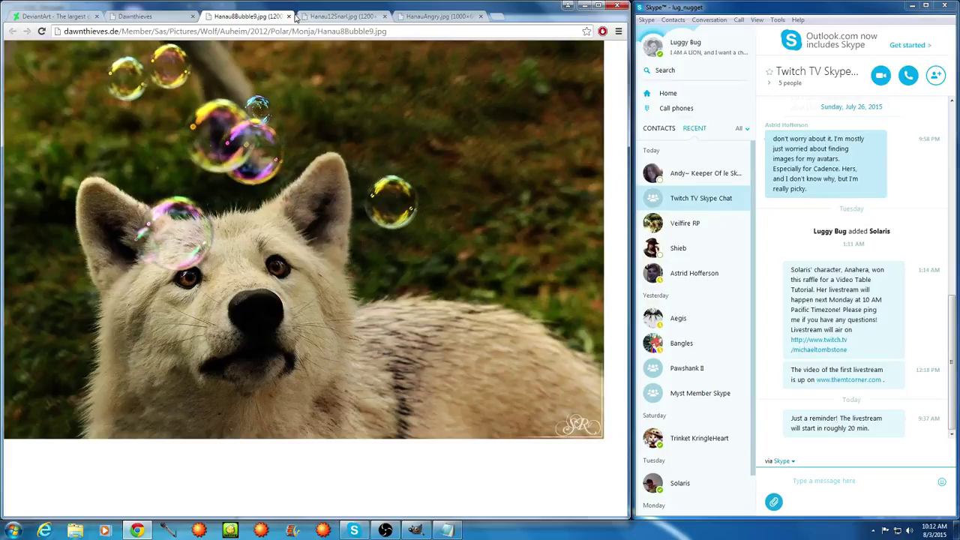
left_click(288, 18)
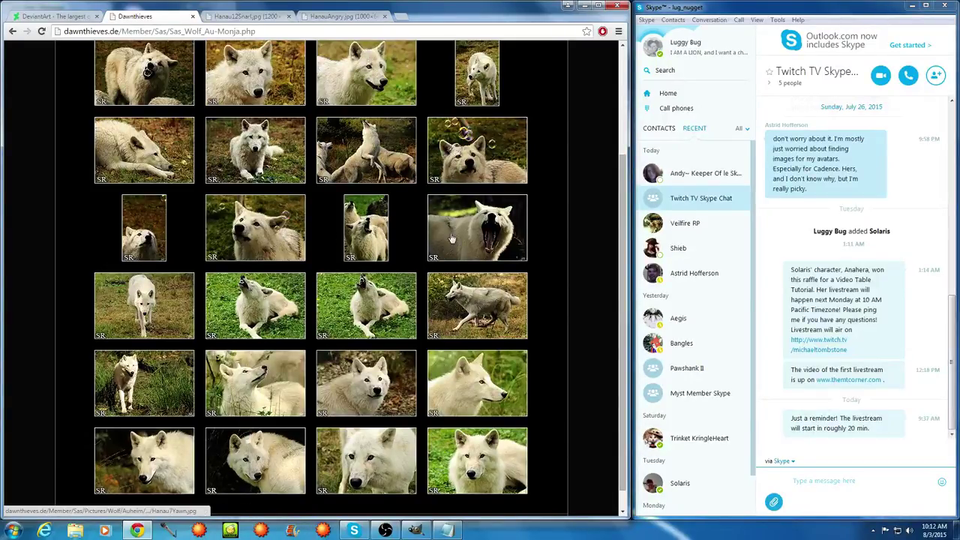
Open Hanau8Bite.jpg and Hanau7Snarl2.jpg from page 4 of Monja's gallery in new tabs, returning to the gallery each time
left_click(382, 235)
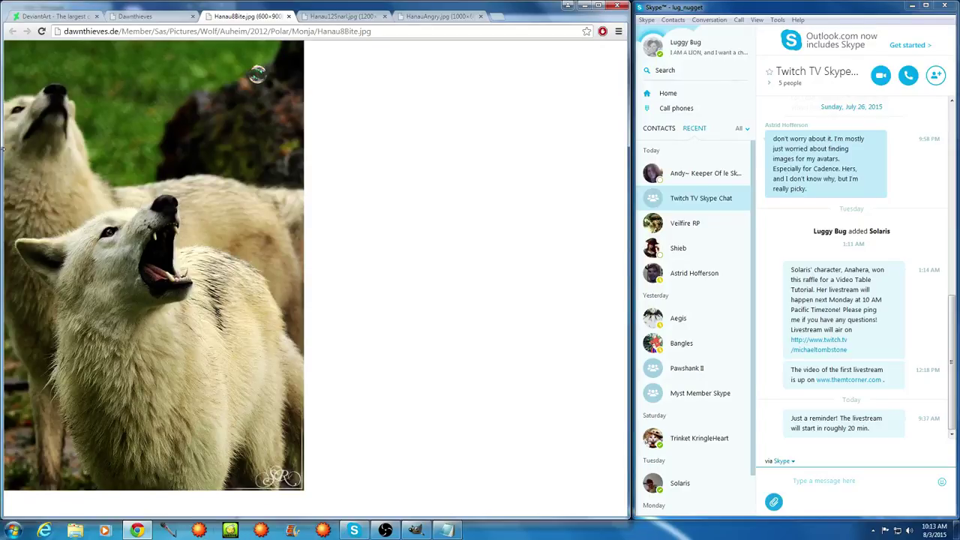
left_click(150, 17)
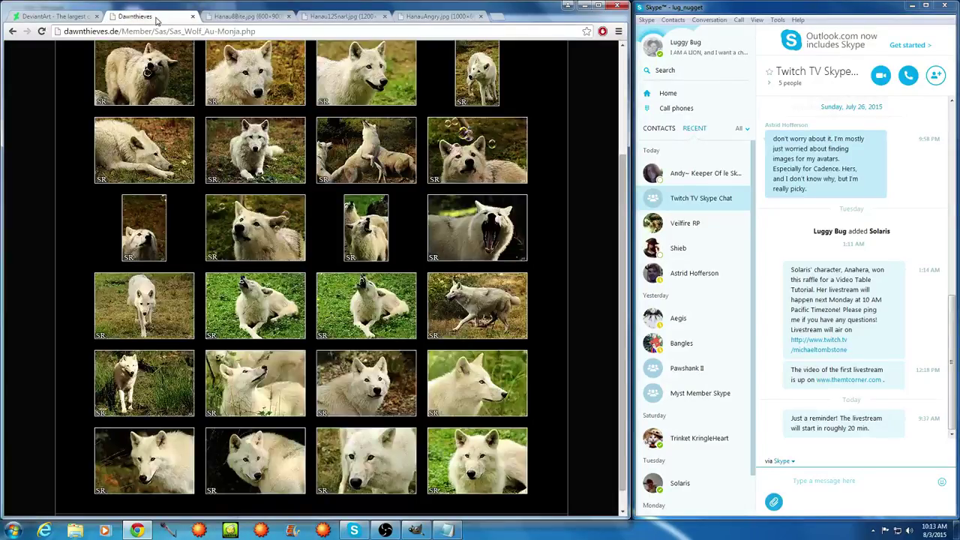
scroll(258, 267, "down", 1)
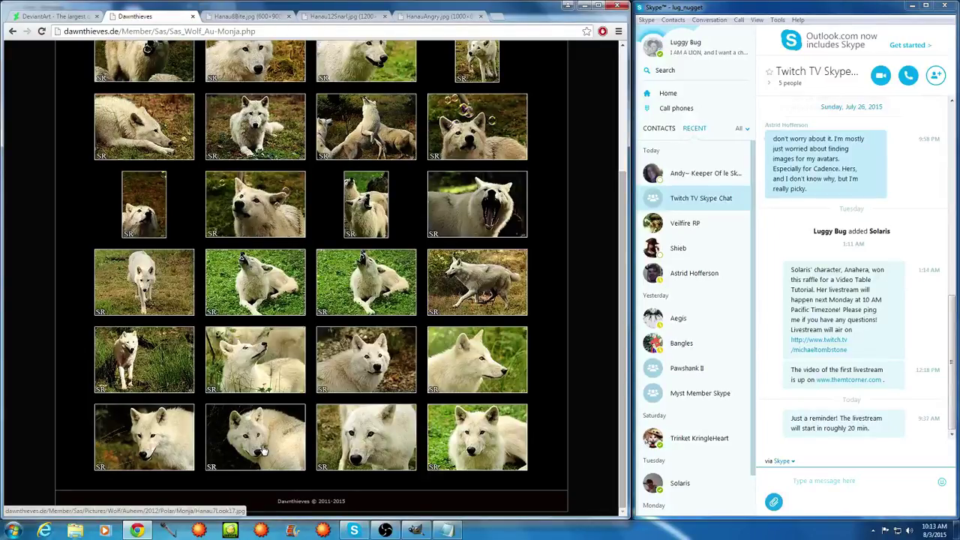
left_click(282, 273)
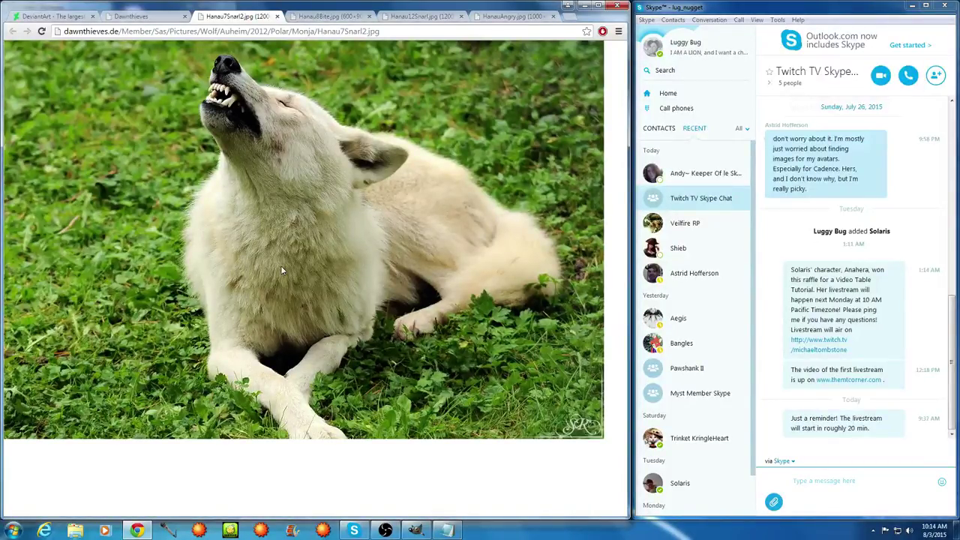
left_click(139, 16)
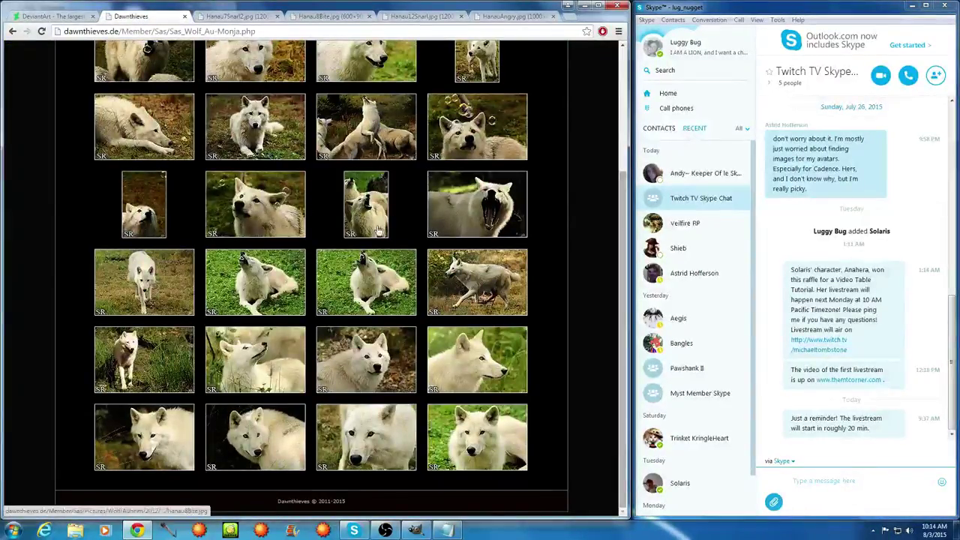
View and close the photo Hanau7Yawn.jpg, and open Hanau8Rage2.jpg in a new tab that stays open while returning to the gallery
left_click(466, 215)
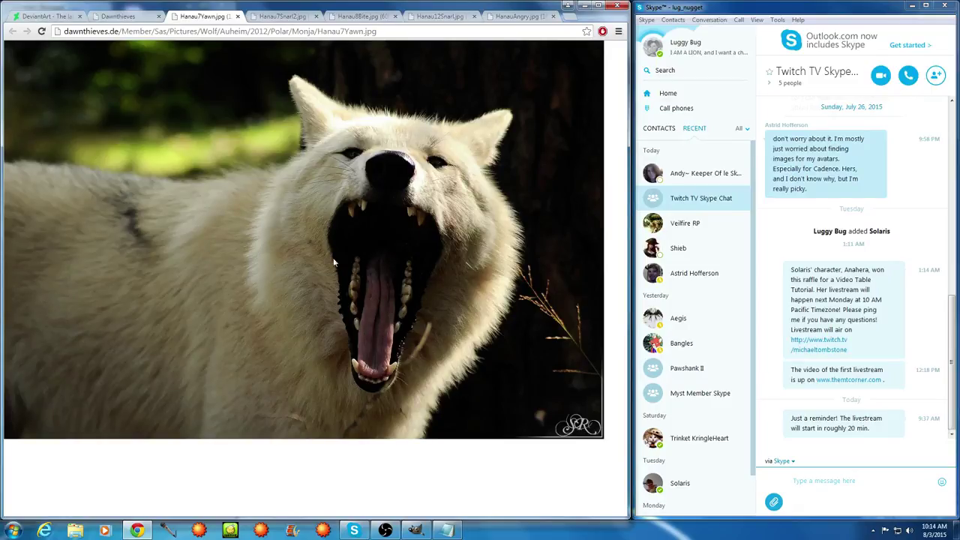
left_click(237, 16)
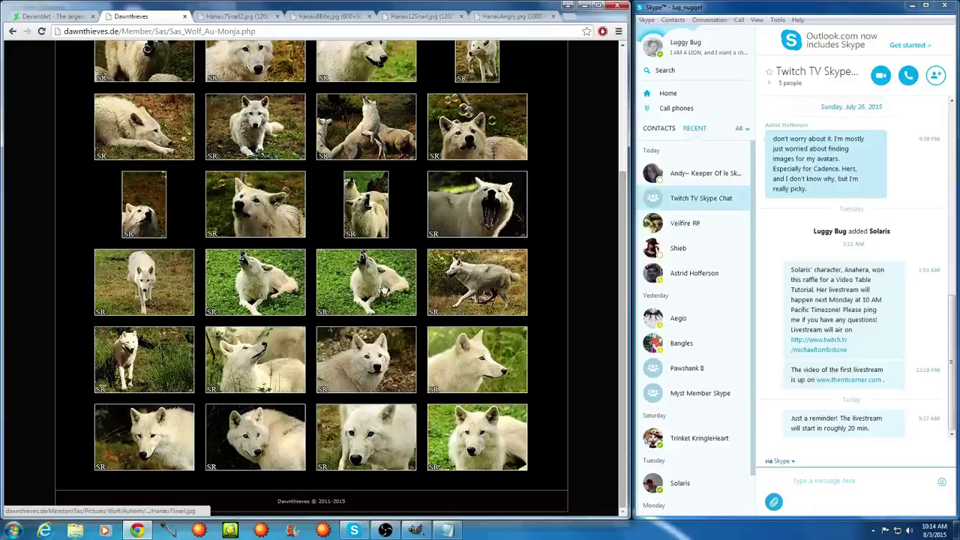
scroll(255, 375, "up", 3)
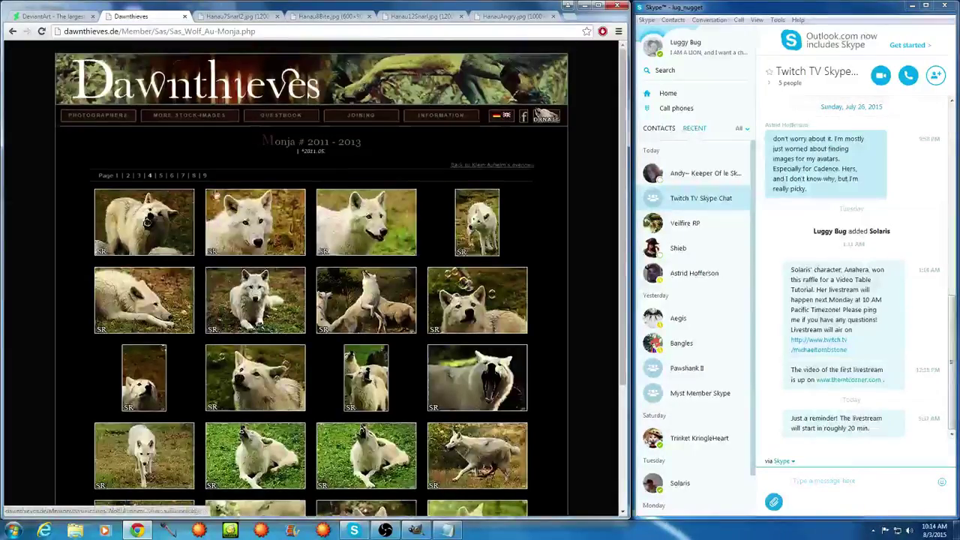
left_click(158, 237)
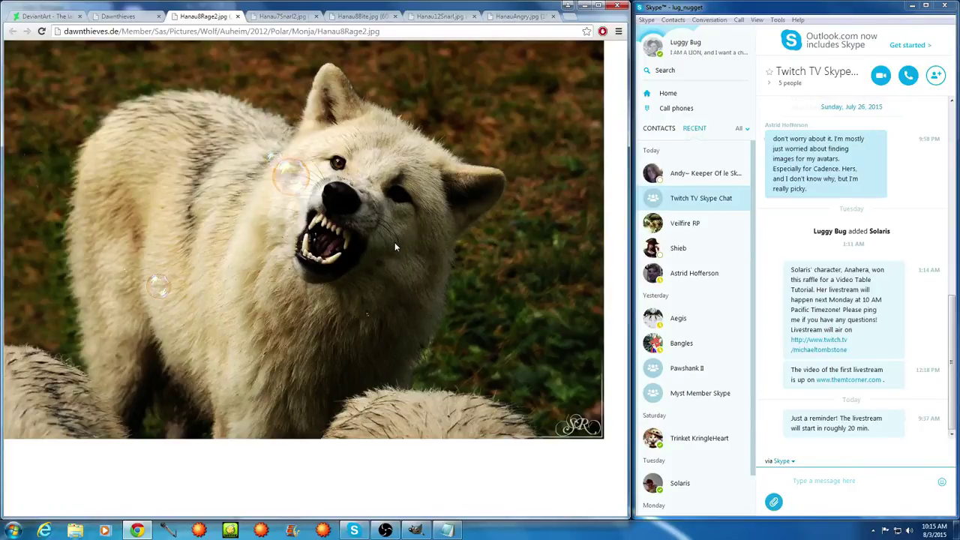
left_click(143, 17)
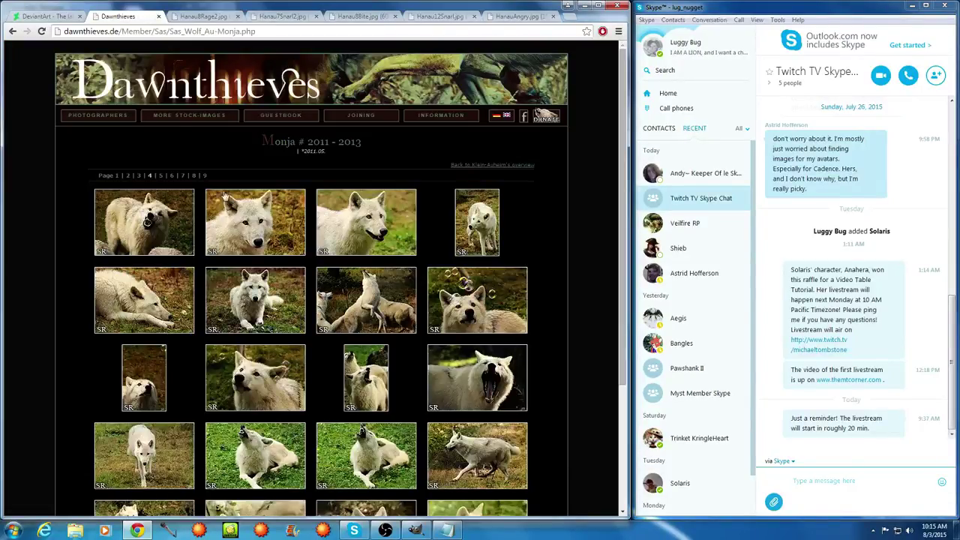
Look through pages 5 and 6 of Monja's gallery for further suitable pictures
left_click(160, 175)
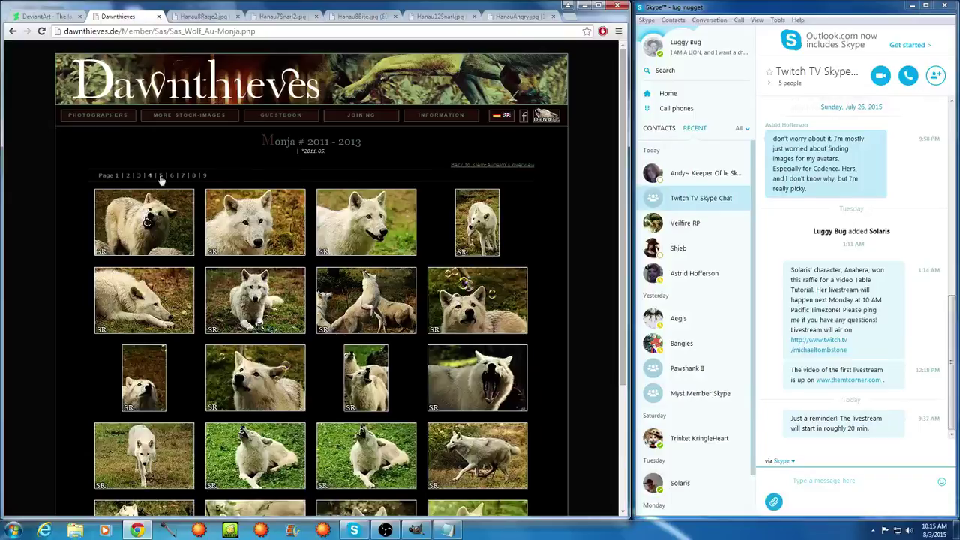
scroll(231, 231, "down", 3)
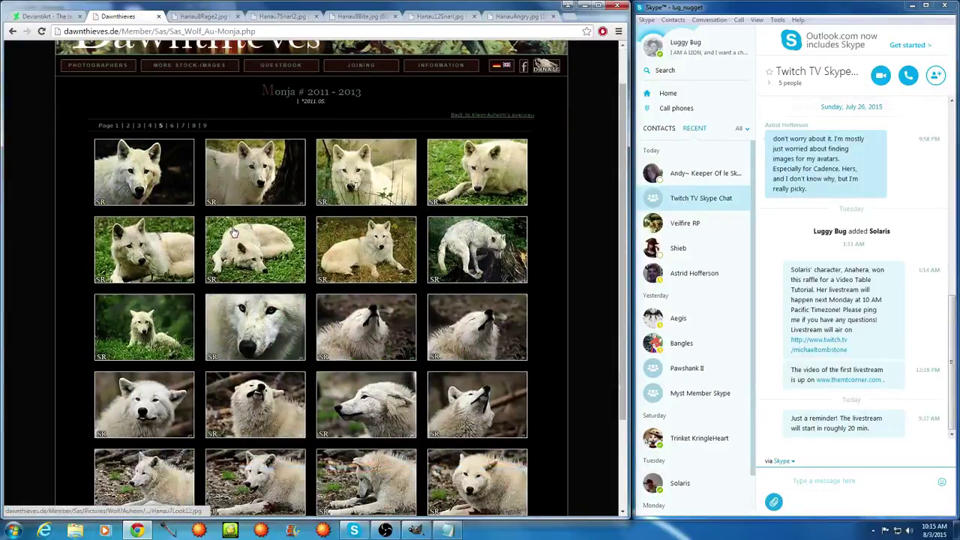
scroll(233, 232, "up", 3)
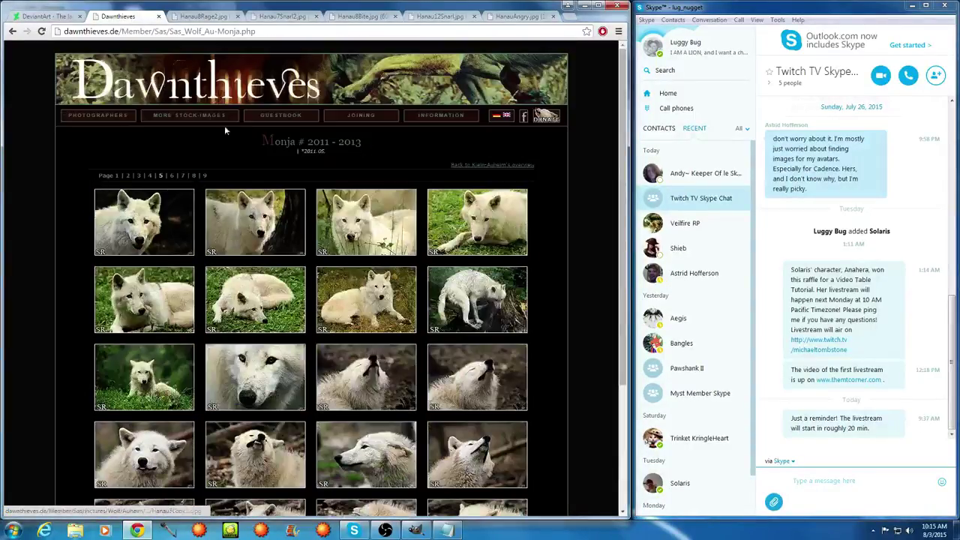
left_click(173, 180)
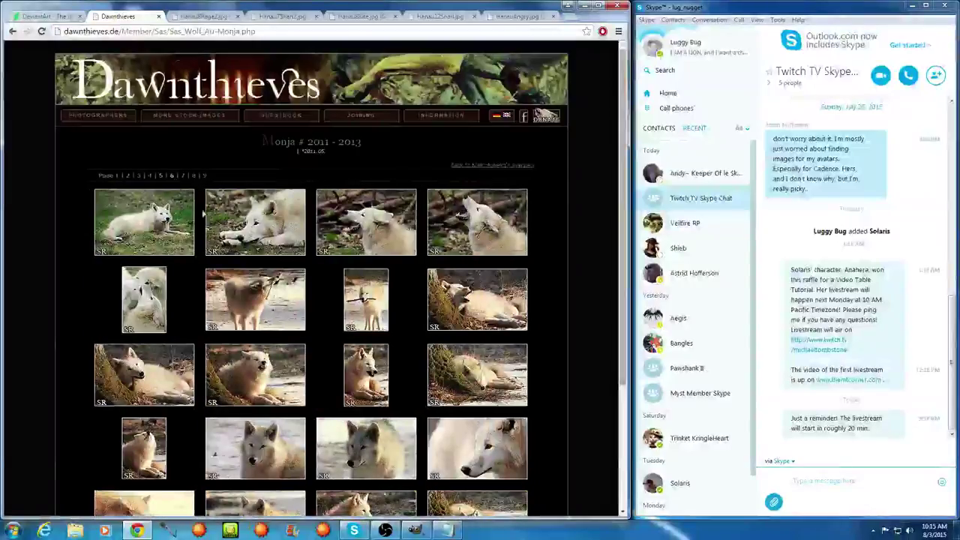
scroll(241, 244, "down", 5)
scroll(241, 244, "down", 1)
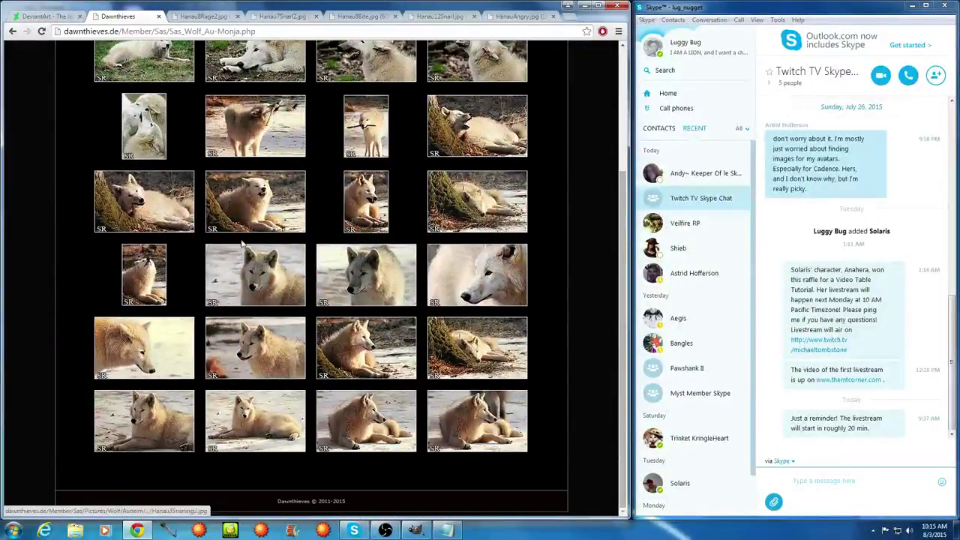
scroll(241, 243, "up", 3)
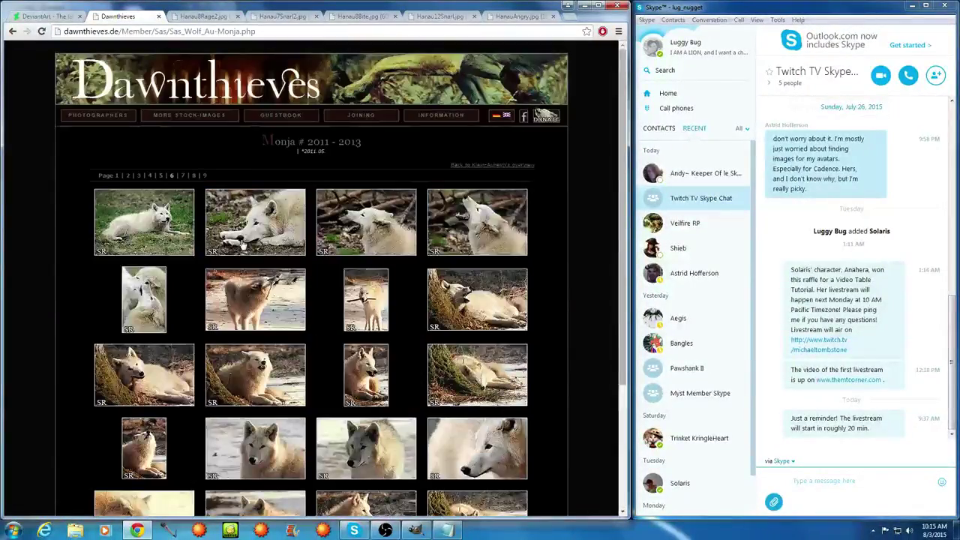
Look through pages 7, 8 and 9 of Monja's gallery for further angry or snarling wolf pictures
left_click(183, 175)
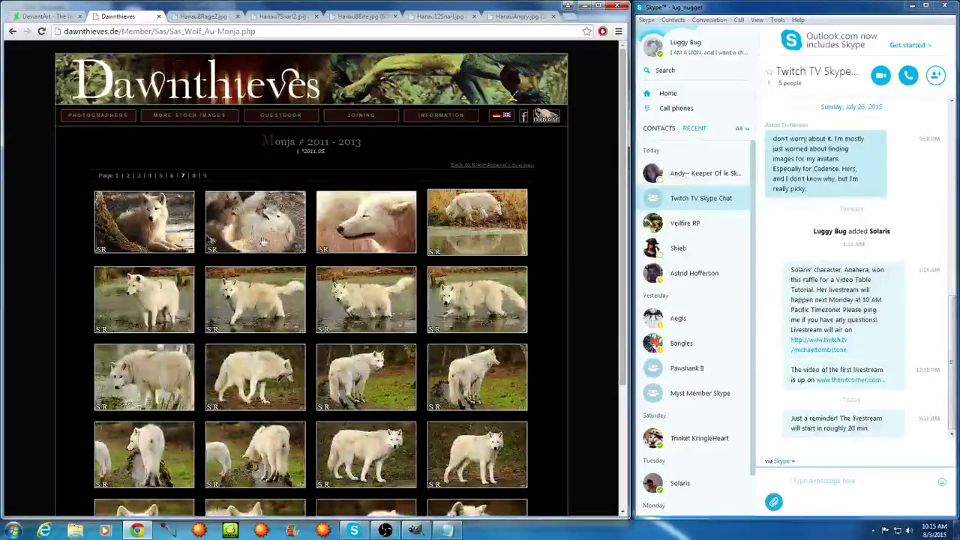
scroll(285, 249, "down", 2)
scroll(285, 250, "down", 3)
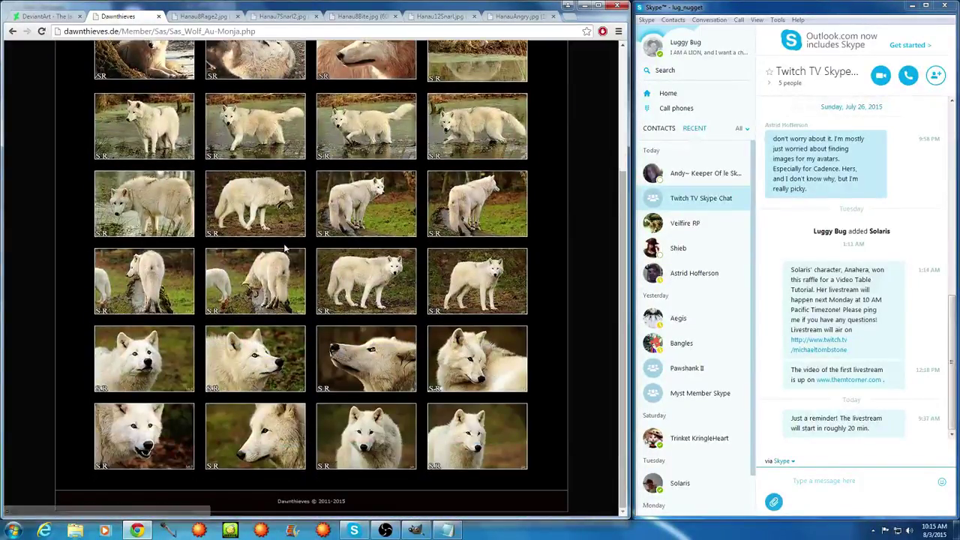
scroll(285, 250, "up", 5)
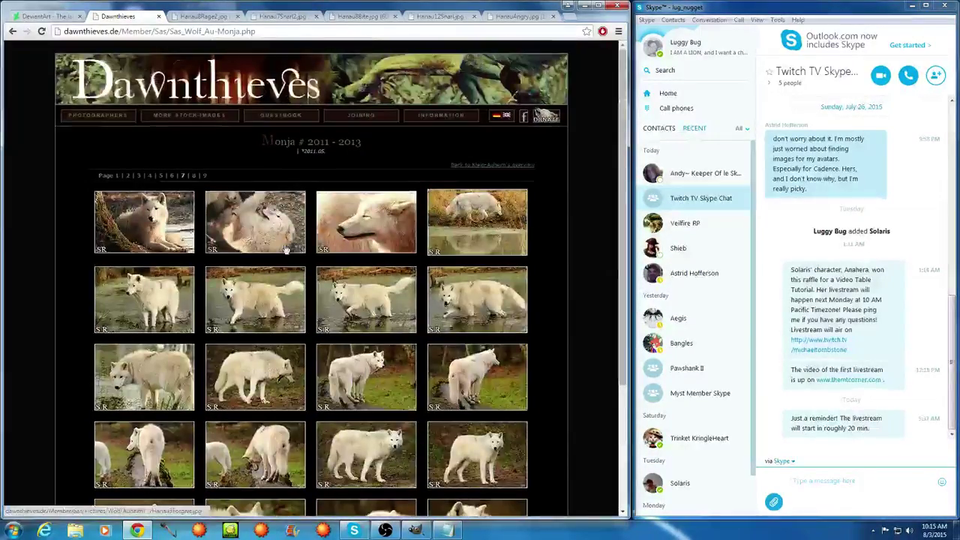
left_click(194, 177)
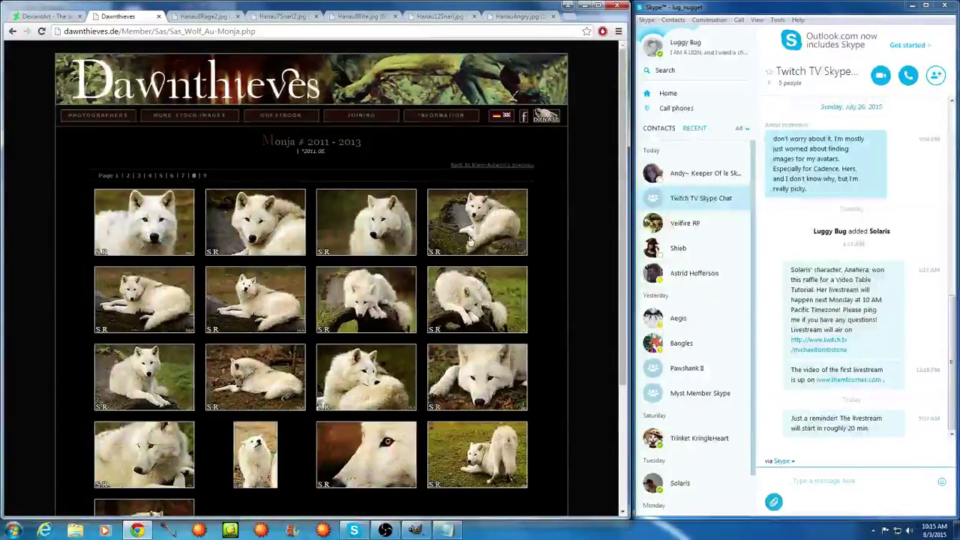
scroll(469, 244, "down", 5)
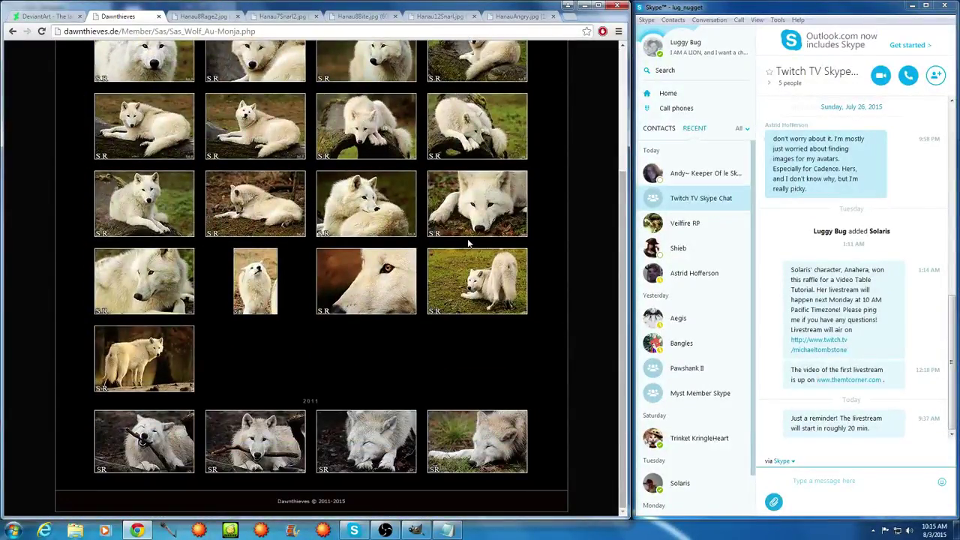
scroll(300, 250, "up", 1)
scroll(298, 257, "up", 3)
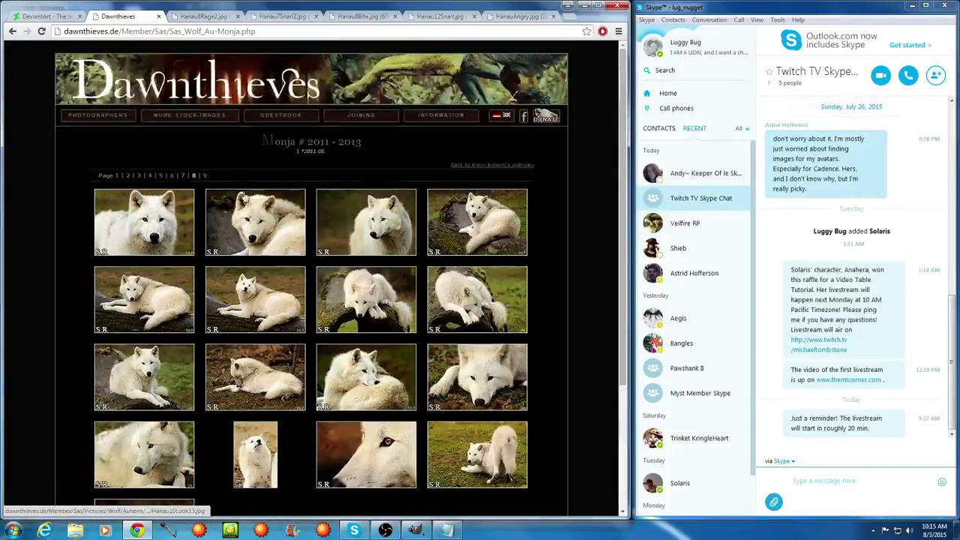
left_click(207, 176)
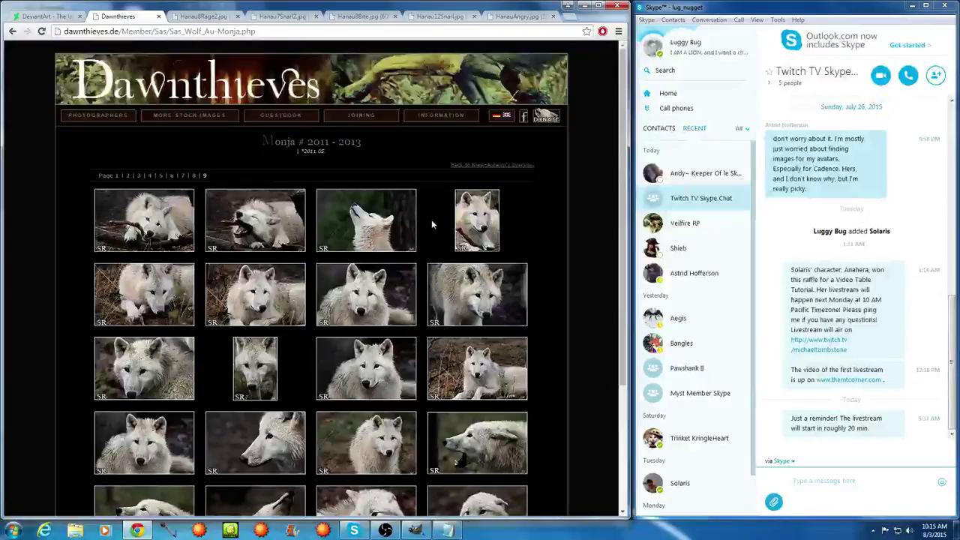
scroll(431, 221, "down", 5)
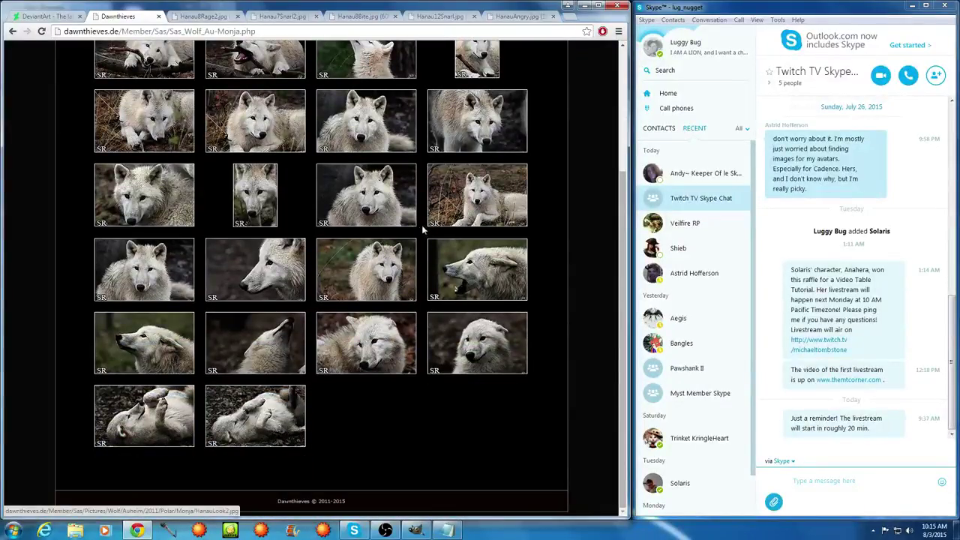
scroll(422, 225, "up", 3)
Open the Fasanerie Klein-Auheim gallery of white polar wolves from the first listed photographer's wolf photos
mouse_move(105, 118)
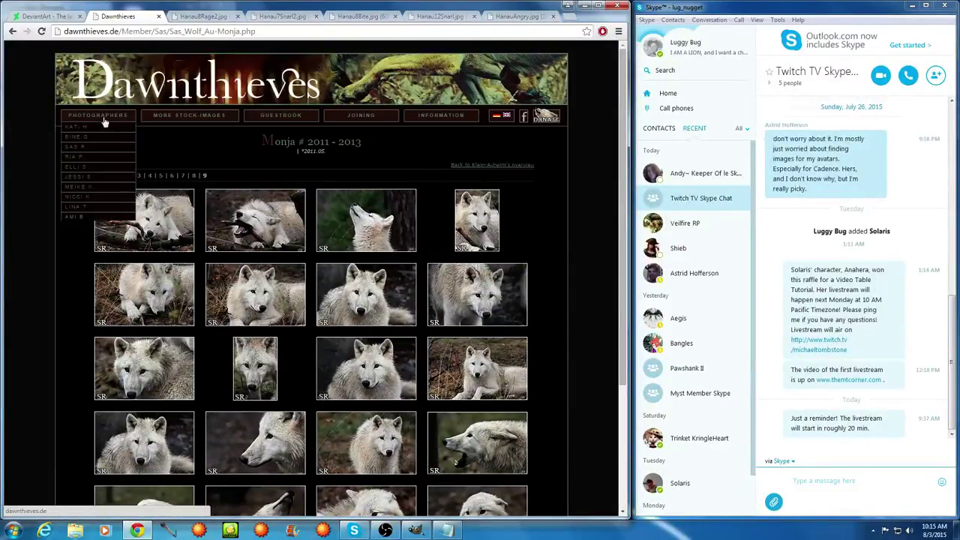
mouse_move(105, 150)
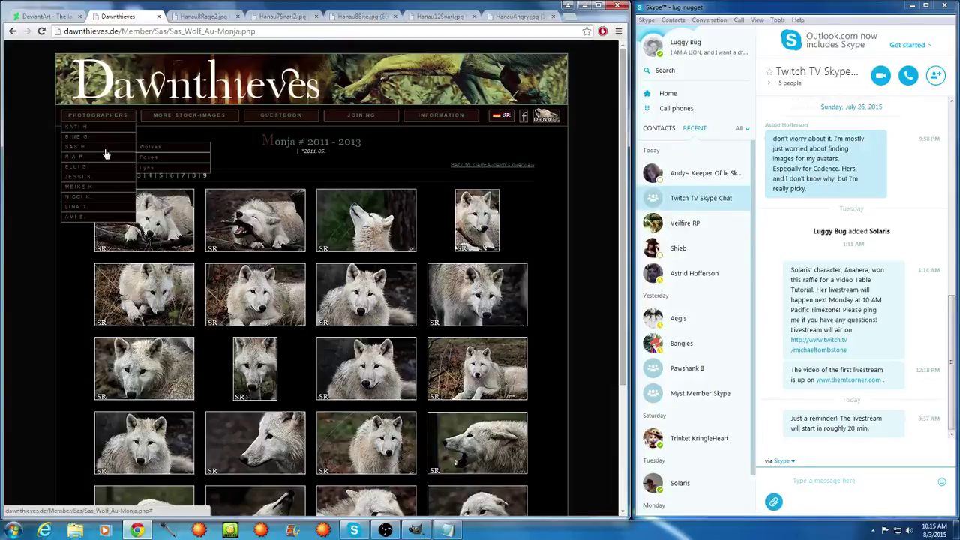
left_click(144, 132)
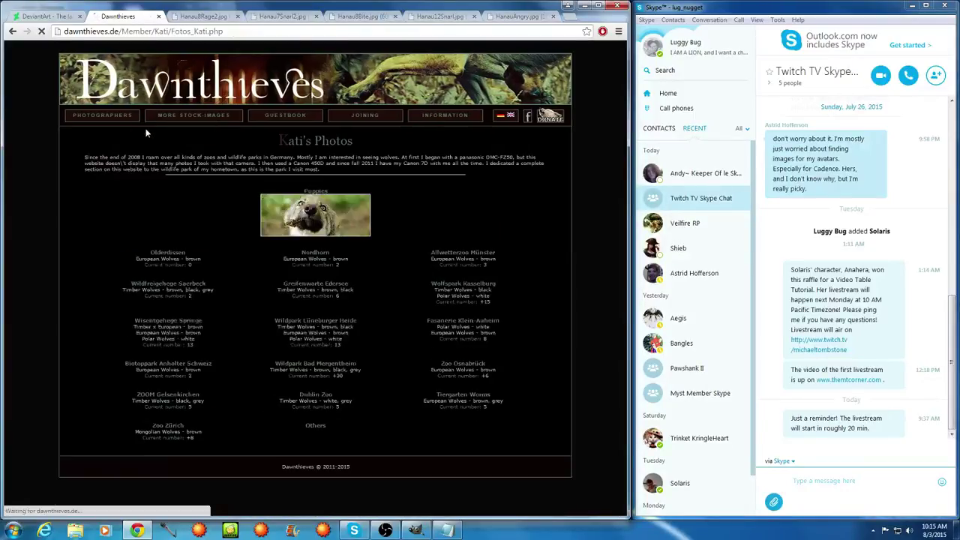
scroll(296, 247, "down", 5)
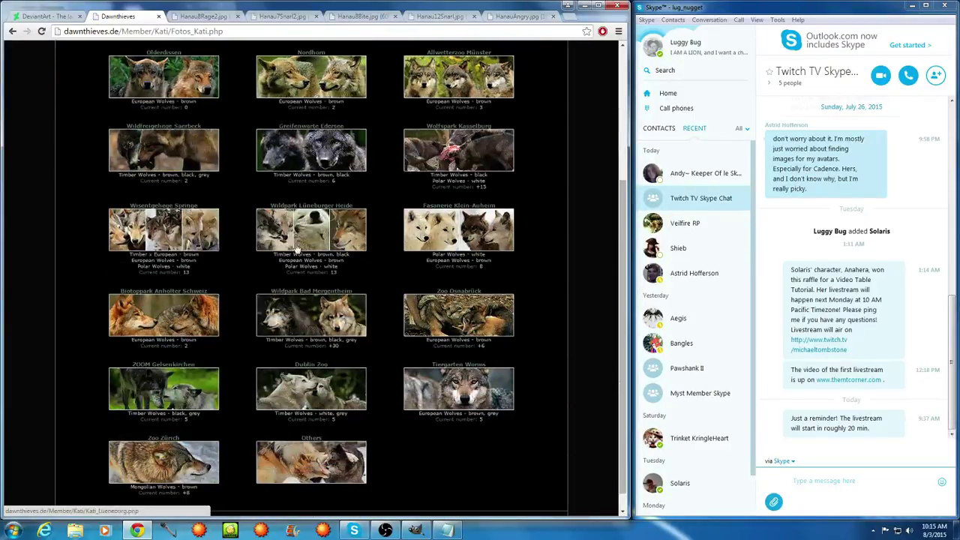
left_click(450, 237)
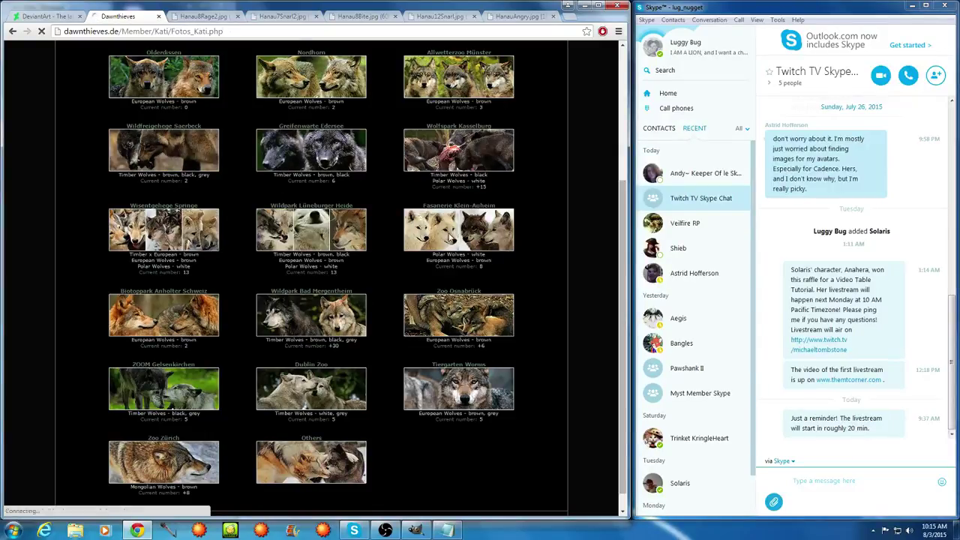
Check page 1 of the Klein-Auheim gallery, open Wolf_Auh1209-Mon-28.jpg from page 2 in a new tab, and return to the gallery
scroll(191, 234, "down", 3)
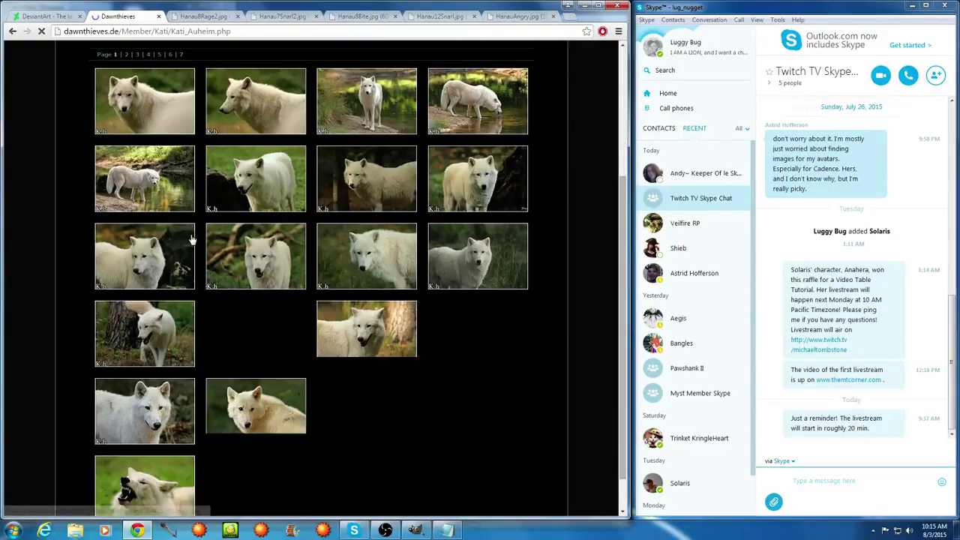
scroll(442, 257, "down", 1)
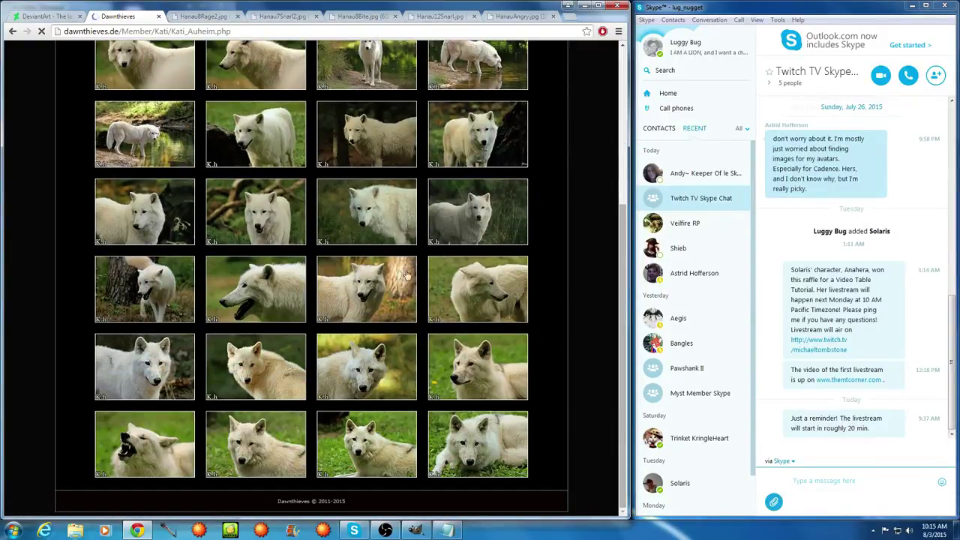
scroll(408, 276, "up", 3)
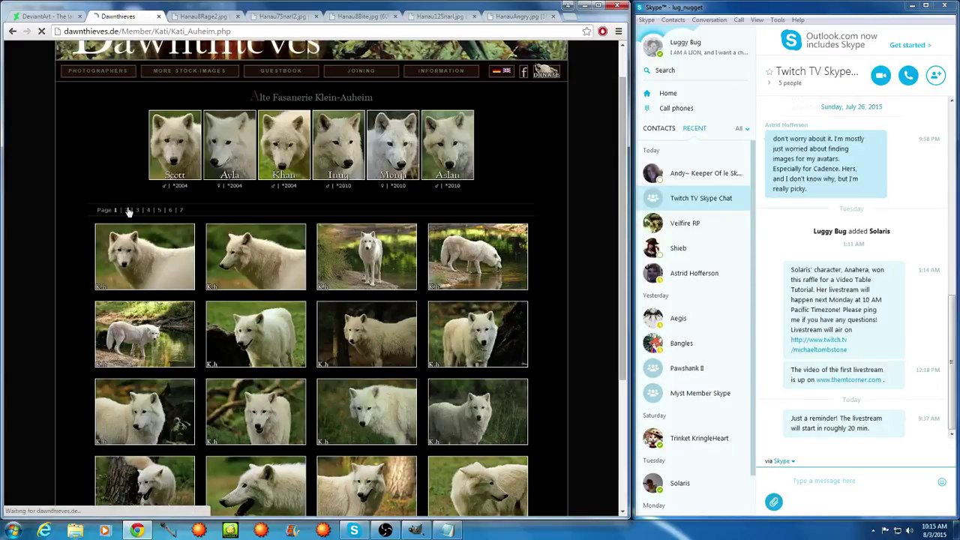
scroll(215, 373, "down", 1)
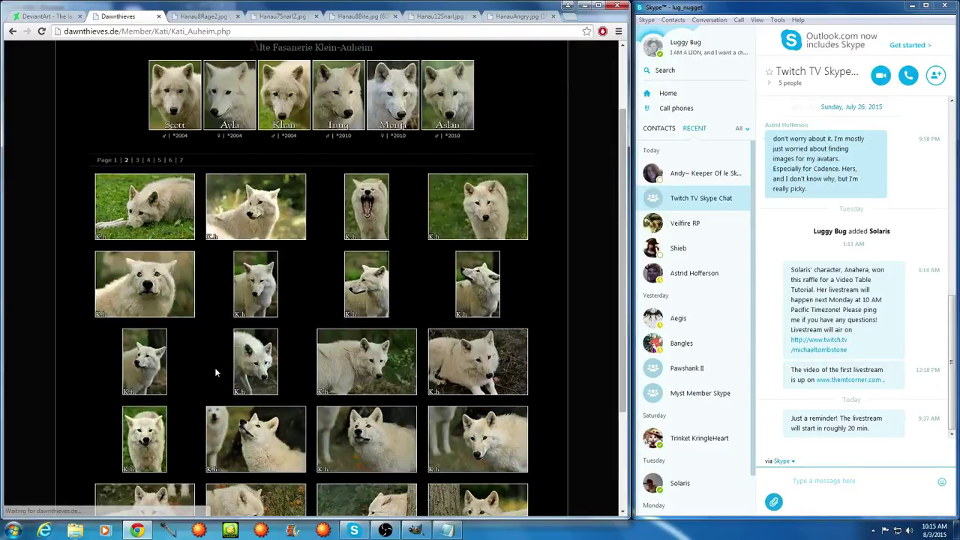
scroll(216, 372, "down", 1)
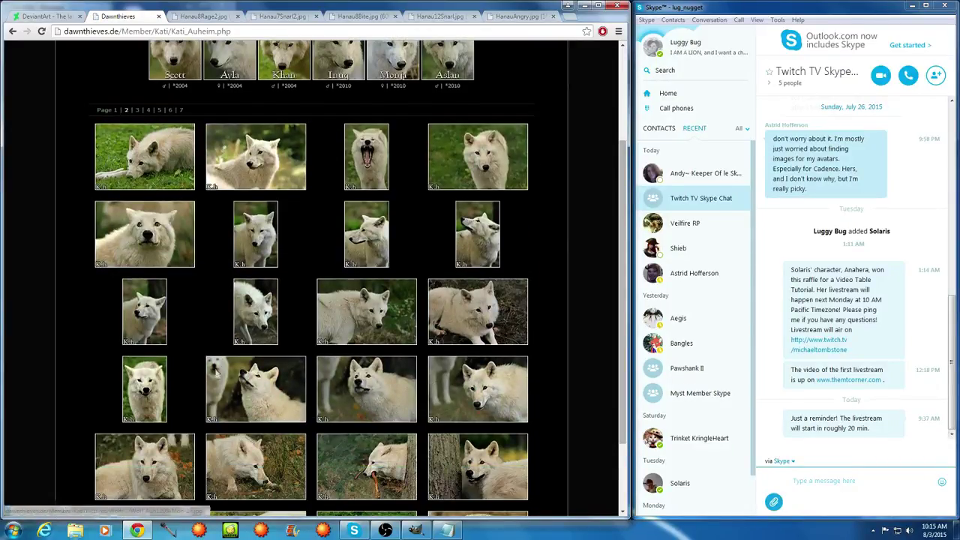
left_click(378, 171)
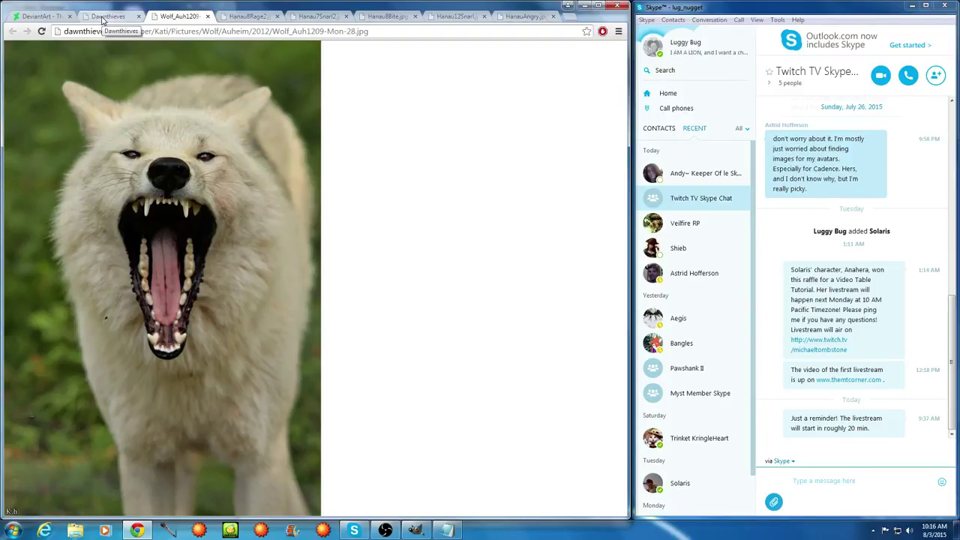
left_click(103, 16)
Look through the rest of page 2 and pages 3 and 4 of the Klein-Auheim gallery for more snarling wolves
scroll(277, 194, "down", 3)
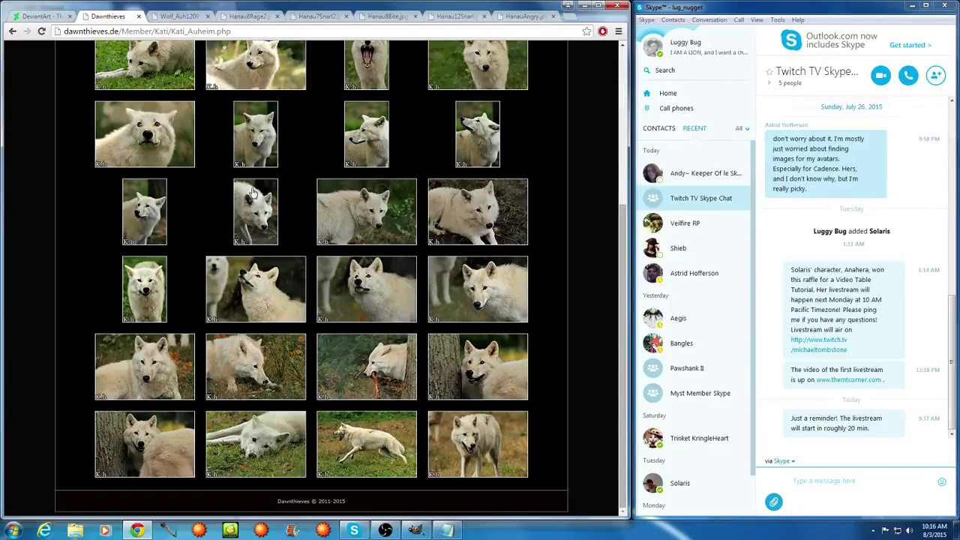
scroll(166, 209, "up", 3)
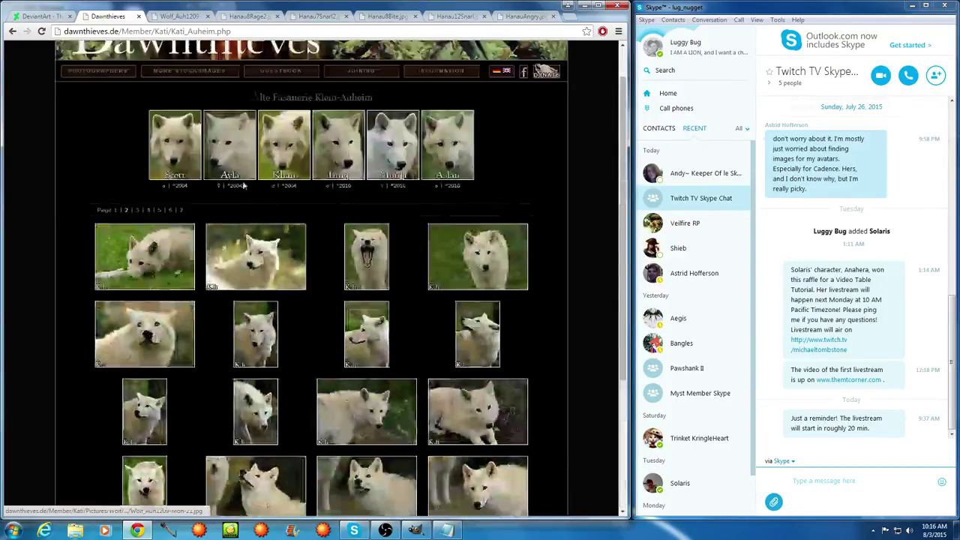
left_click(138, 210)
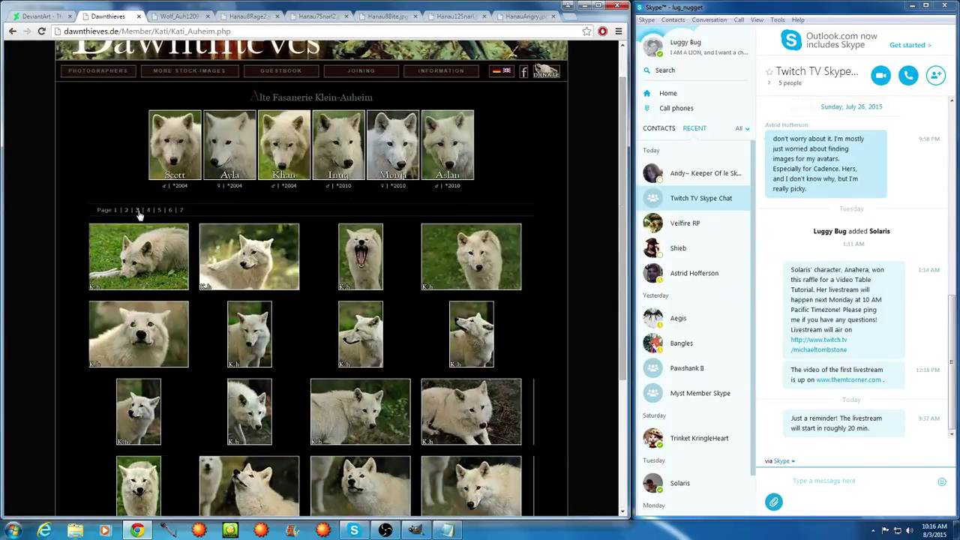
scroll(220, 228, "down", 2)
scroll(224, 232, "down", 2)
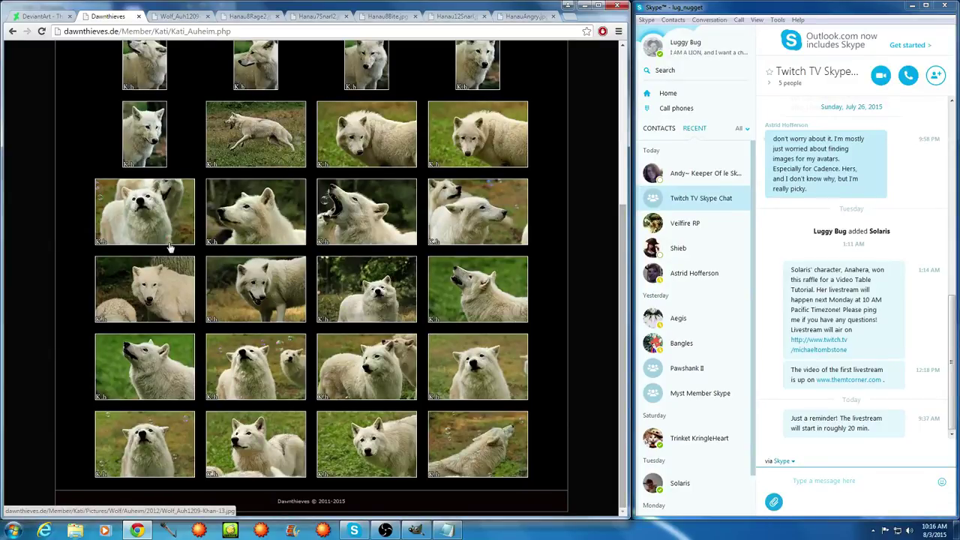
scroll(171, 248, "up", 3)
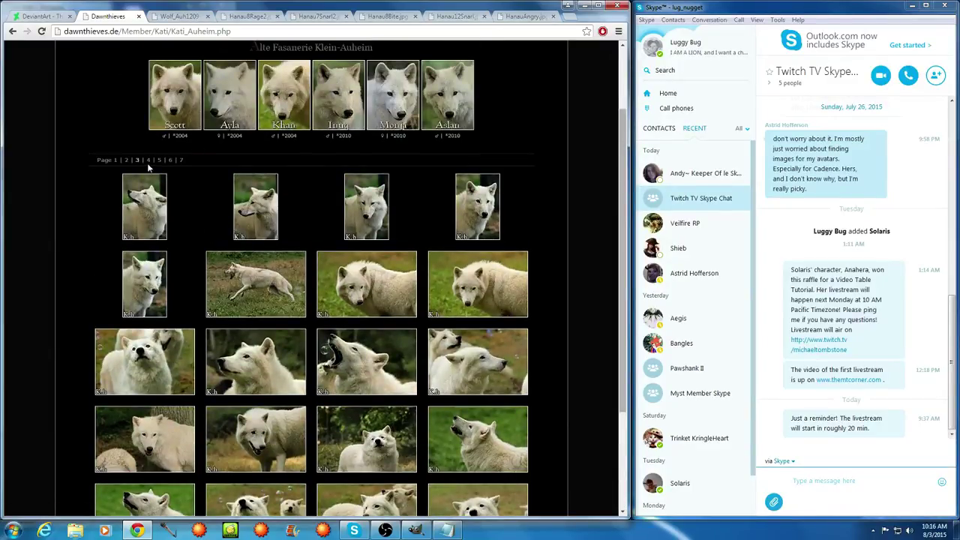
left_click(149, 160)
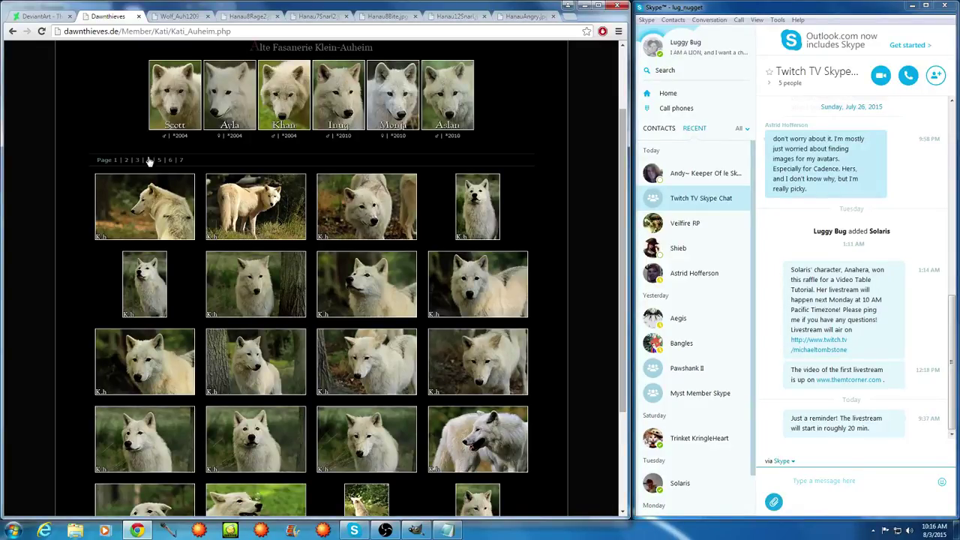
scroll(216, 213, "down", 2)
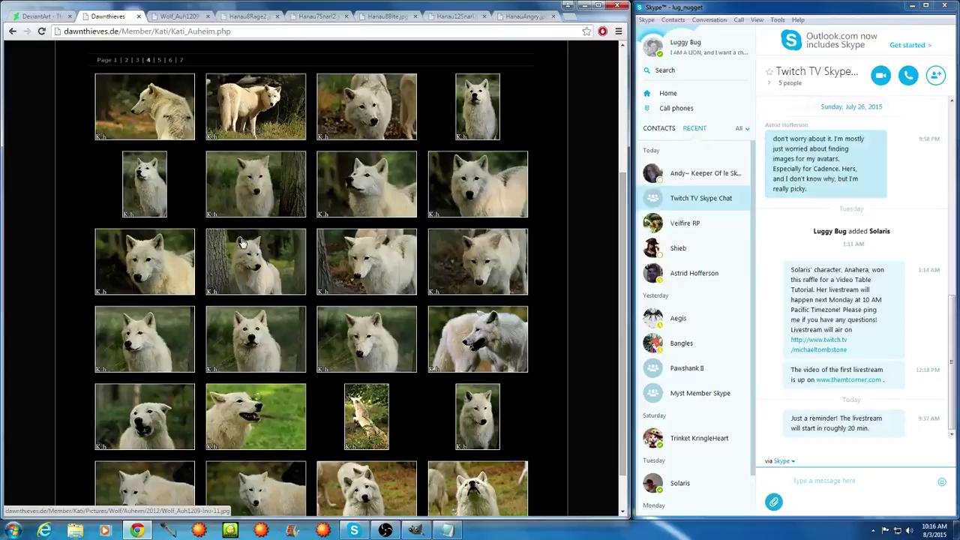
scroll(247, 240, "down", 1)
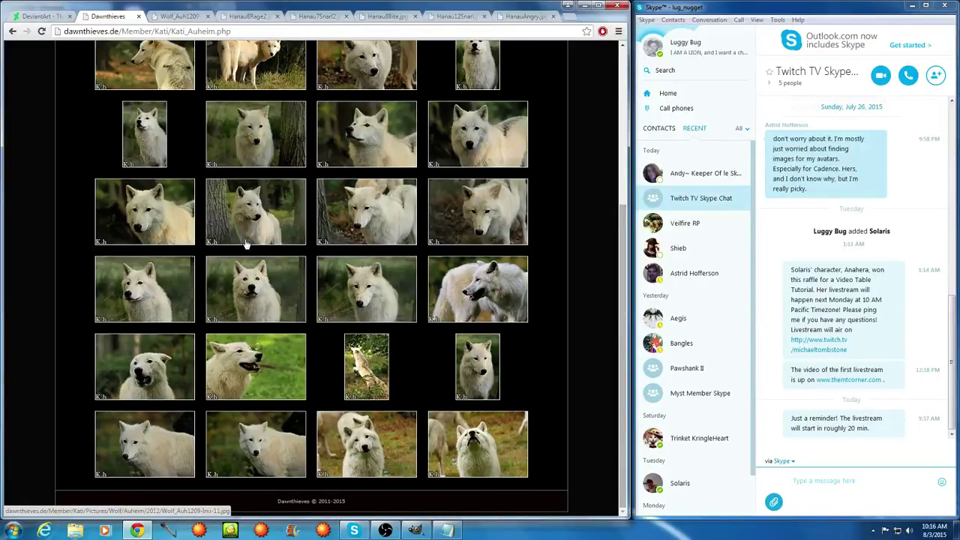
scroll(246, 244, "up", 5)
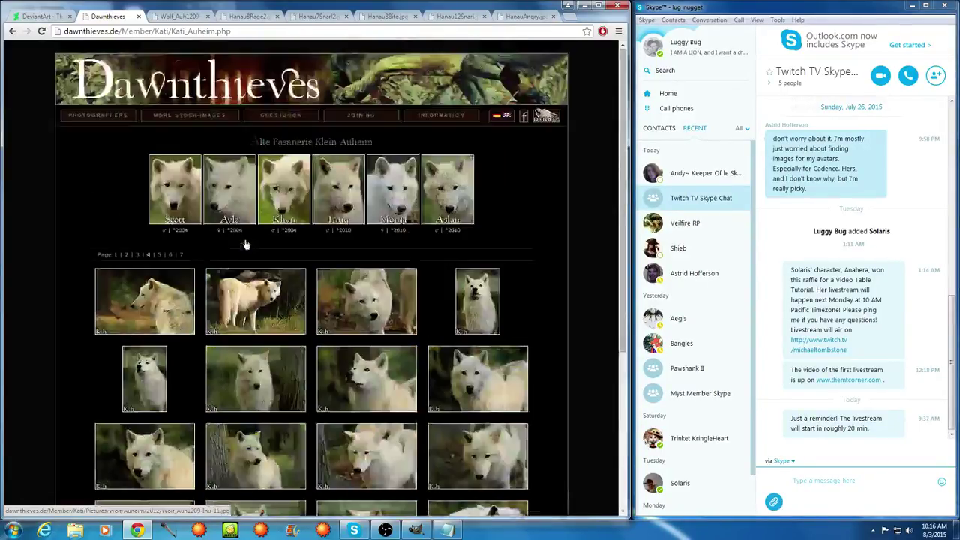
Look through pages 5 and 6 of the Klein-Auheim gallery for further suitable wolf pictures
left_click(160, 255)
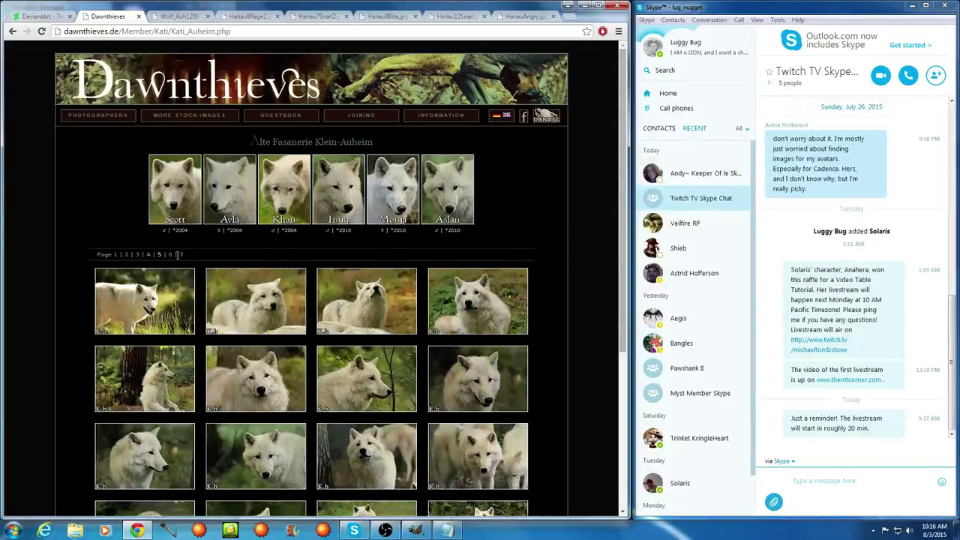
scroll(179, 258, "down", 2)
scroll(182, 260, "down", 1)
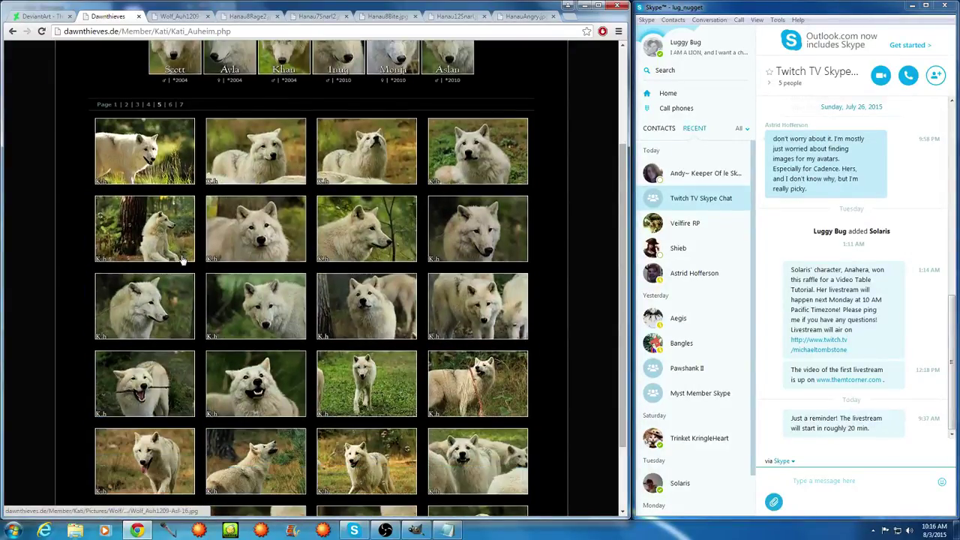
scroll(182, 260, "down", 1)
scroll(181, 259, "down", 1)
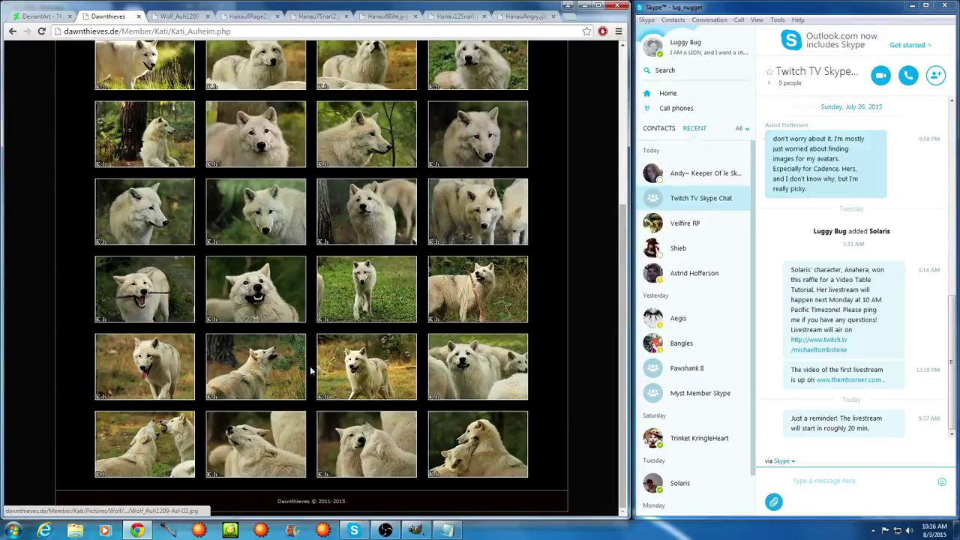
scroll(285, 374, "up", 3)
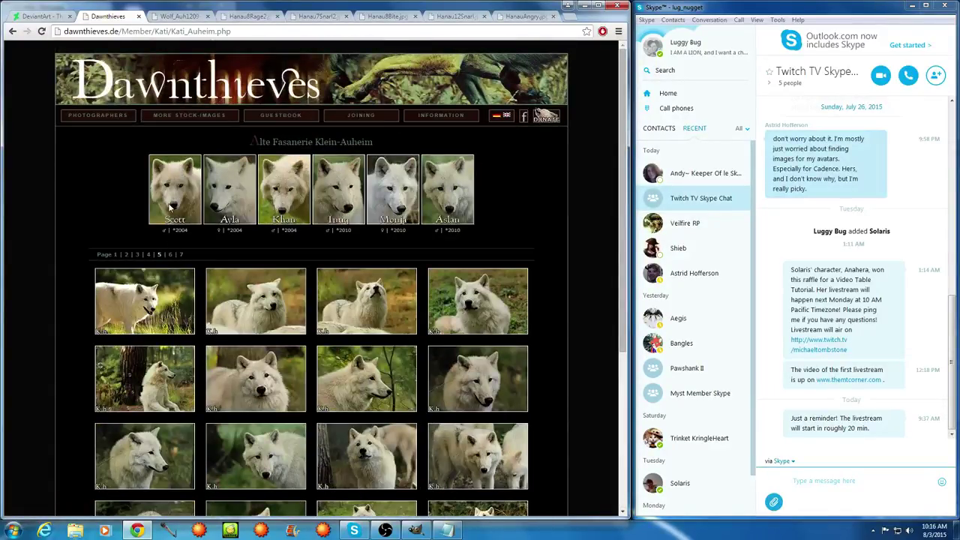
left_click(170, 254)
scroll(253, 313, "down", 1)
scroll(252, 313, "down", 2)
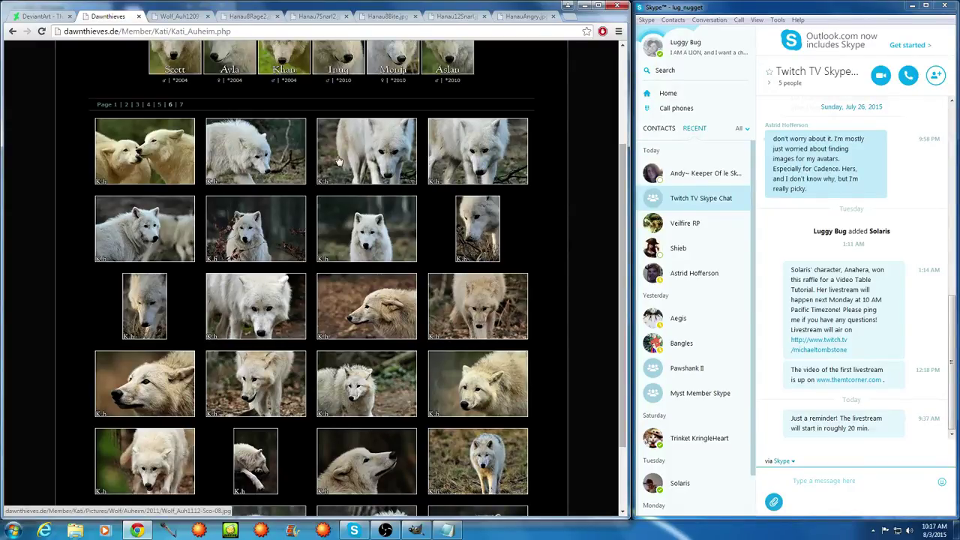
scroll(335, 158, "down", 2)
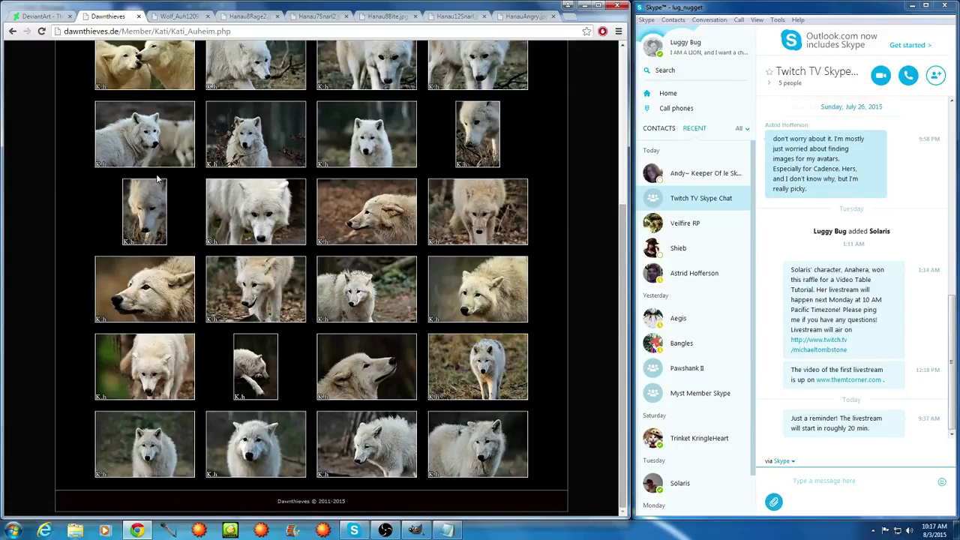
scroll(156, 180, "up", 3)
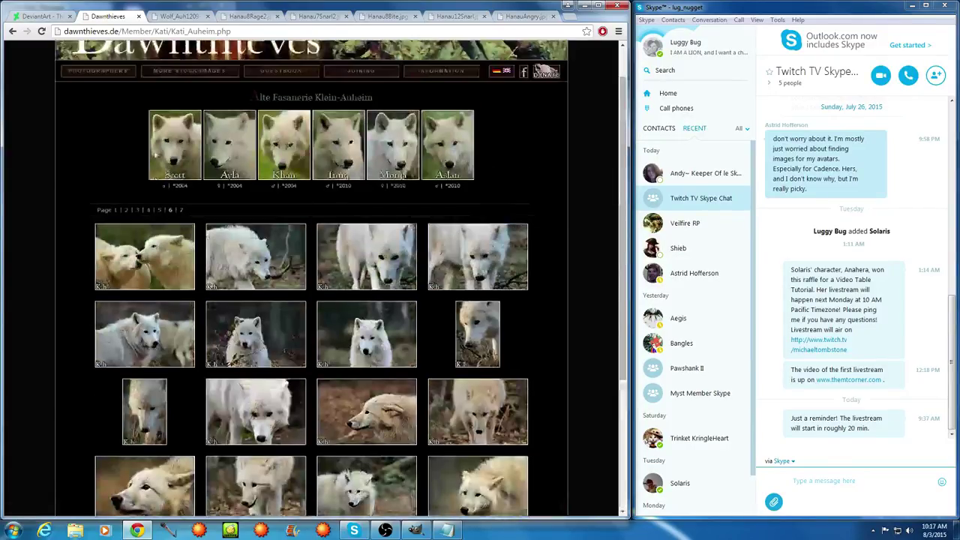
Look through page 7 of the Klein-Auheim gallery for further snarling wolf pictures
left_click(180, 212)
scroll(210, 248, "down", 3)
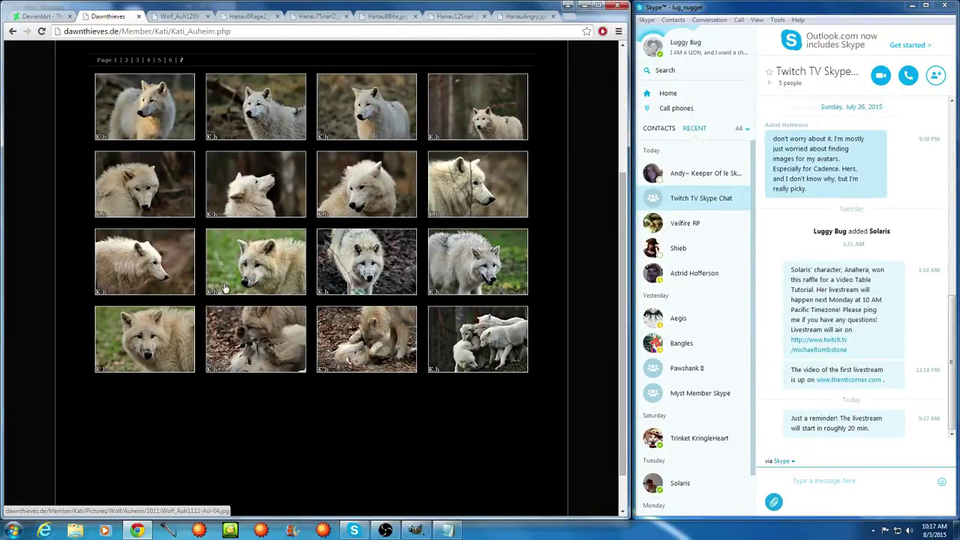
scroll(229, 274, "up", 3)
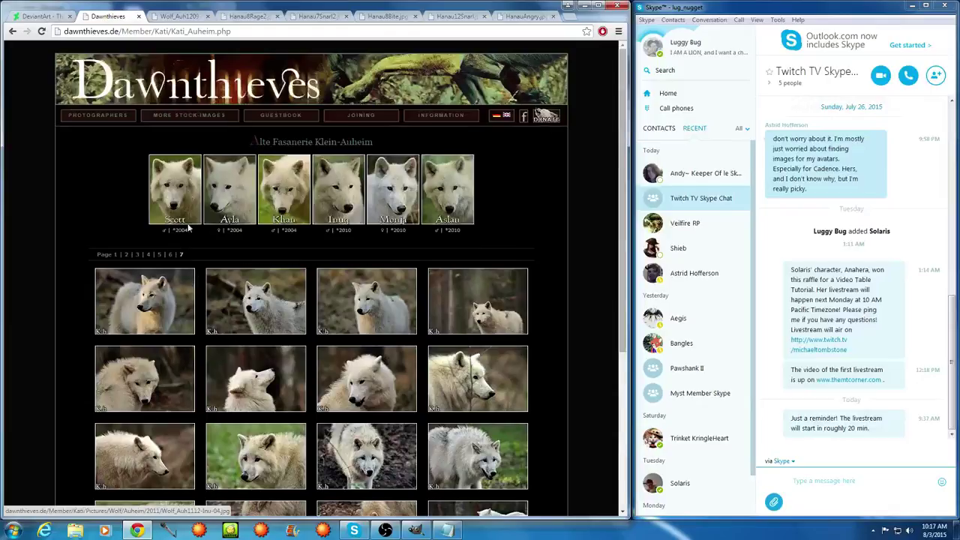
Open the Berlin gallery from the second listed photographer's wolf photos and look through its page 1 for snarling white wolves
mouse_move(96, 115)
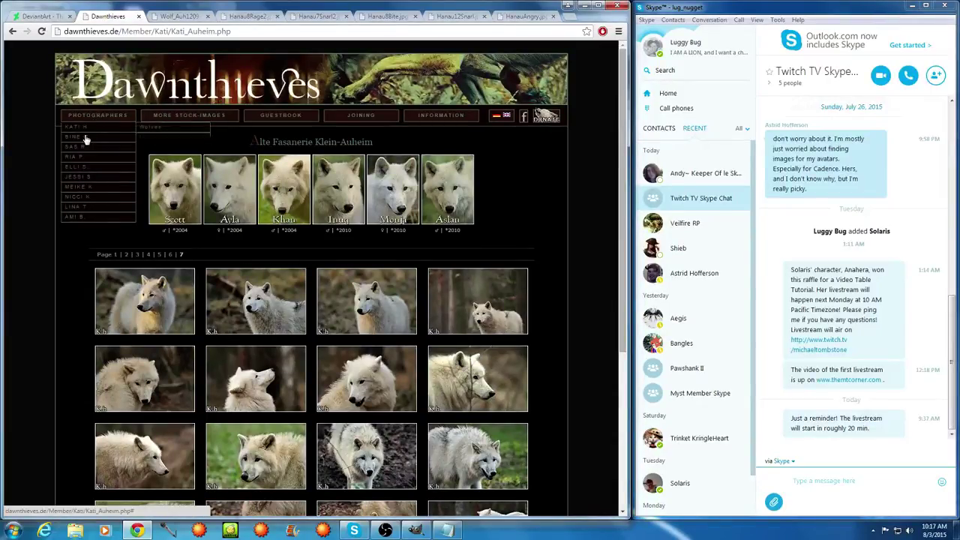
mouse_move(85, 148)
left_click(154, 137)
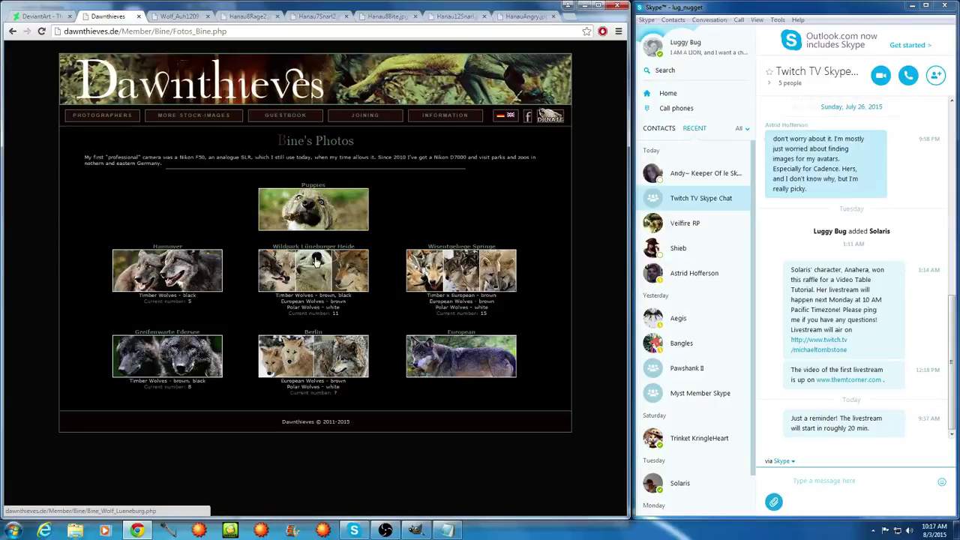
left_click(298, 353)
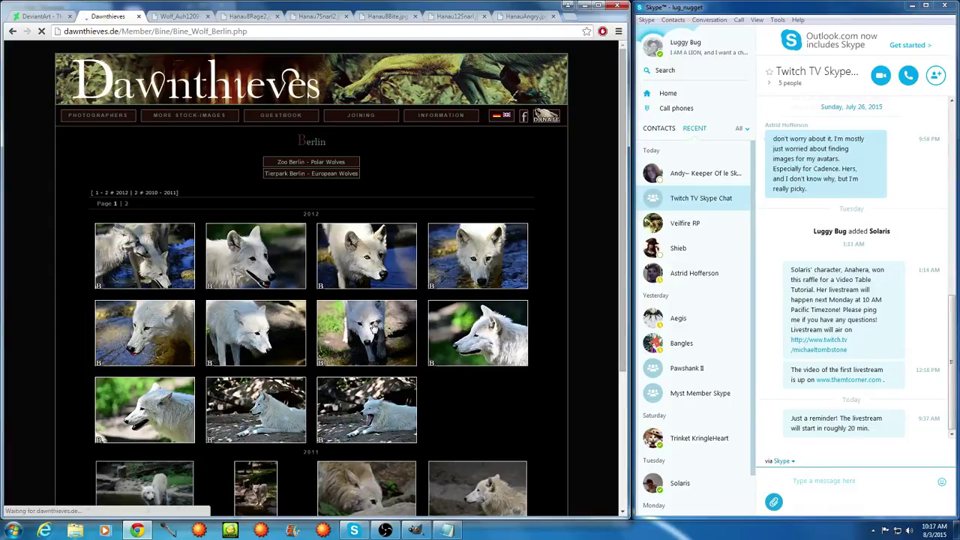
scroll(375, 329, "down", 2)
scroll(375, 328, "down", 1)
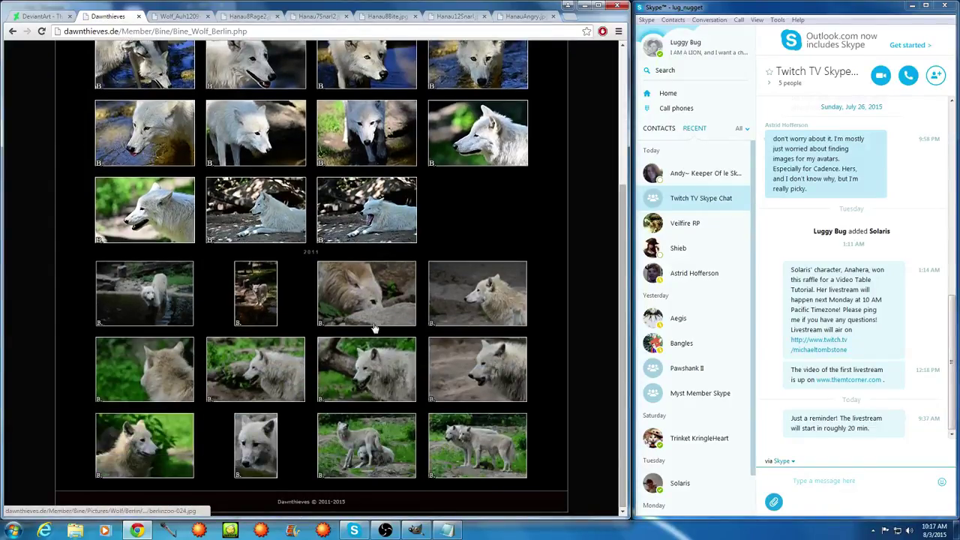
scroll(228, 330, "up", 3)
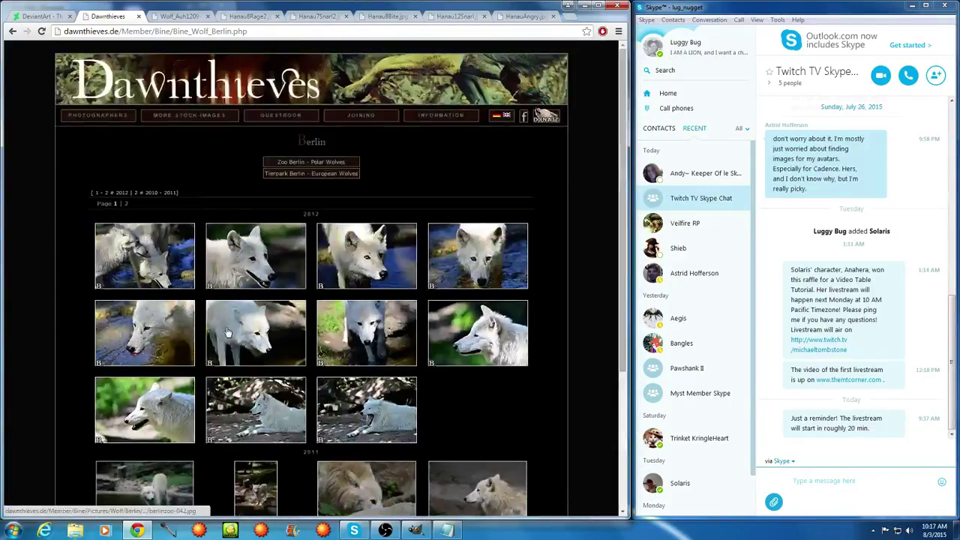
Show the Zoo Berlin - Polar Wolves pictures, open berlinzoo-033.jpg from page 2 in a new tab, and return to the gallery
left_click(292, 162)
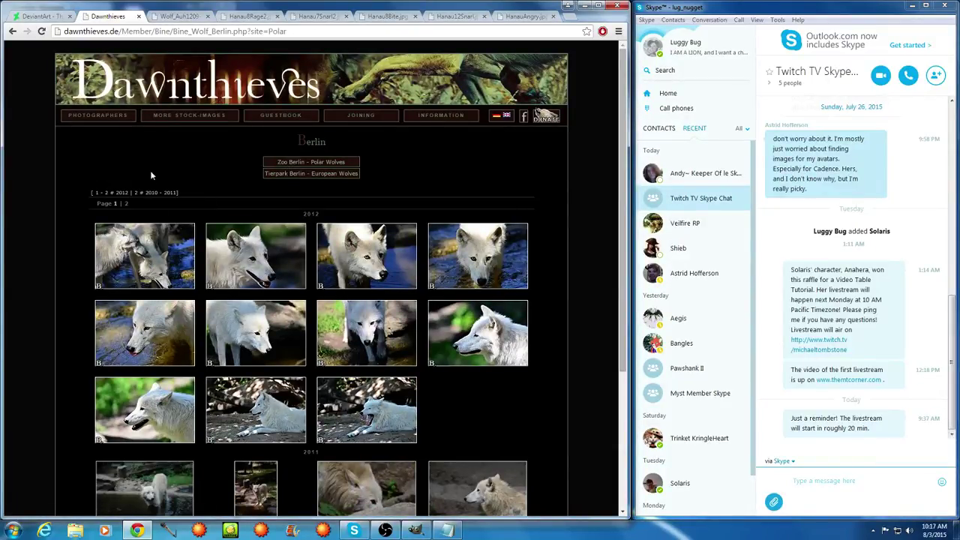
left_click(126, 204)
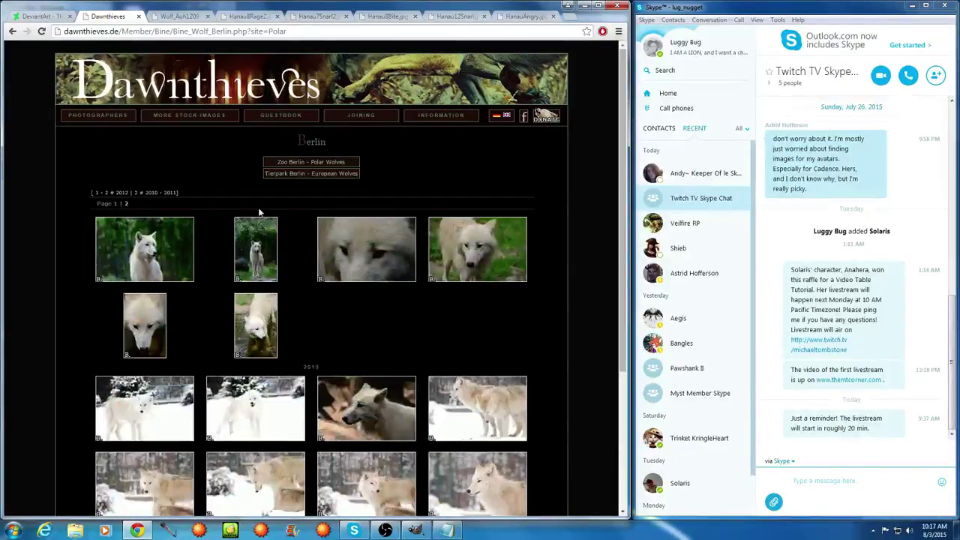
scroll(258, 212, "down", 3)
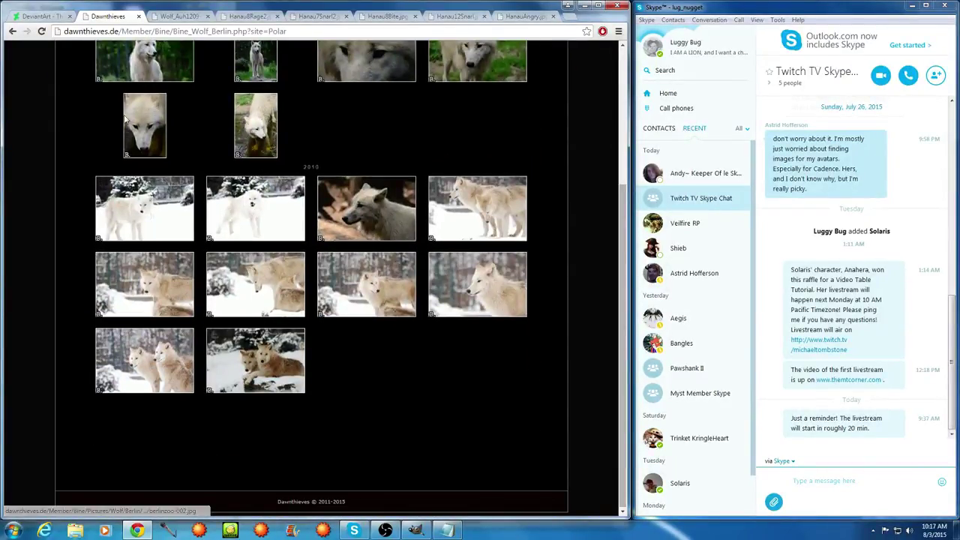
left_click(286, 233)
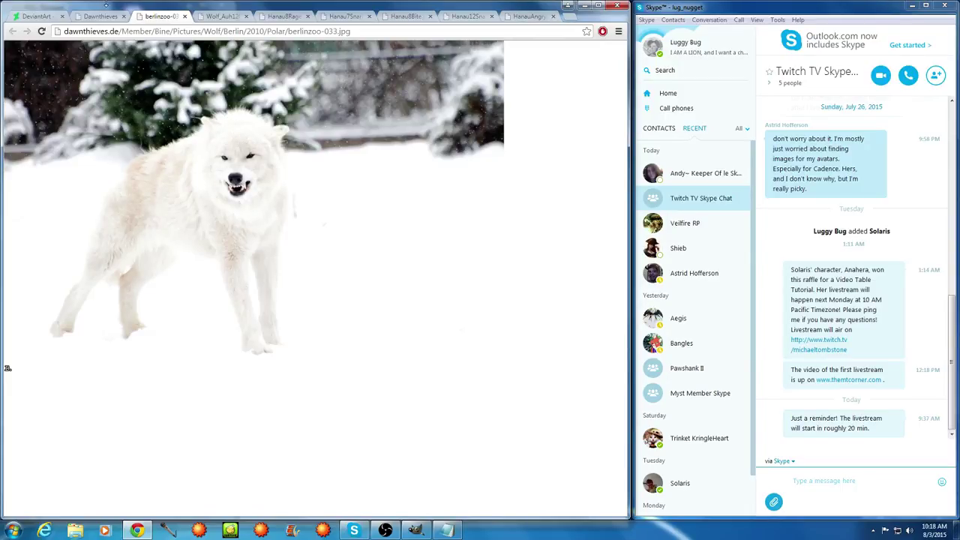
left_click(102, 16)
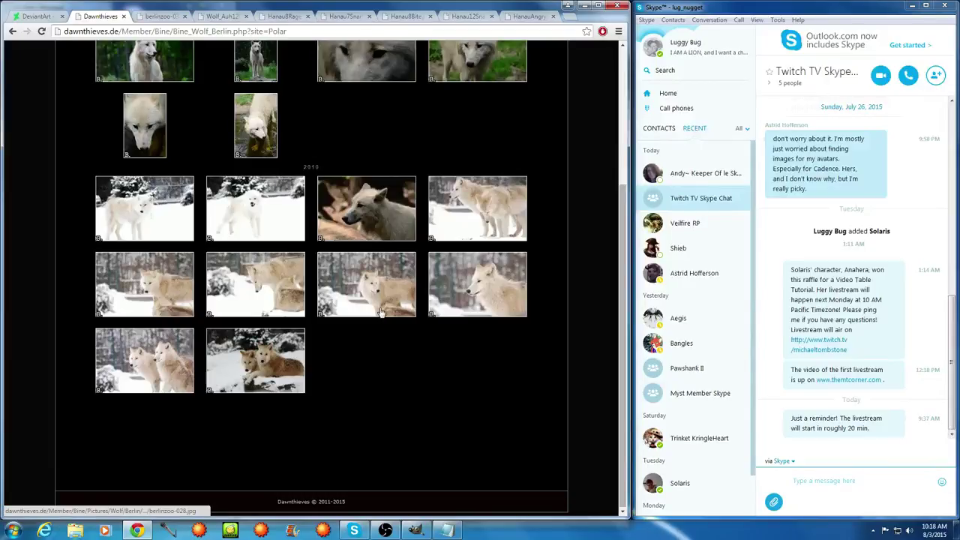
scroll(353, 326, "up", 3)
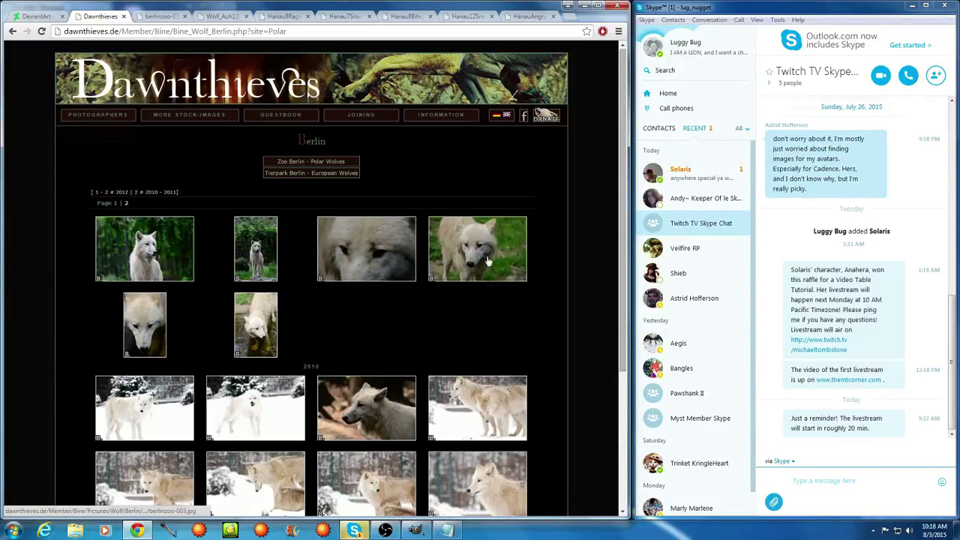
In the Skype group chat, tell the raffle winner "I'm not looking at our skype because I'm streaming." and "Please go to link provided."
left_click(851, 501)
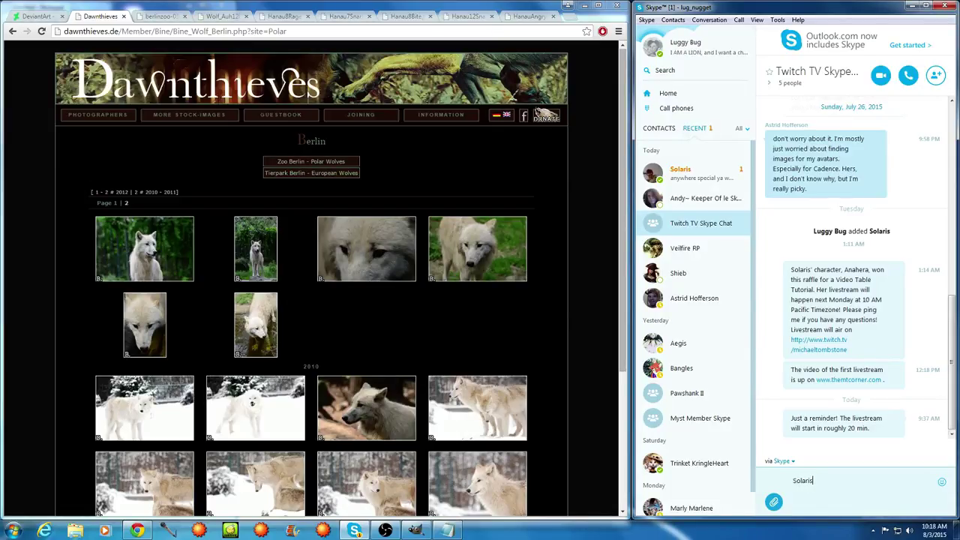
type("Solaris I'm not looking at our skype because")
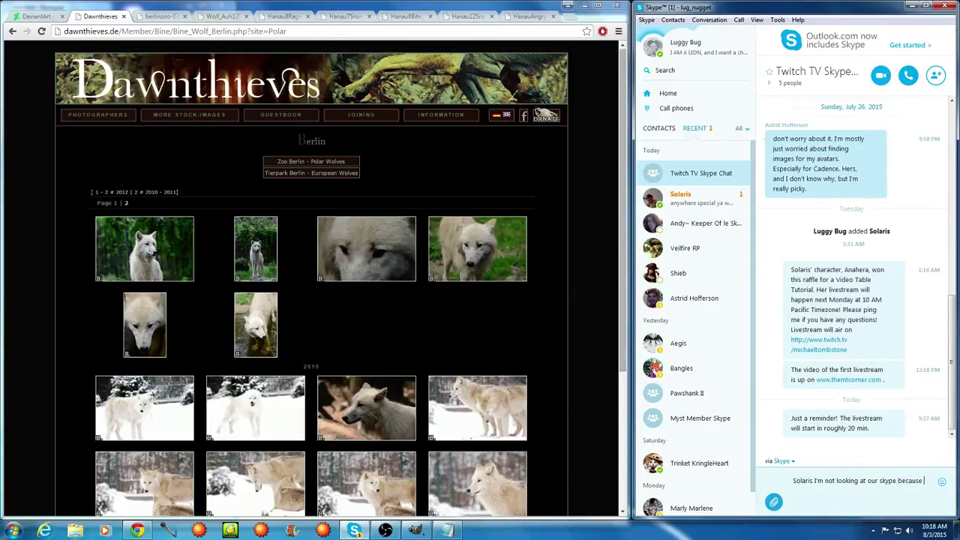
type("reaming.")
key("Return")
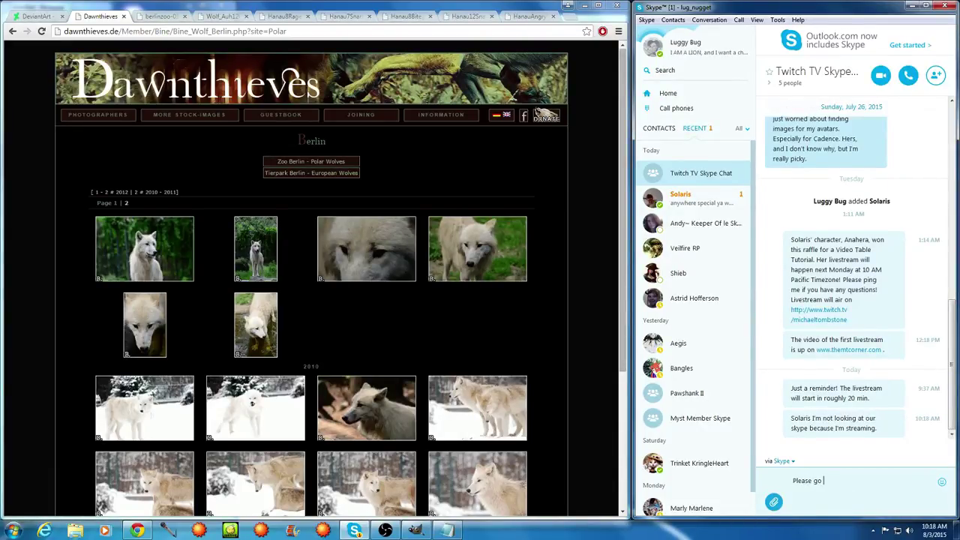
type("Please go to link provided.")
key("Return")
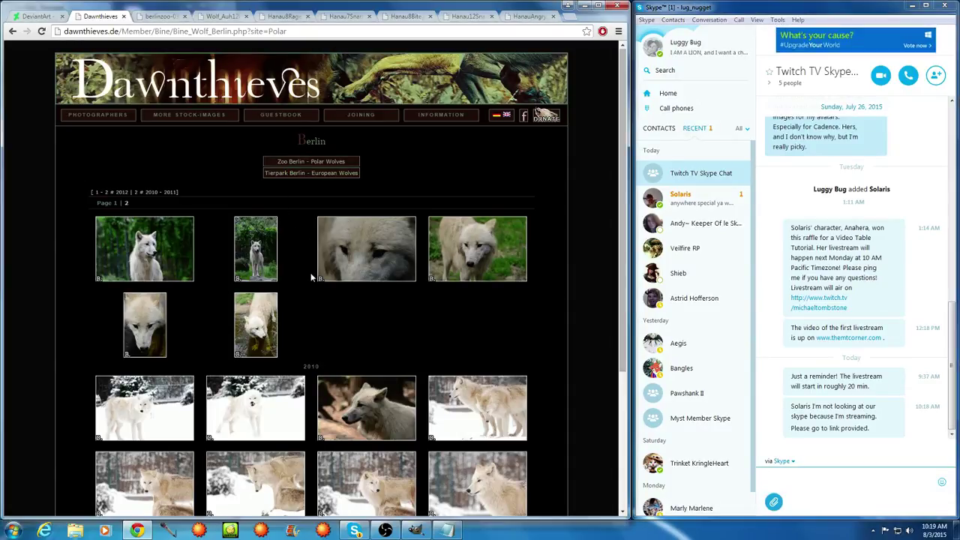
Recheck page 2 of the Berlin polar wolves, and try the Klein-Auheim gallery in the seventh listed photographer's wolf photos
scroll(287, 274, "down", 3)
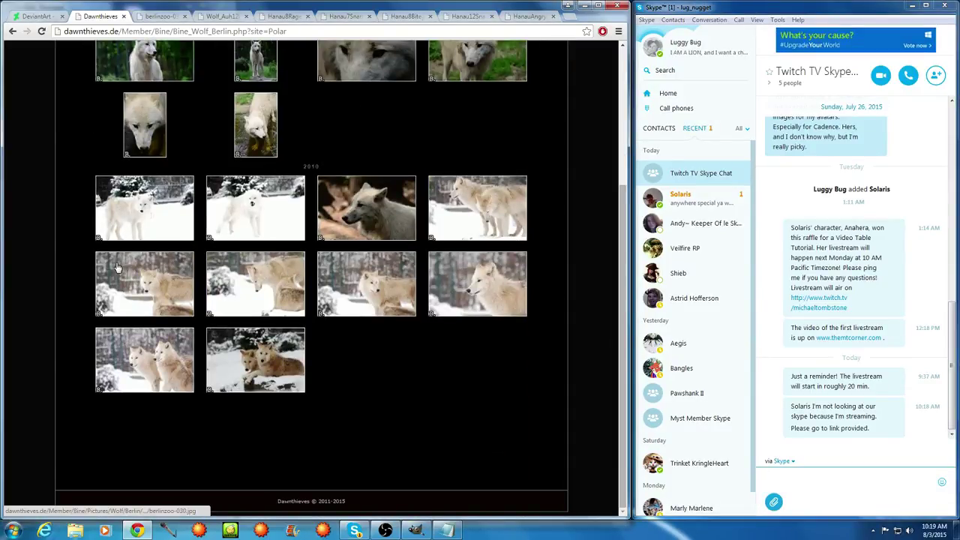
scroll(111, 267, "up", 3)
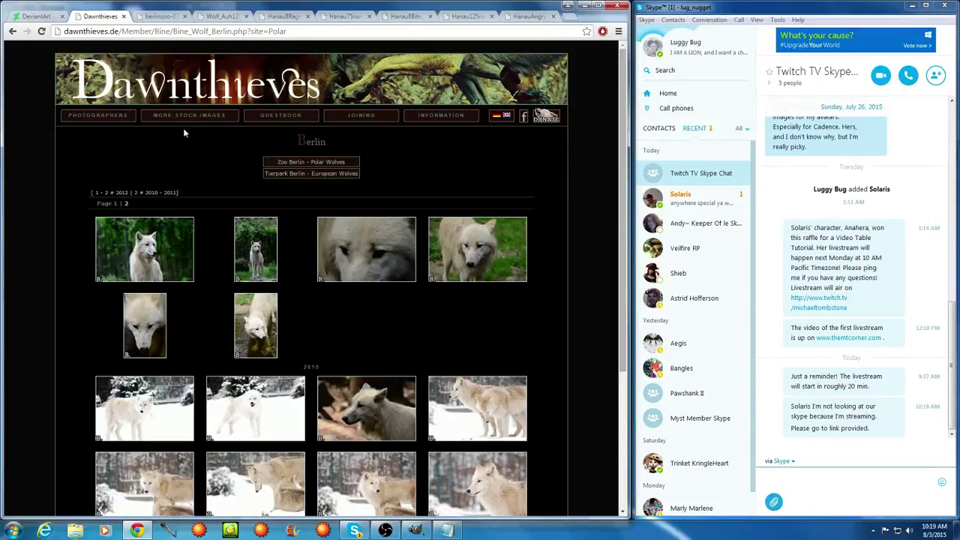
mouse_move(115, 120)
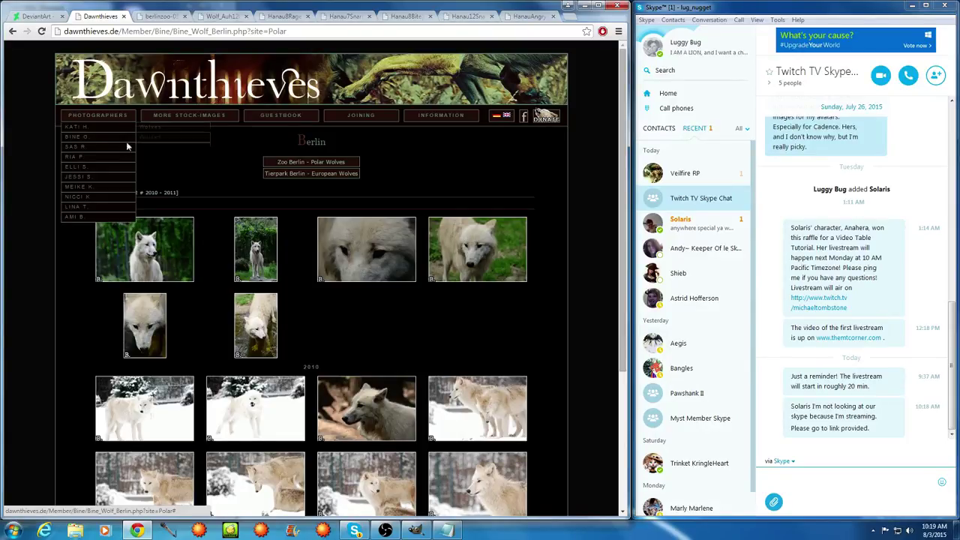
mouse_move(125, 162)
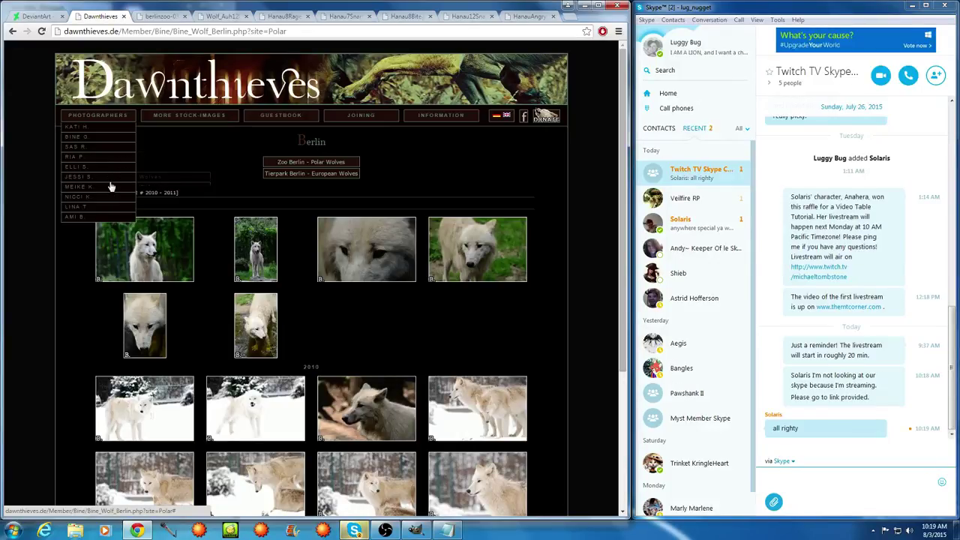
mouse_move(120, 188)
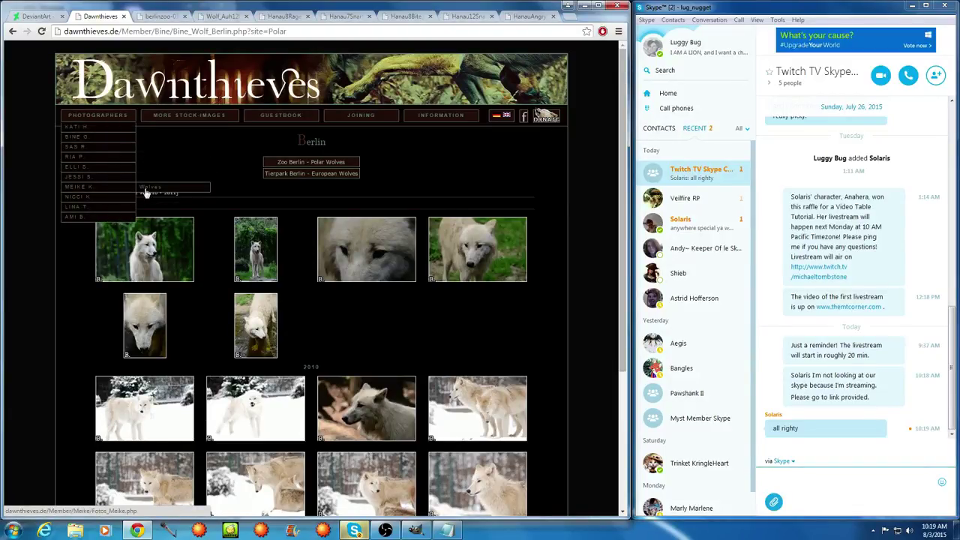
left_click(146, 192)
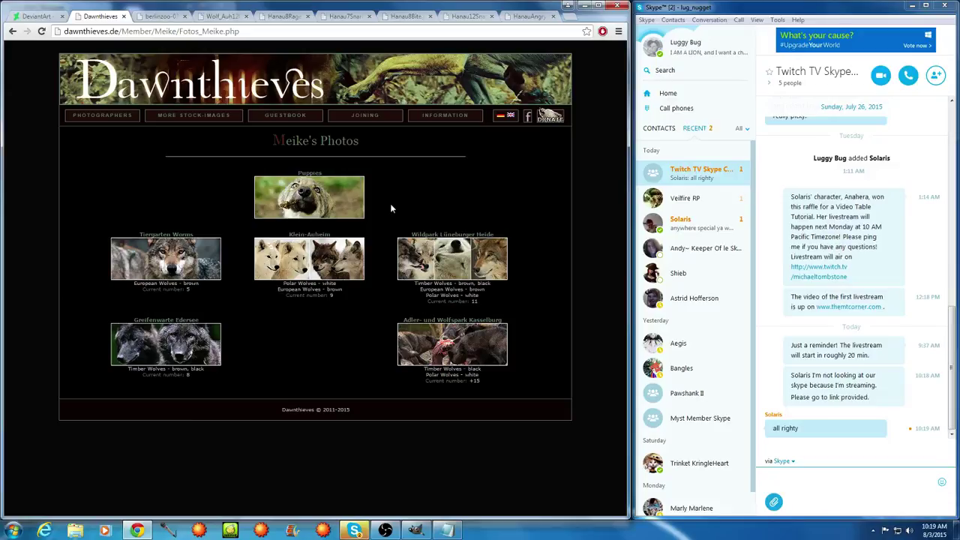
left_click(310, 261)
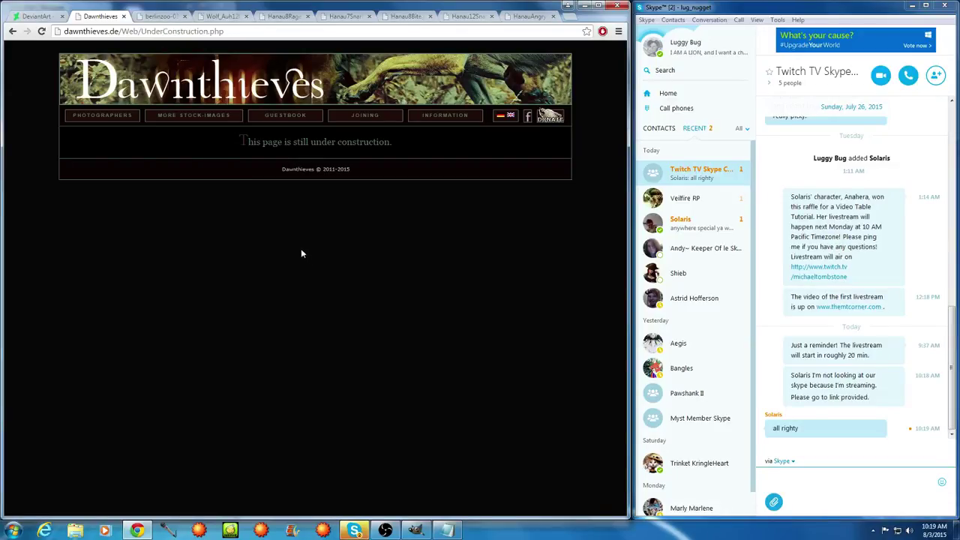
Open the Fasanerie Klein-Auheim gallery from the fifth listed photographer's wolf photos and look through its page 1
left_click(81, 117)
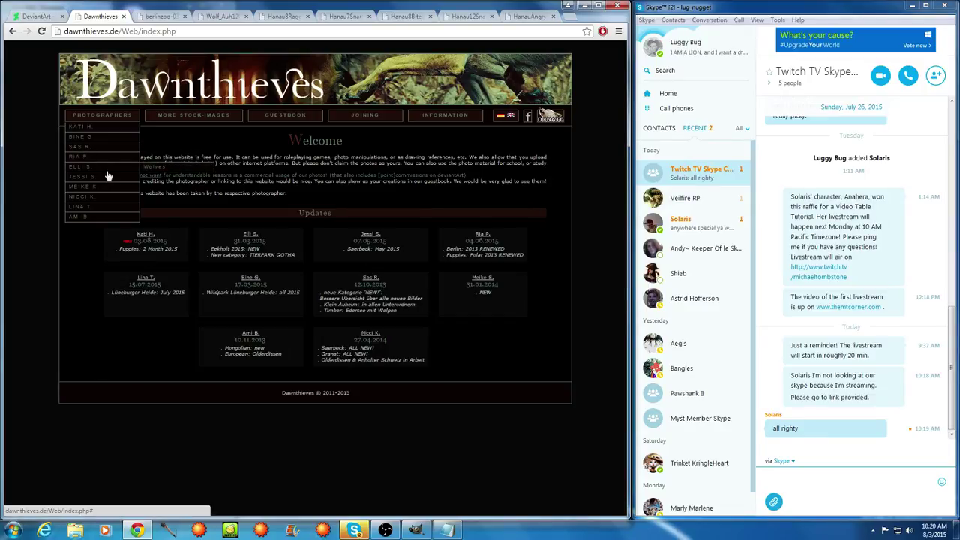
left_click(154, 173)
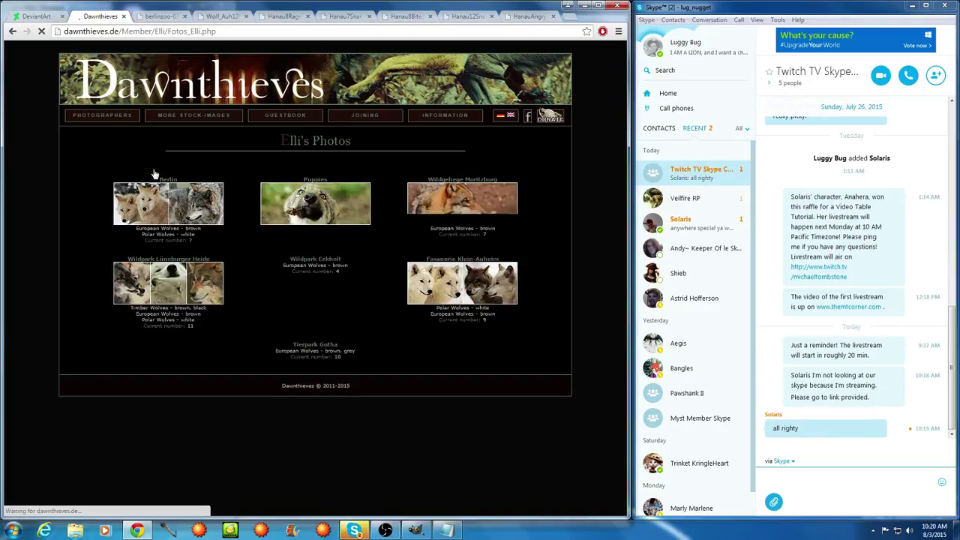
left_click(483, 278)
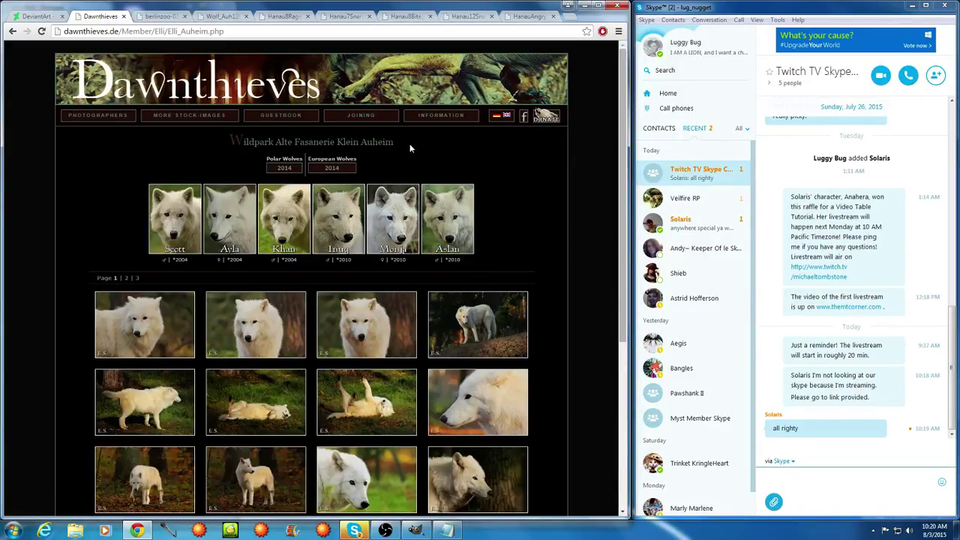
scroll(398, 217, "down", 1)
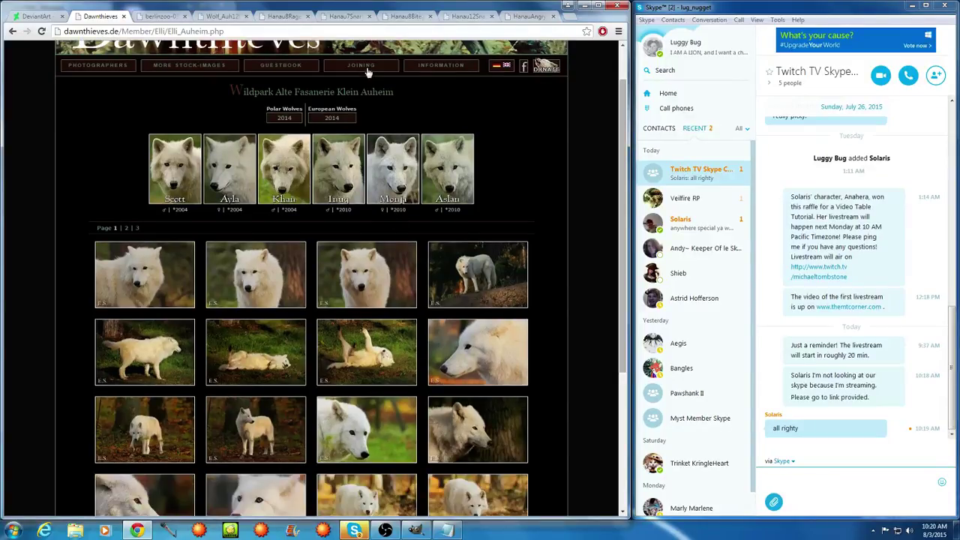
scroll(347, 266, "down", 2)
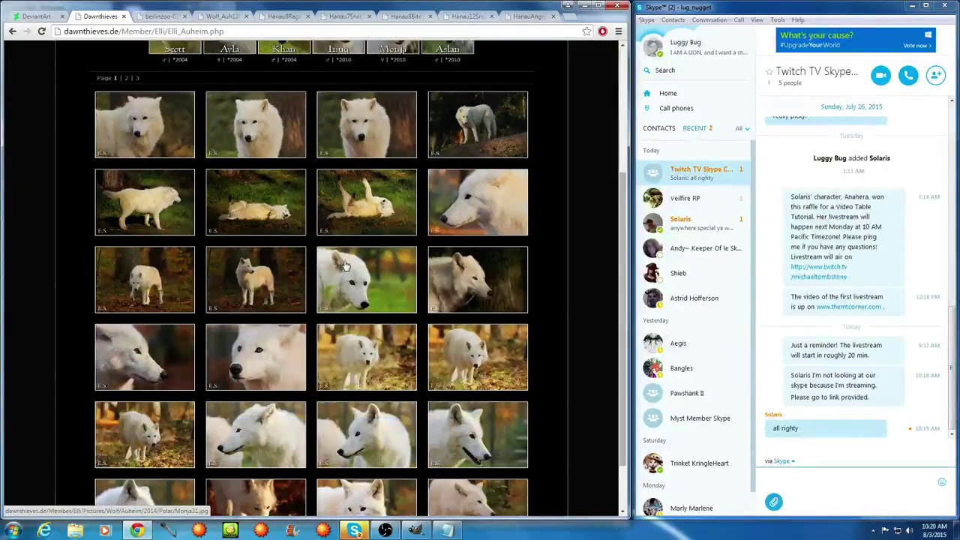
scroll(337, 257, "down", 1)
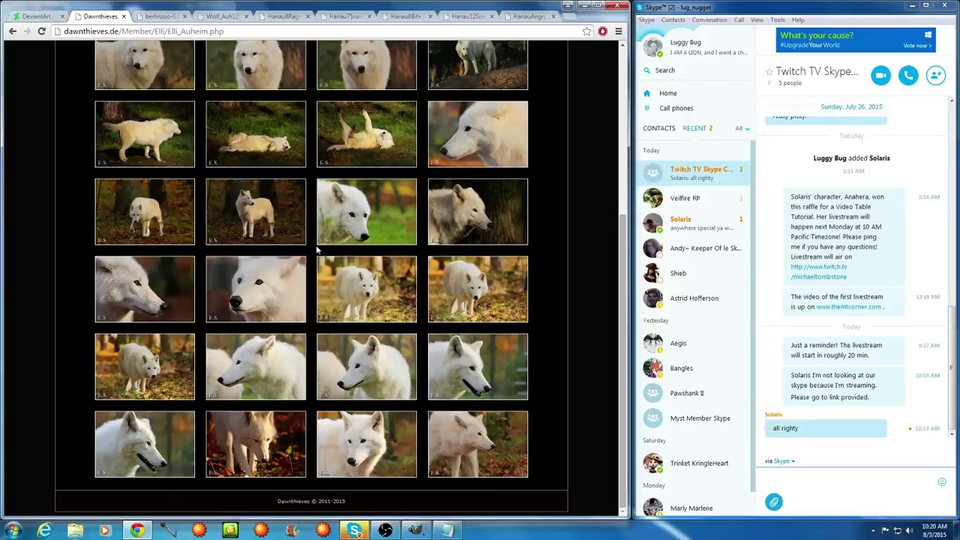
scroll(128, 237, "up", 4)
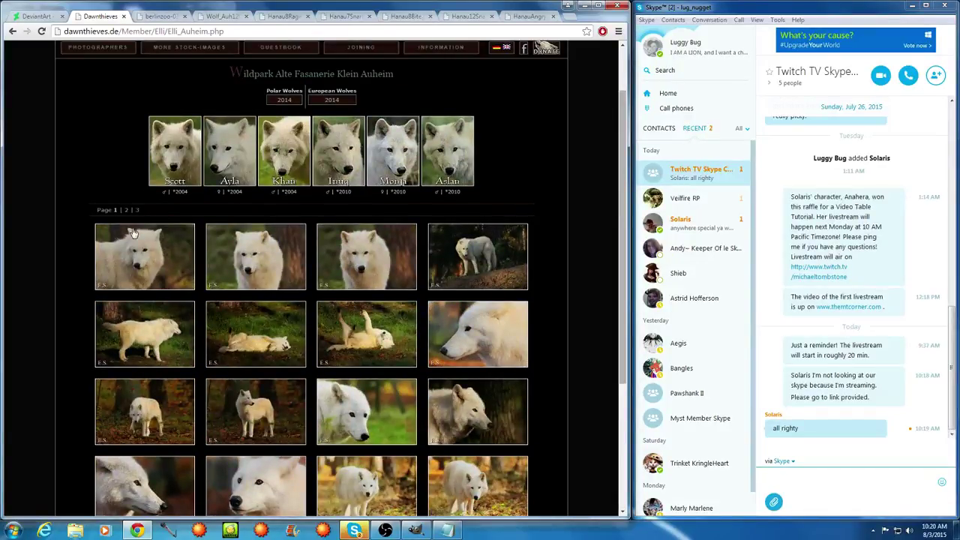
Look through page 2 of the fifth listed photographer's Klein-Auheim gallery for angry or snarling wolves
left_click(128, 210)
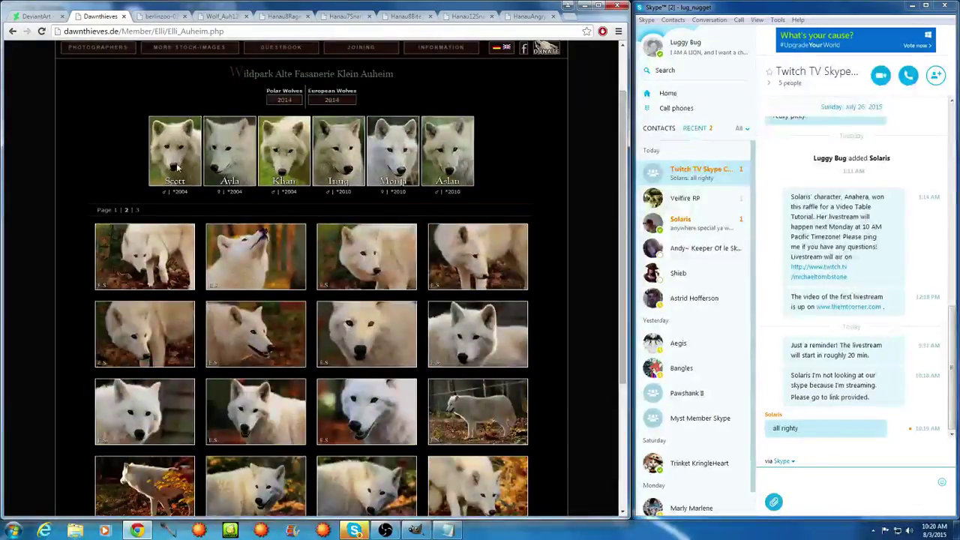
scroll(237, 187, "down", 2)
scroll(237, 187, "down", 1)
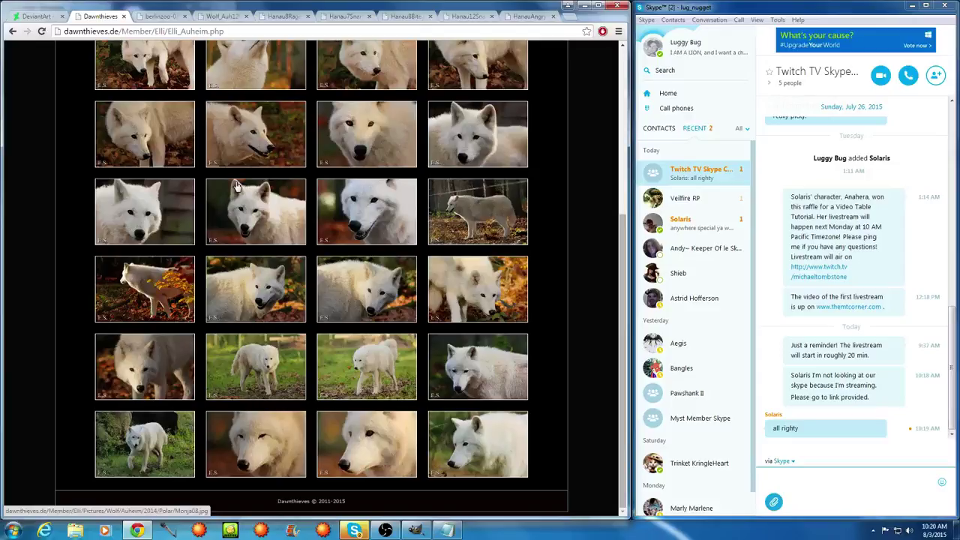
scroll(236, 186, "up", 5)
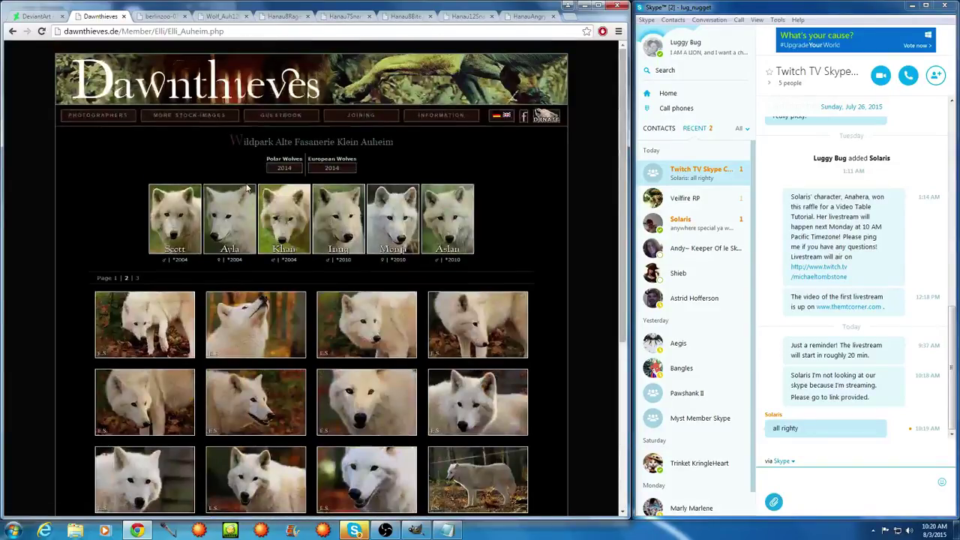
scroll(248, 189, "down", 5)
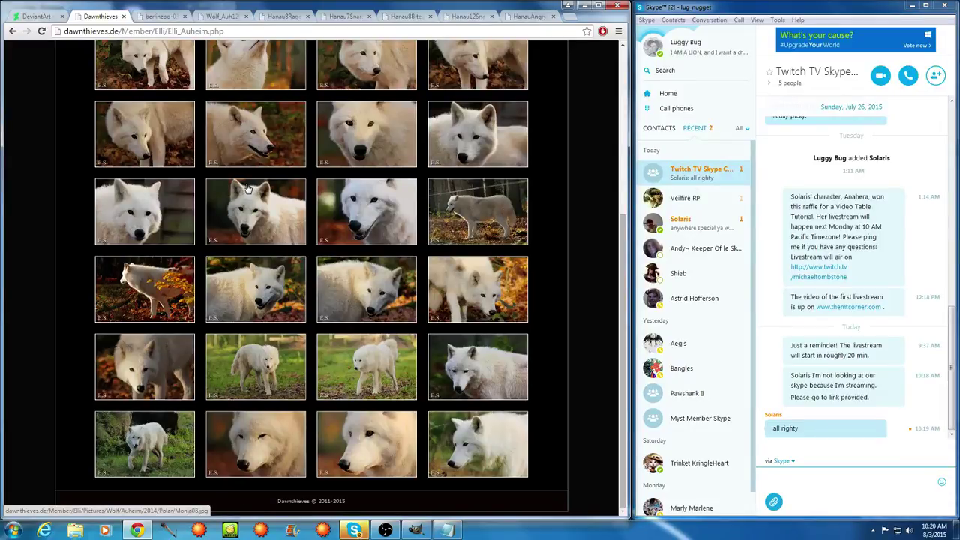
Look through page 3 of the fifth listed photographer's Klein-Auheim polar wolf gallery for snarling wolves
scroll(250, 187, "up", 2)
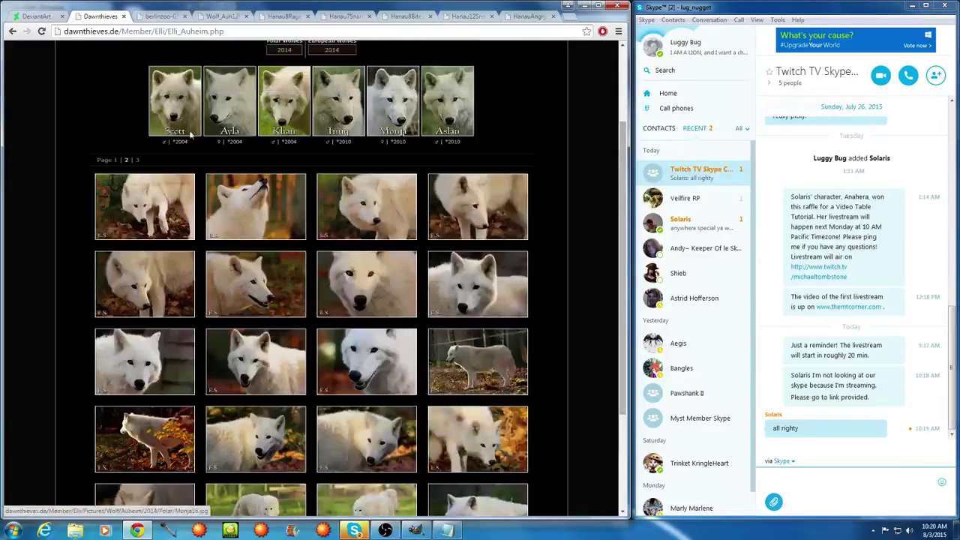
left_click(138, 161)
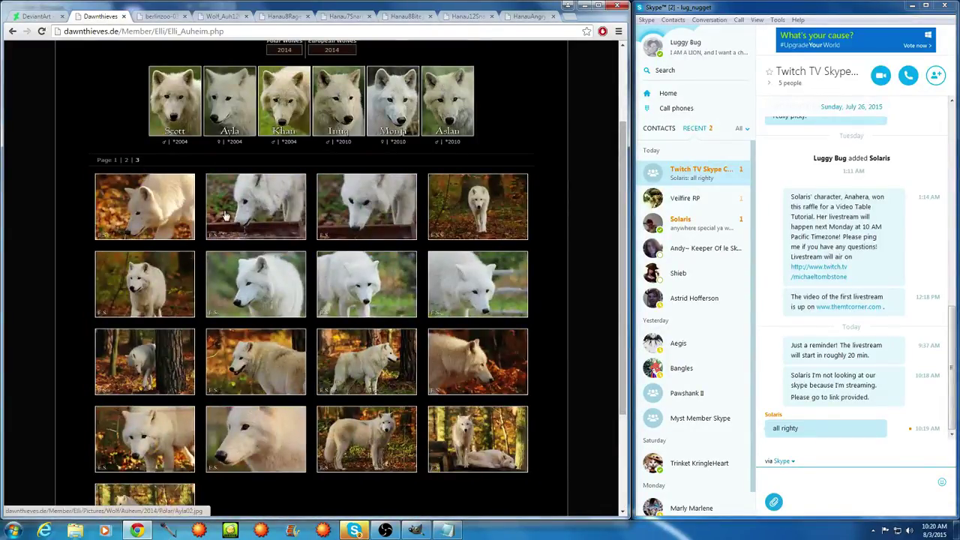
scroll(224, 215, "down", 2)
Open the Wildpark Lüneburger Heide gallery from the sixth listed photographer's wolf photos and look through its page 1
scroll(224, 216, "up", 2)
scroll(166, 369, "up", 2)
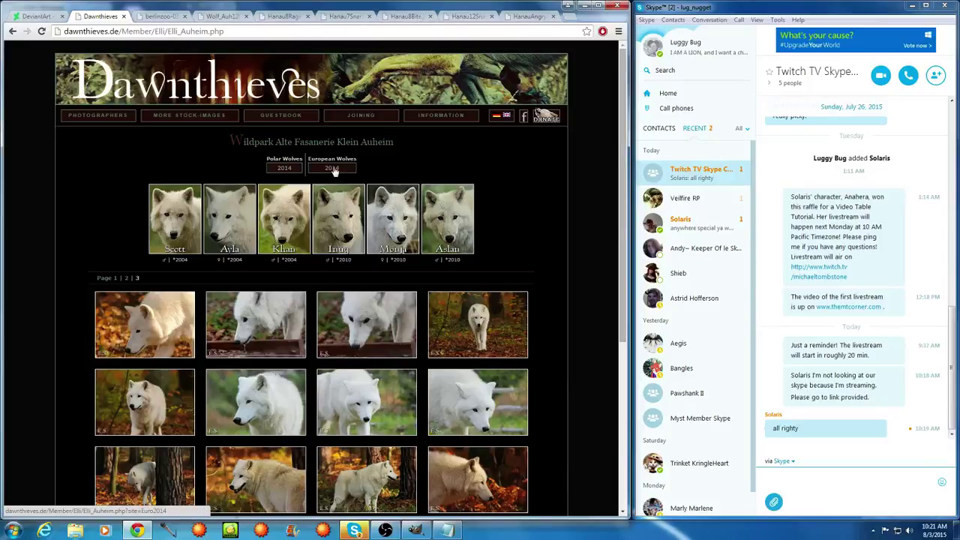
mouse_move(99, 116)
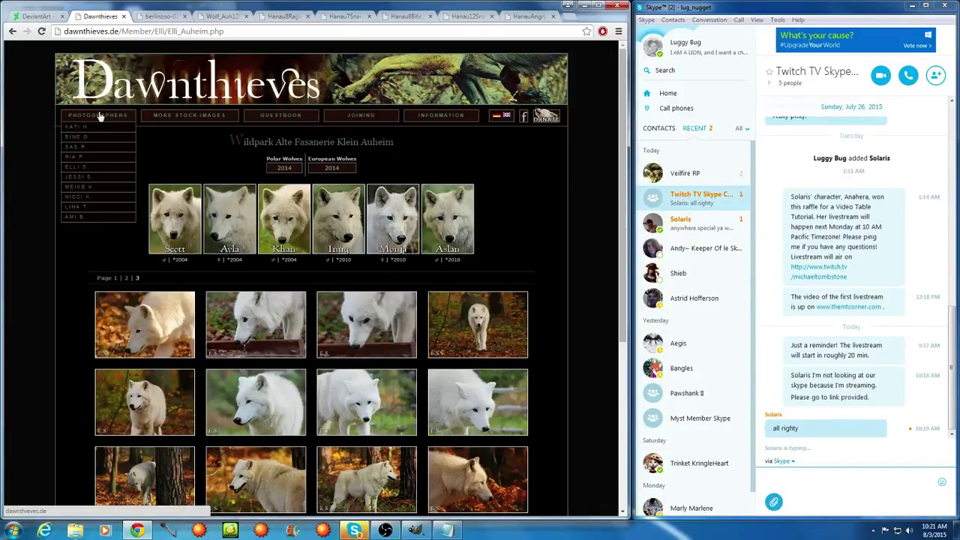
mouse_move(102, 180)
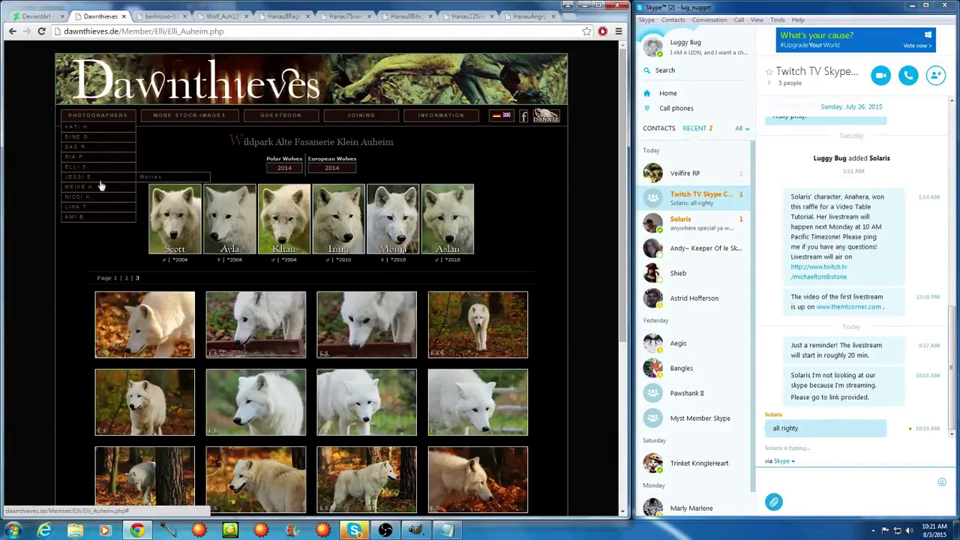
left_click(144, 178)
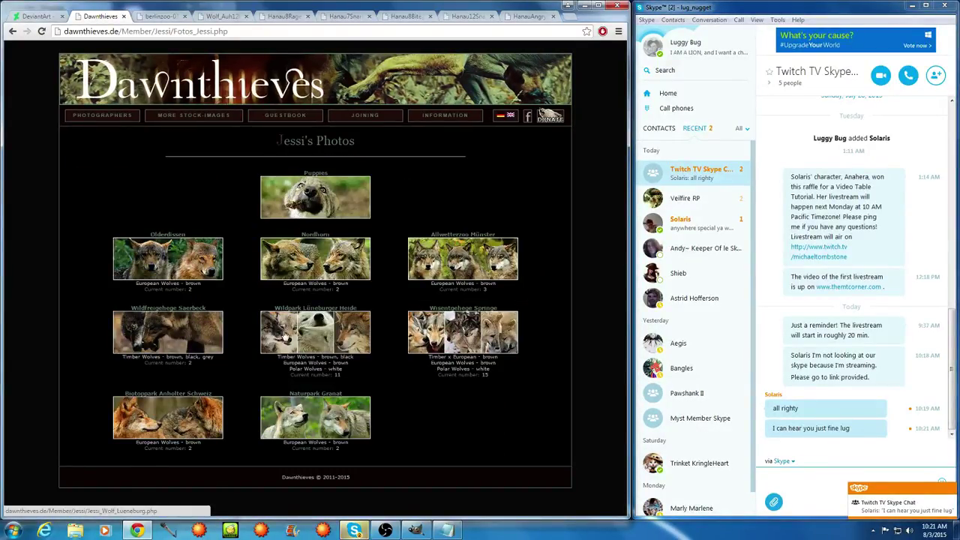
left_click(315, 336)
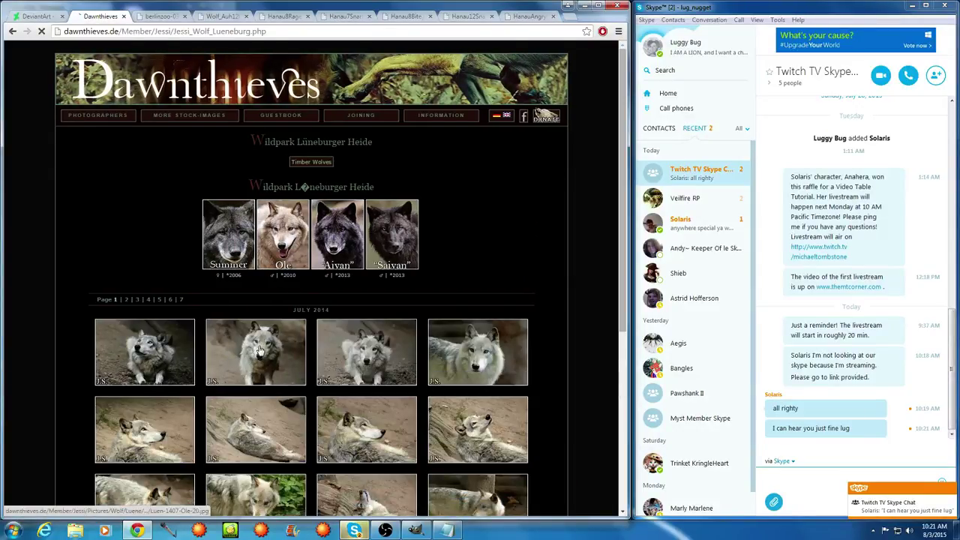
scroll(259, 351, "down", 2)
scroll(259, 351, "down", 2)
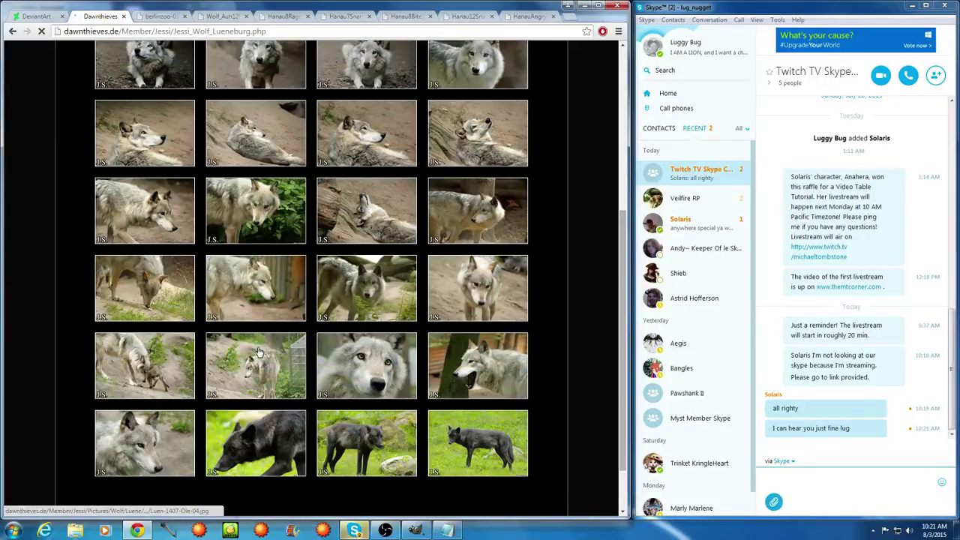
Try the Klein-Auheim gallery in the seventh listed photographer's wolf photos again
scroll(259, 352, "up", 1)
scroll(258, 357, "up", 2)
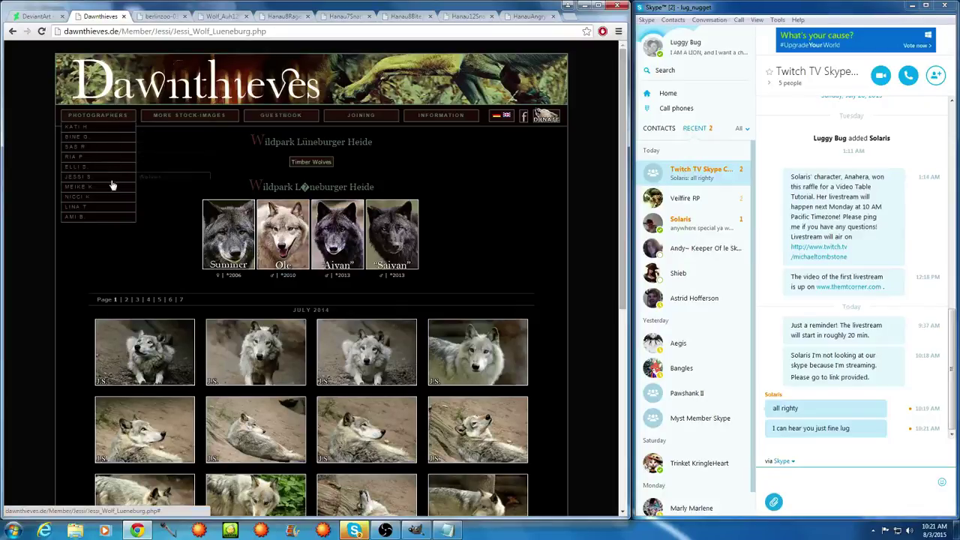
mouse_move(112, 189)
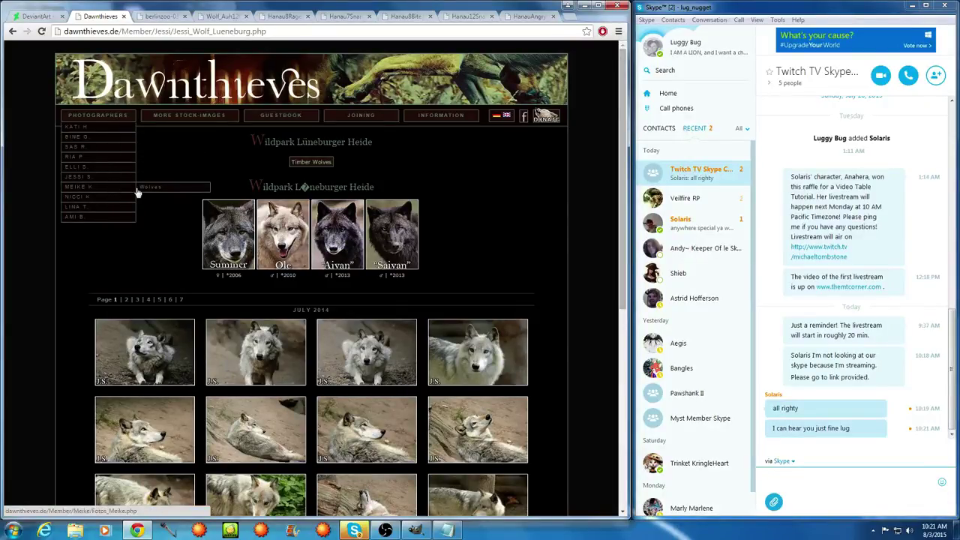
left_click(139, 191)
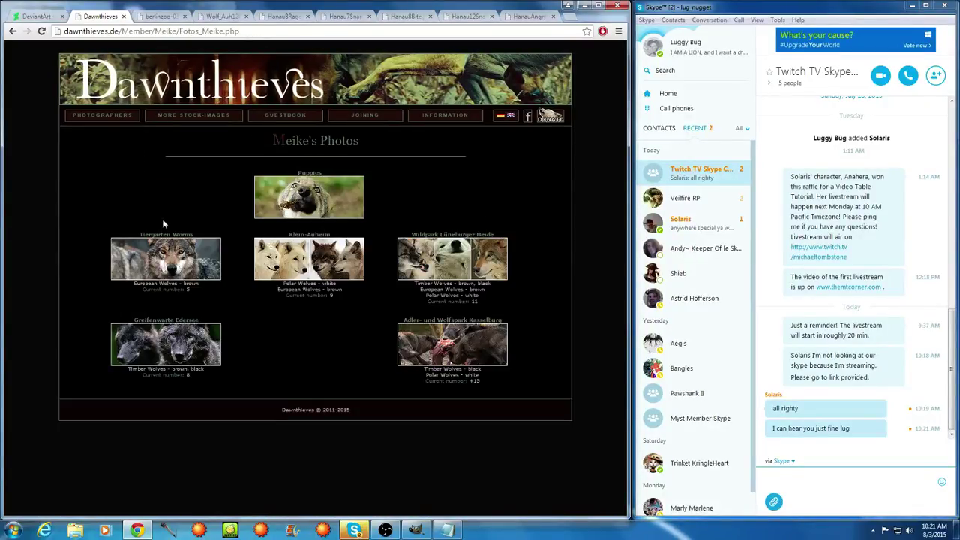
left_click(313, 258)
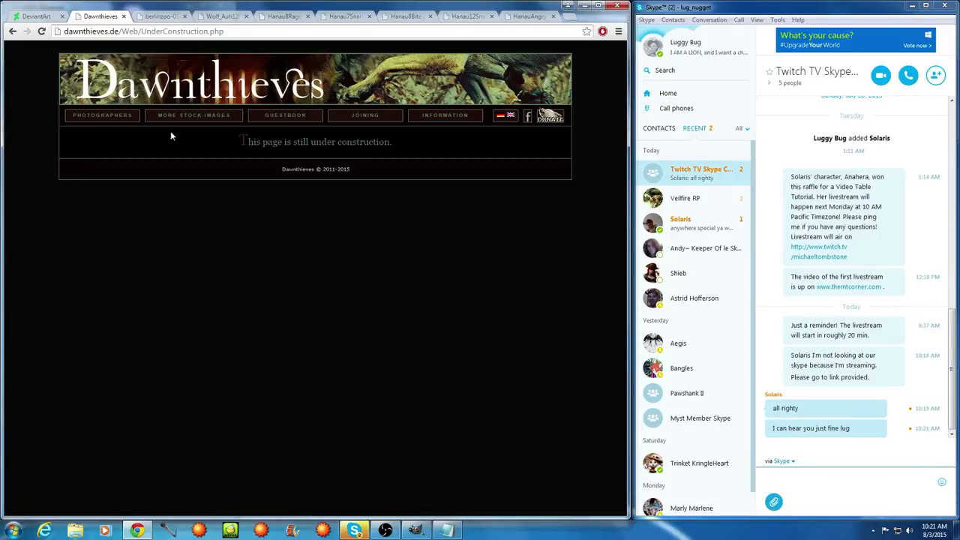
Check the eighth listed photographer's wolf photos for galleries with white wolves
mouse_move(126, 118)
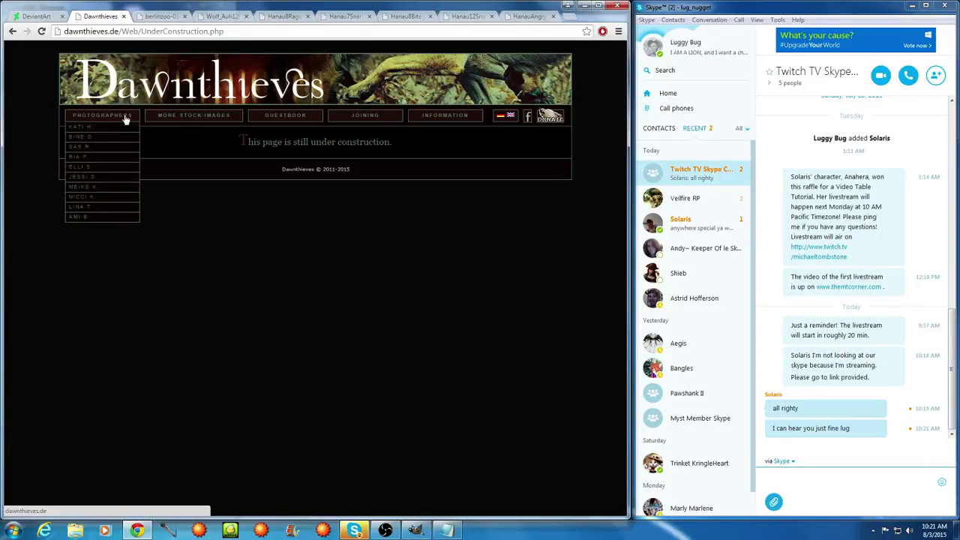
mouse_move(124, 197)
left_click(146, 200)
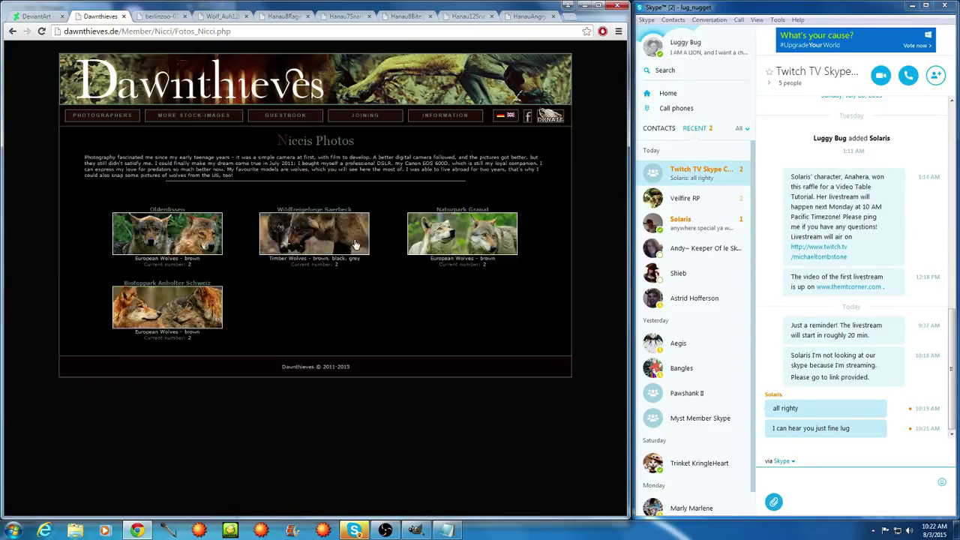
Open the Tiergarten Schönbrunn gallery from the fourth listed photographer's wolf photos and look through its page 1
mouse_move(106, 145)
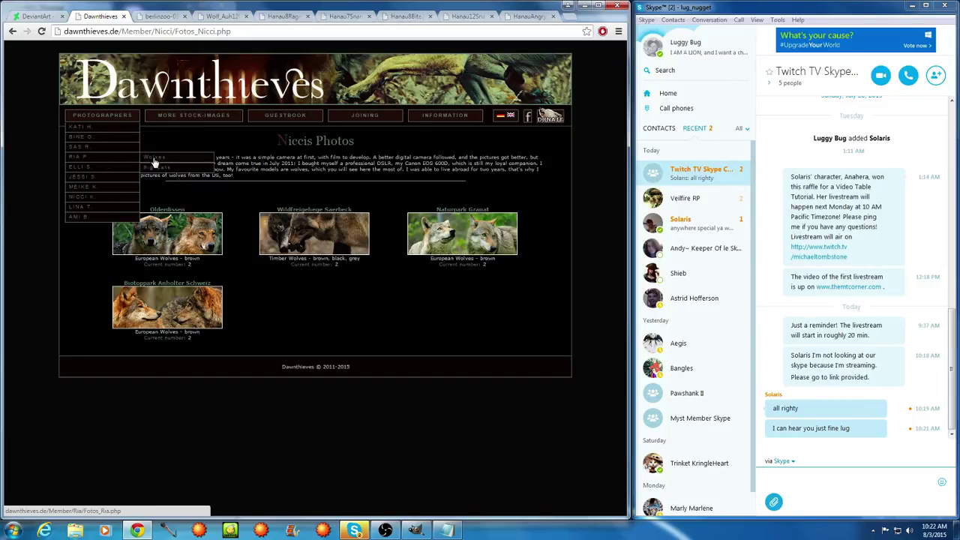
left_click(154, 160)
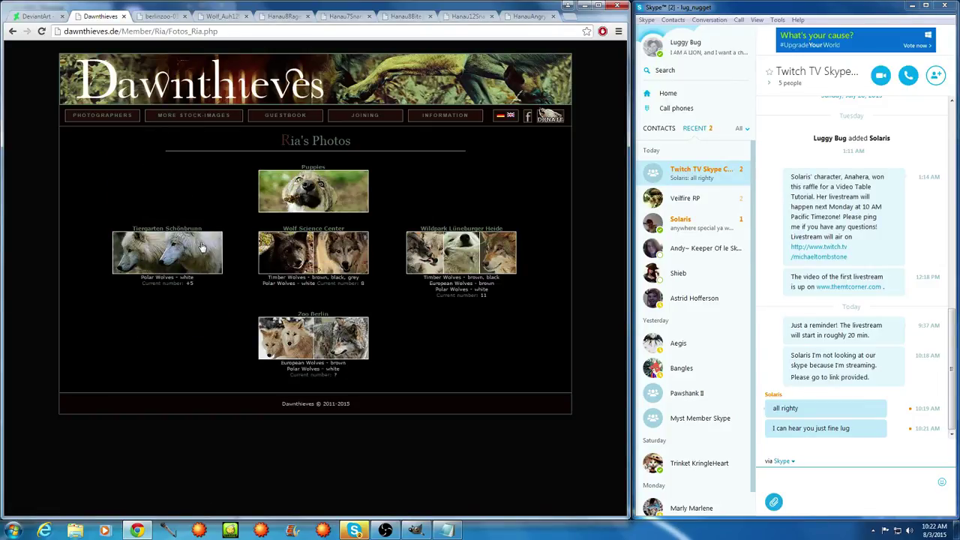
left_click(201, 246)
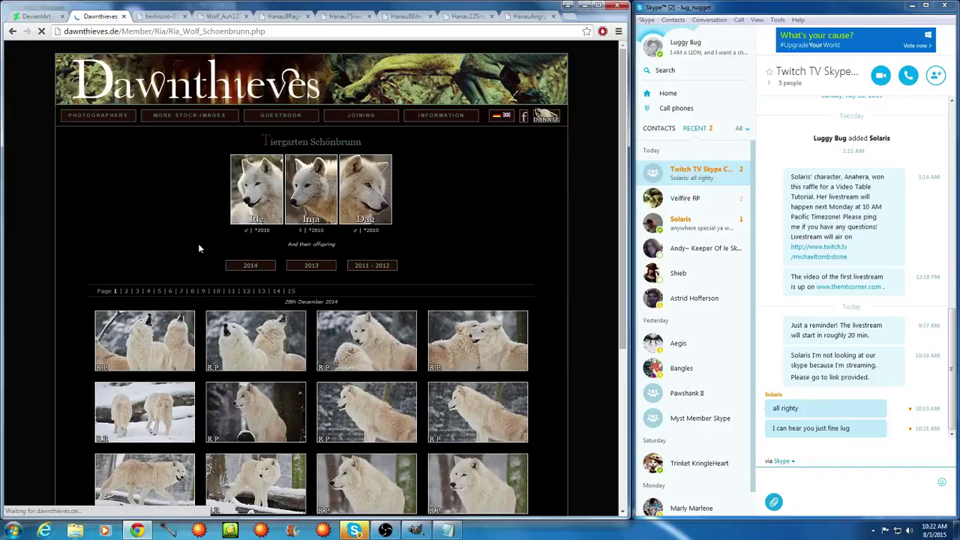
scroll(198, 247, "down", 1)
scroll(198, 243, "down", 2)
scroll(198, 243, "up", 3)
scroll(122, 234, "down", 3)
scroll(125, 235, "down", 1)
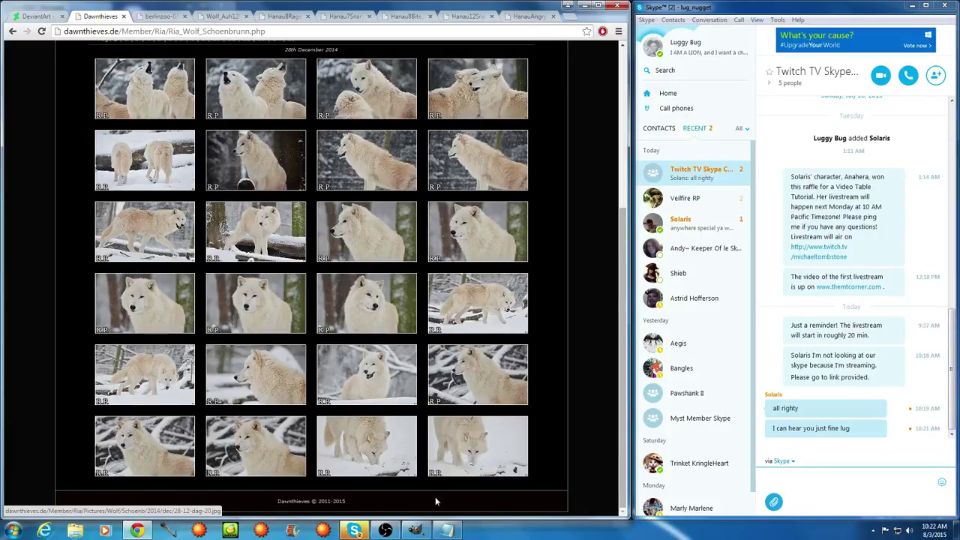
scroll(375, 420, "up", 2)
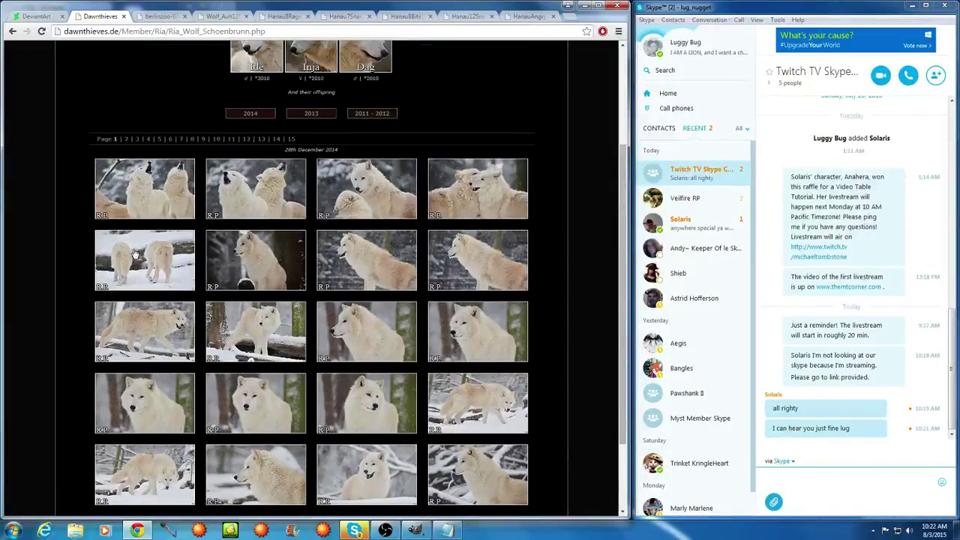
scroll(135, 254, "down", 2)
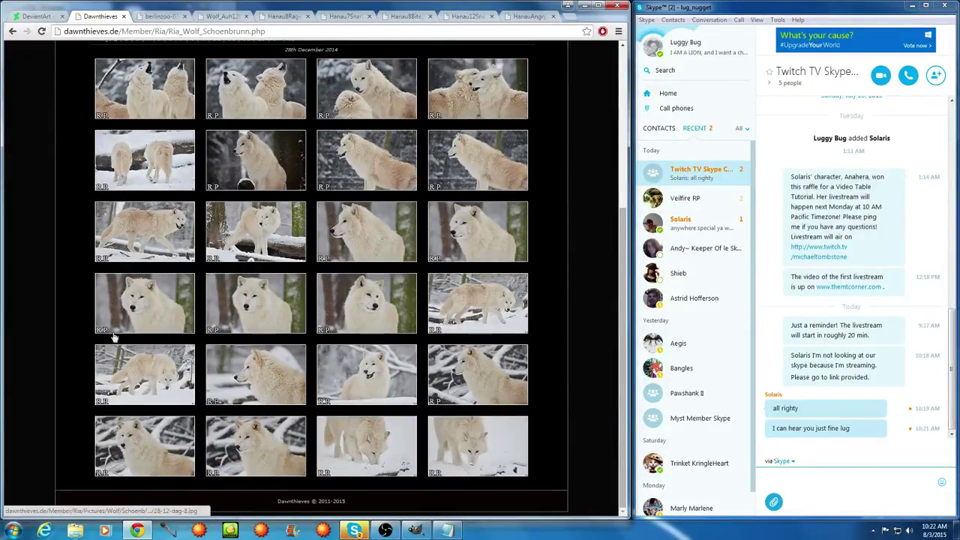
Look through pages 2 and 3 of the Tiergarten Schönbrunn gallery for angry or snarling white wolves
scroll(161, 368, "up", 5)
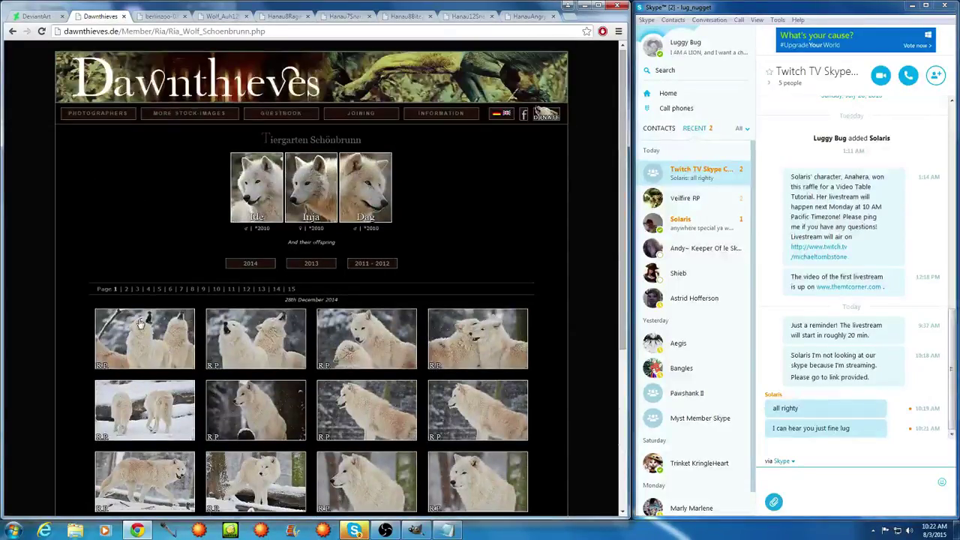
left_click(126, 290)
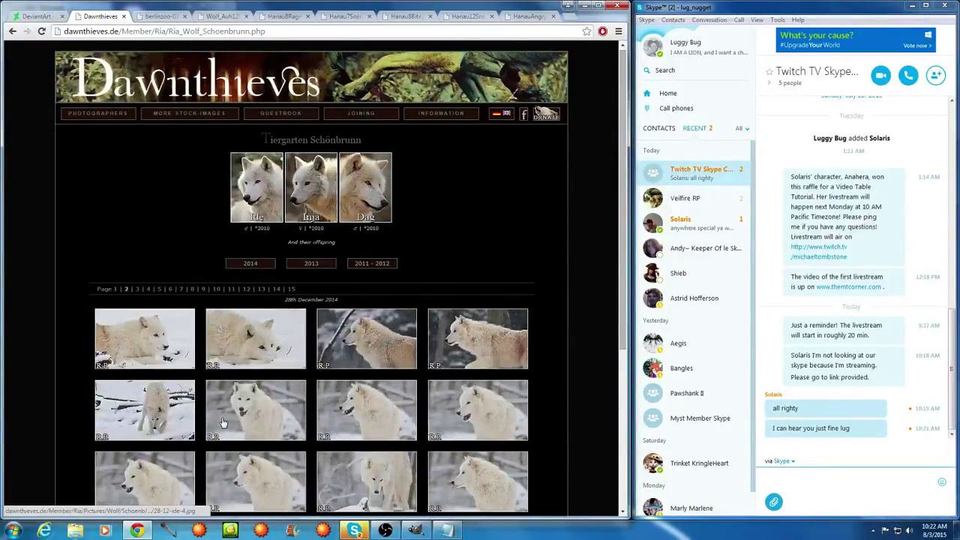
scroll(222, 422, "down", 3)
scroll(223, 422, "down", 2)
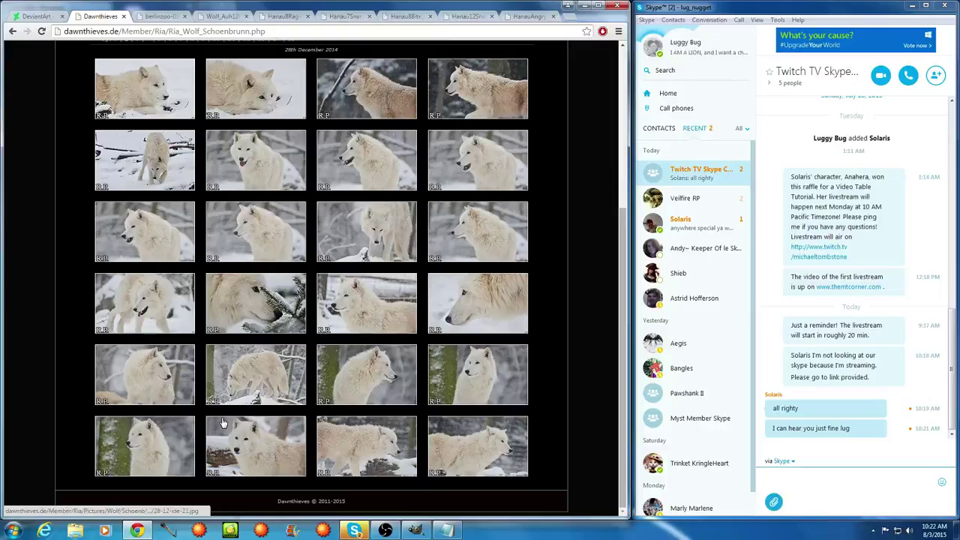
scroll(223, 423, "up", 4)
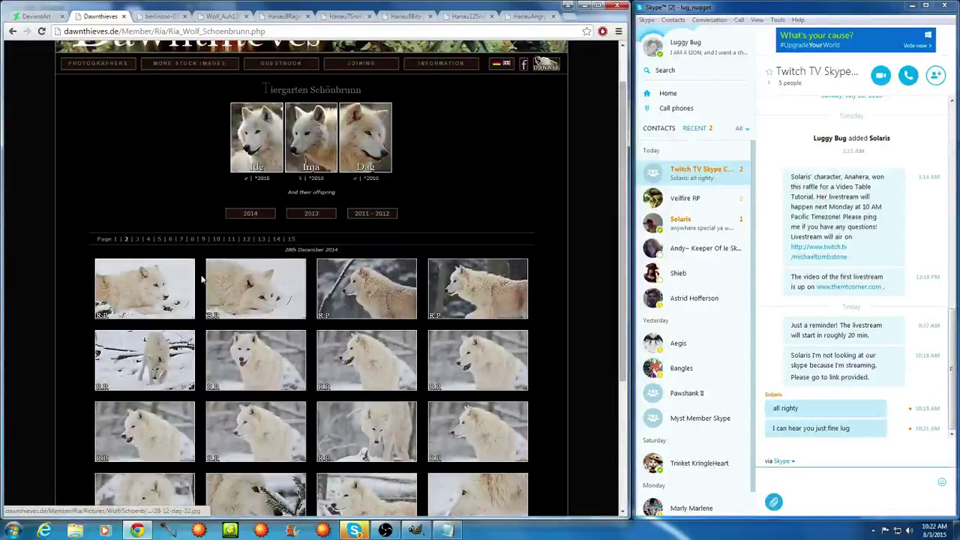
left_click(138, 238)
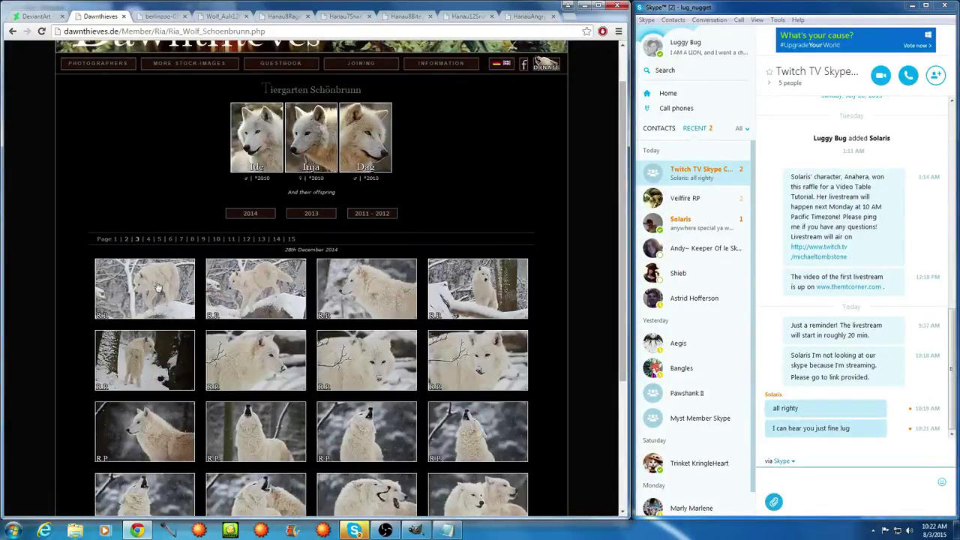
scroll(261, 414, "down", 3)
scroll(261, 414, "down", 1)
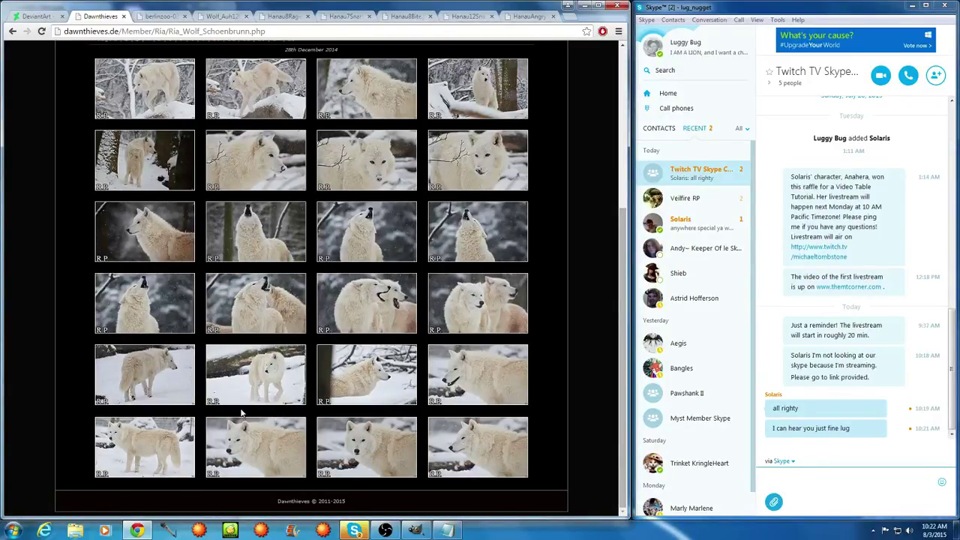
Look through pages 4 and 5 of the Tiergarten Schönbrunn gallery for angry or snarling white wolves
scroll(242, 411, "up", 5)
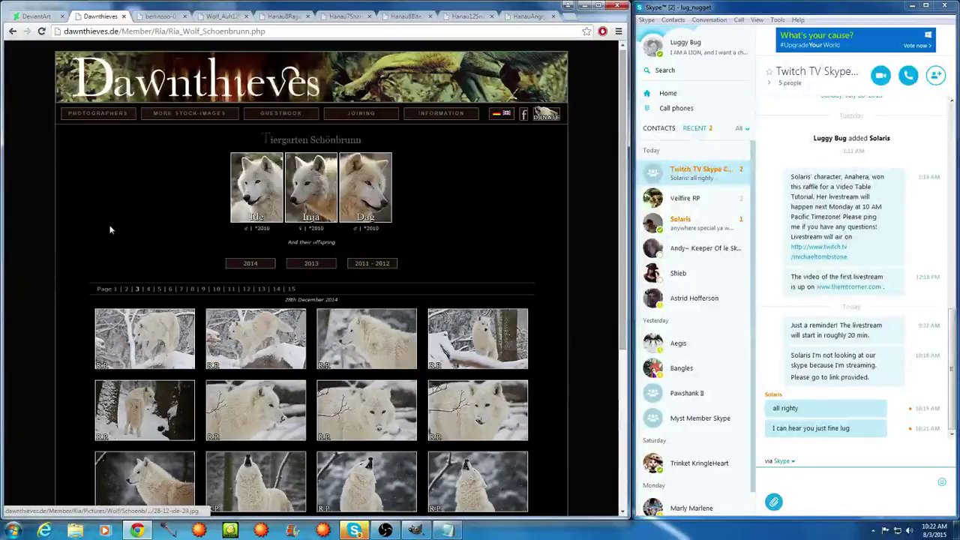
left_click(147, 289)
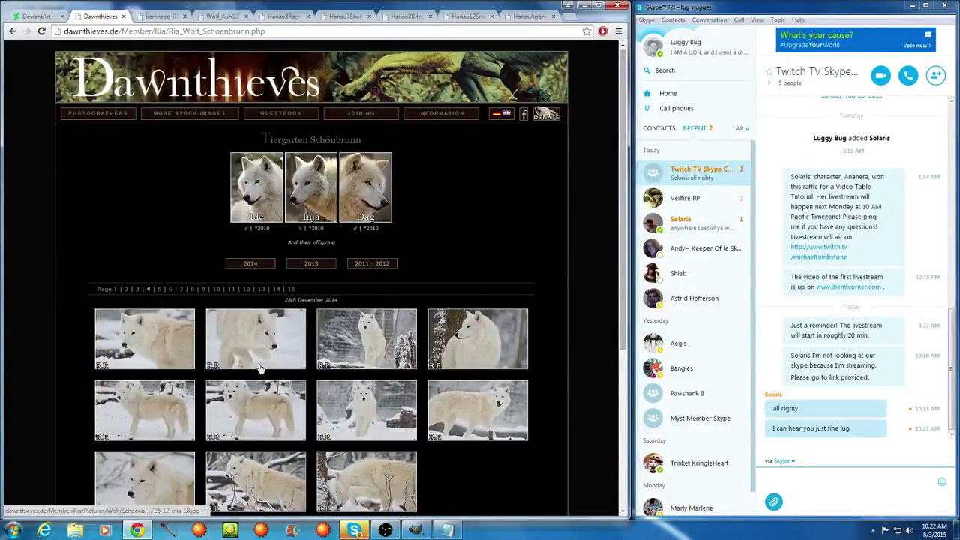
scroll(262, 388, "down", 3)
scroll(262, 385, "down", 1)
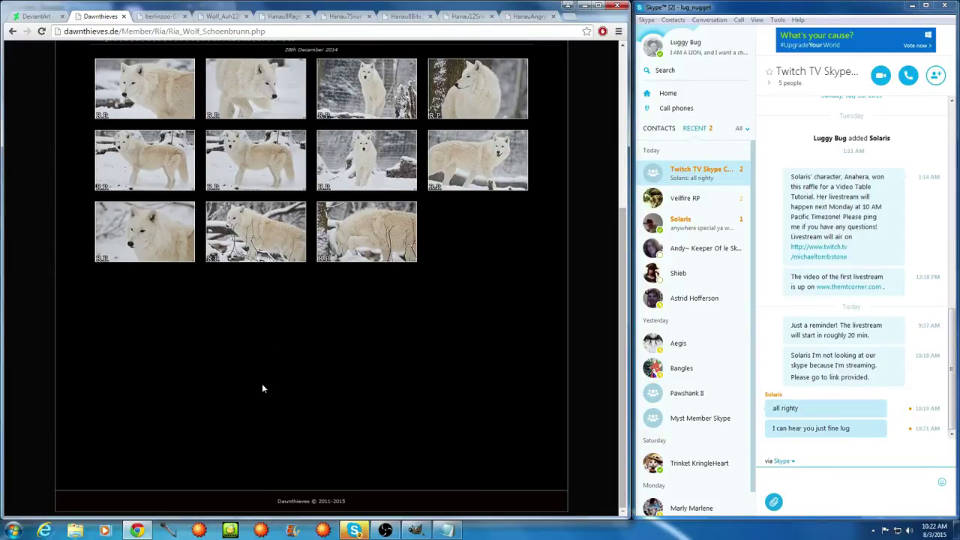
scroll(262, 387, "up", 3)
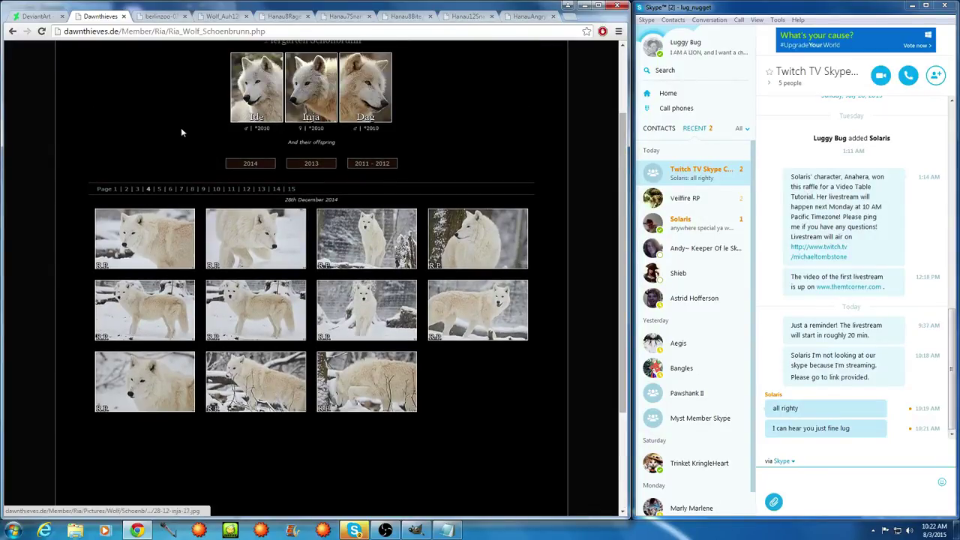
left_click(160, 189)
scroll(207, 268, "down", 3)
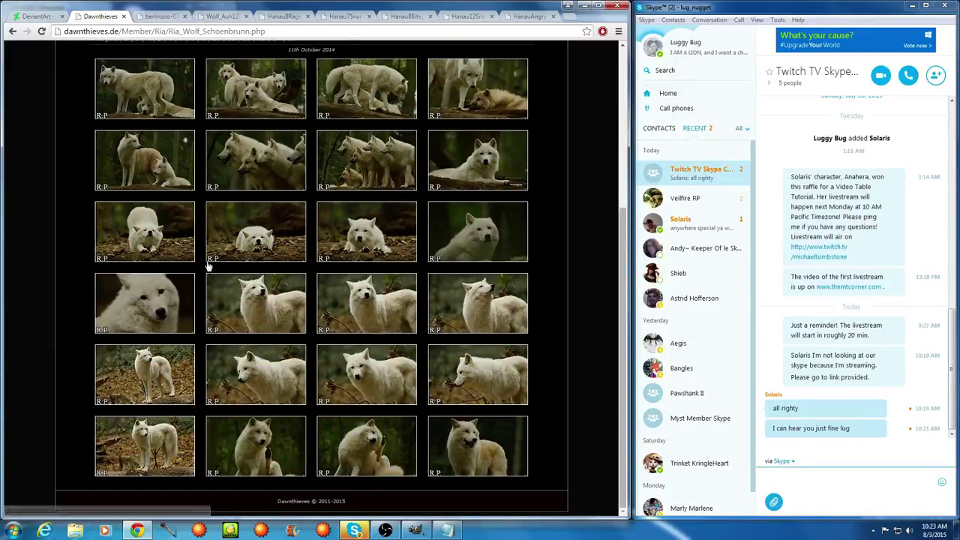
On page 6 of the Tiergarten Schönbrunn gallery, open the second photo in the fifth row, the snarling standing wolf, in a new browser tab
scroll(208, 262, "up", 3)
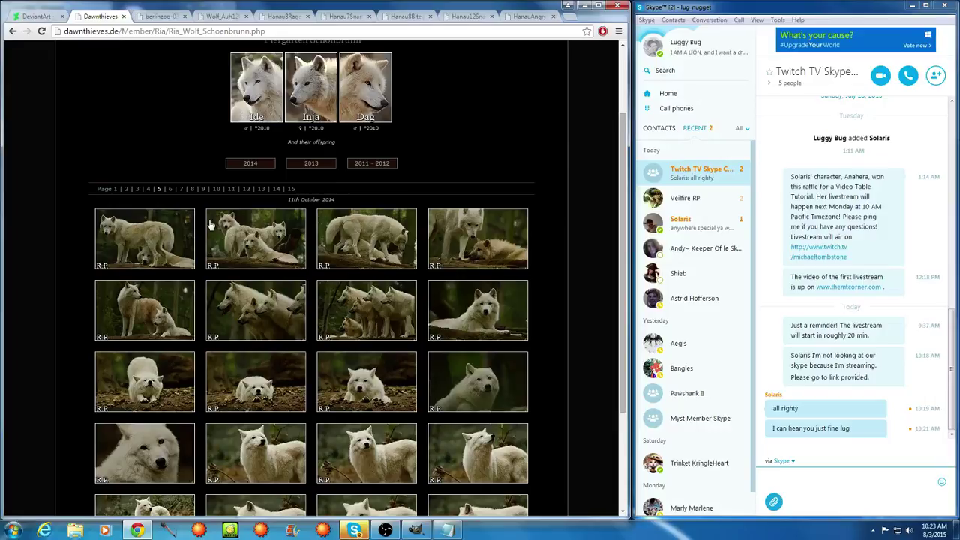
left_click(169, 189)
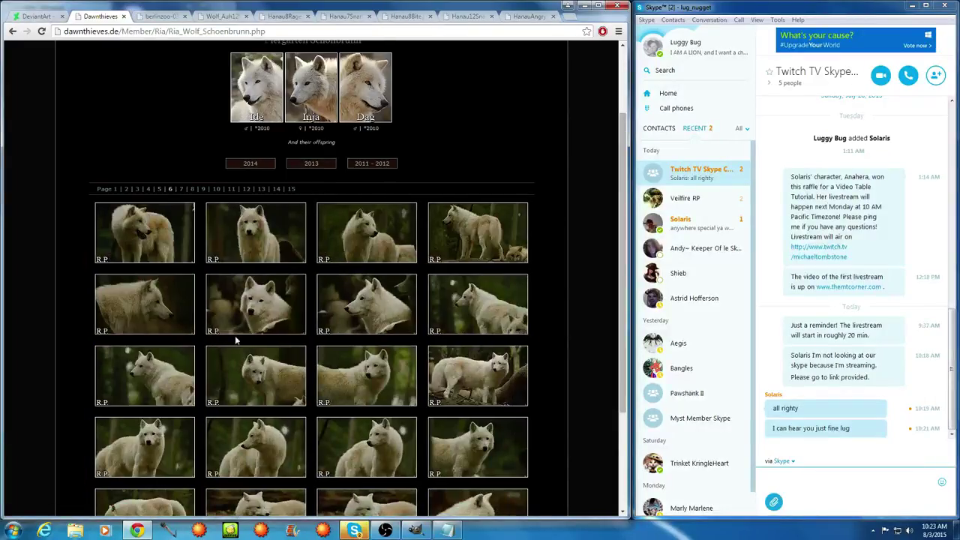
scroll(236, 339, "down", 3)
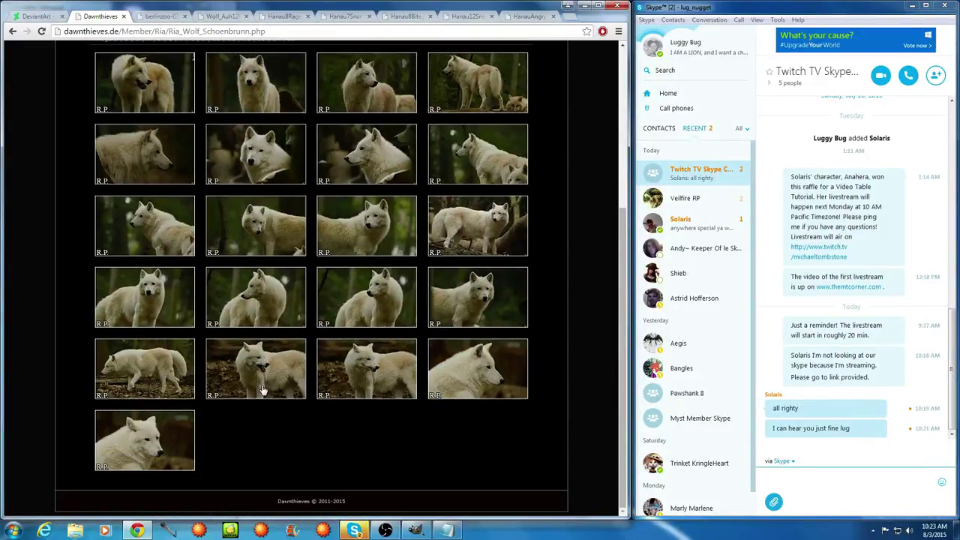
left_click(262, 387)
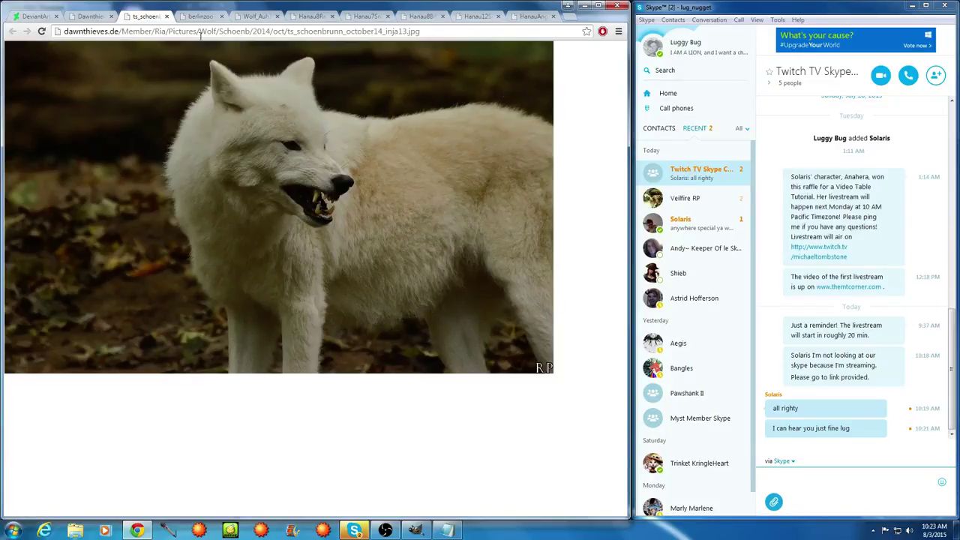
Return to the Tiergarten Schönbrunn gallery and look through pages 7 and 8 for angry or snarling white wolves
left_click(90, 16)
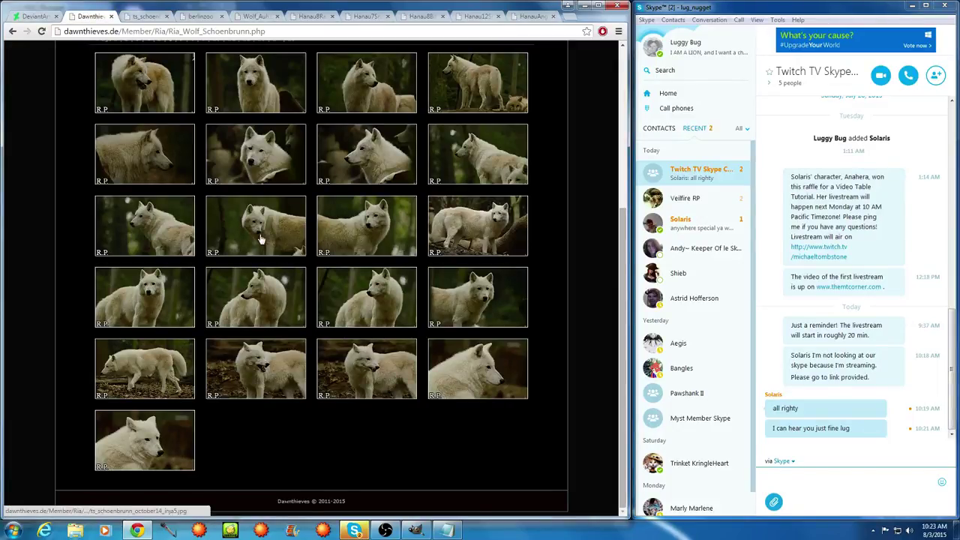
scroll(236, 285, "up", 2)
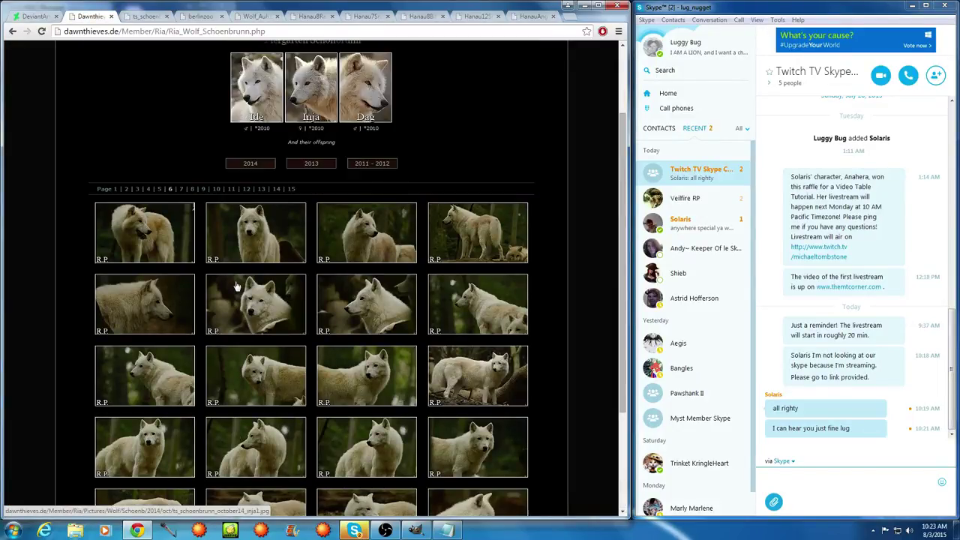
left_click(181, 190)
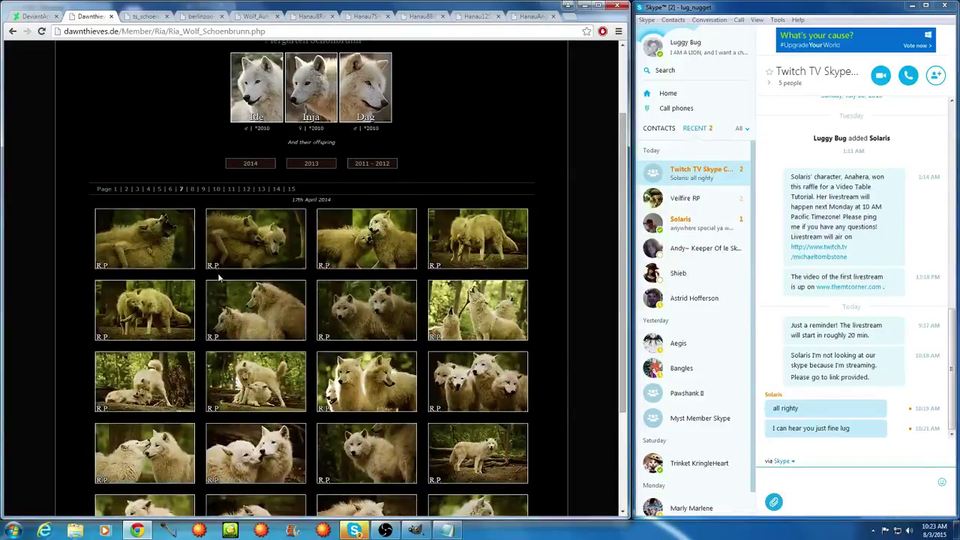
scroll(219, 279, "down", 2)
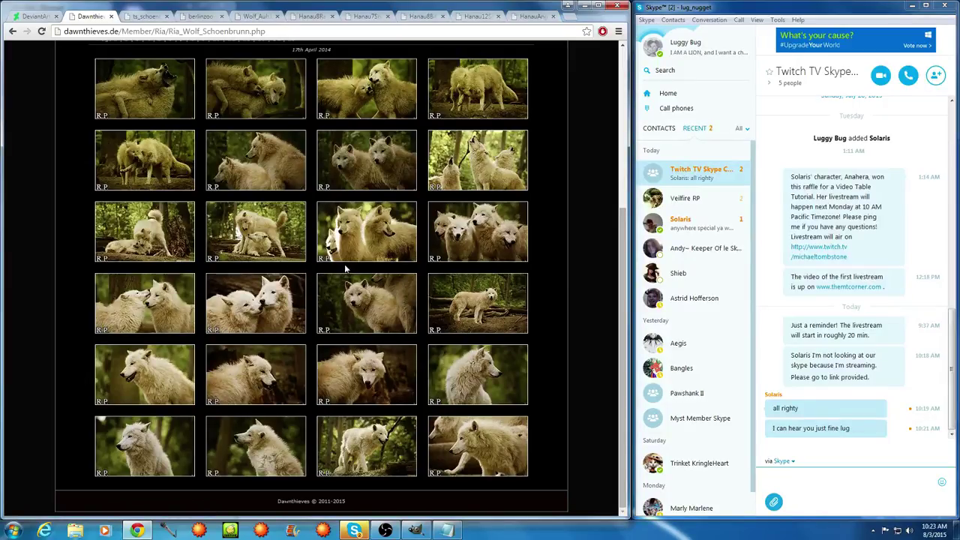
scroll(230, 267, "up", 2)
scroll(229, 267, "up", 1)
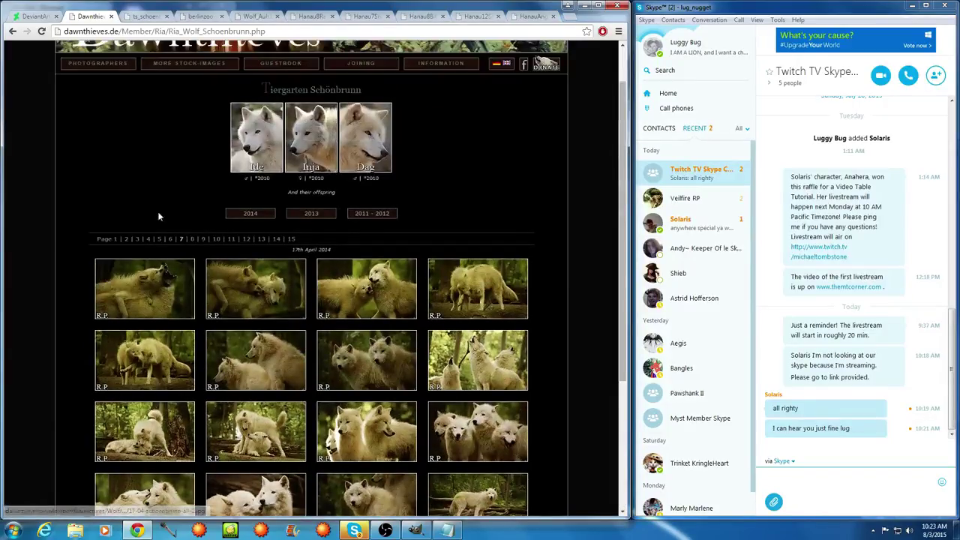
left_click(192, 239)
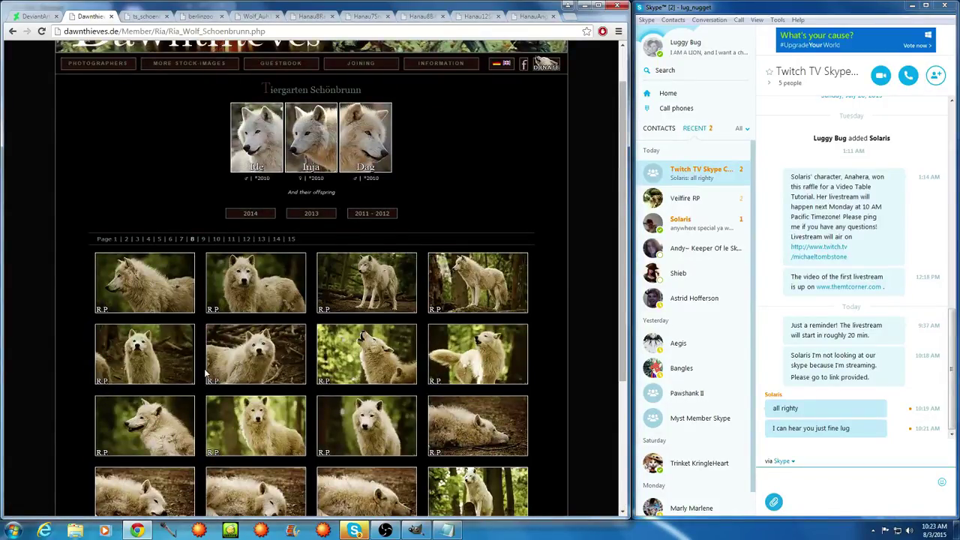
scroll(207, 373, "down", 2)
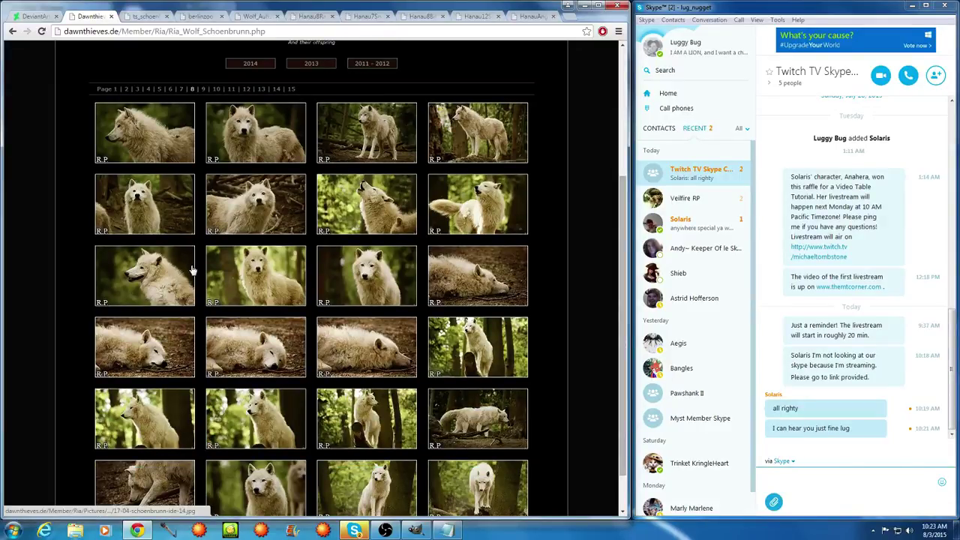
scroll(192, 271, "down", 1)
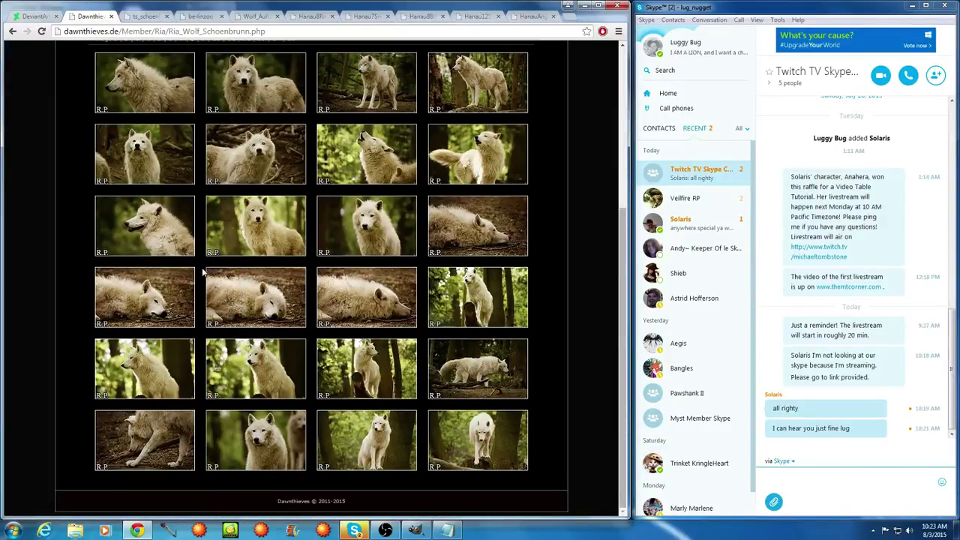
On page 9 of the gallery, open the fourth photo in the fifth row, the snarling wolf, in a new browser tab
scroll(203, 276, "up", 3)
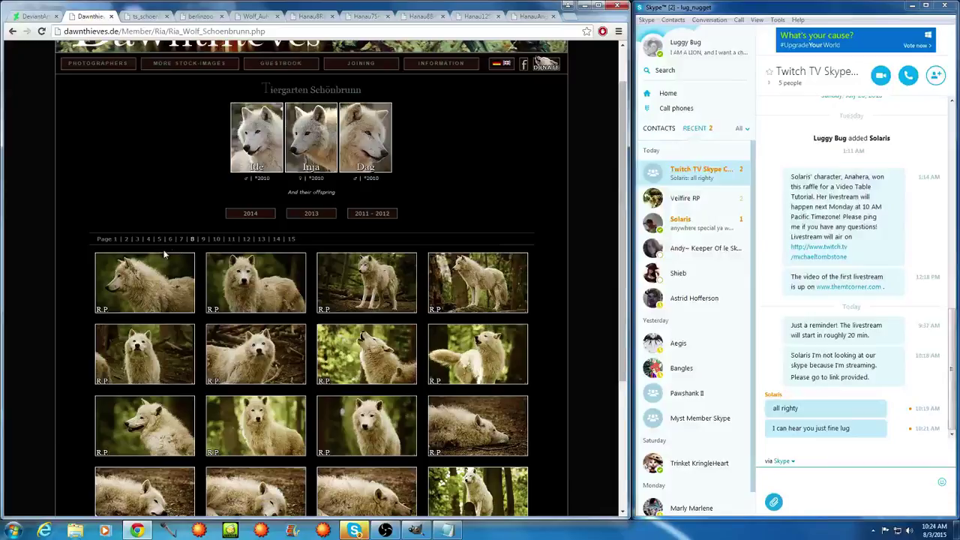
left_click(203, 238)
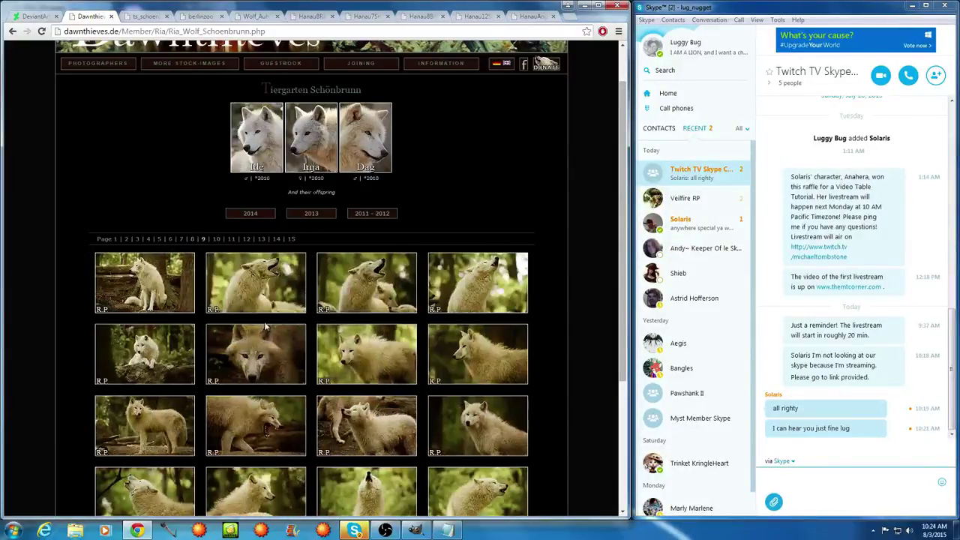
scroll(266, 327, "down", 2)
scroll(265, 328, "down", 1)
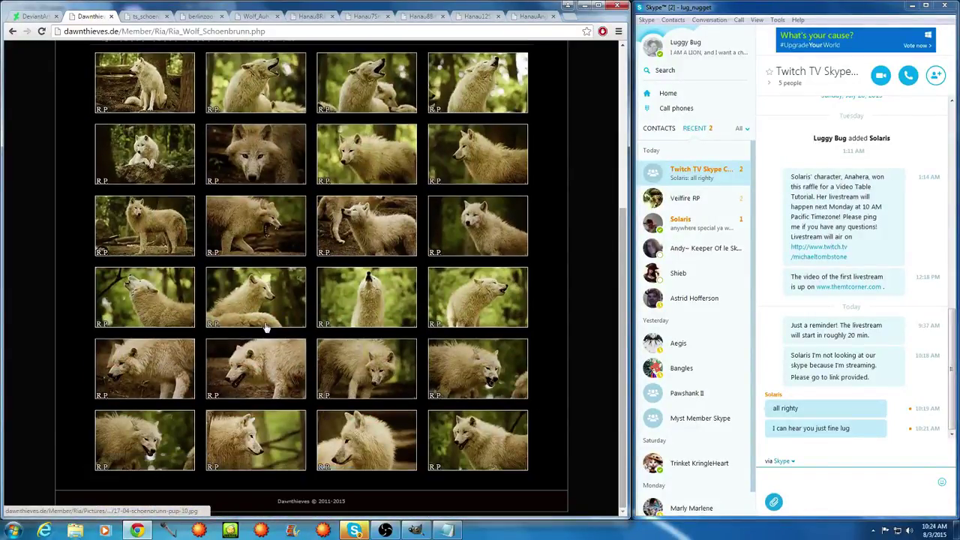
left_click(484, 372)
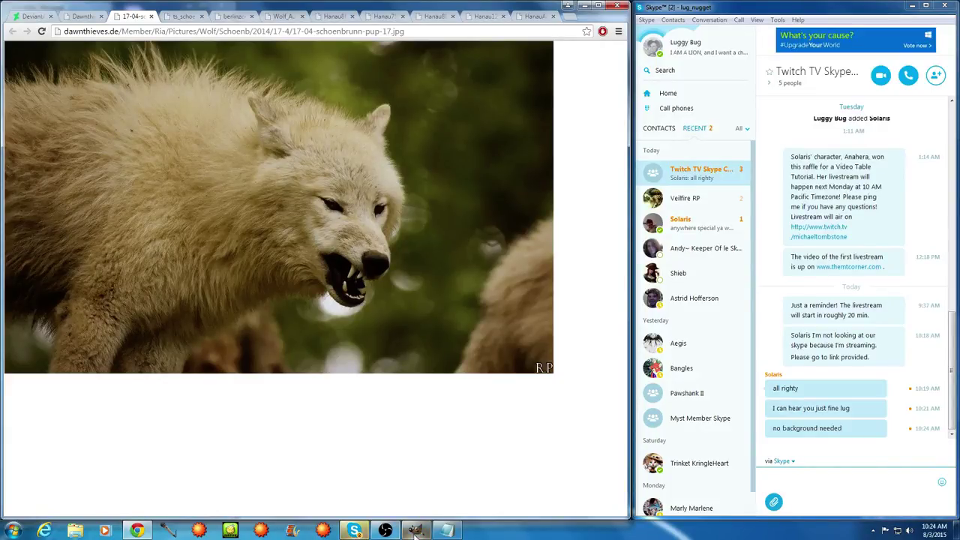
Review the table brief for Anahera in Notepad, including its quote, mood and colors, and return to the browser
left_click(448, 531)
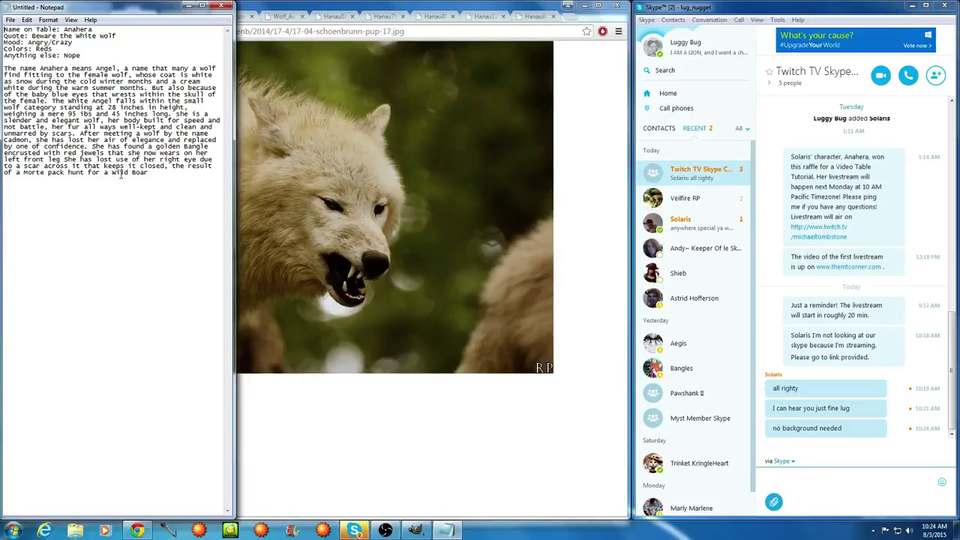
left_click(445, 205)
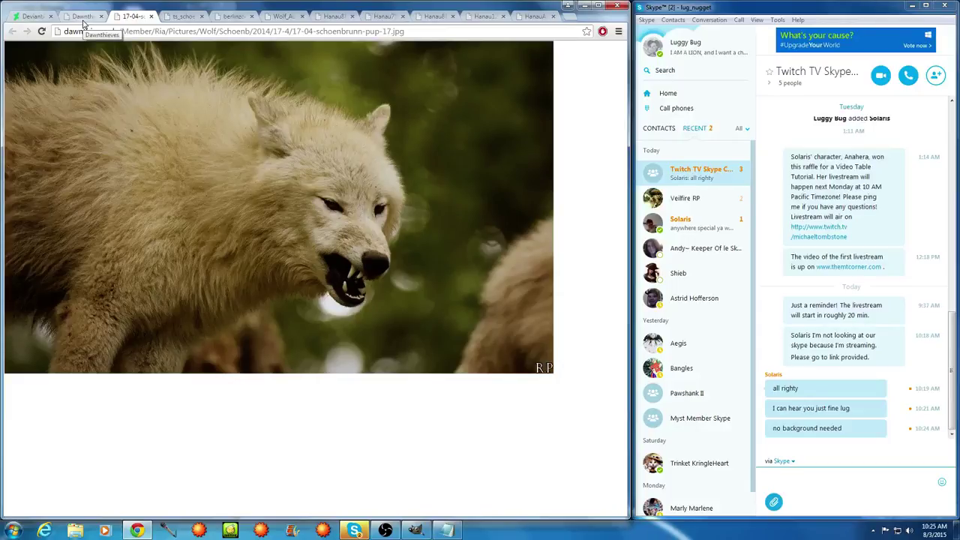
From gallery page 9, open the second photo in the third row and the first photo in the sixth row in new tabs
left_click(84, 16)
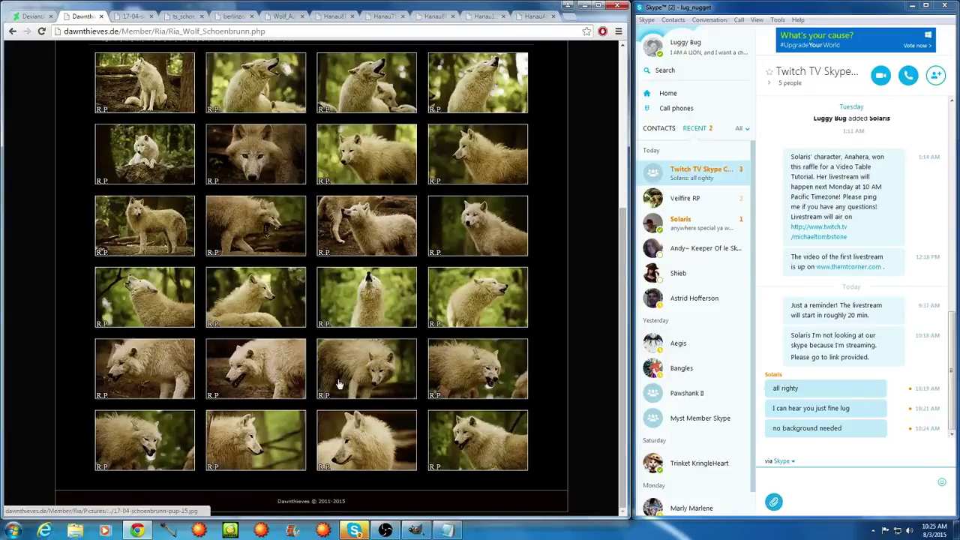
left_click(281, 242)
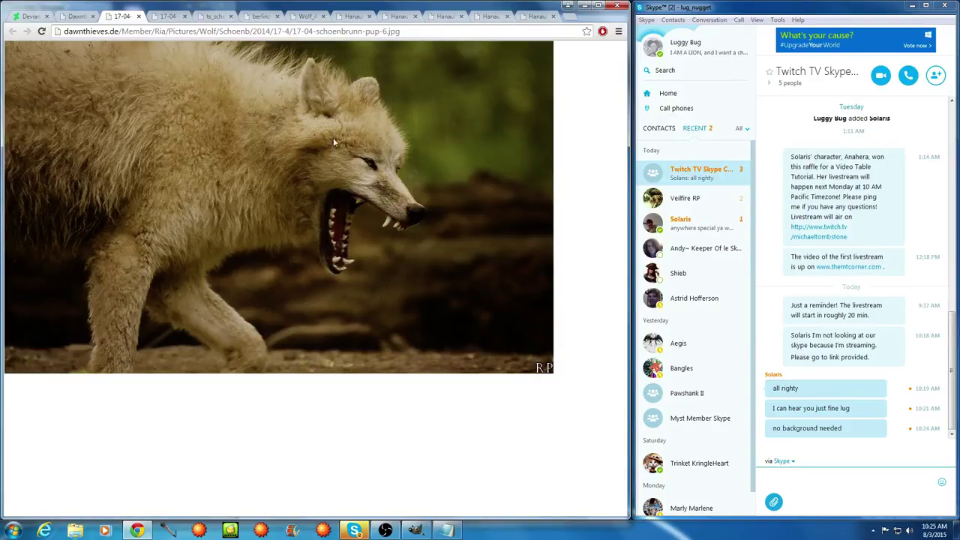
left_click(81, 17)
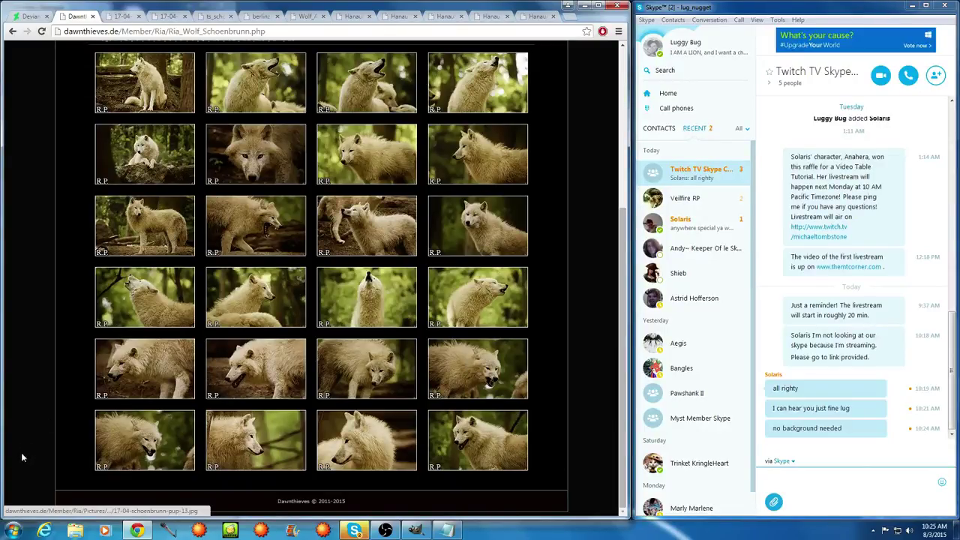
left_click(130, 450)
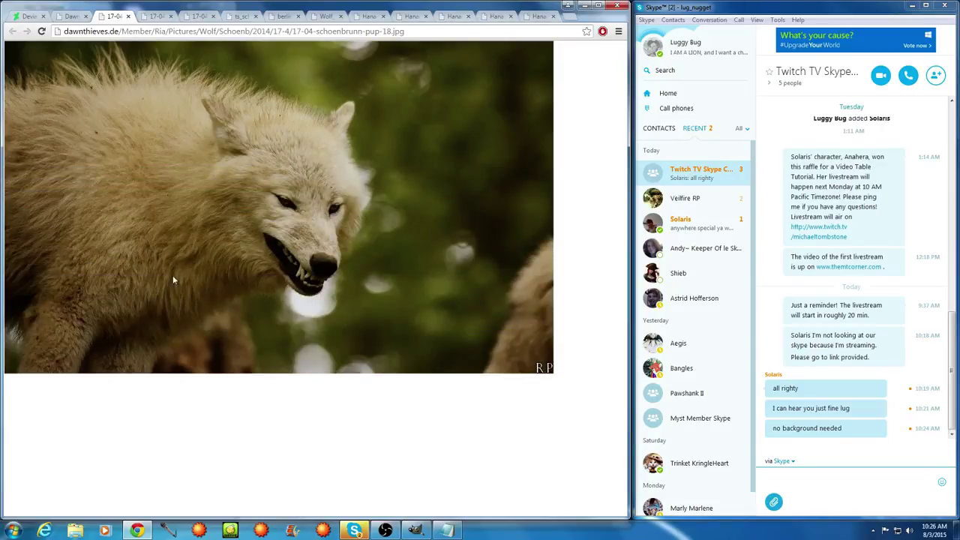
Compare the three snarling wolf photos opened from gallery page 9
left_click(148, 15)
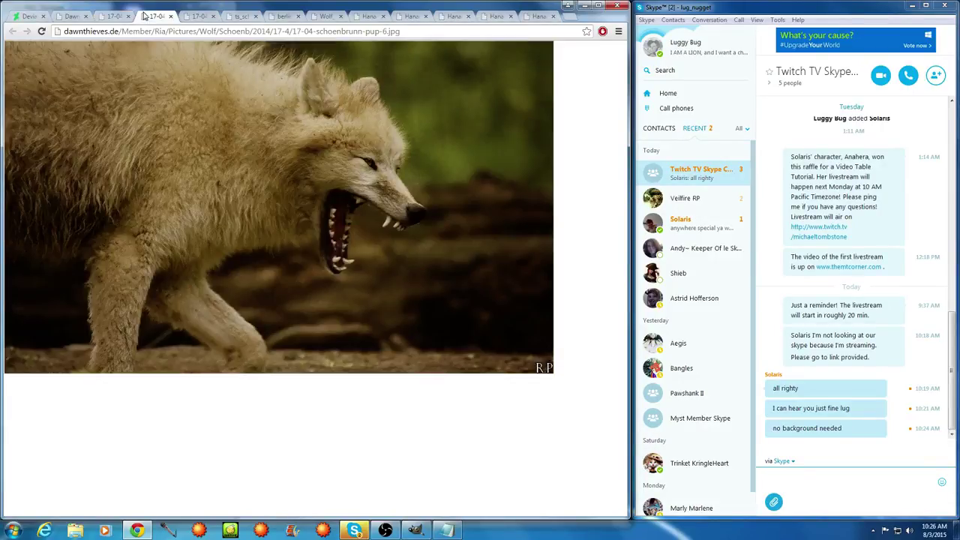
left_click(188, 16)
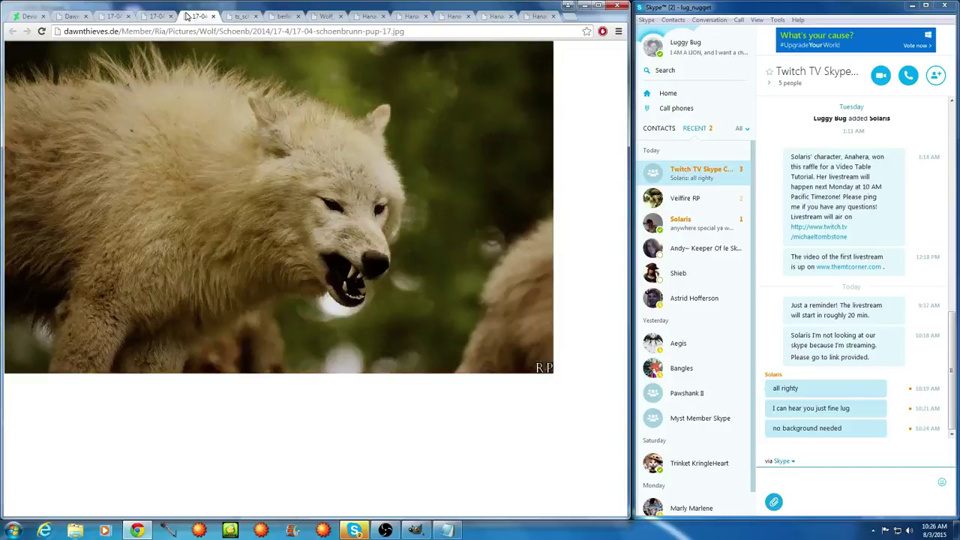
left_click(109, 16)
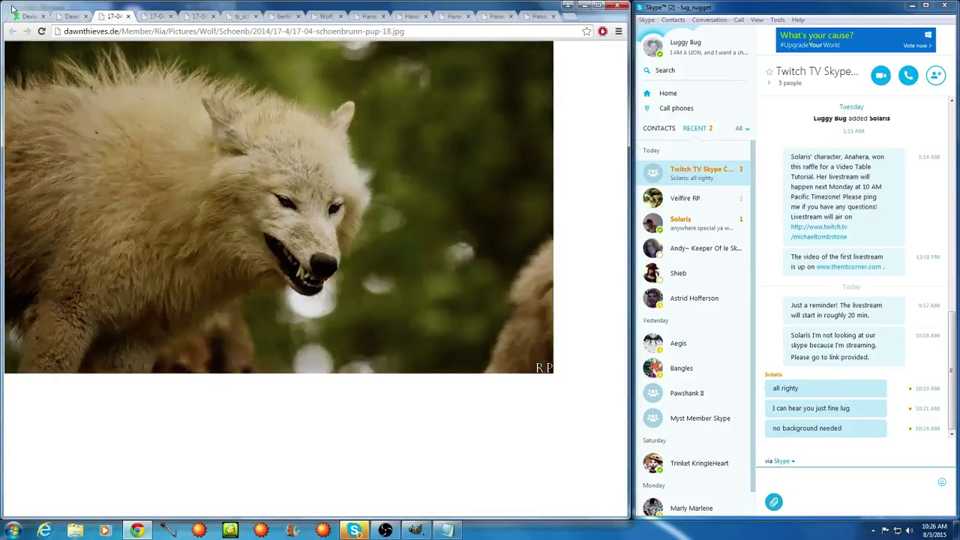
On gallery page 10, inspect the third photo in the second row in a new tab and close that tab
left_click(69, 16)
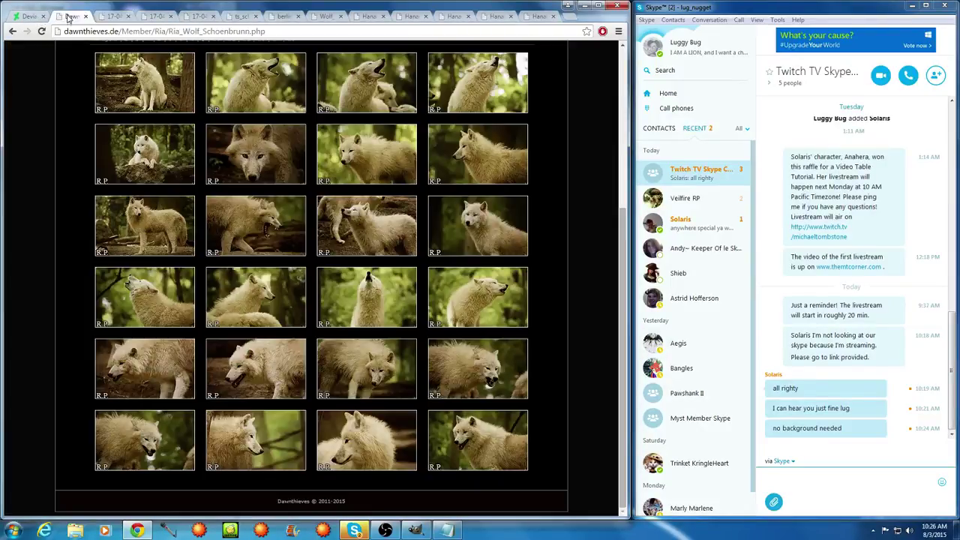
scroll(293, 434, "up", 3)
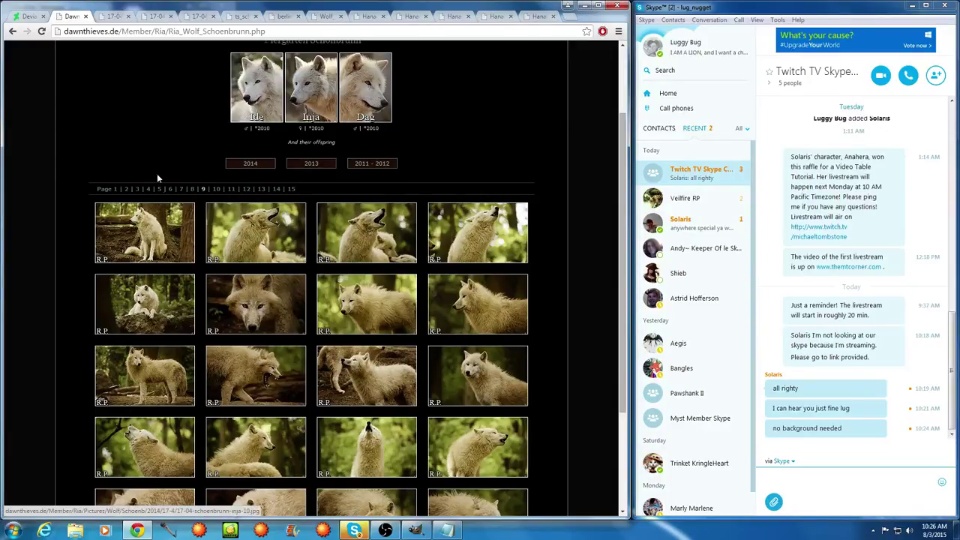
left_click(216, 189)
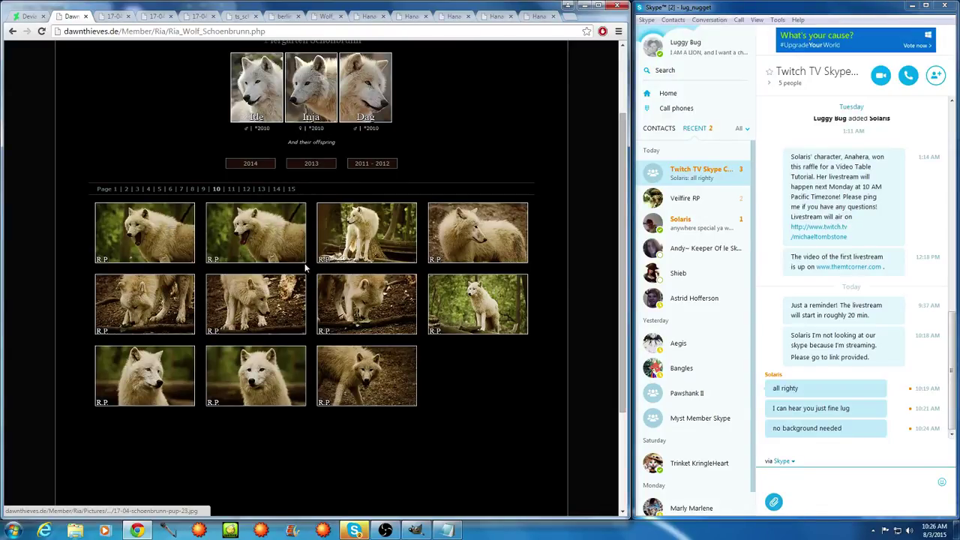
left_click(373, 298)
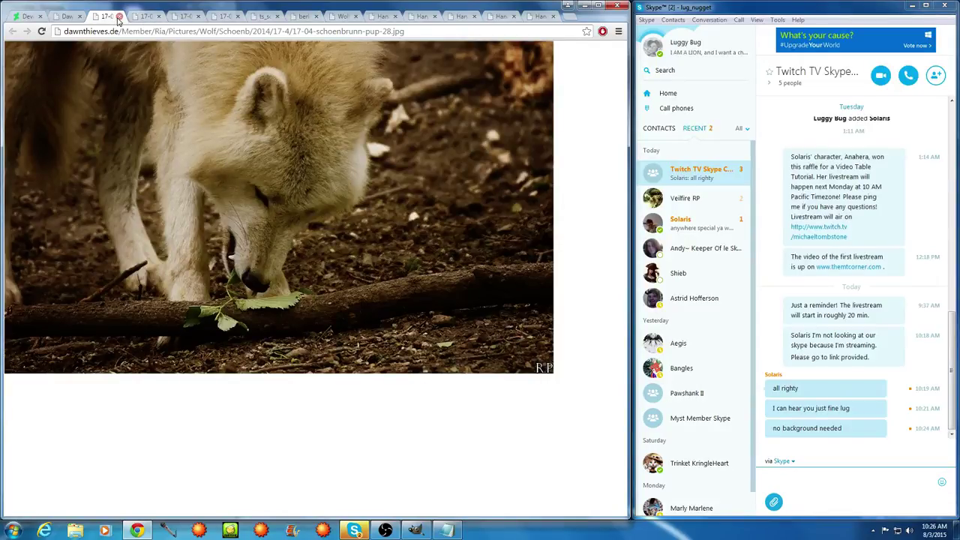
left_click(118, 17)
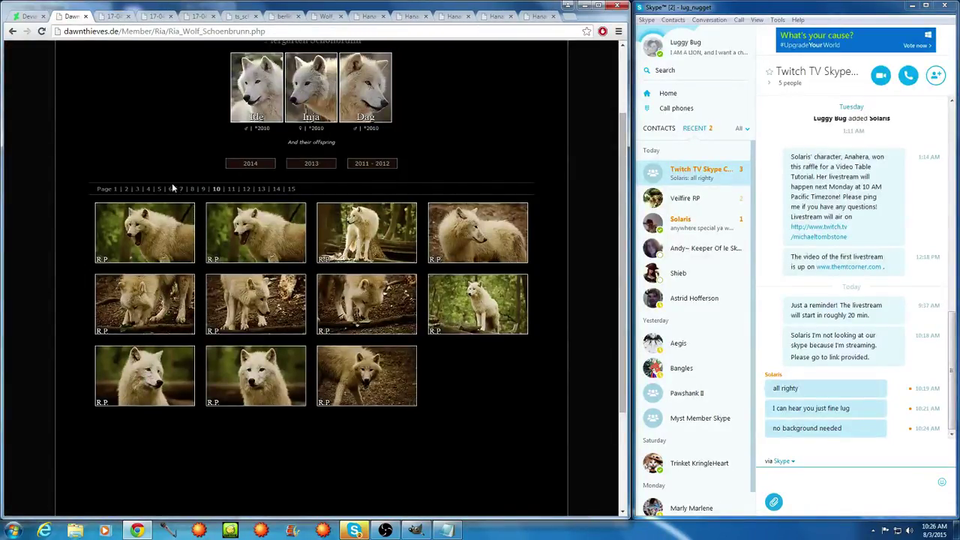
On gallery page 11, open the first photo in the first row and the first photo in the fifth row in new tabs
left_click(231, 189)
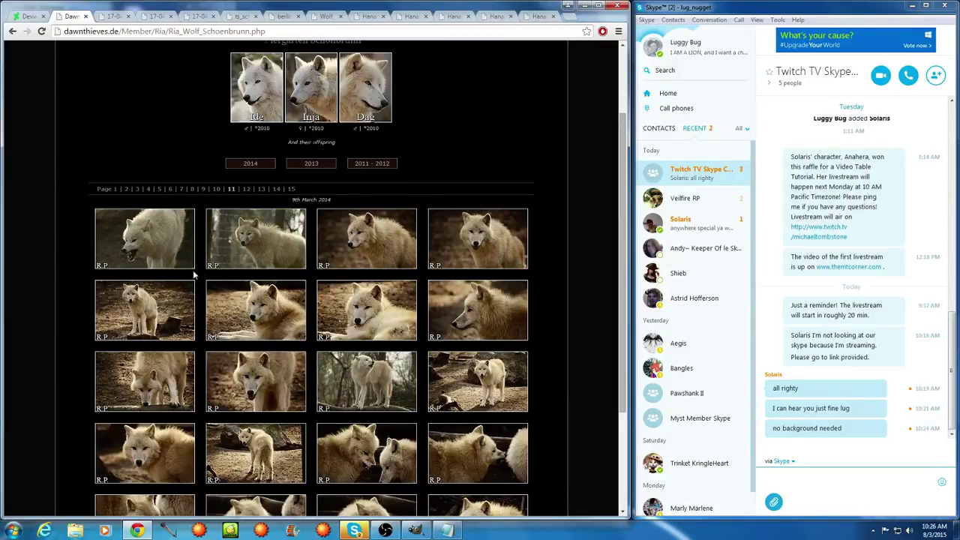
left_click(166, 251)
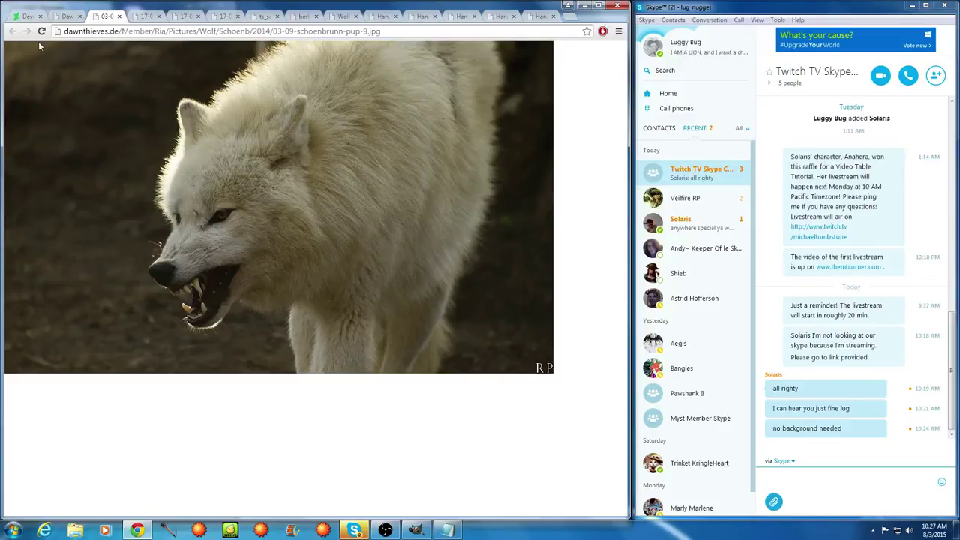
left_click(67, 17)
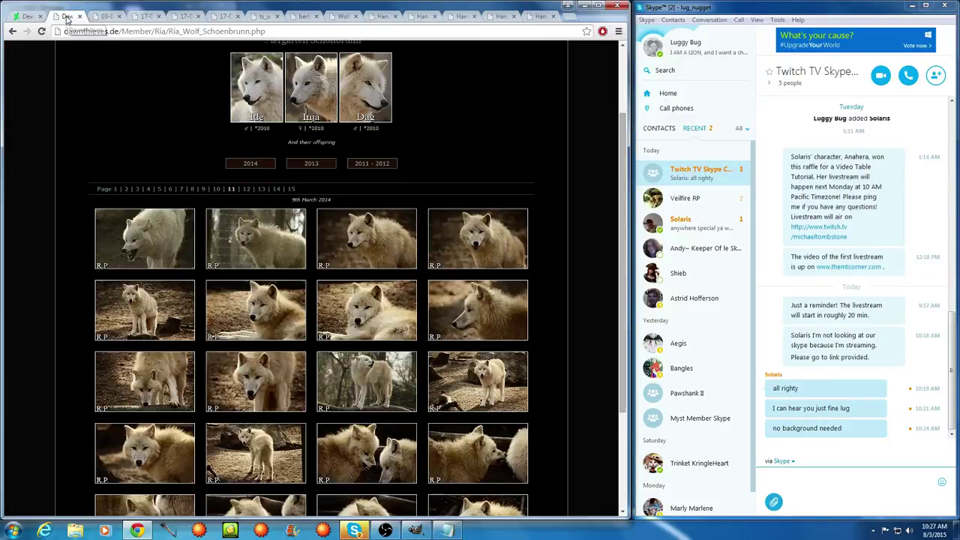
scroll(88, 372, "down", 2)
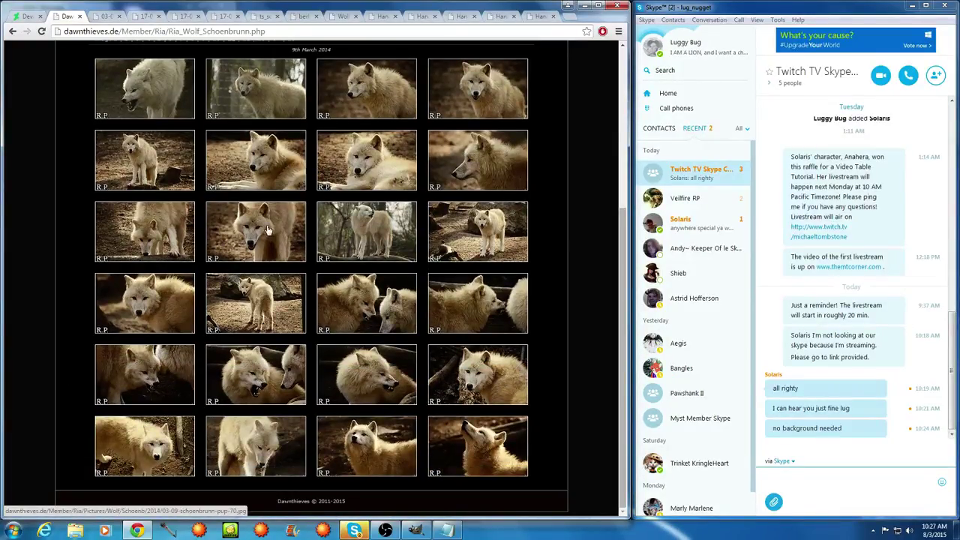
left_click(166, 373)
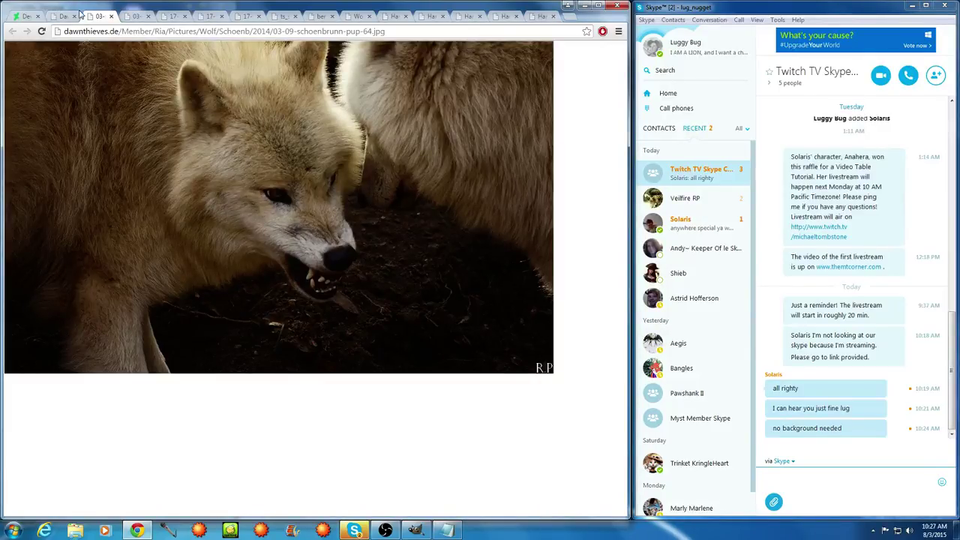
From gallery page 11, open the third and fourth photos in the fourth row, the wolves baring their teeth, in new tabs
left_click(79, 13)
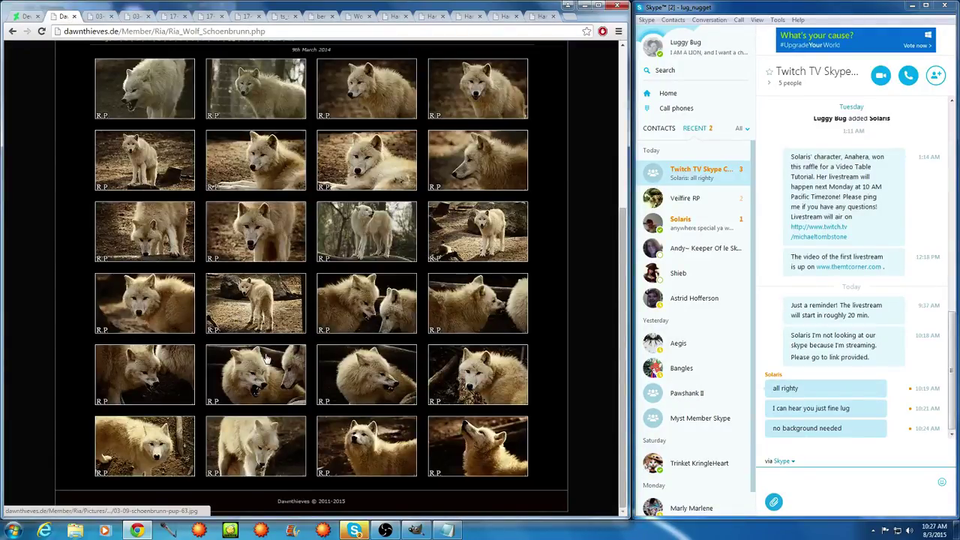
left_click(396, 289)
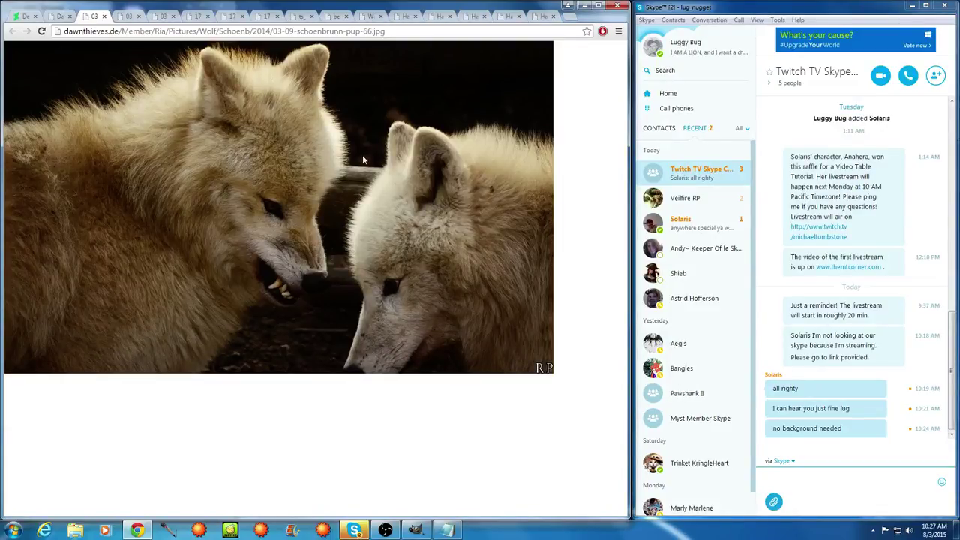
left_click(59, 17)
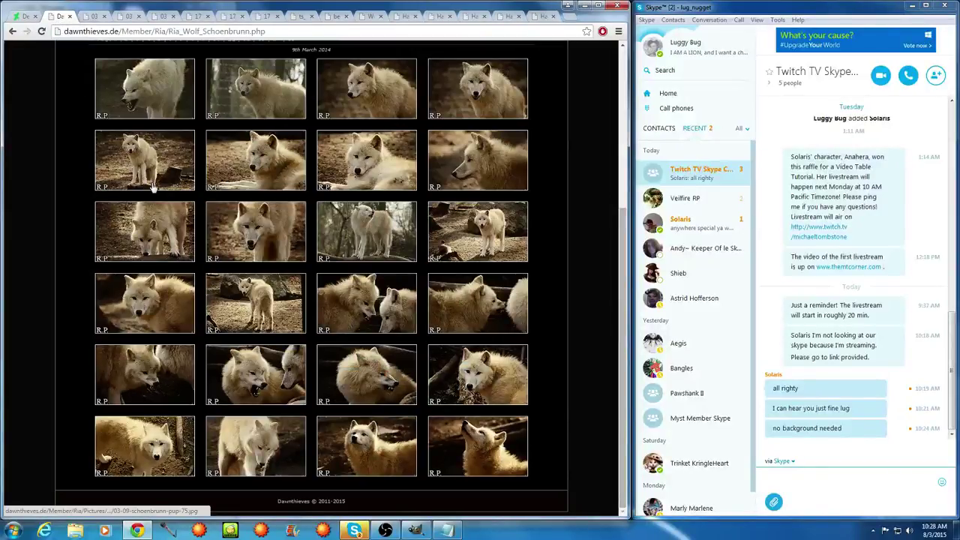
left_click(480, 312)
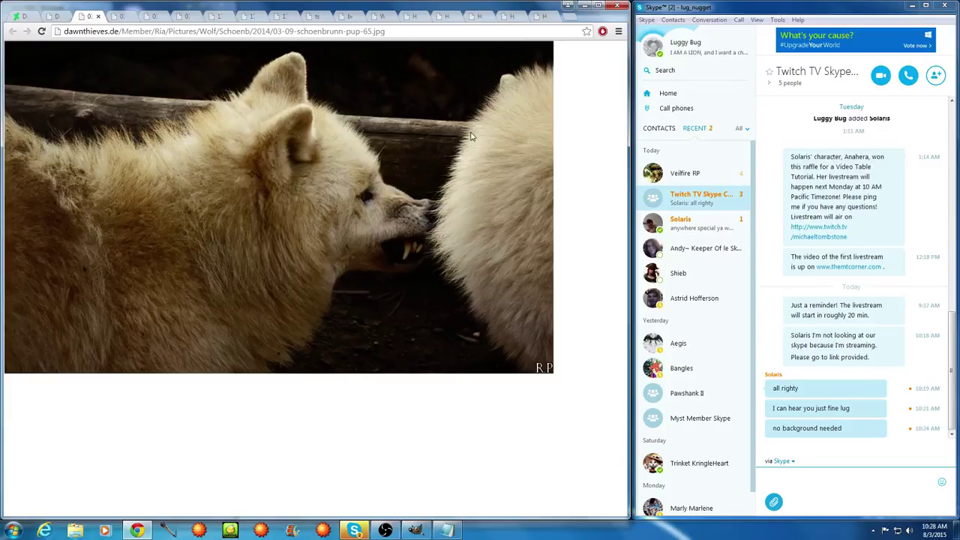
From gallery page 11, open the second and third photos in the fifth row, the snarling wolves, in new tabs
left_click(56, 16)
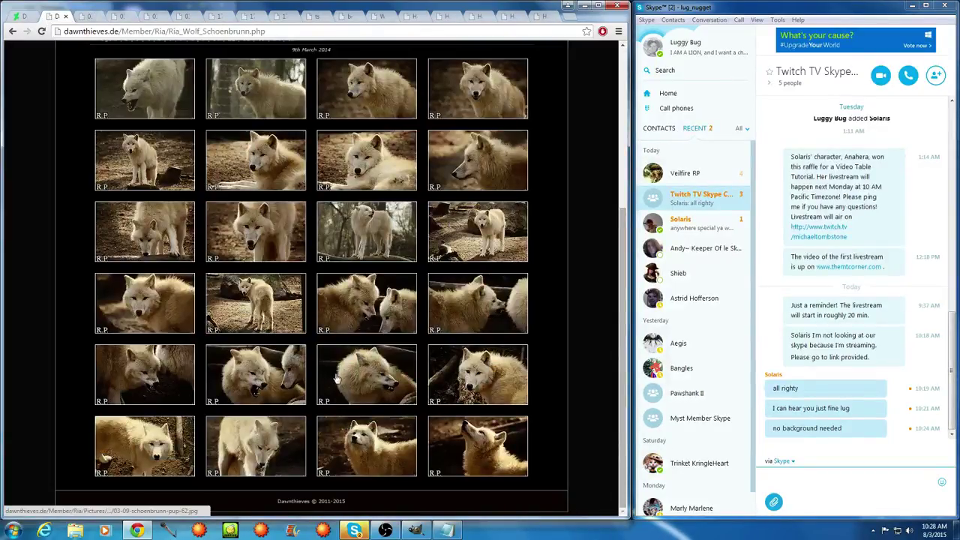
left_click(284, 390)
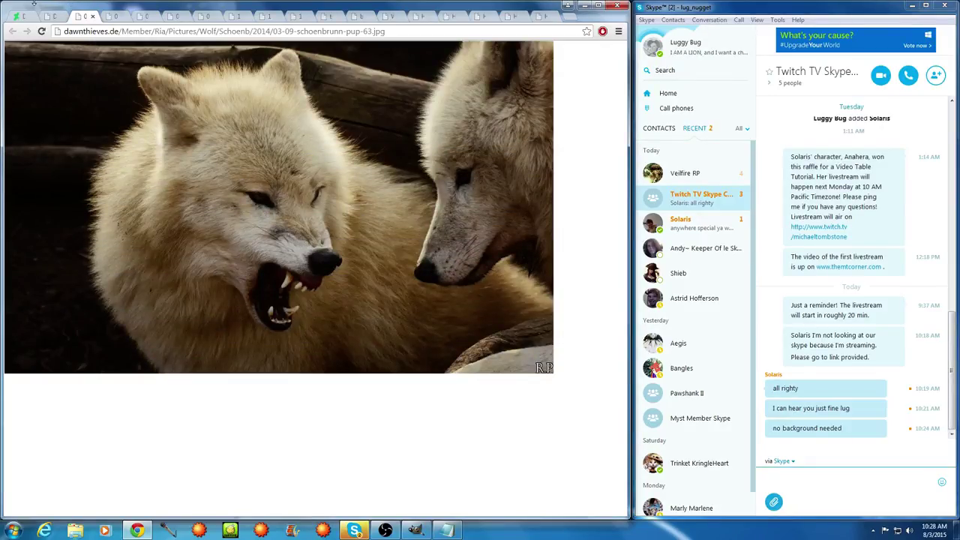
left_click(43, 17)
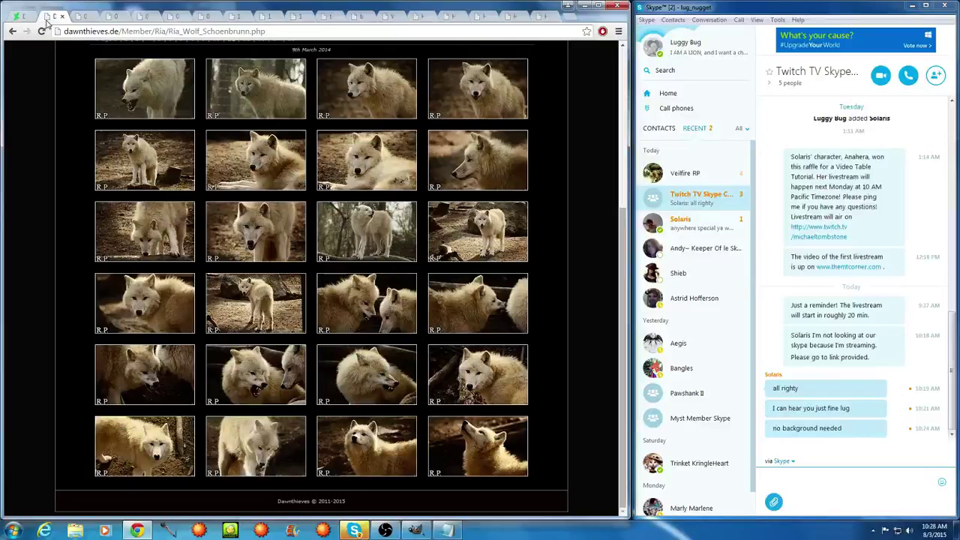
left_click(336, 363)
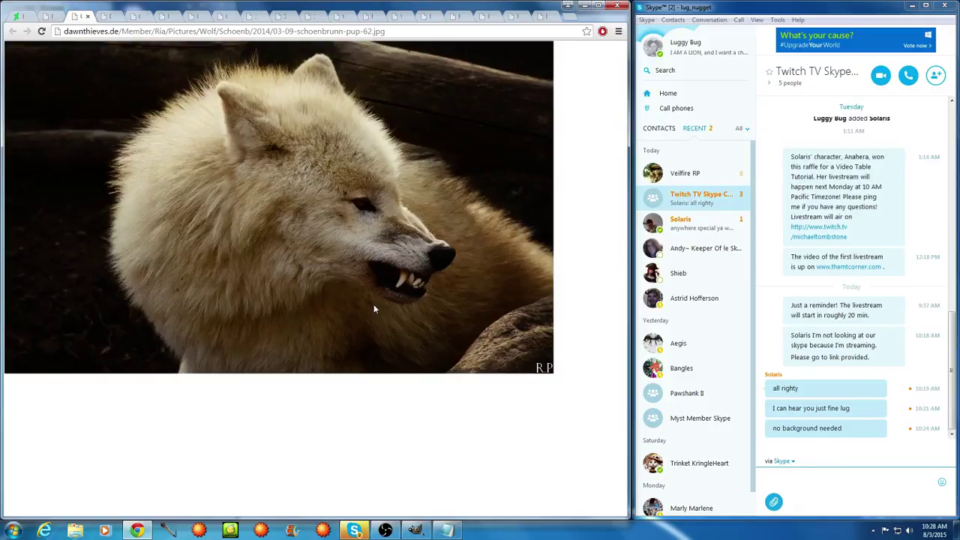
left_click(54, 21)
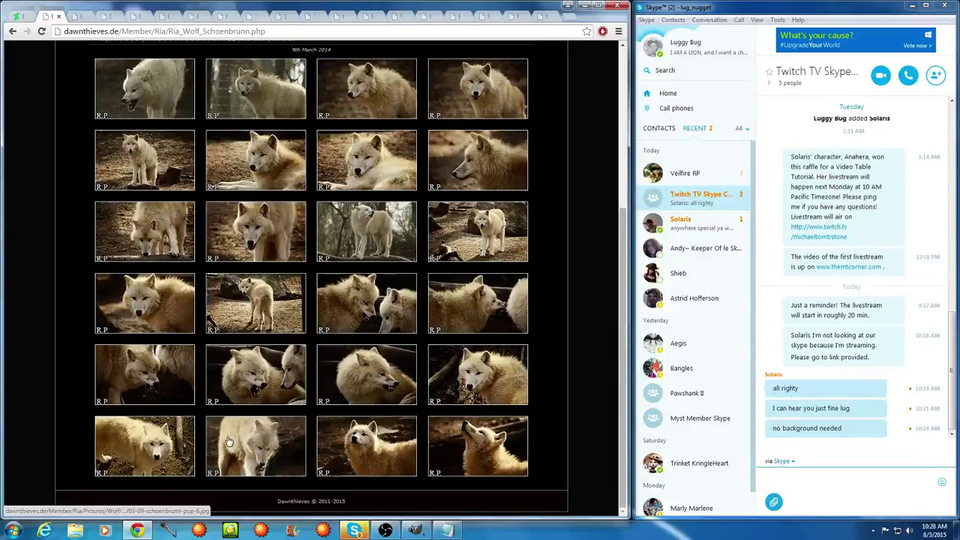
On gallery page 12, inspect the first photo in the second row in a new tab and close that tab
scroll(229, 442, "up", 4)
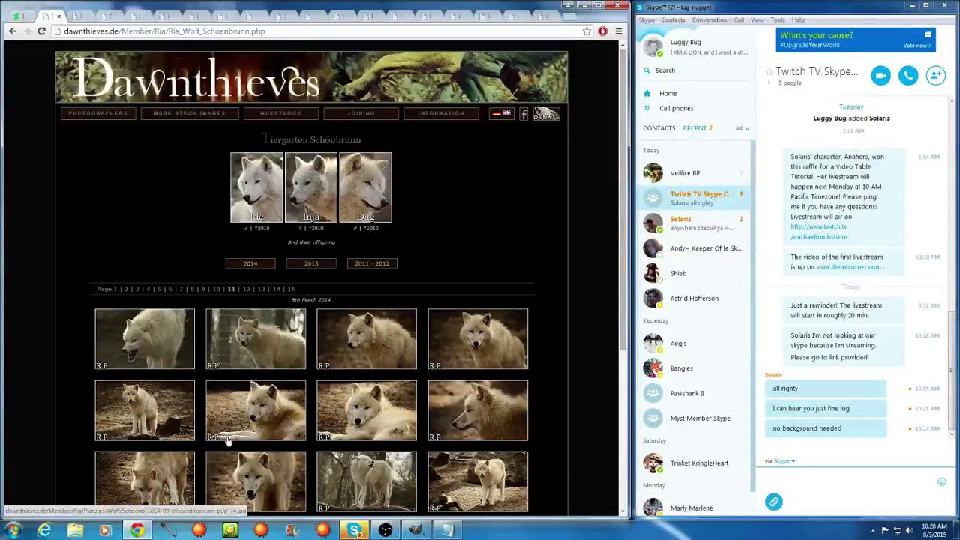
left_click(247, 289)
scroll(262, 379, "down", 1)
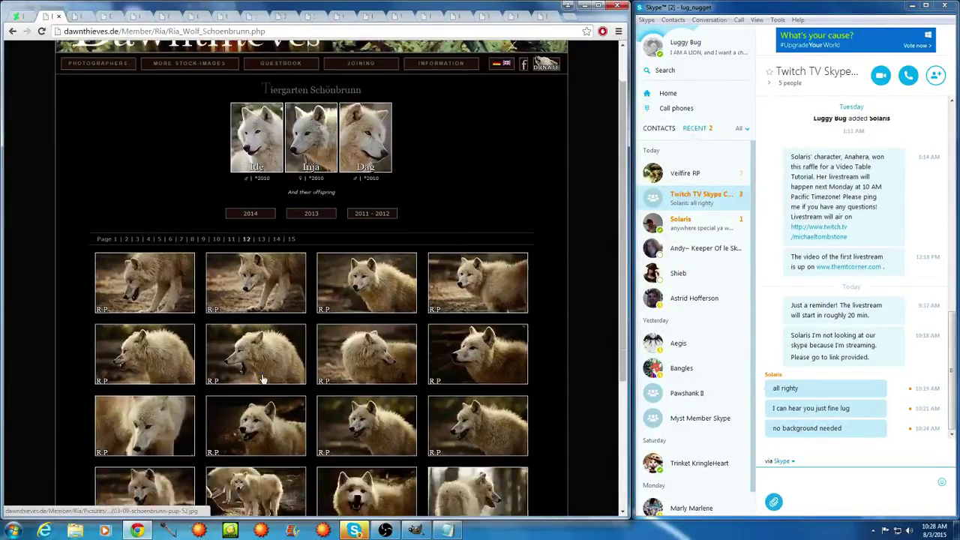
scroll(262, 379, "down", 3)
scroll(263, 379, "down", 1)
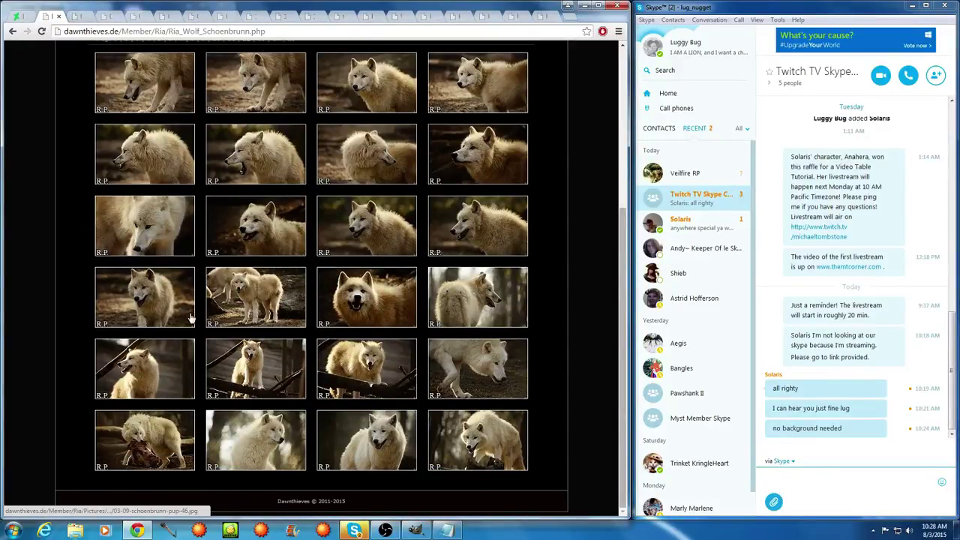
scroll(190, 330, "up", 2)
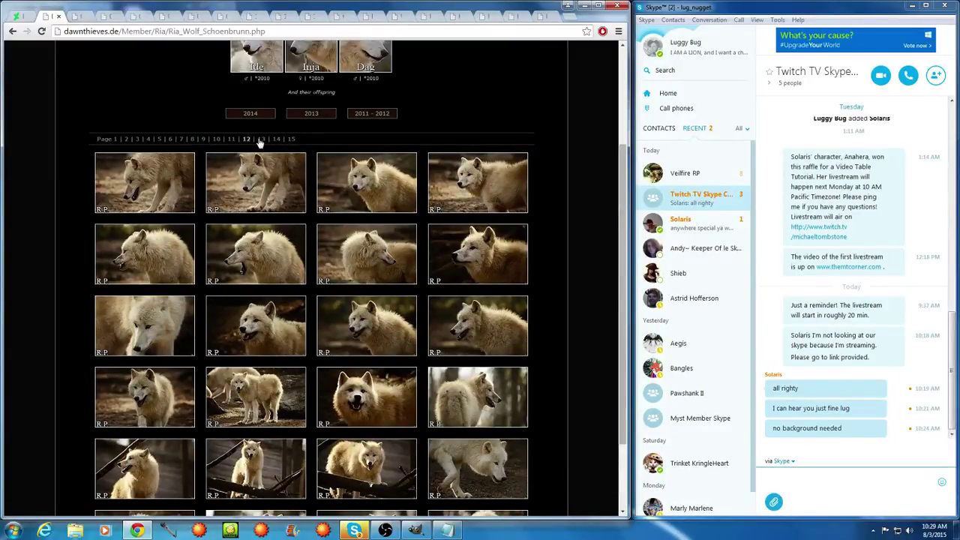
left_click(120, 277)
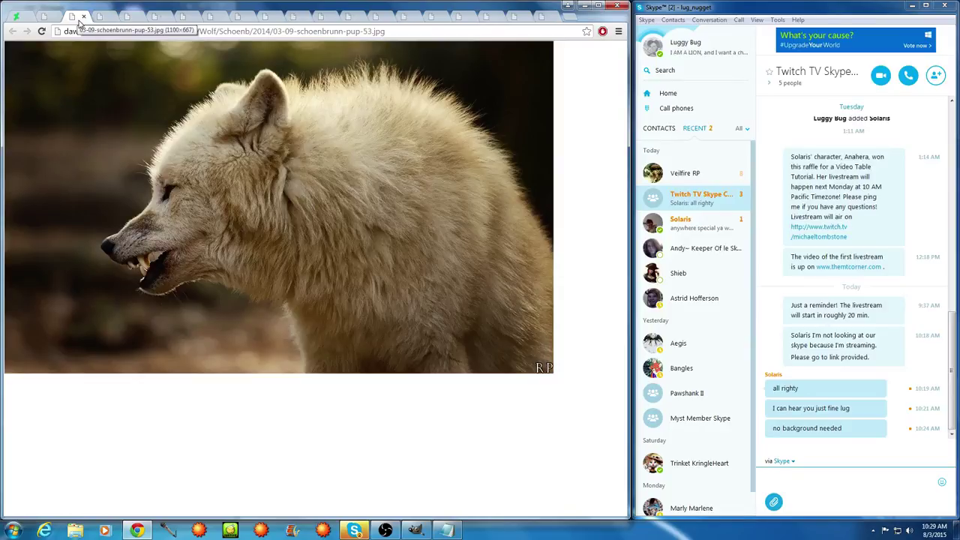
key("alt+Left")
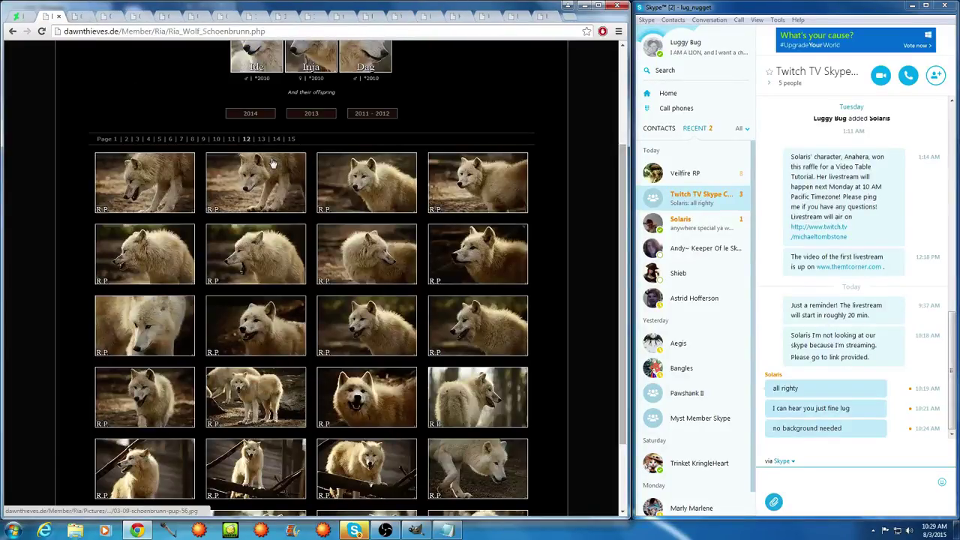
Look through gallery page 13, then open the first photo in the first row of page 14 in a new tab
left_click(261, 138)
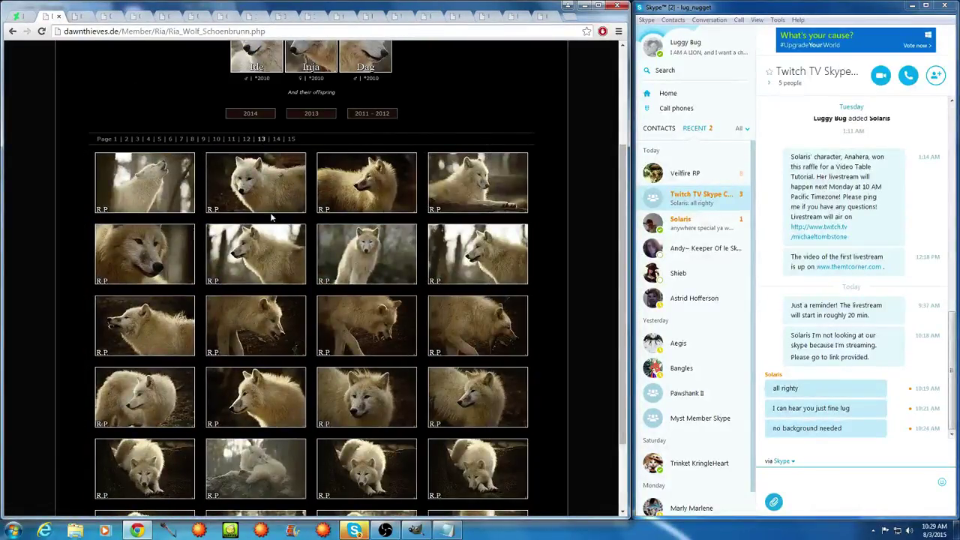
scroll(272, 218, "down", 2)
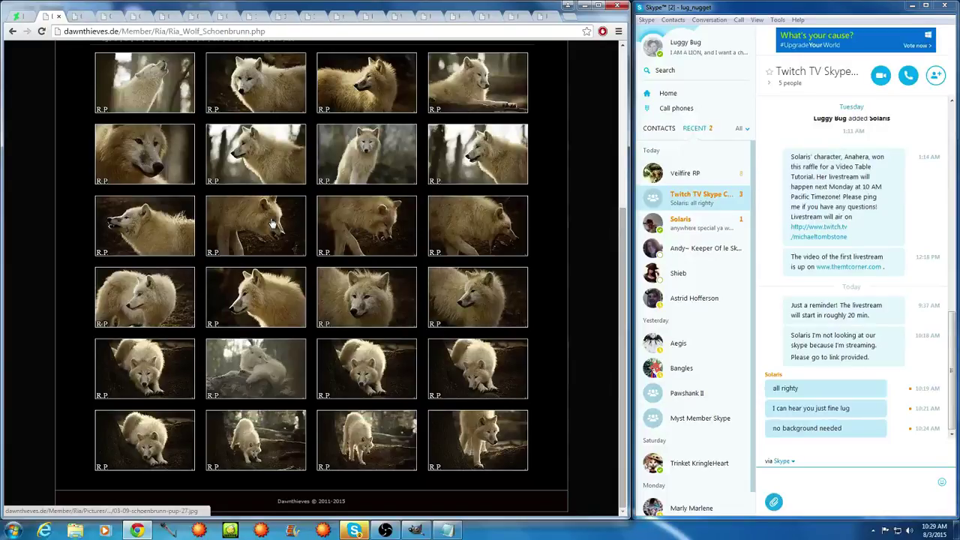
scroll(276, 232, "up", 4)
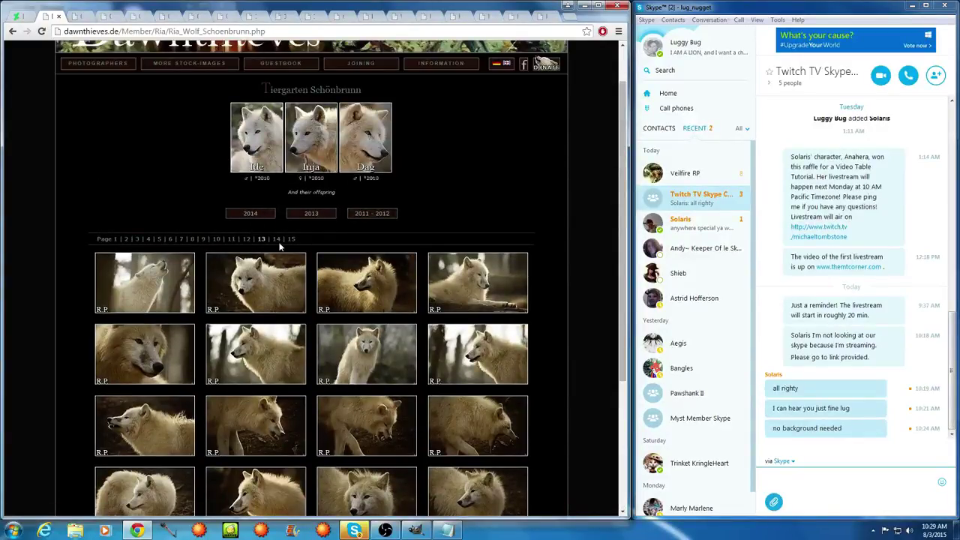
left_click(277, 239)
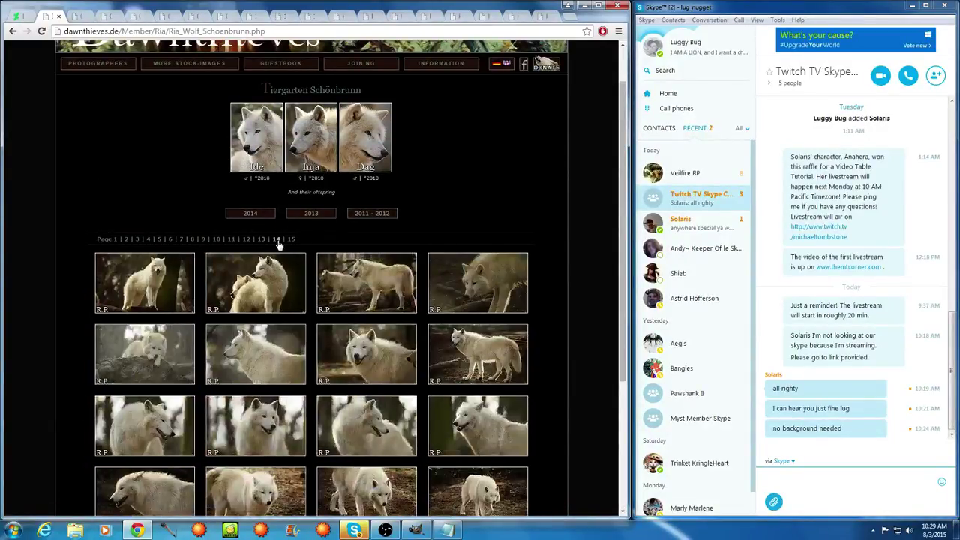
scroll(278, 244, "down", 2)
left_click(165, 197)
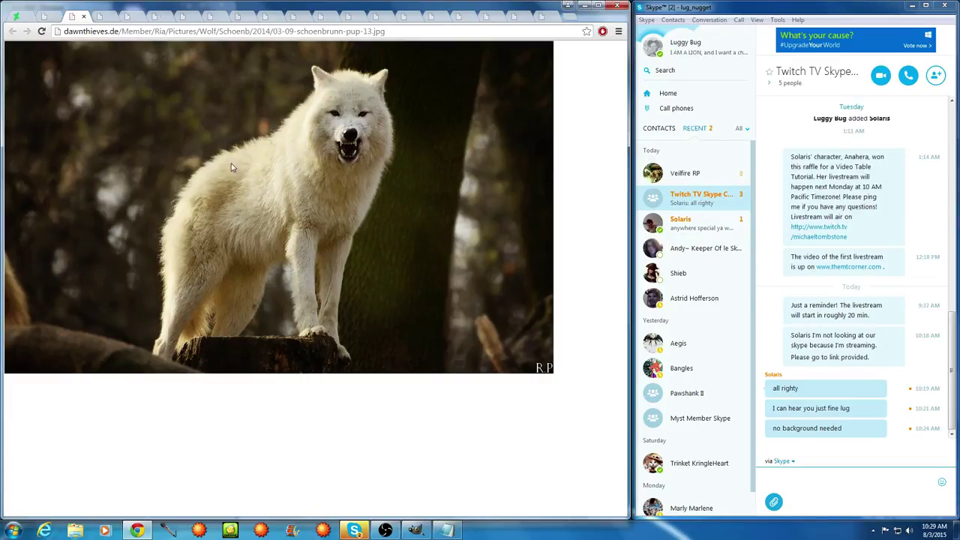
left_click(51, 18)
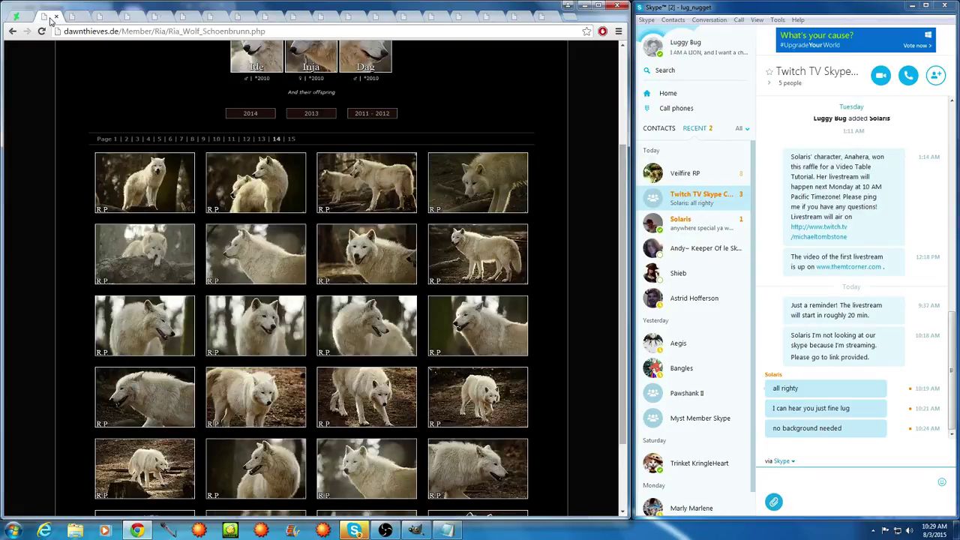
Check the rest of gallery page 14, and open the first photo in the fourth row of page 15 in a new tab
scroll(220, 241, "down", 3)
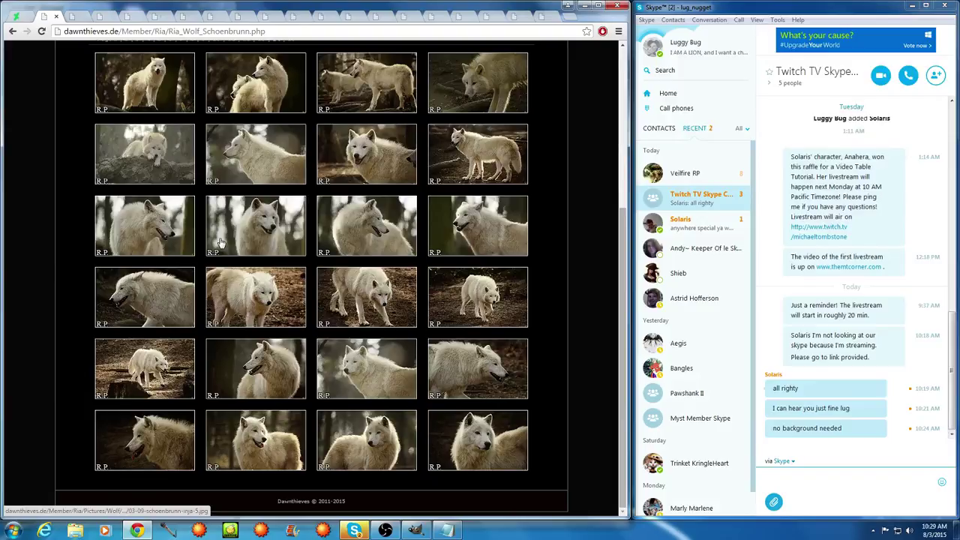
scroll(220, 242, "up", 1)
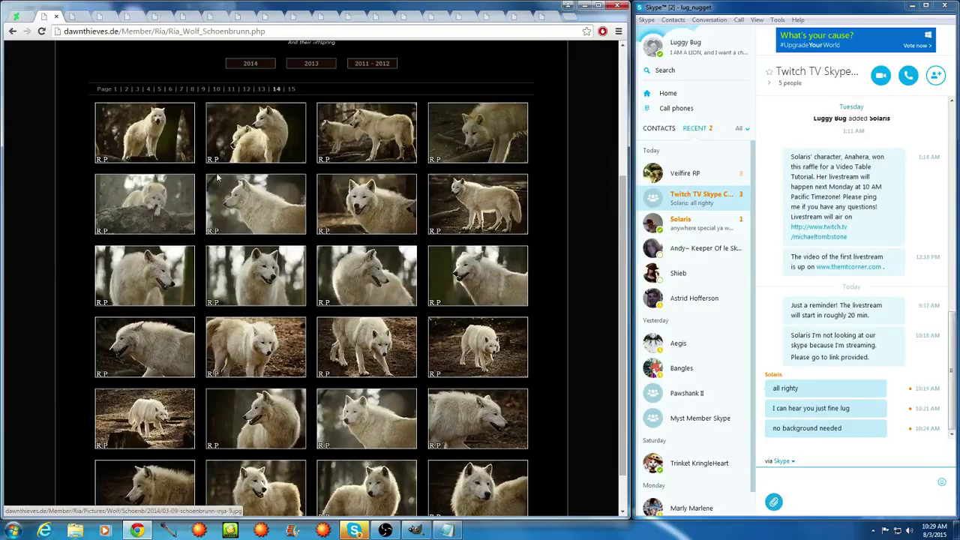
left_click(292, 89)
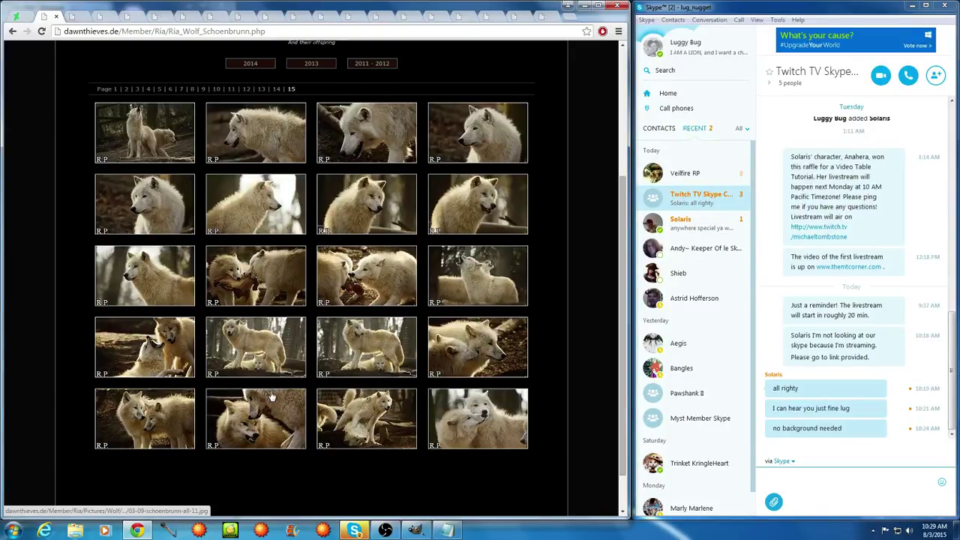
left_click(158, 351)
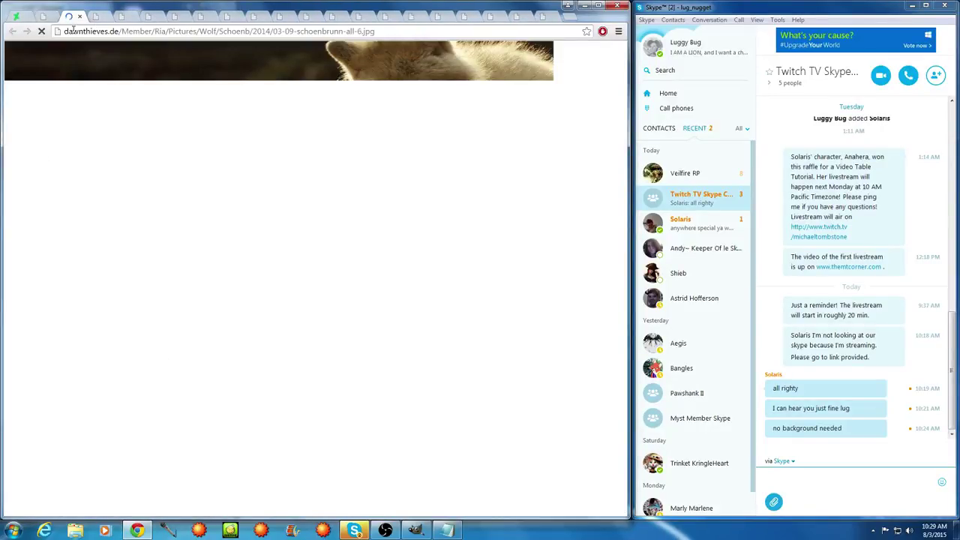
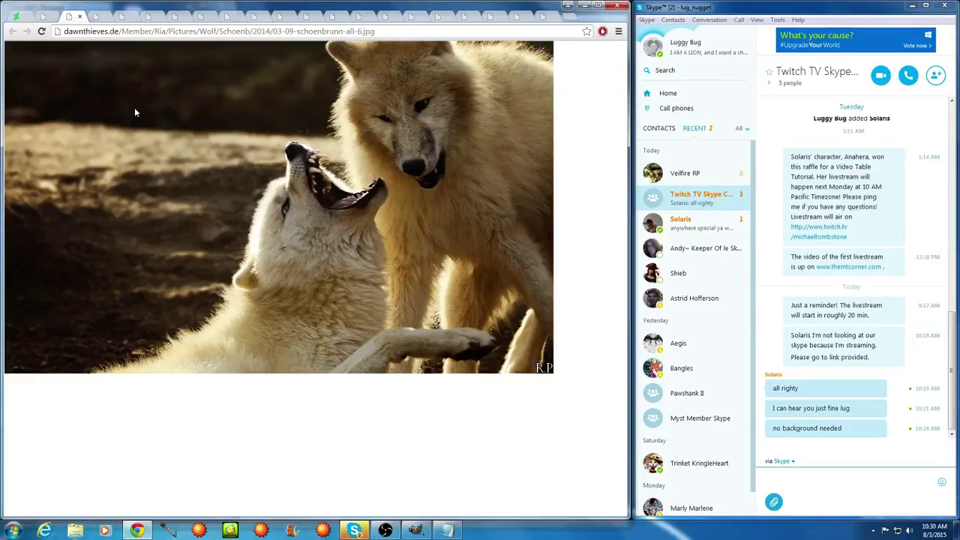
left_click(50, 16)
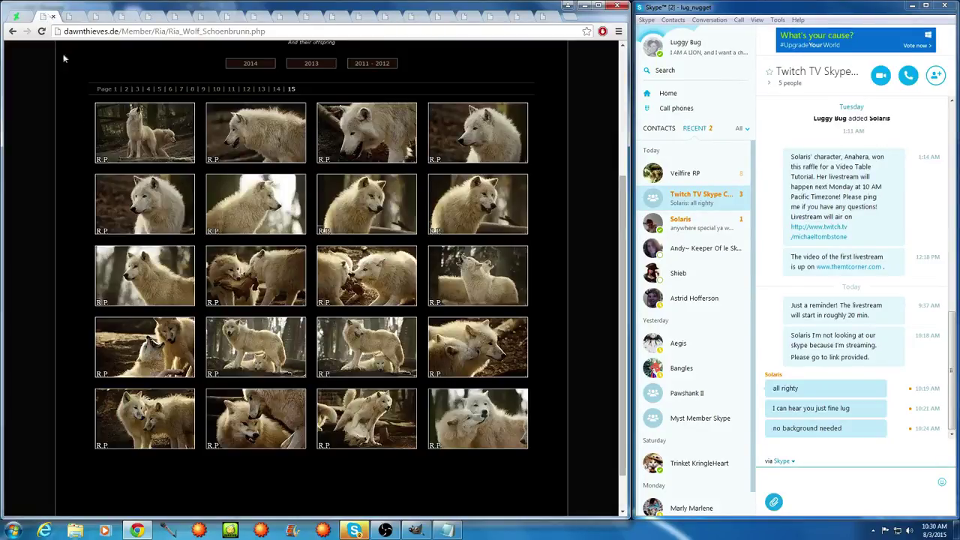
Switch to the 2013 wolf gallery and look through pages 1 and 2 for snarling wolf photos
left_click(313, 66)
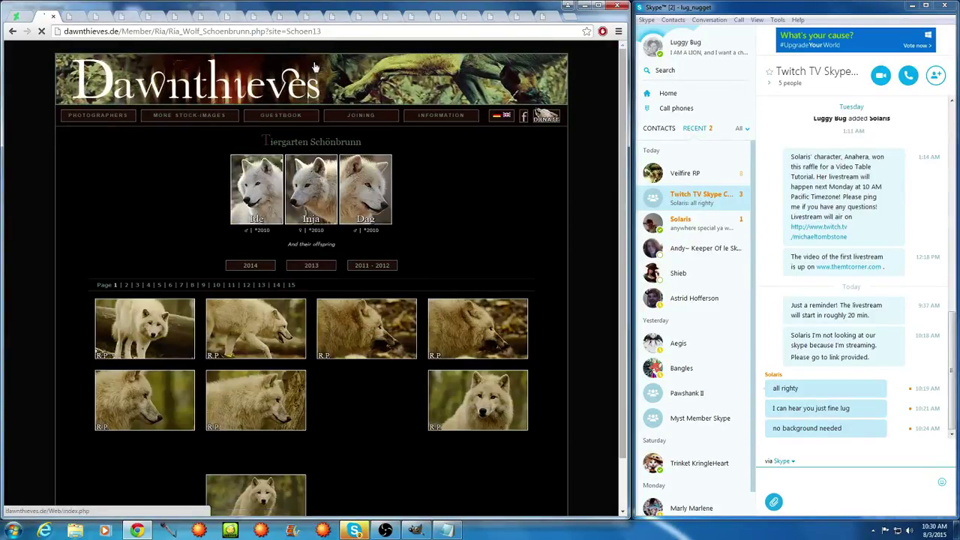
scroll(280, 189, "down", 3)
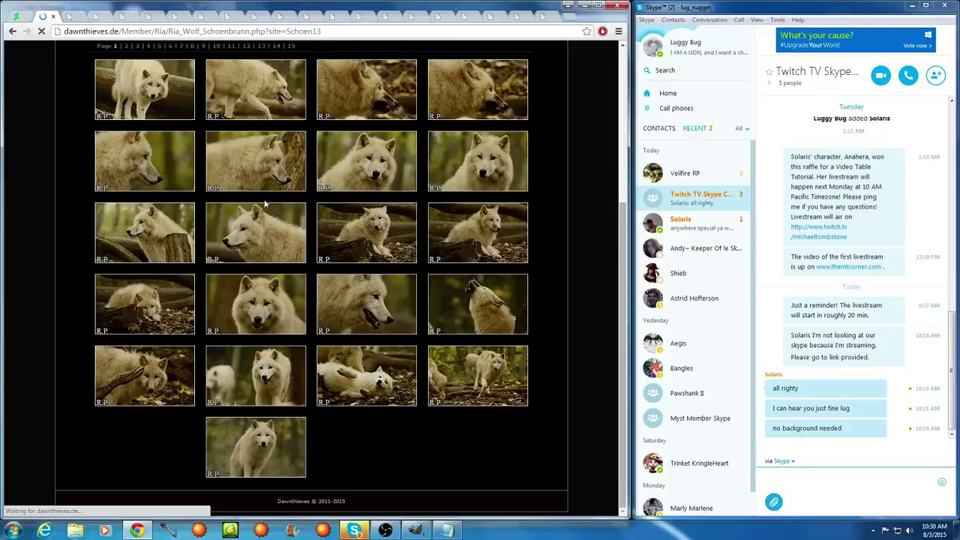
scroll(201, 199, "up", 2)
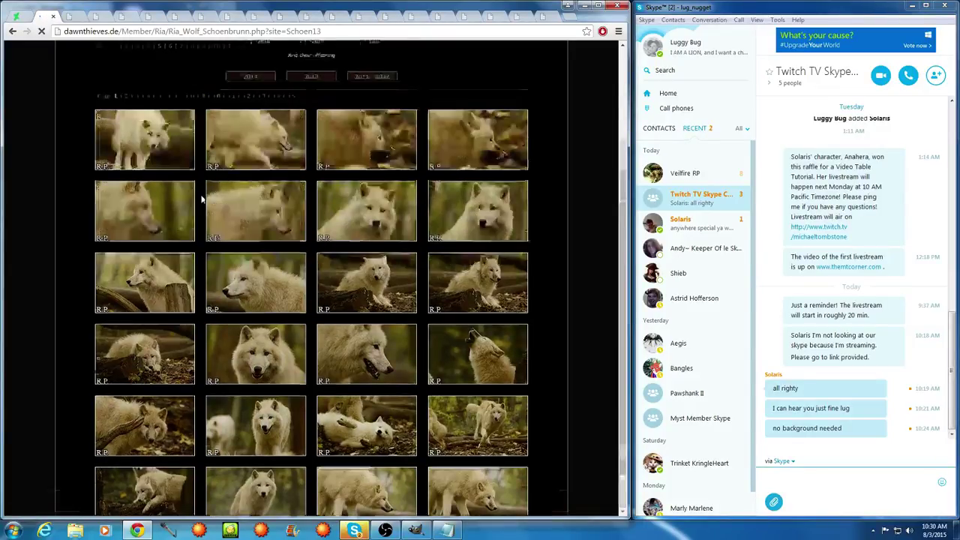
left_click(126, 195)
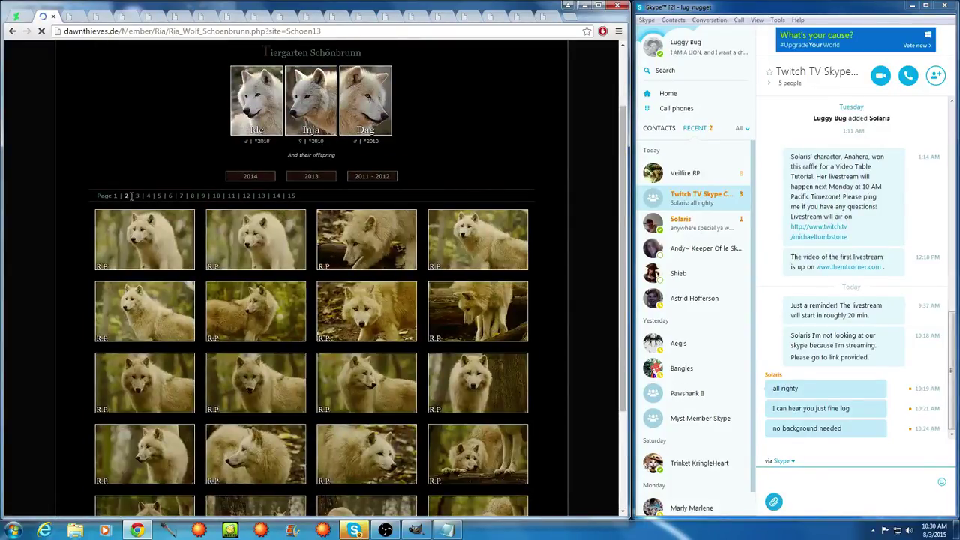
scroll(175, 203, "down", 2)
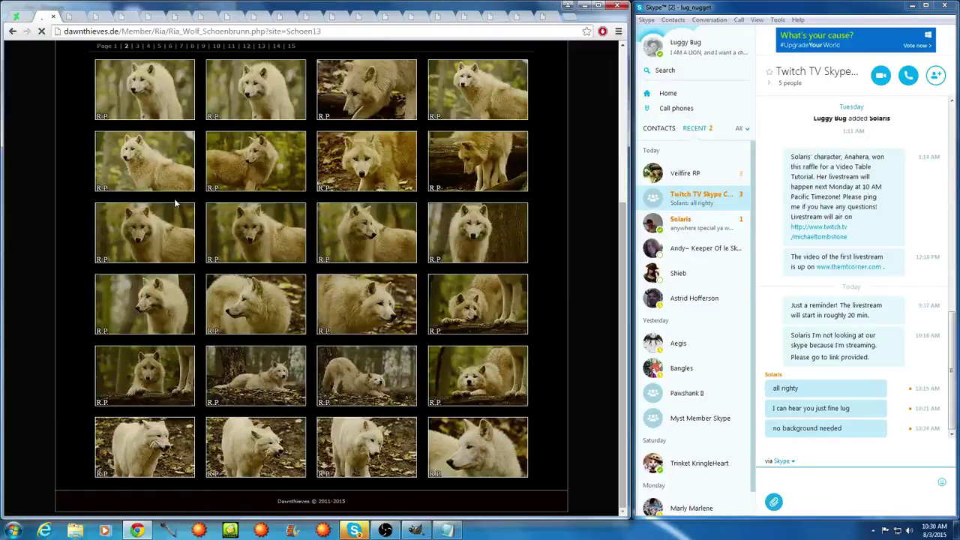
Look through pages 3, 4 and 5 of the 2013 gallery for wolves baring their teeth
scroll(175, 202, "up", 3)
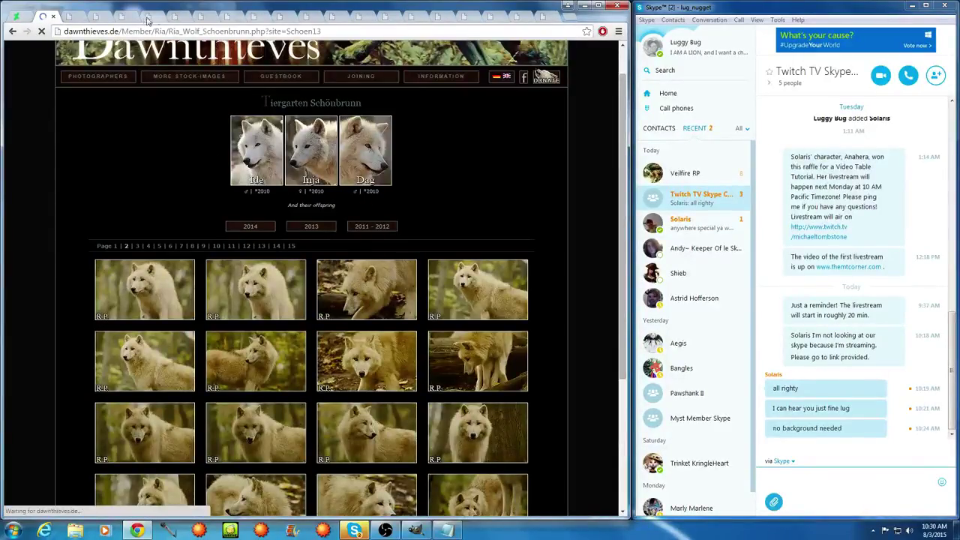
left_click(136, 246)
scroll(139, 252, "down", 3)
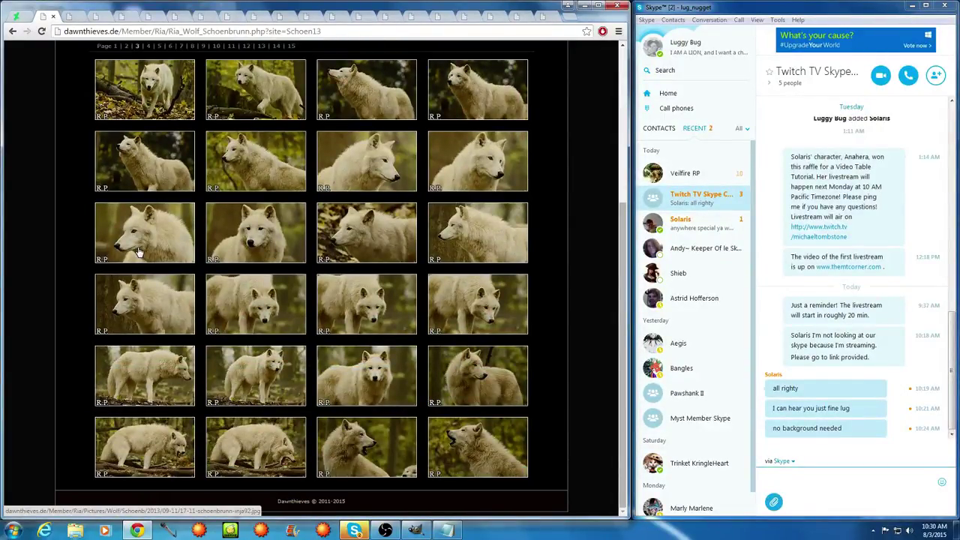
scroll(139, 252, "up", 2)
left_click(148, 196)
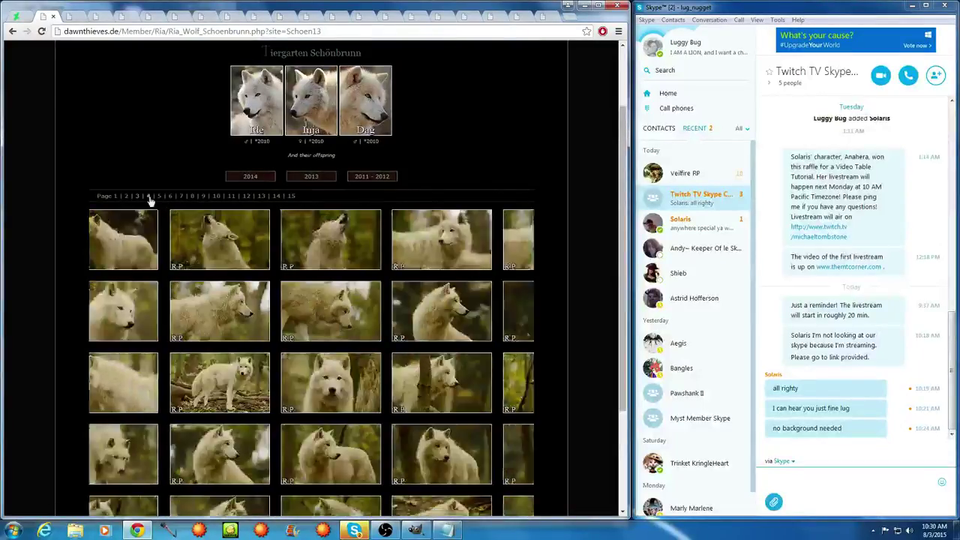
scroll(172, 204, "down", 3)
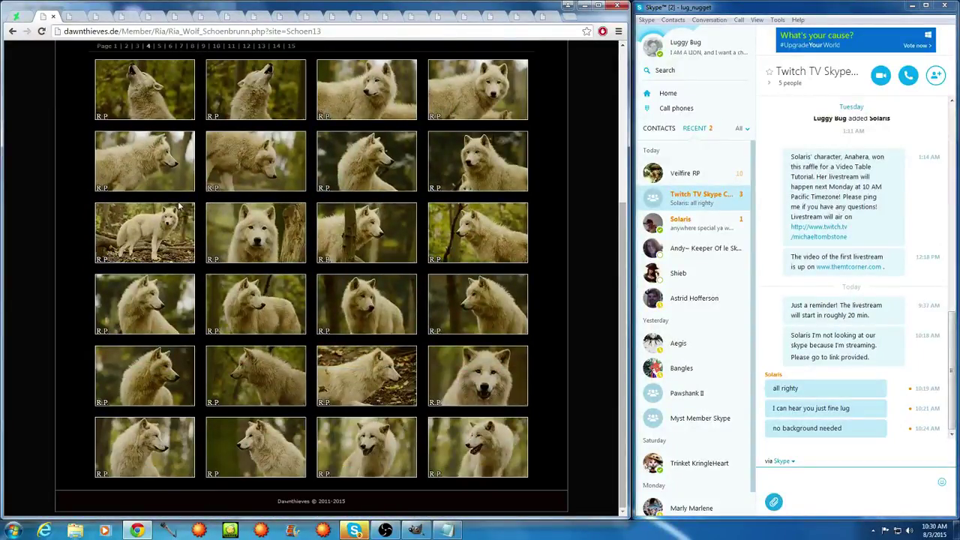
scroll(143, 173, "up", 2)
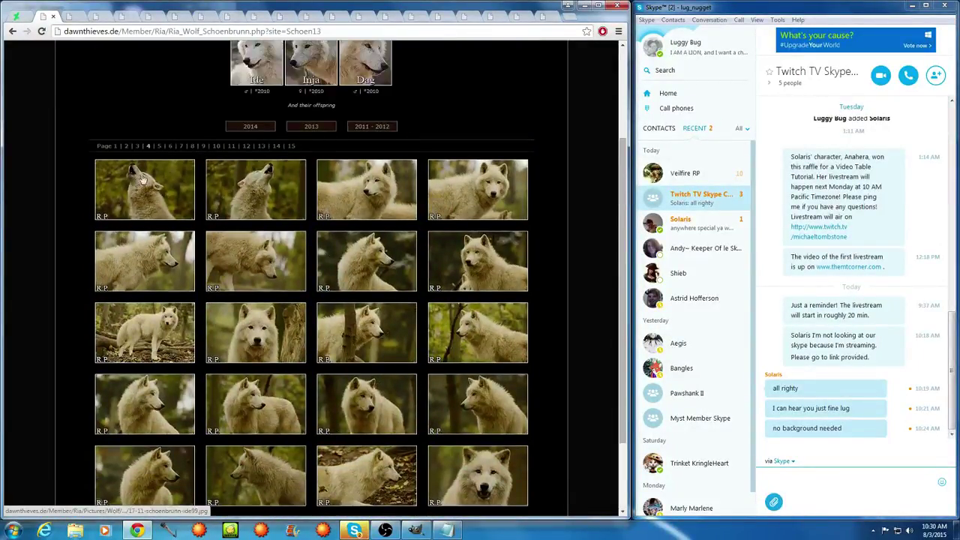
left_click(159, 145)
scroll(80, 251, "down", 2)
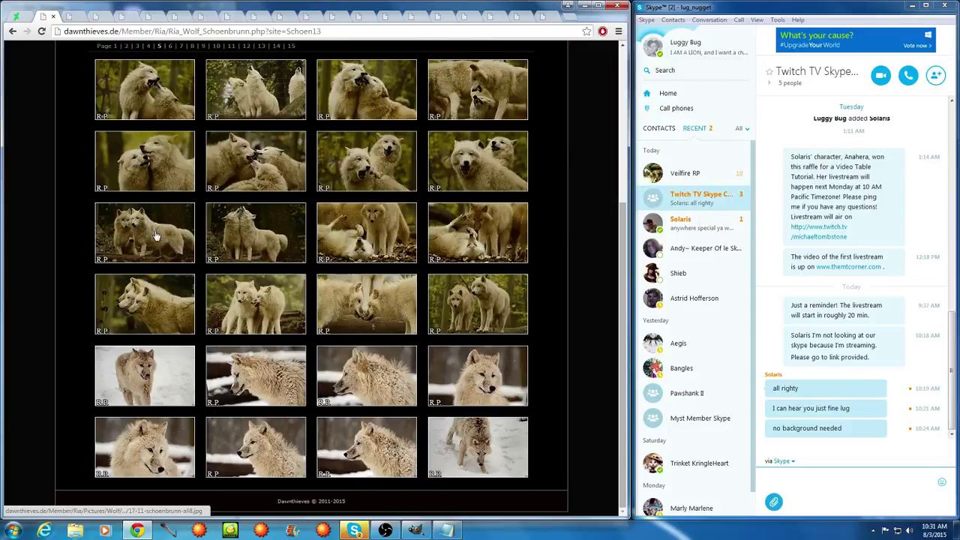
scroll(156, 236, "up", 2)
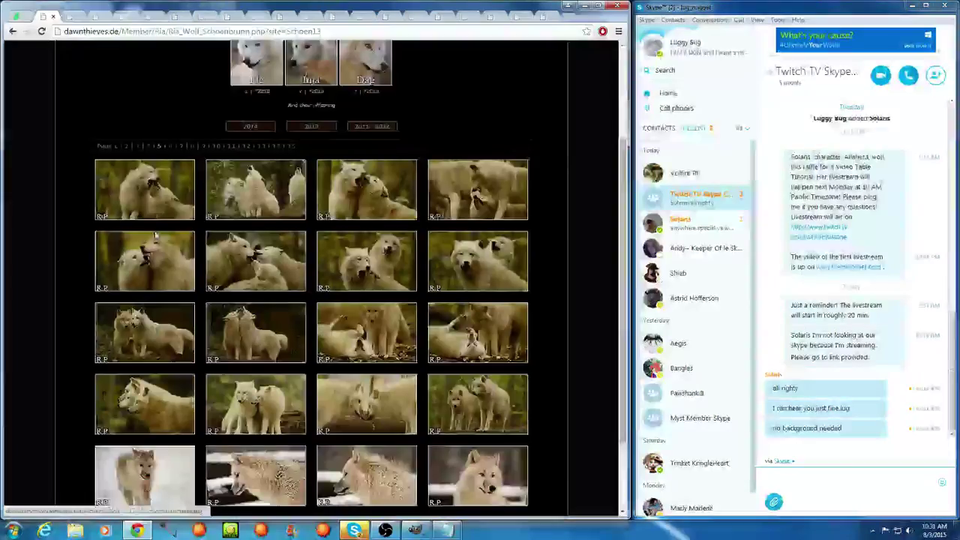
Look through pages 6, 7 and 8 of the 2013 gallery for snarling white wolf photos
left_click(170, 147)
scroll(189, 261, "down", 2)
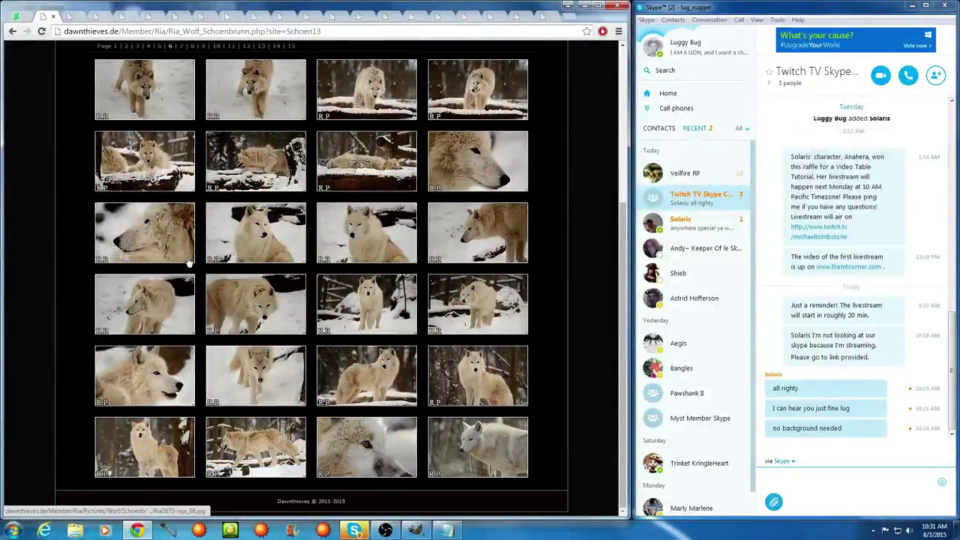
scroll(189, 261, "up", 4)
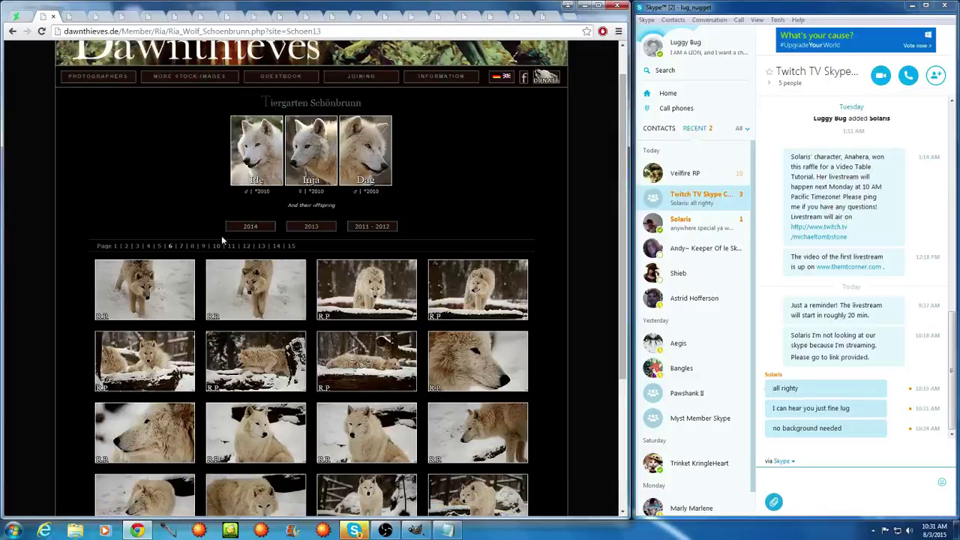
left_click(183, 248)
scroll(187, 250, "down", 4)
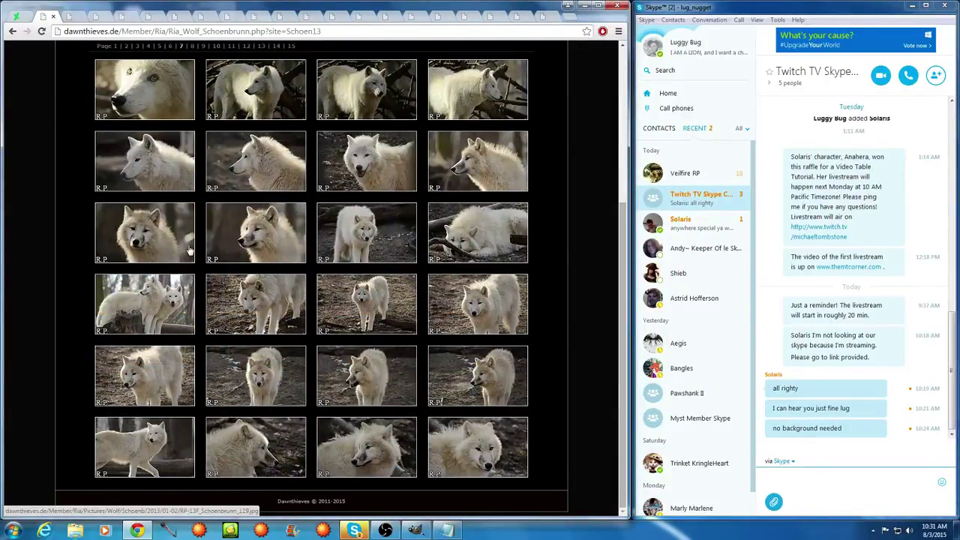
scroll(189, 252, "up", 3)
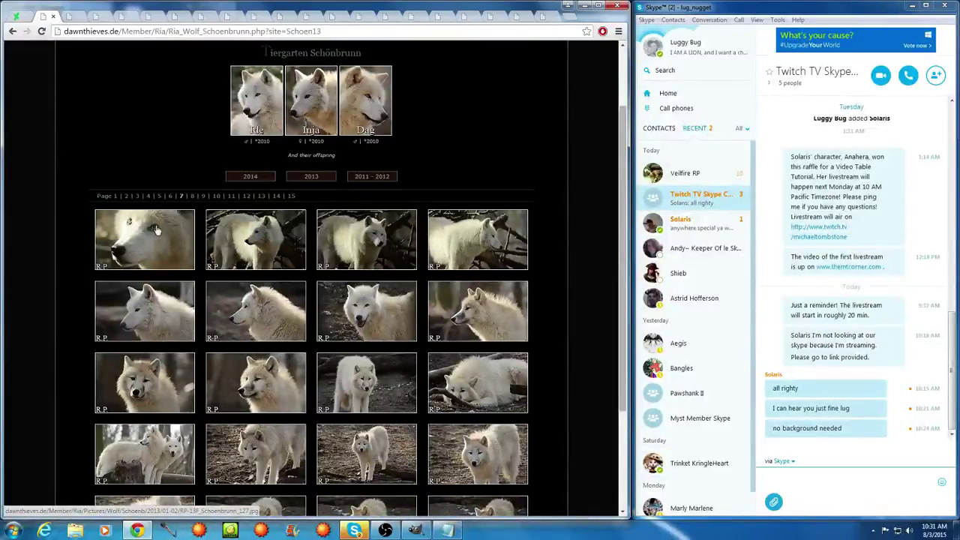
left_click(192, 197)
scroll(172, 247, "down", 3)
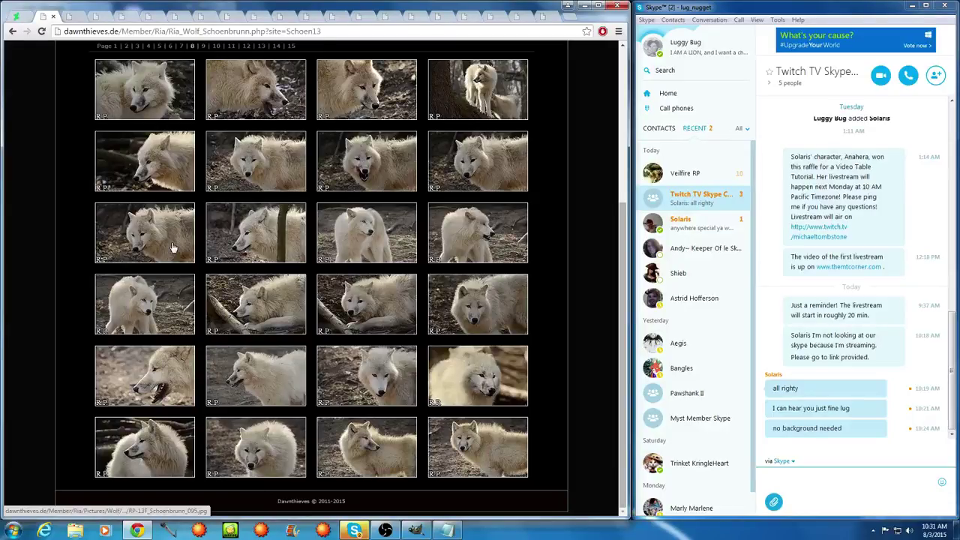
scroll(172, 247, "up", 2)
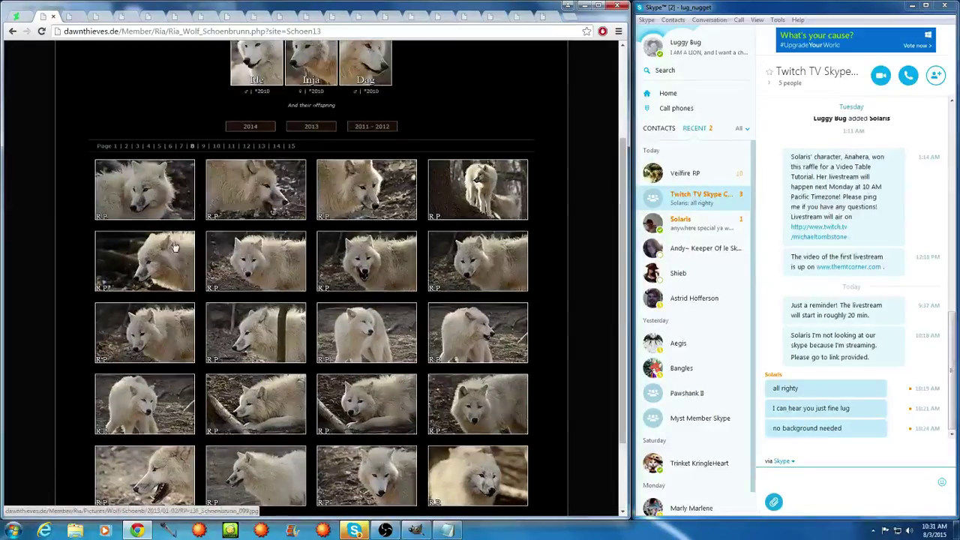
Check pages 9 and 10 of the 2013 gallery for wolves with bared teeth
left_click(204, 147)
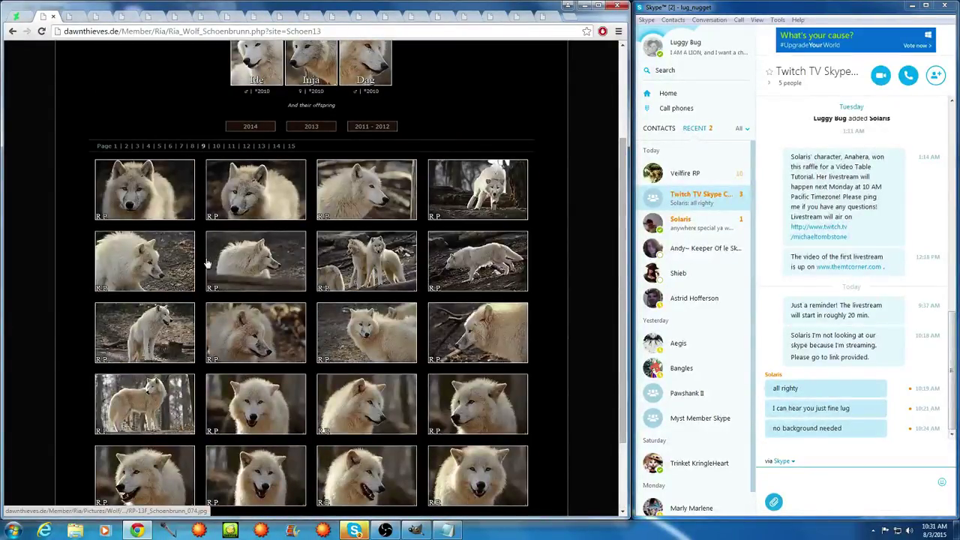
scroll(207, 262, "down", 2)
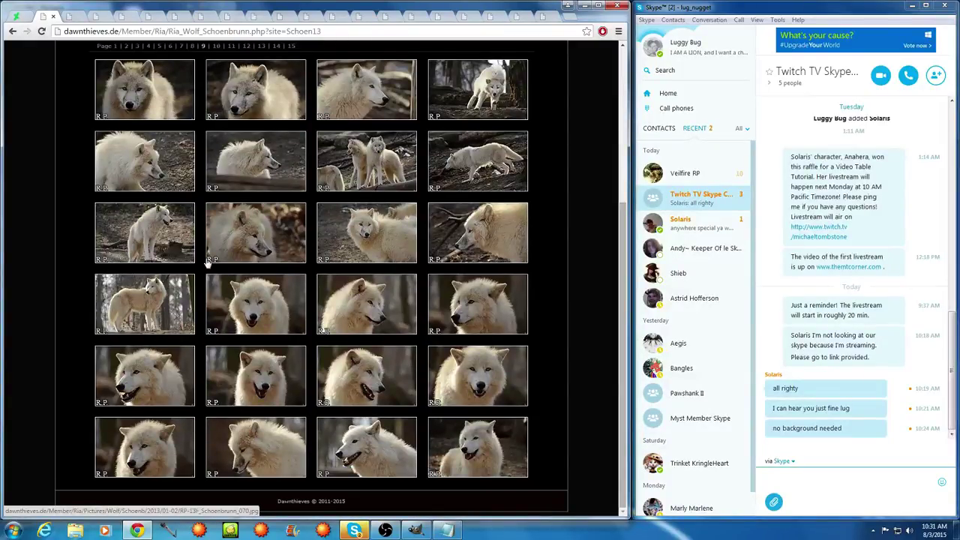
scroll(213, 248, "up", 4)
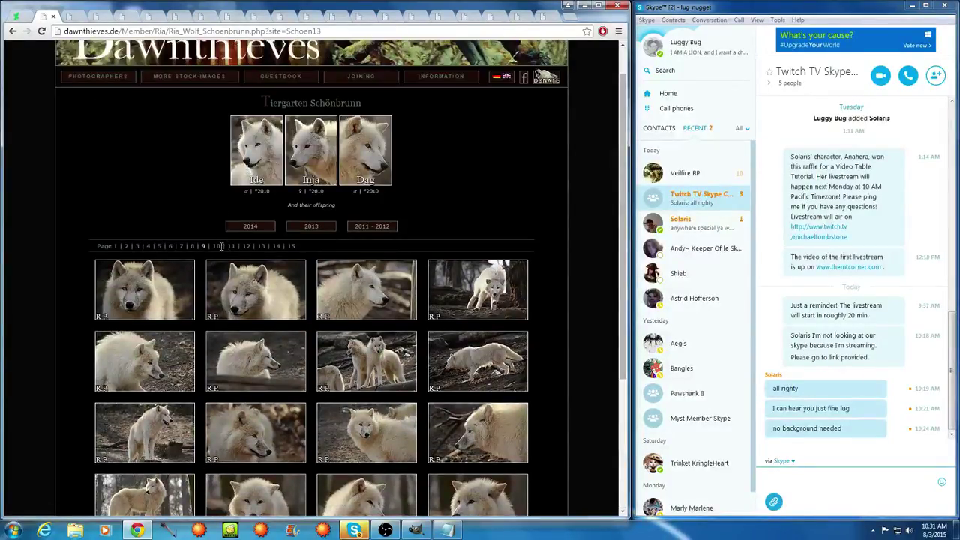
left_click(216, 246)
scroll(193, 266, "down", 4)
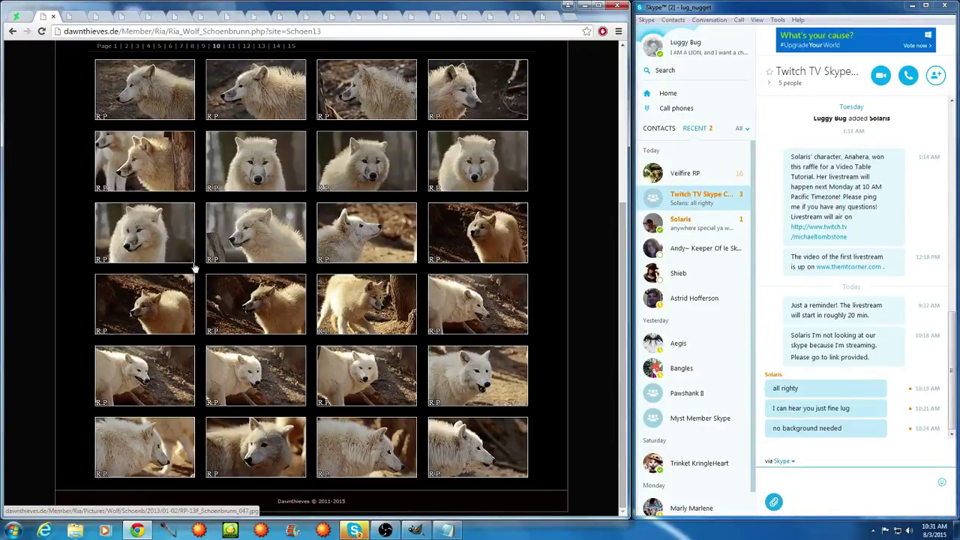
scroll(195, 267, "up", 3)
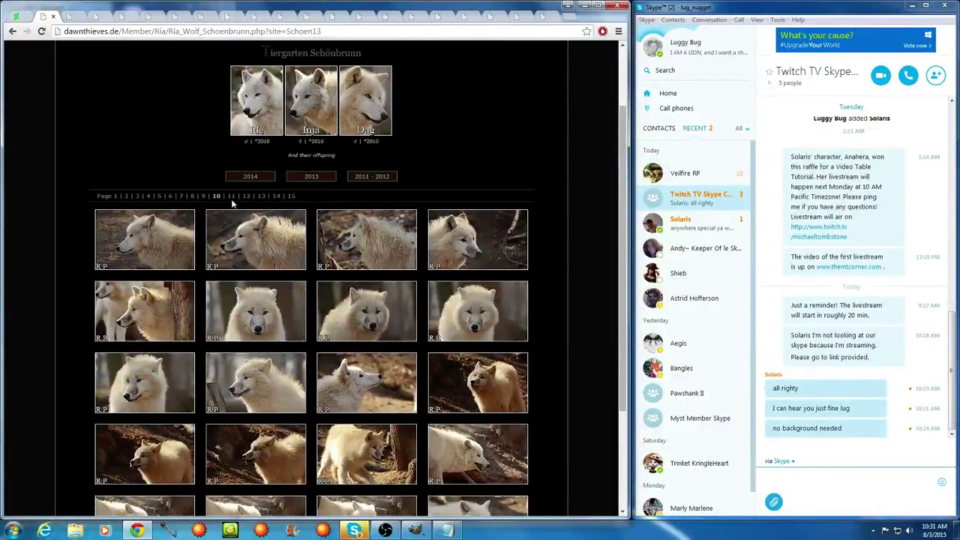
On page 11 of the 2013 gallery, open the first photo in the first row in a new tab, and return to the gallery
left_click(231, 195)
scroll(215, 297, "down", 3)
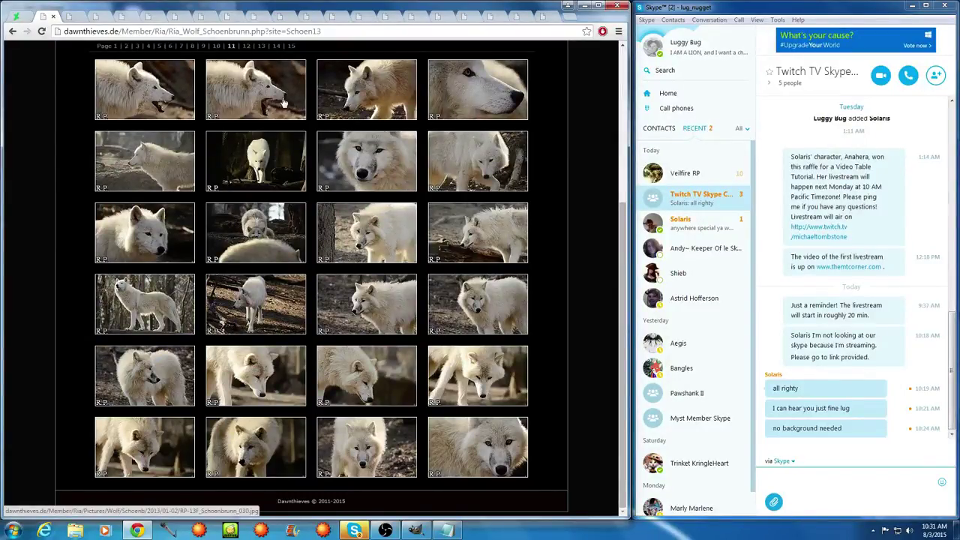
left_click(174, 105)
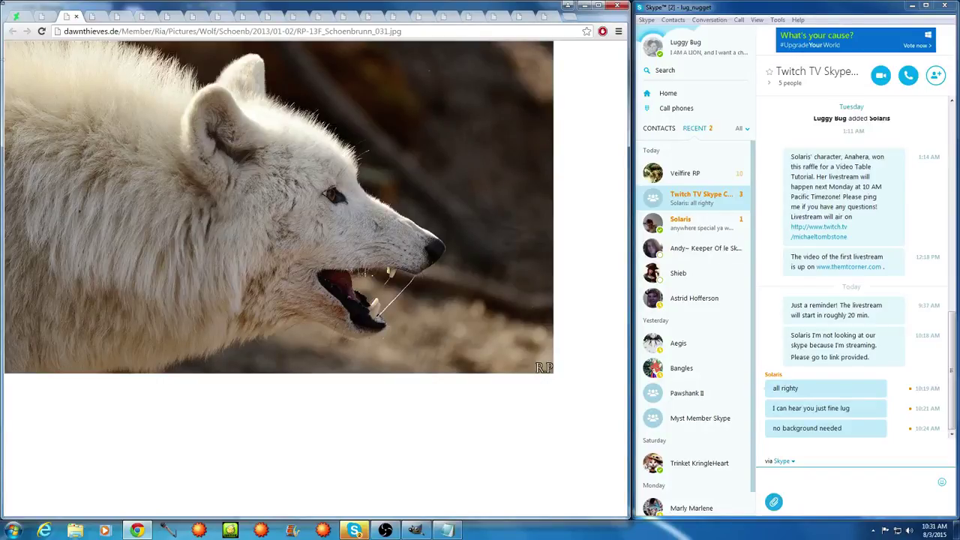
left_click(38, 16)
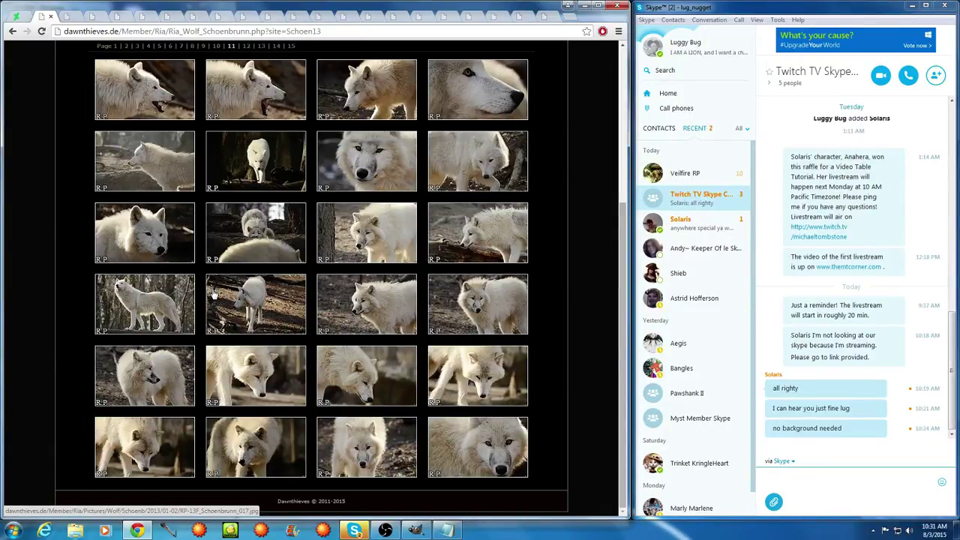
scroll(214, 295, "up", 2)
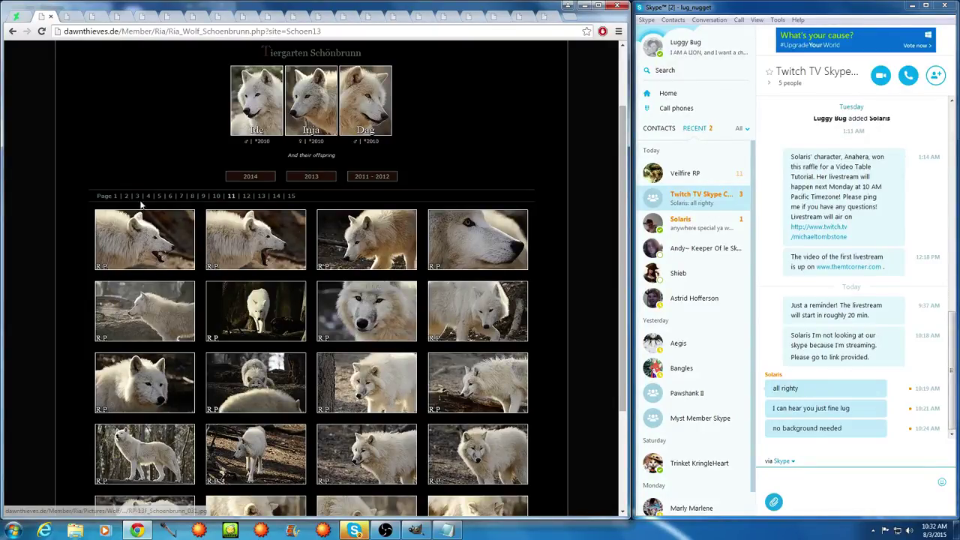
Look through pages 12 and 13 of the 2013 gallery for angry-looking wolves
left_click(244, 198)
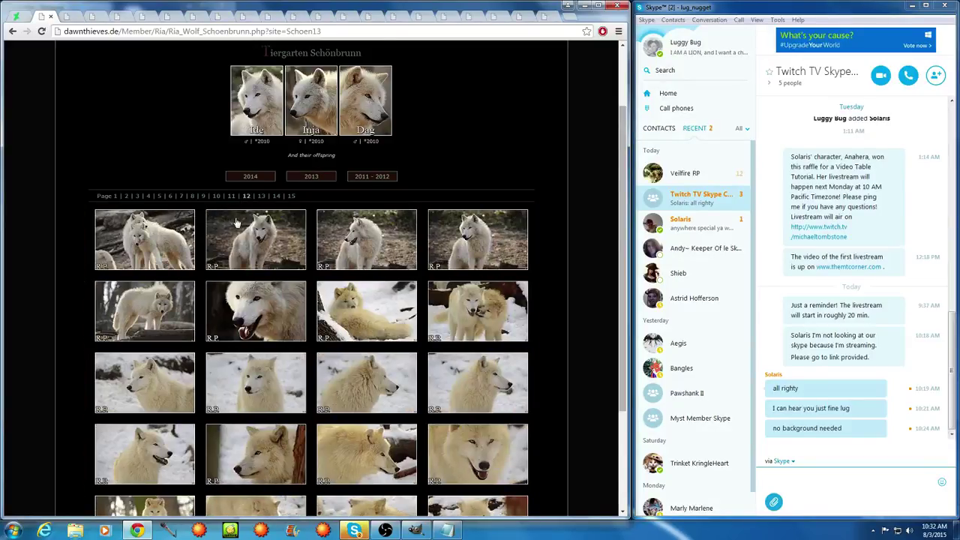
scroll(234, 224, "down", 3)
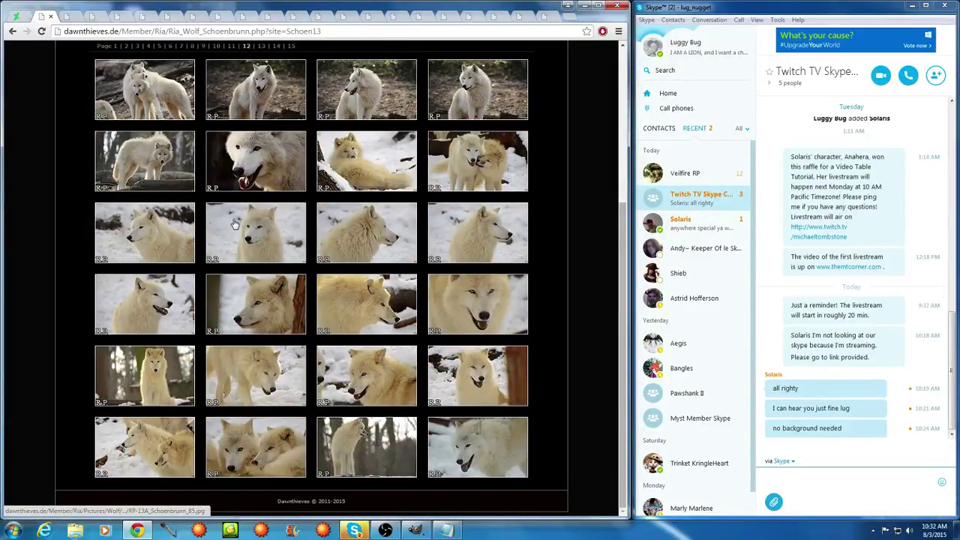
scroll(259, 225, "up", 1)
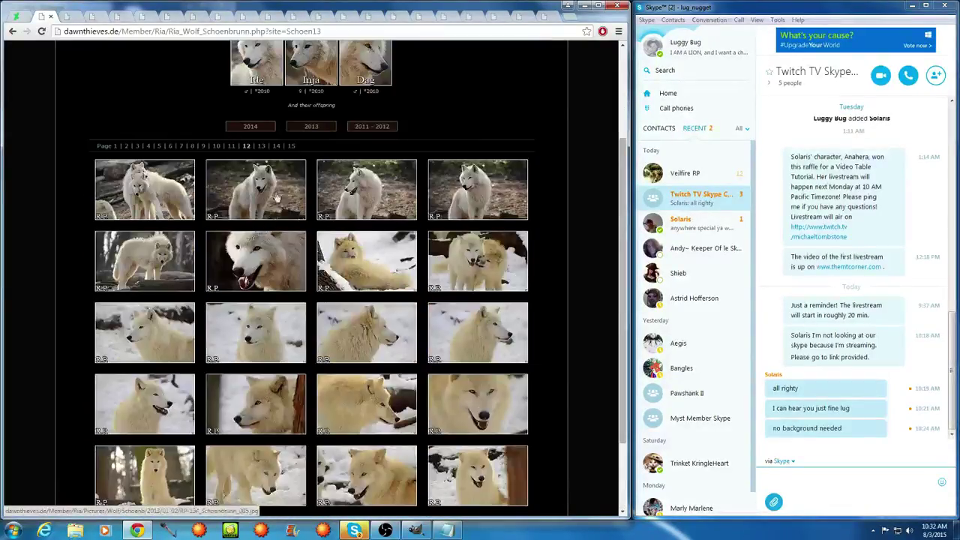
left_click(261, 147)
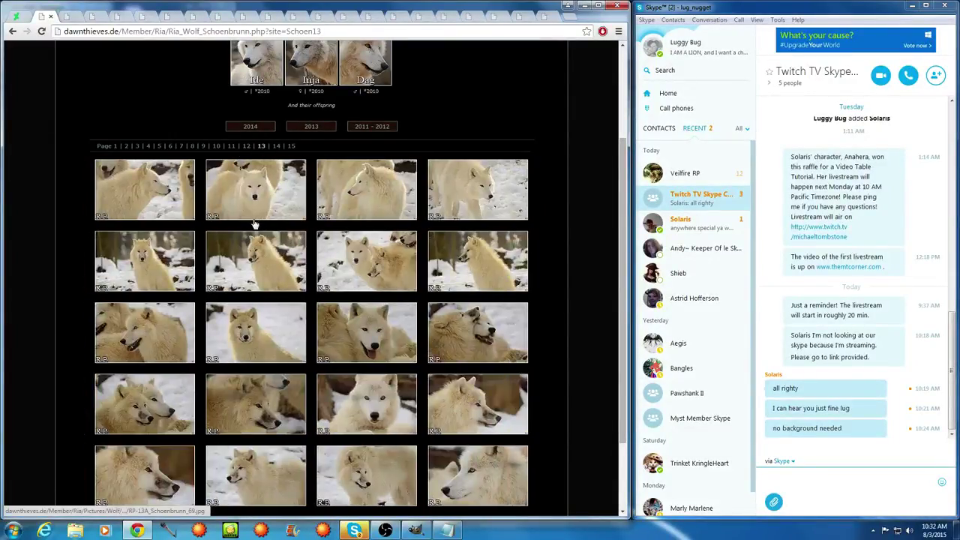
scroll(253, 221, "down", 2)
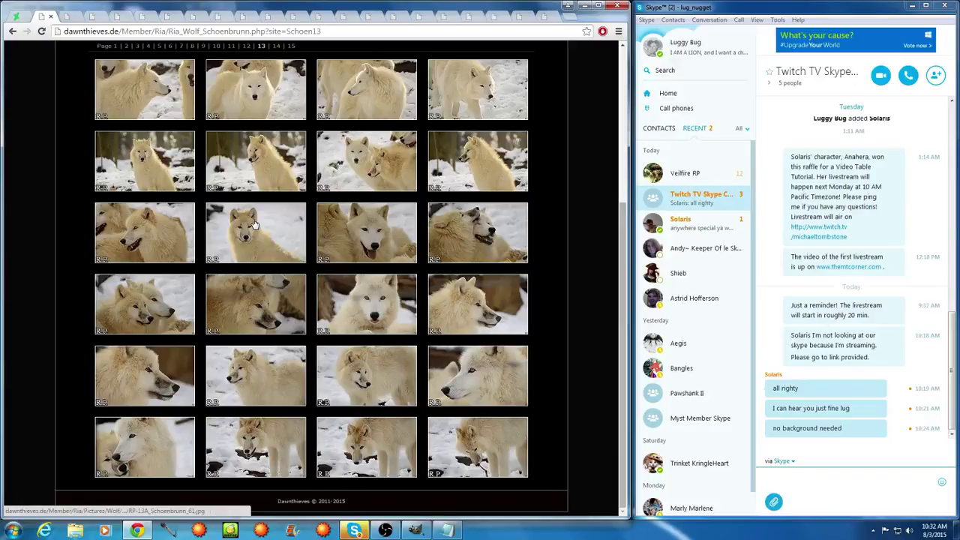
scroll(277, 170, "up", 2)
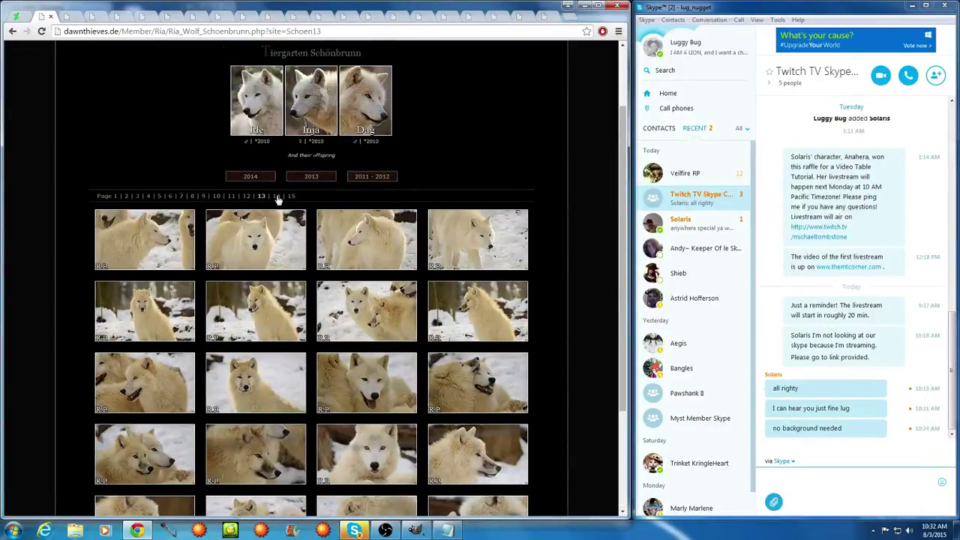
Check the last two pages of the 2013 gallery, 14 and 15, for snarling wolf photos
left_click(277, 197)
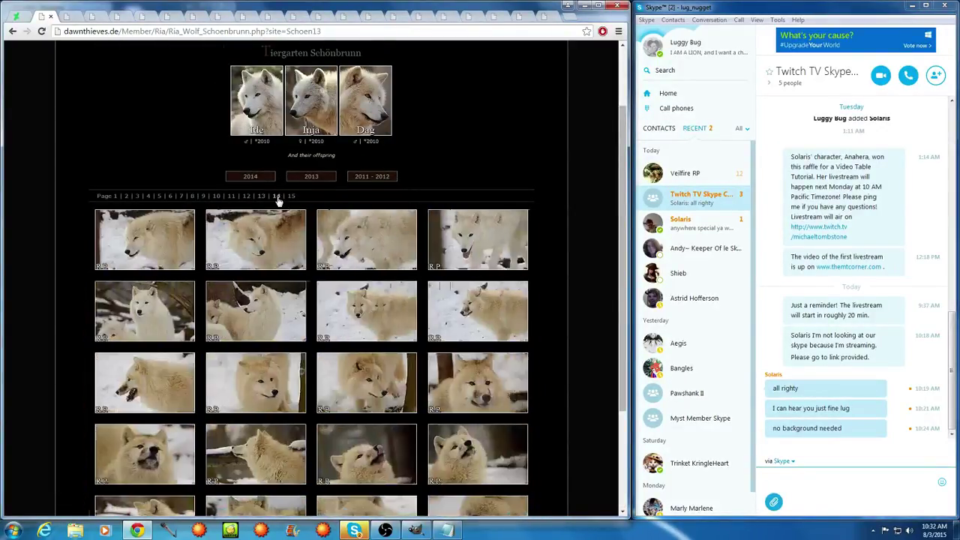
scroll(279, 200, "down", 2)
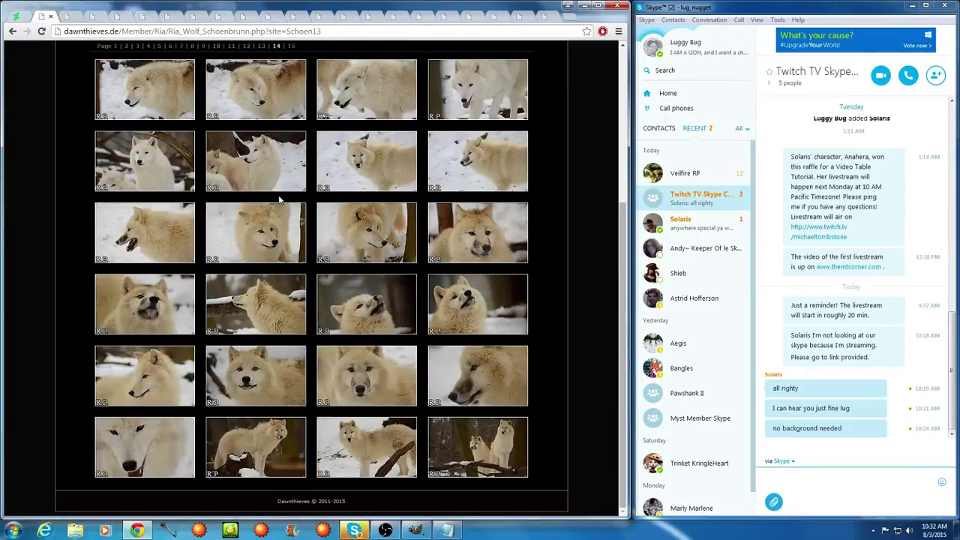
scroll(279, 198, "up", 2)
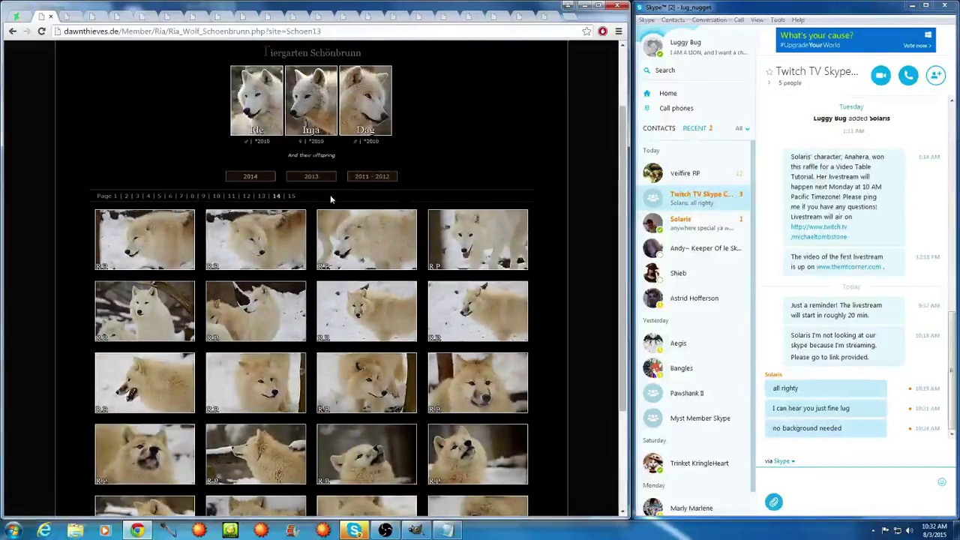
left_click(293, 197)
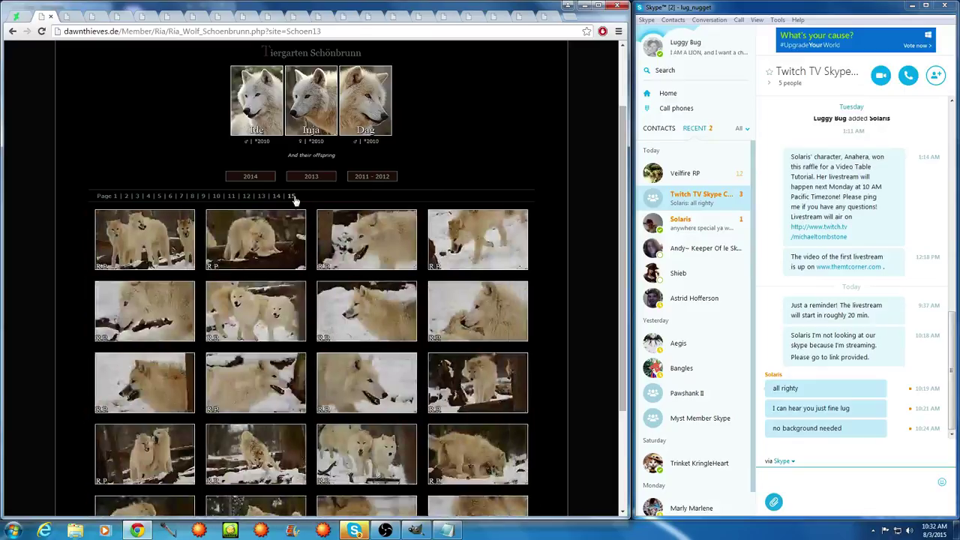
scroll(294, 200, "down", 2)
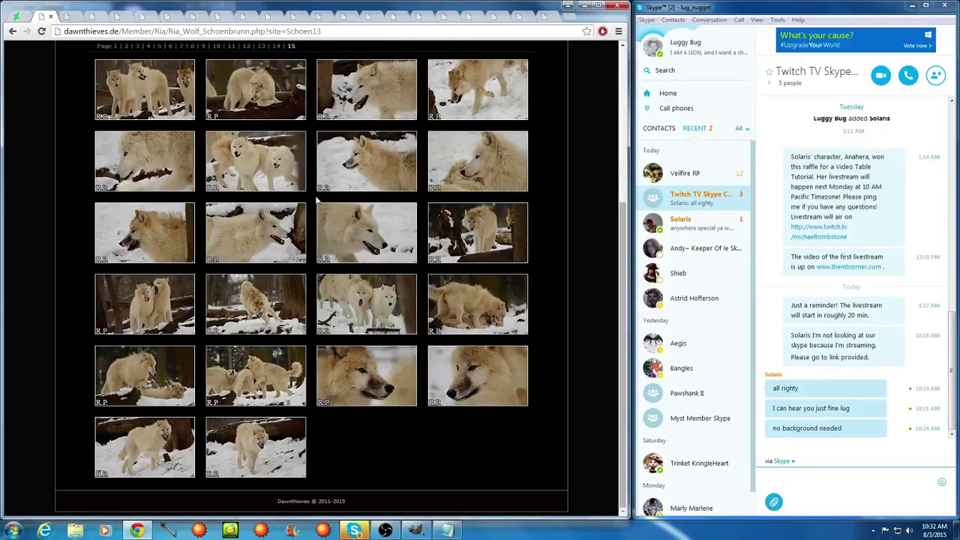
scroll(318, 199, "up", 3)
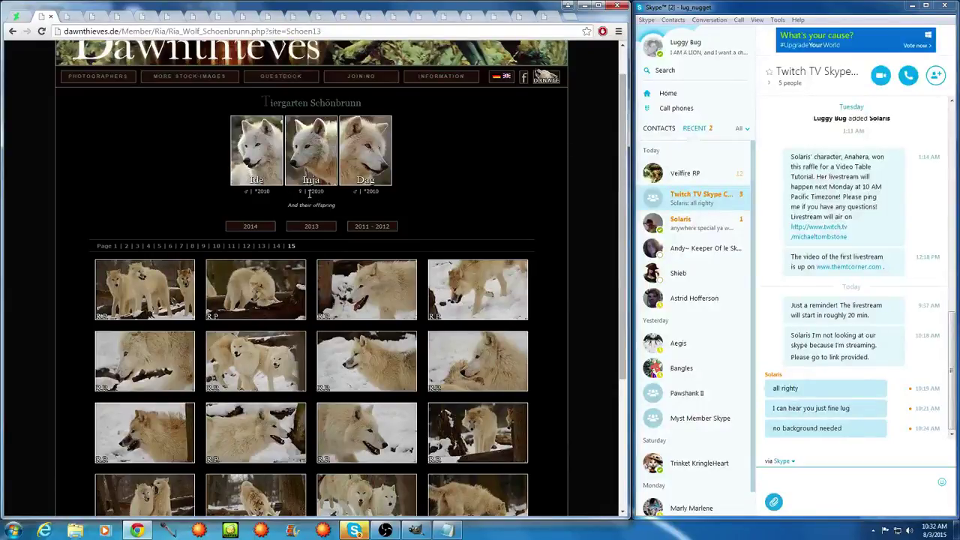
Switch to the 2011 - 2012 wolf gallery and look through pages 1, 2 and 3 for snarling wolf photos
left_click(376, 233)
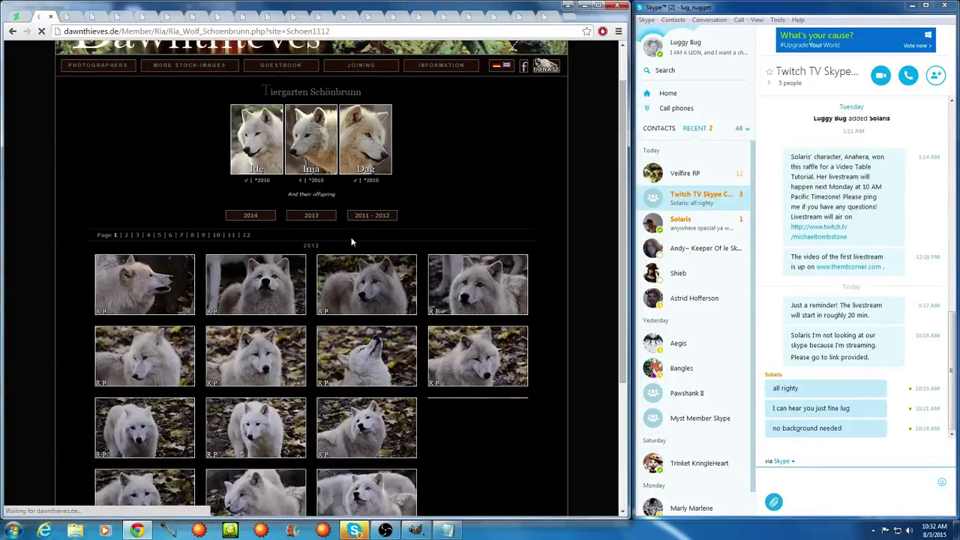
scroll(351, 242, "down", 2)
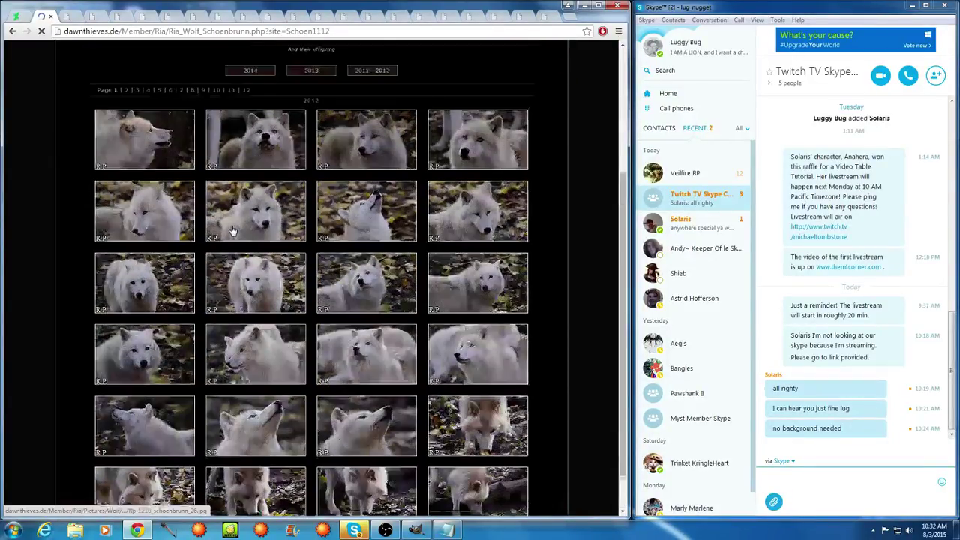
scroll(233, 231, "up", 1)
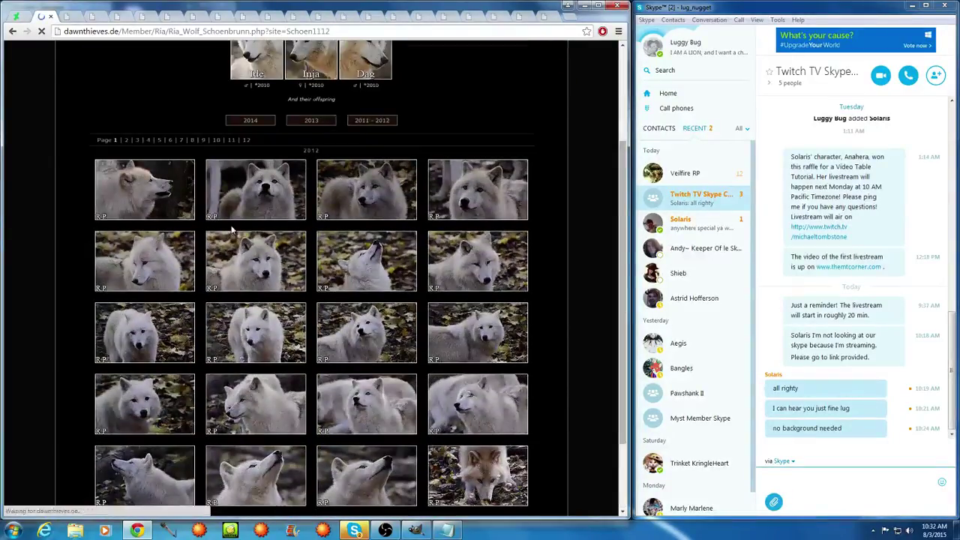
left_click(126, 140)
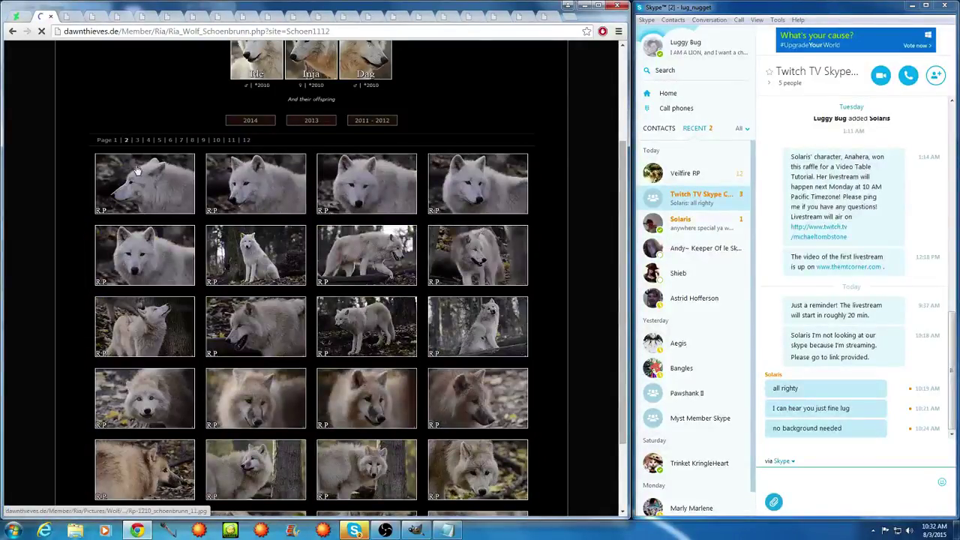
scroll(138, 171, "down", 2)
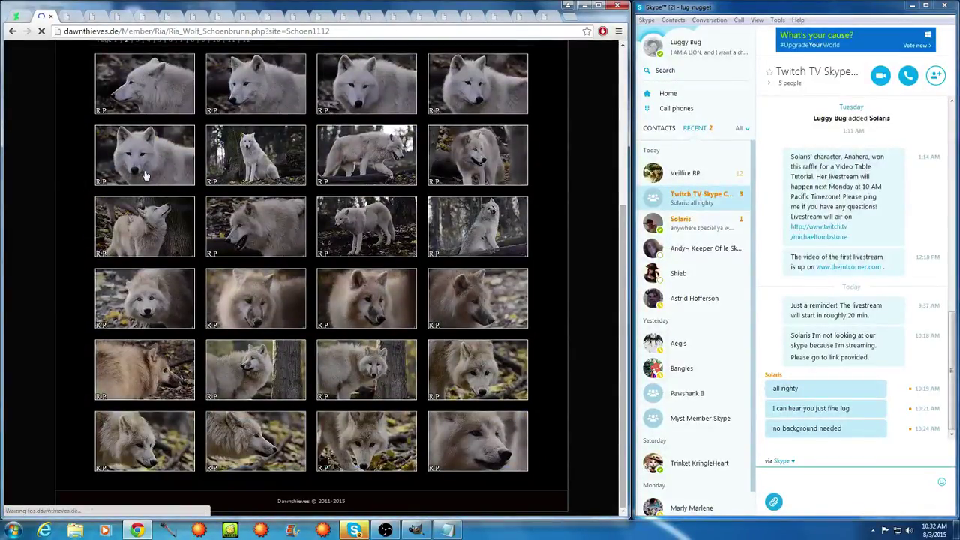
scroll(146, 175, "up", 2)
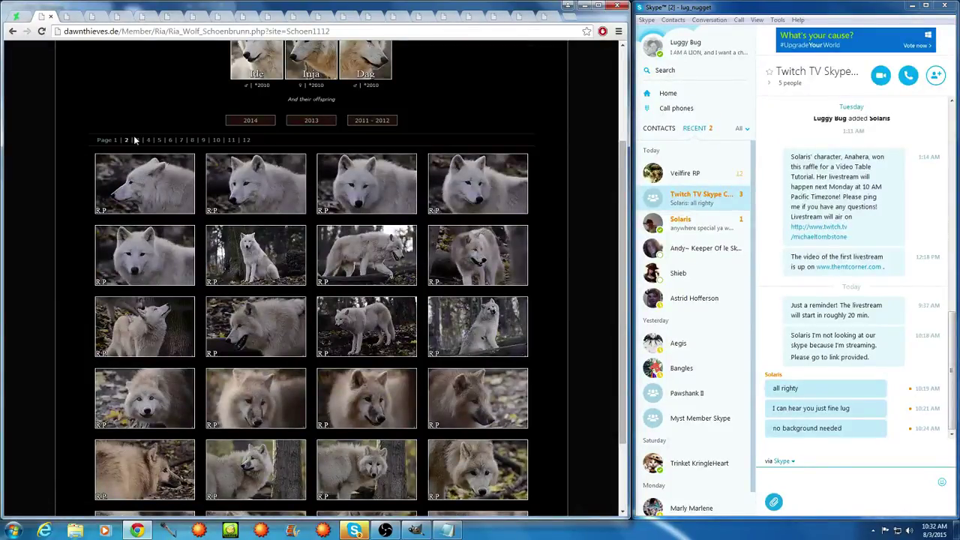
left_click(137, 141)
scroll(150, 157, "down", 2)
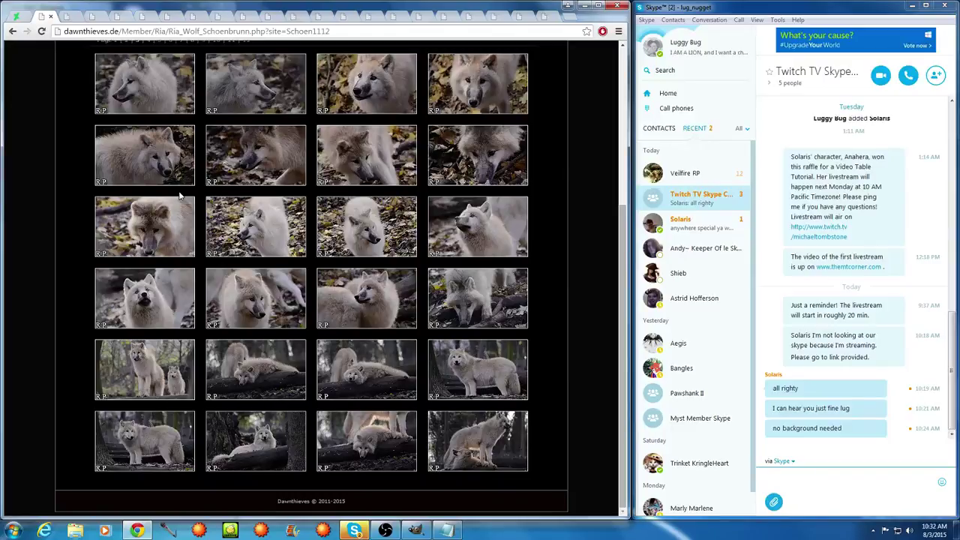
scroll(180, 196, "up", 5)
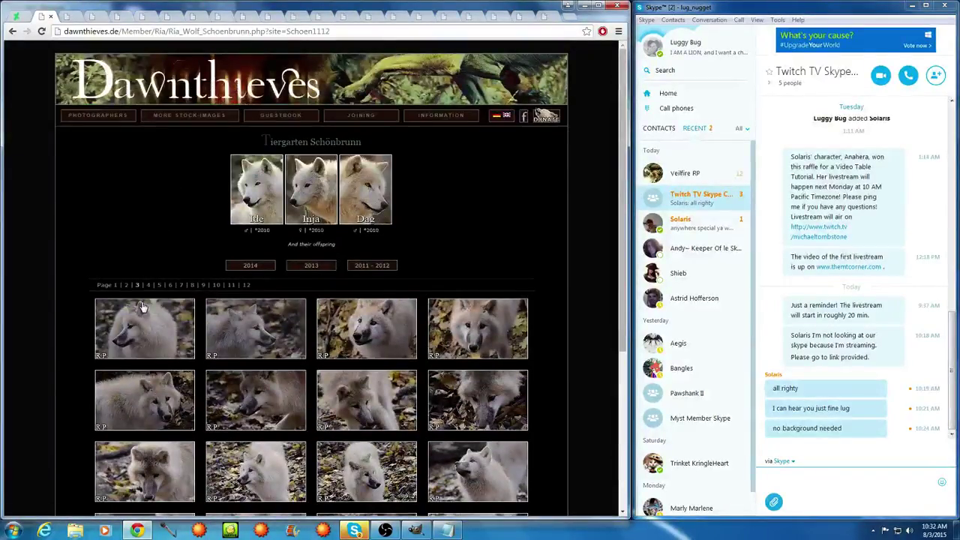
Look through pages 4 and 5 of the 2011 - 2012 wolf gallery for snarling wolf photos
left_click(148, 285)
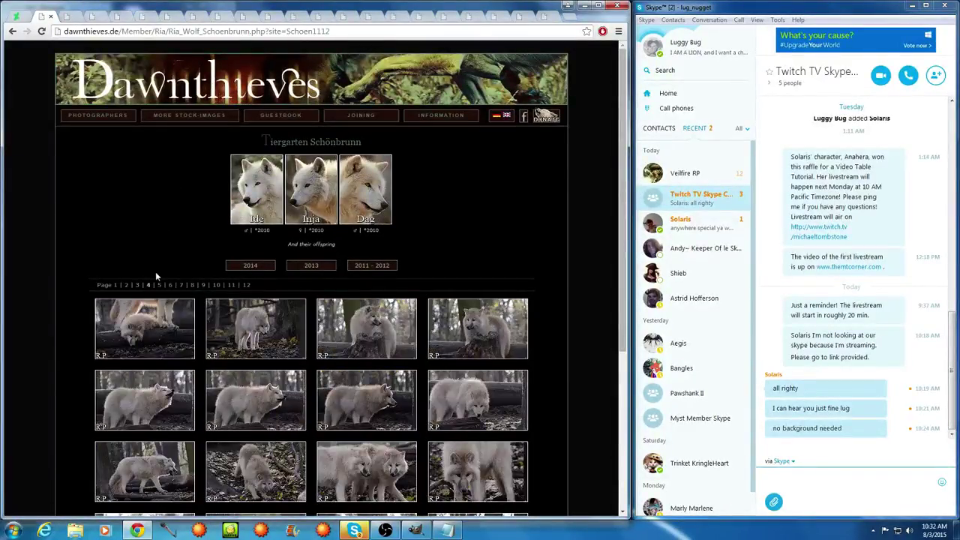
scroll(155, 274, "down", 5)
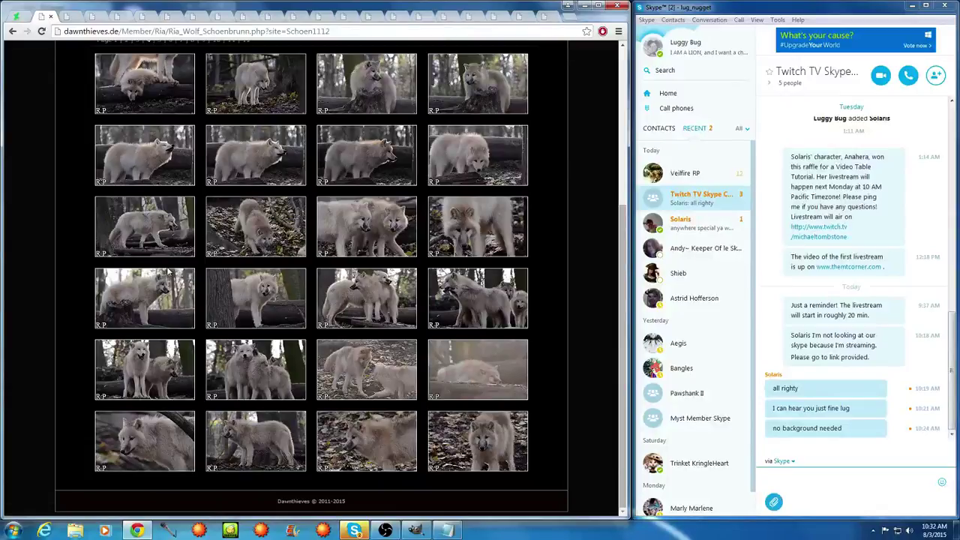
scroll(165, 278, "up", 5)
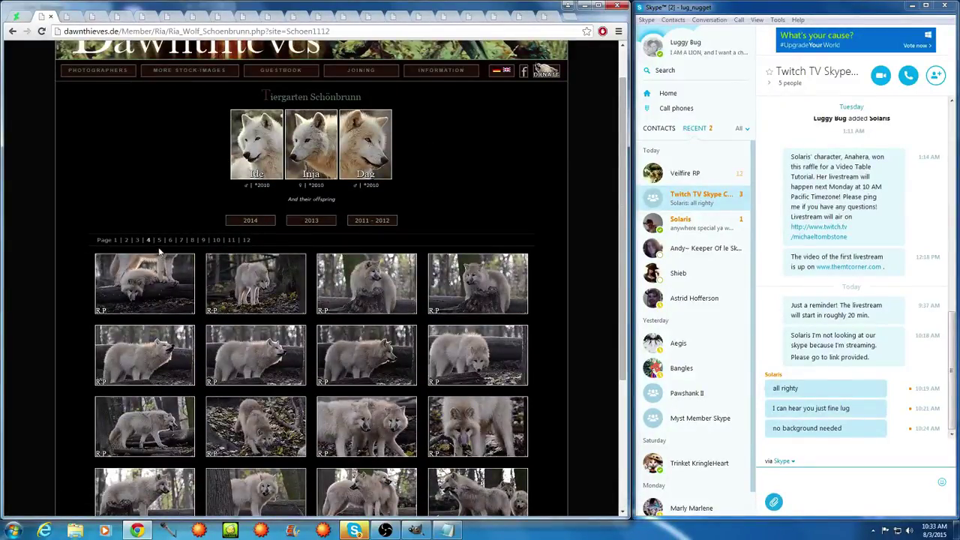
left_click(160, 242)
scroll(221, 416, "down", 5)
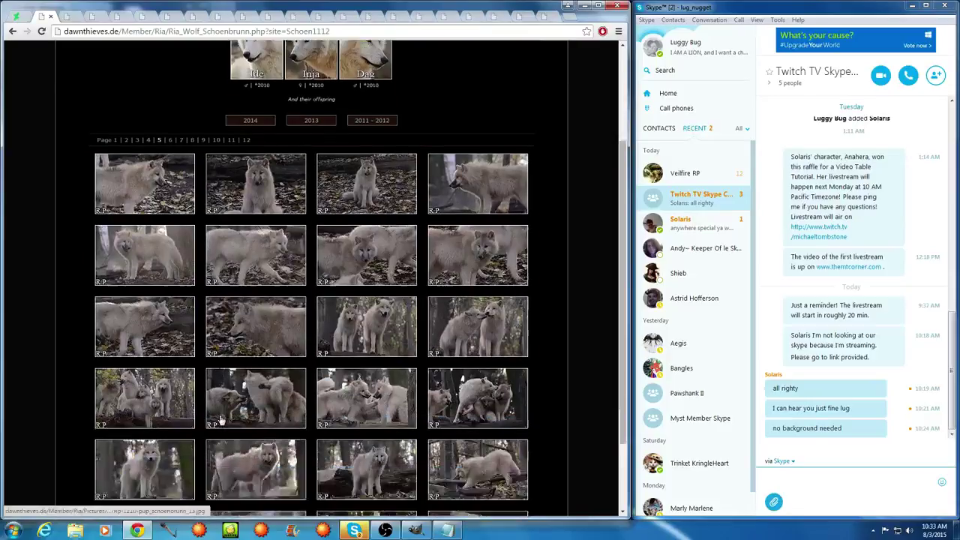
scroll(221, 419, "up", 5)
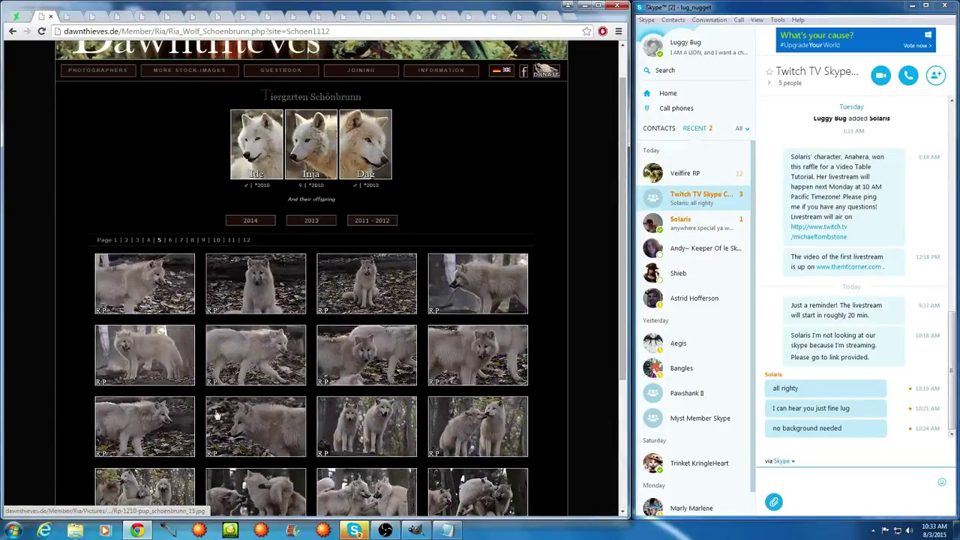
scroll(180, 309, "down", 5)
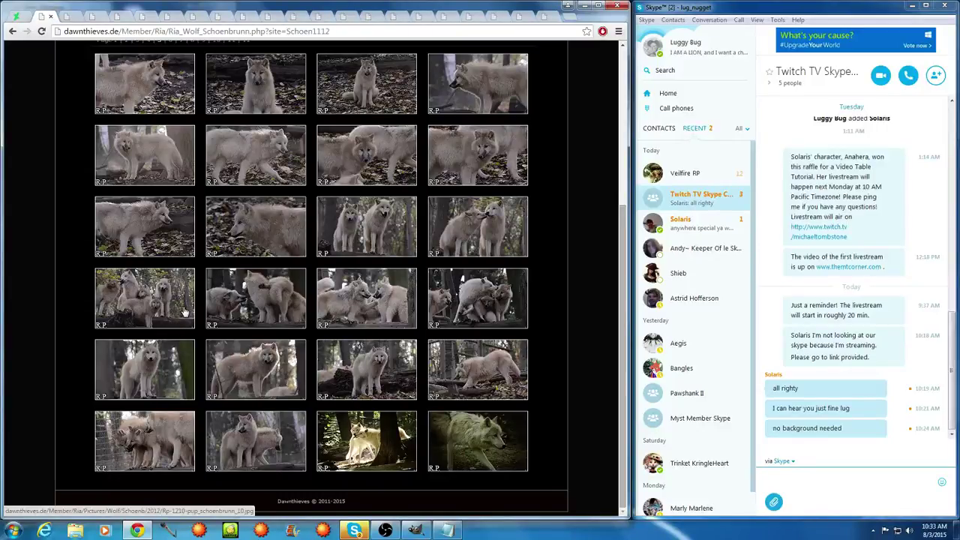
scroll(183, 314, "up", 5)
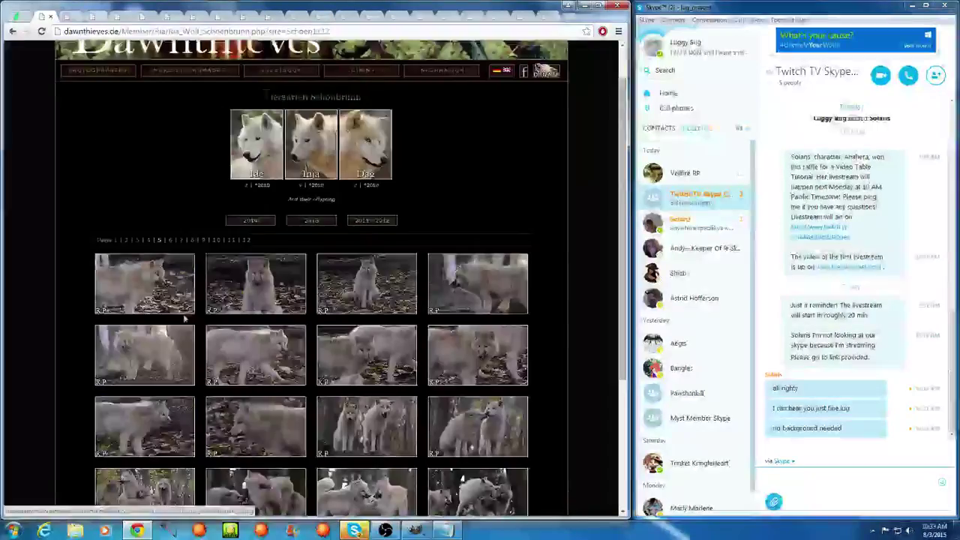
Look through pages 6 and 7 of the 2011 - 2012 gallery for angry-looking wolves
left_click(170, 239)
scroll(225, 300, "down", 2)
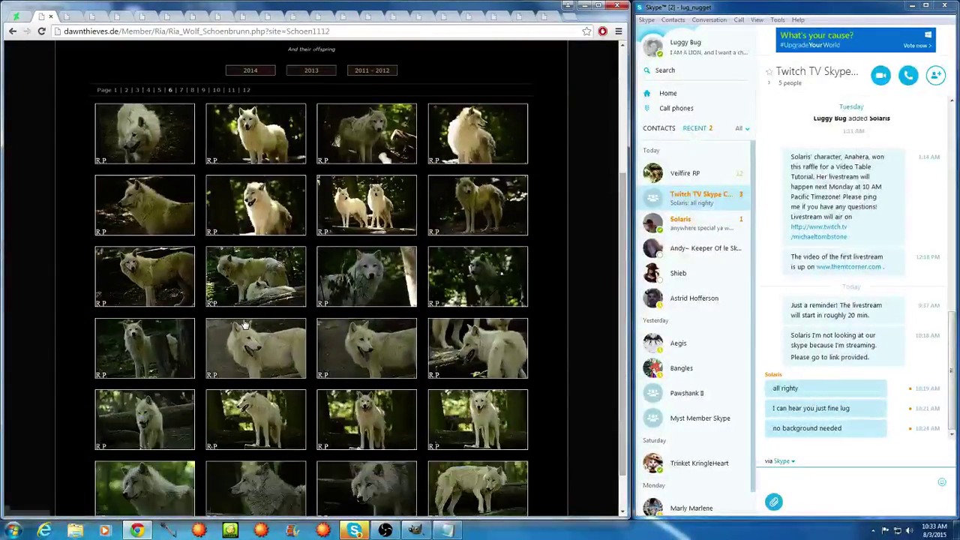
scroll(244, 322, "down", 1)
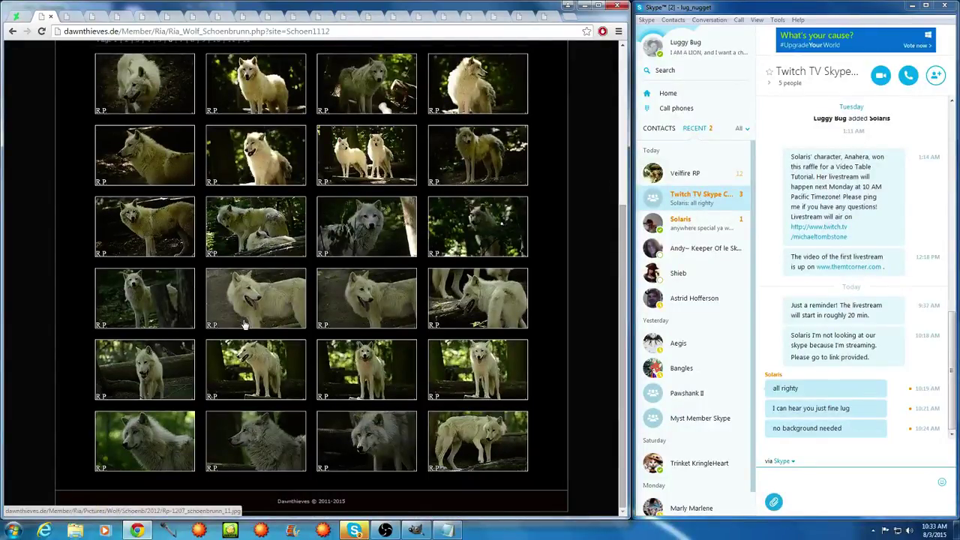
scroll(240, 319, "up", 3)
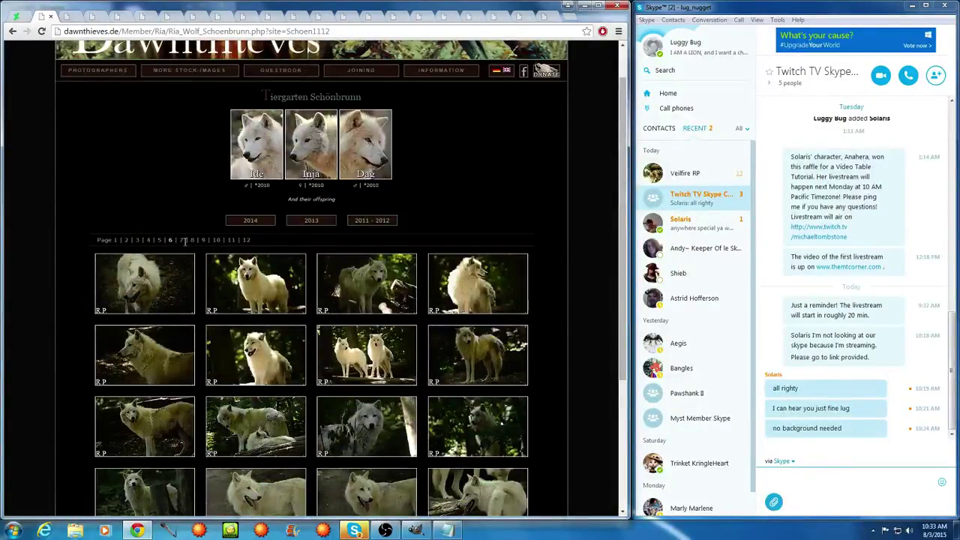
left_click(181, 240)
scroll(240, 375, "down", 3)
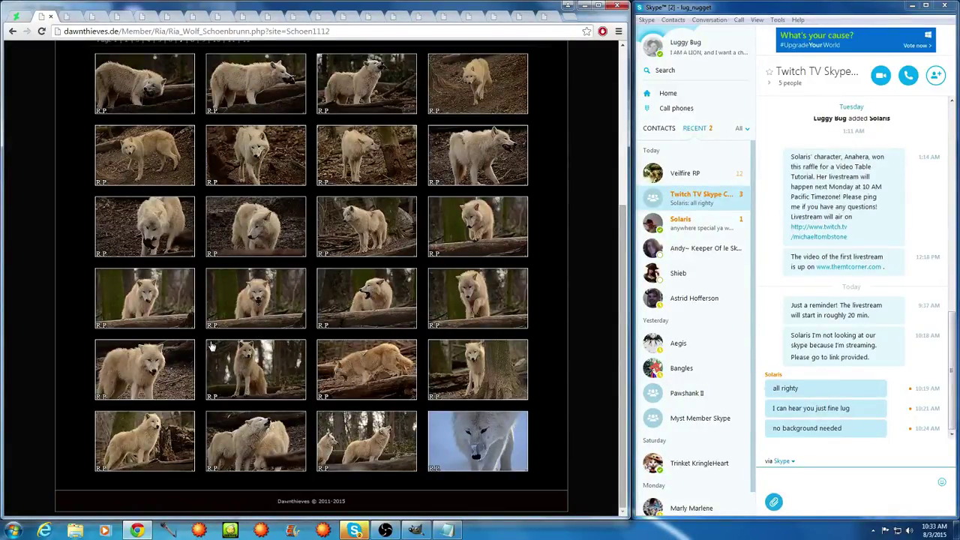
scroll(211, 346, "up", 3)
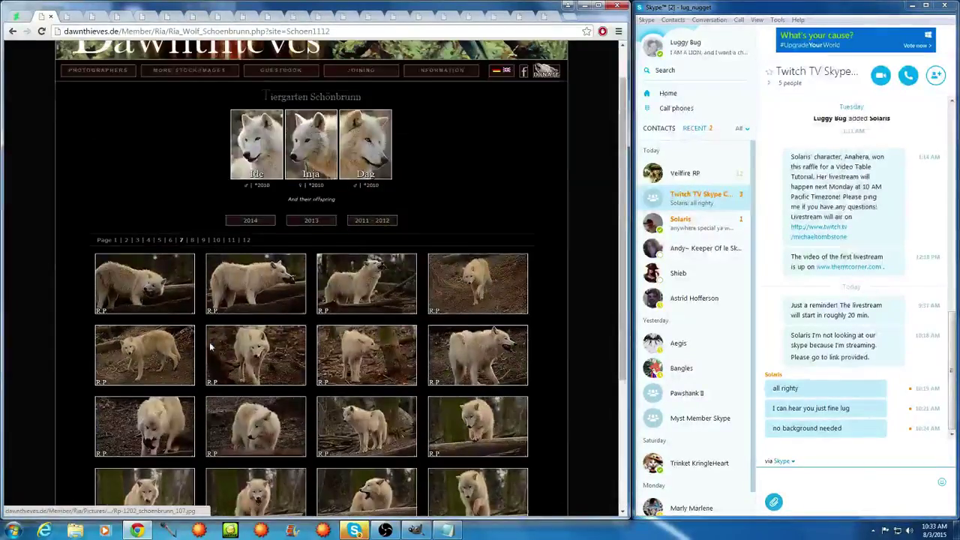
Check pages 8 and 9 of the 2011 - 2012 gallery for snarling wolf photos
left_click(192, 240)
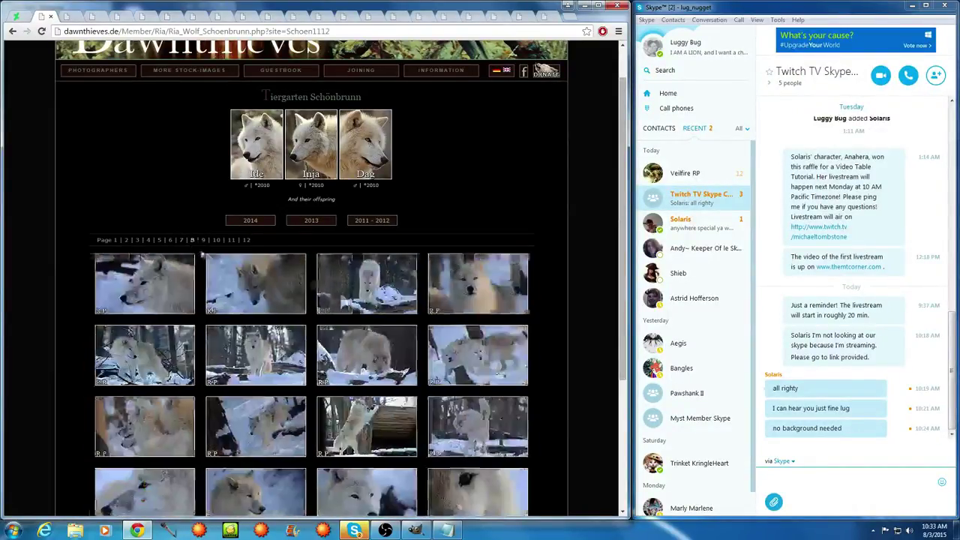
scroll(238, 328, "down", 3)
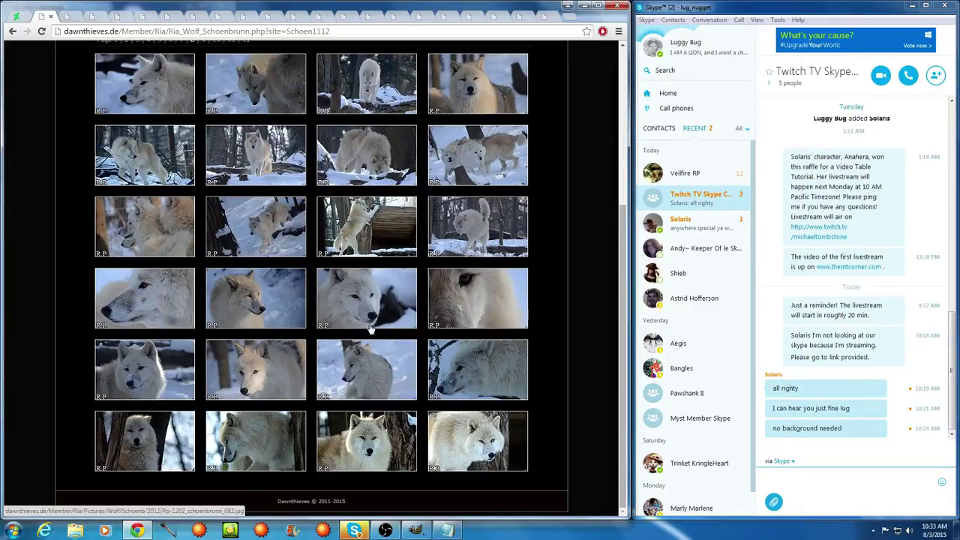
scroll(352, 340, "up", 3)
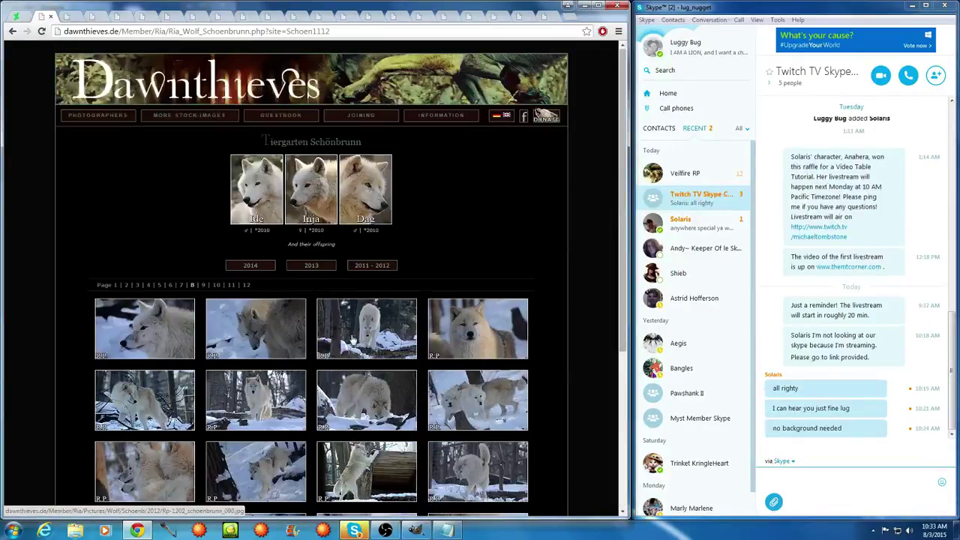
left_click(204, 285)
scroll(244, 408, "down", 3)
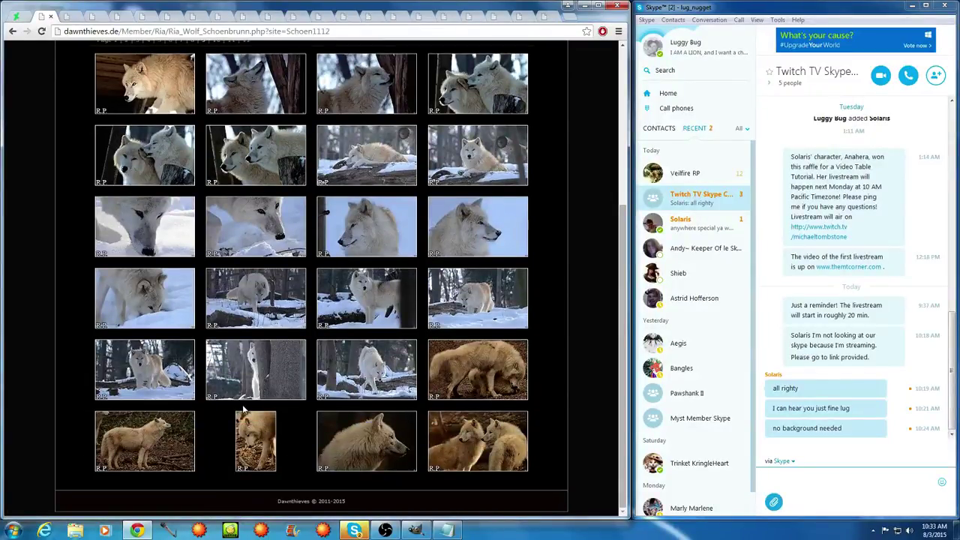
scroll(245, 408, "up", 3)
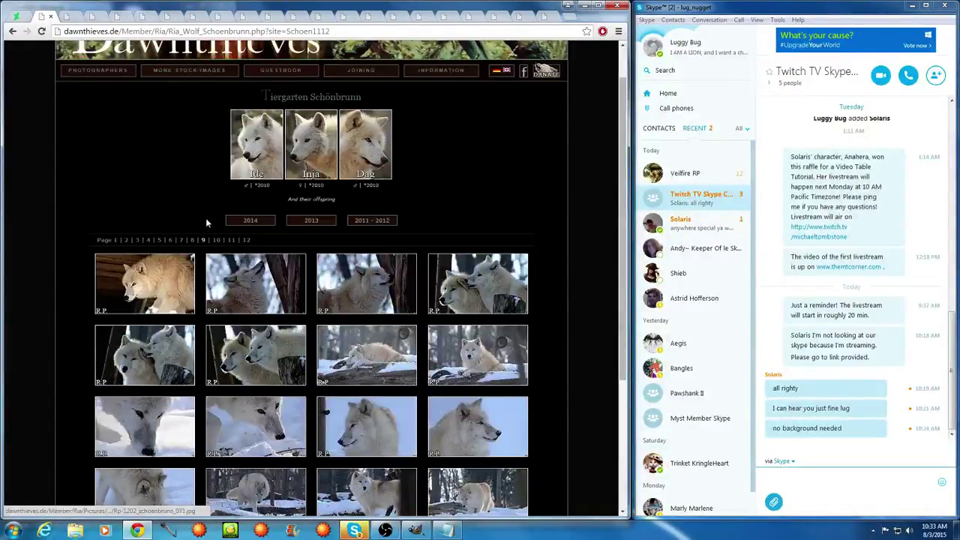
Look through the last three pages of the 2011 - 2012 gallery, 10, 11 and 12, for angry wolf photos
left_click(217, 240)
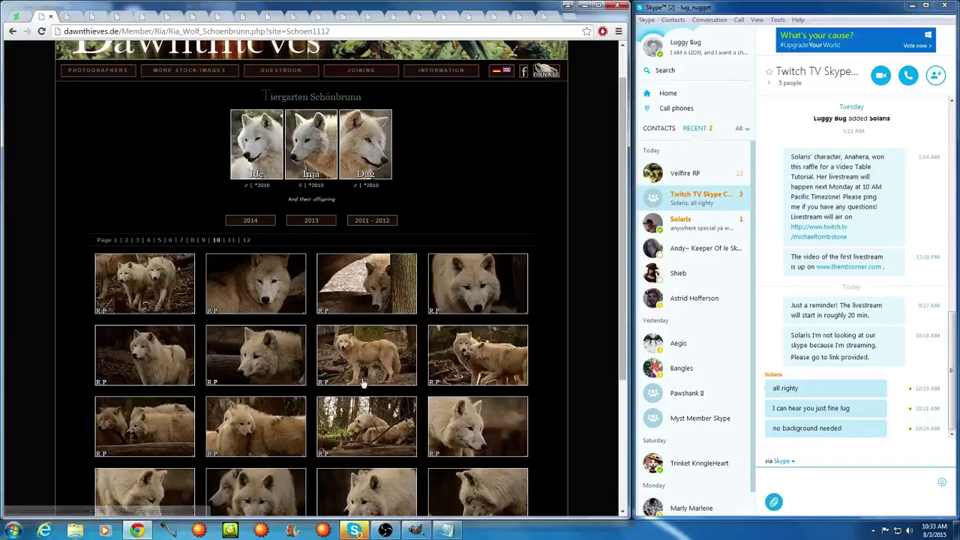
scroll(363, 384, "down", 3)
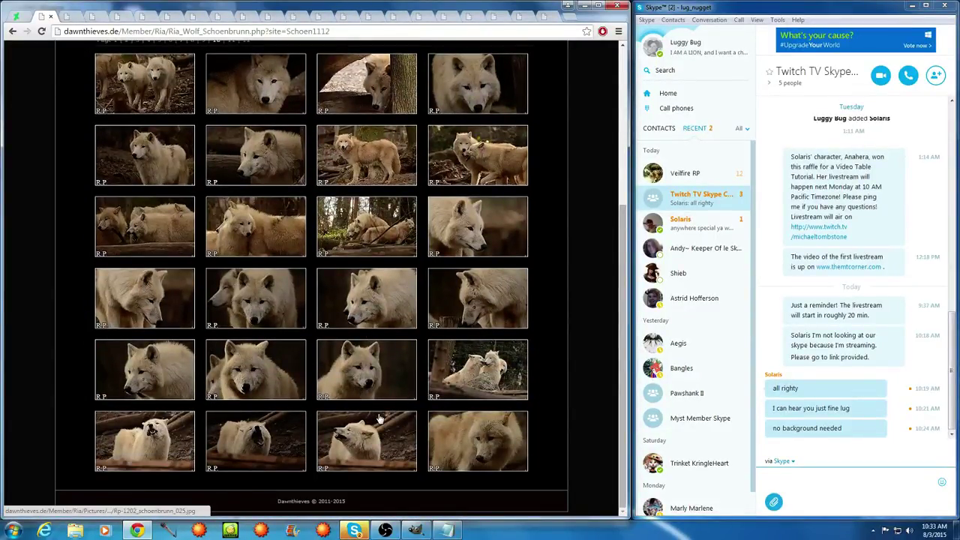
scroll(367, 390, "up", 3)
left_click(231, 285)
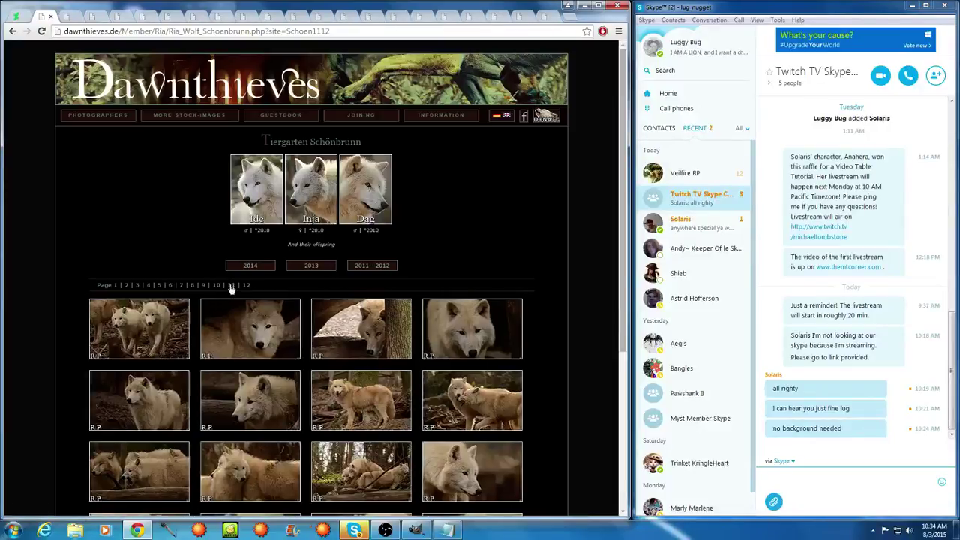
scroll(323, 400, "down", 5)
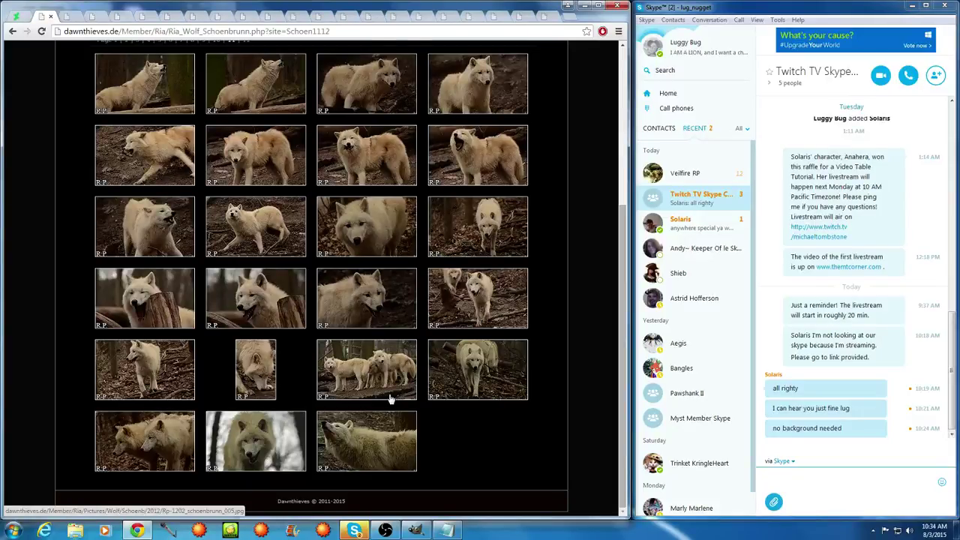
scroll(390, 400, "up", 2)
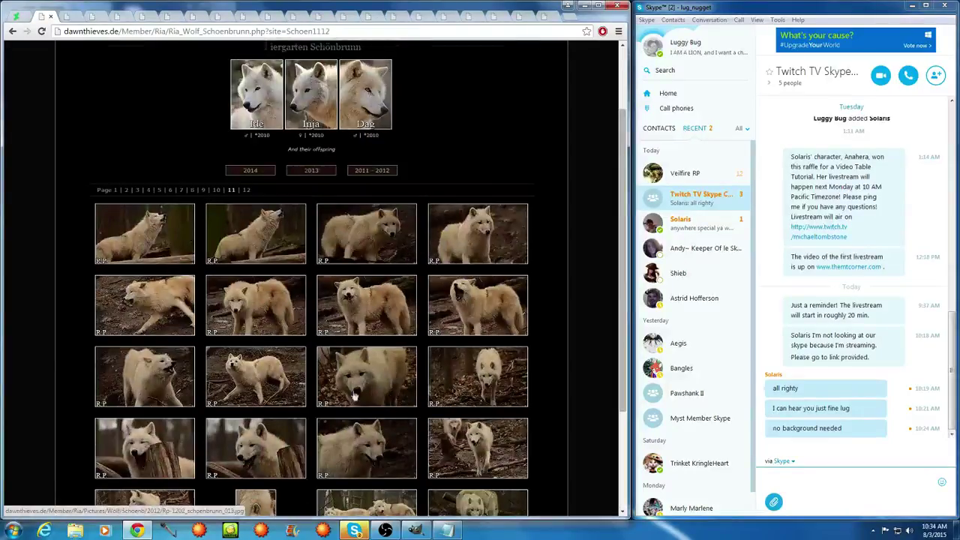
left_click(247, 191)
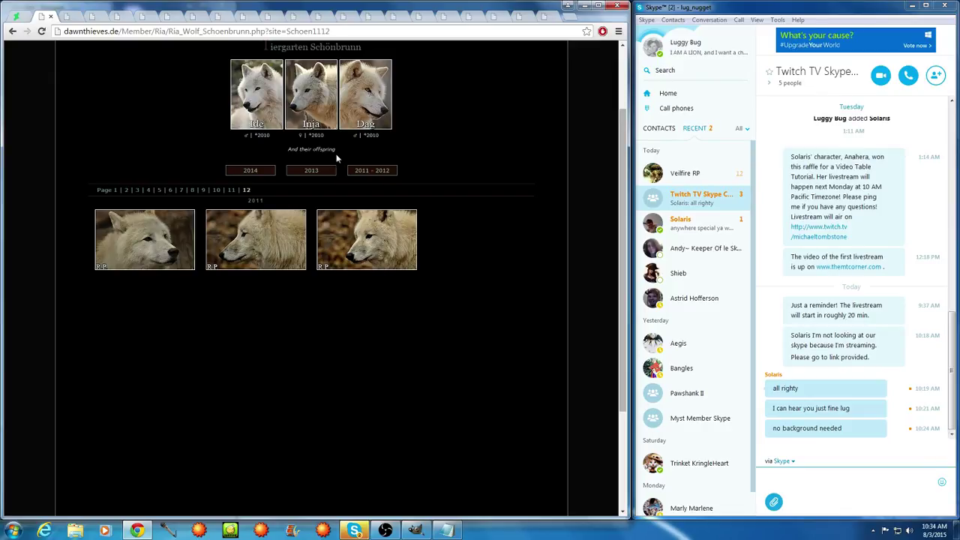
Review the opened wolf photos one by one, from RP-13F_Schoenbrunn_031 through 03-09-schoenbrunn-pup-63, to judge which suit the graphic
left_click(75, 17)
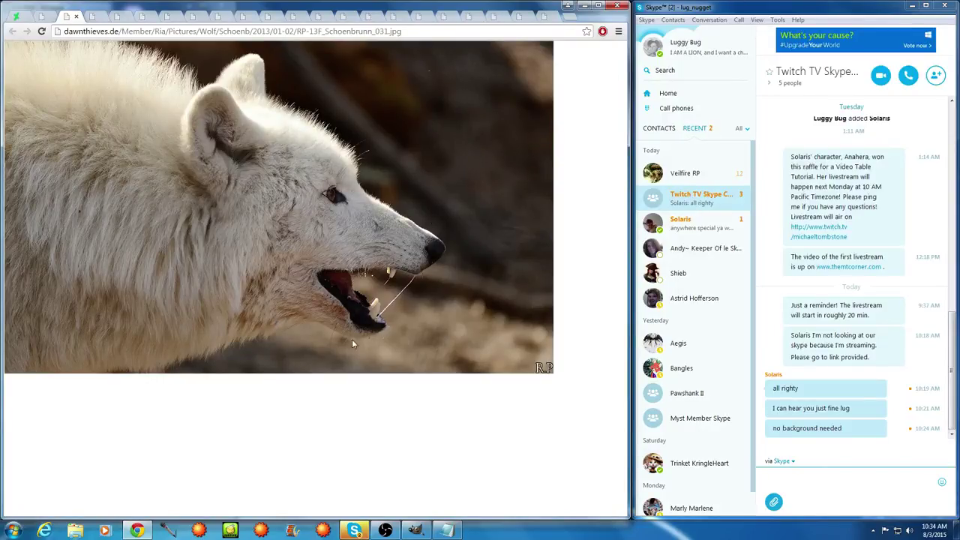
left_click(93, 15)
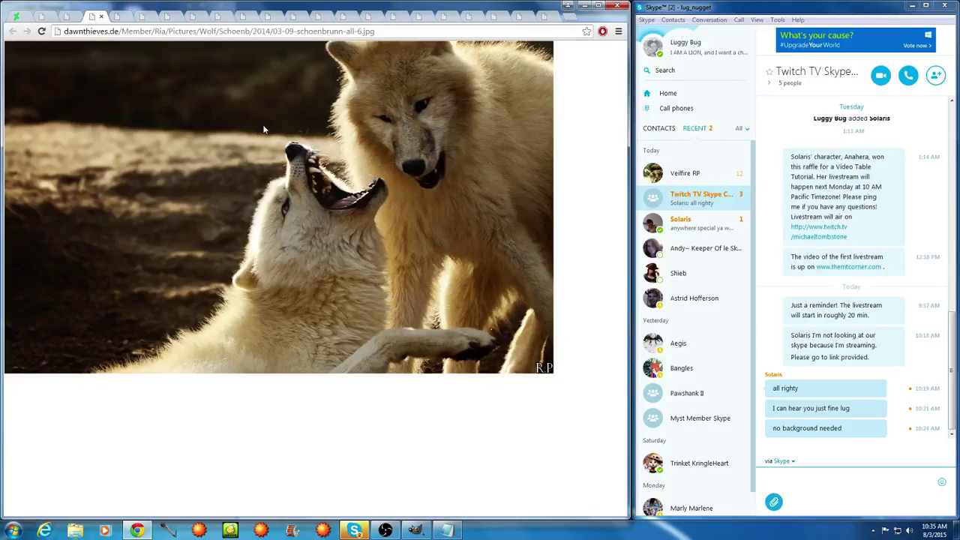
left_click(117, 17)
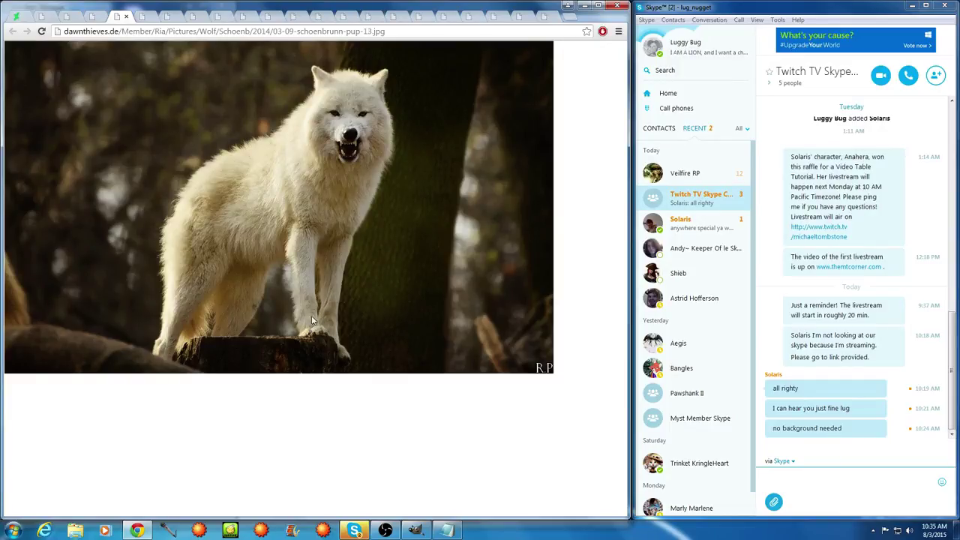
left_click(140, 16)
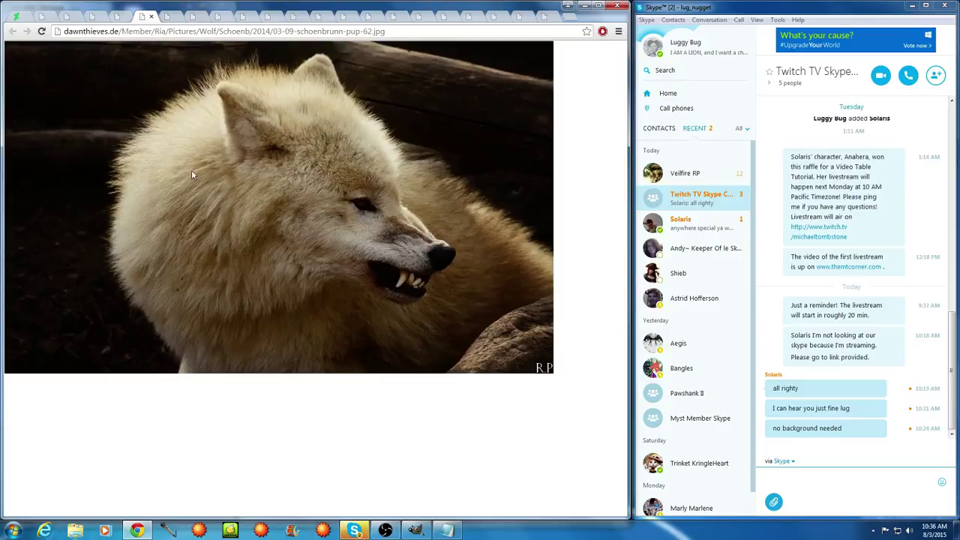
left_click(172, 17)
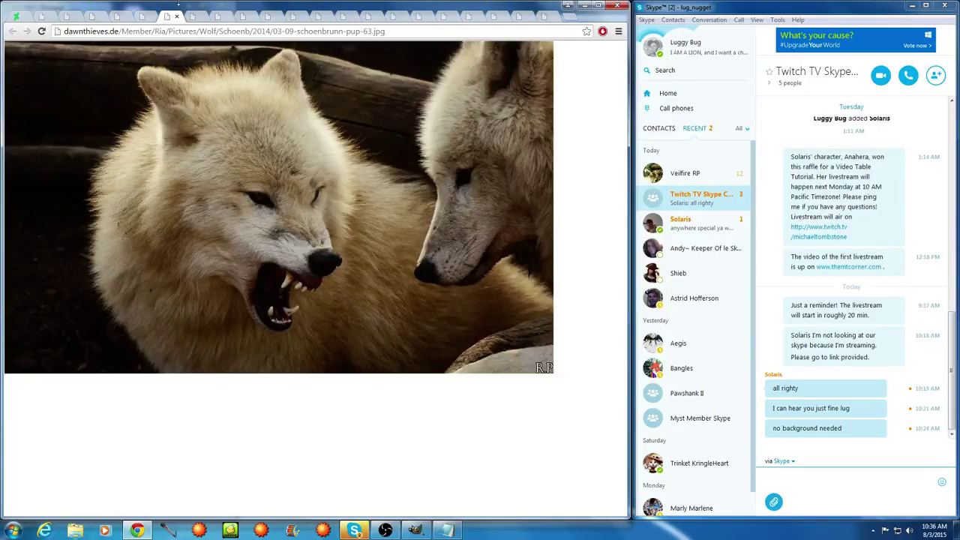
View the 03-09-schoenbrunn-pup-65 and pup-66 photos and discard both by closing their browser tabs
left_click(193, 17)
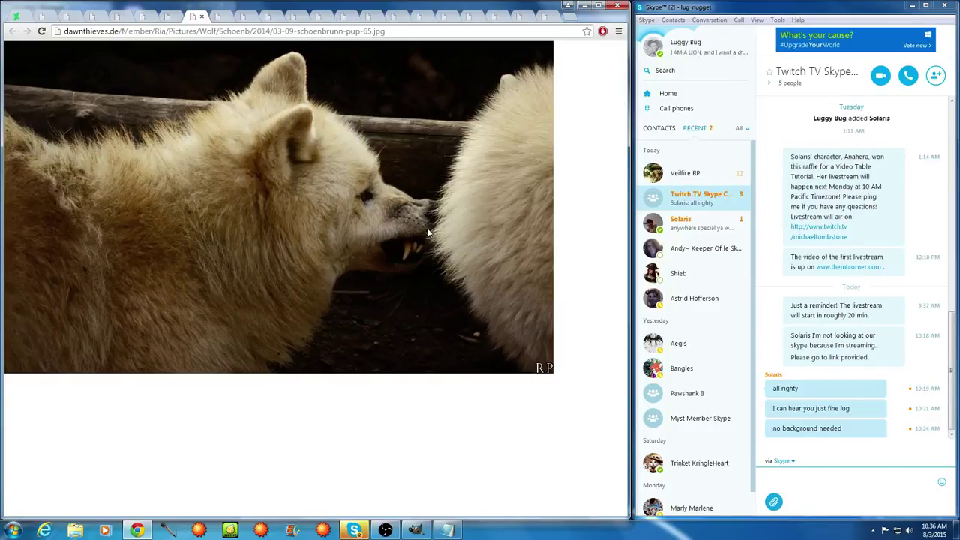
left_click(201, 17)
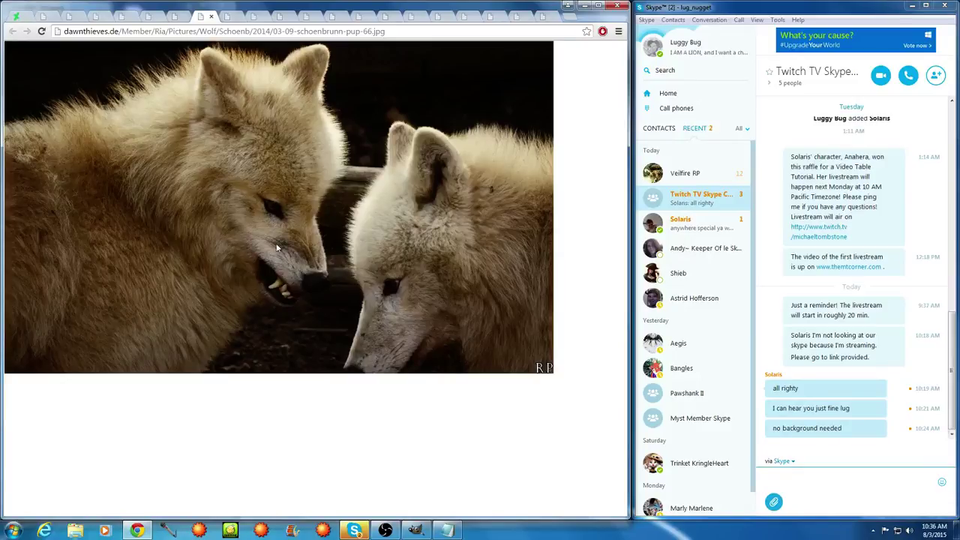
left_click(212, 16)
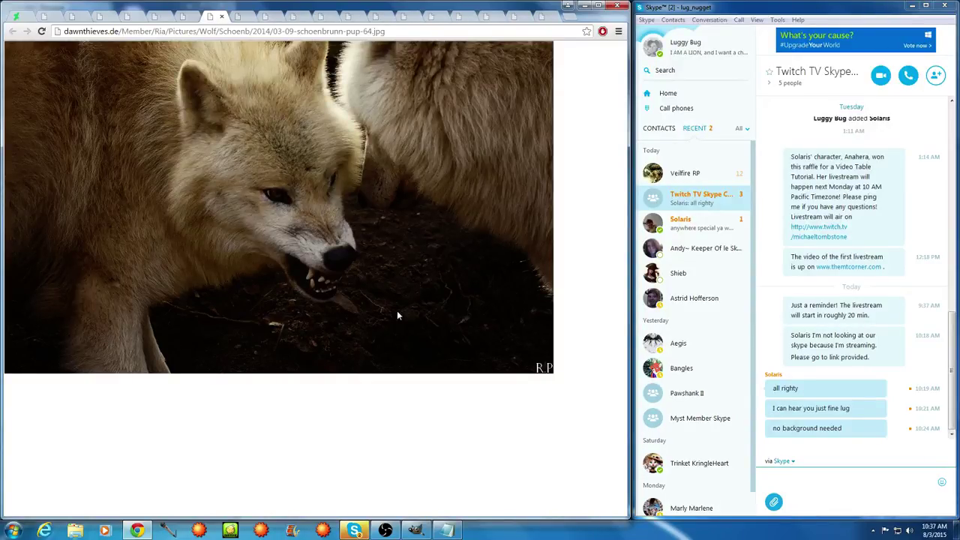
Review the next two opened wolf photos, close 17-04-schoenbrunn-pup-18, and return to the first photo, RP-13F_Schoenbrunn_031
left_click(238, 18)
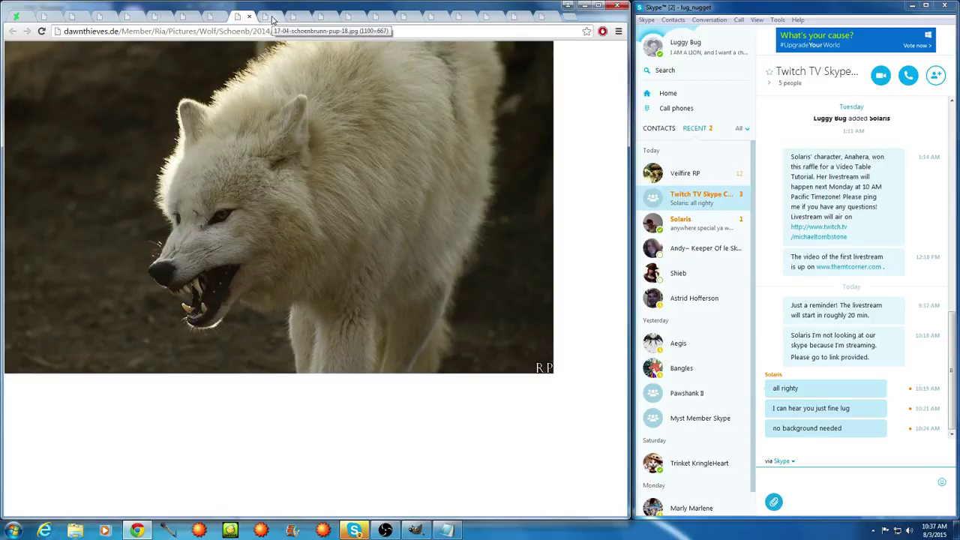
left_click(272, 18)
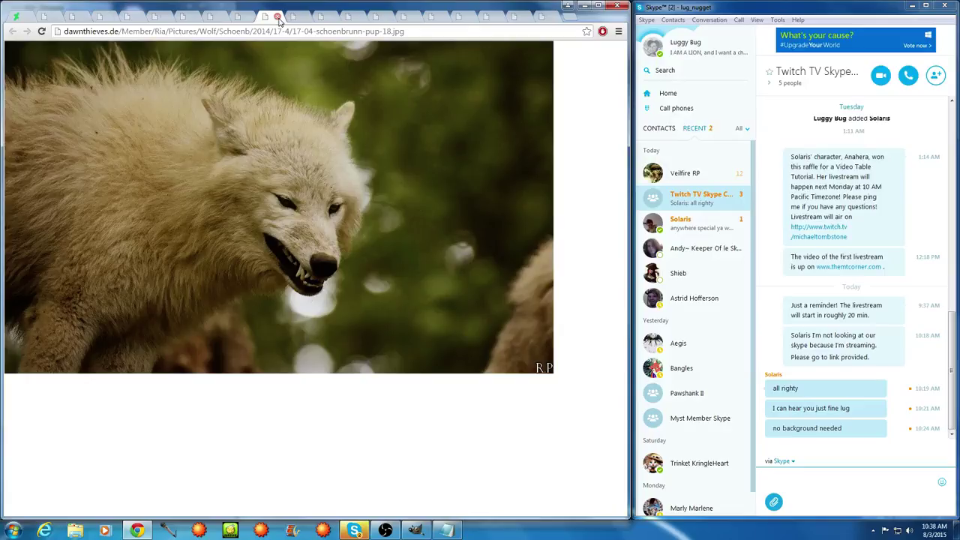
left_click(278, 17)
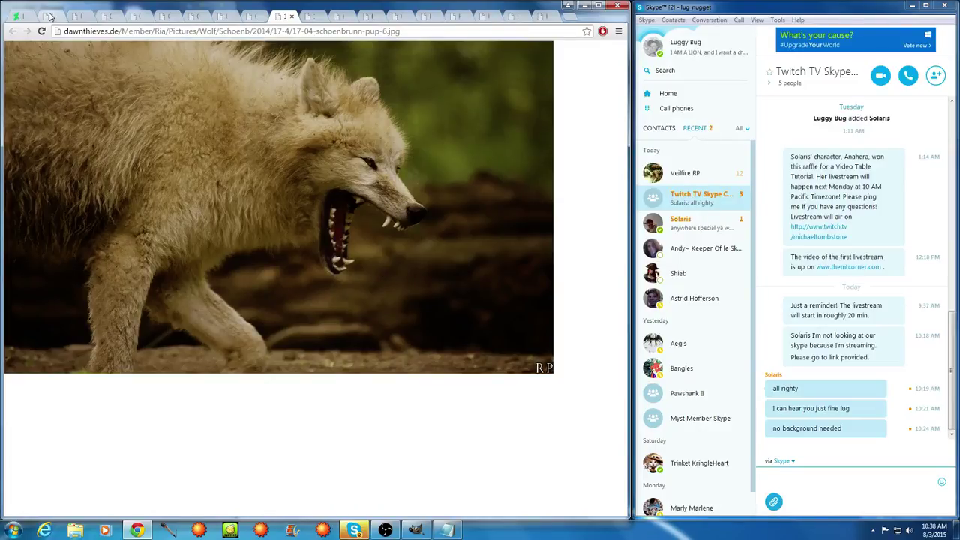
left_click(79, 17)
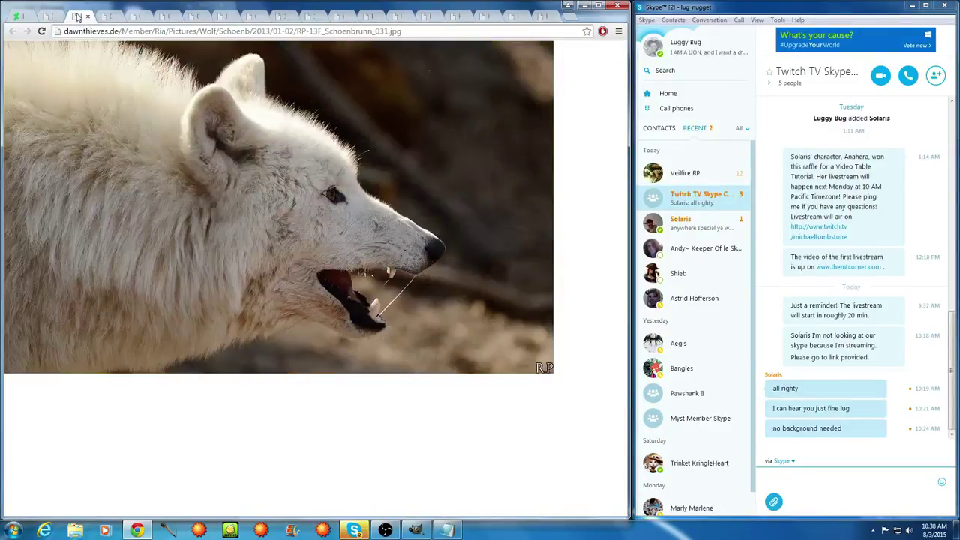
Compare the 17-04-schoenbrunn-pup-6 and pup-17 wolf photos and discard pup-17 by closing its browser tab
left_click(309, 17)
left_click(277, 18)
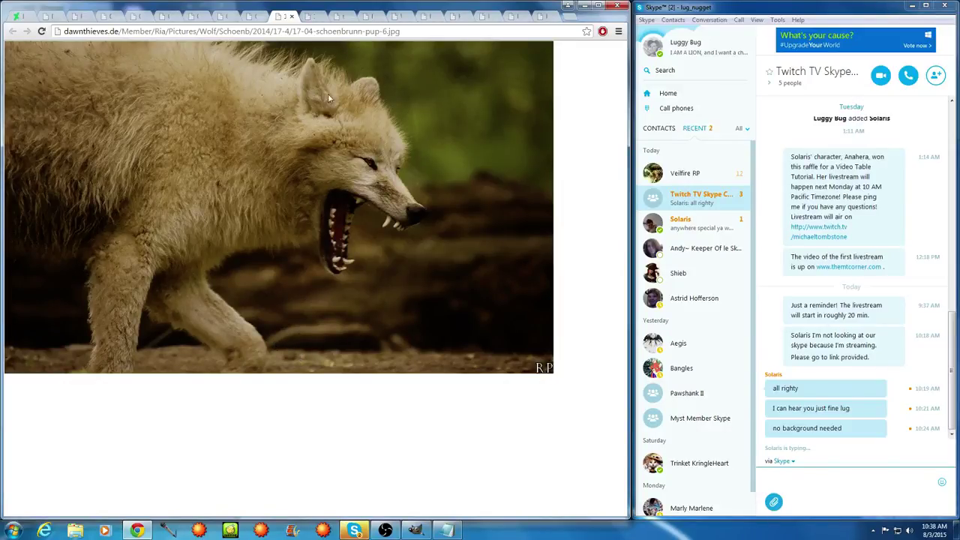
left_click(316, 18)
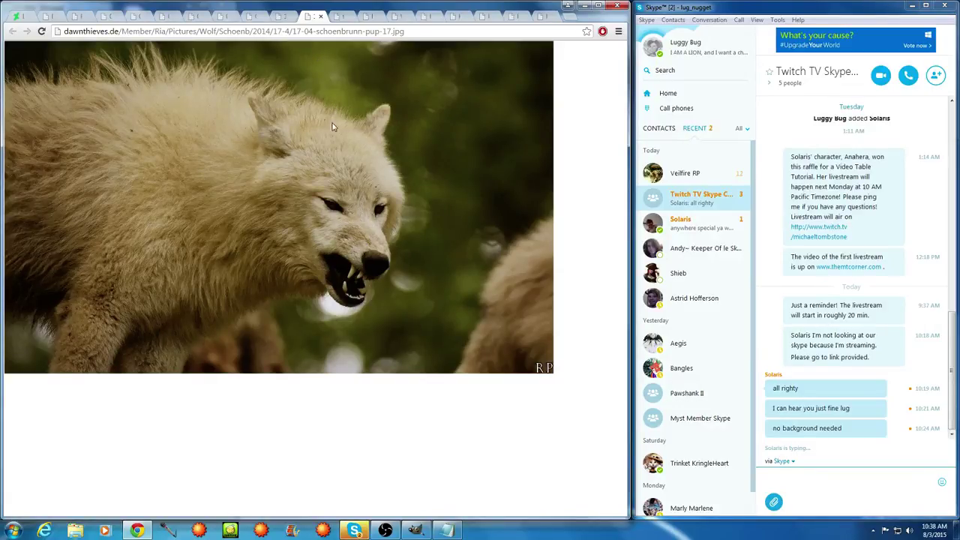
left_click(322, 17)
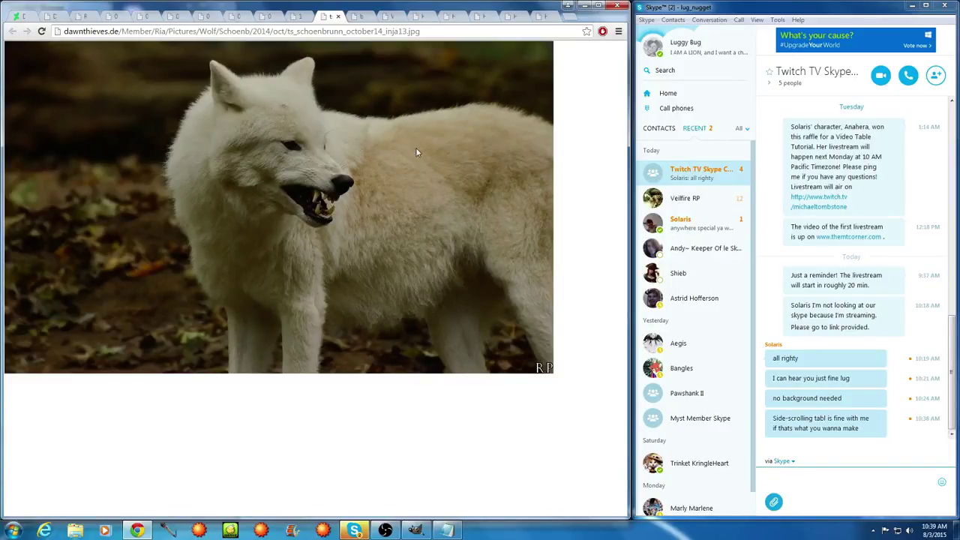
Review the wolf photos from berlinzoo-033 through Hanau12Snarl one by one and discard each by closing its browser tab
left_click(359, 16)
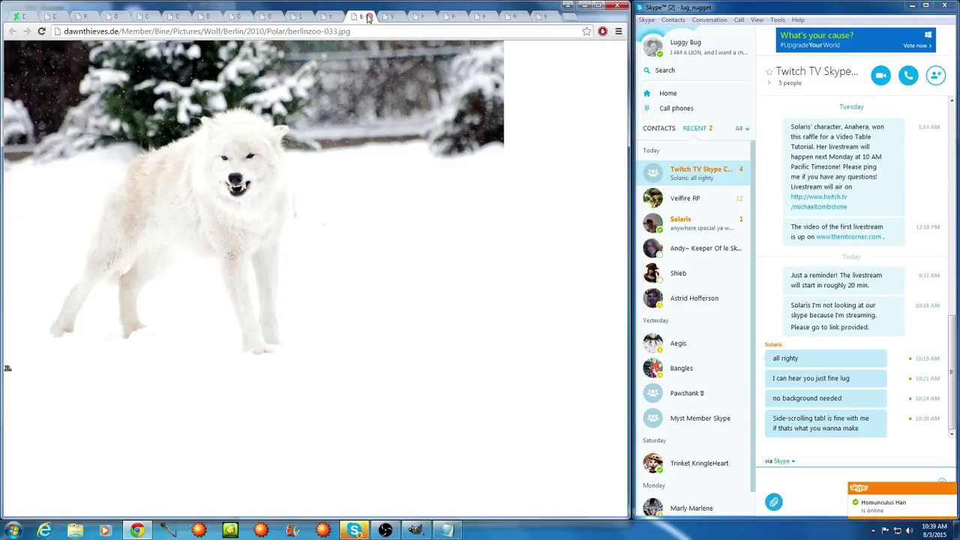
left_click(368, 17)
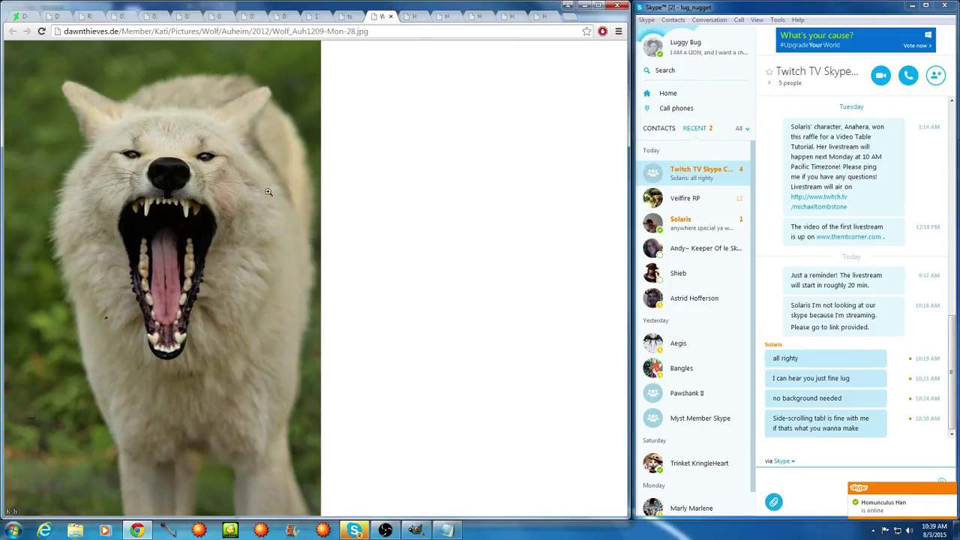
left_click(390, 16)
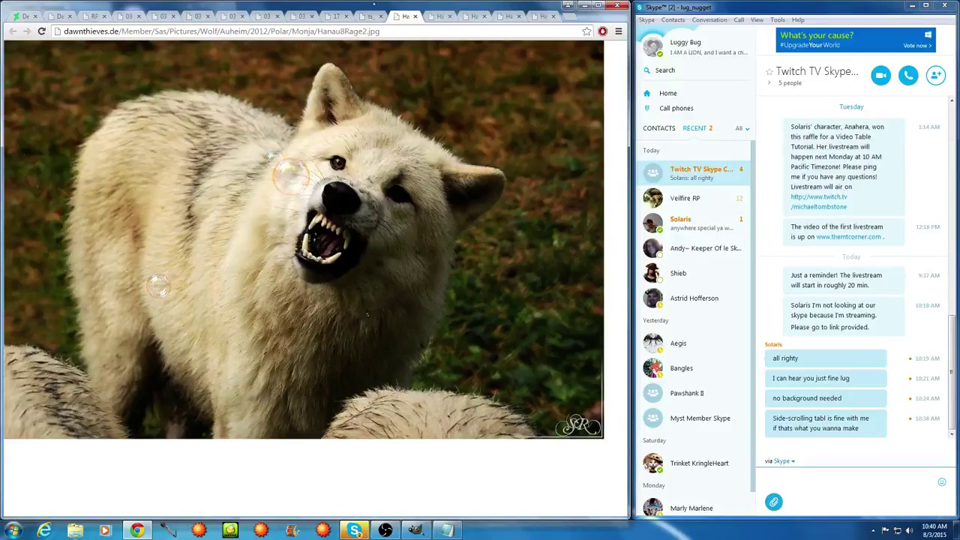
left_click(415, 16)
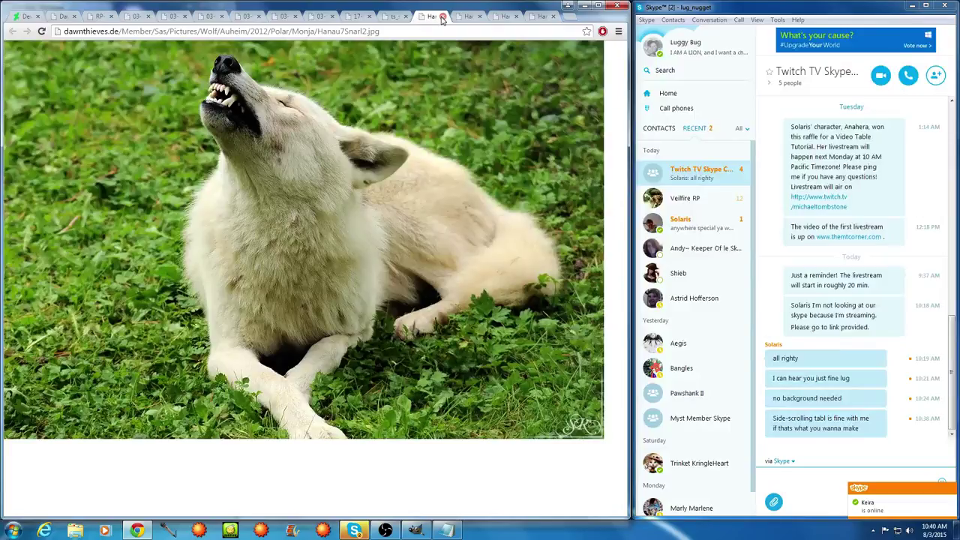
left_click(442, 17)
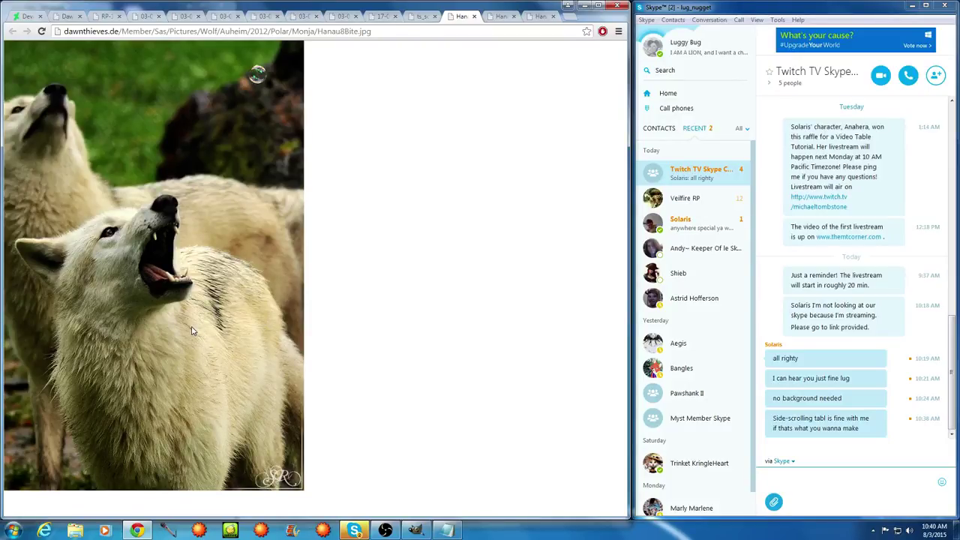
left_click(474, 16)
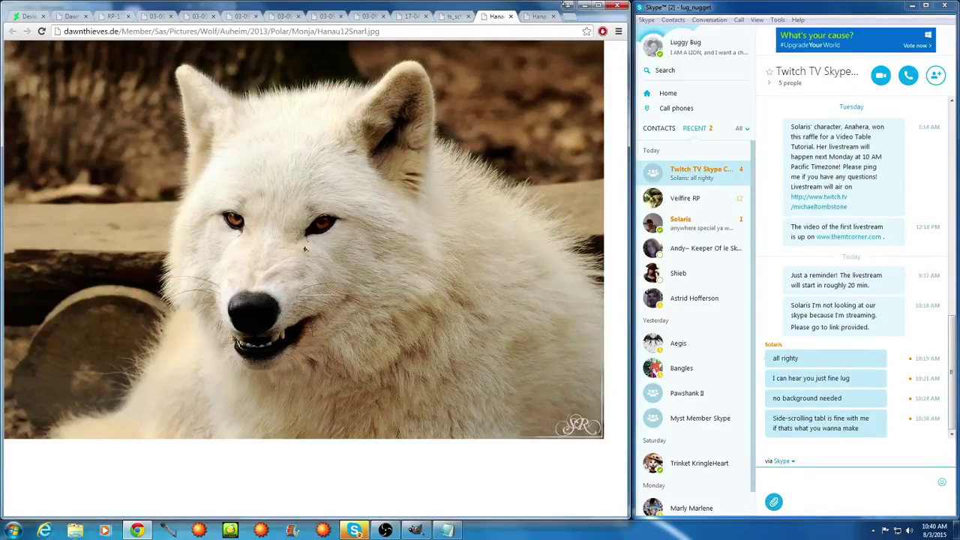
left_click(511, 17)
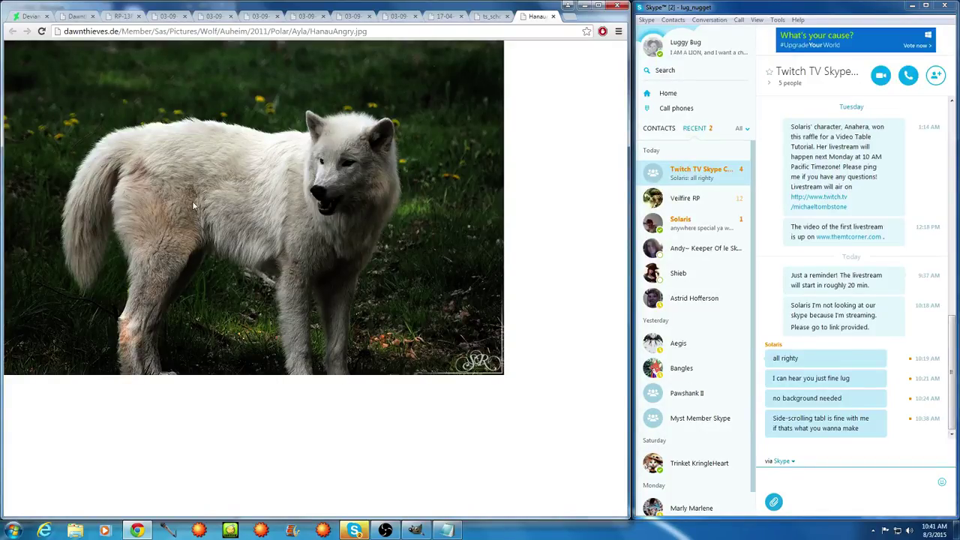
Recheck the photos from RP-13F_Schoenbrunn_031 through 03-09-schoenbrunn-pup-64 and discard RP-13F_Schoenbrunn_031, pup-13 and pup-64
left_click(118, 18)
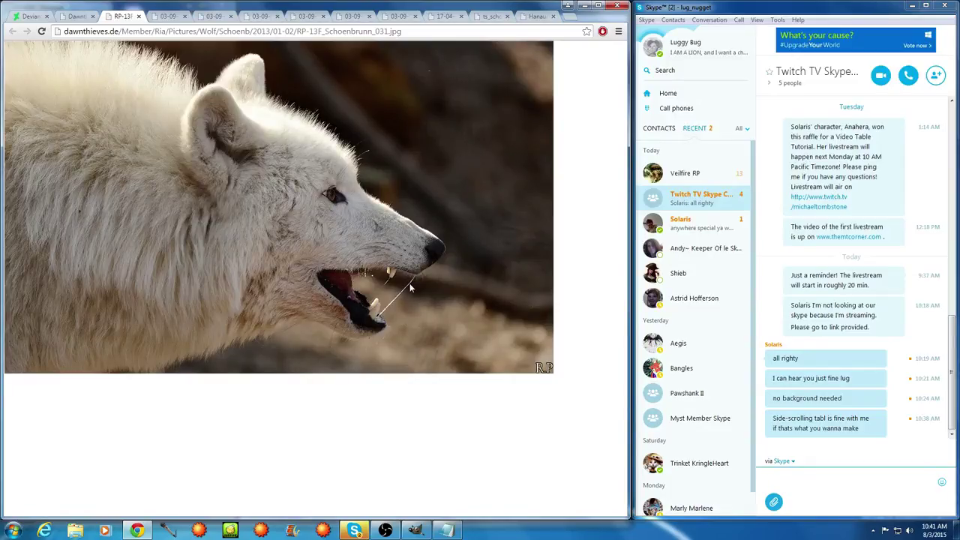
left_click(140, 17)
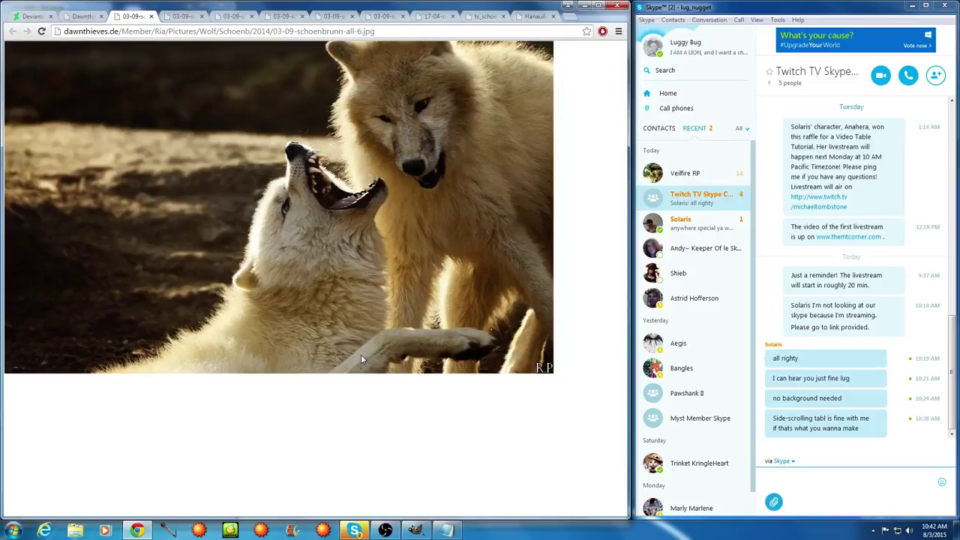
left_click(174, 16)
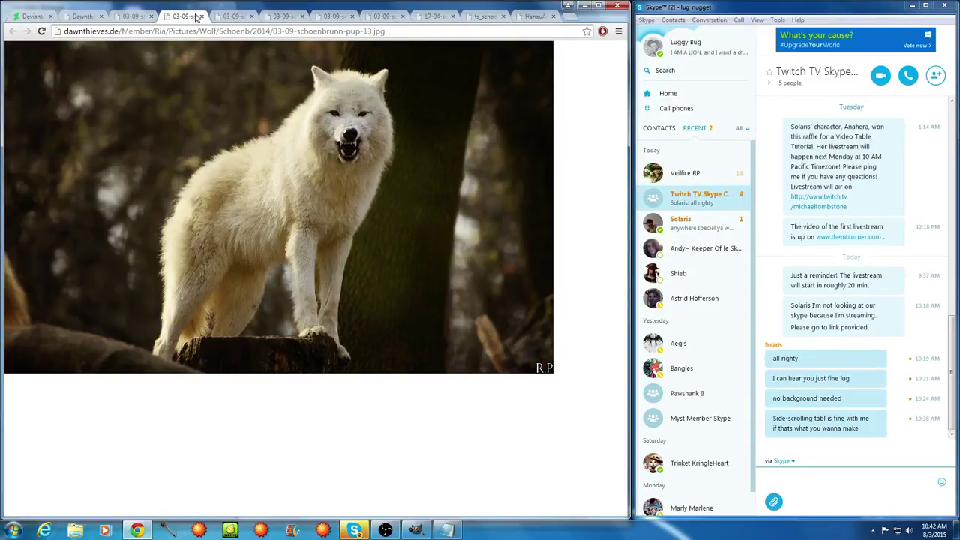
left_click(201, 16)
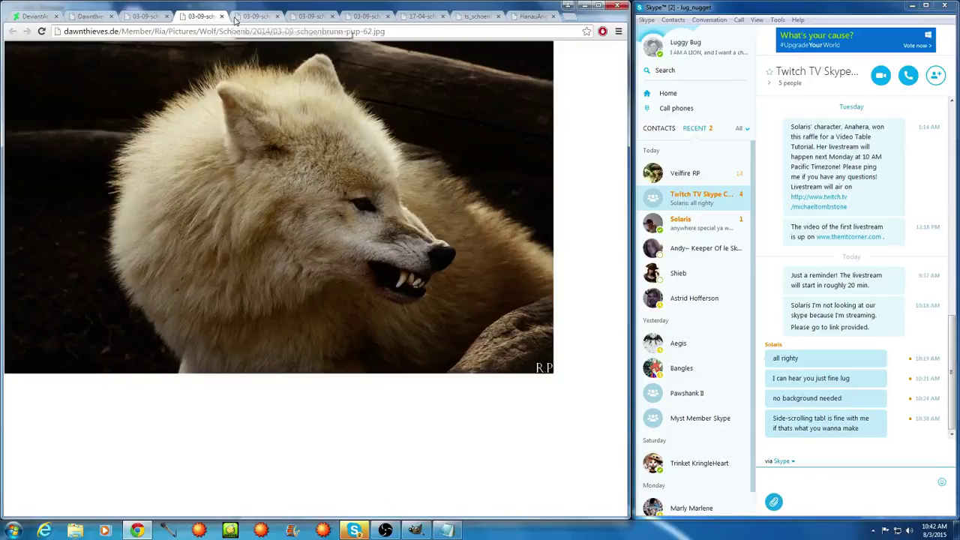
left_click(236, 18)
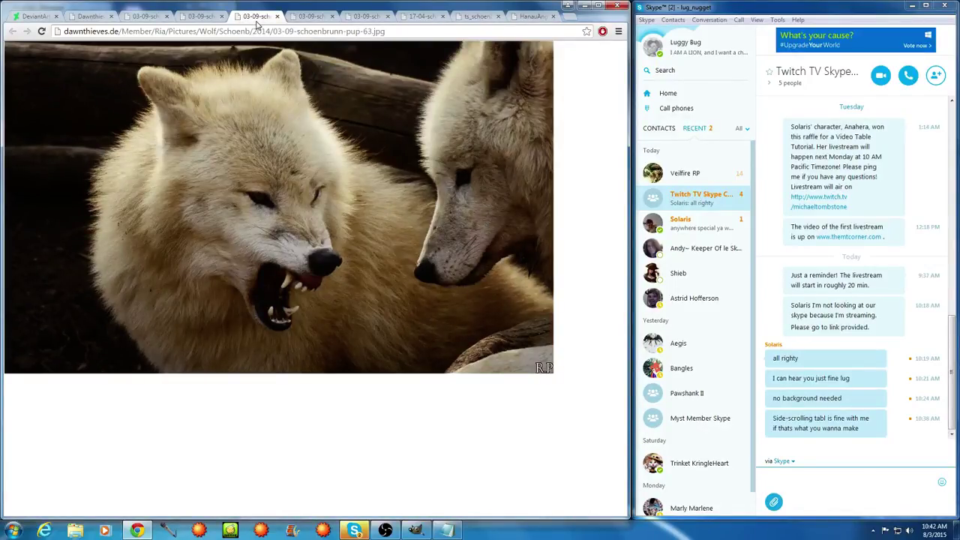
left_click(294, 20)
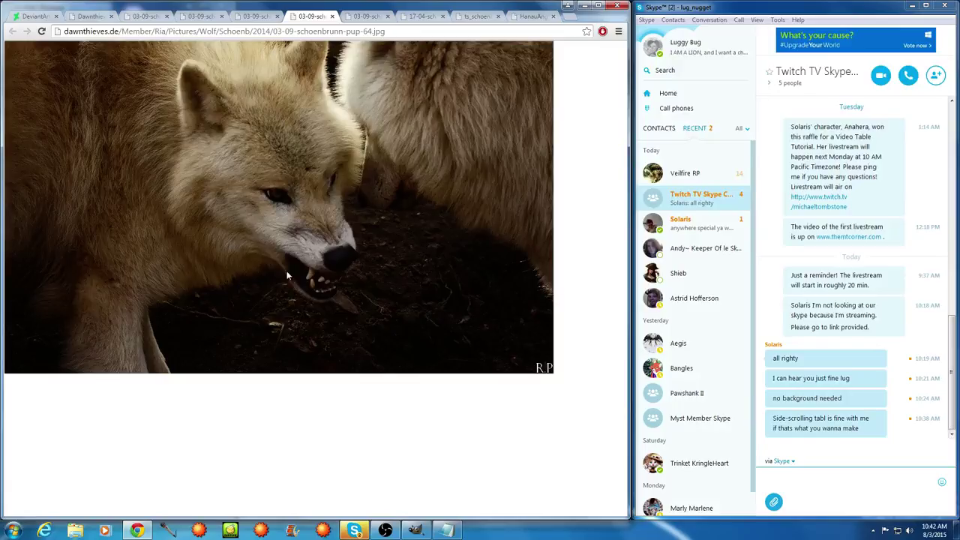
left_click(333, 17)
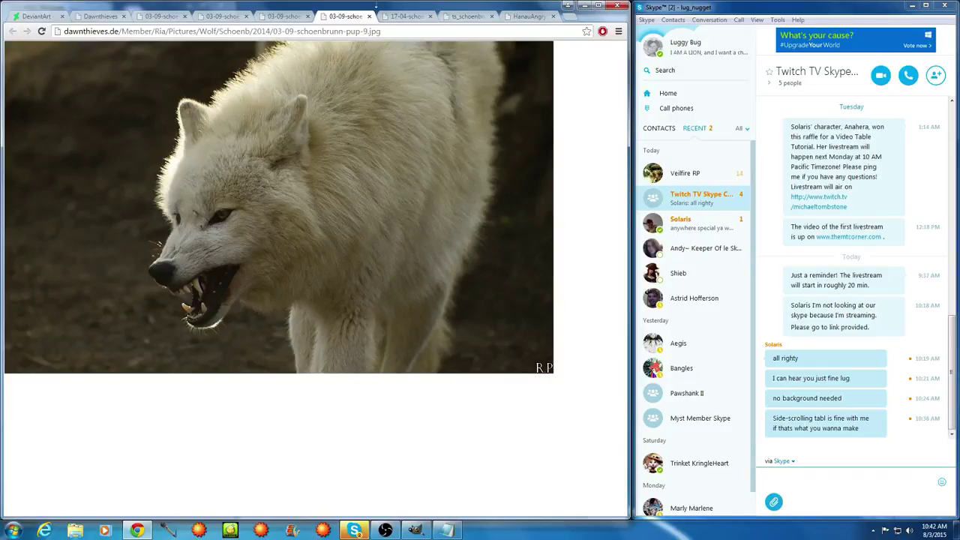
Compare 17-04-schoenbrunn-pup-6 with the other candidates and discard ts_schoenbrunn_october14_inja13 and HanauAngry
left_click(404, 16)
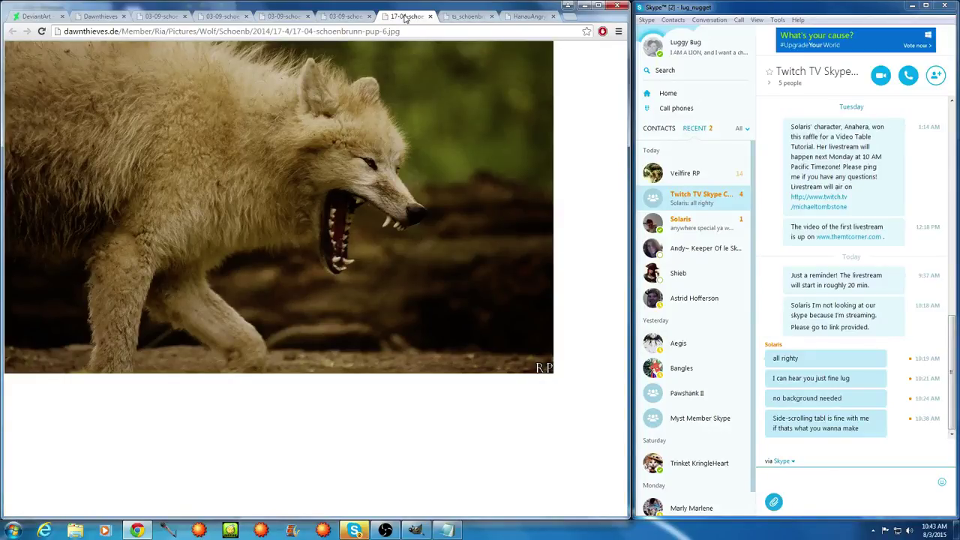
left_click(159, 17)
left_click(225, 16)
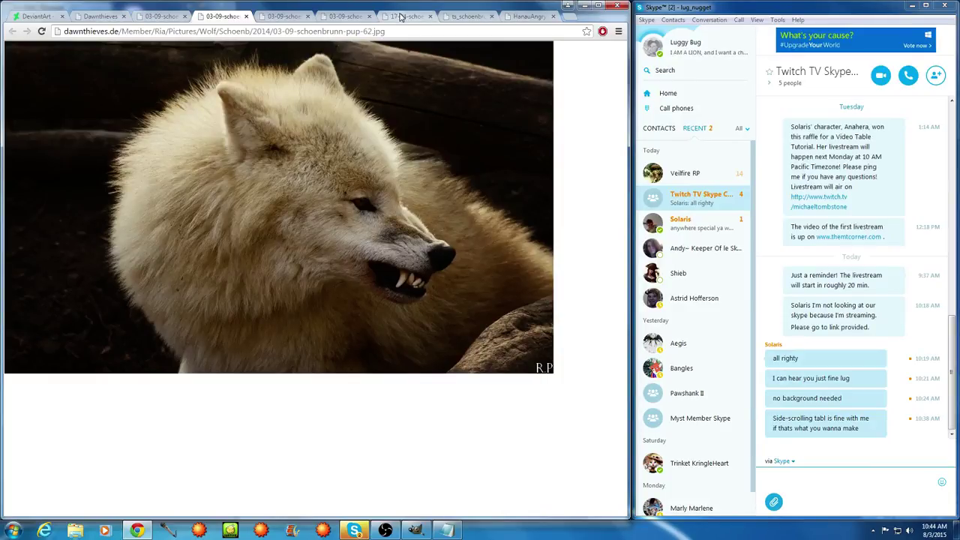
left_click(402, 15)
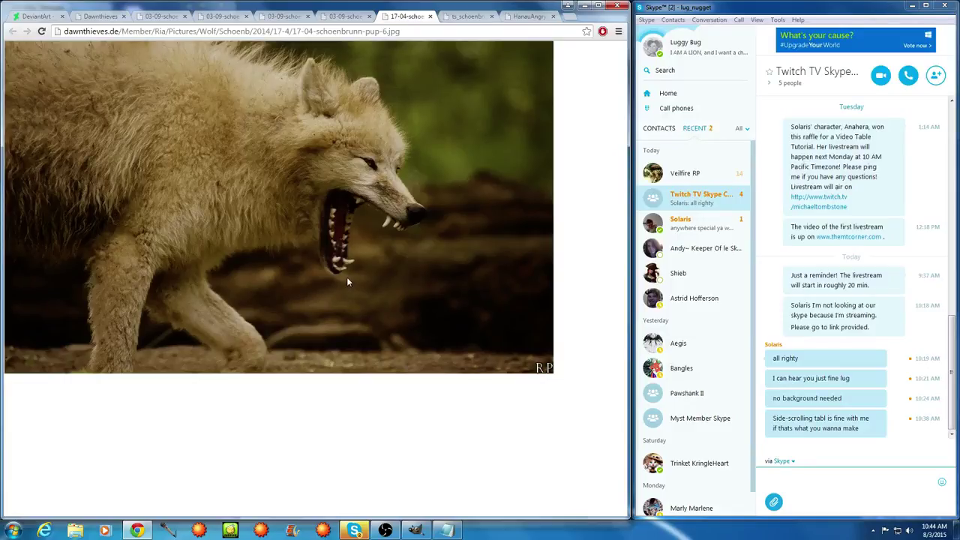
left_click(461, 16)
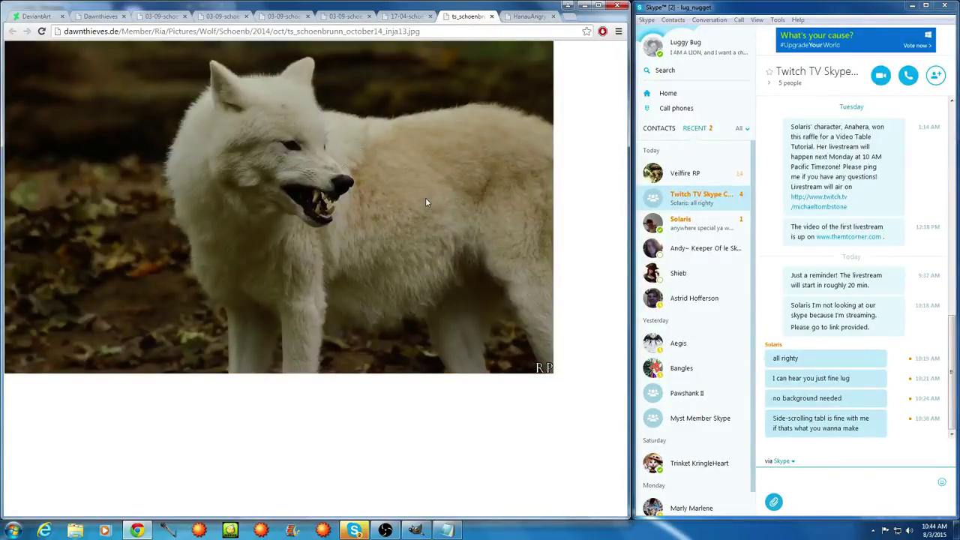
left_click(491, 16)
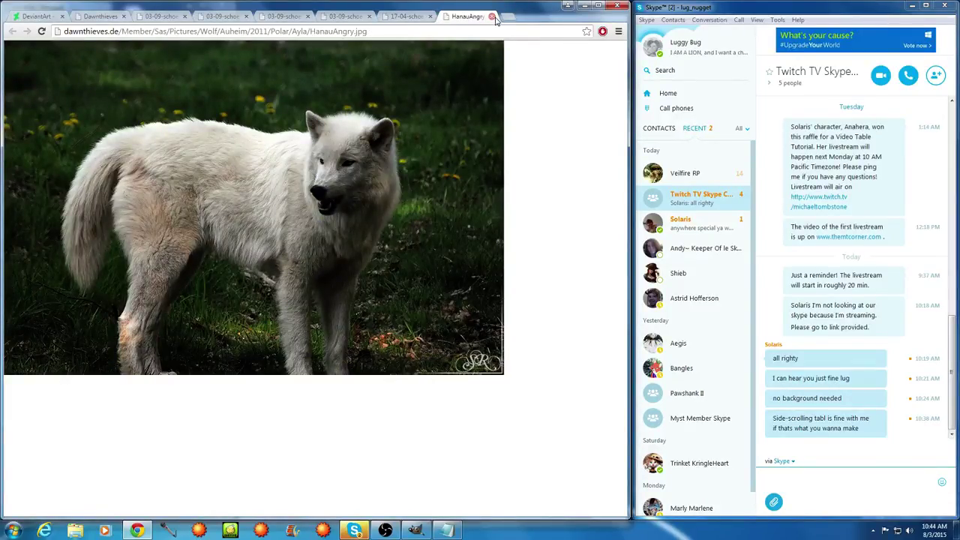
left_click(491, 16)
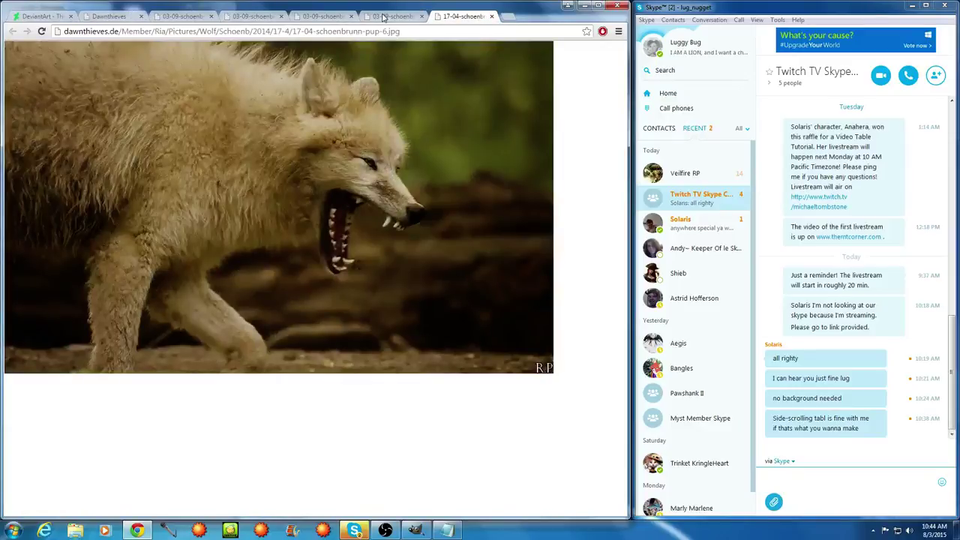
Compare the five remaining photos, 03-09-schoenbrunn-all-6, pup-62, pup-63, pup-9 and 17-04-schoenbrunn-pup-6, to choose the angriest-looking wolf for the graphic
left_click(237, 17)
left_click(194, 17)
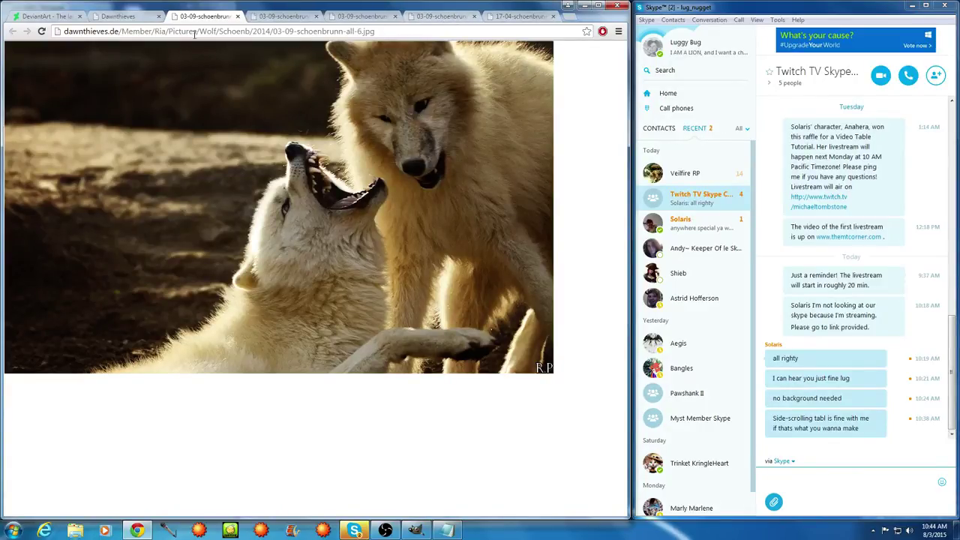
left_click(150, 16)
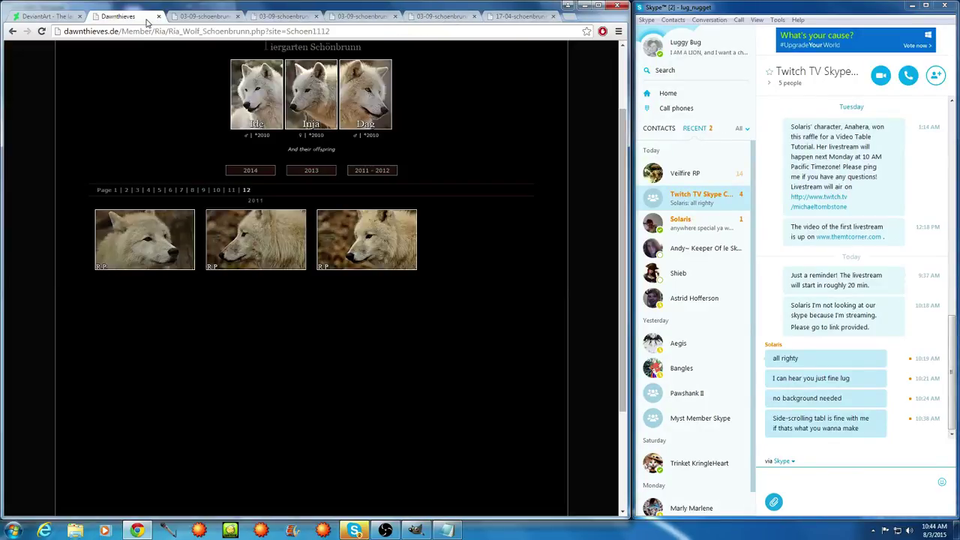
left_click(287, 15)
left_click(357, 20)
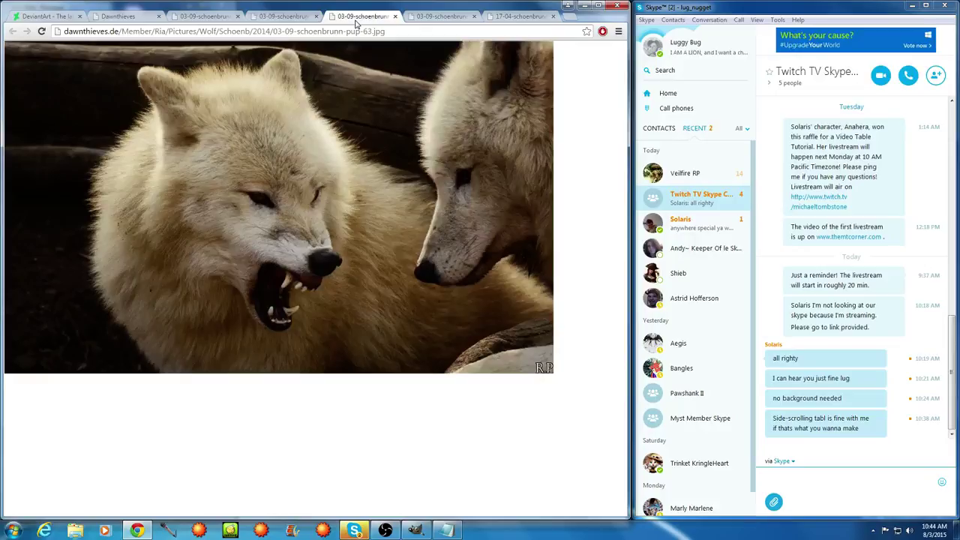
left_click(437, 19)
left_click(518, 15)
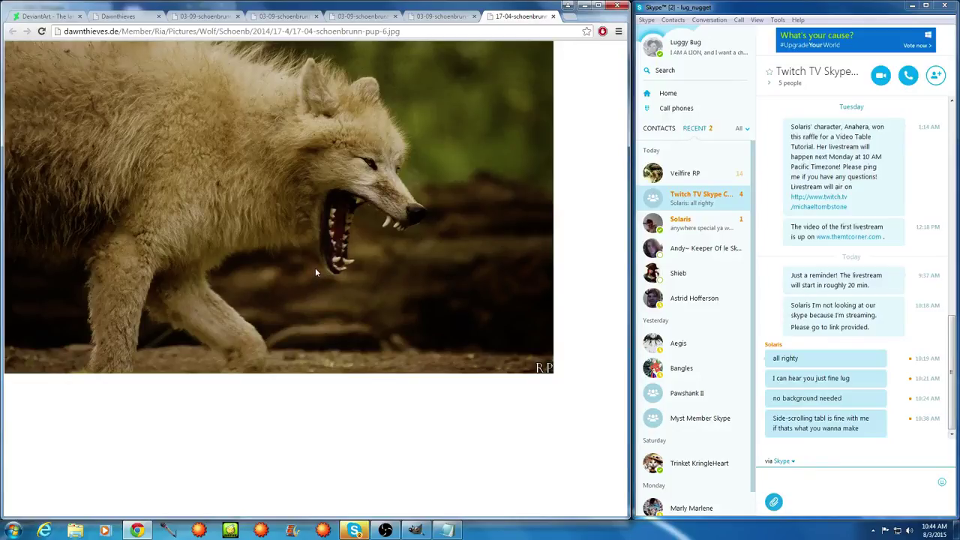
left_click(134, 18)
left_click(187, 20)
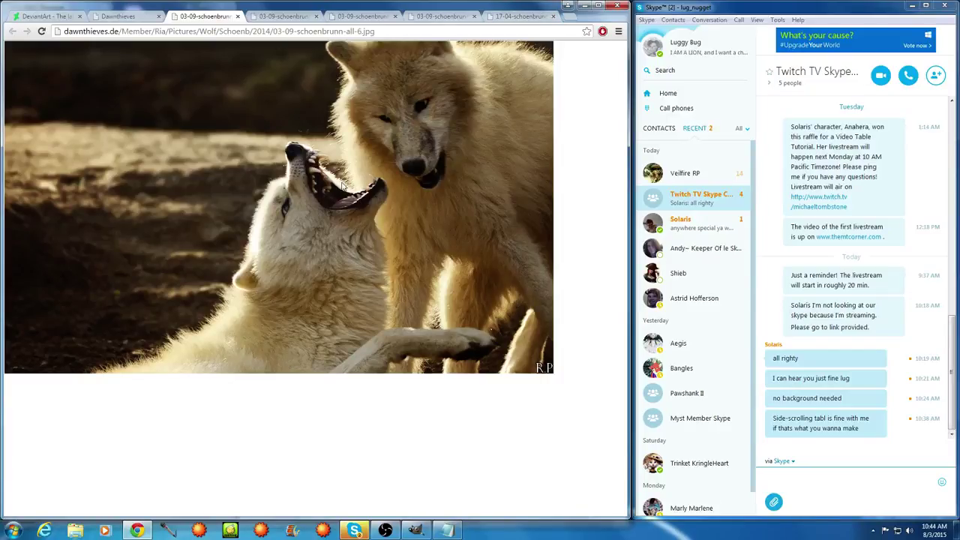
left_click(432, 16)
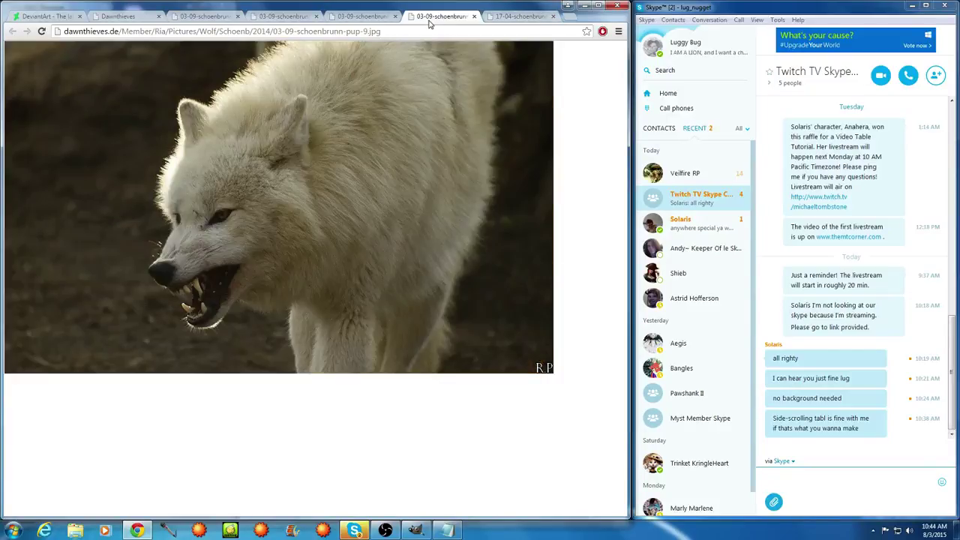
left_click(546, 17)
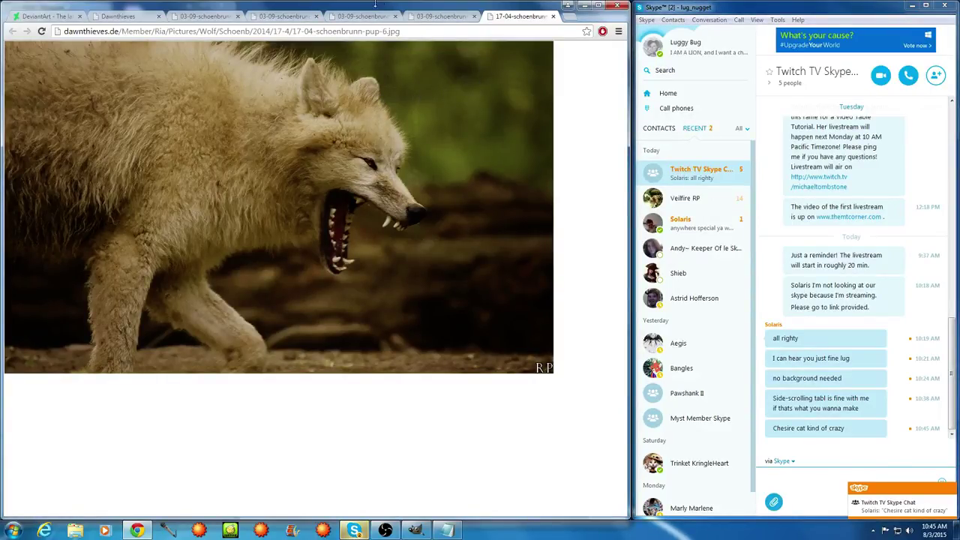
left_click(349, 15)
left_click(296, 16)
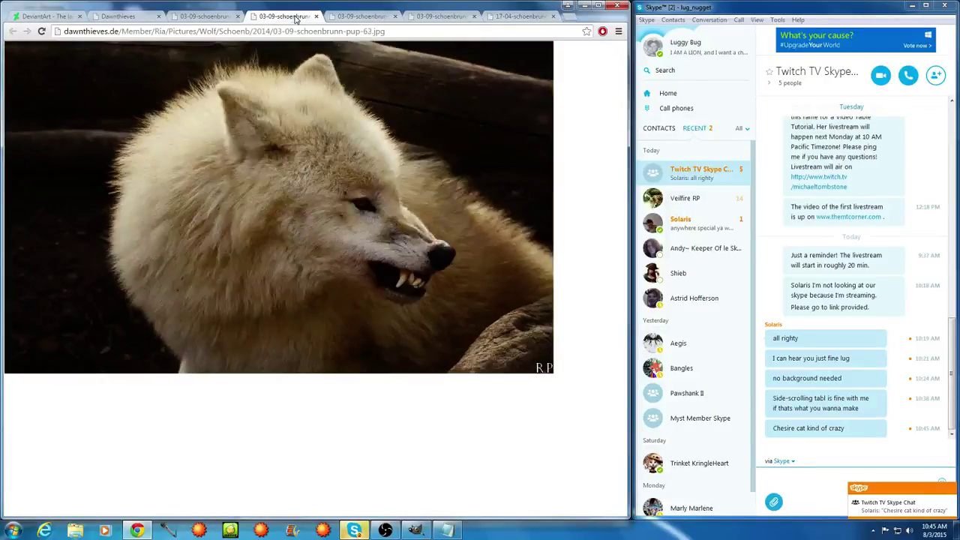
left_click(517, 16)
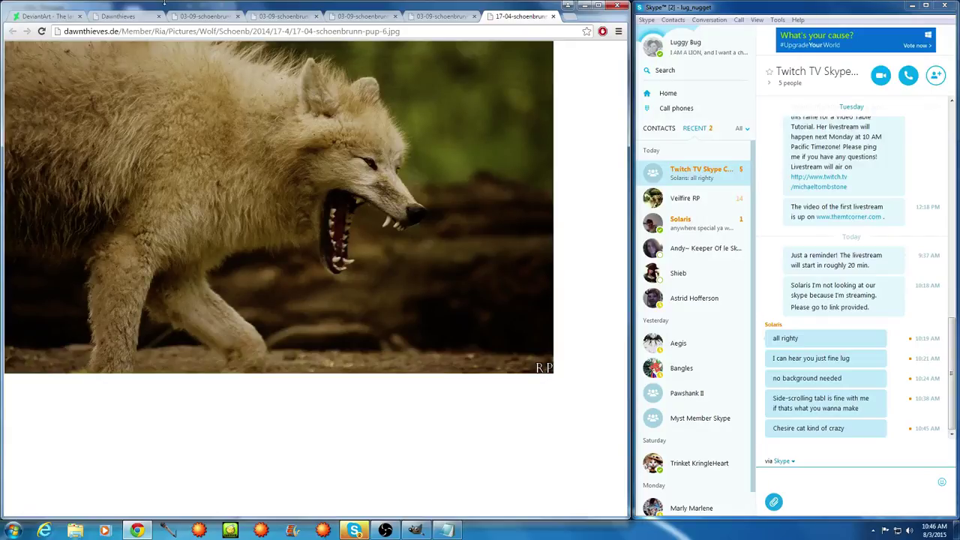
Discard 03-09-schoenbrunn-all-6, pup-62, pup-63 and pup-9, keeping only the 17-04-schoenbrunn-pup-6 photo open
left_click(211, 17)
left_click(238, 16)
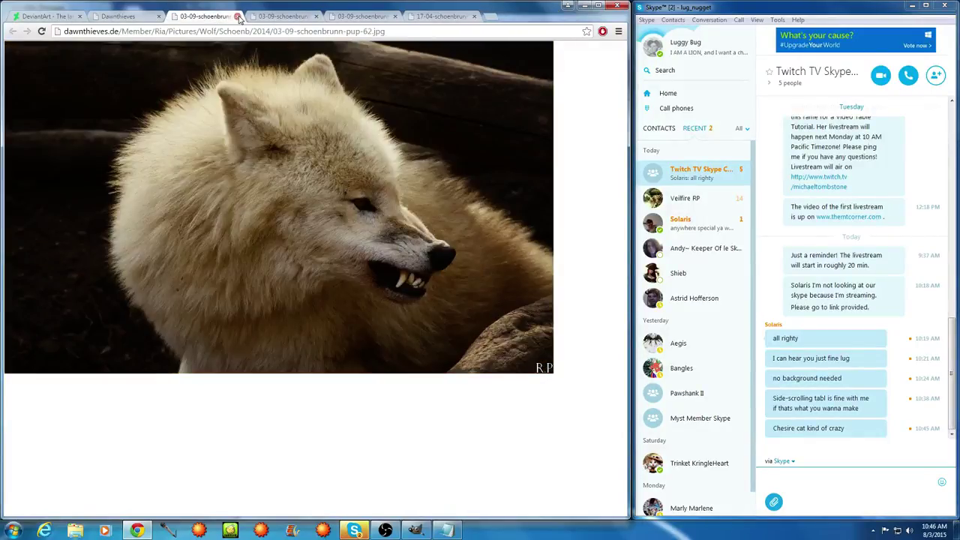
left_click(238, 16)
left_click(239, 17)
left_click(238, 17)
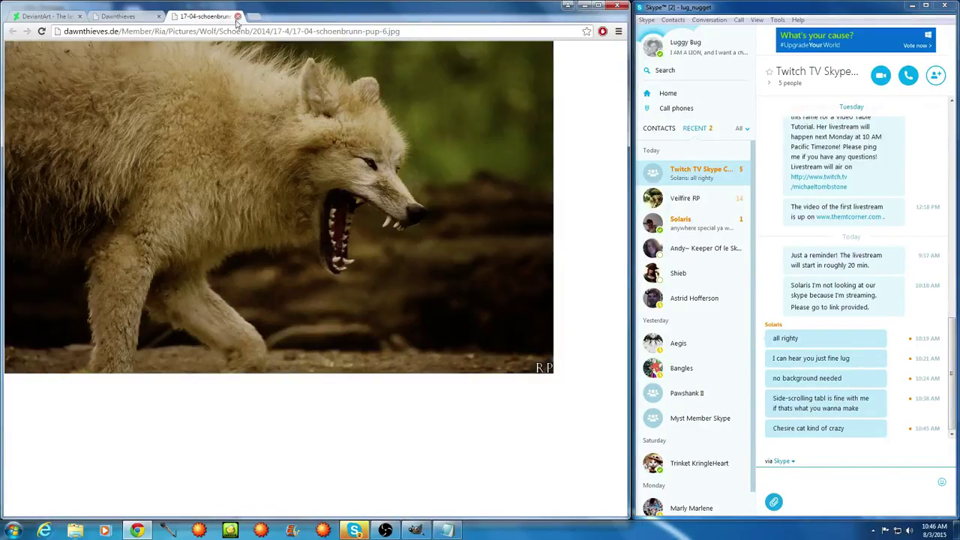
Save the growling wolf photo as "anahera by ria" in the Stock photos folder
right_click(289, 285)
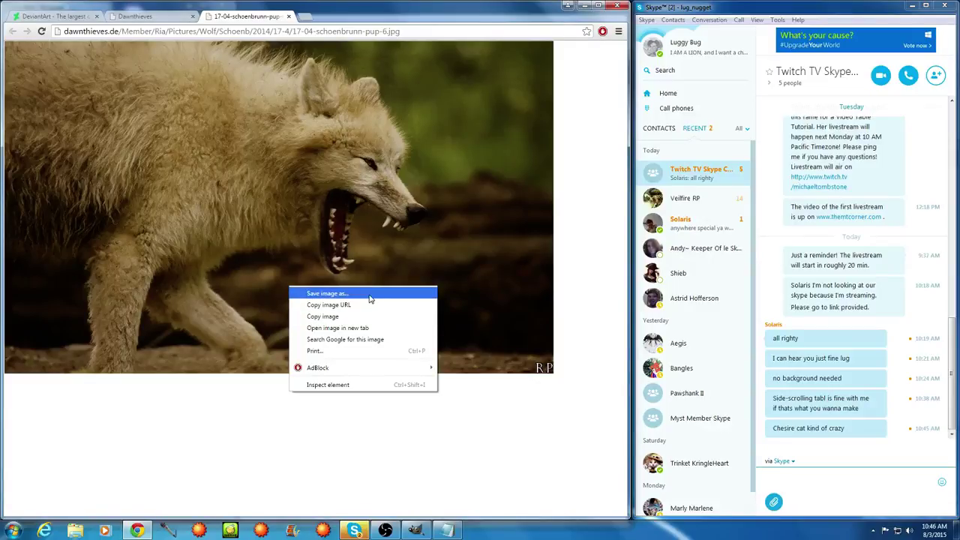
left_click(369, 297)
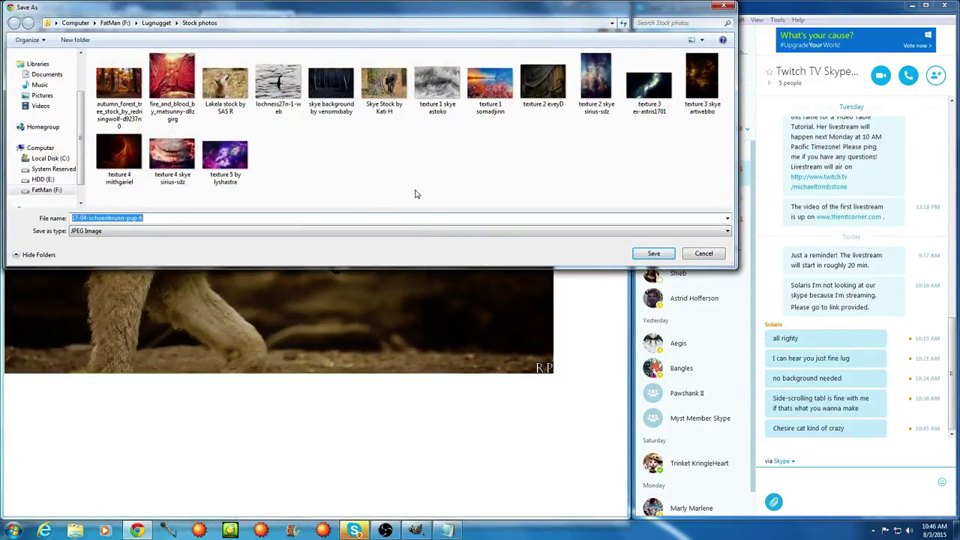
type("anahera")
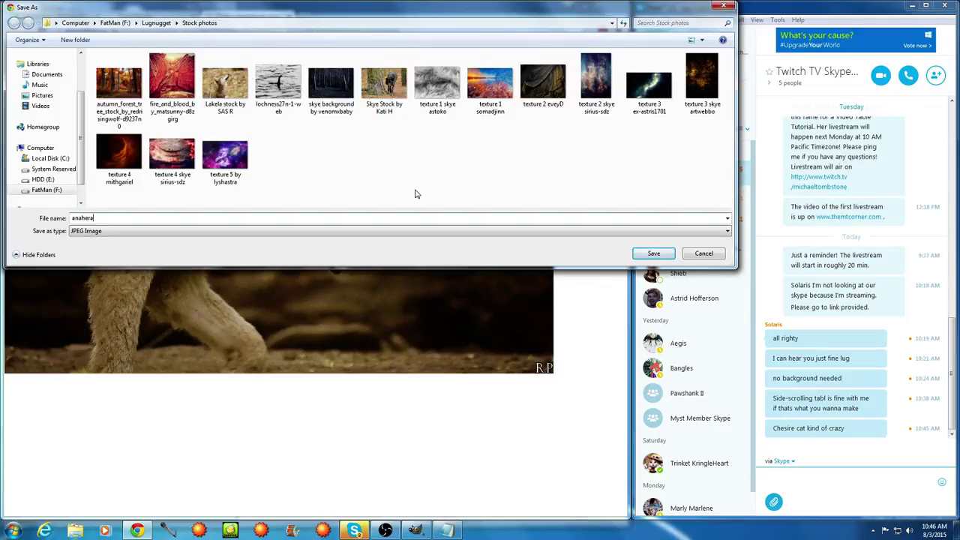
type("by ria")
key("Return")
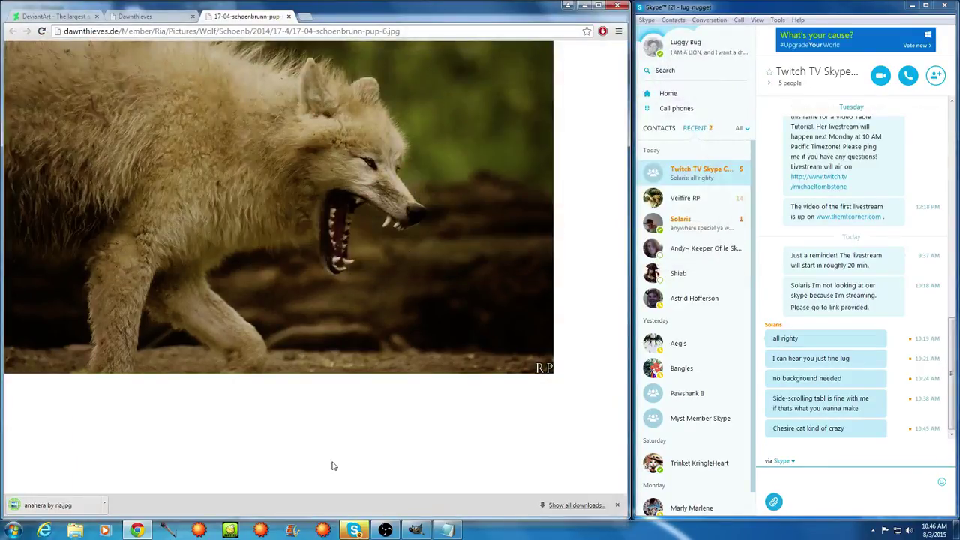
Switch to GIMP, move the Toolbox beside the Layers window and close the Fonts window
left_click(415, 530)
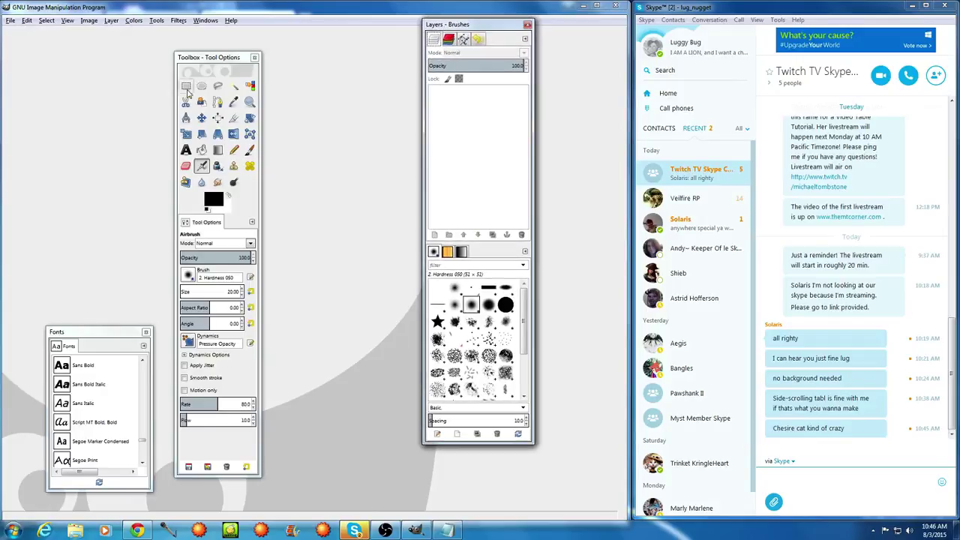
left_click_drag(204, 59, 557, 23)
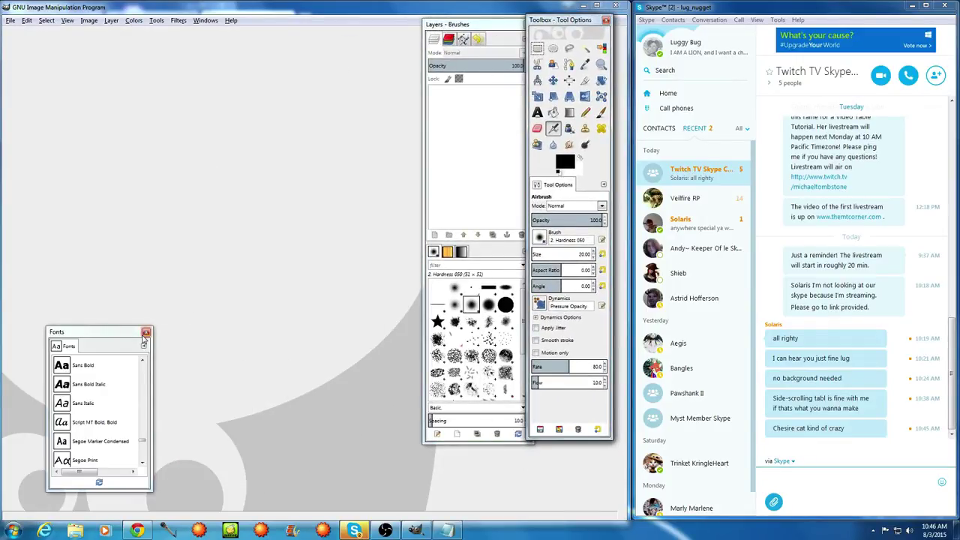
left_click(145, 334)
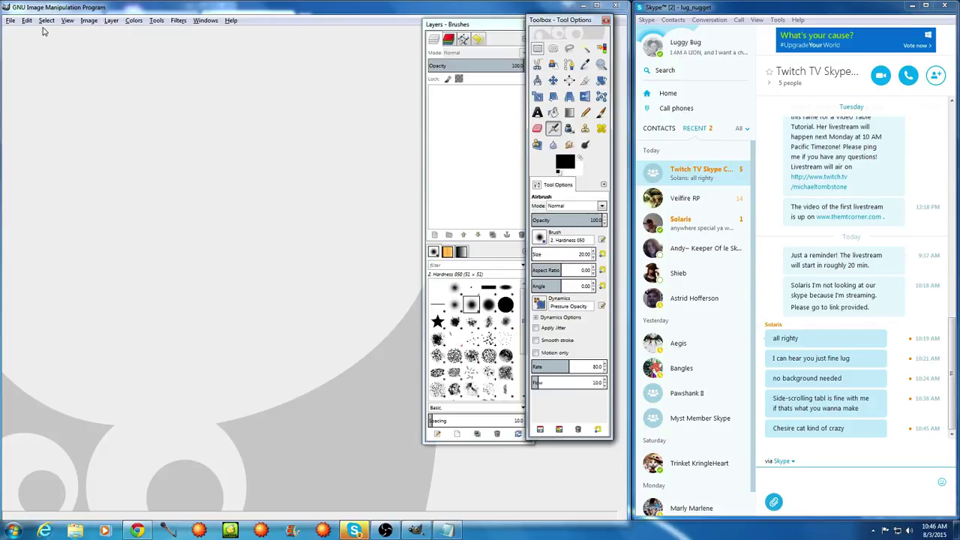
Open anahera by ria.jpg from the Lugnugget/Stock photos folder on the FatMan (F:) drive
left_click(7, 22)
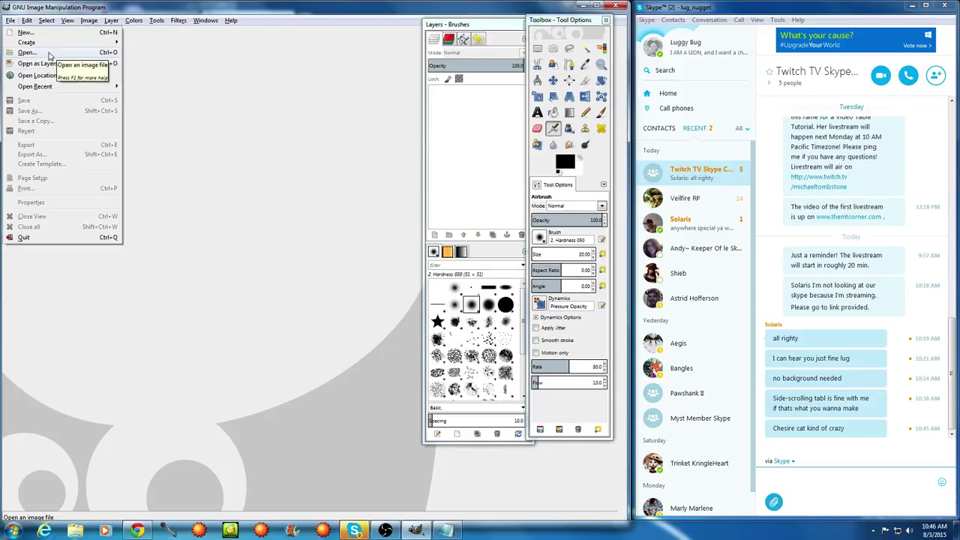
left_click(49, 64)
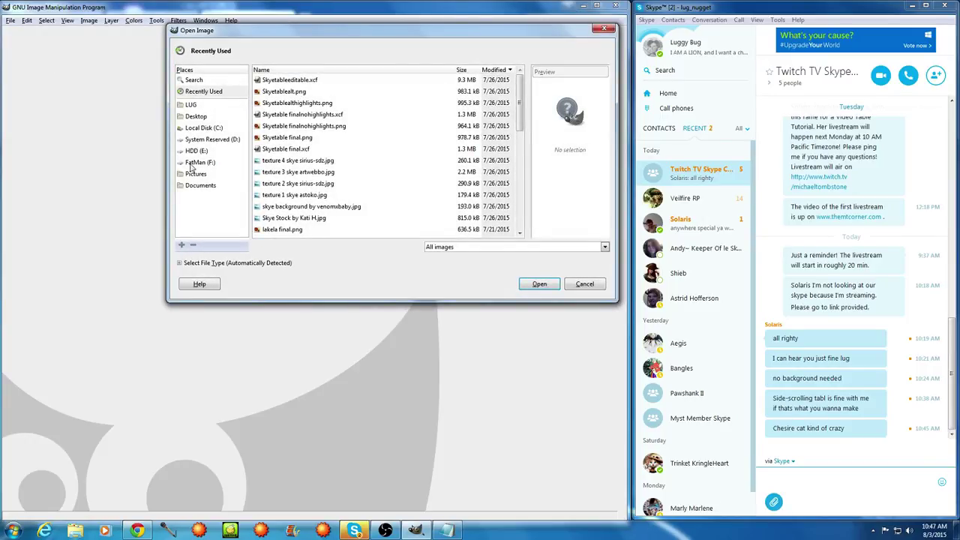
left_click(194, 163)
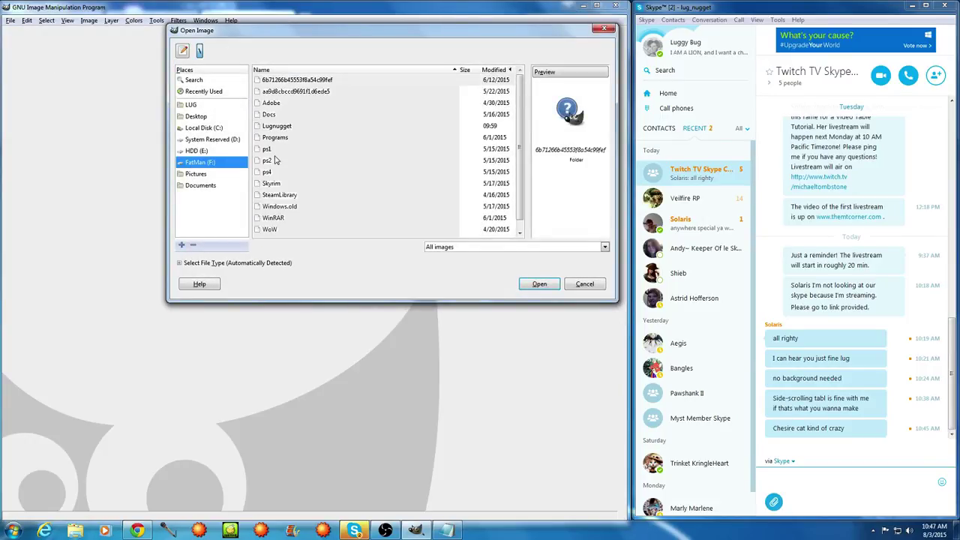
left_click(275, 126)
double_click(275, 126)
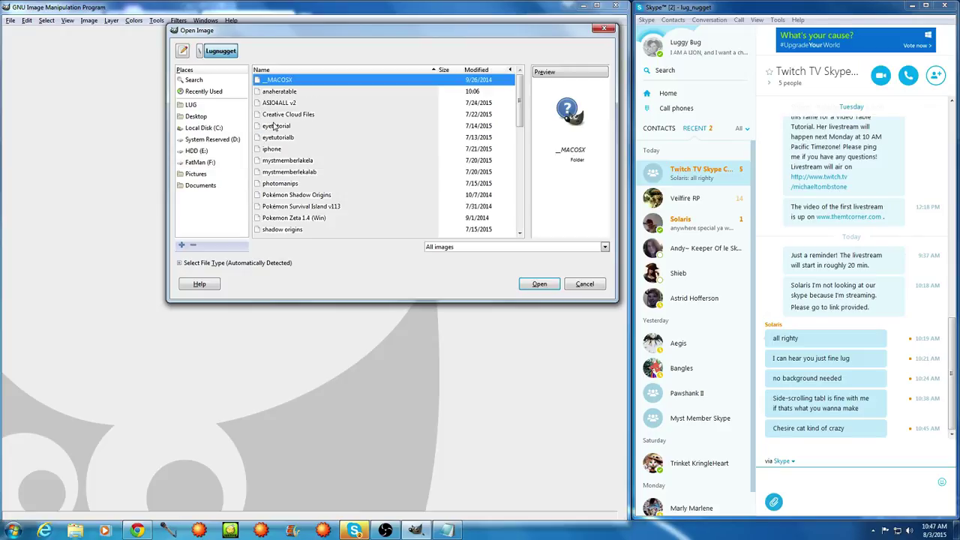
scroll(282, 126, "down", 2)
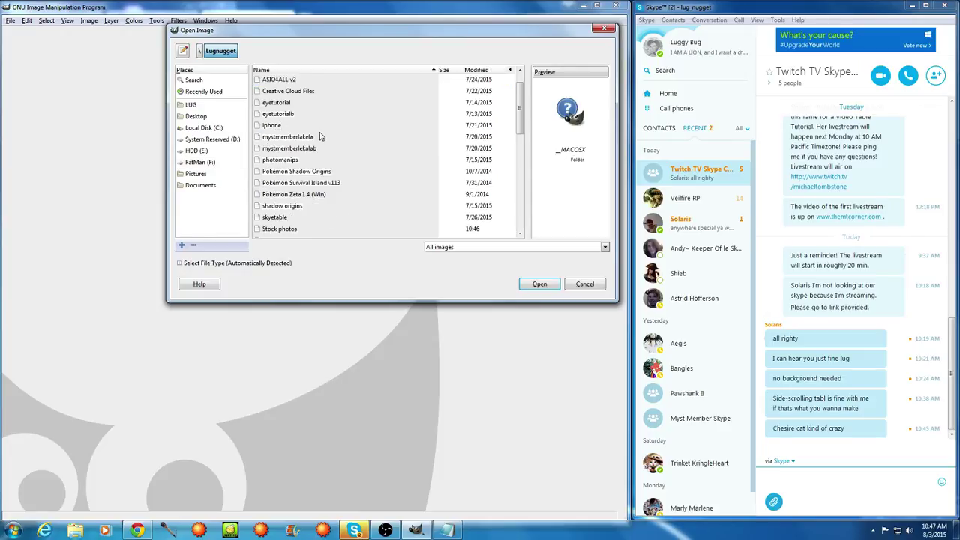
scroll(292, 158, "down", 2)
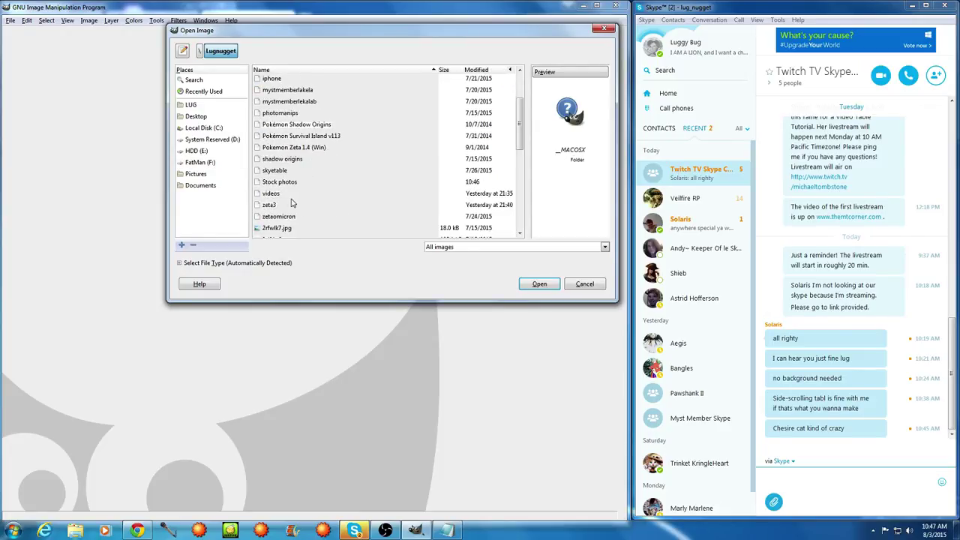
double_click(290, 183)
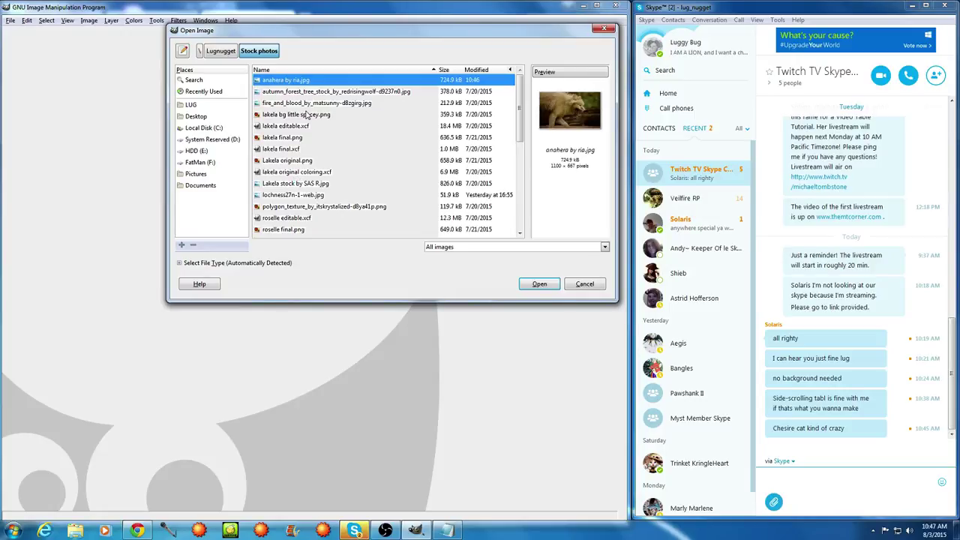
left_click(545, 285)
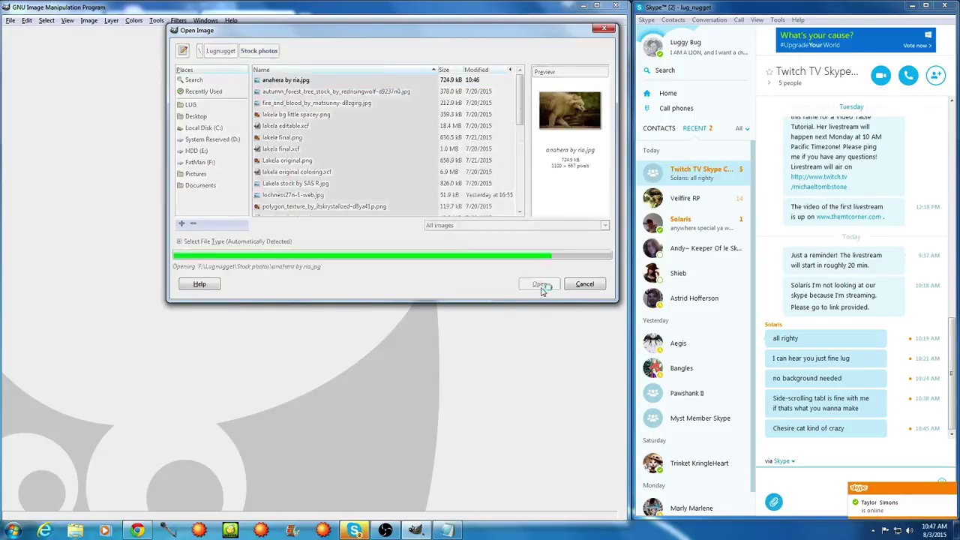
Move the Layers window aside and flip the wolf photo horizontally with the Flip tool
mouse_move(493, 25)
left_mouse_down()
mouse_move(568, 65)
mouse_move(574, 82)
left_mouse_up()
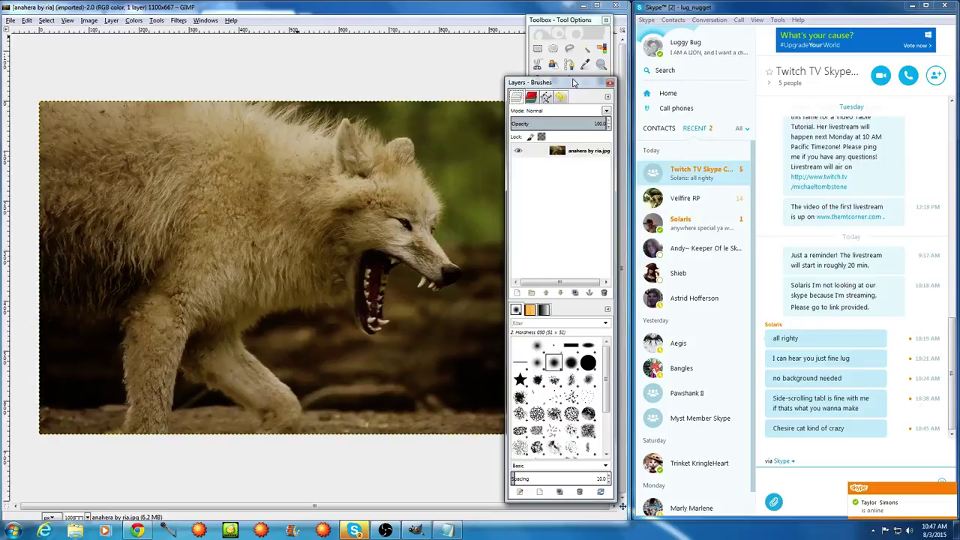
left_click(555, 32)
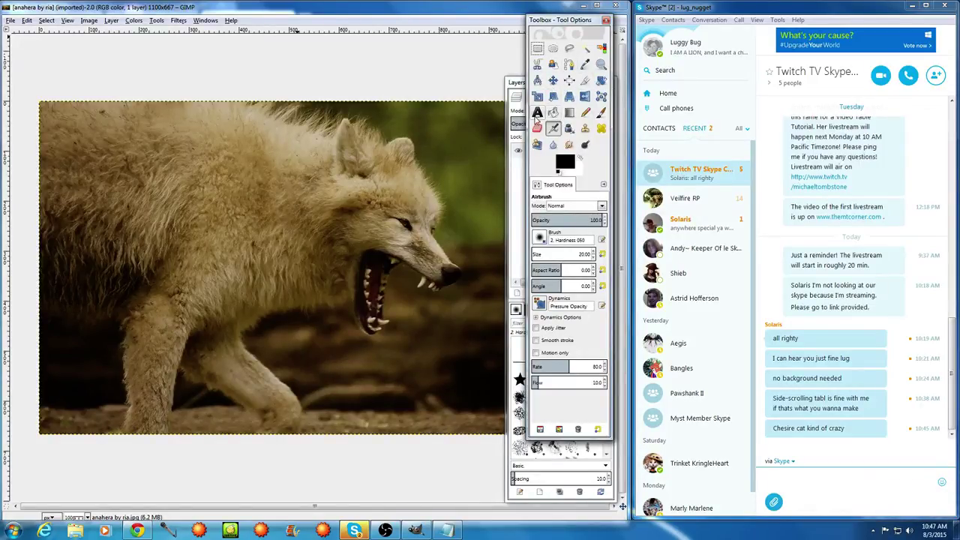
left_click(585, 96)
left_click(66, 164)
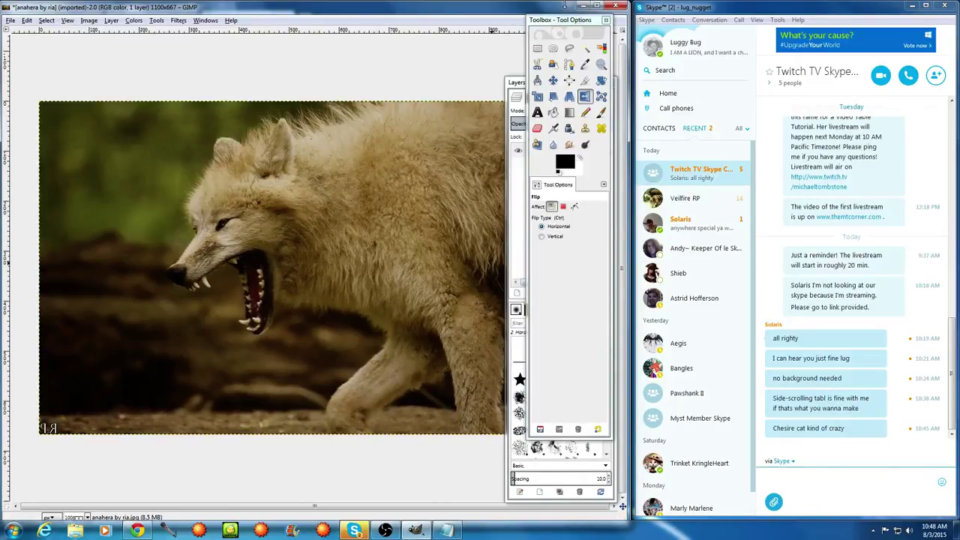
Move the Toolbox and Layers windows farther off the photo to uncover more of the canvas
left_click_drag(551, 20, 631, 18)
left_click(551, 81)
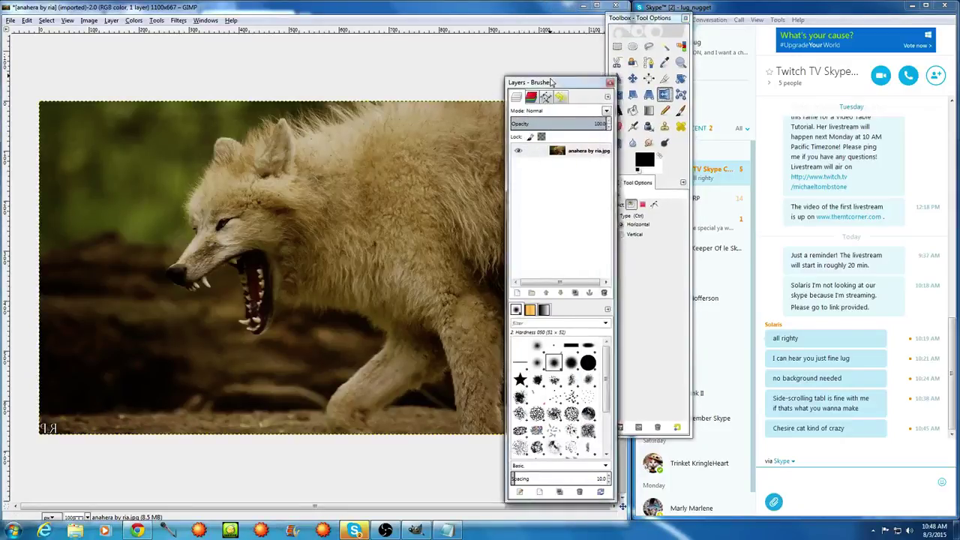
left_click_drag(551, 81, 591, 82)
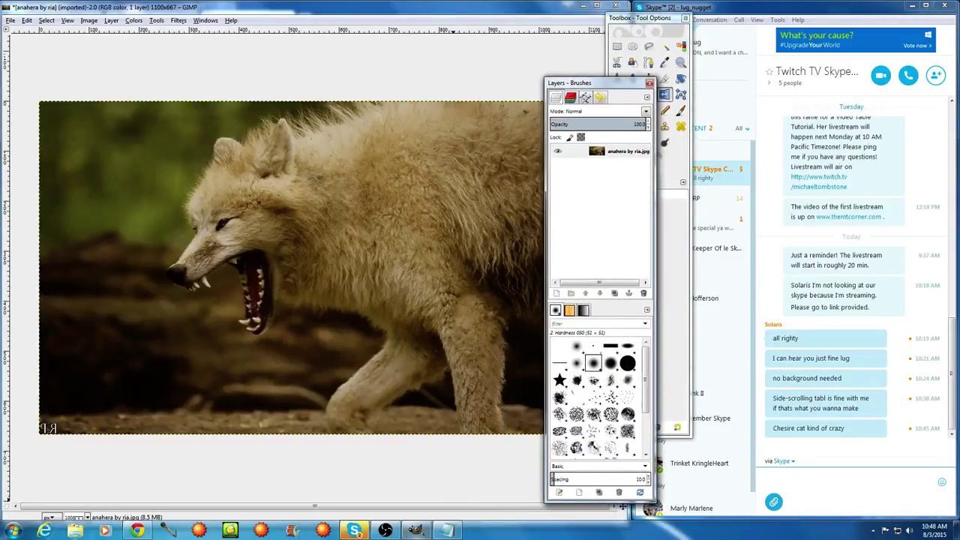
Check the Anahera table notes in Notepad, and flip the wolf photo horizontally twice in GIMP to compare both facing directions
left_click(446, 530)
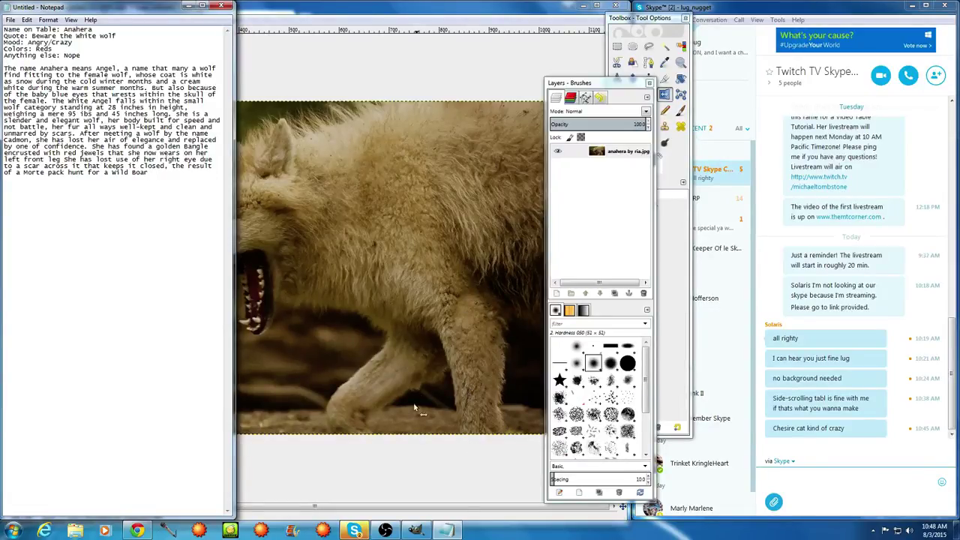
left_click(189, 6)
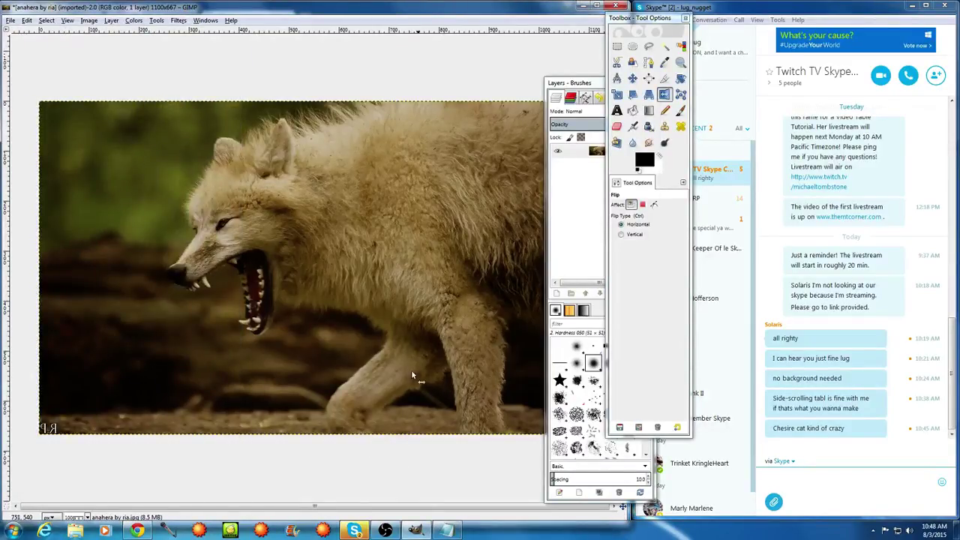
left_click(435, 240)
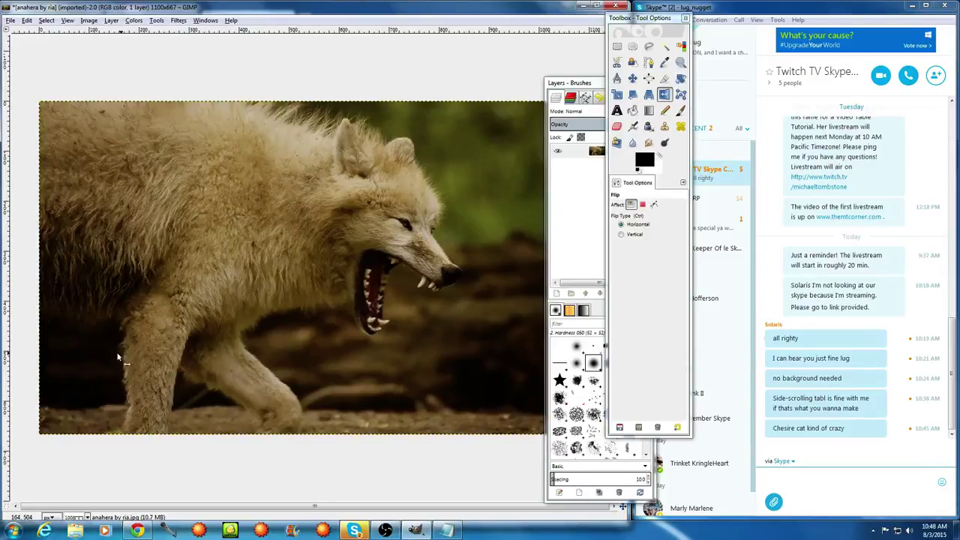
left_click(255, 260)
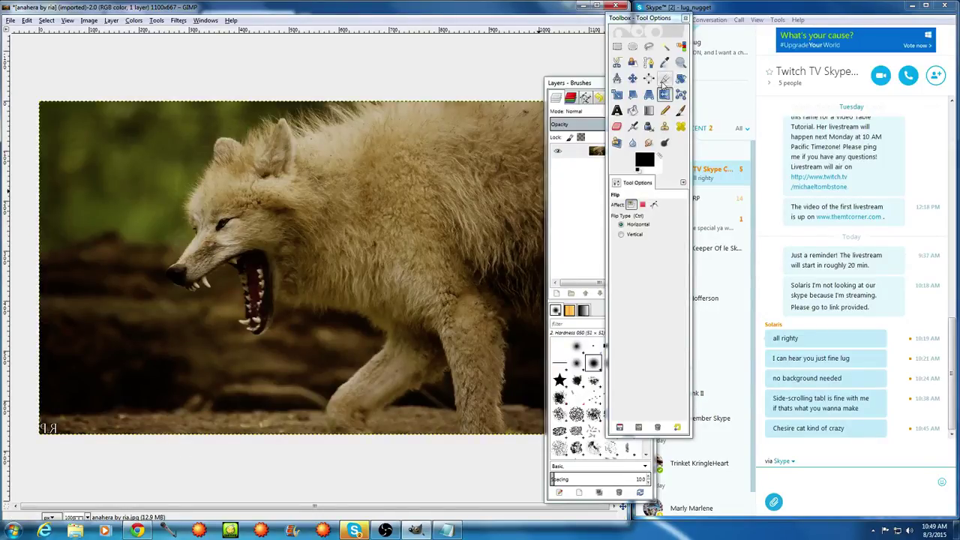
Choose the Paintbrush tool and set the foreground color to white (ffffff)
left_click(682, 111)
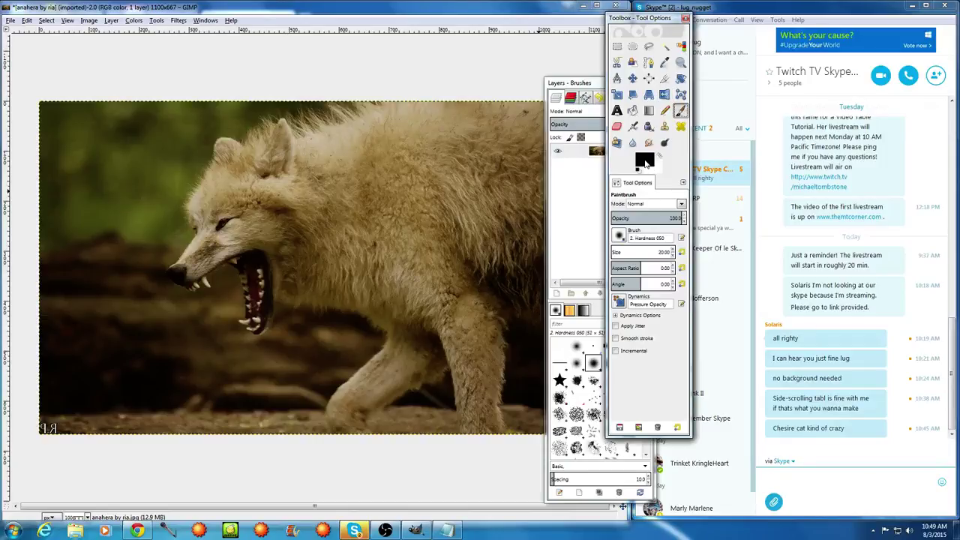
left_click(643, 158)
left_click(165, 197)
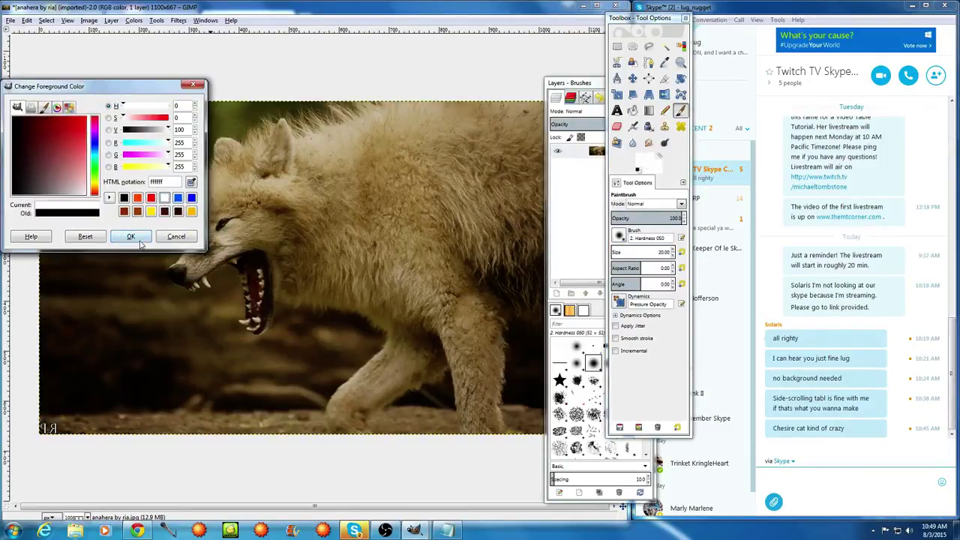
left_click(131, 236)
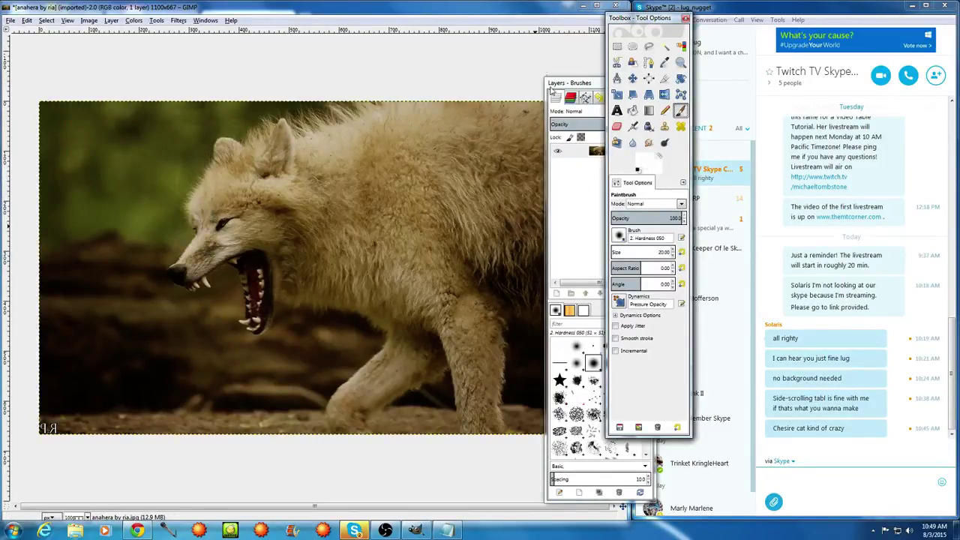
Add a transparent 1100 × 667 px layer above the wolf photo
left_click(561, 89)
right_click(590, 150)
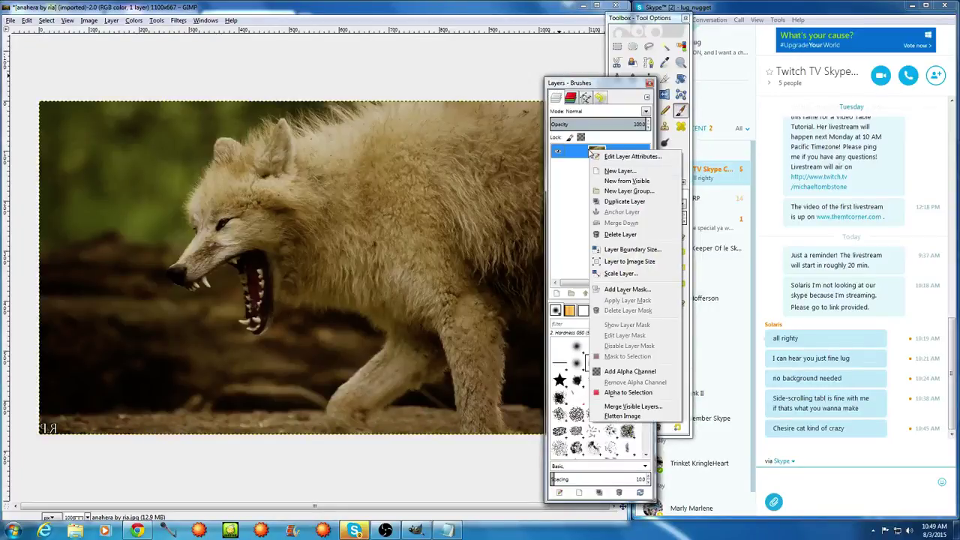
left_click(600, 180)
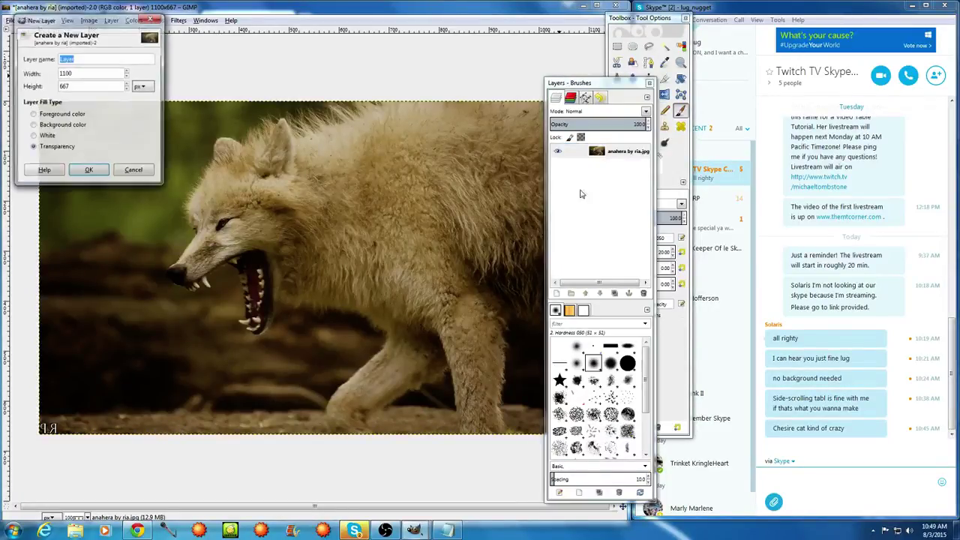
left_click(88, 169)
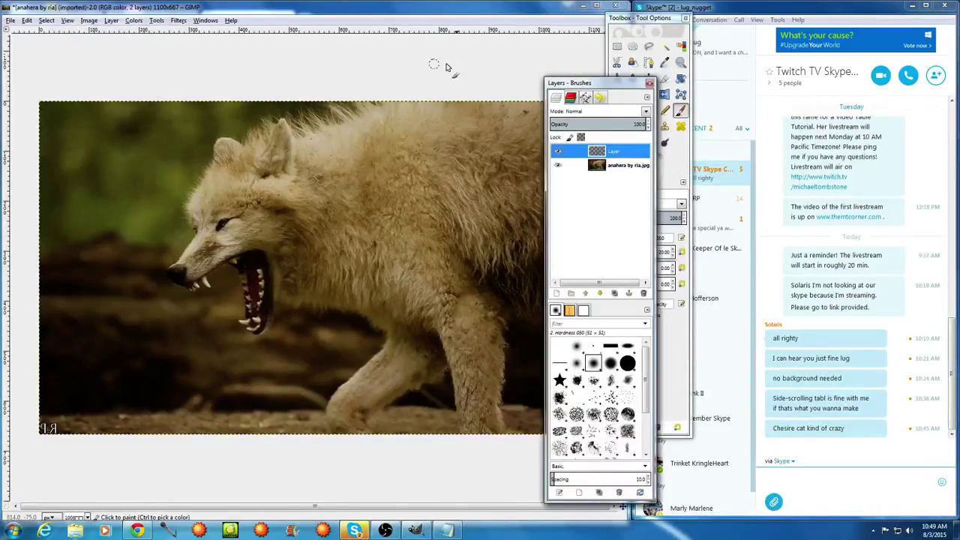
Paint the wolf's whole shape white on the new layer using the 2. Hardness 025 copy brush at size 311.61
left_click(657, 31)
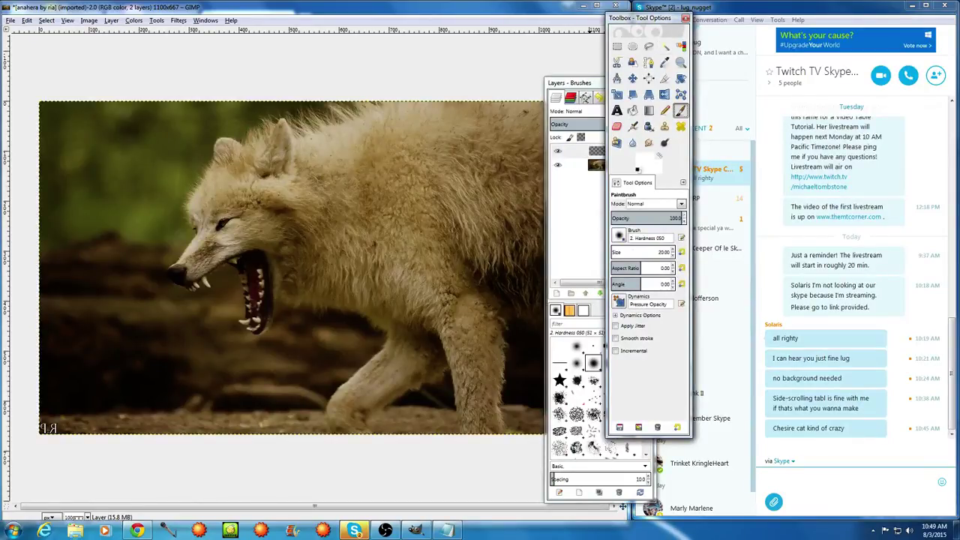
left_click(620, 237)
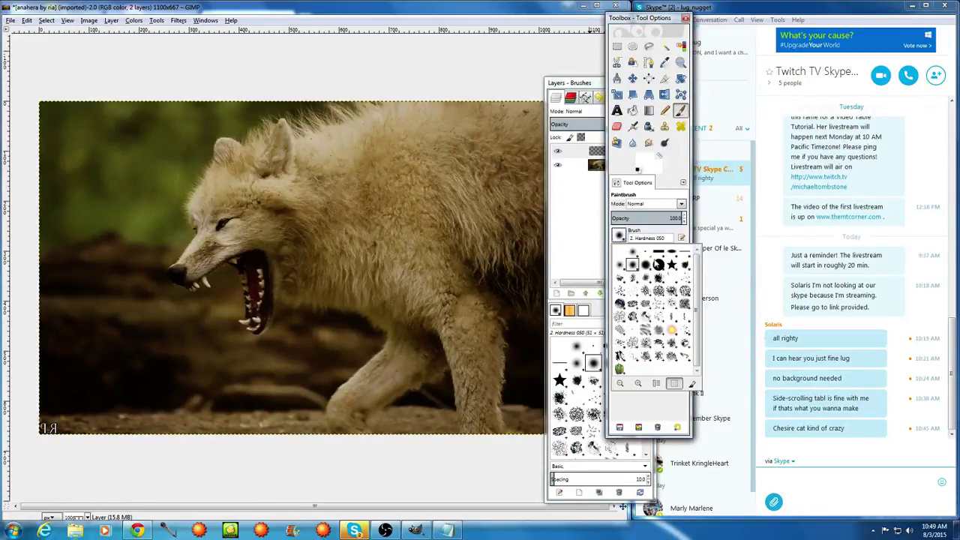
left_click(634, 257)
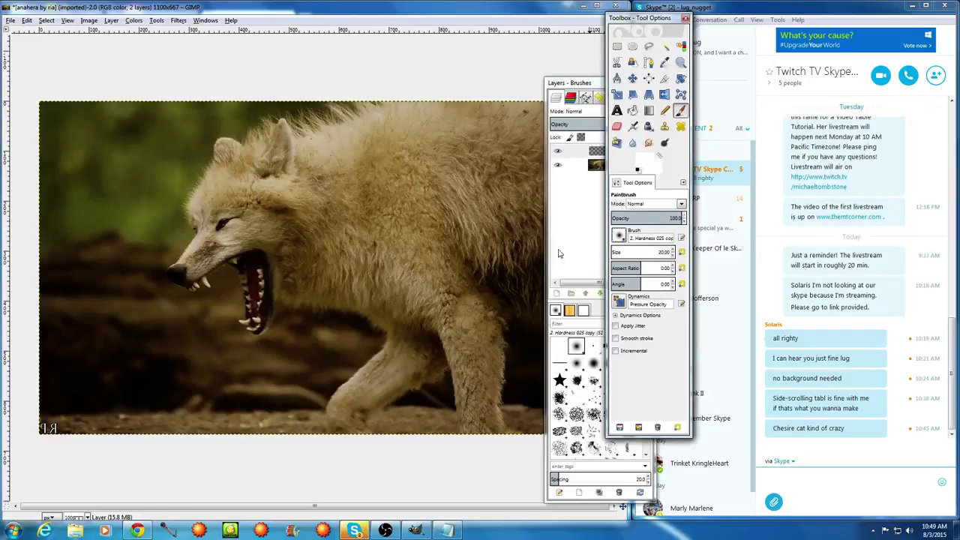
left_click(616, 252)
left_click(636, 250)
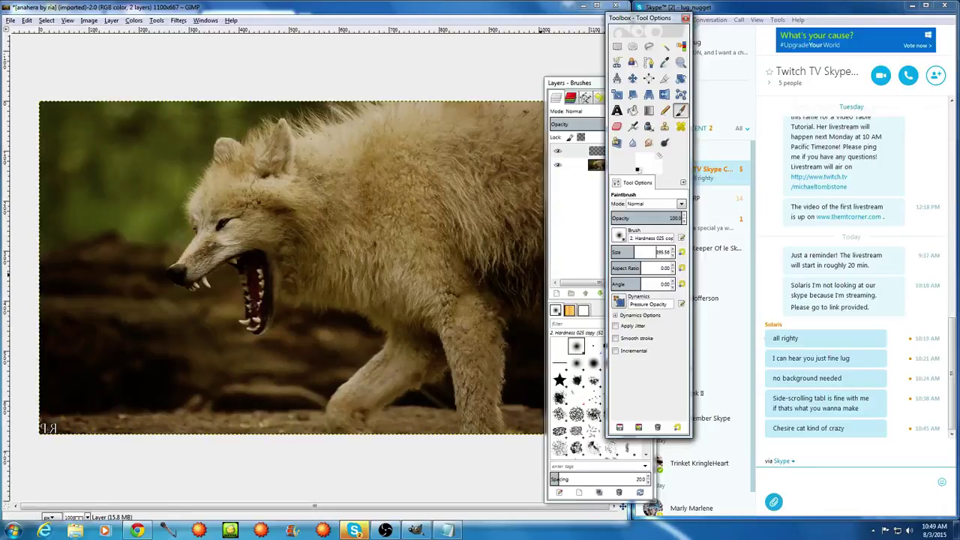
left_click(629, 252)
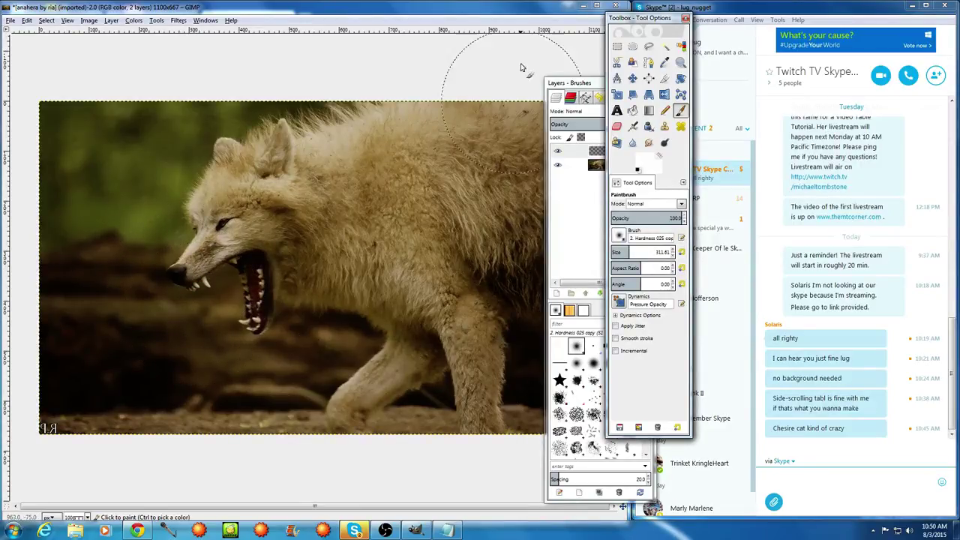
left_click_drag(562, 84, 625, 88)
mouse_move(322, 183)
left_mouse_down()
mouse_move(243, 203)
mouse_move(191, 272)
mouse_move(292, 248)
mouse_move(273, 218)
mouse_move(287, 230)
mouse_move(296, 291)
mouse_move(267, 320)
mouse_move(274, 273)
mouse_move(251, 330)
mouse_move(310, 234)
mouse_move(345, 287)
mouse_move(318, 287)
mouse_move(349, 285)
mouse_move(399, 310)
mouse_move(418, 345)
mouse_move(408, 363)
mouse_move(328, 390)
mouse_move(325, 413)
mouse_move(372, 385)
mouse_move(346, 427)
mouse_move(359, 454)
mouse_move(366, 395)
mouse_move(402, 384)
mouse_move(413, 363)
mouse_move(417, 297)
mouse_move(333, 199)
mouse_move(343, 181)
mouse_move(447, 185)
mouse_move(429, 201)
mouse_move(483, 175)
mouse_move(446, 157)
mouse_move(494, 171)
mouse_move(430, 233)
mouse_move(504, 133)
mouse_move(581, 219)
mouse_move(504, 202)
mouse_move(550, 162)
mouse_move(568, 225)
mouse_move(515, 243)
mouse_move(527, 241)
mouse_move(483, 297)
mouse_move(519, 242)
mouse_move(438, 254)
mouse_move(450, 379)
mouse_move(499, 435)
mouse_move(480, 294)
mouse_move(484, 420)
mouse_move(509, 246)
mouse_move(536, 208)
mouse_move(407, 150)
mouse_move(336, 165)
mouse_move(285, 192)
mouse_move(276, 161)
mouse_move(285, 119)
mouse_move(270, 172)
mouse_move(220, 197)
mouse_move(225, 148)
mouse_move(245, 172)
mouse_move(380, 132)
mouse_move(574, 133)
mouse_move(587, 113)
mouse_move(367, 228)
mouse_move(322, 221)
mouse_move(397, 210)
mouse_move(532, 257)
left_mouse_up()
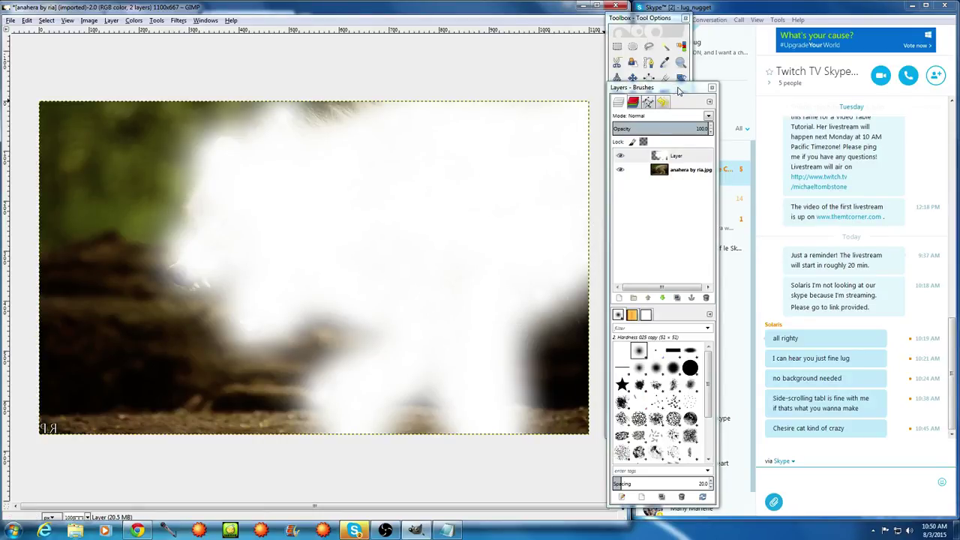
Open the blend mode choices for the white painted layer
left_click(708, 116)
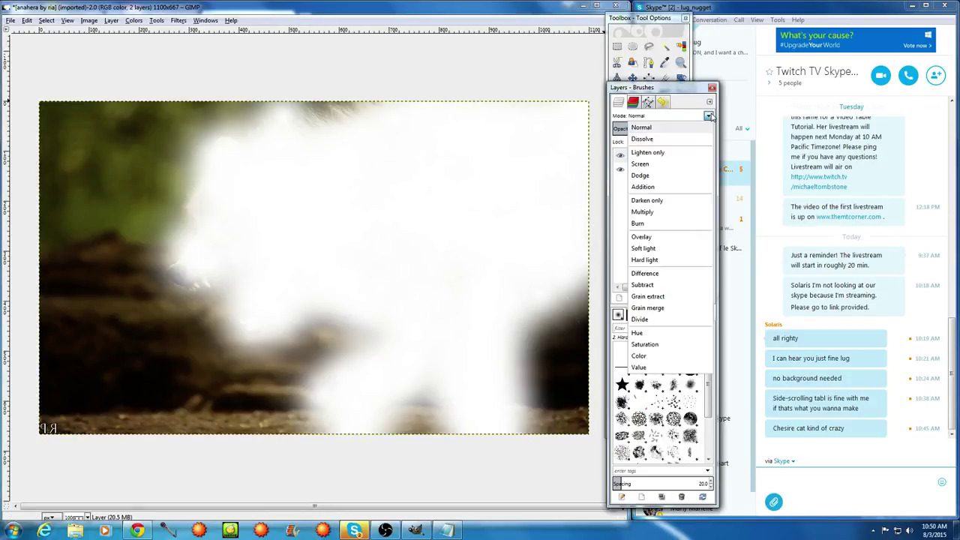
Set the white-painted layer's blend mode to Overlay and duplicate the layer
left_click(672, 241)
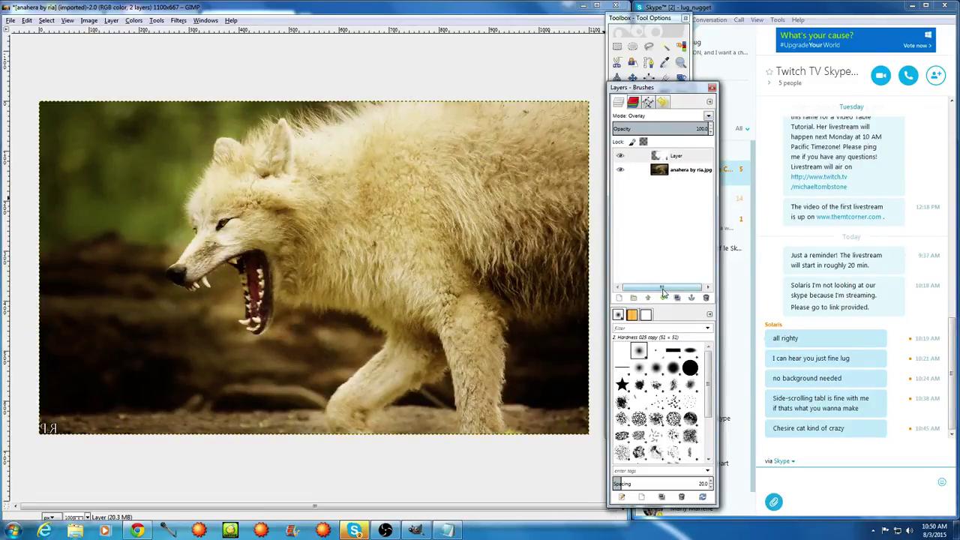
left_click(677, 298)
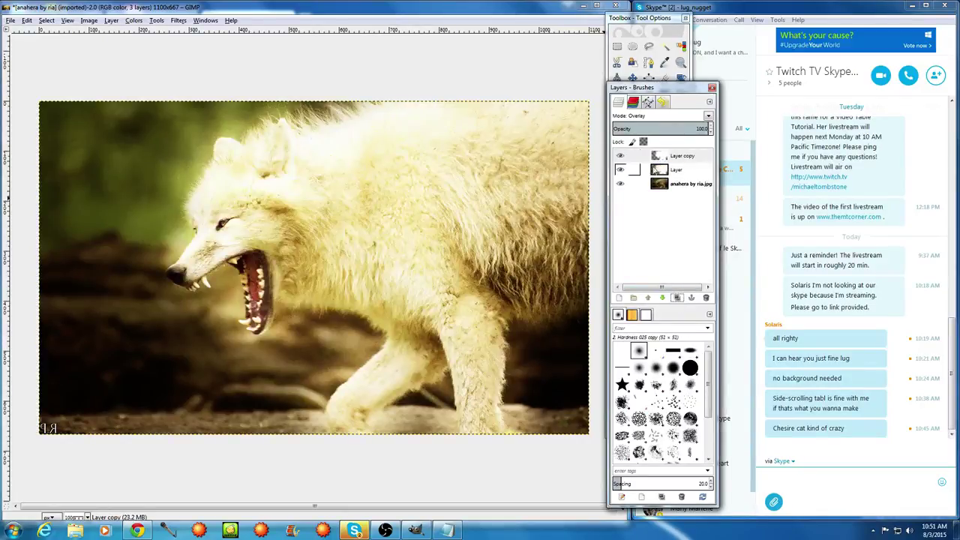
Set the original painted layer beneath the copy to Color mode and lower its opacity to 51.6
left_click(665, 170)
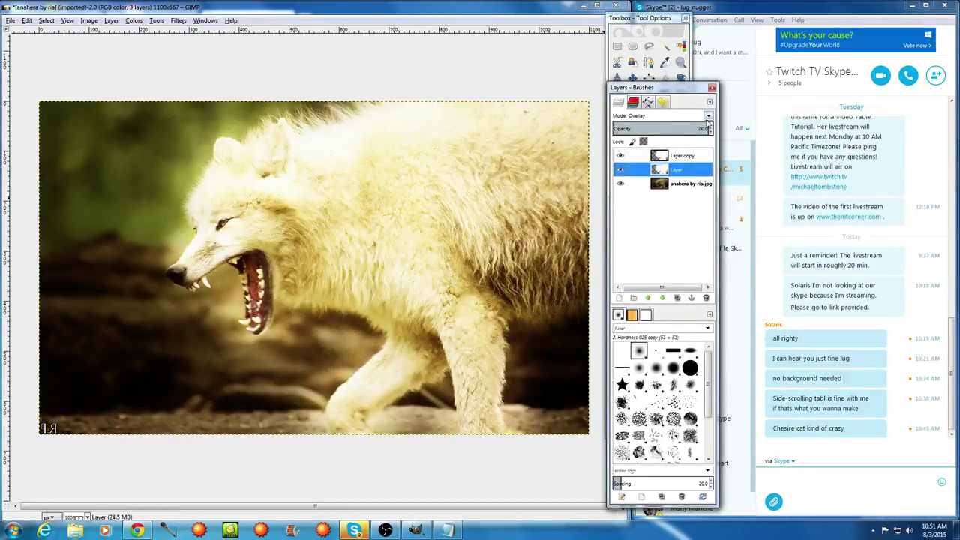
left_click(707, 117)
left_click(677, 357)
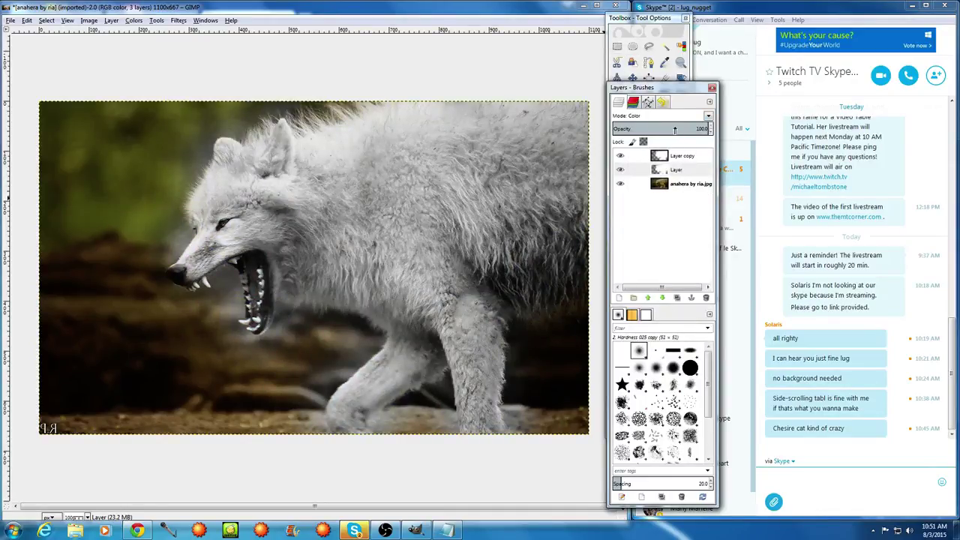
left_click(665, 127)
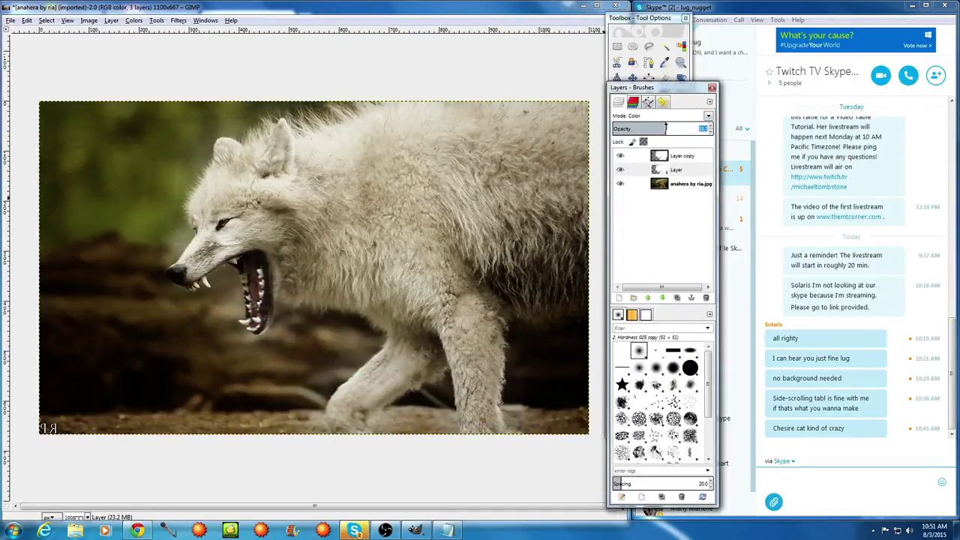
left_click_drag(657, 127, 661, 128)
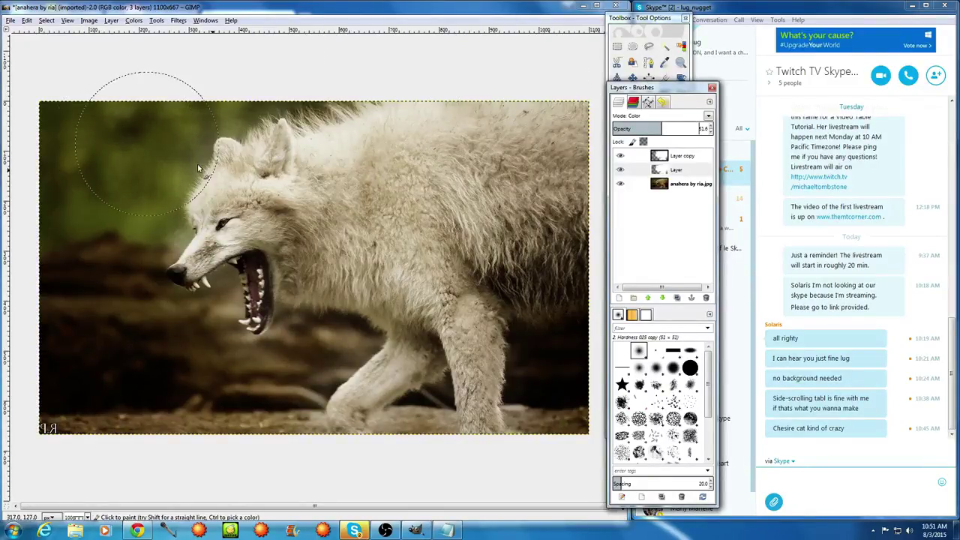
Paint the background areas of the Color-mode layer white with the Paintbrush at size 311.61, covering the whole image
left_click(661, 171)
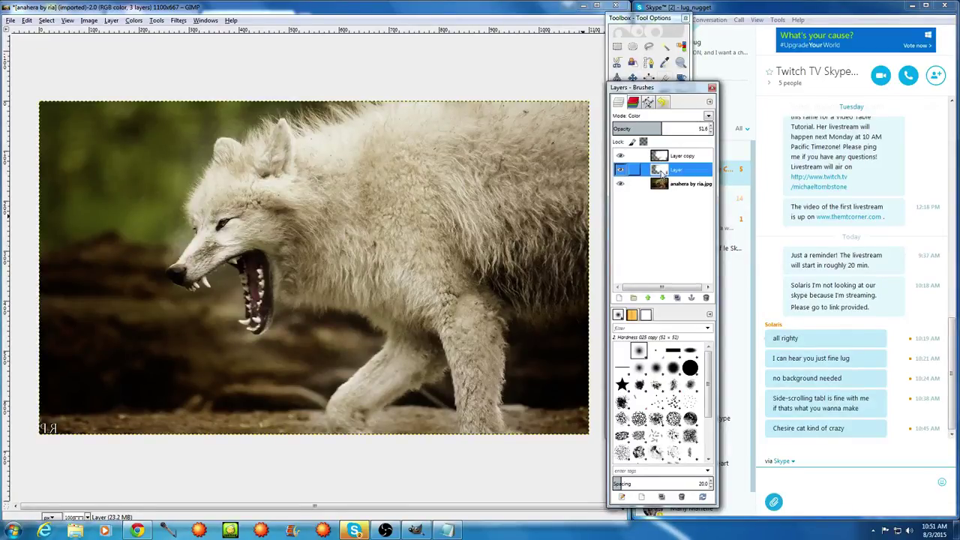
left_click(653, 18)
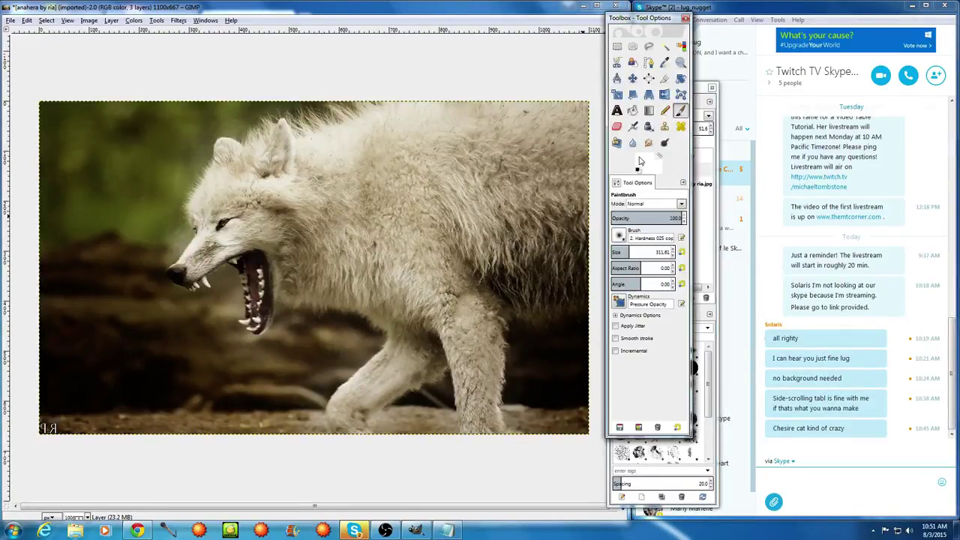
left_click(339, 242)
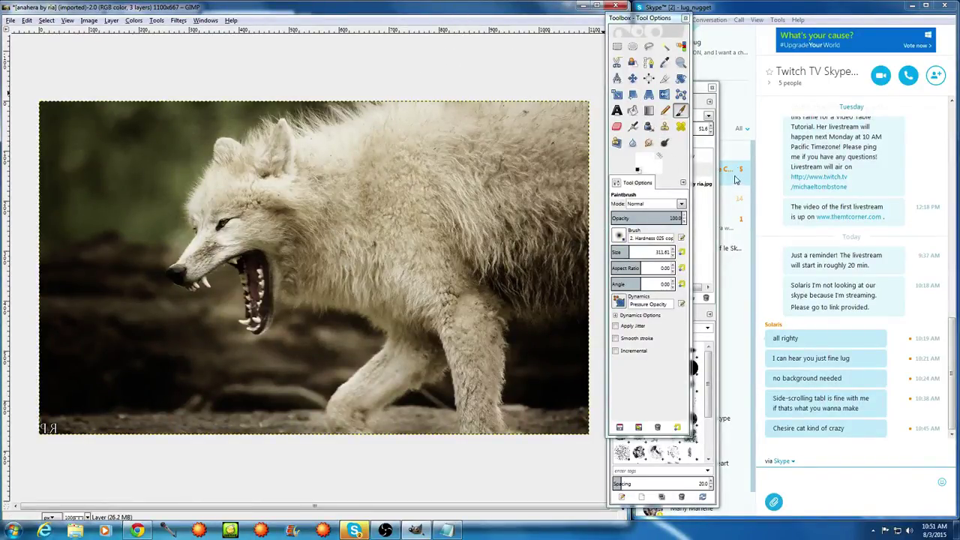
Preview the Color-mode layer at 100 opacity with the Overlay copy hidden, and show the copy again
left_click(701, 88)
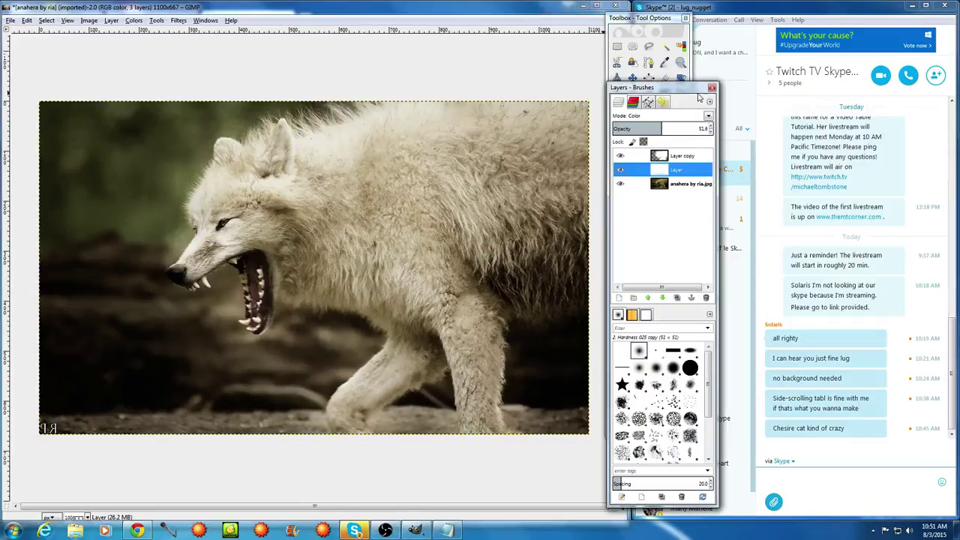
left_click(622, 156)
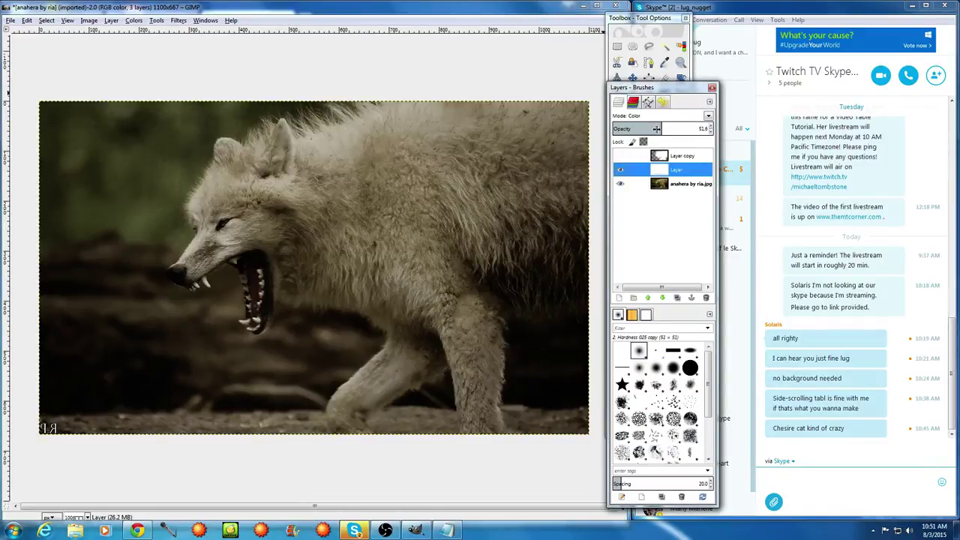
left_click_drag(662, 129, 797, 130)
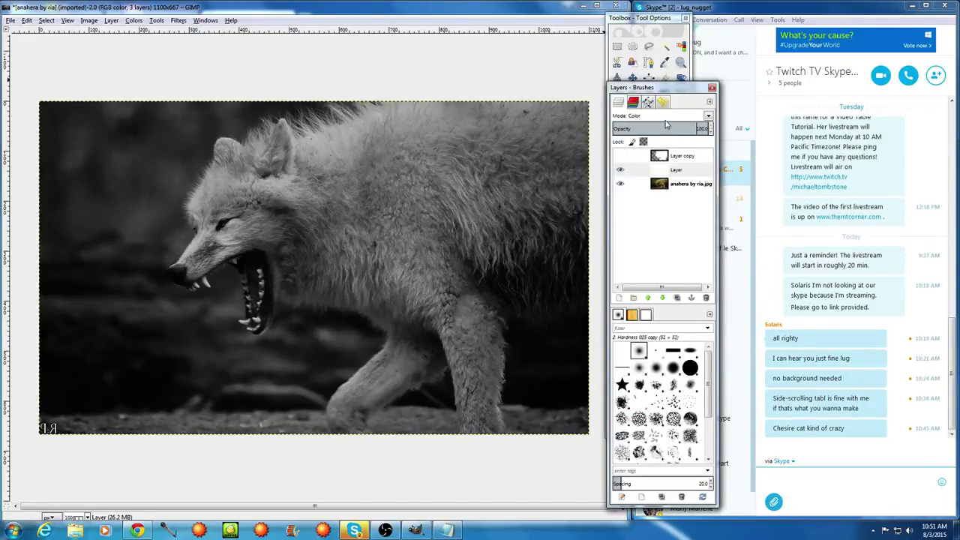
left_click(619, 157)
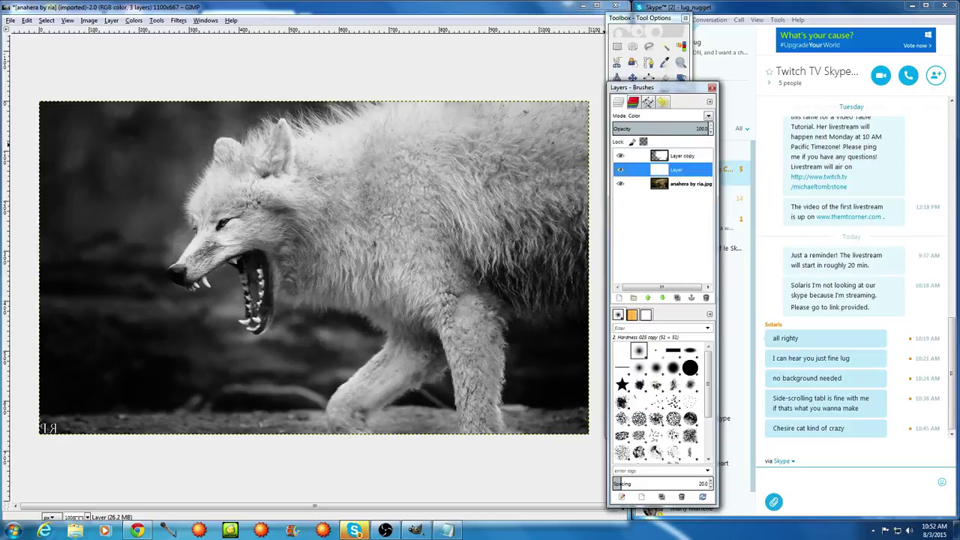
Set the Color-mode layer's opacity to 52.6
left_click(667, 129)
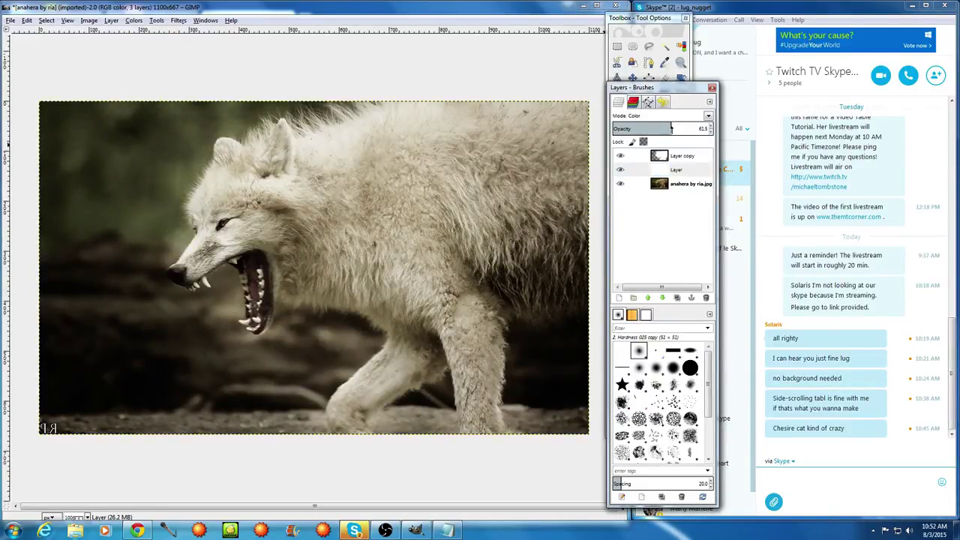
left_click_drag(671, 128, 668, 128)
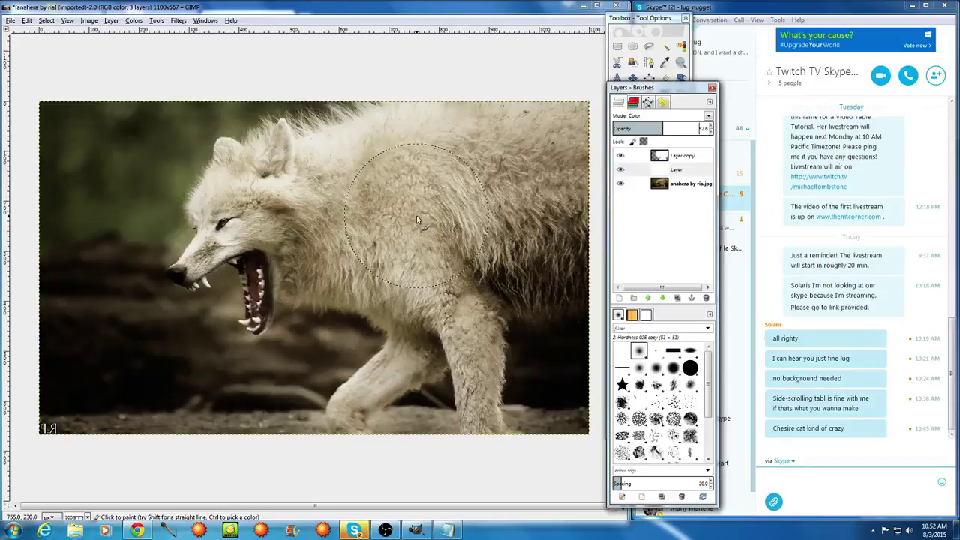
Add a new transparent layer above the Overlay copy
right_click(669, 156)
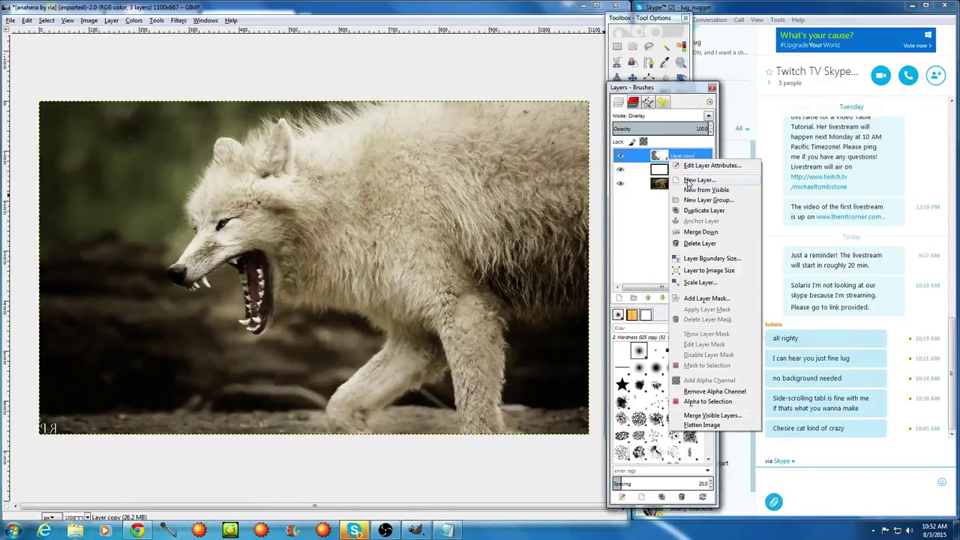
left_click(687, 181)
left_click(96, 175)
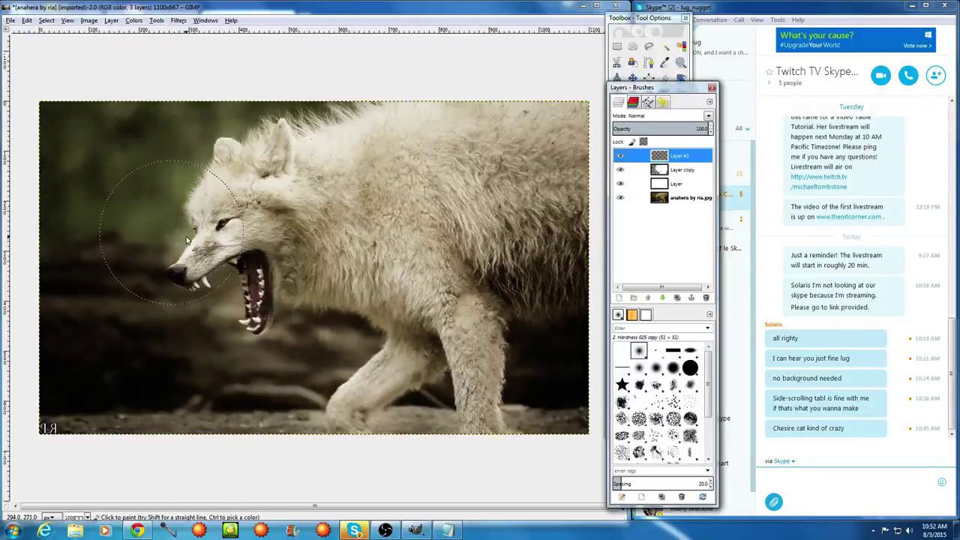
Paint white over the wolf's muzzle with the Paintbrush at size 76.55 and set the new layer to Overlay mode
left_click(652, 32)
left_click(617, 254)
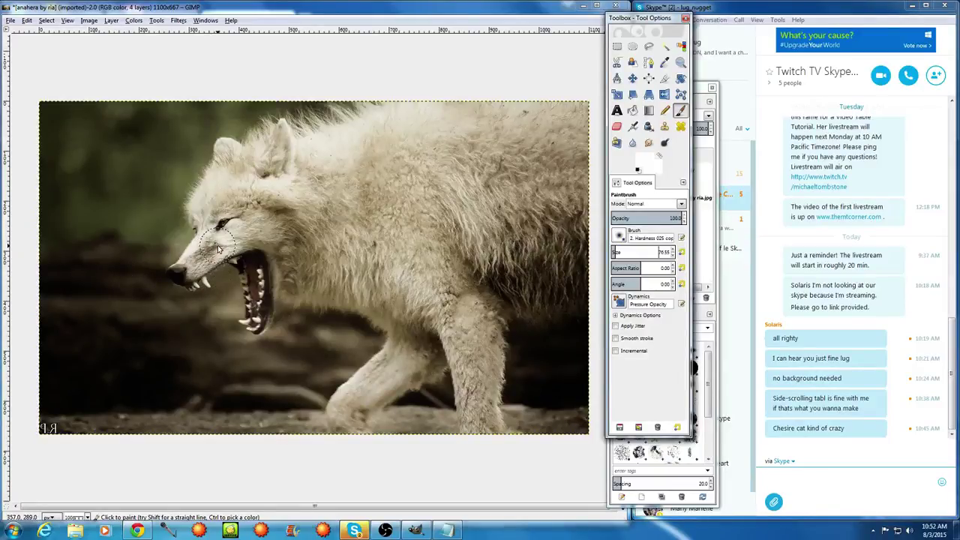
mouse_move(216, 246)
left_mouse_down()
mouse_move(205, 254)
mouse_move(225, 246)
mouse_move(201, 262)
mouse_move(212, 258)
left_mouse_up()
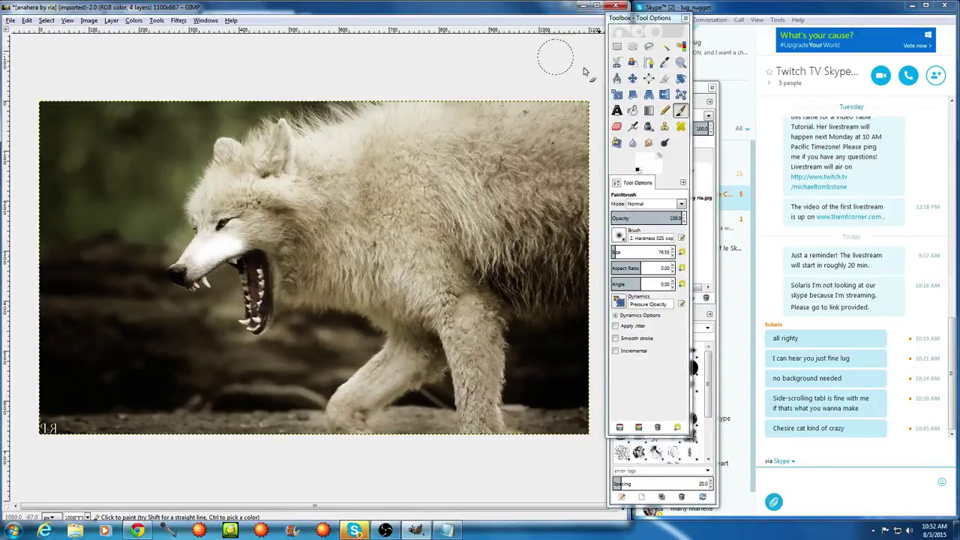
left_click(696, 90)
left_click(708, 116)
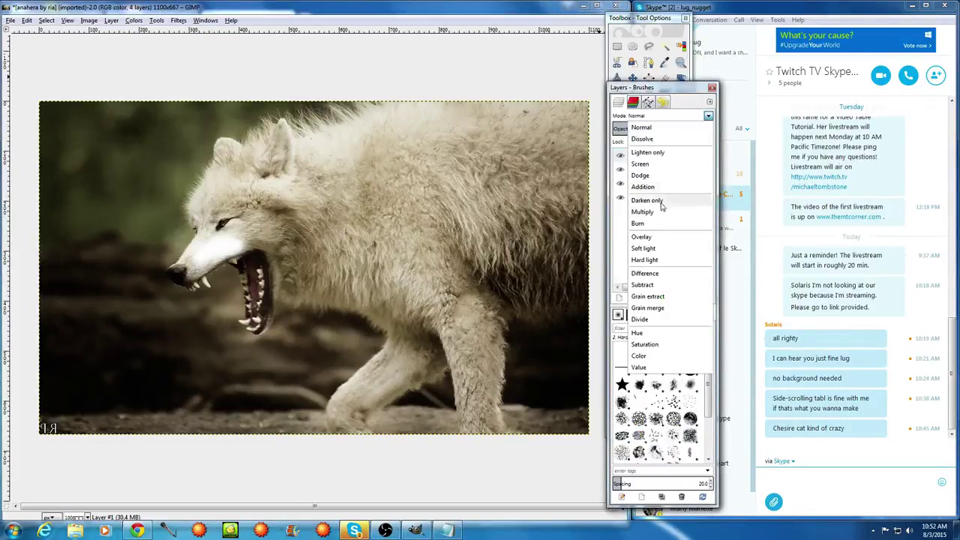
left_click(651, 237)
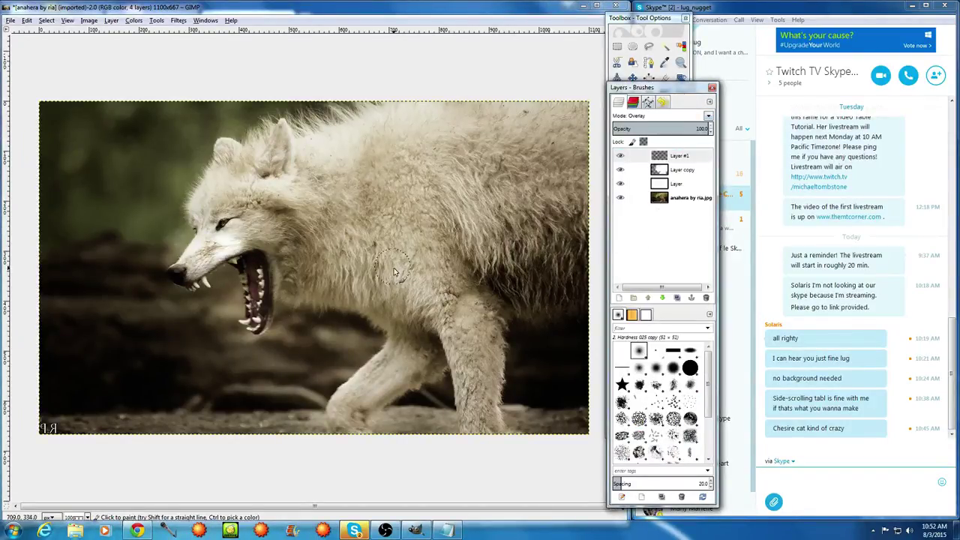
Erase the excess white highlight between the wolf's eye and mouth with the Eraser
left_click(638, 35)
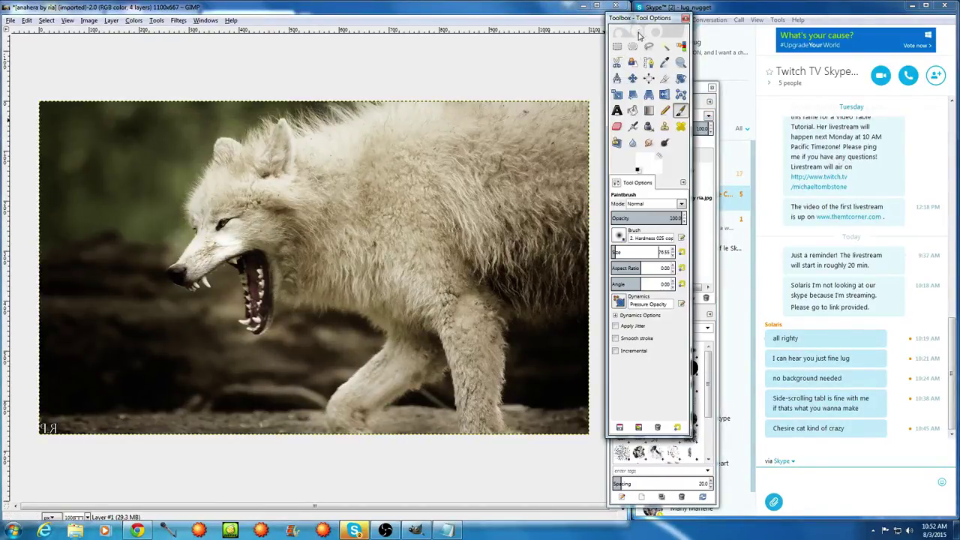
left_click(616, 126)
mouse_move(221, 225)
left_mouse_down()
mouse_move(244, 244)
mouse_move(233, 257)
mouse_move(242, 253)
left_mouse_up()
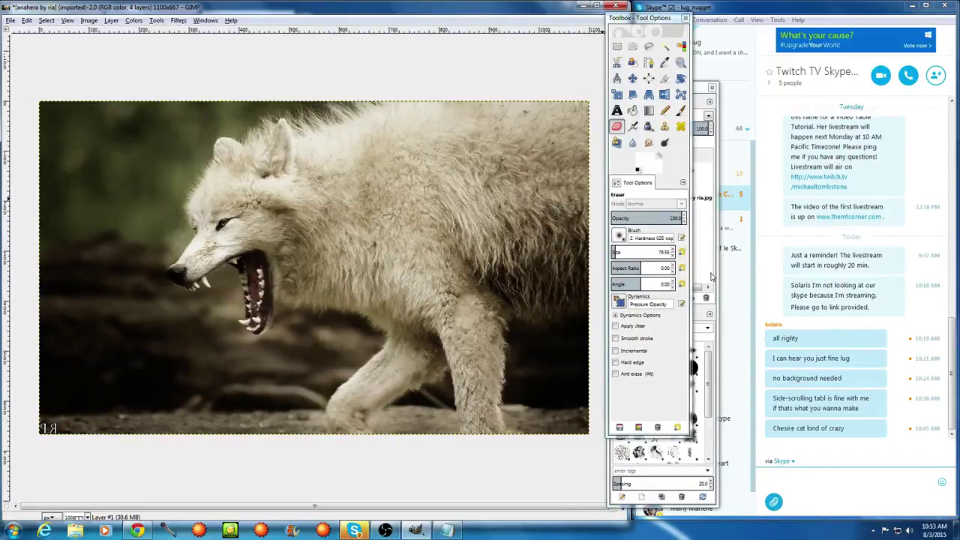
Toggle the muzzle highlight layer's visibility to compare the image with and without it
left_click(716, 273)
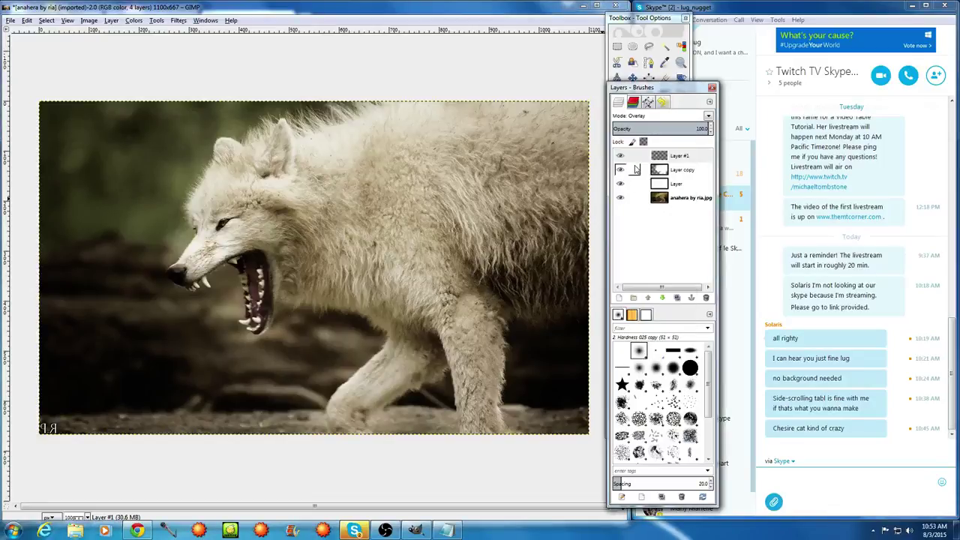
left_click(620, 156)
left_click(625, 162)
left_click(625, 161)
left_click(625, 161)
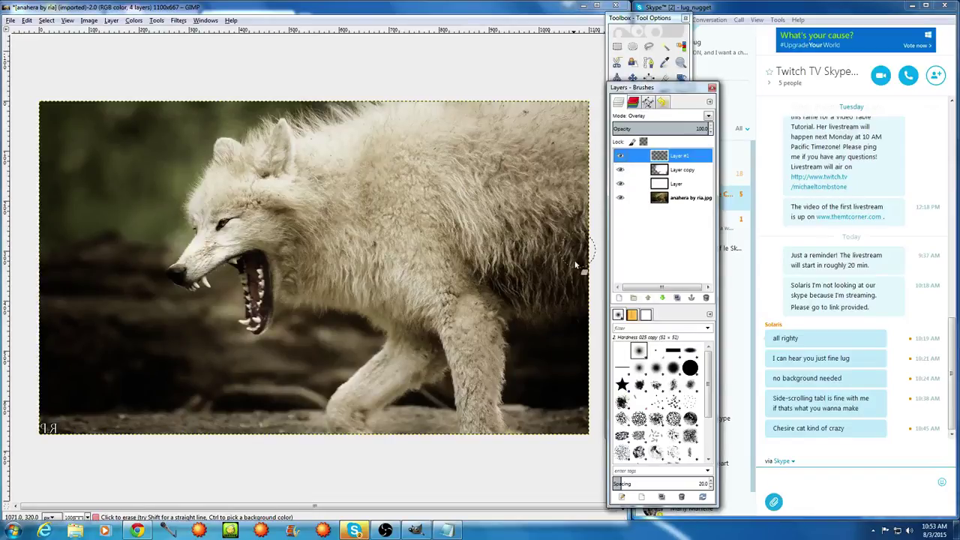
Lighten the dark fur on the wolf's flank and belly with white Paintbrush strokes at size 143.71
left_click(653, 32)
left_click(680, 110)
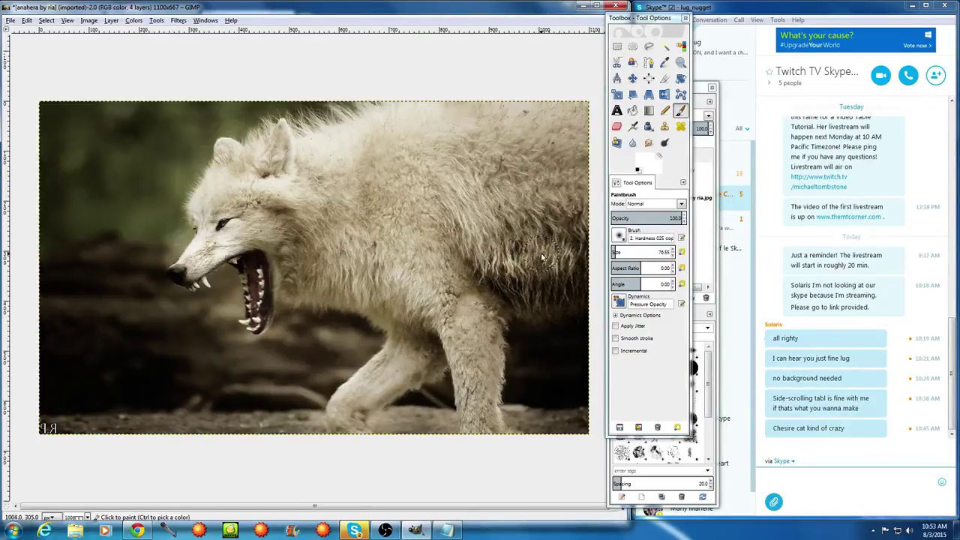
mouse_move(543, 254)
left_mouse_down()
mouse_move(589, 219)
mouse_move(516, 237)
mouse_move(522, 249)
mouse_move(564, 251)
left_mouse_up()
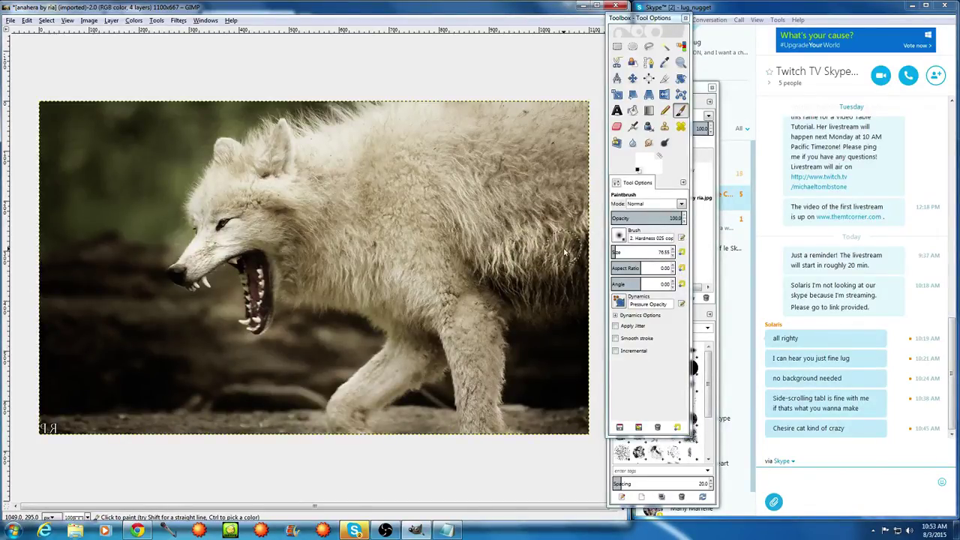
key("ctrl")
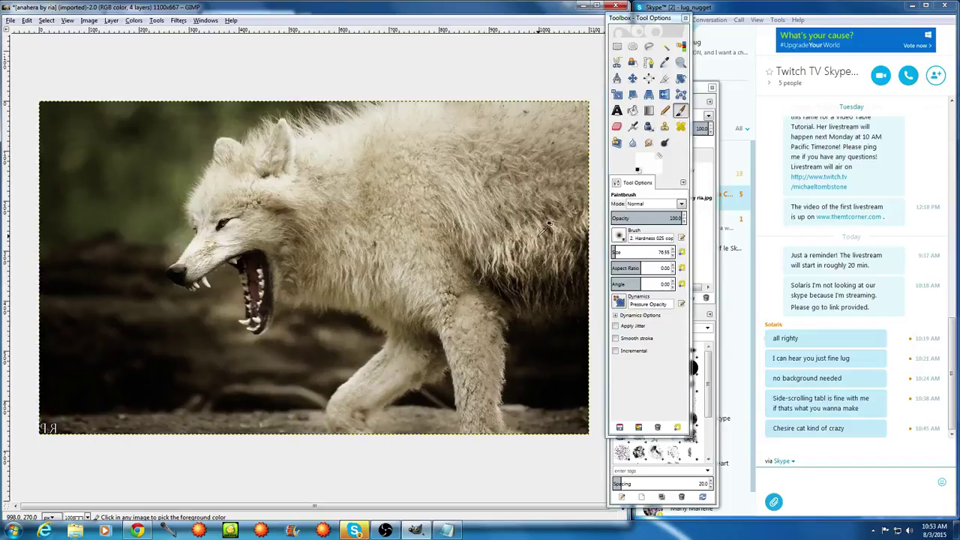
left_click(624, 248)
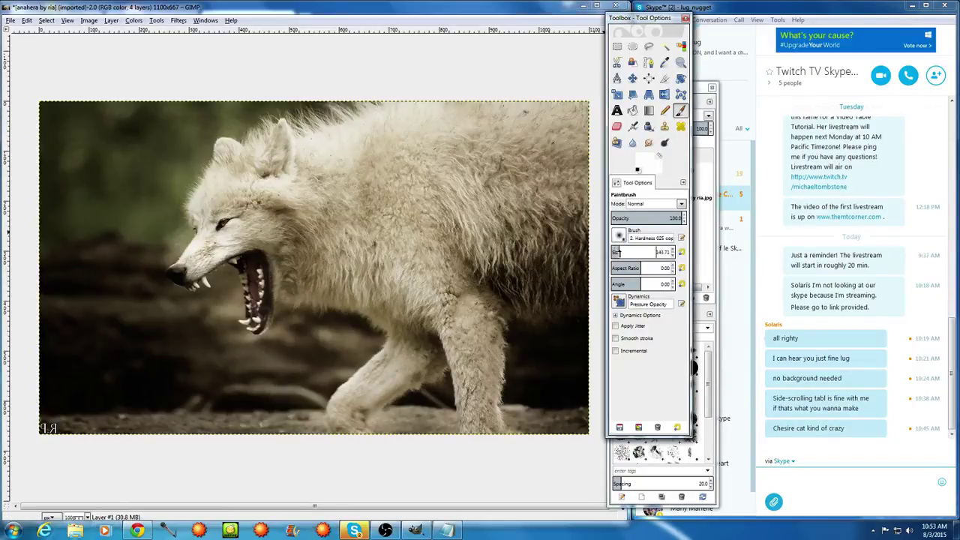
mouse_move(514, 278)
left_mouse_down()
mouse_move(554, 279)
mouse_move(559, 260)
mouse_move(532, 246)
left_mouse_up()
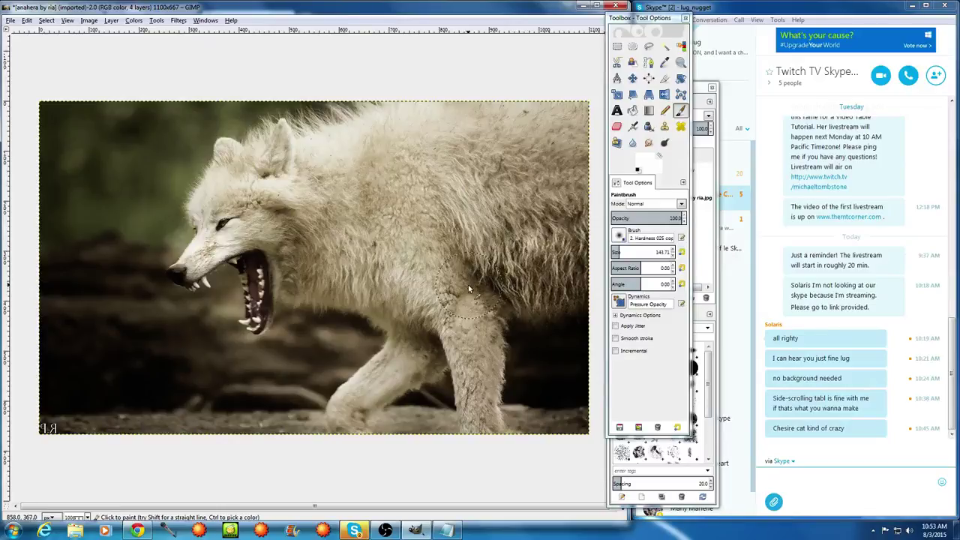
mouse_move(479, 278)
left_mouse_down()
mouse_move(457, 276)
mouse_move(506, 296)
left_mouse_up()
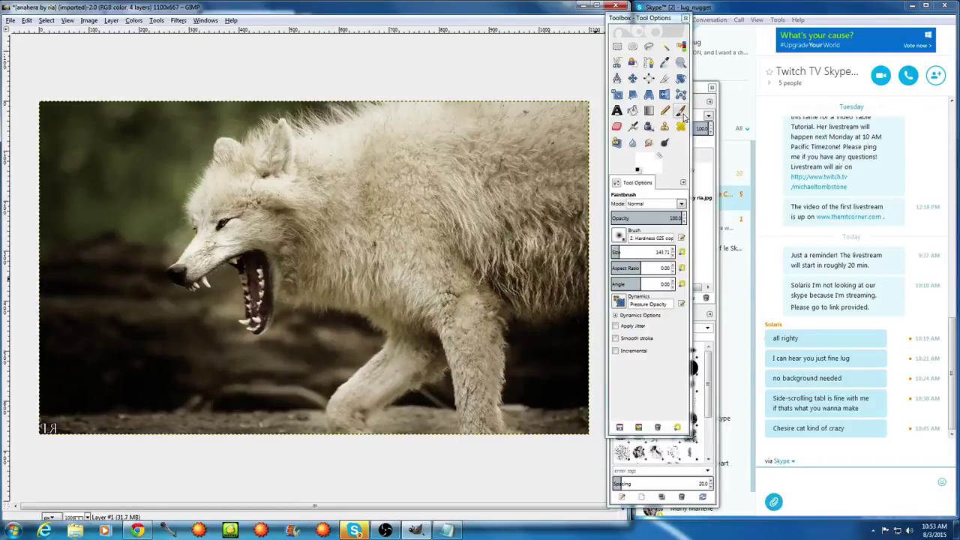
Refine the white highlight on the wolf's flank with the Eraser, Paintbrush and Smudge tools at size 143.71
left_click(617, 127)
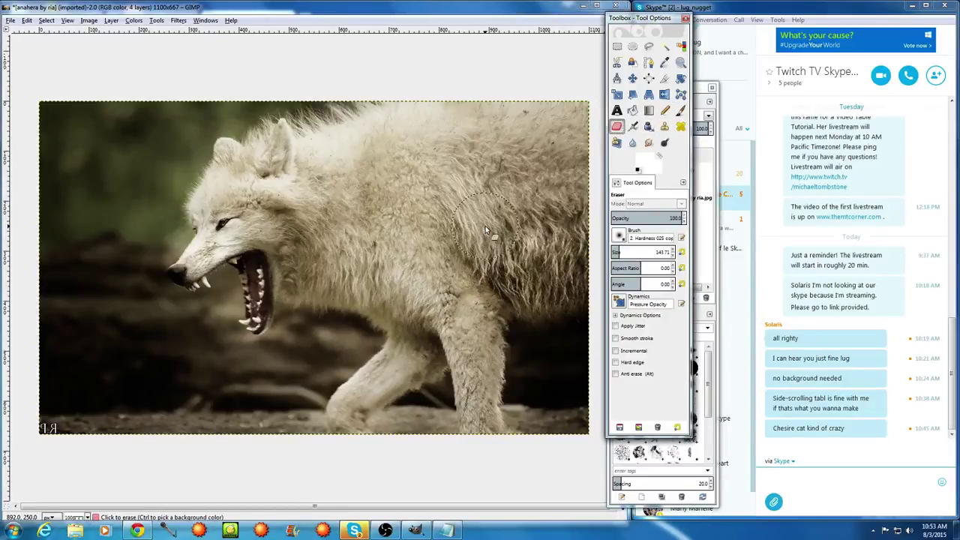
left_click(680, 111)
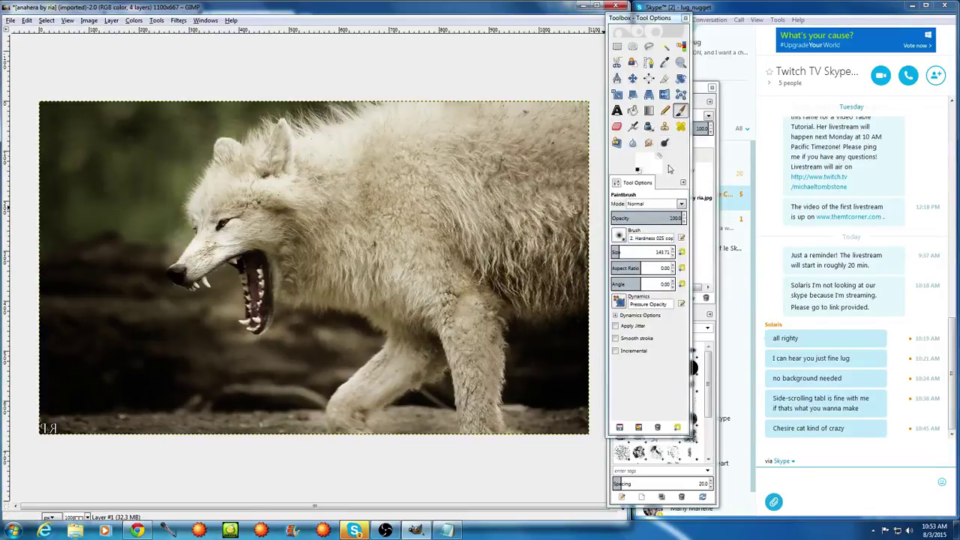
left_click(618, 128)
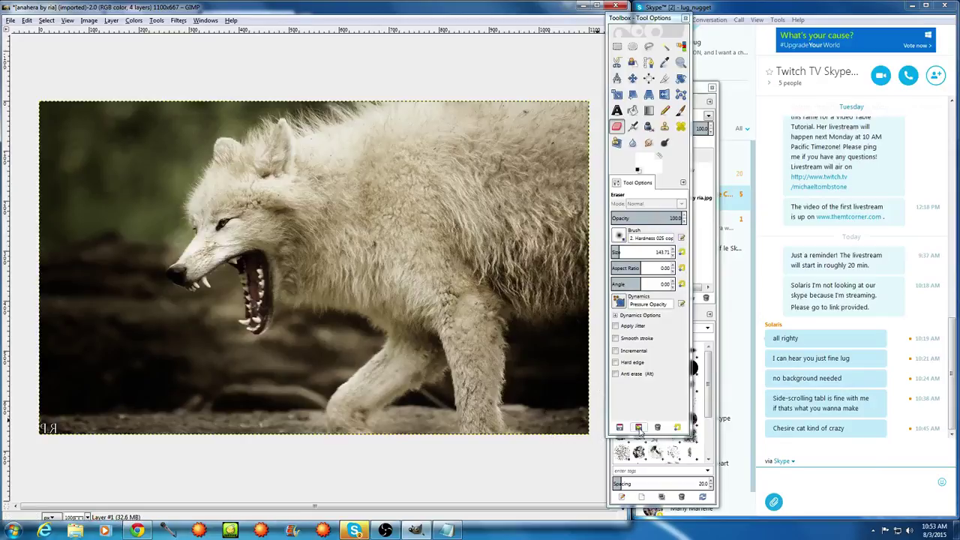
left_click(649, 142)
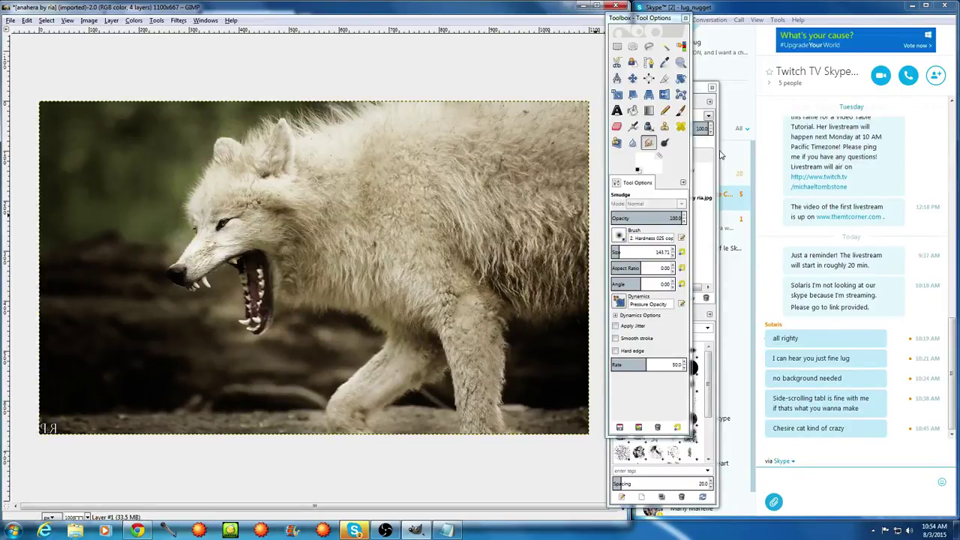
Soften the highlight on the wolf's upper flank with the Paintbrush at 39.4 opacity, the Smudge tool and the Eraser
left_click(679, 113)
left_click(638, 218)
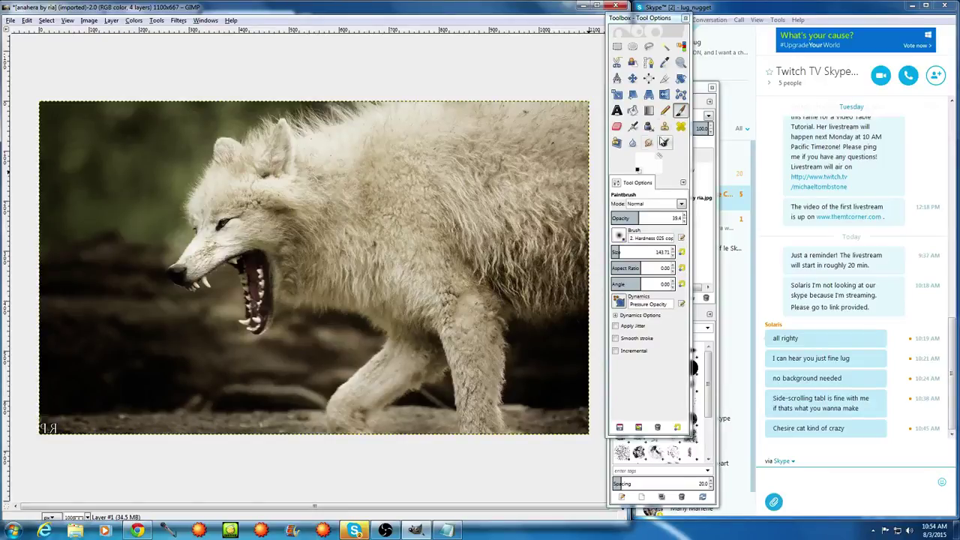
left_click(648, 143)
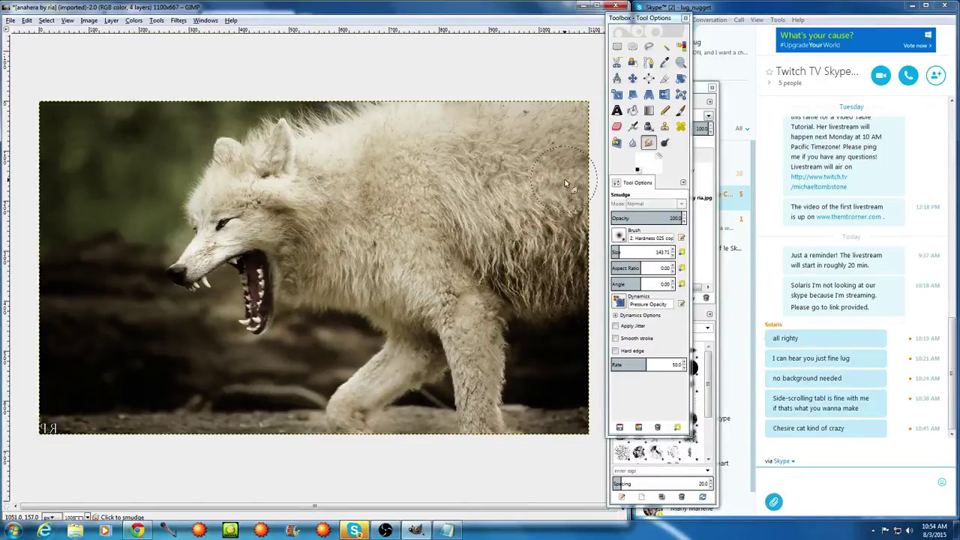
mouse_move(566, 183)
left_mouse_down()
mouse_move(515, 208)
mouse_move(520, 180)
left_mouse_up()
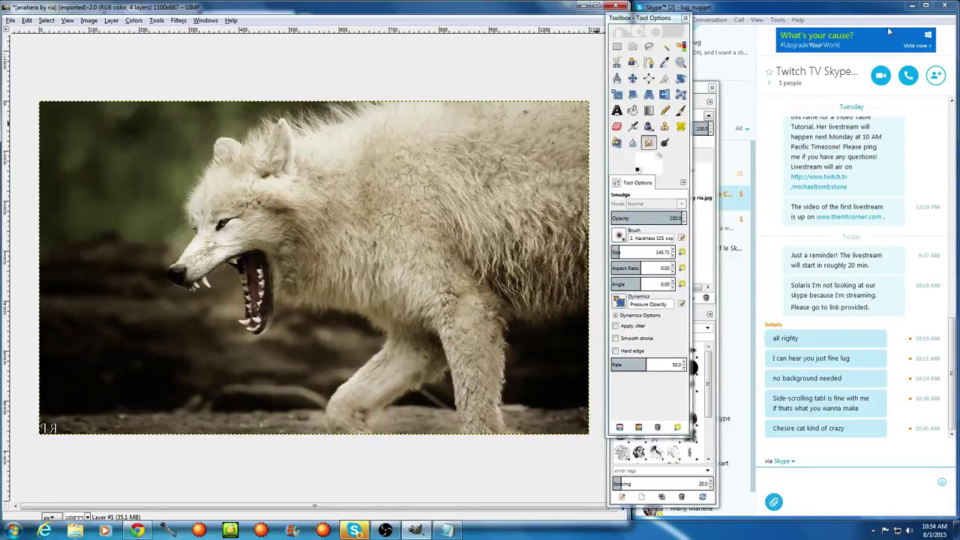
left_click(616, 126)
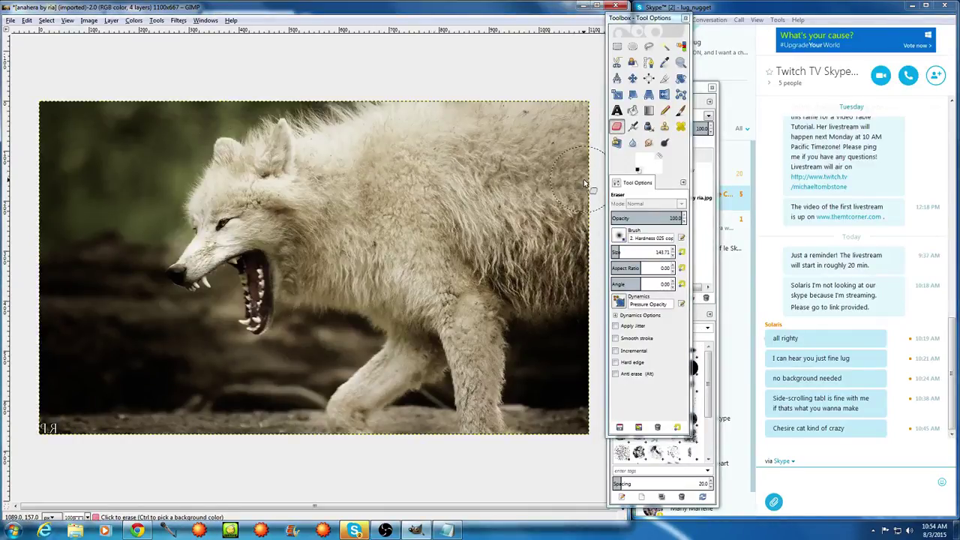
mouse_move(518, 173)
left_mouse_down()
mouse_move(466, 190)
mouse_move(594, 191)
mouse_move(528, 183)
mouse_move(443, 188)
left_mouse_up()
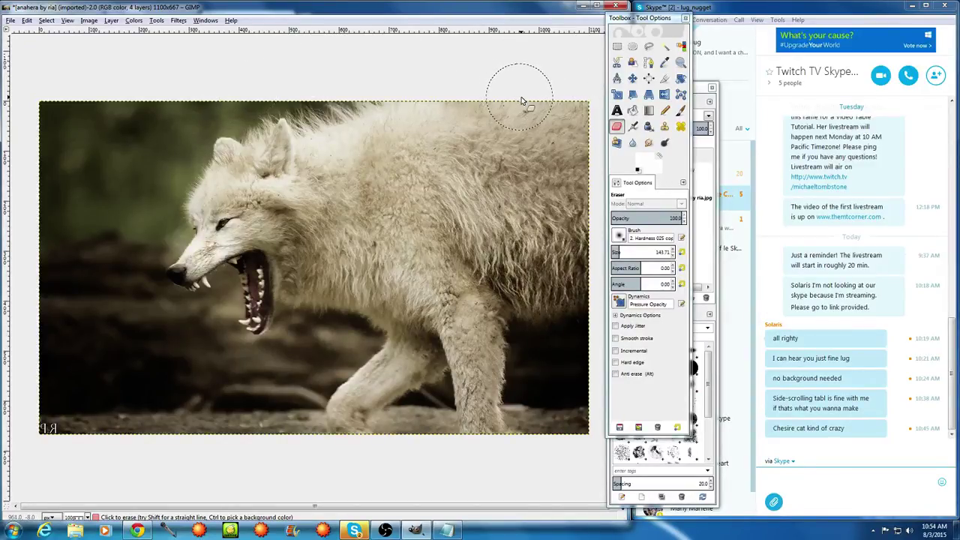
Lighten the wolf's flank, front leg and neck with faint Paintbrush strokes, and erase the excess white along the neck's upper edge
left_click(680, 110)
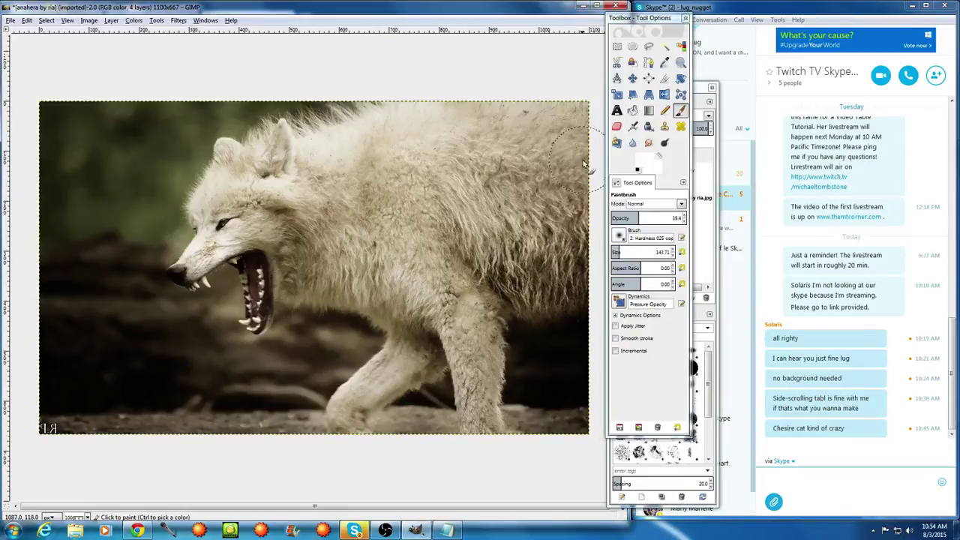
mouse_move(584, 163)
left_mouse_down()
mouse_move(524, 128)
mouse_move(332, 132)
mouse_move(569, 113)
mouse_move(417, 187)
mouse_move(389, 238)
mouse_move(445, 299)
mouse_move(480, 401)
mouse_move(495, 293)
mouse_move(455, 272)
left_mouse_up()
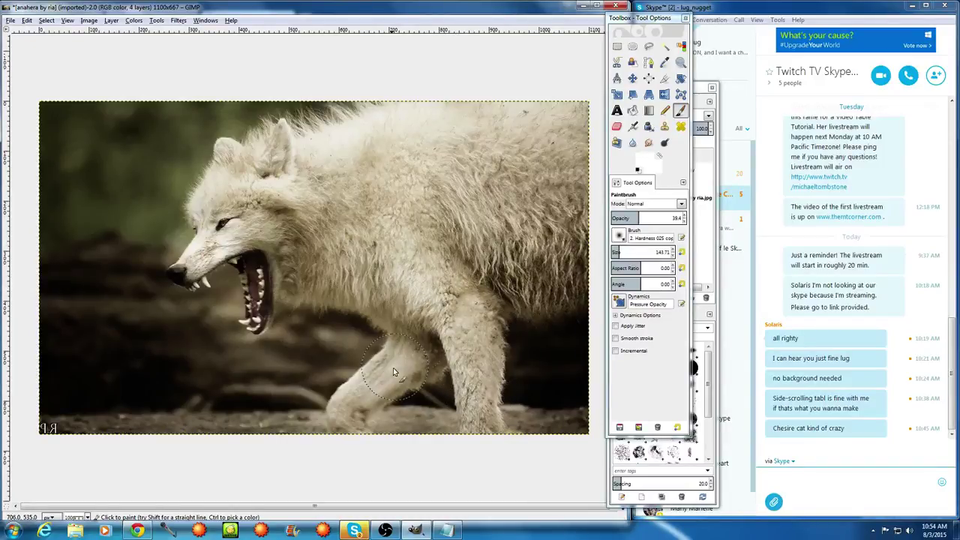
mouse_move(394, 371)
left_mouse_down()
mouse_move(338, 417)
mouse_move(353, 407)
mouse_move(337, 435)
left_mouse_up()
mouse_move(431, 176)
left_mouse_down()
mouse_move(557, 196)
mouse_move(495, 174)
mouse_move(527, 157)
mouse_move(526, 115)
mouse_move(421, 121)
mouse_move(351, 170)
mouse_move(296, 253)
mouse_move(315, 164)
mouse_move(302, 220)
mouse_move(270, 180)
mouse_move(215, 189)
mouse_move(301, 137)
left_mouse_up()
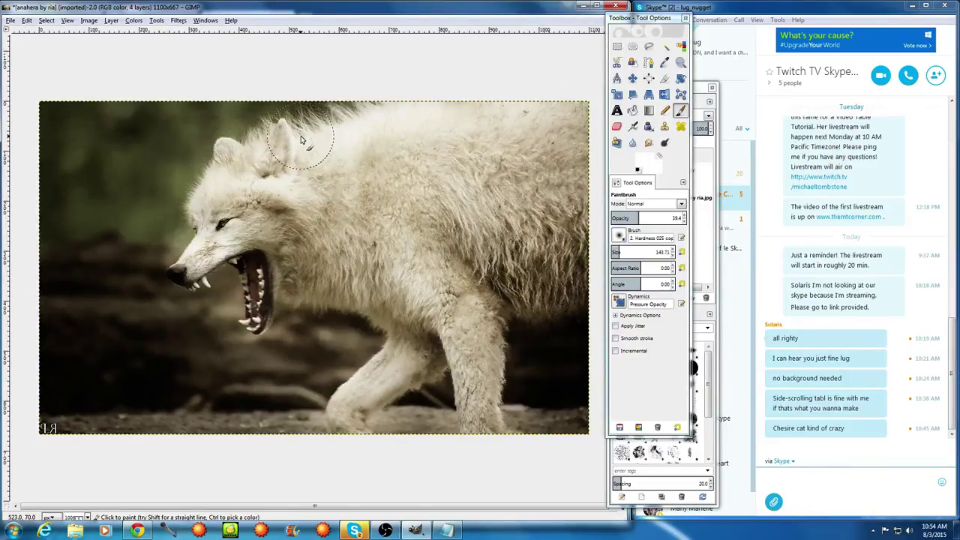
left_click(617, 127)
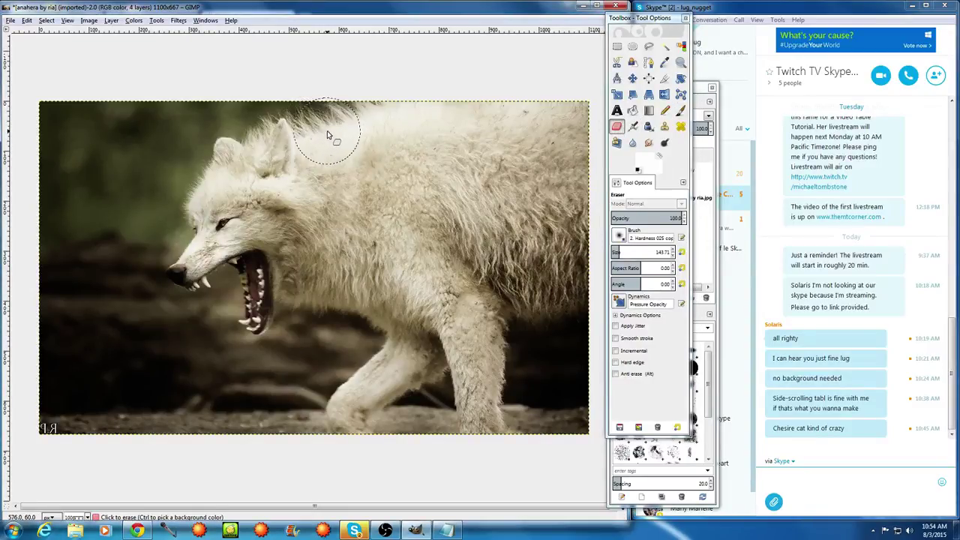
left_click_drag(327, 134, 360, 77)
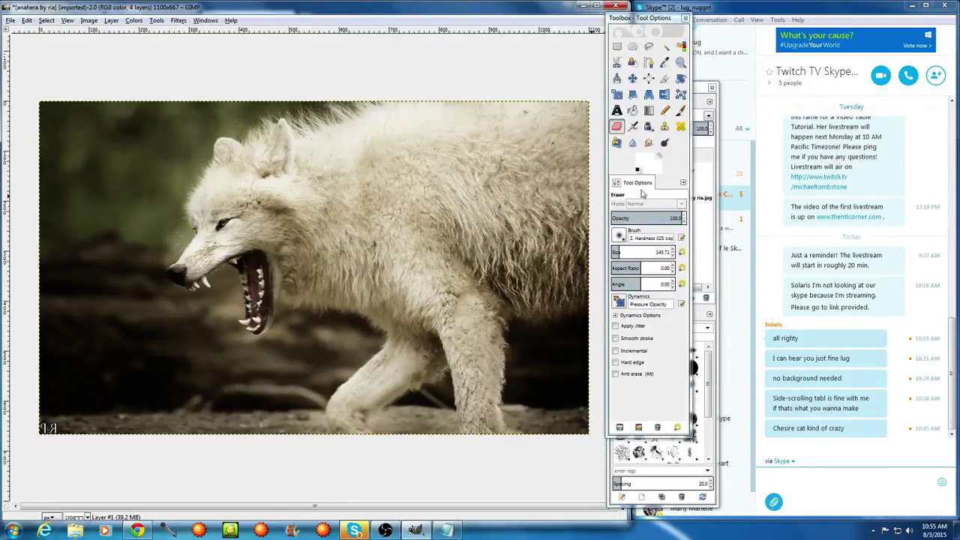
Erase the white over the wolf's open mouth on Layer copy, using the Eraser at sizes 34.58 and 54.73
left_click(702, 169)
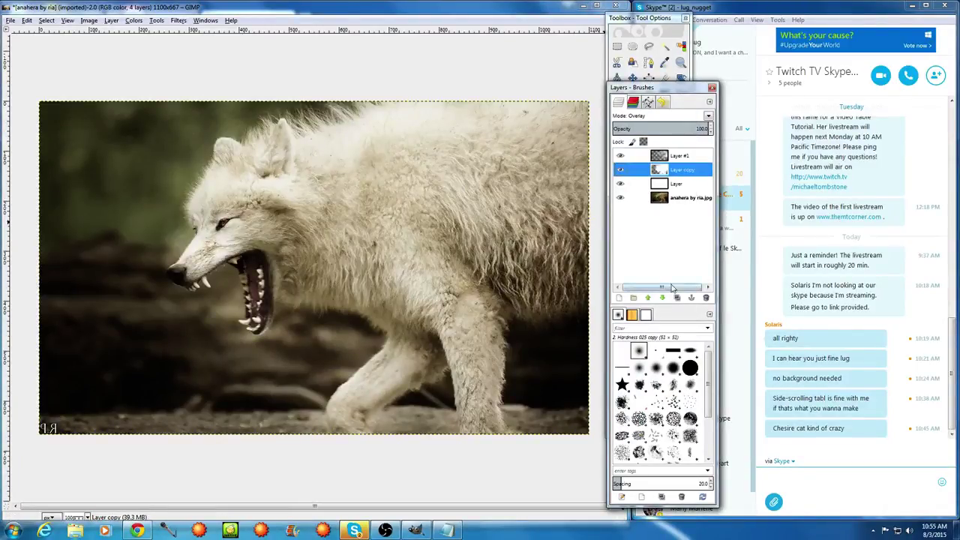
left_click(654, 37)
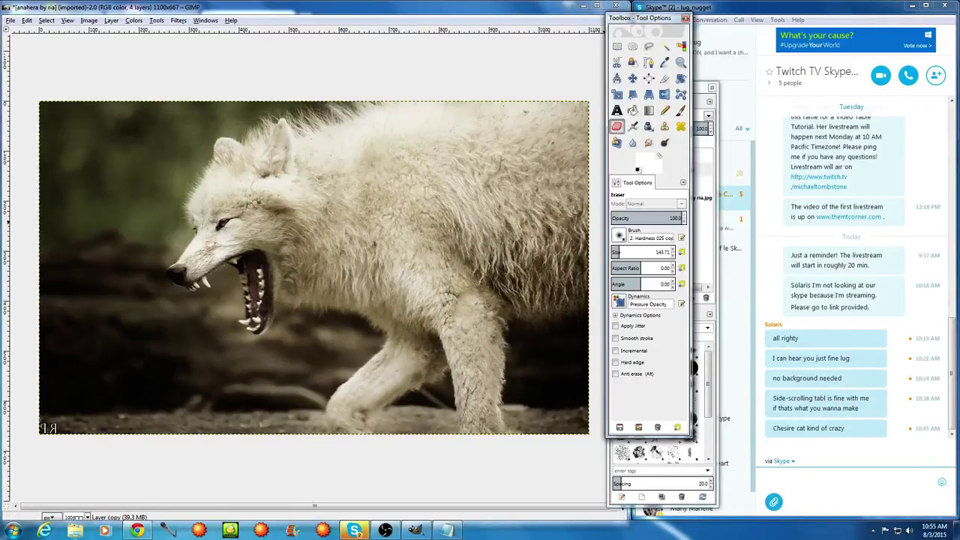
left_click(615, 252)
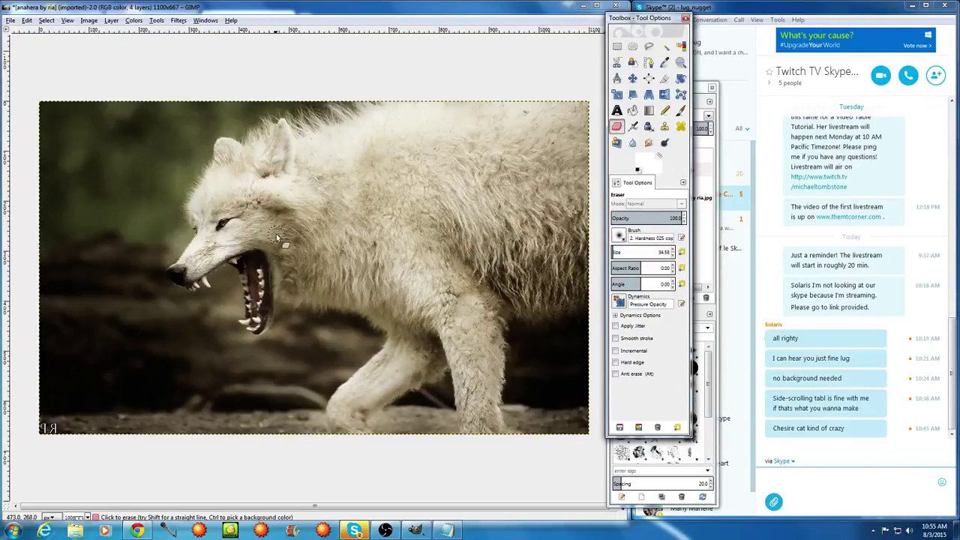
left_click(221, 279)
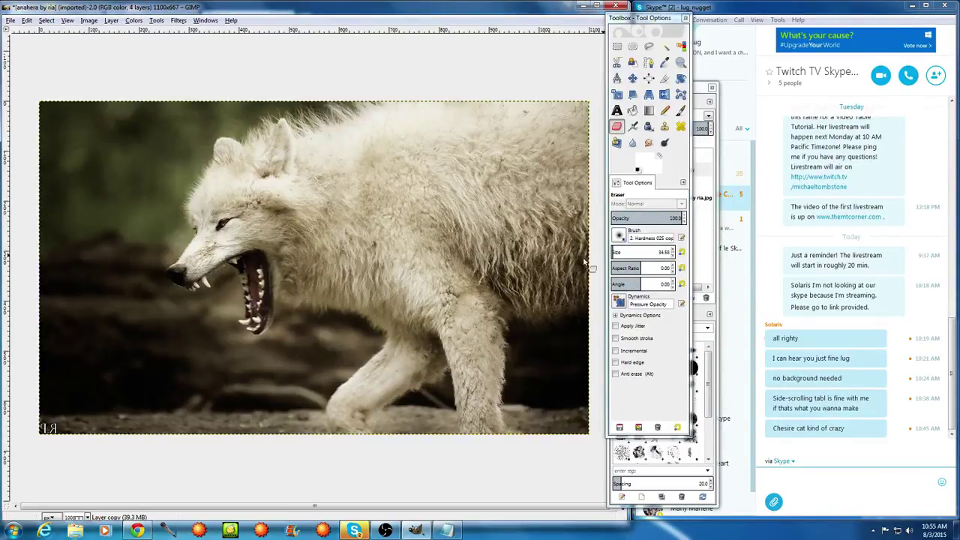
left_click(612, 252)
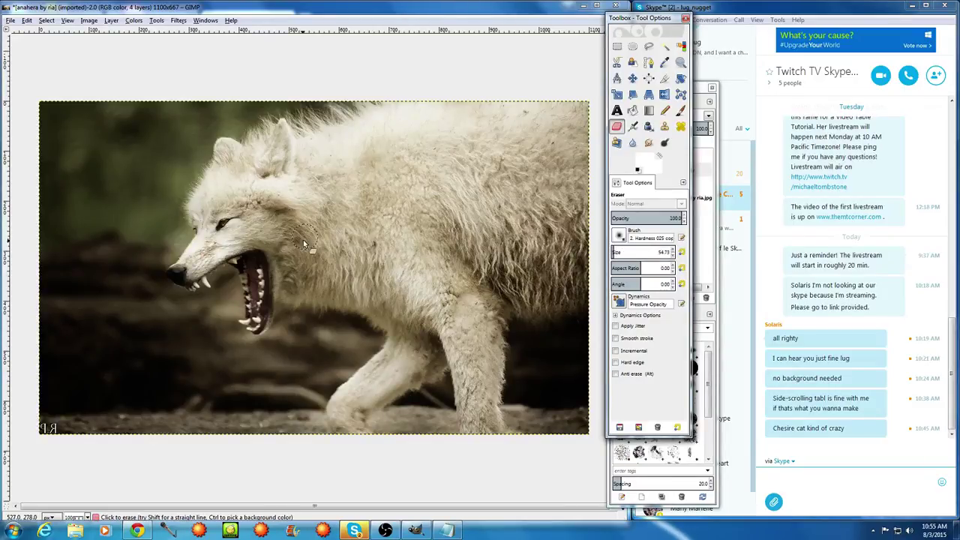
left_click(219, 288)
mouse_move(231, 280)
left_mouse_down()
mouse_move(240, 322)
mouse_move(244, 289)
mouse_move(251, 323)
mouse_move(249, 260)
mouse_move(246, 294)
mouse_move(262, 337)
mouse_move(259, 323)
left_mouse_up()
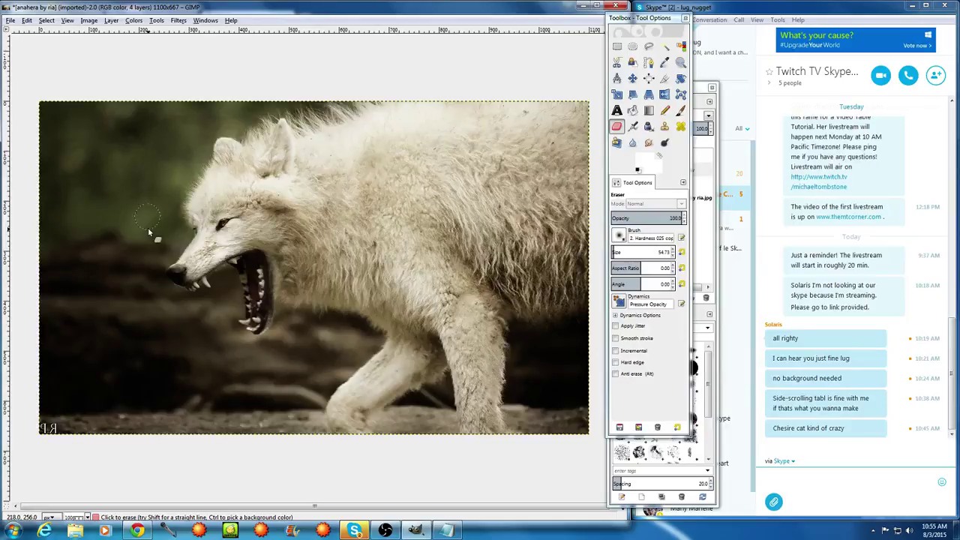
Erase the stray white from Layer #1 along the front edge of the wolf's forehead and muzzle
left_click(714, 174)
left_click(679, 155)
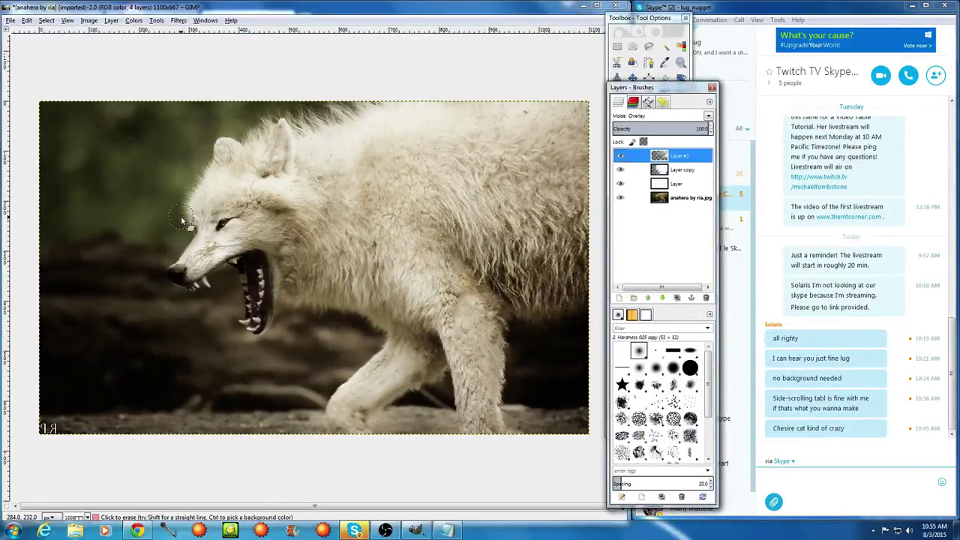
left_click_drag(181, 220, 179, 247)
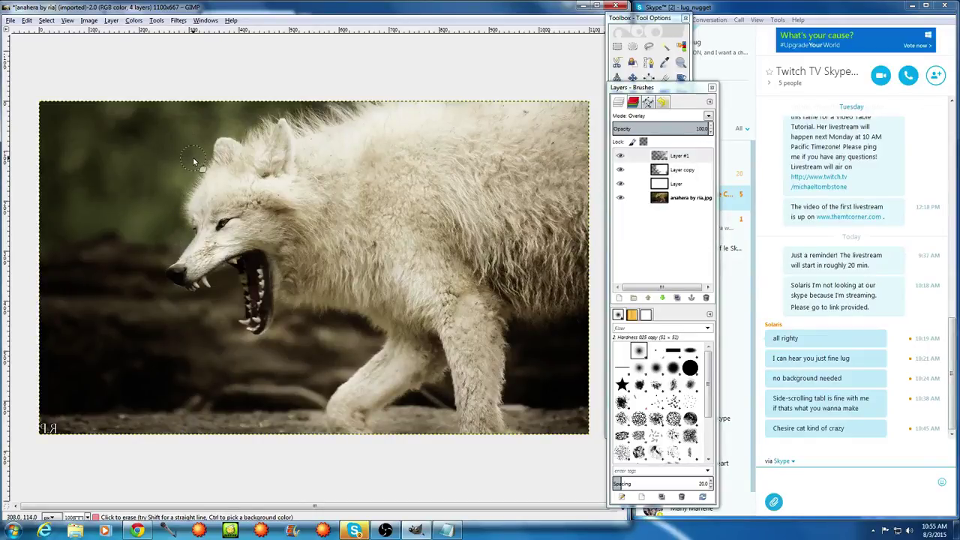
Erase the white spill on Layer copy from the background around the wolf's forehead and ears
left_click(663, 171)
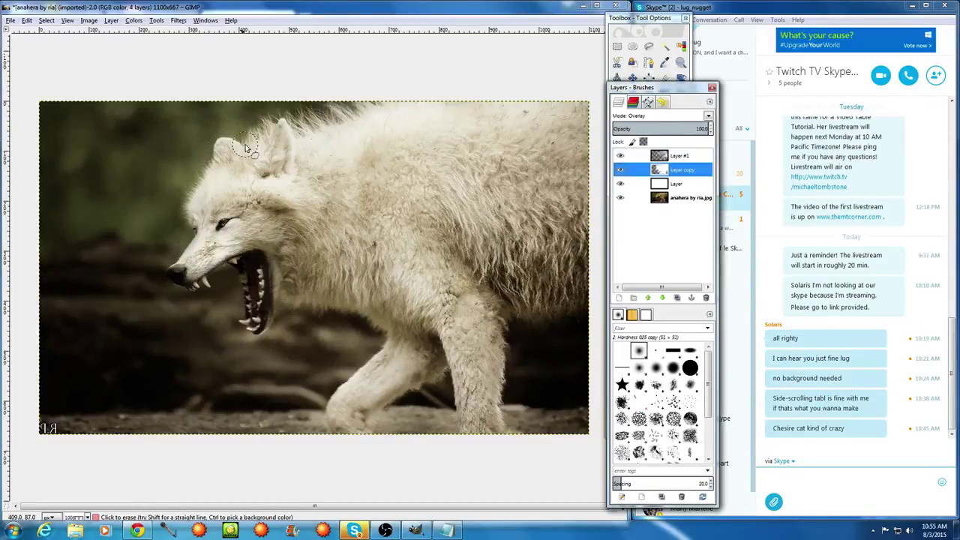
left_click(187, 164)
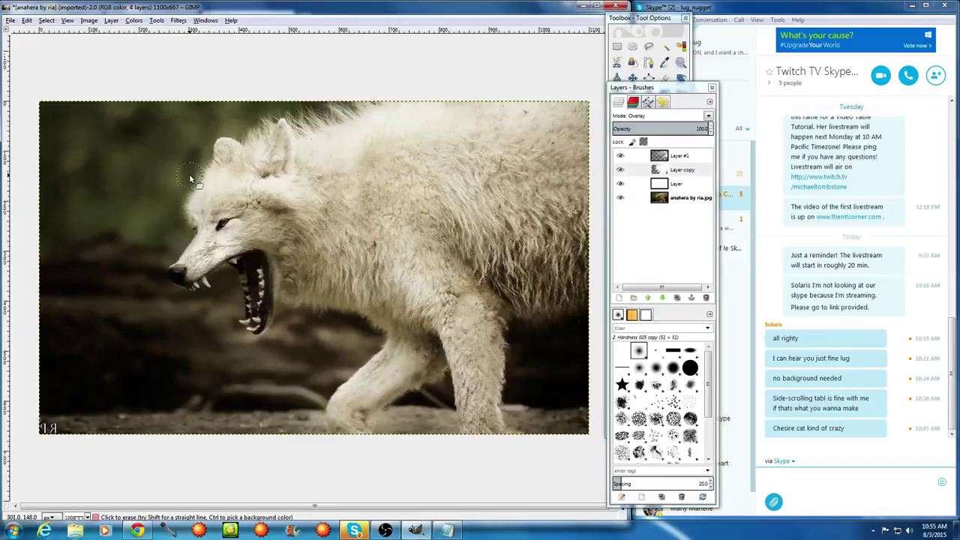
left_click_drag(189, 173, 220, 143)
mouse_move(186, 182)
left_mouse_down()
mouse_move(191, 146)
mouse_move(159, 190)
mouse_move(206, 140)
mouse_move(198, 178)
mouse_move(203, 109)
mouse_move(175, 194)
mouse_move(182, 126)
left_mouse_up()
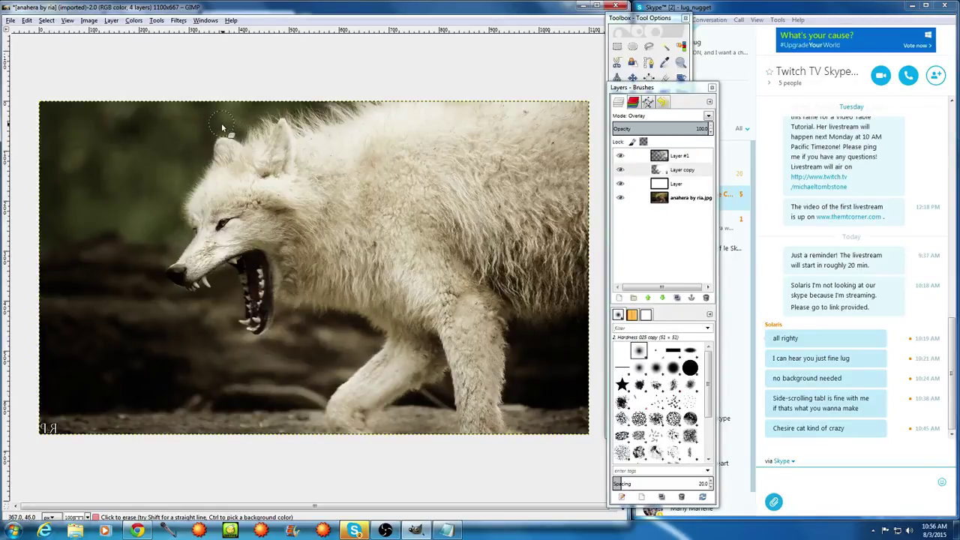
left_click_drag(225, 126, 233, 117)
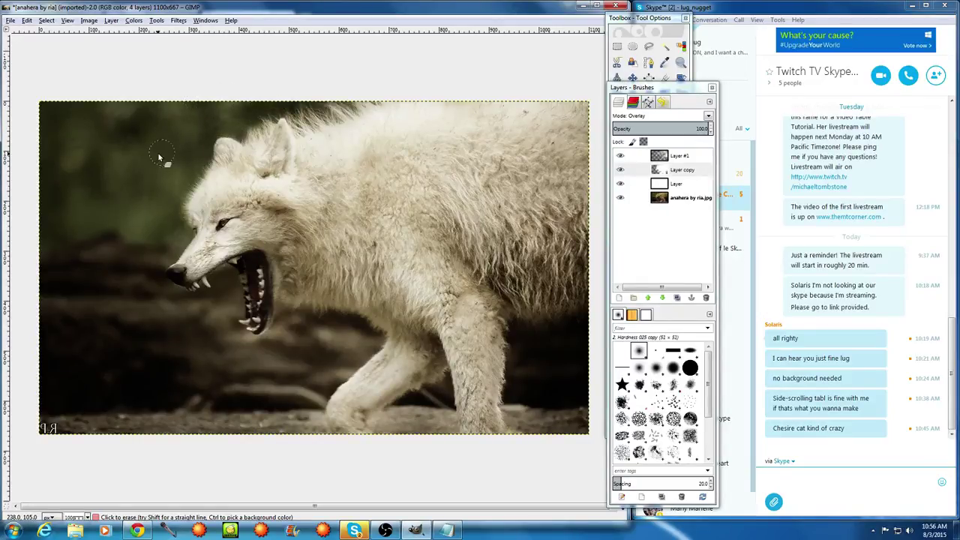
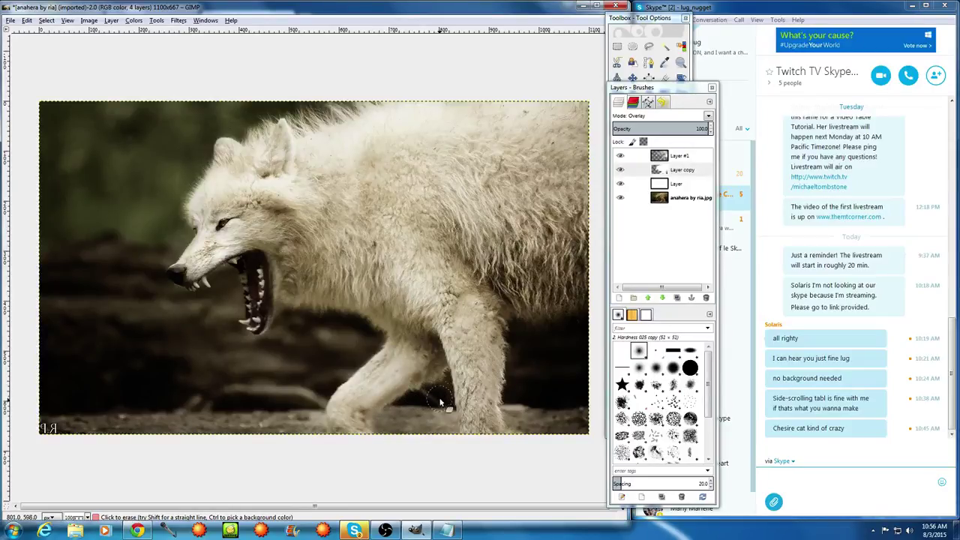
Erase the white spill on Layer copy from the ground and the dark gap around the wolf's front legs
mouse_move(424, 419)
left_mouse_down()
mouse_move(447, 399)
mouse_move(454, 424)
mouse_move(505, 357)
mouse_move(516, 382)
mouse_move(512, 437)
mouse_move(525, 381)
mouse_move(518, 435)
mouse_move(525, 381)
mouse_move(534, 417)
mouse_move(542, 410)
left_mouse_up()
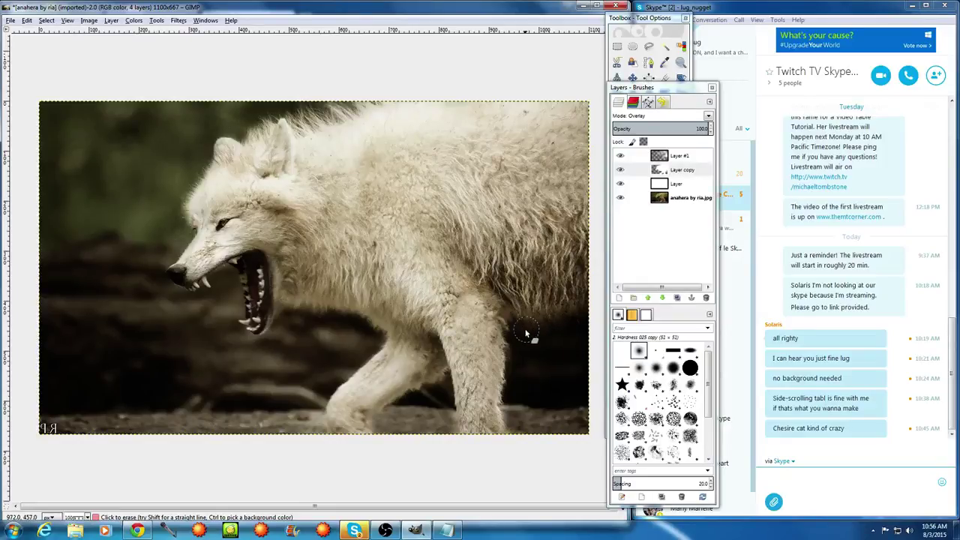
mouse_move(517, 398)
left_mouse_down()
mouse_move(509, 443)
mouse_move(504, 420)
mouse_move(405, 433)
mouse_move(446, 388)
left_mouse_up()
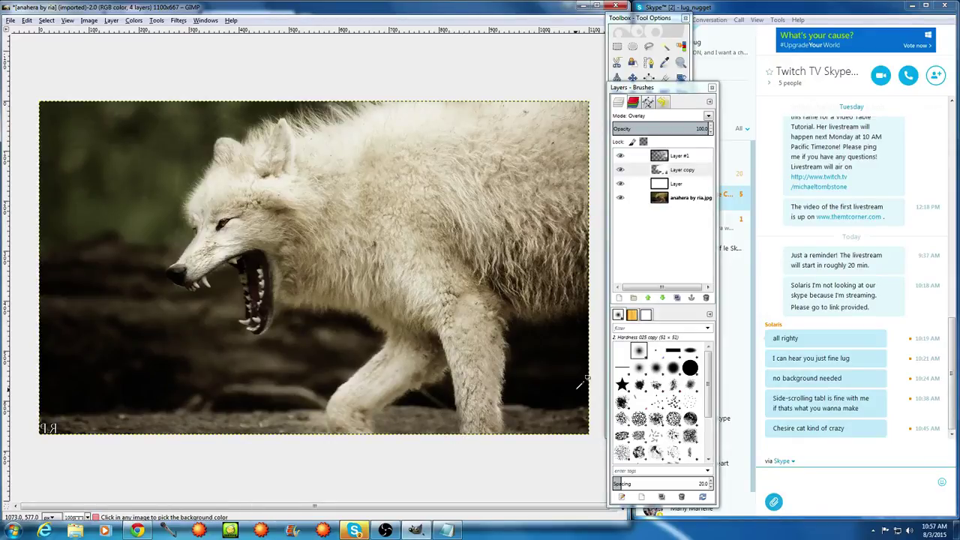
scroll(433, 410, "up", 4)
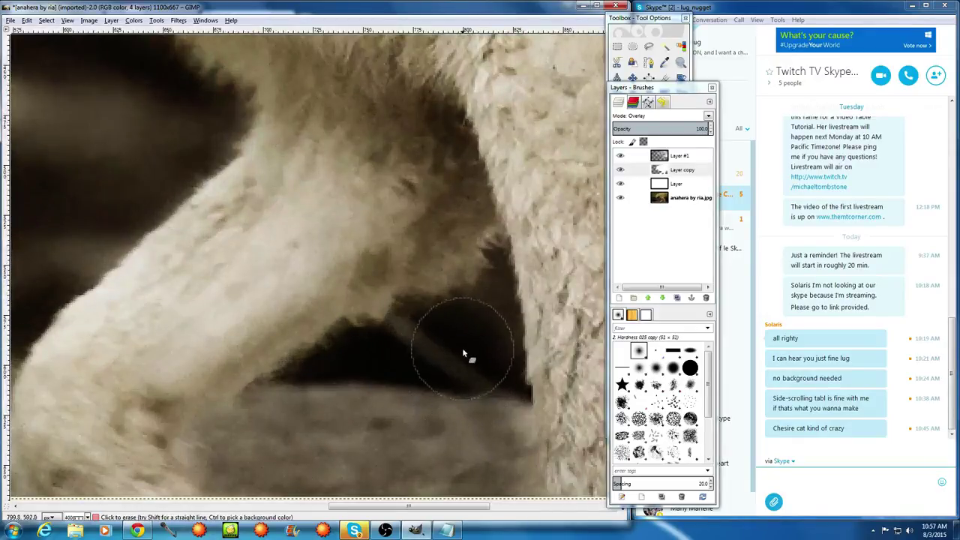
mouse_move(462, 347)
left_mouse_down()
mouse_move(495, 287)
mouse_move(513, 480)
left_mouse_up()
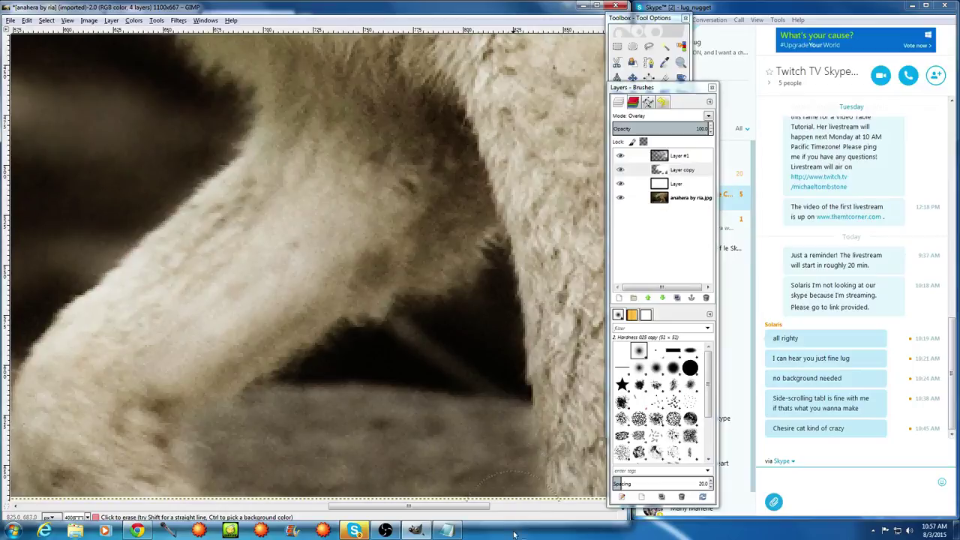
key("1")
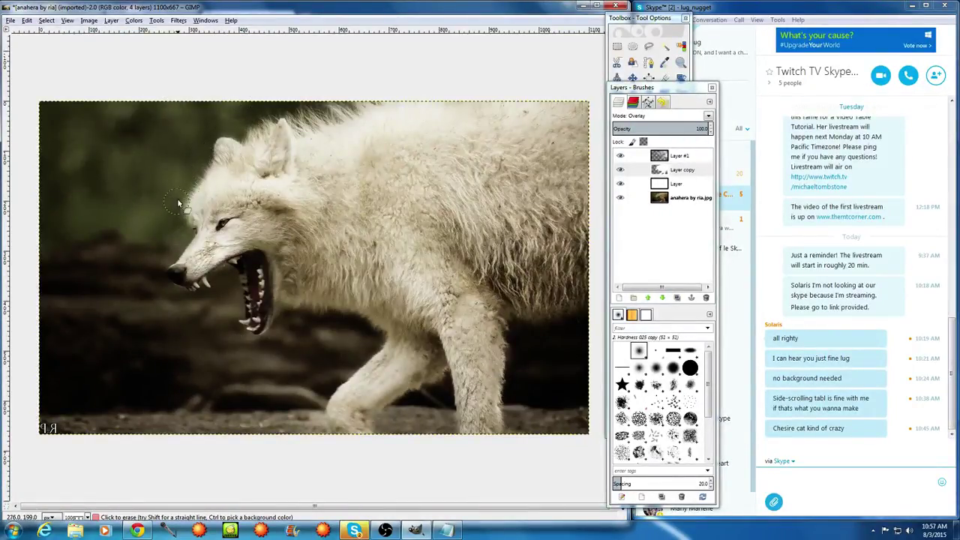
Add a new transparent layer above Layer #1
right_click(690, 158)
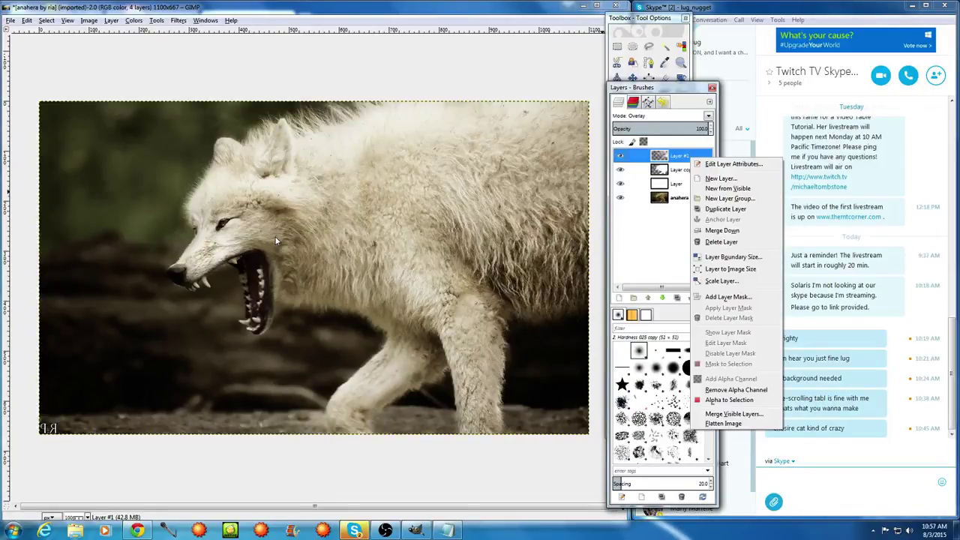
left_click(718, 178)
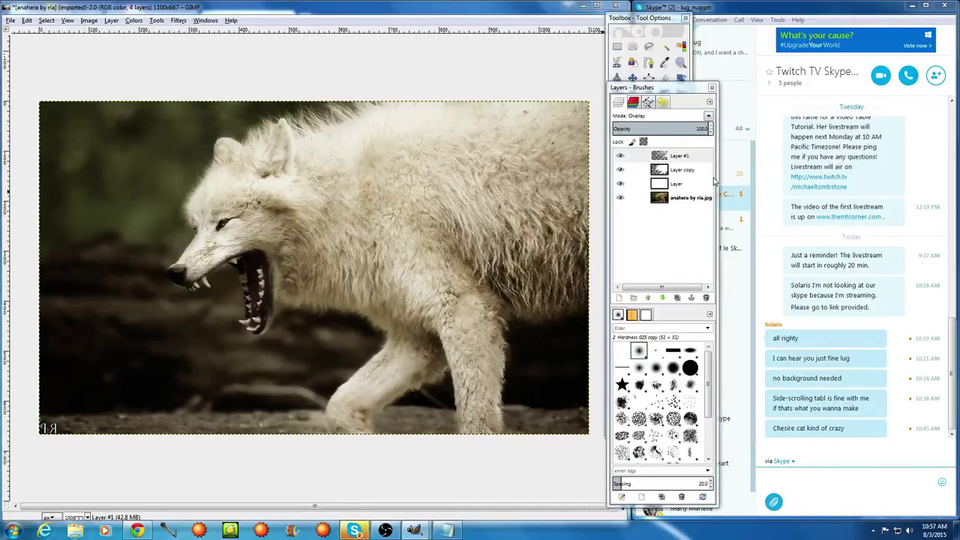
left_click(102, 185)
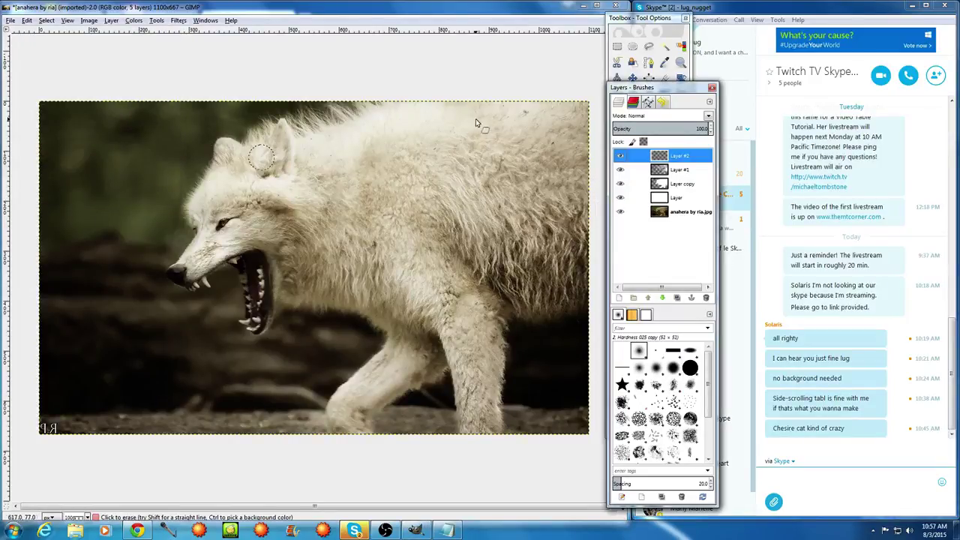
Outline the iris of the wolf's near eye with a closed Free Select selection
left_click(621, 21)
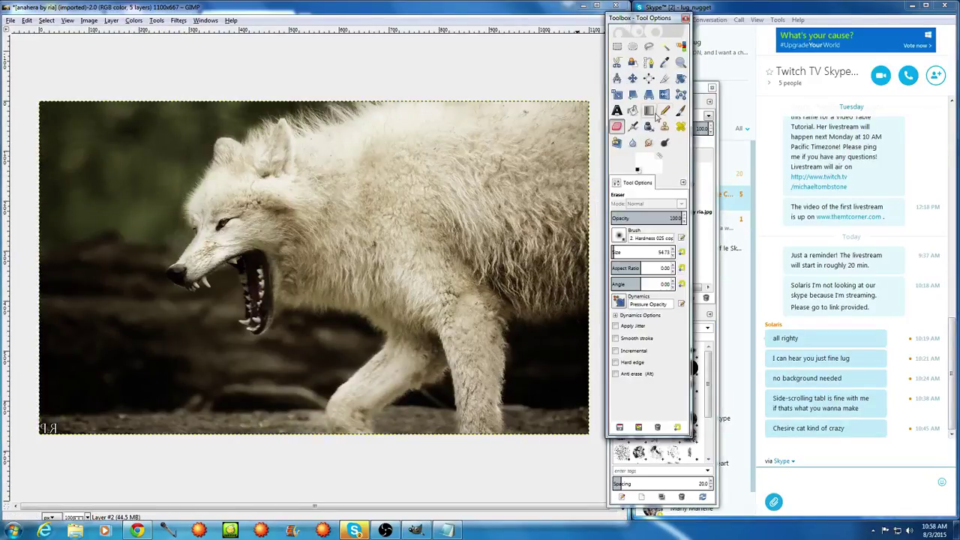
left_click(649, 46)
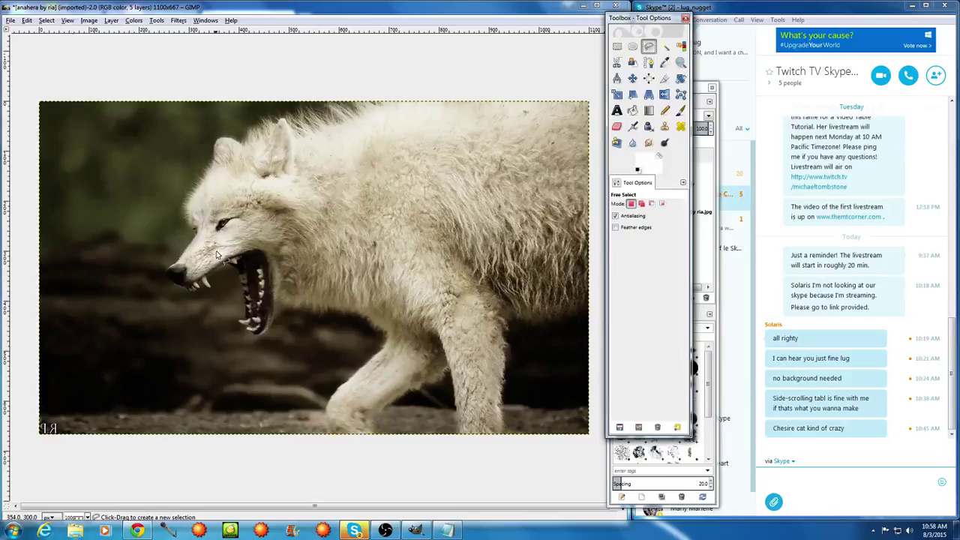
scroll(193, 236, "up", 4)
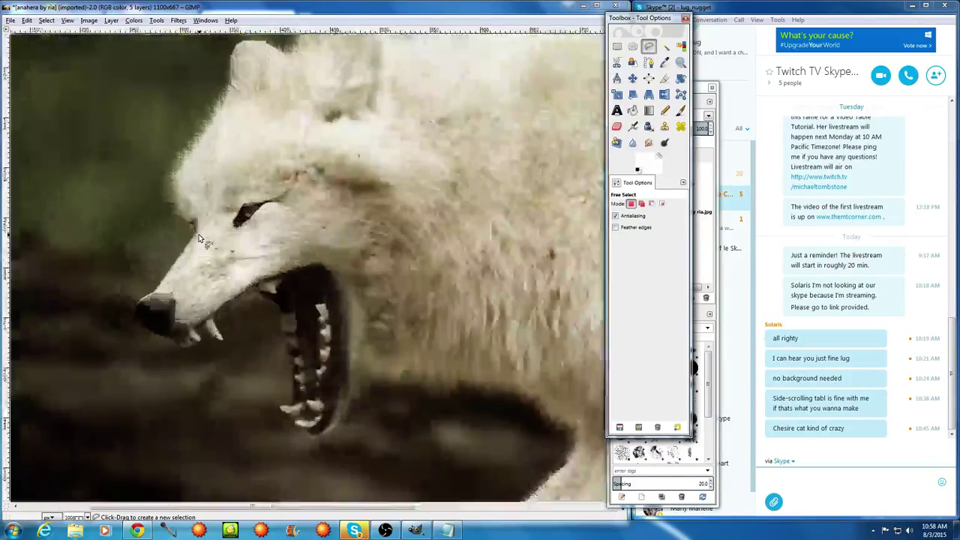
left_click(292, 185)
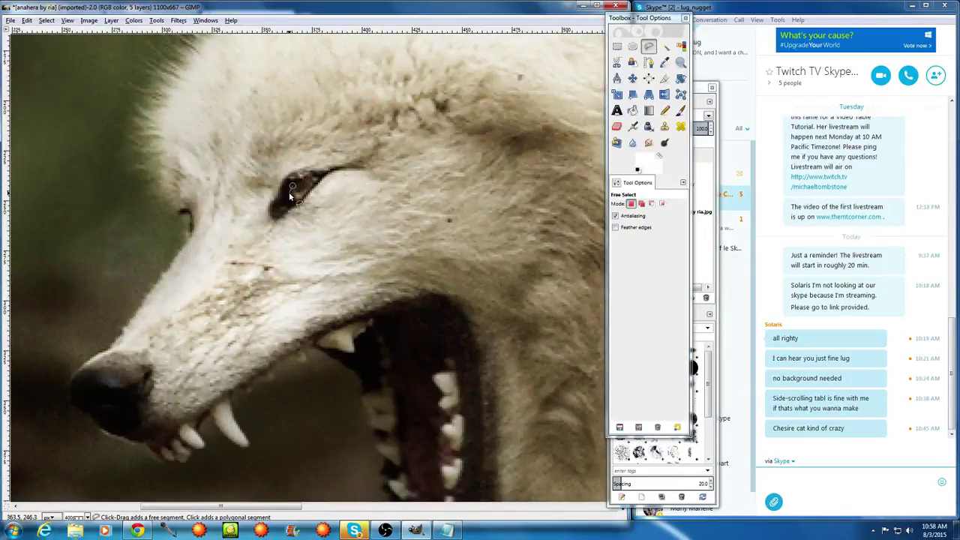
left_click(295, 199)
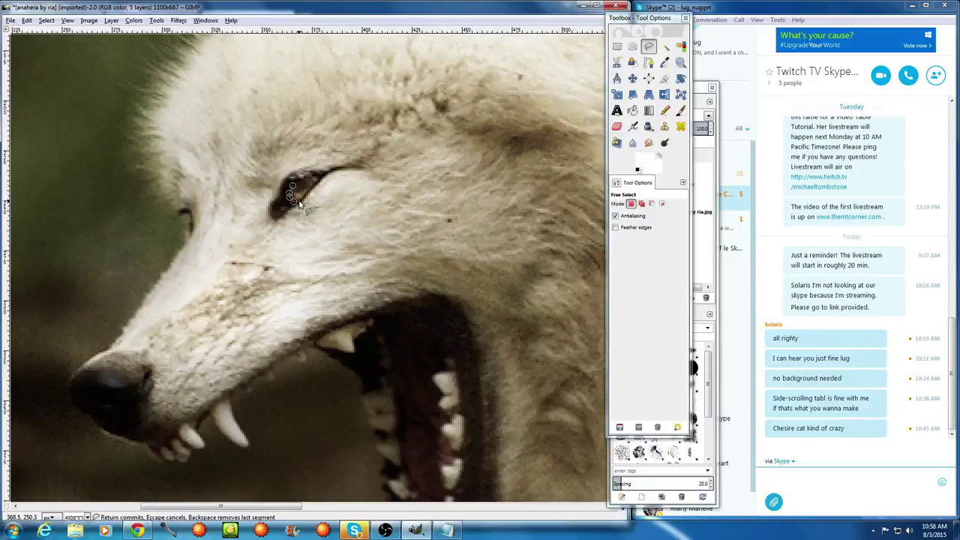
left_click(301, 200)
left_click(311, 190)
left_click(317, 180)
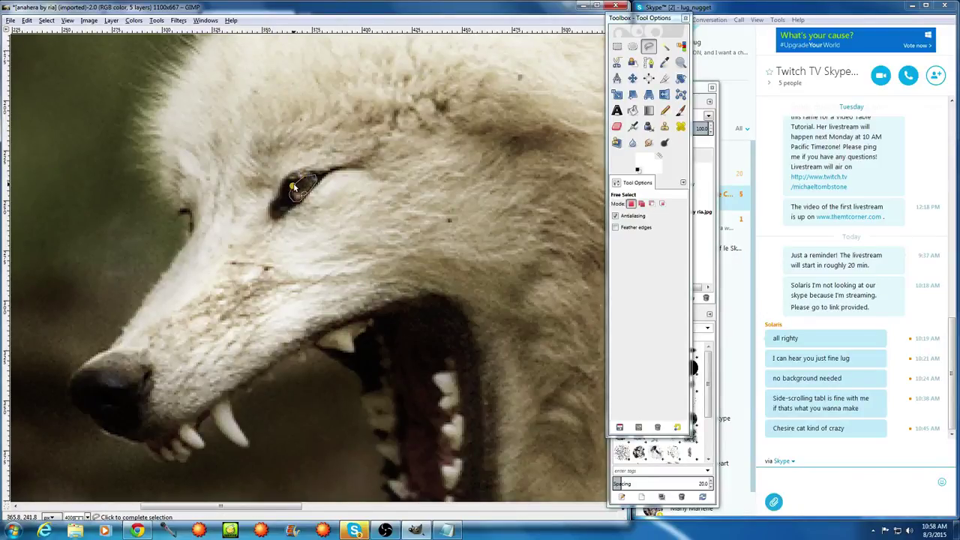
left_click(295, 185)
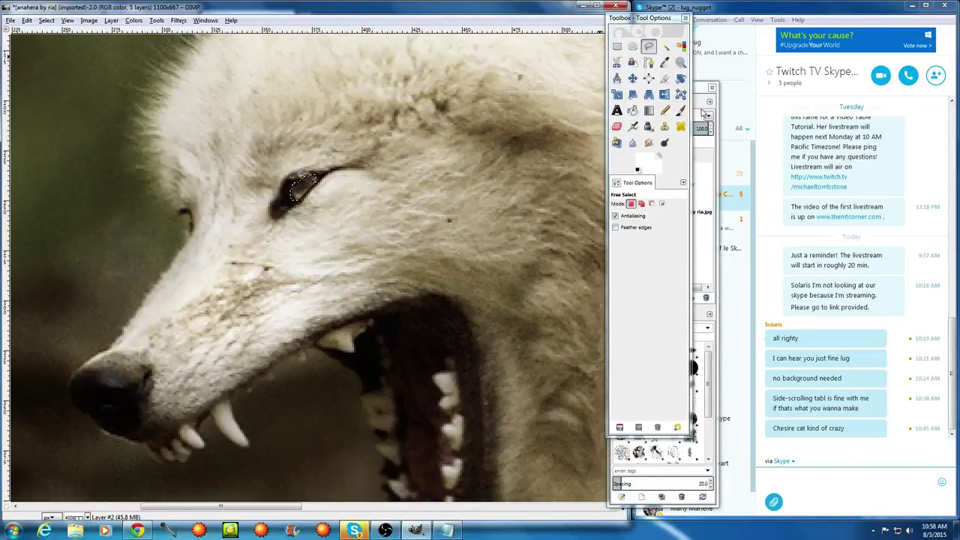
Fill the selected iris with white on Layer #2 using Bucket Fill
left_click(691, 162)
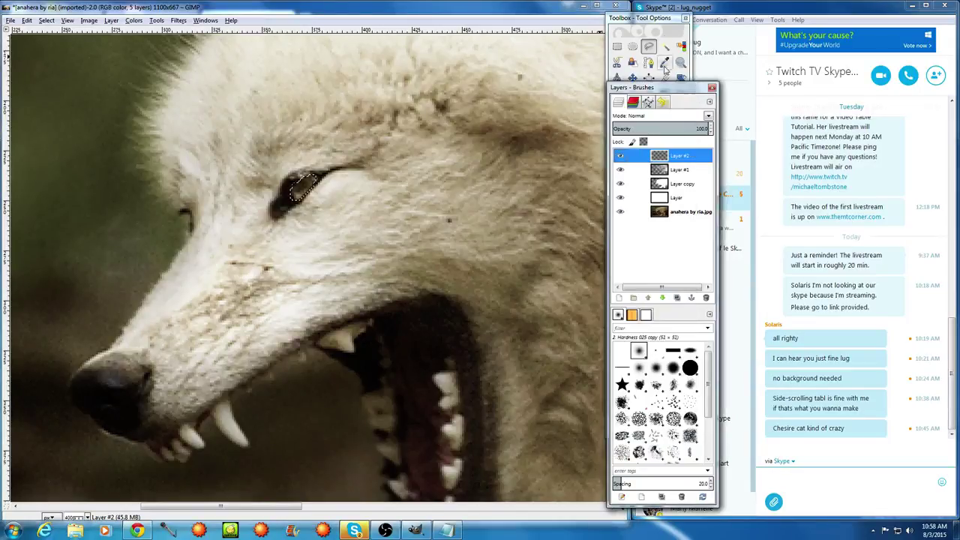
left_click(665, 34)
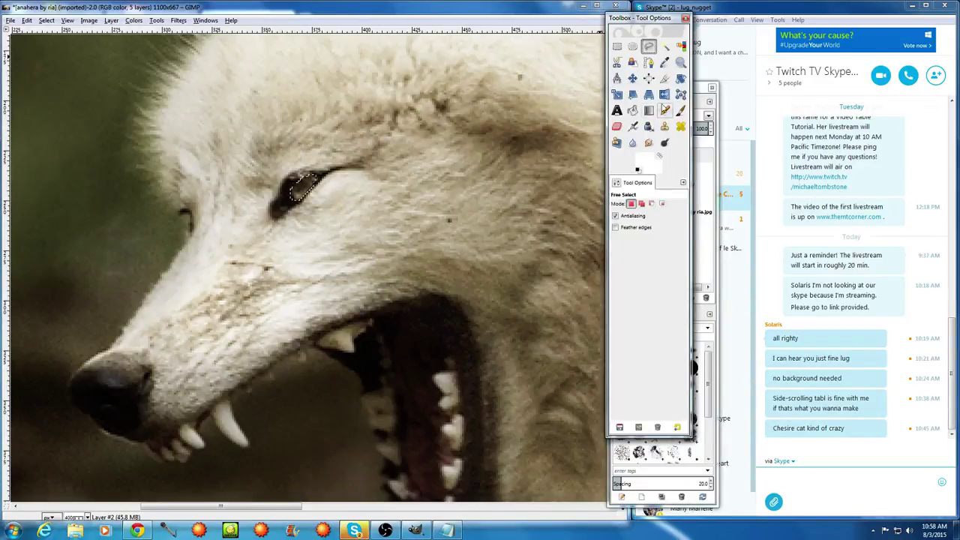
left_click(632, 110)
left_click(307, 200)
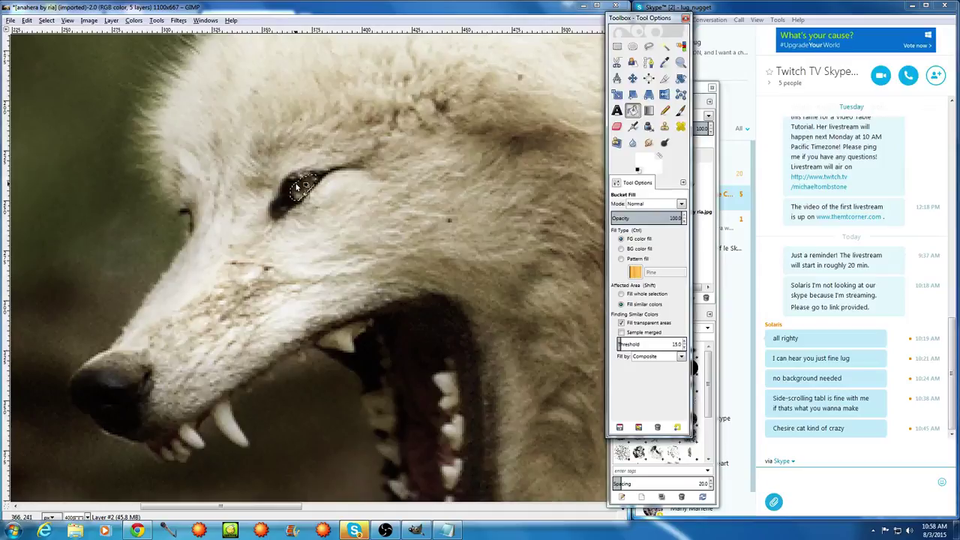
Set the blend mode of Layer #2 to Color and clear the selection around the iris
left_click(700, 90)
left_click(711, 117)
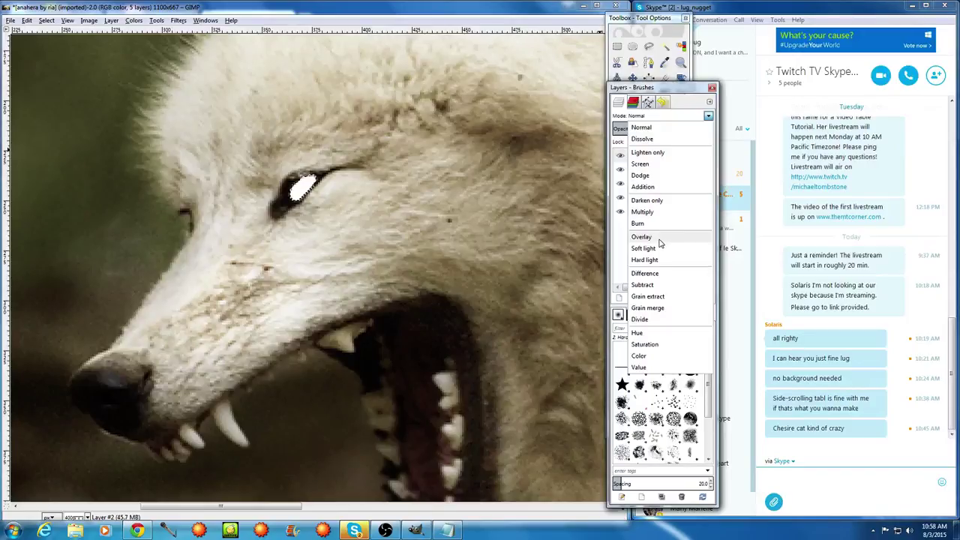
left_click(638, 356)
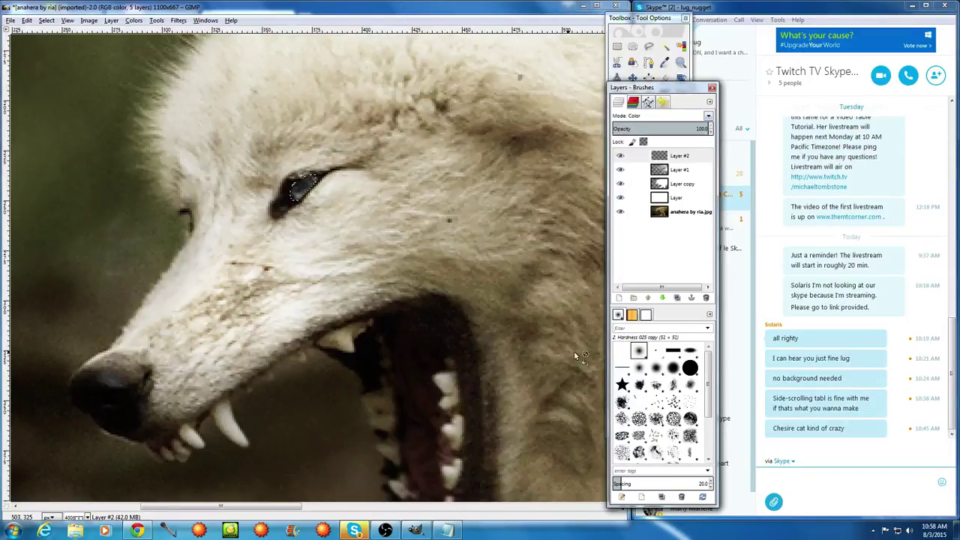
scroll(406, 285, "down", 2)
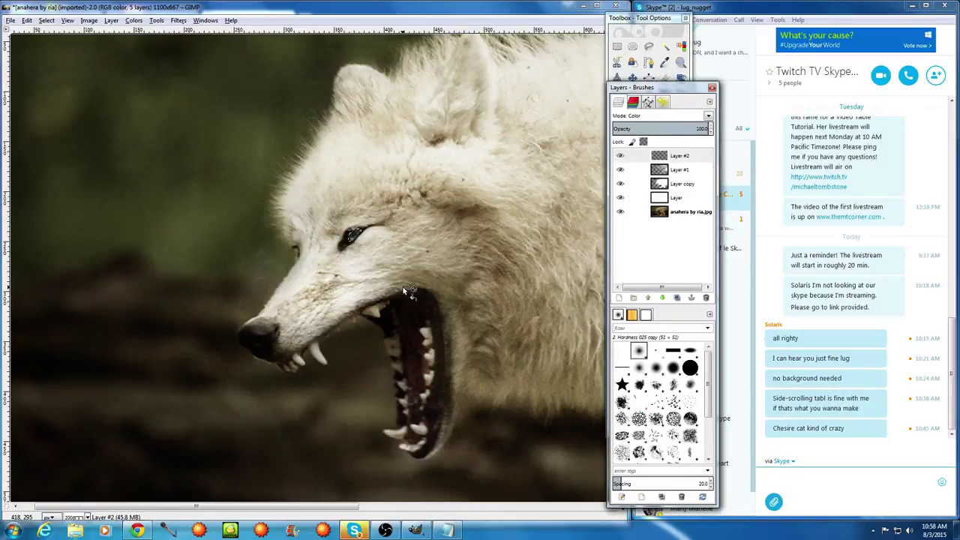
left_click(622, 47)
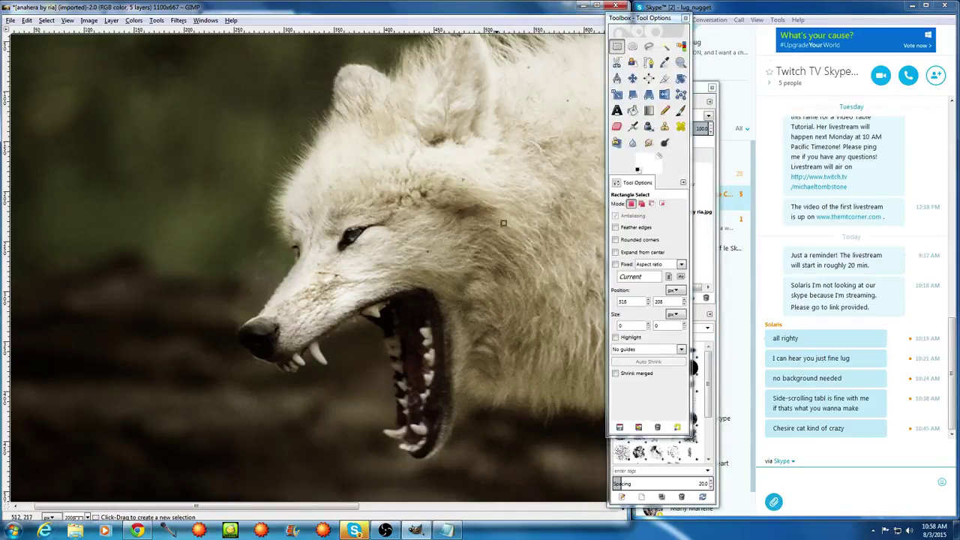
scroll(469, 198, "down", 3, "ctrl")
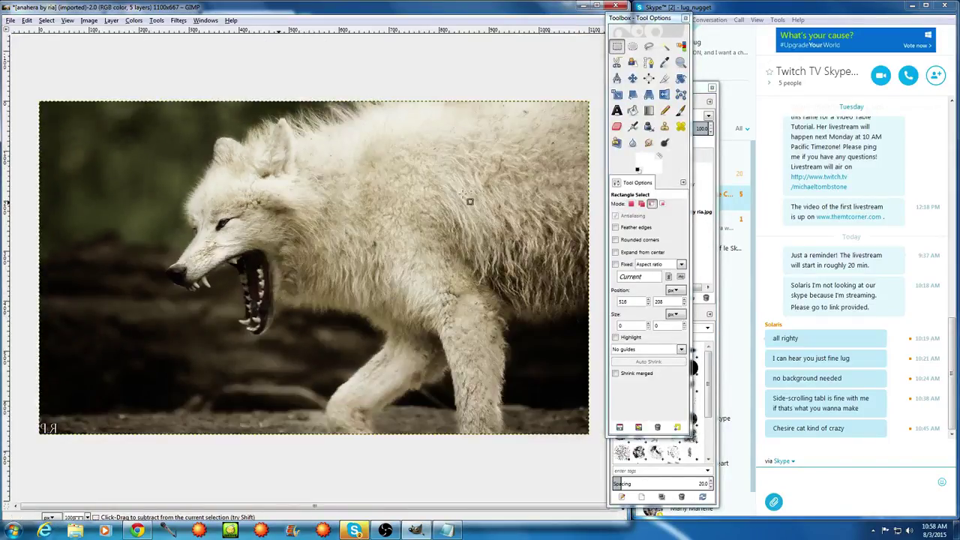
scroll(169, 208, "up", 2, "ctrl")
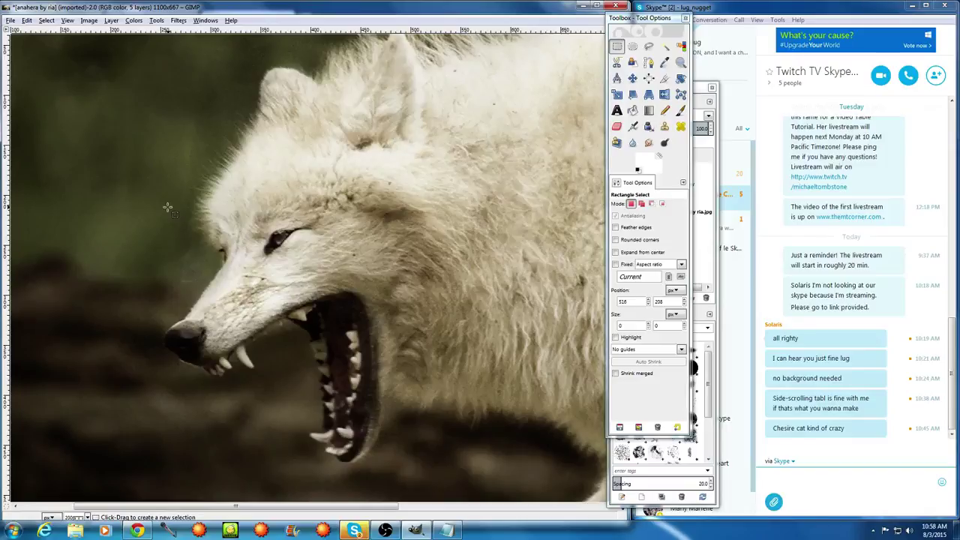
Duplicate Layer #2 and set the duplicate's blend mode to Overlay to brighten the eye
left_click(680, 114)
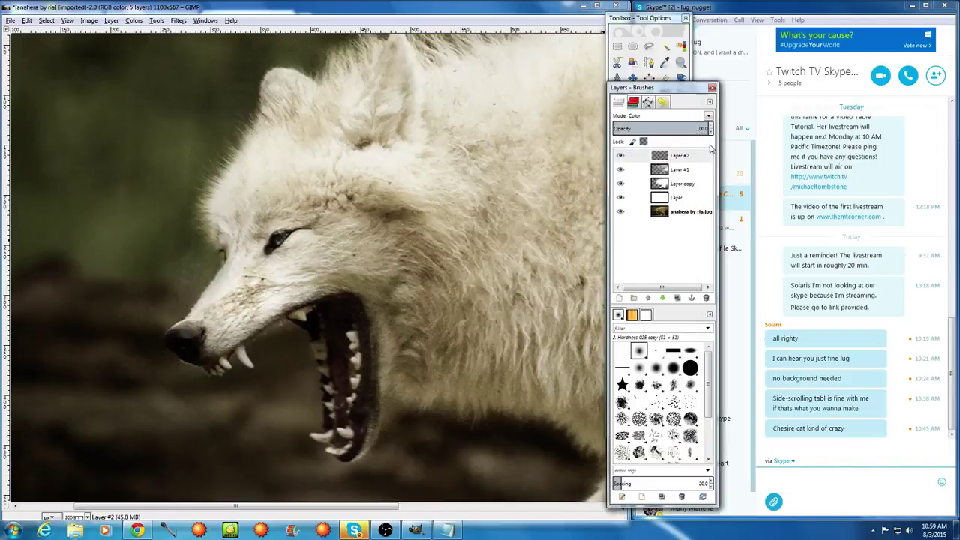
left_click(711, 150)
left_click(681, 156)
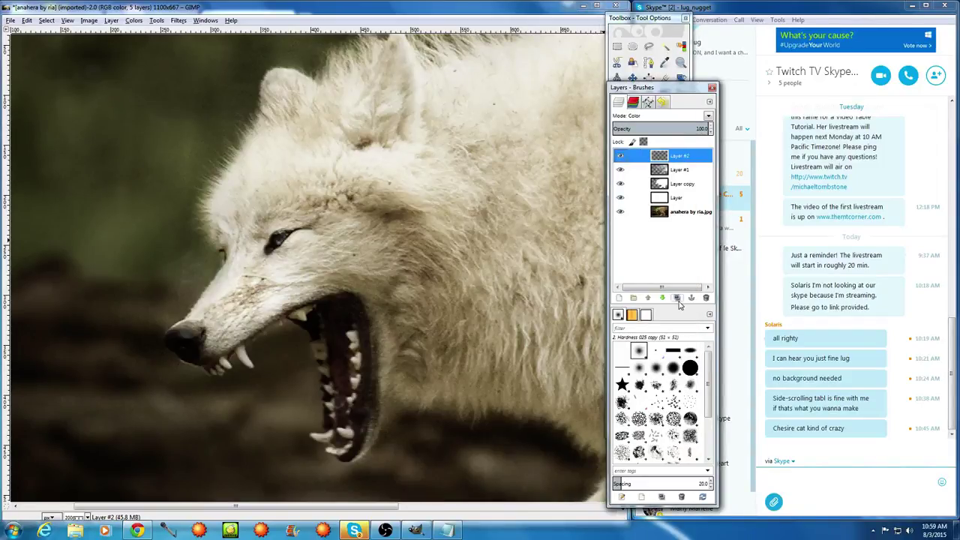
left_click(677, 299)
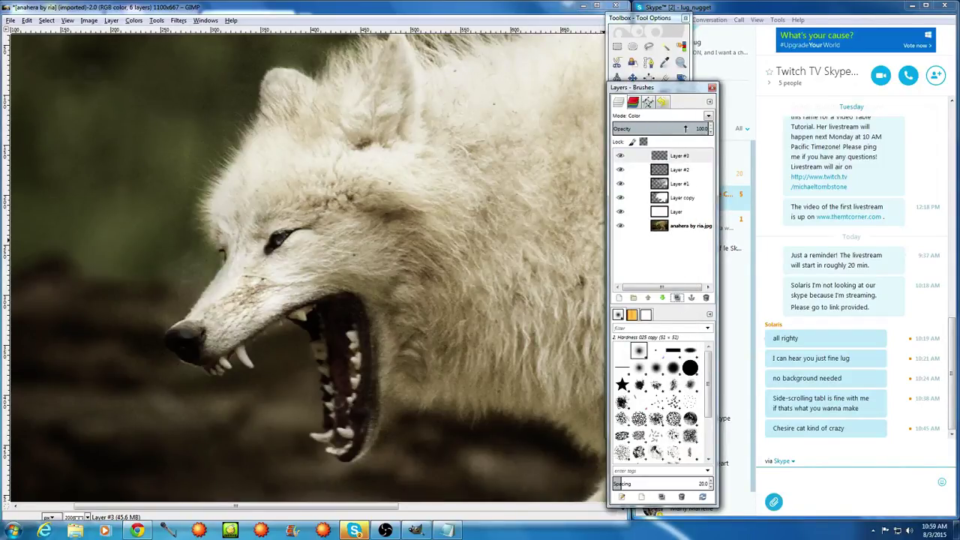
left_click(688, 117)
left_click(664, 238)
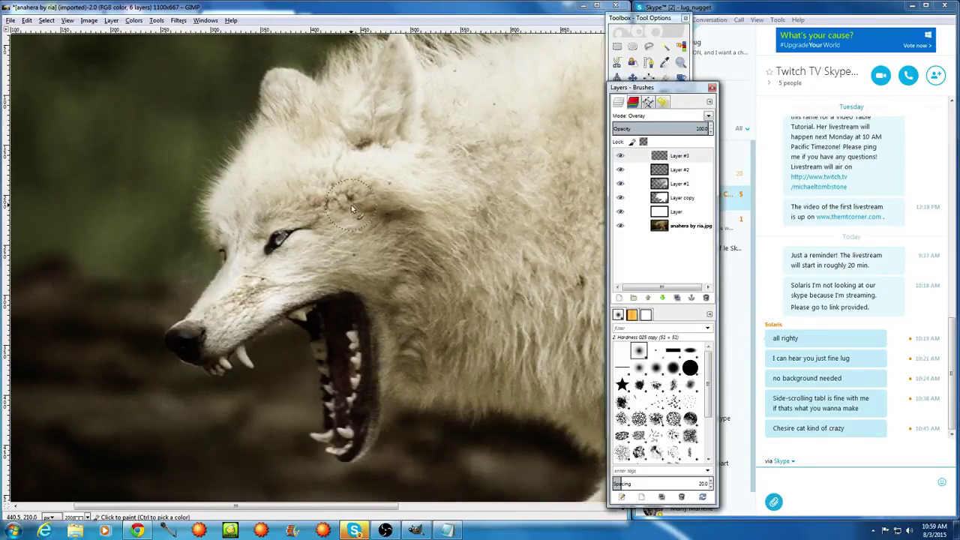
key("minus")
key("minus")
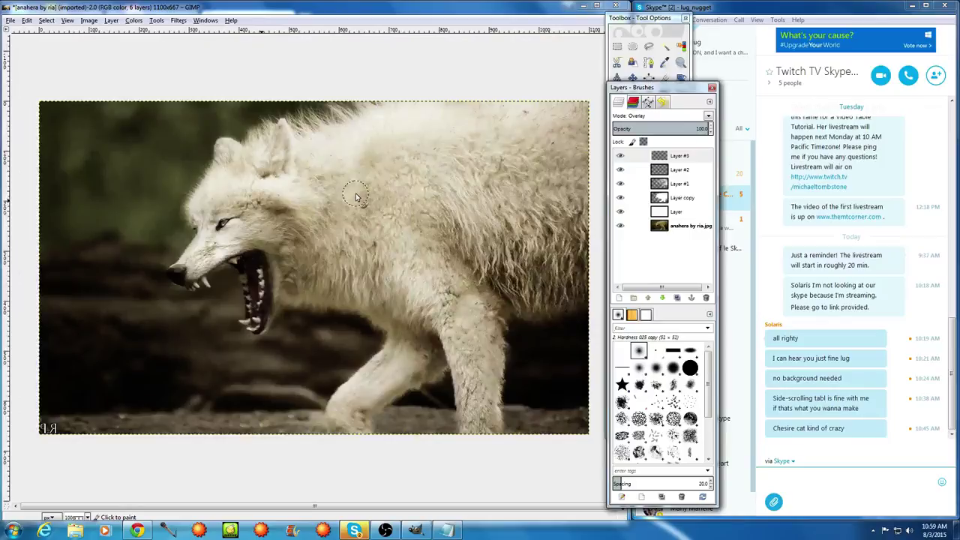
key("plus")
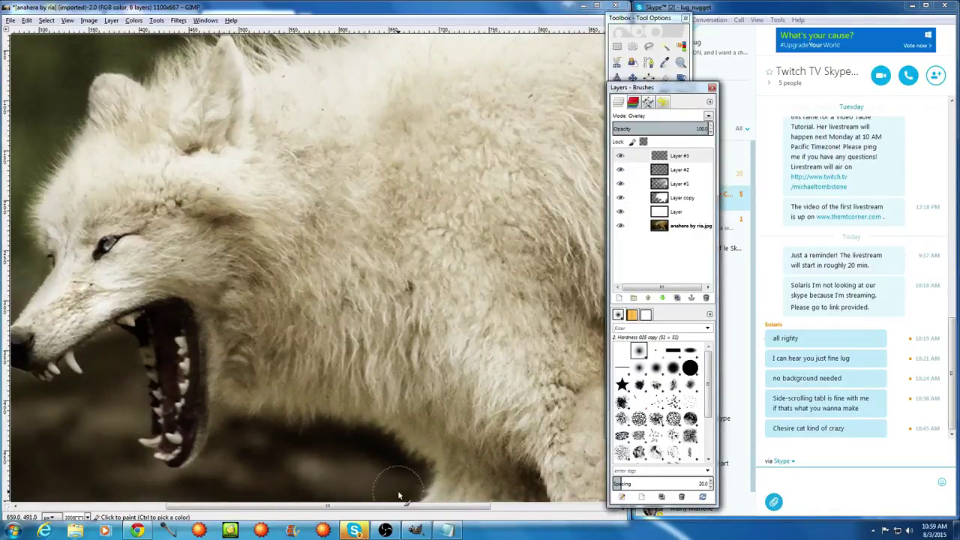
scroll(264, 450, "left", 5)
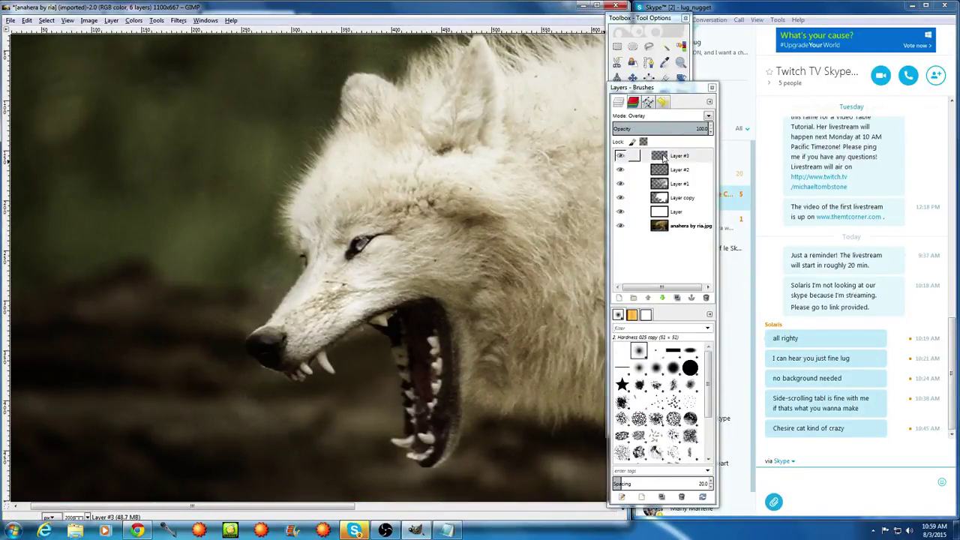
Duplicate the Overlay eye layer and compare the eye with the new copy hidden and shown
left_click(677, 299)
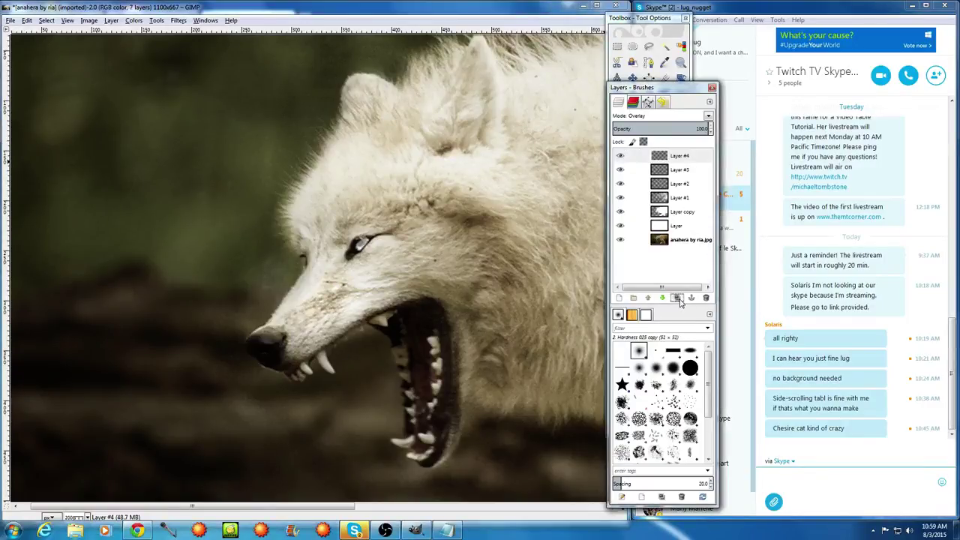
left_click(684, 153)
left_click(707, 117)
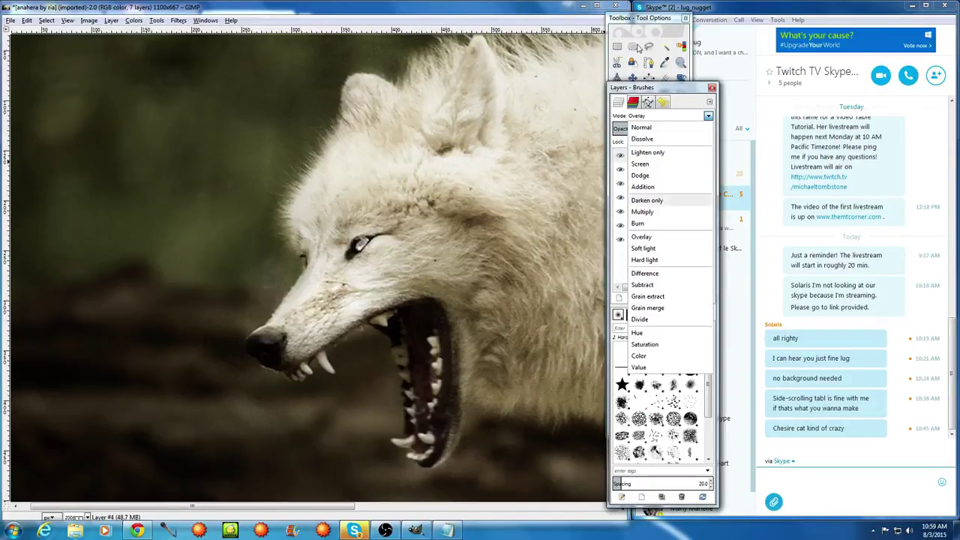
left_click(639, 34)
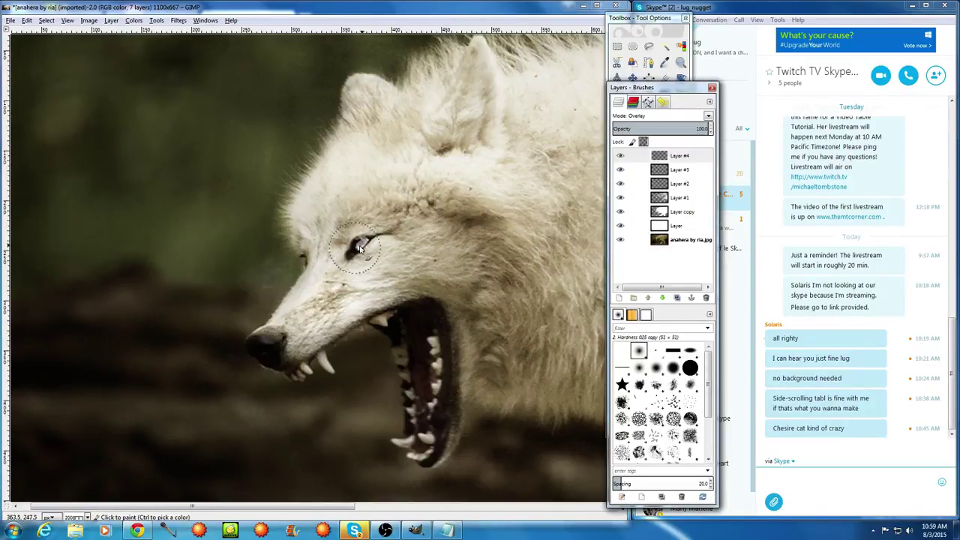
left_click(623, 156)
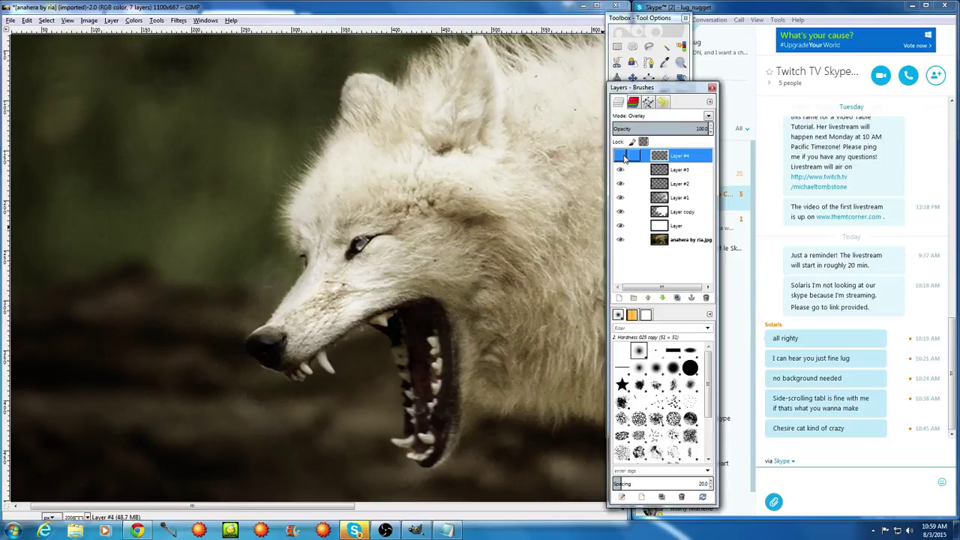
left_click(623, 156)
Set the Paintbrush foreground color to the blue 0060ff
left_click(645, 32)
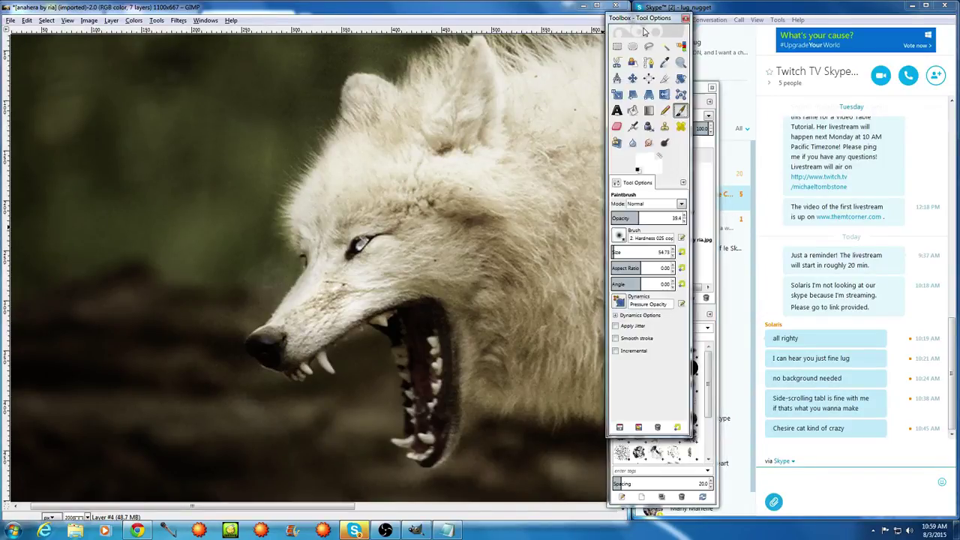
left_click(645, 157)
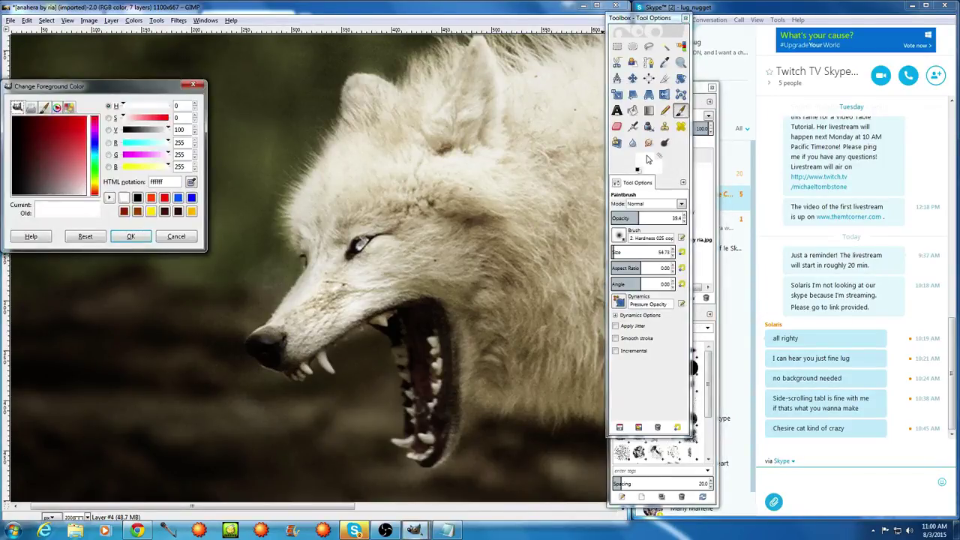
left_click(178, 198)
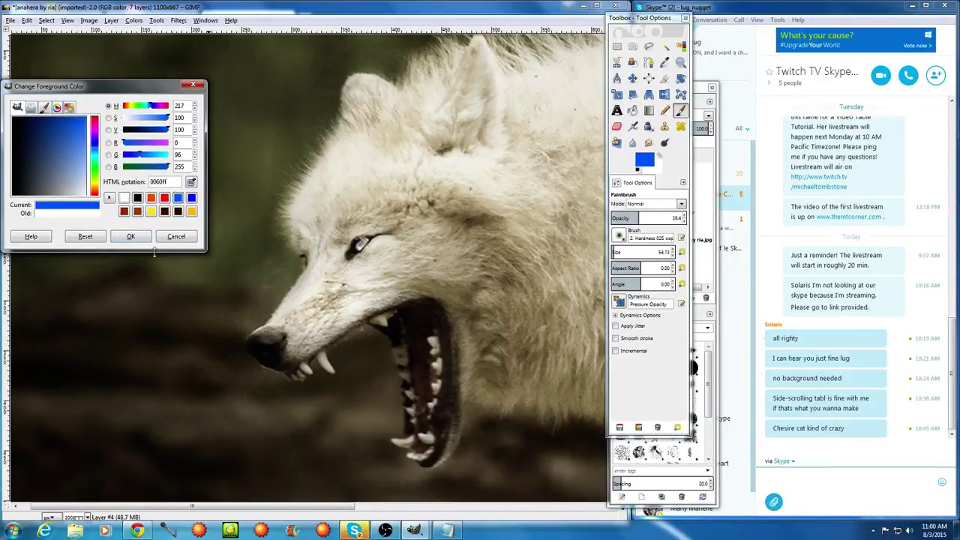
left_click(129, 236)
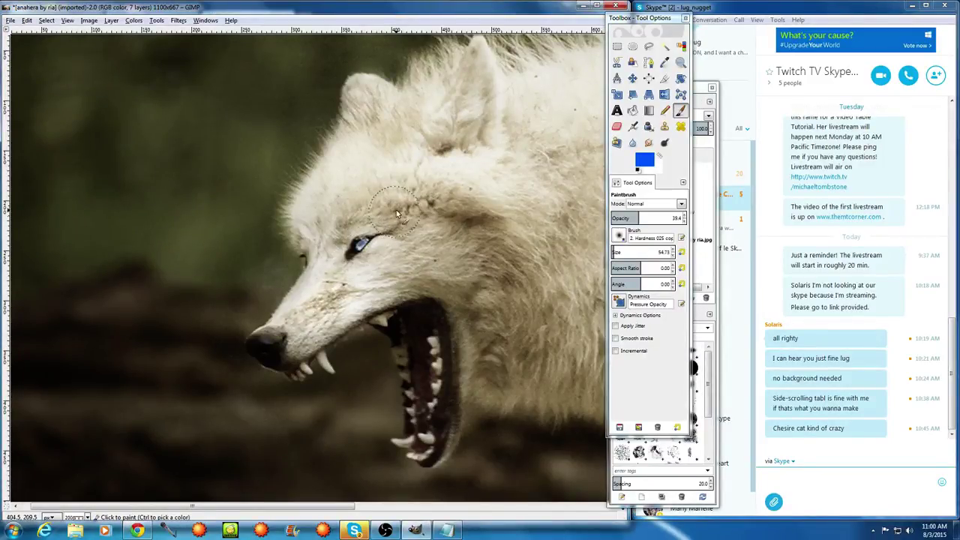
Paint the wolf's iris blue on Layer #4, raising the brush opacity to 100 for a stronger color
left_click(362, 244)
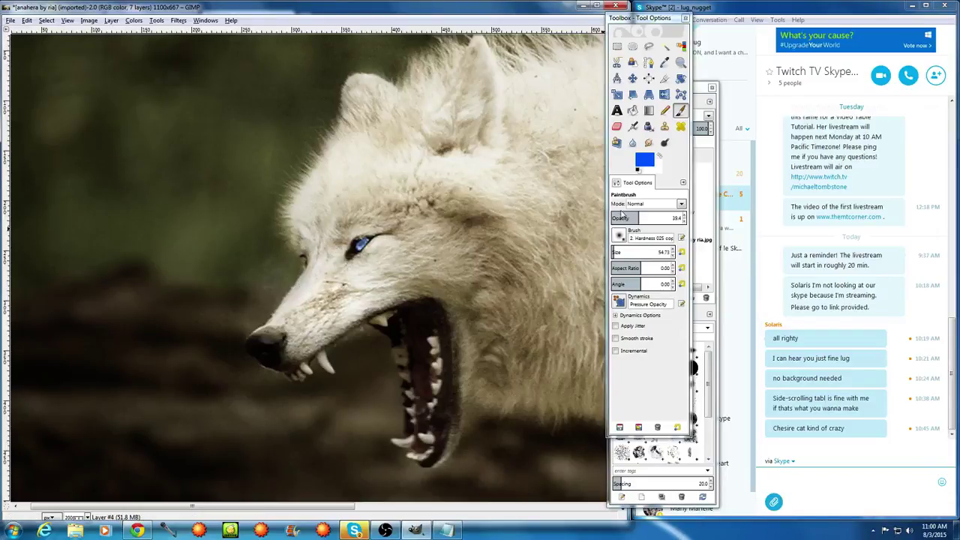
left_click_drag(622, 217, 702, 209)
left_click(361, 245)
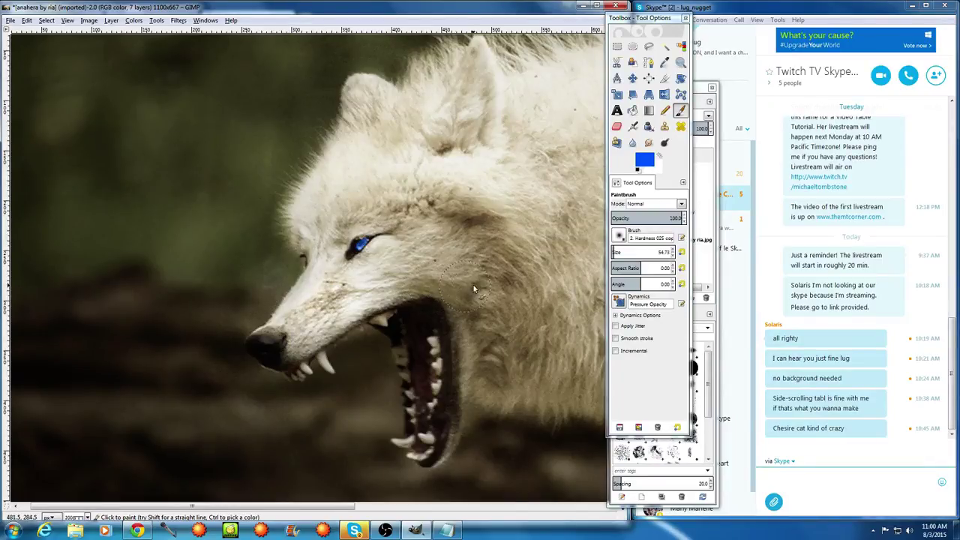
scroll(474, 240, "down", 3)
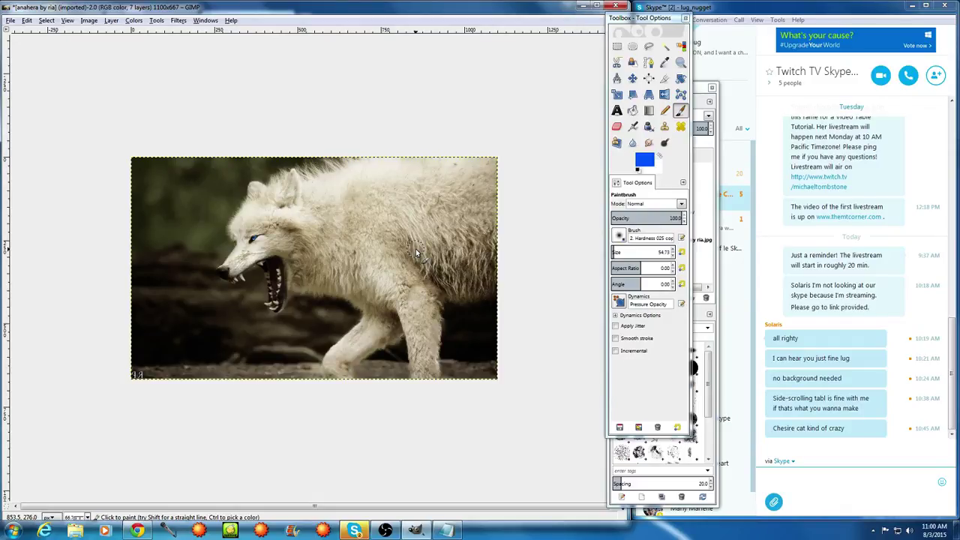
scroll(266, 278, "up", 1)
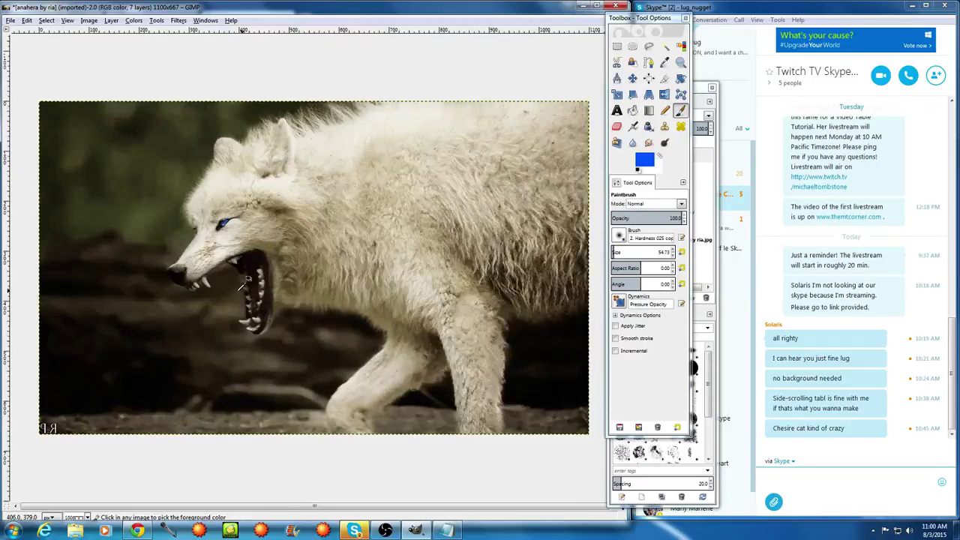
Try painting the wolf's eye black on Layer #3 with the layer's transparency locked
scroll(248, 279, "up", 1)
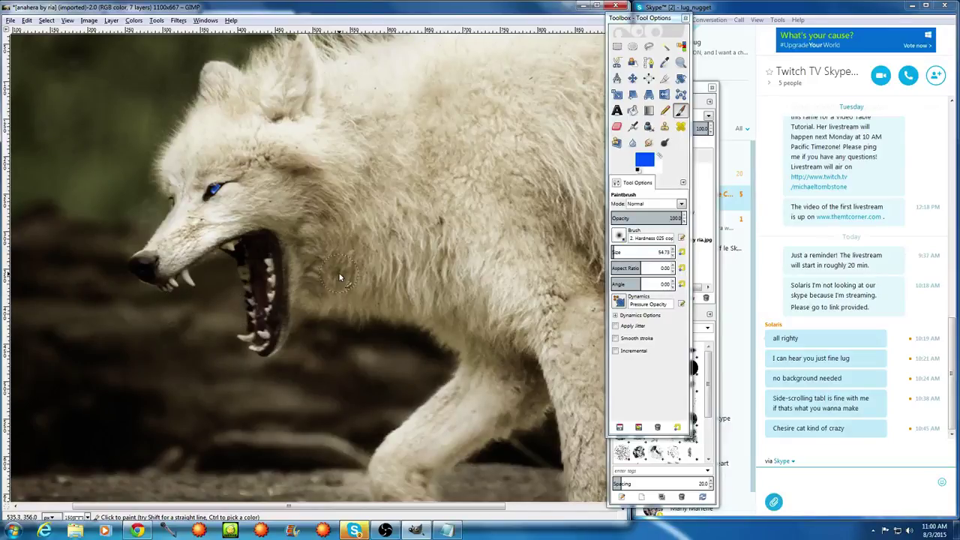
left_click(709, 145)
left_click(679, 170)
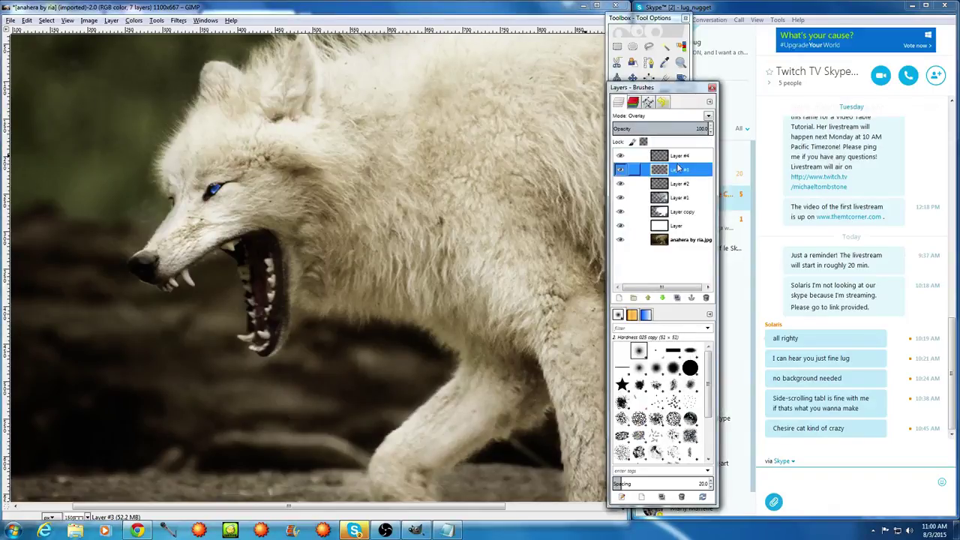
left_click(642, 142)
left_click(651, 25)
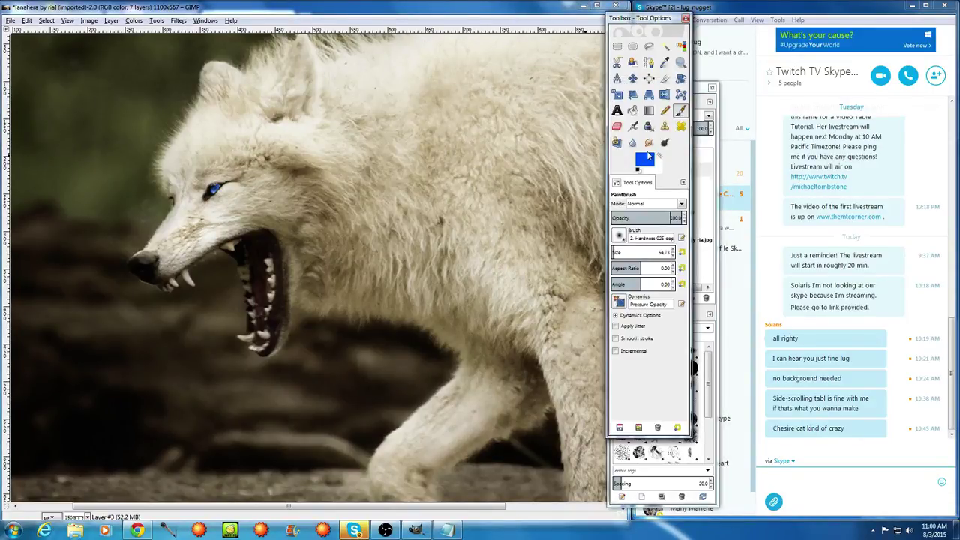
left_click(644, 159)
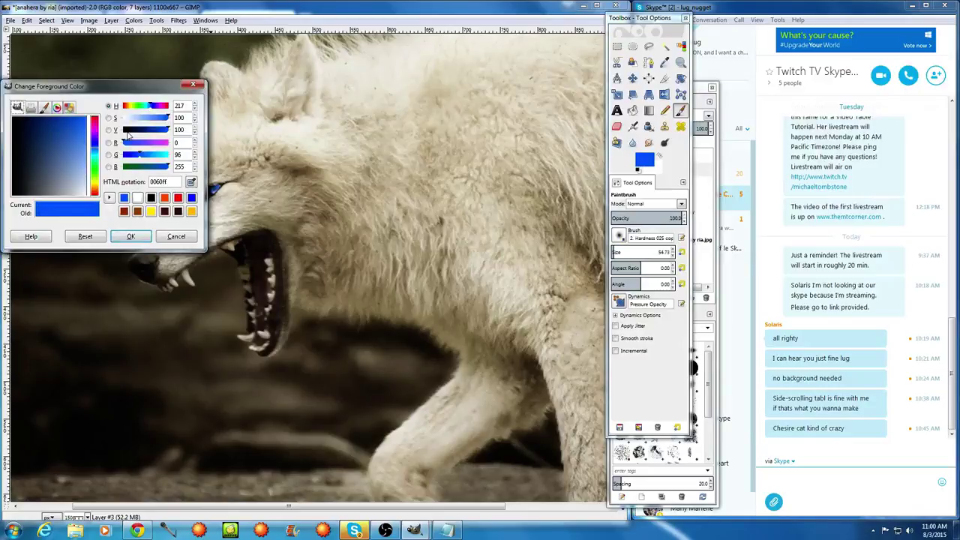
left_click_drag(128, 135, 120, 131)
left_click(130, 236)
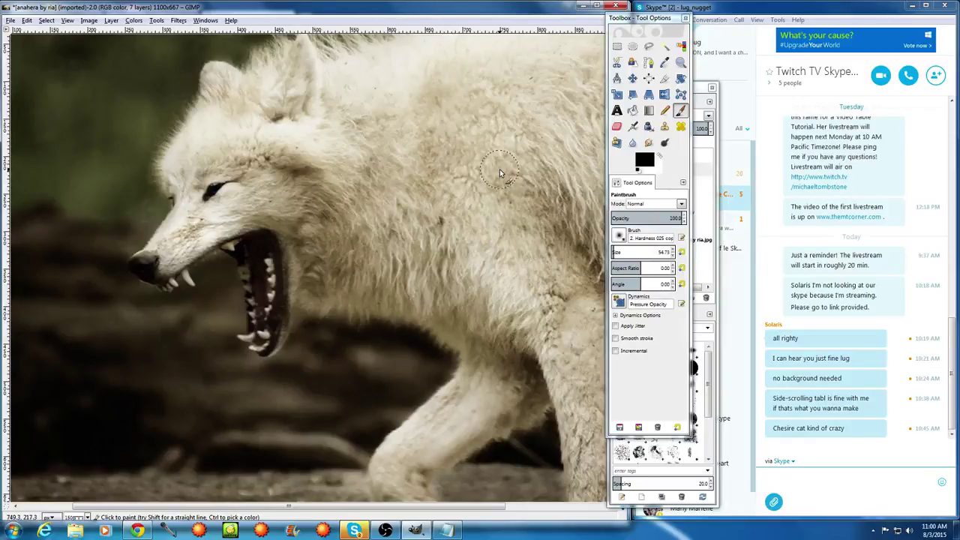
key("ctrl+z")
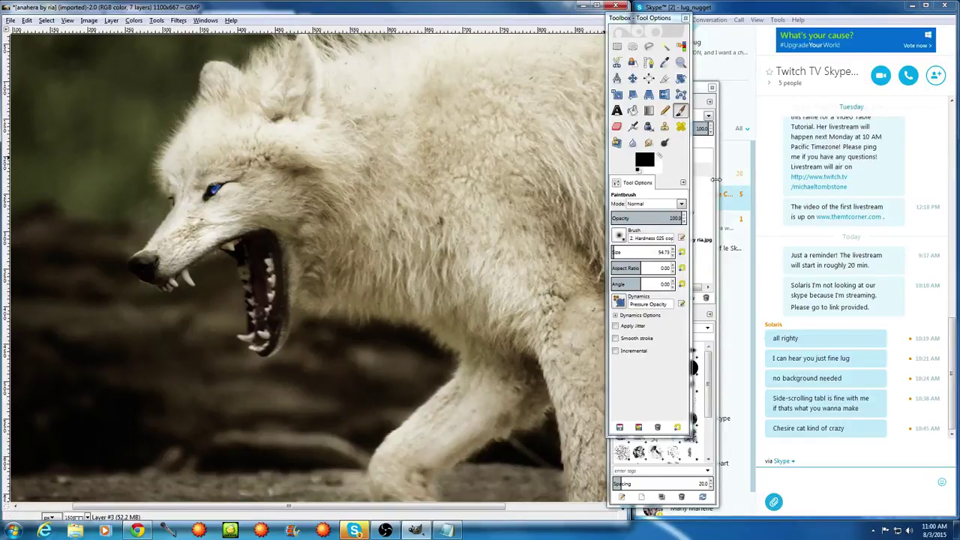
Paint the wolf's iris on Layer #4 with the foreground color set to the blue 0652ff
left_click(708, 148)
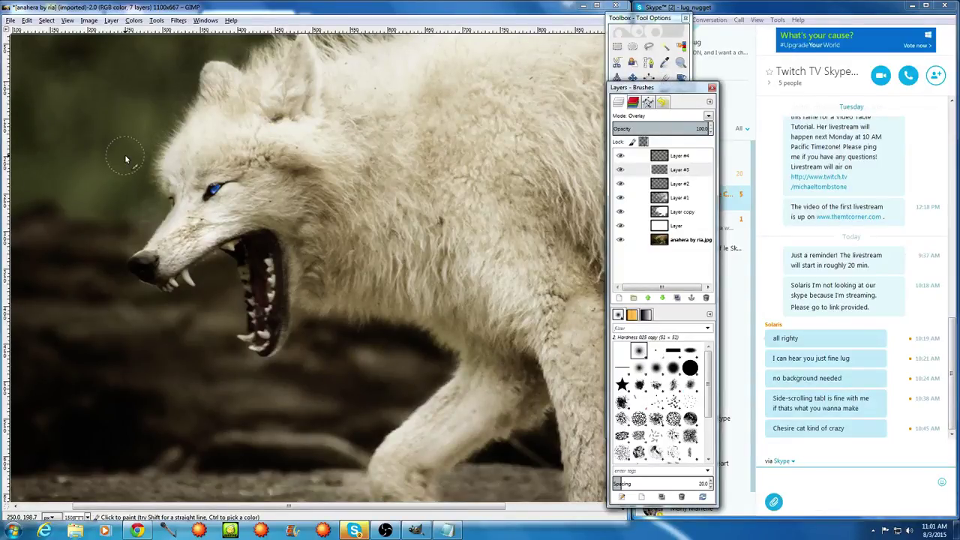
left_click(673, 155)
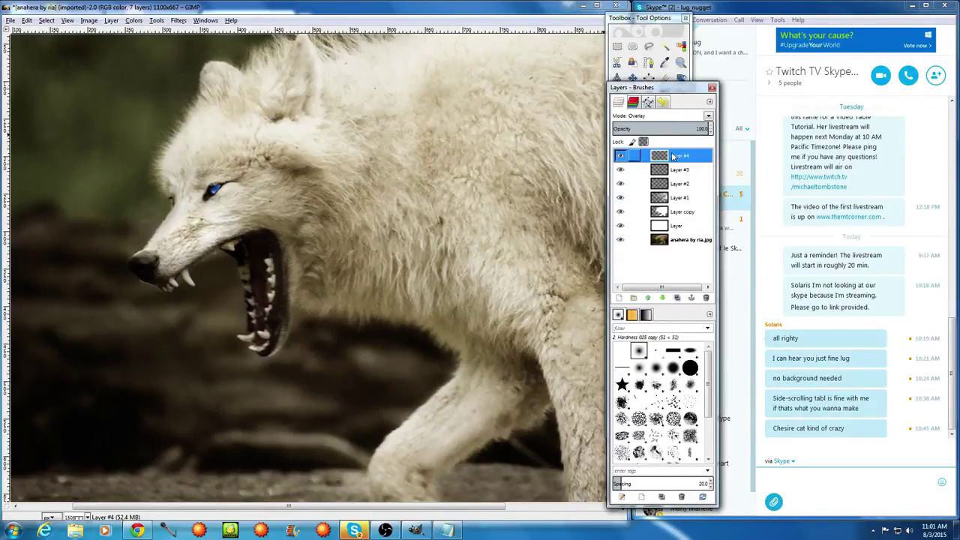
left_click(664, 45)
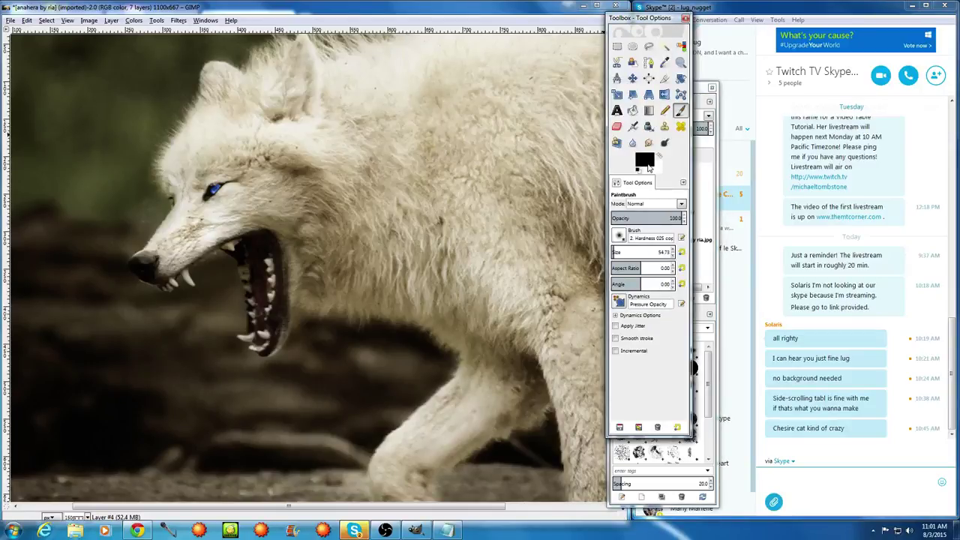
left_click(645, 160)
left_click(191, 197)
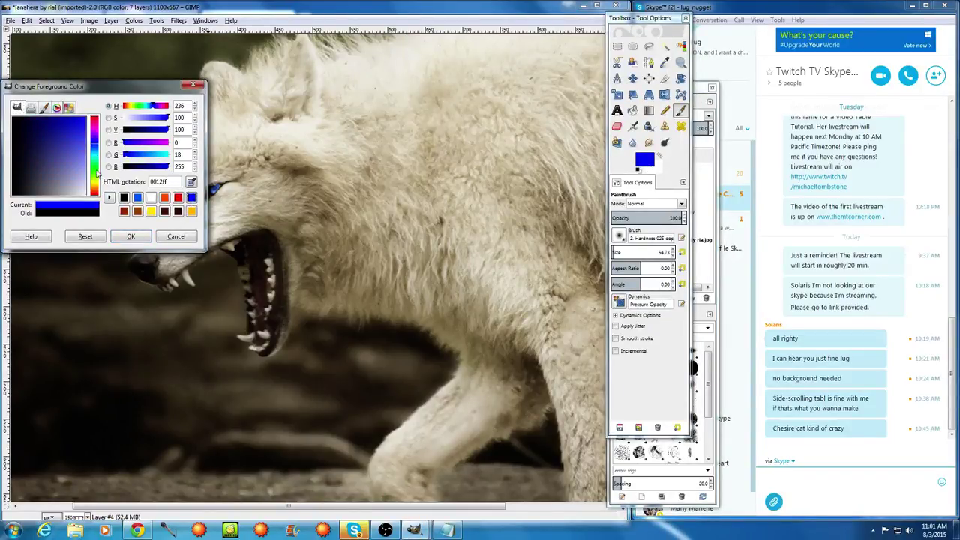
mouse_move(83, 146)
left_mouse_down()
mouse_move(65, 113)
mouse_move(91, 121)
left_mouse_up()
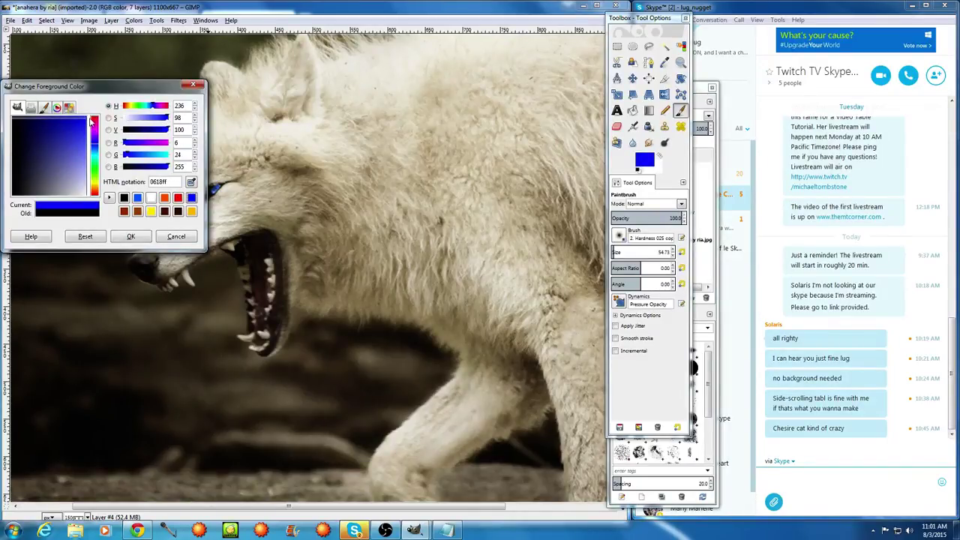
left_click(97, 150)
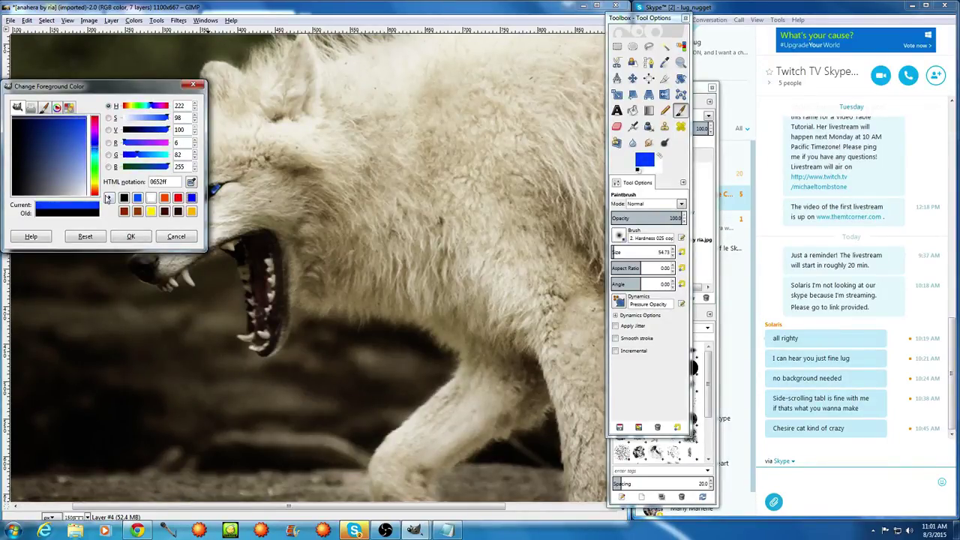
left_click(130, 236)
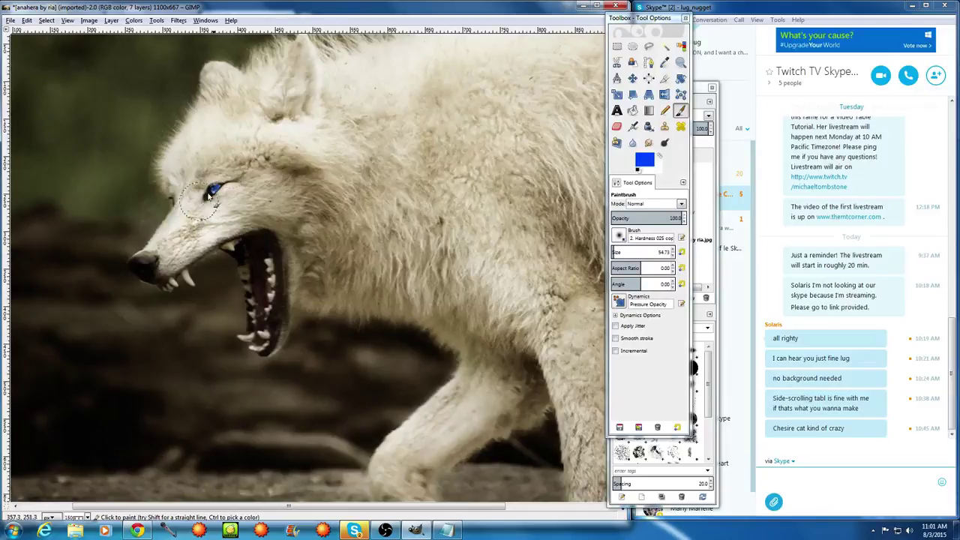
left_click(705, 147)
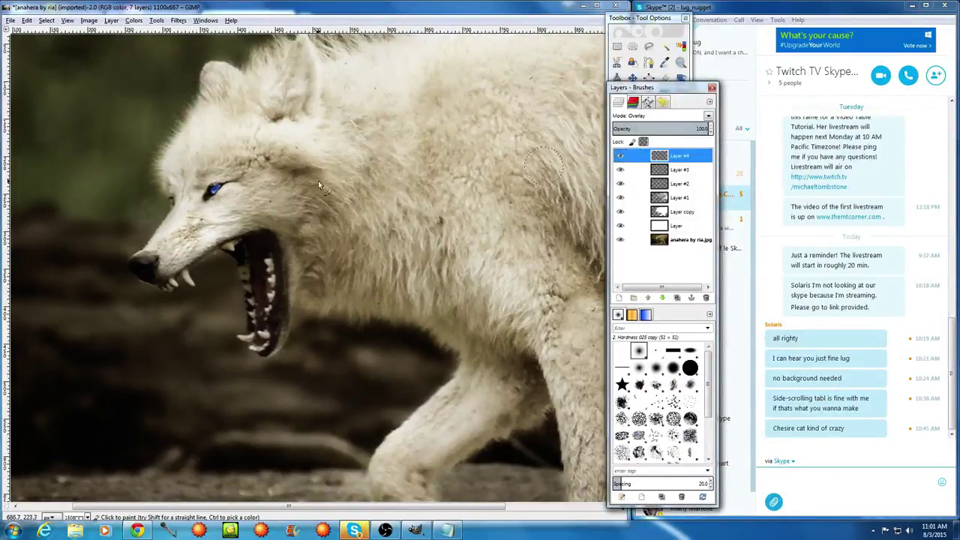
left_click(214, 188)
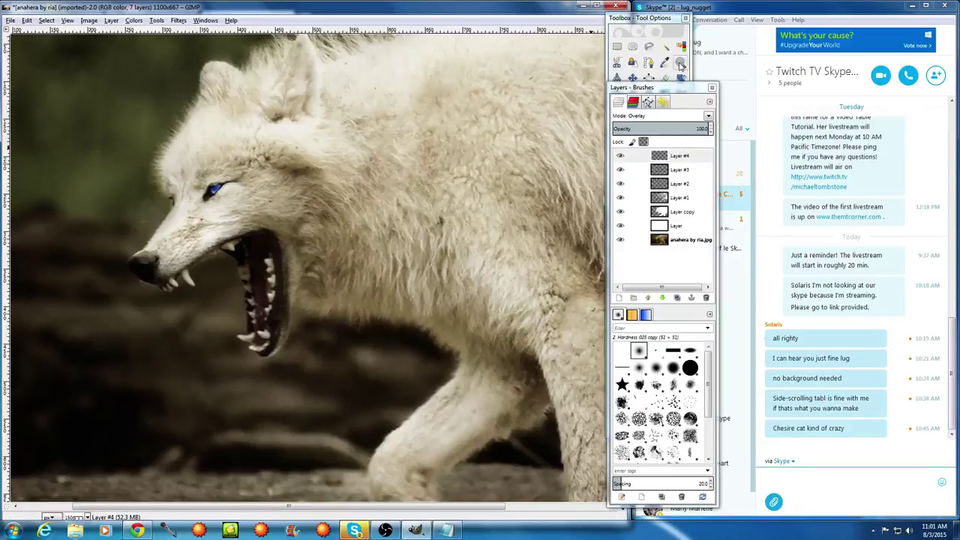
Set Layer #4's blend mode to Color, comparing the eye with Overlay mode
left_click(702, 117)
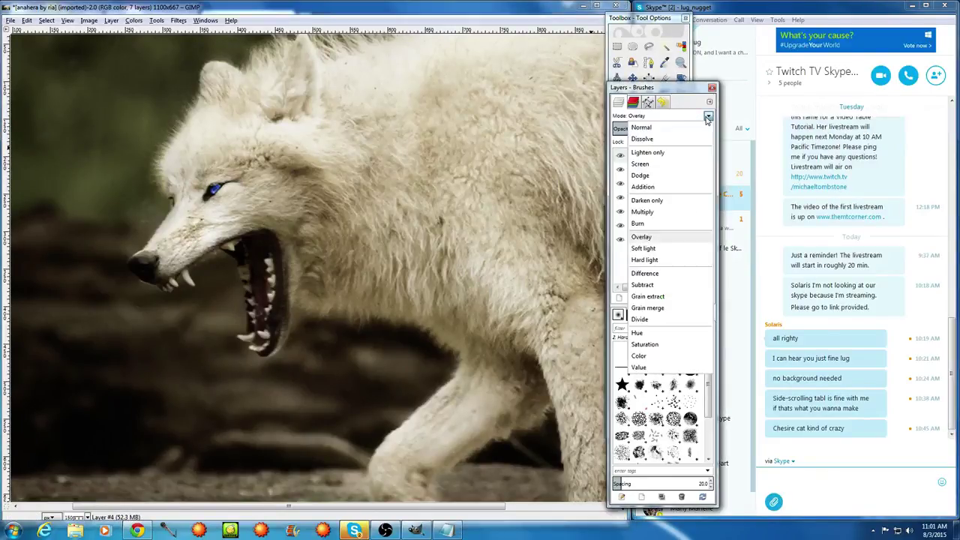
left_click(658, 358)
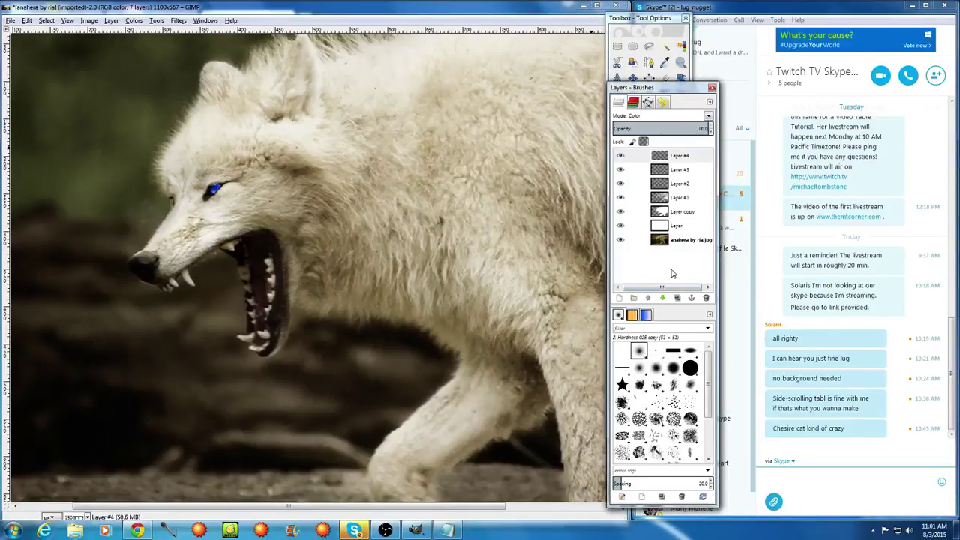
left_click(699, 117)
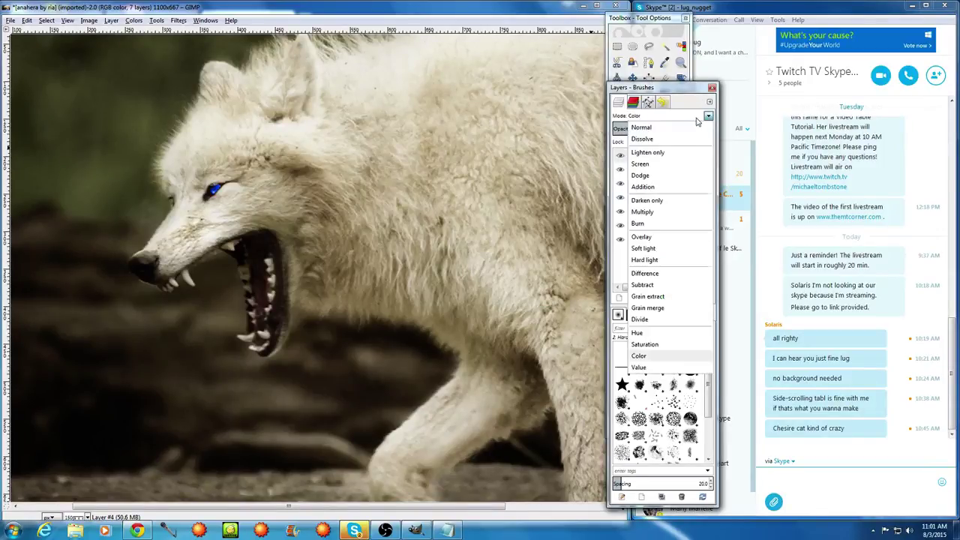
left_click(650, 238)
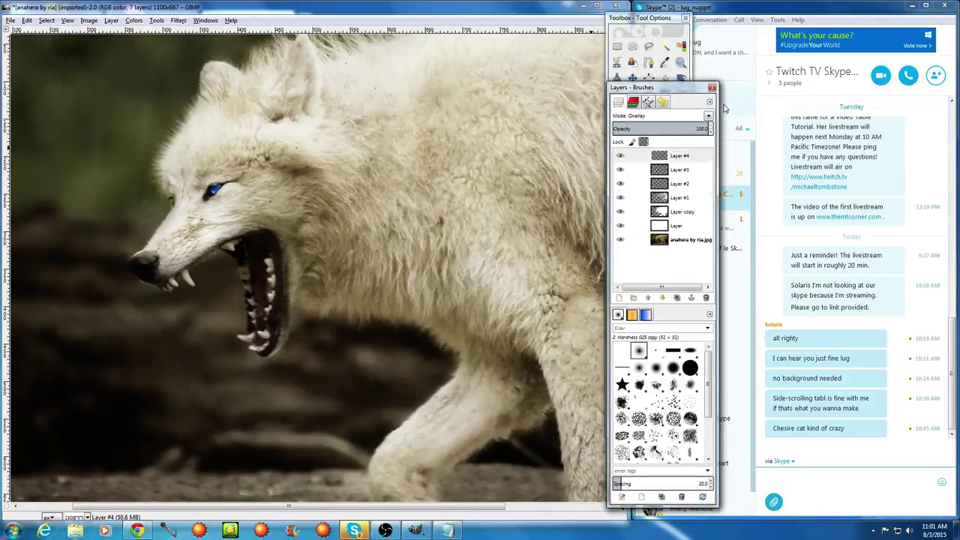
left_click(708, 117)
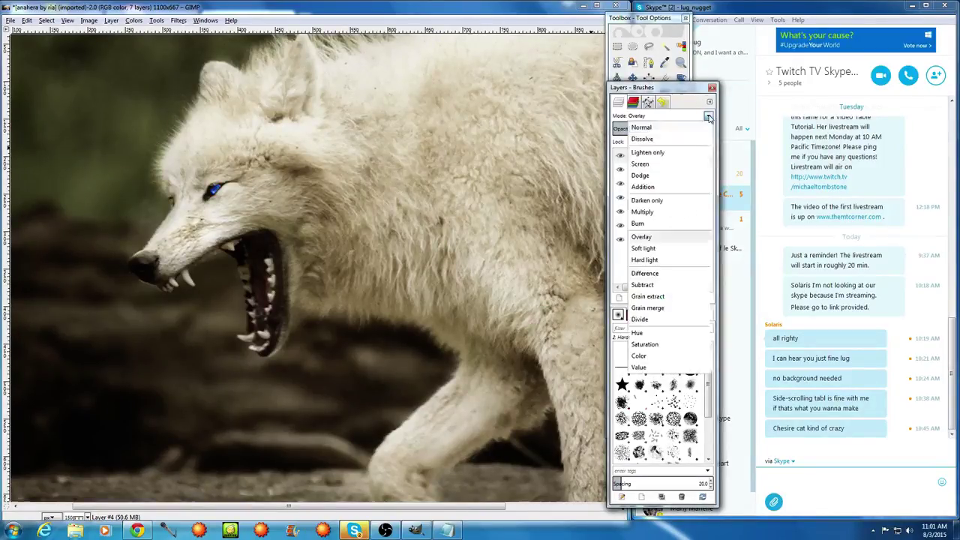
left_click(638, 355)
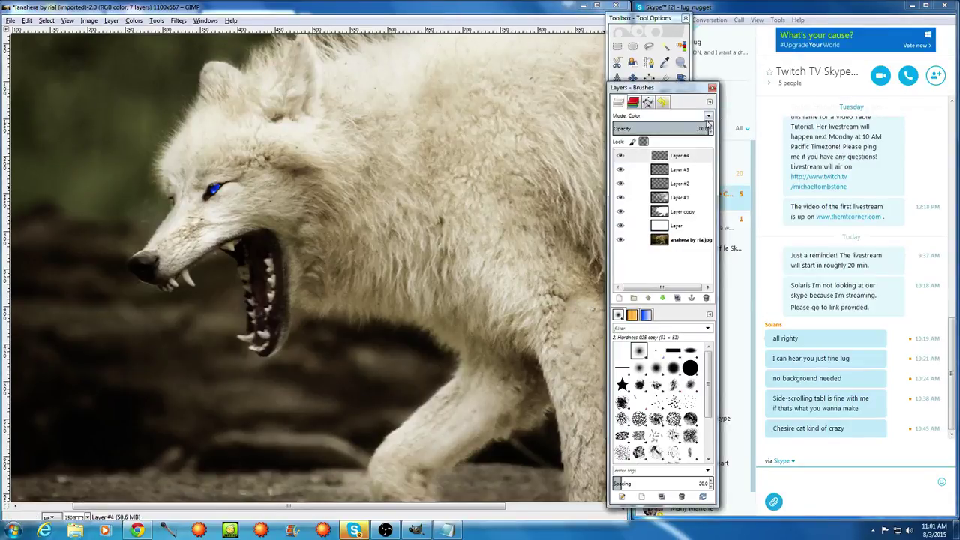
Try the Grain merge, Dodge and Overlay blend modes on Layer #4 and return the layer to Color
left_click(708, 117)
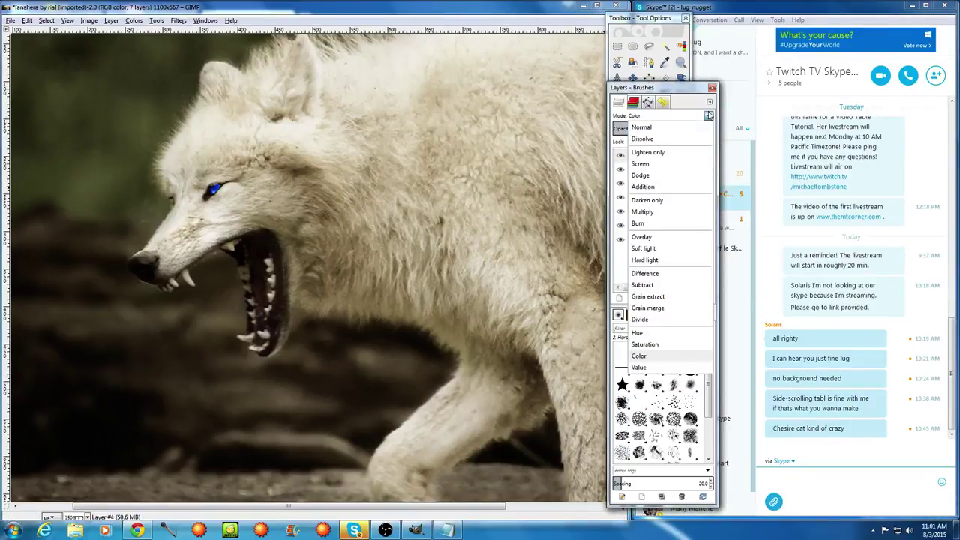
left_click(646, 308)
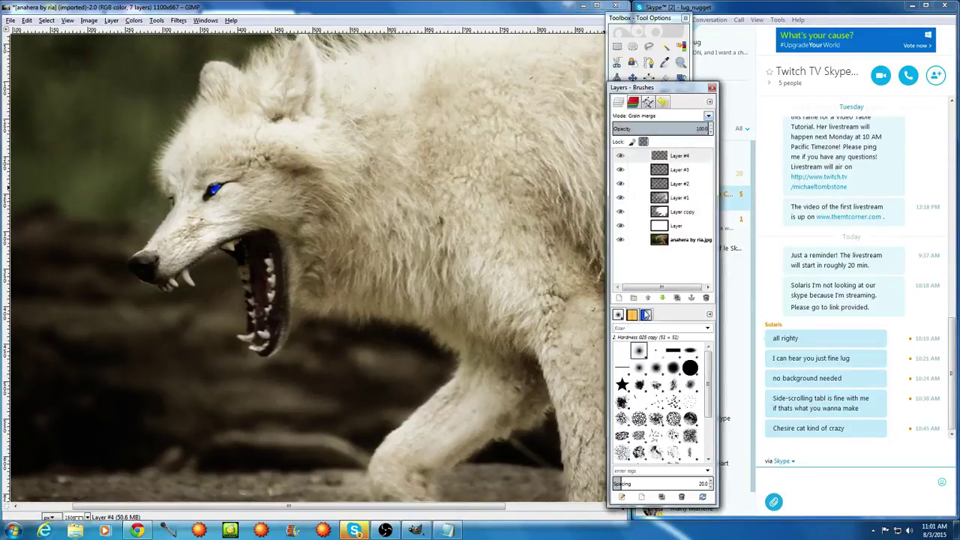
left_click(708, 118)
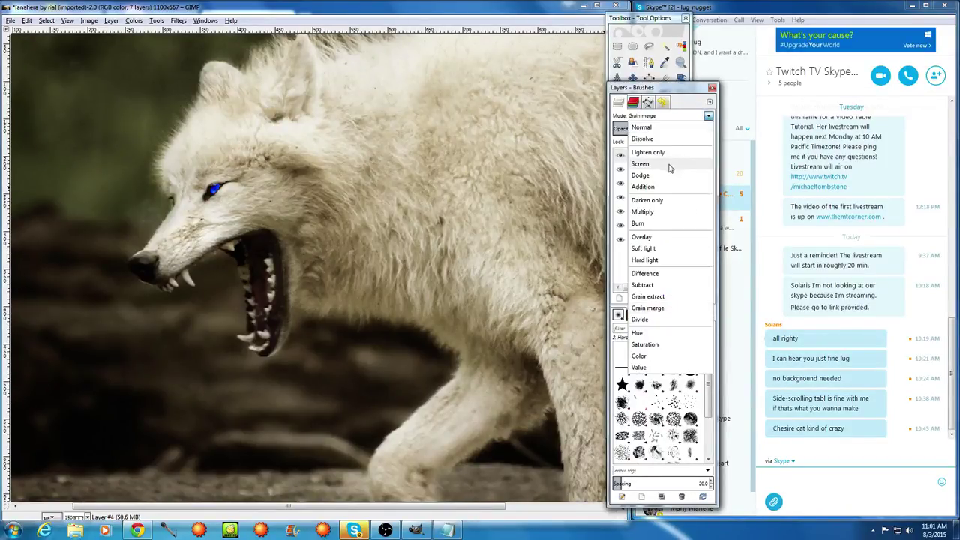
left_click(646, 177)
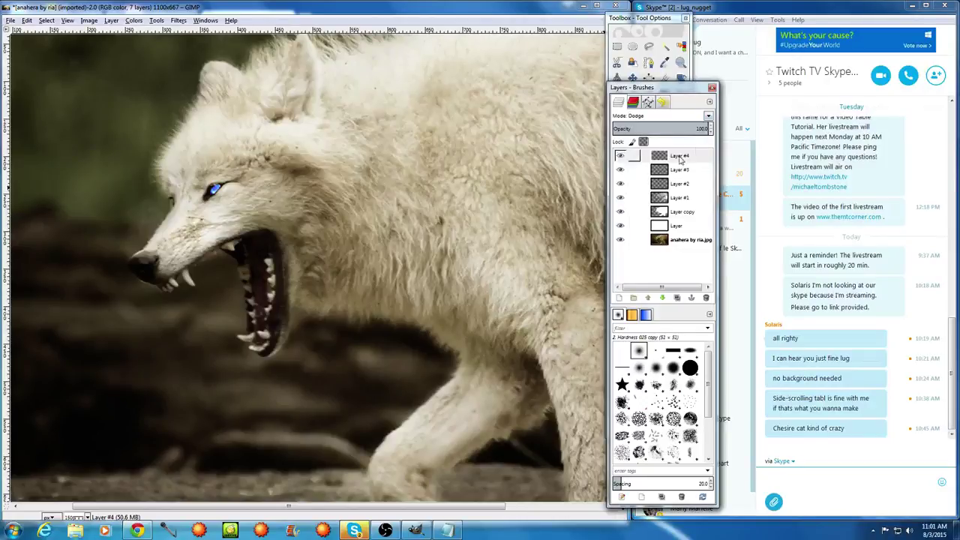
left_click(708, 117)
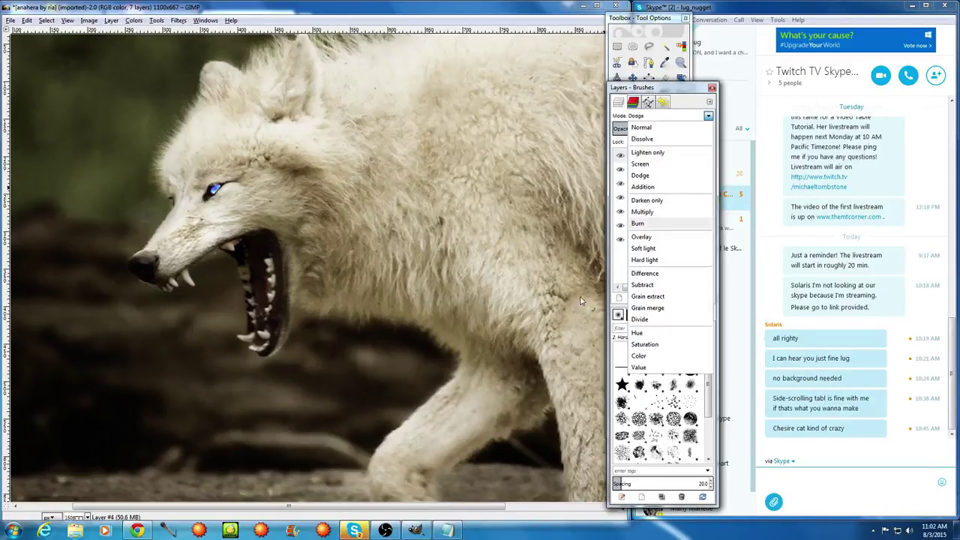
left_click(709, 118)
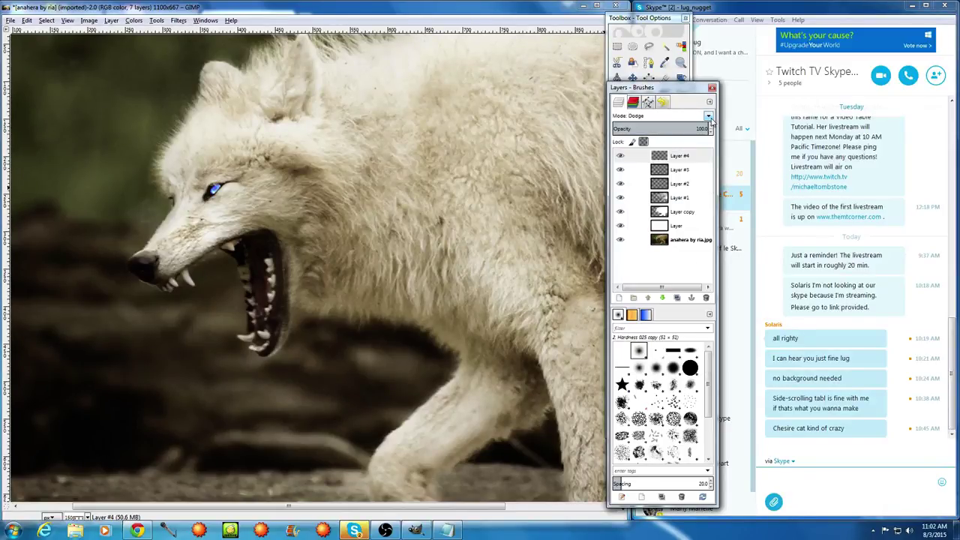
left_click(708, 117)
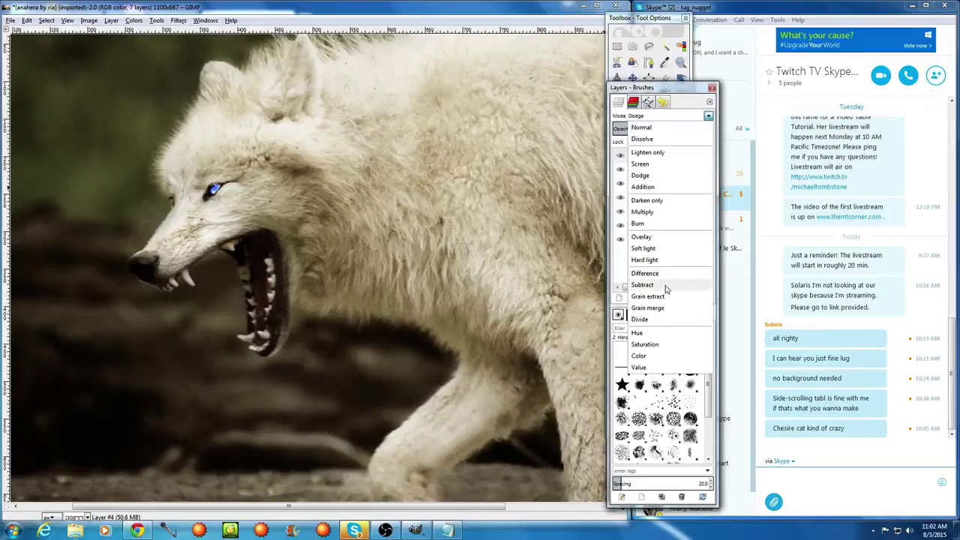
left_click(653, 239)
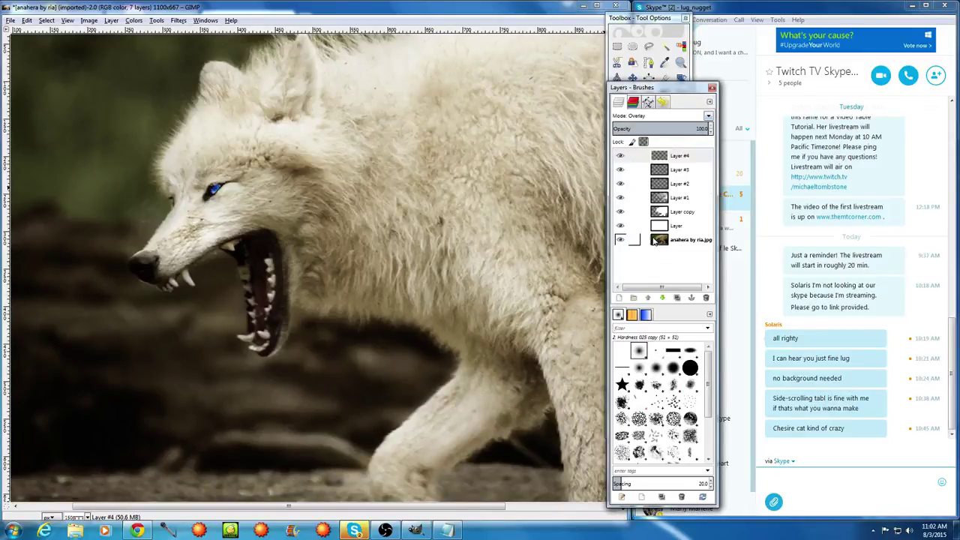
left_click(707, 118)
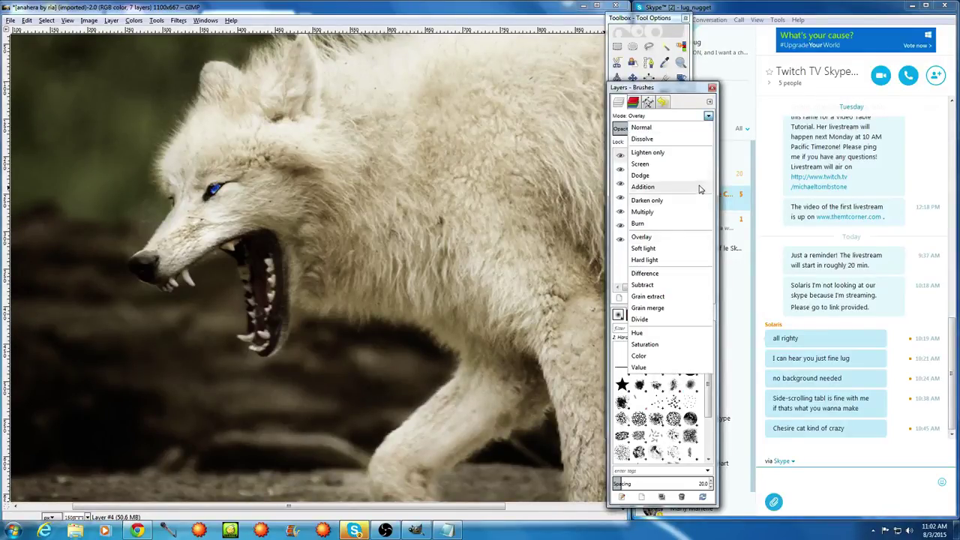
left_click(641, 356)
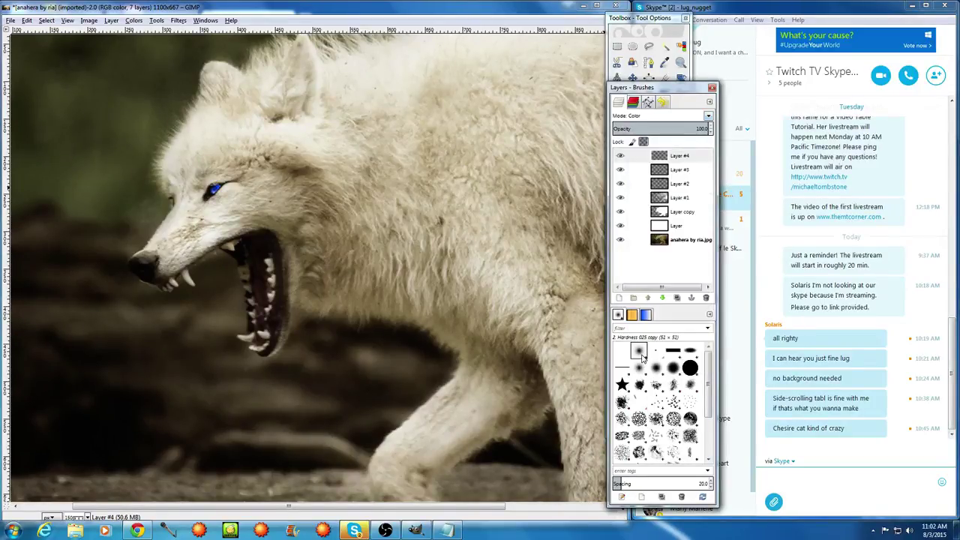
Set the paintbrush size to about 135 for a soft stroke around the wolf's eye
left_click(653, 32)
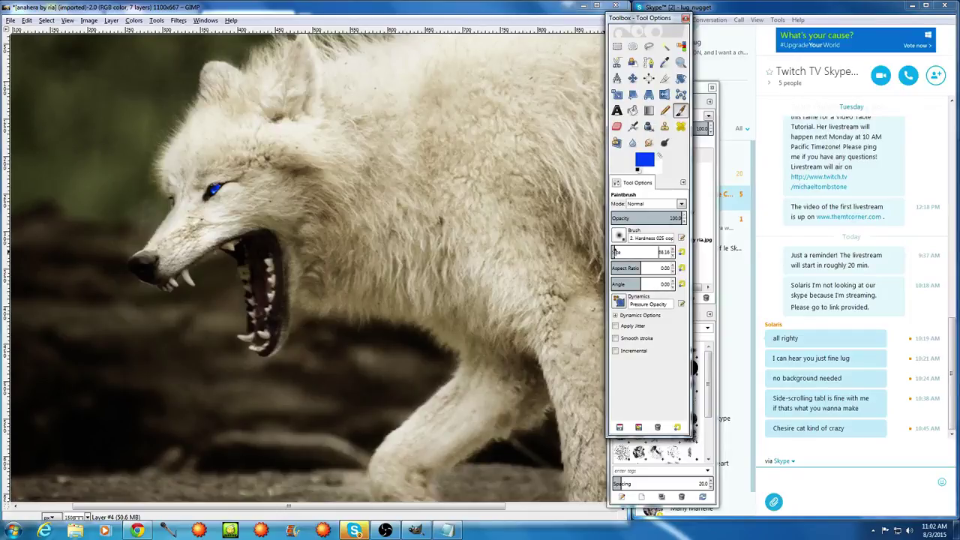
left_click_drag(614, 253, 636, 252)
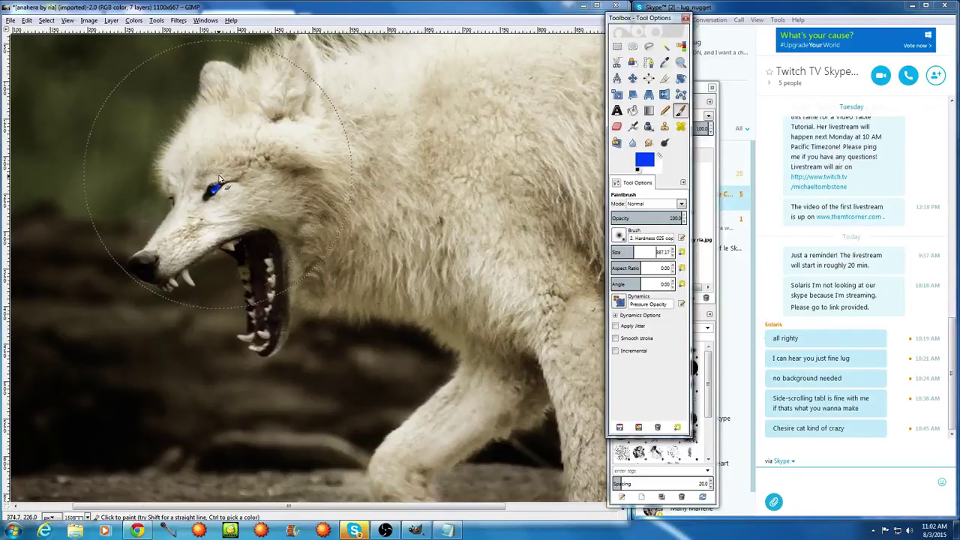
left_click(620, 253)
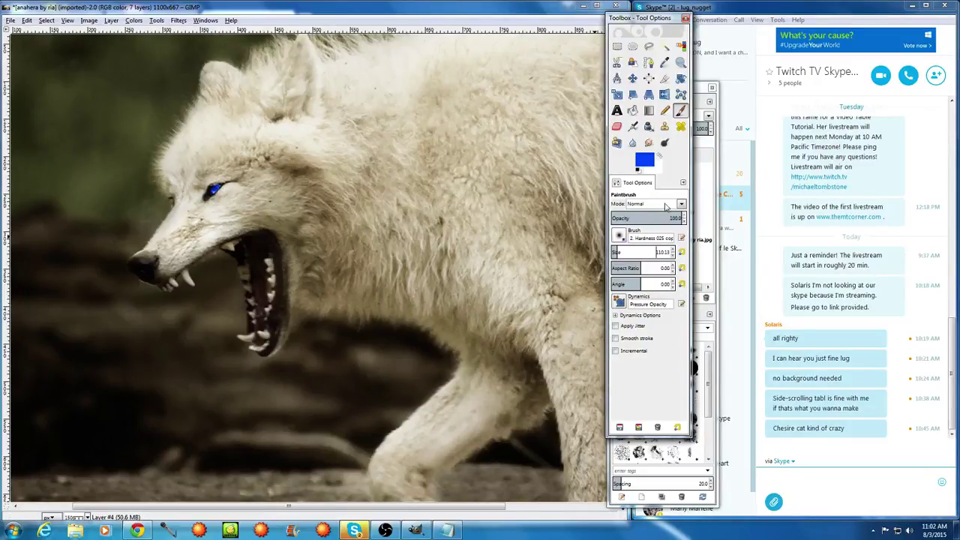
left_click_drag(616, 250, 618, 255)
Add a new 1100 × 667 px layer with transparency fill above Layer #4, keeping the blue 0652ff as foreground color
left_click(648, 160)
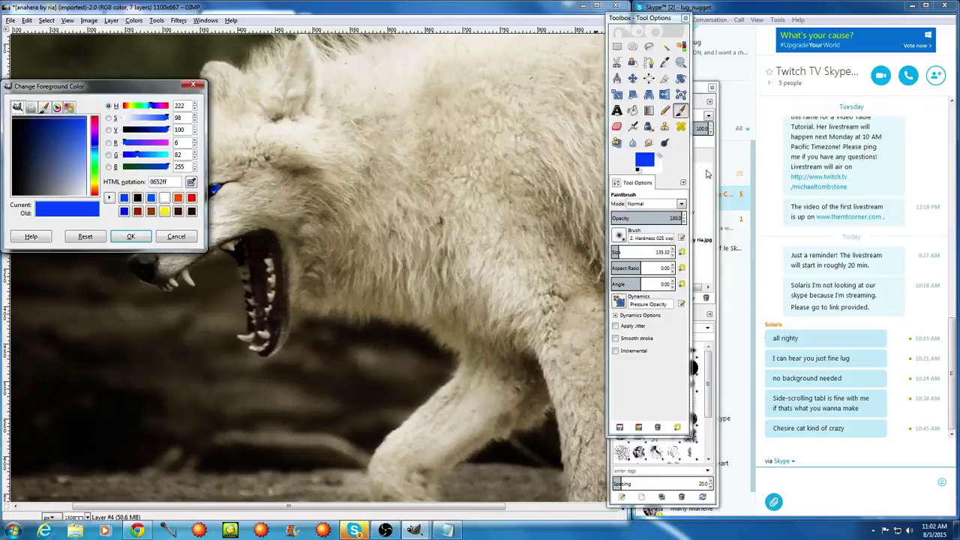
left_click(704, 93)
right_click(691, 154)
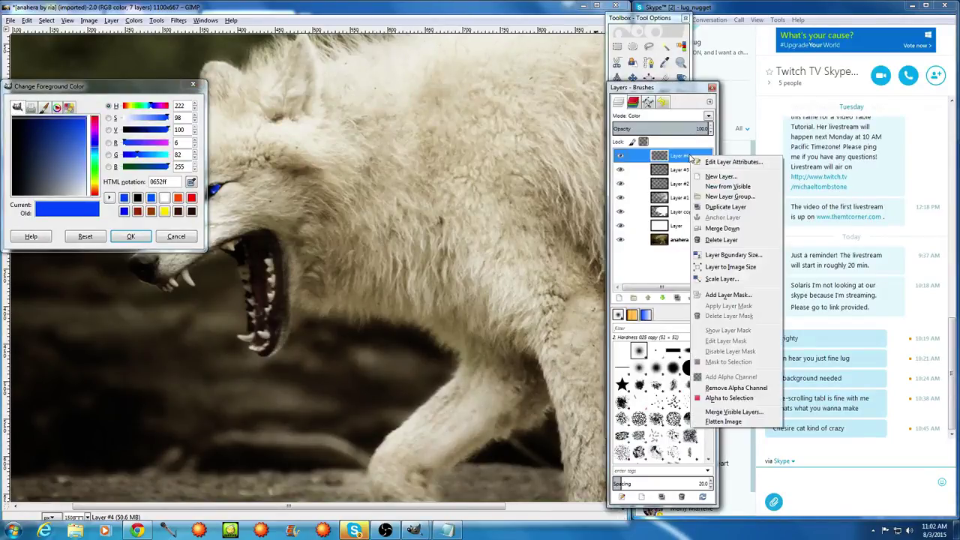
left_click(704, 177)
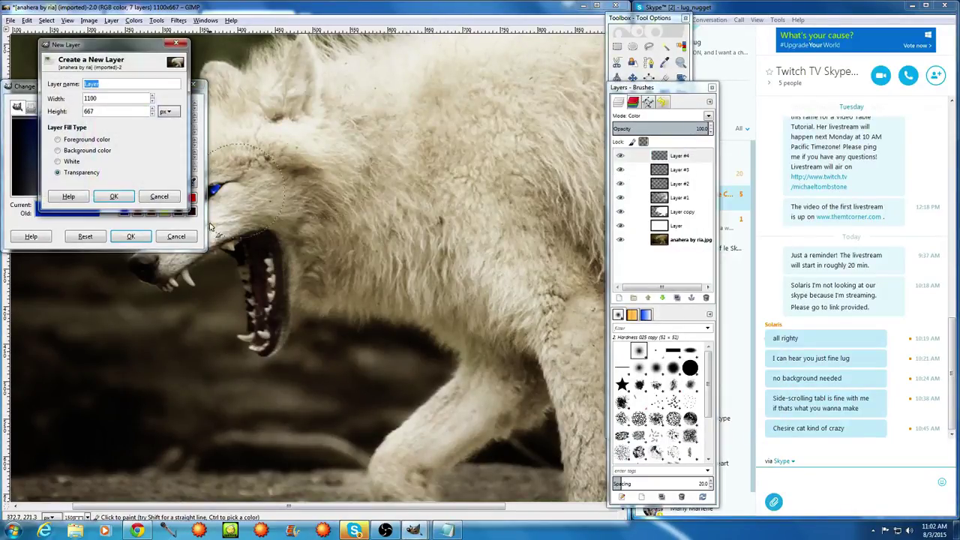
left_click(109, 198)
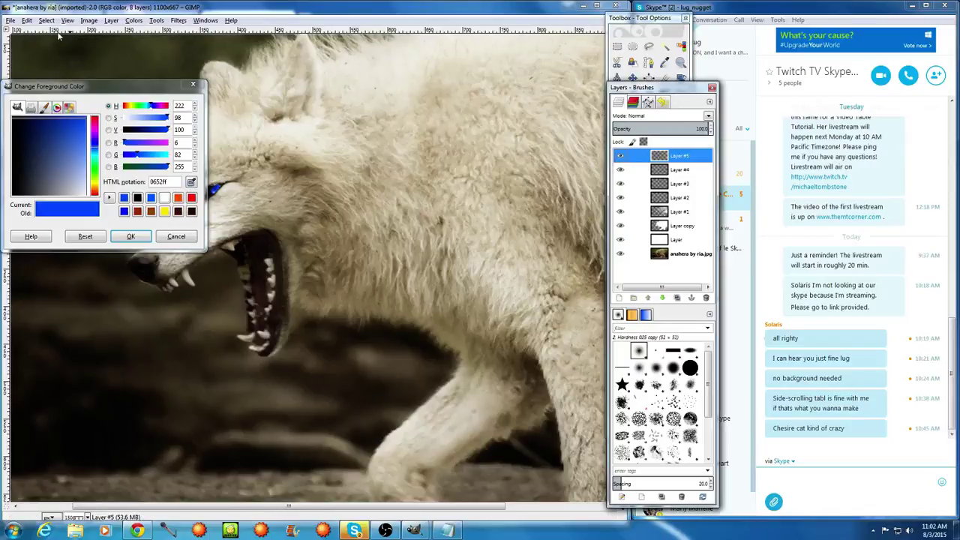
left_click(192, 86)
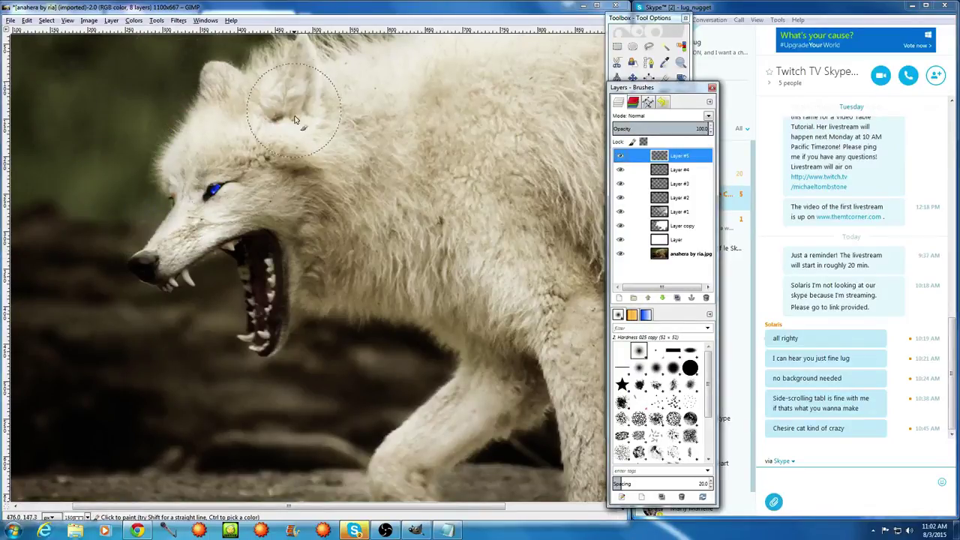
Try painting a soft blue glow over the wolf's eye on Layer #5 in Dodge mode, then undo it
left_click_drag(213, 192, 208, 187)
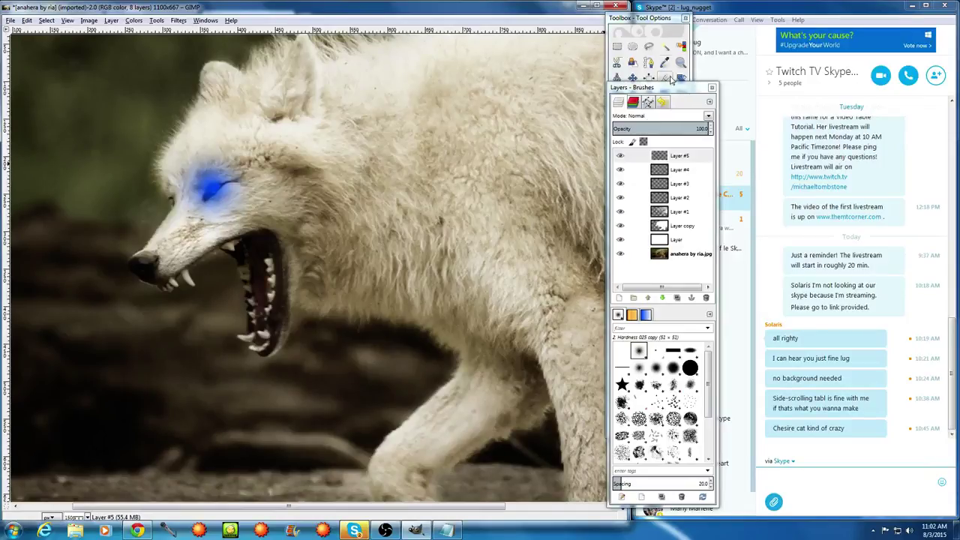
left_click(654, 31)
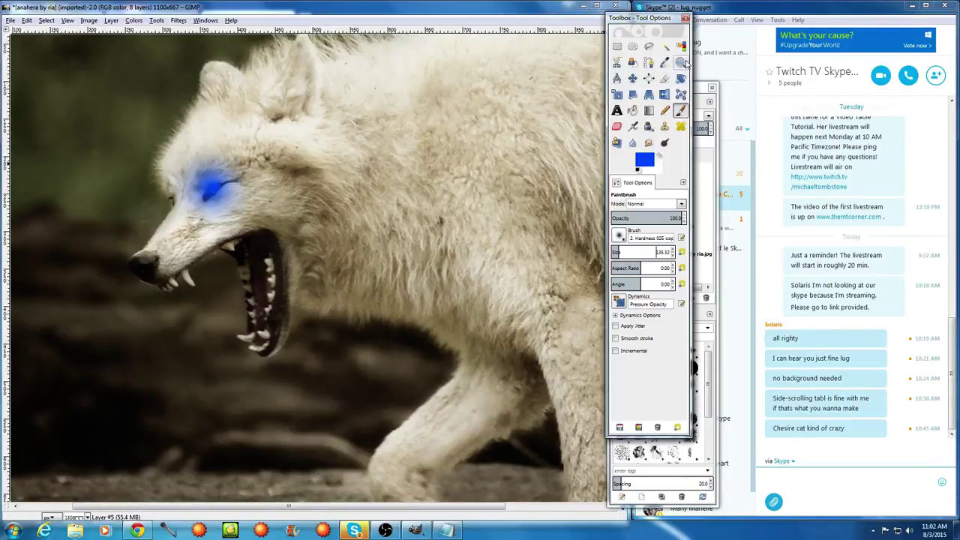
left_click(706, 91)
left_click(708, 115)
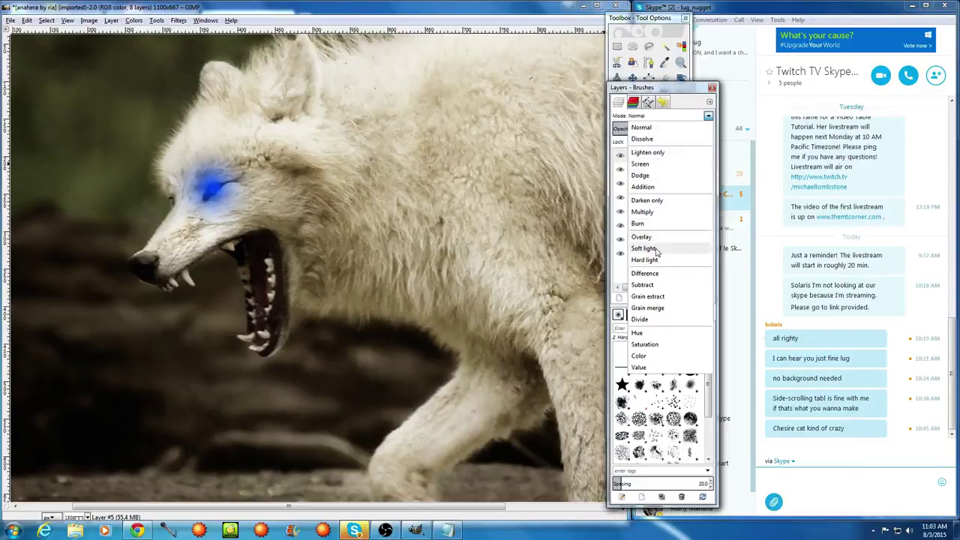
left_click(640, 176)
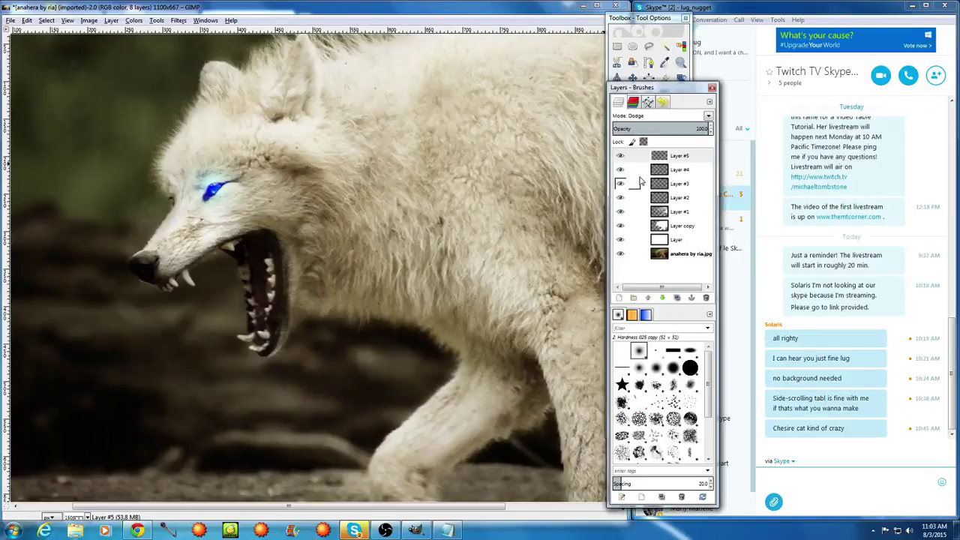
key("ctrl+z")
key("ctrl+z")
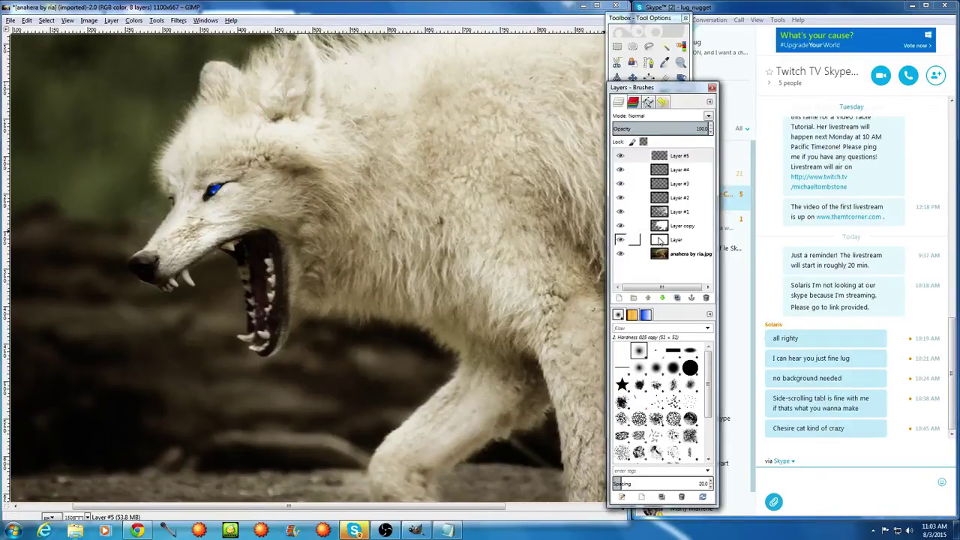
Try a larger blue glow around the eye with a brush size of about 295 in Dodge mode, then undo it
left_click(658, 34)
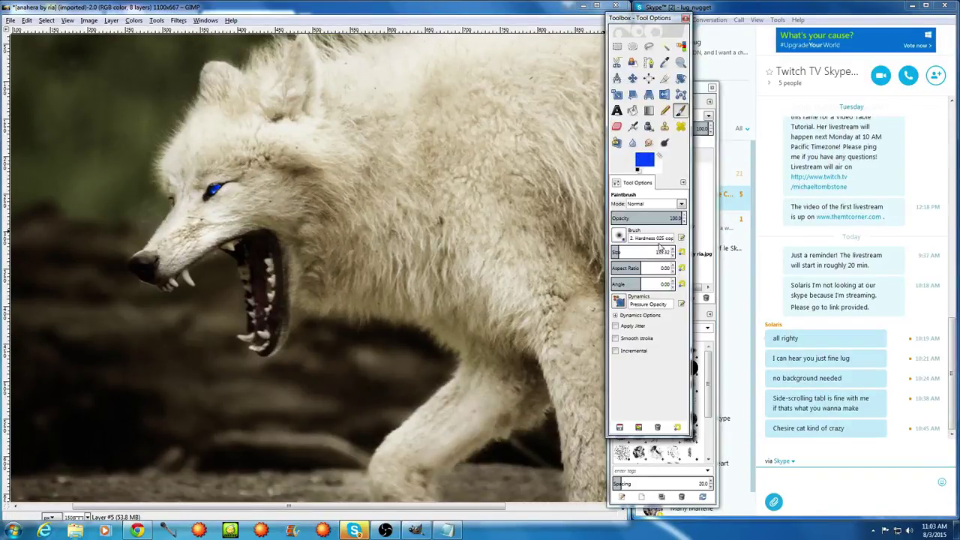
left_click(629, 252)
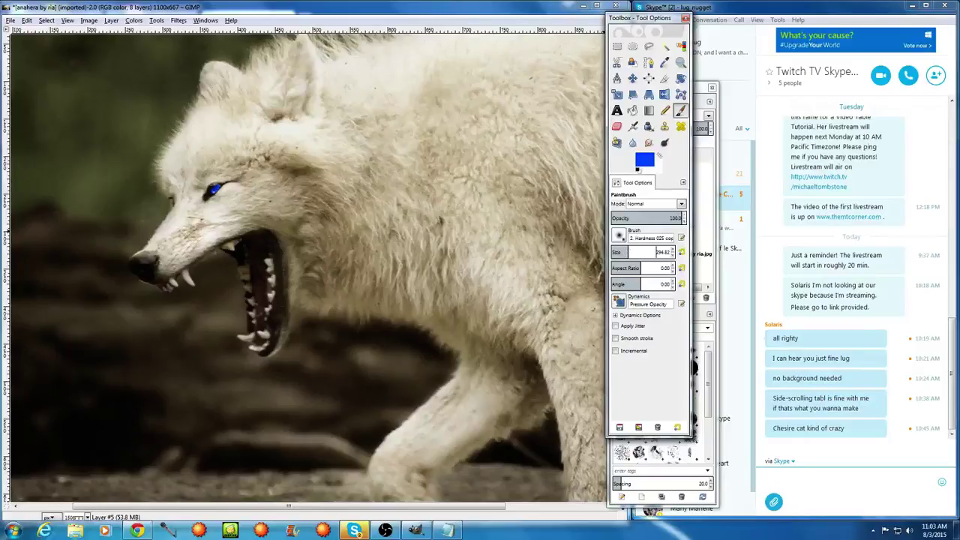
left_click(213, 187)
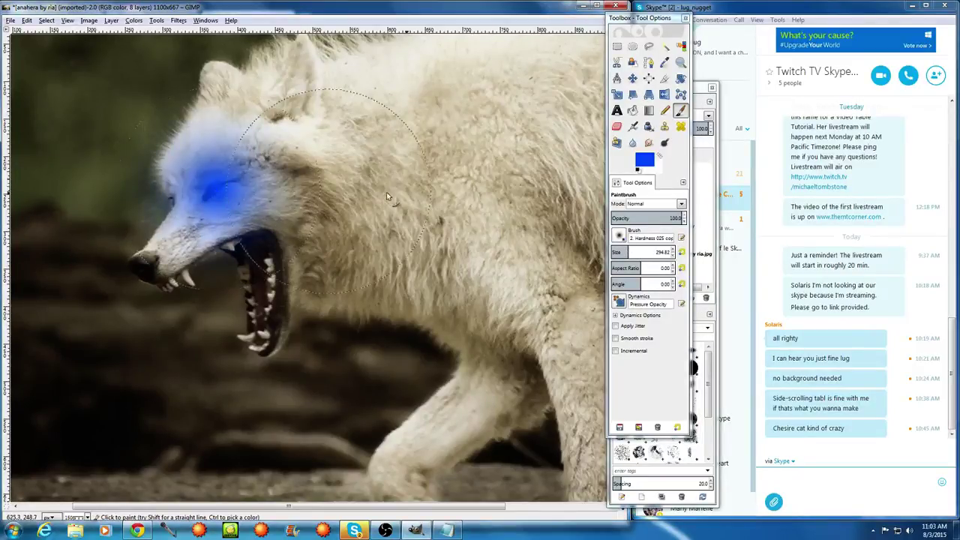
left_click(697, 95)
left_click(707, 118)
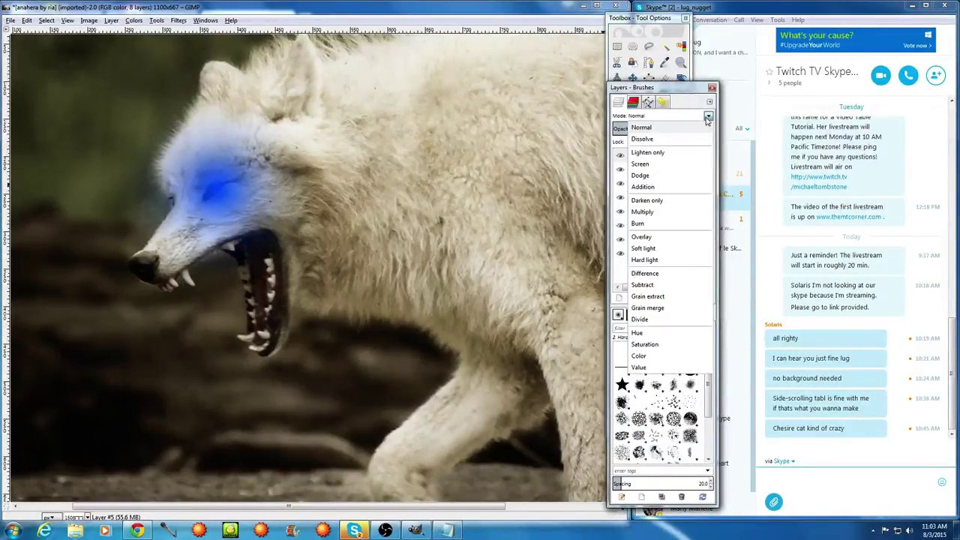
left_click(656, 176)
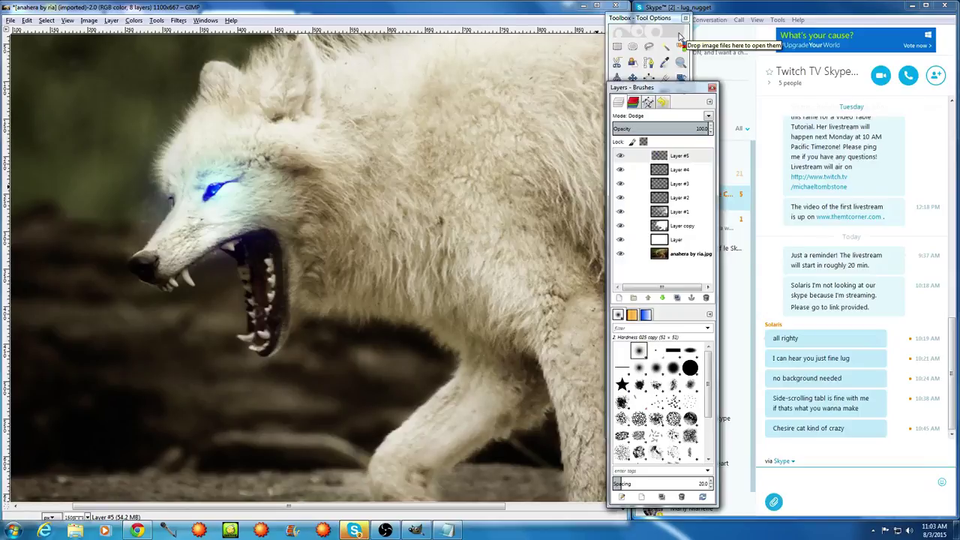
key("ctrl+z")
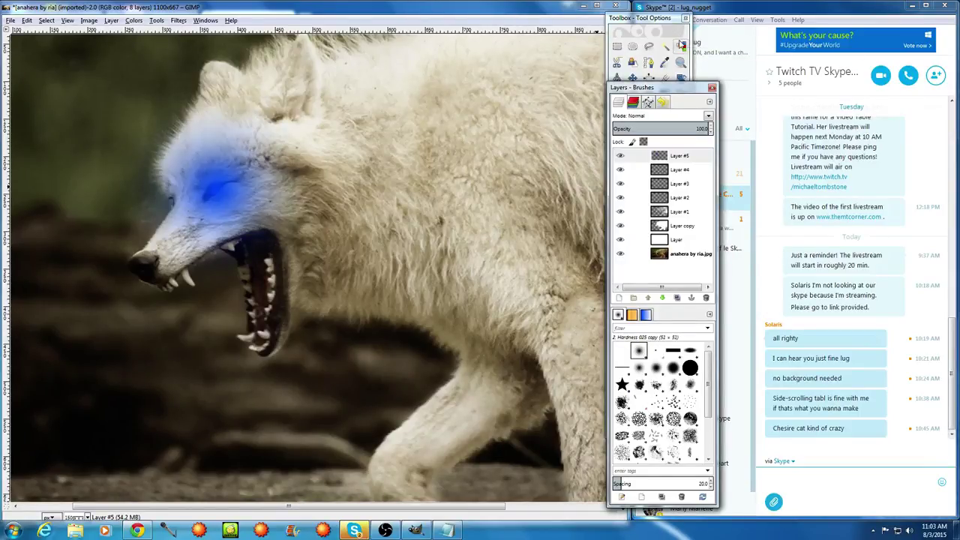
key("ctrl+z")
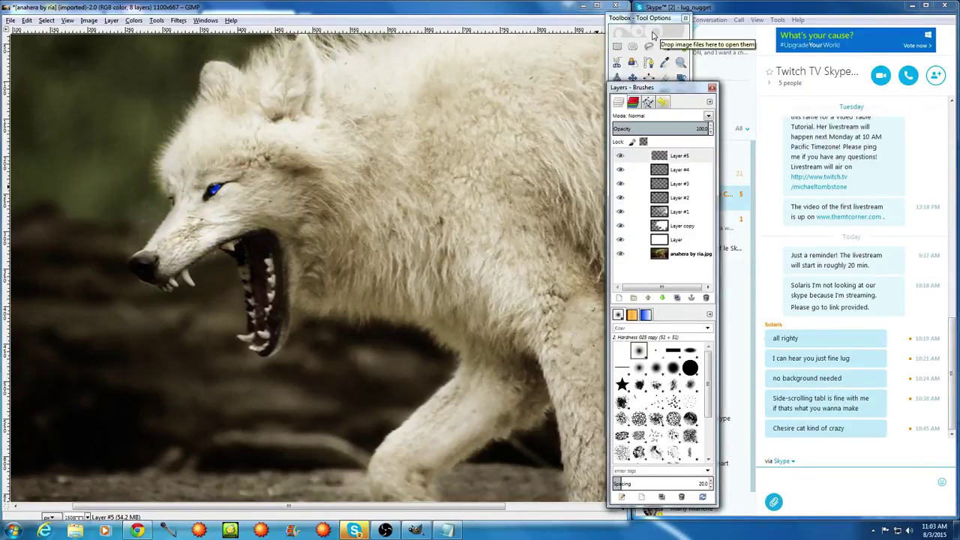
Paint a blue glow over the eye on Layer #5 with a brush size of about 152 and set the layer to Dodge mode
left_click(652, 35)
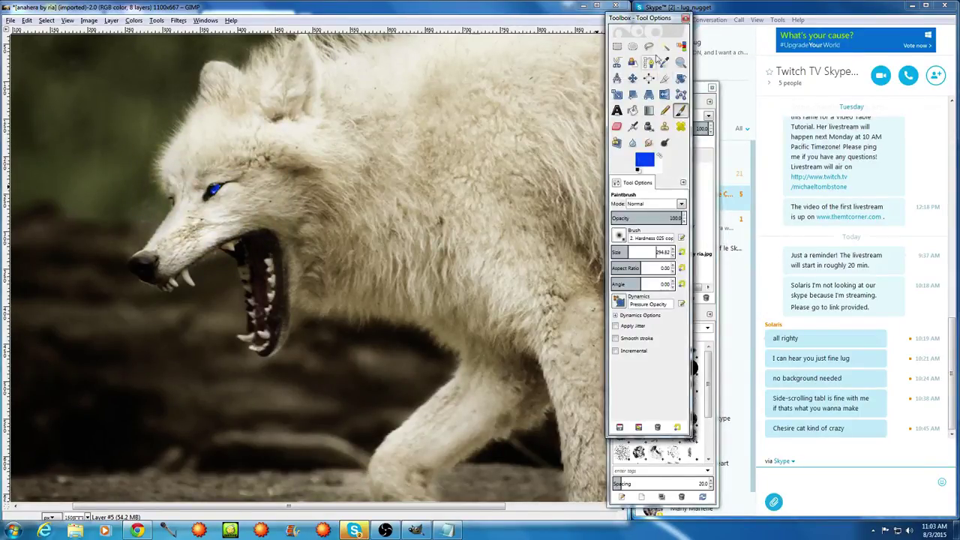
left_click(618, 252)
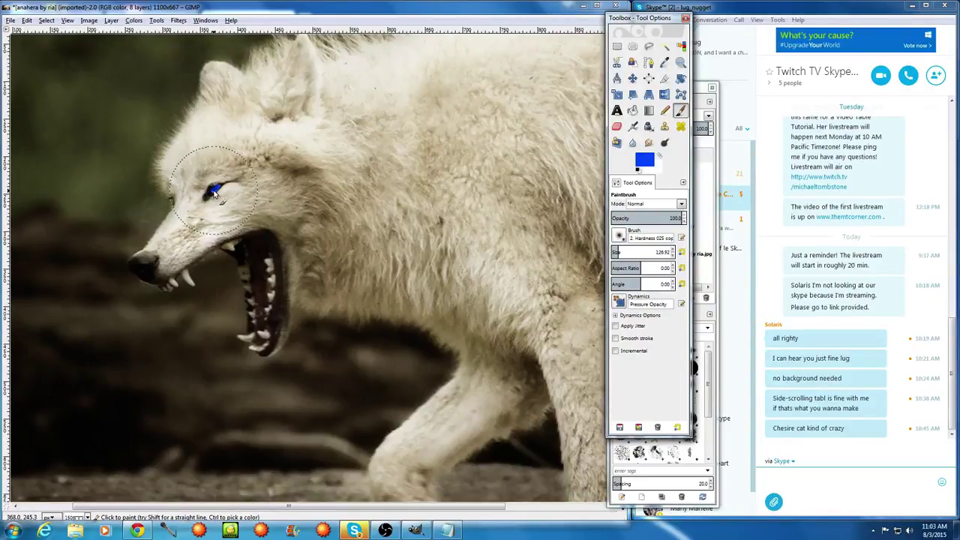
left_click(620, 251)
left_click_drag(214, 188, 212, 192)
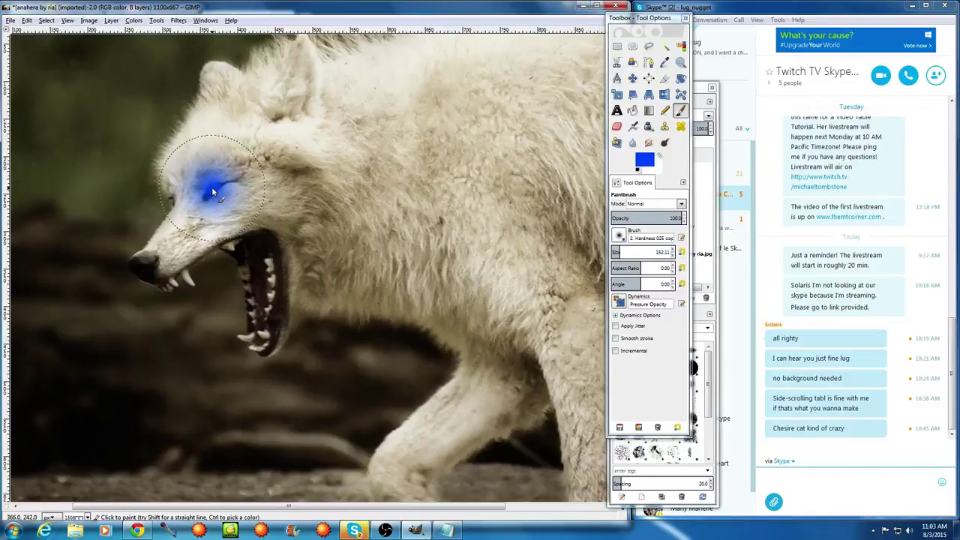
left_click(701, 88)
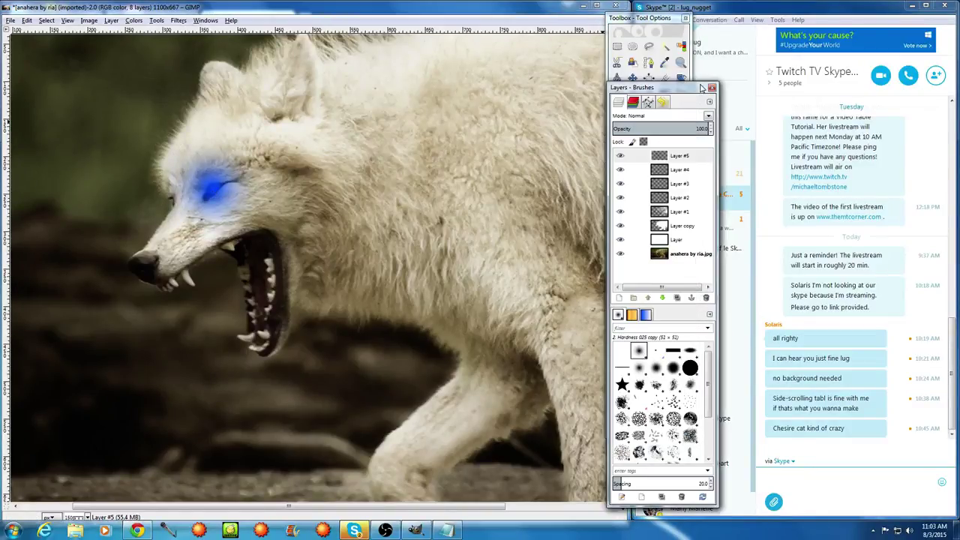
left_click(708, 116)
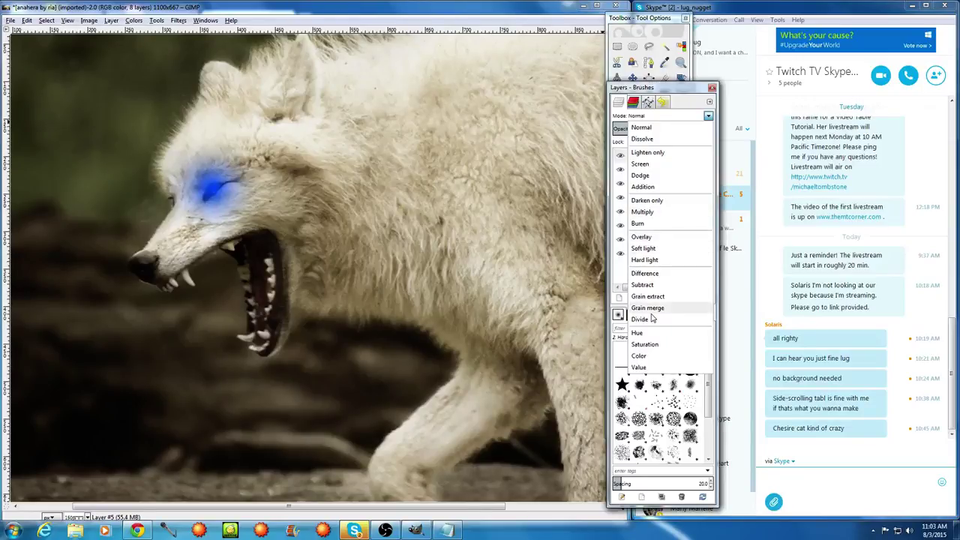
left_click(645, 177)
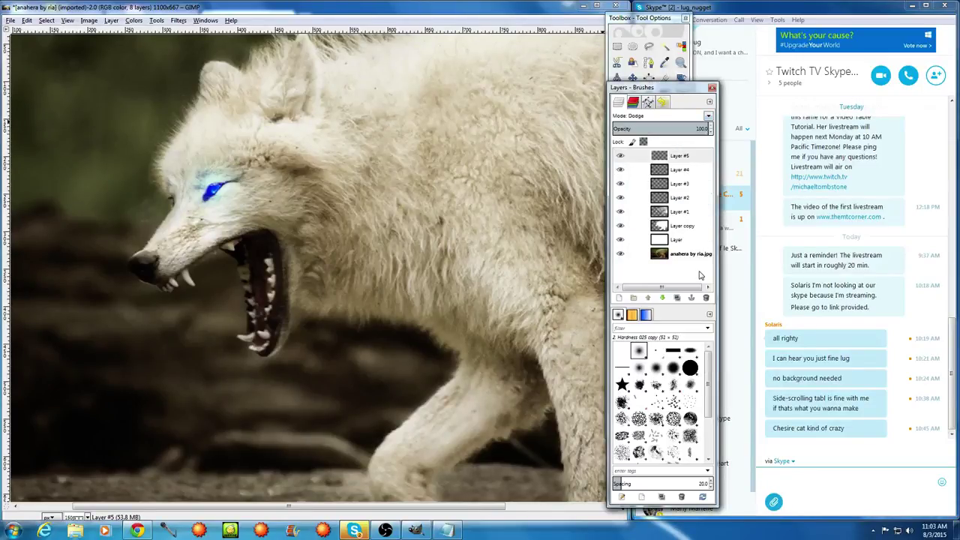
Duplicate the Dodge glow layer and set the original Layer #5 to Color mode after trying Overlay
left_click(675, 298)
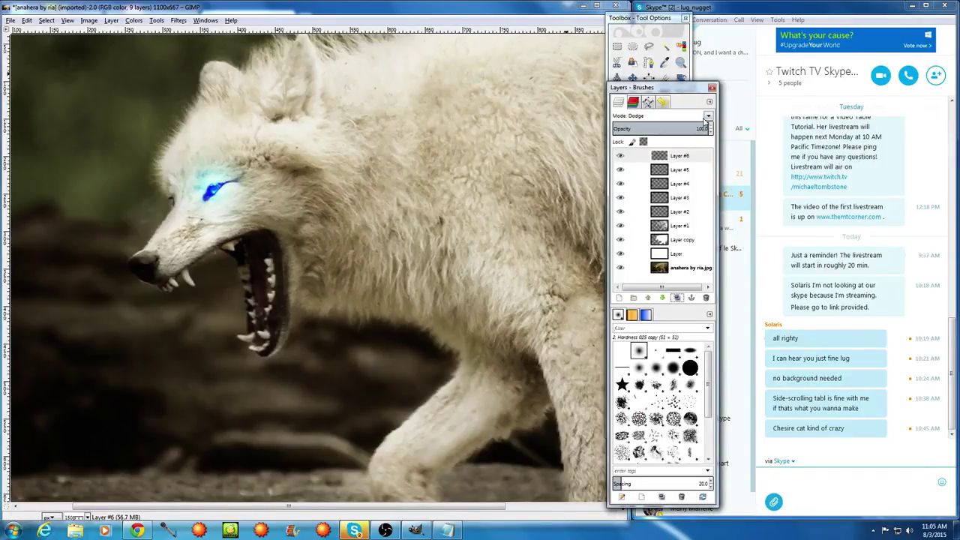
left_click(678, 169)
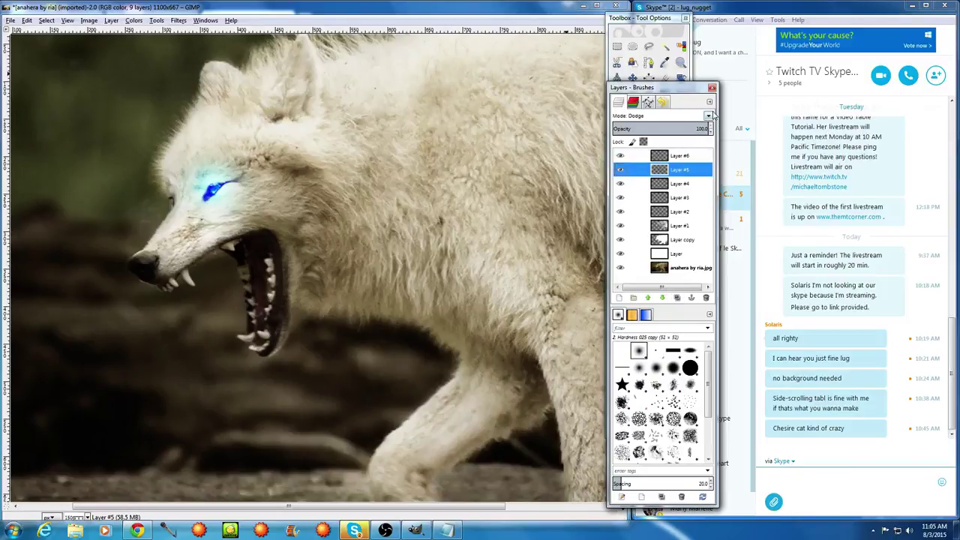
left_click(708, 116)
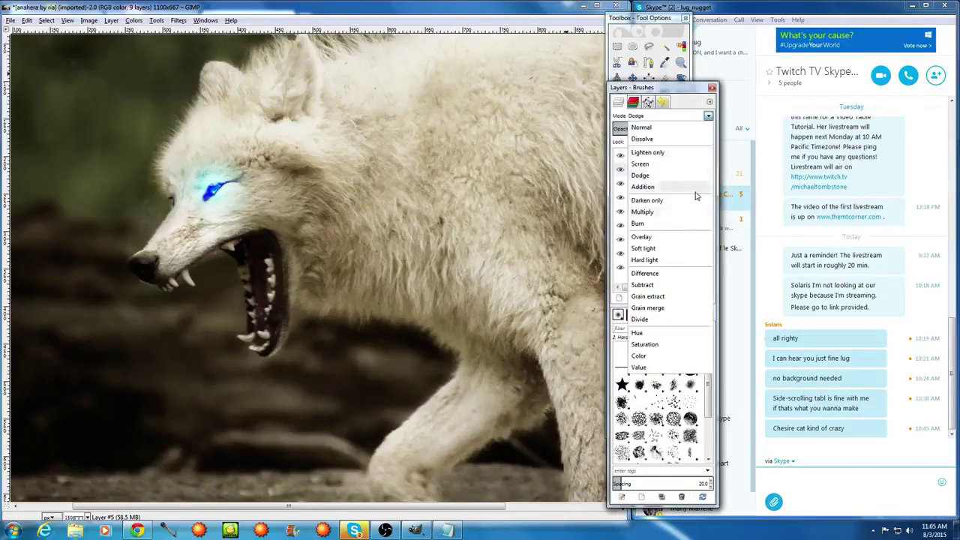
left_click(669, 237)
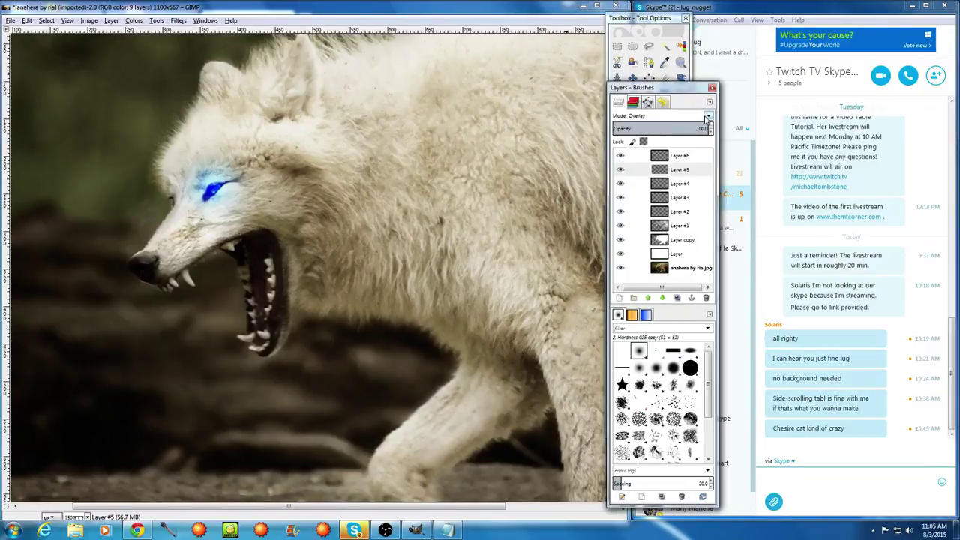
left_click(708, 118)
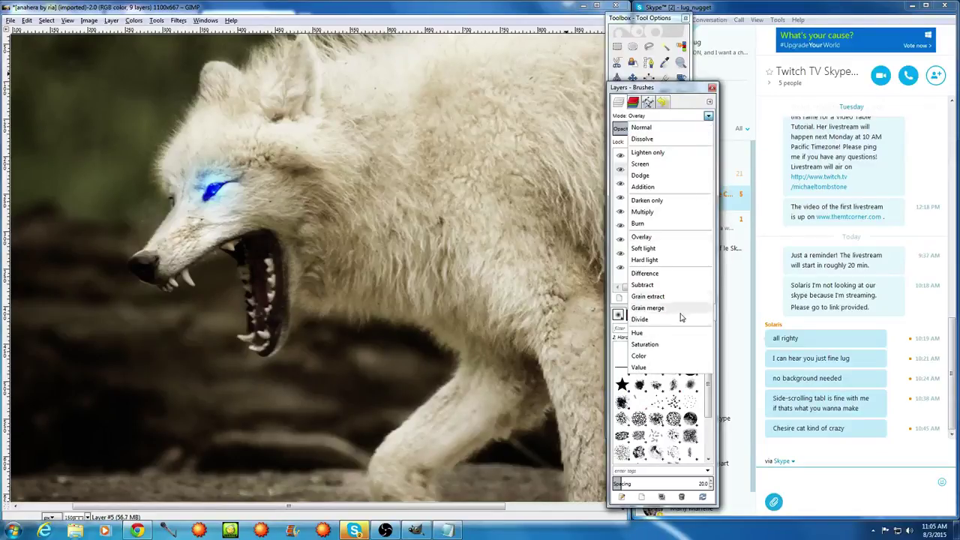
left_click(662, 357)
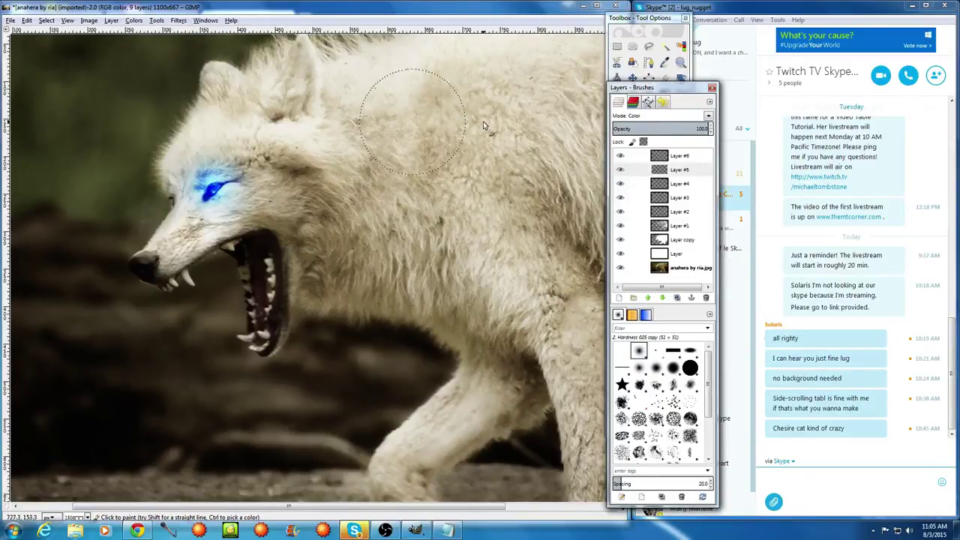
Erase the stray blue glow on the wolf's snout bridge on Layer #5 with an eraser size of about 32
left_click(658, 35)
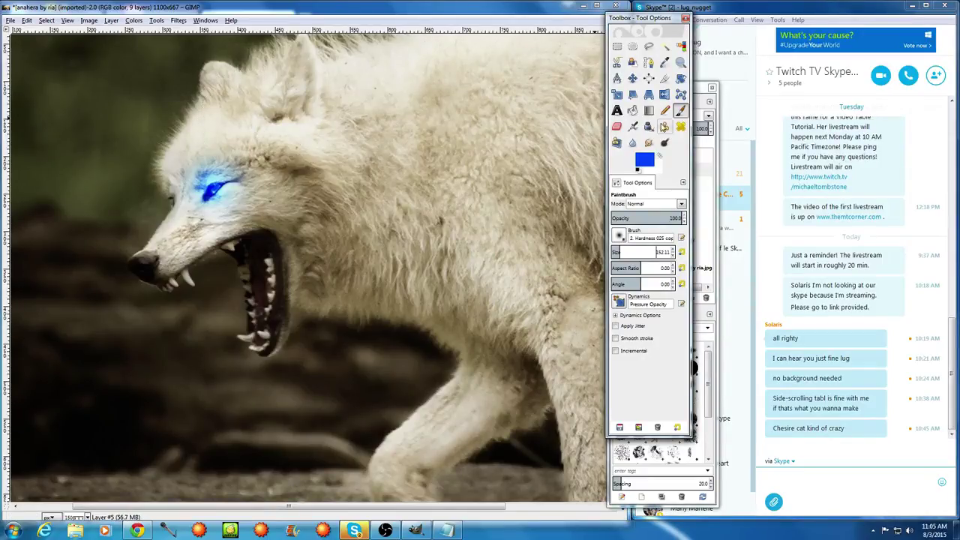
left_click(616, 126)
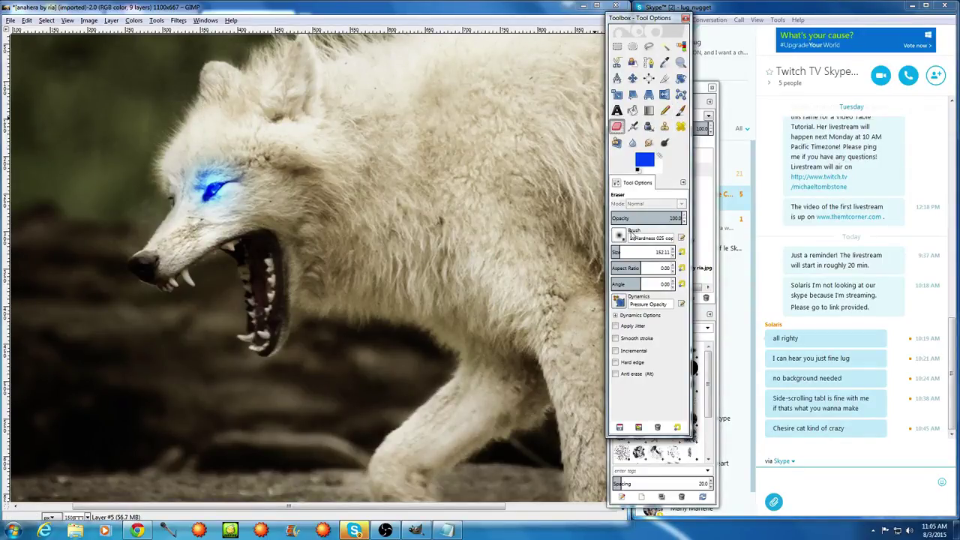
left_click(614, 252)
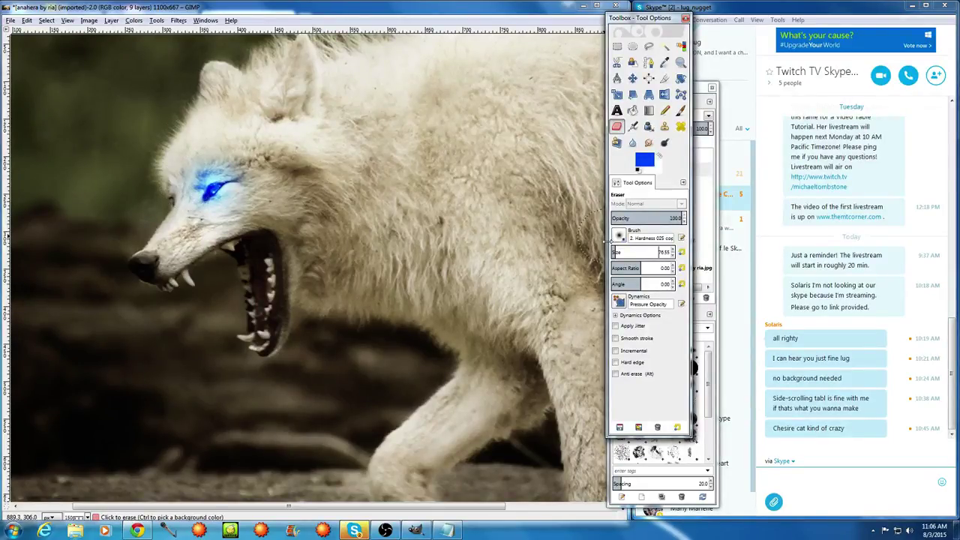
left_click_drag(615, 252, 589, 263)
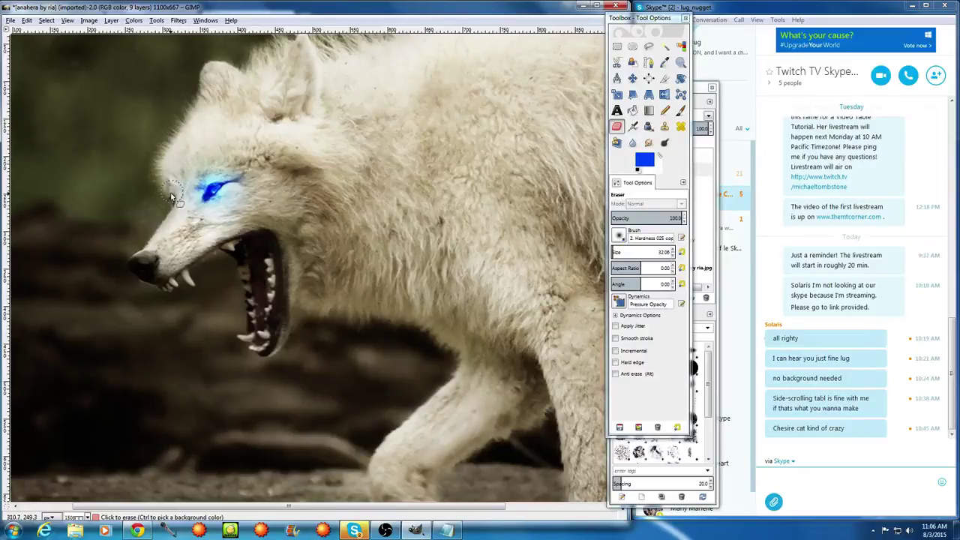
left_click_drag(186, 184, 174, 199)
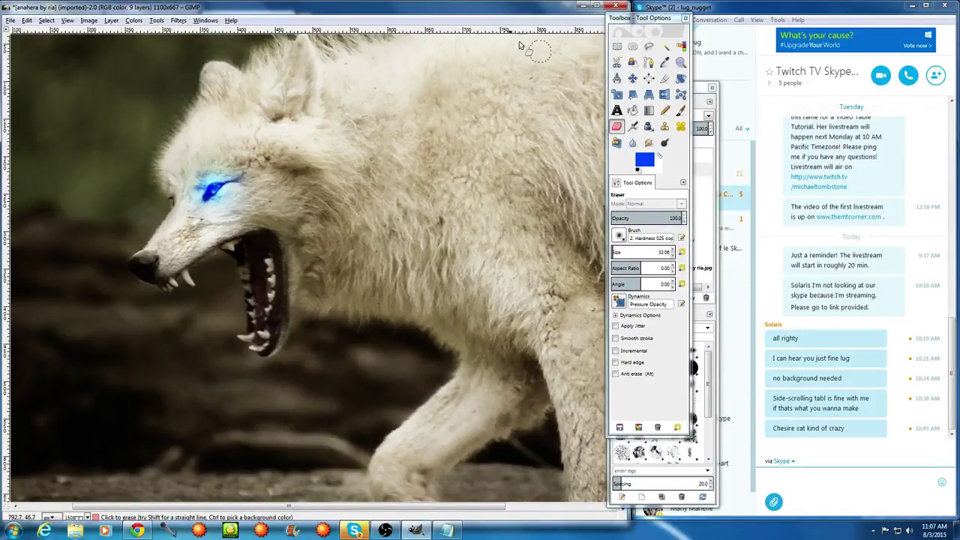
Add a new layer above Layer #6, try a blue dab over the wolf's far eye, and undo the dab
left_click(703, 91)
right_click(688, 159)
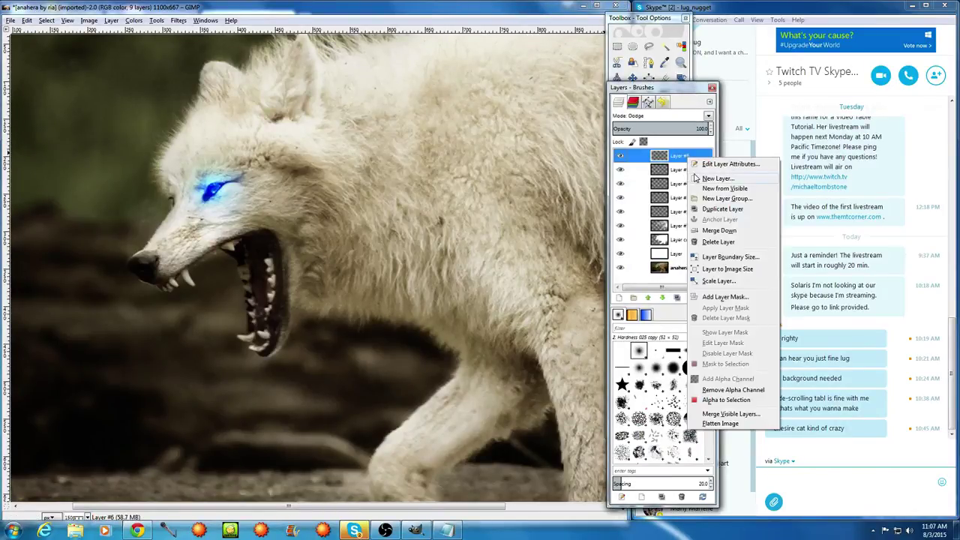
left_click(696, 177)
left_click(126, 209)
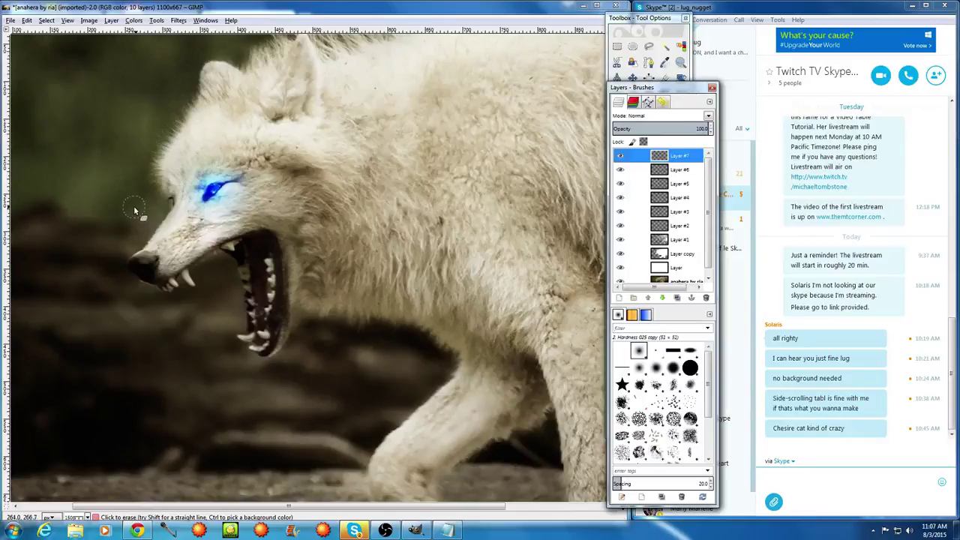
left_click(651, 18)
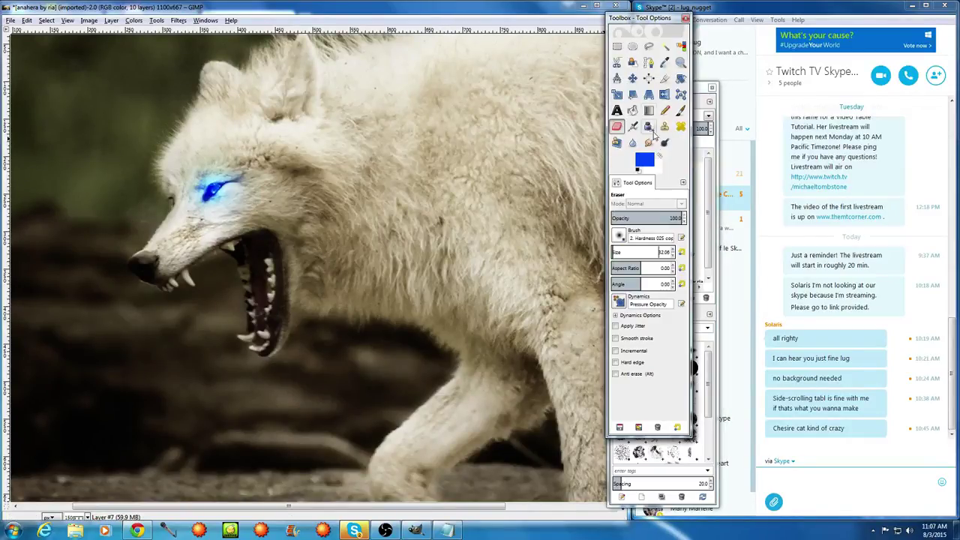
left_click(680, 110)
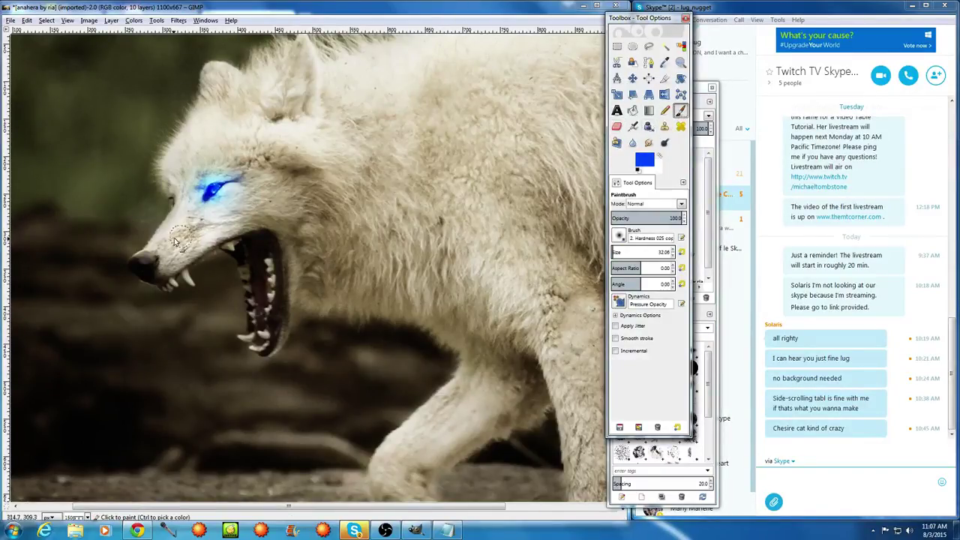
left_click(171, 201)
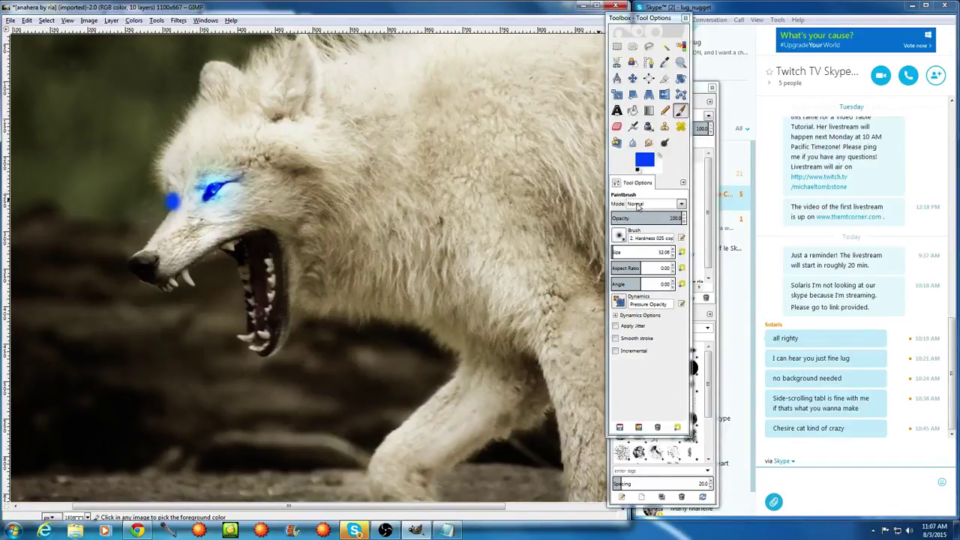
key("ctrl+z")
Paint black over the far eye on Layer #7 with a brush size of about 60 and set the layer to Overlay mode
left_click(622, 252)
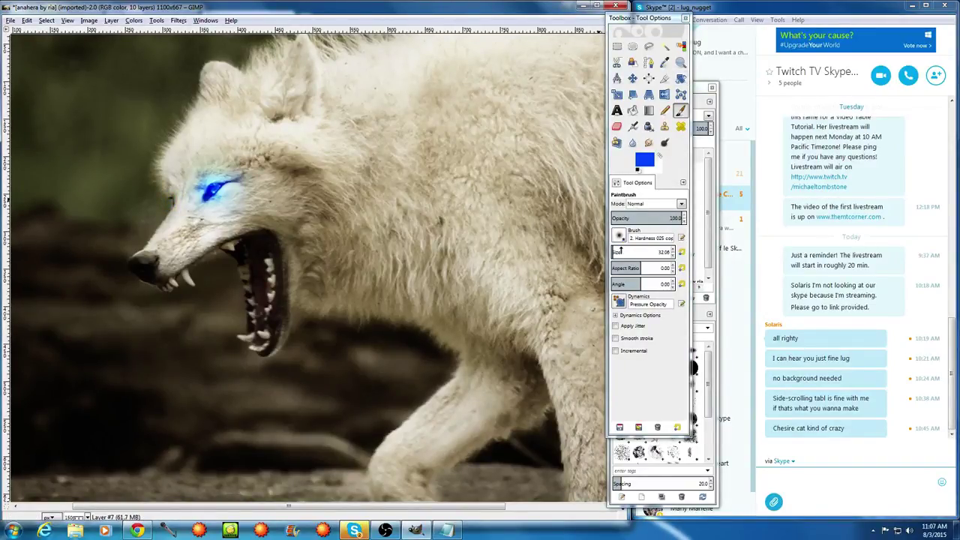
left_click(642, 160)
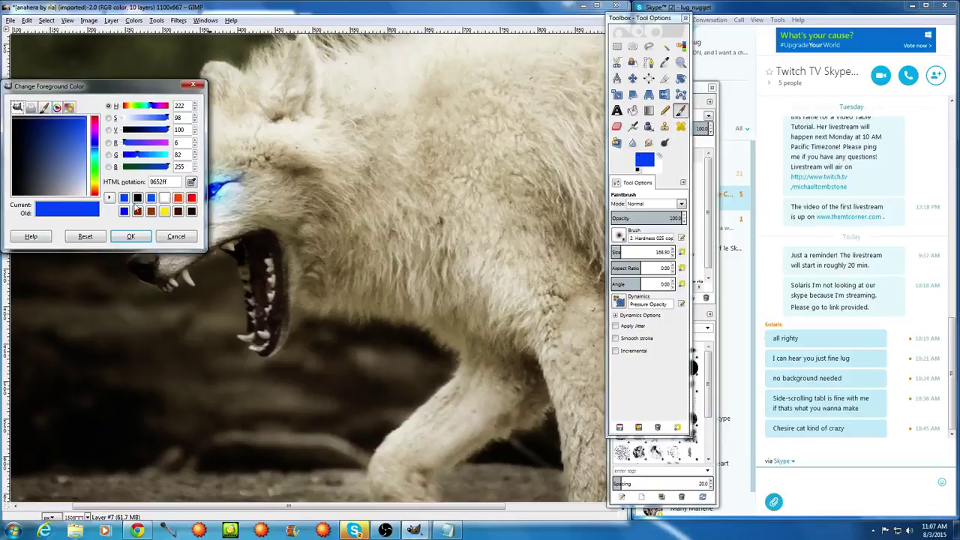
left_click(137, 198)
left_click(131, 236)
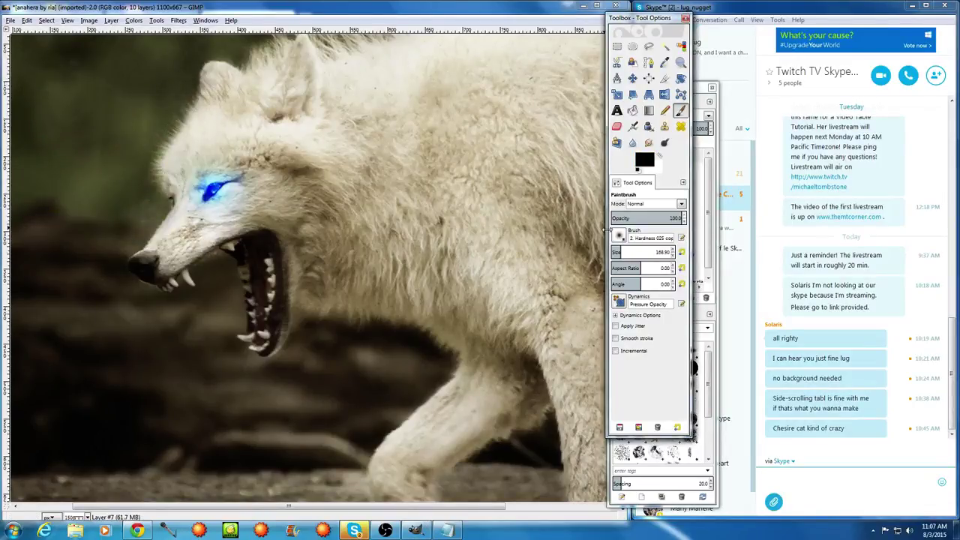
left_click(617, 252)
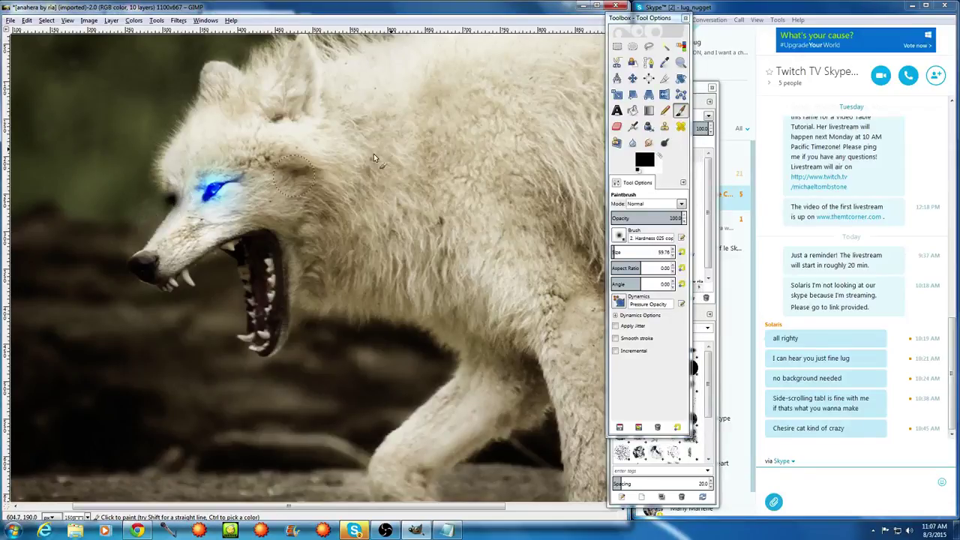
left_click(705, 99)
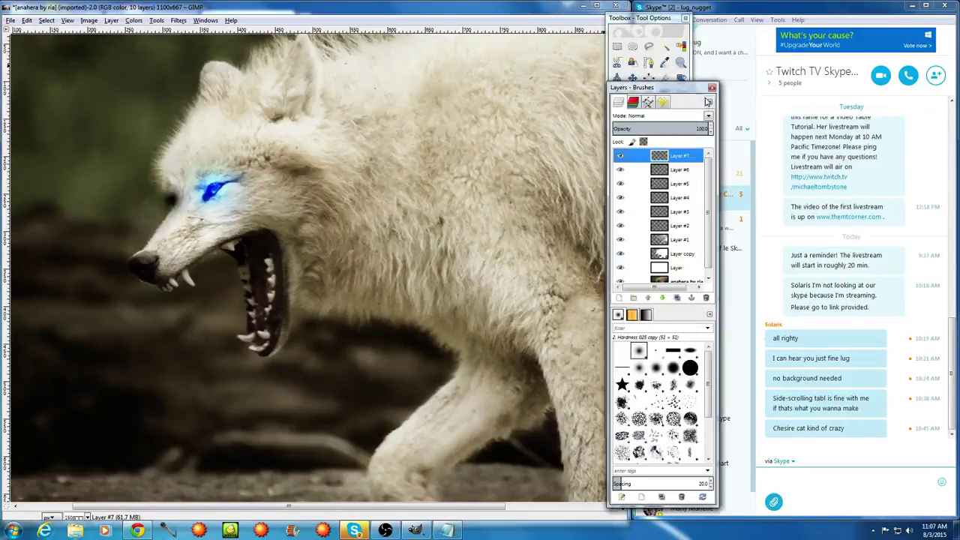
left_click(708, 114)
left_click(643, 237)
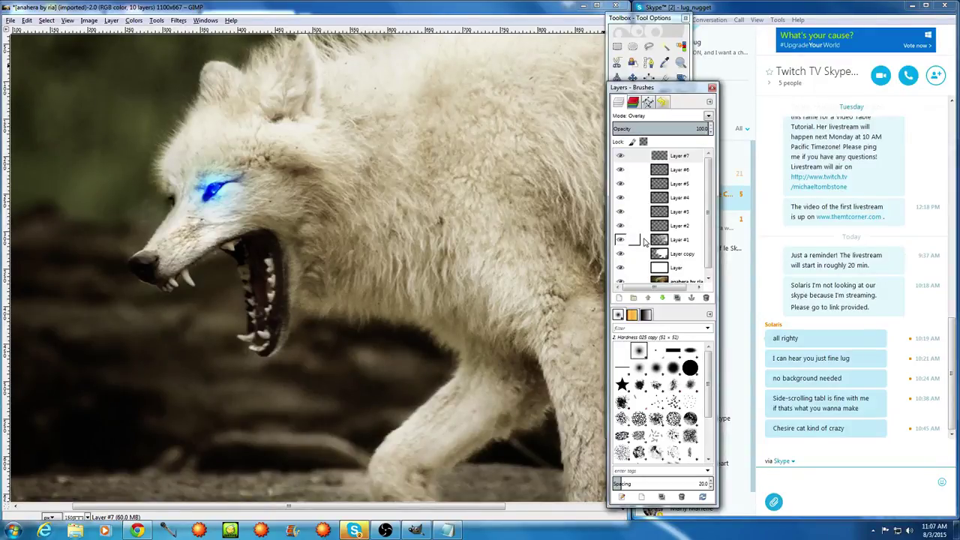
Undo the Overlay mode, the black paint on the far eye and the creation of Layer #7
key("ctrl+z")
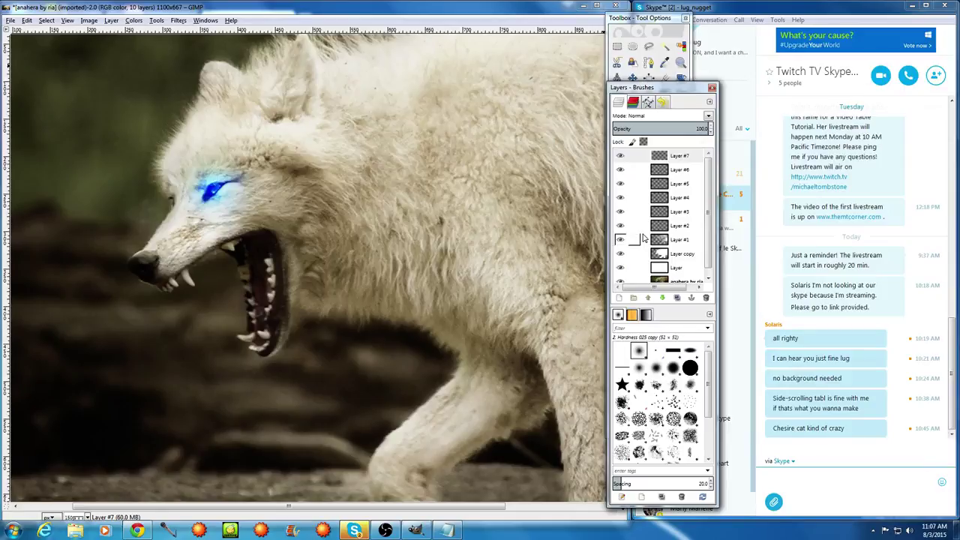
key("ctrl+z")
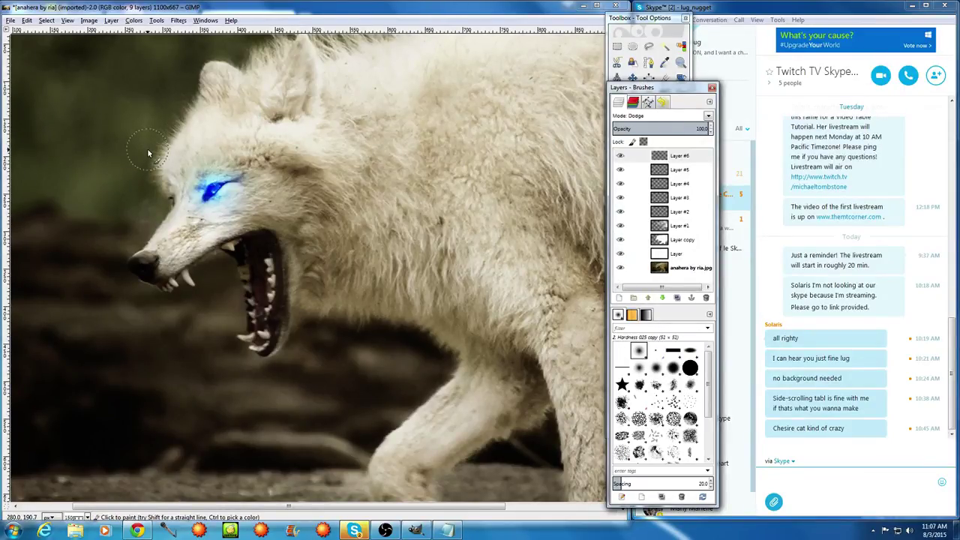
key("ctrl+y")
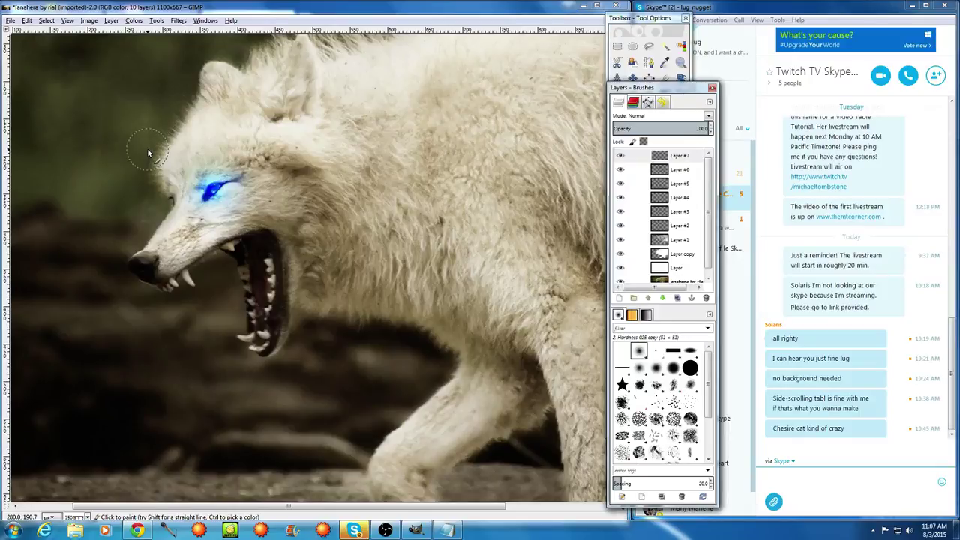
key("ctrl+z")
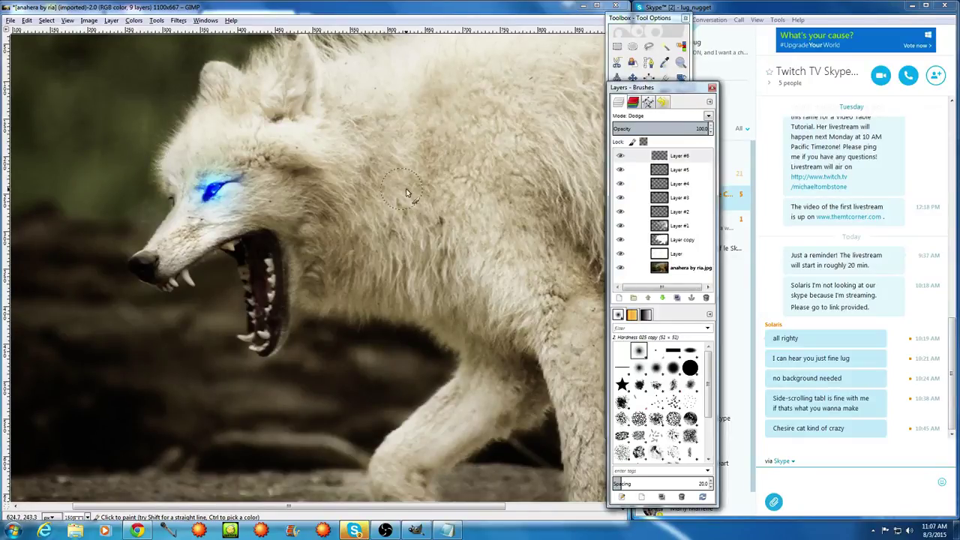
Raise the opacity of the white Color-mode layer directly above the photo to about 82
left_click_drag(629, 21, 668, 26)
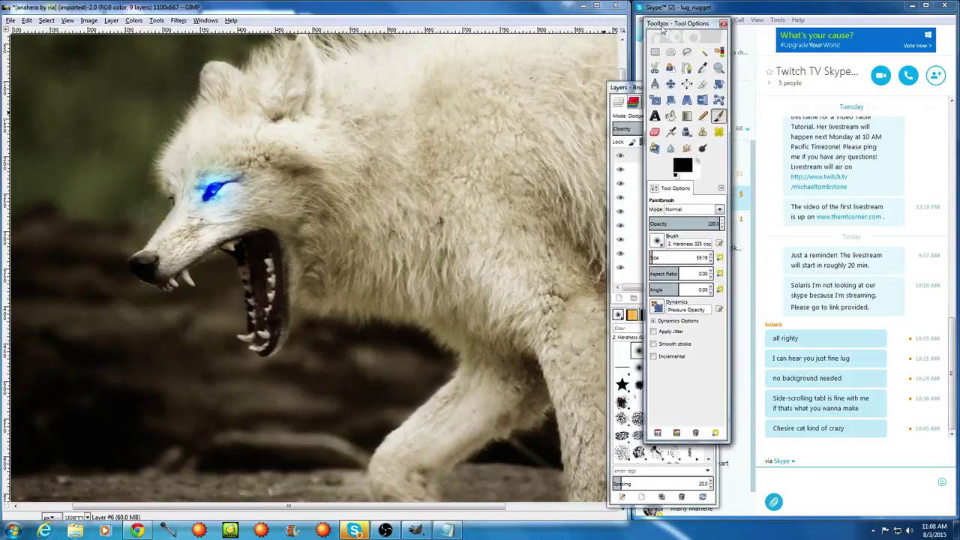
left_click(664, 90)
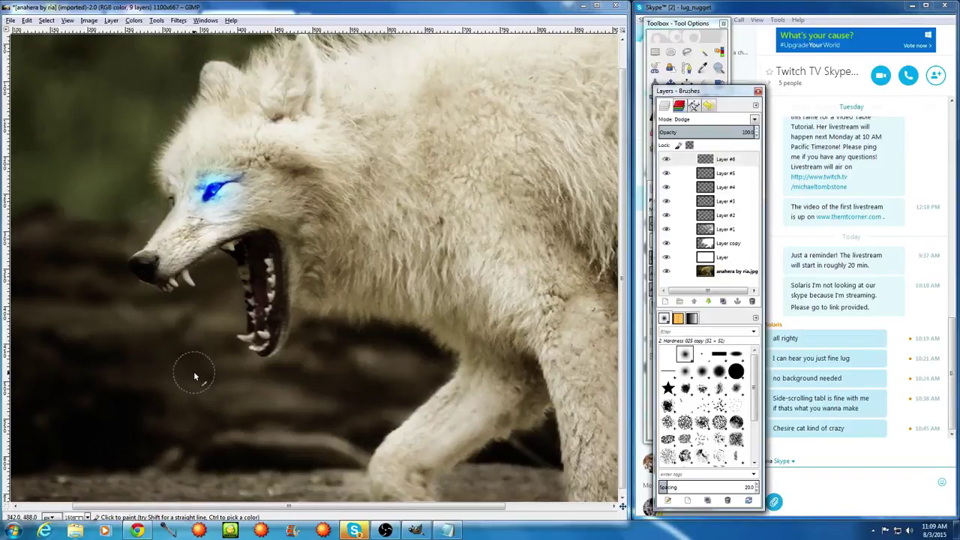
left_click(695, 258)
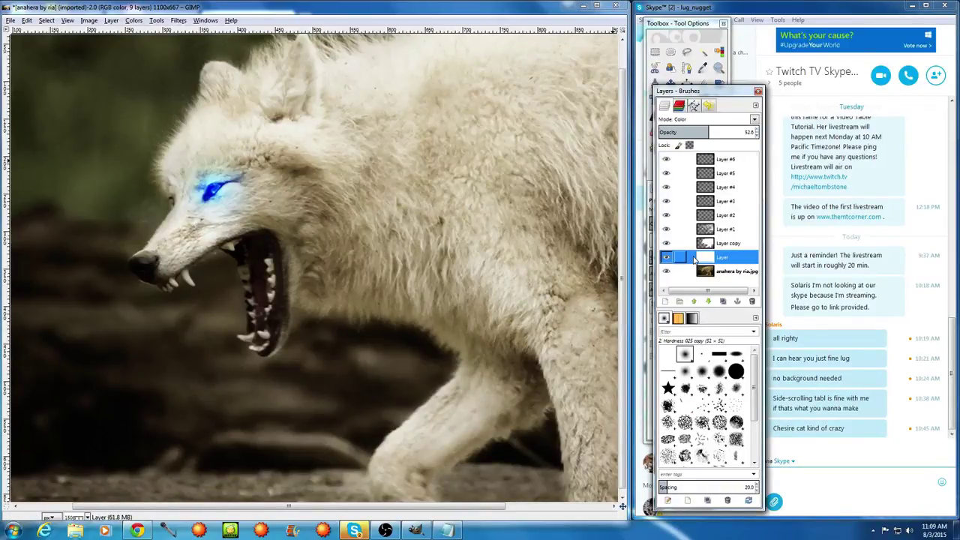
mouse_move(706, 133)
left_mouse_down()
mouse_move(768, 133)
mouse_move(739, 133)
left_mouse_up()
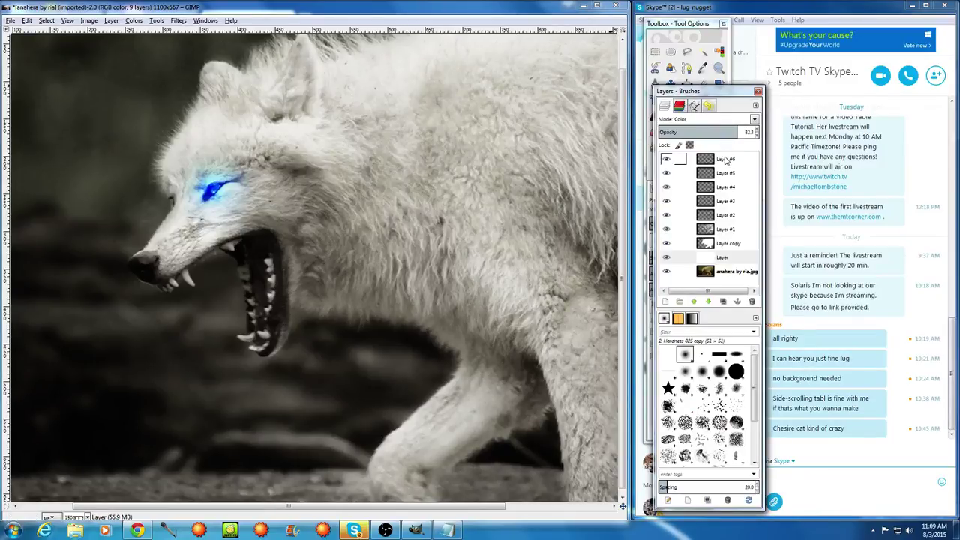
Add a new transparent 1100 by 667 px layer directly above Layer #1
right_click(727, 159)
left_click(716, 252)
right_click(718, 230)
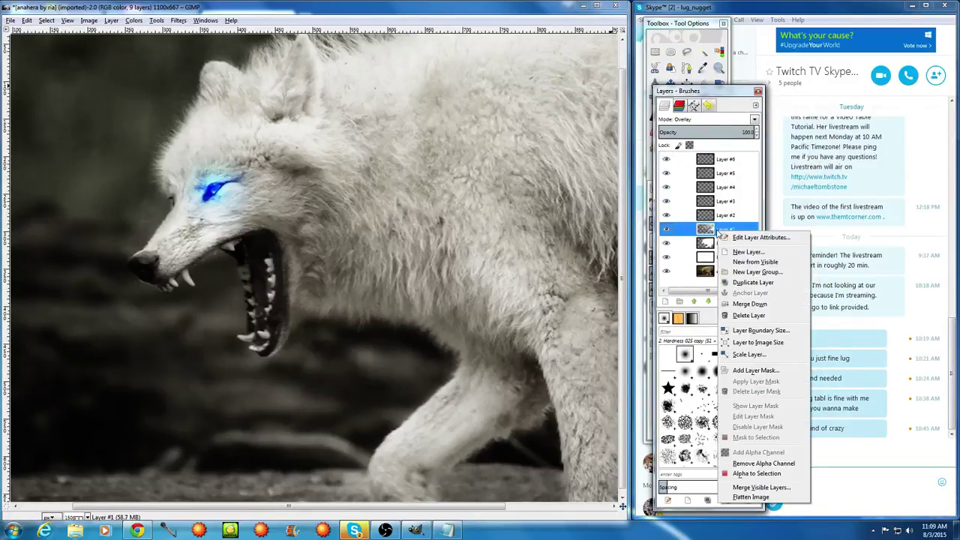
left_click(734, 254)
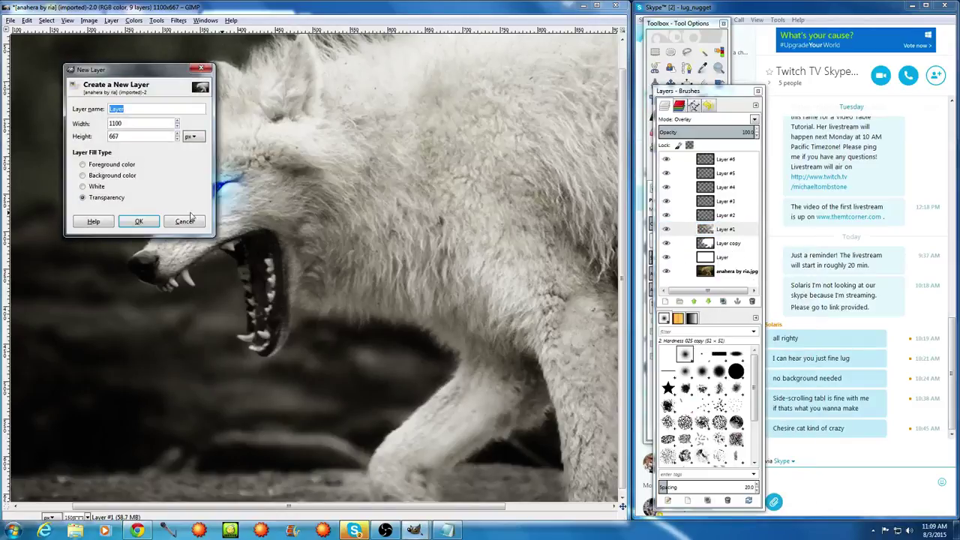
left_click(139, 222)
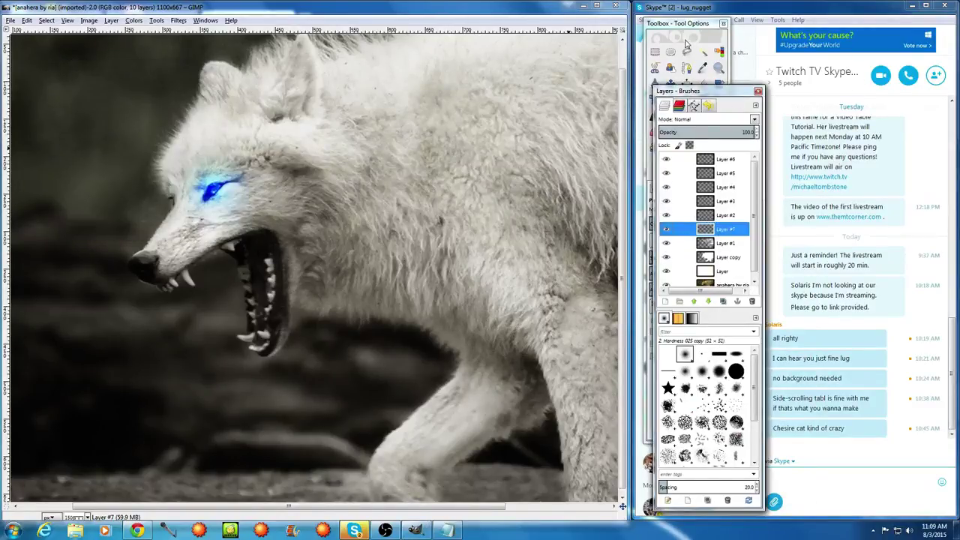
Choose a dark red foreground color and bucket-fill the new Layer #7 with it
left_click(687, 42)
left_click(682, 165)
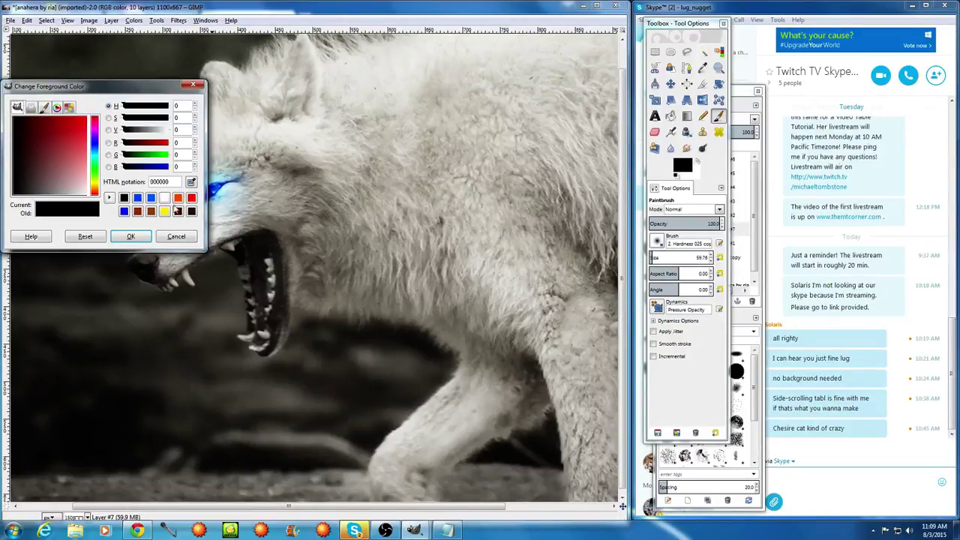
mouse_move(60, 132)
left_mouse_down()
mouse_move(44, 112)
mouse_move(63, 123)
left_mouse_up()
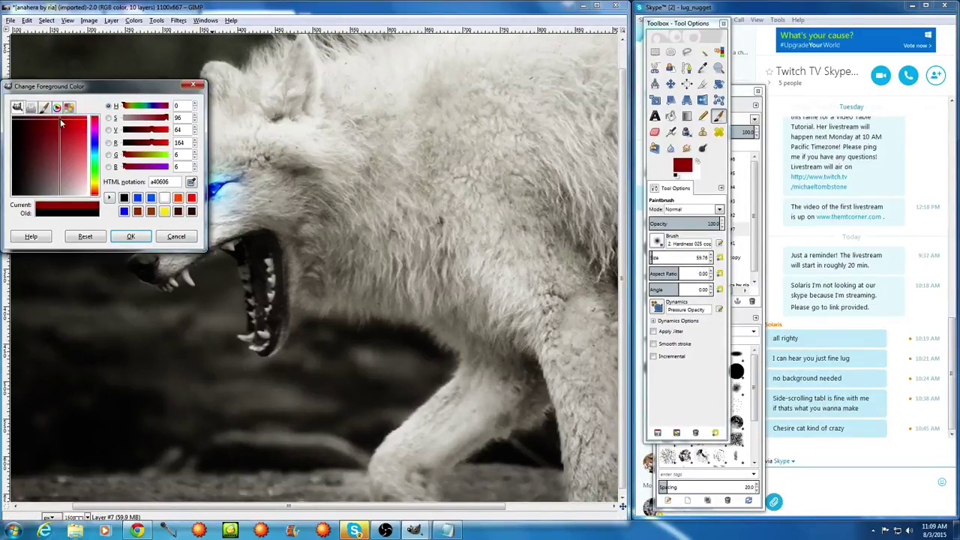
left_click(129, 237)
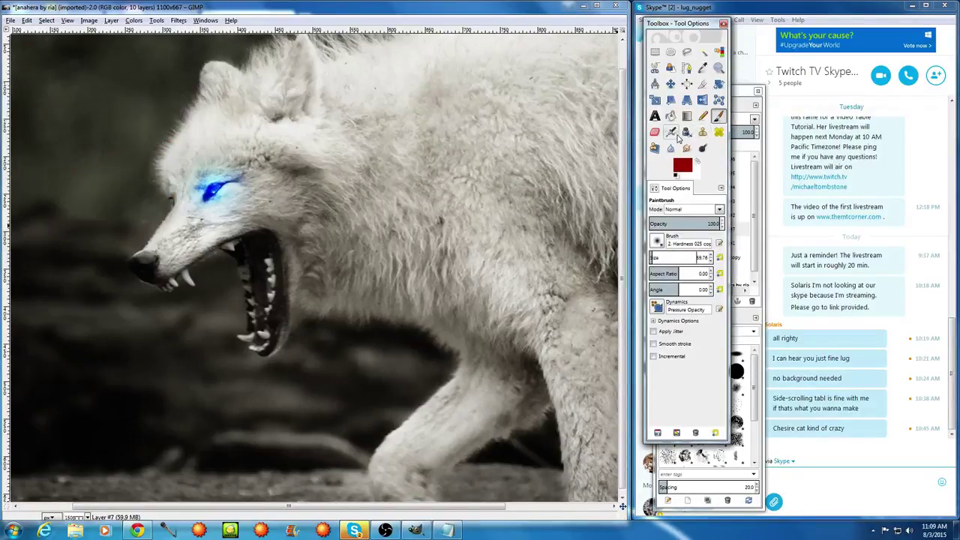
left_click(670, 116)
left_click(502, 162)
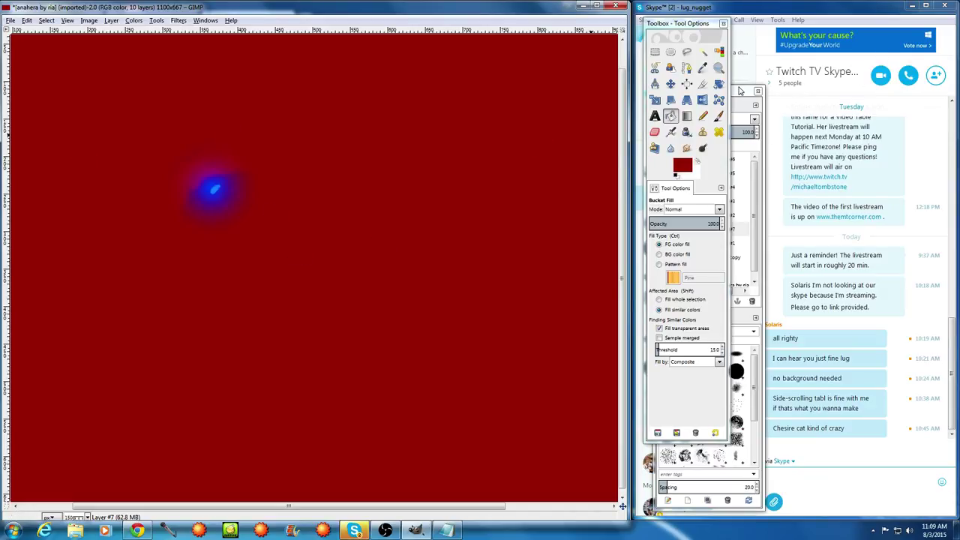
Erase the upper edge of the eye's glow on the Dodge-mode Layer #6 with the Eraser
left_click(655, 132)
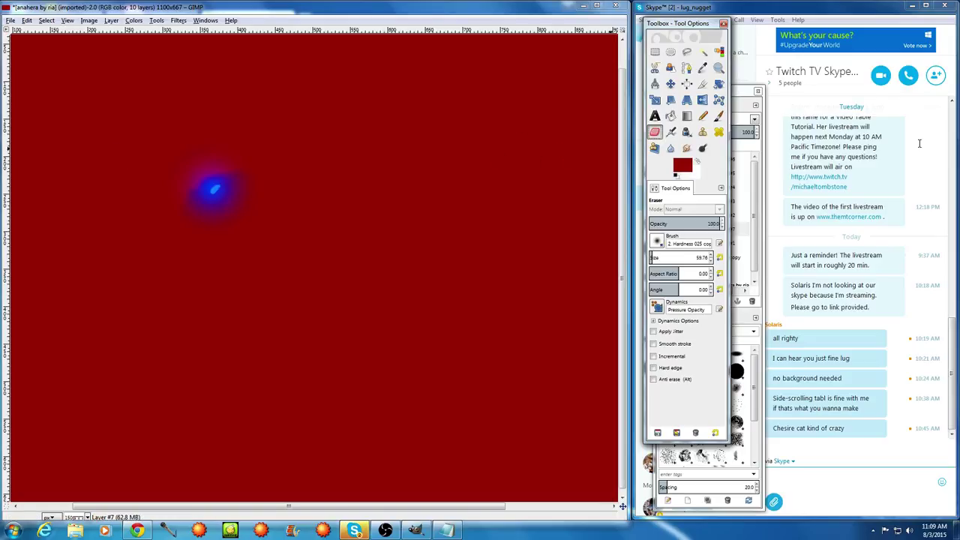
left_click(752, 89)
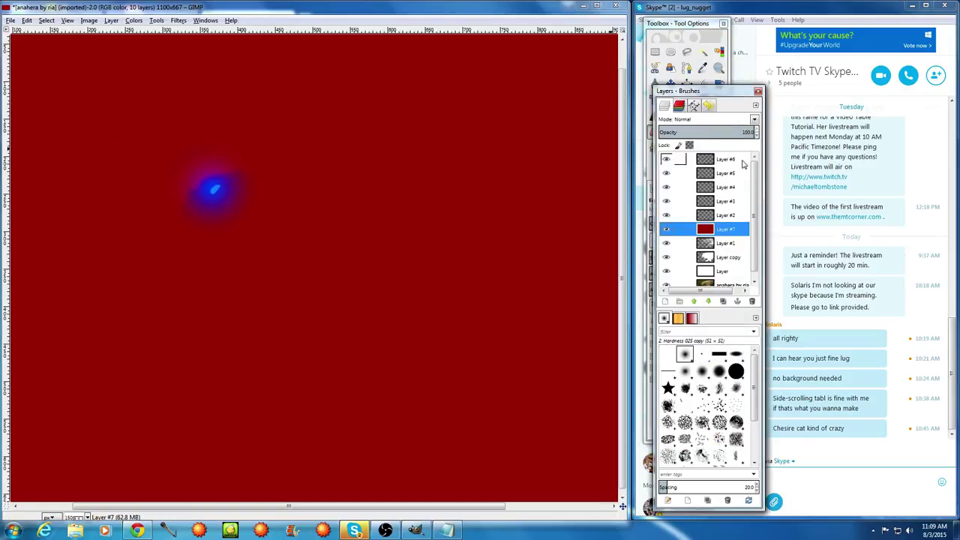
left_click(744, 161)
left_click(666, 160)
left_click(665, 160)
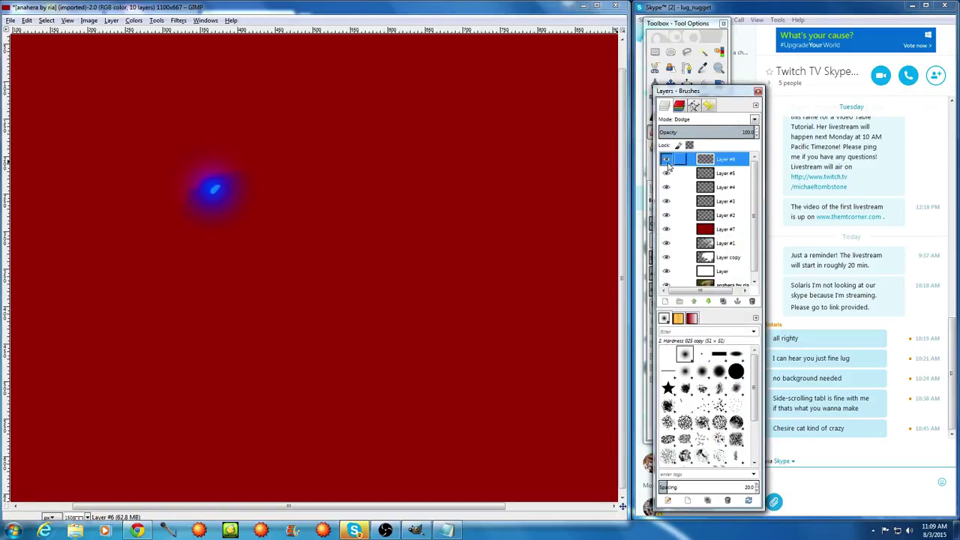
left_click(666, 159)
left_click(666, 160)
left_click(666, 159)
left_click(666, 160)
mouse_move(214, 142)
left_mouse_down()
mouse_move(133, 162)
mouse_move(183, 148)
mouse_move(176, 157)
left_mouse_up()
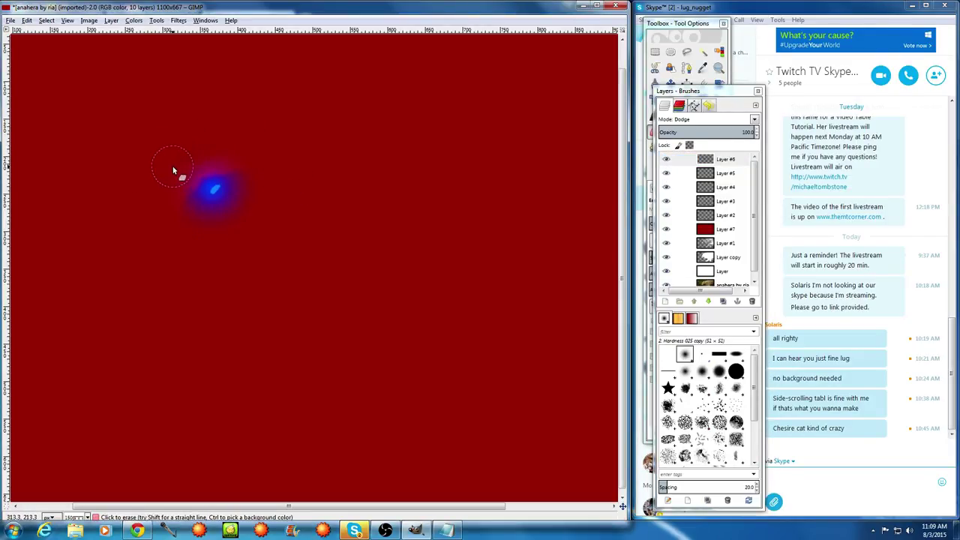
mouse_move(234, 135)
left_mouse_down()
mouse_move(173, 171)
mouse_move(223, 145)
mouse_move(159, 164)
mouse_move(178, 153)
left_mouse_up()
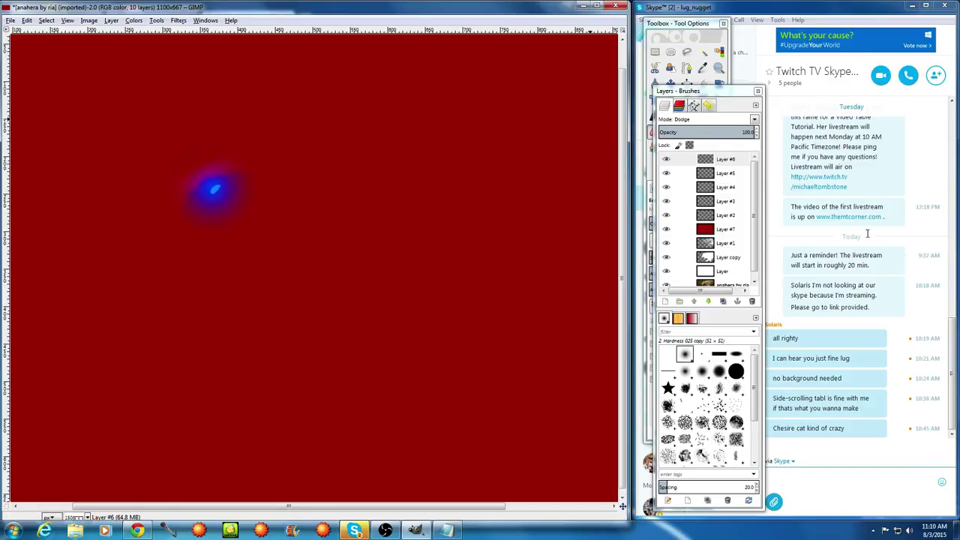
Check what Layer #5 contributes to the glow, and erase its stray color just above the eye
left_click(665, 173)
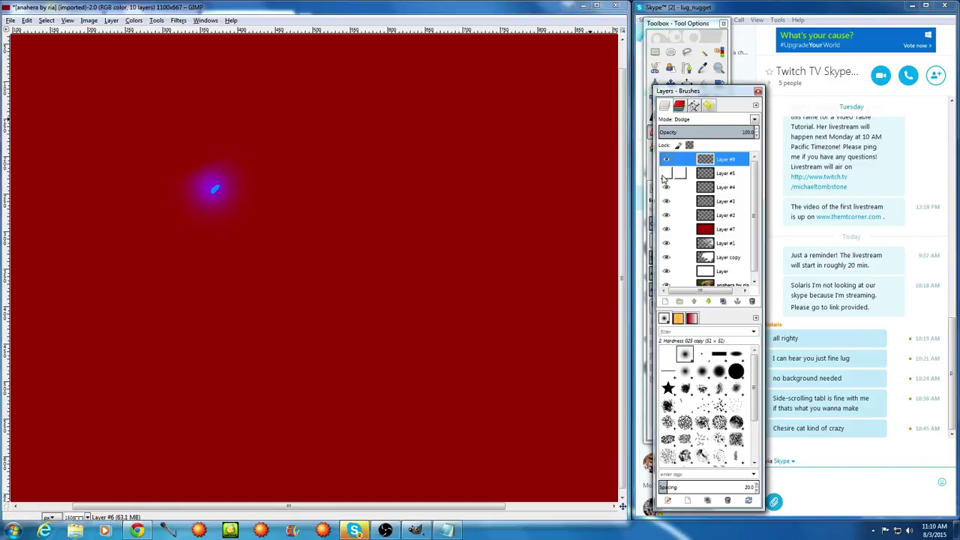
left_click(686, 173)
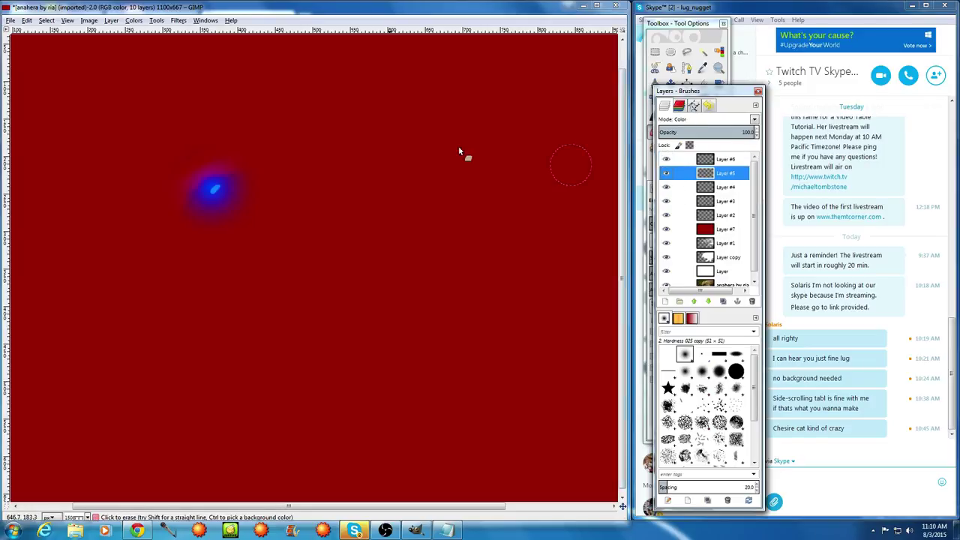
left_click(224, 140)
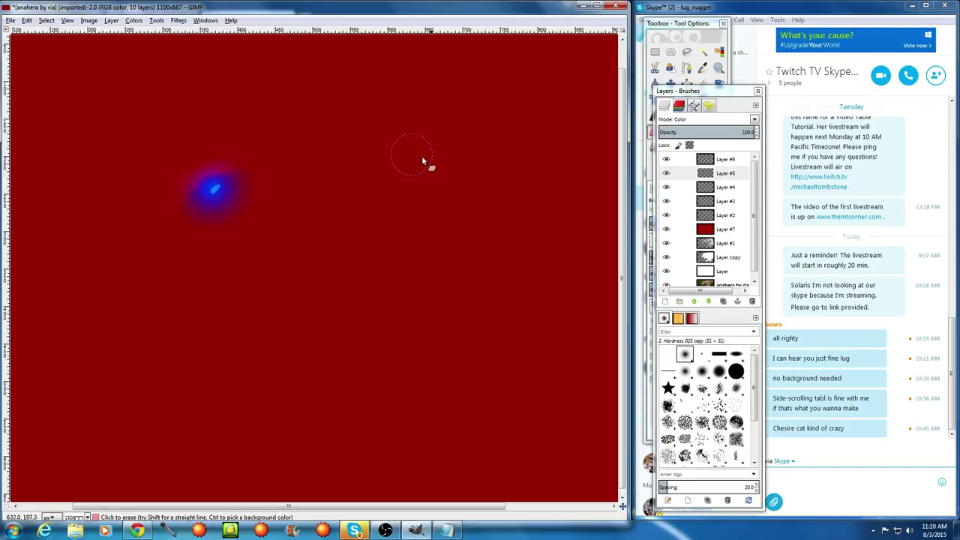
Compare the photo with and without the red Layer #7, and erase leftover glow on Layer #5 near the brow with the red hidden
left_click(670, 228)
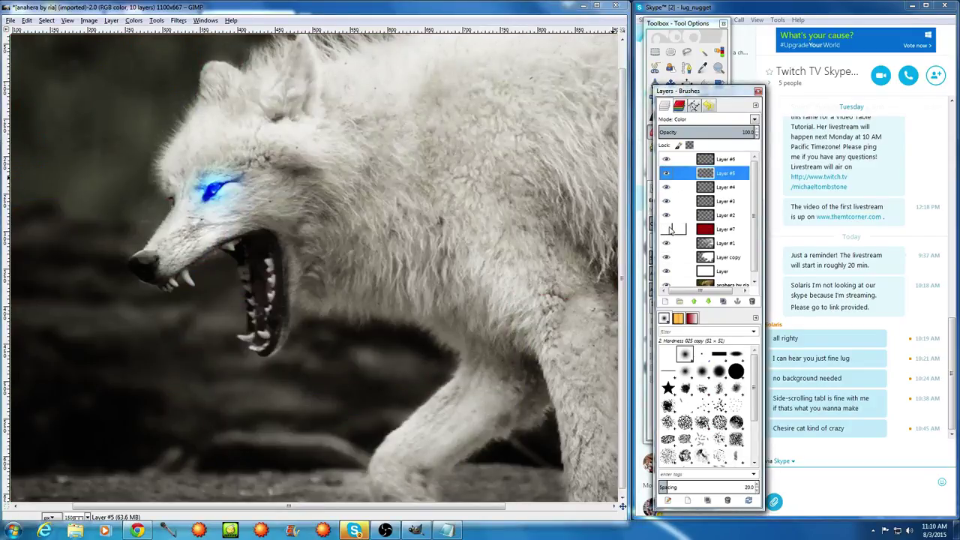
left_click(660, 230)
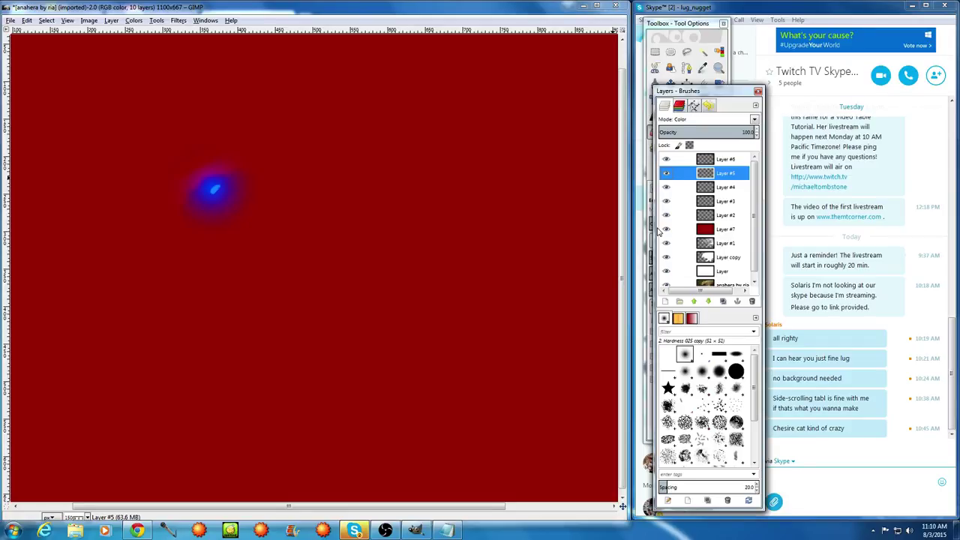
left_click(663, 229)
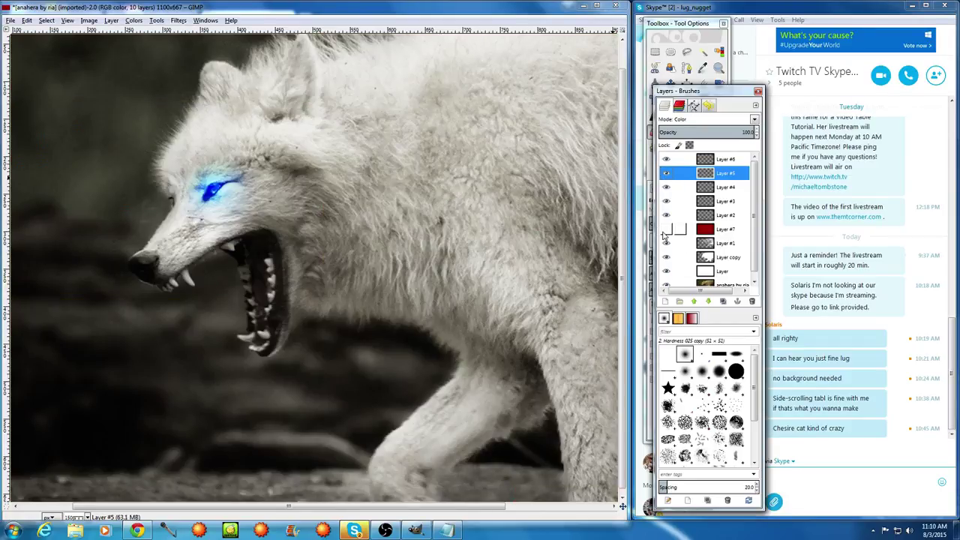
left_click(664, 231)
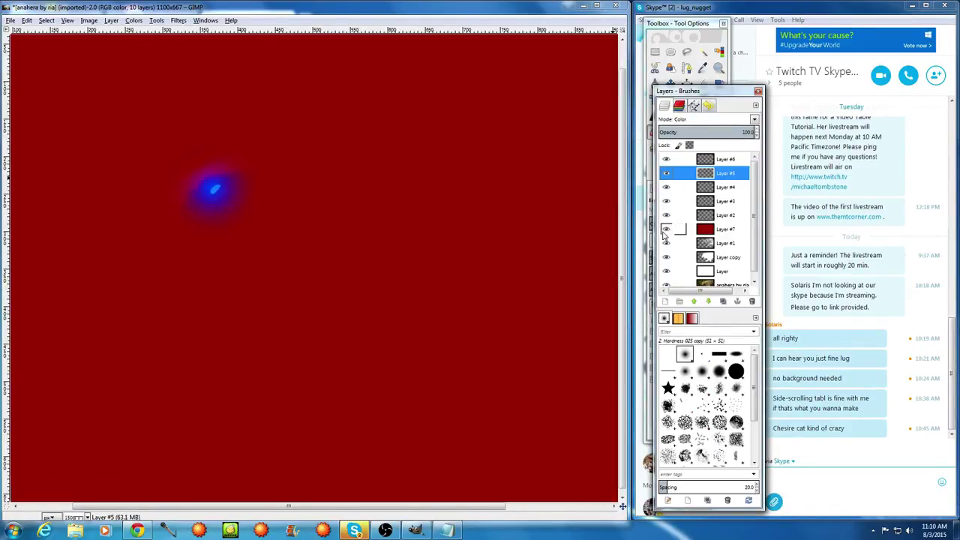
left_click(664, 229)
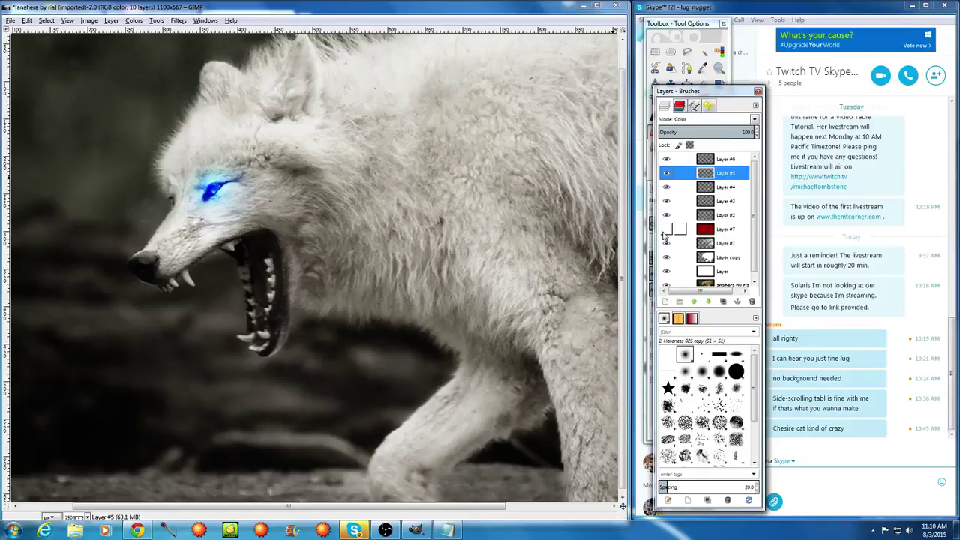
left_click(241, 154)
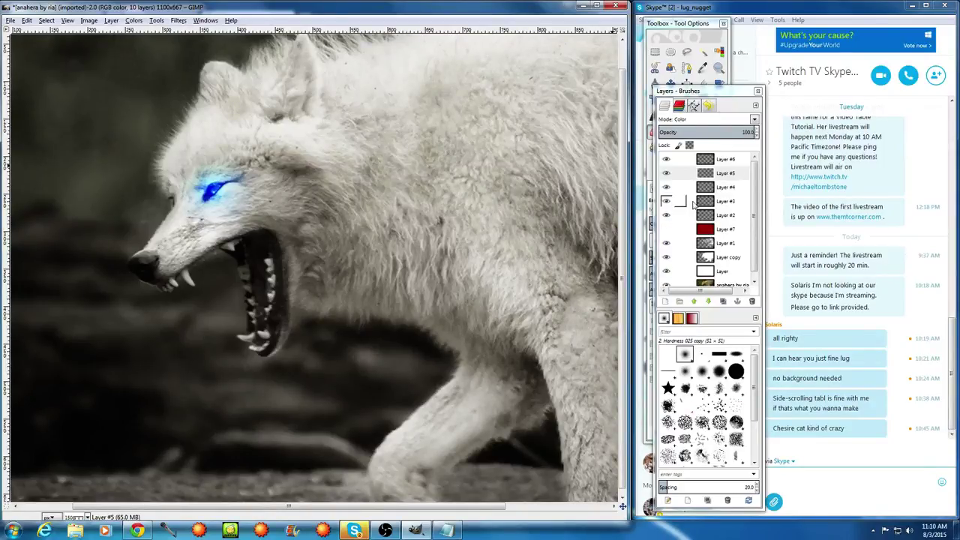
Show and select the red-filled Layer #7, and try the Overlay and Grain merge blend modes on it
left_click(665, 230)
left_click(711, 232)
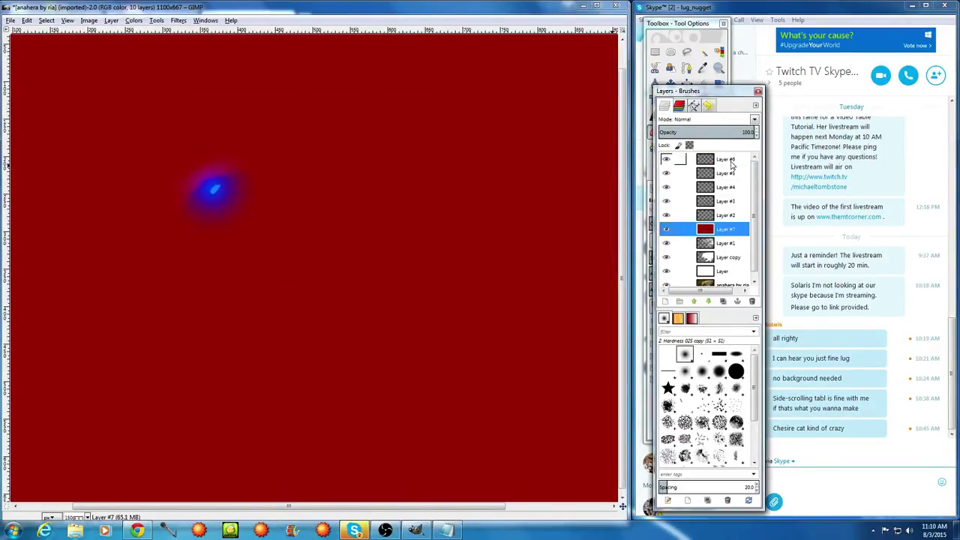
left_click(753, 122)
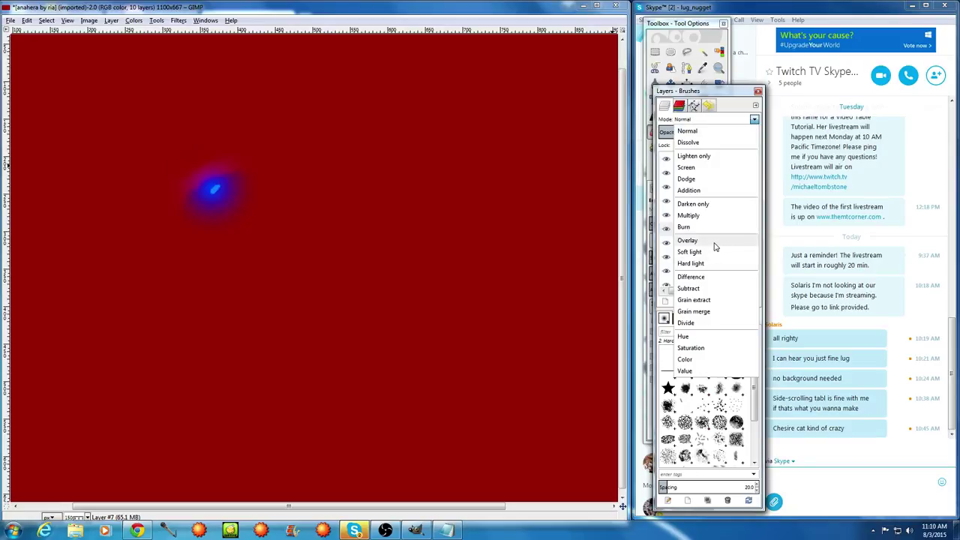
left_click(720, 240)
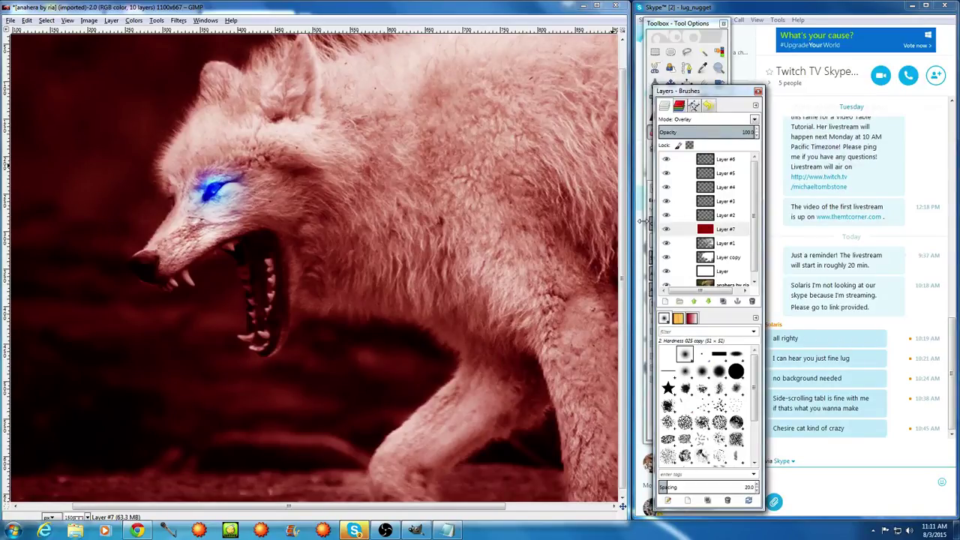
left_click(748, 122)
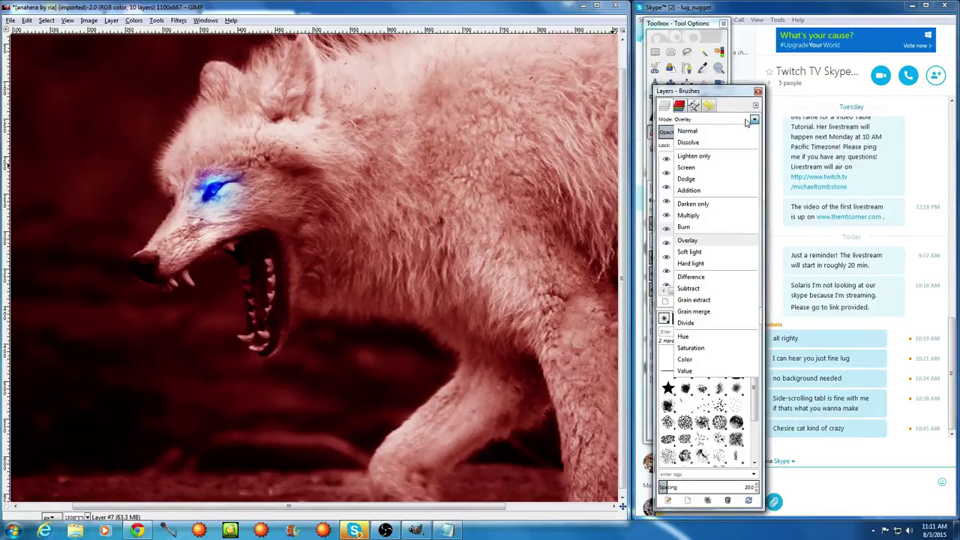
left_click(685, 311)
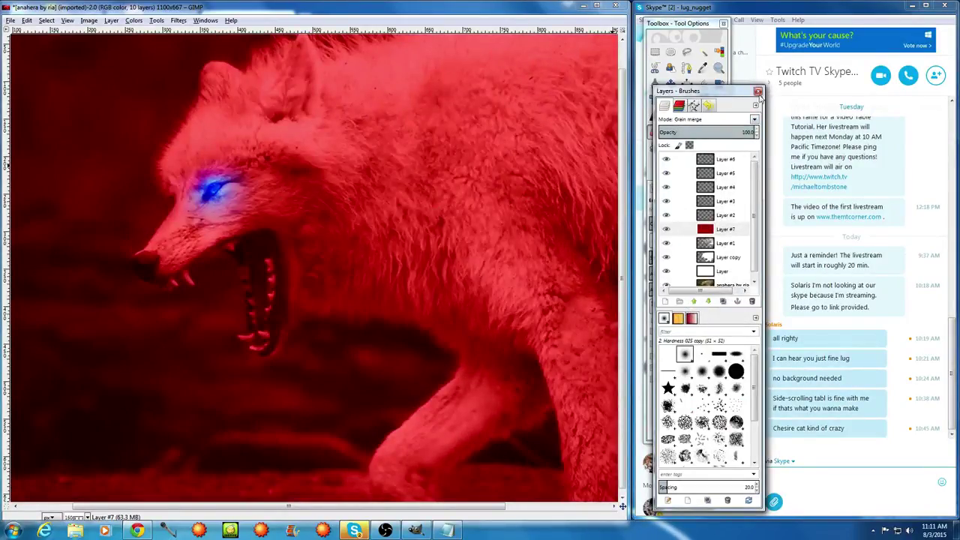
Set the red Layer #7 to Dodge mode and lower its opacity to 49
left_click(754, 119)
left_click(701, 183)
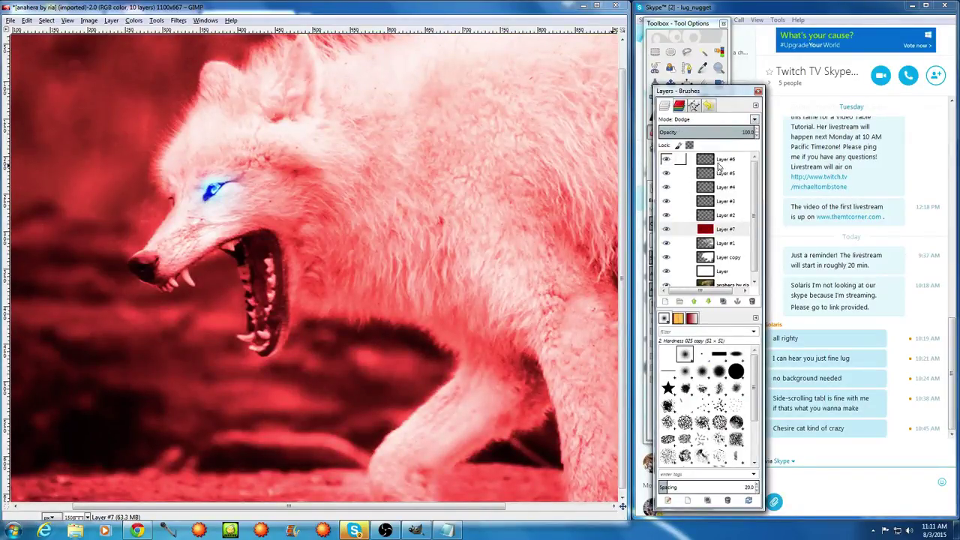
left_click(665, 244)
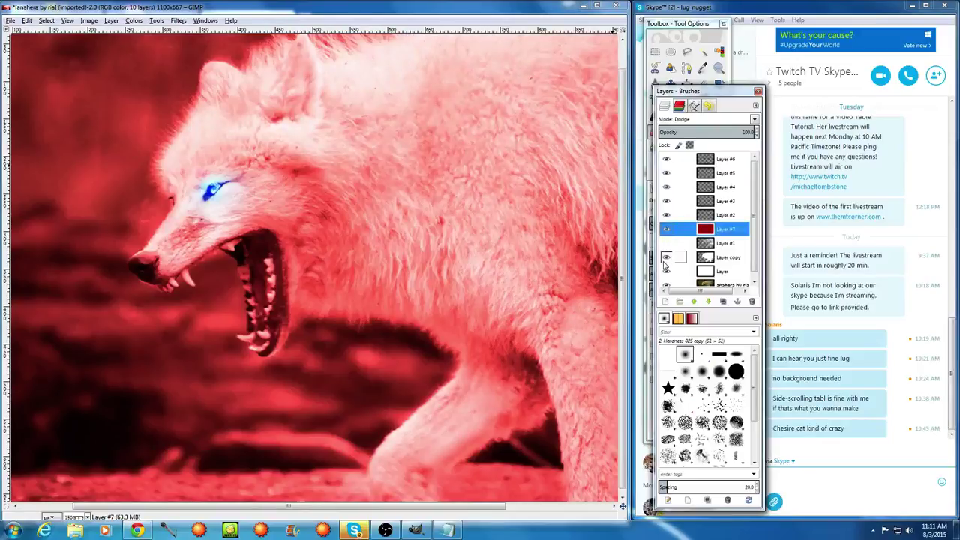
left_click(665, 264)
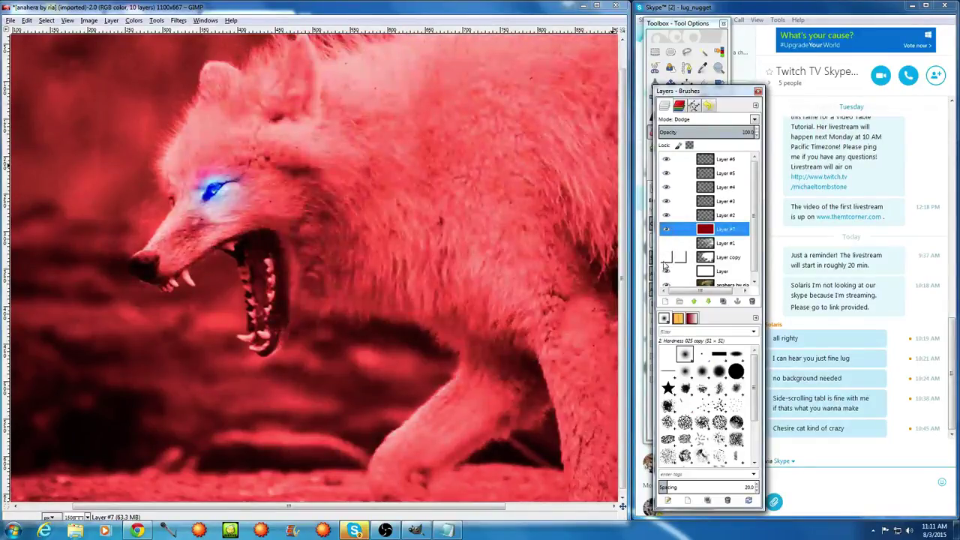
left_click(664, 258)
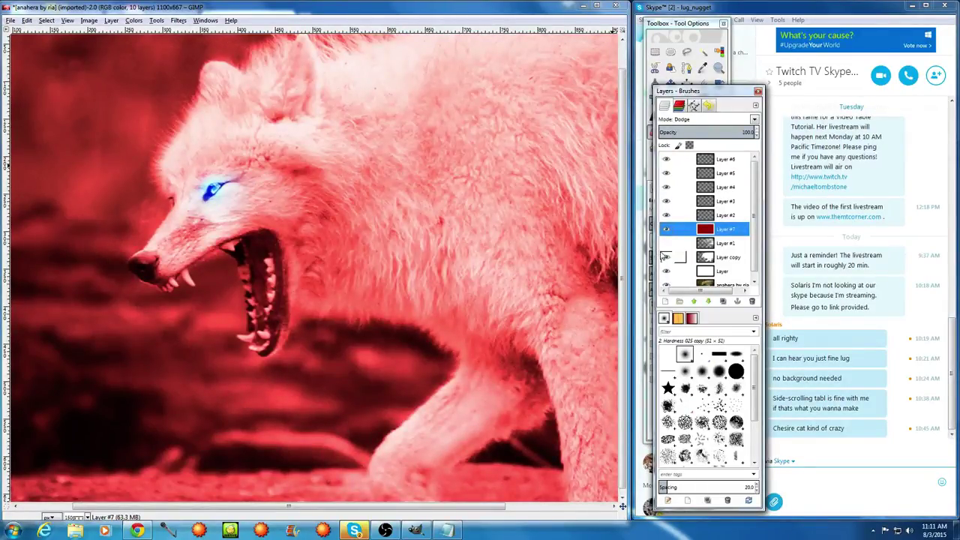
left_click(664, 245)
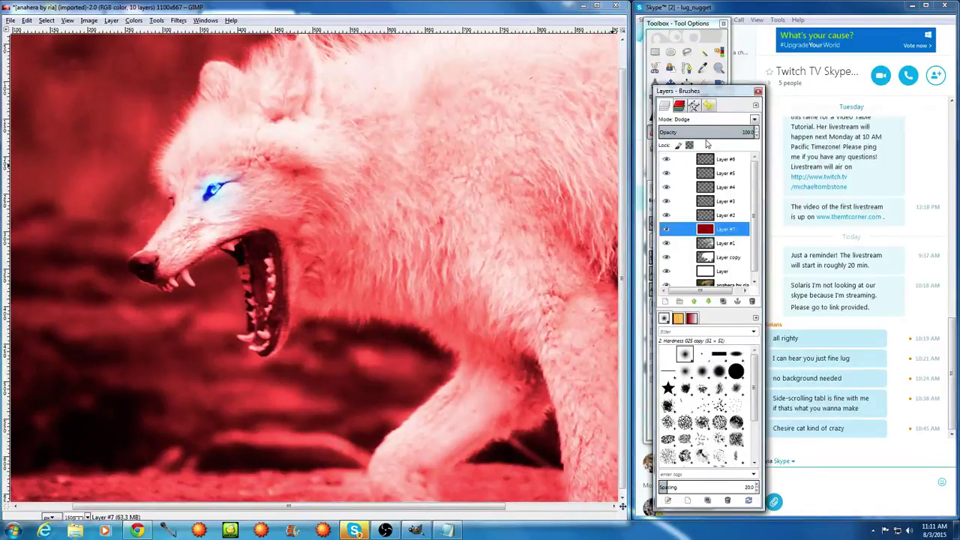
left_click(705, 132)
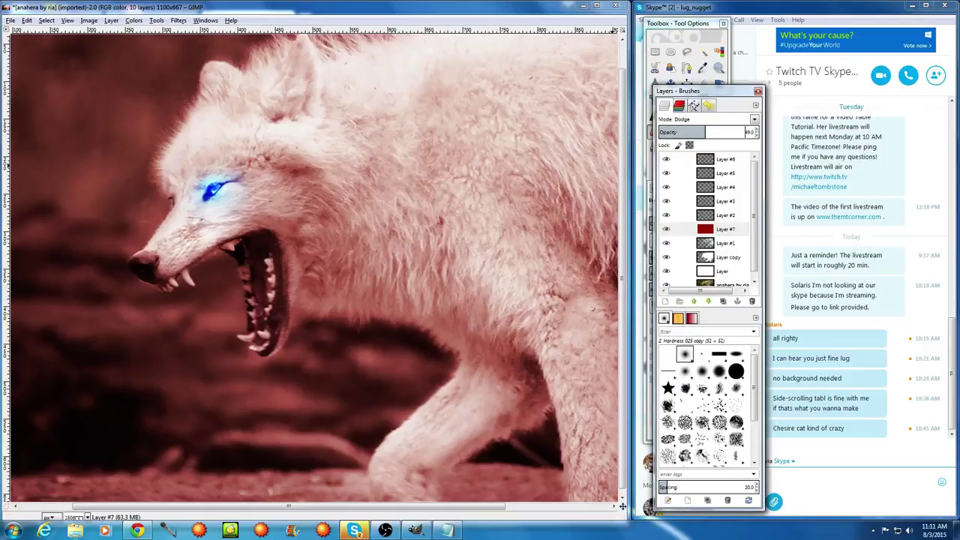
Duplicate the Color-mode Layer #5 and undo the duplication
left_click(720, 159)
left_click(719, 174)
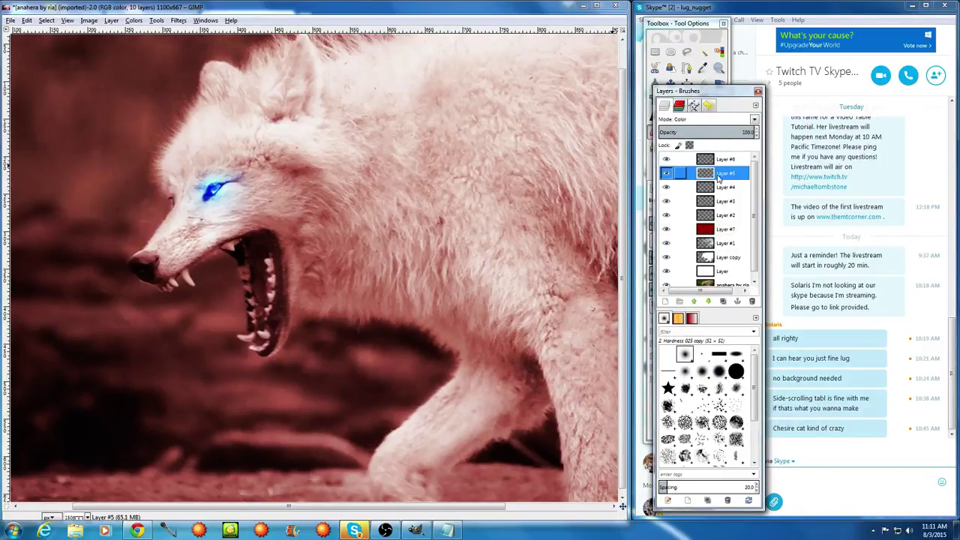
left_click(722, 301)
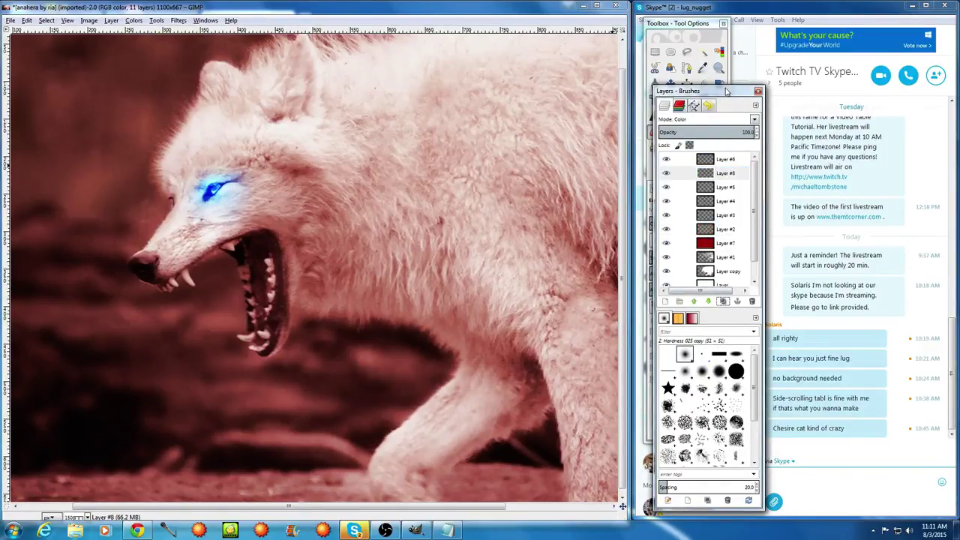
key("ctrl+z")
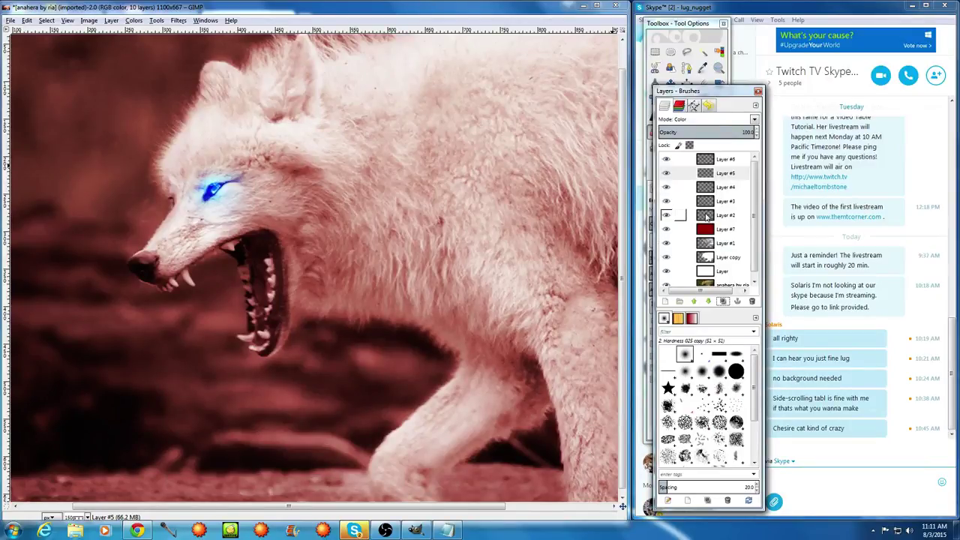
Lower the opacity of the white Color-mode layer directly above the photo to about 73.4
left_click(709, 229)
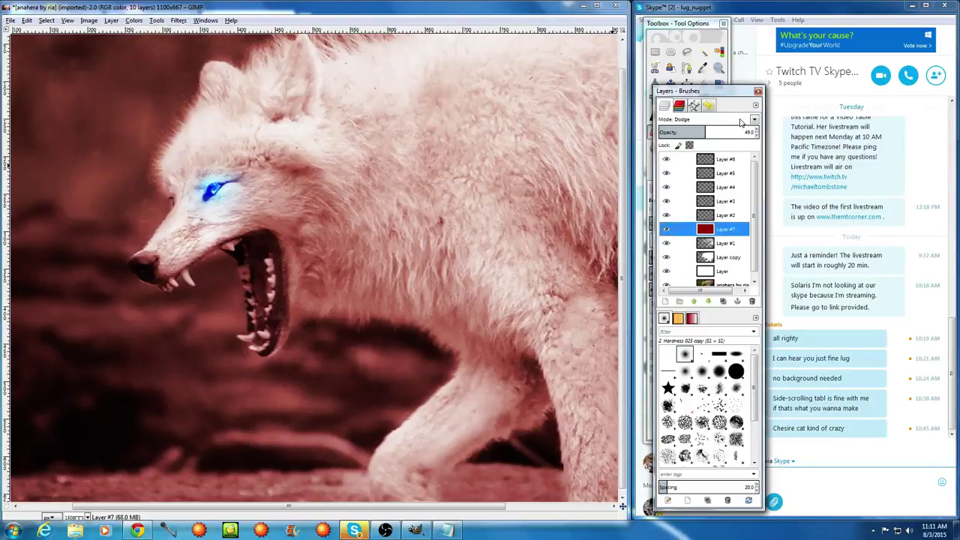
left_click(678, 271)
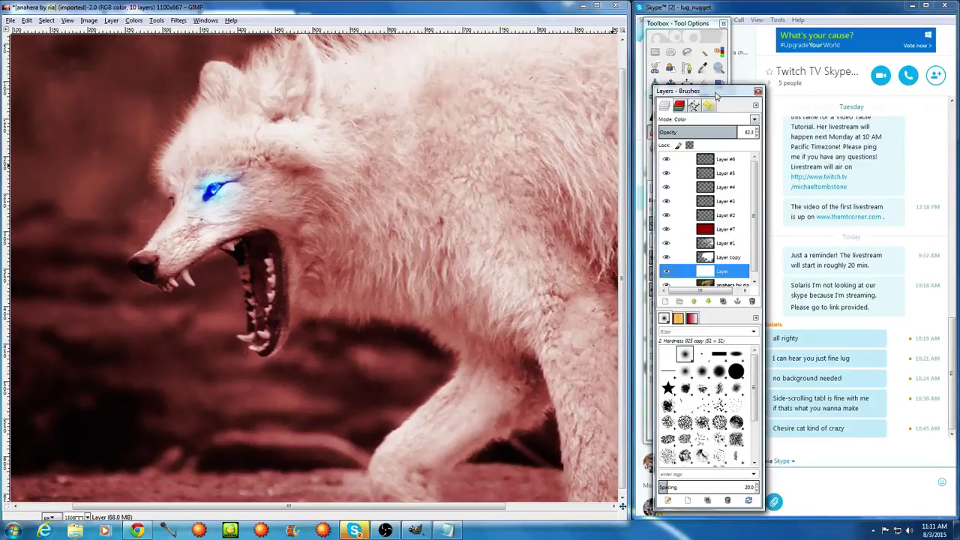
left_click(717, 228)
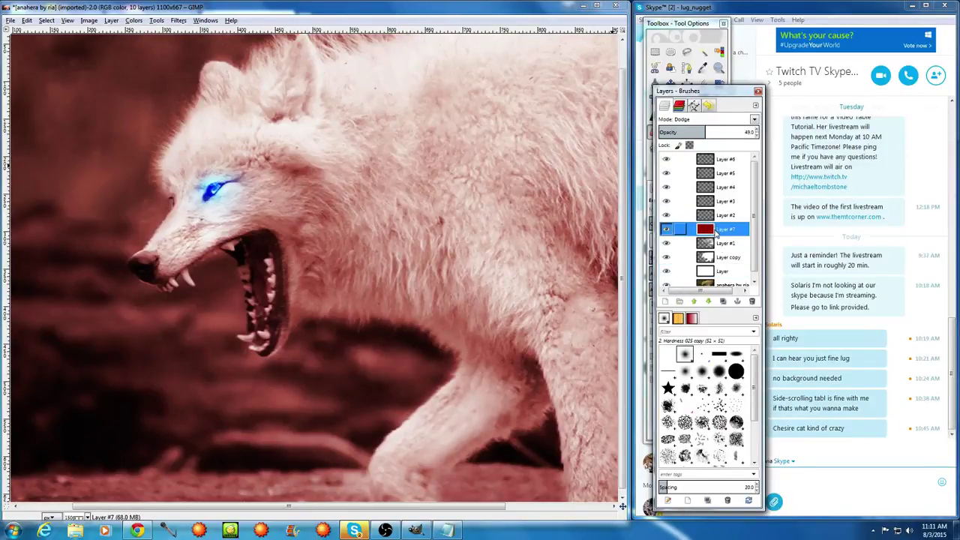
left_click(722, 272)
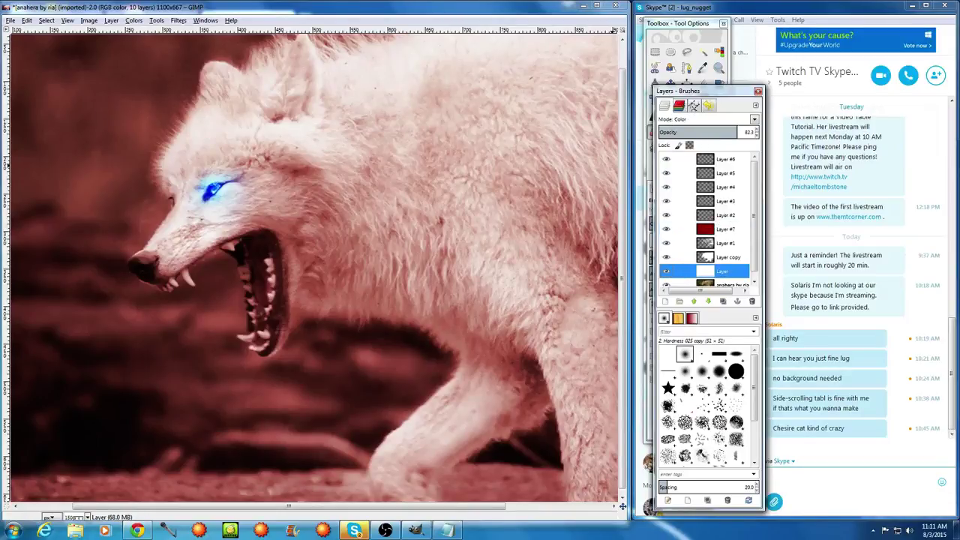
left_click(663, 132)
left_click_drag(664, 132, 728, 134)
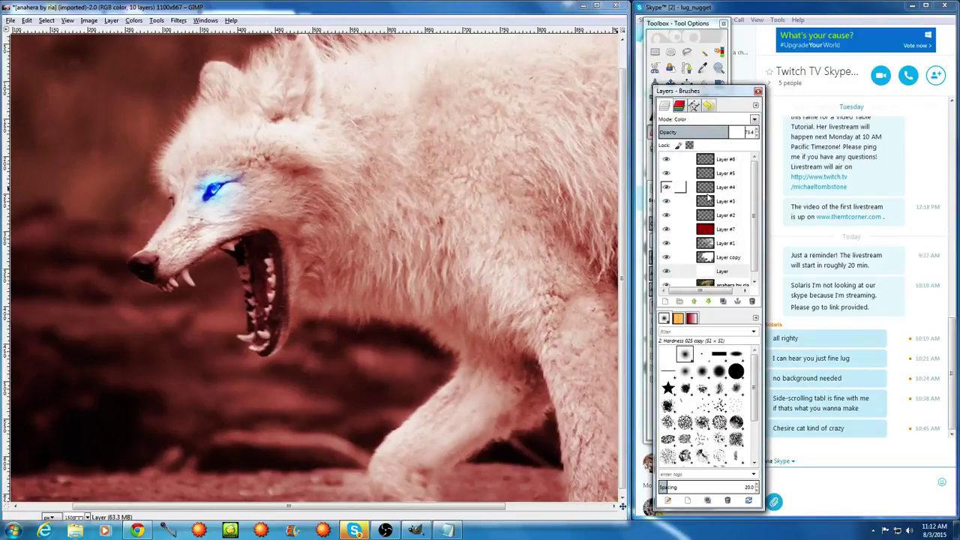
Hide and show Layer #4 repeatedly to compare the eye with and without it
left_click(670, 191)
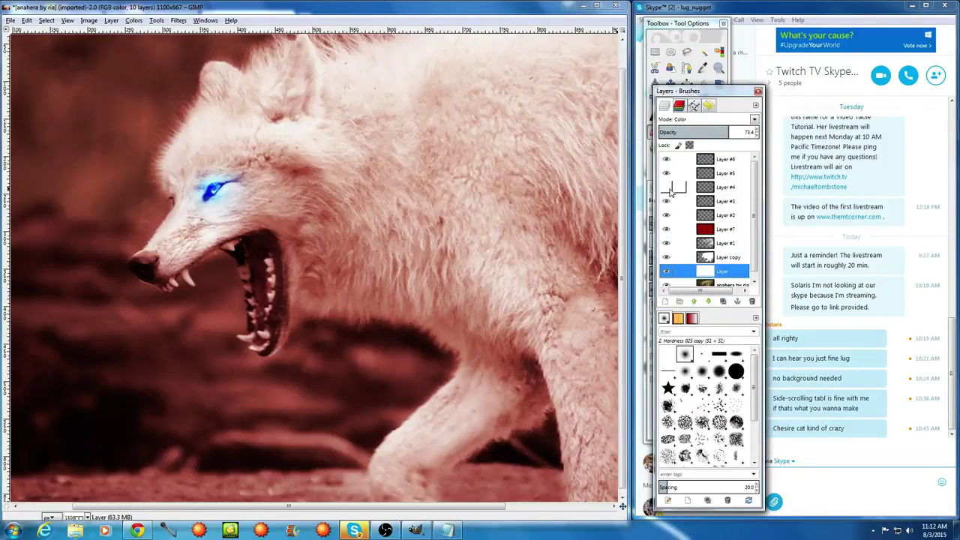
left_click(670, 192)
left_click(670, 191)
left_click(670, 191)
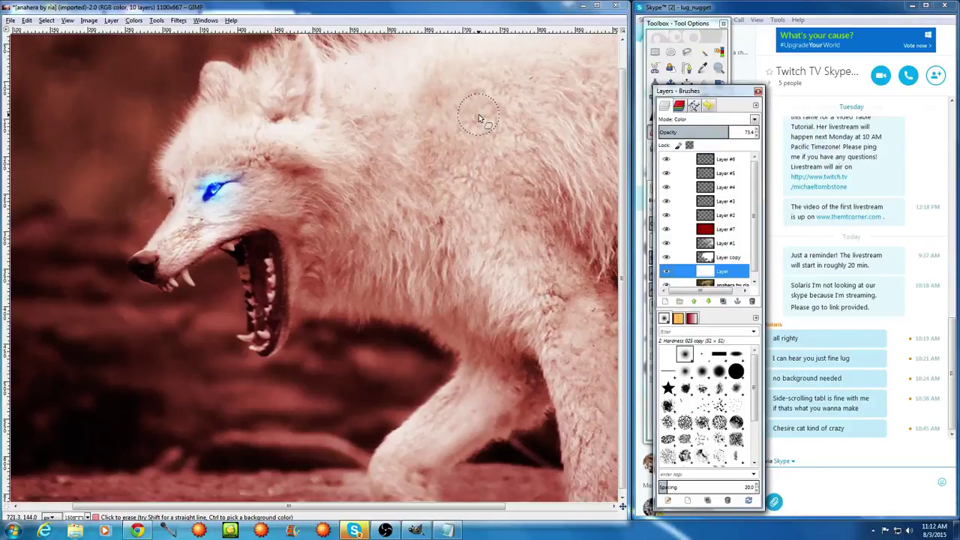
Switch to Chrome and open the Resources & Stock Images category on DeviantArt's browse page
left_click(137, 530)
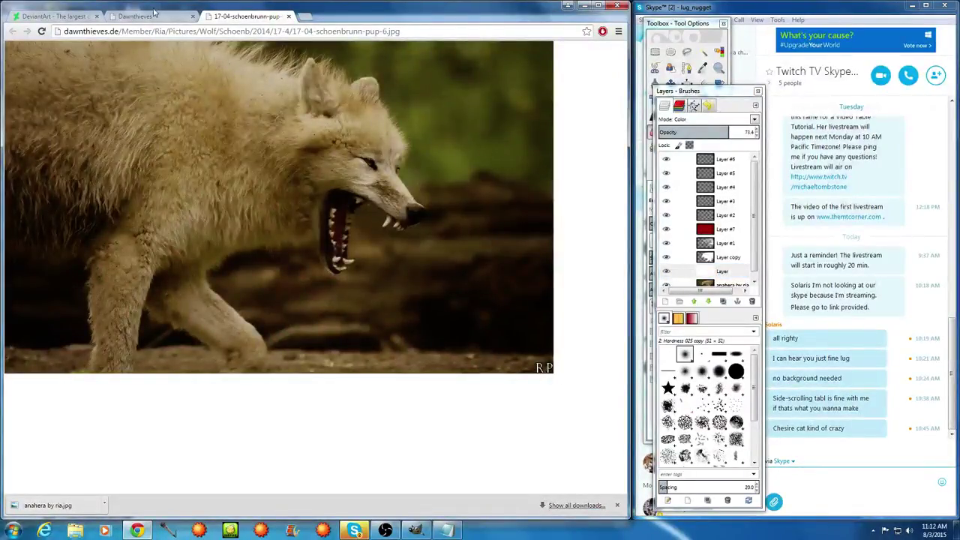
left_click(78, 17)
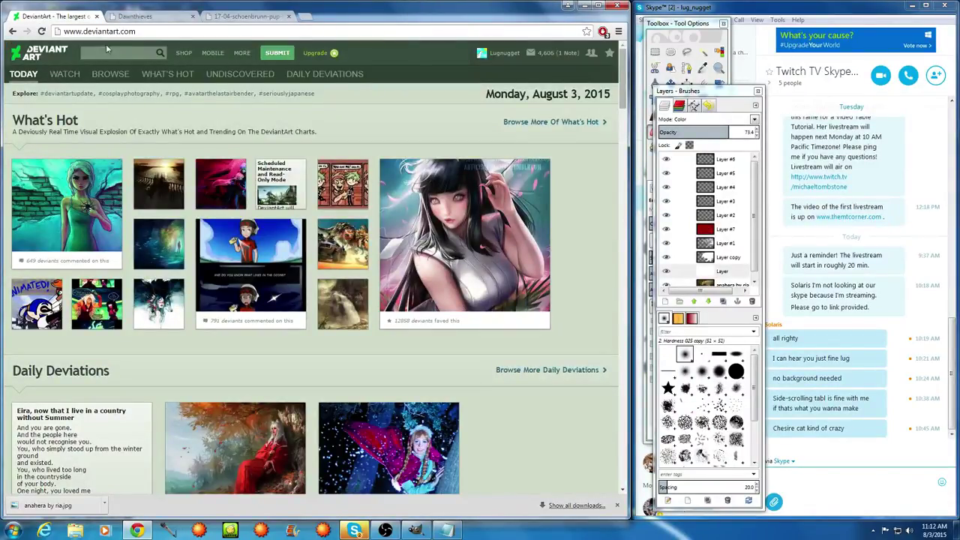
left_click(25, 77)
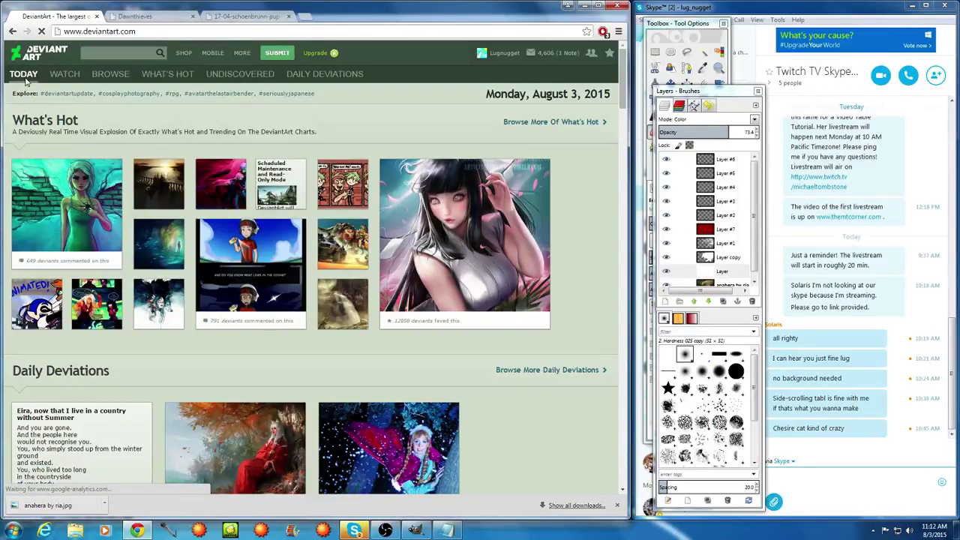
left_click(61, 75)
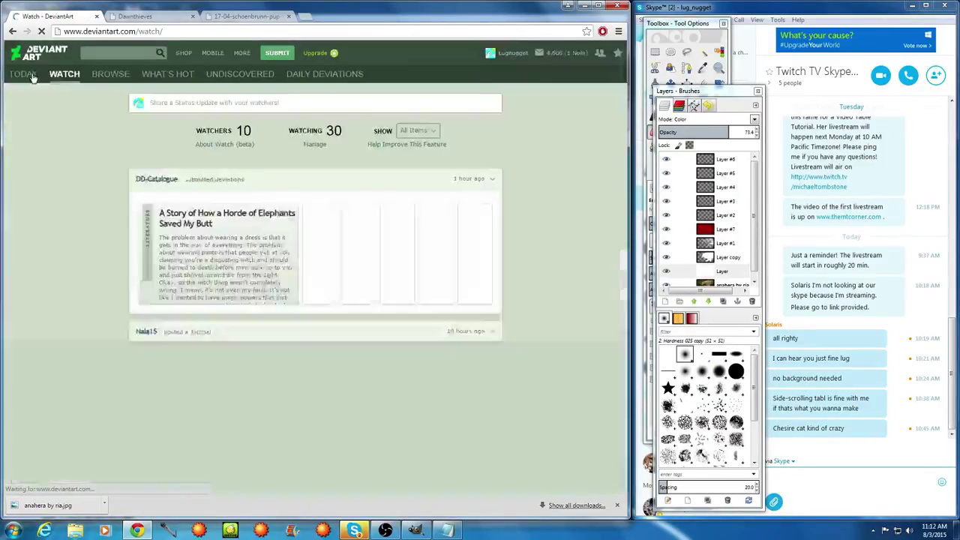
left_click(108, 74)
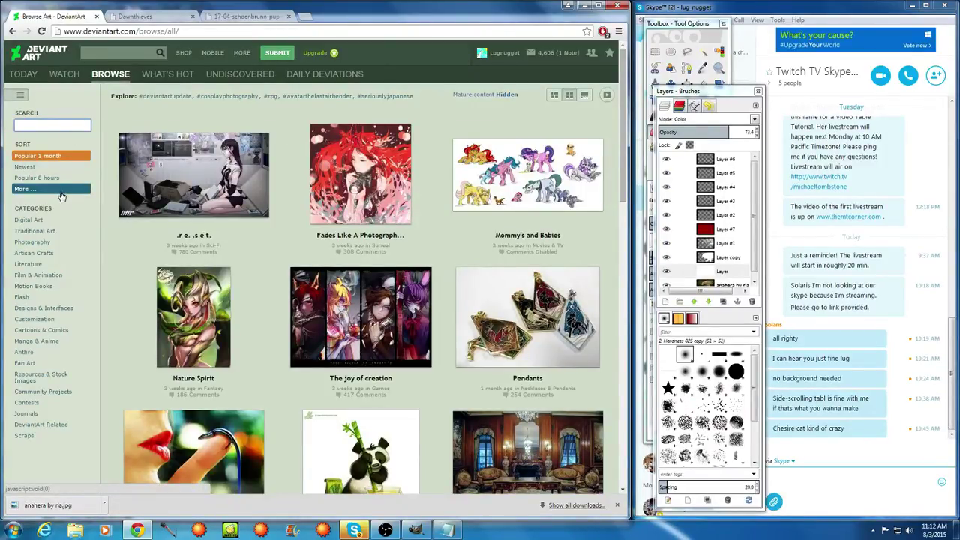
scroll(63, 196, "down", 3)
scroll(65, 196, "down", 1)
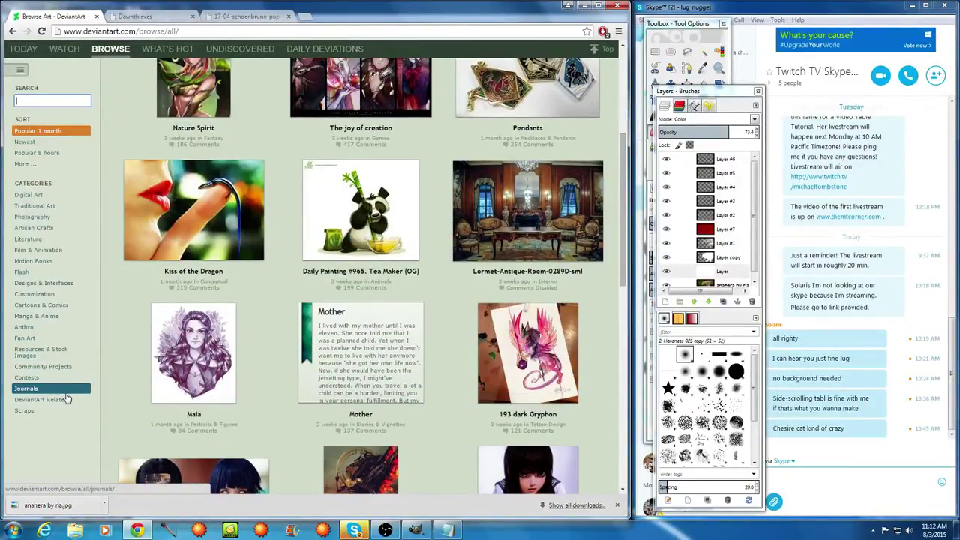
left_click(33, 358)
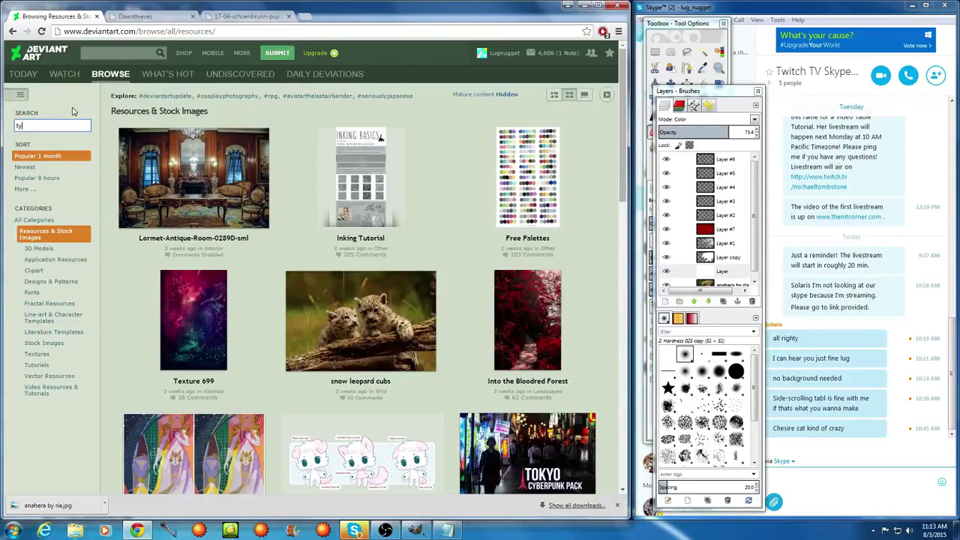
Search the Resources & Stock Images category for "texture"
key("BackSpace")
key("BackSpace")
type("texture")
key("Return")
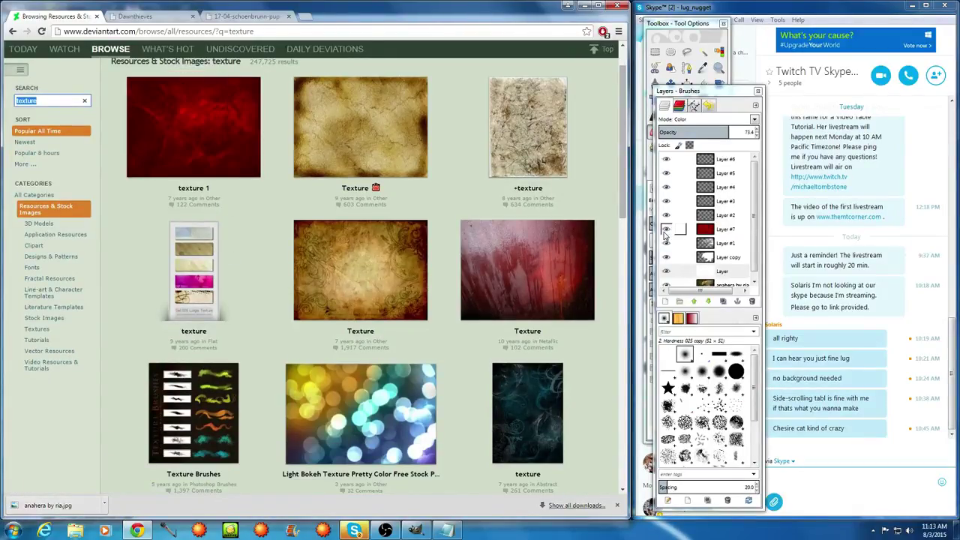
Find texture 20 among the search results and open its page in a new browser tab
scroll(302, 312, "down", 1)
scroll(302, 312, "down", 1)
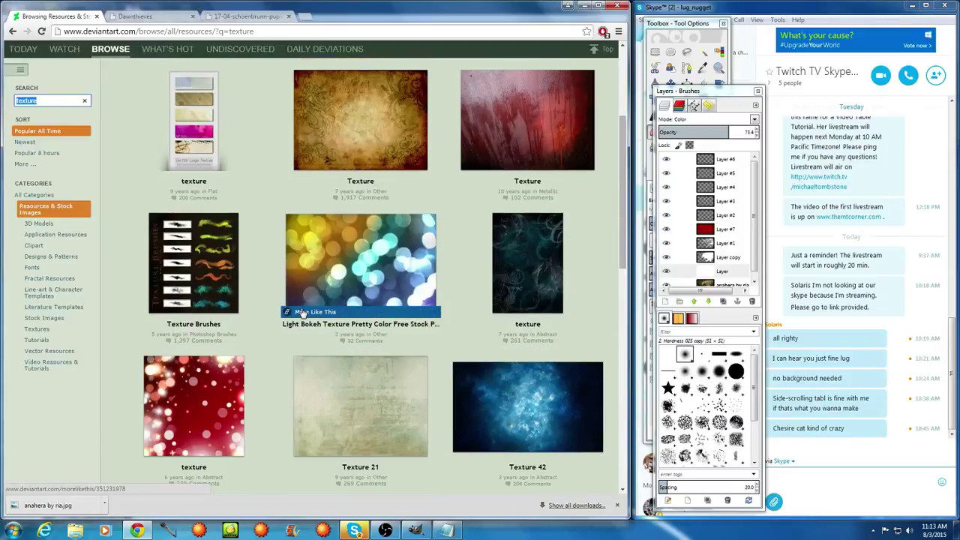
scroll(302, 312, "down", 2)
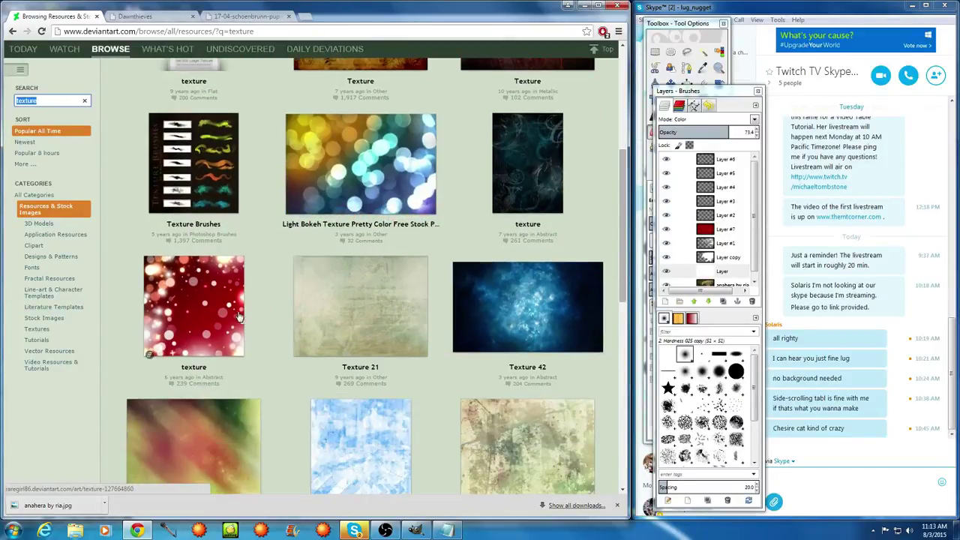
scroll(306, 309, "down", 8)
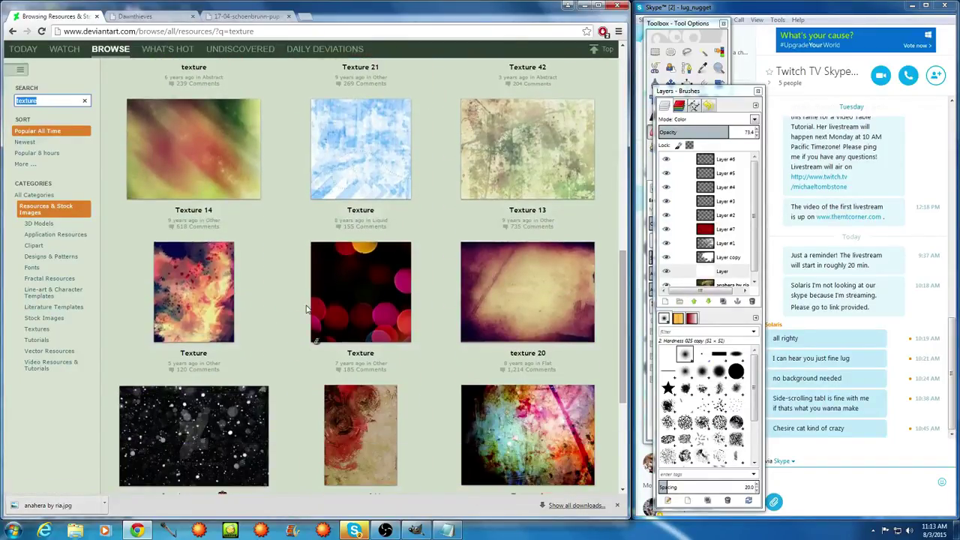
scroll(306, 309, "down", 1)
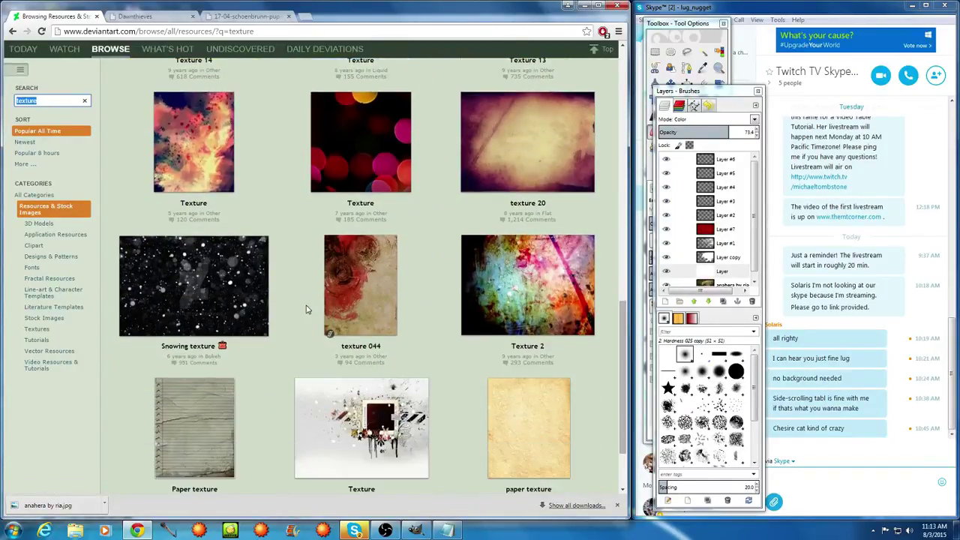
right_click(489, 168)
left_click(503, 174)
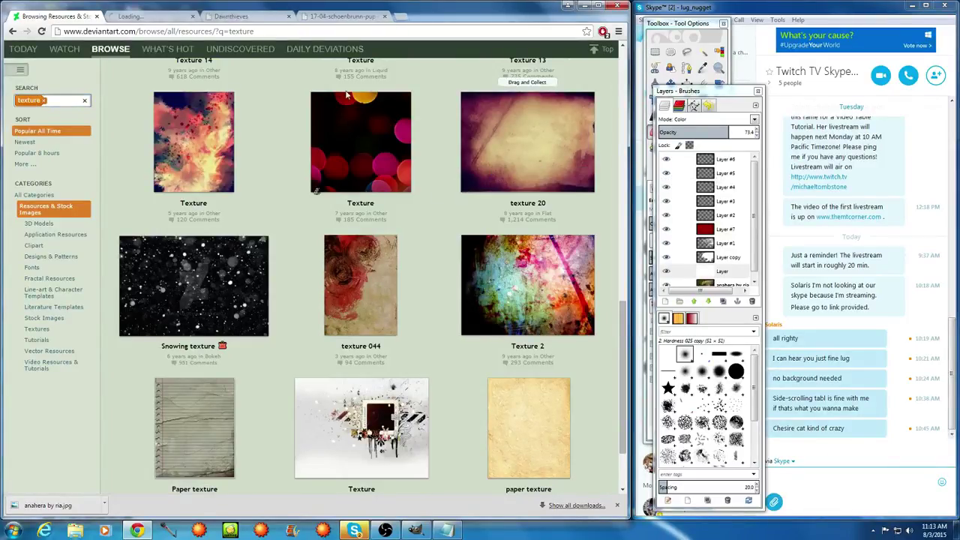
left_click(178, 12)
scroll(219, 230, "down", 3)
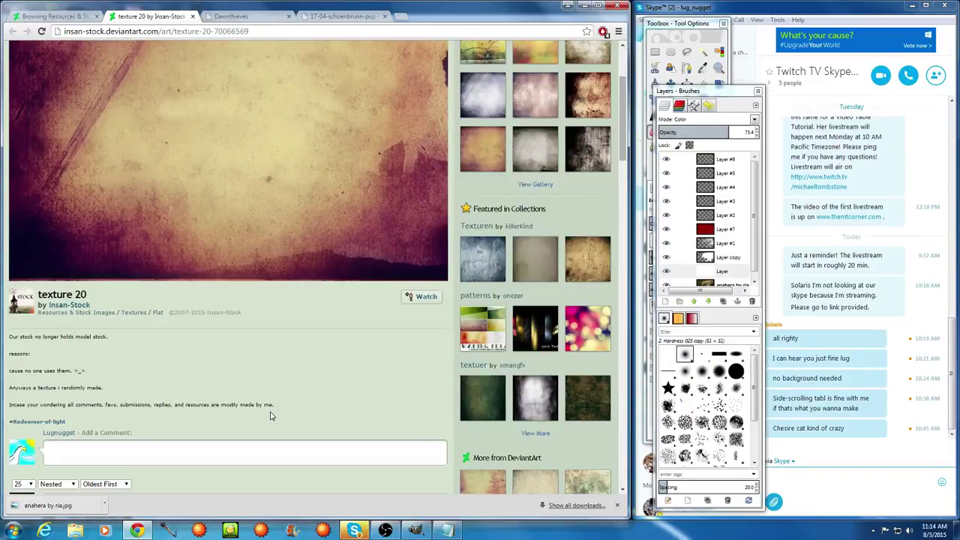
scroll(270, 417, "down", 3)
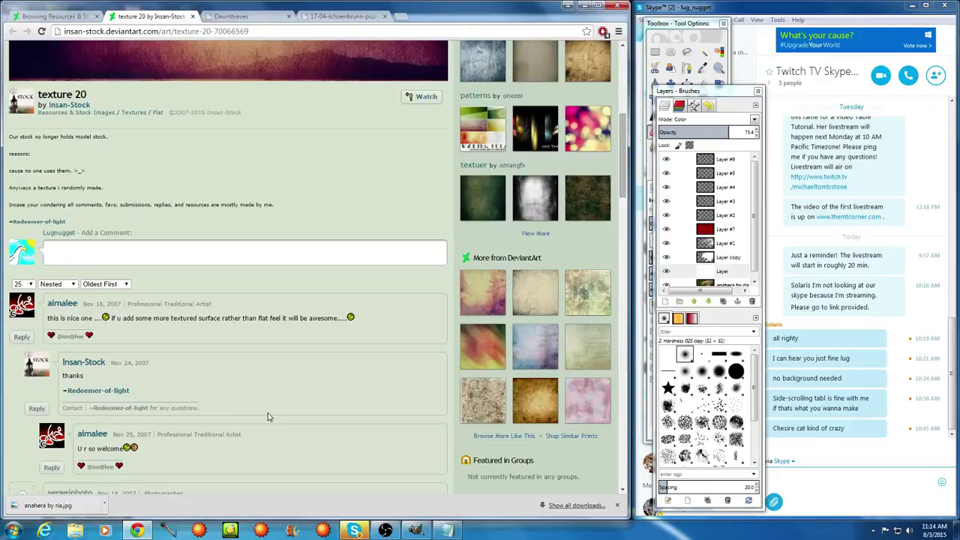
scroll(269, 417, "up", 2)
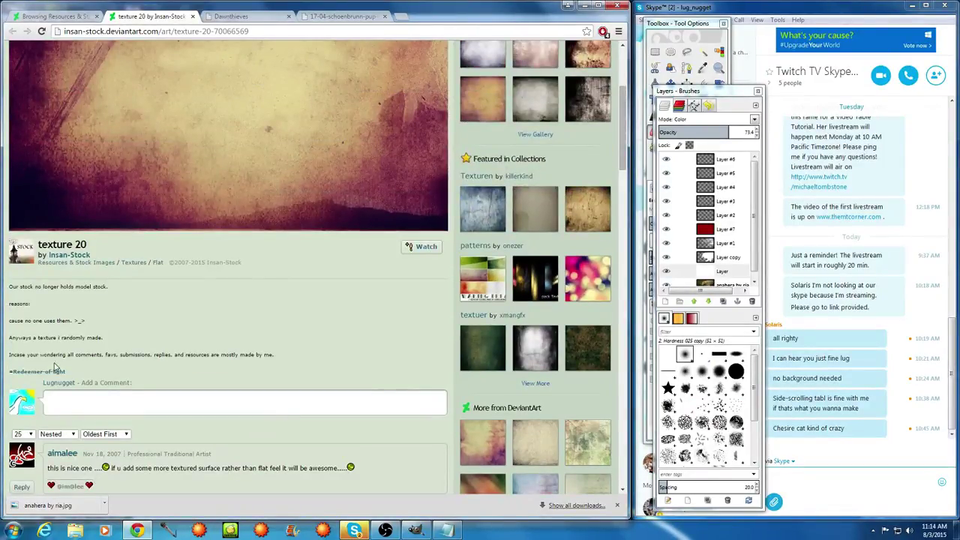
right_click(73, 258)
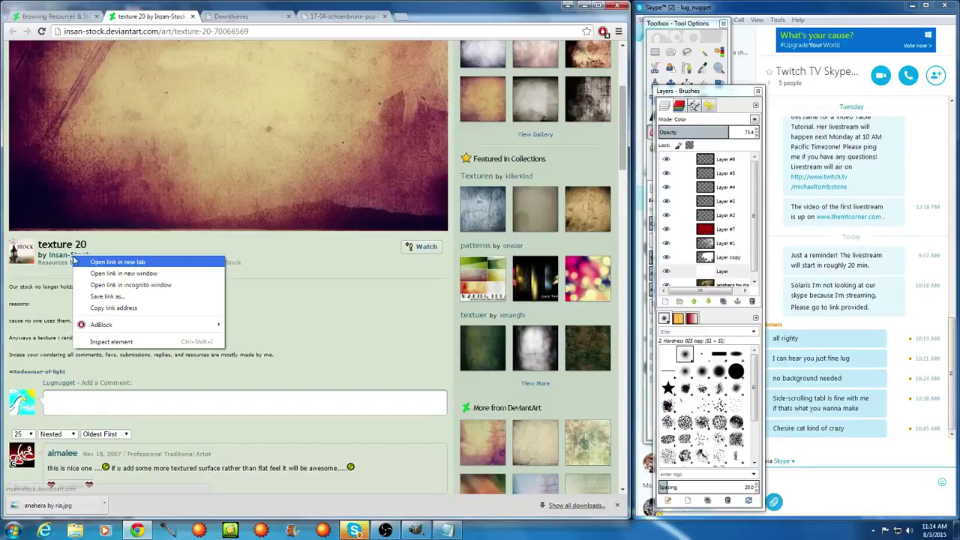
left_click(84, 262)
left_click(225, 17)
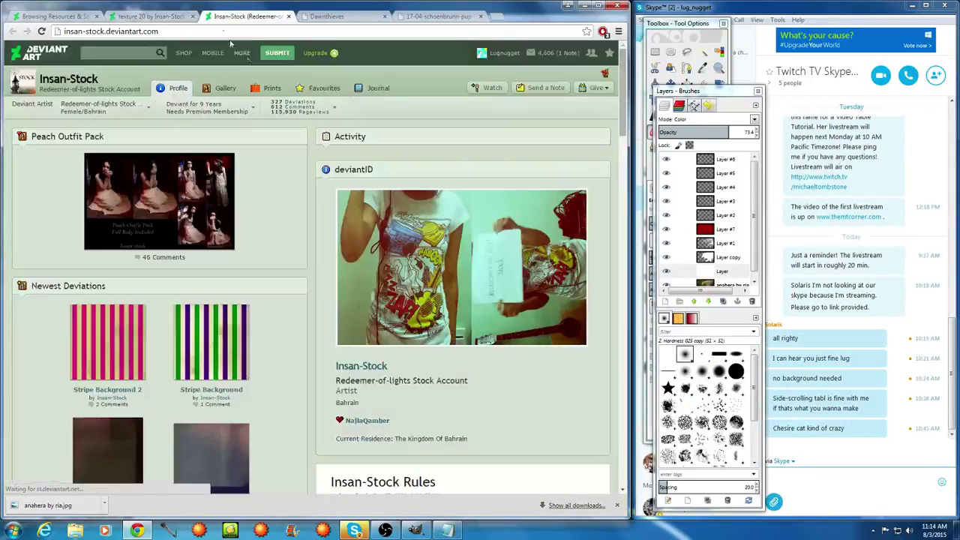
scroll(304, 175, "down", 7)
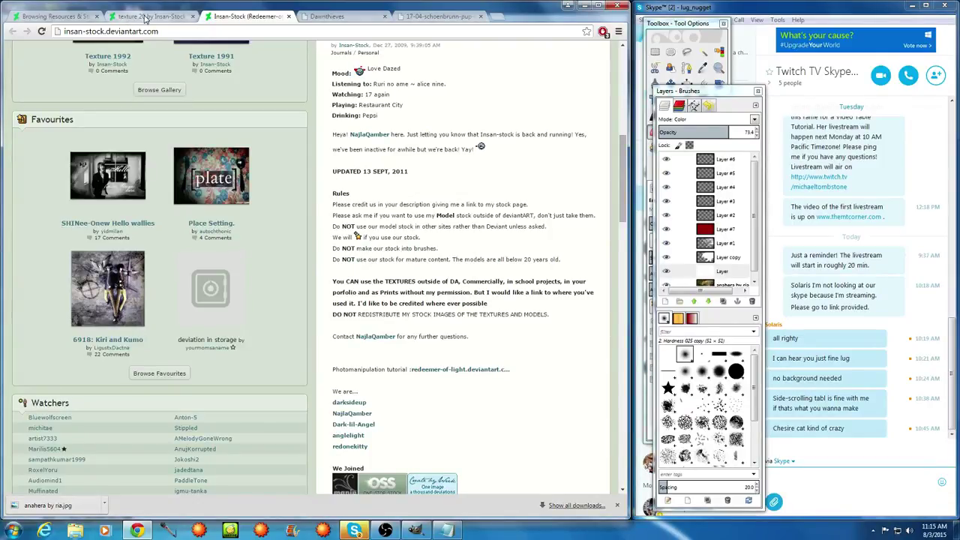
Return to the texture 20 page and open Insan-Stock's texture 27 in a new browser tab to view it
left_click(147, 16)
scroll(253, 344, "up", 2)
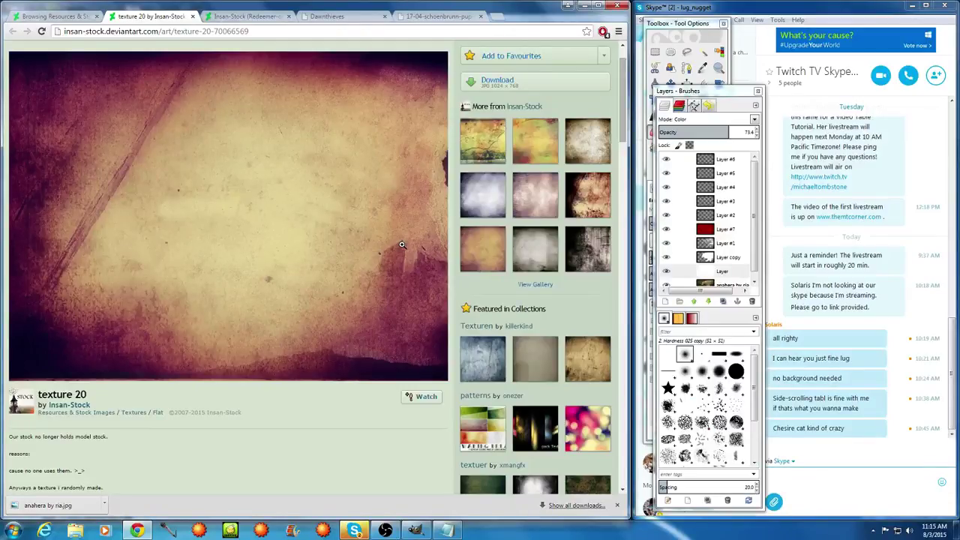
right_click(590, 199)
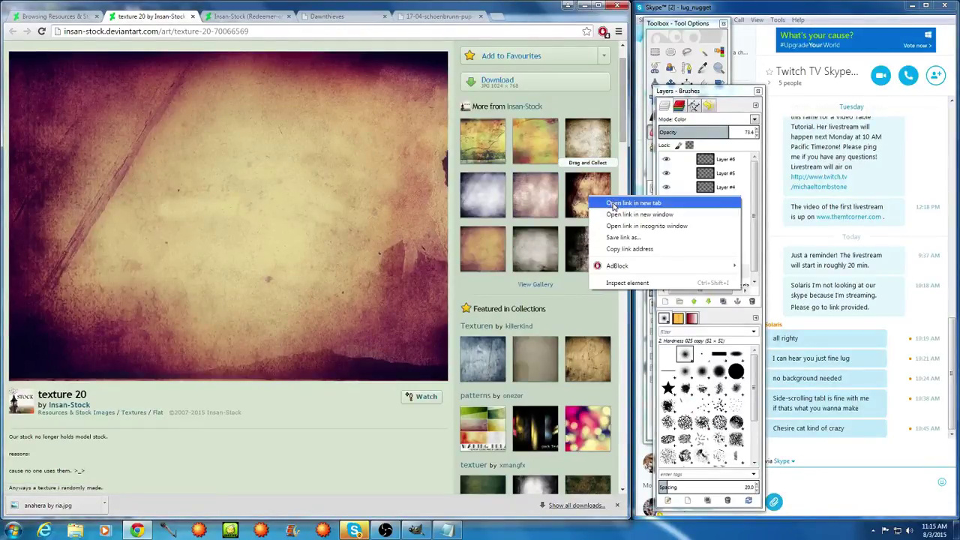
left_click(612, 204)
left_click(329, 16)
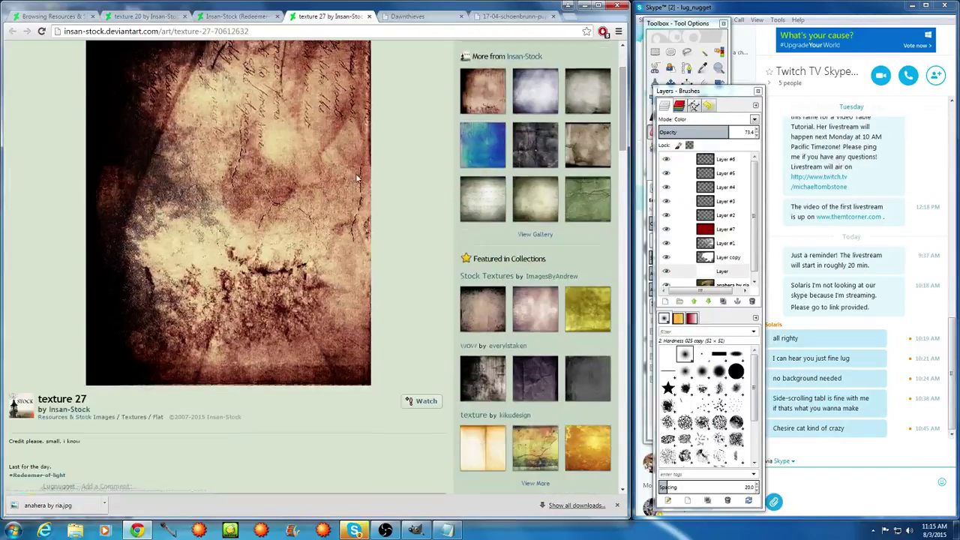
scroll(357, 177, "down", 2)
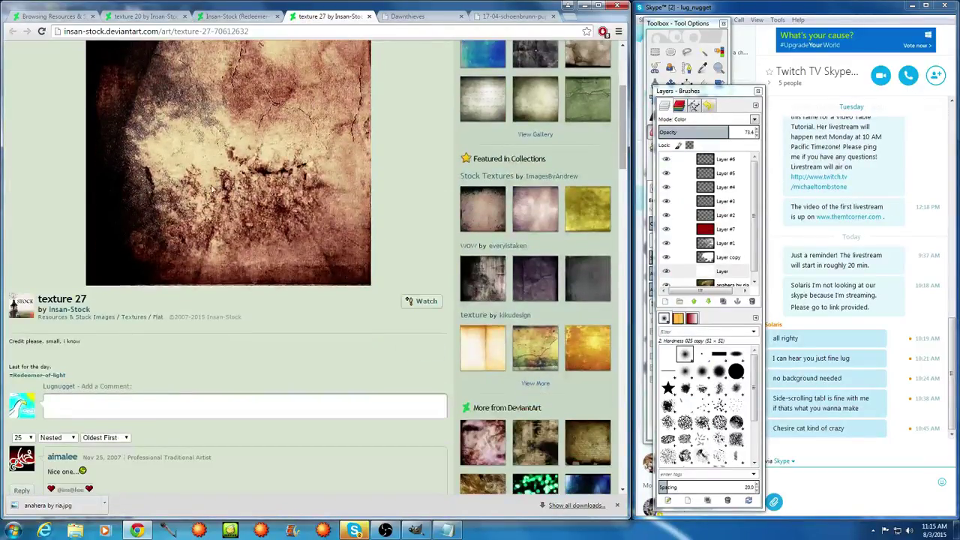
scroll(240, 172, "up", 3)
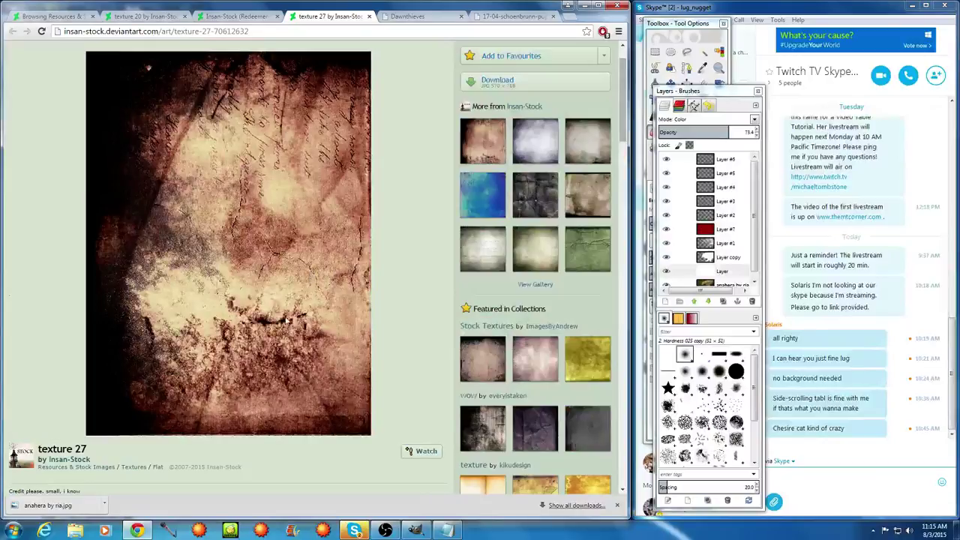
Close the Insan-Stock profile page and compare the texture 20 and texture 27 images
left_click(259, 16)
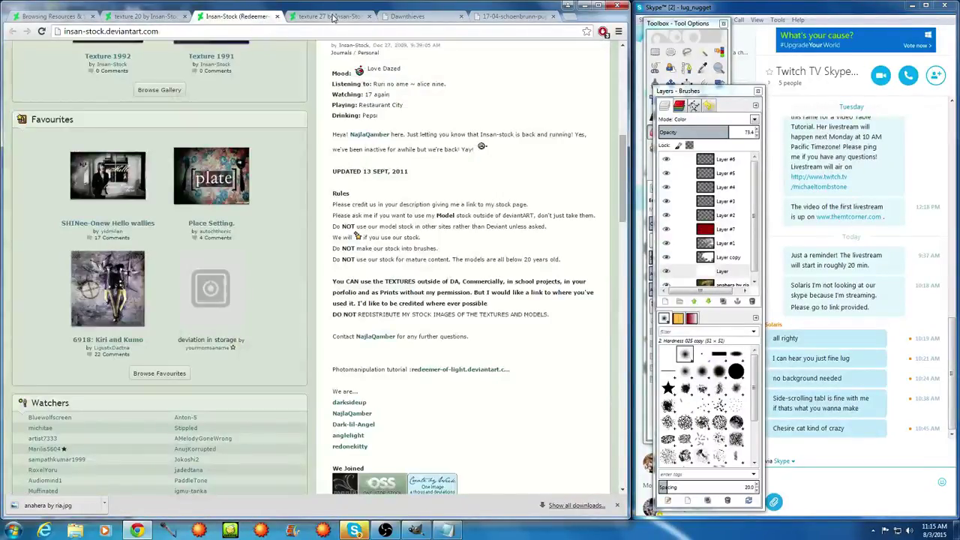
left_click(276, 17)
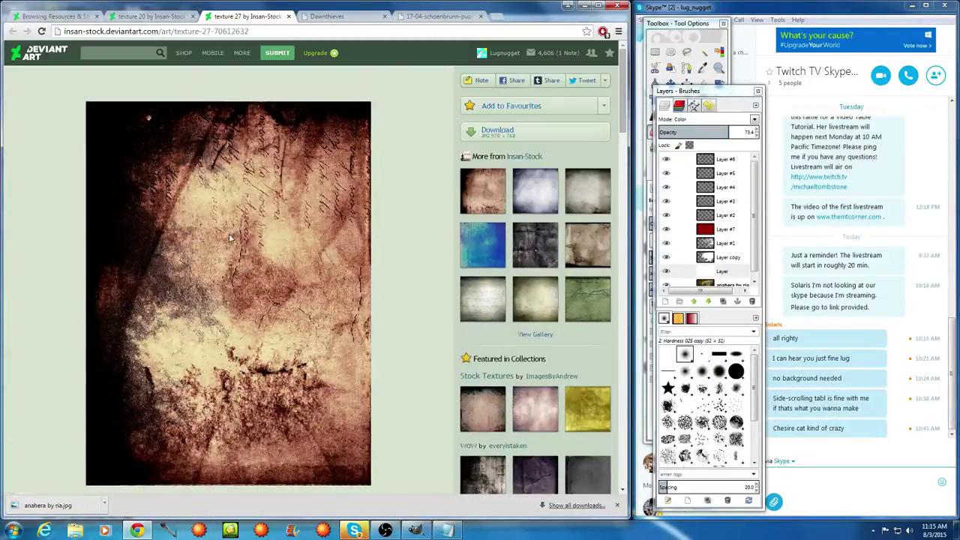
left_click(147, 16)
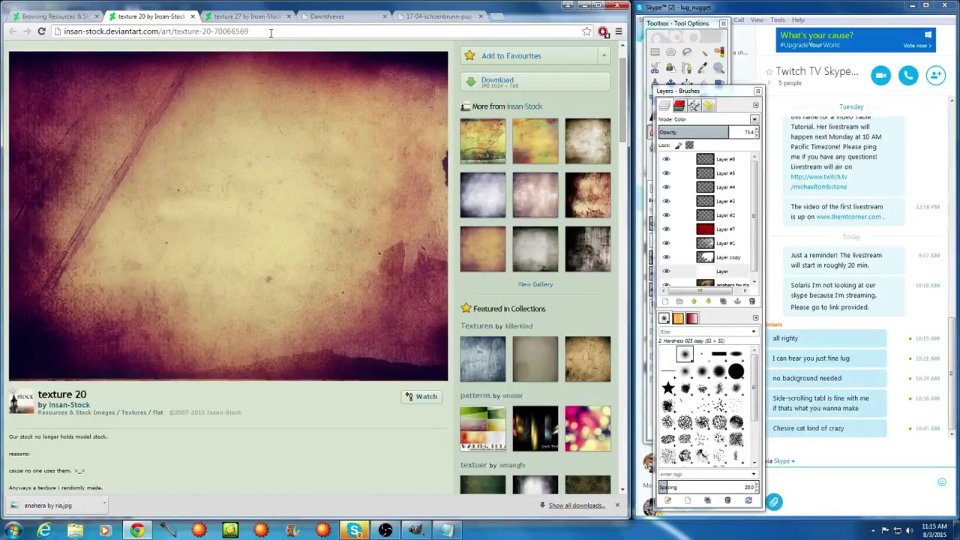
left_click(254, 17)
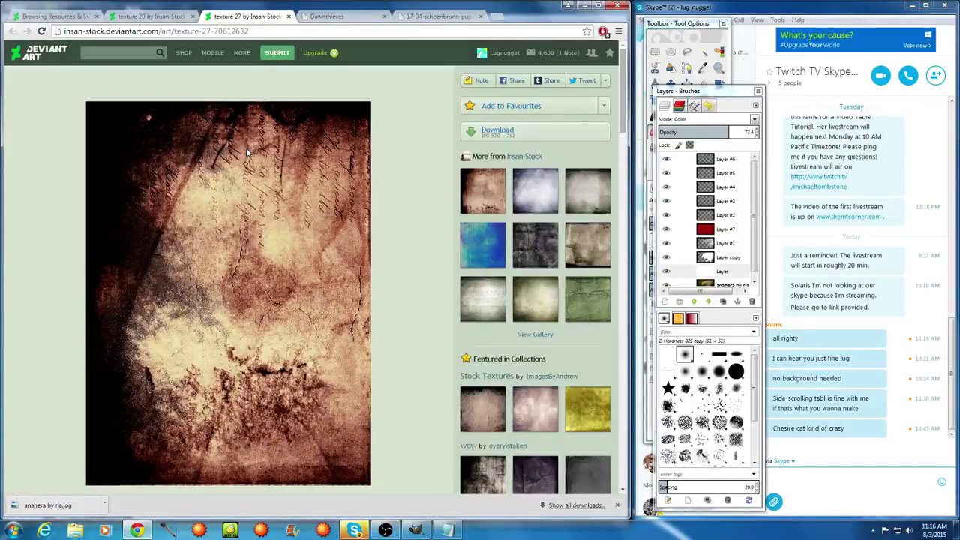
left_click(158, 21)
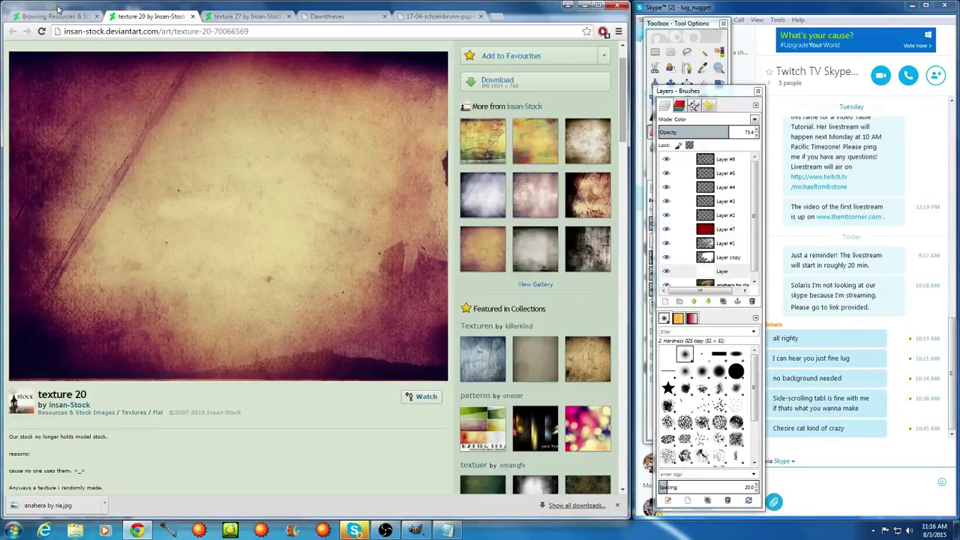
left_click(213, 15)
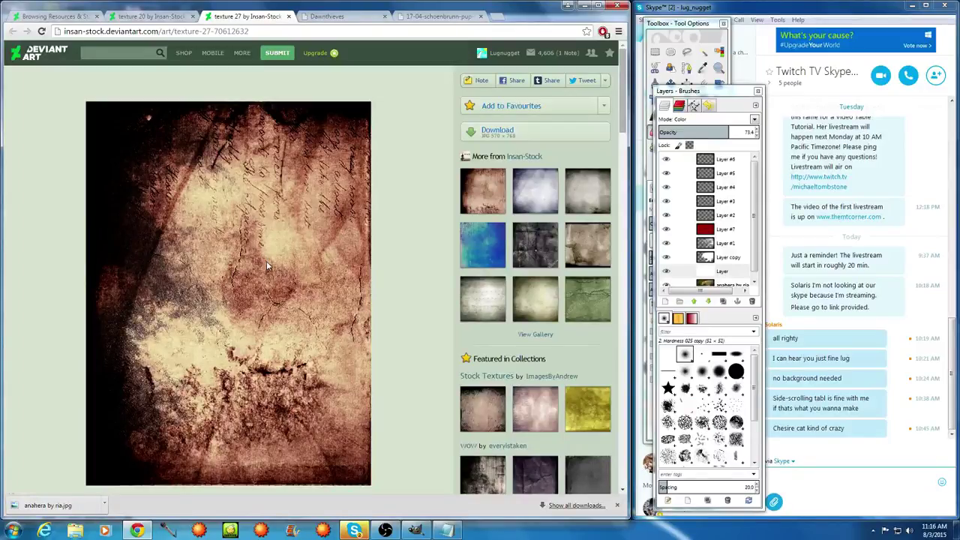
Return to the texture search results, load more deviations and browse them for suitable textures
left_click(82, 16)
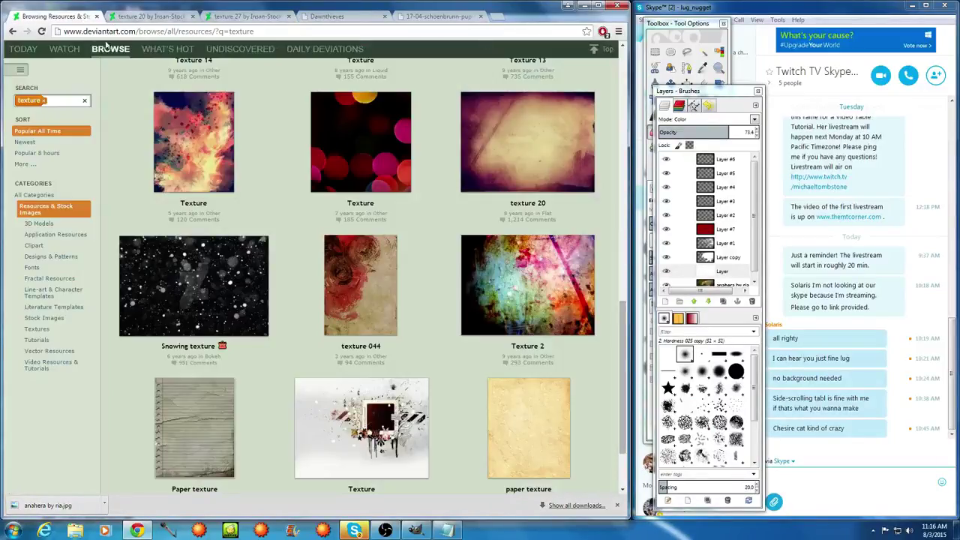
scroll(371, 450, "down", 2)
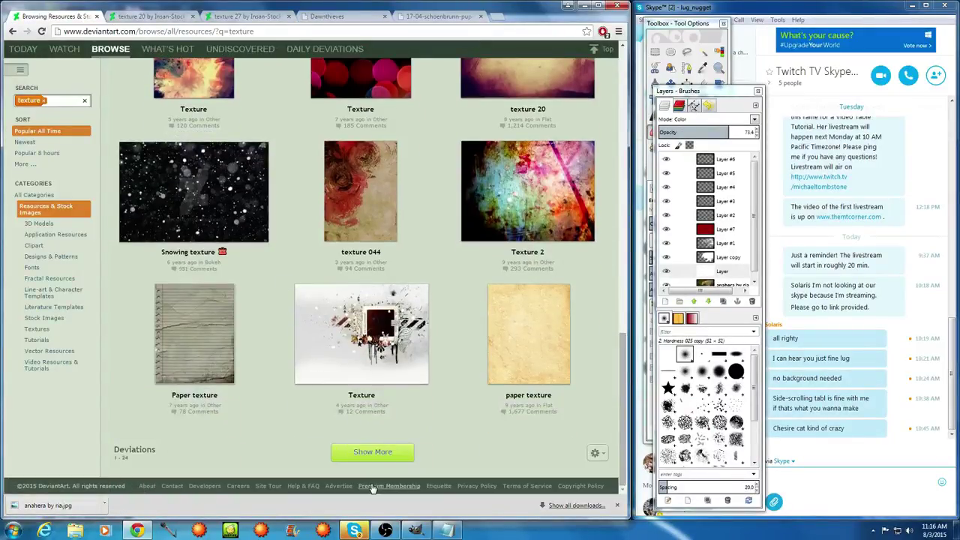
left_click(370, 455)
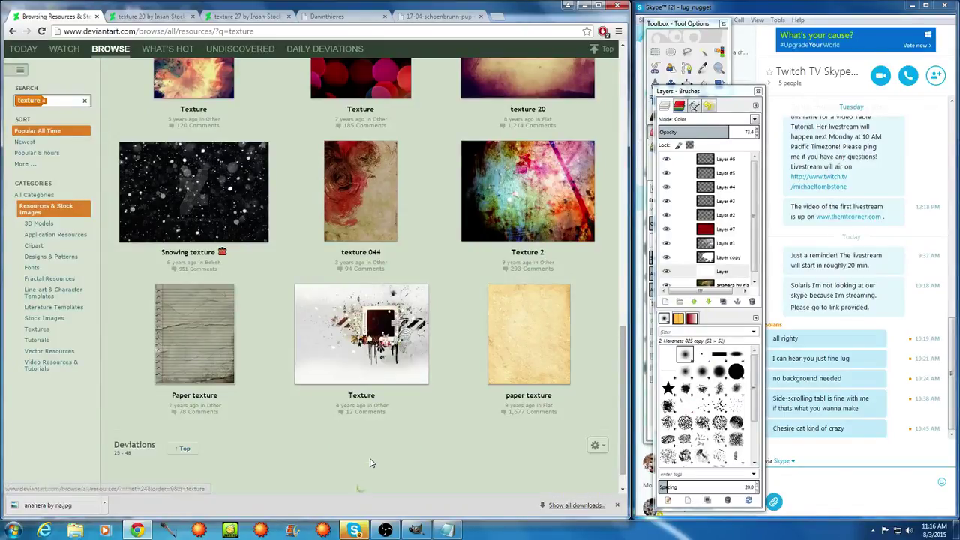
scroll(369, 462, "down", 4)
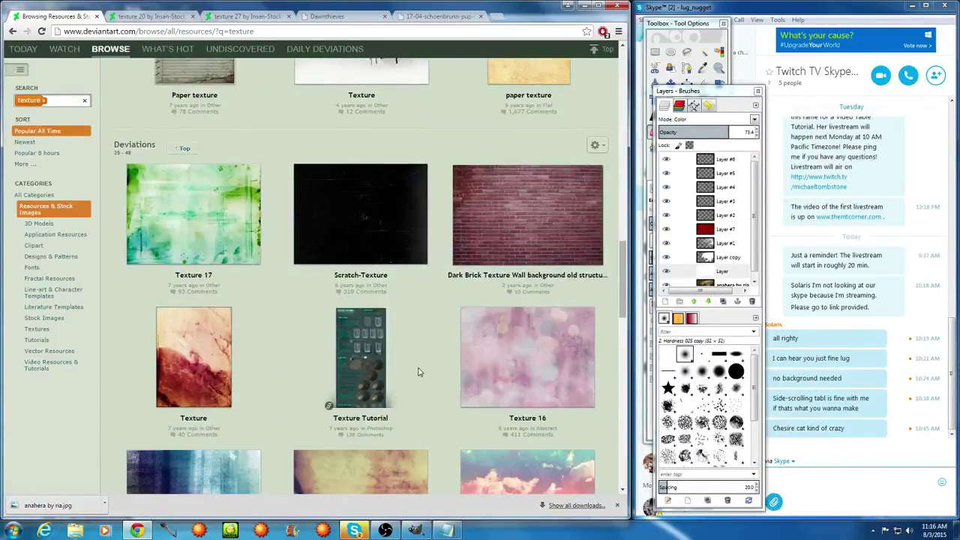
scroll(418, 372, "down", 3)
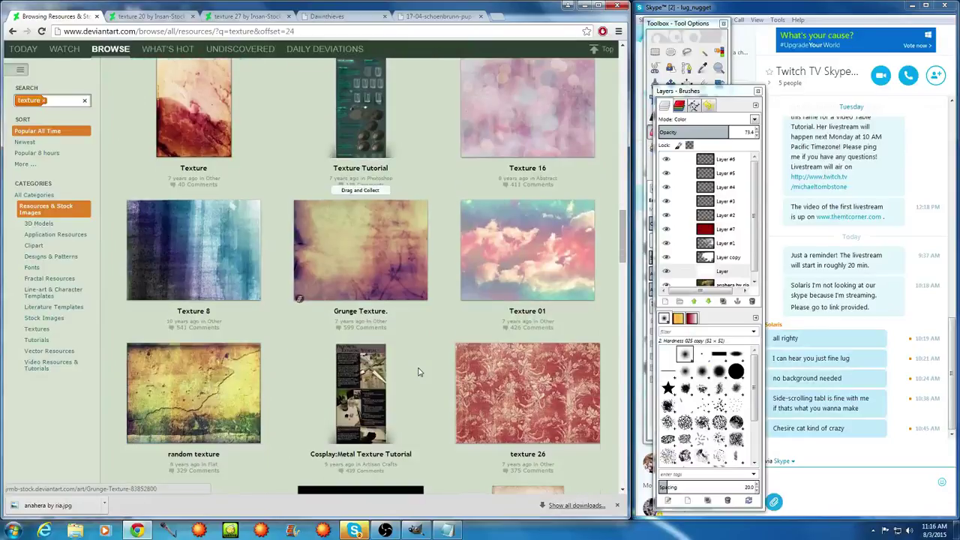
scroll(418, 372, "down", 4)
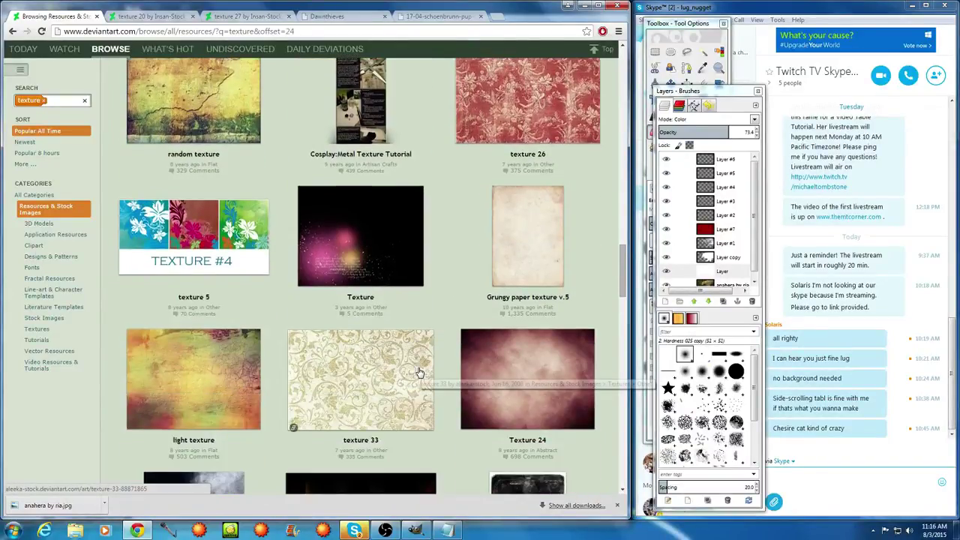
scroll(418, 372, "down", 4)
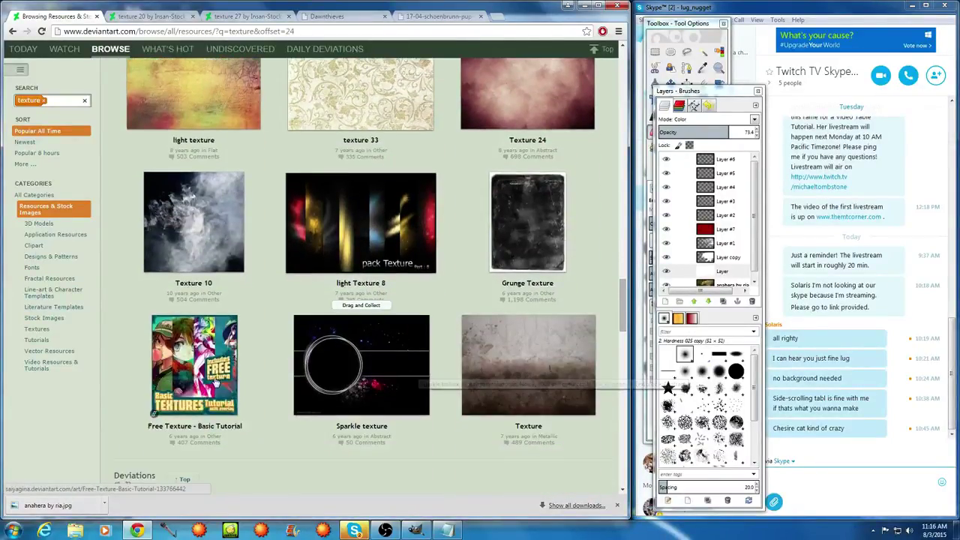
Sort the texture results by Popular 1 month and open Texture 697 in a new browser tab to view it
left_click(26, 164)
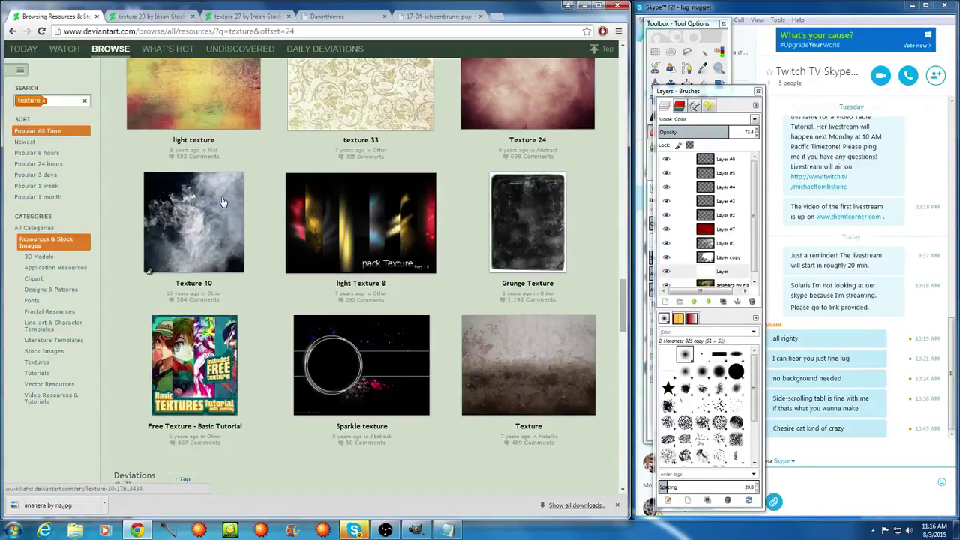
left_click(59, 198)
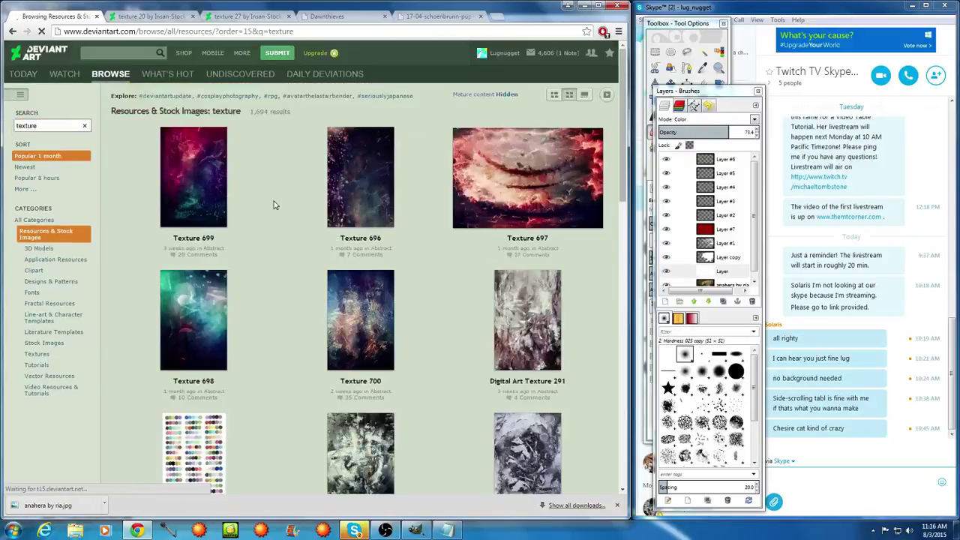
scroll(555, 159, "down", 1)
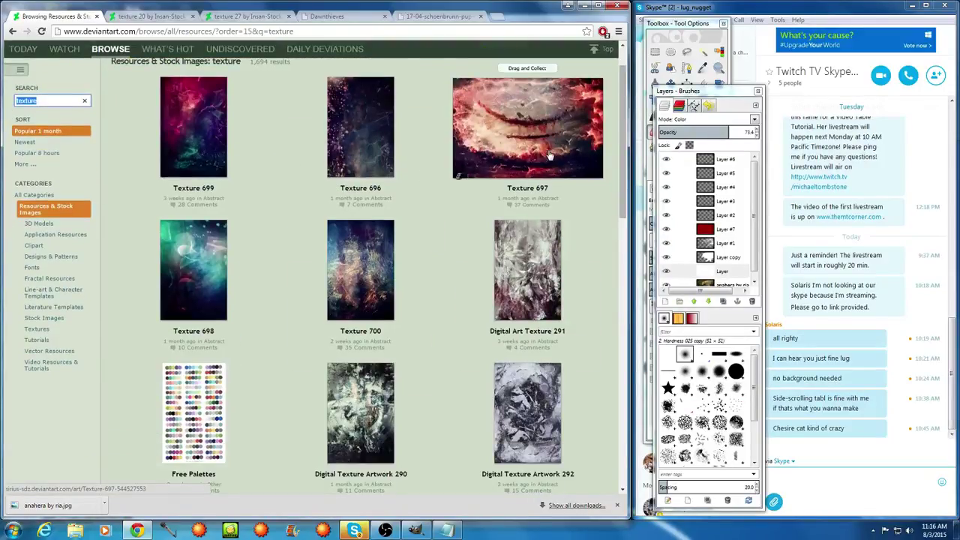
right_click(534, 135)
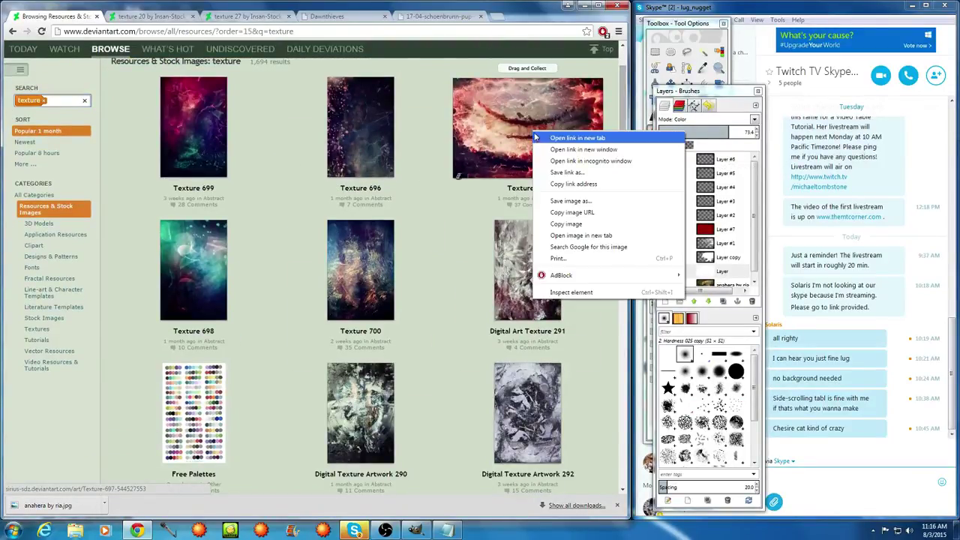
left_click(541, 142)
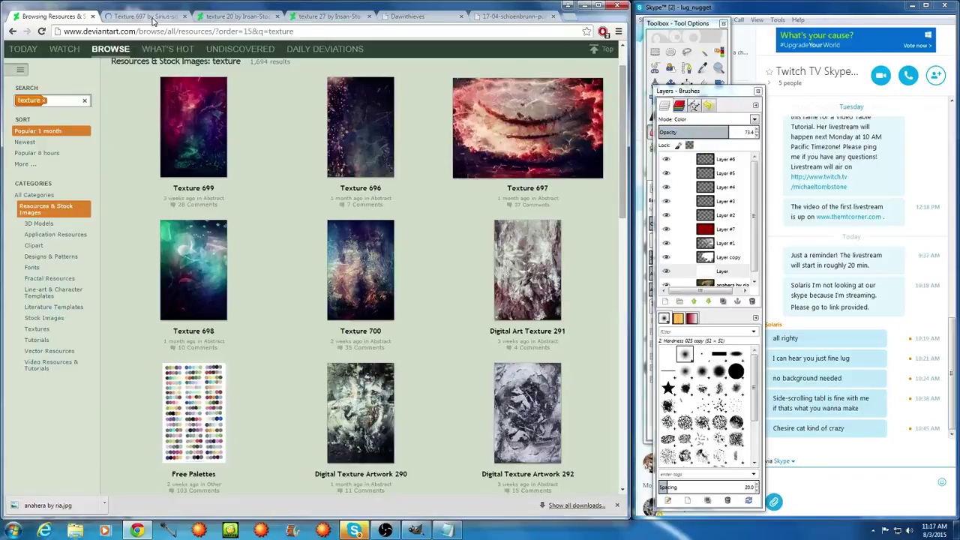
left_click(150, 16)
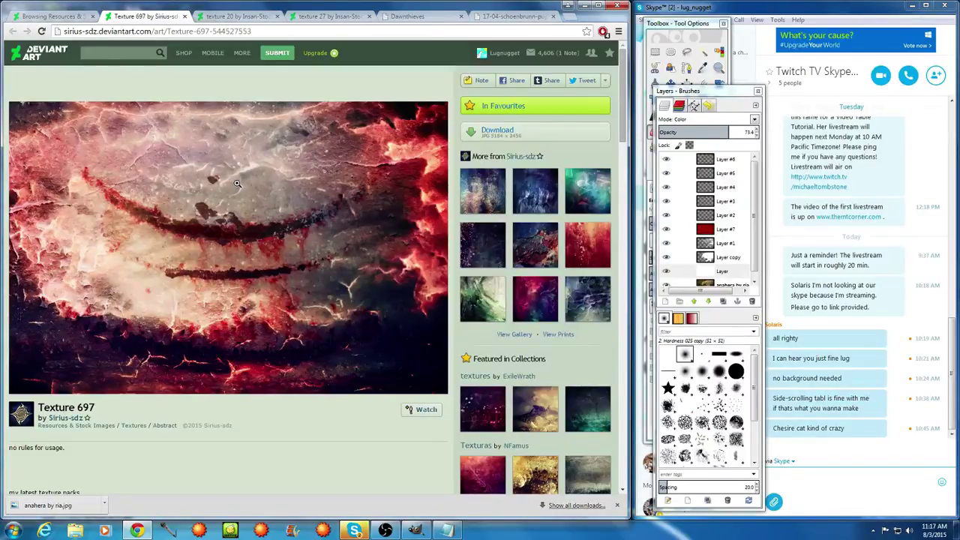
Read Texture 697's usage rules, then open the same artist's Texture 671 in a new browser tab and view it
scroll(241, 268, "down", 3)
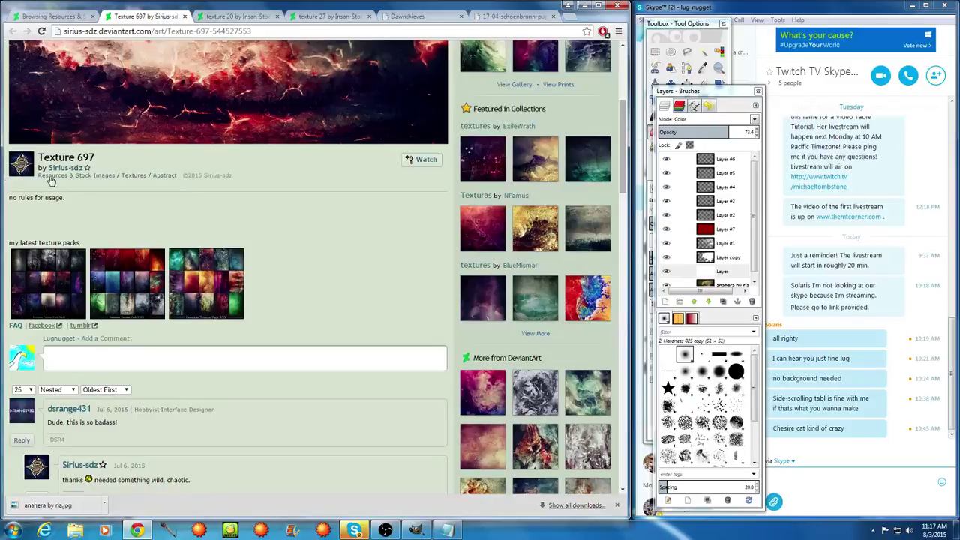
scroll(51, 180, "up", 3)
right_click(588, 196)
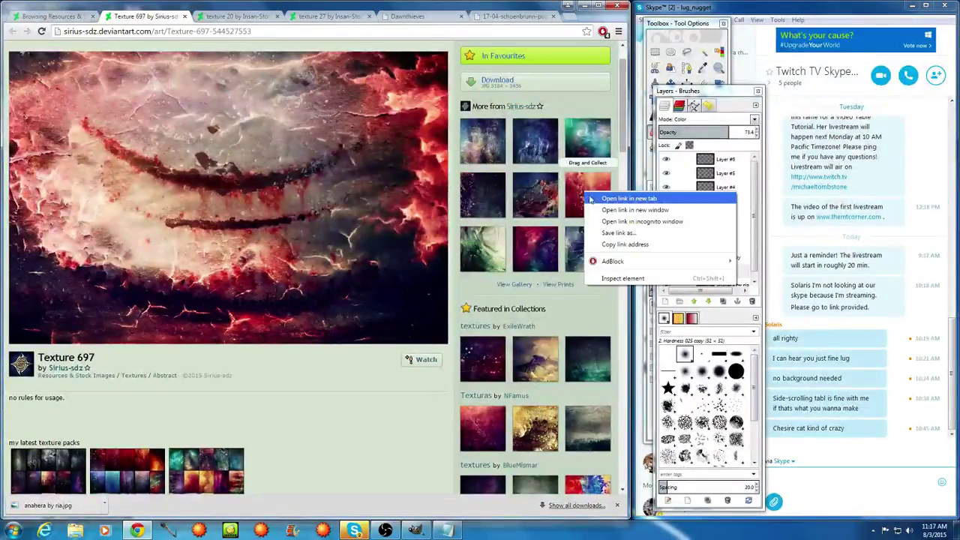
left_click(592, 199)
left_click(210, 16)
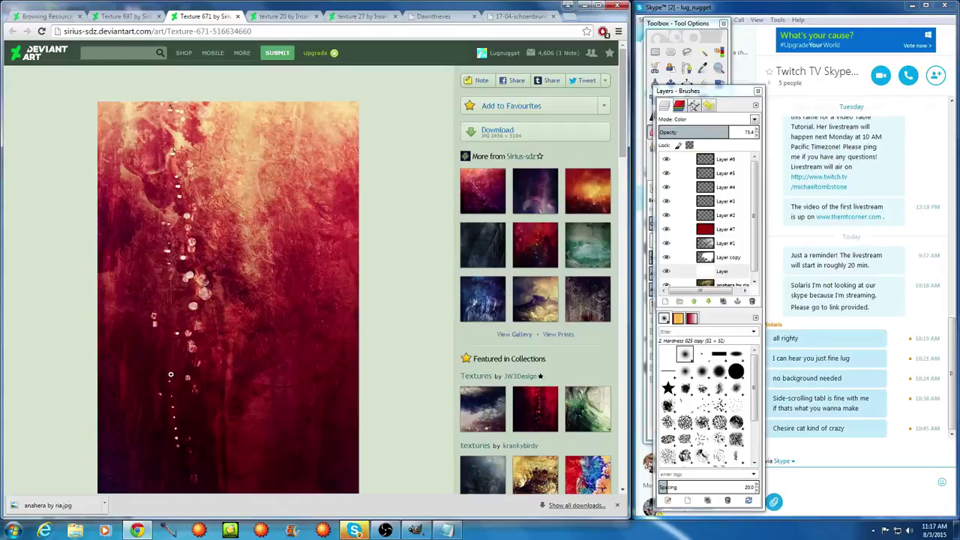
scroll(203, 365, "down", 2)
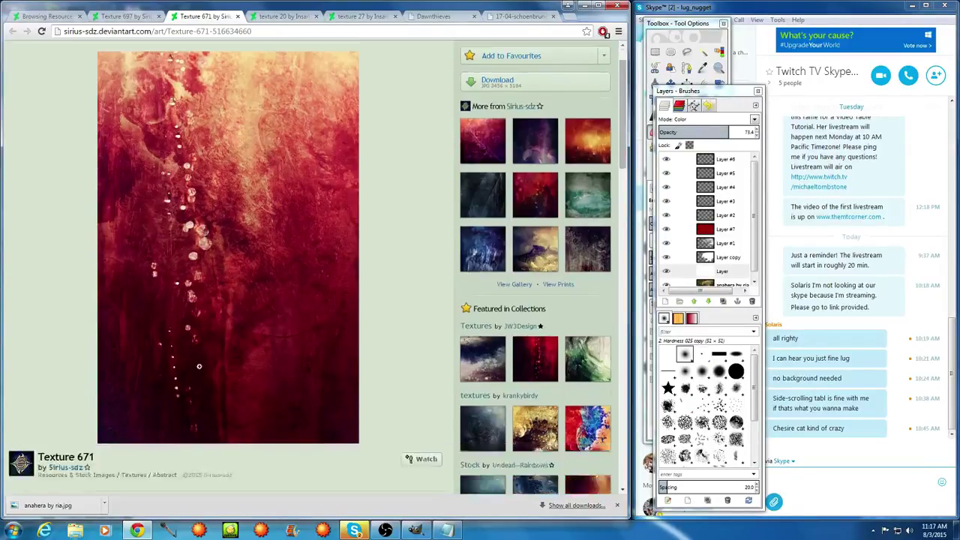
scroll(206, 338, "up", 2)
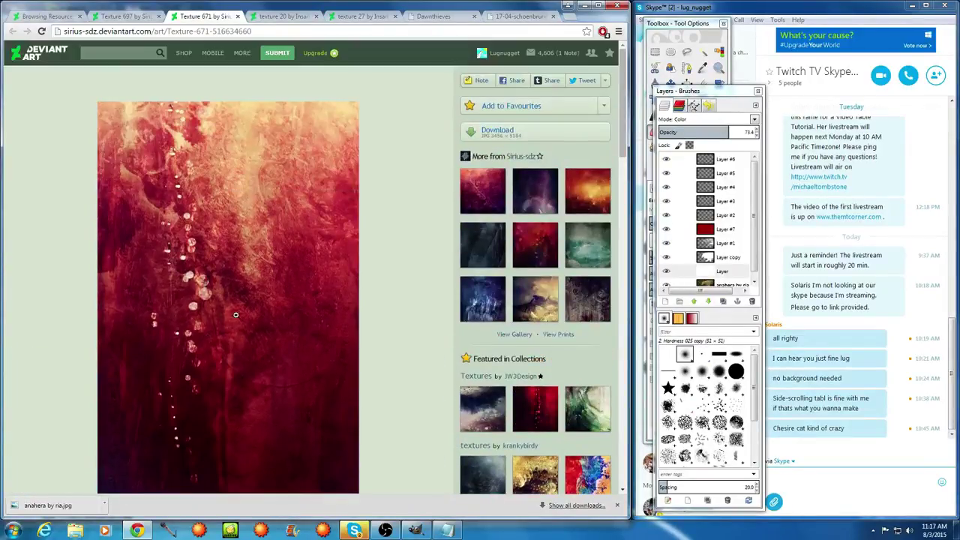
Find Rock texture among the past month's popular texture results and open its page in a new browser tab
left_click(47, 15)
scroll(241, 266, "down", 6)
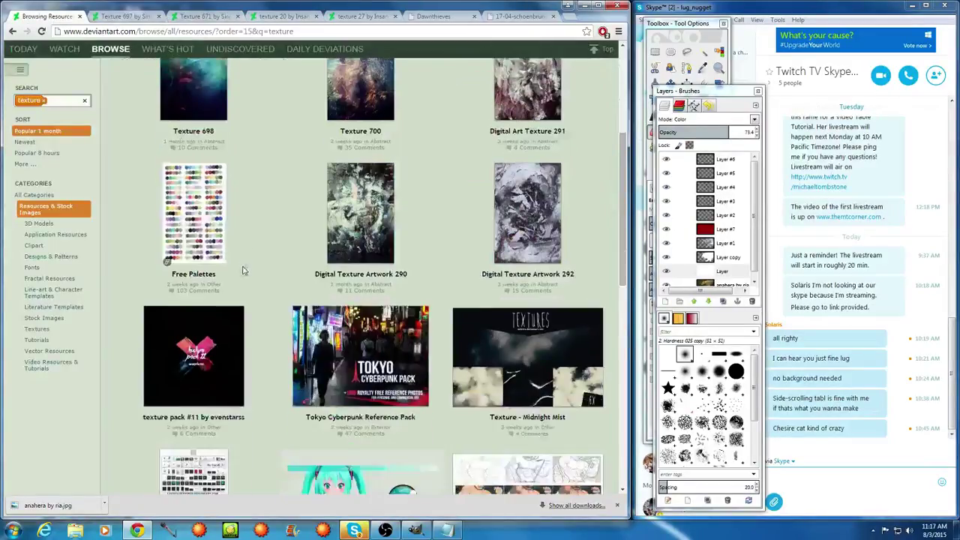
scroll(243, 271, "down", 2)
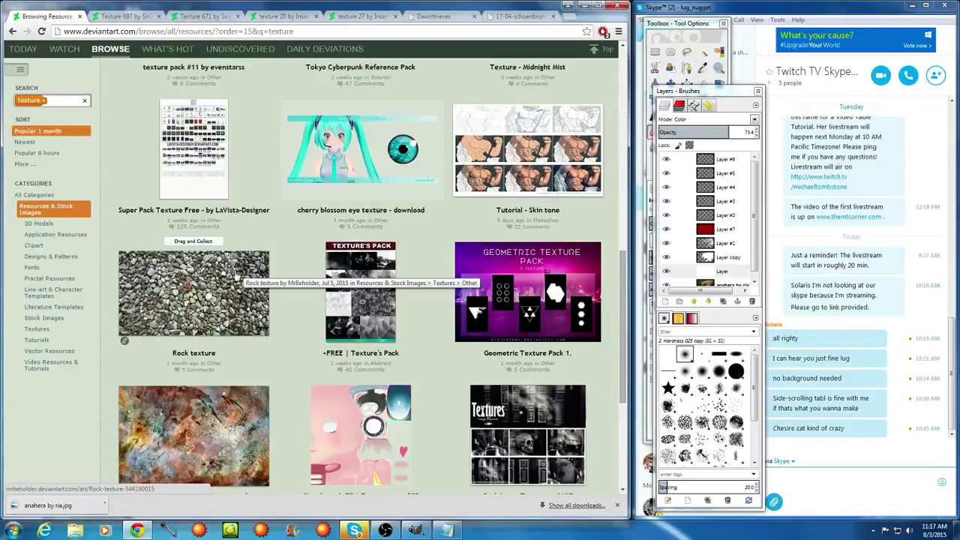
left_click(239, 276)
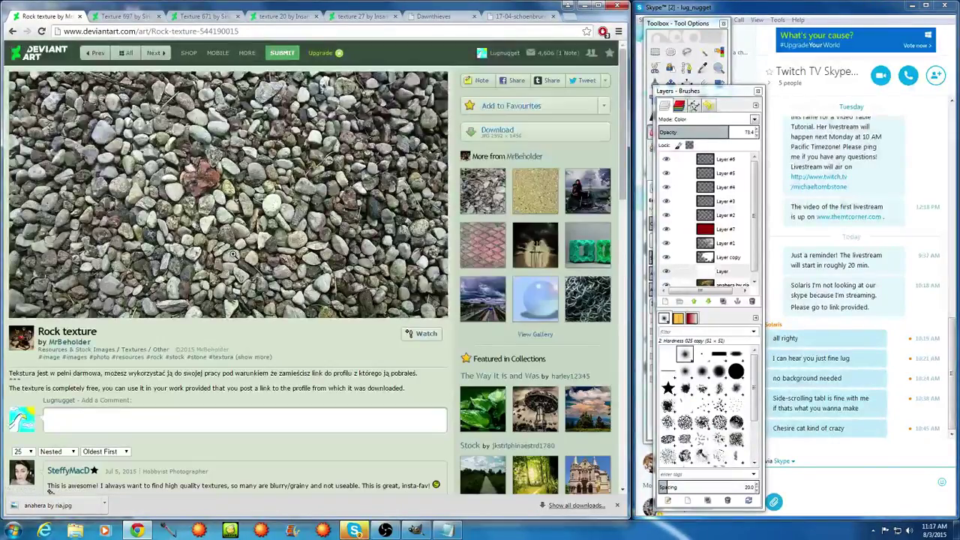
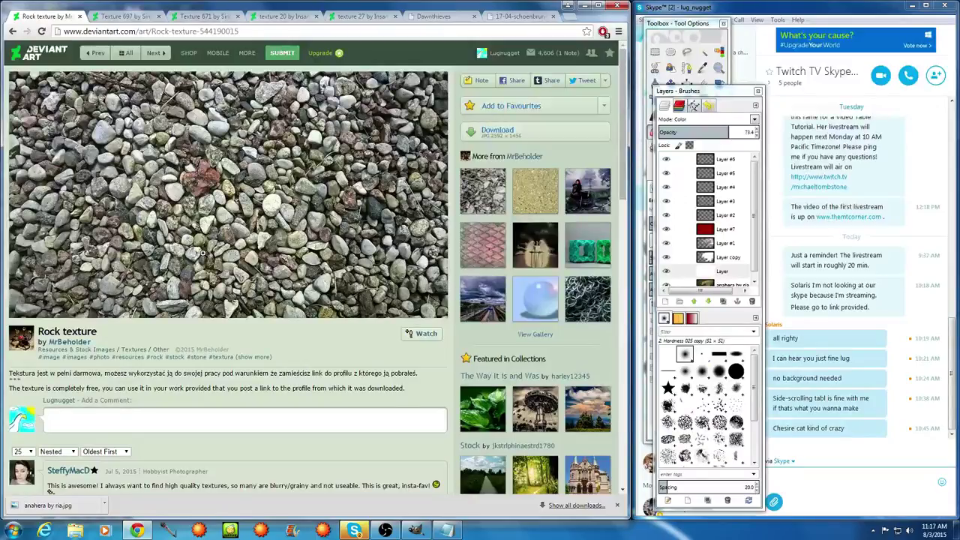
left_click(12, 31)
right_click(215, 322)
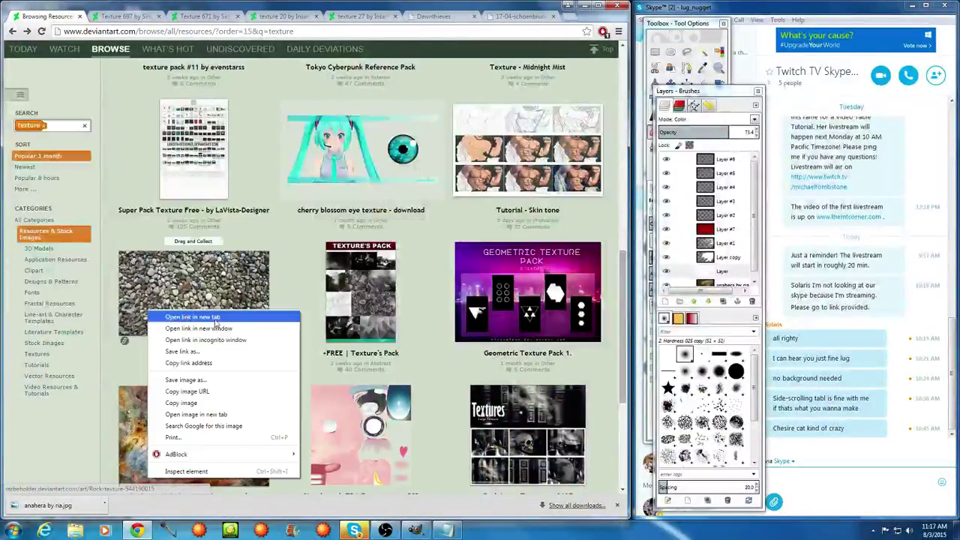
left_click(193, 317)
left_click(113, 16)
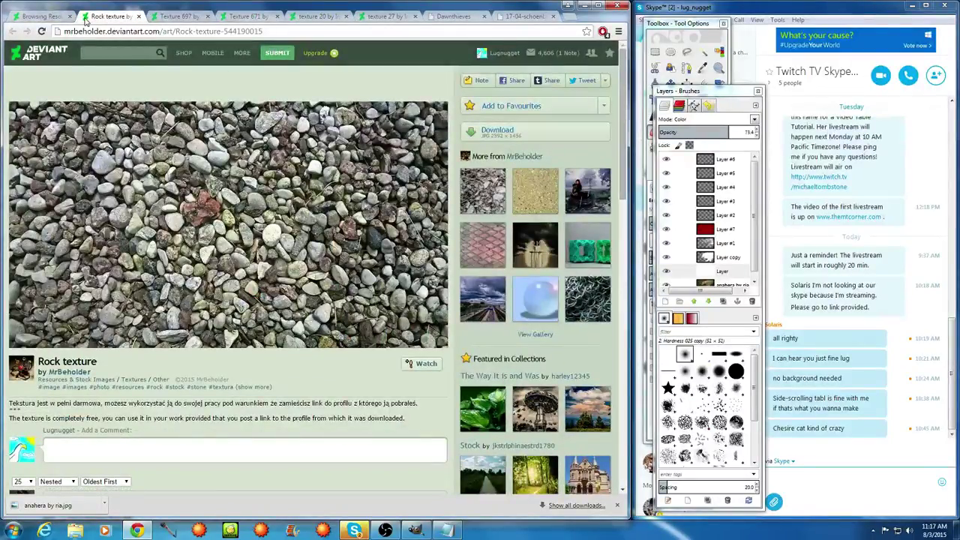
Open the same artist's pink paving-stone texture, Rocks, in a new browser tab and compare it with Rock texture
right_click(483, 232)
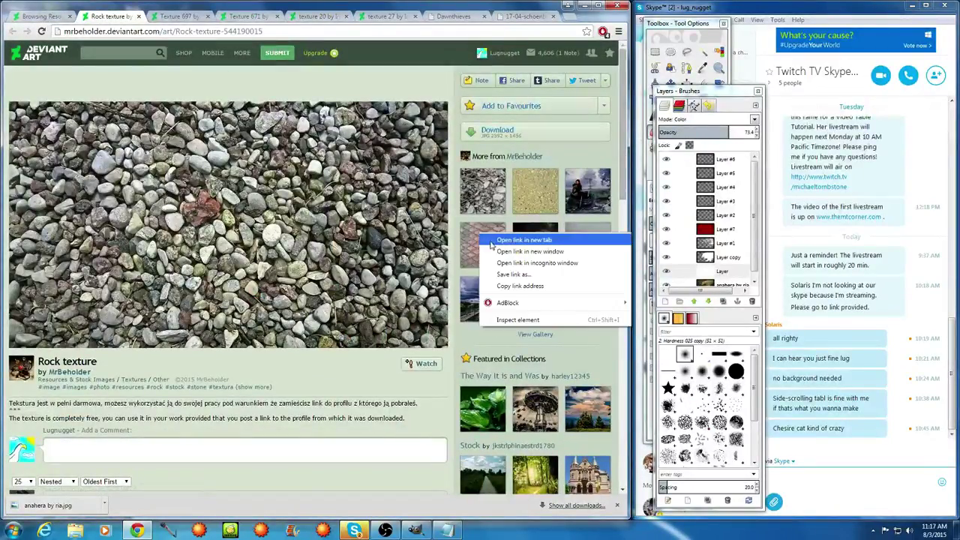
left_click(512, 239)
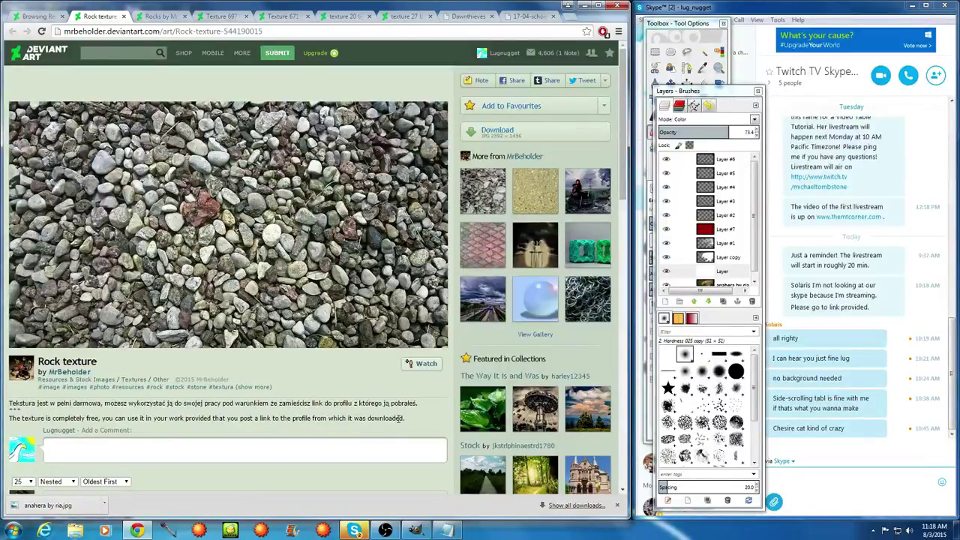
left_click(138, 16)
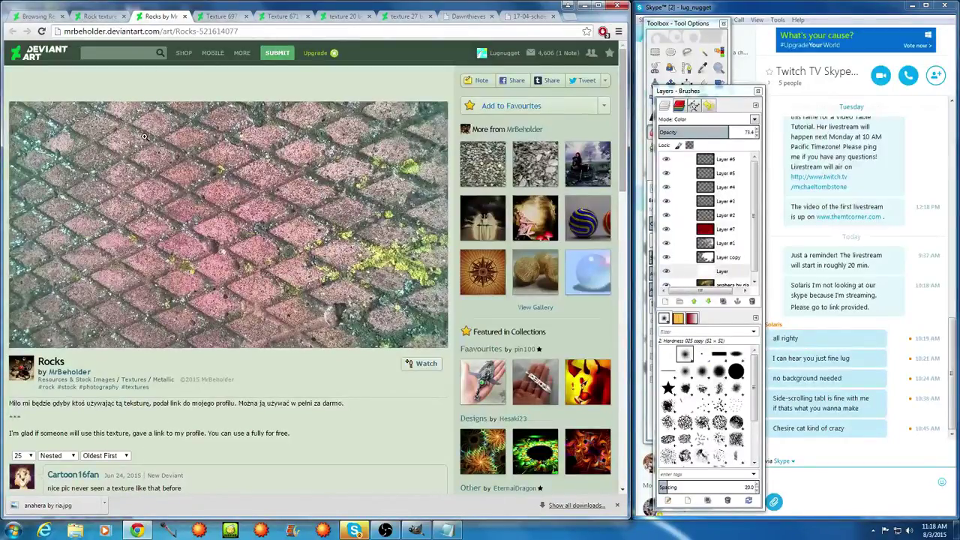
left_click(103, 15)
Return to the search results and open the Acrylic Carina Nebula texture in a new browser tab to view it
left_click(45, 17)
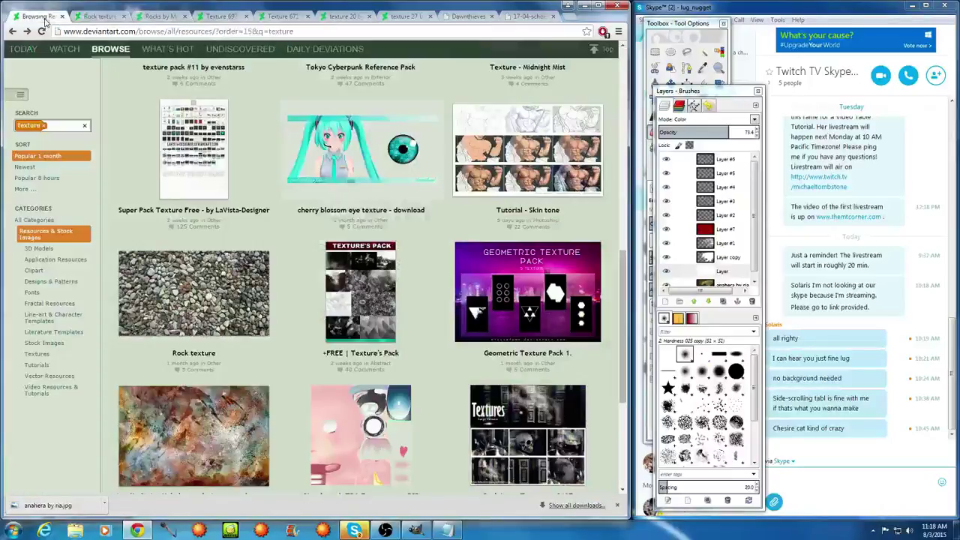
scroll(258, 262, "down", 5)
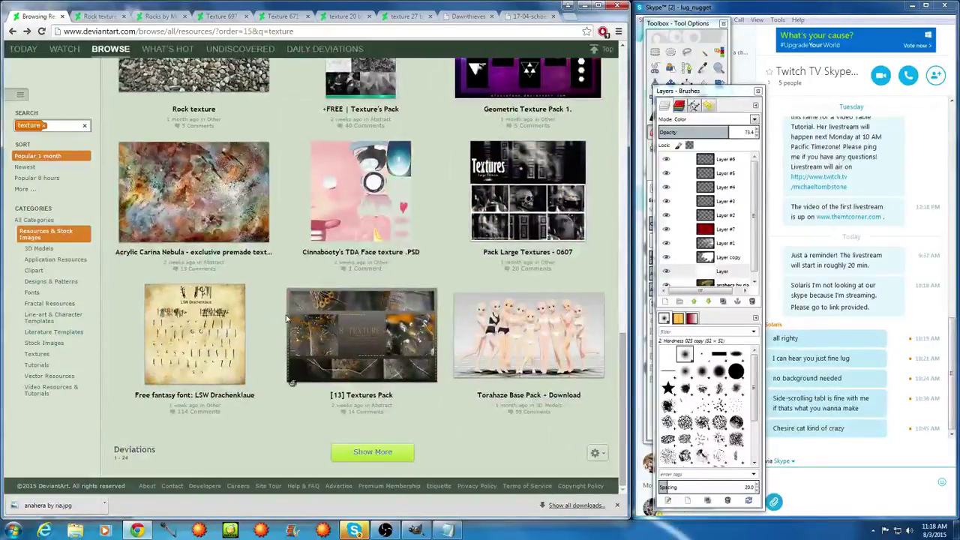
right_click(241, 183)
left_click(262, 190)
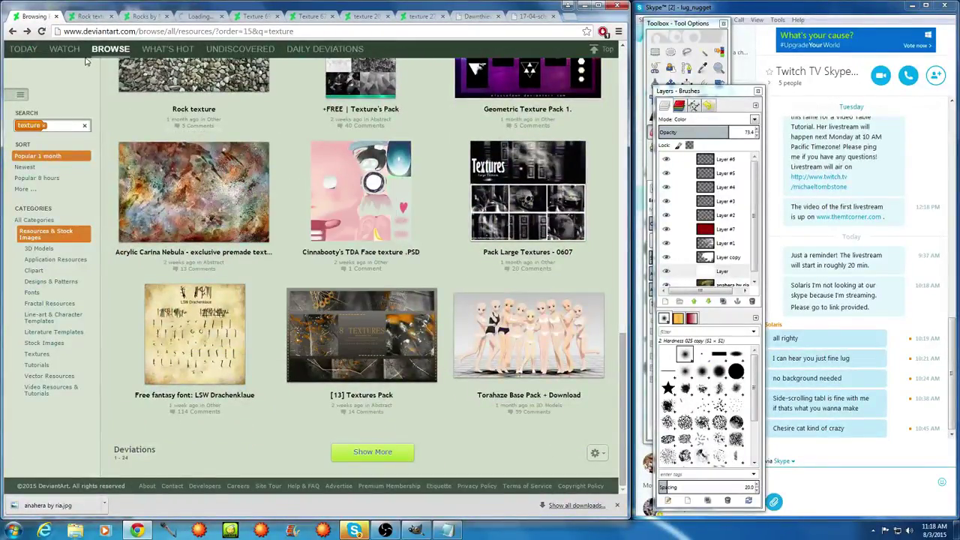
left_click(196, 16)
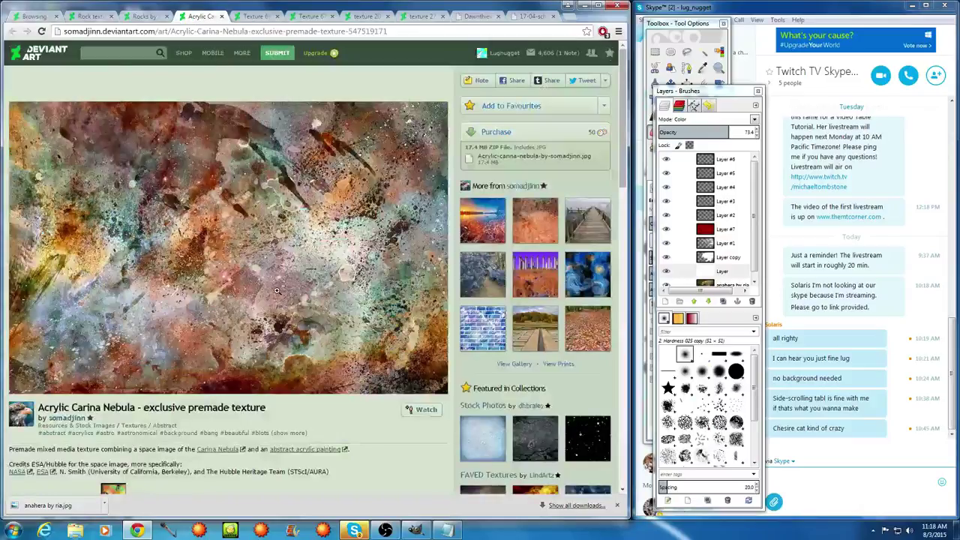
Read the Acrylic Carina Nebula description and download terms, then return to the texture search results
scroll(291, 302, "down", 3)
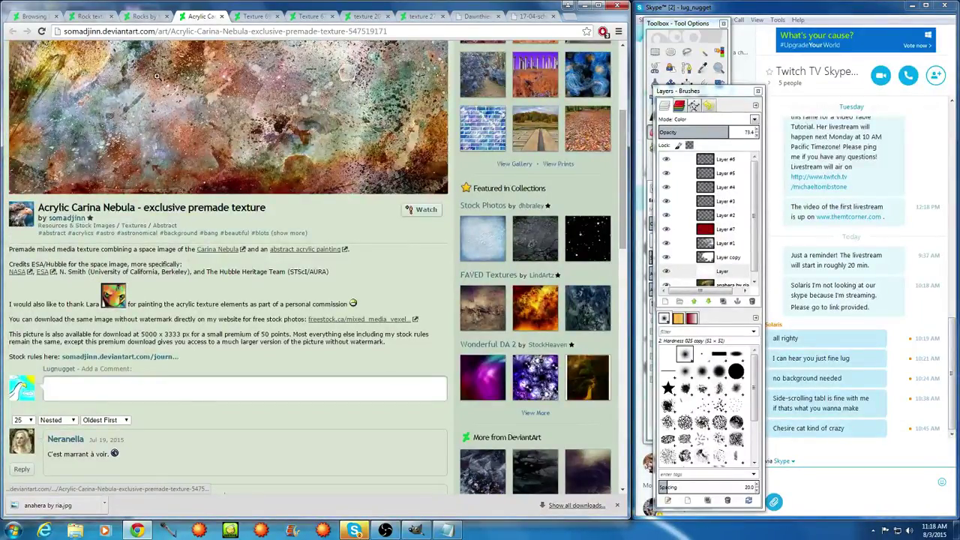
scroll(347, 196, "up", 2)
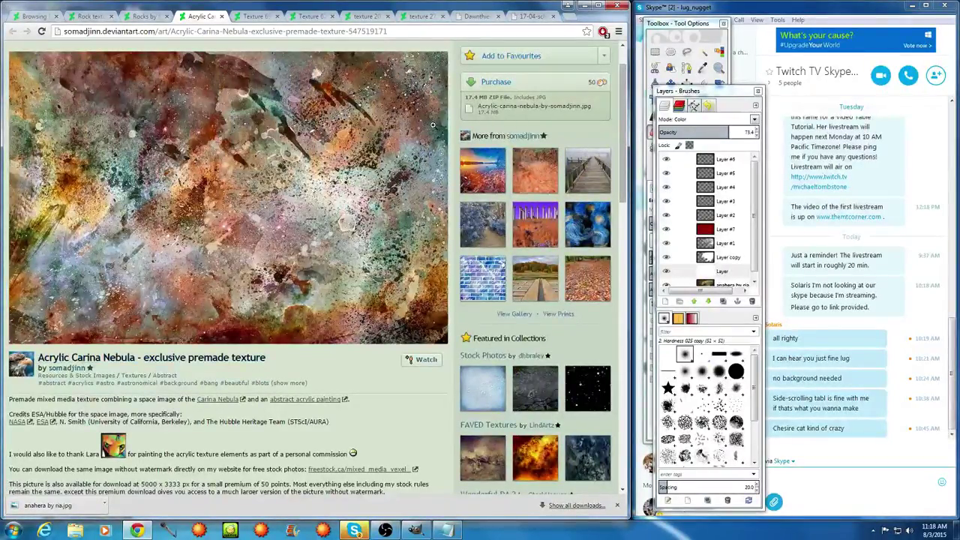
scroll(90, 188, "up", 1)
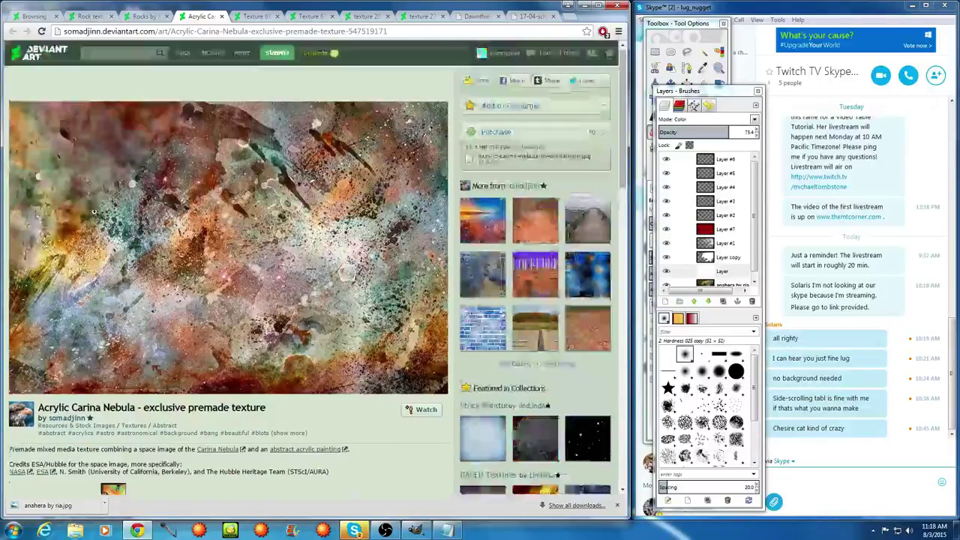
left_click(13, 31)
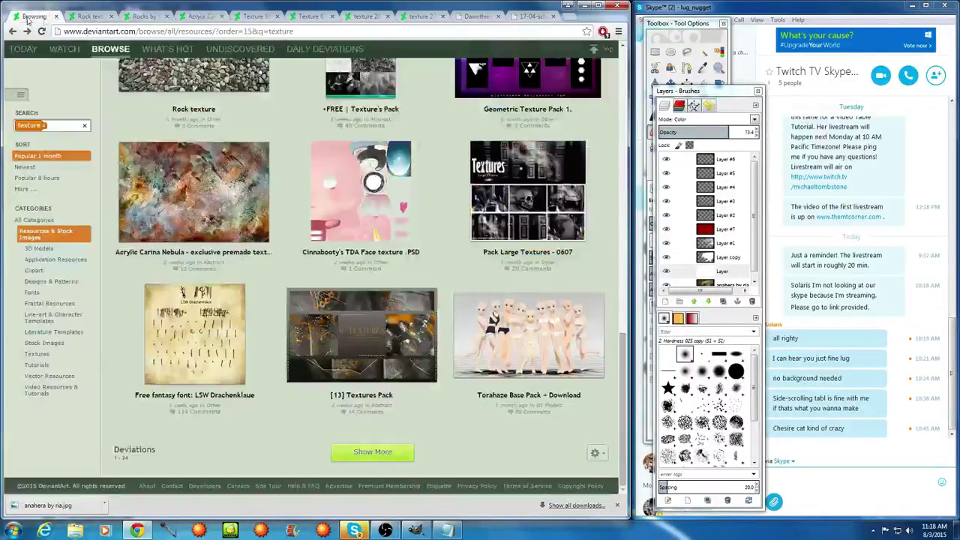
Load more of the past month's popular texture results and browse them for usable stock textures
left_click(375, 453)
scroll(386, 456, "down", 3)
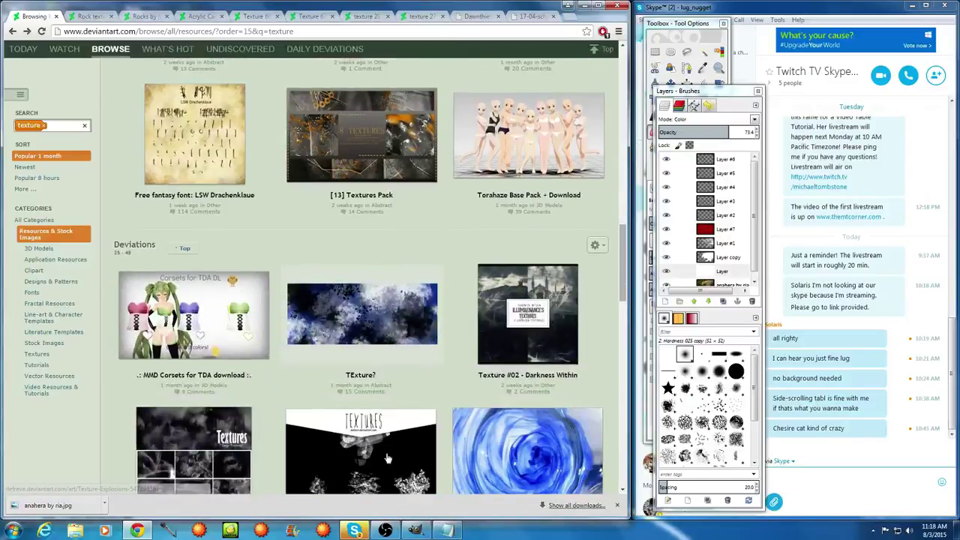
scroll(388, 458, "down", 2)
scroll(393, 450, "down", 1)
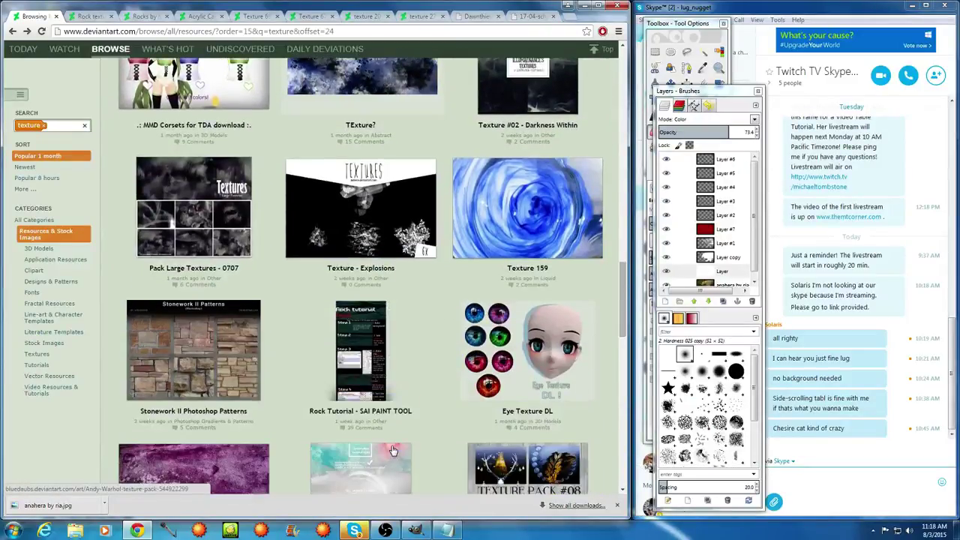
scroll(393, 450, "down", 3)
scroll(392, 454, "down", 2)
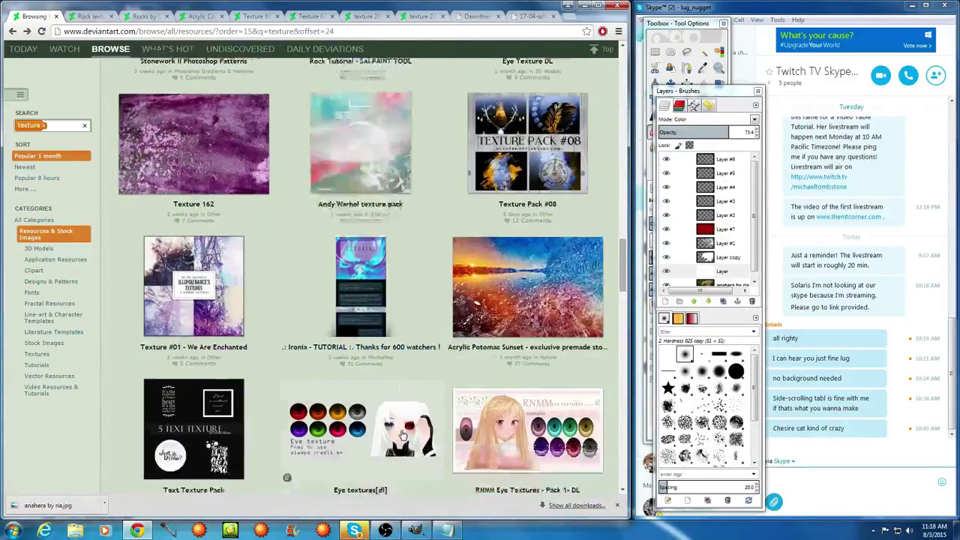
scroll(403, 435, "down", 6)
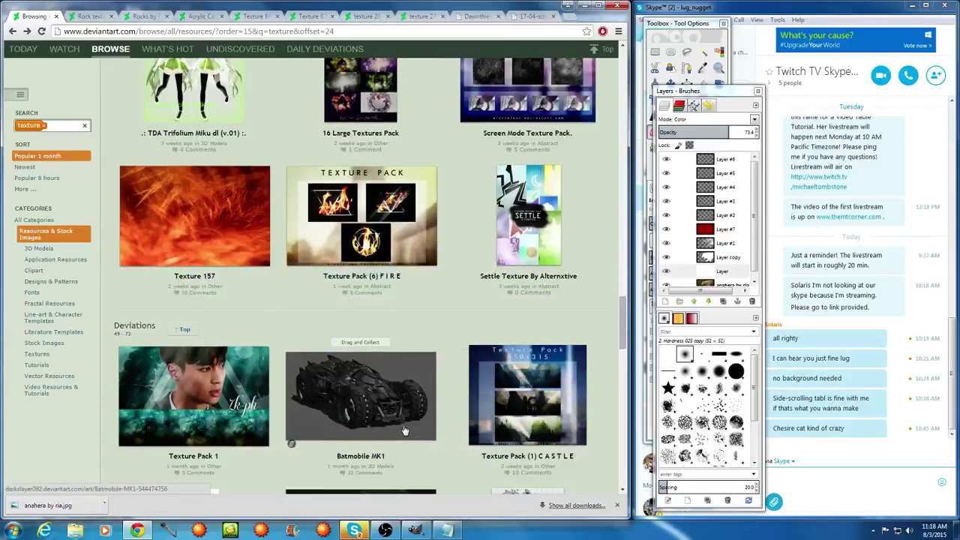
scroll(404, 430, "down", 9)
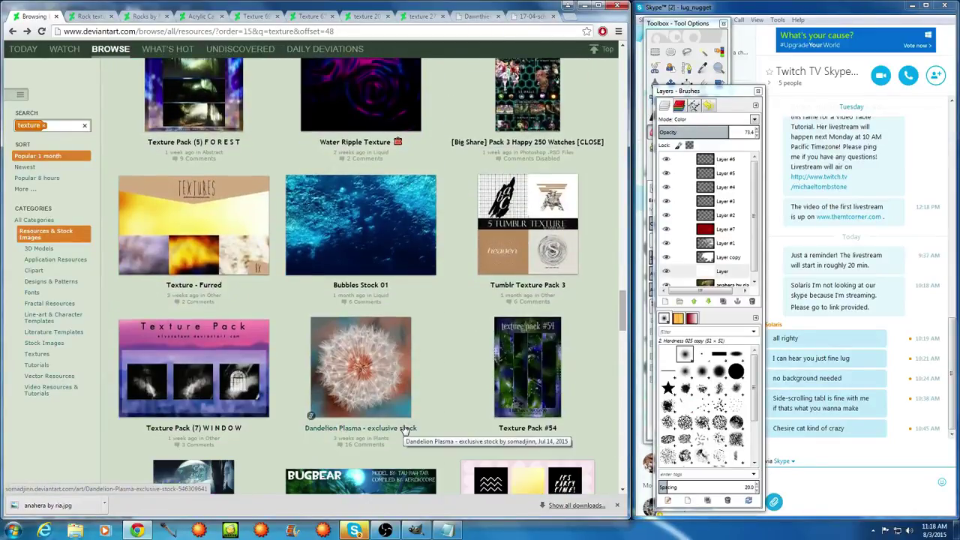
Open Dandelion Plasma - exclusive stock in a new browser tab and view its image and description
scroll(403, 429, "down", 1)
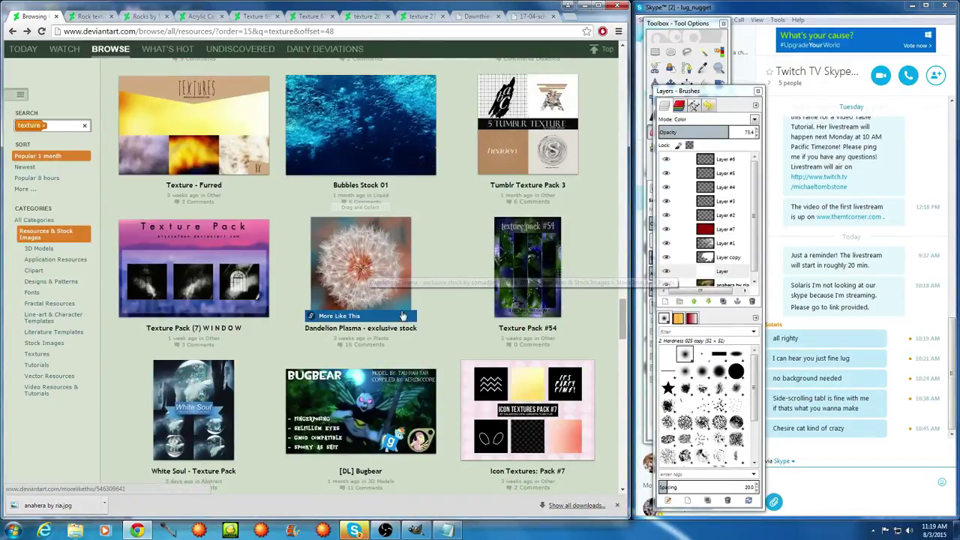
right_click(391, 261)
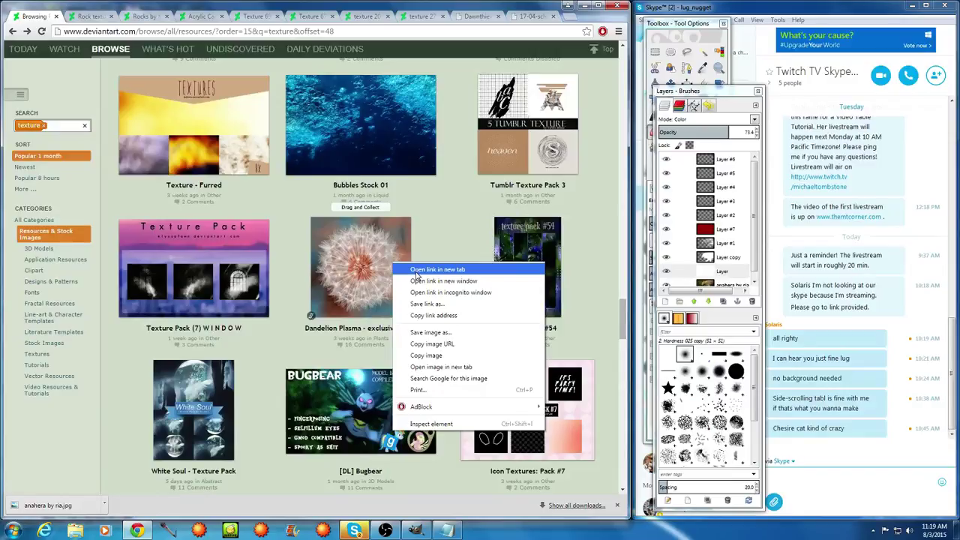
left_click(417, 272)
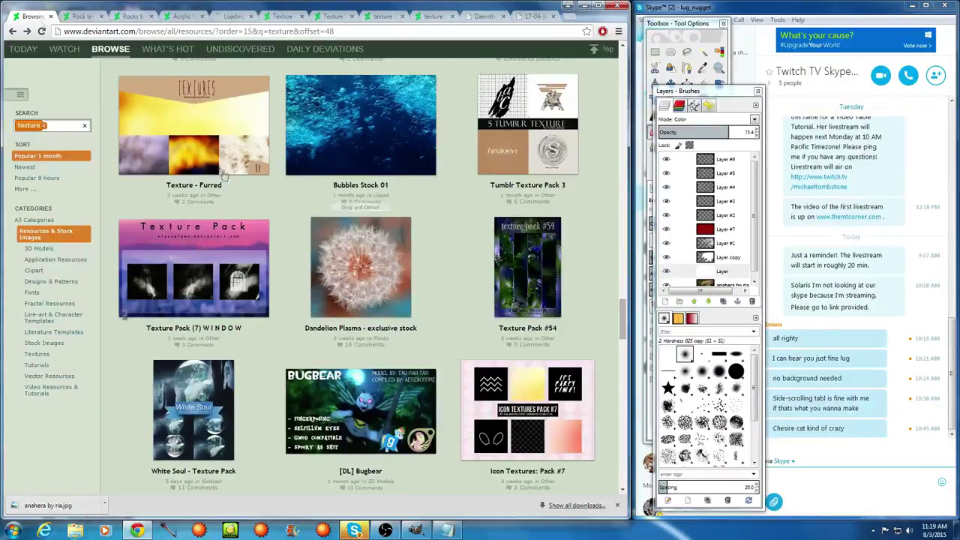
left_click(233, 16)
scroll(201, 326, "down", 3)
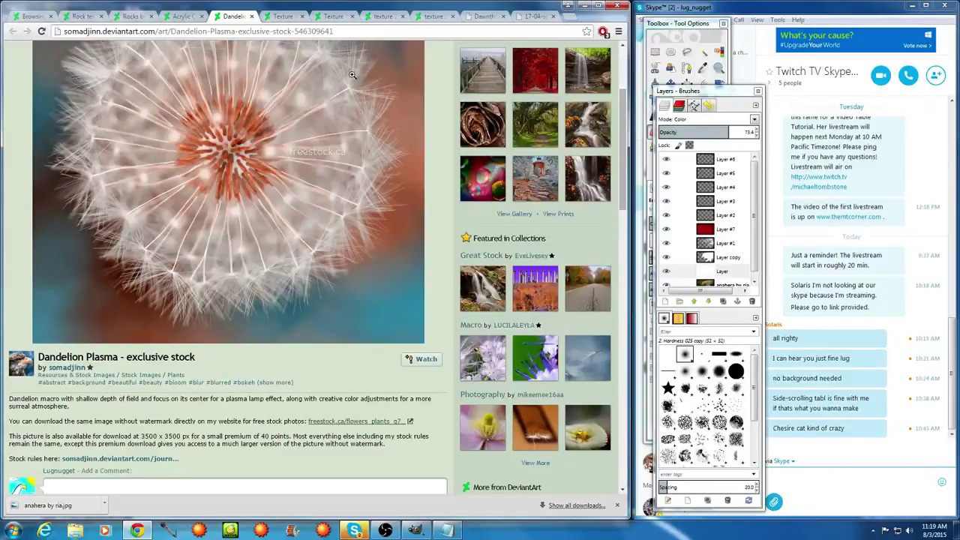
Open the same artist's Barking Rose premade stock in a new browser tab and examine its image and download terms
right_click(486, 114)
left_click(539, 128)
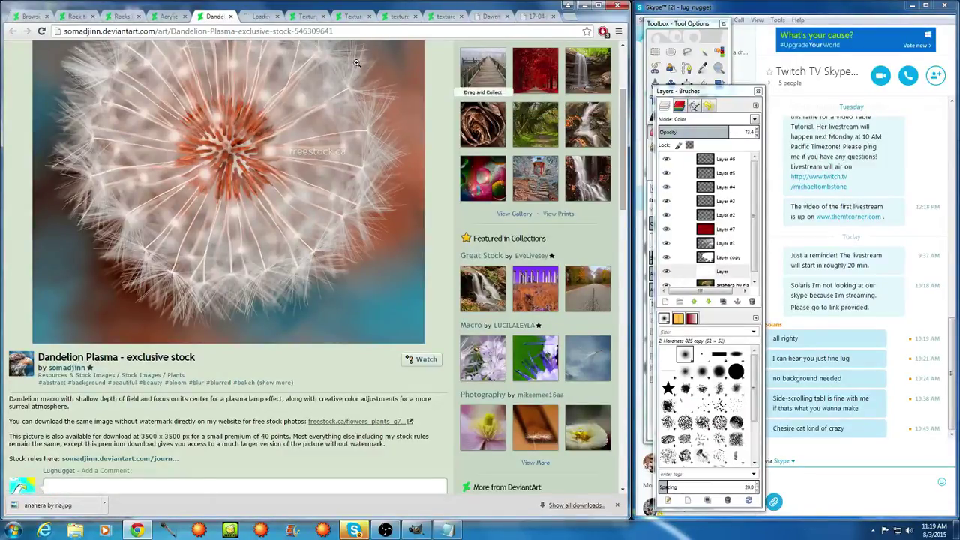
left_click(264, 16)
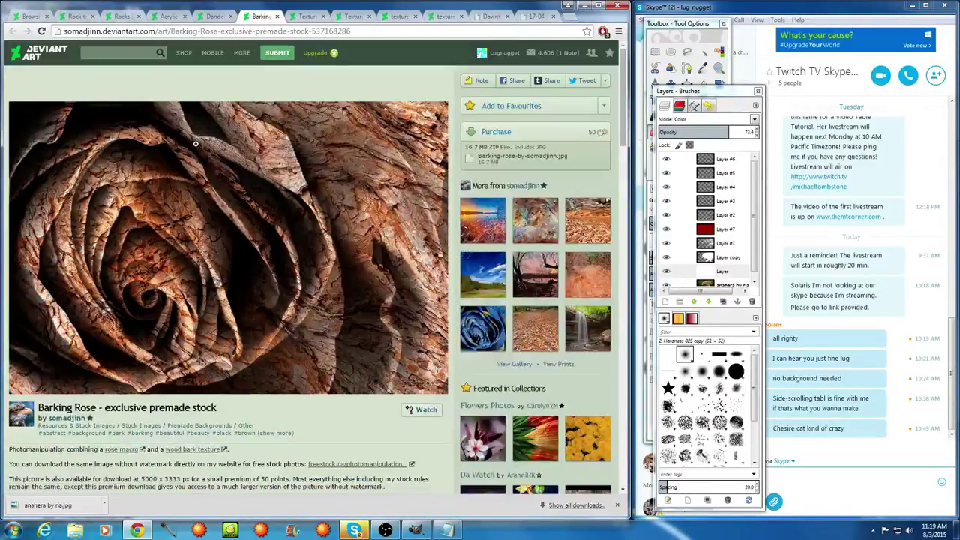
scroll(195, 143, "down", 3)
scroll(197, 153, "up", 3)
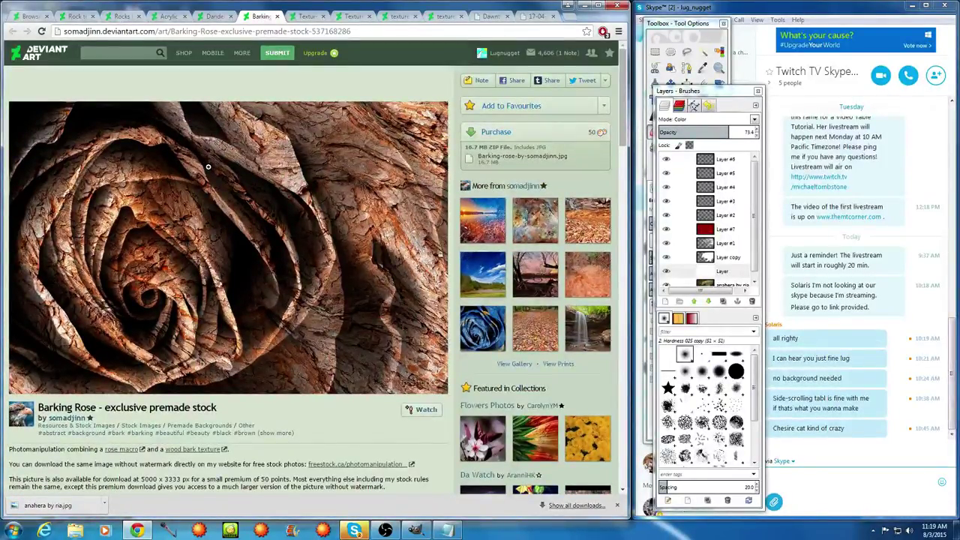
scroll(208, 167, "down", 1)
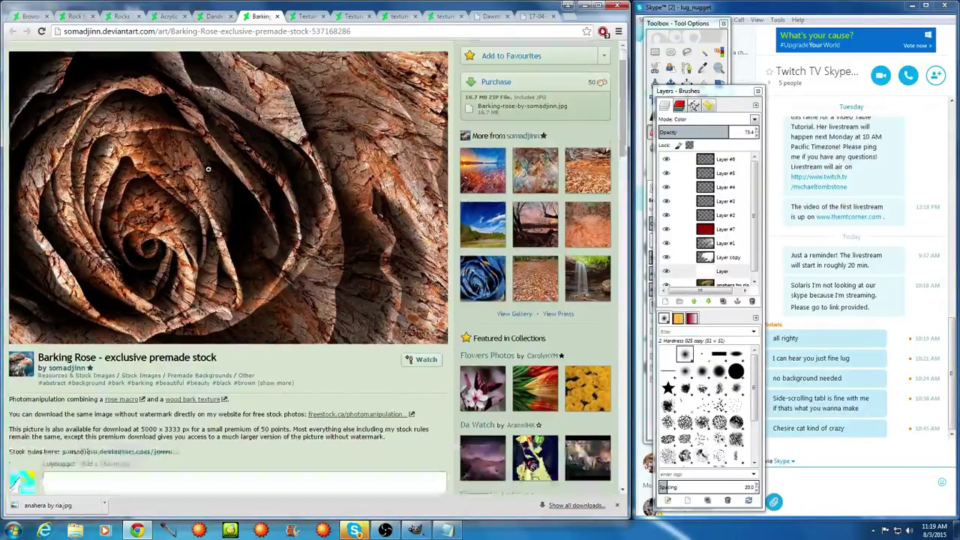
Return to the texture search results and browse further through the past month's popular textures for suitable material
left_click(12, 30)
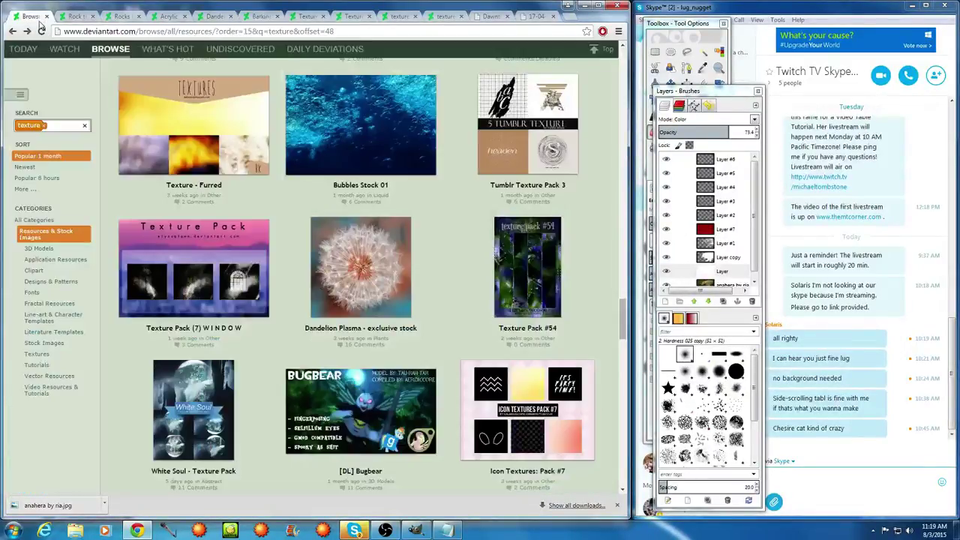
scroll(208, 336, "down", 5)
scroll(208, 337, "down", 10)
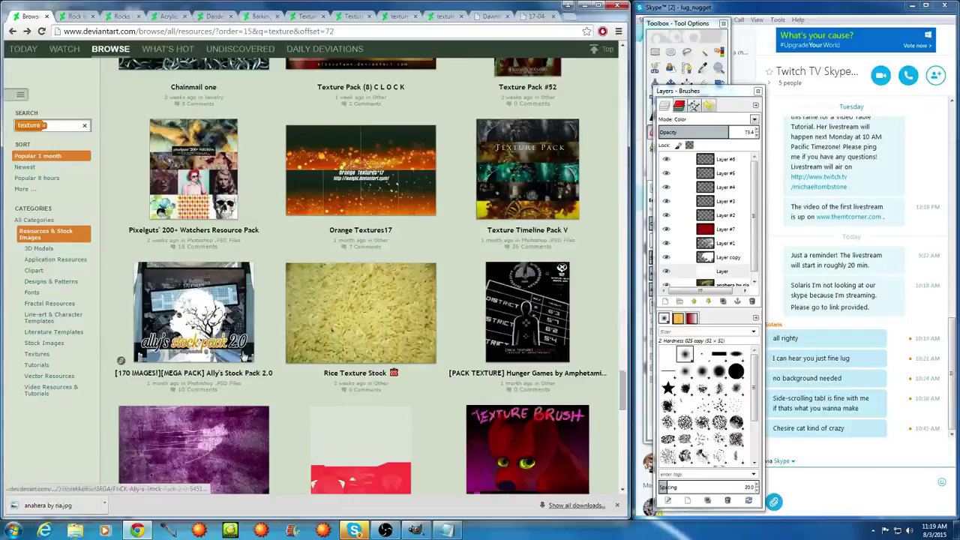
scroll(272, 366, "down", 6)
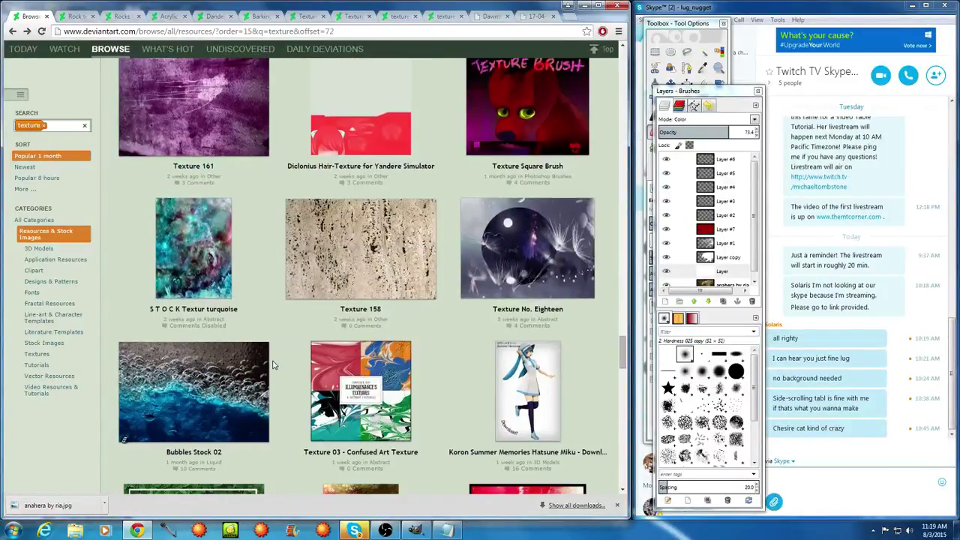
scroll(272, 366, "down", 8)
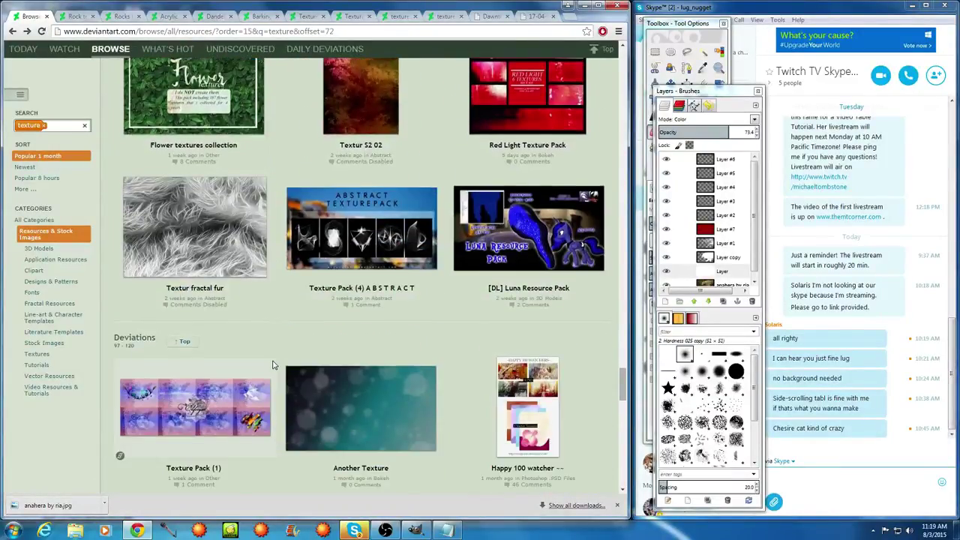
scroll(272, 366, "down", 3)
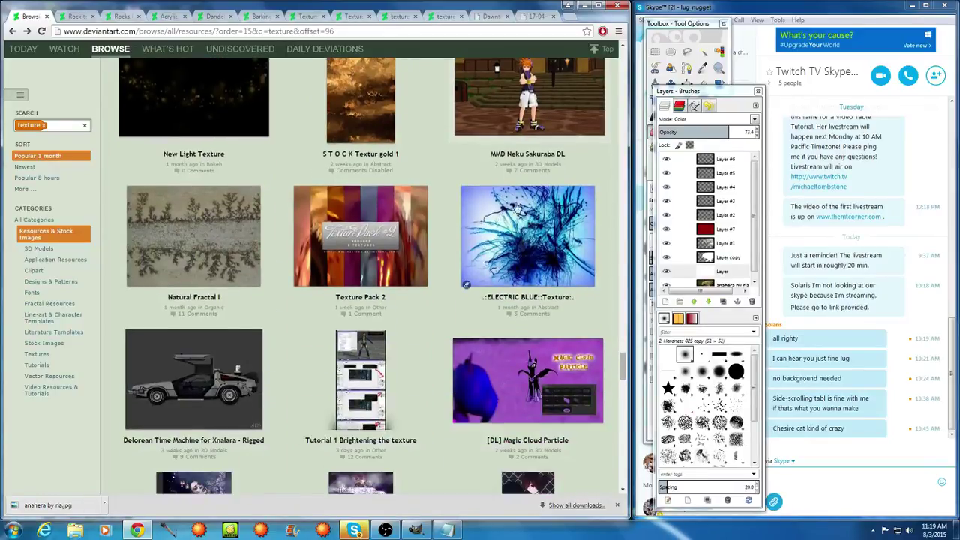
scroll(308, 284, "down", 3)
scroll(307, 284, "down", 10)
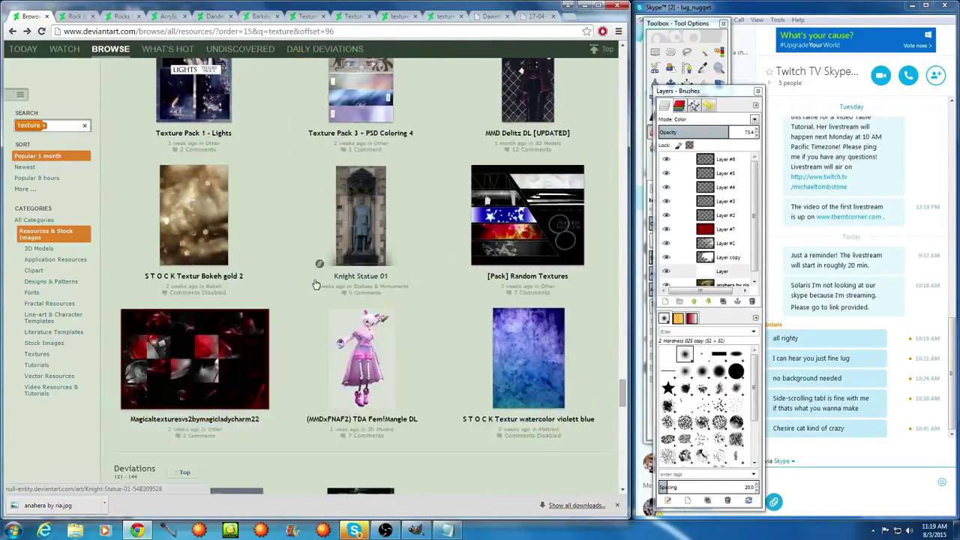
scroll(315, 282, "down", 2)
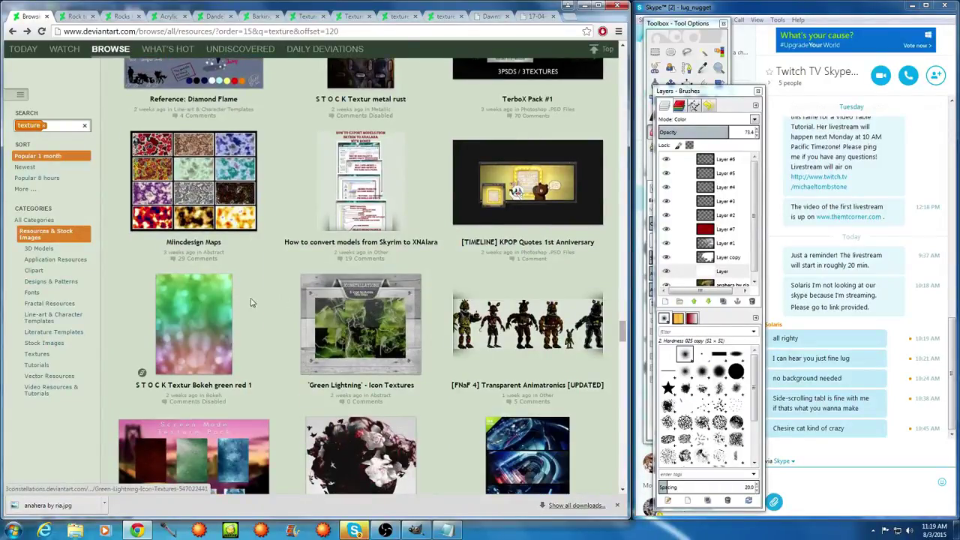
scroll(264, 287, "down", 1)
scroll(264, 288, "down", 5)
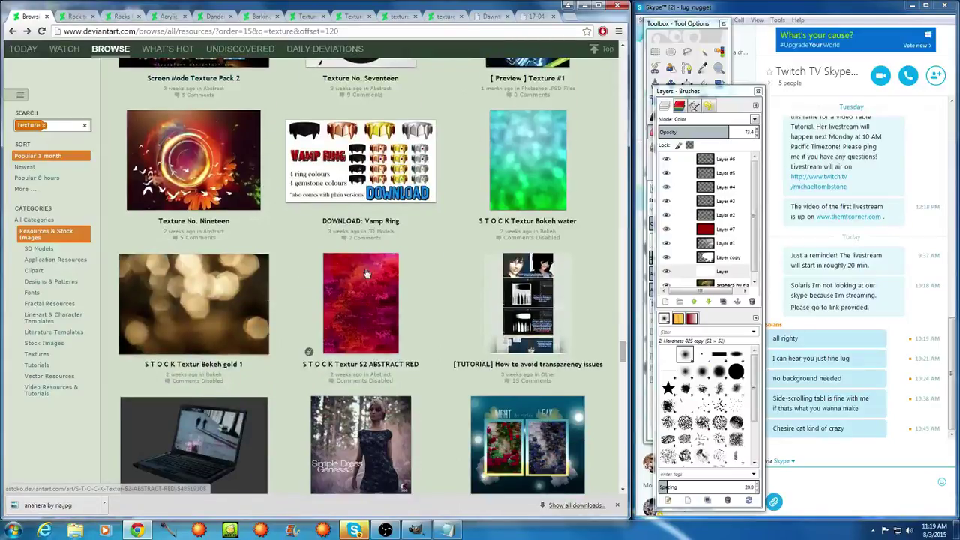
scroll(337, 300, "down", 2)
scroll(405, 306, "up", 2)
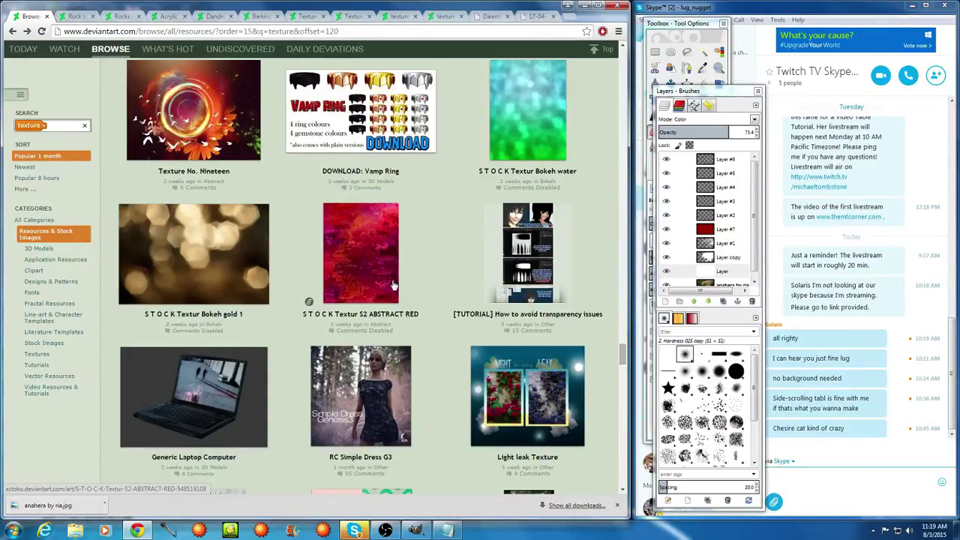
scroll(469, 332, "down", 7)
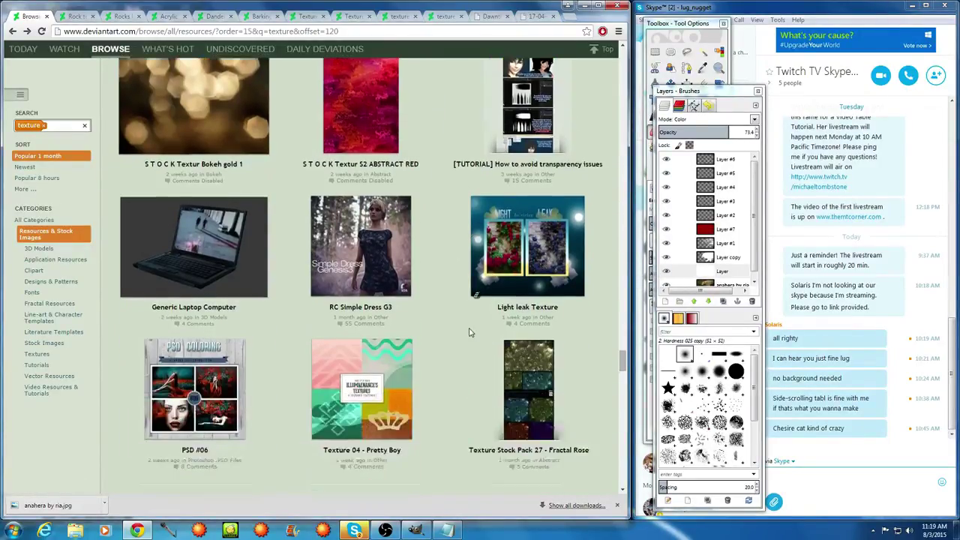
scroll(470, 332, "down", 5)
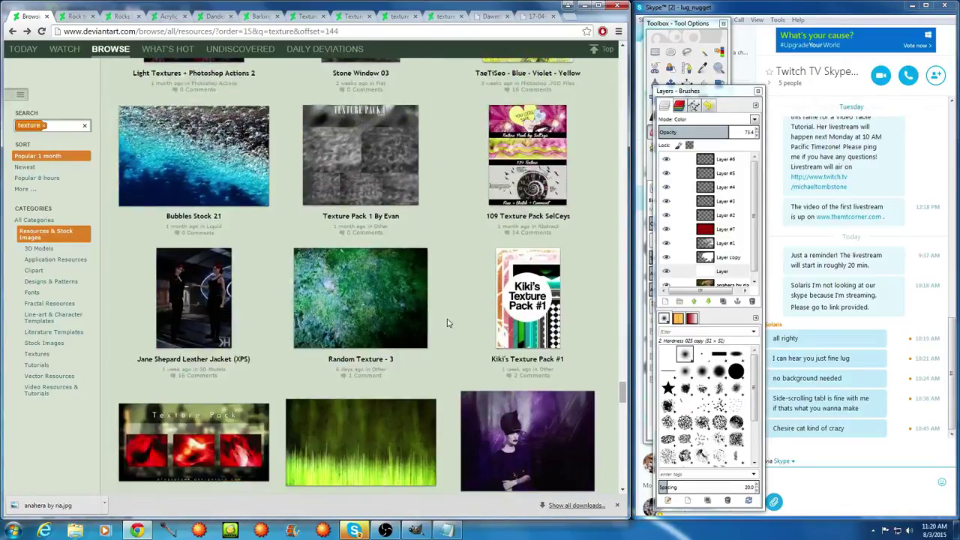
scroll(447, 322, "down", 5)
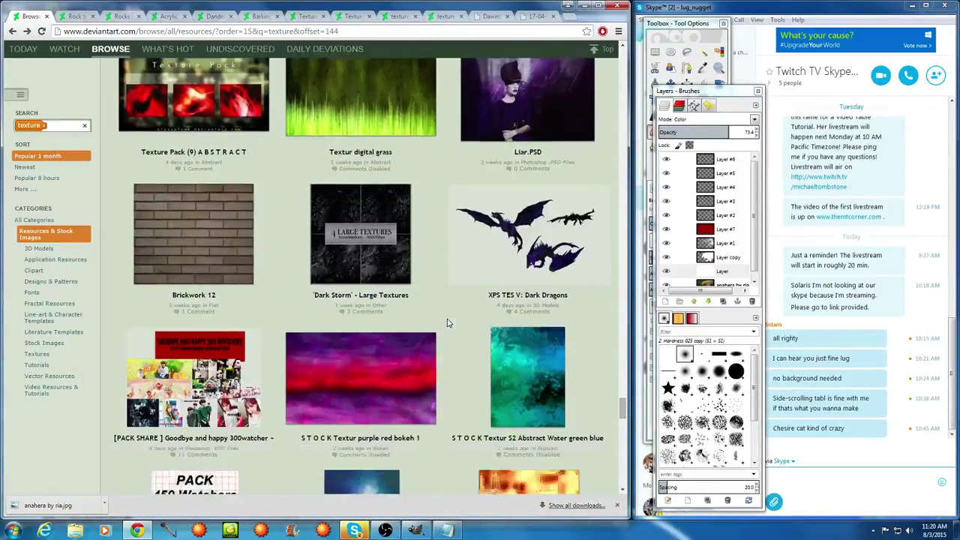
scroll(447, 322, "down", 6)
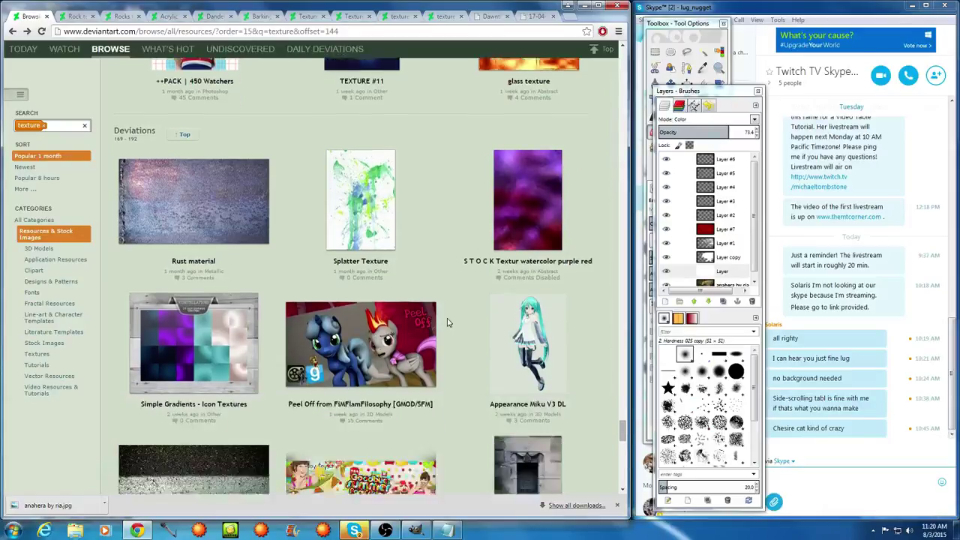
scroll(447, 322, "down", 6)
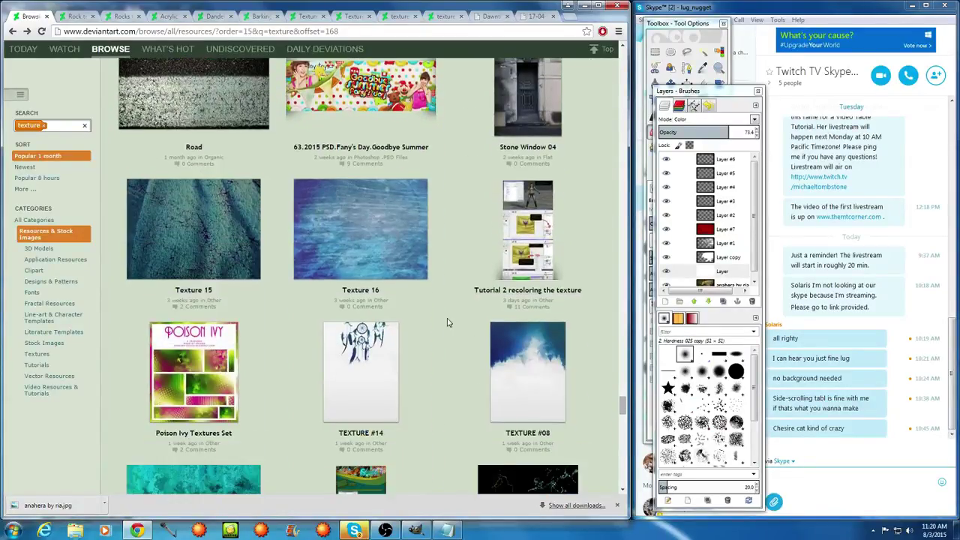
scroll(447, 323, "down", 4)
scroll(447, 324, "down", 4)
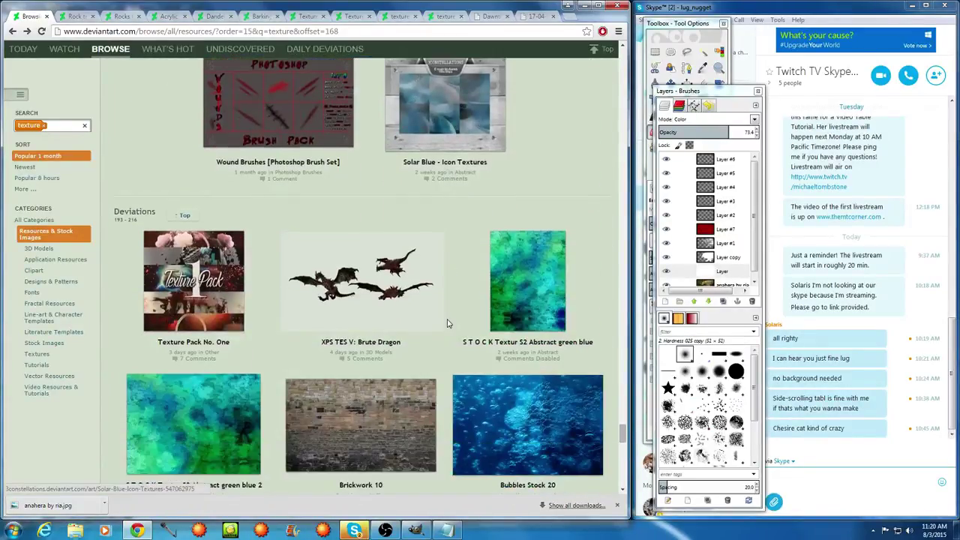
scroll(448, 324, "down", 4)
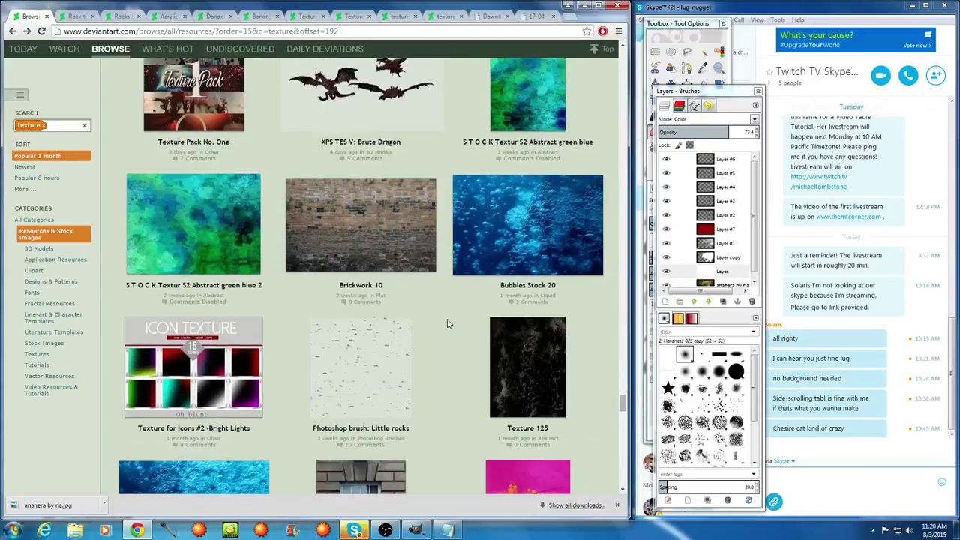
scroll(448, 324, "down", 5)
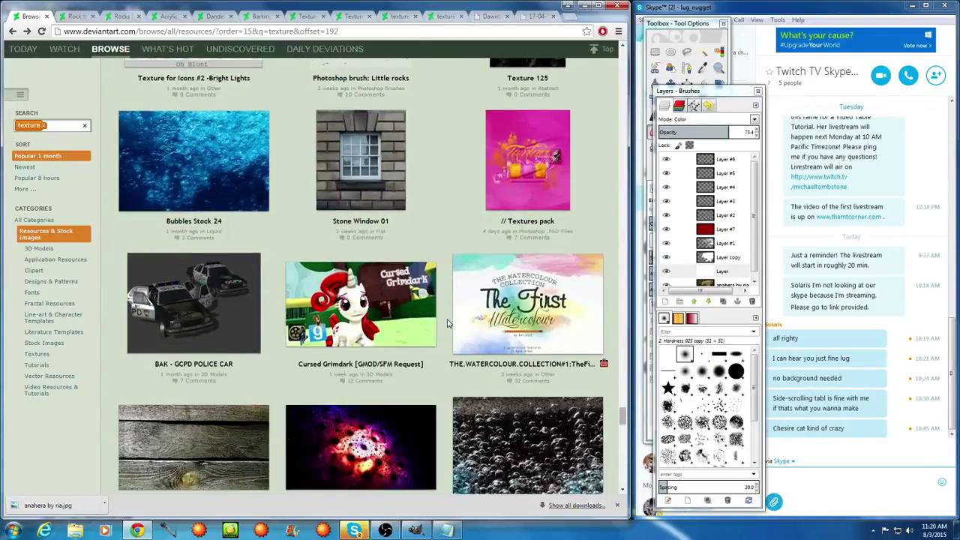
scroll(448, 324, "down", 5)
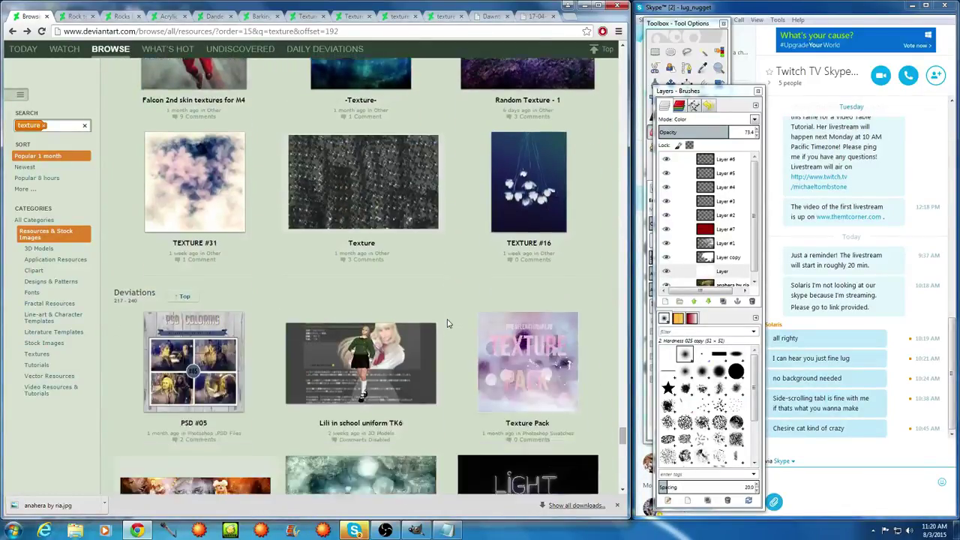
scroll(447, 324, "down", 3)
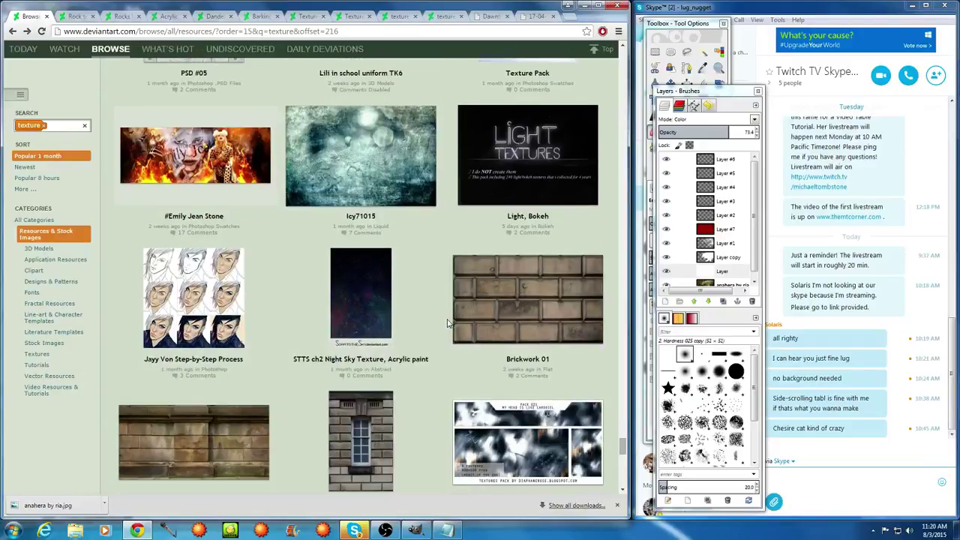
Sort the texture results by Popular All Time and browse the listed textures
left_click(53, 189)
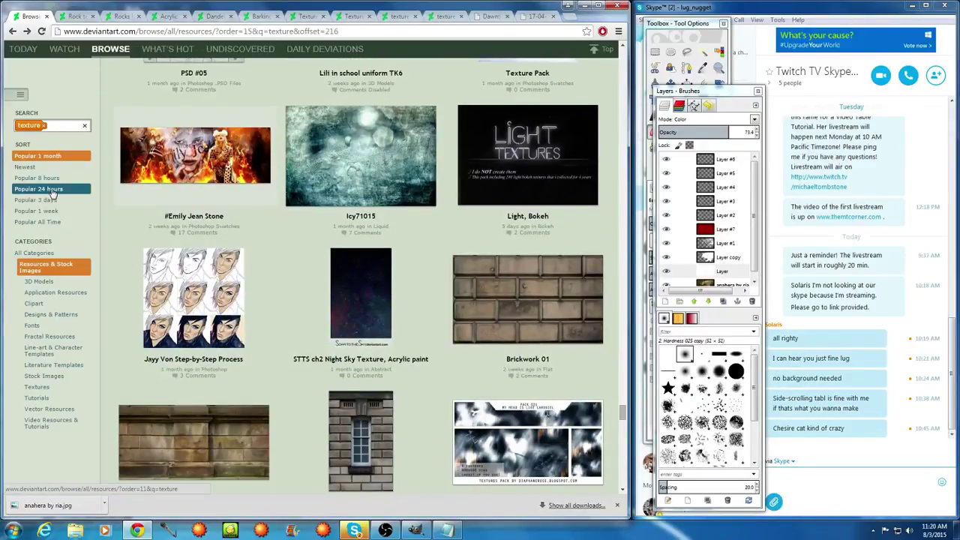
left_click(46, 222)
scroll(407, 344, "down", 6)
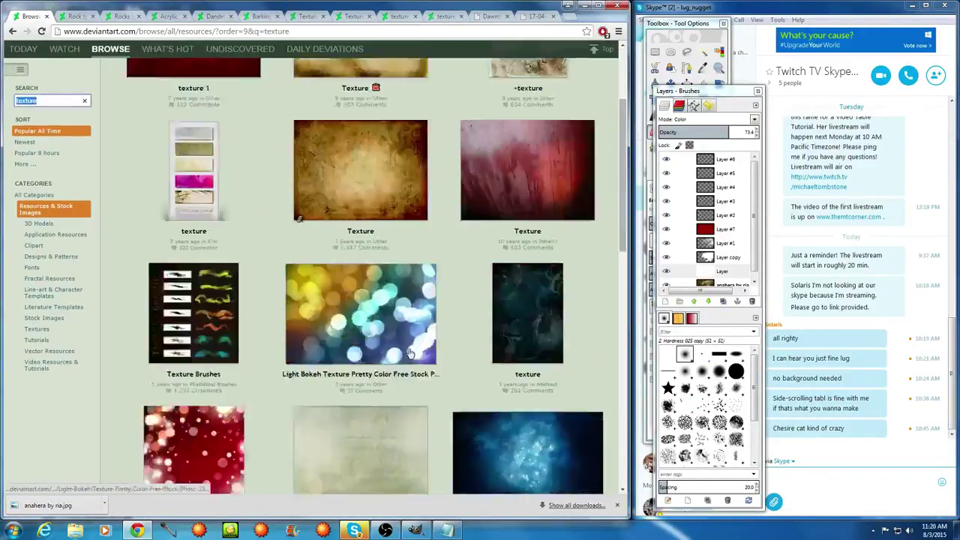
scroll(415, 374, "down", 3)
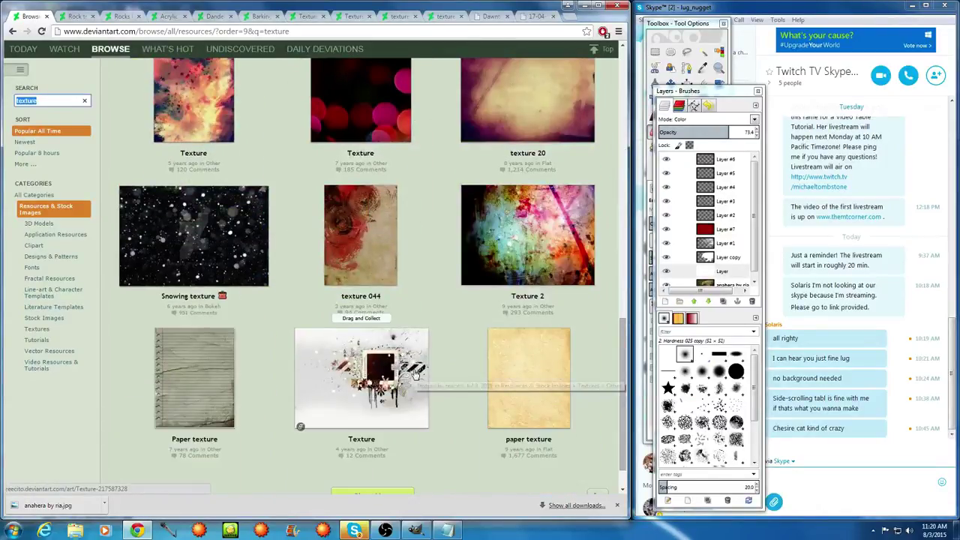
Load more results and browse further through the all-time most popular textures
scroll(419, 373, "down", 1)
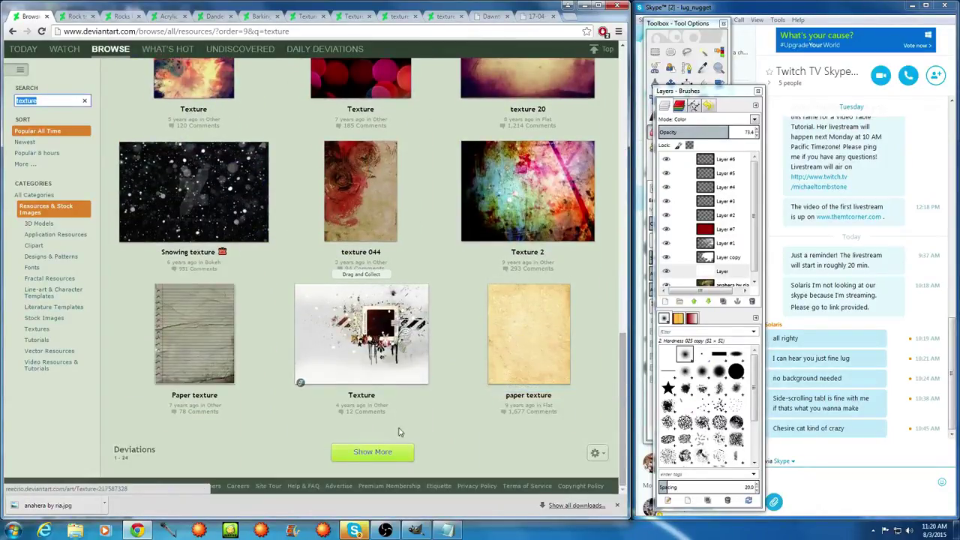
left_click(397, 456)
scroll(399, 405, "down", 3)
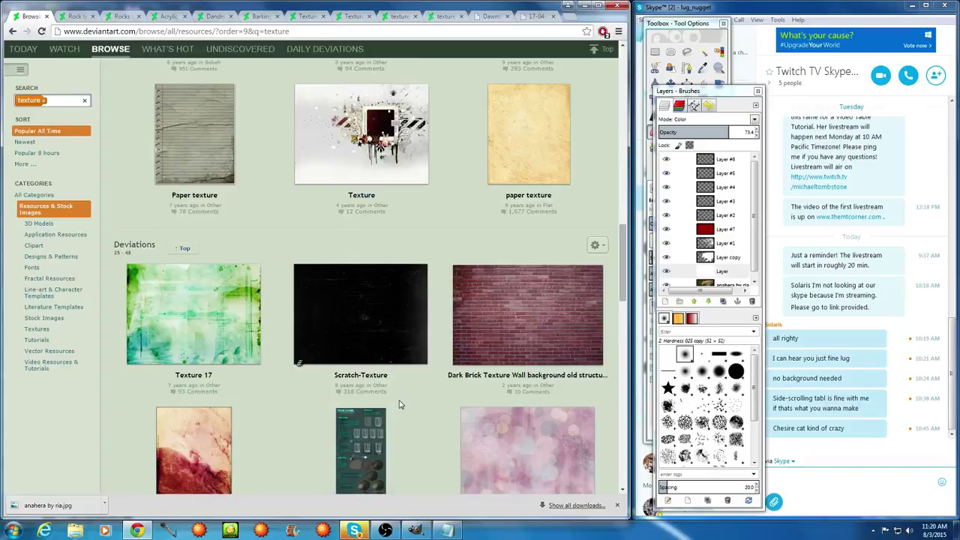
scroll(399, 405, "down", 7)
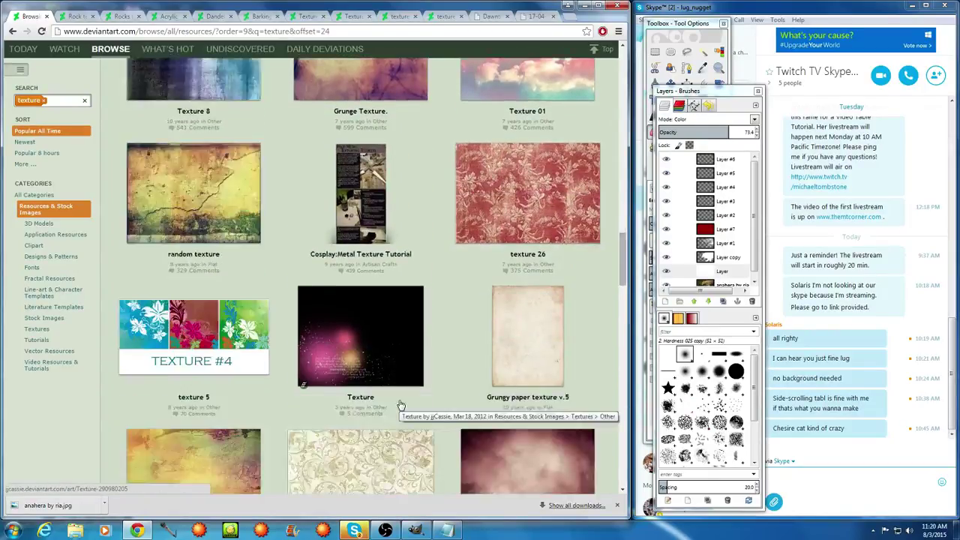
scroll(399, 405, "down", 8)
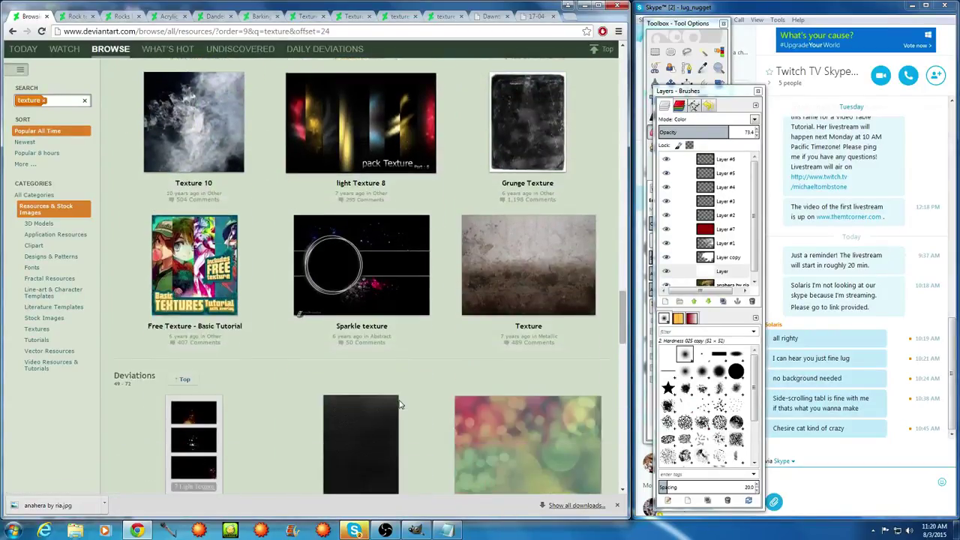
scroll(400, 405, "down", 6)
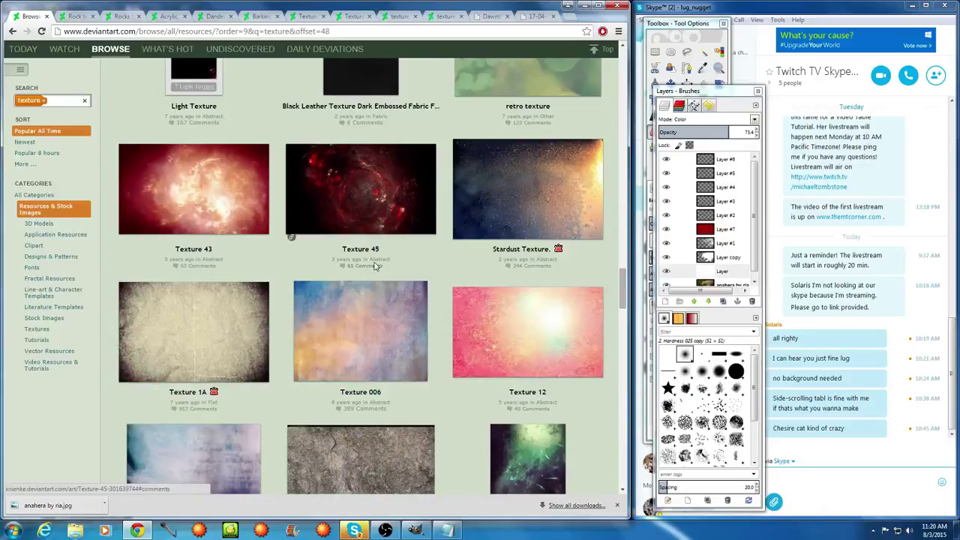
View the dark red Texture 45 page, return to the results, and open that texture in a new browser tab
left_click(363, 226)
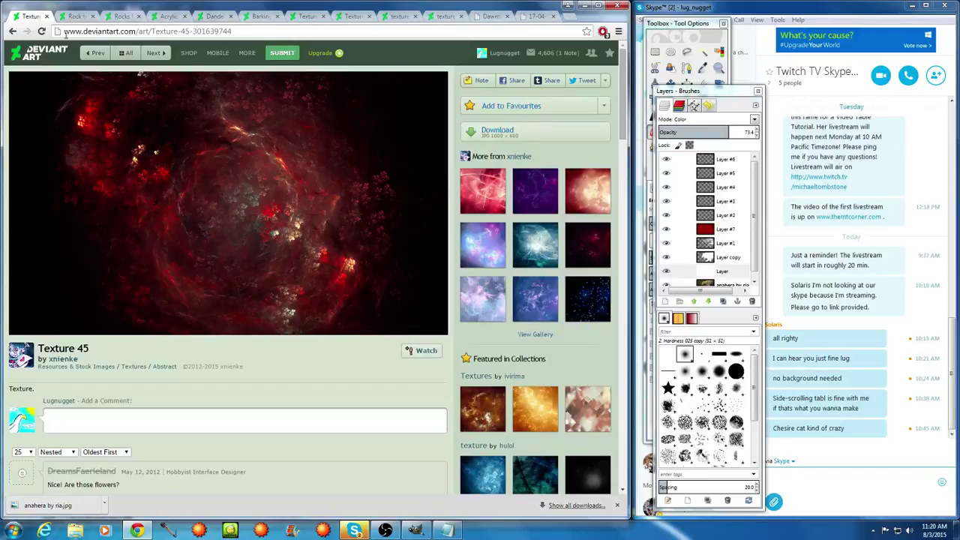
left_click(12, 33)
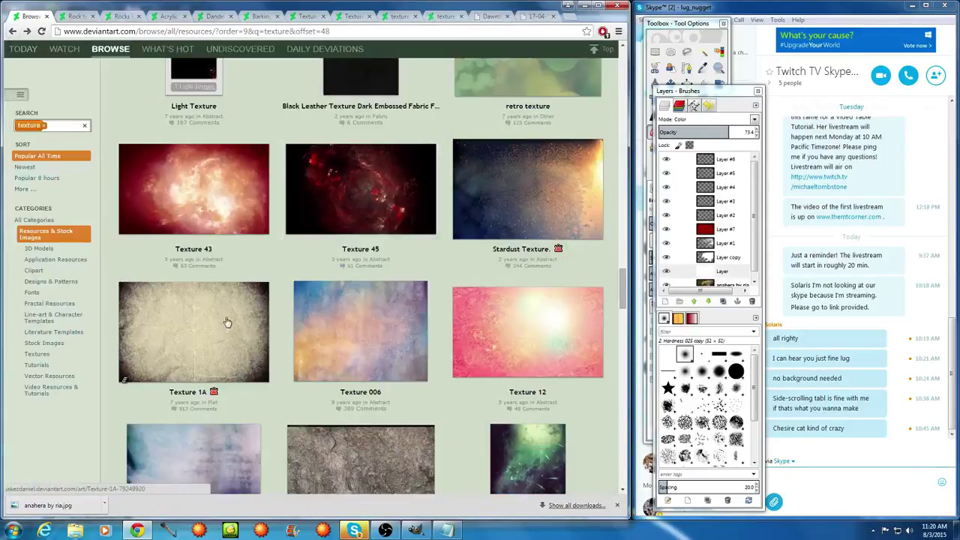
right_click(325, 176)
left_click(347, 181)
Look through further pages of the all-time popular texture results for dark or red material that suits the wolf photo
scroll(341, 236, "down", 8)
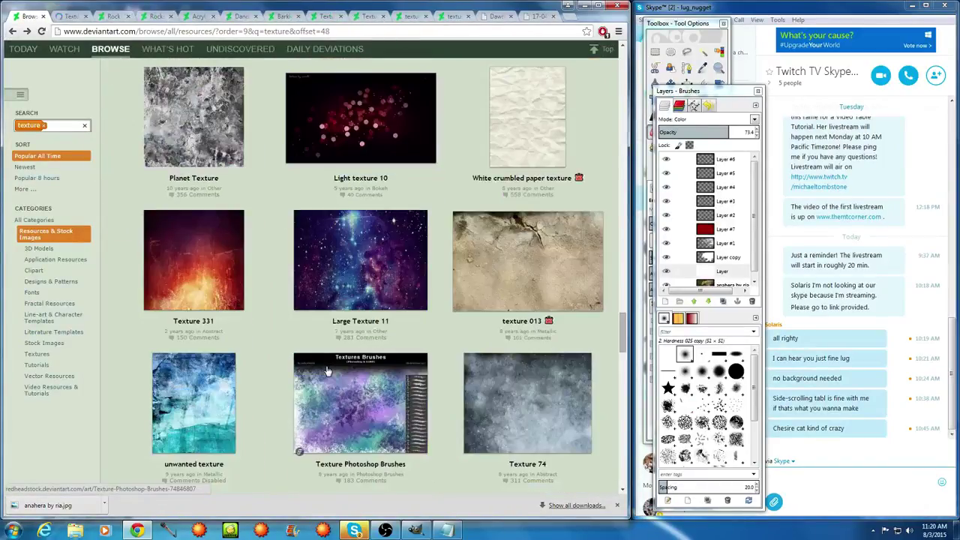
scroll(330, 375, "down", 4)
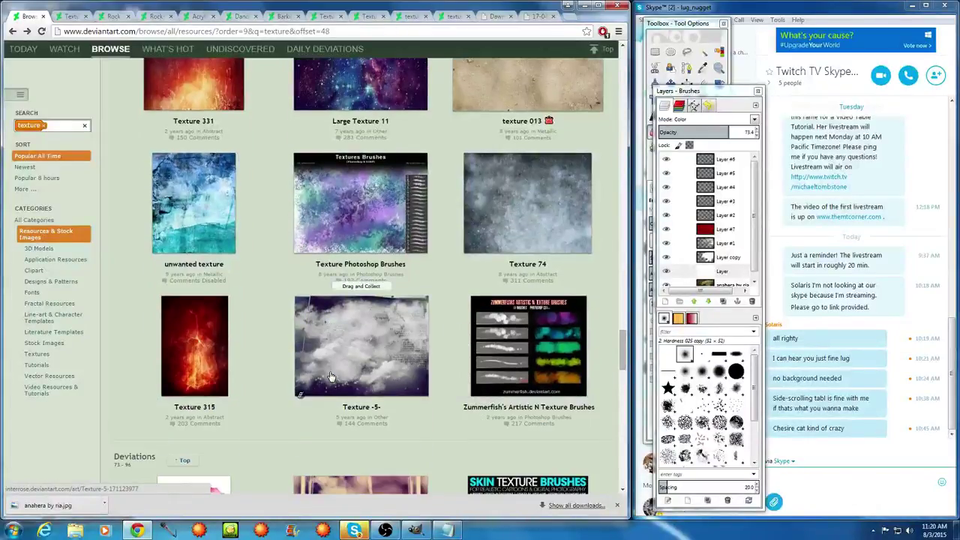
scroll(330, 375, "down", 10)
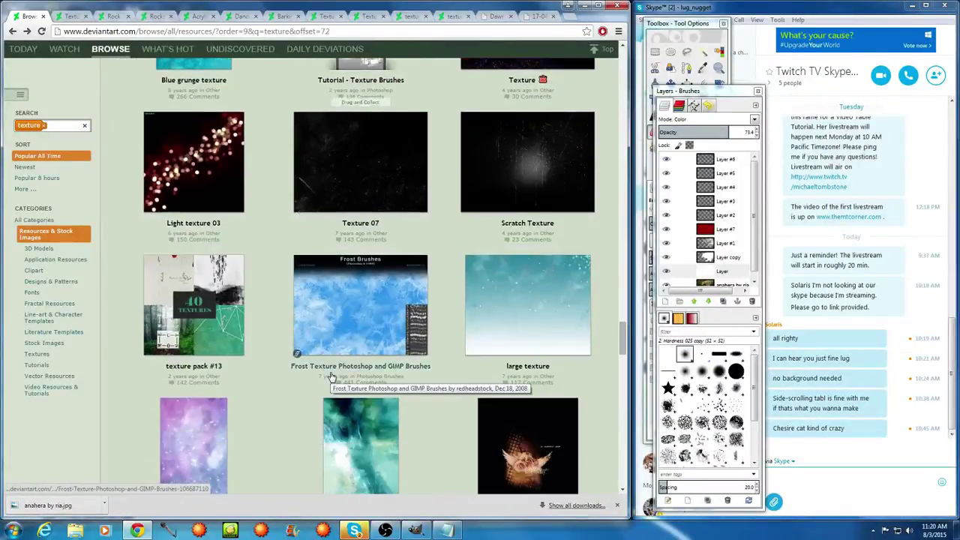
scroll(331, 377, "down", 4)
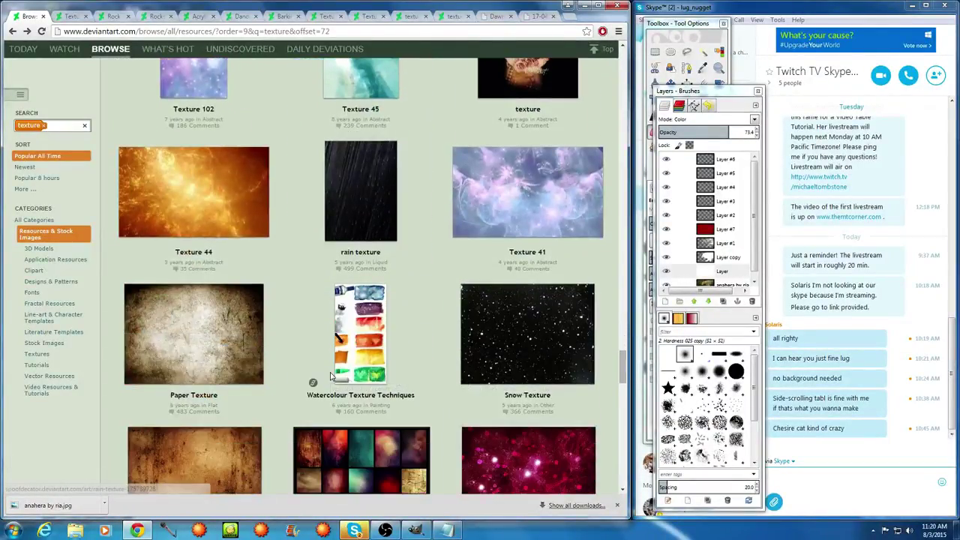
scroll(332, 378, "down", 6)
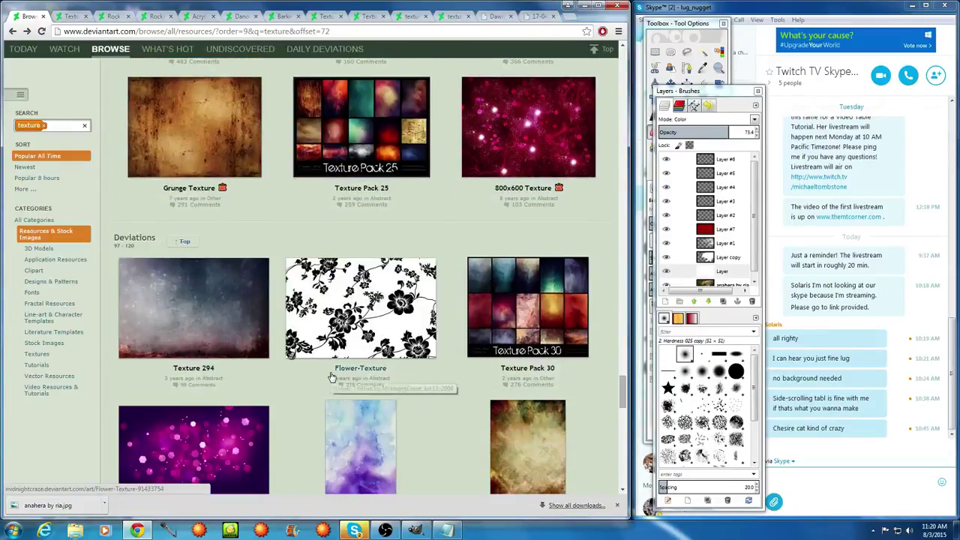
scroll(330, 379, "up", 13)
scroll(263, 345, "up", 8)
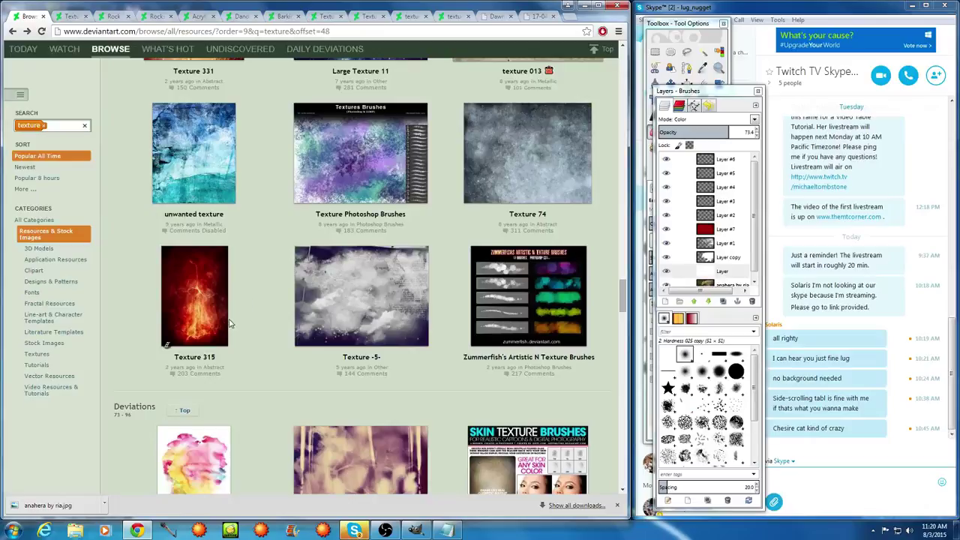
scroll(242, 375, "down", 18)
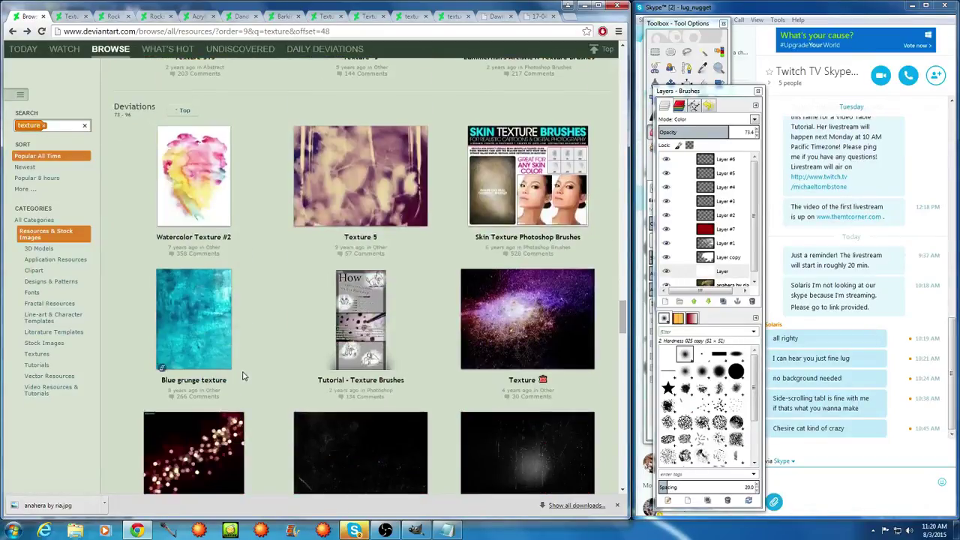
scroll(243, 376, "down", 15)
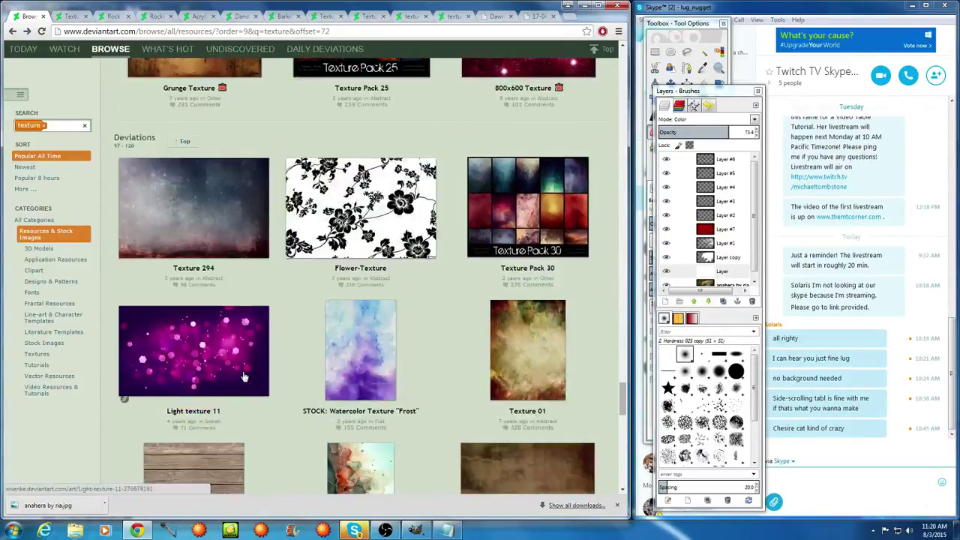
scroll(243, 376, "down", 12)
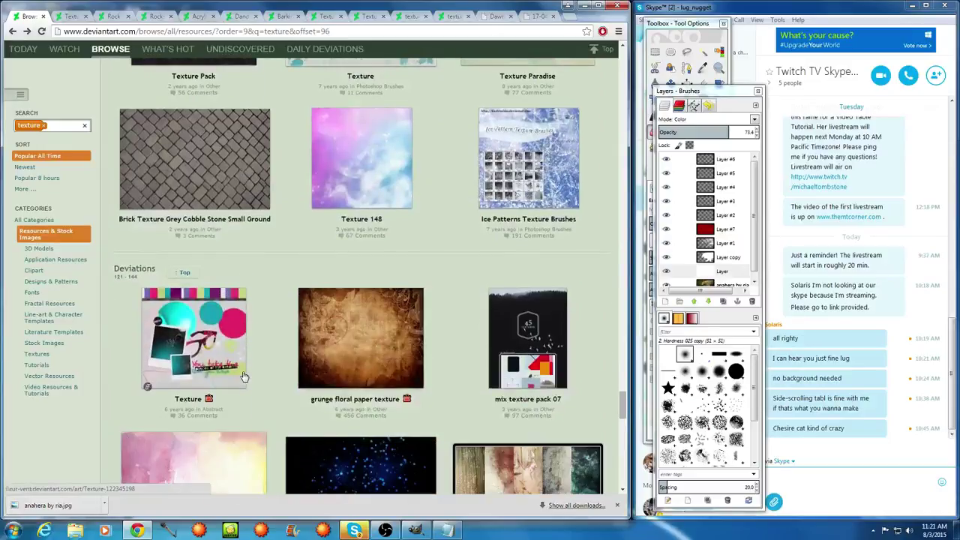
scroll(243, 376, "down", 5)
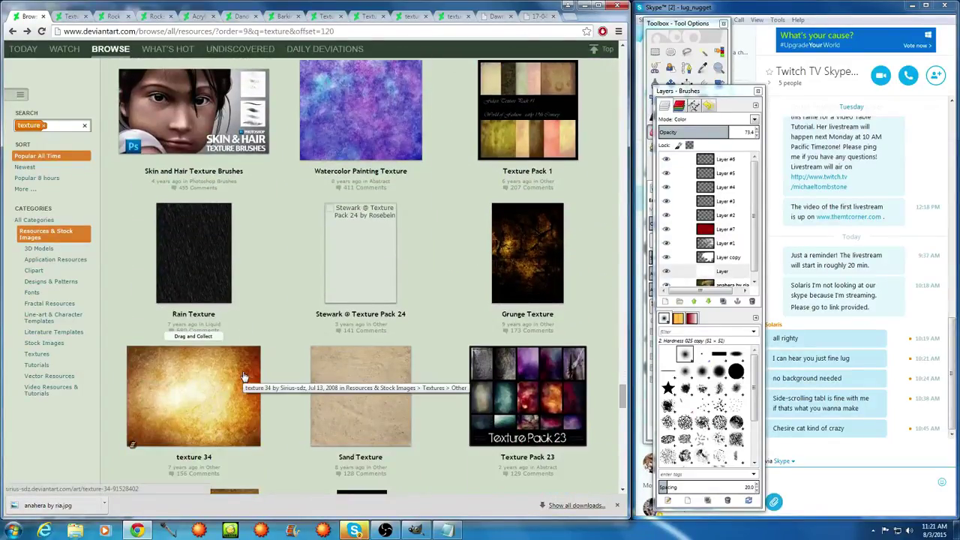
scroll(243, 377, "down", 5)
scroll(243, 376, "down", 5)
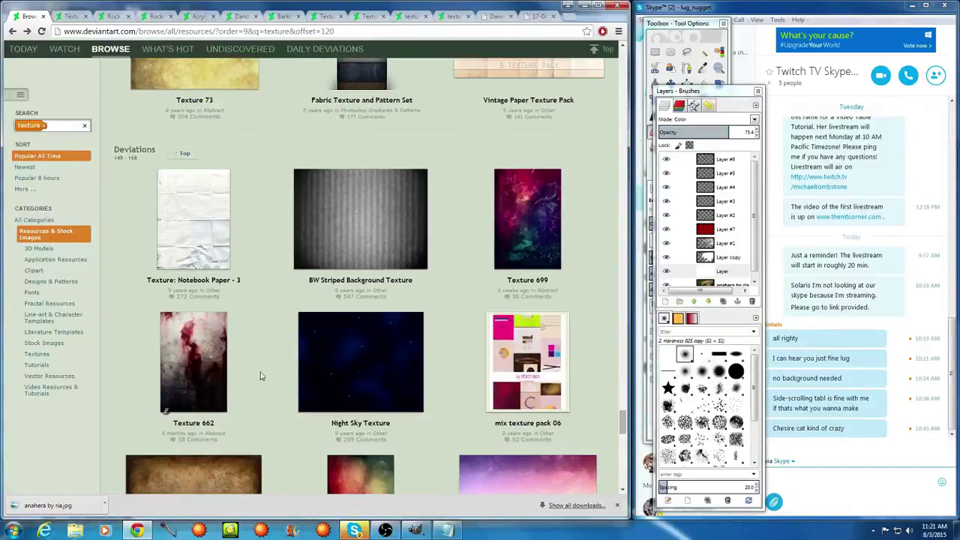
Open the blood-stained Texture 662 in a new browser tab and examine its image and usage terms
right_click(210, 150)
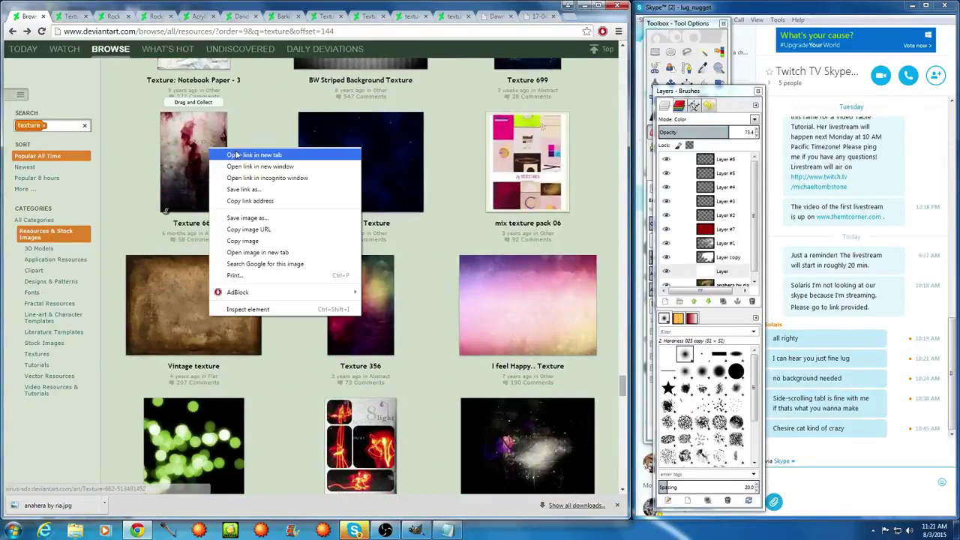
left_click(232, 155)
left_click(99, 18)
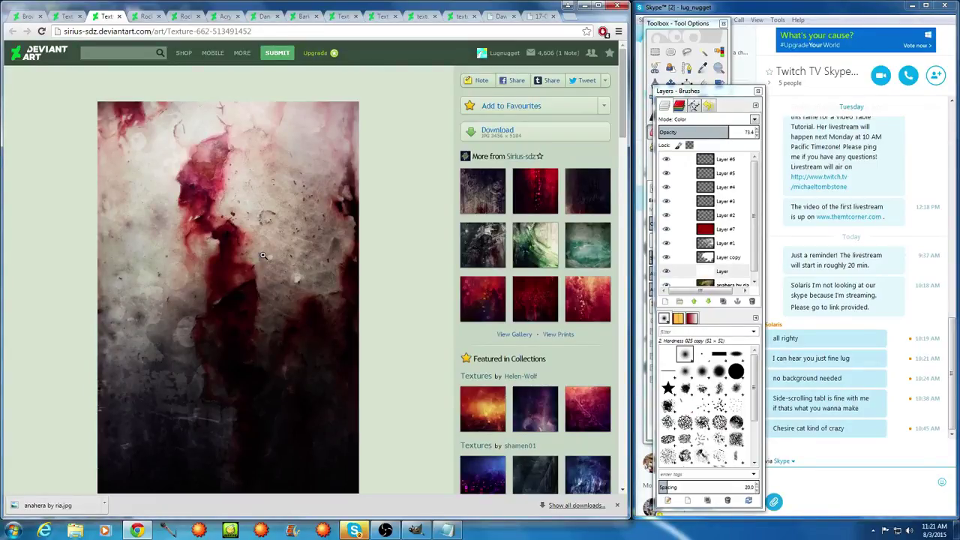
scroll(424, 285, "down", 3)
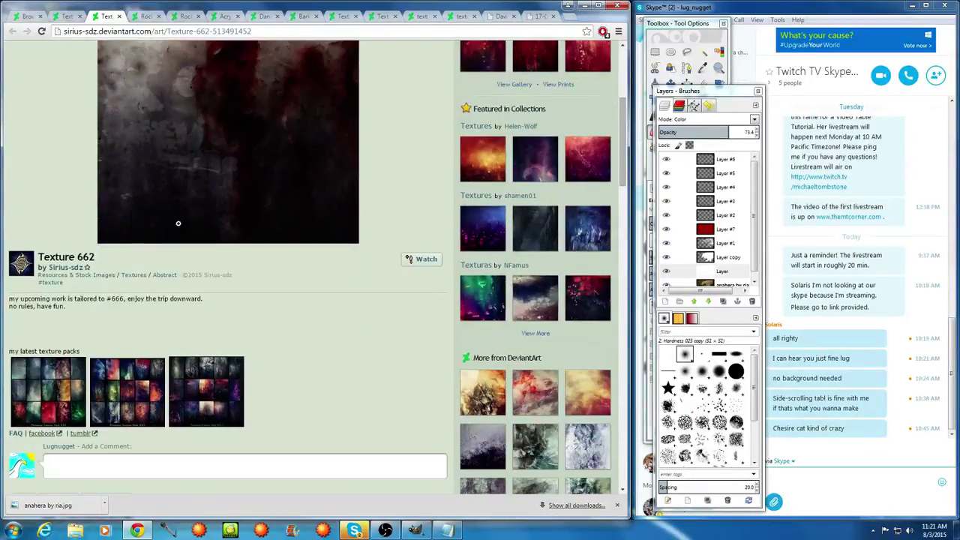
scroll(270, 262, "up", 2)
scroll(443, 218, "up", 1)
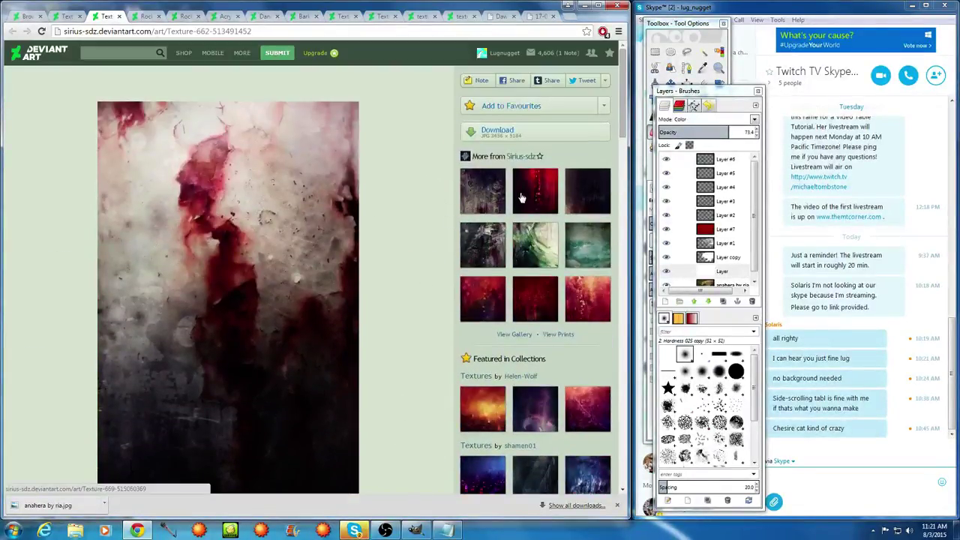
Open the same artist's dark red Texture 666 in its own browser tab and view it, keeping the Texture 662 page open
right_click(527, 309)
left_click(536, 302)
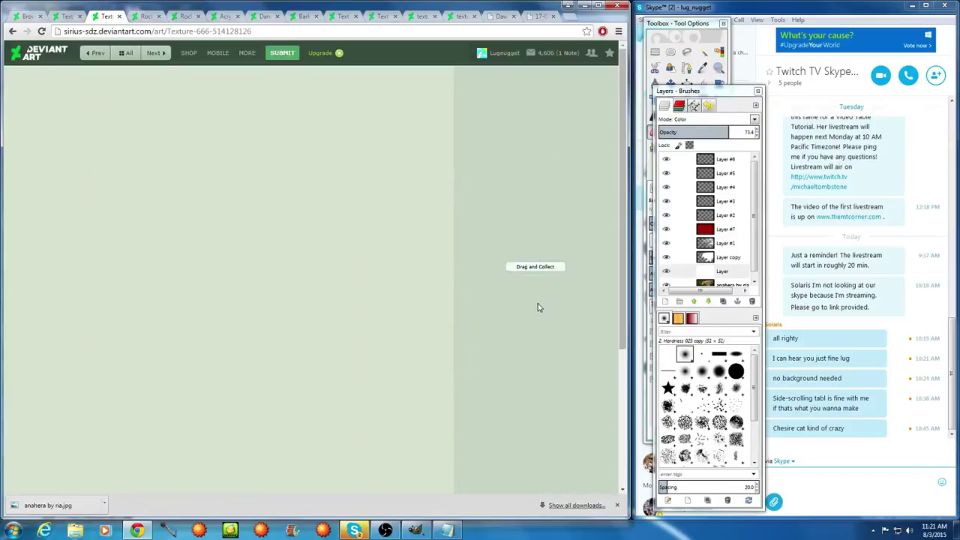
left_click(12, 32)
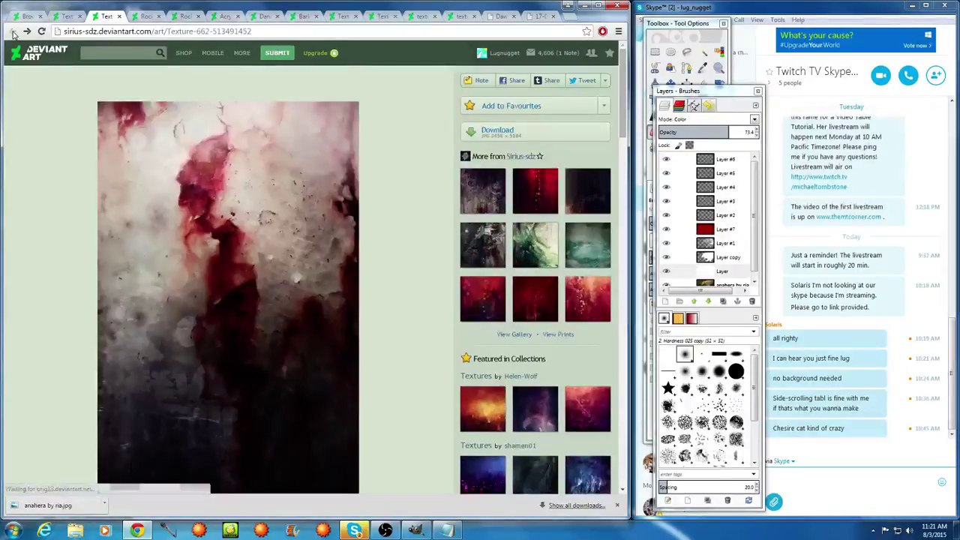
right_click(546, 310)
left_click(564, 310)
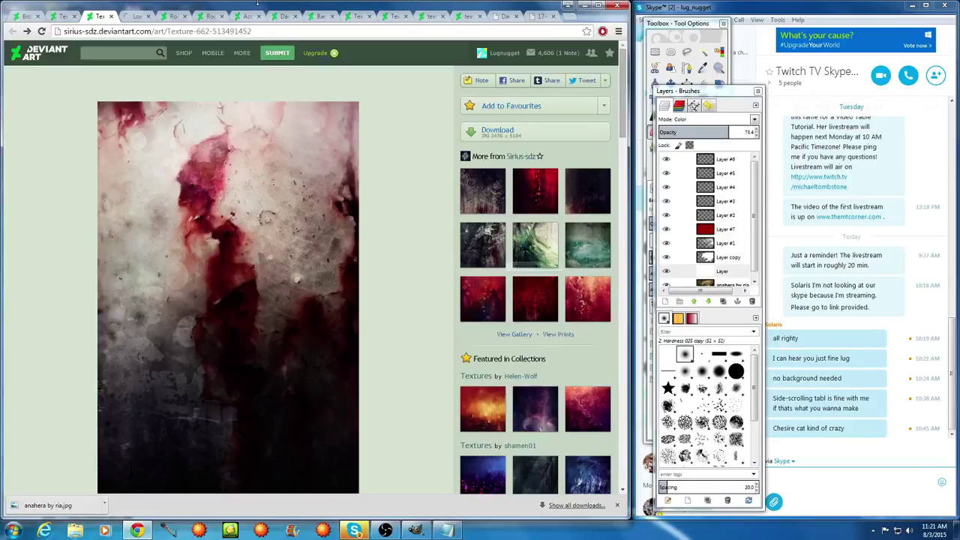
left_click(131, 18)
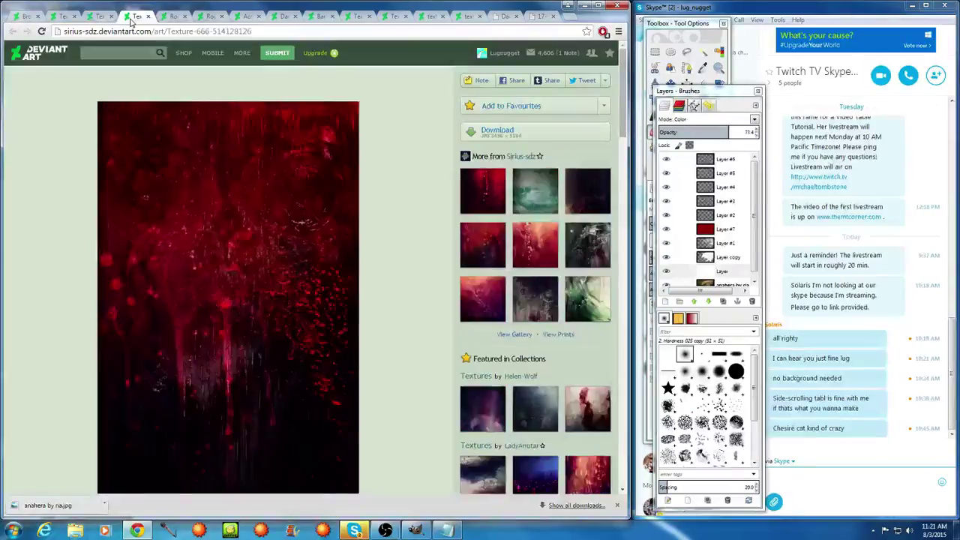
Return to the texture search results and browse the next sets of popular textures
left_click(15, 18)
scroll(165, 229, "down", 5)
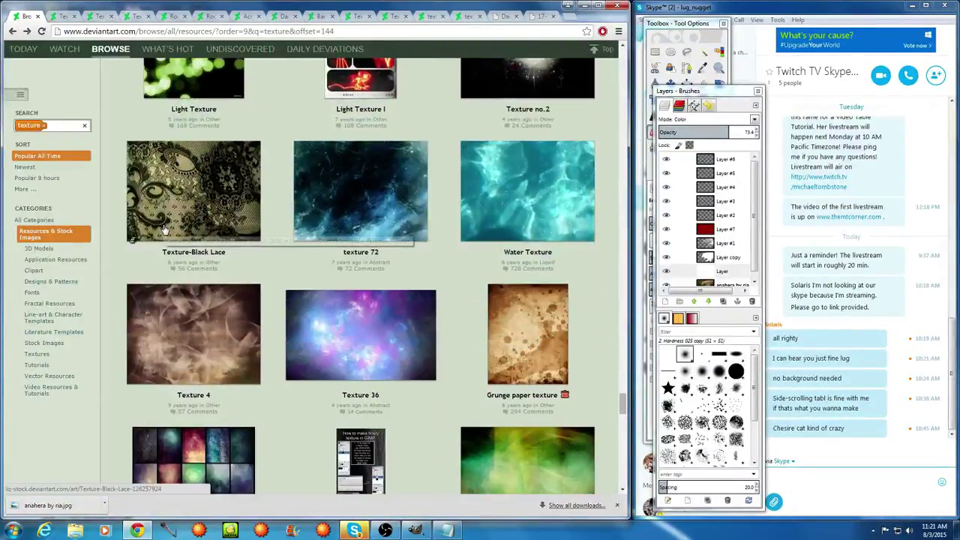
scroll(163, 230, "down", 6)
scroll(304, 242, "down", 1)
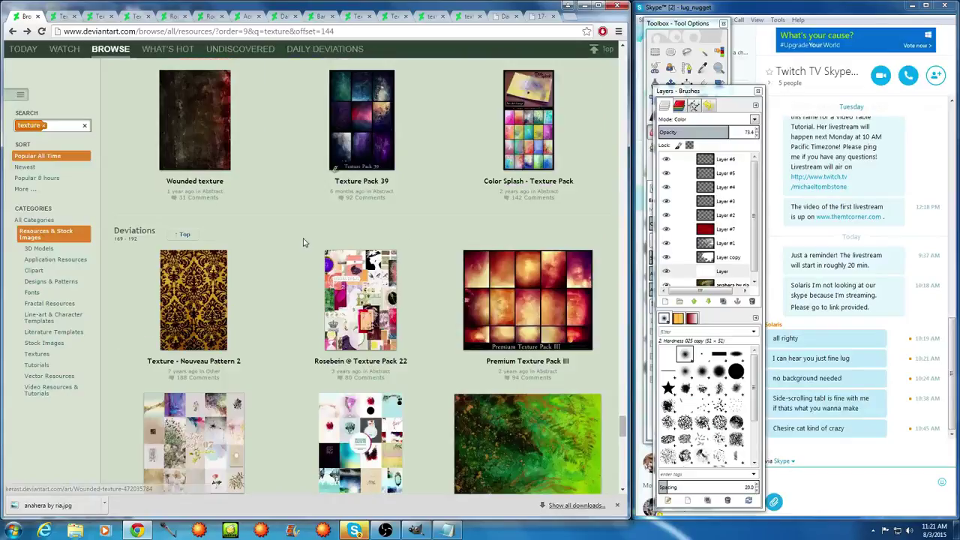
scroll(304, 242, "down", 12)
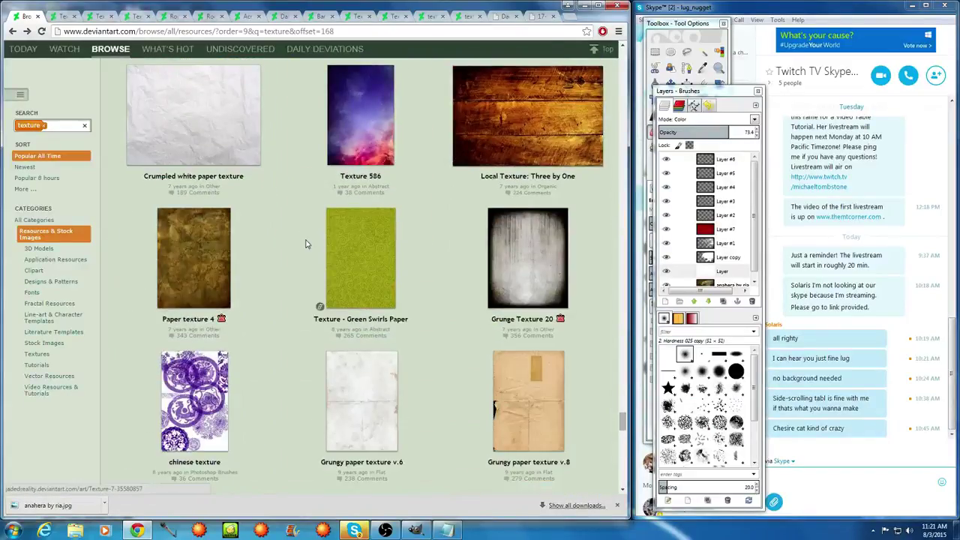
scroll(305, 244, "down", 3)
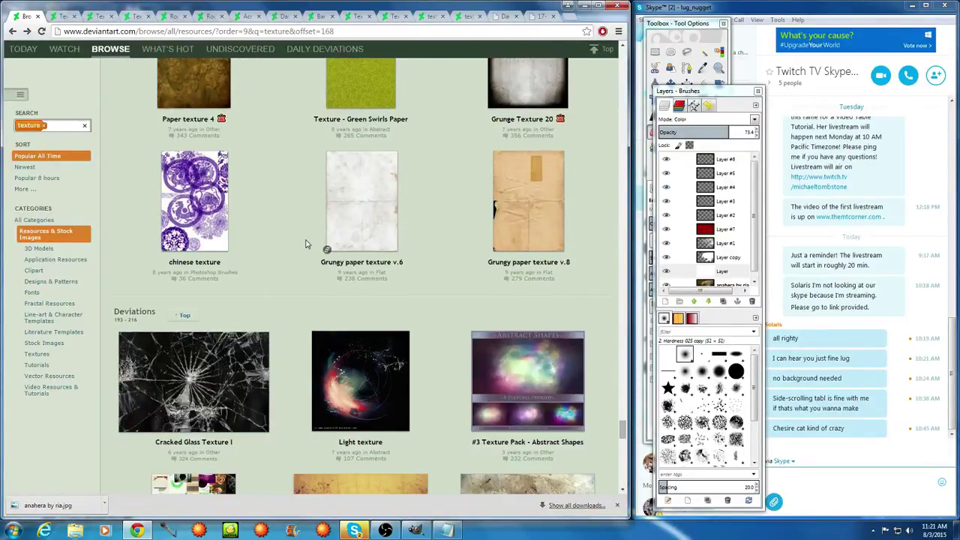
Recheck Texture 662's image and description, and go back to the results to examine more popular textures
left_click(105, 15)
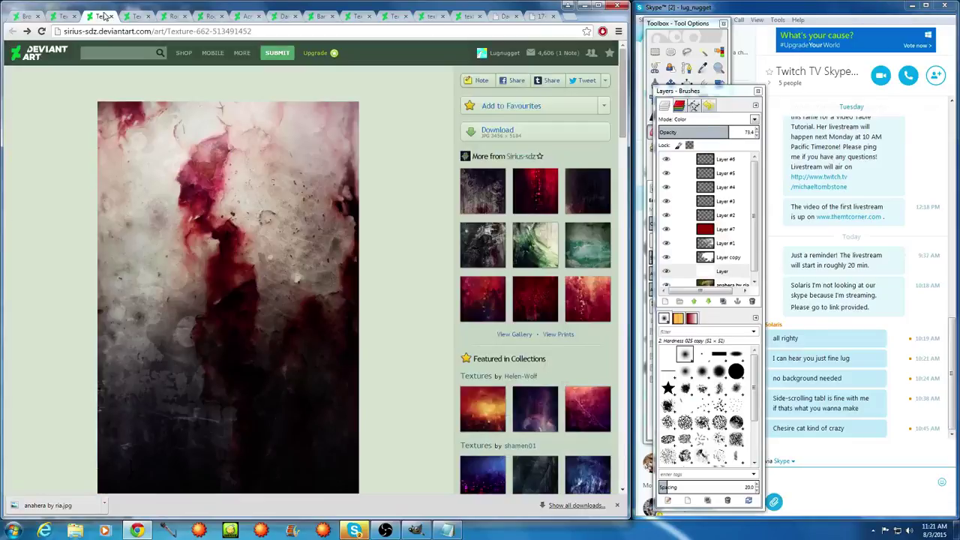
scroll(236, 217, "down", 3)
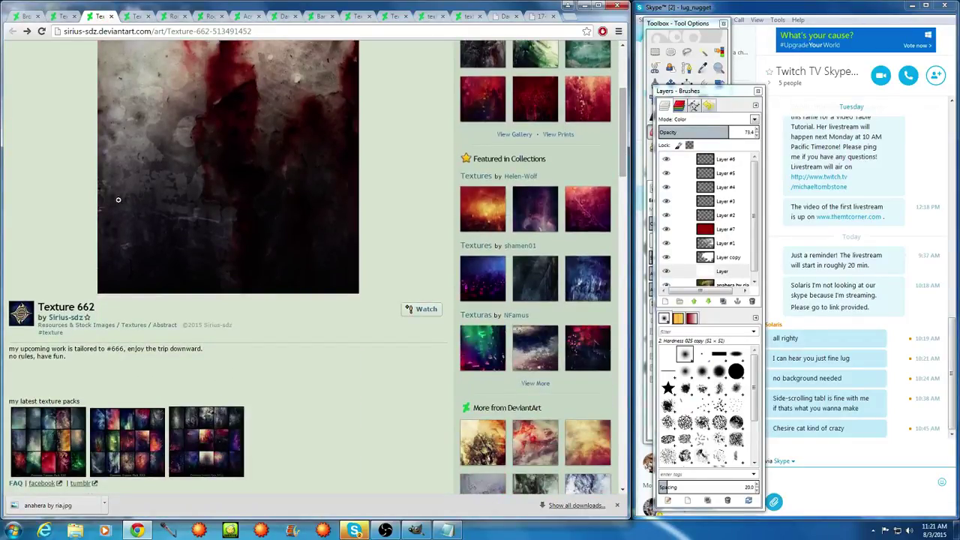
left_click(27, 16)
scroll(248, 298, "down", 10)
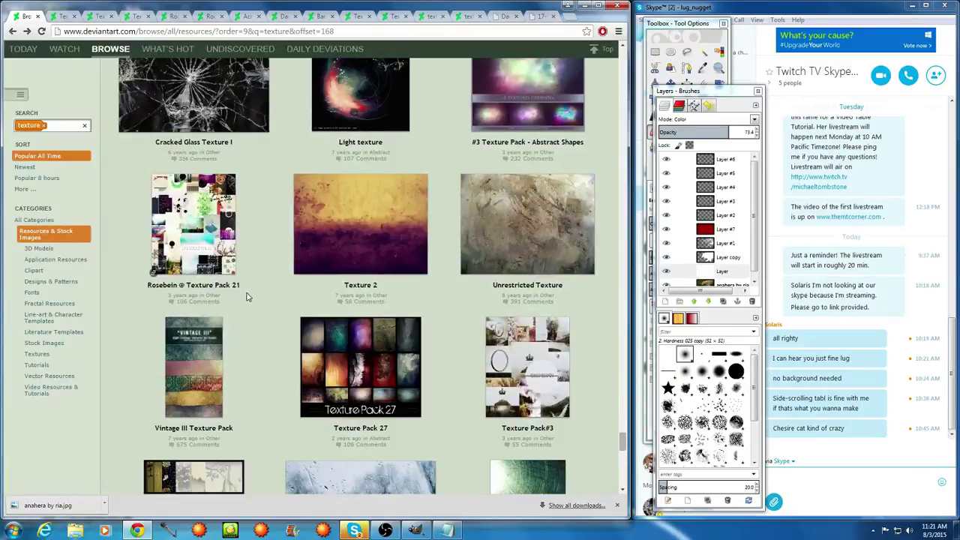
scroll(247, 298, "down", 5)
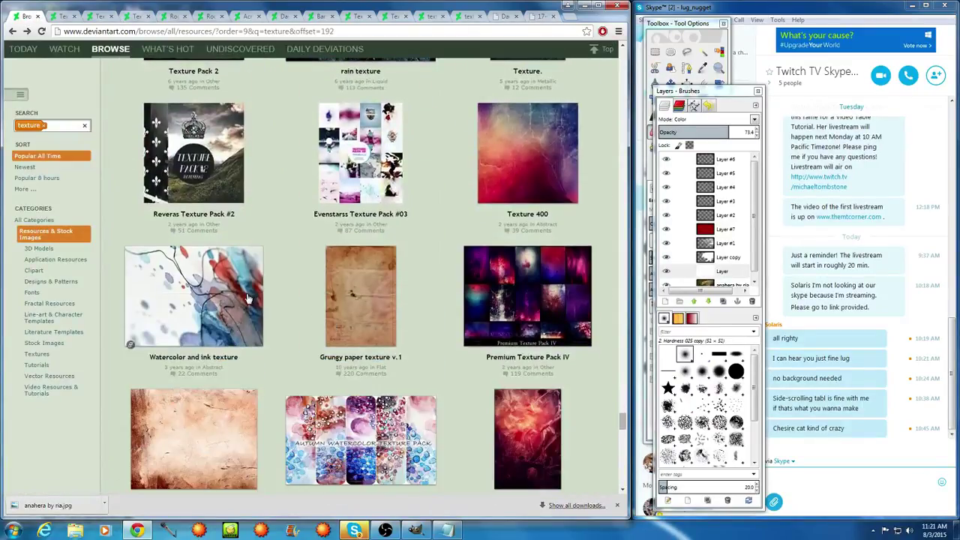
scroll(251, 306, "down", 1)
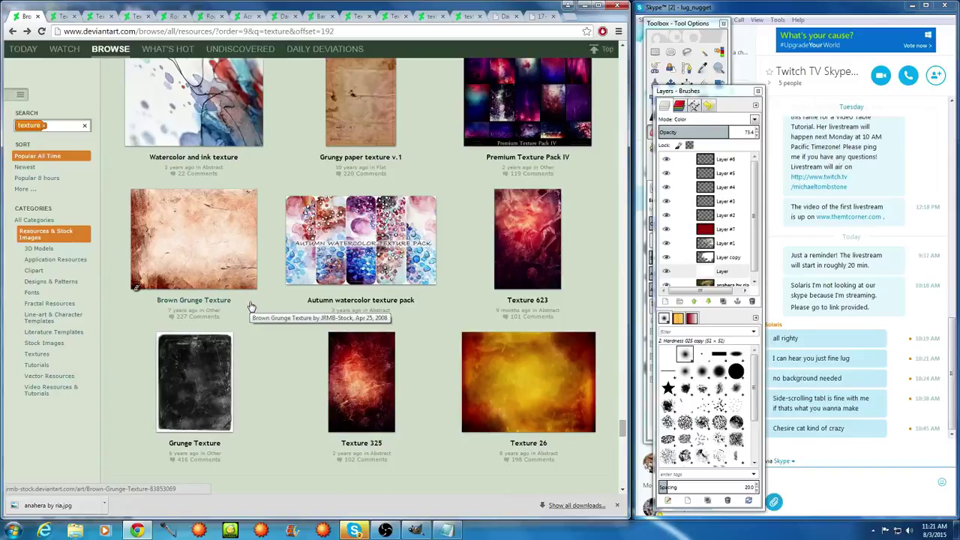
Browse further popular texture results and open the yellow Crack Texture in a new browser tab to view it
scroll(252, 306, "down", 5)
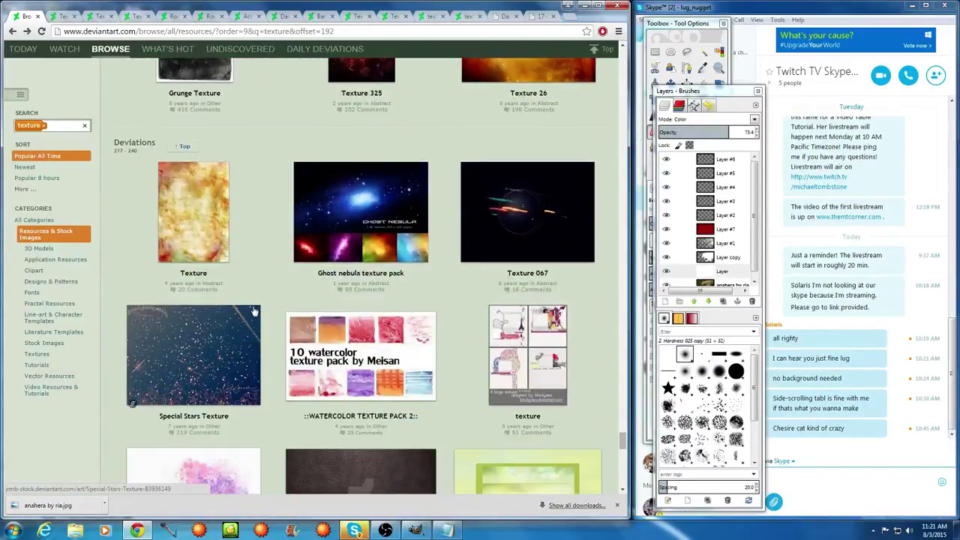
scroll(254, 311, "down", 3)
scroll(256, 319, "down", 3)
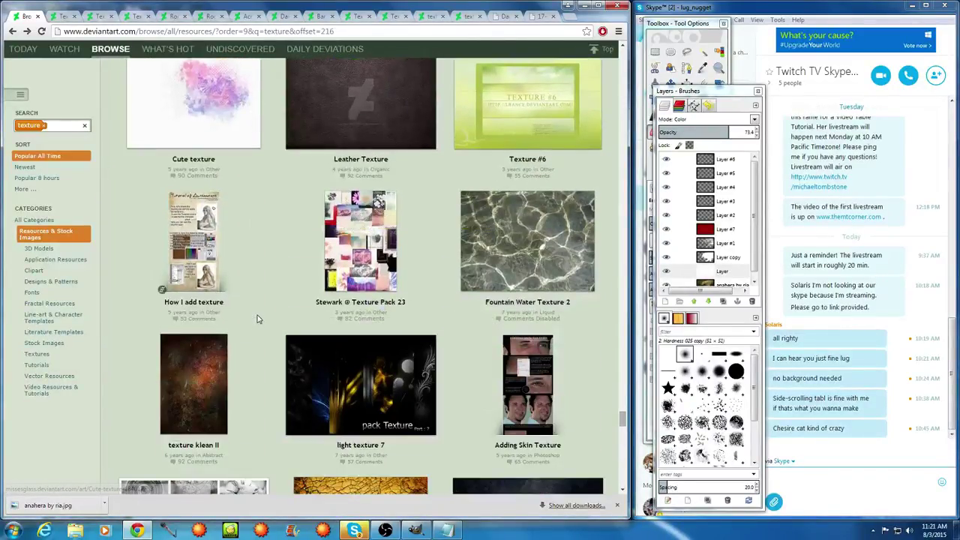
scroll(257, 319, "down", 5)
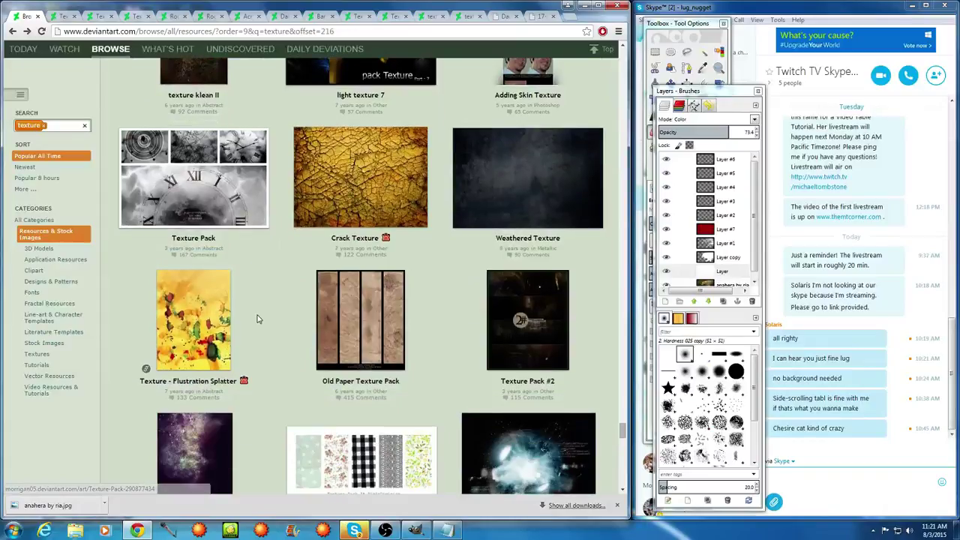
scroll(256, 318, "down", 3)
scroll(257, 318, "up", 3)
mouse_move(311, 227)
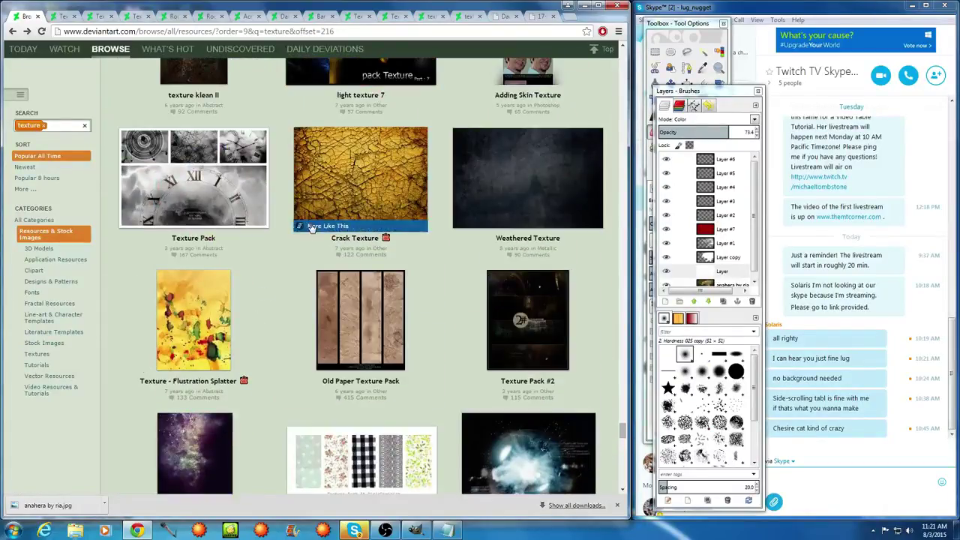
right_click(330, 206)
left_click(359, 210)
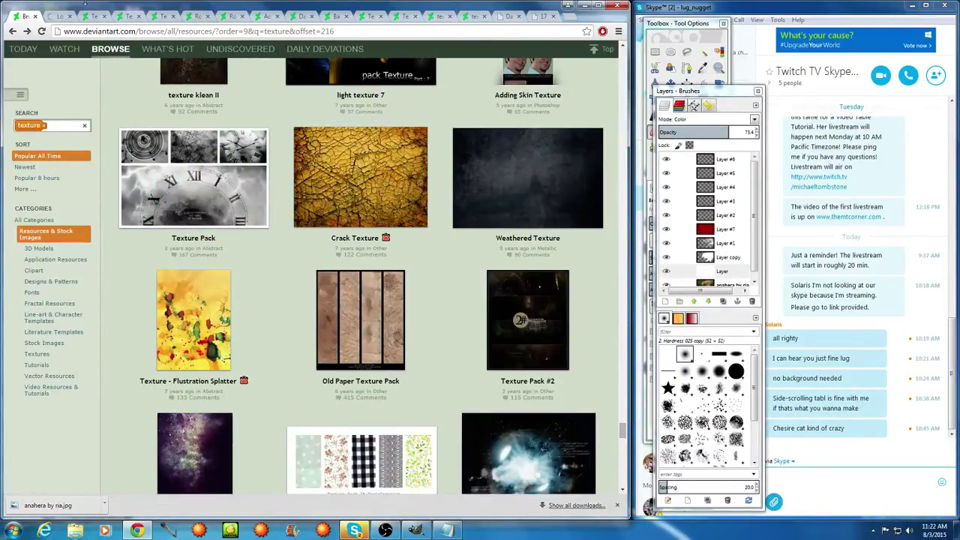
left_click(68, 16)
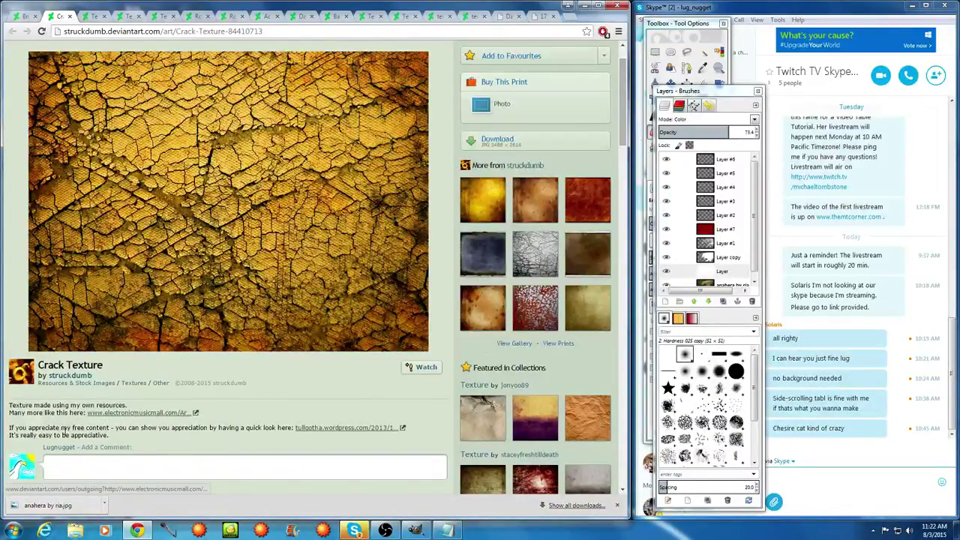
Open the Crack Texture artist's profile and read the rules for using their images
left_click(62, 377)
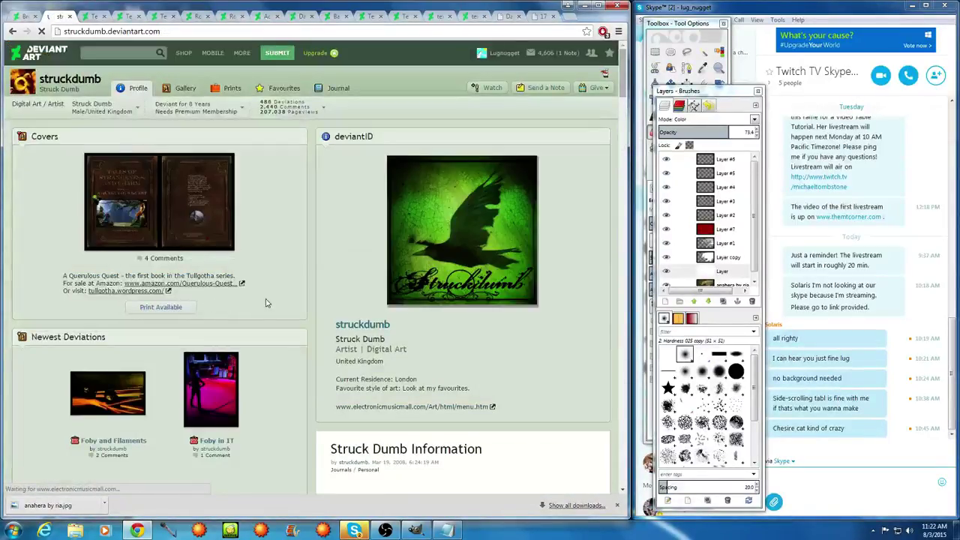
scroll(330, 247, "down", 3)
scroll(340, 241, "down", 3)
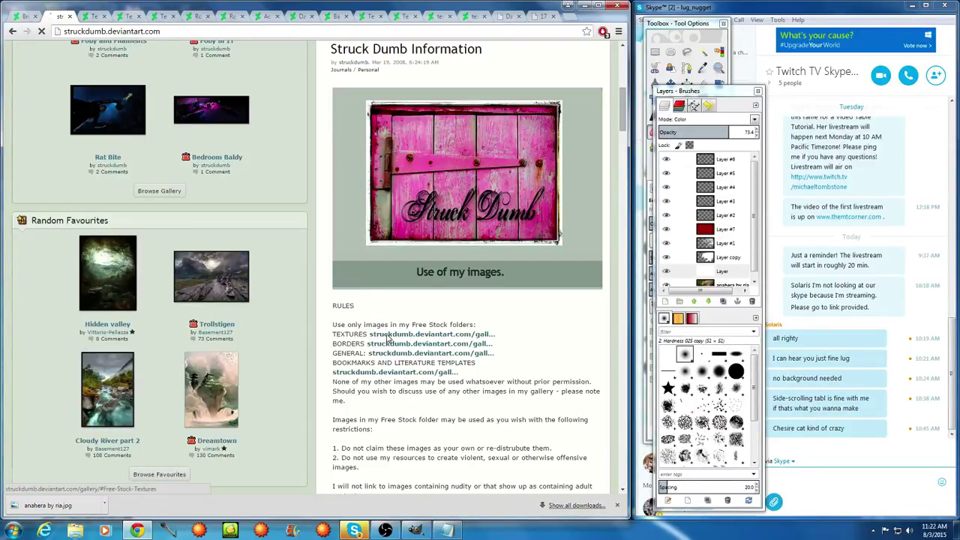
Open the artist's Free Stock: Textures gallery folder and look through its first page
left_click(389, 338)
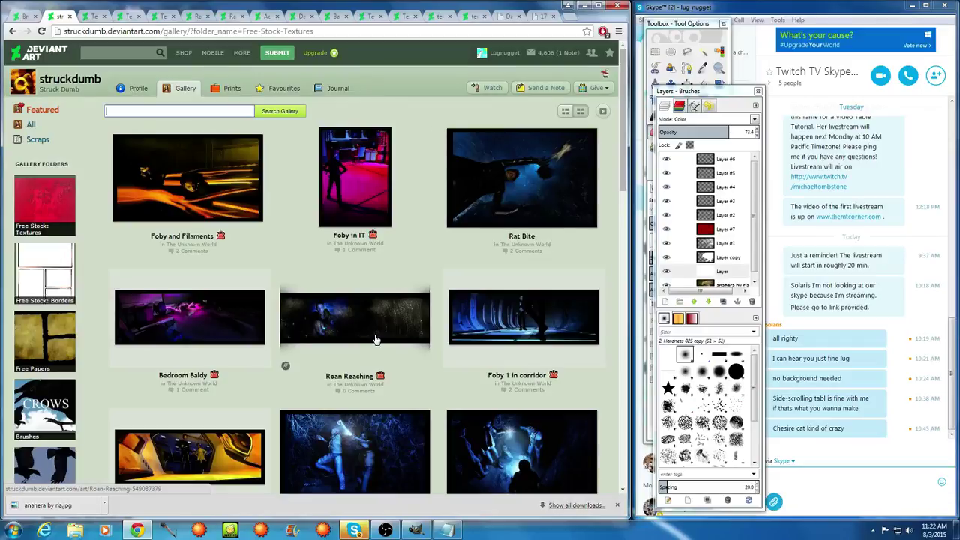
left_click(45, 202)
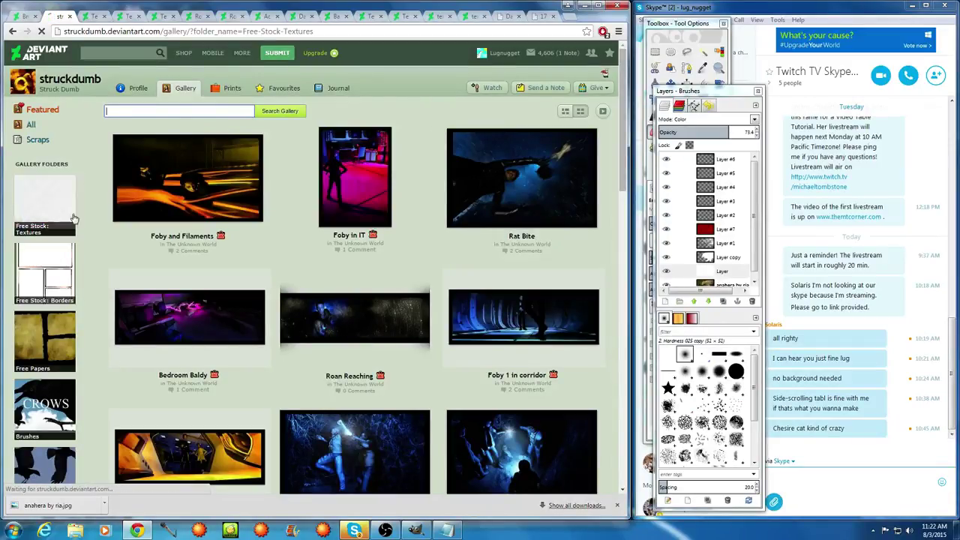
scroll(209, 300, "down", 6)
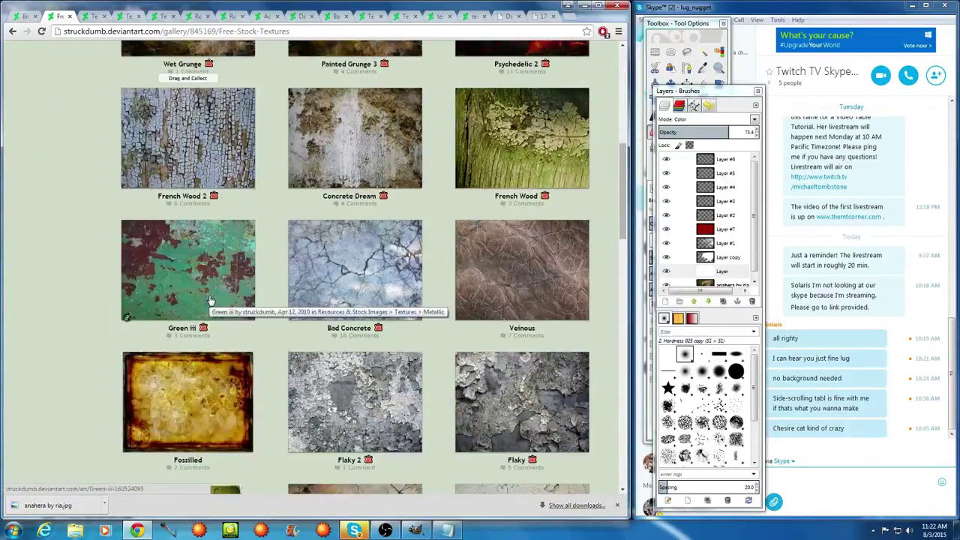
scroll(210, 298, "down", 4)
scroll(160, 197, "down", 4)
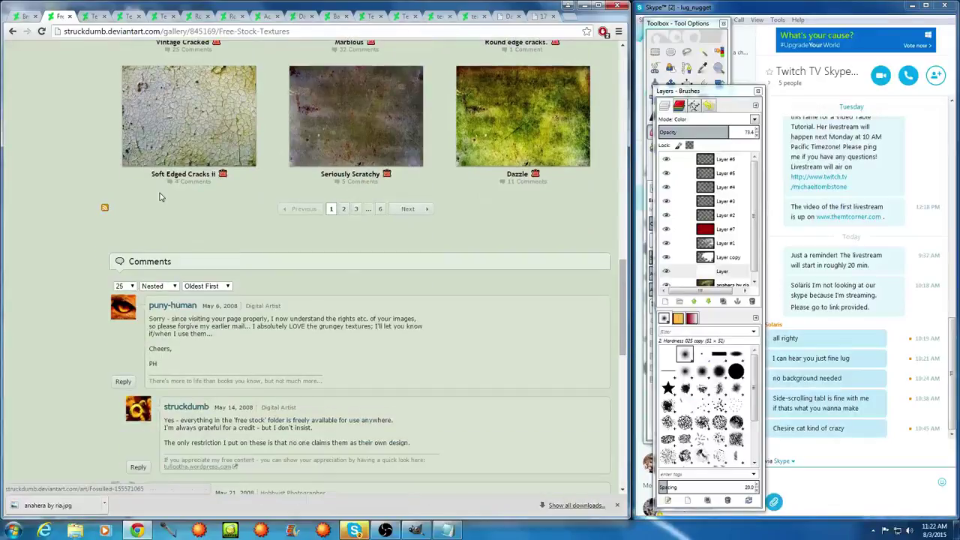
Look through pages 2 and 3 of the artist's Free Stock: Textures folder for suitable textures
left_click(343, 208)
scroll(163, 210, "down", 2)
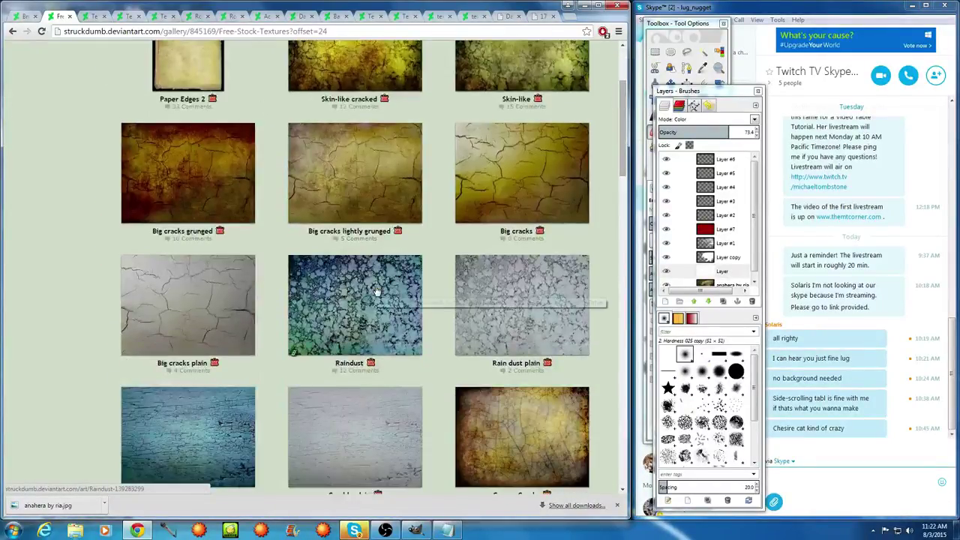
scroll(377, 291, "down", 6)
scroll(377, 291, "down", 3)
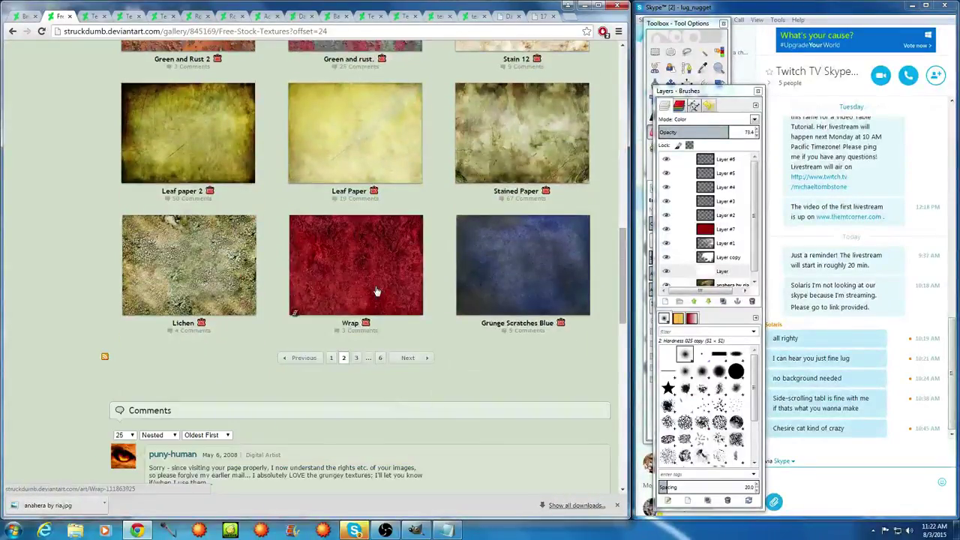
left_click(357, 358)
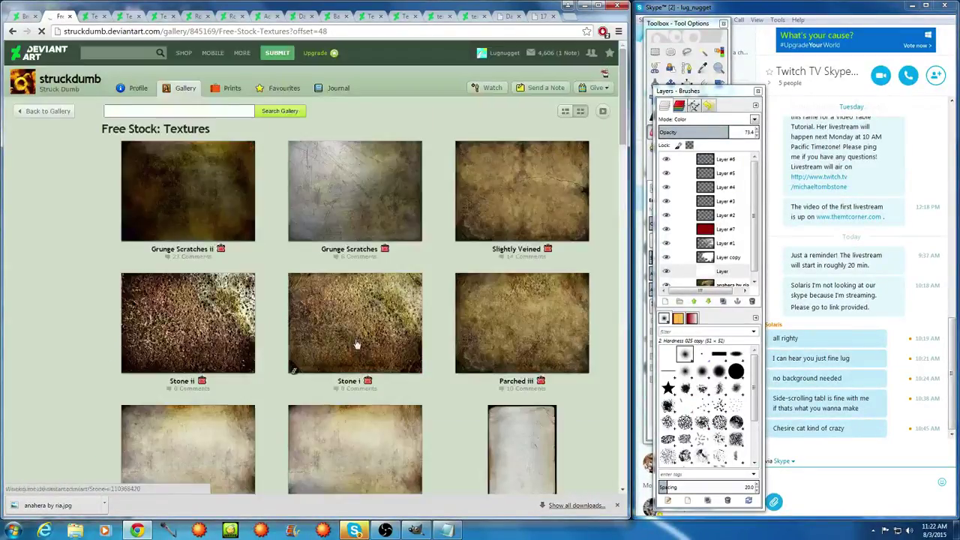
scroll(354, 319, "down", 4)
scroll(354, 320, "down", 3)
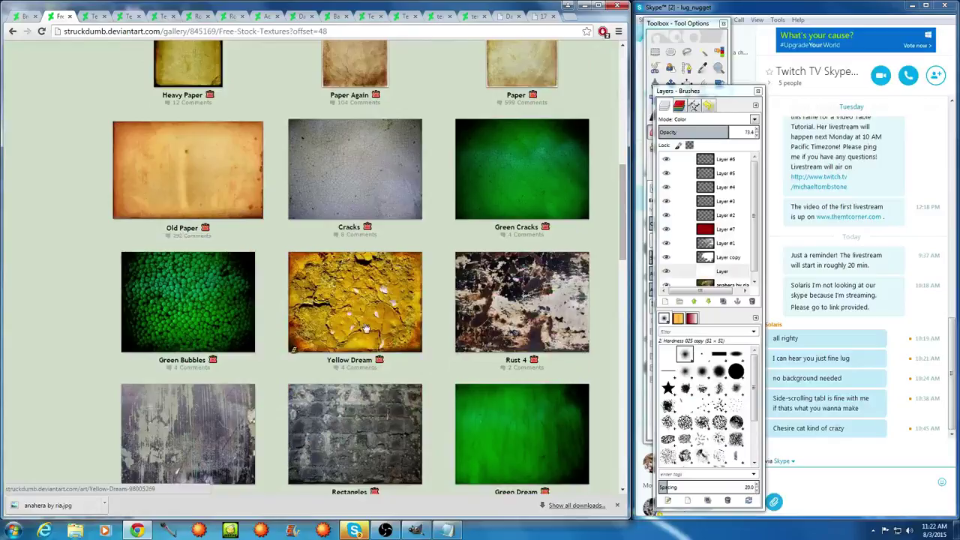
scroll(369, 318, "down", 4)
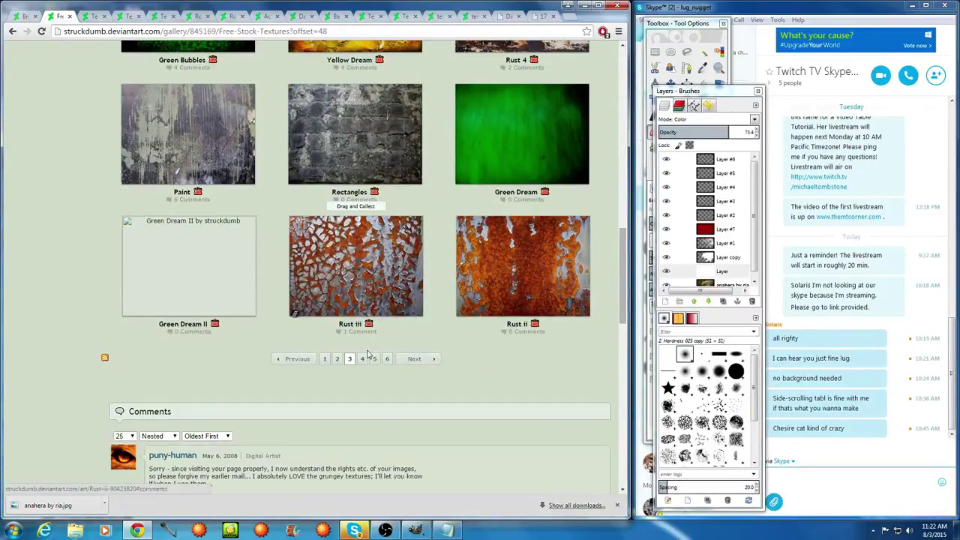
Look through page 4 of the Free Stock: Textures folder and open Fissures ii in a new browser tab
left_click(362, 358)
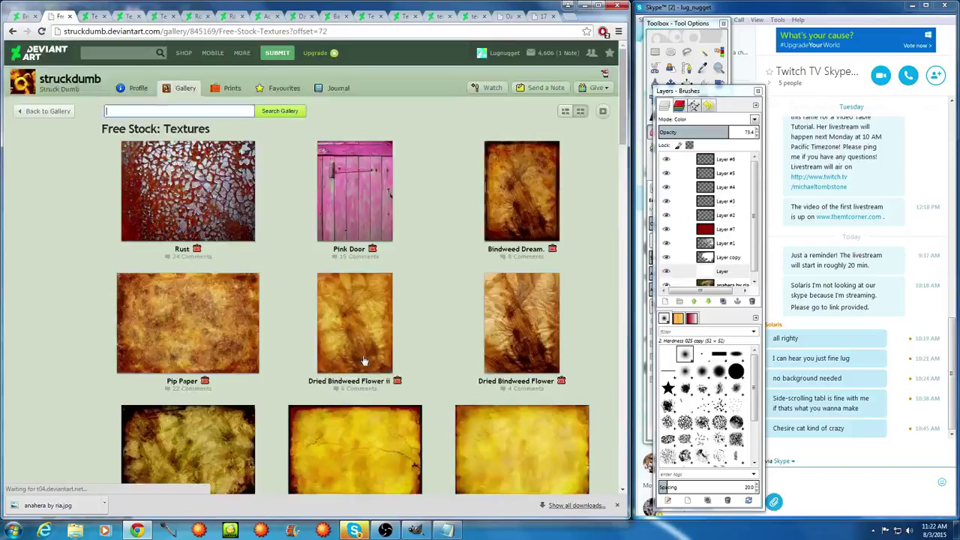
scroll(363, 361, "down", 7)
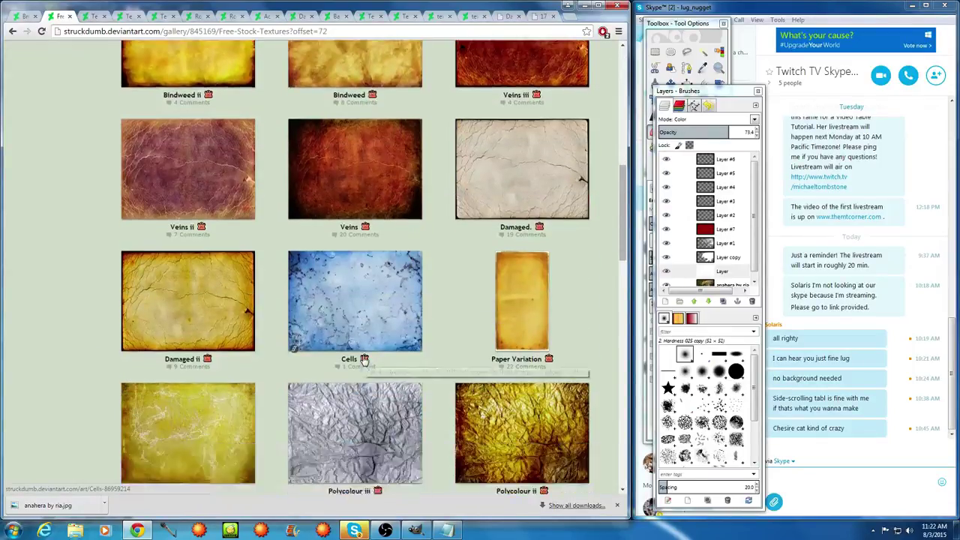
scroll(363, 361, "down", 2)
scroll(525, 308, "down", 1)
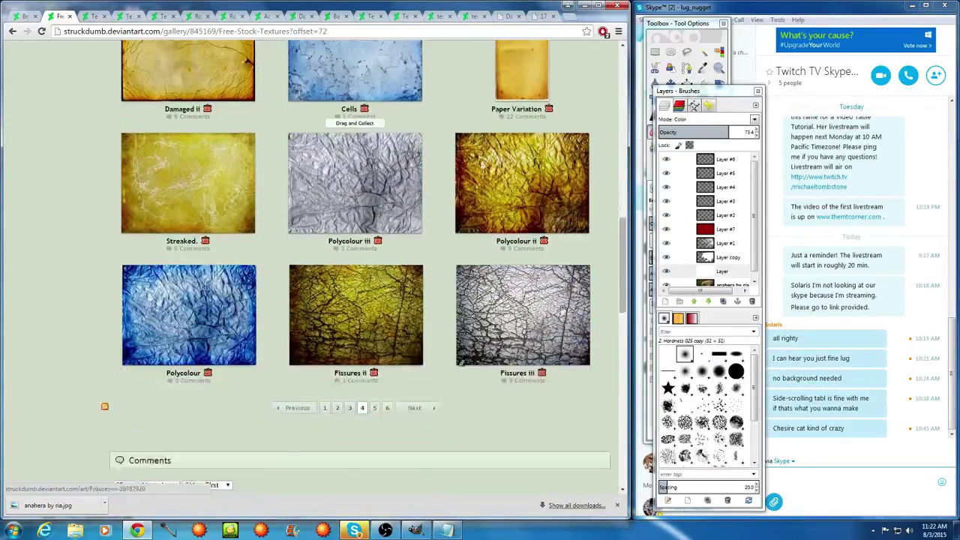
right_click(403, 333)
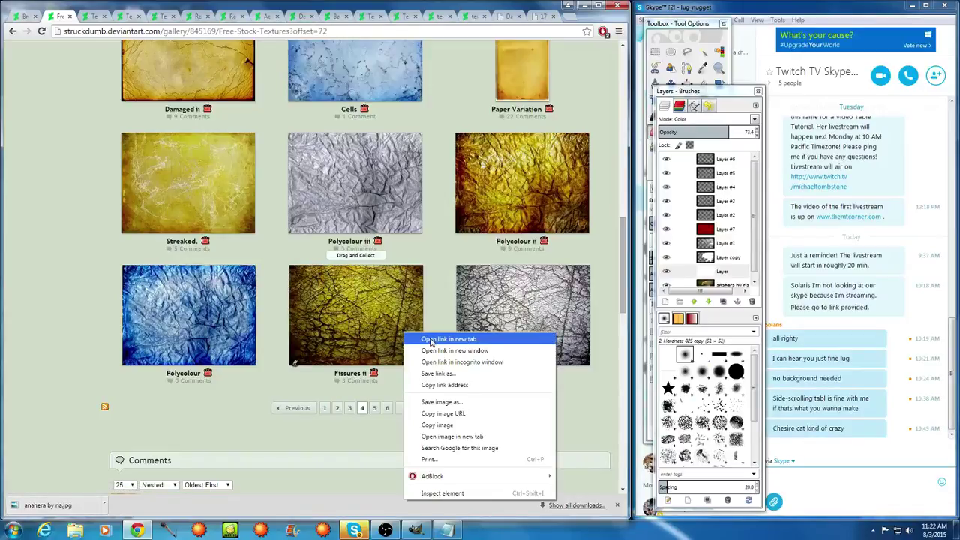
Open the Fissures ii texture in a new tab, view it, and return the Free Stock Textures gallery to its previous page
left_click(431, 341)
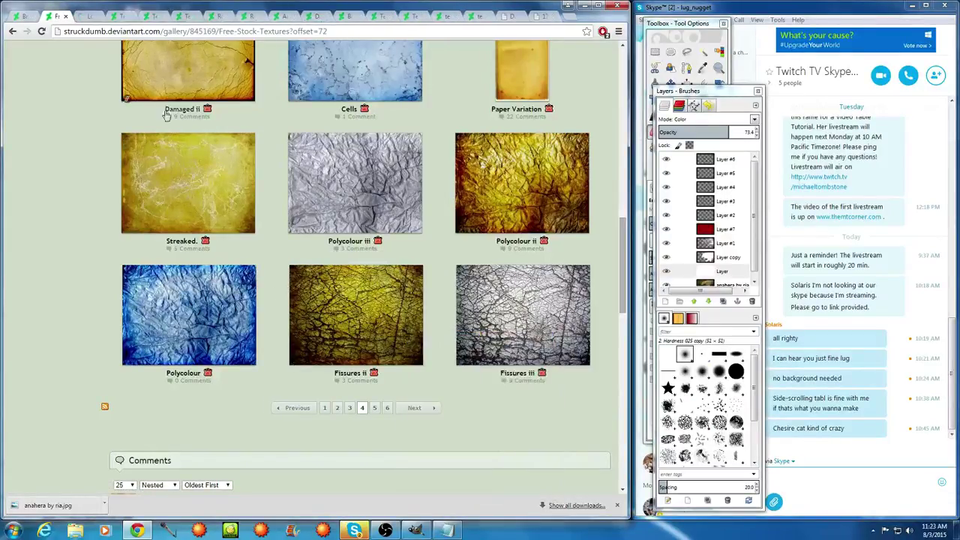
left_click(85, 15)
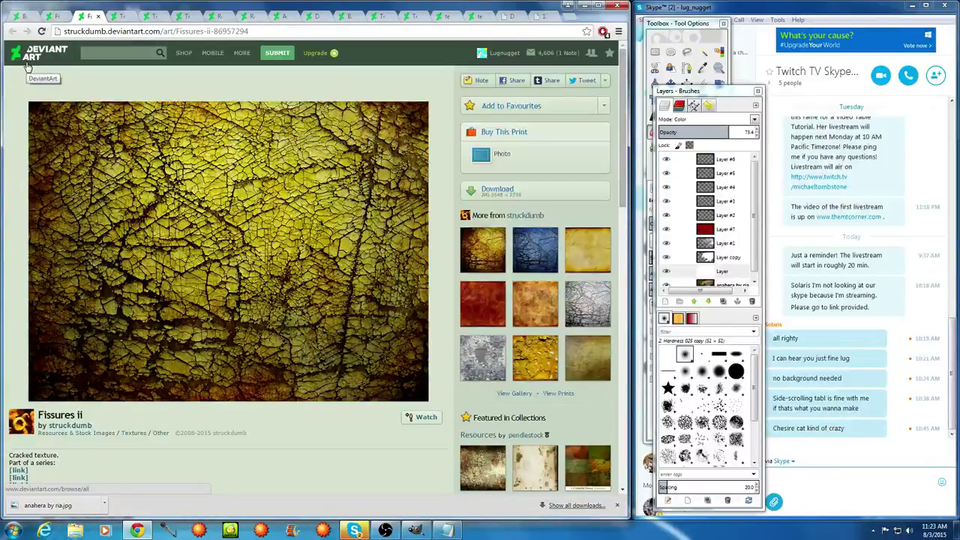
left_click(48, 15)
left_click(12, 30)
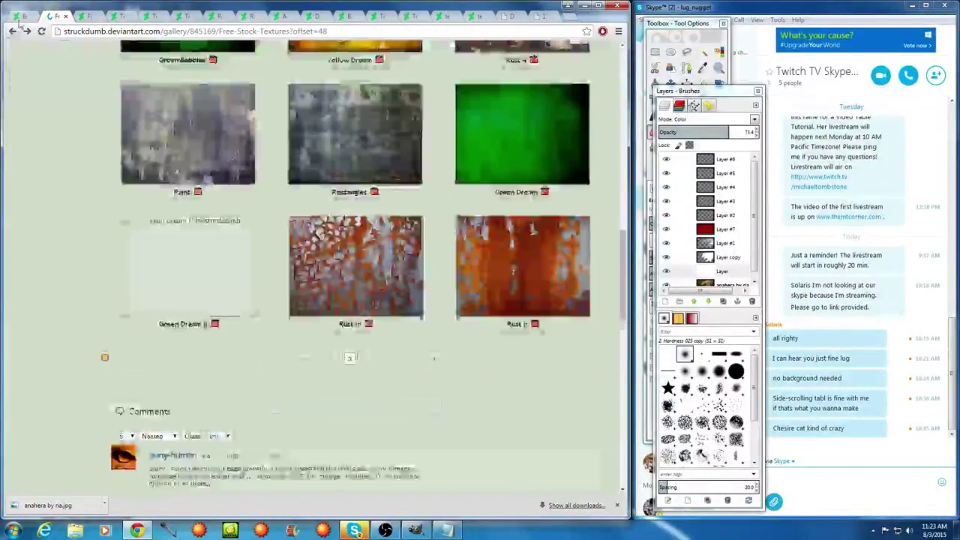
Browse the popular texture search results and open Grunge Texture 01 in a new tab
left_click(21, 16)
scroll(154, 183, "down", 10)
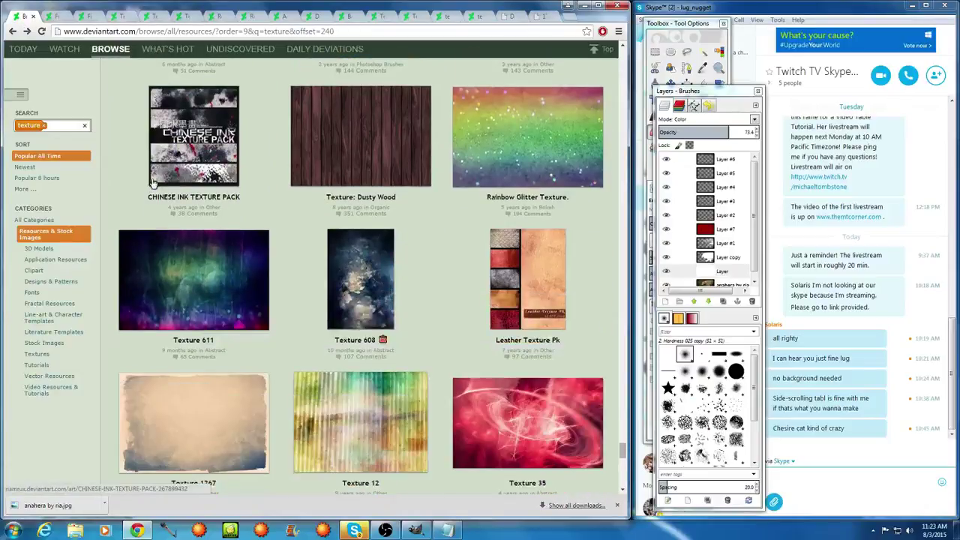
scroll(152, 184, "down", 10)
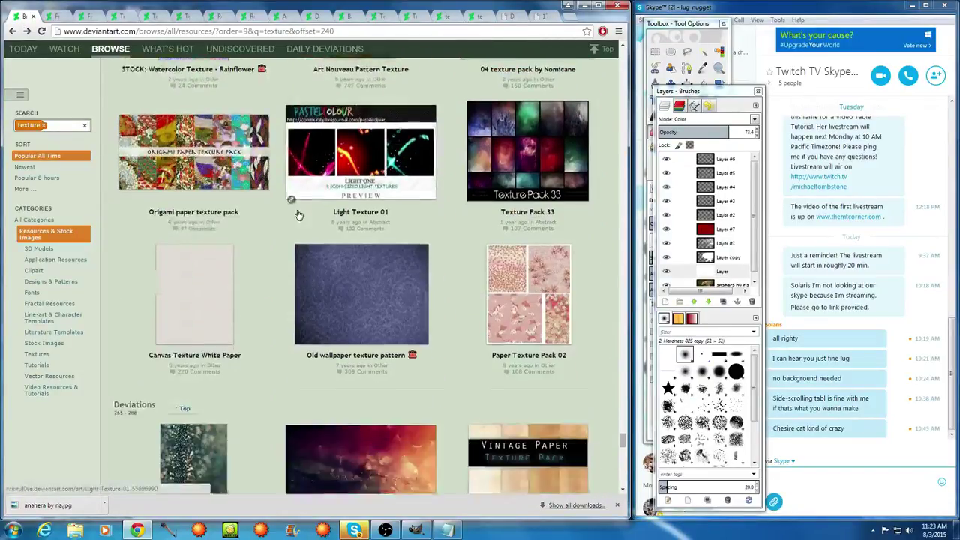
scroll(297, 215, "down", 10)
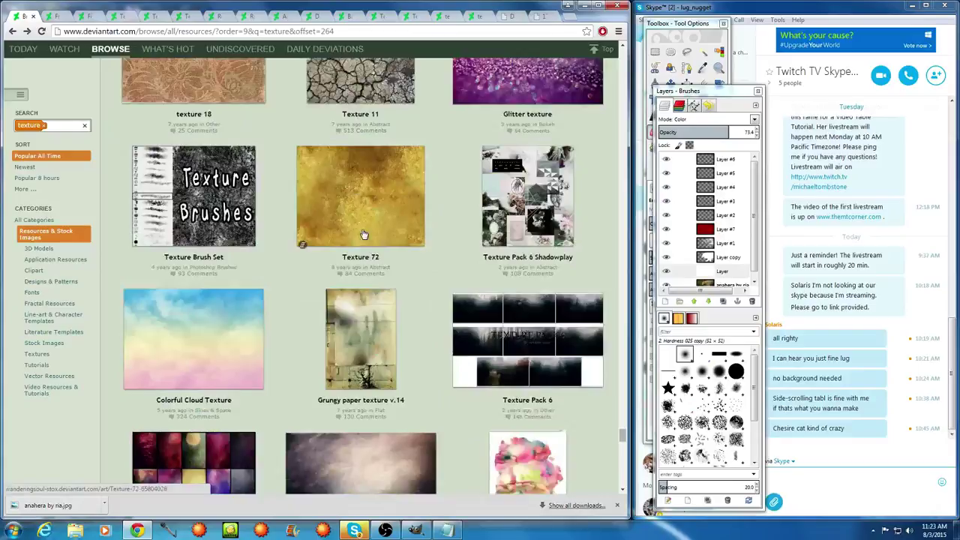
scroll(362, 235, "down", 10)
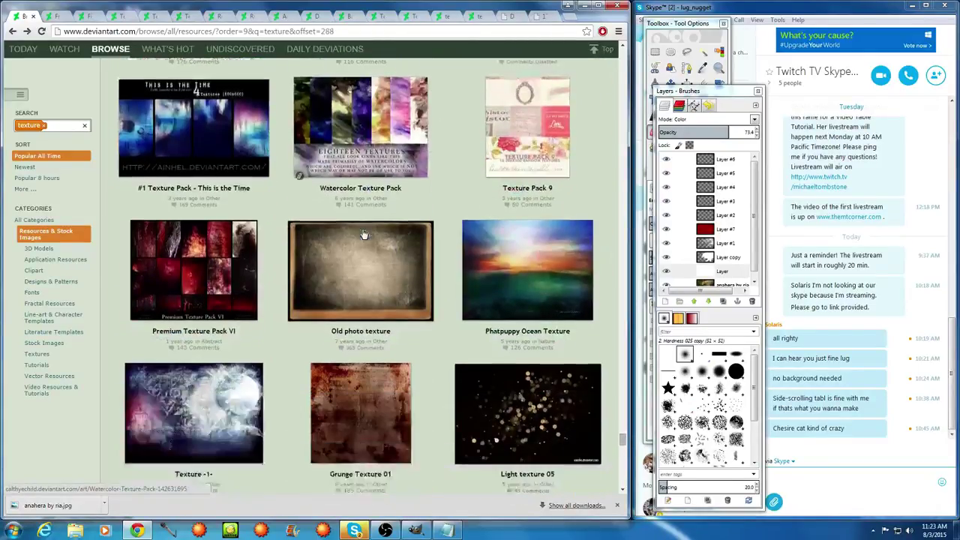
scroll(362, 235, "down", 3)
right_click(362, 164)
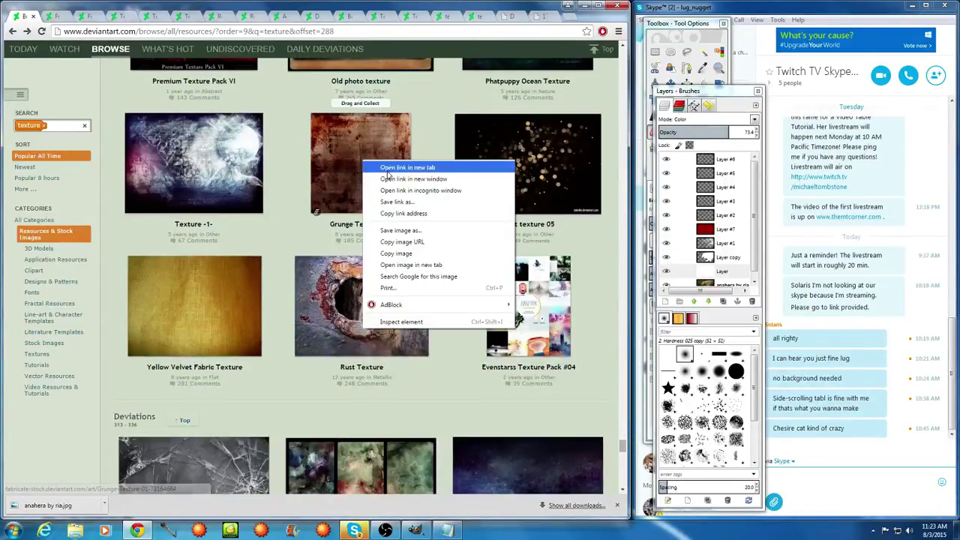
left_click(375, 169)
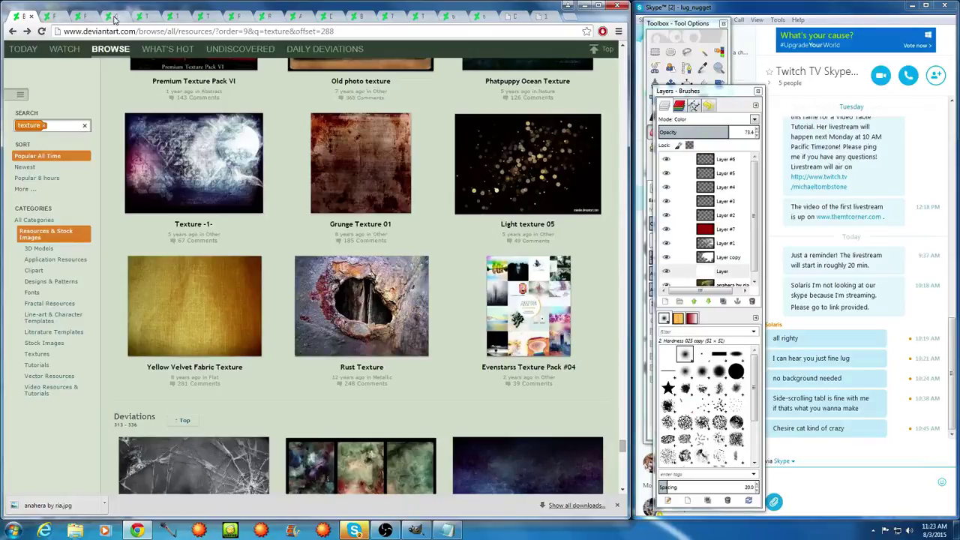
Examine the preview of Grunge Texture 01 on its own page
left_click(114, 16)
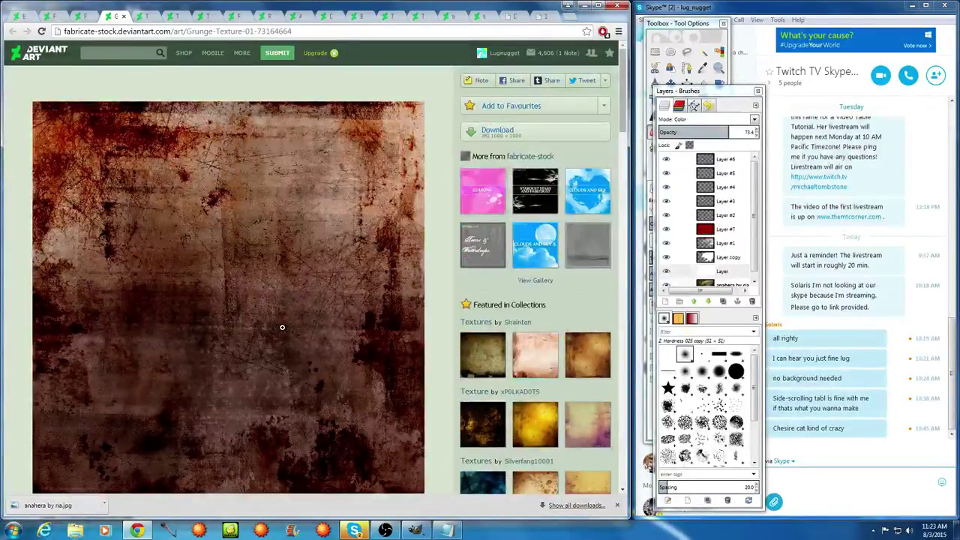
scroll(282, 327, "down", 1)
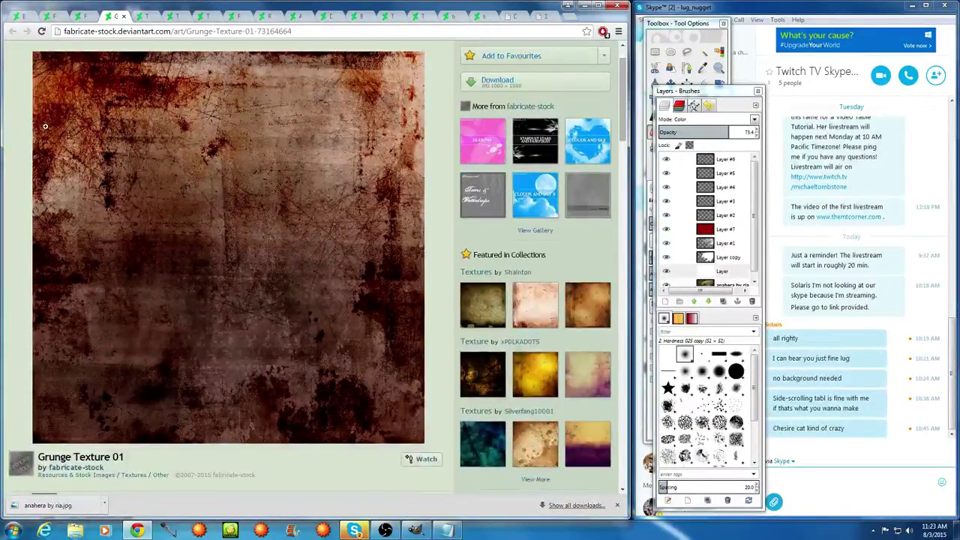
scroll(45, 126, "up", 1)
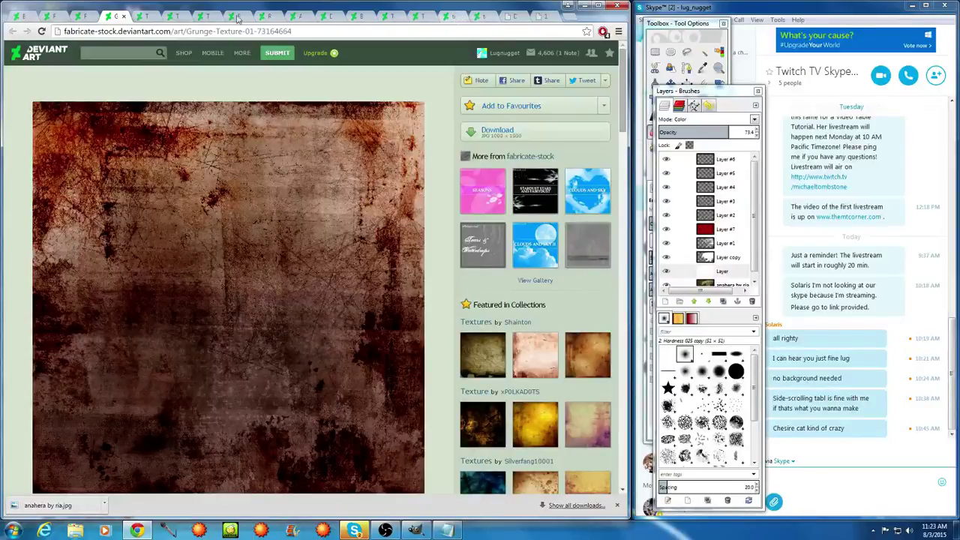
Look through more of the texture search results and revisit the stock gallery and Fissures ii as alternatives
left_click(24, 18)
scroll(202, 268, "down", 7)
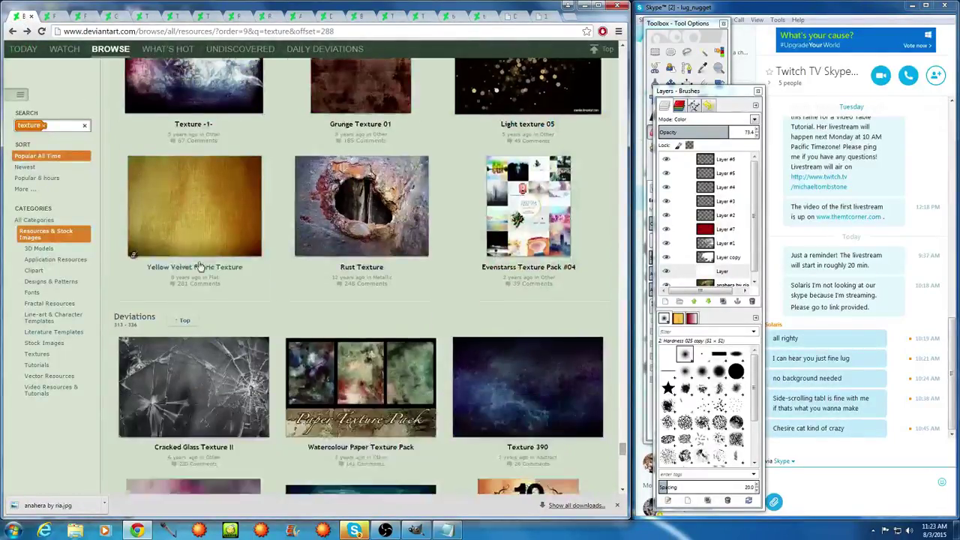
scroll(201, 268, "down", 3)
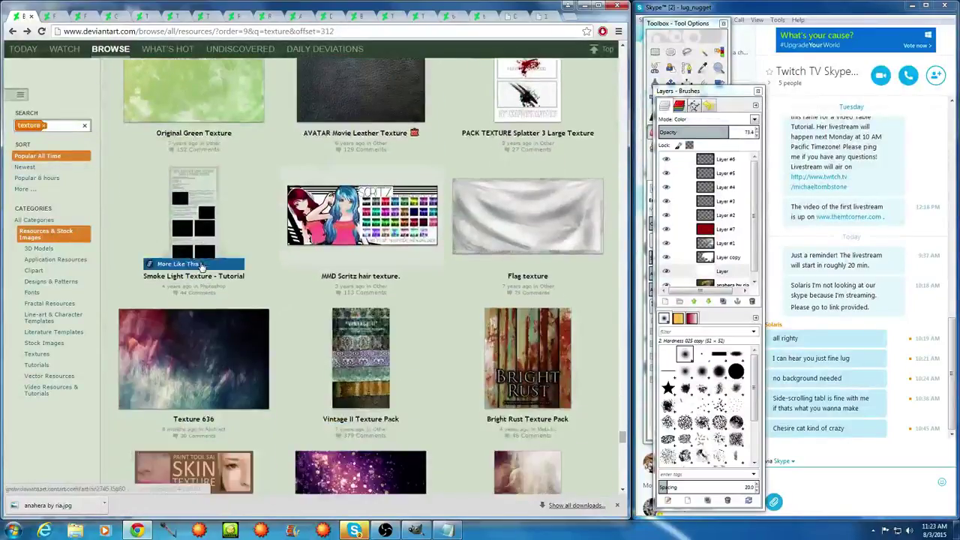
scroll(201, 268, "up", 6)
scroll(201, 268, "up", 5)
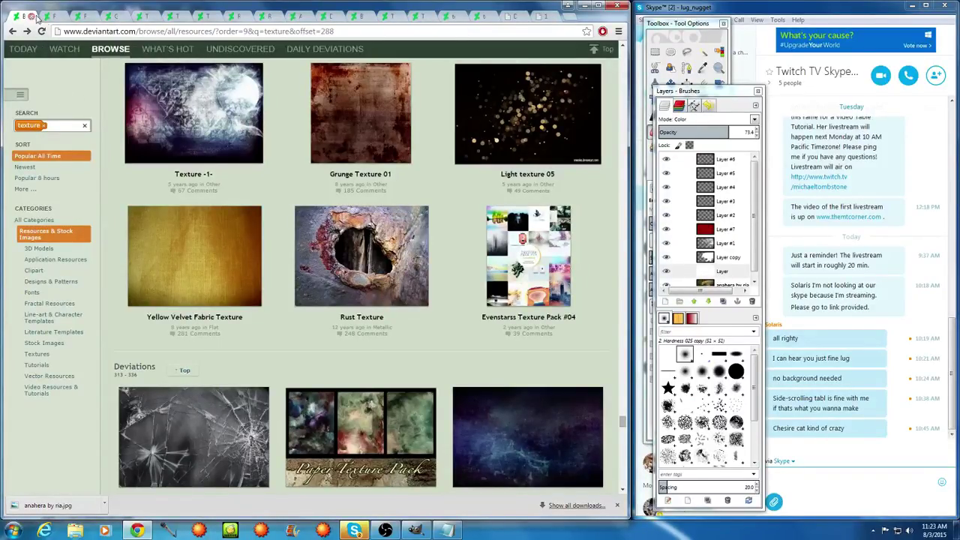
left_click(32, 16)
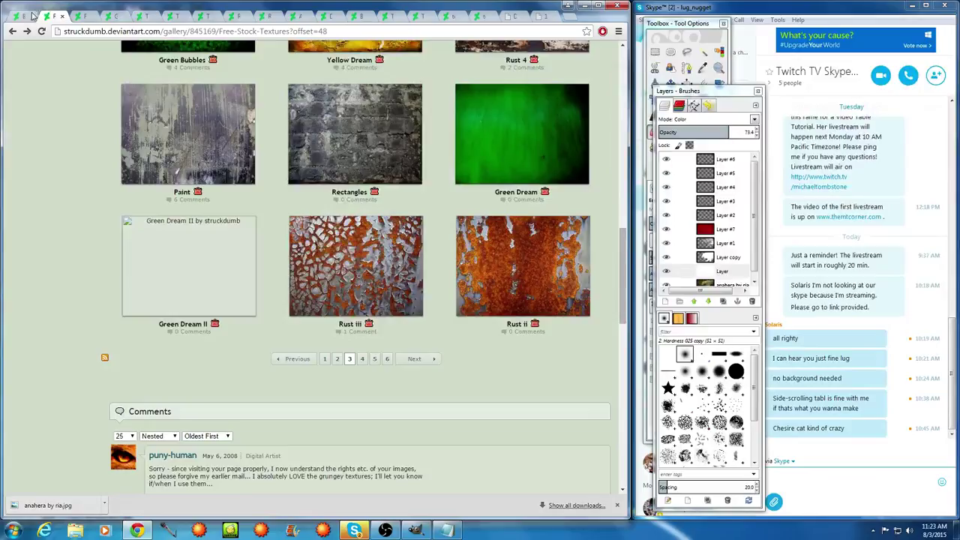
left_click(94, 16)
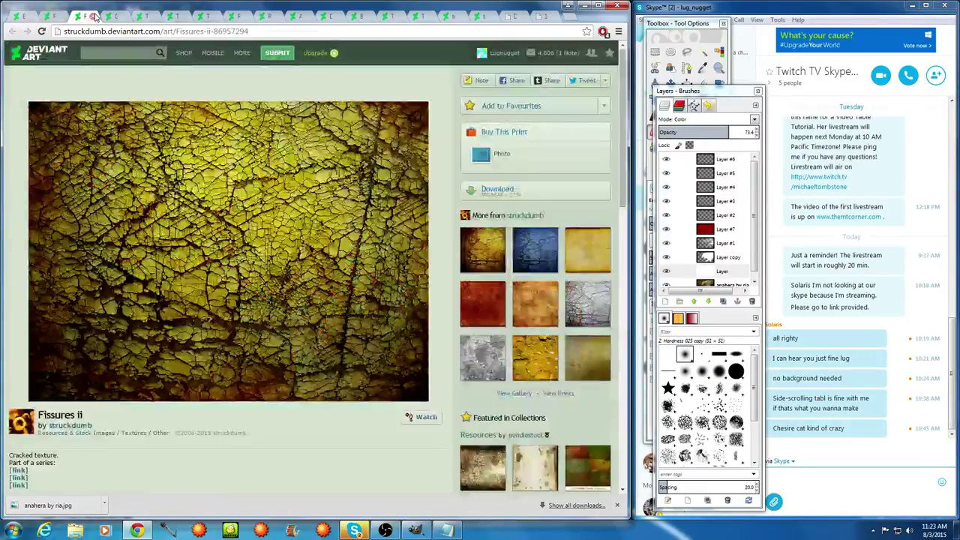
Go to the Grunge Texture 01 description and open its creator's profile, fabricate-stock, in a new tab
left_click(111, 16)
scroll(167, 210, "down", 4)
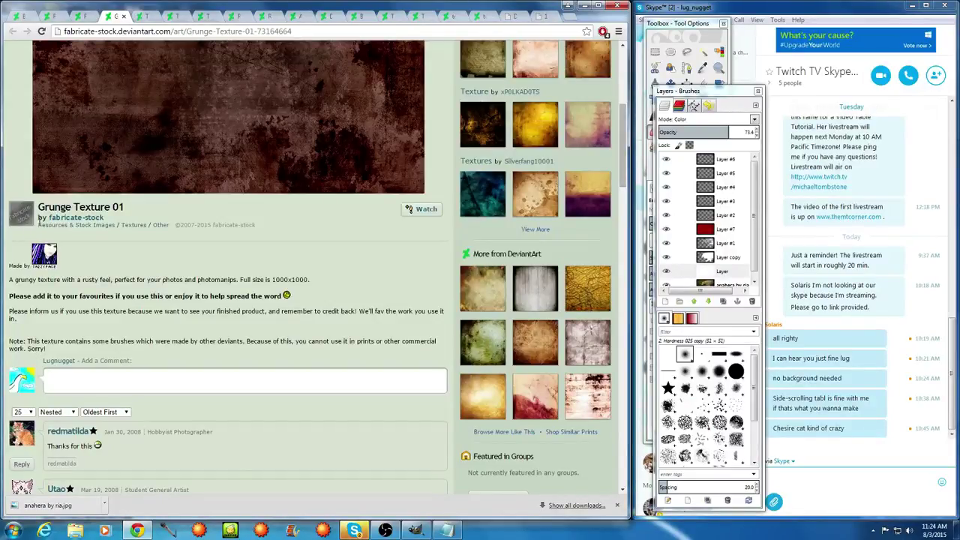
right_click(59, 219)
left_click(64, 226)
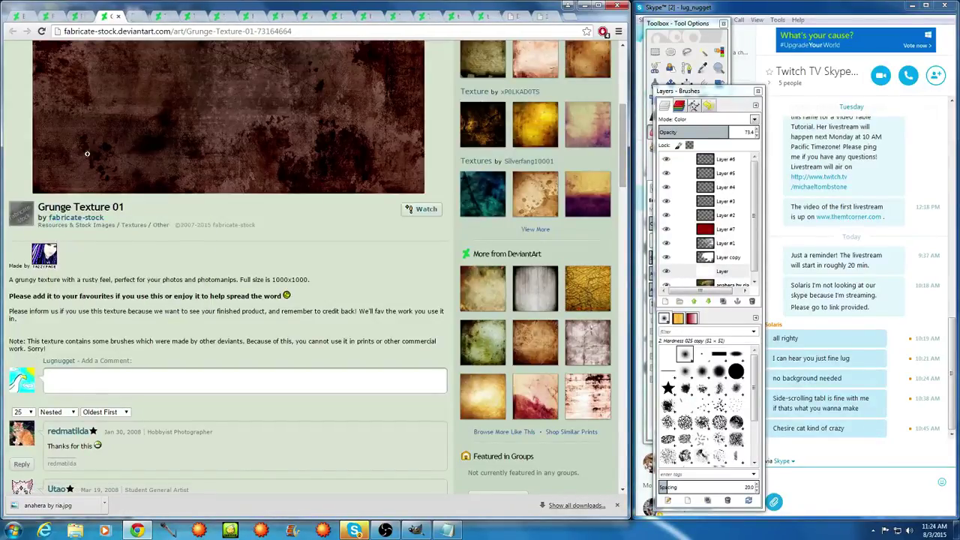
left_click(139, 15)
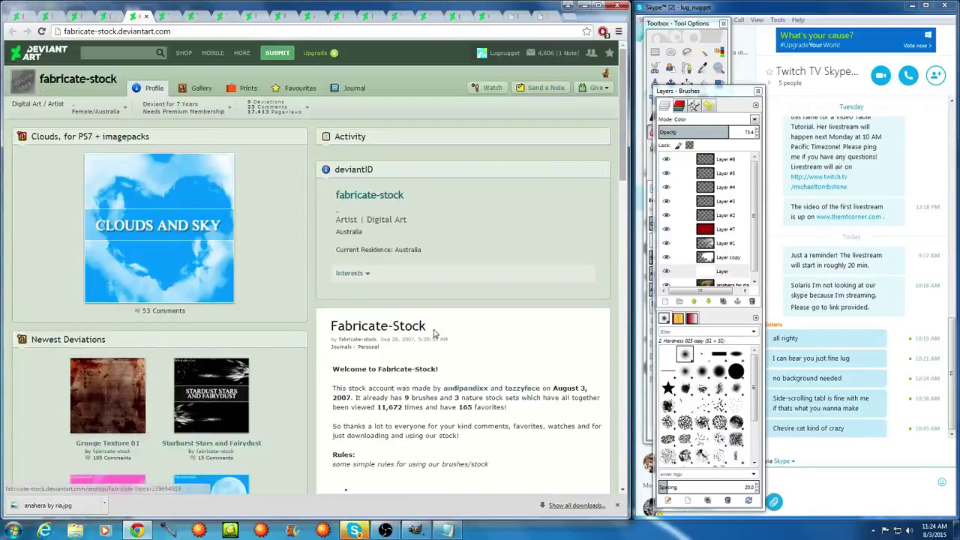
Read the usage rules on the fabricate-stock profile, then close it and return to the Grunge Texture 01 preview
scroll(434, 333, "down", 3)
scroll(435, 315, "down", 1)
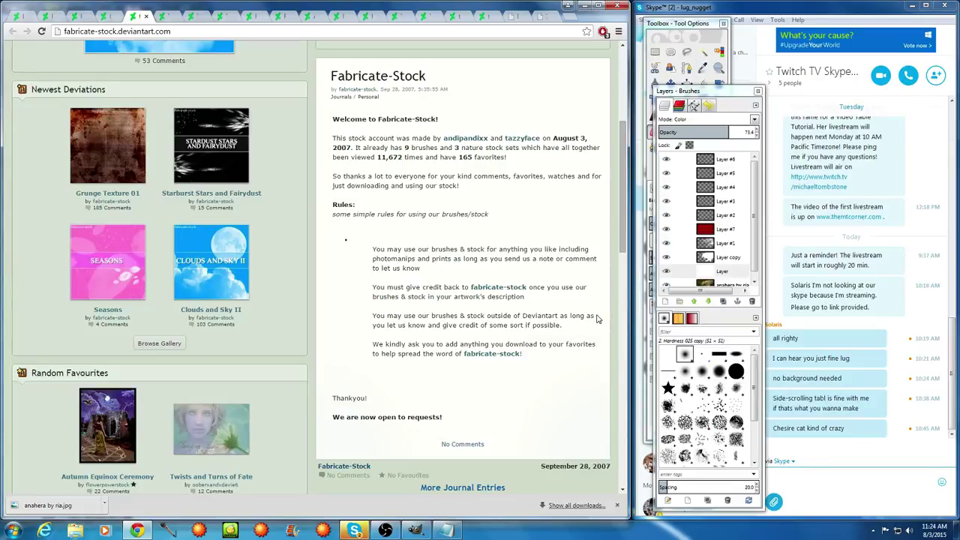
left_click(147, 17)
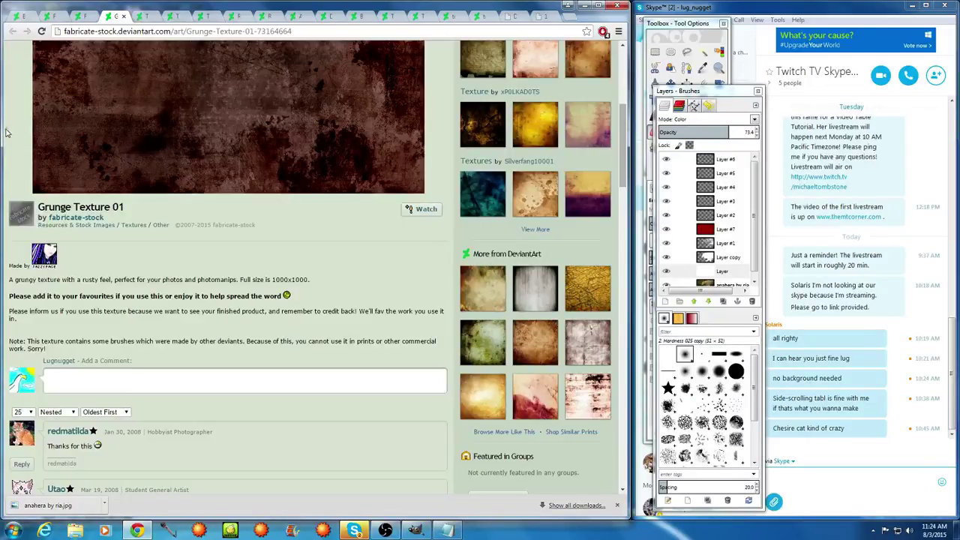
scroll(213, 188, "up", 4)
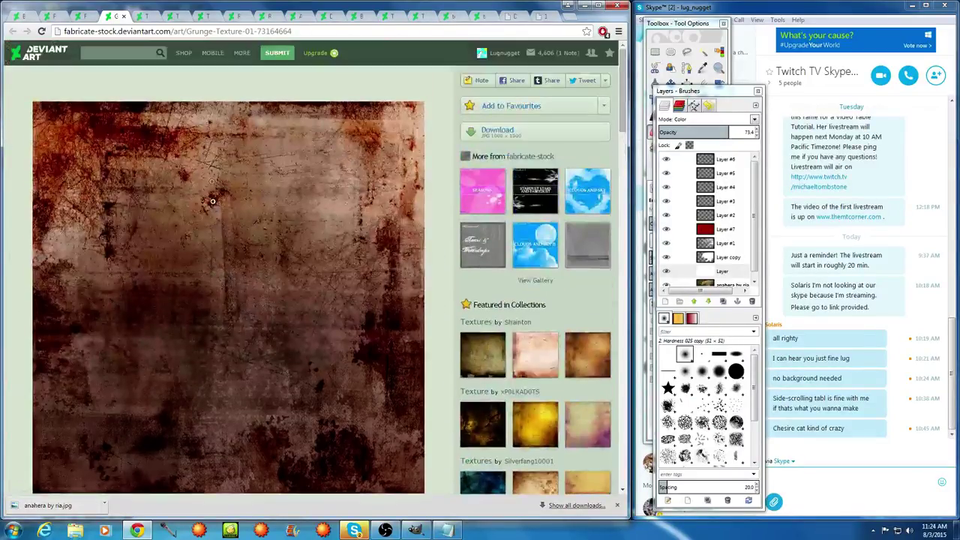
Switch to GIMP and hide the dark red Layer #7 tinting the wolf image
left_click(421, 531)
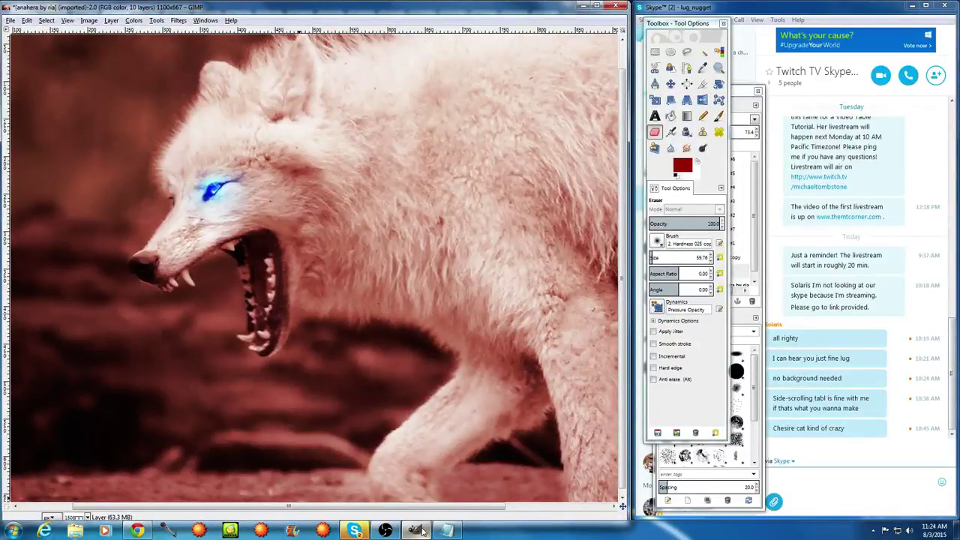
left_click(753, 89)
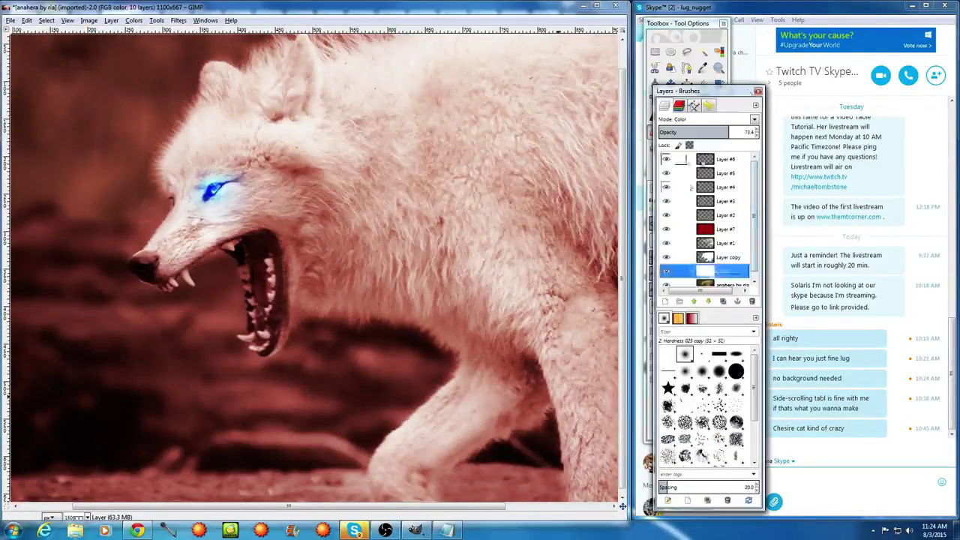
left_click(666, 229)
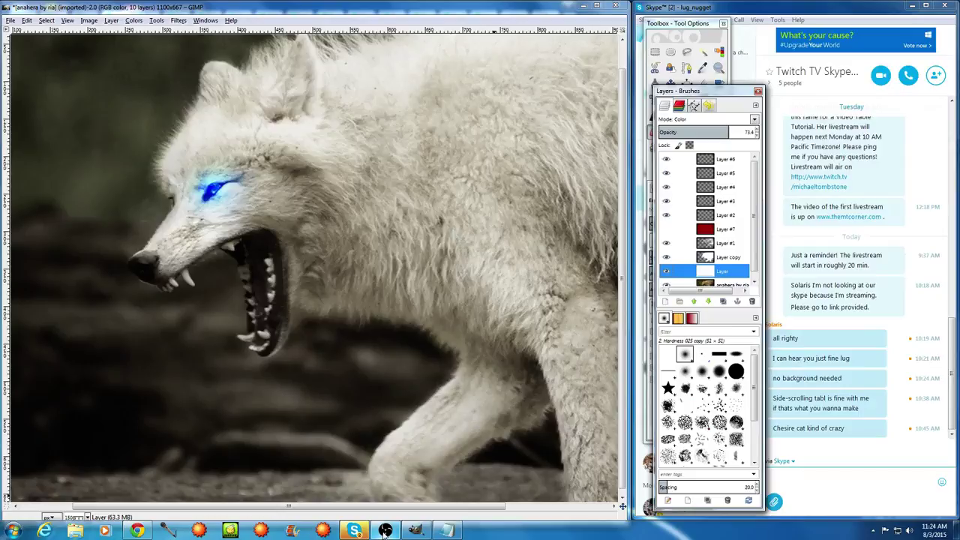
Switch back to Chrome, enlarge the Grunge Texture 01 image, and start saving it to disk
left_click(139, 528)
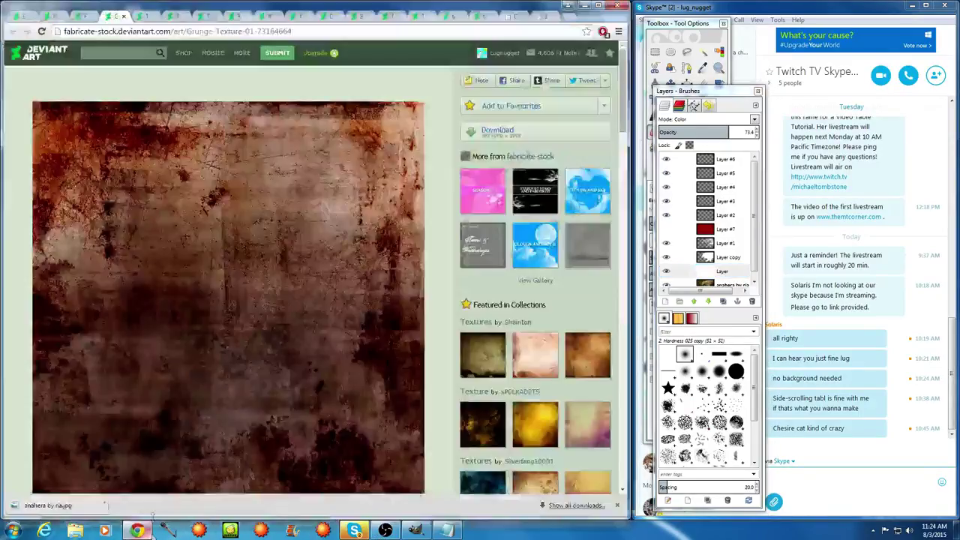
right_click(180, 325)
left_click(150, 240)
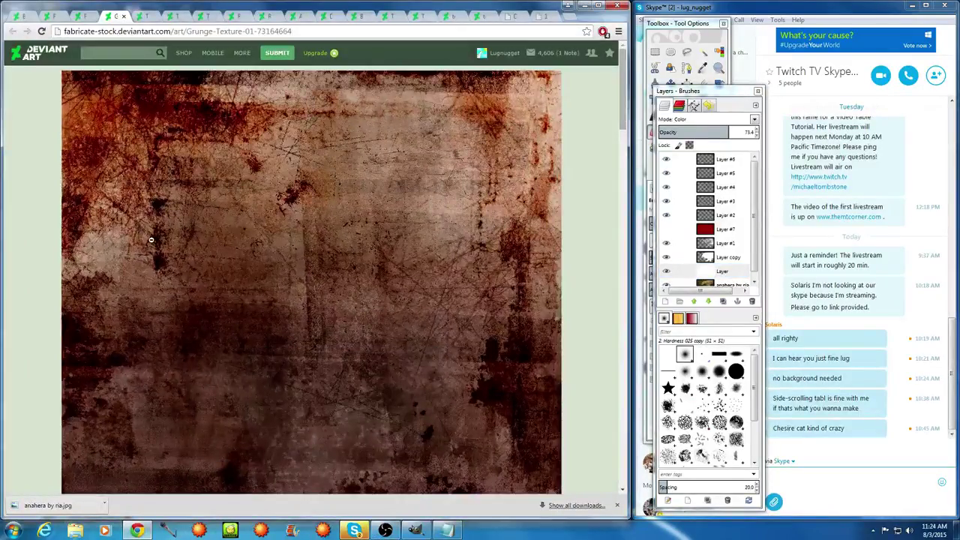
right_click(306, 266)
left_click(330, 274)
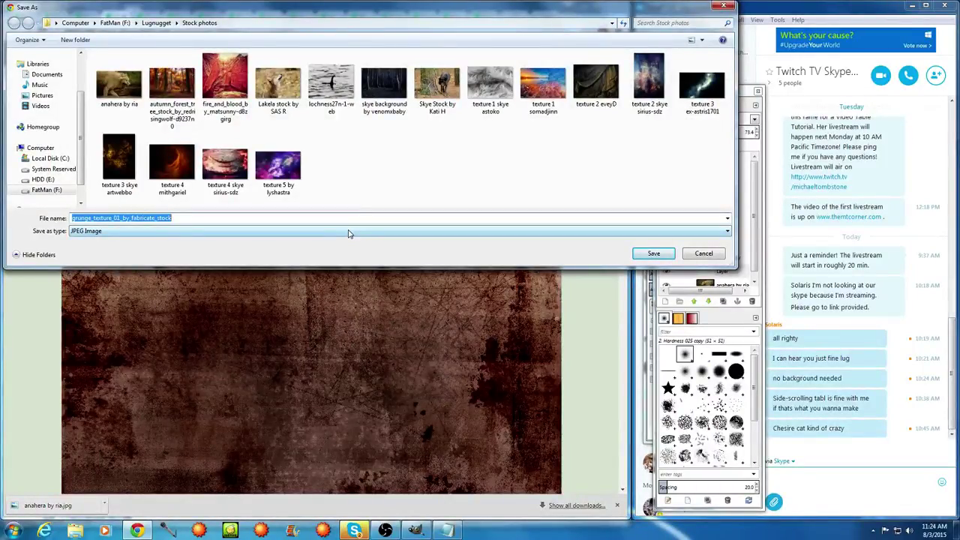
Save the grunge texture as a JPEG named "anaheratexture by fabricate-stock" in the Stock photos folder
type("an")
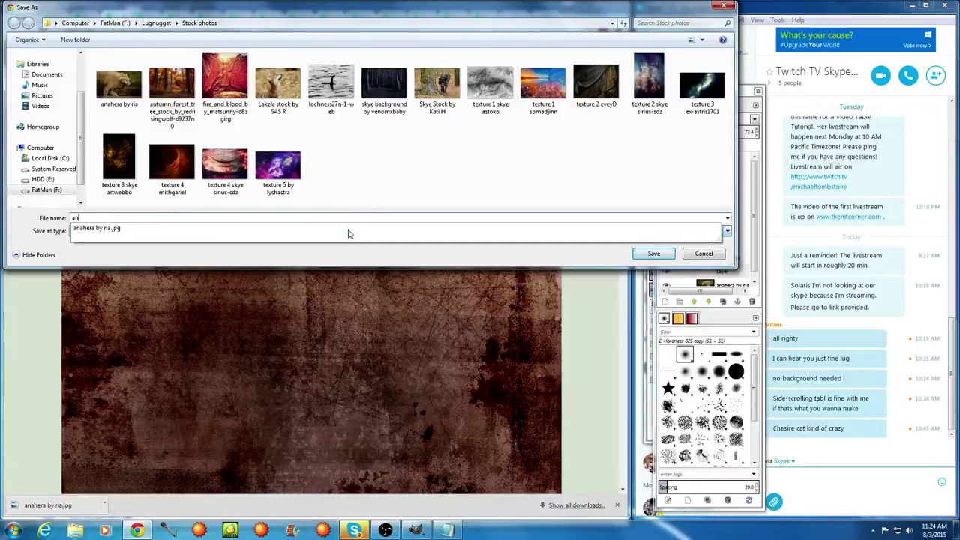
type("aheratexture by")
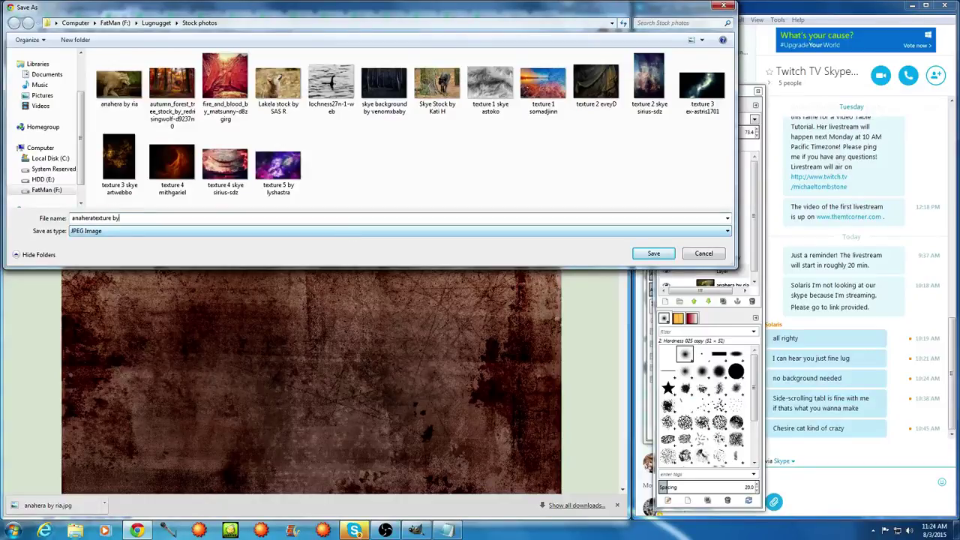
left_click(45, 354)
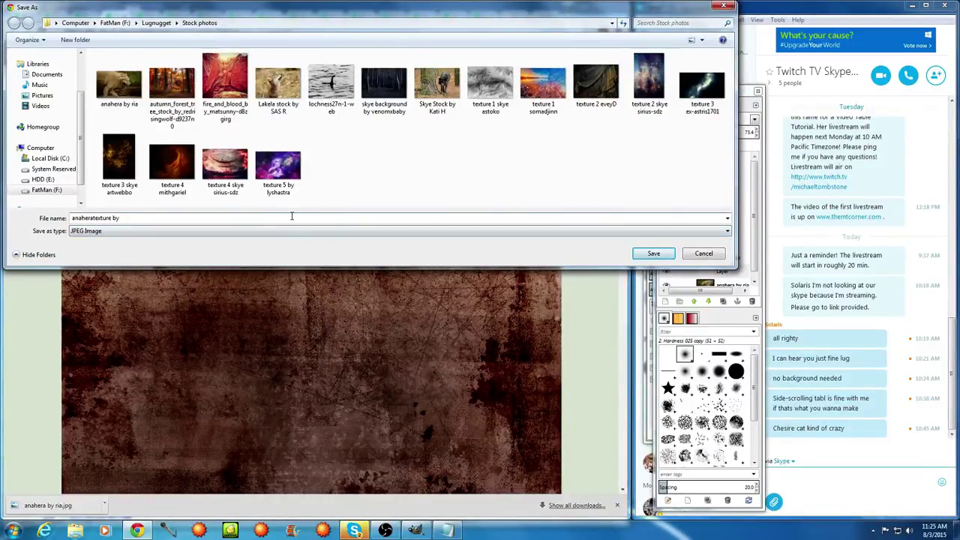
left_click_drag(468, 13, 471, 128)
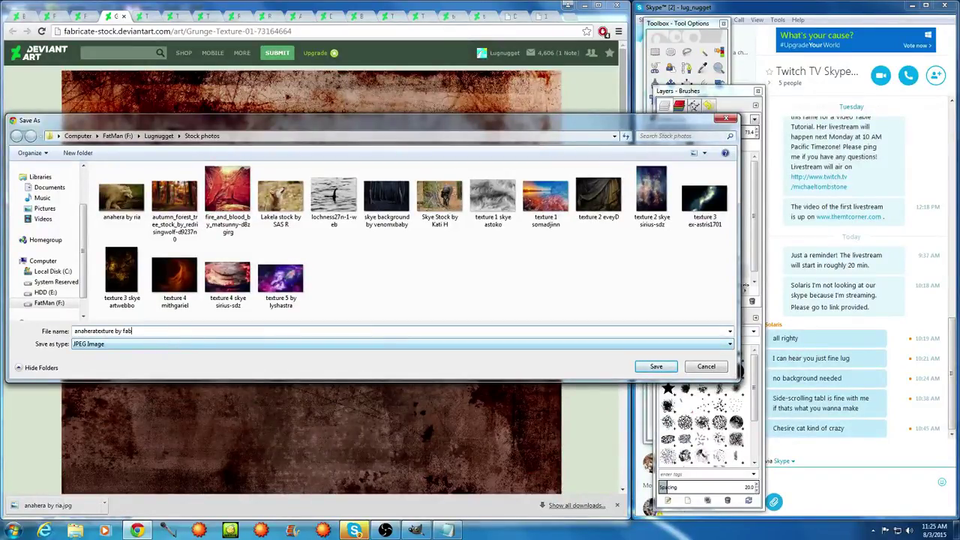
key("Caps_Lock")
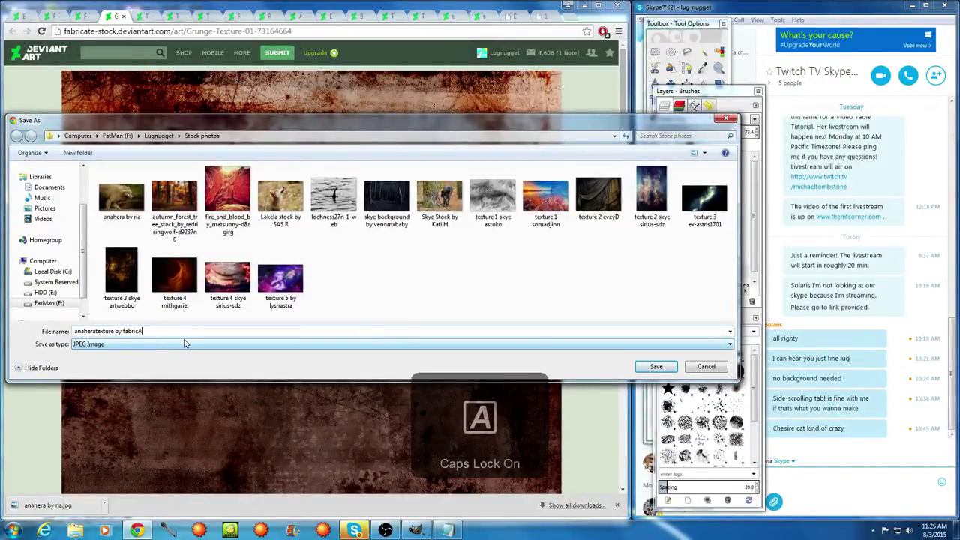
key("Caps_Lock")
type("ate")
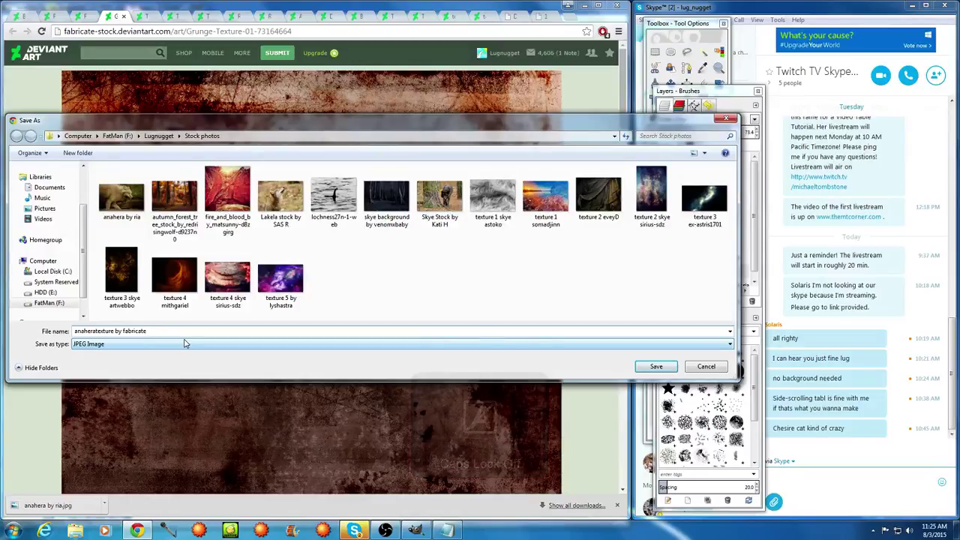
type("-stock")
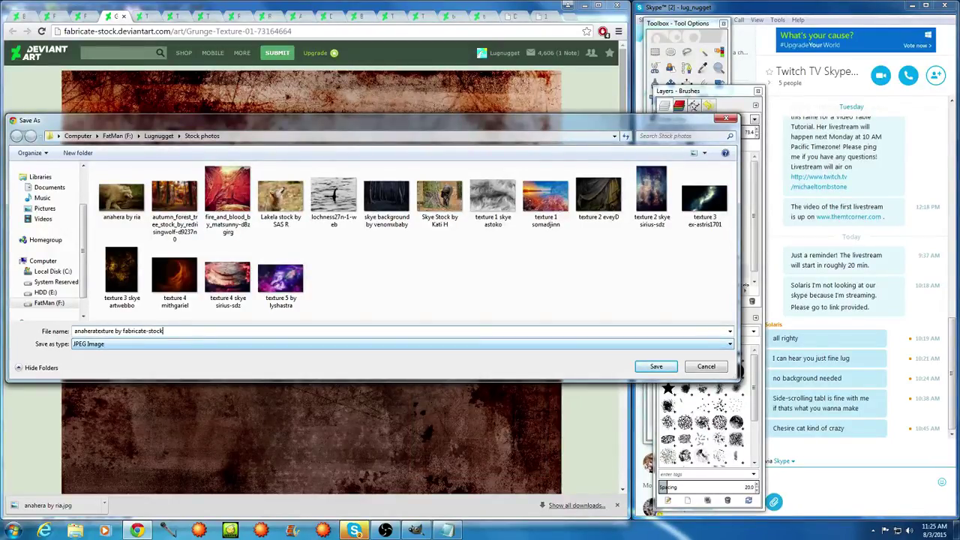
key("Return")
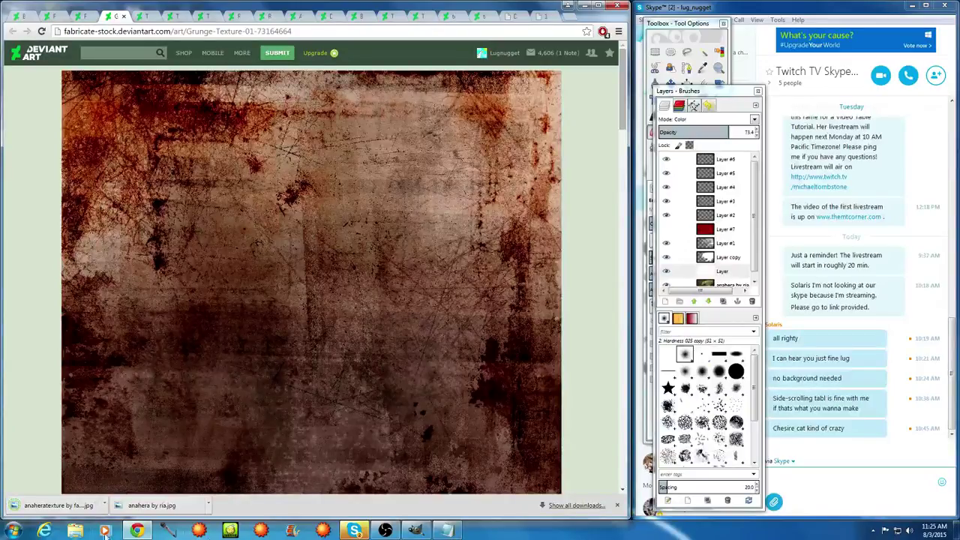
Switch to GIMP and save the wolf project as "anahera video table.xcf" in the Stock photos folder
left_click(415, 530)
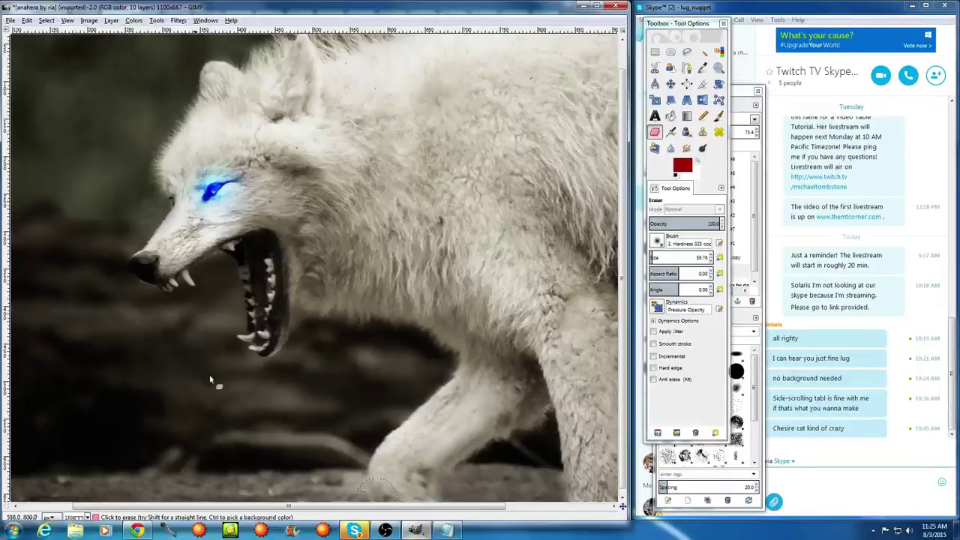
left_click(11, 21)
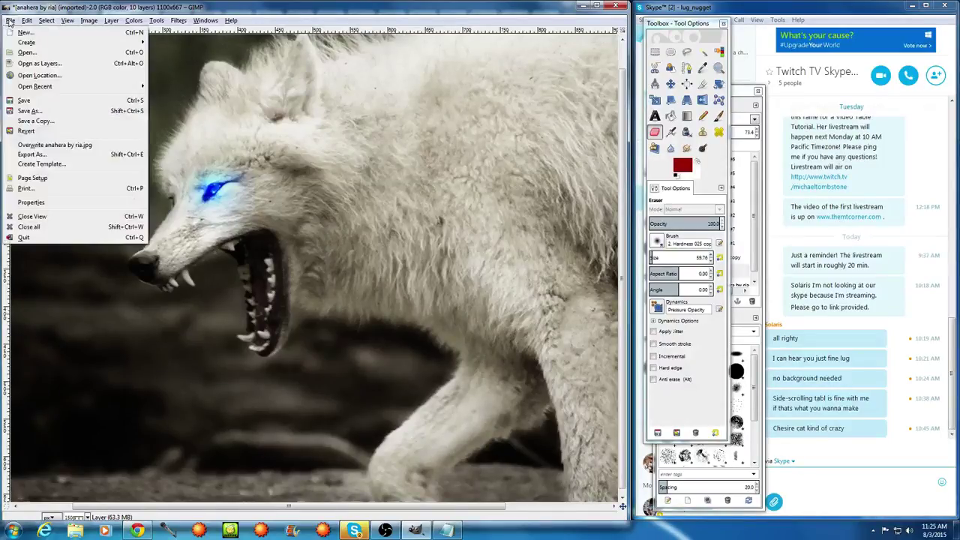
left_click(23, 102)
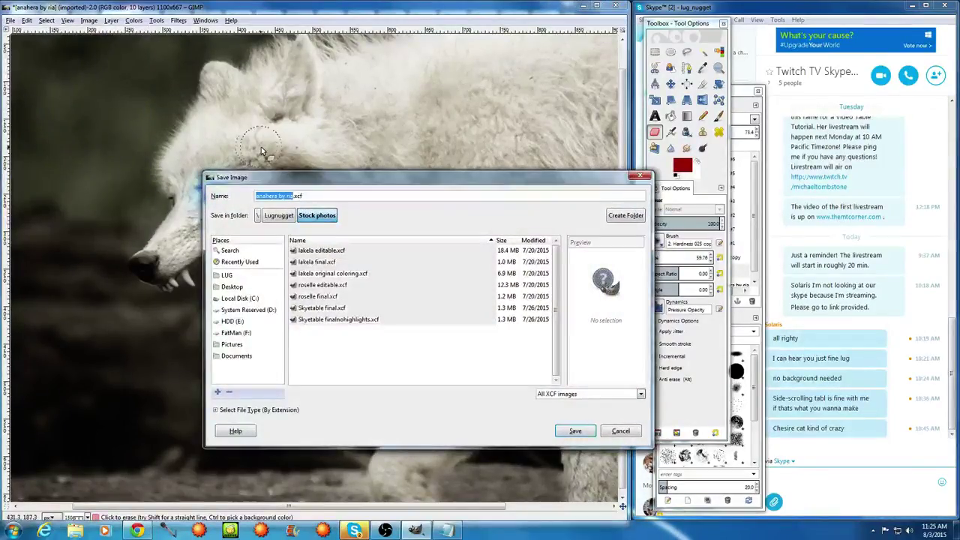
key("Right")
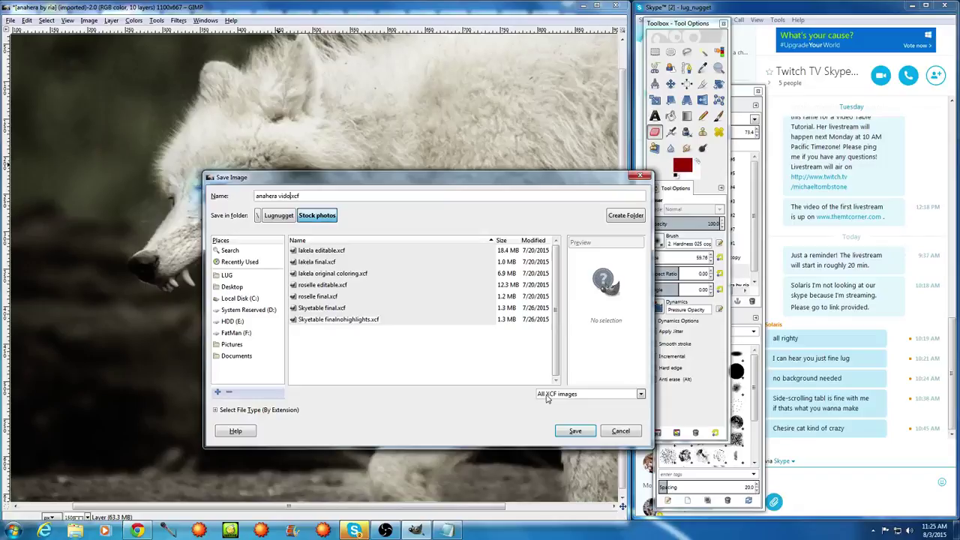
left_click(575, 431)
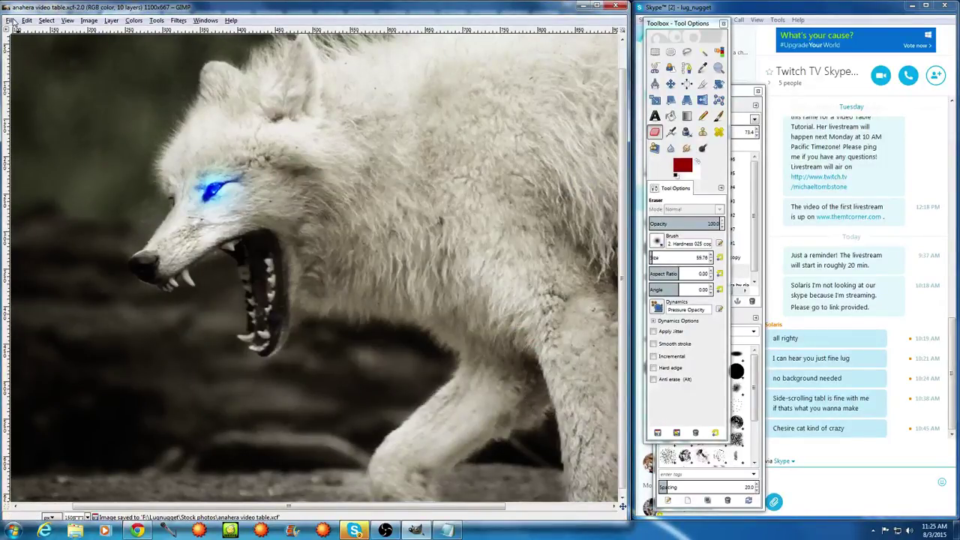
Add a transparent 1100 × 667 px layer above Layer #6, and undo its creation
left_click(753, 215)
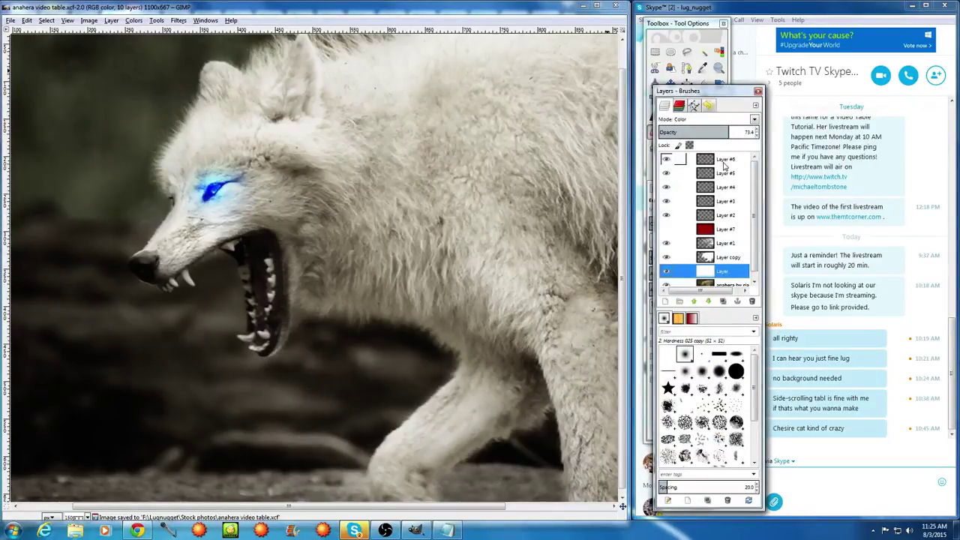
right_click(724, 164)
left_click(758, 186)
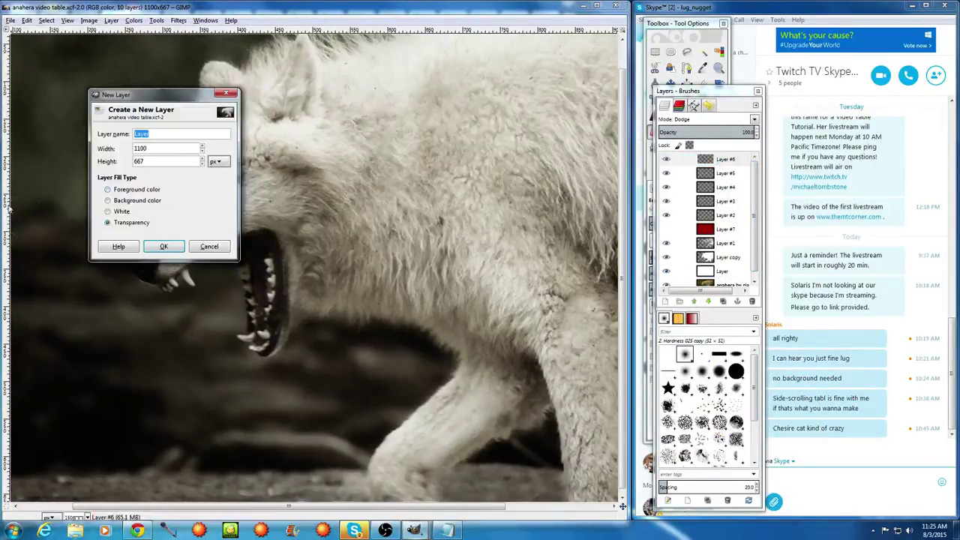
left_click(181, 246)
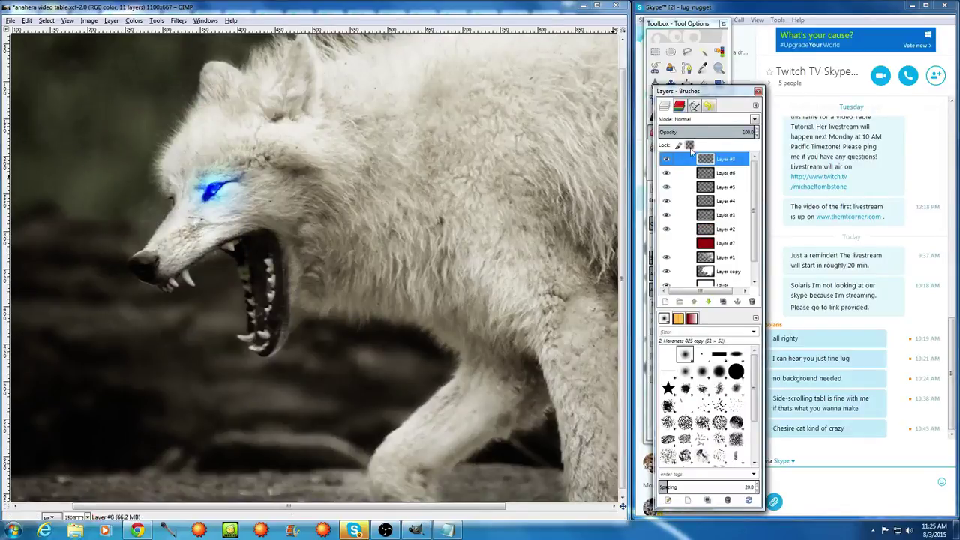
right_click(699, 159)
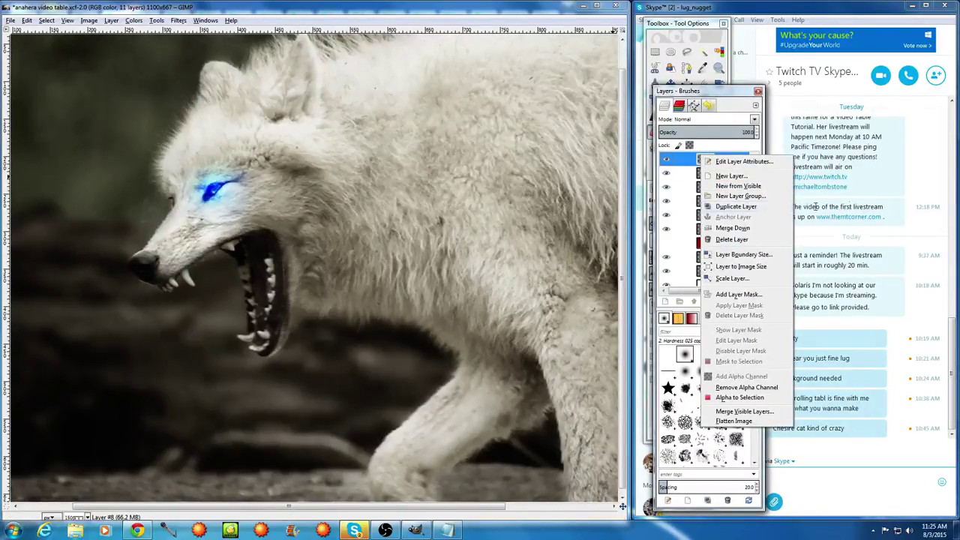
left_click(718, 98)
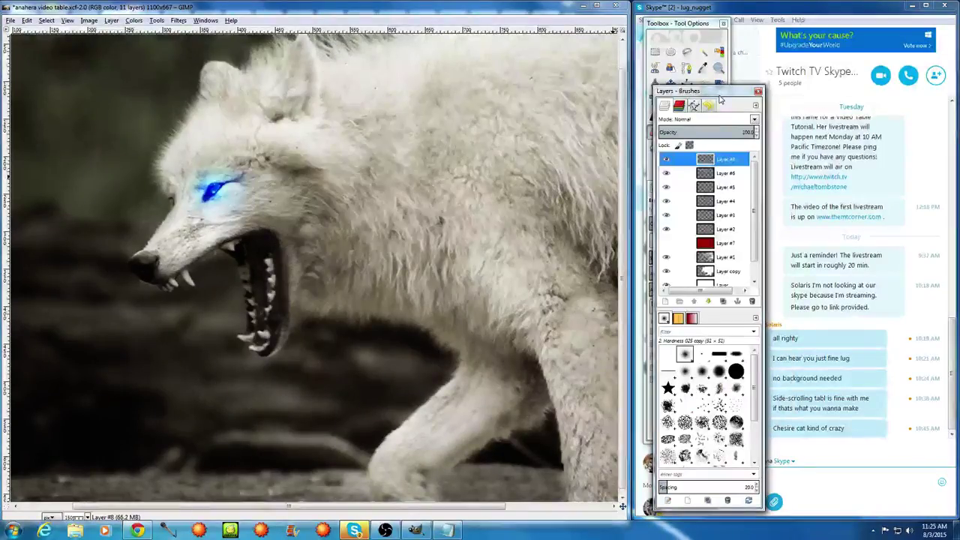
key("ctrl+z")
Open "anaheratexture by fabricate-stock.jpg" as a layer in the wolf image and cut it to the clipboard
left_click(10, 20)
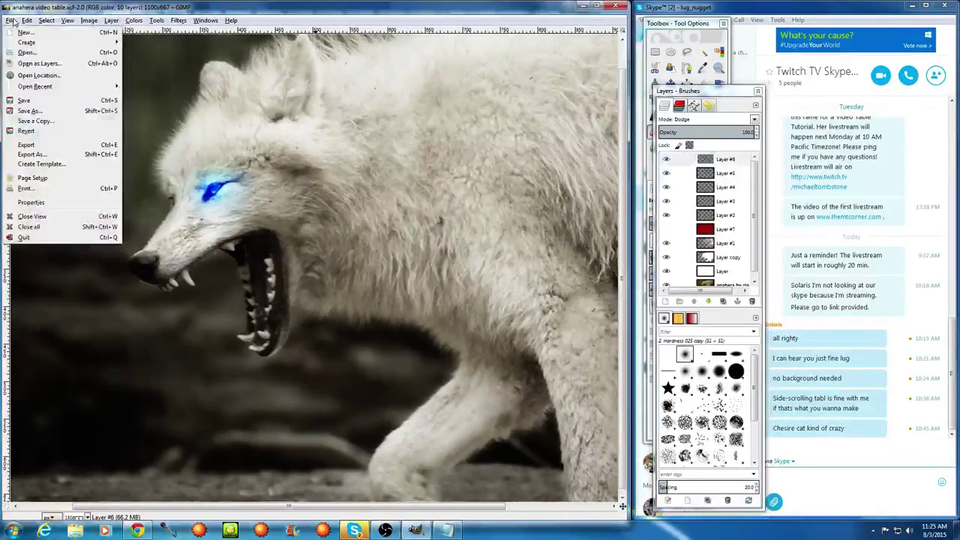
left_click(30, 54)
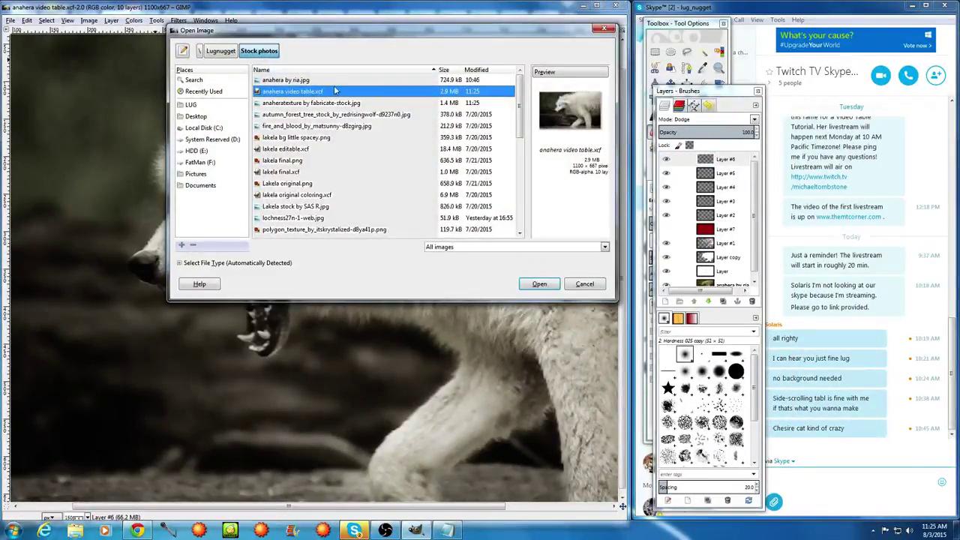
left_click(335, 102)
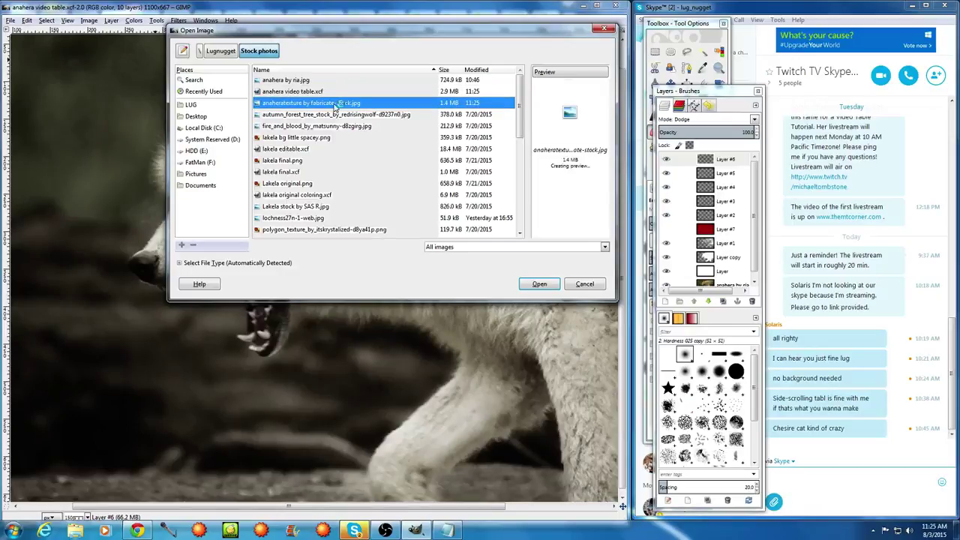
left_click(539, 284)
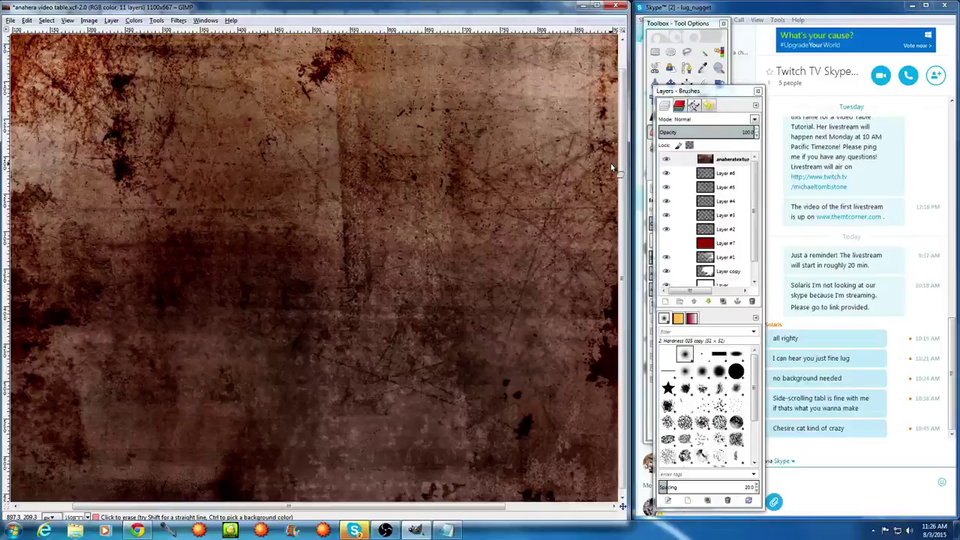
key("ctrl+x")
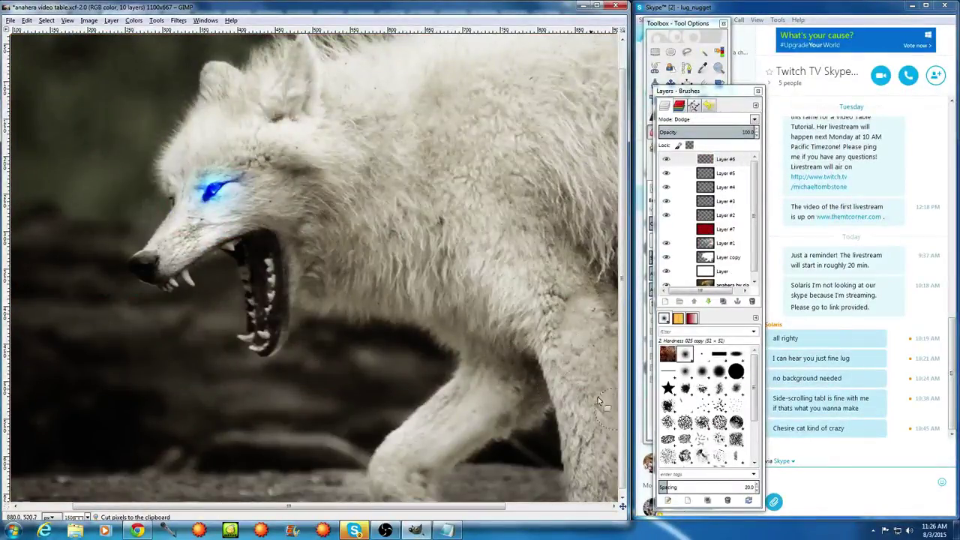
Create a transparent 1100 × 667 px layer above Layer #6 and paste the cut texture onto it
scroll(524, 395, "down", 2)
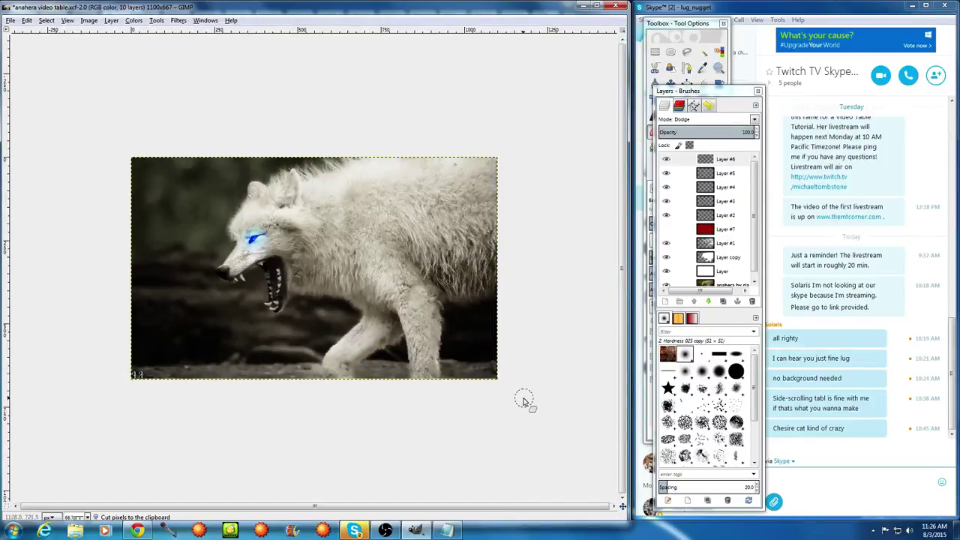
left_click(726, 160)
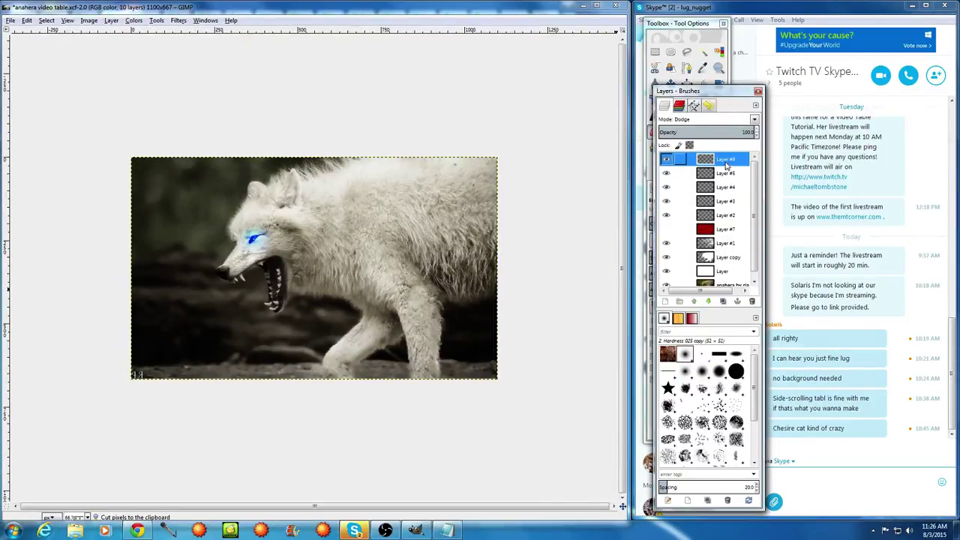
right_click(728, 162)
left_click(753, 184)
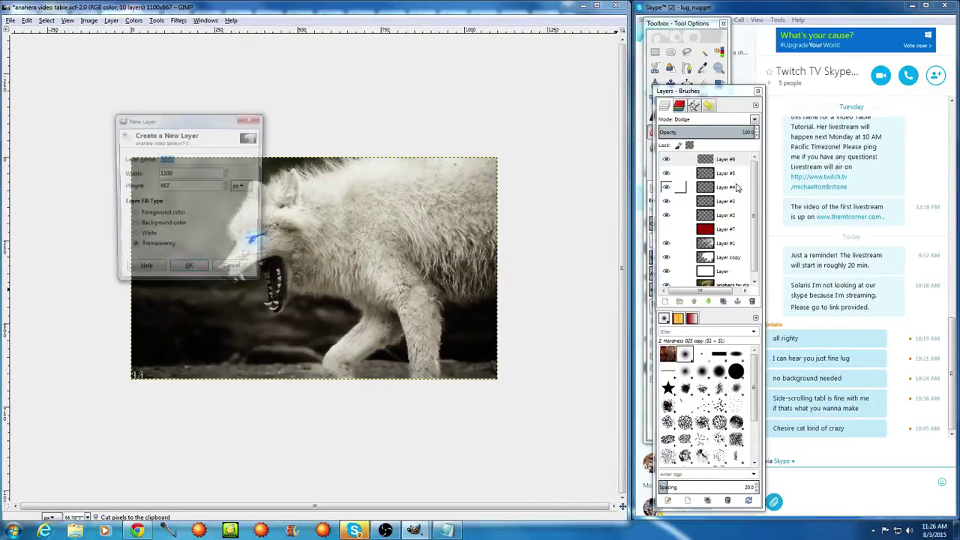
left_click(188, 272)
key("ctrl+v")
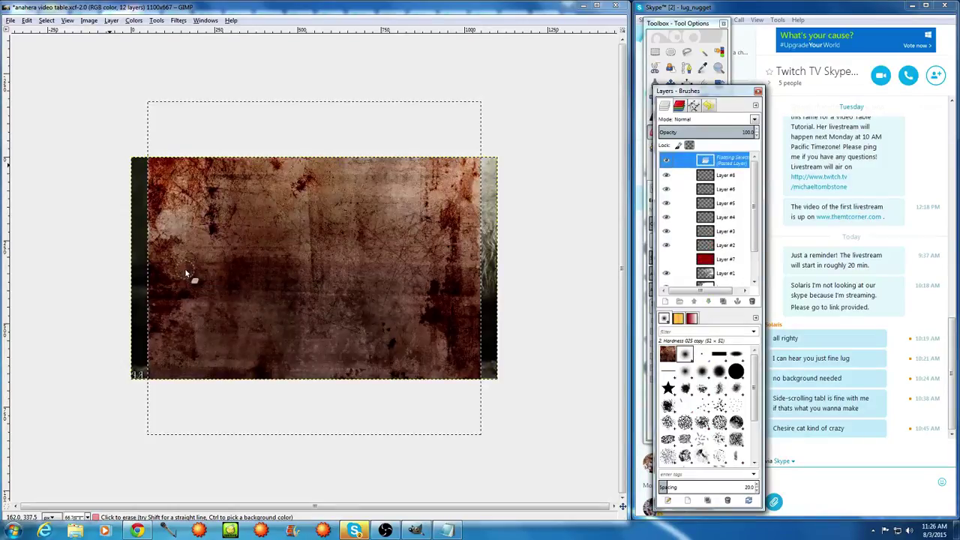
Try to resize the pasted texture with the Scale tool
left_click(669, 38)
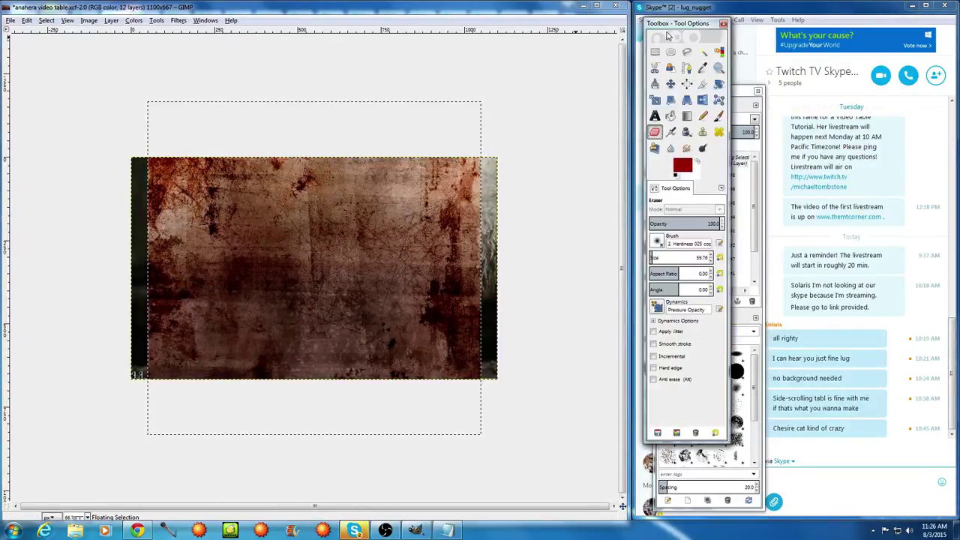
left_click(657, 101)
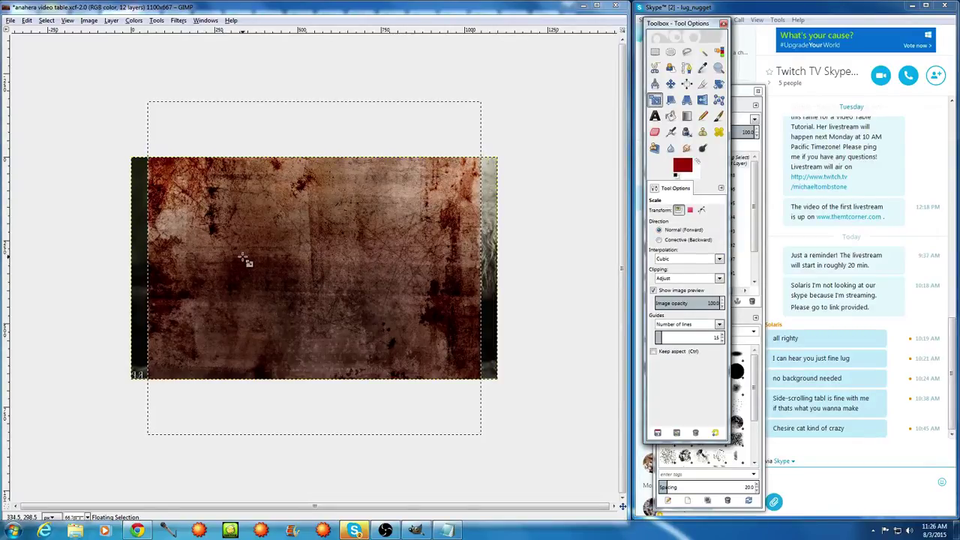
left_click_drag(301, 246, 259, 274)
left_click(462, 242)
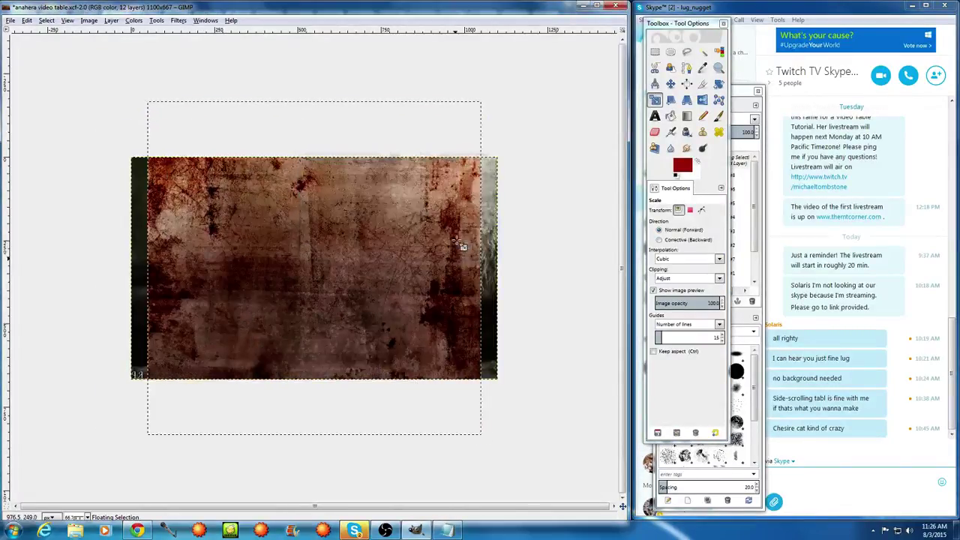
Undo the texture paste and clear away the empty layer above Layer #6
left_click(738, 96)
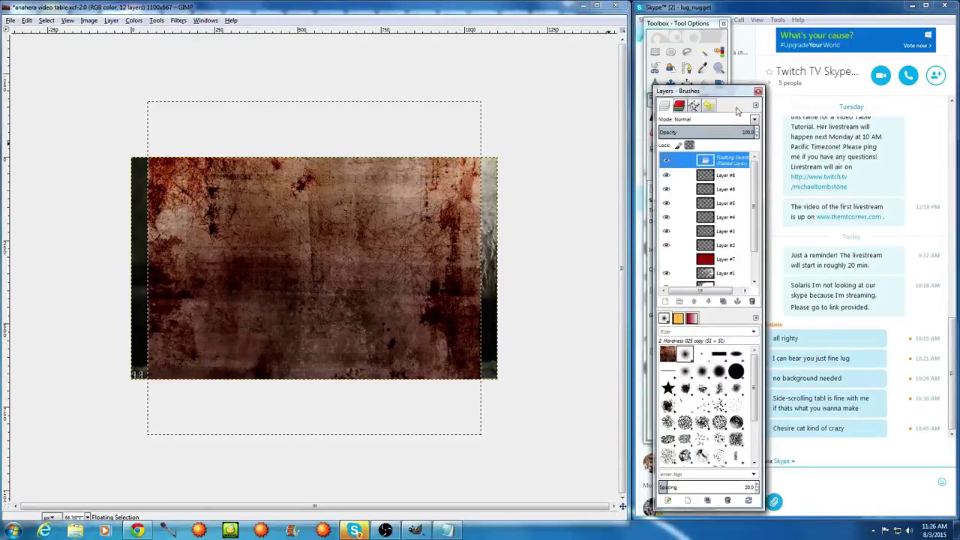
key("ctrl+z")
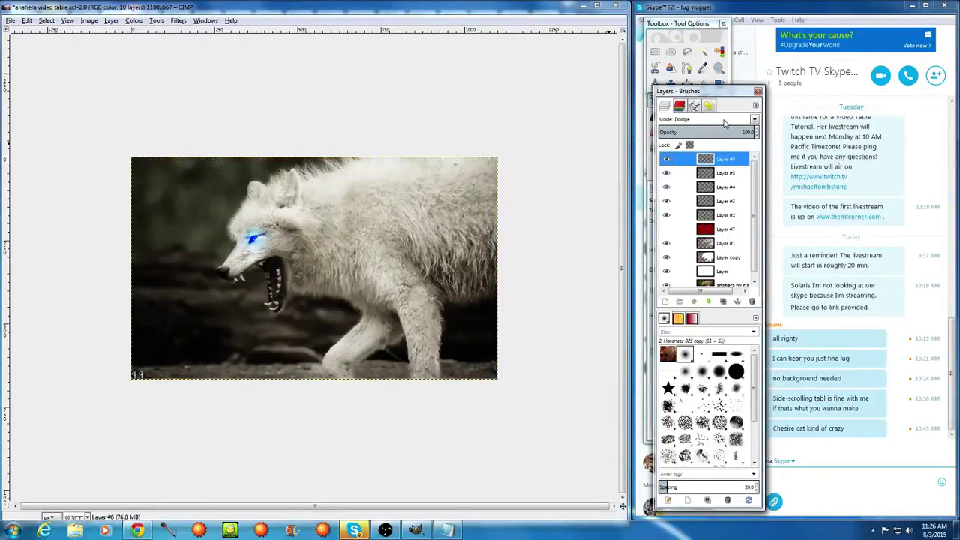
key("ctrl+z")
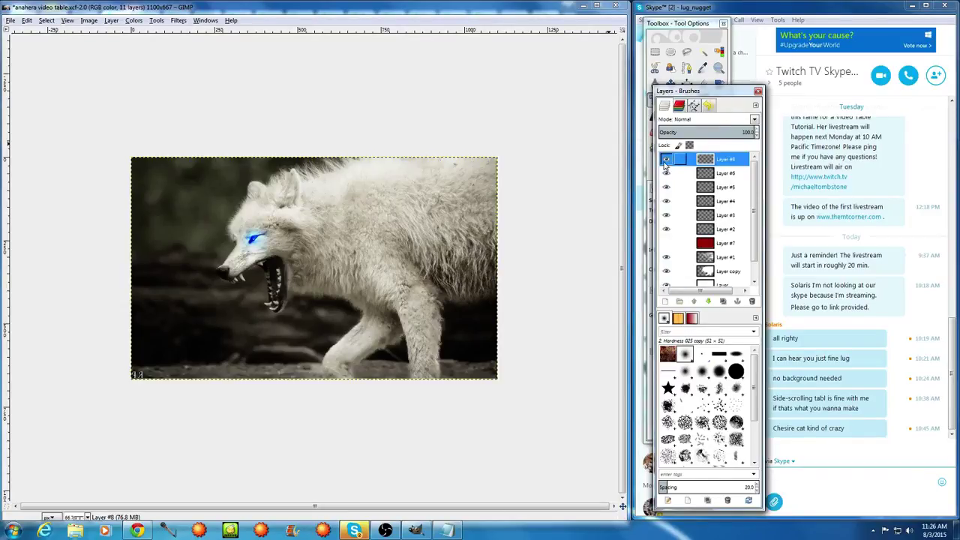
right_click(744, 163)
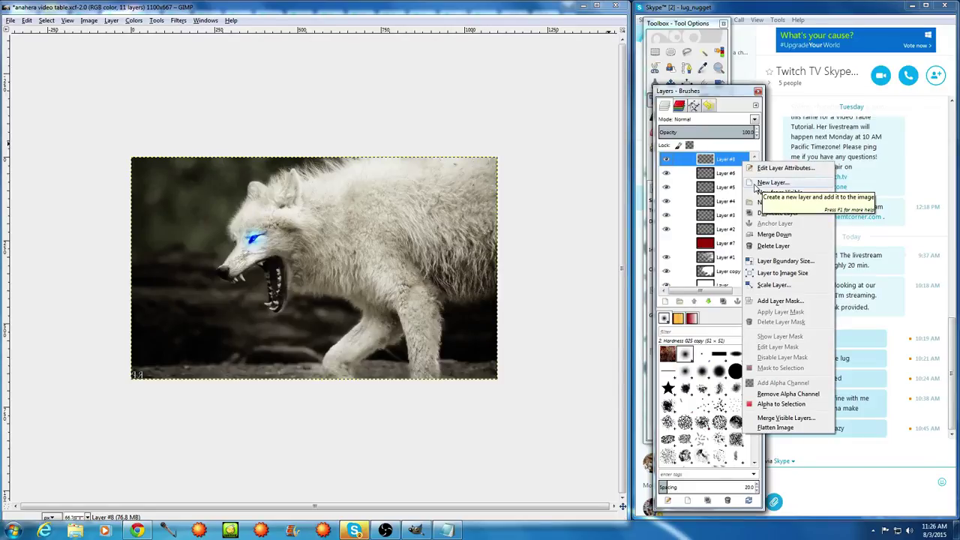
left_click(774, 234)
Open "anaheratexture by fabricate-stock.jpg" as a new layer in the wolf image
left_click(10, 20)
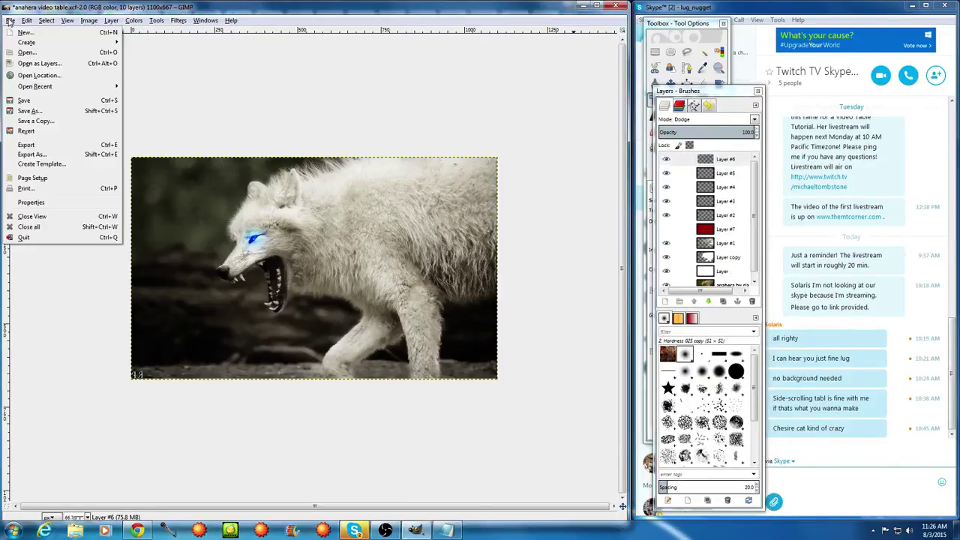
left_click(41, 66)
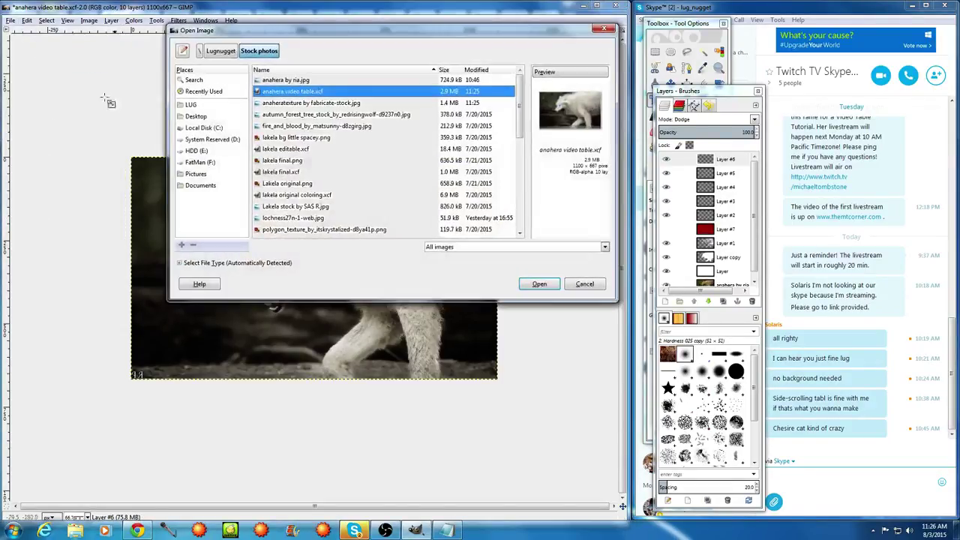
left_click(343, 103)
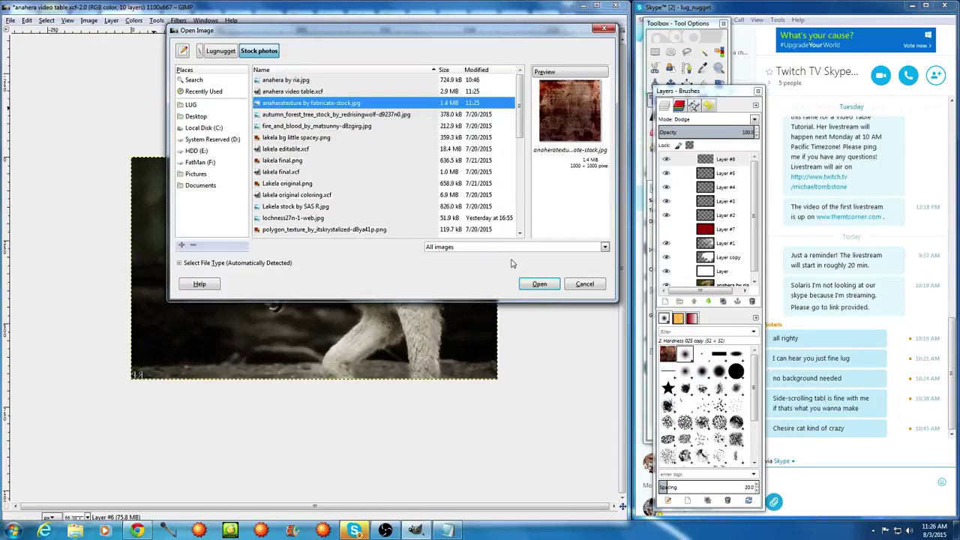
left_click(539, 284)
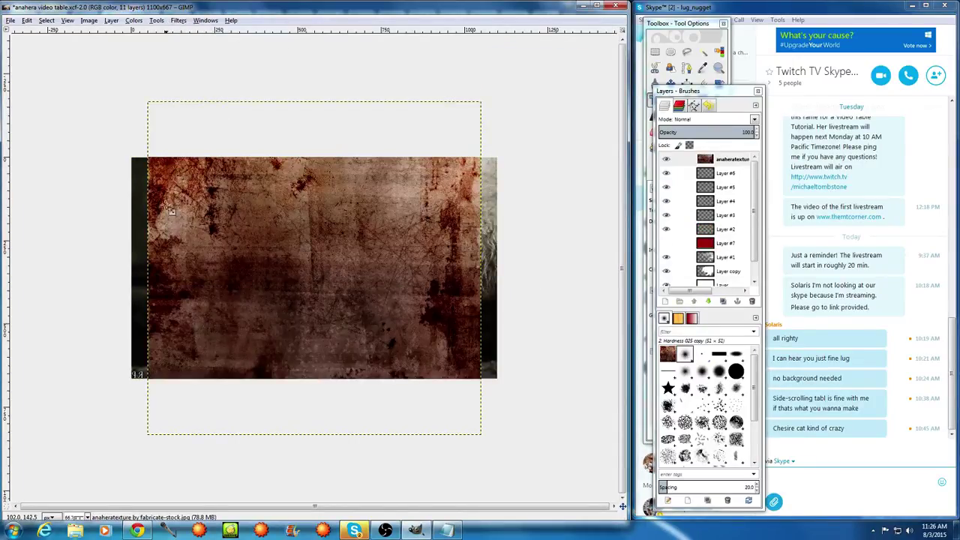
Erase a trial stroke down the right part of the texture layer with the Eraser, and undo it
left_click(681, 37)
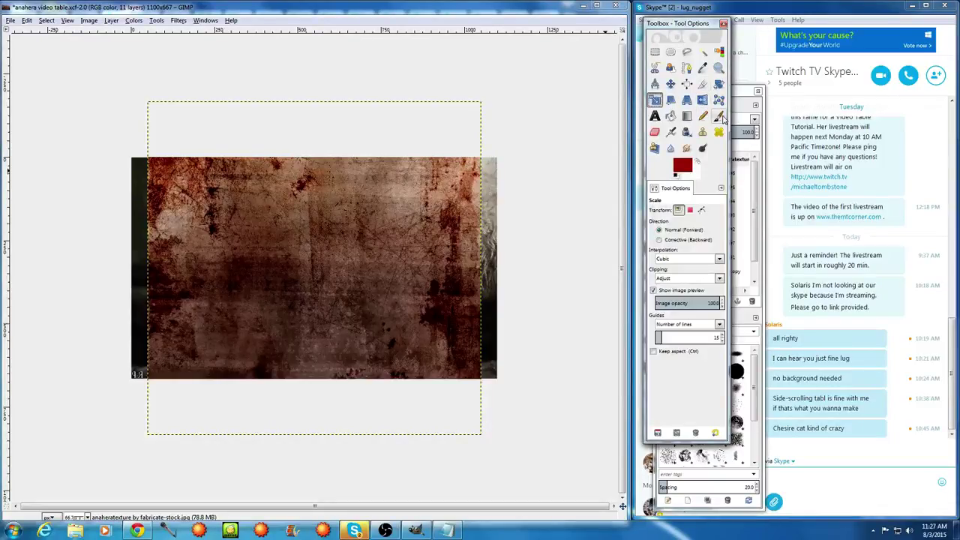
left_click(654, 131)
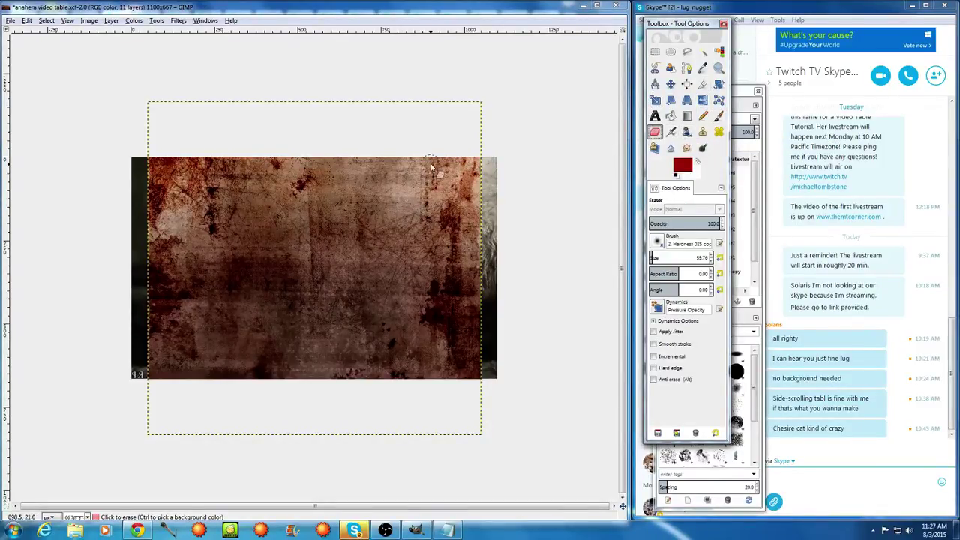
left_click_drag(429, 162, 447, 253)
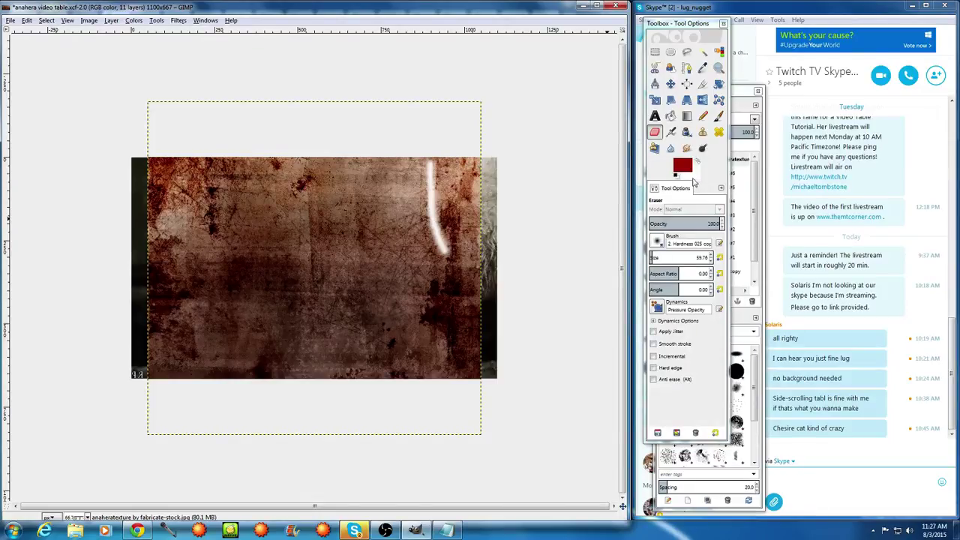
key("ctrl+z")
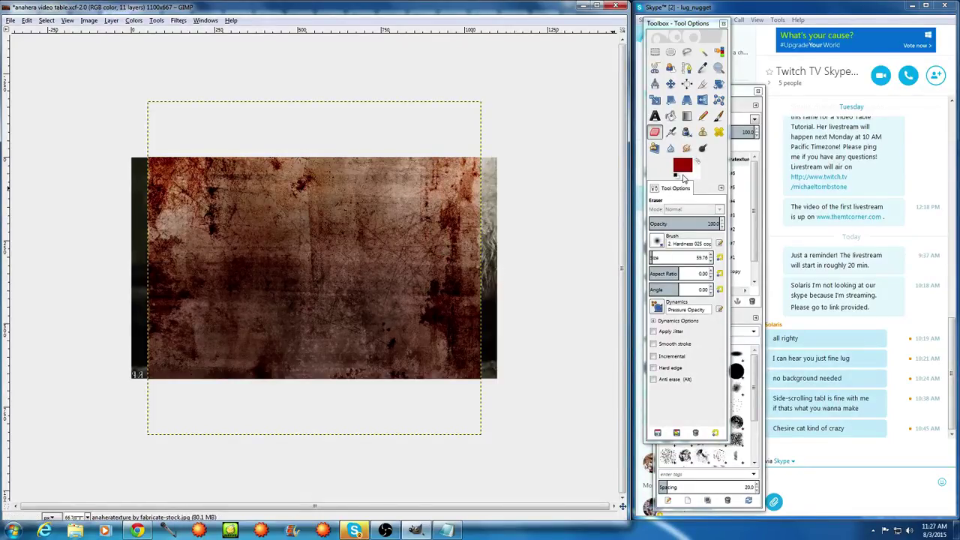
left_click(695, 178)
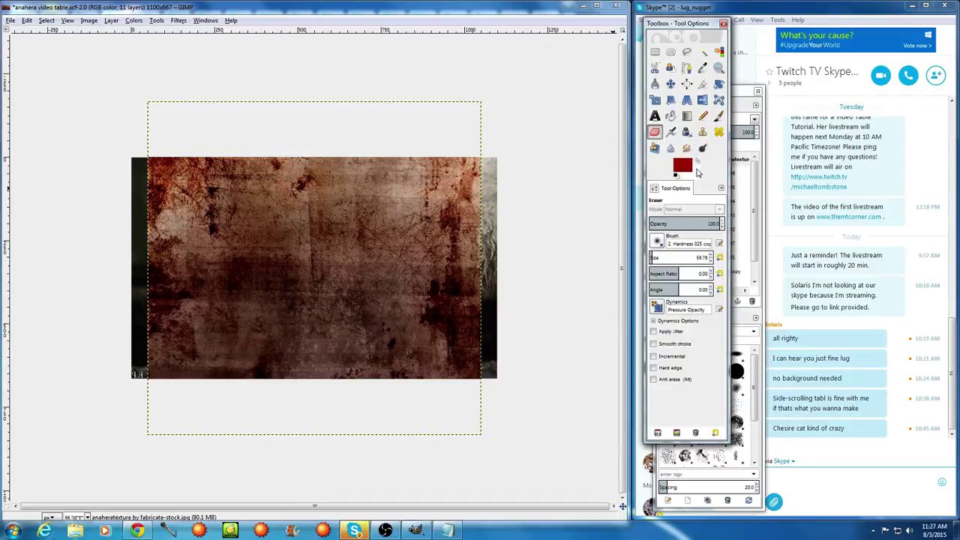
left_click(694, 173)
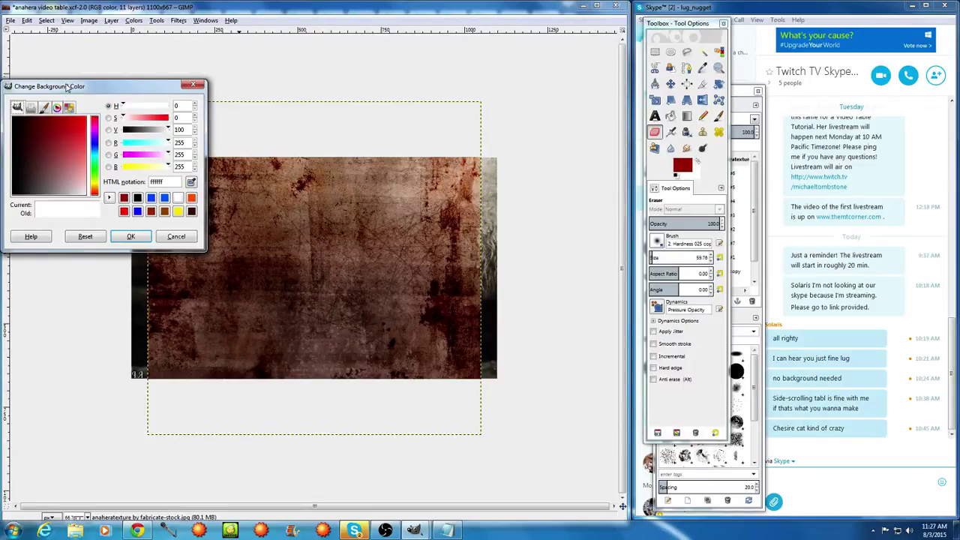
left_click_drag(67, 88, 108, 88)
left_click(110, 107)
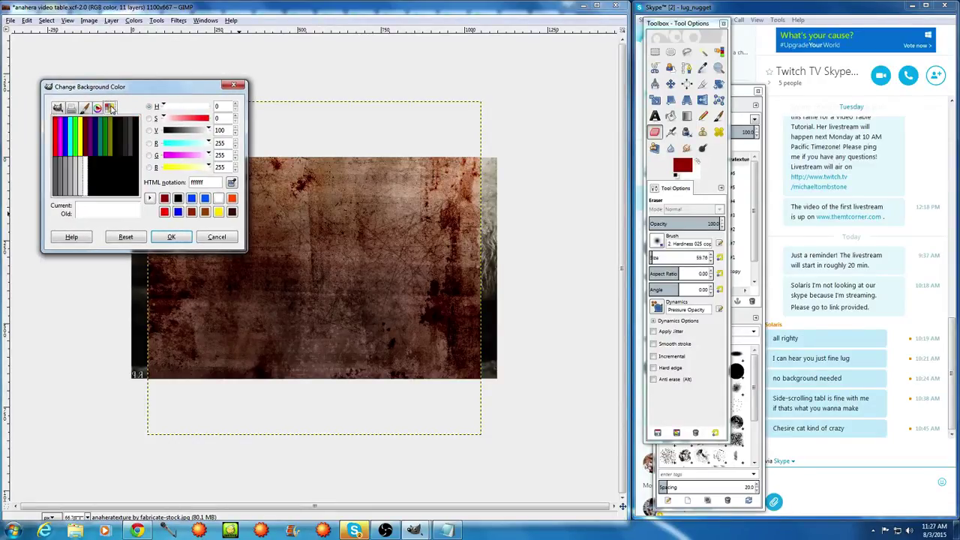
left_click(73, 108)
left_click(83, 108)
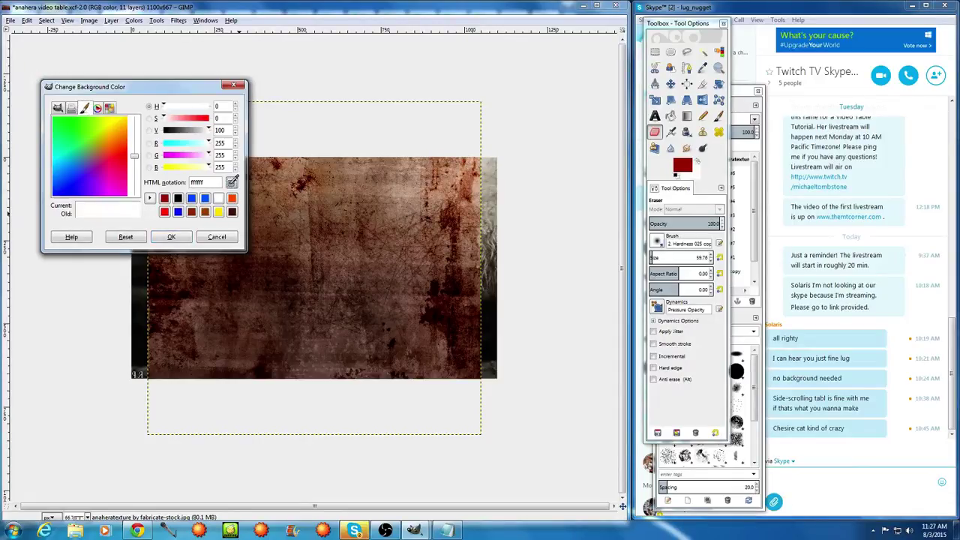
left_click(231, 181)
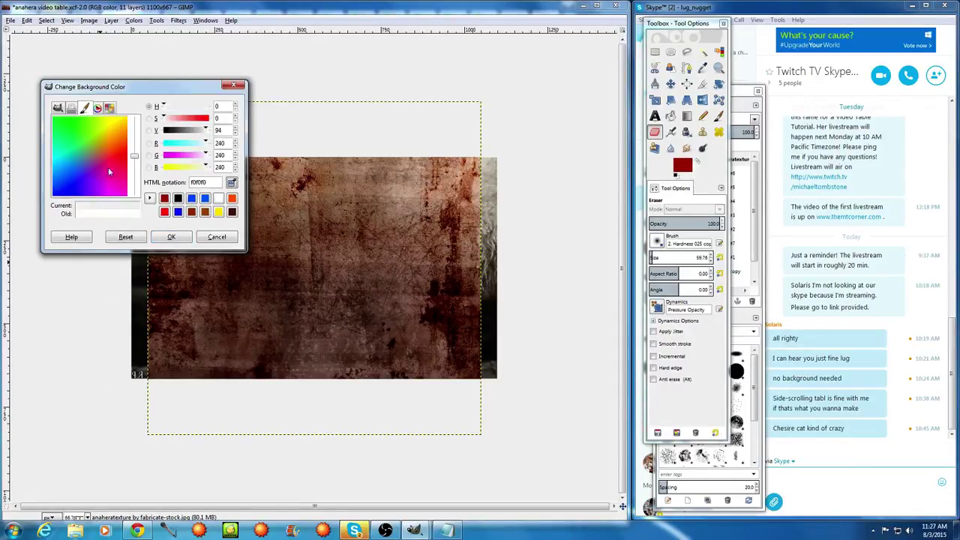
left_click(59, 109)
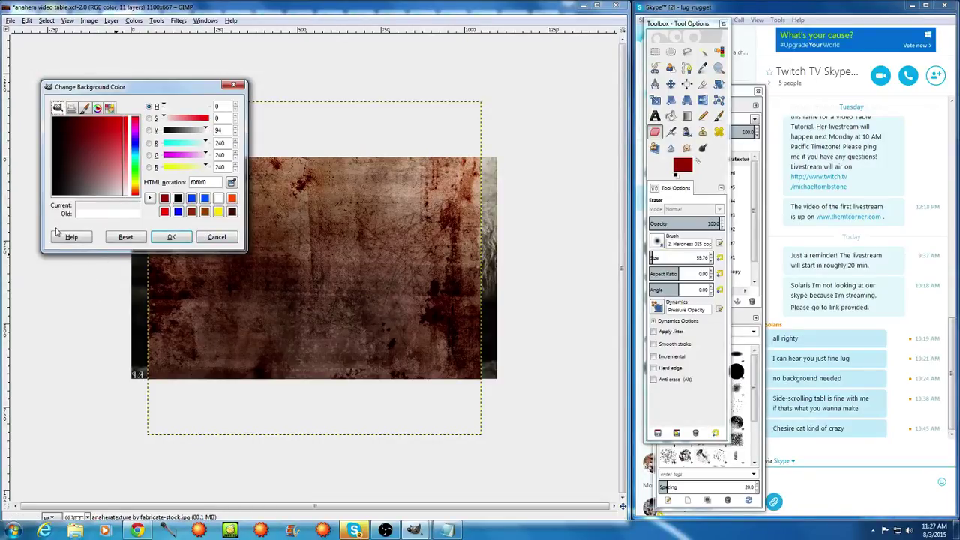
left_click(135, 239)
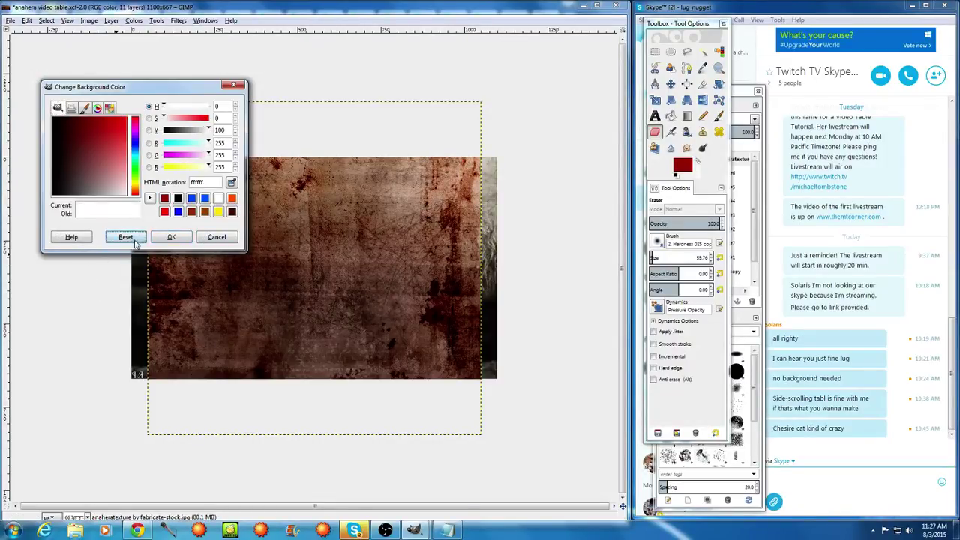
left_click(218, 238)
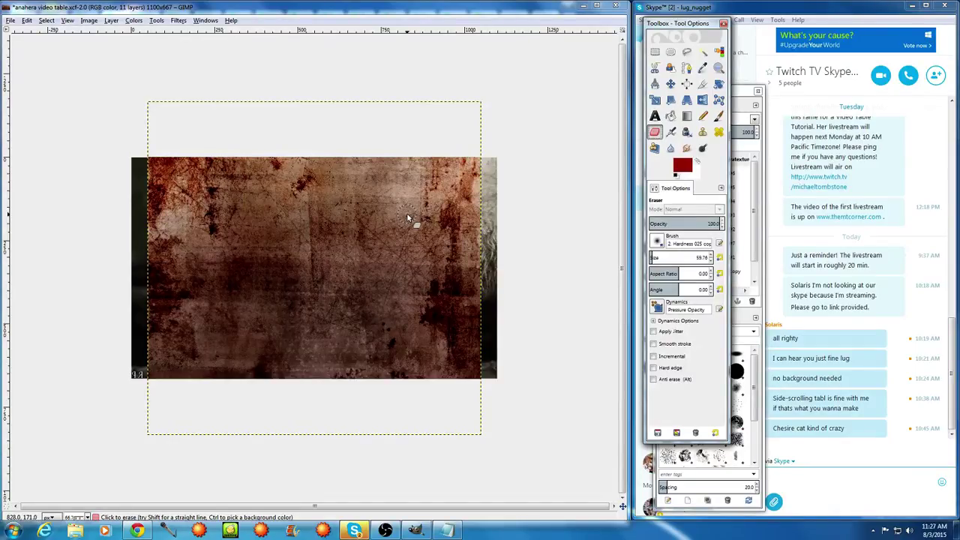
Widen the texture layer with the Scale tool until it extends past both sides of the wolf image
left_click(737, 95)
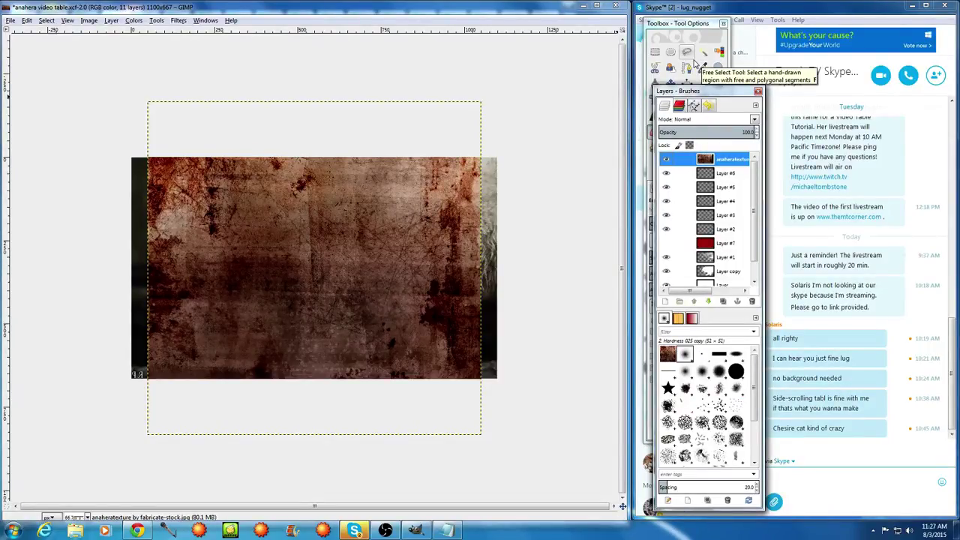
left_click(677, 33)
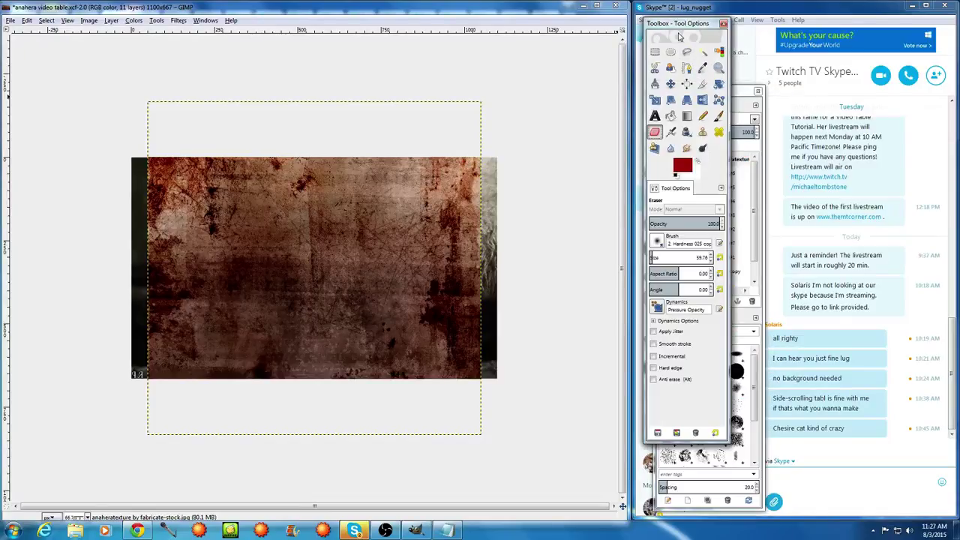
left_click(654, 99)
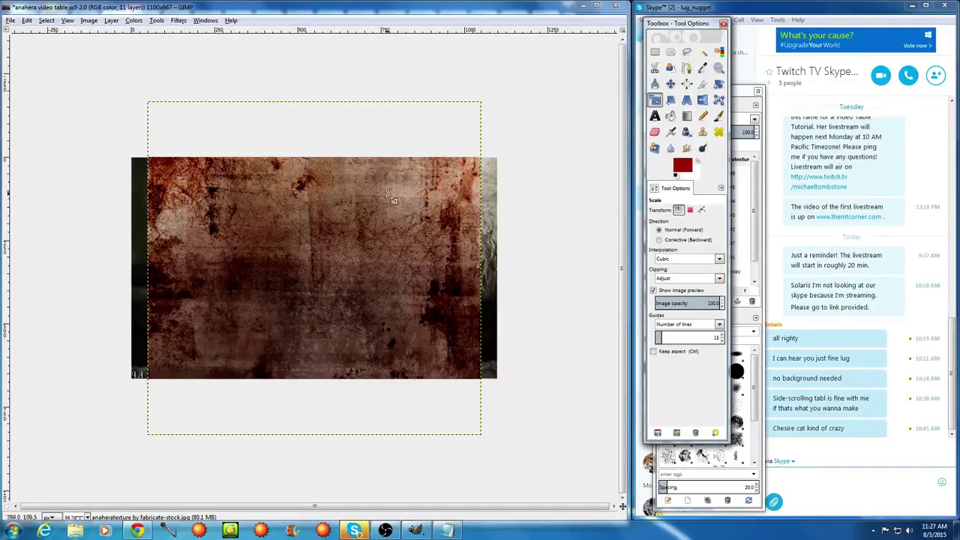
left_click(172, 248)
left_click_drag(172, 247, 158, 249)
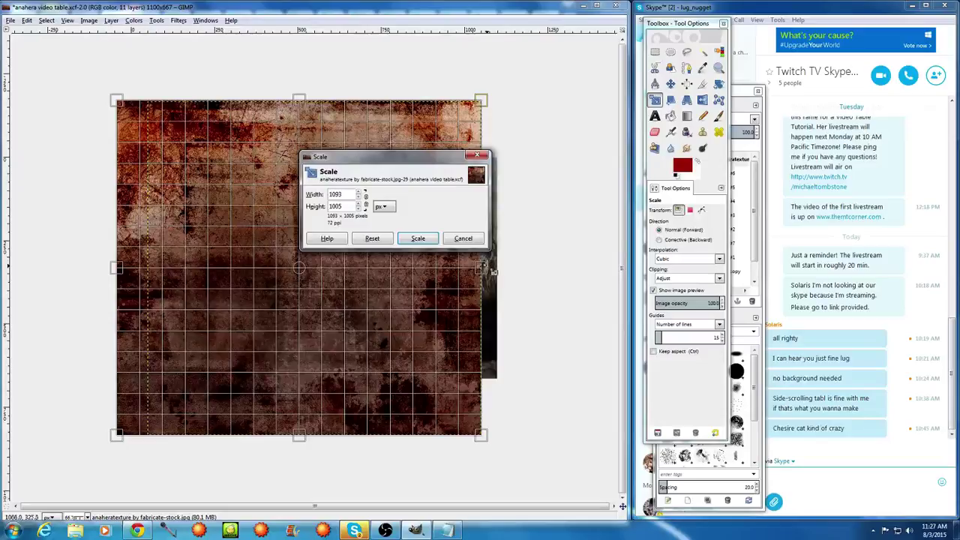
left_click_drag(492, 267, 525, 270)
left_click(418, 238)
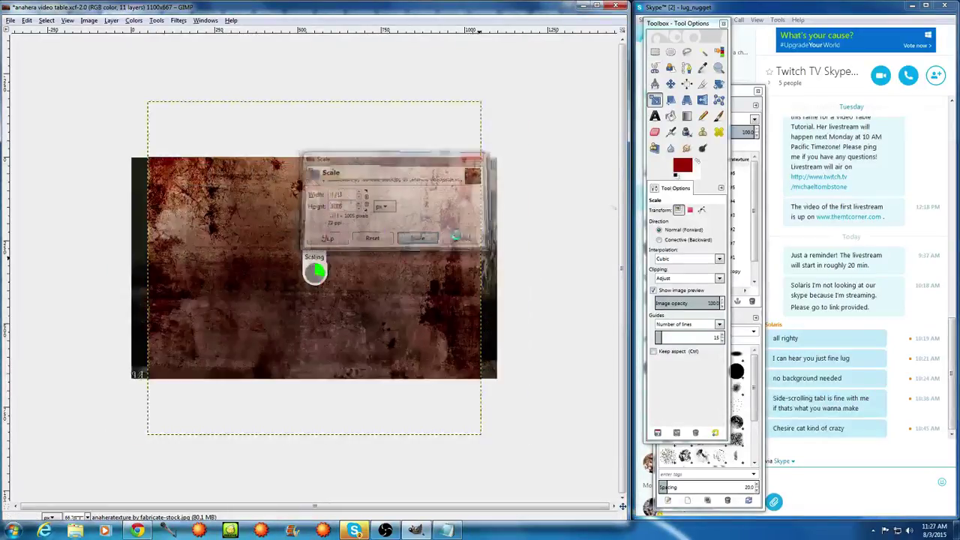
Set the texture layer's blending mode to Overlay
left_click(748, 94)
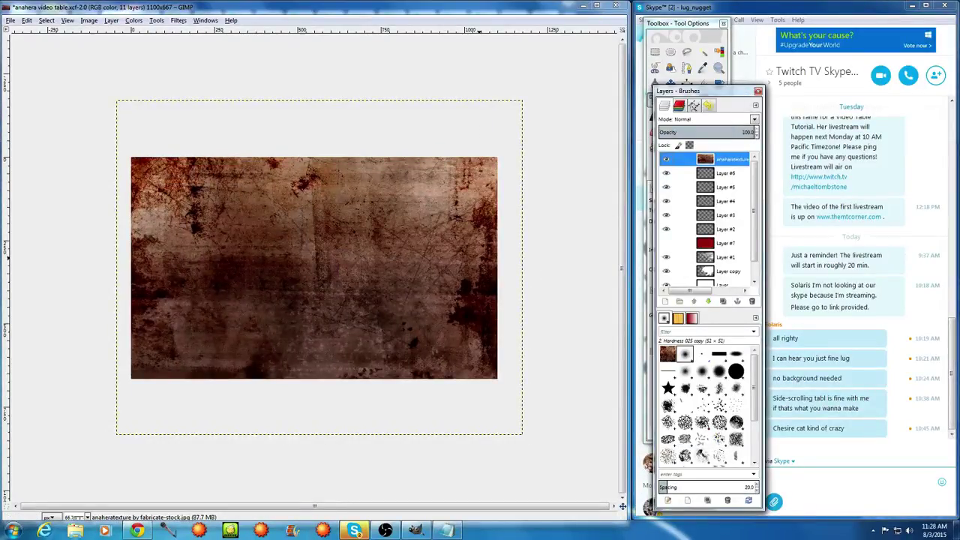
left_click(755, 121)
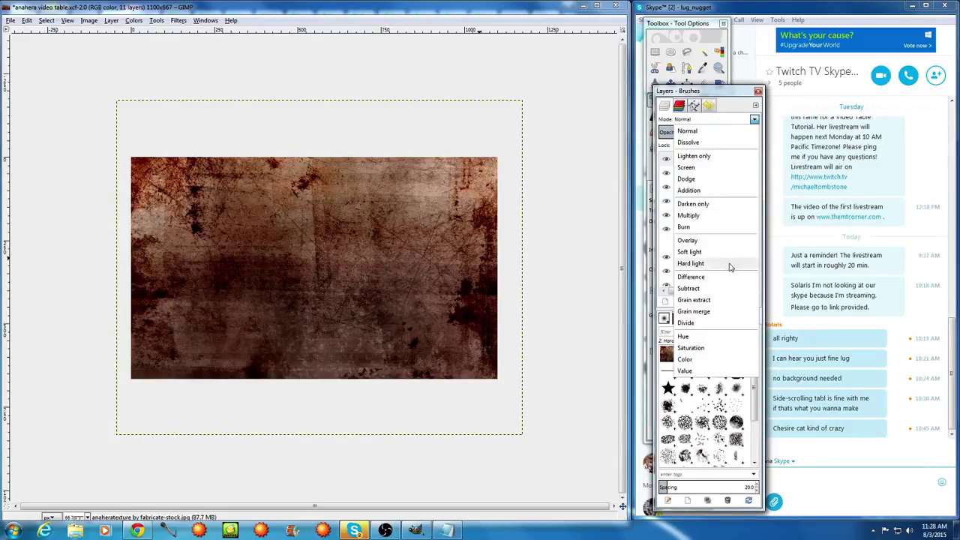
left_click(689, 241)
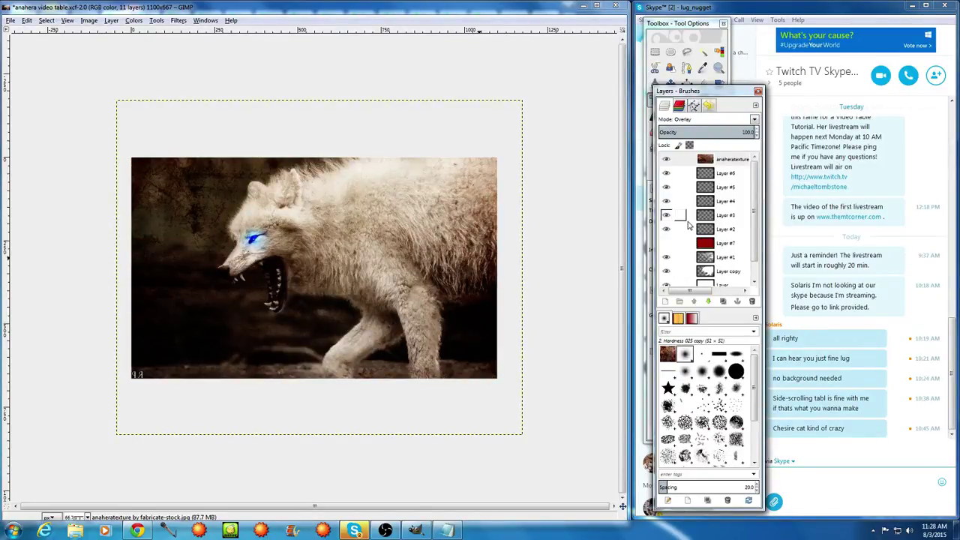
Move the texture layer between Layer #2 and Layer #7 and set its blending mode to Grain merge
left_click_drag(709, 159, 717, 246)
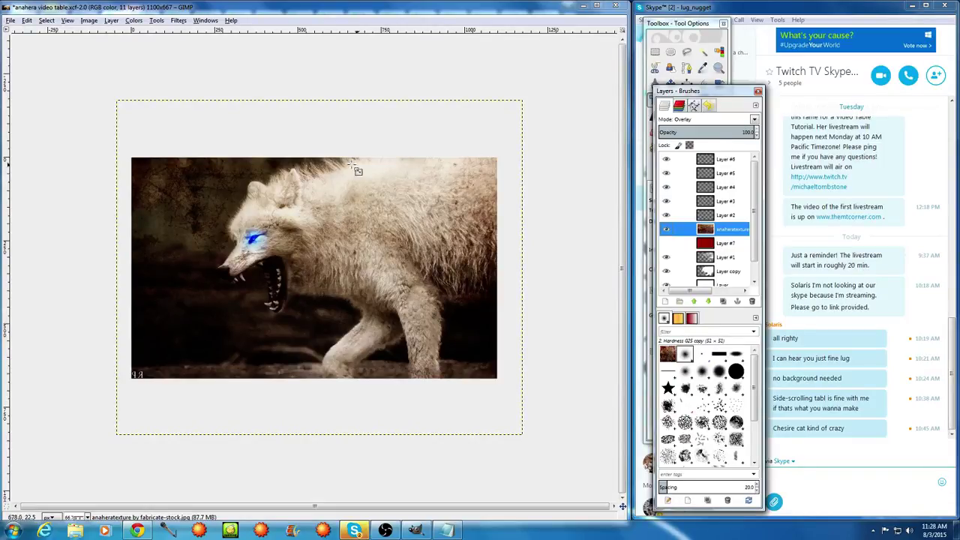
left_click(754, 121)
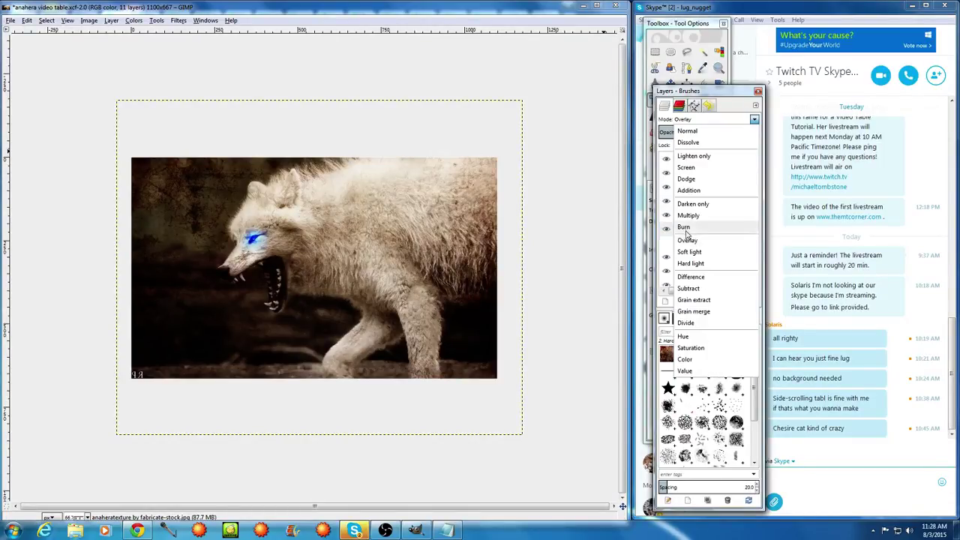
left_click(691, 311)
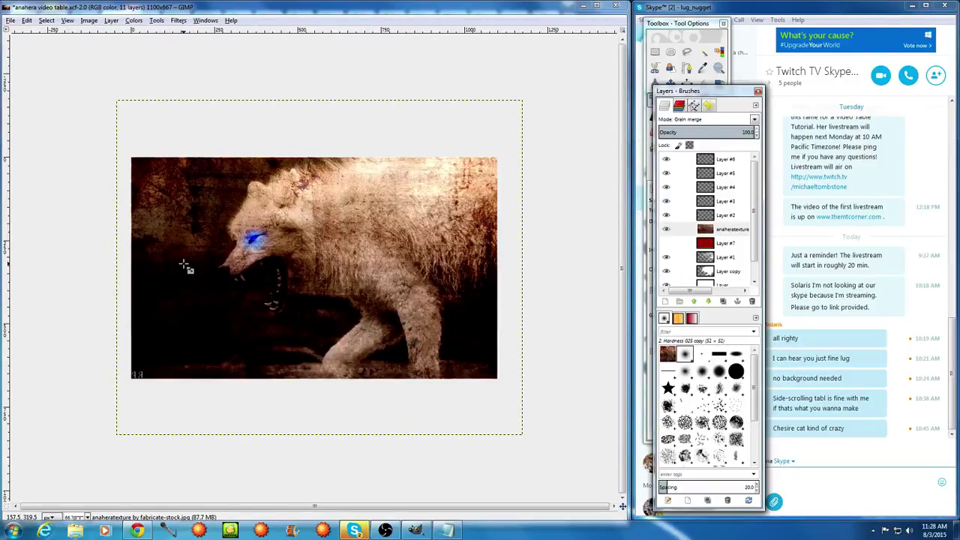
Compare the wolf's eye glow with Layer #5 hidden and shown
left_click(667, 173)
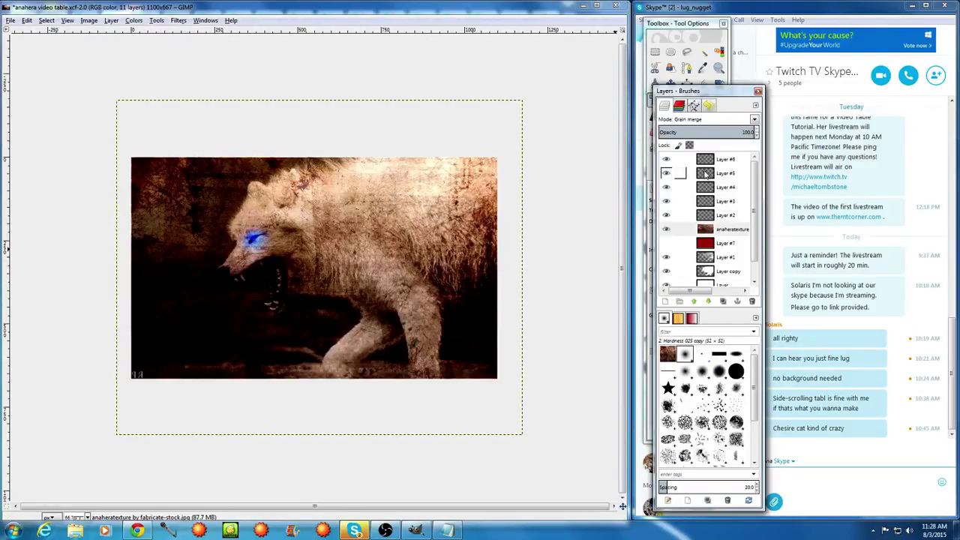
left_click(667, 175)
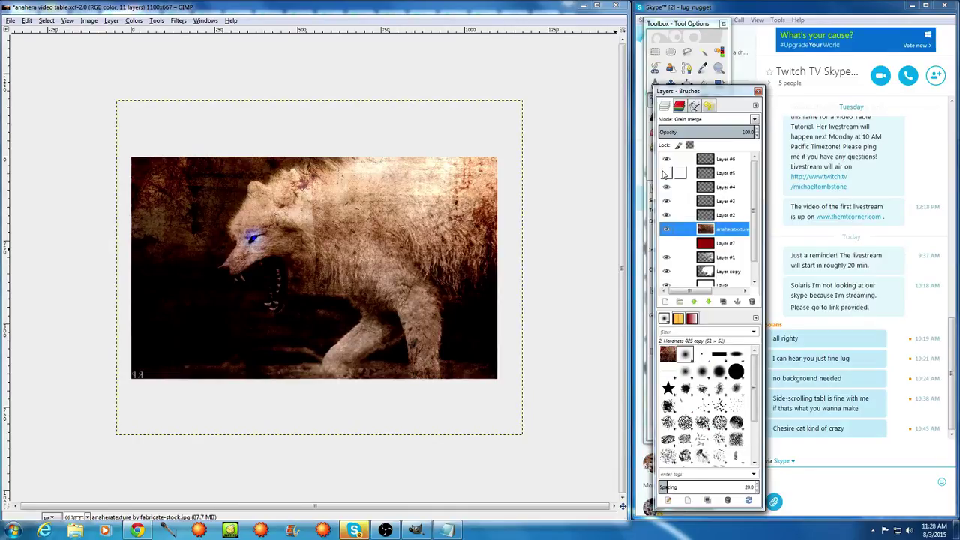
left_click(666, 173)
left_click(666, 174)
left_click(666, 173)
left_click(666, 173)
Arrange the texture layer above Layer #5 and directly below Layer #6, with Layer #5 shown
left_click_drag(712, 229, 712, 159)
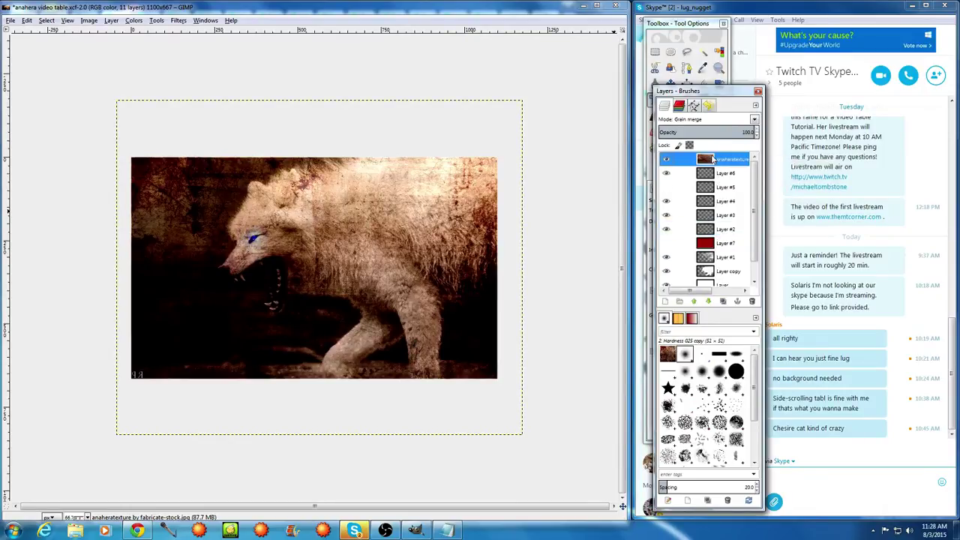
left_click(670, 186)
left_click_drag(726, 174, 727, 158)
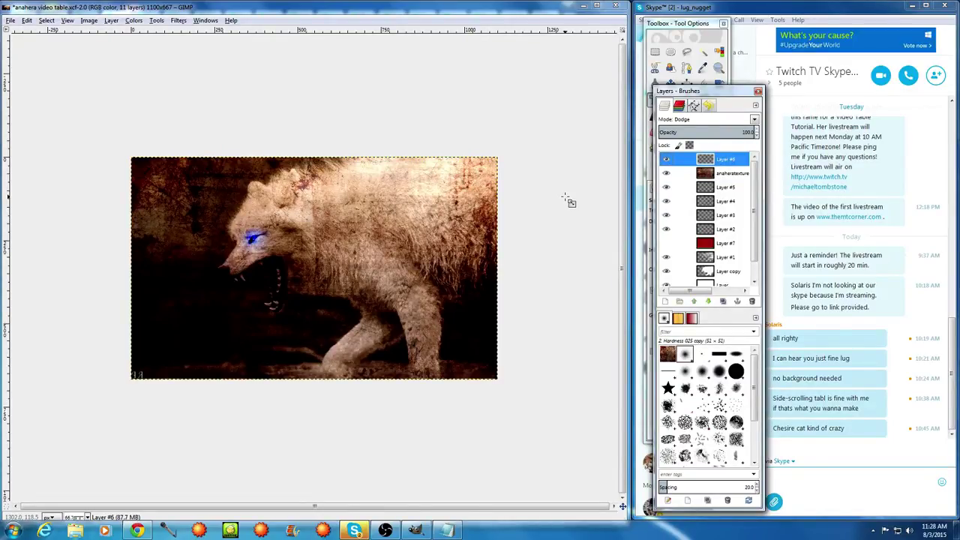
Set the texture layer's blending mode to Color
left_click(732, 174)
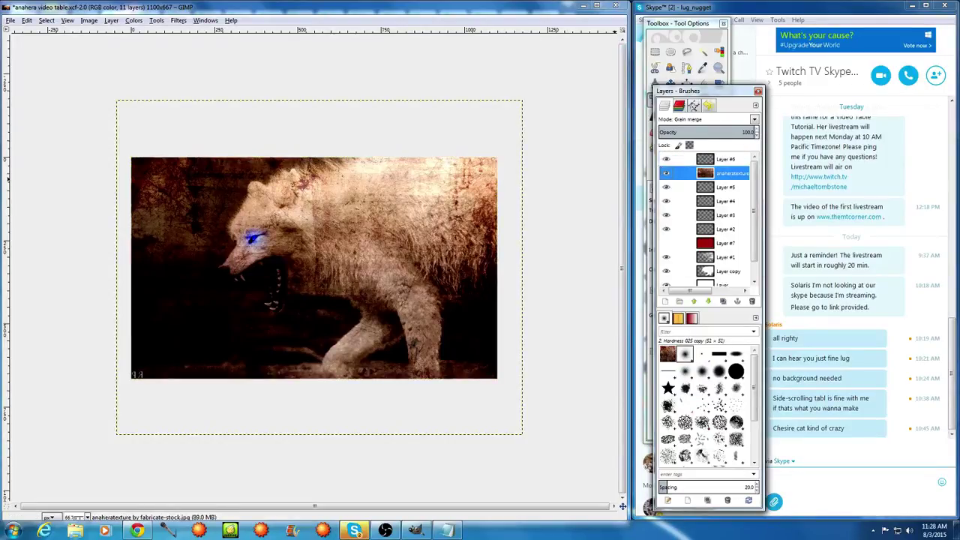
left_click(755, 120)
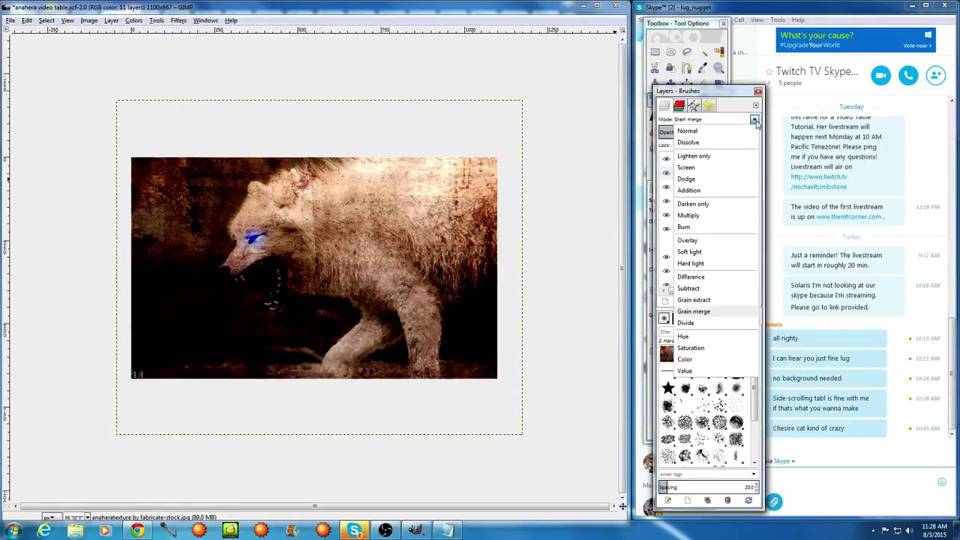
left_click(706, 361)
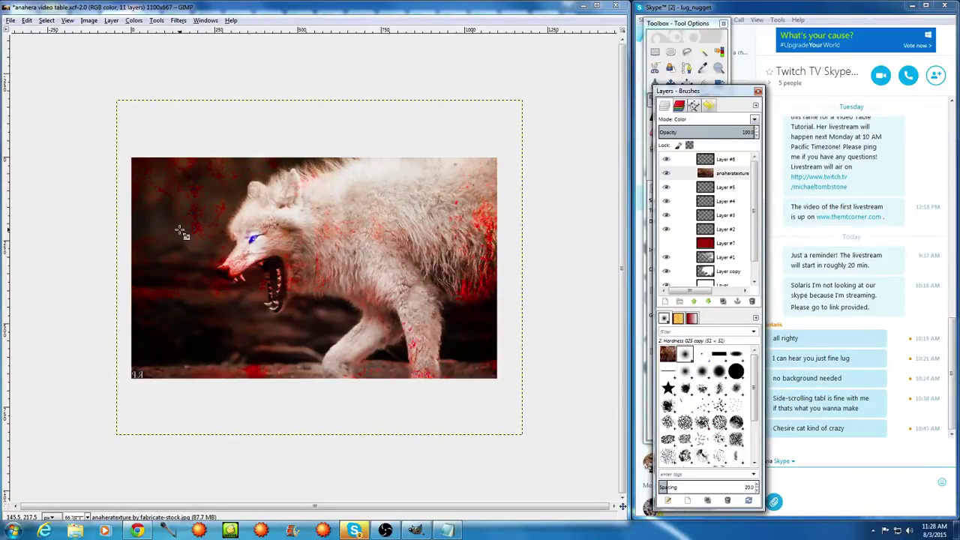
Try the Screen and Burn blending modes on the grunge texture layer
left_click(754, 120)
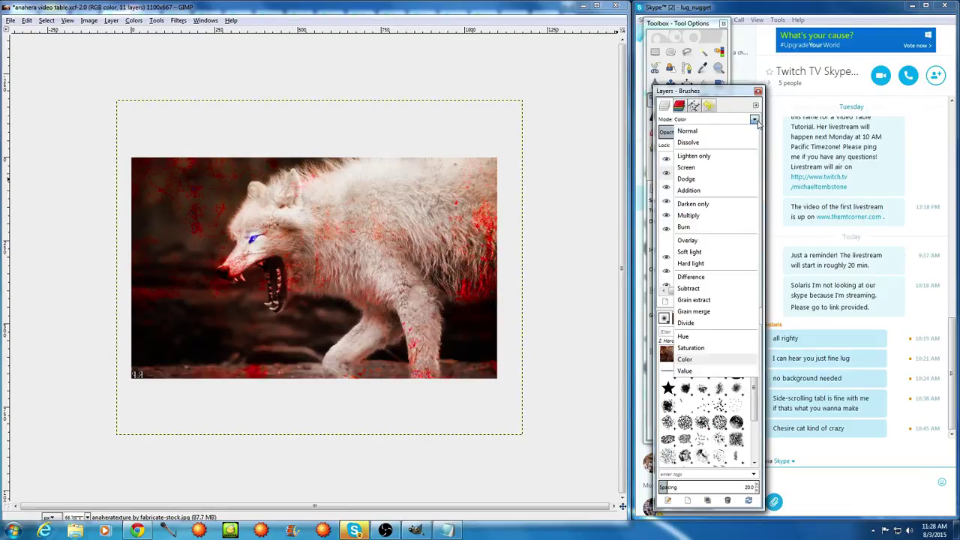
left_click(685, 168)
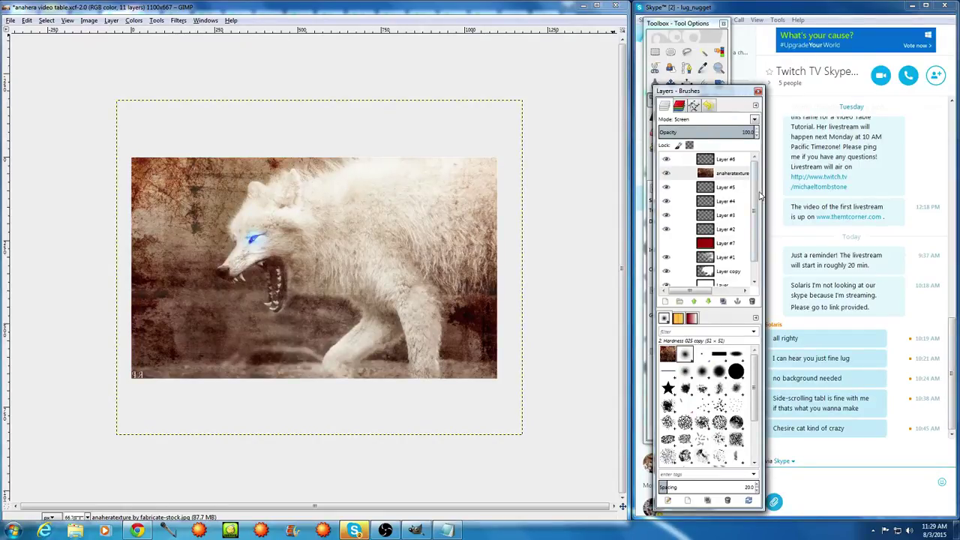
left_click(754, 120)
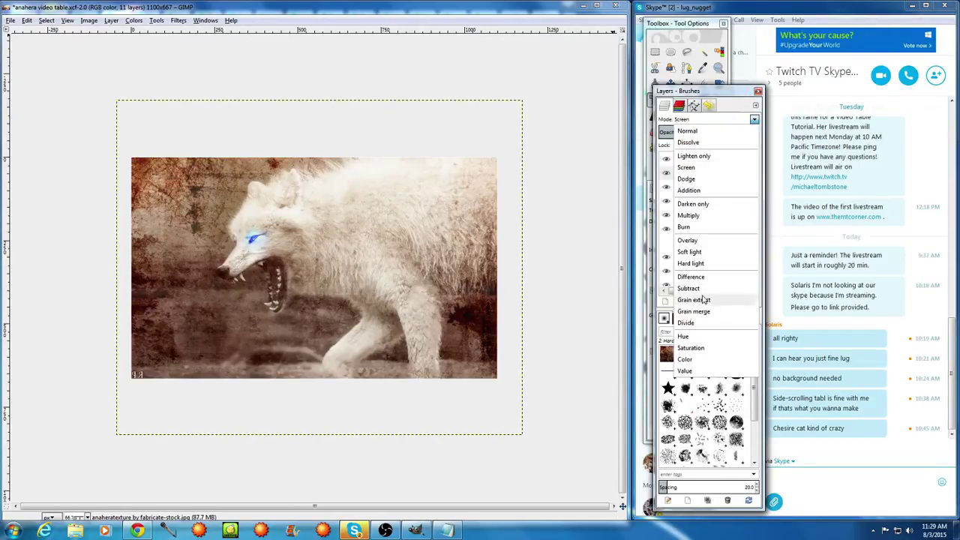
left_click(689, 227)
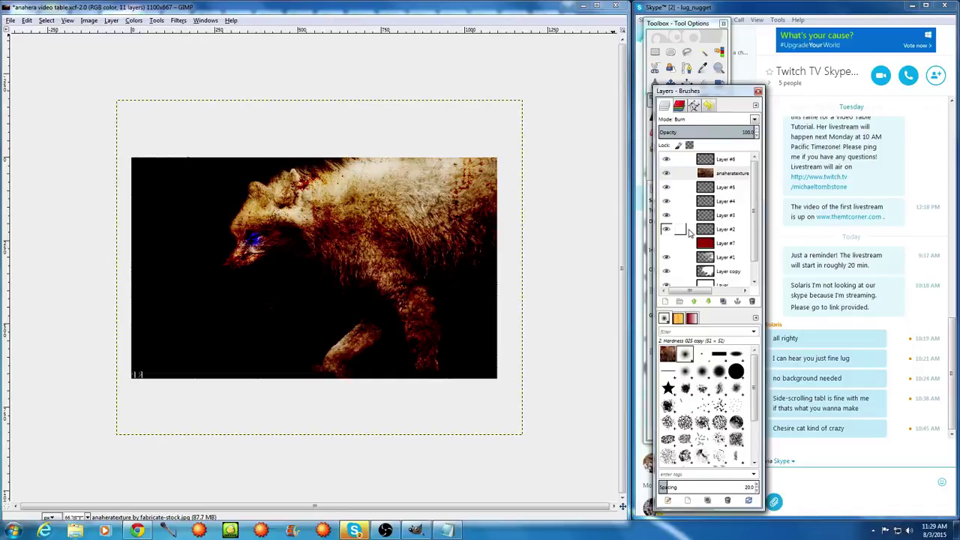
Try the Burn texture layer at an opacity of 39.6, and restore its opacity to 100
left_click(754, 120)
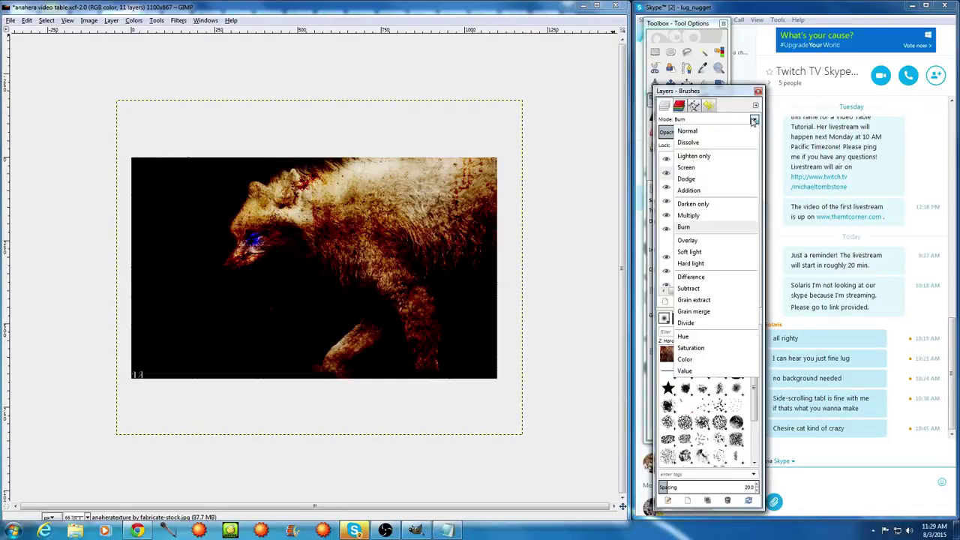
left_click(754, 121)
left_click(691, 131)
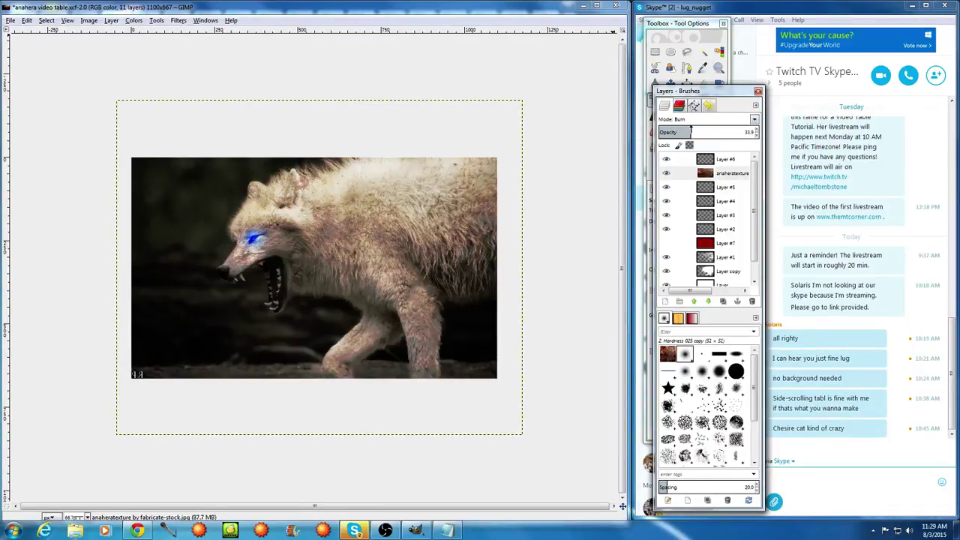
left_click_drag(691, 131, 696, 132)
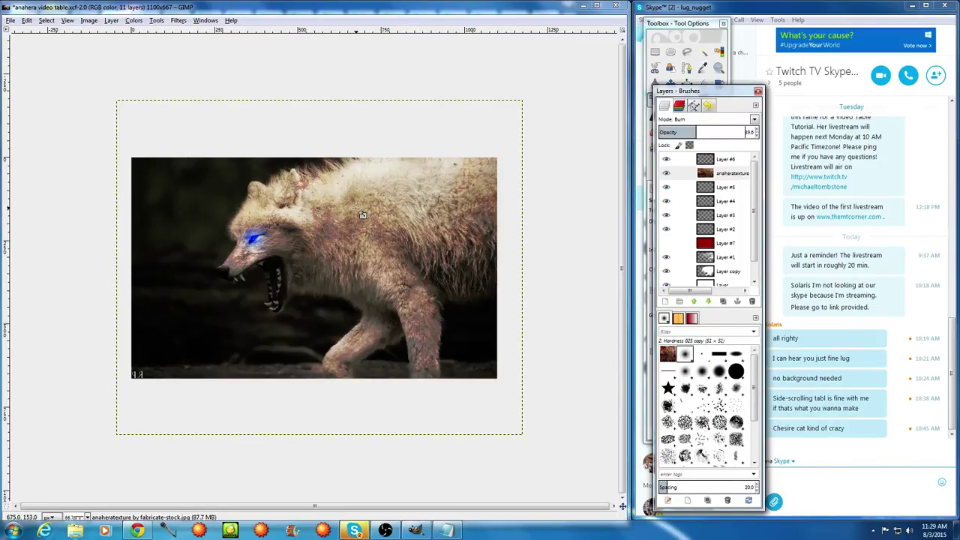
left_click(754, 121)
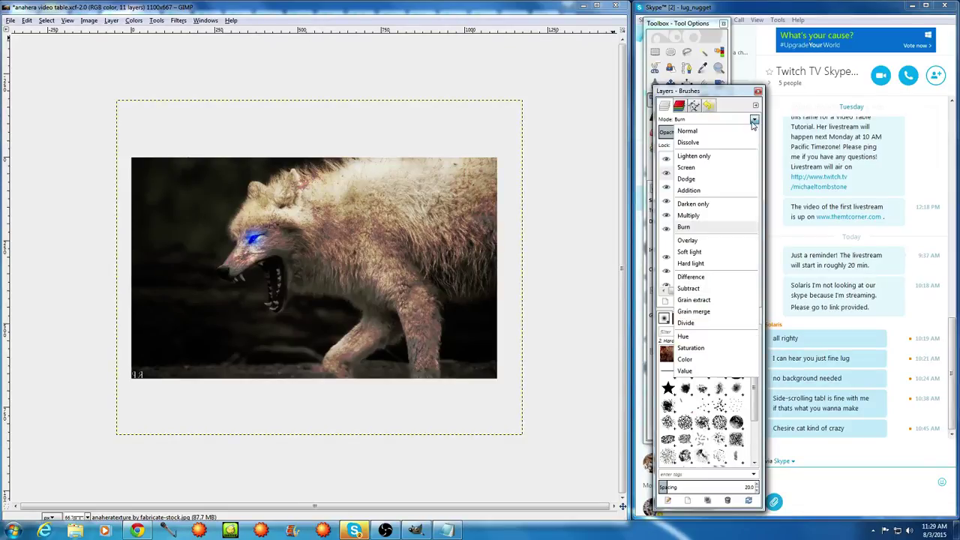
left_click(714, 93)
left_click_drag(693, 132, 803, 137)
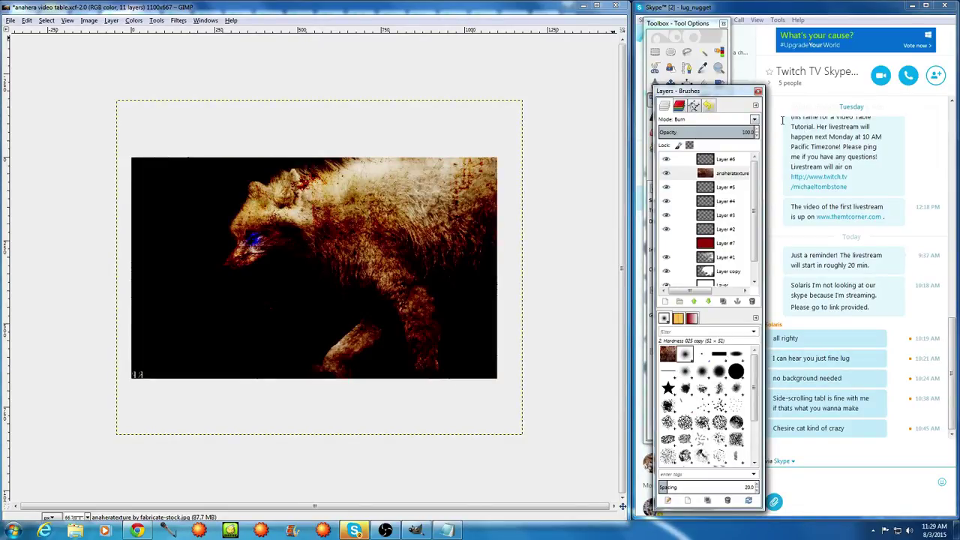
Try the Value and Addition blending modes on the grunge texture layer
left_click(753, 122)
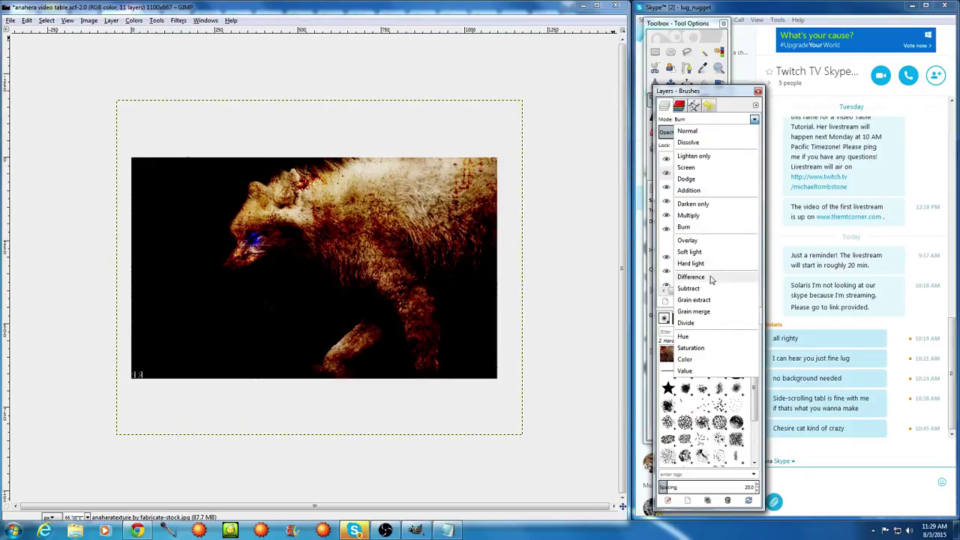
left_click(685, 372)
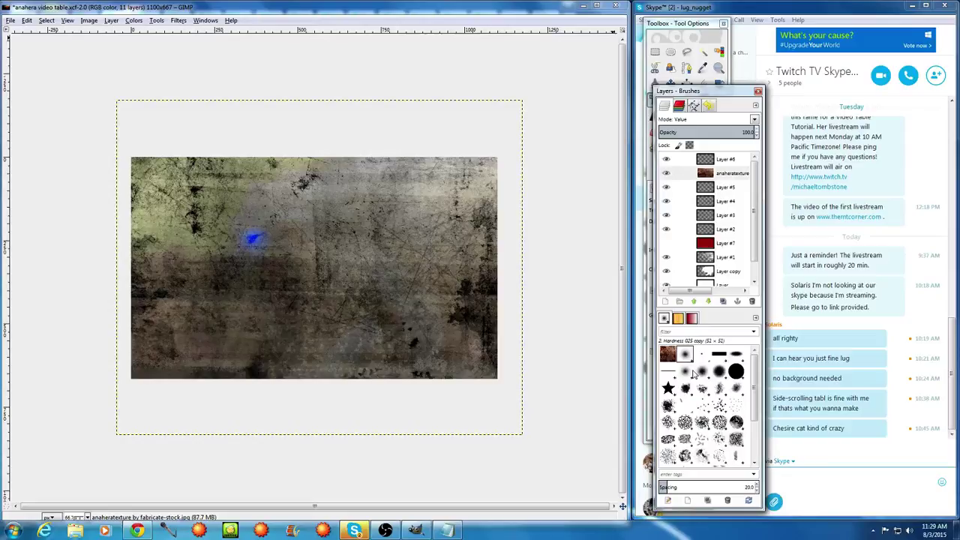
left_click(754, 119)
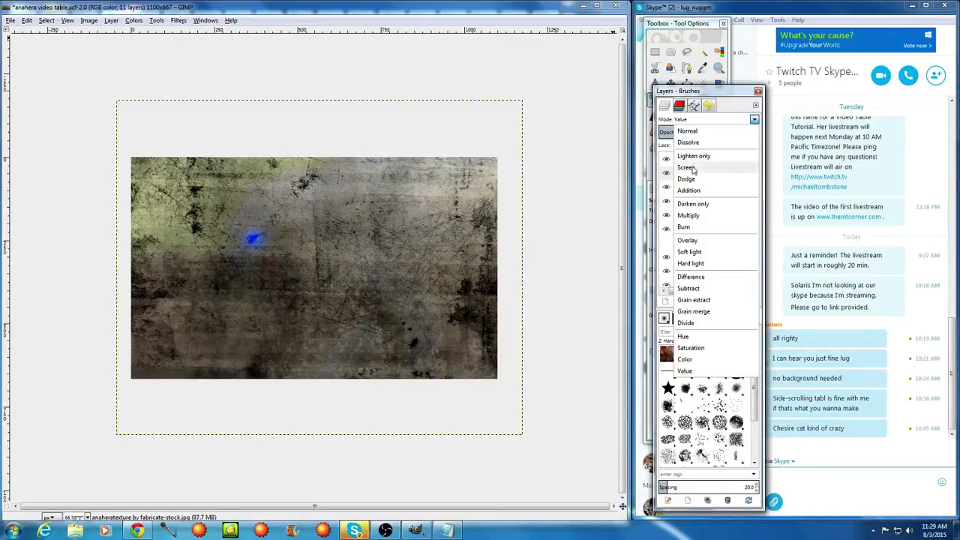
left_click(691, 190)
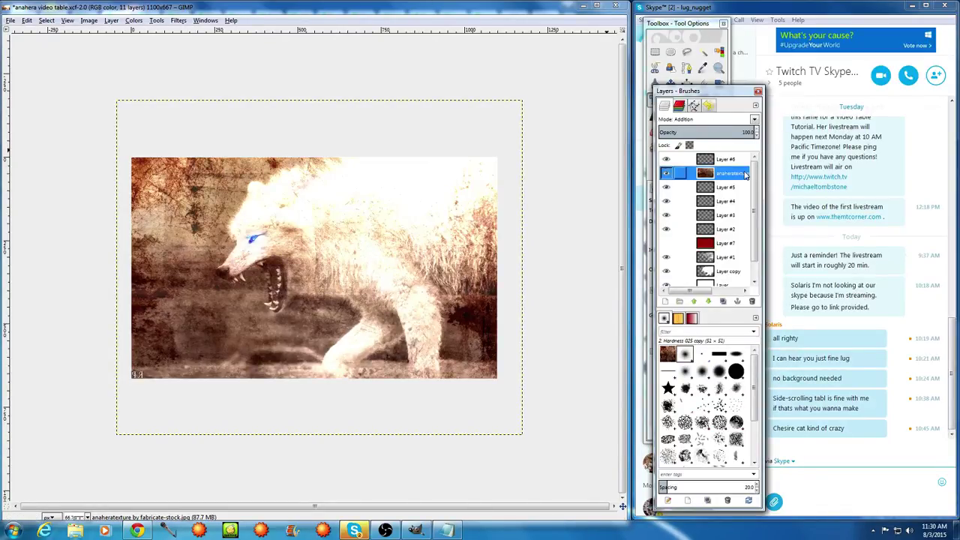
Try the Grain extract, Darken only and Dodge blending modes on the grunge texture layer
left_click(747, 120)
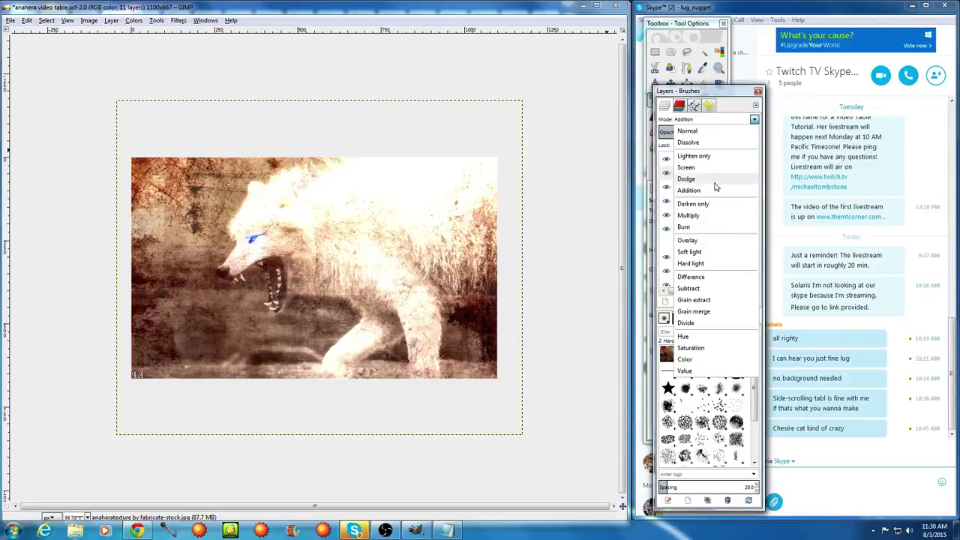
left_click(699, 302)
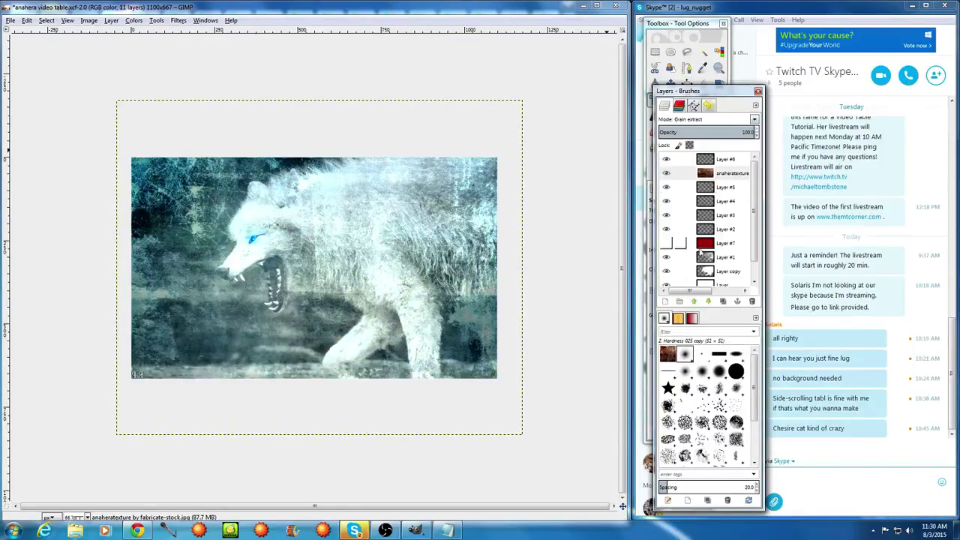
left_click(753, 120)
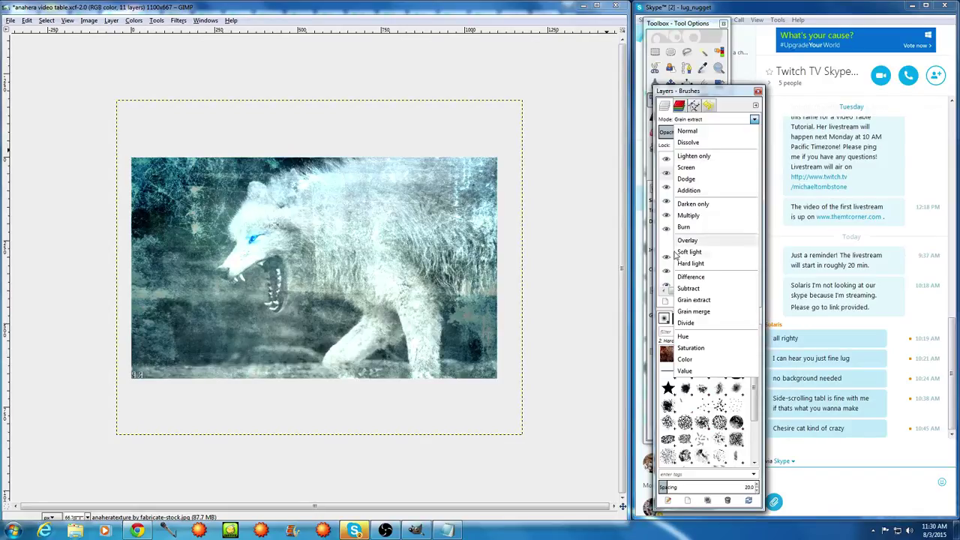
left_click(691, 204)
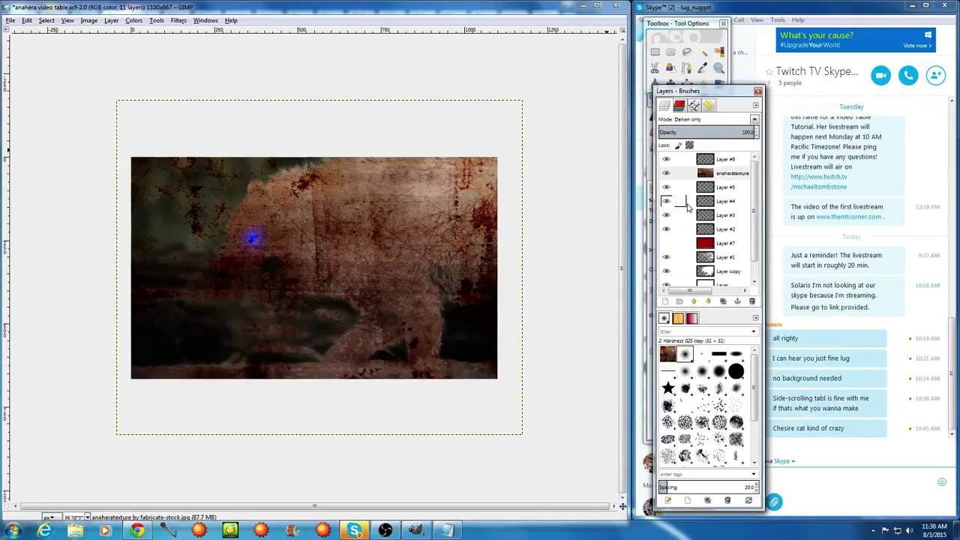
left_click(753, 120)
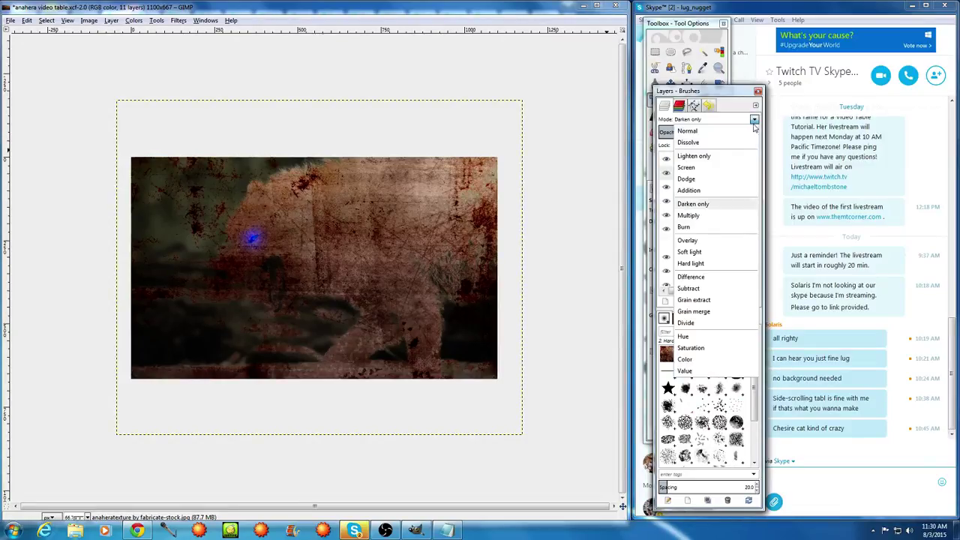
left_click(692, 180)
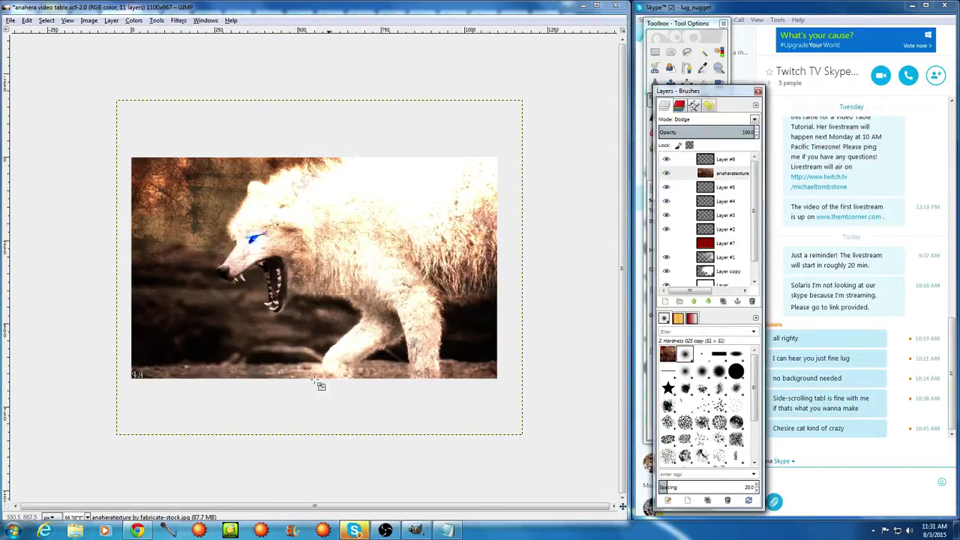
Set the grunge texture layer's blending mode to Overlay
left_click(713, 120)
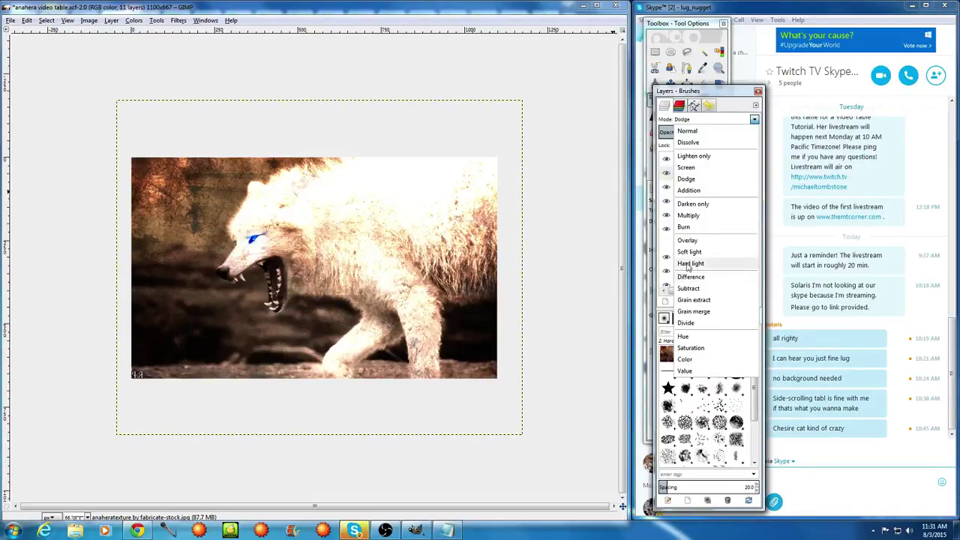
left_click(684, 240)
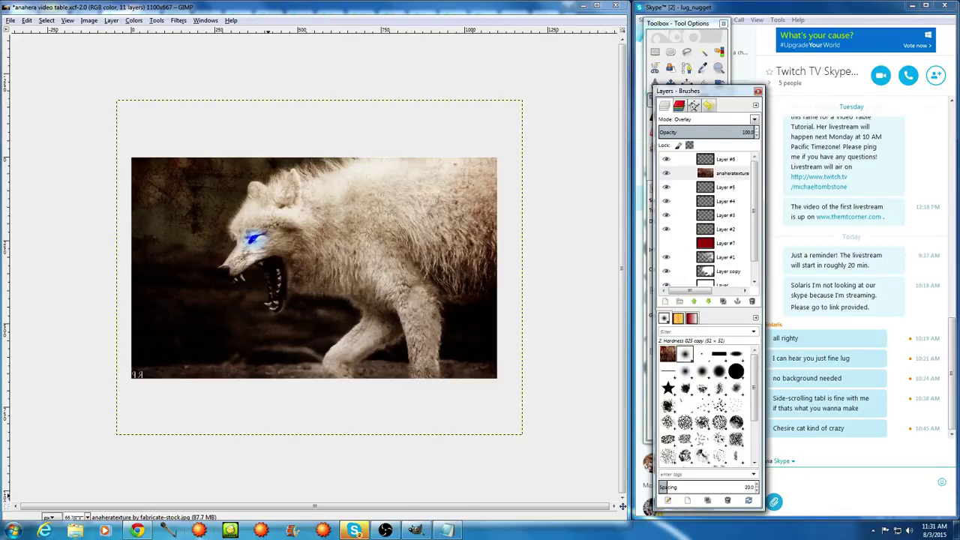
Switch to Chrome and save DeviantArt's Fissures ii image in the Stock photos folder as "anahera texture by struckdumb"
left_click(137, 531)
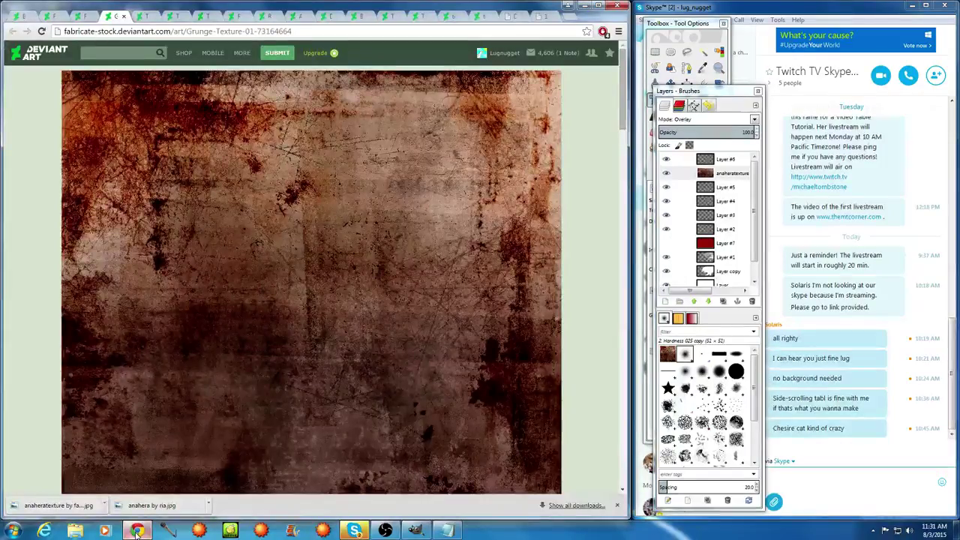
left_click(84, 17)
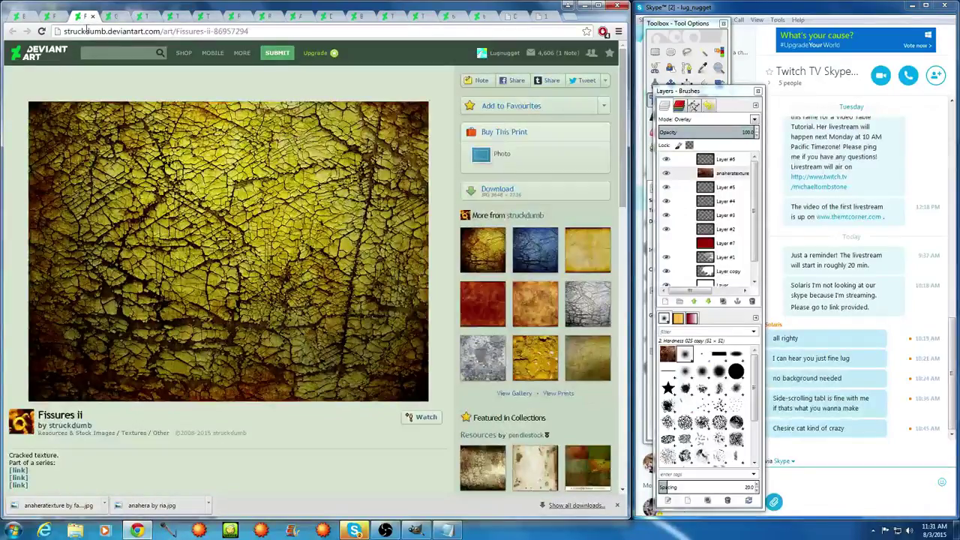
right_click(149, 262)
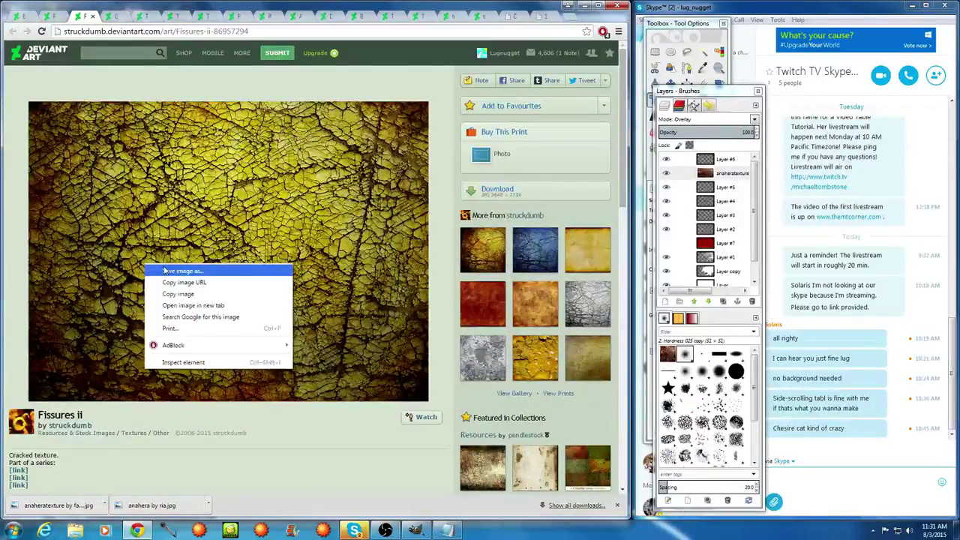
left_click(180, 270)
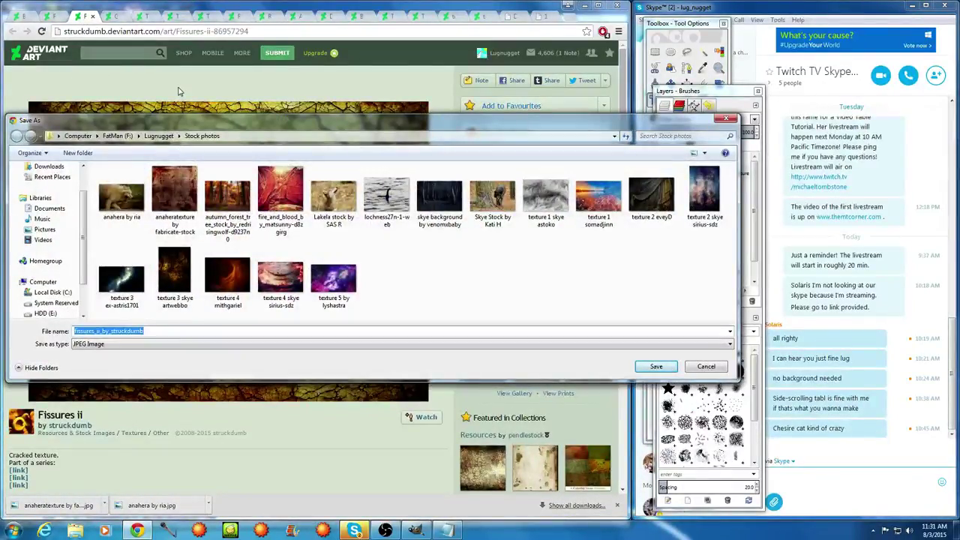
type("anah")
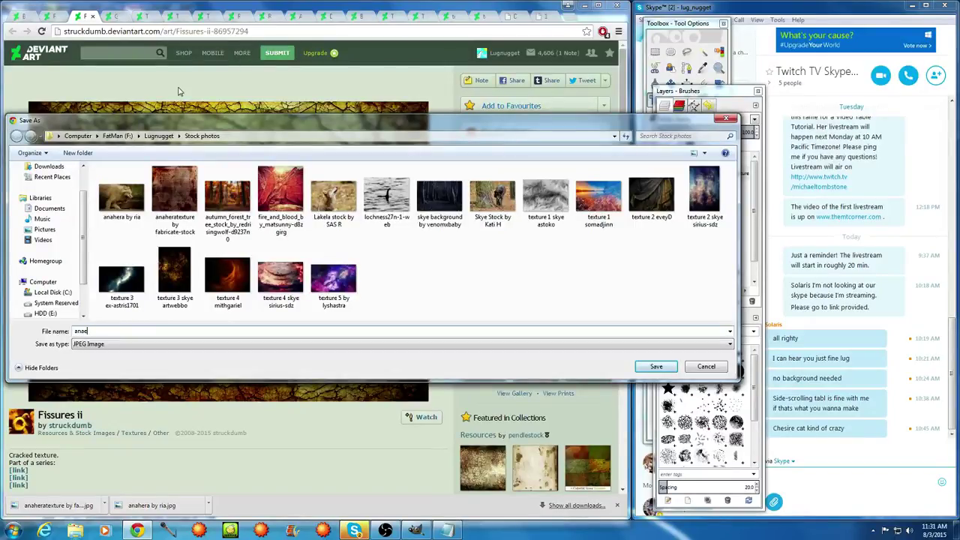
type("era ")
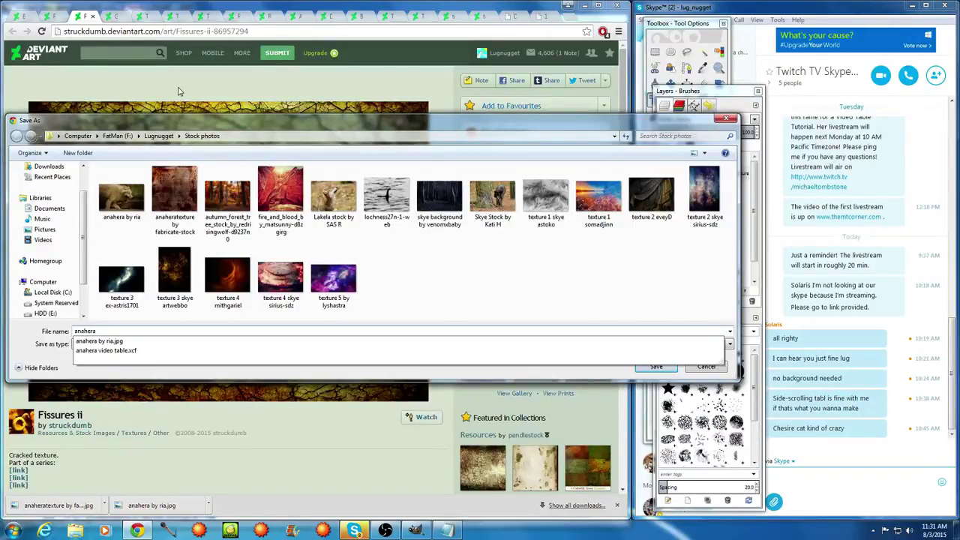
type("texture")
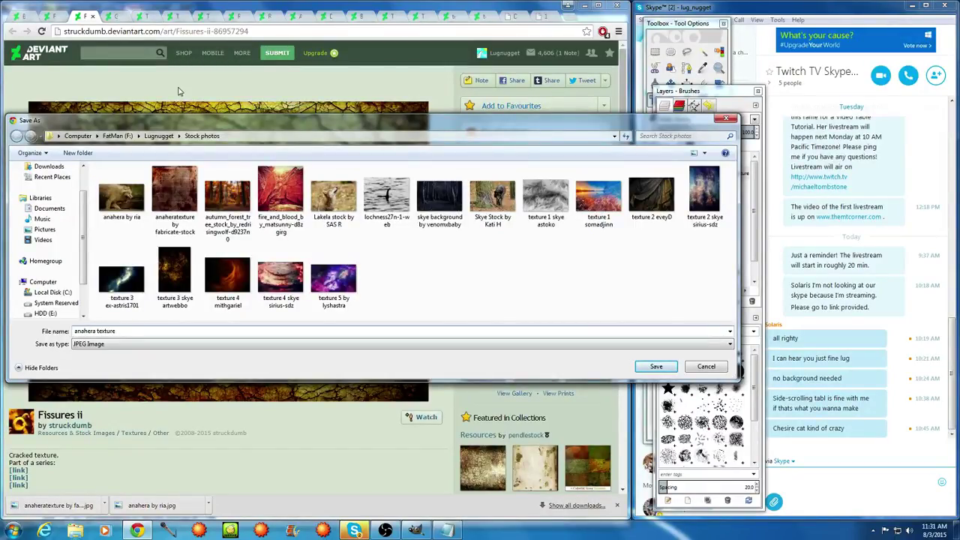
type(" by struckdumb")
key("Return")
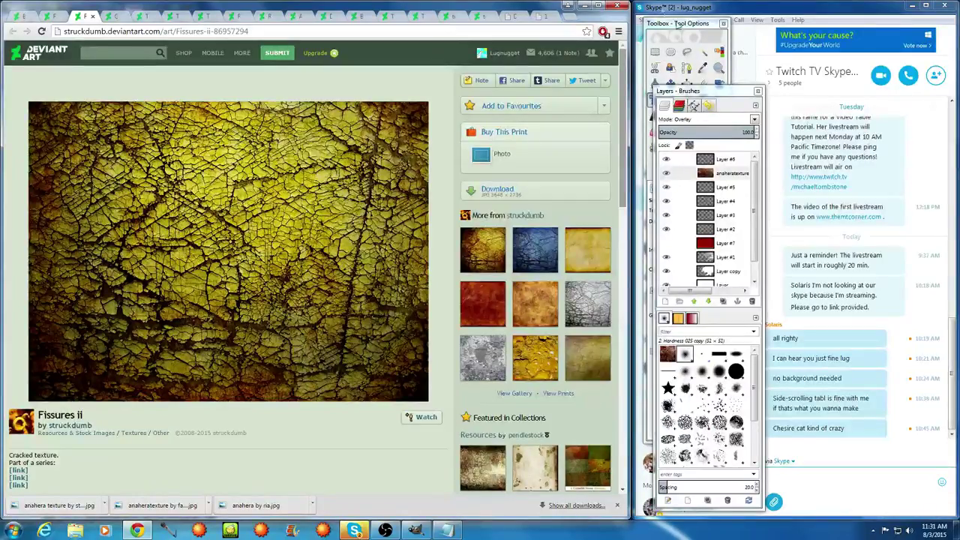
Return to GIMP and open "anahera texture by struckdumb.jpg" as a new layer in the wolf image
left_click(654, 26)
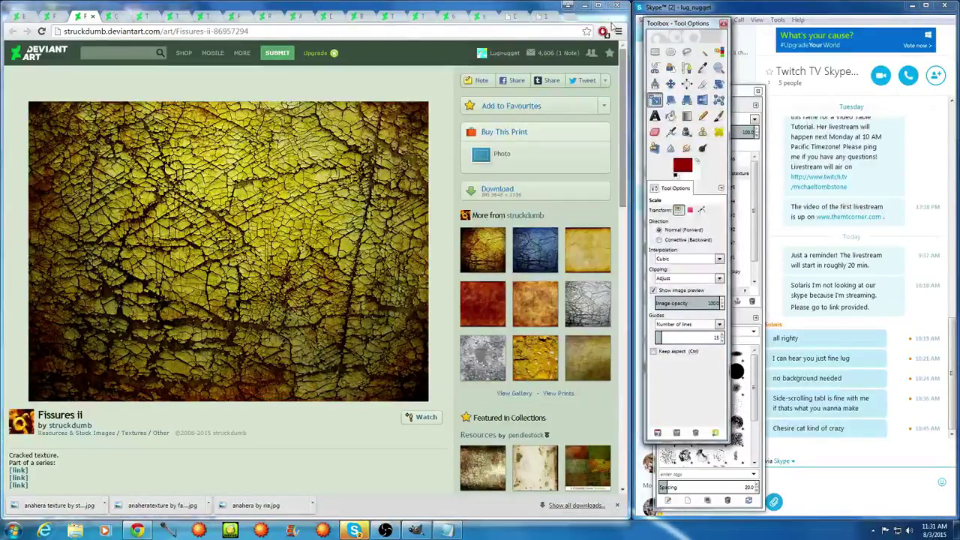
left_click(568, 6)
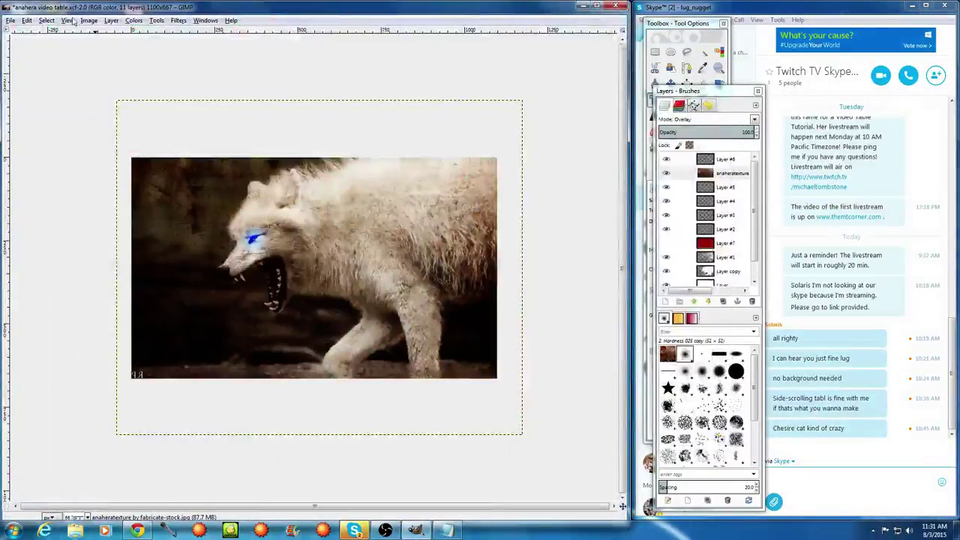
left_click(10, 20)
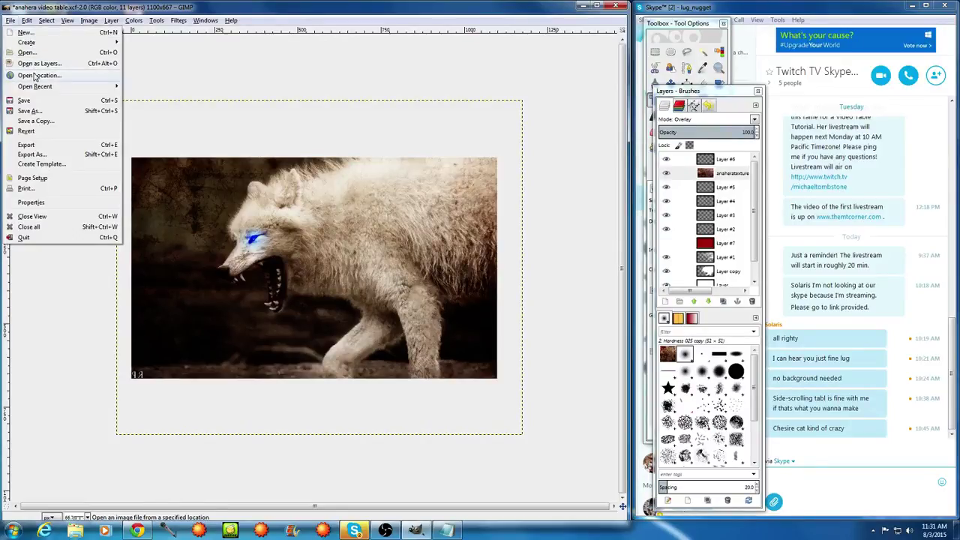
left_click(28, 64)
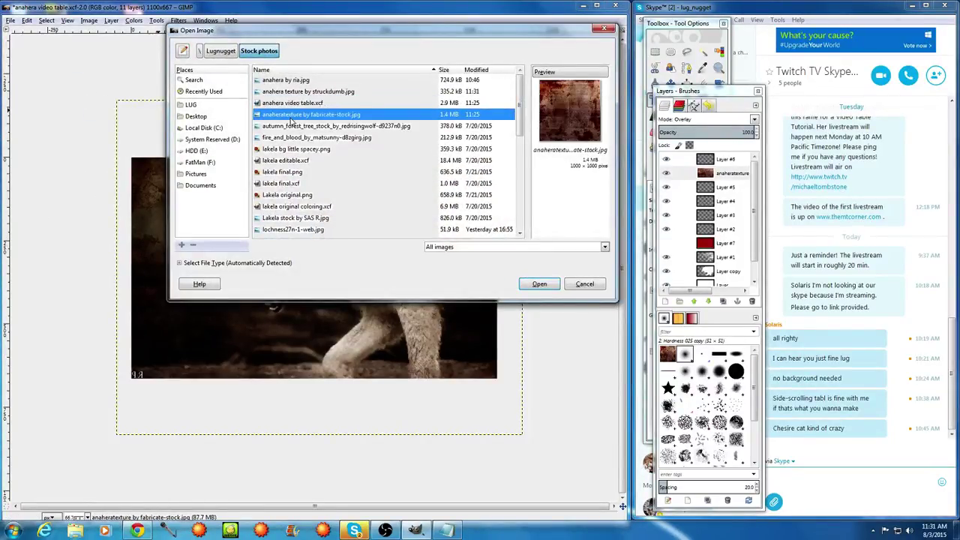
key("Down")
left_click(348, 91)
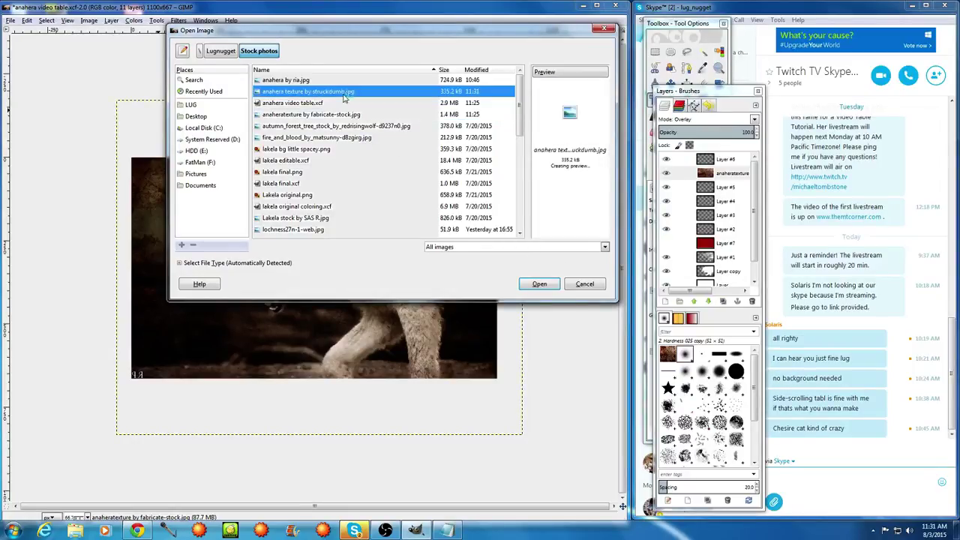
left_click(539, 284)
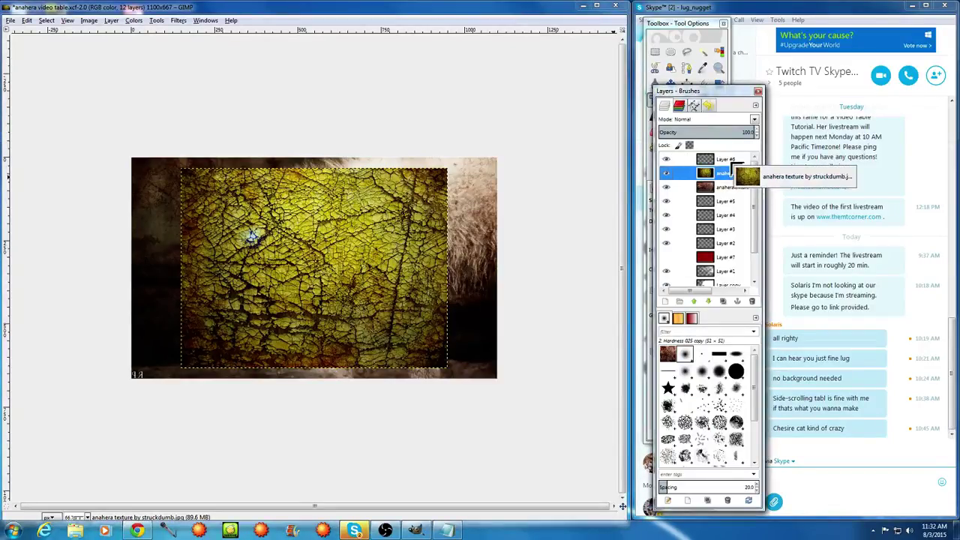
Scale the cracked texture layer to 1130 × 749 px so it covers most of the canvas
left_click(665, 30)
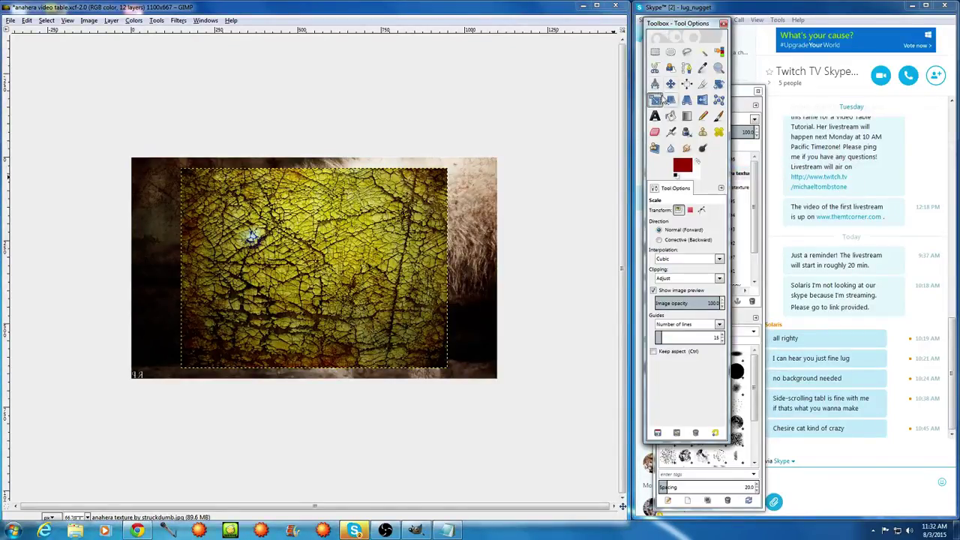
left_click_drag(178, 198, 133, 144)
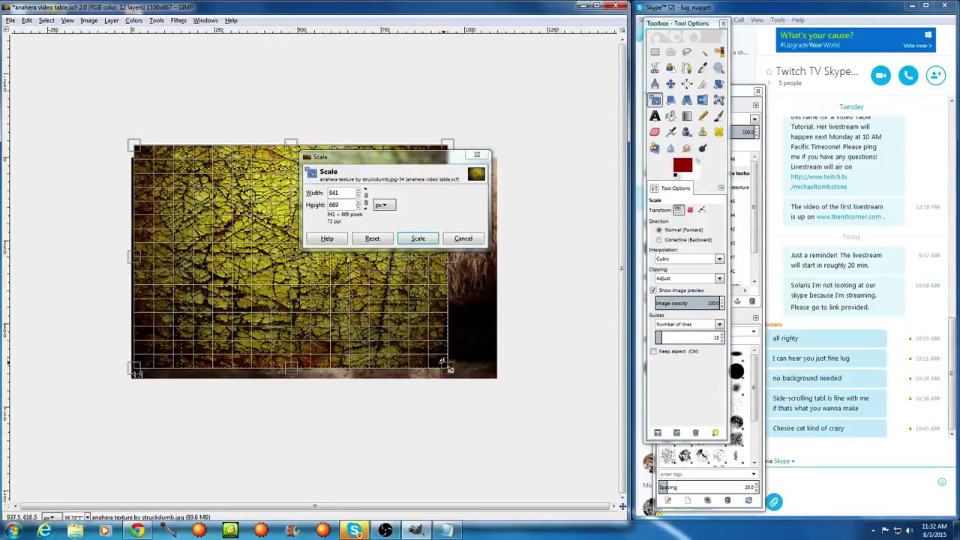
left_click_drag(450, 366, 504, 388)
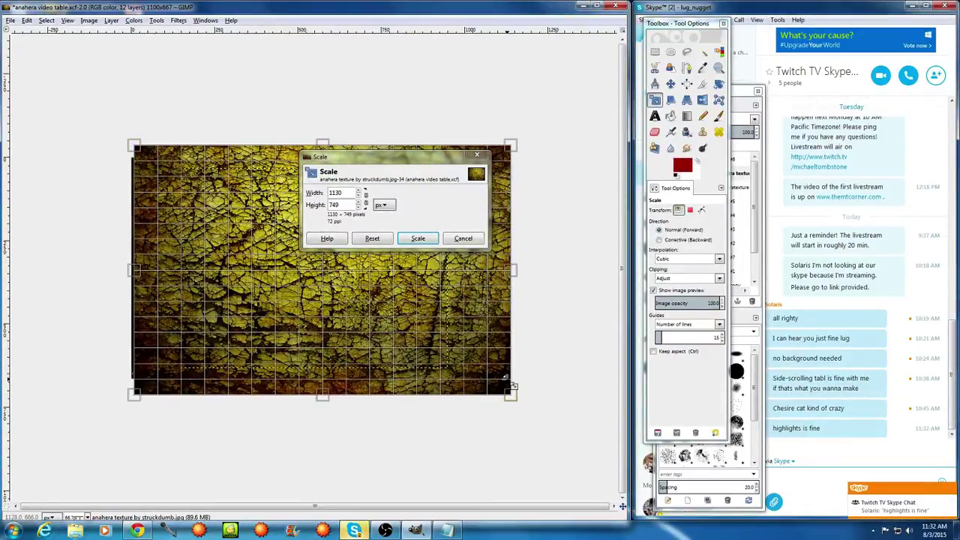
left_click(417, 238)
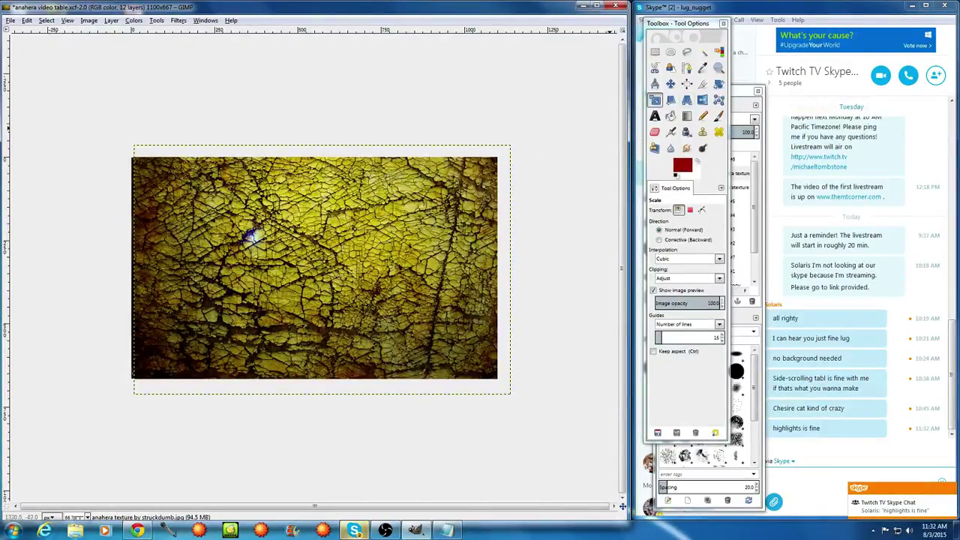
Try the Overlay blending mode on the yellow cracked texture layer
left_click(735, 93)
left_click(745, 123)
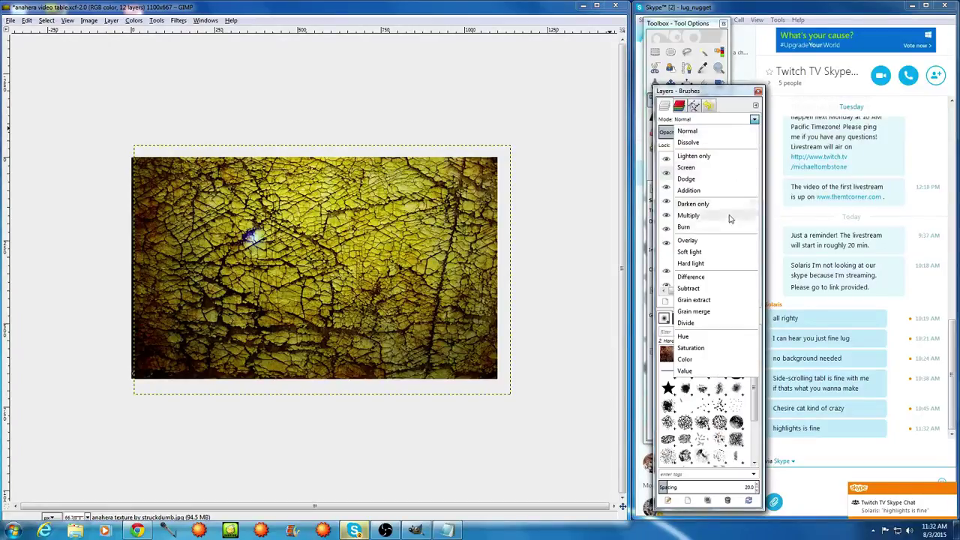
left_click(716, 241)
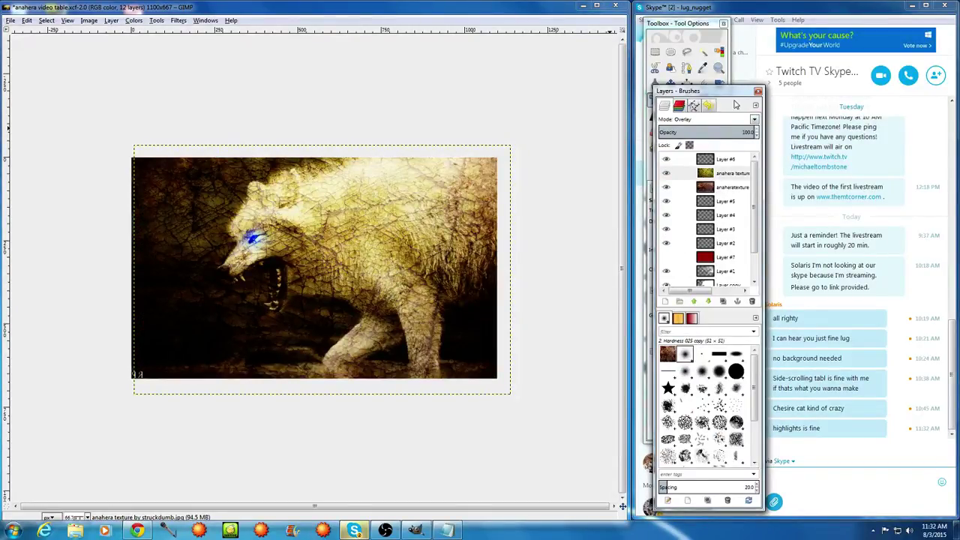
left_click(754, 119)
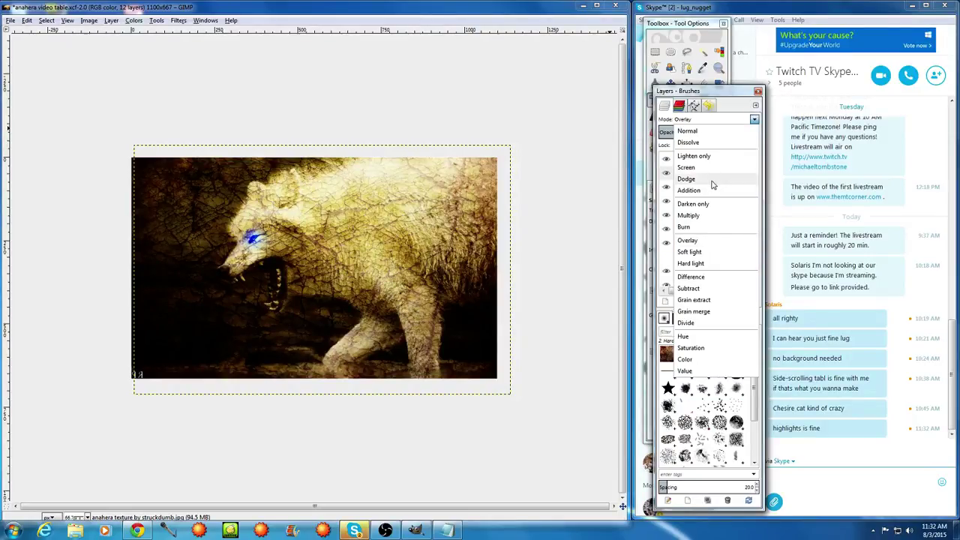
left_click(701, 23)
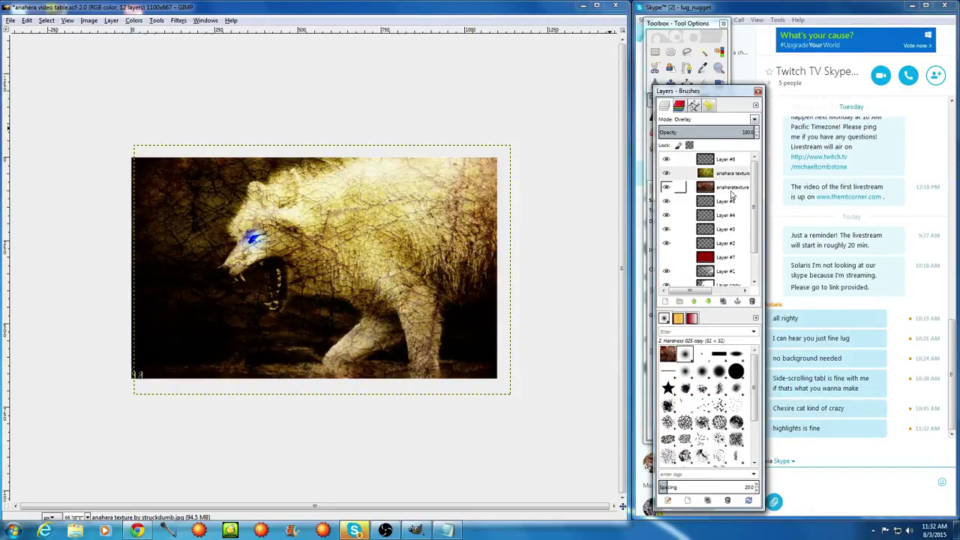
Move the cracked texture layer directly above the bottom wolf layer and try the Color blending mode
left_click_drag(732, 177, 725, 282)
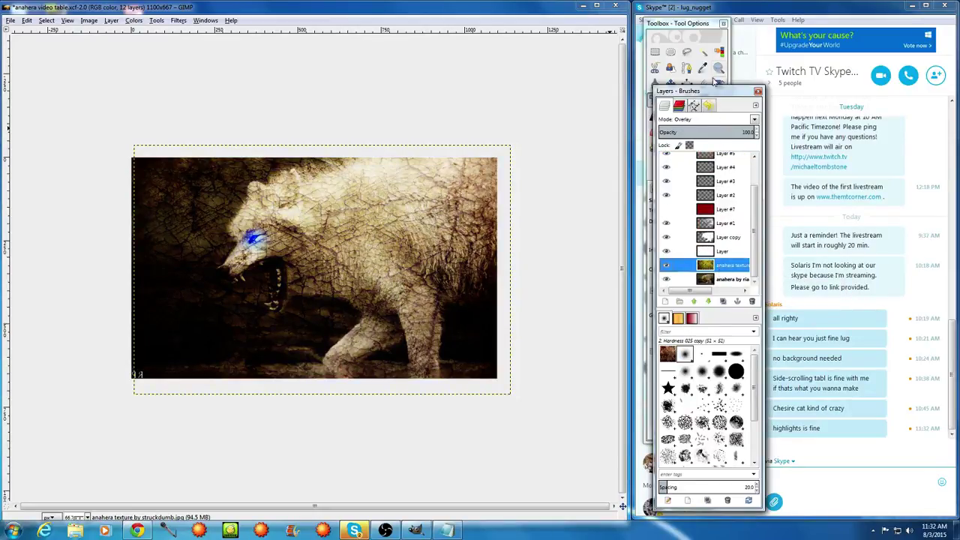
left_click(753, 120)
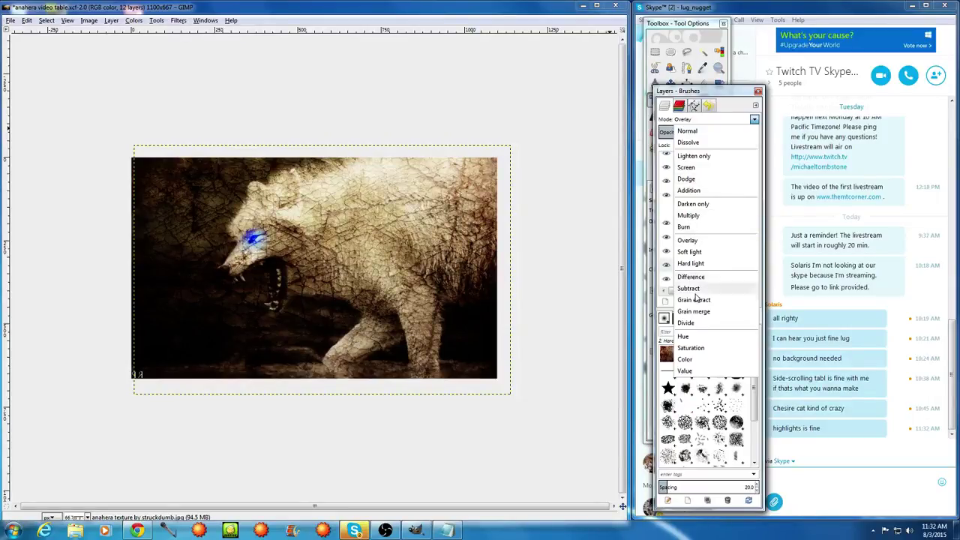
left_click(693, 359)
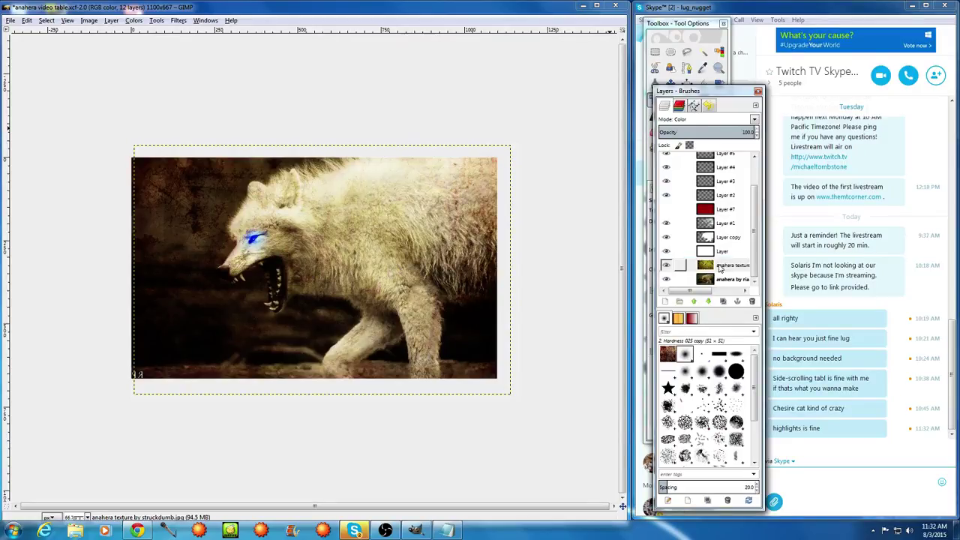
Move the cracked texture layer between Layer #5 and Layer #4 and reset its blending mode to Normal
left_click(720, 268)
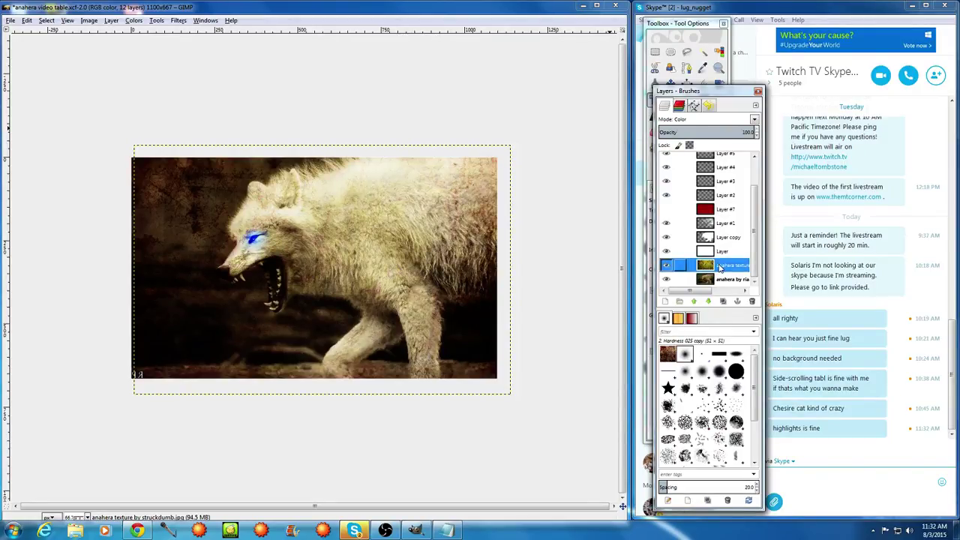
left_click_drag(721, 268, 711, 179)
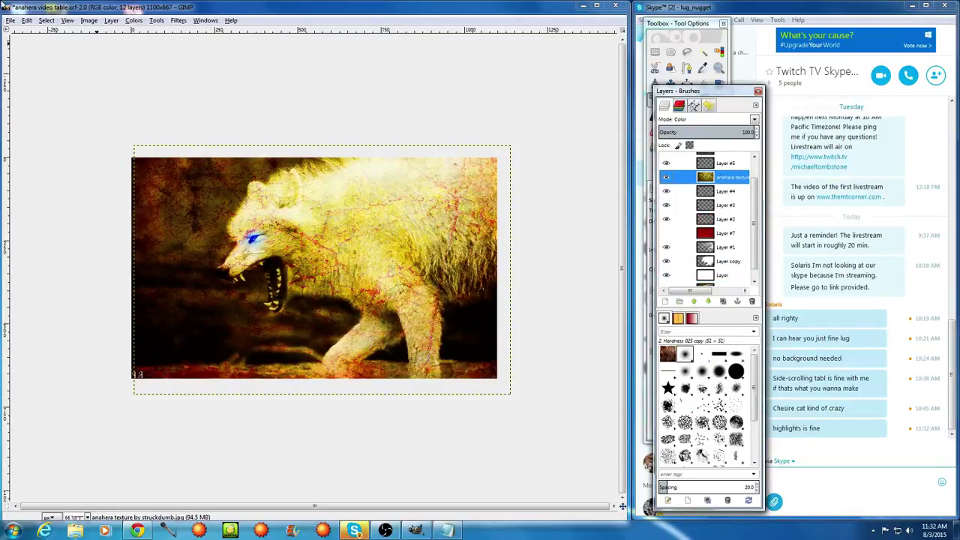
left_click(754, 119)
left_click(741, 132)
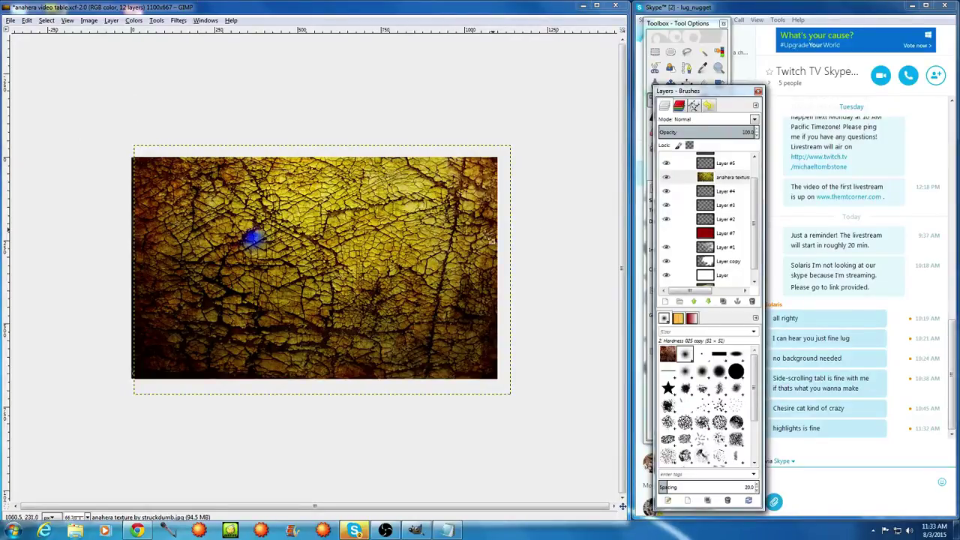
Set the Move tool to move the active layer and shift the cracked texture so it covers the whole canvas
left_click(692, 28)
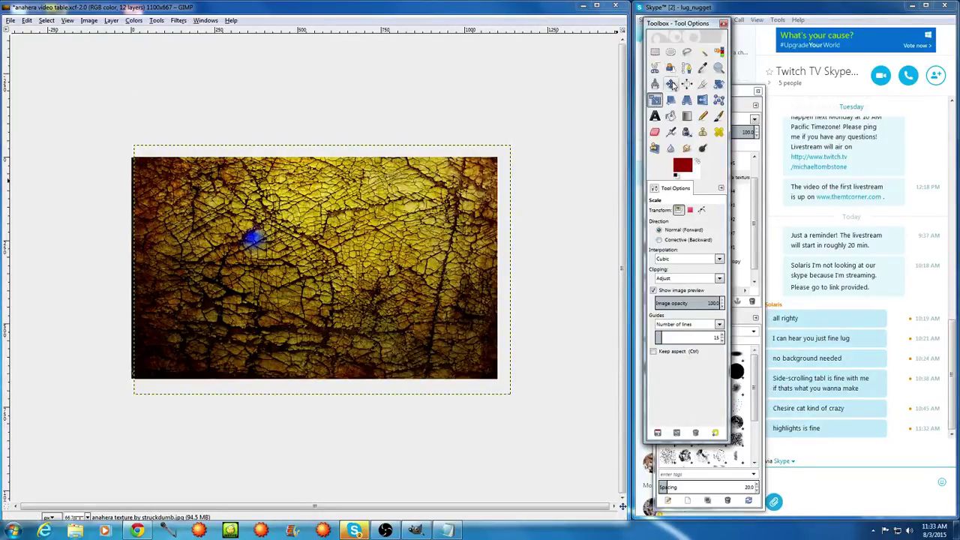
left_click(670, 83)
left_click_drag(238, 301, 217, 300)
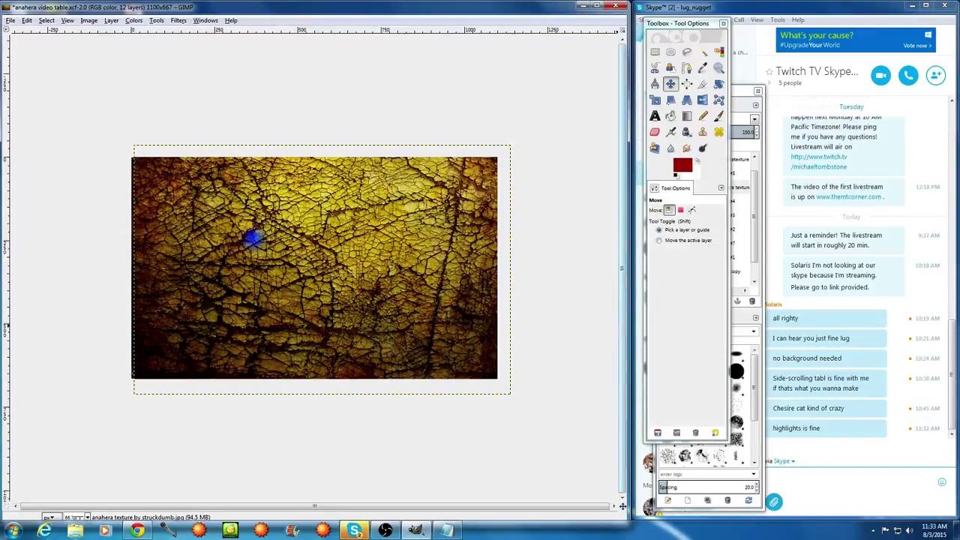
left_click(659, 241)
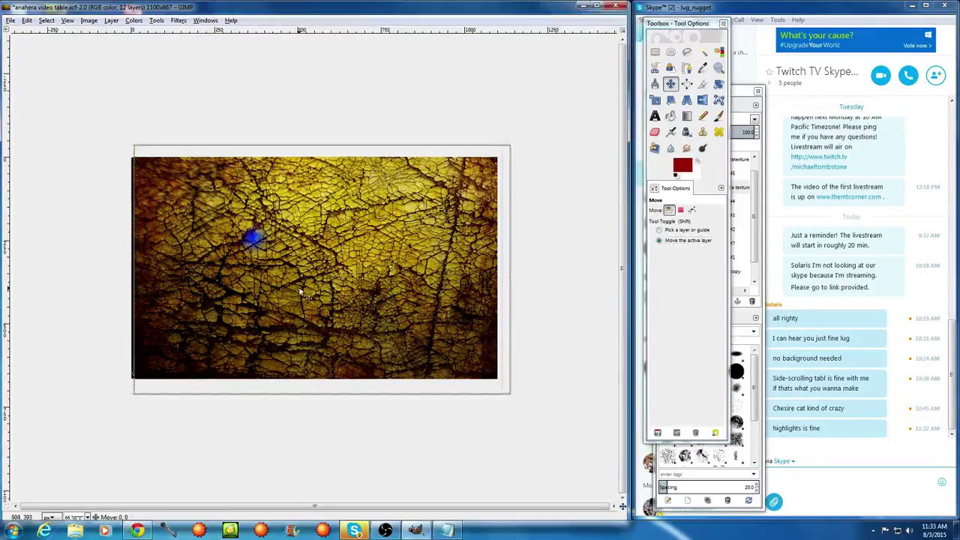
mouse_move(279, 286)
left_mouse_down()
mouse_move(272, 292)
mouse_move(292, 295)
left_mouse_up()
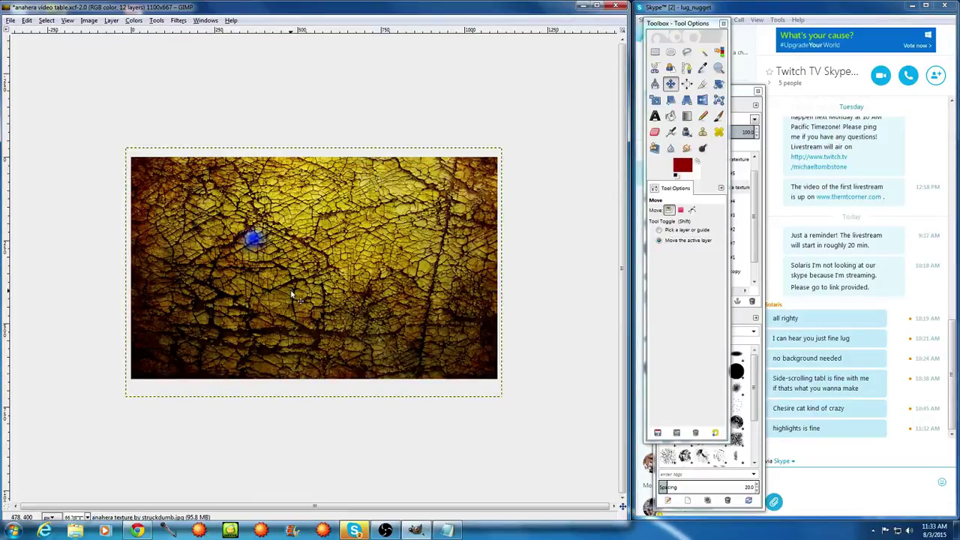
Desaturate the cracked texture layer using the Luminosity shade of gray
left_click(135, 20)
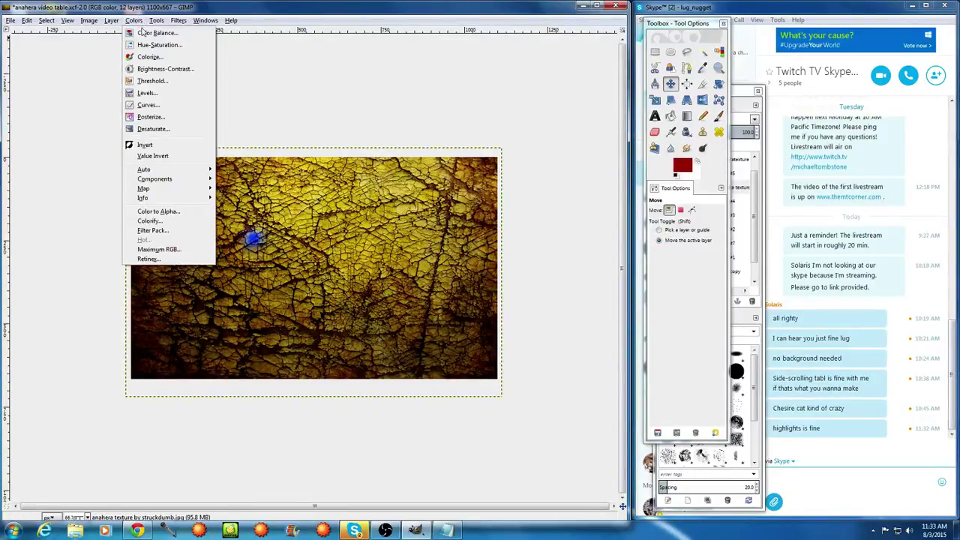
left_click(147, 129)
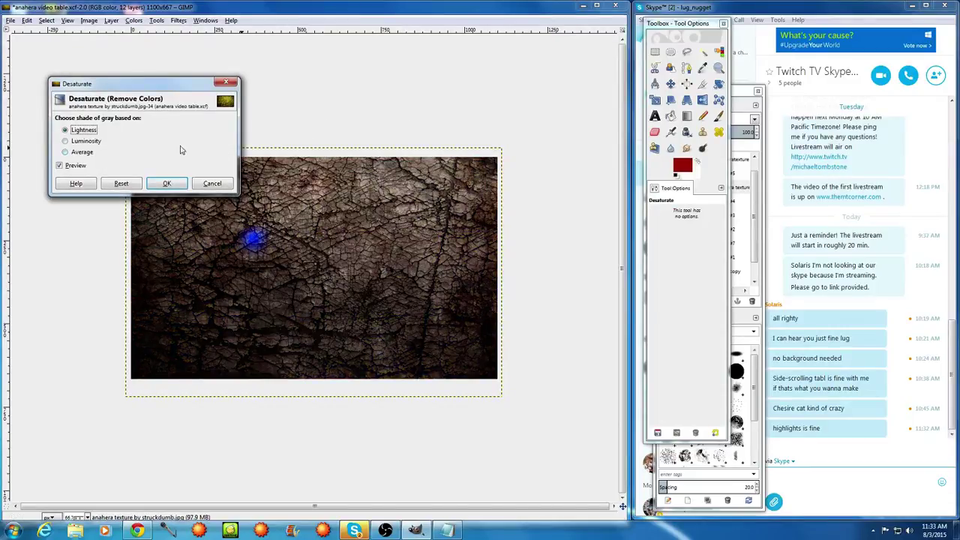
left_click(66, 142)
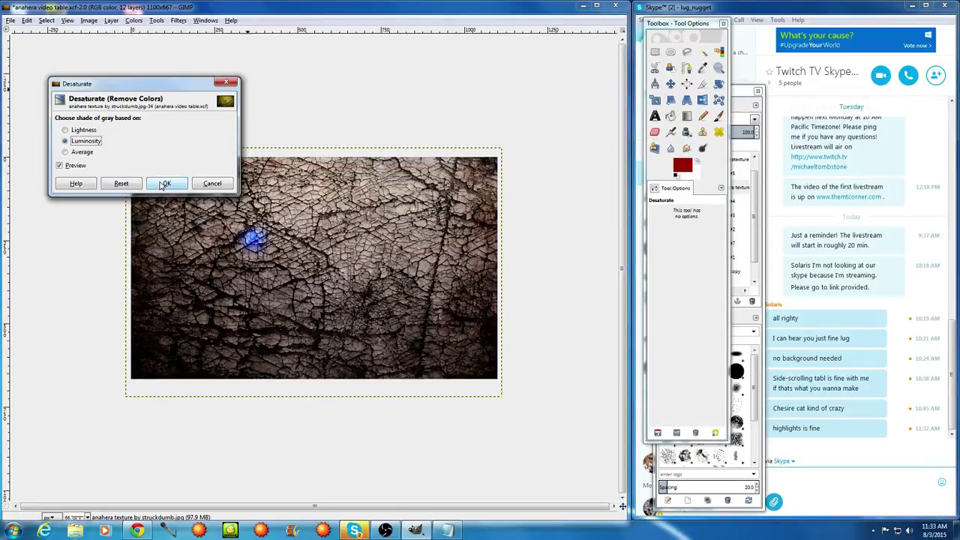
left_click(165, 184)
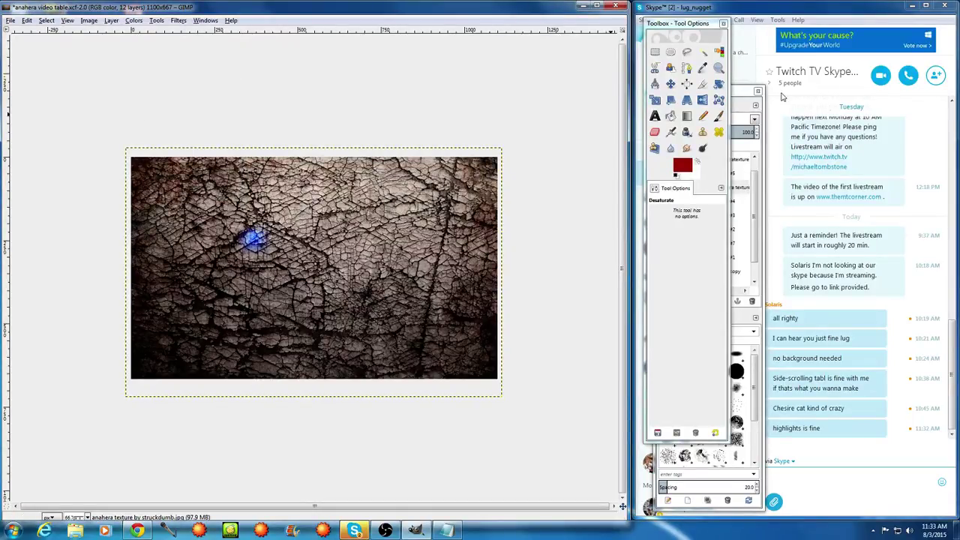
Move the gray cracked texture layer between Layer #2 and Layer #7 and set its blending mode to Overlay
left_click(744, 100)
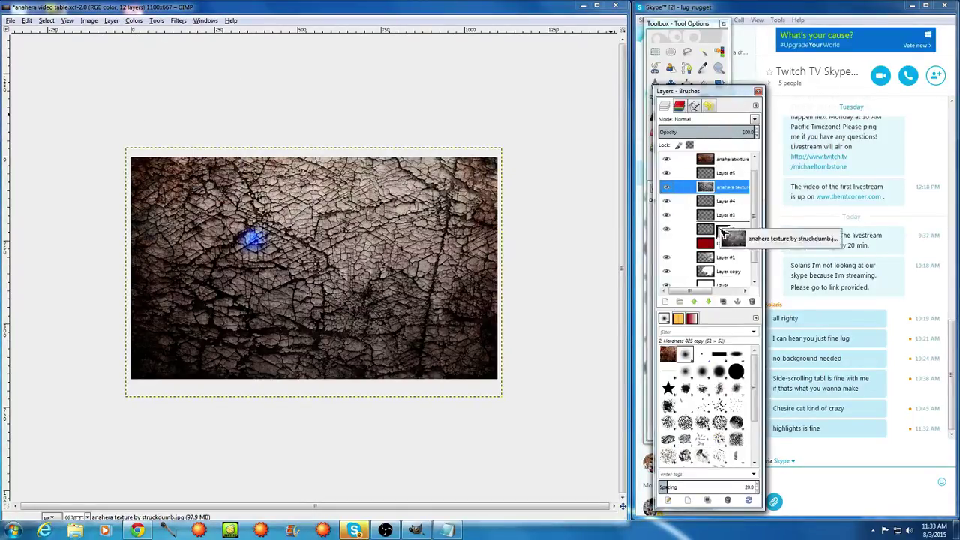
left_click_drag(722, 234, 723, 276)
left_click_drag(733, 272, 735, 225)
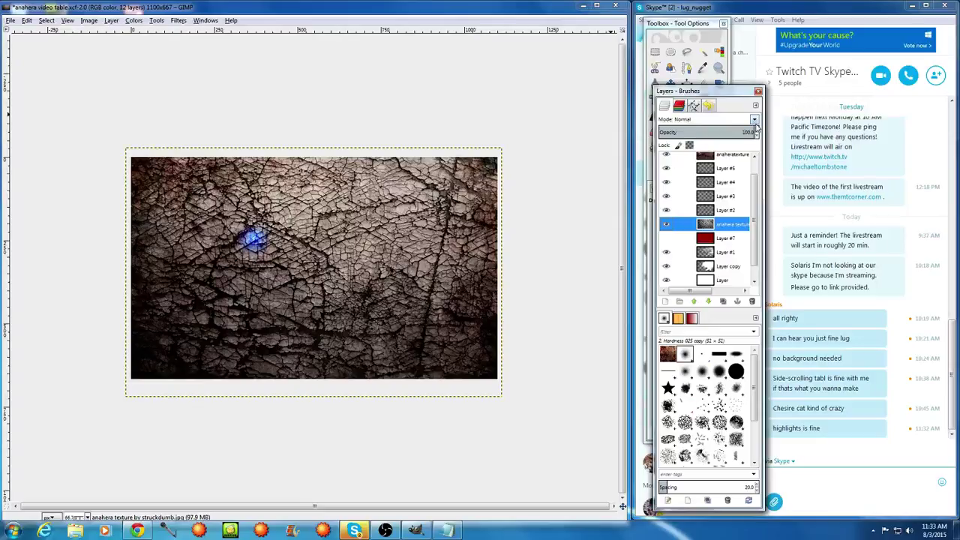
left_click(753, 119)
left_click(741, 176)
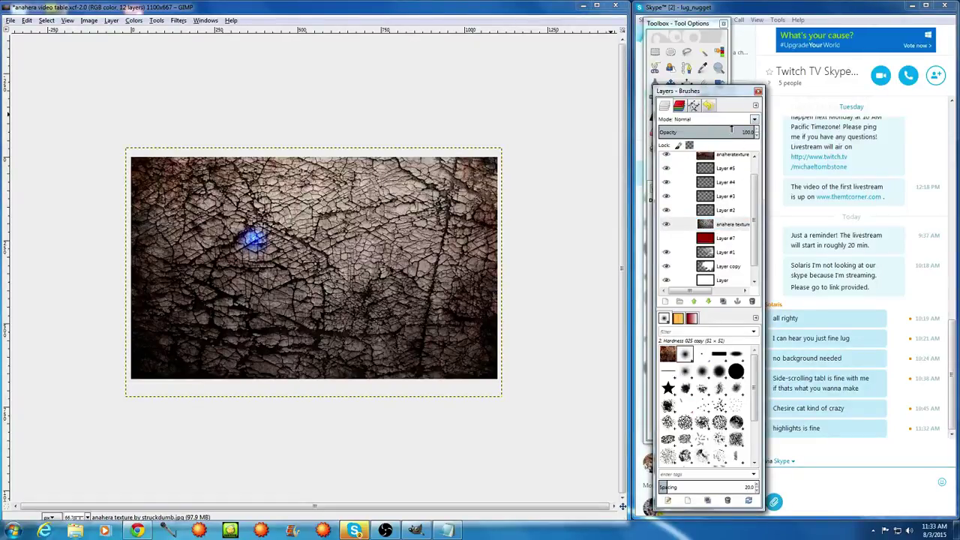
left_click(753, 120)
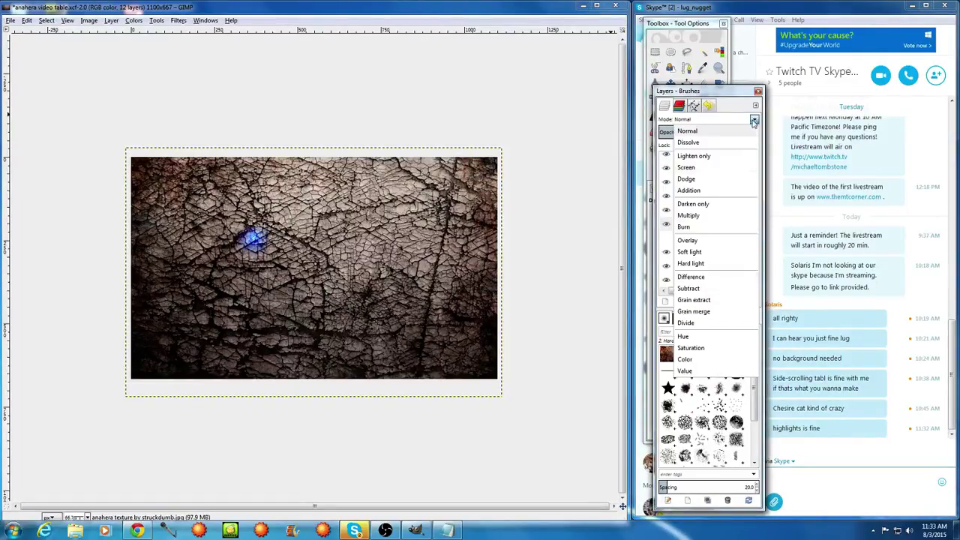
left_click(688, 240)
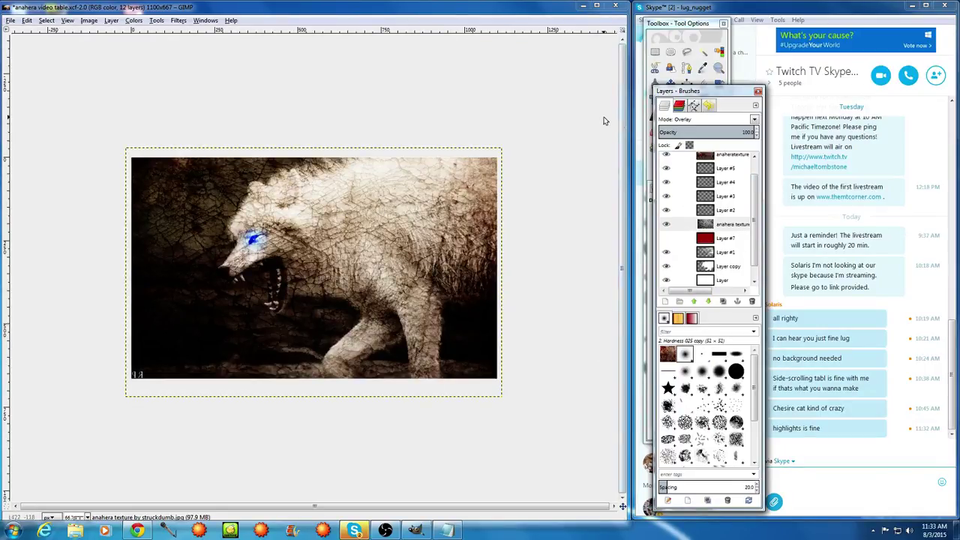
Try the Value and Hue blending modes on the cracked texture layer, and set it back to Overlay
left_click(755, 119)
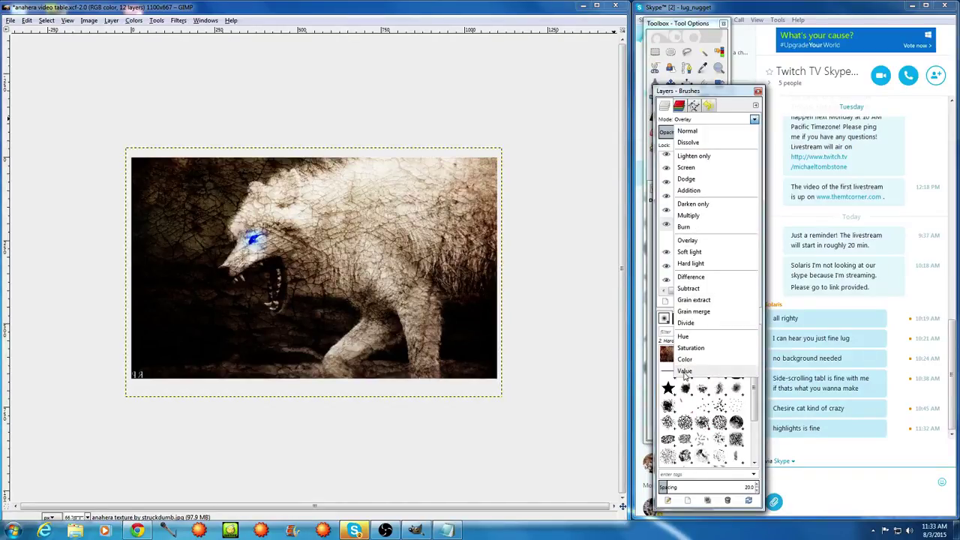
left_click(684, 372)
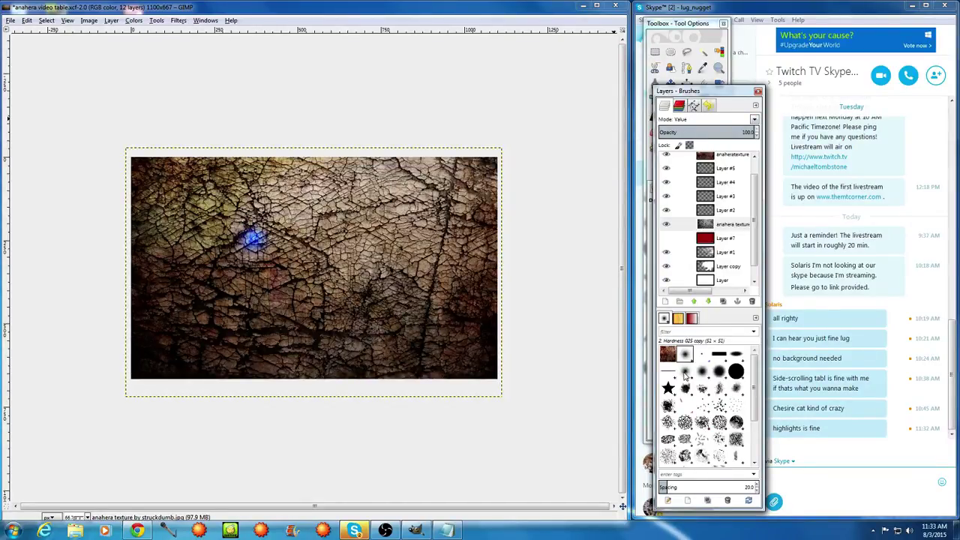
left_click(755, 120)
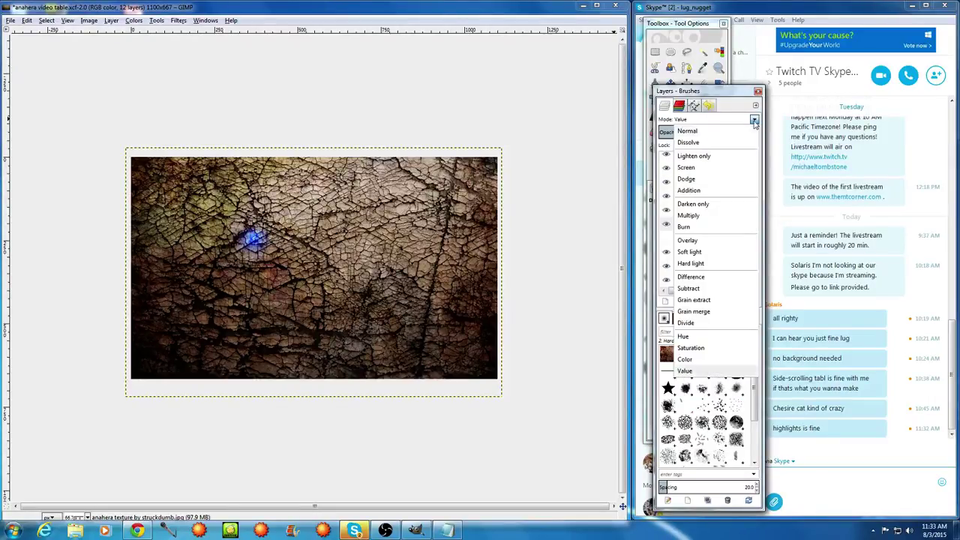
left_click(709, 338)
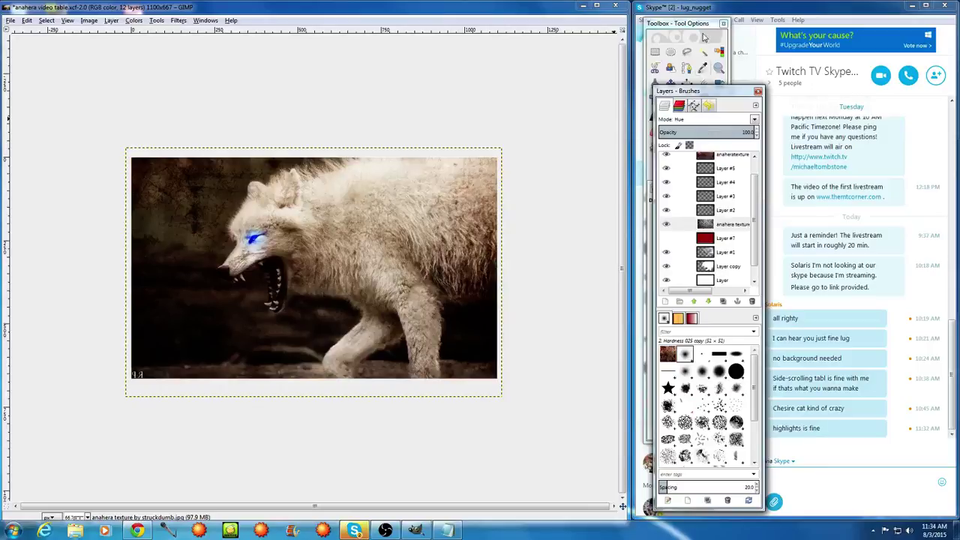
left_click(666, 226)
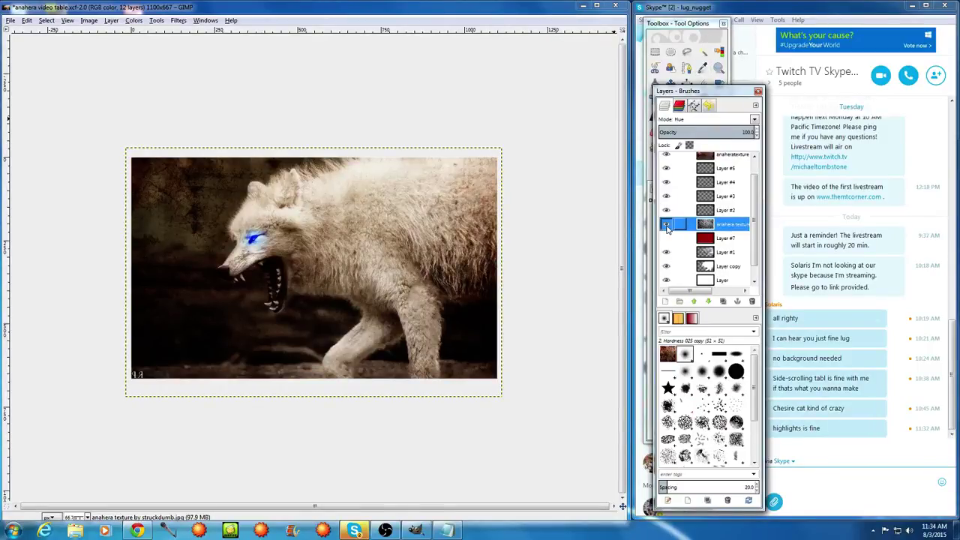
left_click(666, 225)
left_click(754, 121)
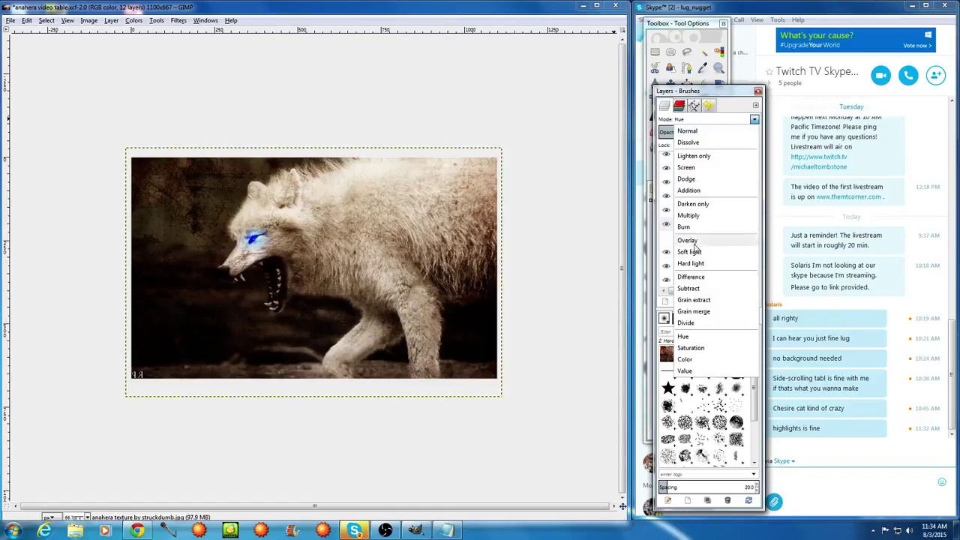
left_click(694, 242)
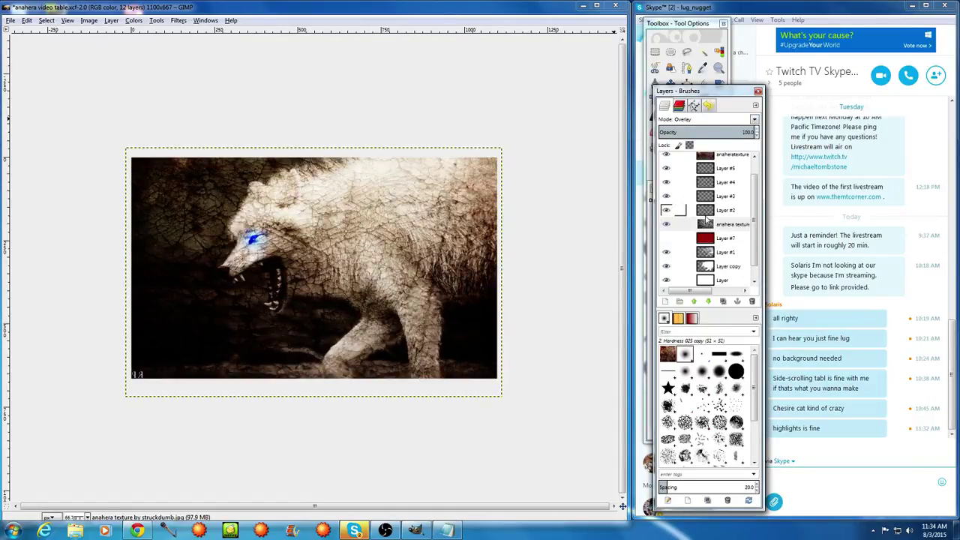
Lower the opacity of the gray cracked texture layer to about 42
right_click(706, 225)
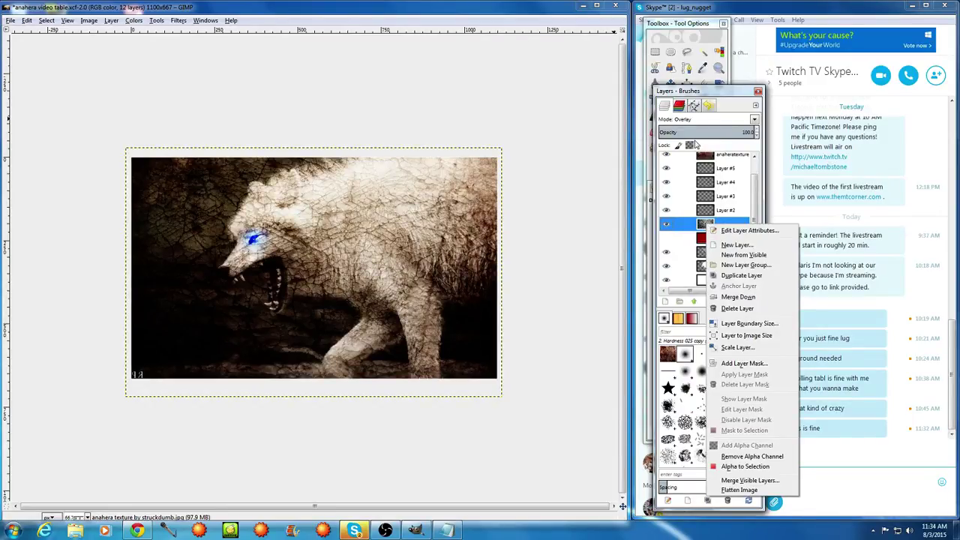
left_click(700, 134)
left_click(700, 133)
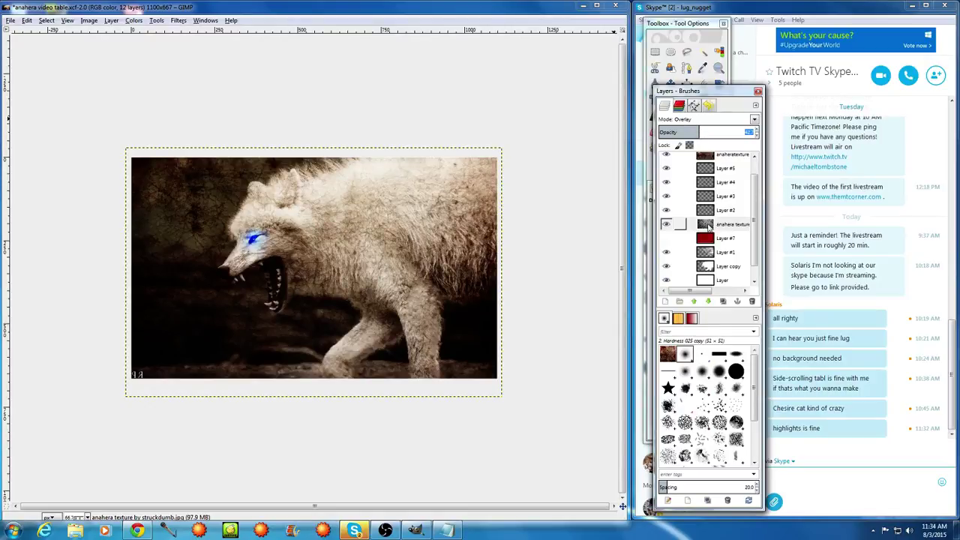
Try the Grain merge and Burn blending modes on the grunge texture layer, return it to Overlay, and lower its opacity to 80.7
scroll(675, 224, "up", 1)
left_click(721, 175)
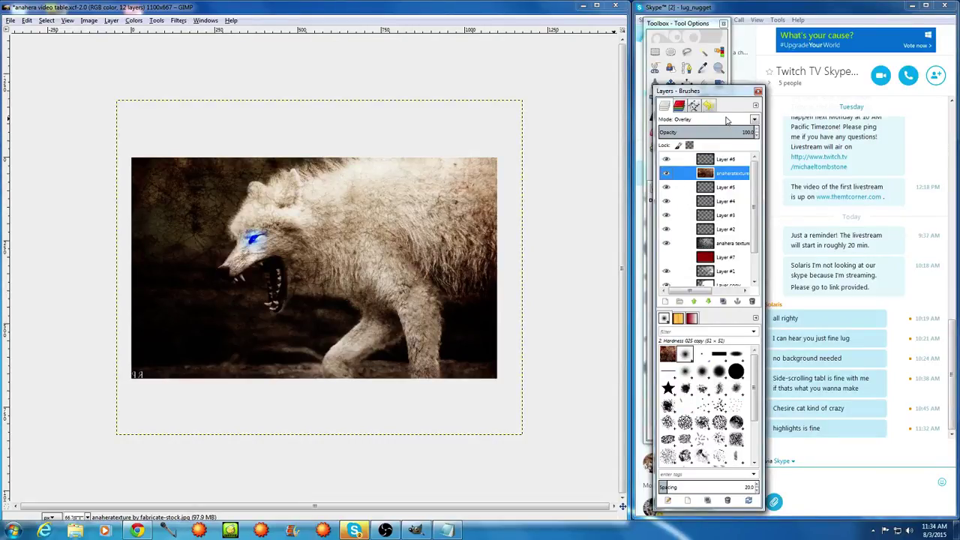
left_click(754, 120)
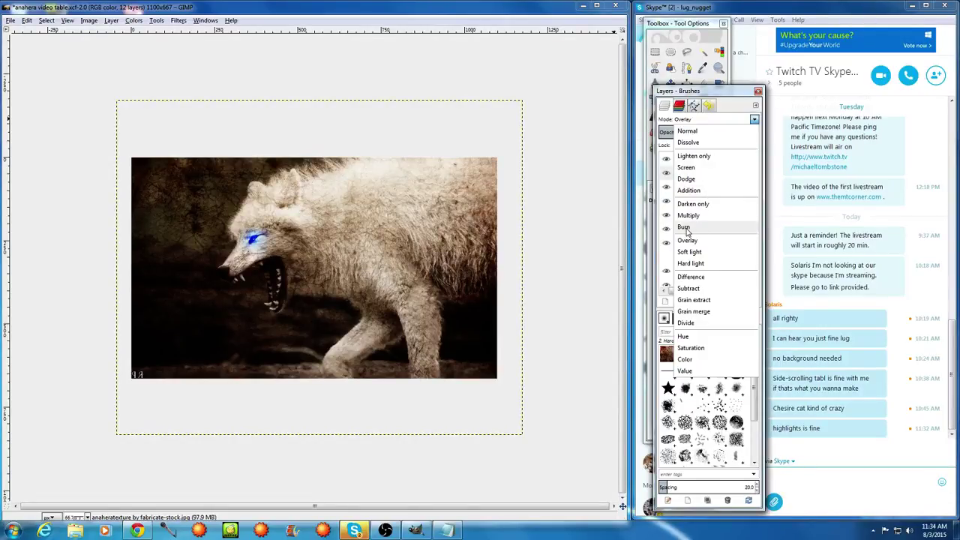
left_click(704, 311)
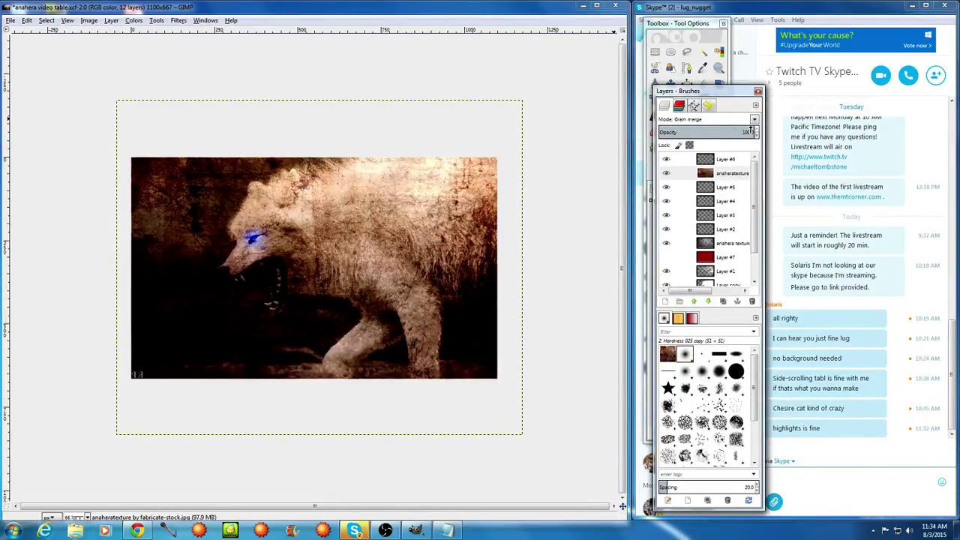
left_click(753, 119)
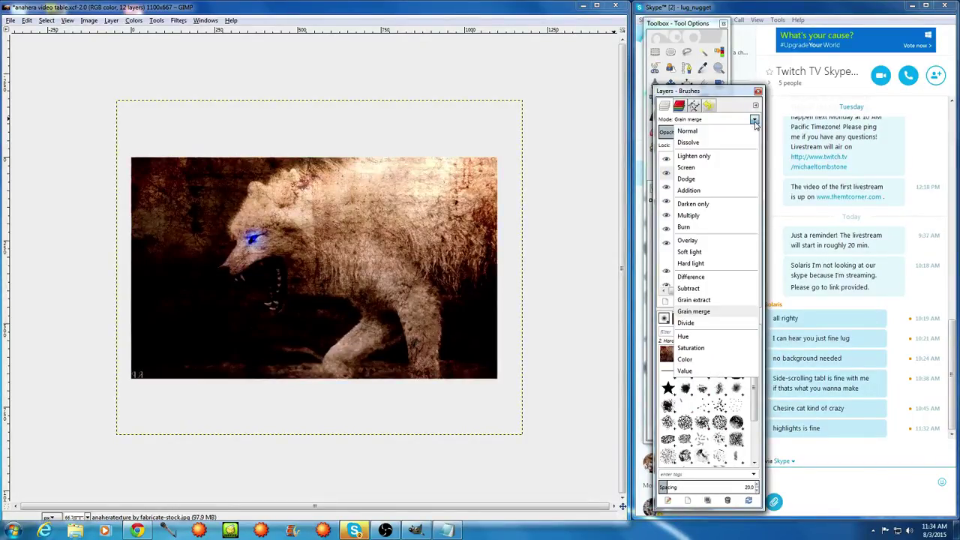
left_click(683, 227)
left_click(756, 119)
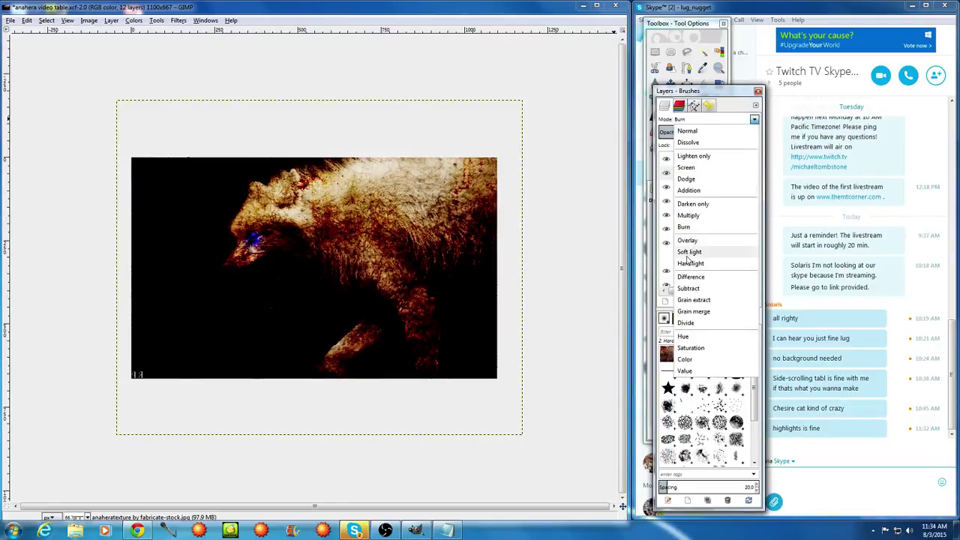
left_click(687, 240)
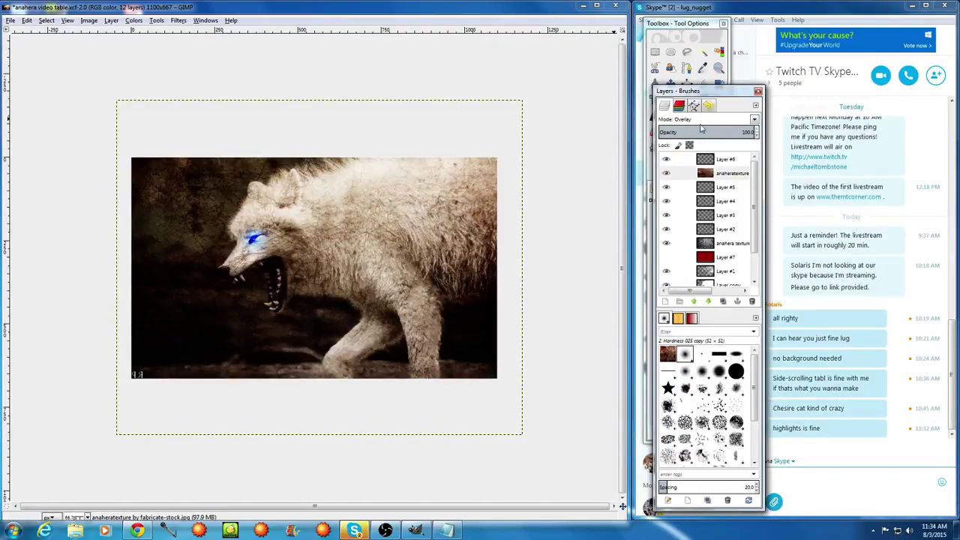
left_click(738, 132)
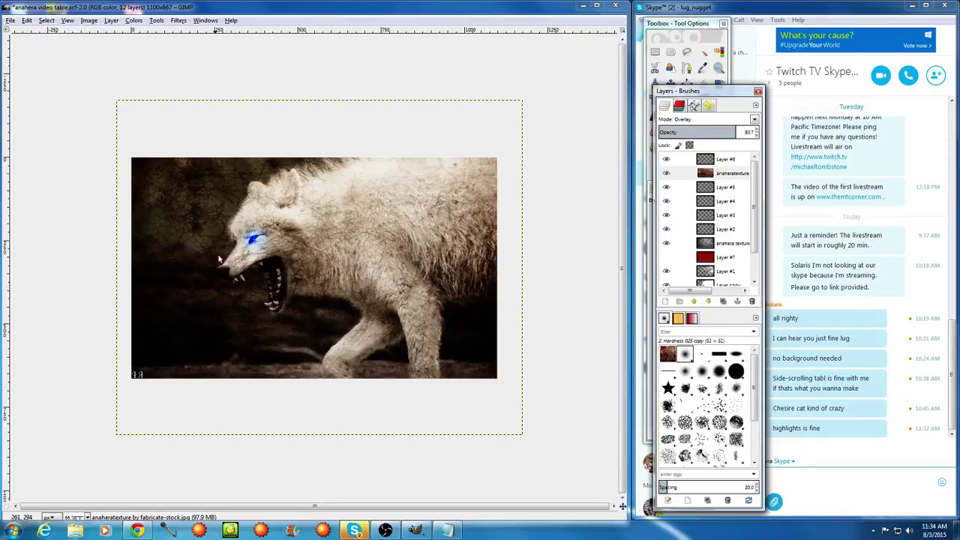
Add a new layer above Layer #6 at the top of the layer stack
right_click(734, 162)
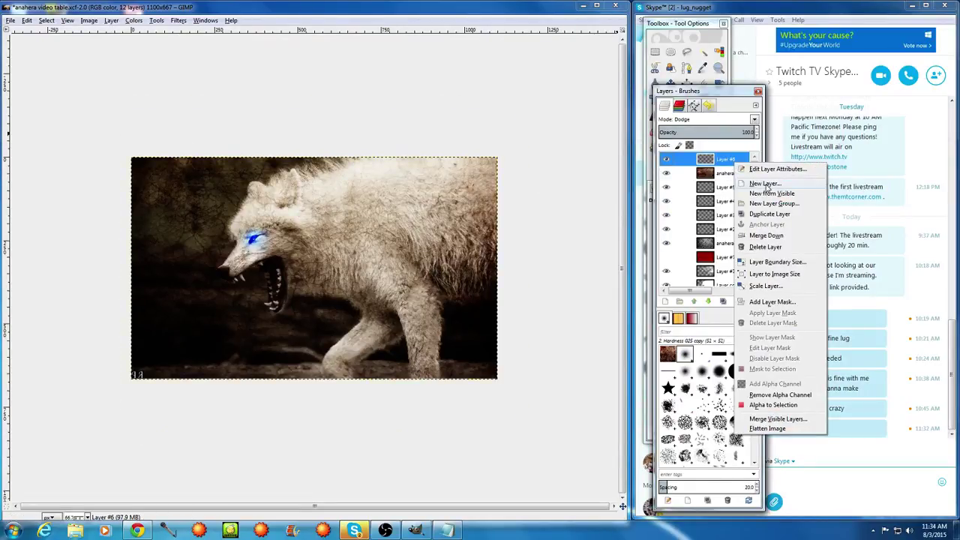
left_click(766, 186)
left_click(126, 209)
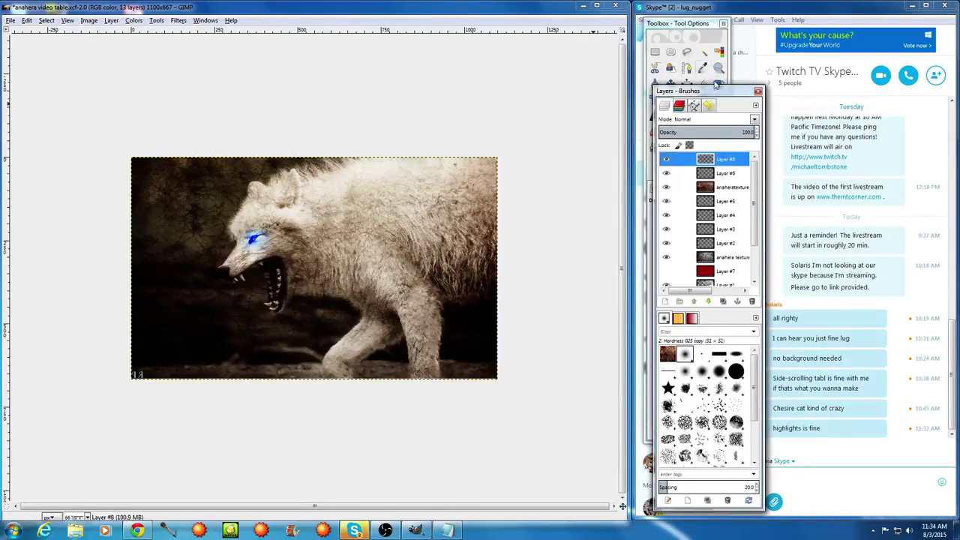
Move the toolbox clear of the layers dialog and choose the Paintbrush with the new top layer active
left_click(688, 122)
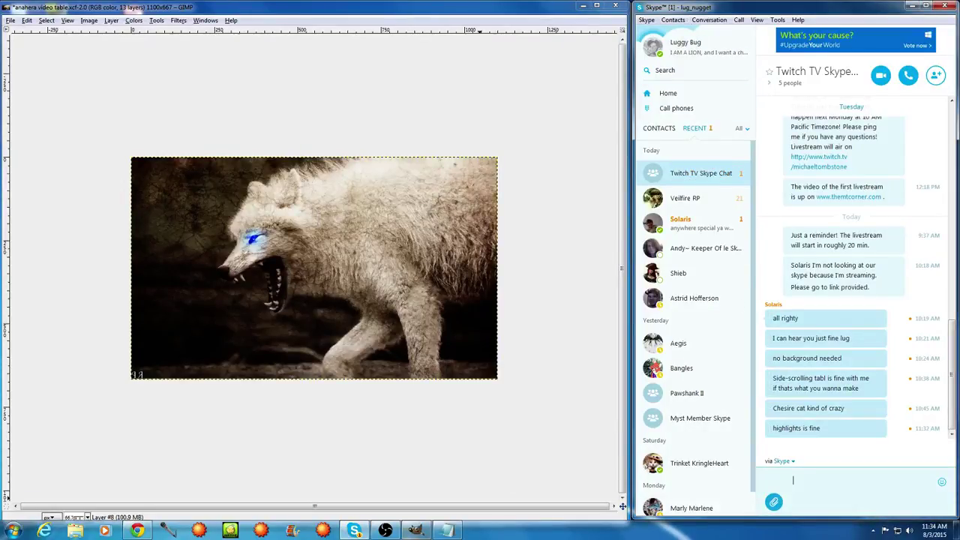
left_click(416, 530)
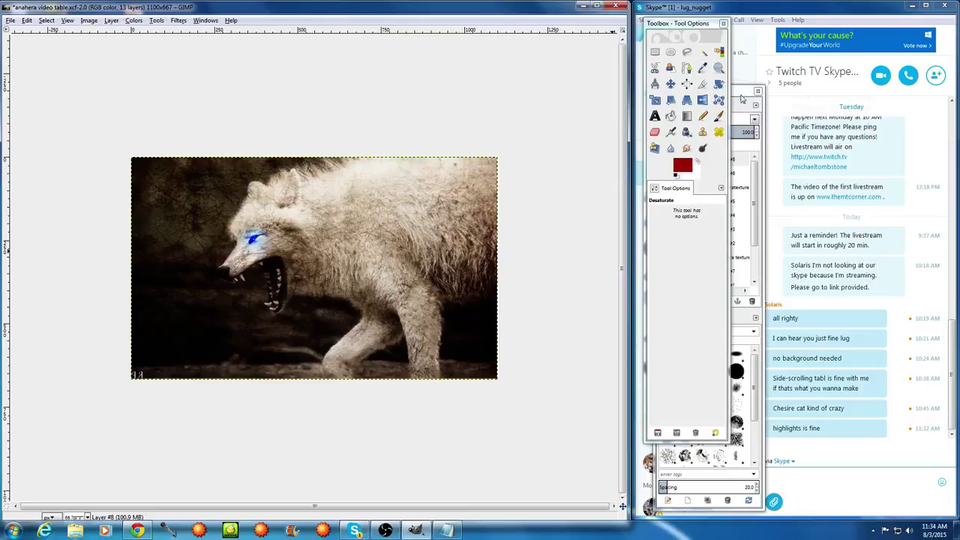
left_click_drag(693, 25, 562, 114)
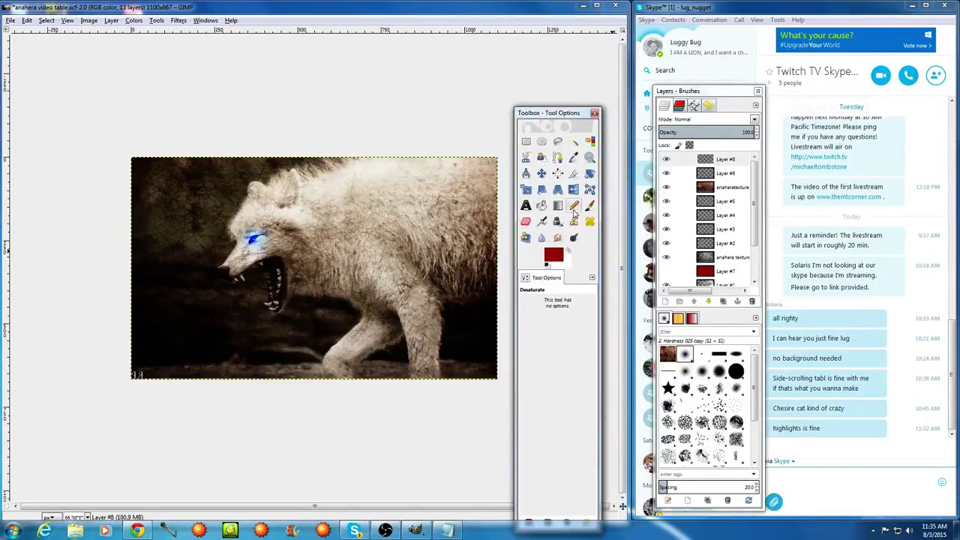
left_click(589, 205)
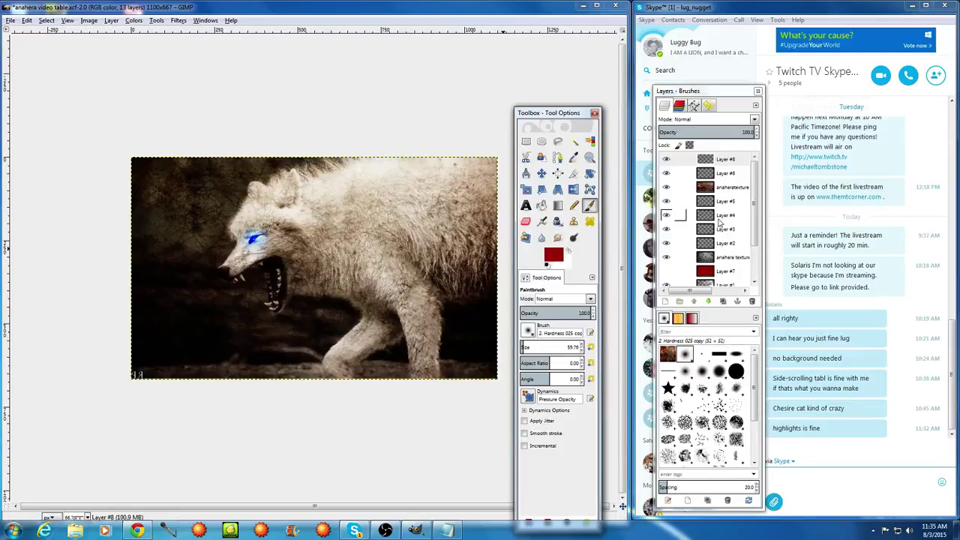
left_click(714, 161)
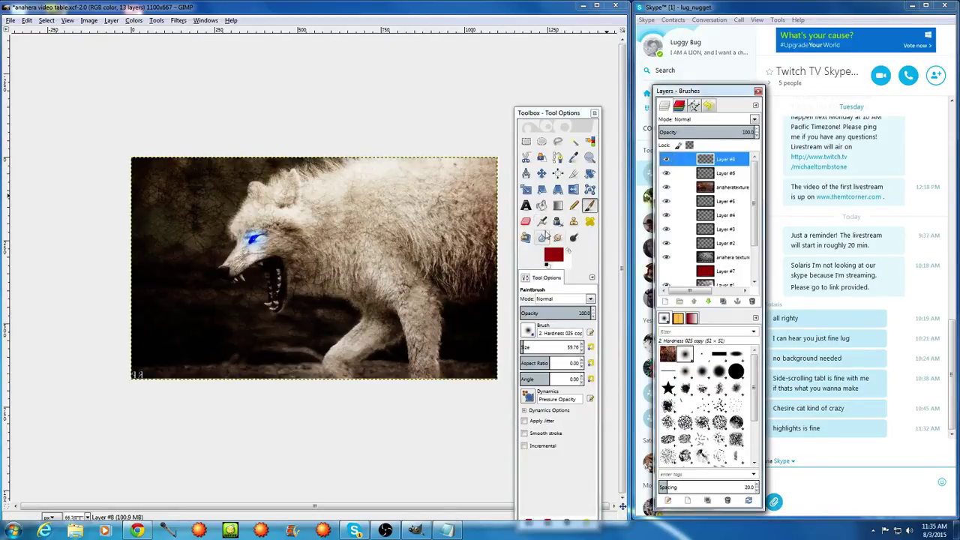
Set the foreground color to white
left_click(558, 258)
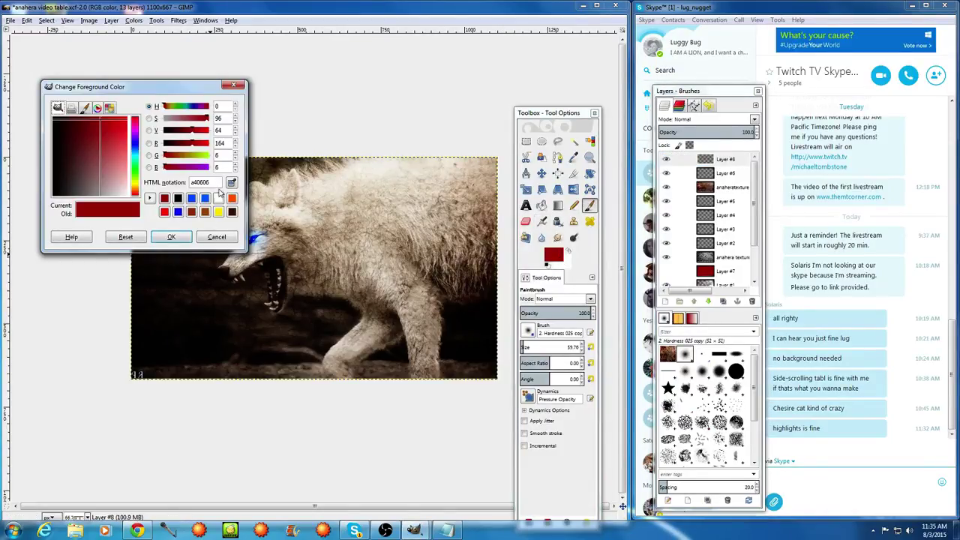
left_click(218, 198)
left_click(173, 237)
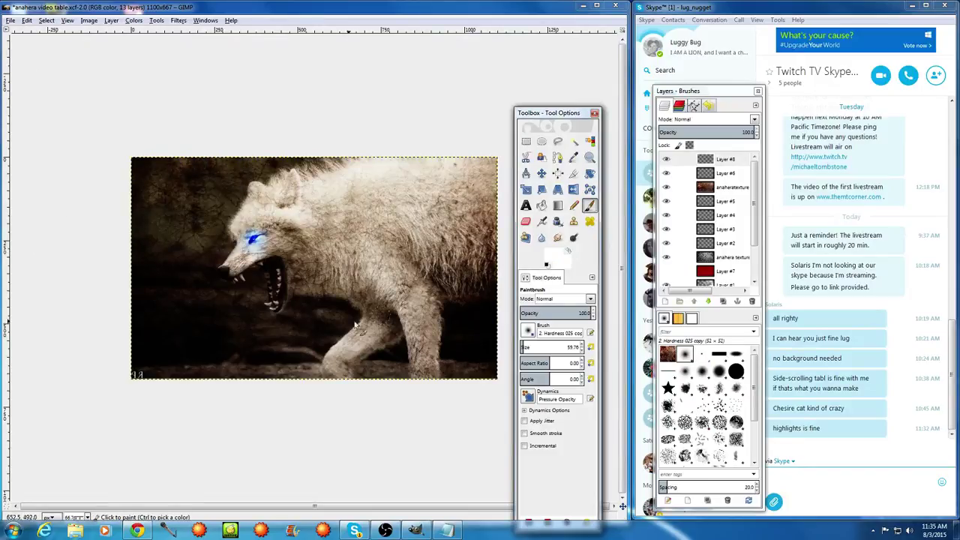
Try white strokes with a brush size of 168.90 over the lower-left background, and undo them
left_click(530, 347)
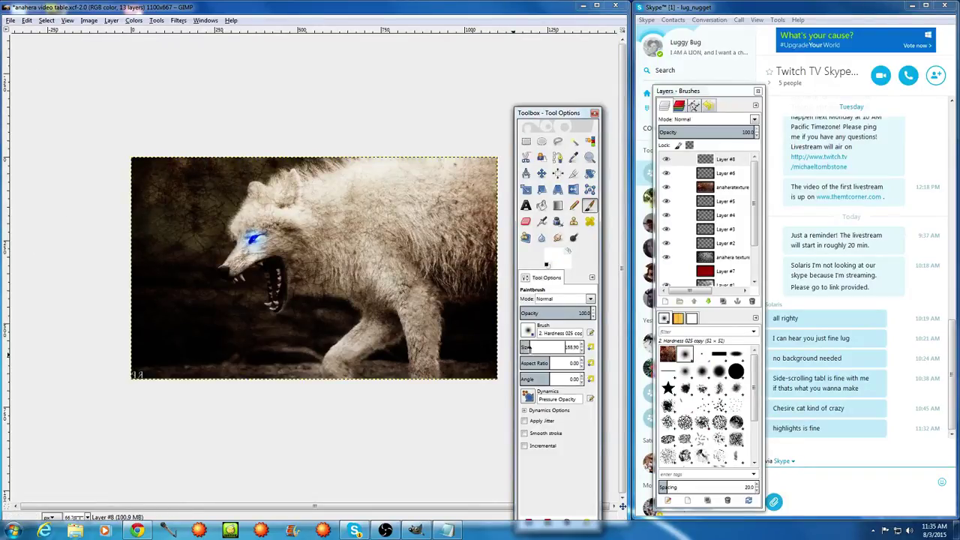
mouse_move(150, 259)
left_mouse_down()
mouse_move(159, 321)
mouse_move(173, 319)
mouse_move(162, 356)
mouse_move(147, 347)
mouse_move(174, 362)
mouse_move(144, 364)
mouse_move(222, 347)
mouse_move(204, 319)
mouse_move(202, 347)
mouse_move(194, 315)
mouse_move(179, 334)
left_mouse_up()
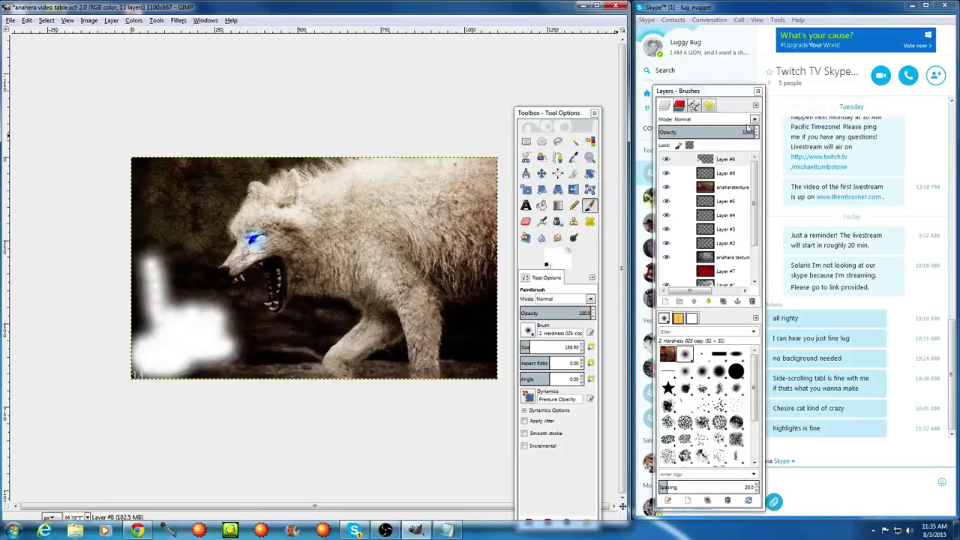
key("ctrl+z")
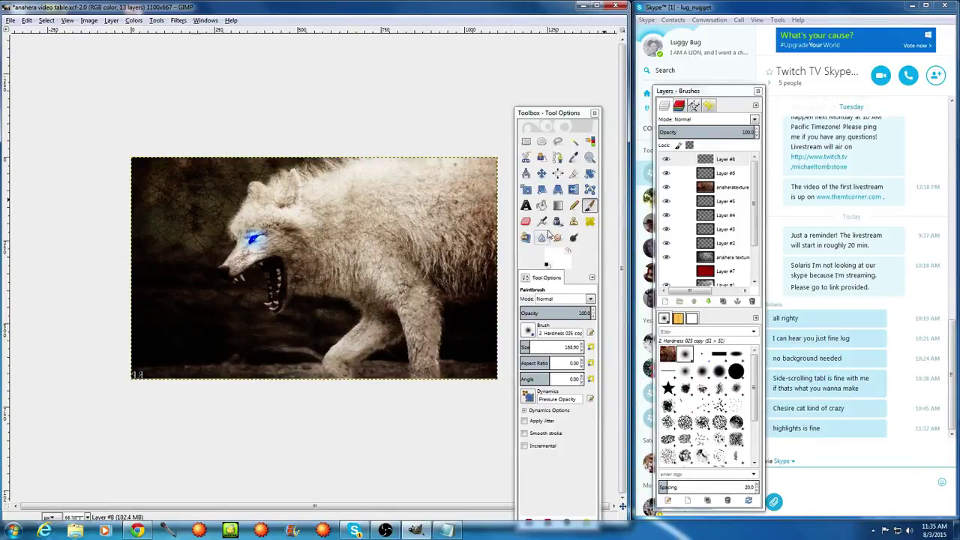
Paint a soft white glow over the lower-left background in front of the wolf with a brush size of 420.75
left_click(154, 341)
left_click(194, 347)
left_click(188, 324)
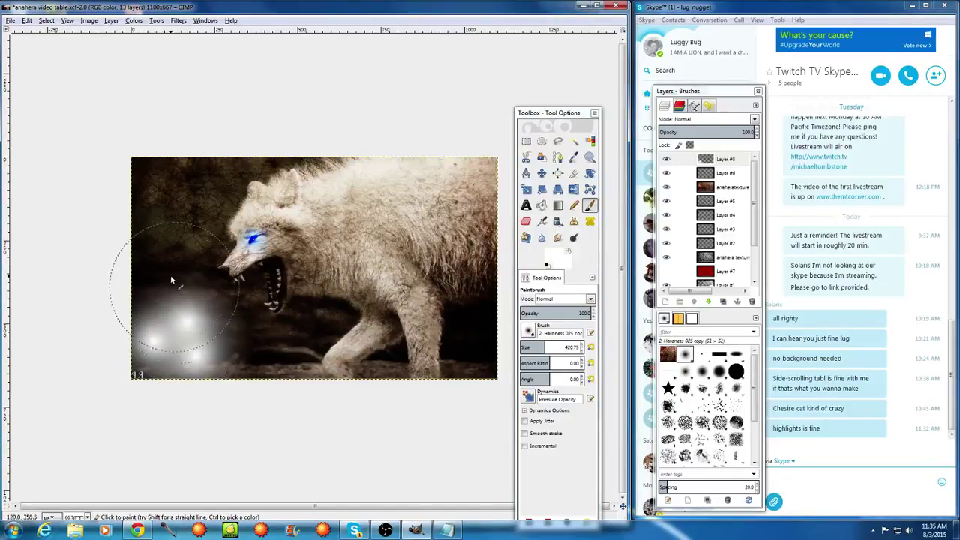
left_click(165, 278)
left_click(161, 279)
left_click_drag(162, 304, 148, 332)
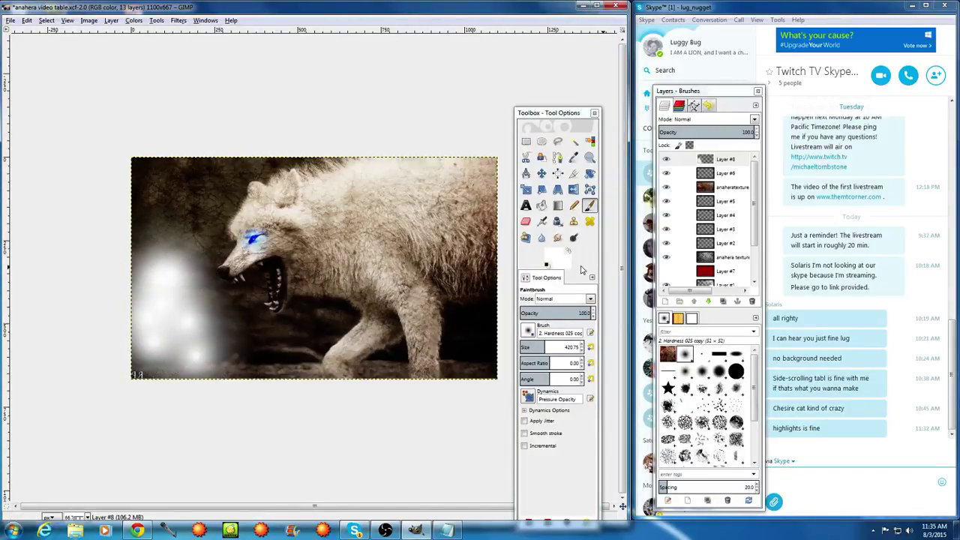
Raise the grunge texture layer's opacity to 100 and set the white-painted top layer's blending mode to Overlay
left_click(712, 186)
left_click_drag(725, 129, 801, 128)
left_click(721, 159)
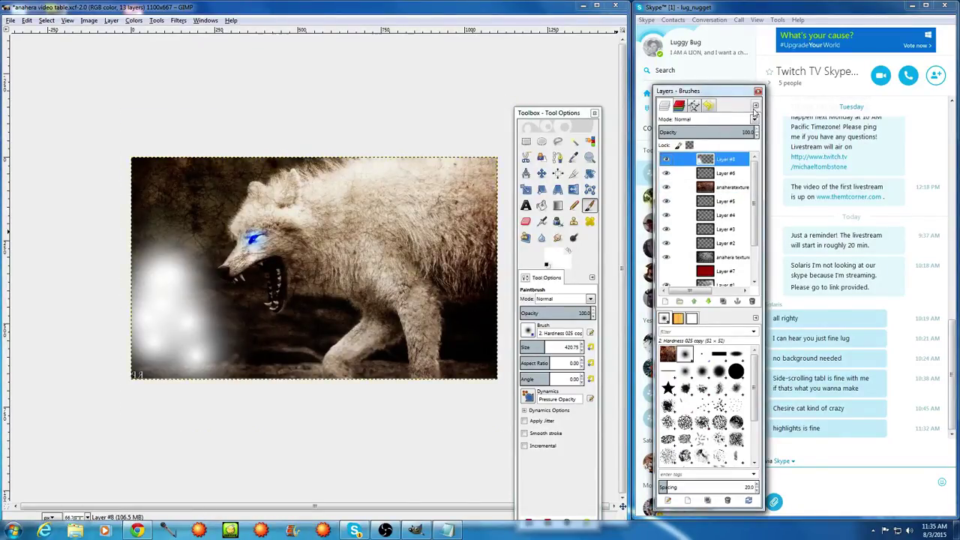
left_click(754, 120)
left_click(705, 240)
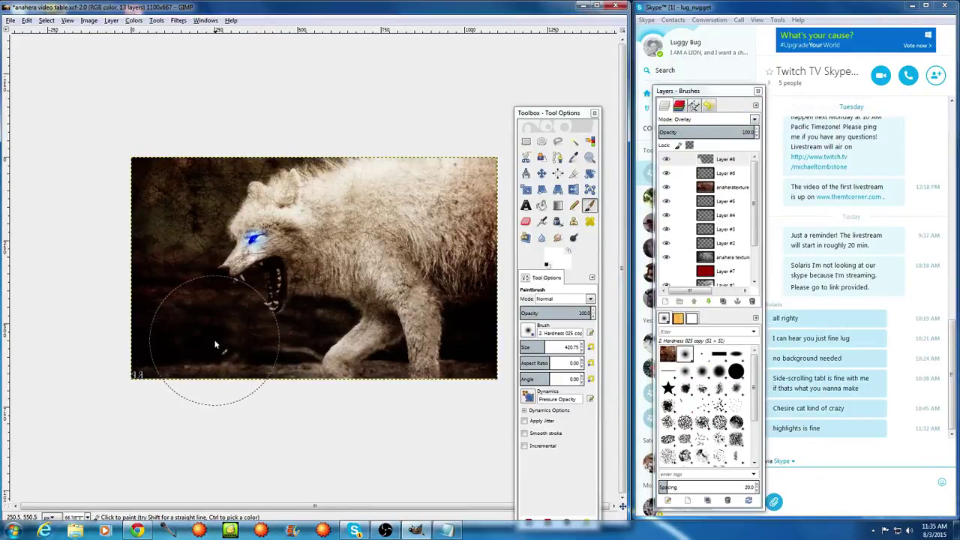
Extend the white Overlay painting up through the background in front of the wolf, and duplicate the painted layer
mouse_move(189, 316)
left_mouse_down()
mouse_move(187, 208)
mouse_move(221, 158)
mouse_move(172, 169)
left_mouse_up()
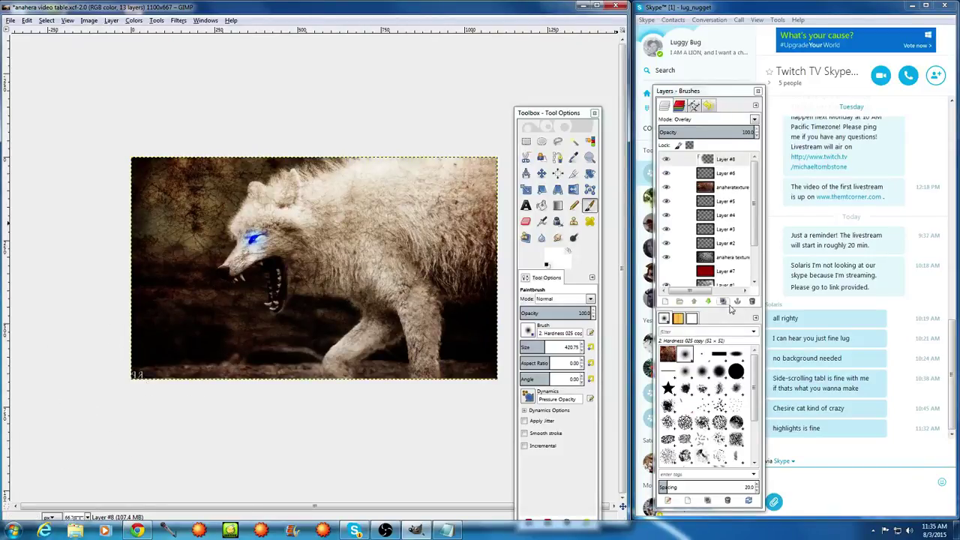
left_click(722, 300)
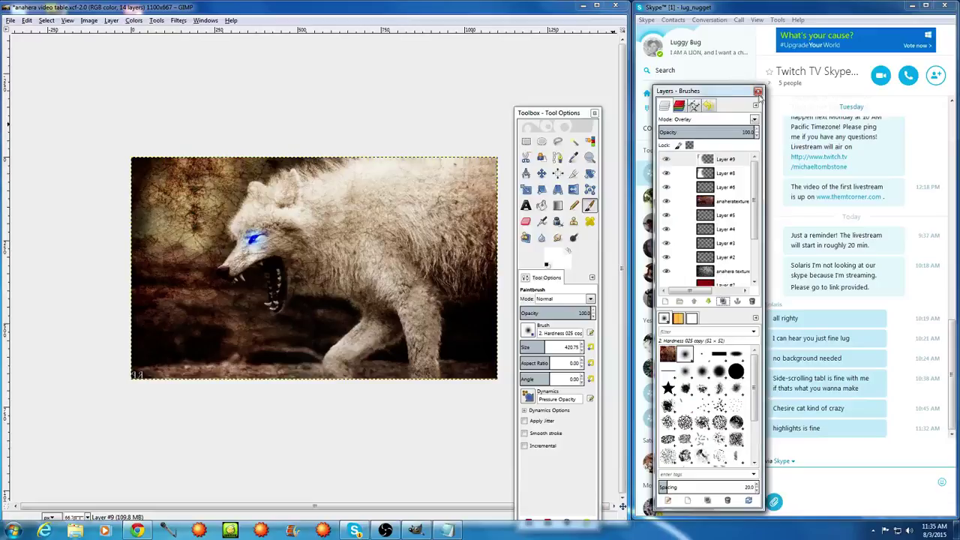
Erase the duplicated highlight along the canvas's upper-left edge with the Eraser, and try erasing on Layer #8 before undoing that
left_click(525, 222)
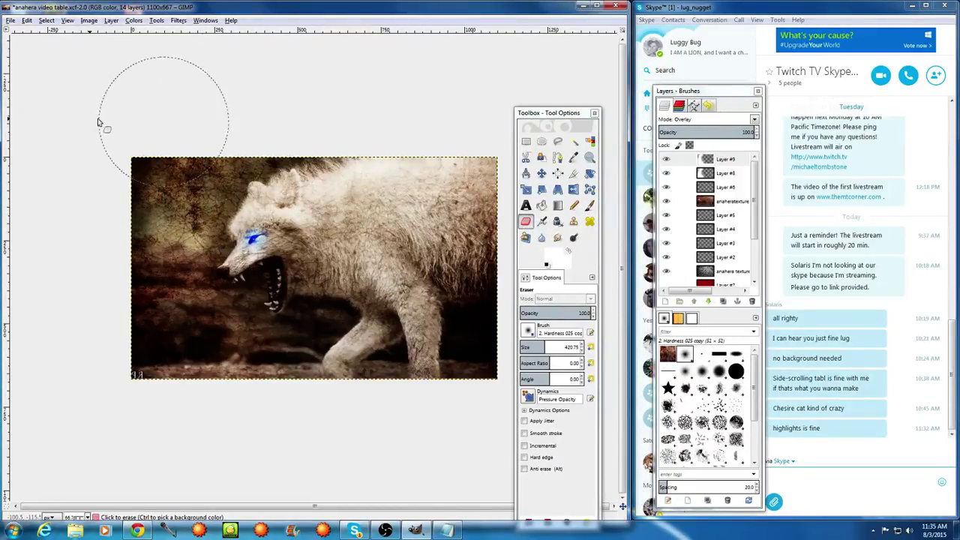
left_click(134, 129)
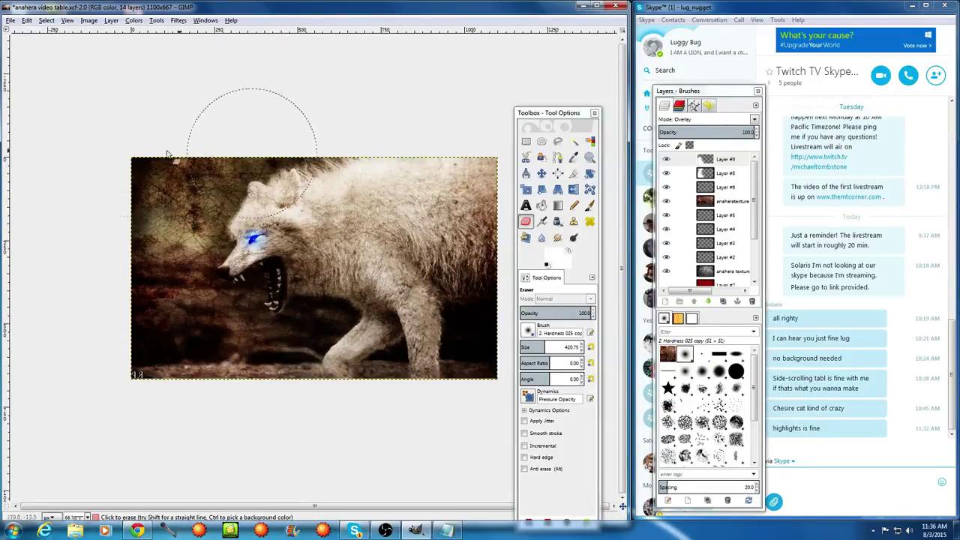
left_click(675, 174)
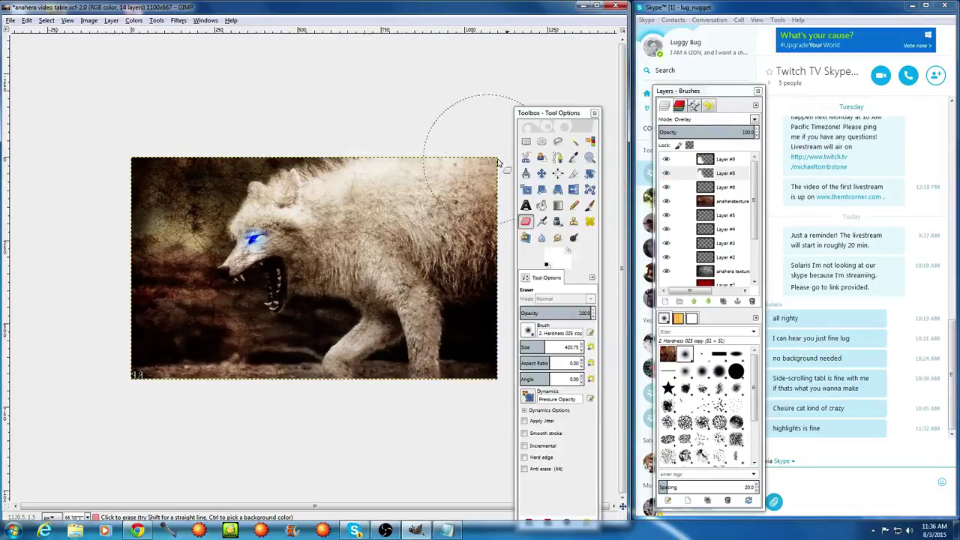
key("ctrl")
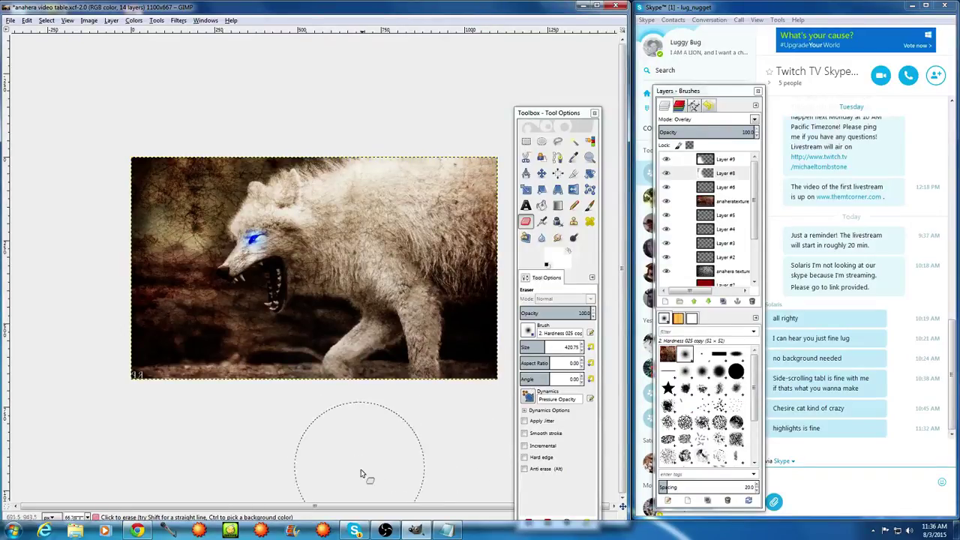
Switch to Chrome and close the DeviantArt pages for Fissures ii, Grunge Texture 01 and Texture 45
left_click(137, 530)
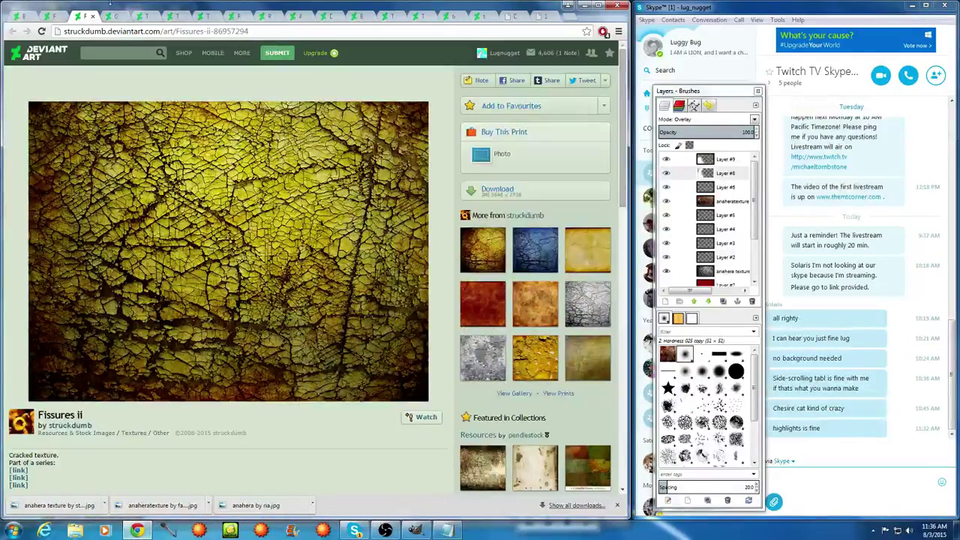
left_click(91, 17)
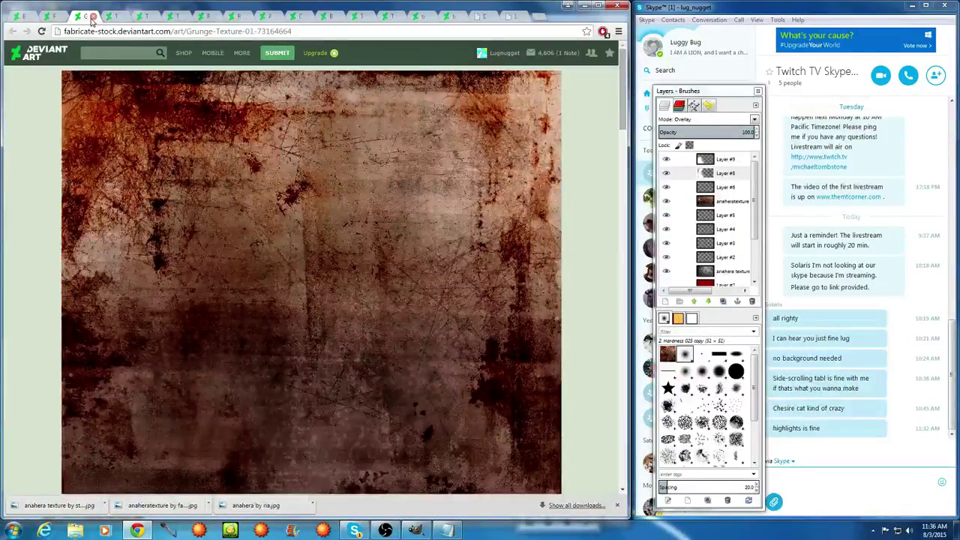
left_click(91, 17)
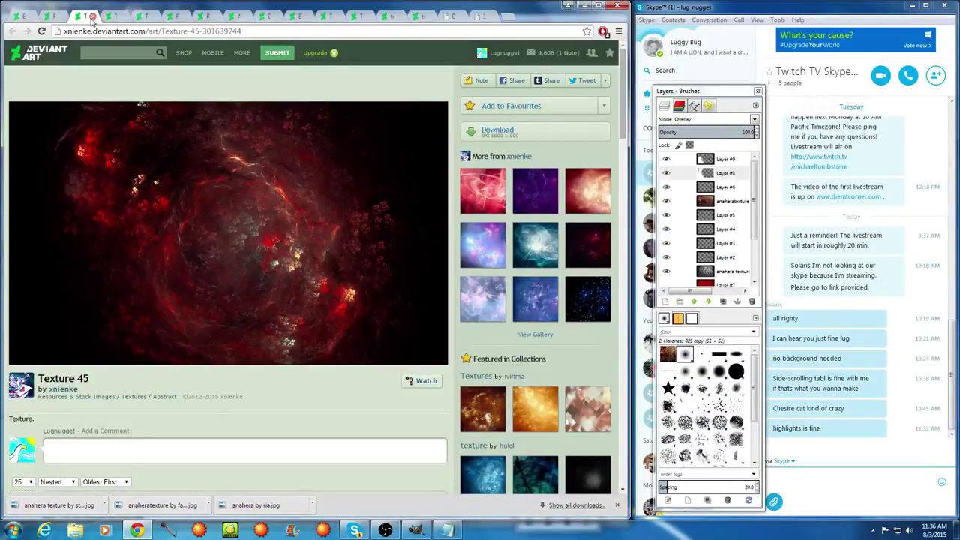
left_click(90, 17)
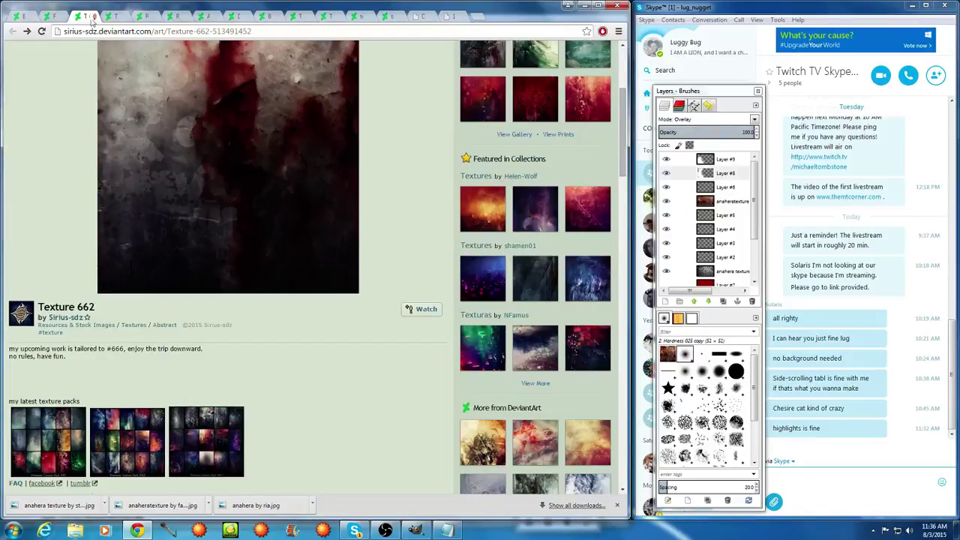
Look through the Texture 662, Texture 666, Rock texture and Rocks pages, and close both rock pages
scroll(267, 151, "up", 2)
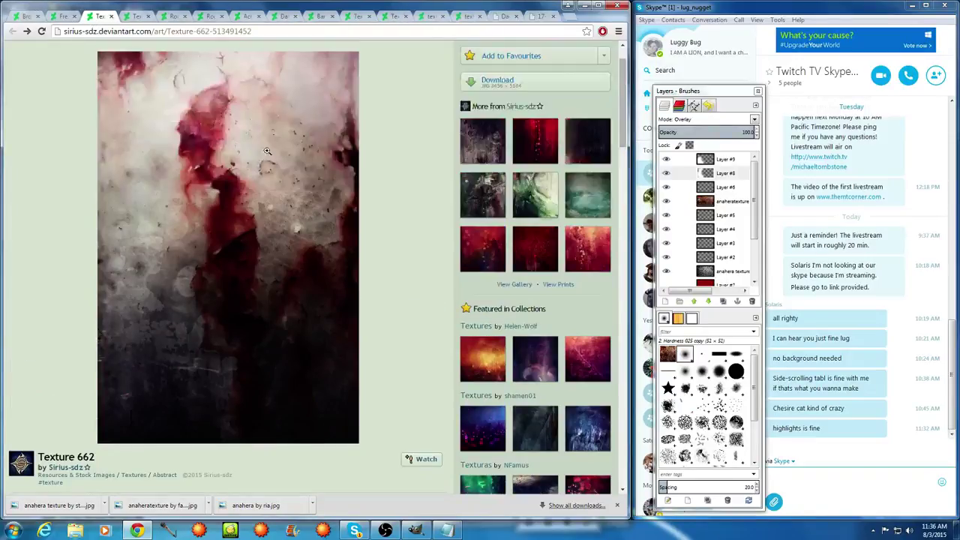
left_click(128, 16)
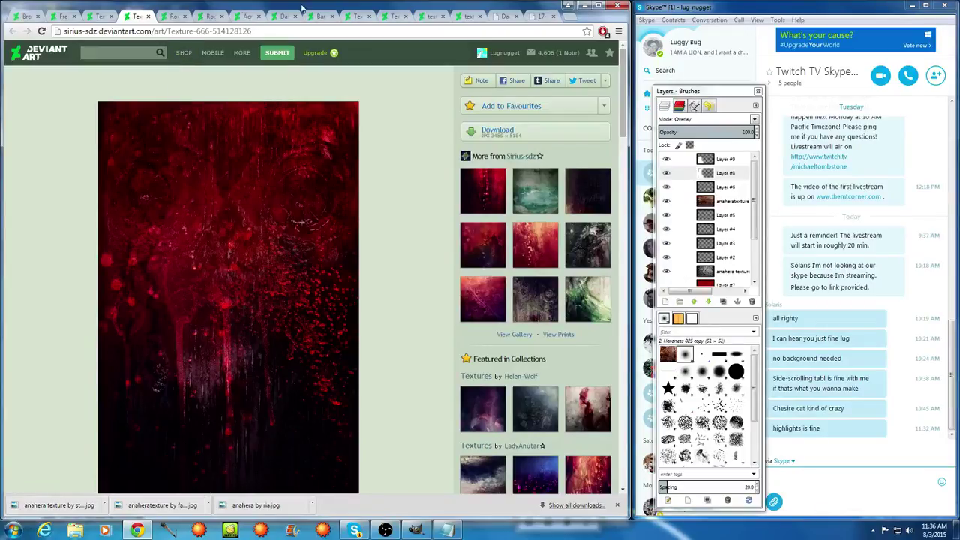
left_click(171, 17)
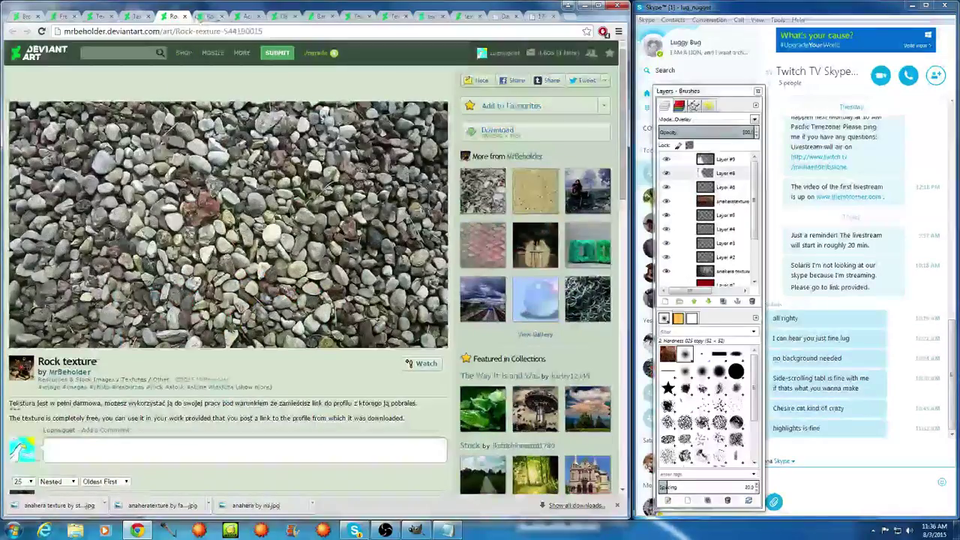
left_click(213, 16)
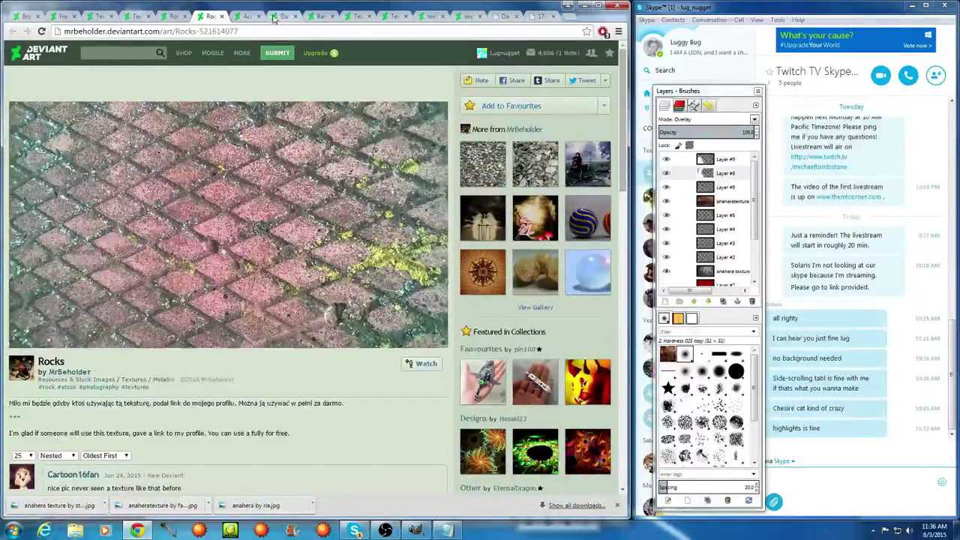
left_click(222, 16)
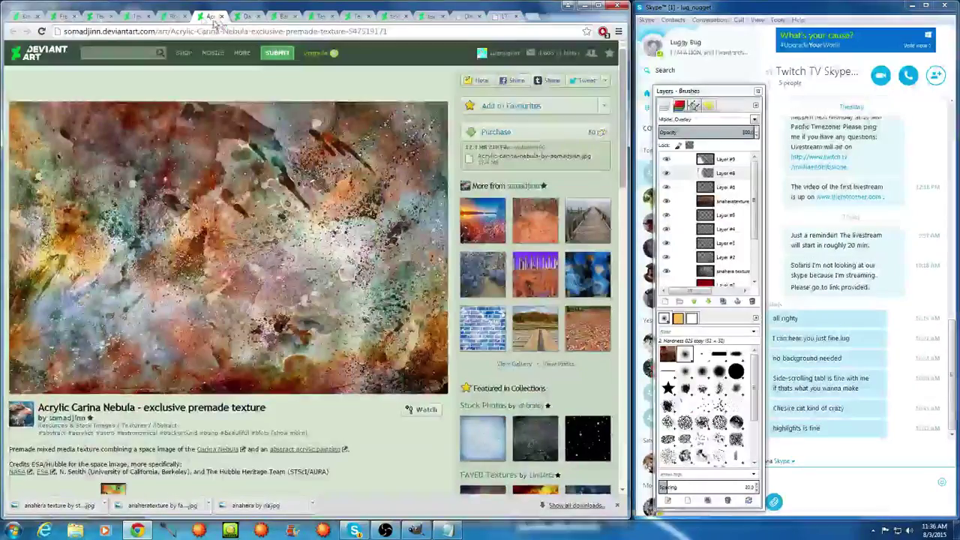
left_click(177, 16)
left_click(185, 17)
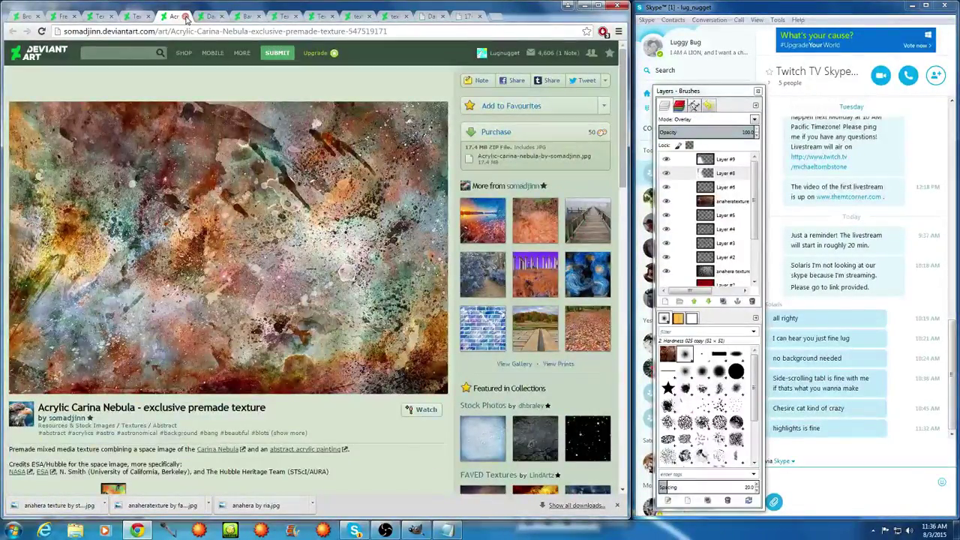
Enlarge the Acrylic Carina Nebula texture and save the image in Stock photos as "anahera texture by somadjinn"
right_click(229, 204)
left_click(164, 209)
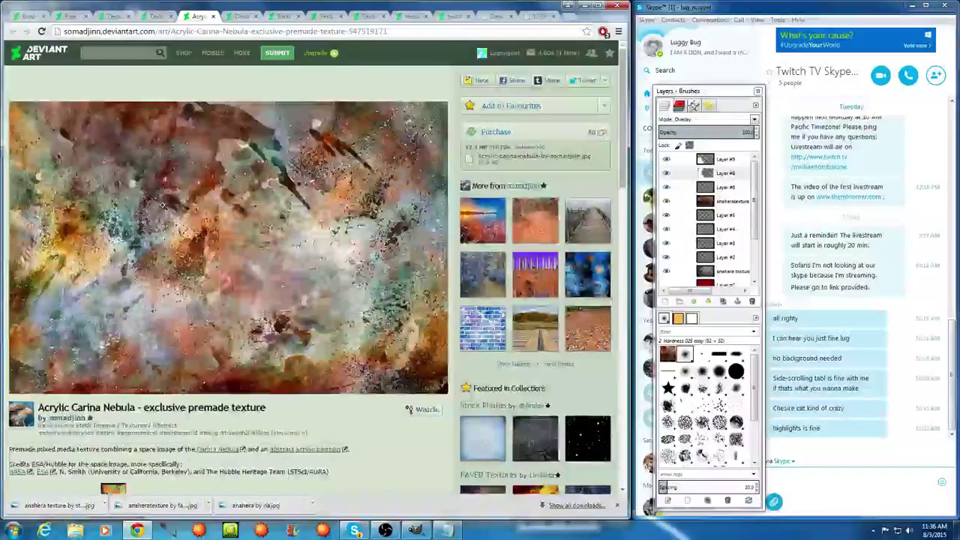
left_click(165, 209)
right_click(163, 207)
left_click(197, 213)
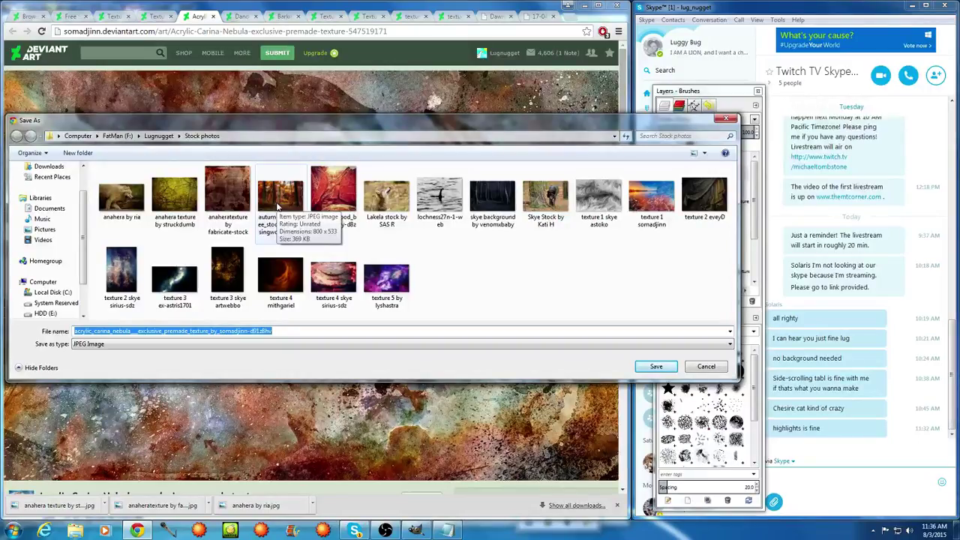
type("anahera")
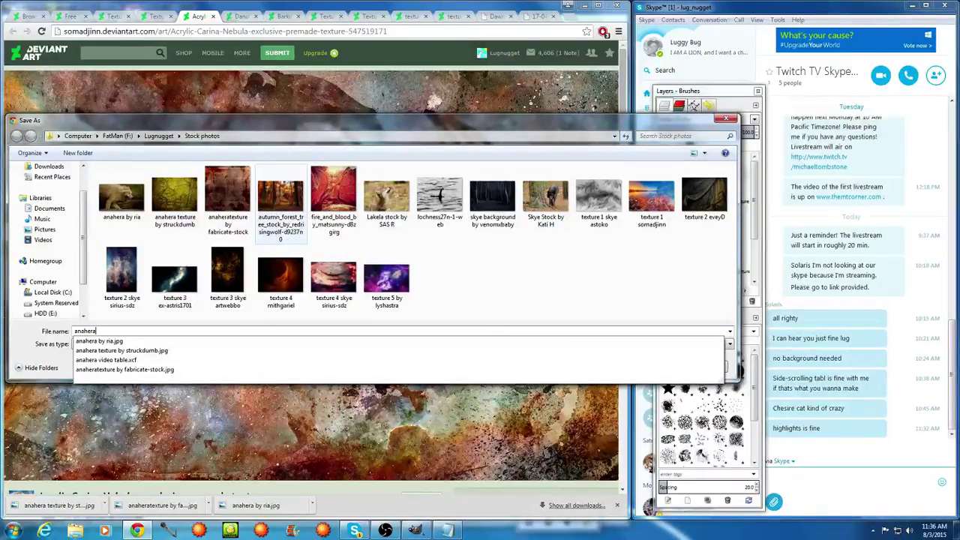
key("Down")
key("Down")
key("BackSpace")
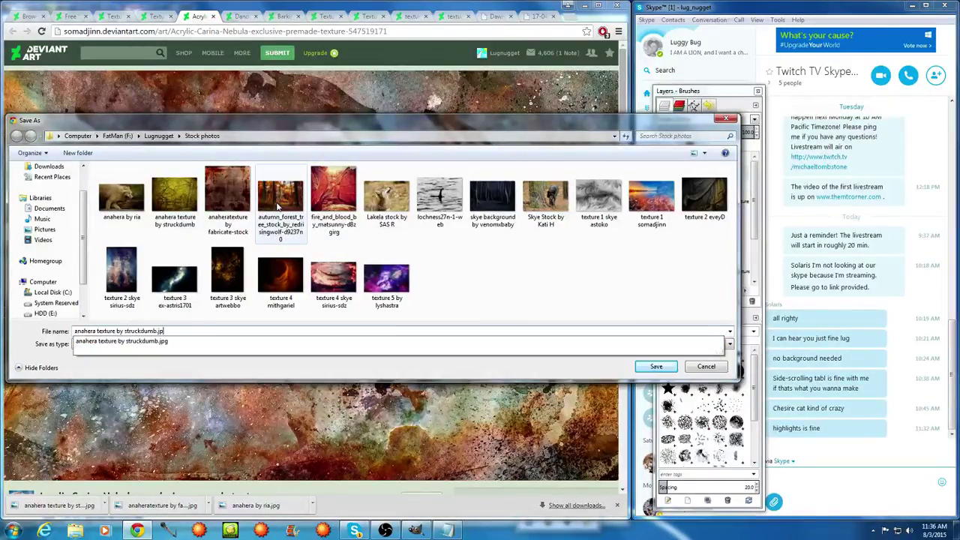
key("BackSpace")
key("BackSpace")
key("BackSpace")
key("BackSpace")
key("BackSpace")
key("BackSpace")
key("BackSpace")
type("oma")
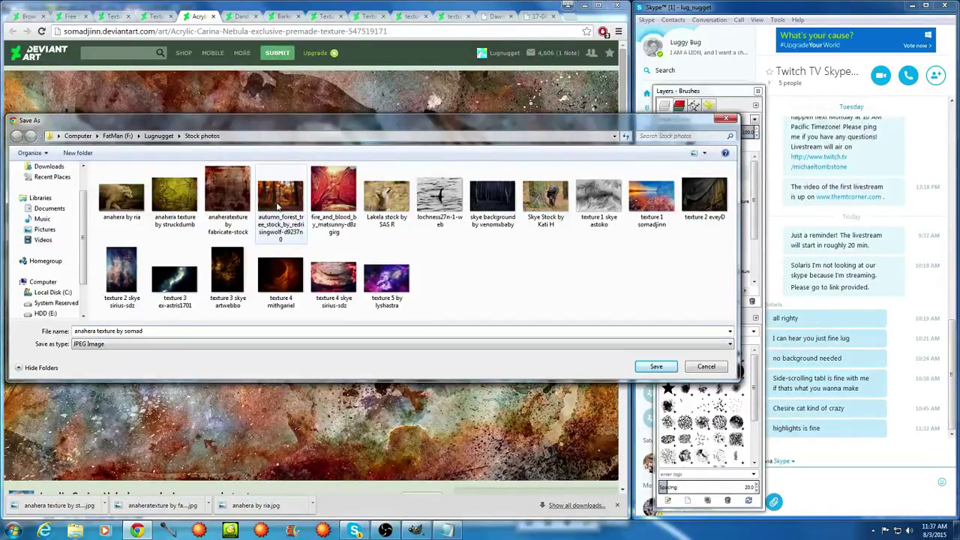
type("djinn")
key("Return")
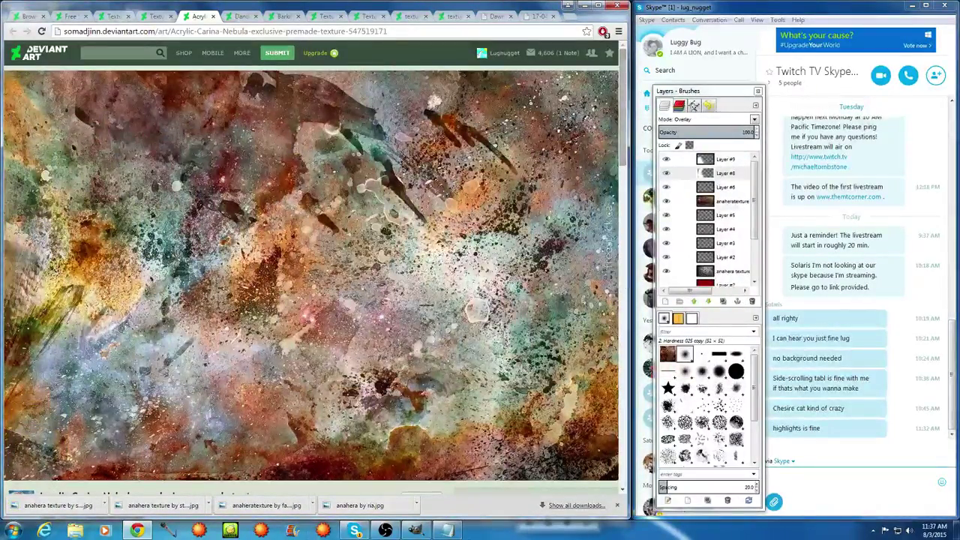
Switch to GIMP and add "anahera texture by somadjinn.jpg" to the wolf image as a new layer
left_click(415, 530)
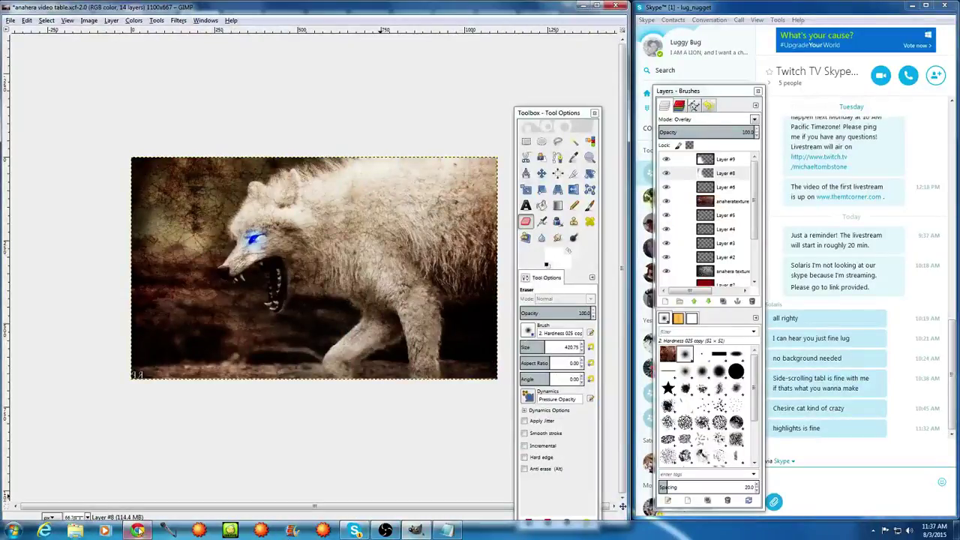
left_click(10, 20)
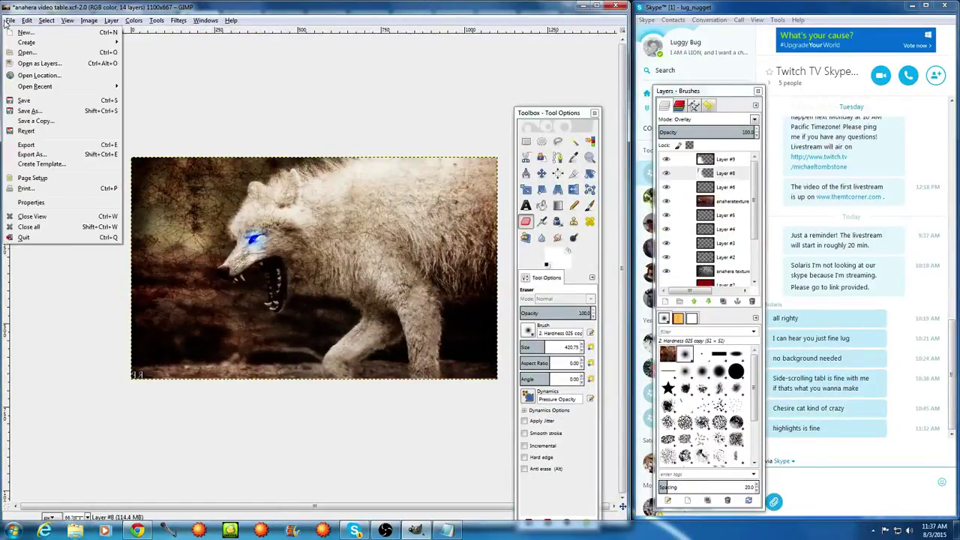
left_click(26, 66)
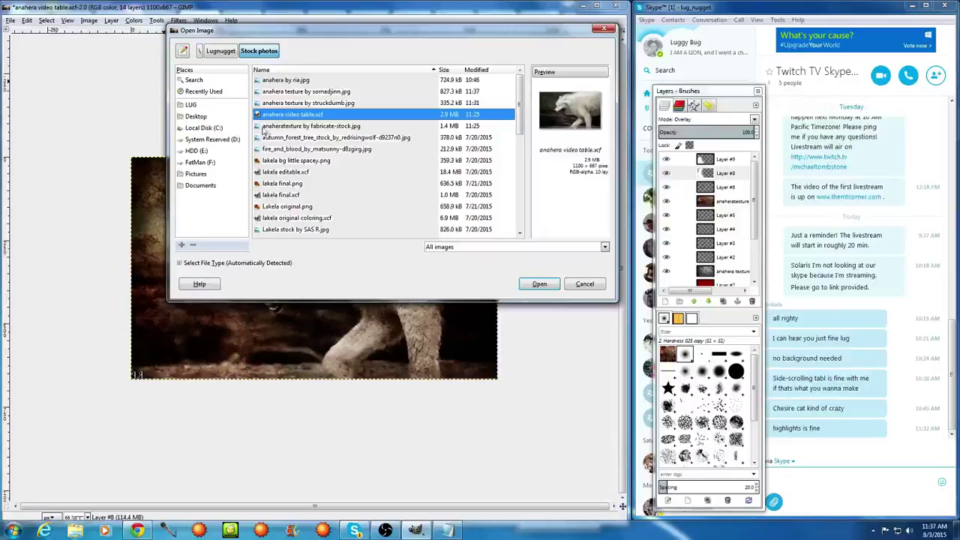
left_click(295, 105)
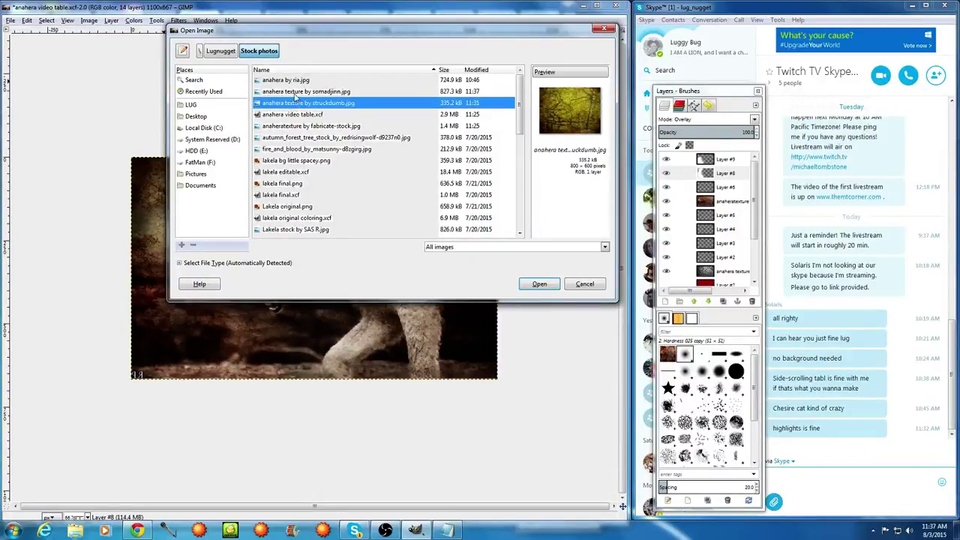
left_click(296, 92)
left_click(550, 286)
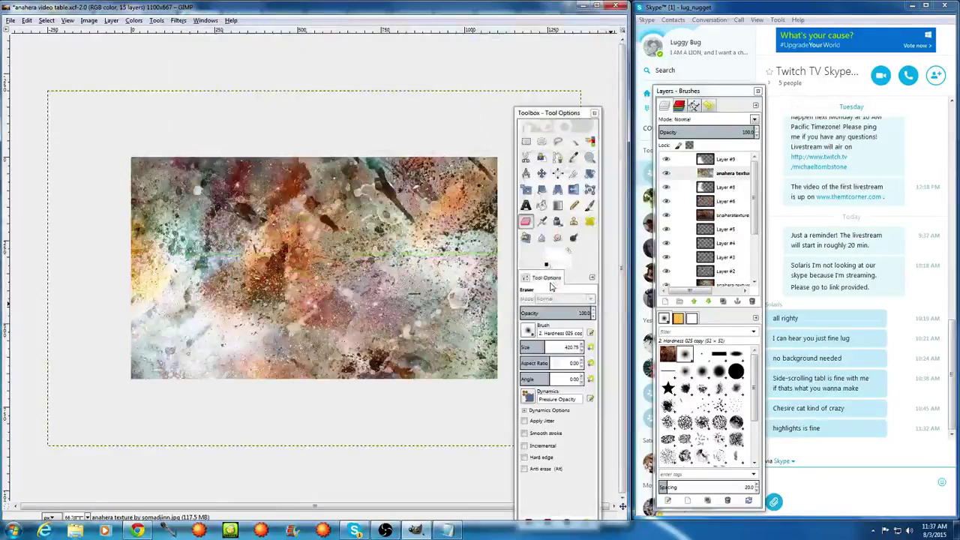
Set the nebula texture layer's blending mode to Overlay and move it down and left over the wolf
left_click(756, 105)
left_click(757, 108)
left_click(754, 119)
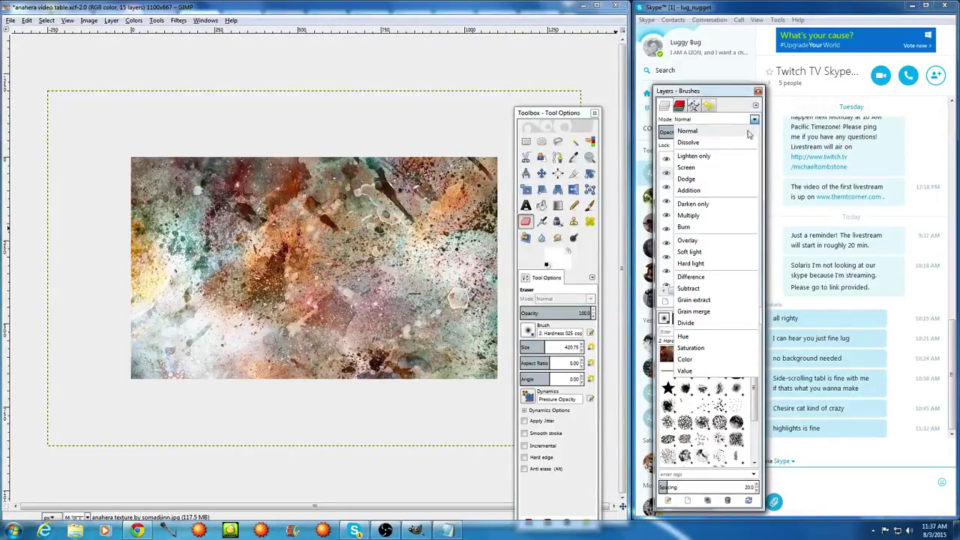
left_click(693, 241)
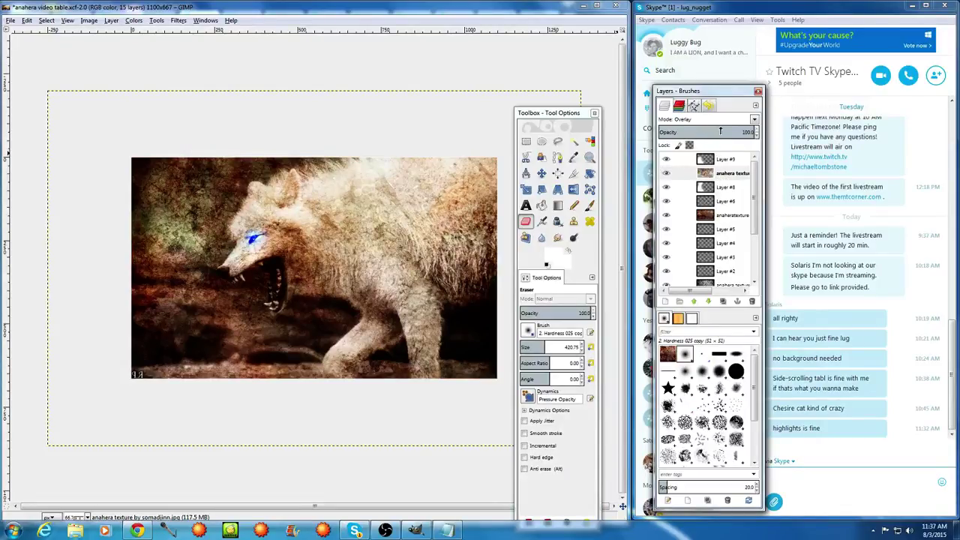
left_click(541, 173)
left_click_drag(475, 174, 384, 219)
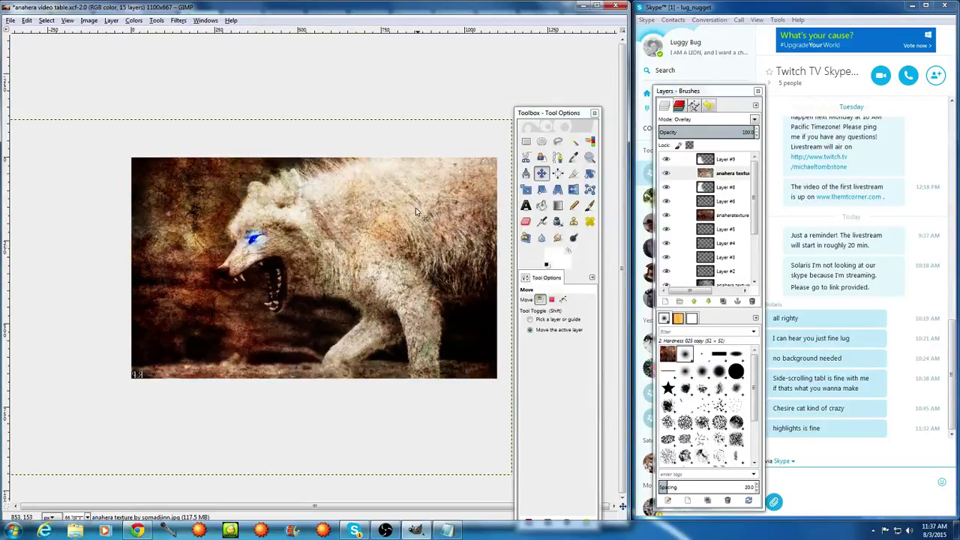
Try the Grain merge, Dodge and Color blending modes on the nebula texture layer
left_click(754, 120)
left_click(704, 314)
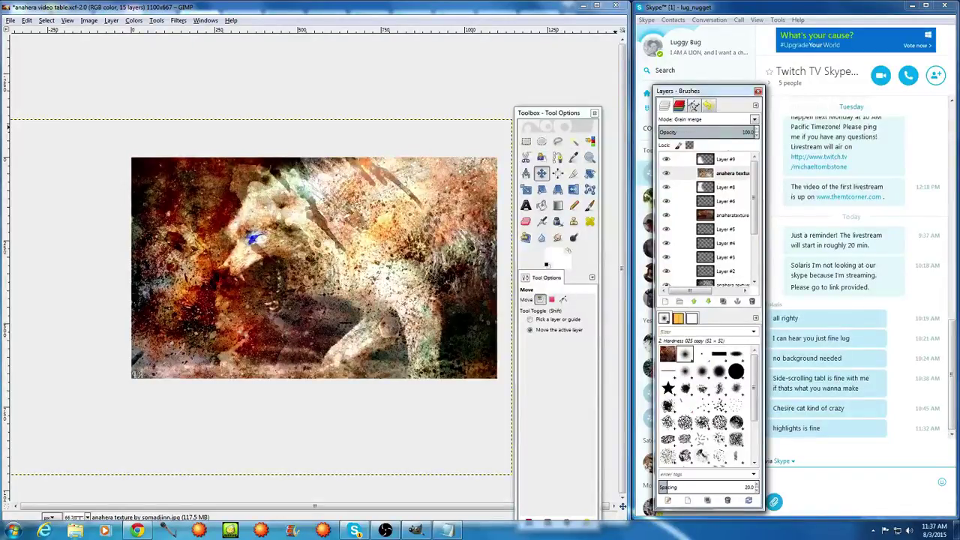
left_click(754, 121)
left_click(696, 177)
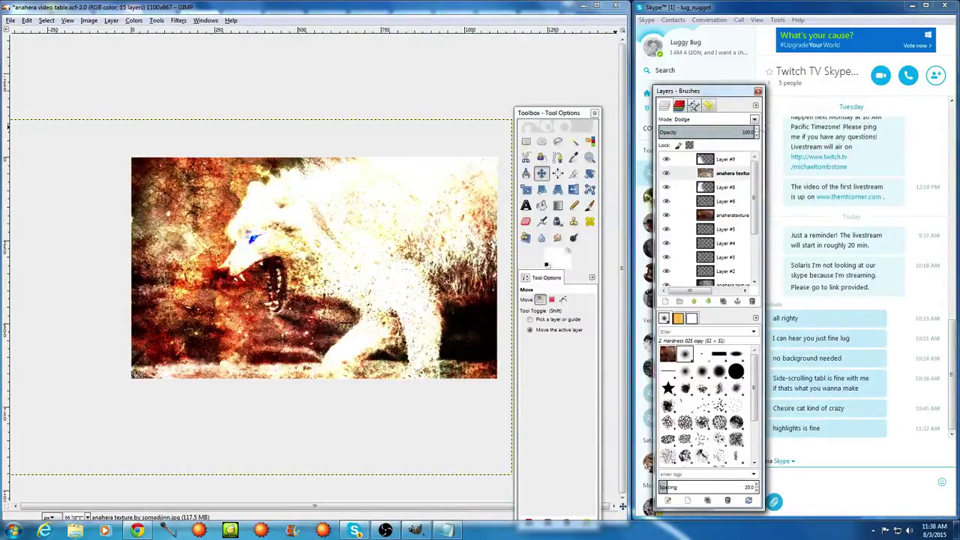
left_click(754, 121)
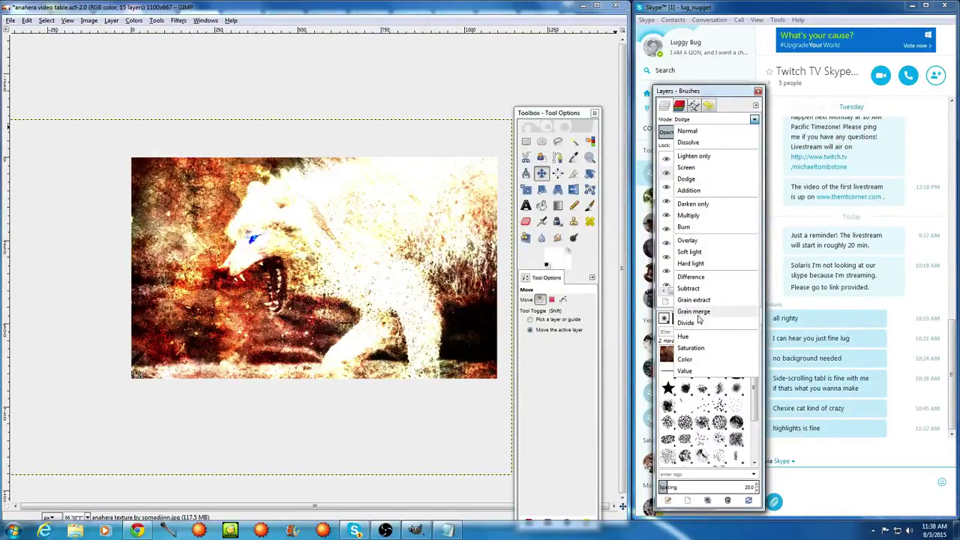
left_click(700, 359)
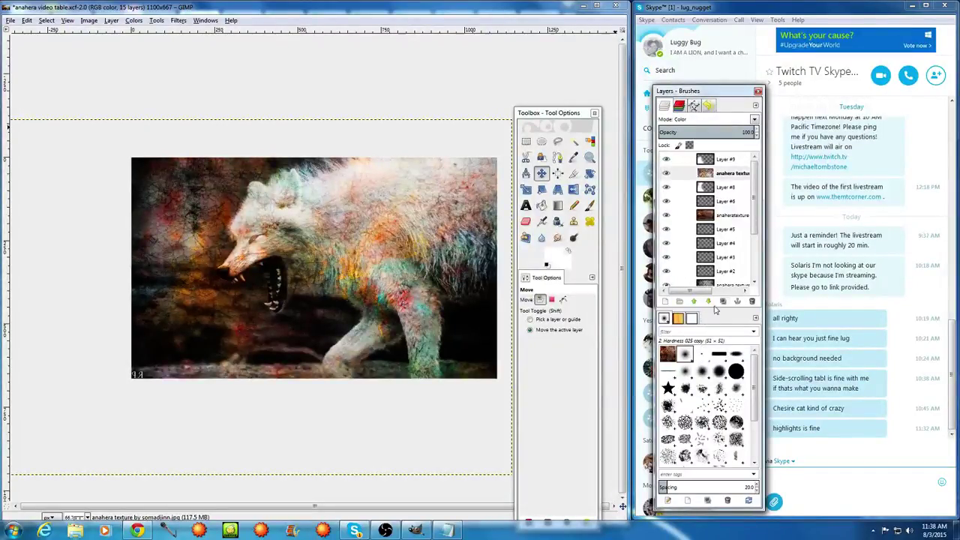
Try the nebula texture shifted slightly right and placed below Layer #4, and delete the texture layer
left_click_drag(414, 277, 439, 282)
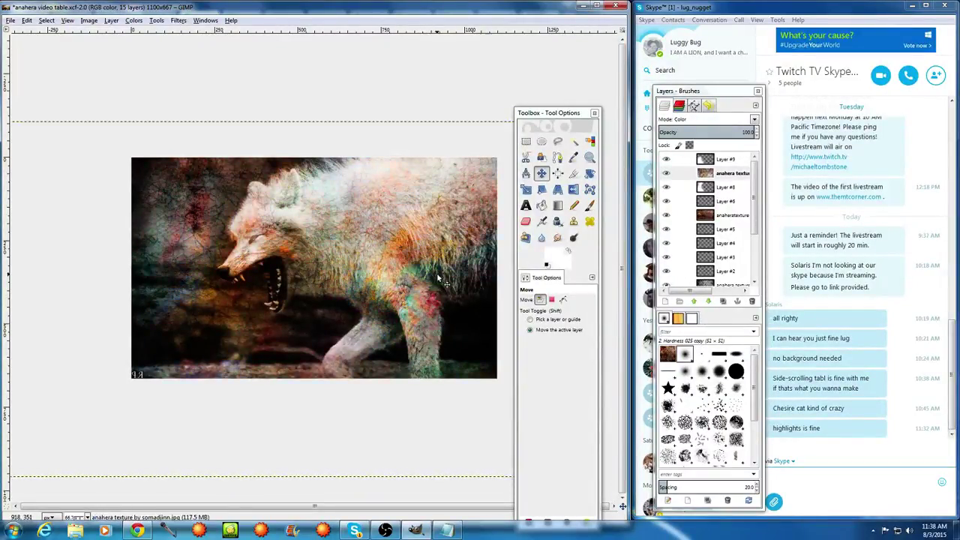
left_click_drag(735, 174, 738, 244)
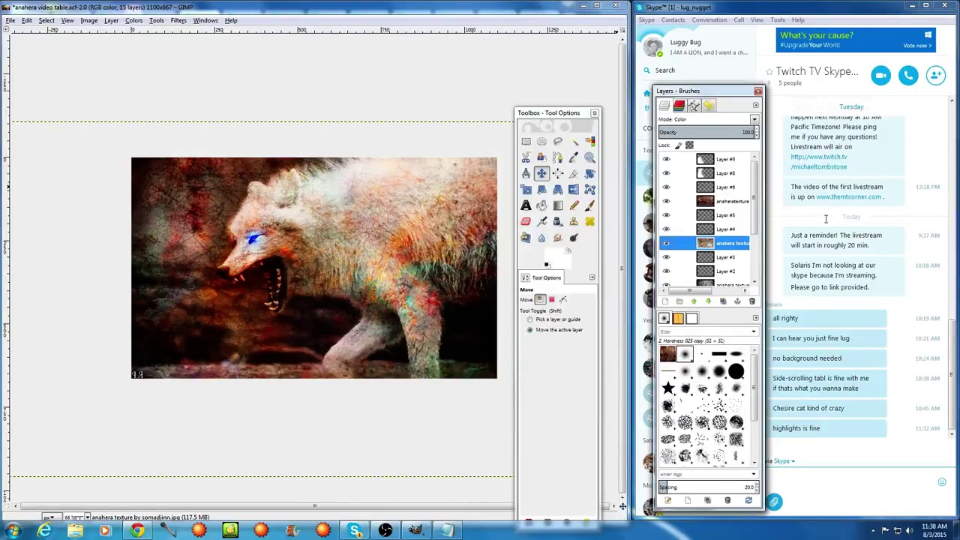
left_click(751, 301)
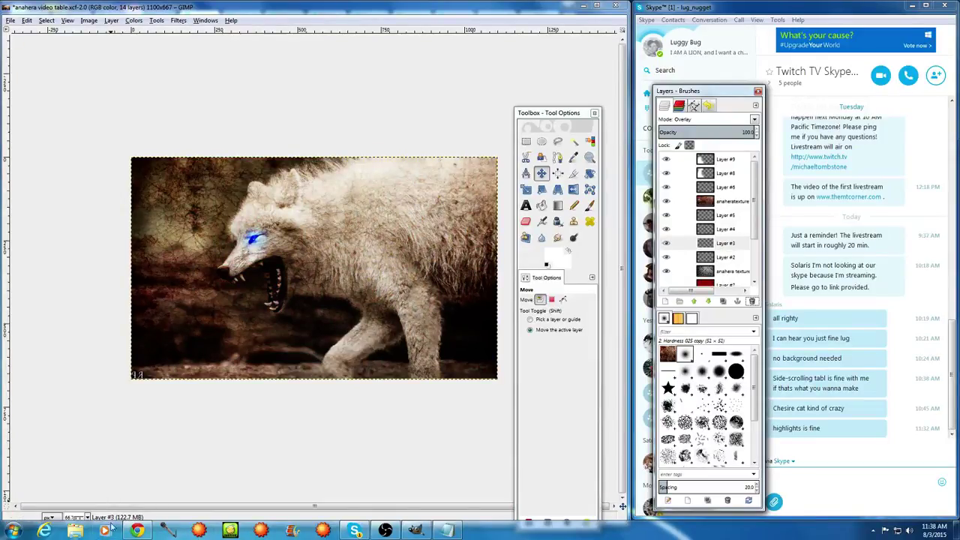
Switch to Chrome and save the Texture 666 image in Stock photos as "anahera texture by sirius-sdz"
mouse_move(137, 531)
left_click(160, 485)
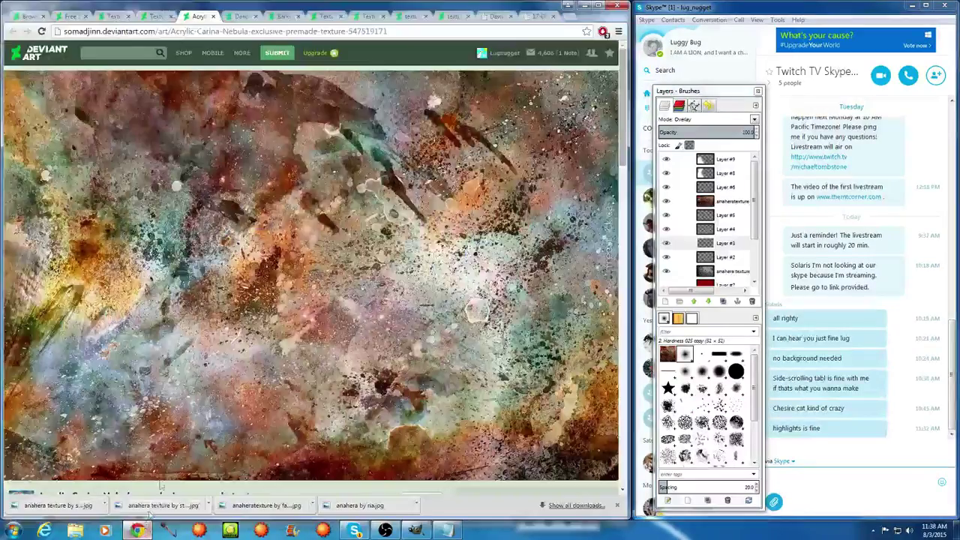
left_click(159, 16)
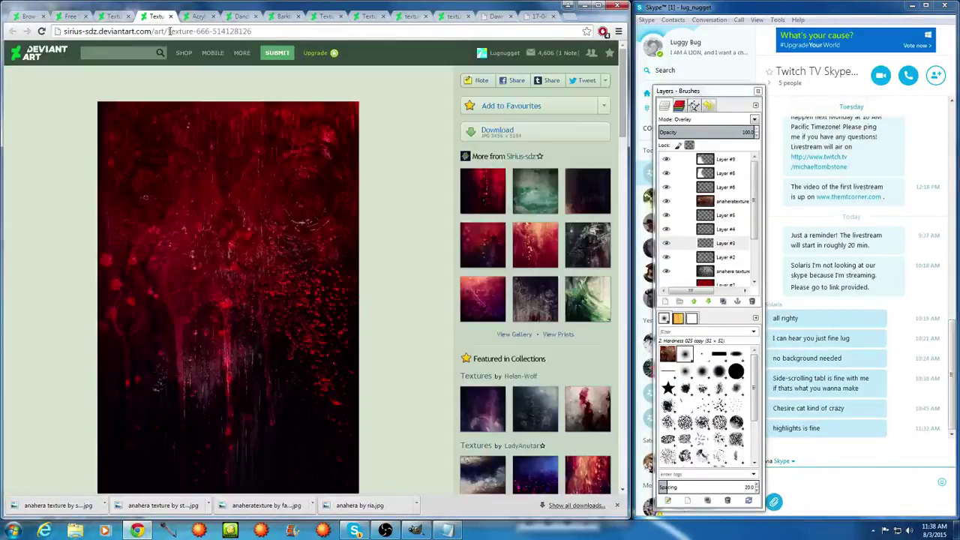
right_click(198, 253)
left_click(251, 269)
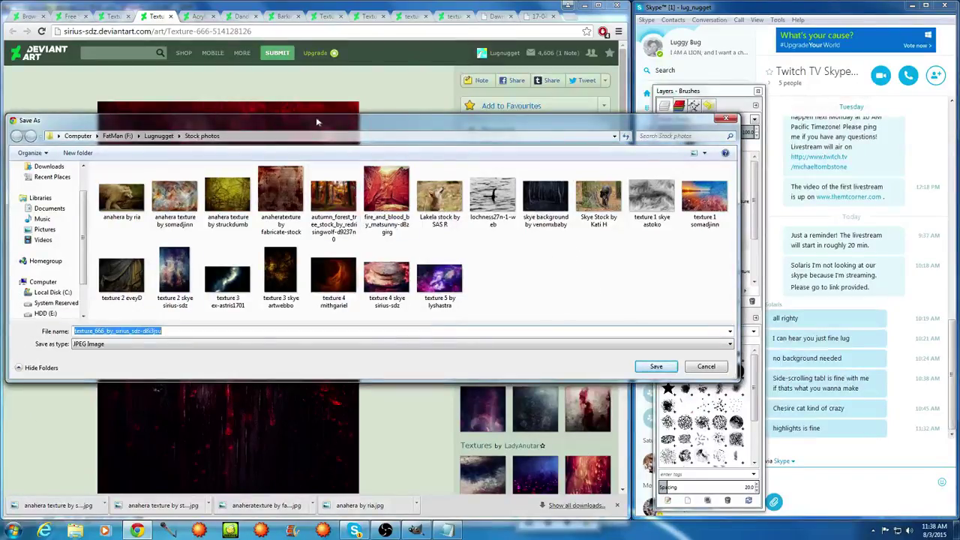
left_click_drag(341, 119, 561, 158)
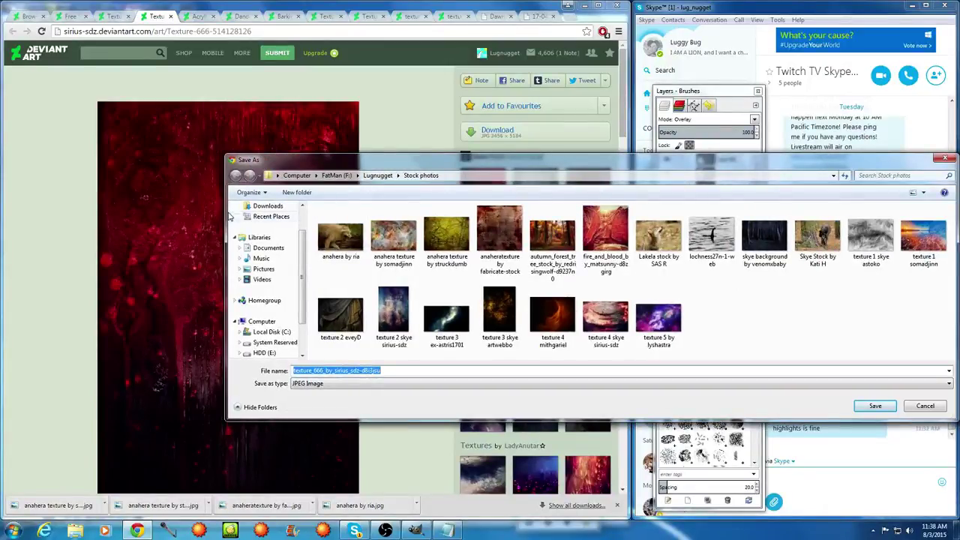
left_click_drag(225, 212, 470, 199)
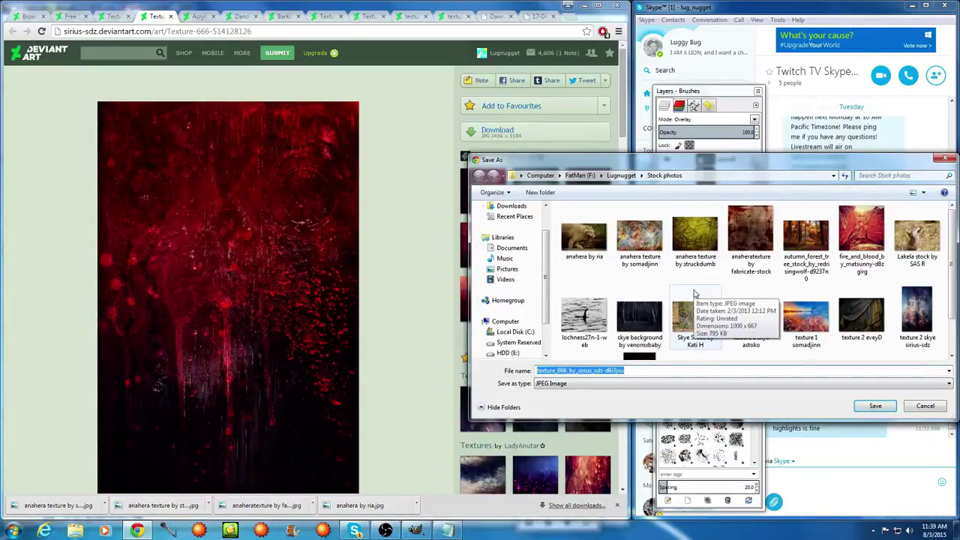
type("anahera texture by")
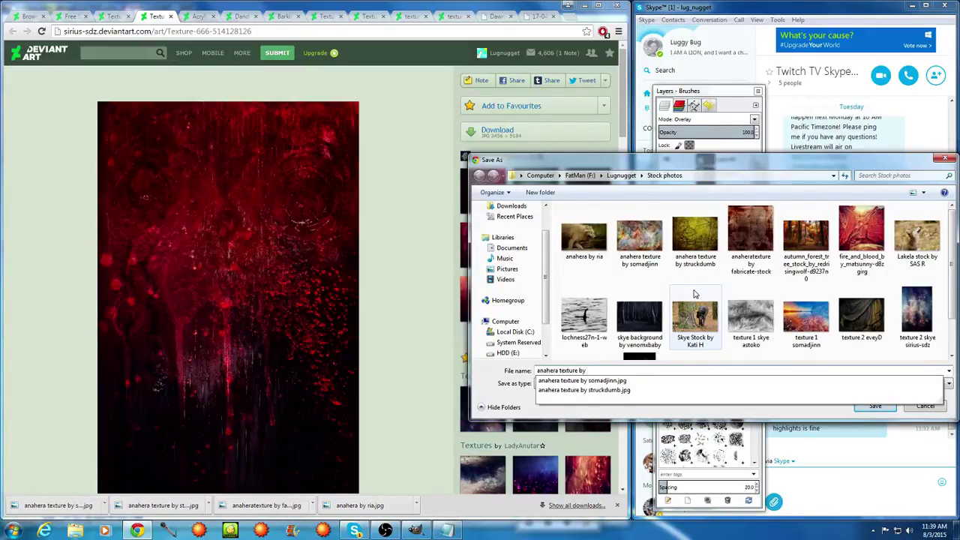
type("sir")
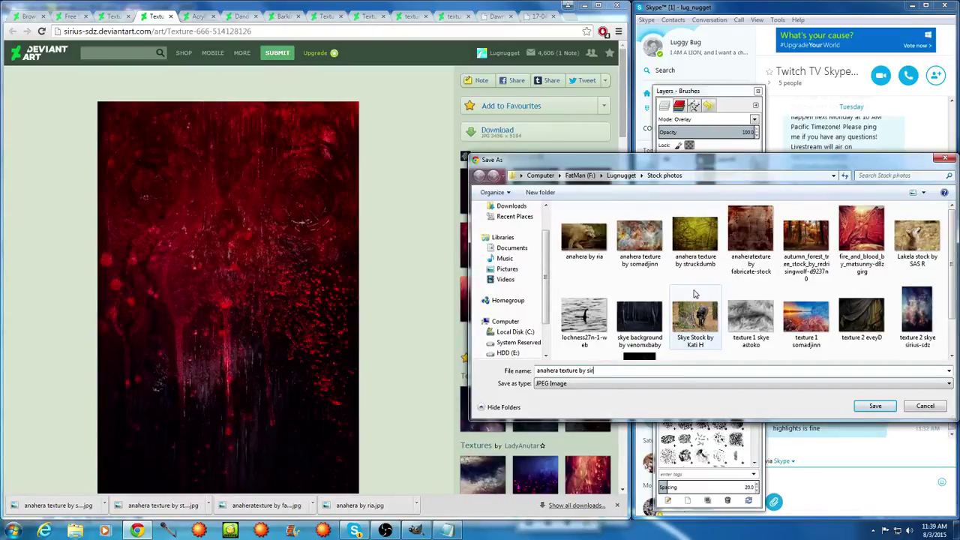
type("ius-sdz")
key("Return")
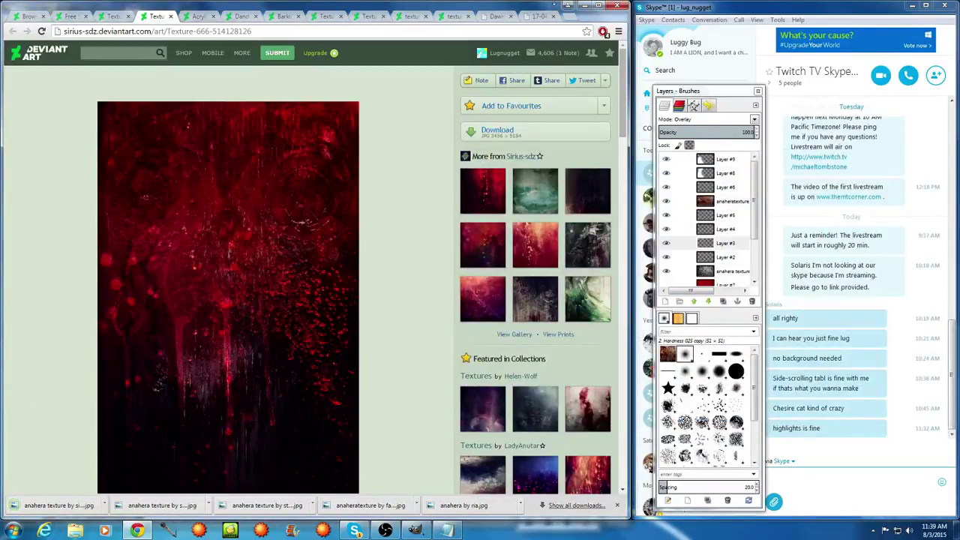
Switch back to GIMP and add "anahera texture by sirius-sdz.jpg" from Stock photos as a layer in the wolf image
left_click(584, 6)
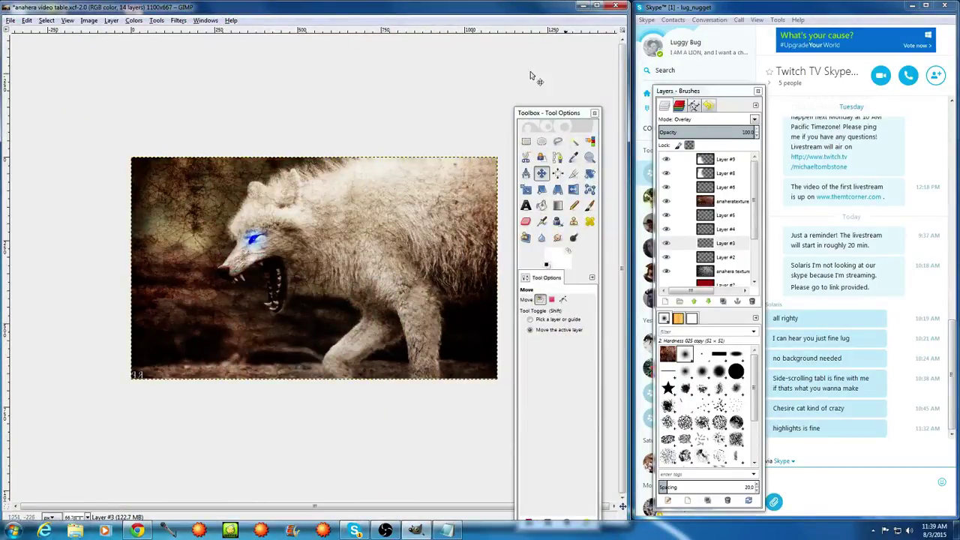
left_click(10, 20)
left_click(27, 53)
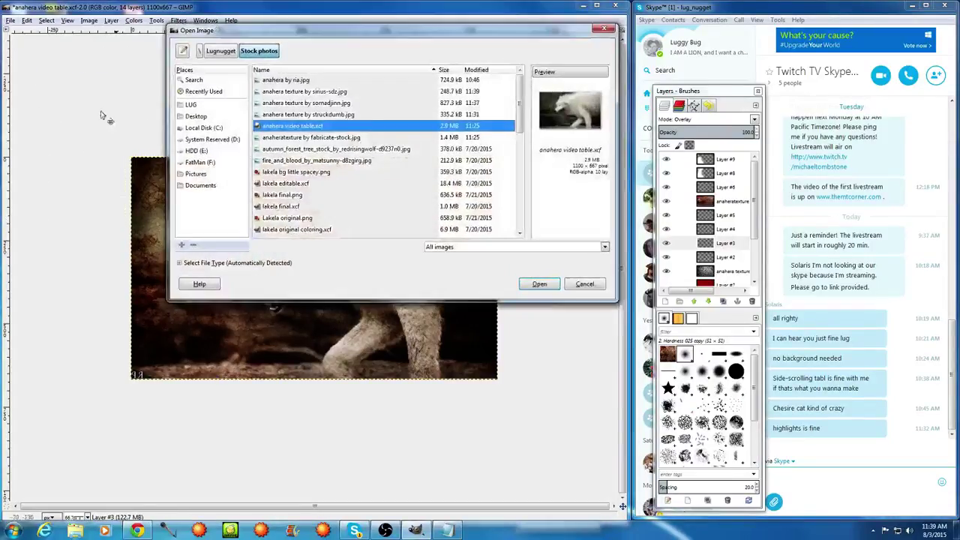
left_click(282, 92)
left_click(545, 285)
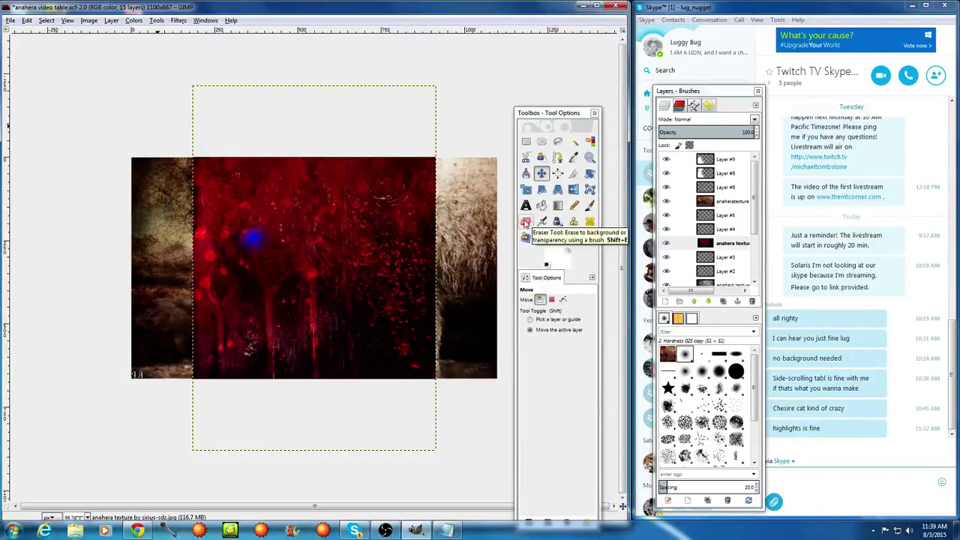
Rotate the red texture layer by 90 degrees
left_click(590, 174)
left_click(394, 254)
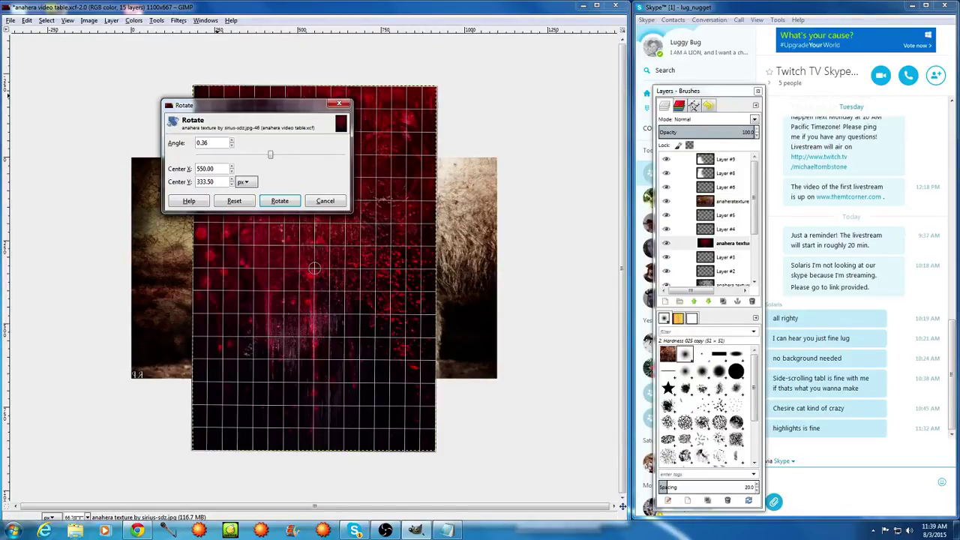
left_click(231, 140)
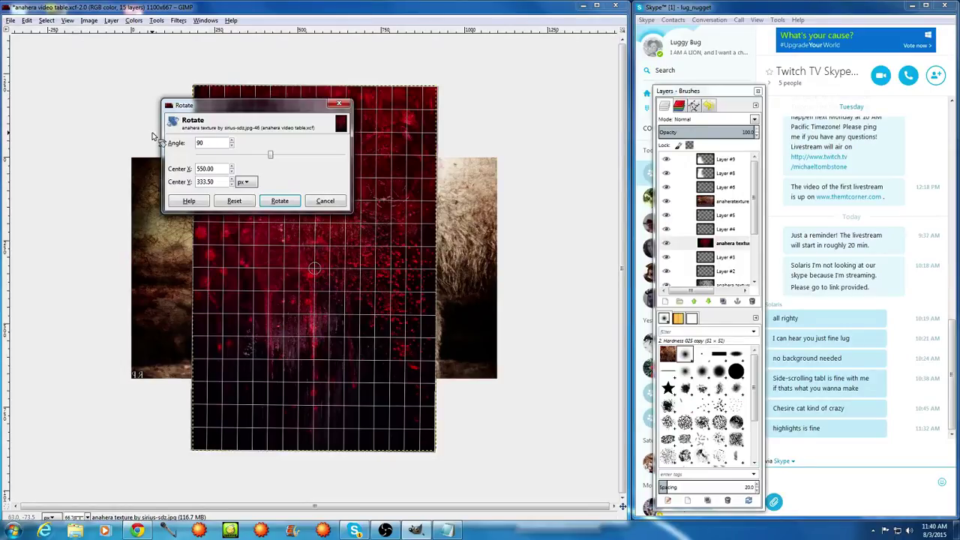
key("Return")
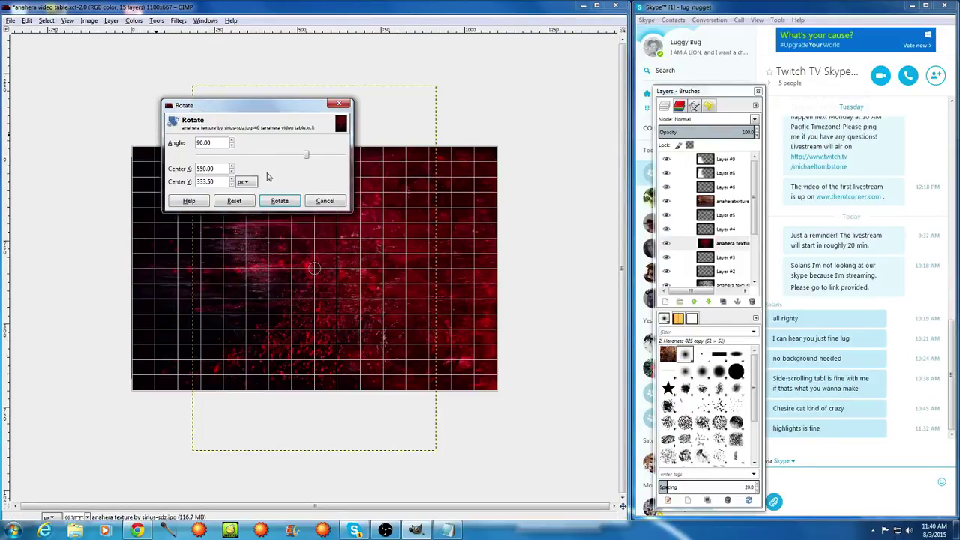
left_click(279, 200)
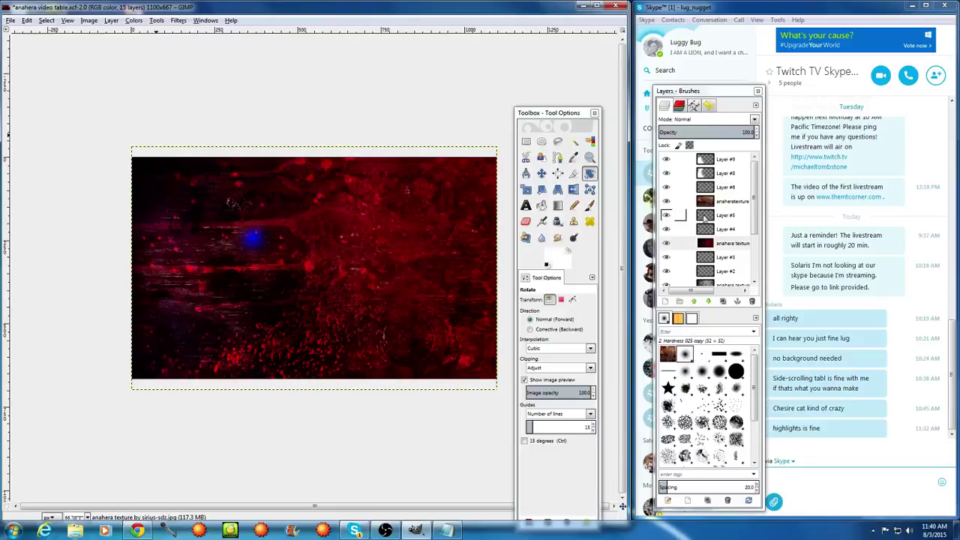
Flip the red texture layer horizontally and set its blending mode to Overlay
left_click(573, 189)
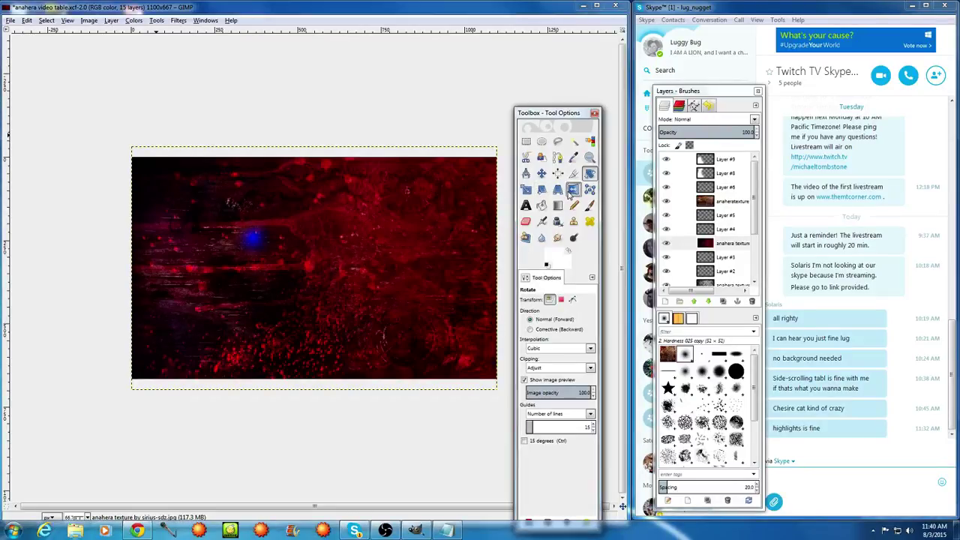
left_click(466, 221)
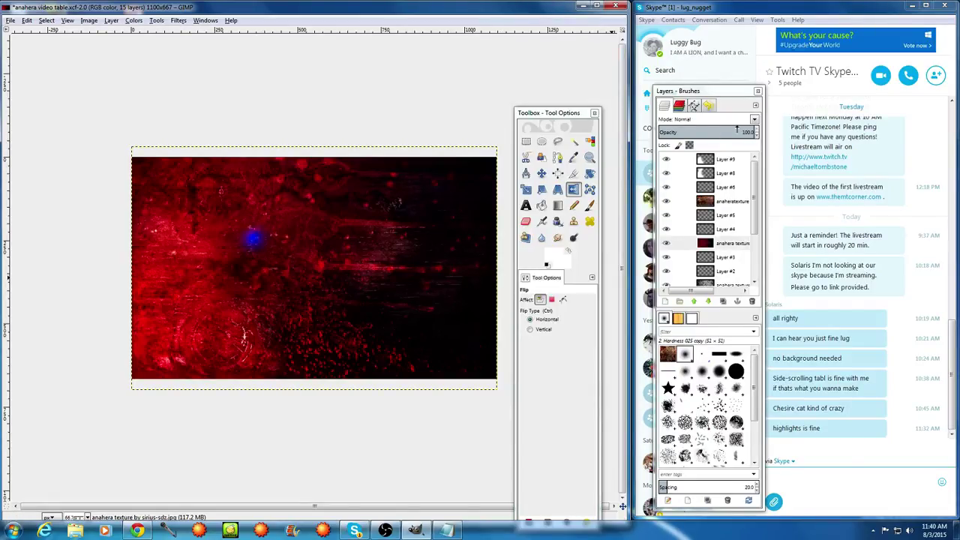
left_click(753, 120)
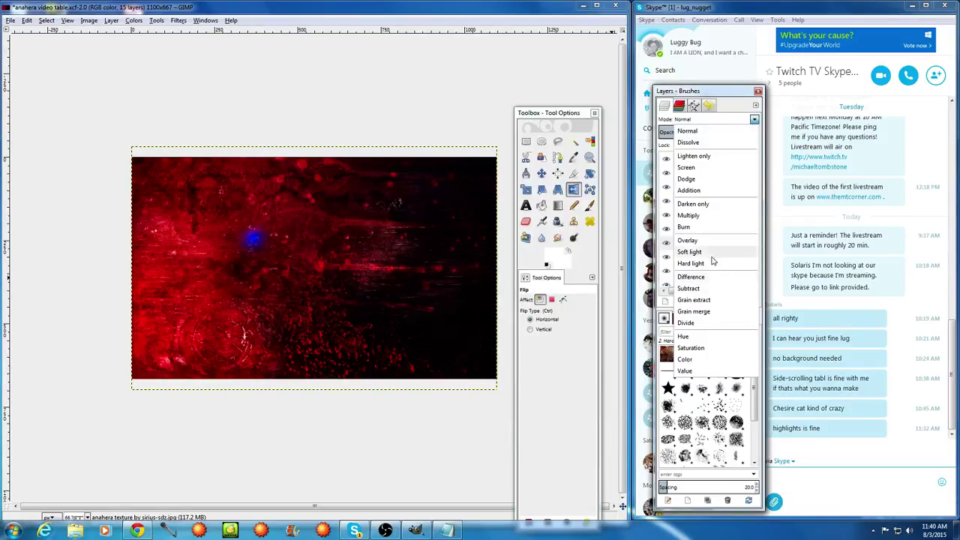
left_click(689, 240)
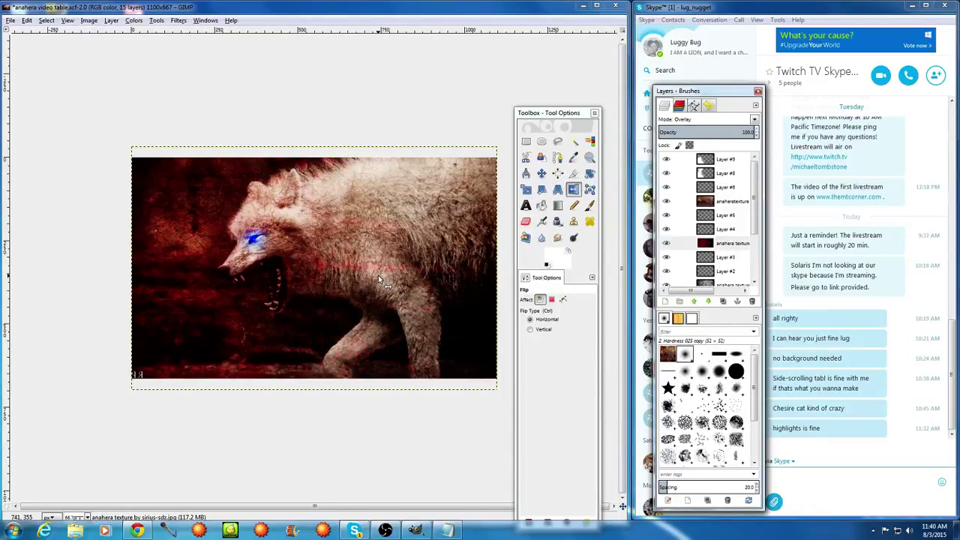
Compare the image with Layer #8 and Layer #9 each hidden and shown
left_click(666, 173)
left_click(666, 172)
left_click(666, 159)
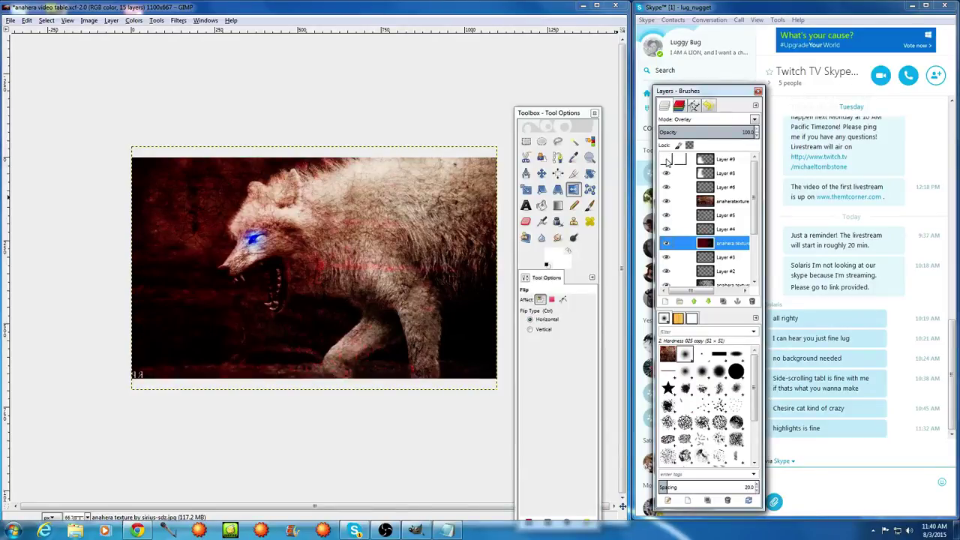
left_click(666, 159)
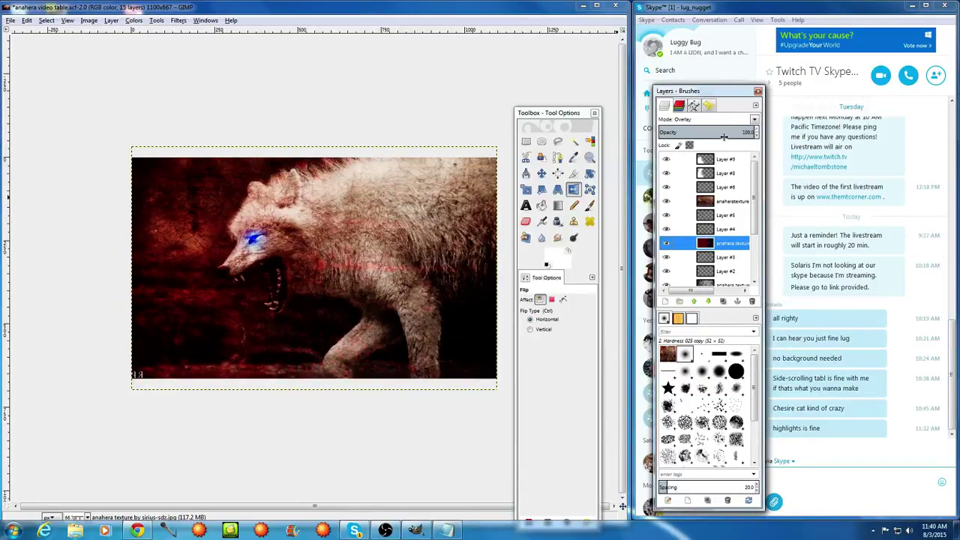
Try a duplicate of Layer #8 and undo the duplication
left_click(724, 173)
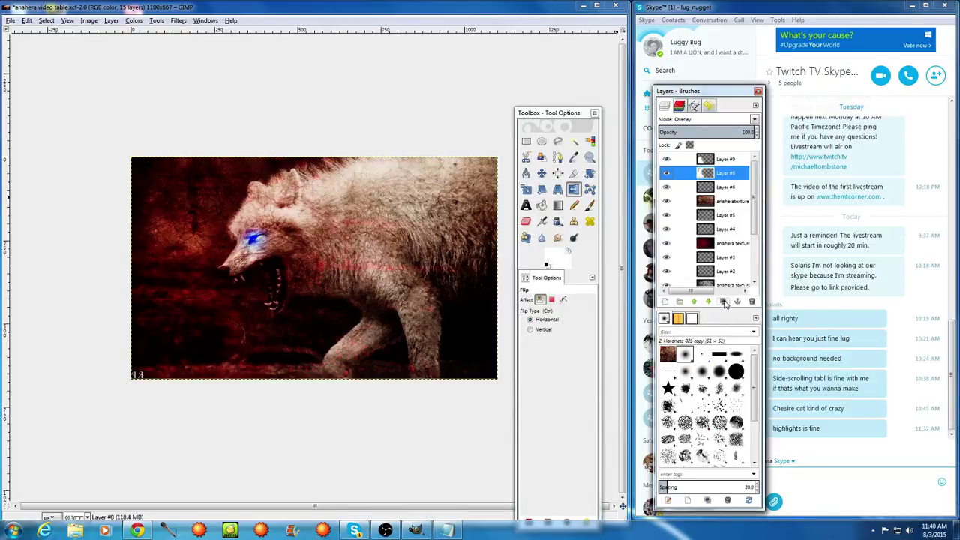
left_click(724, 302)
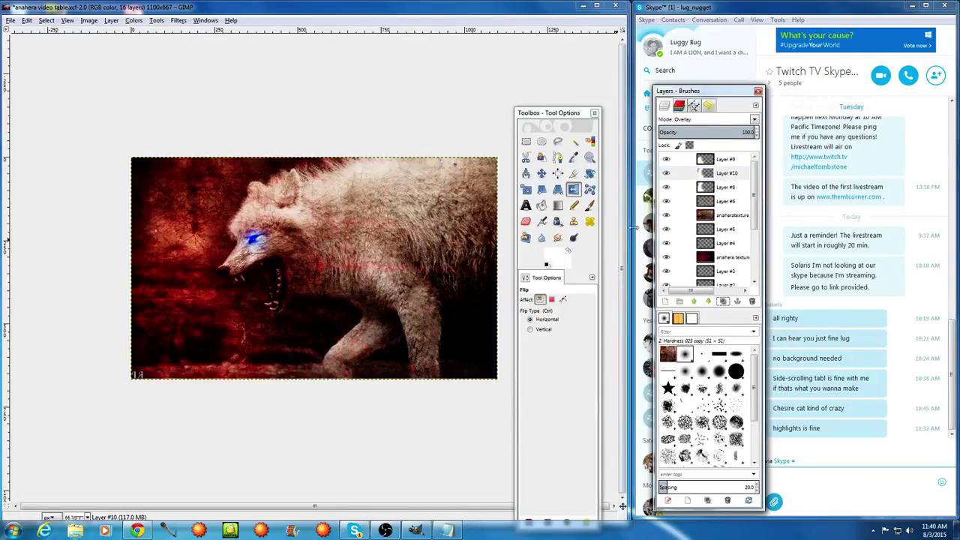
key("ctrl+z")
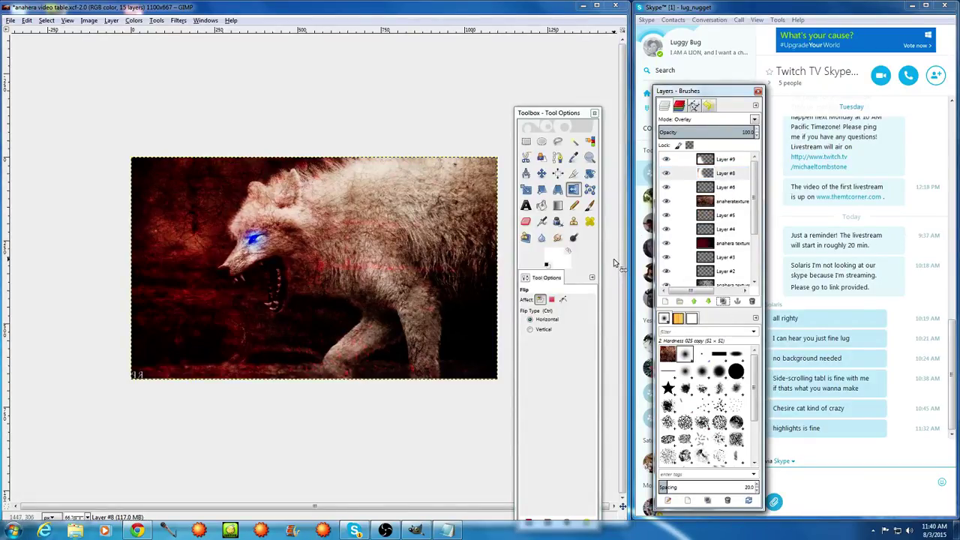
Select the red texture layer and compare the image with it hidden and shown
left_click(728, 244)
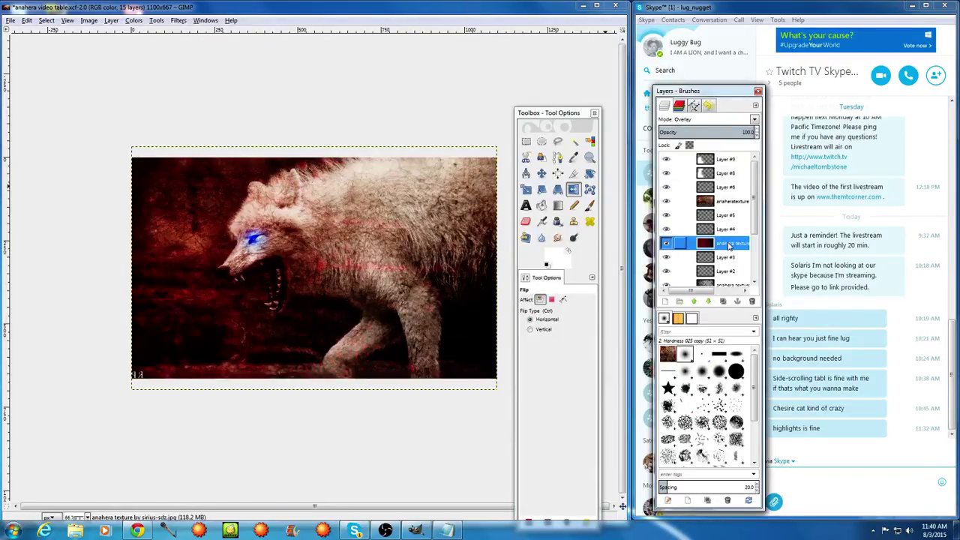
left_click(665, 244)
left_click(666, 244)
Try Grain merge on the red texture layer and set its blending mode to Dodge instead
mouse_move(719, 95)
left_mouse_down()
mouse_move(802, 102)
mouse_move(707, 96)
left_mouse_up()
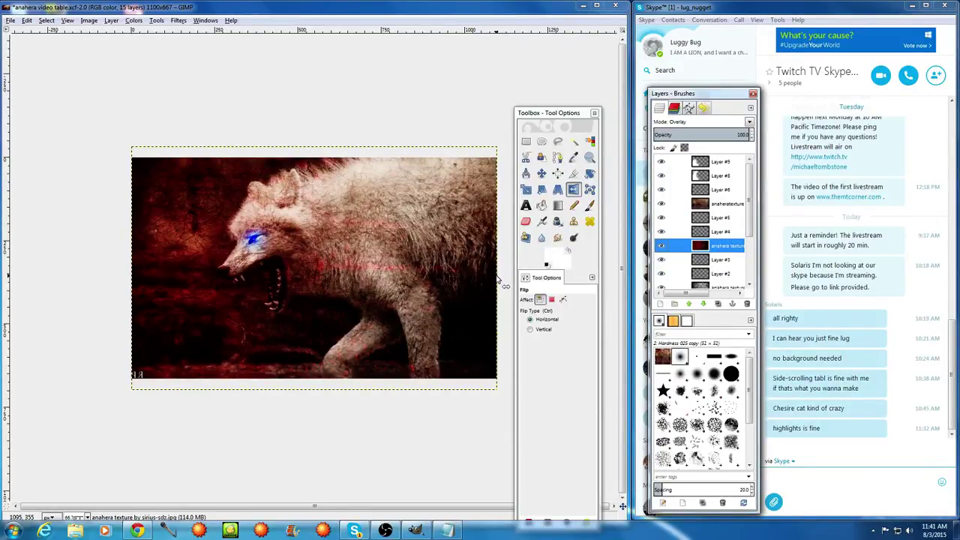
left_click(738, 124)
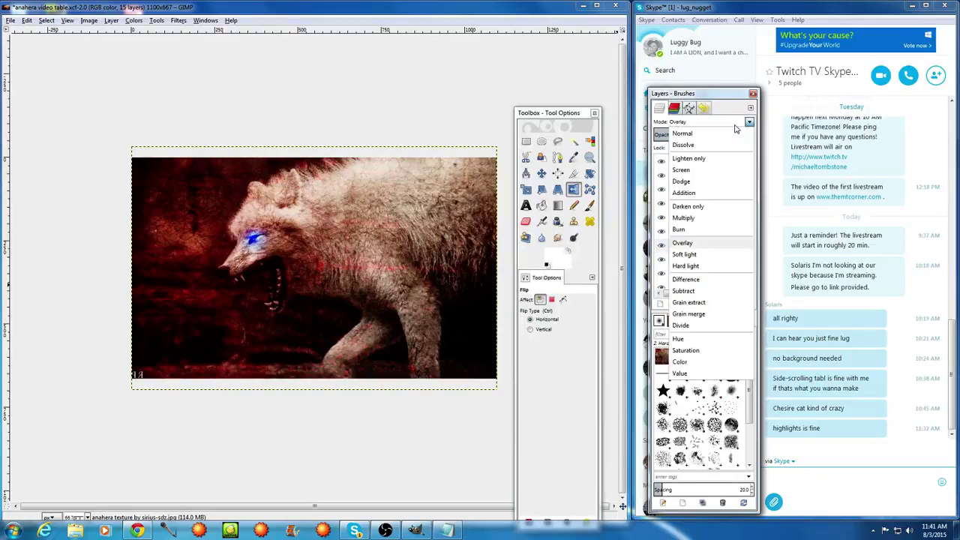
left_click(708, 314)
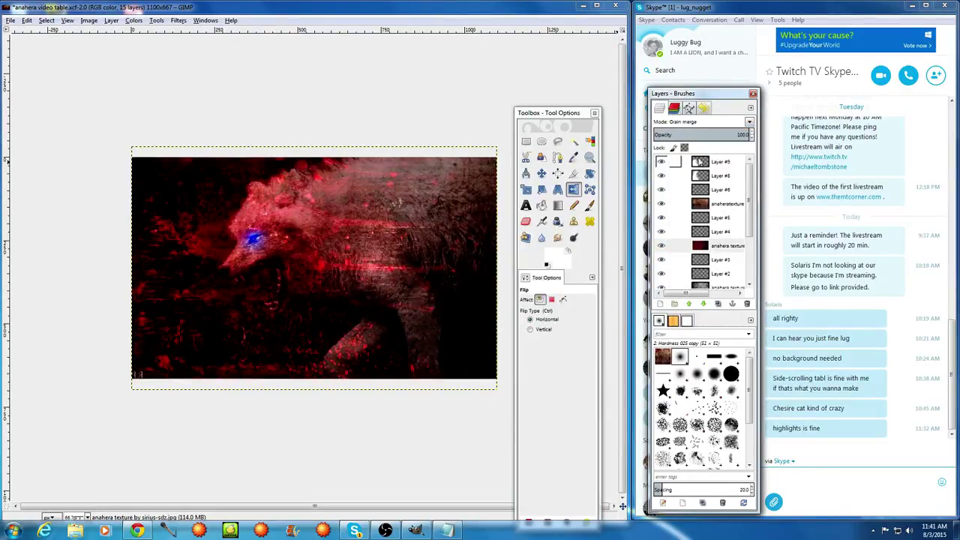
left_click(726, 125)
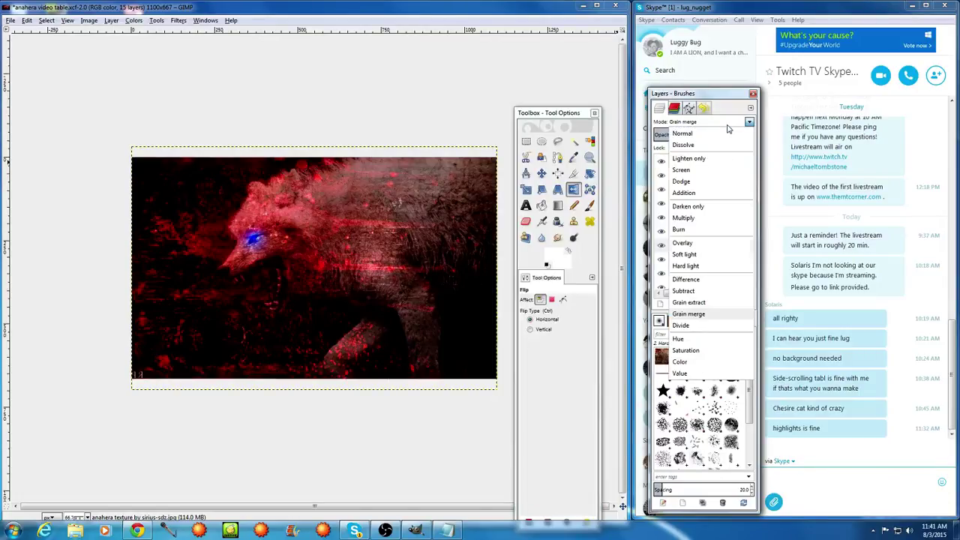
left_click(707, 182)
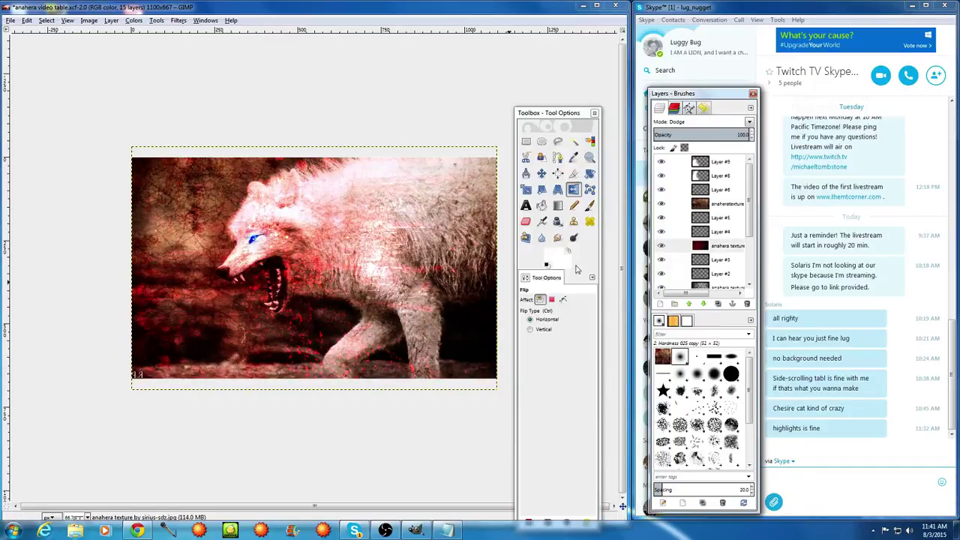
Duplicate the red texture layer and set the copy to Overlay mode at 30.2 opacity
left_click(718, 246)
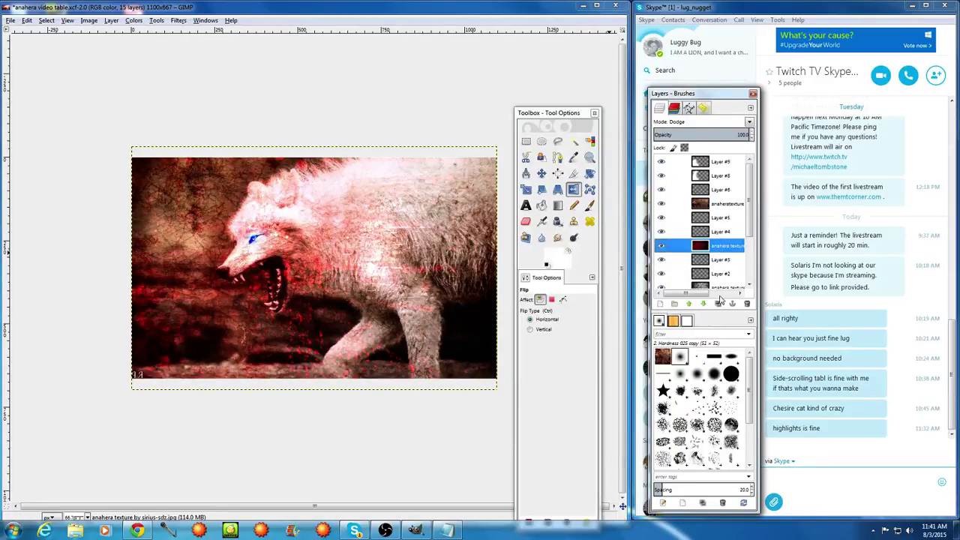
left_click(718, 303)
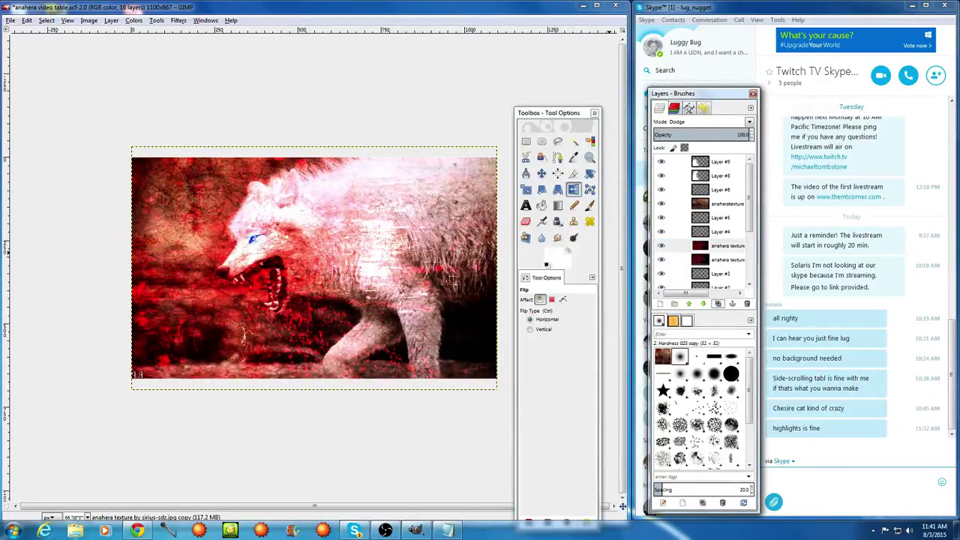
left_click(750, 121)
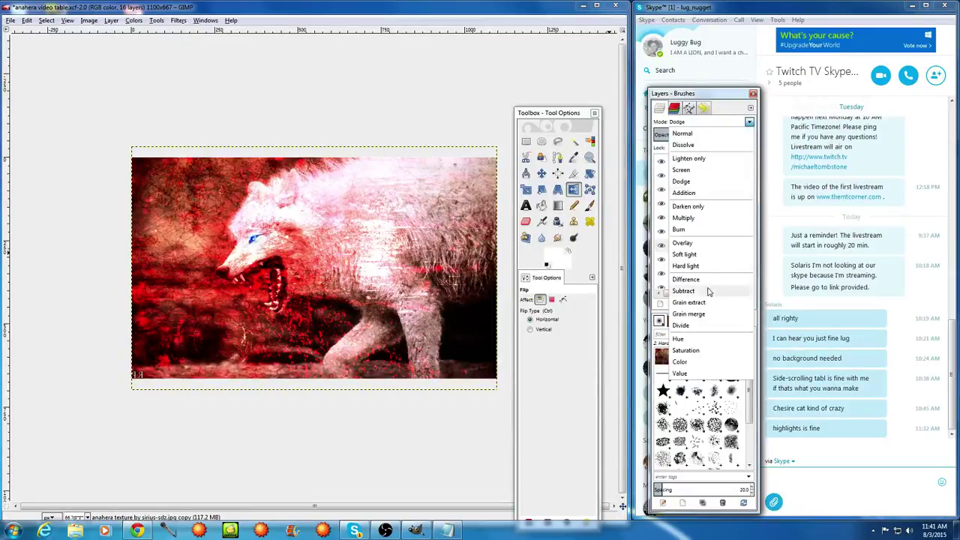
left_click(706, 247)
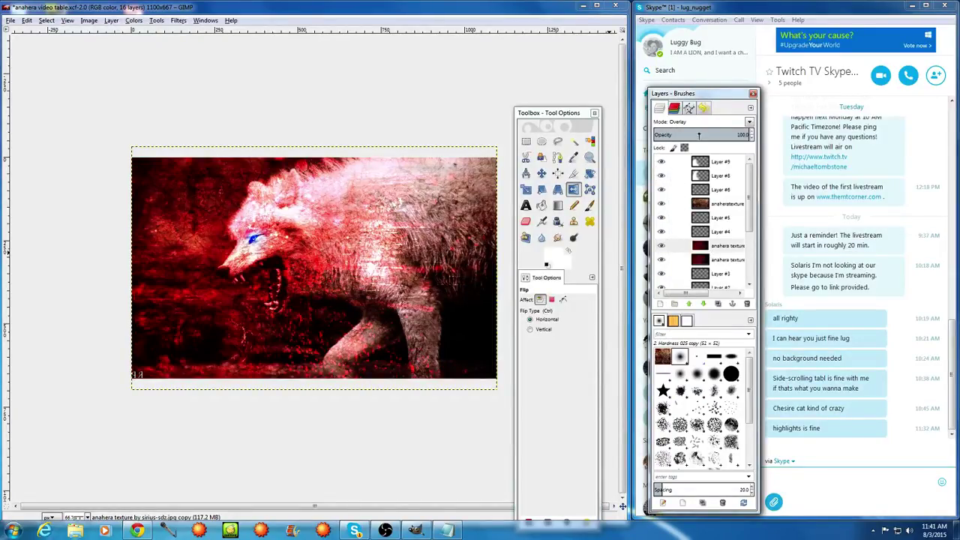
mouse_move(700, 135)
left_mouse_down()
mouse_move(667, 135)
mouse_move(682, 135)
left_mouse_up()
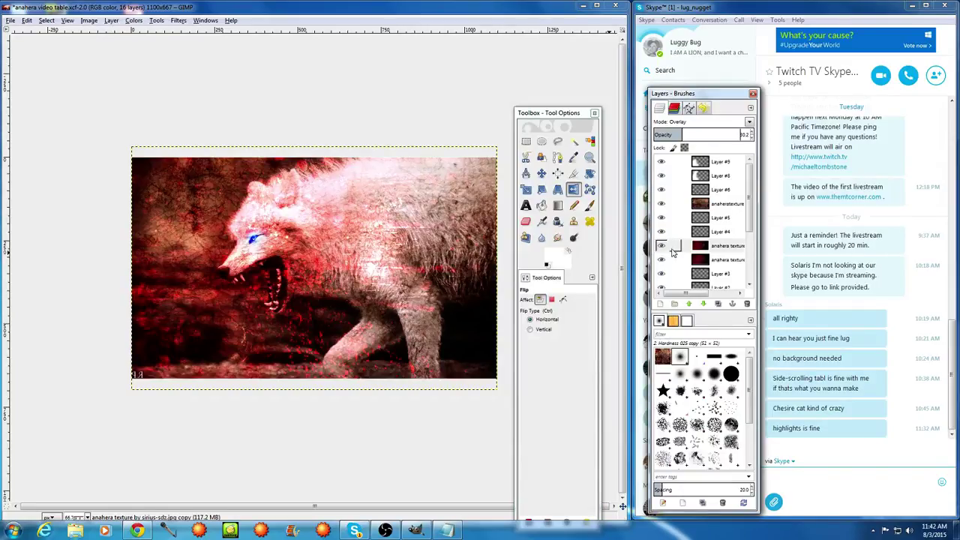
Hide Layer #8 and Layer #9, and move the Layers - Brushes window next to the toolbox
left_click(661, 176)
left_click(660, 162)
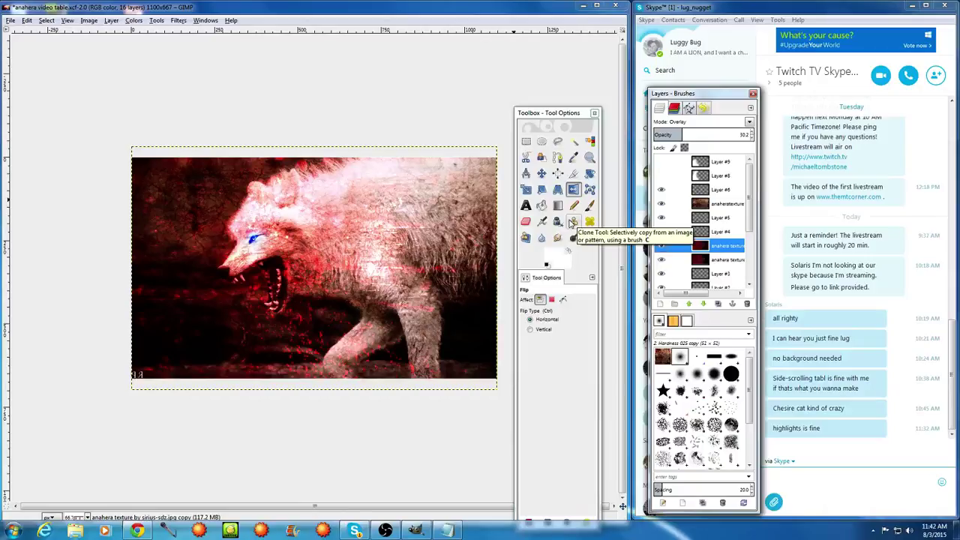
mouse_move(727, 97)
left_mouse_down()
mouse_move(518, 159)
mouse_move(560, 128)
mouse_move(564, 112)
left_mouse_up()
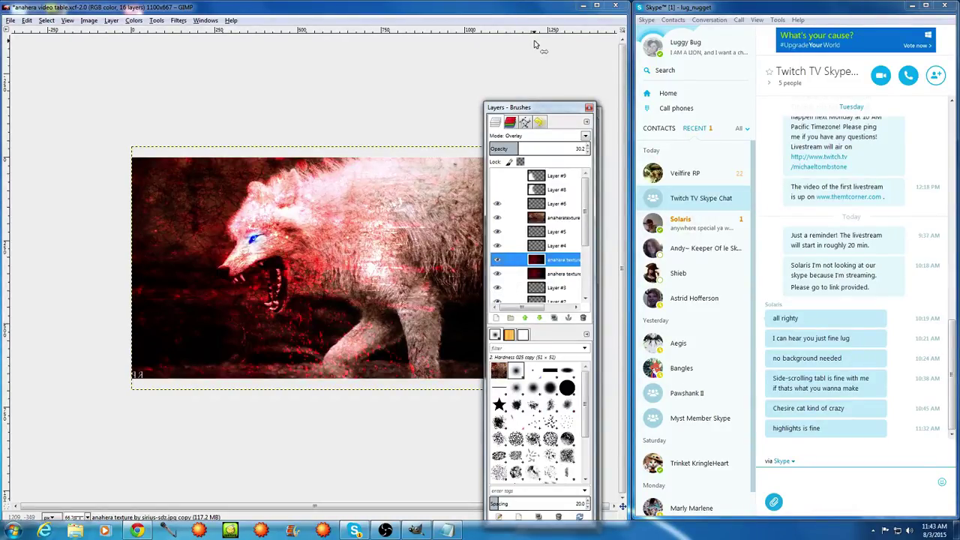
left_click_drag(532, 108, 596, 108)
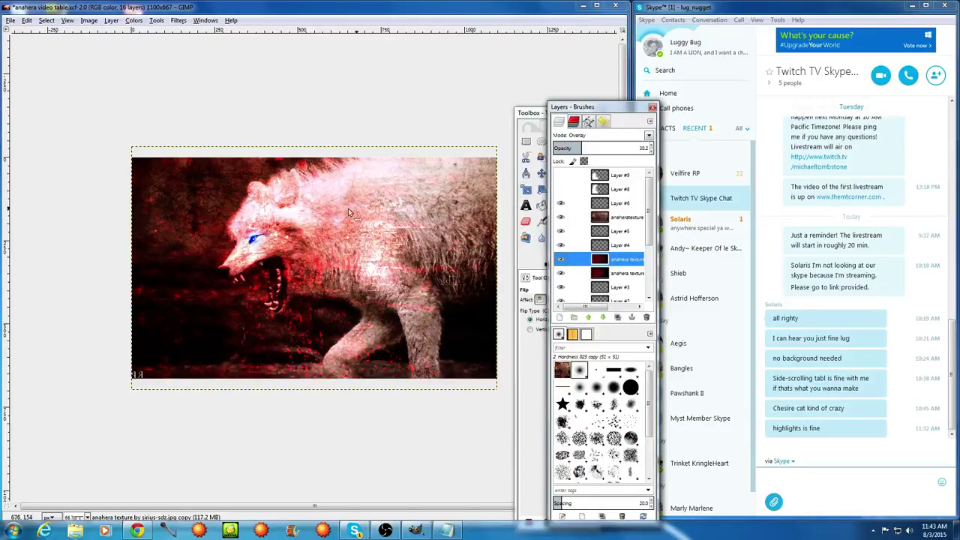
Create a new transparent 1100 x 667 px layer directly above Layer #6
right_click(603, 203)
left_click(617, 222)
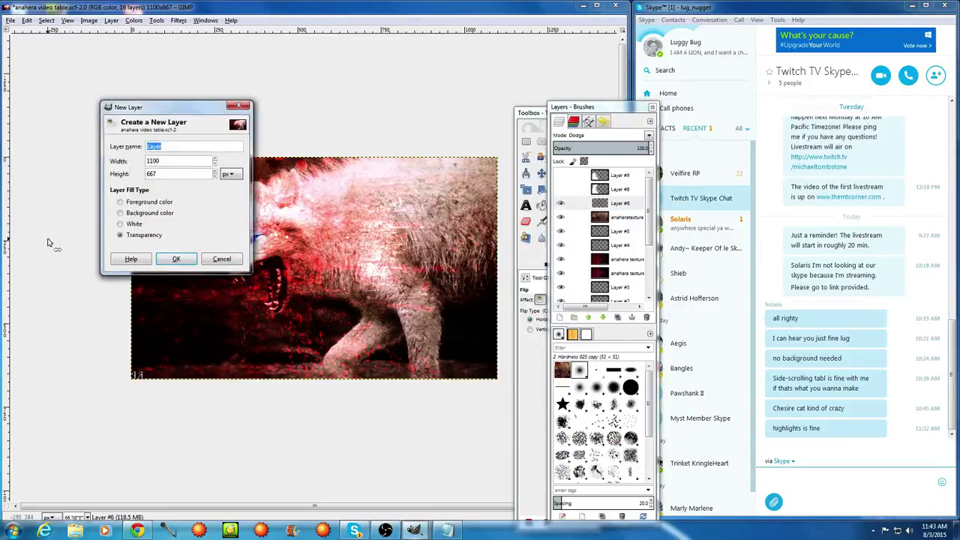
left_click(171, 258)
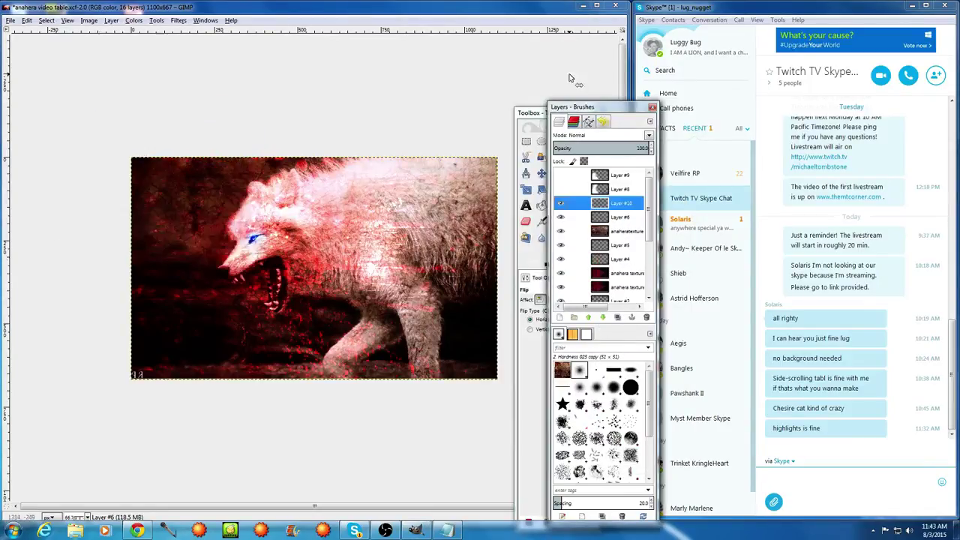
Activate the Paintbrush with the 2. Hardness 025 brush at size 1.00 for detailing the wolf's open mouth
left_click(527, 112)
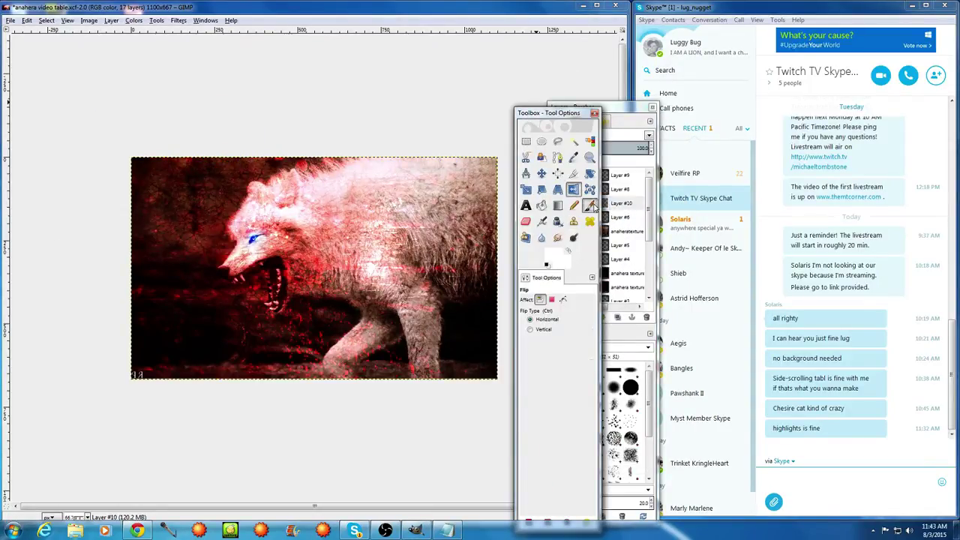
left_click(588, 205)
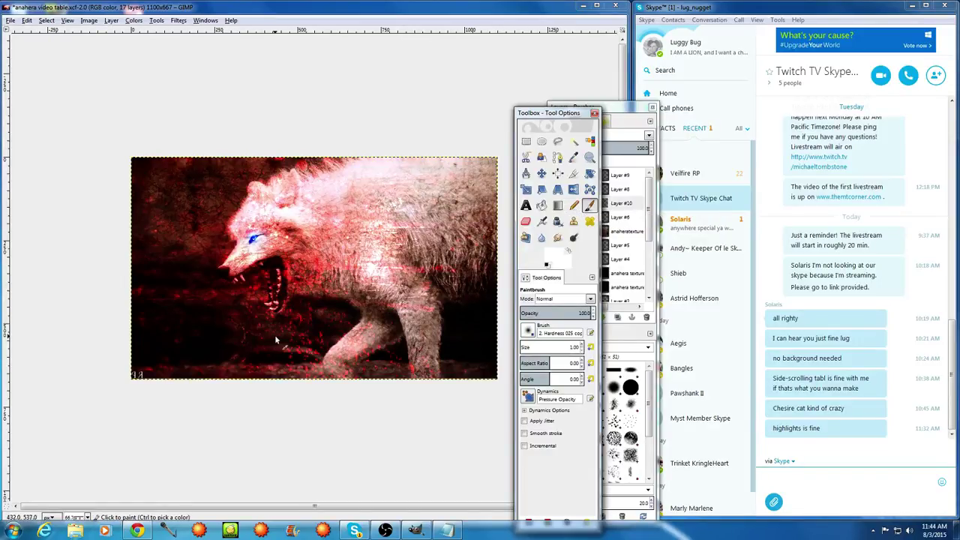
scroll(273, 322, "up", 5, "ctrl")
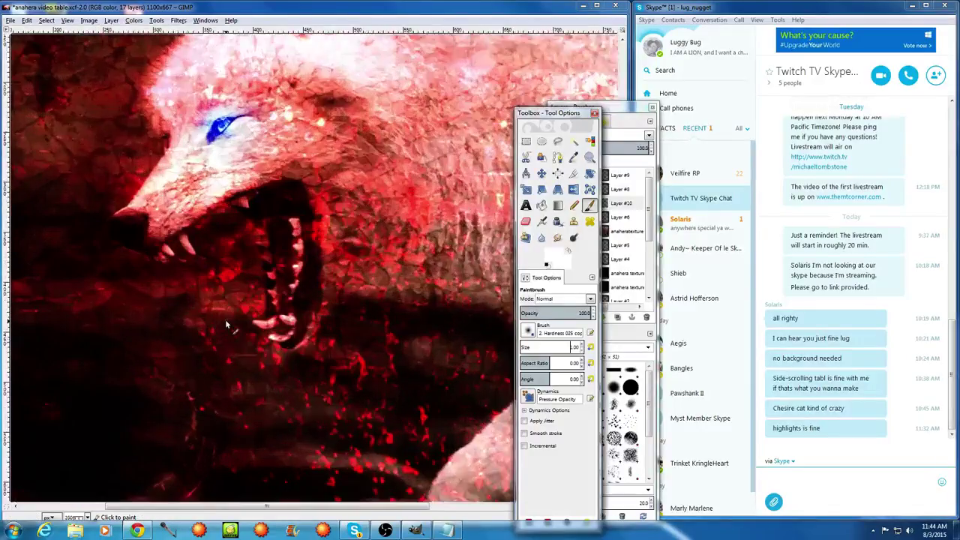
scroll(225, 319, "down", 4, "ctrl")
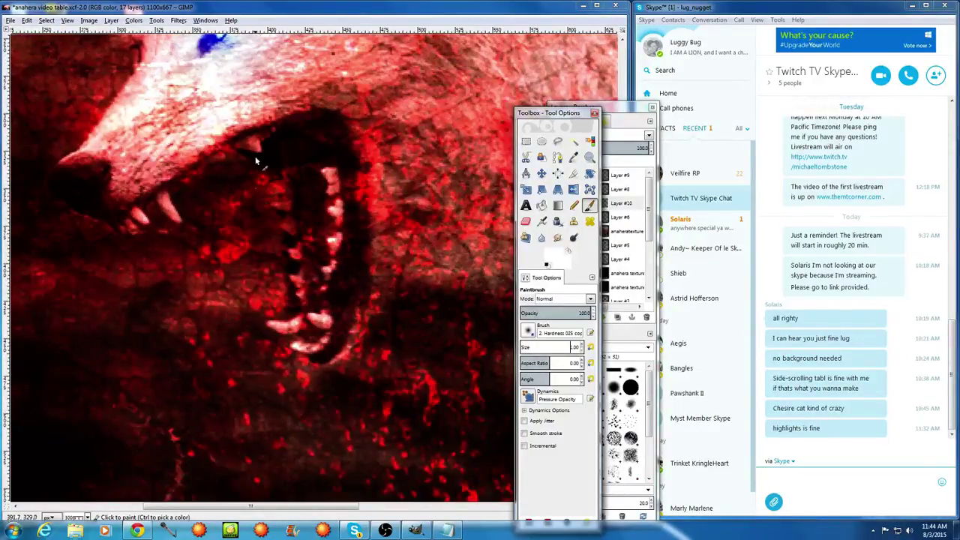
Hide the anaheratexture layer, both dark red anahera texture layers and the cracked grey anahera texture layer
left_click(615, 111)
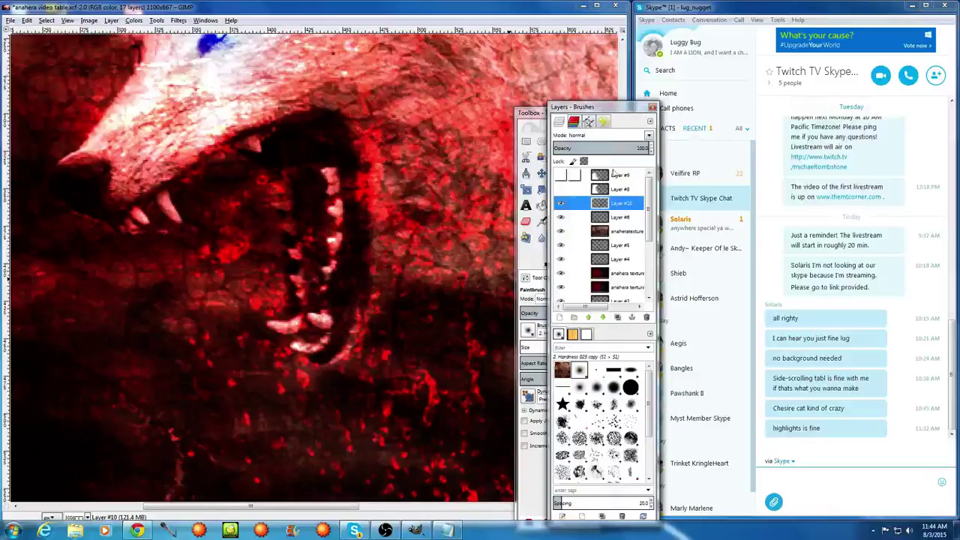
left_click(560, 274)
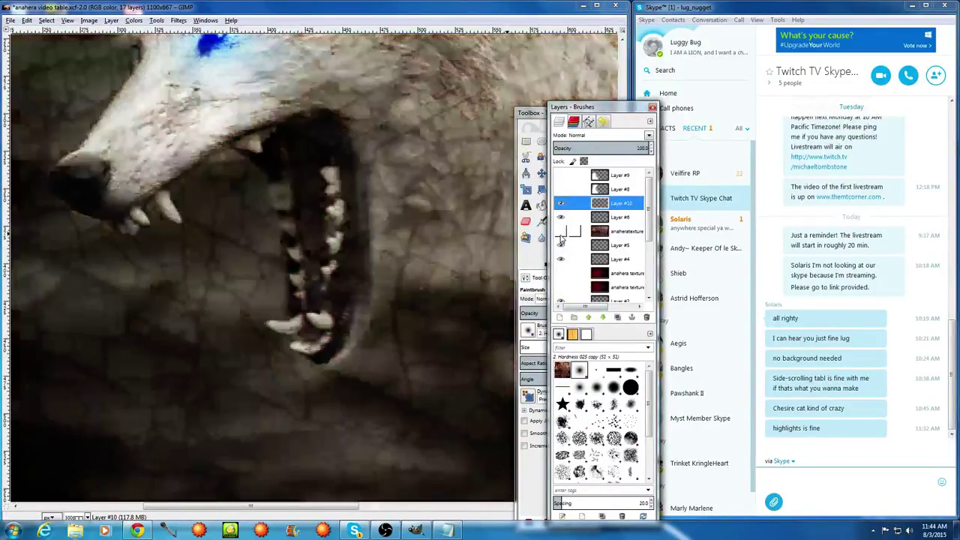
left_click(560, 231)
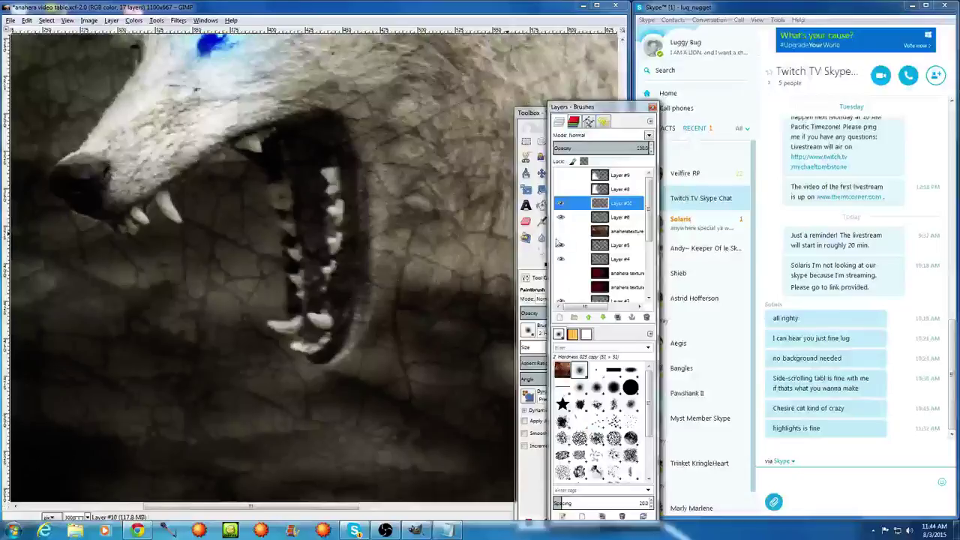
scroll(567, 277, "down", 3)
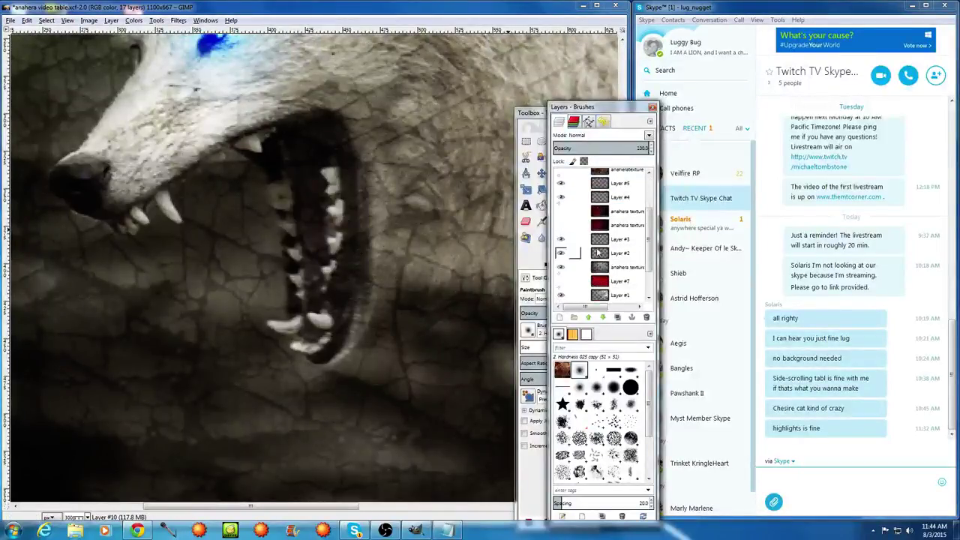
left_click(561, 268)
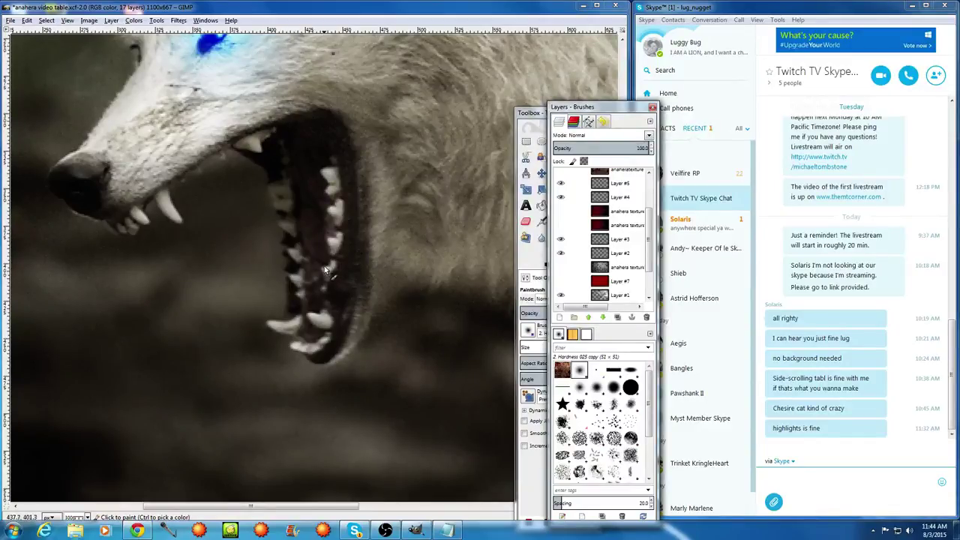
scroll(655, 249, "up", 3)
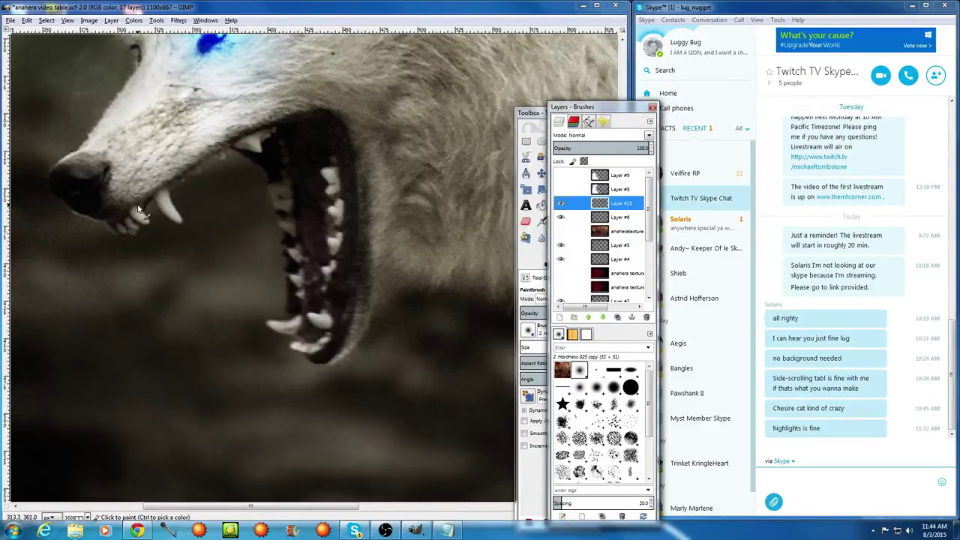
On Layer #10, trace thin white lines along the upper lip, around the back of the mouth and along the near-side back teeth
left_click_drag(138, 207, 187, 171)
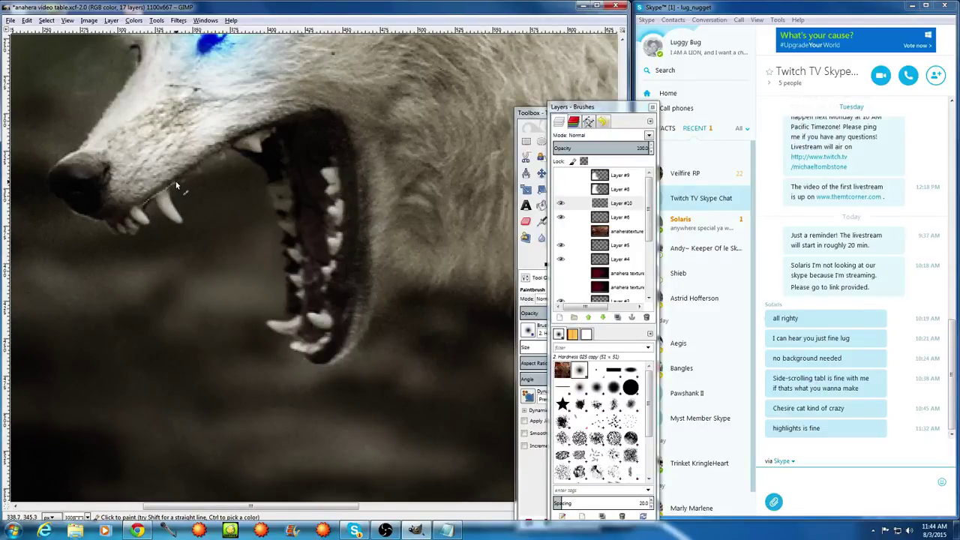
mouse_move(177, 185)
left_mouse_down()
mouse_move(267, 122)
mouse_move(316, 114)
mouse_move(339, 150)
mouse_move(342, 245)
left_mouse_up()
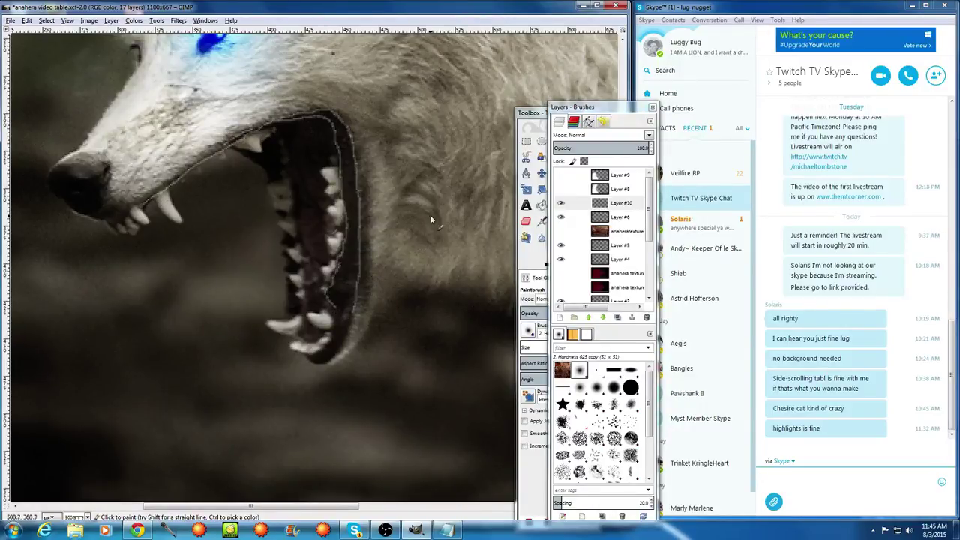
scroll(371, 248, "up", 2)
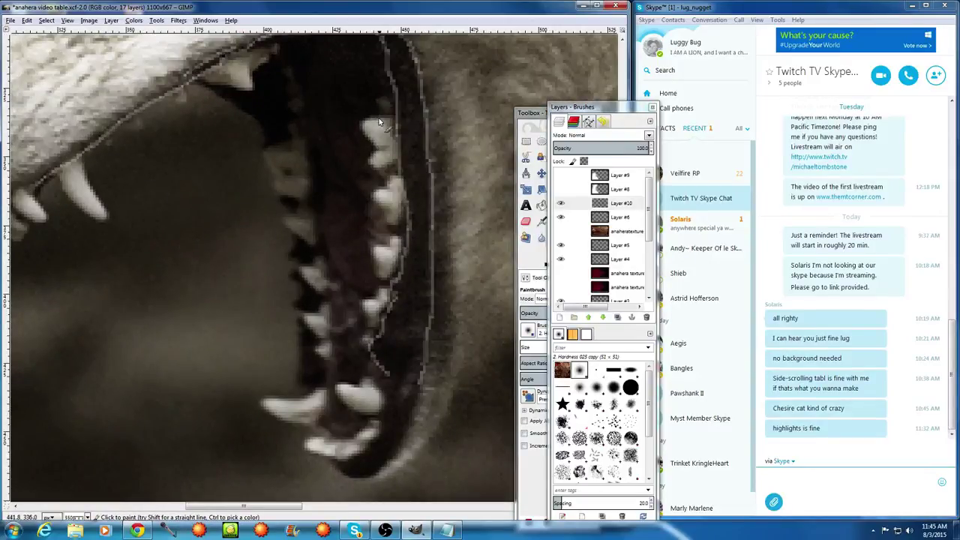
mouse_move(371, 124)
left_mouse_down()
mouse_move(368, 138)
mouse_move(385, 155)
mouse_move(381, 165)
mouse_move(367, 160)
mouse_move(397, 178)
mouse_move(393, 193)
mouse_move(373, 198)
mouse_move(389, 228)
left_mouse_up()
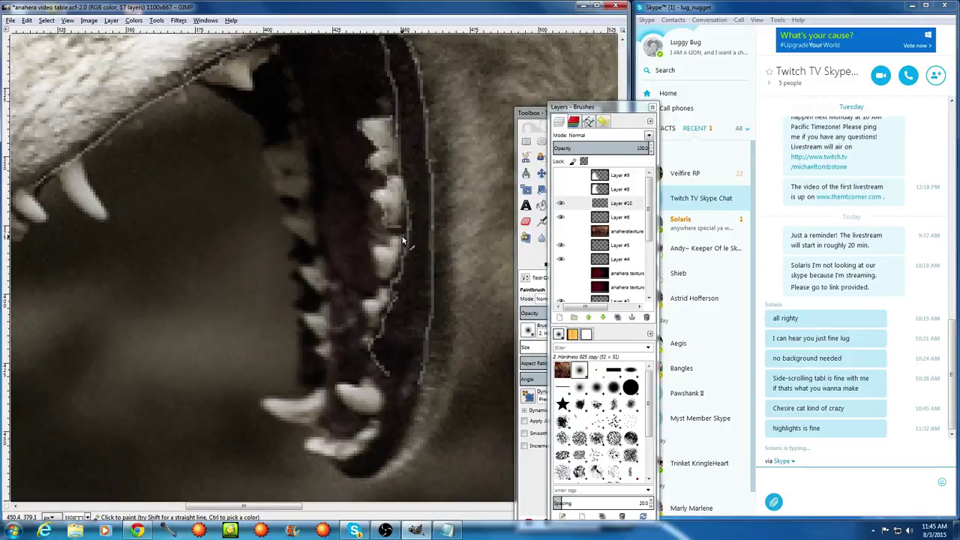
mouse_move(385, 248)
left_mouse_down()
mouse_move(378, 262)
mouse_move(391, 294)
mouse_move(356, 306)
mouse_move(367, 352)
mouse_move(368, 336)
mouse_move(380, 336)
left_mouse_up()
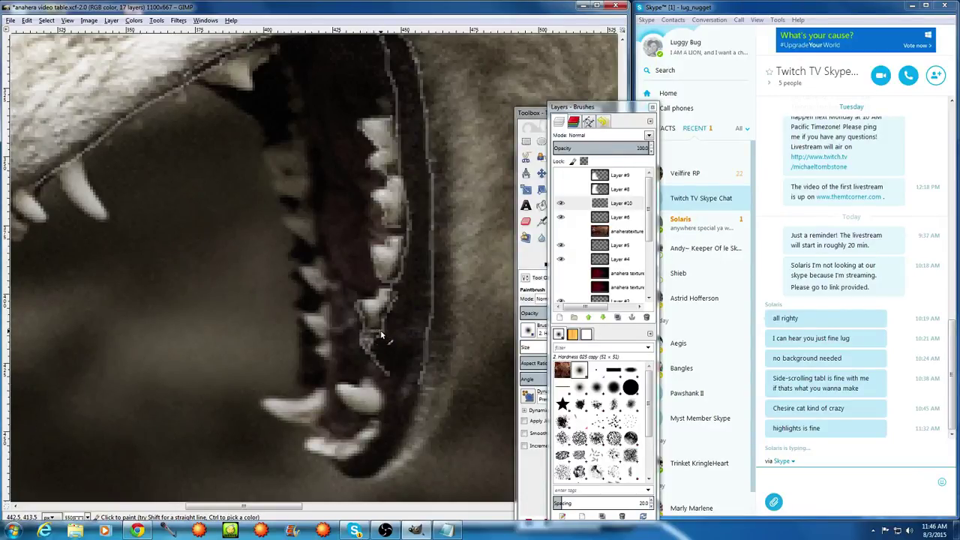
Outline the lower front teeth and fangs and trace the inner and outer edges of the lower jaw in thin white lines
scroll(384, 339, "down", 3)
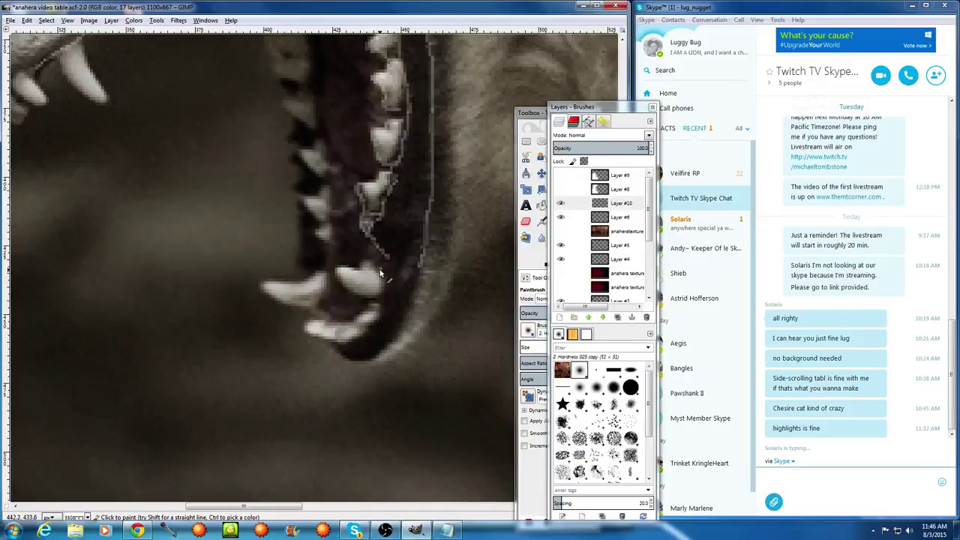
mouse_move(380, 274)
left_mouse_down()
mouse_move(336, 275)
mouse_move(366, 300)
mouse_move(387, 279)
left_mouse_up()
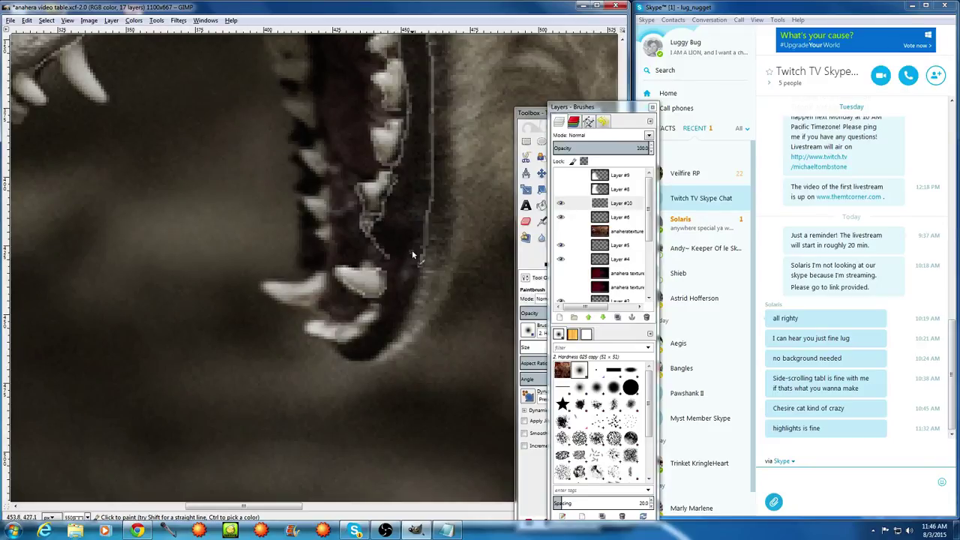
left_click_drag(414, 241, 403, 264)
left_click_drag(396, 310, 349, 345)
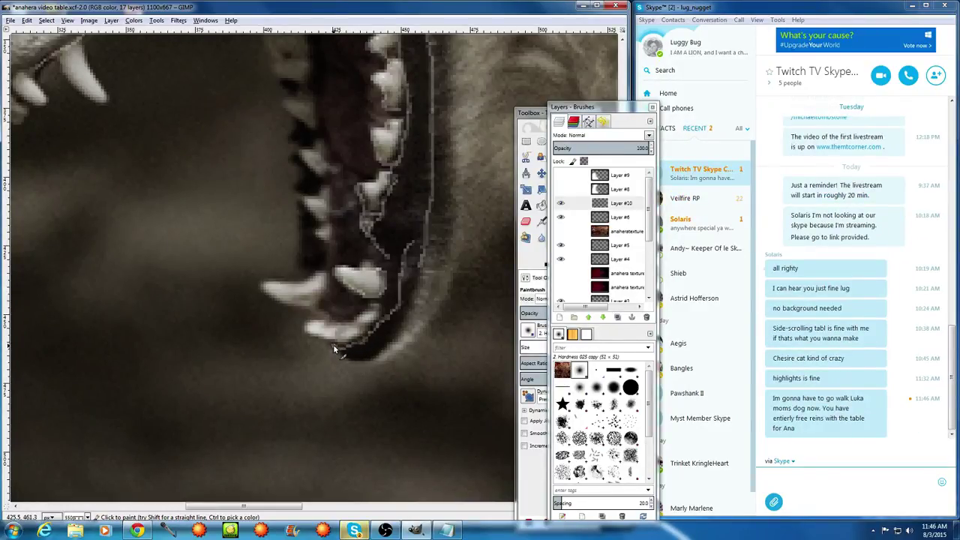
left_click_drag(333, 341, 337, 326)
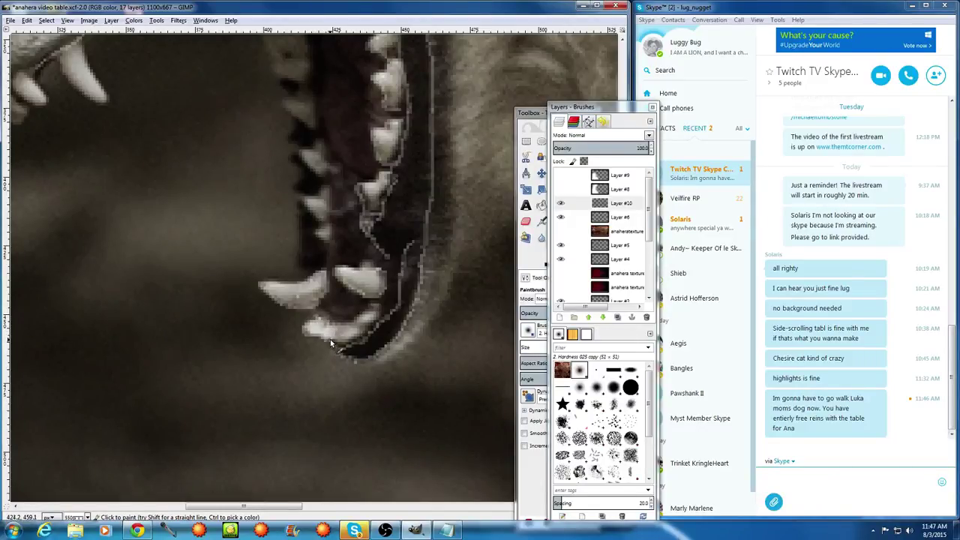
mouse_move(348, 324)
left_mouse_down()
mouse_move(351, 338)
mouse_move(364, 333)
mouse_move(357, 325)
left_mouse_up()
left_click_drag(365, 327, 382, 312)
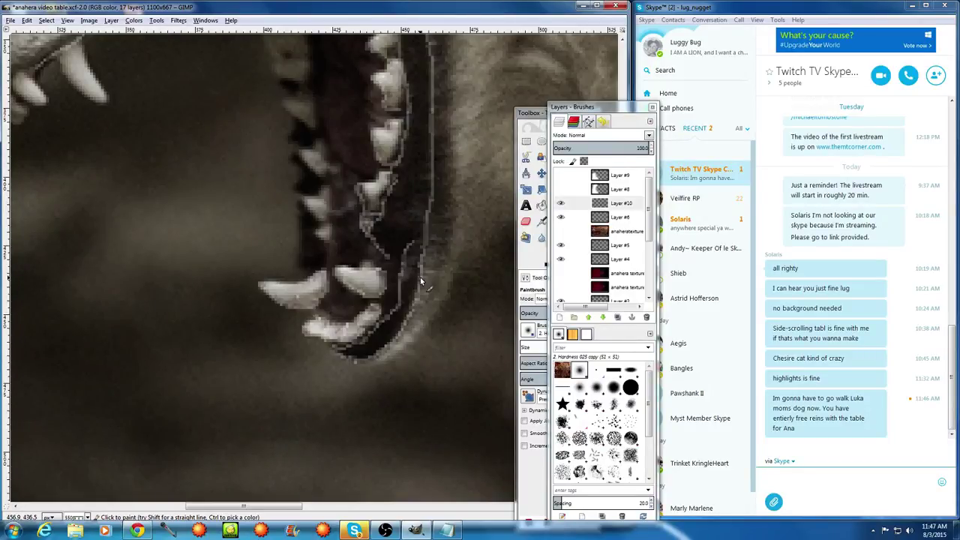
Paint a small zigzag ridge line down the dark inner edge at the back of the mouth
scroll(311, 163, "up", 5)
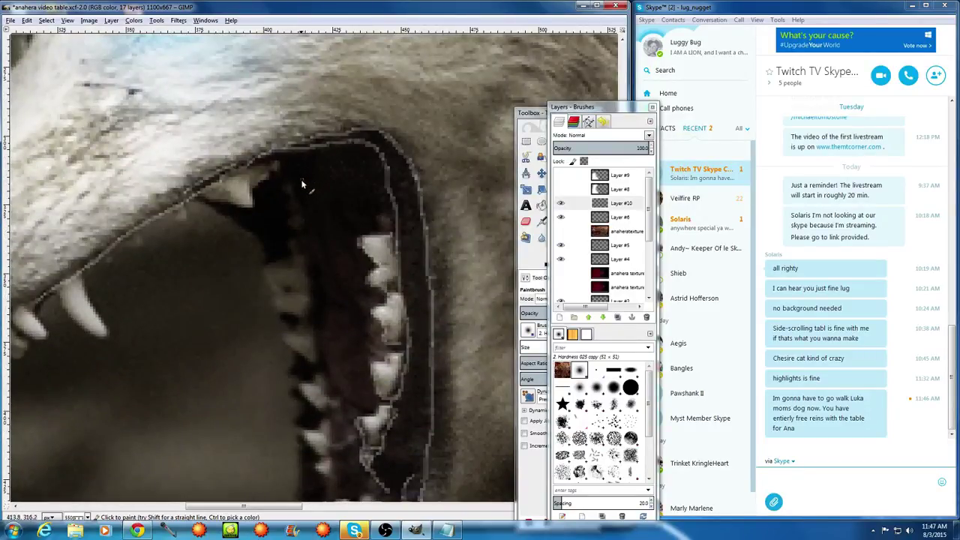
scroll(303, 184, "down", 3)
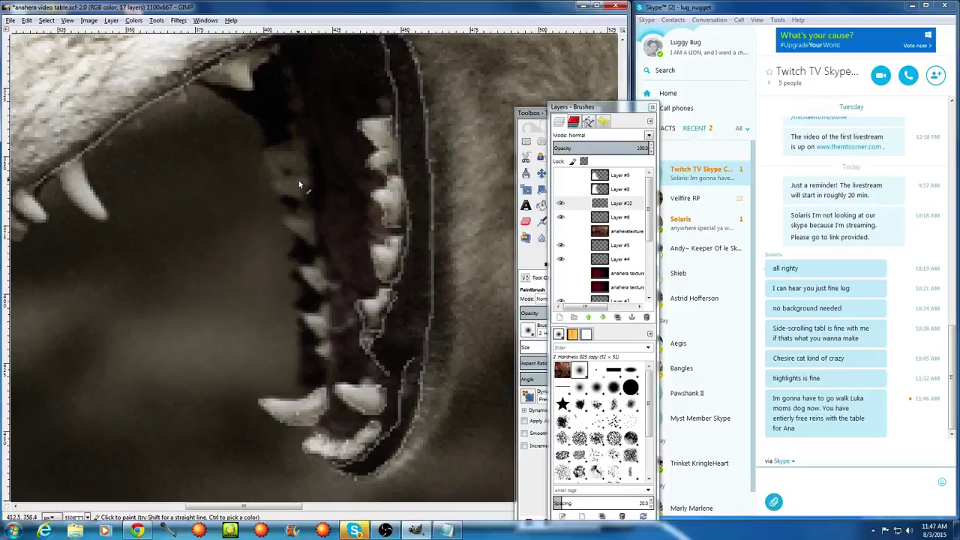
left_click(287, 67)
left_click(292, 85)
mouse_move(290, 102)
left_mouse_down()
mouse_move(301, 114)
mouse_move(289, 125)
mouse_move(306, 129)
mouse_move(309, 119)
left_mouse_up()
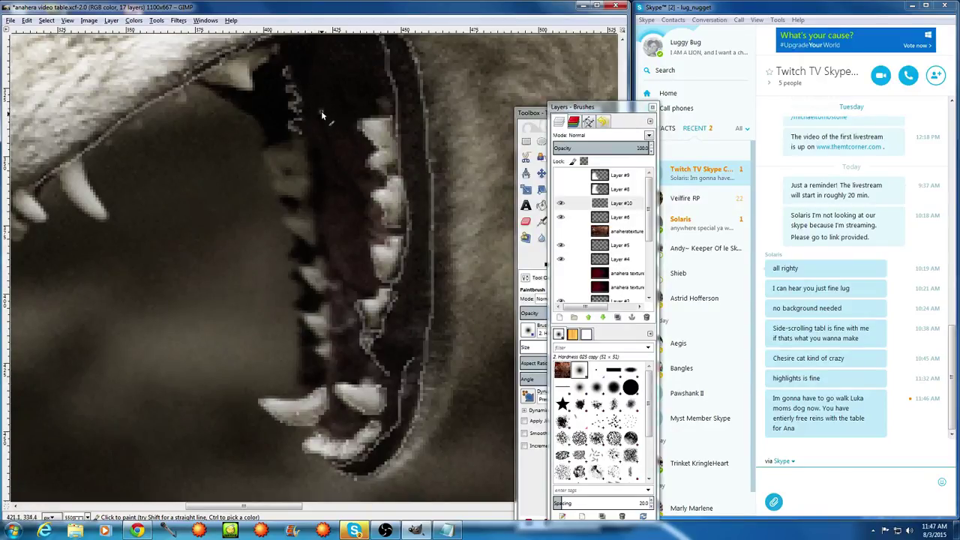
Paint the tongue's contour and crease lines, and outline the top of the rearmost near-side tooth
left_click_drag(321, 111, 361, 214)
left_click_drag(348, 238, 362, 212)
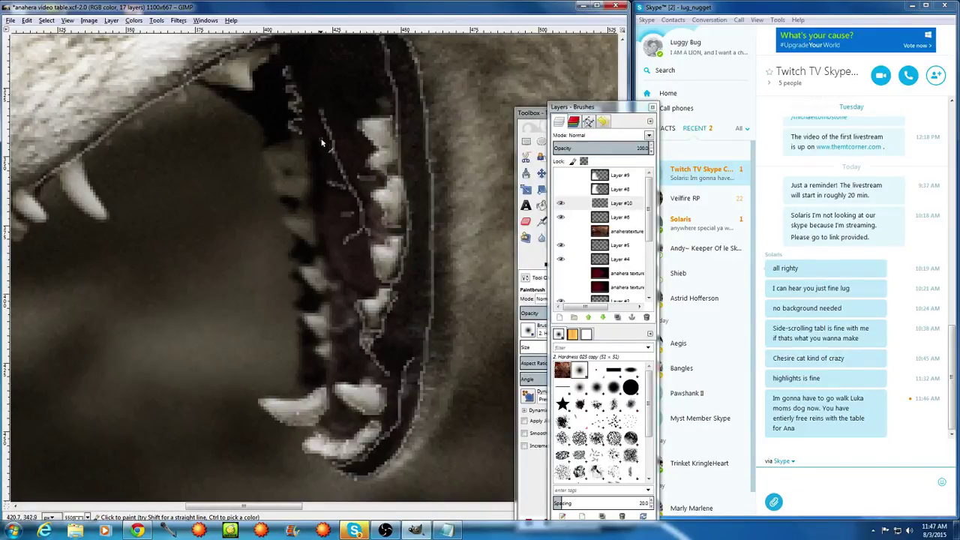
left_click_drag(308, 130, 326, 167)
mouse_move(321, 222)
left_mouse_down()
mouse_move(335, 271)
mouse_move(385, 281)
left_mouse_up()
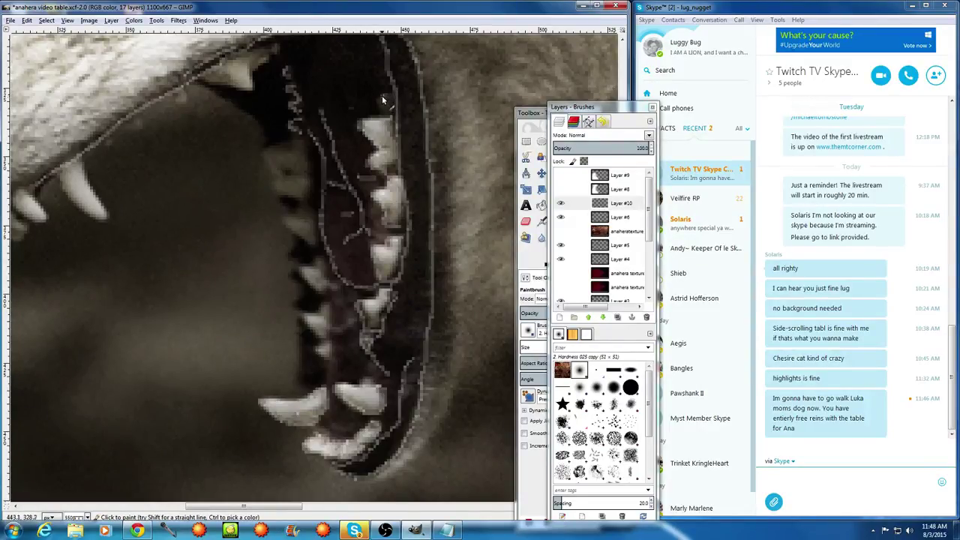
mouse_move(382, 96)
left_mouse_down()
mouse_move(389, 114)
mouse_move(365, 120)
left_mouse_up()
Outline the far-side lower teeth and the dark cheek fold, and add small pointed teeth along the upper lip
scroll(392, 199, "down", 2)
scroll(399, 185, "down", 3)
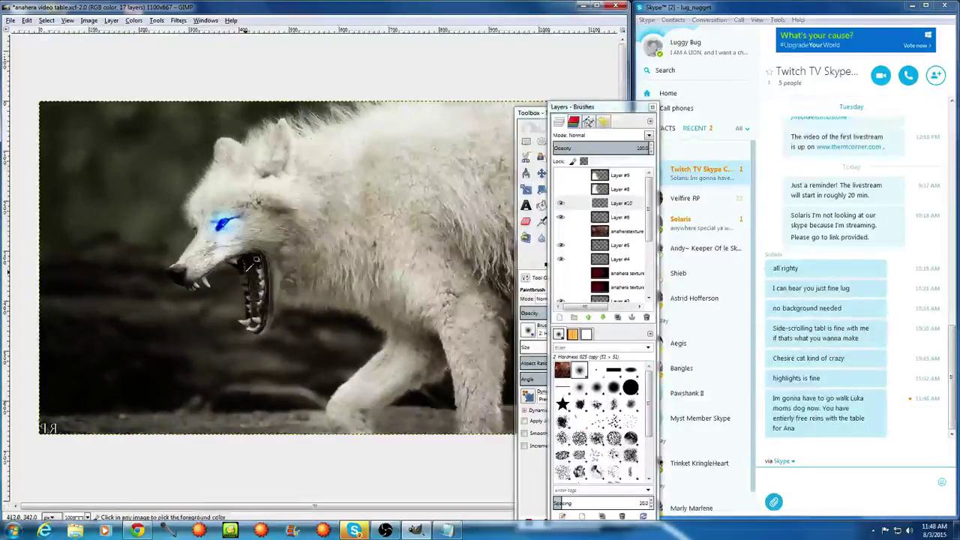
scroll(248, 270, "up", 3)
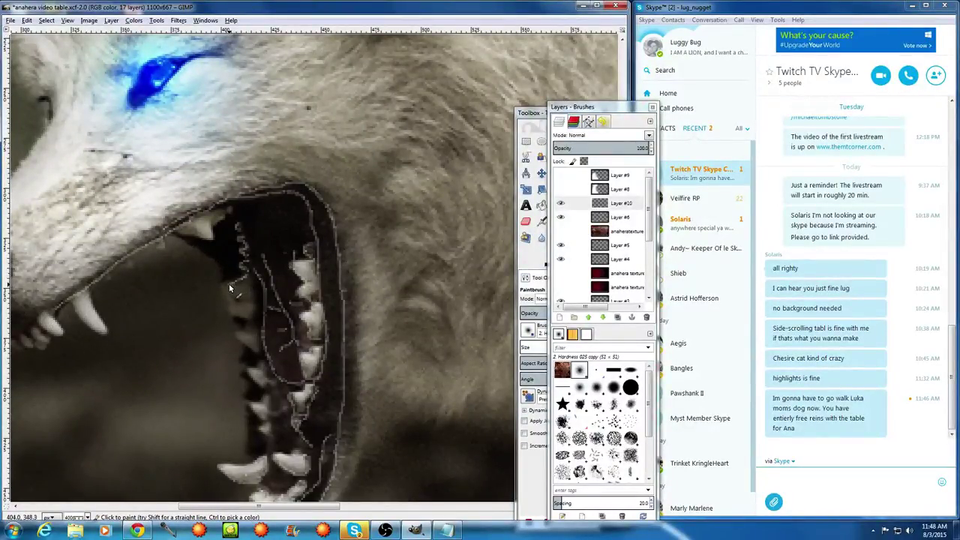
key("ctrl")
left_click_drag(234, 297, 247, 300)
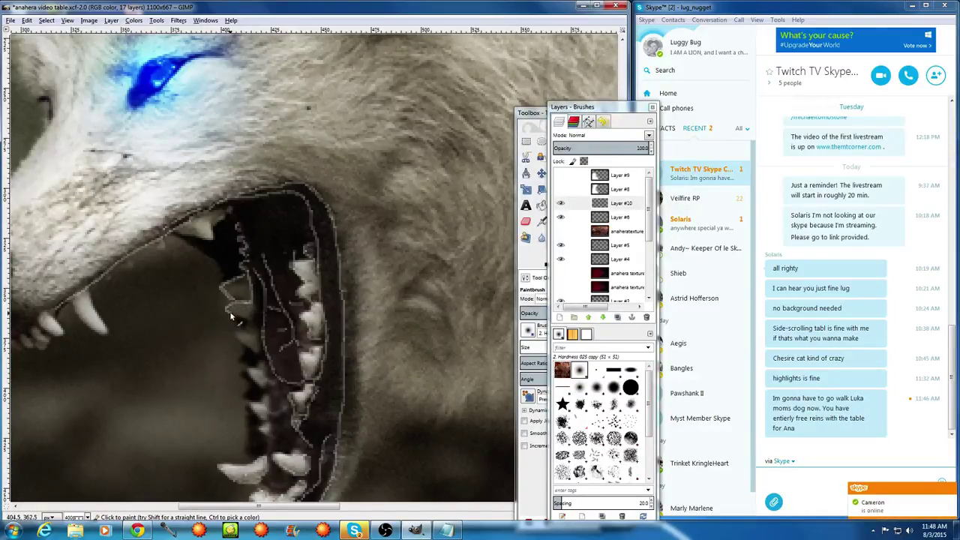
left_click_drag(230, 311, 250, 321)
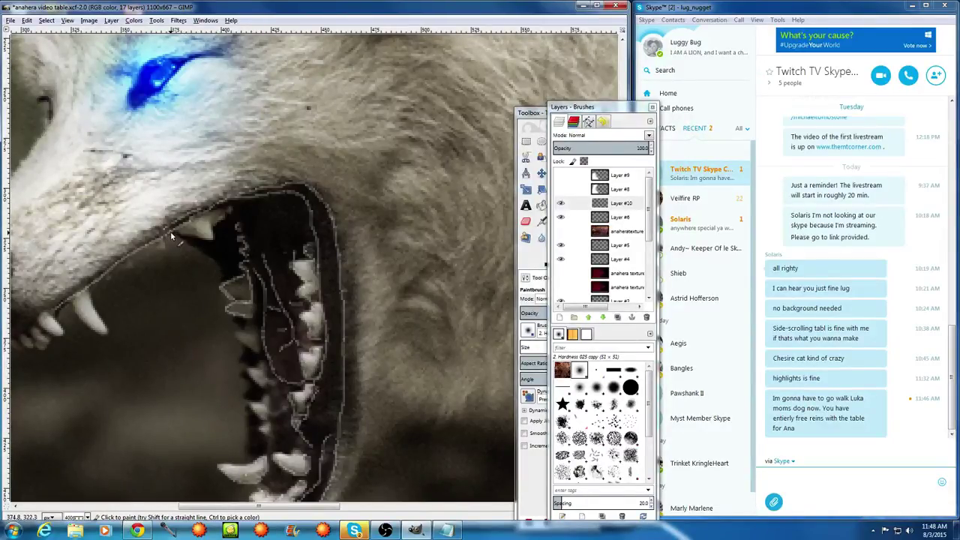
left_click_drag(205, 253, 225, 289)
left_click_drag(238, 377, 254, 406)
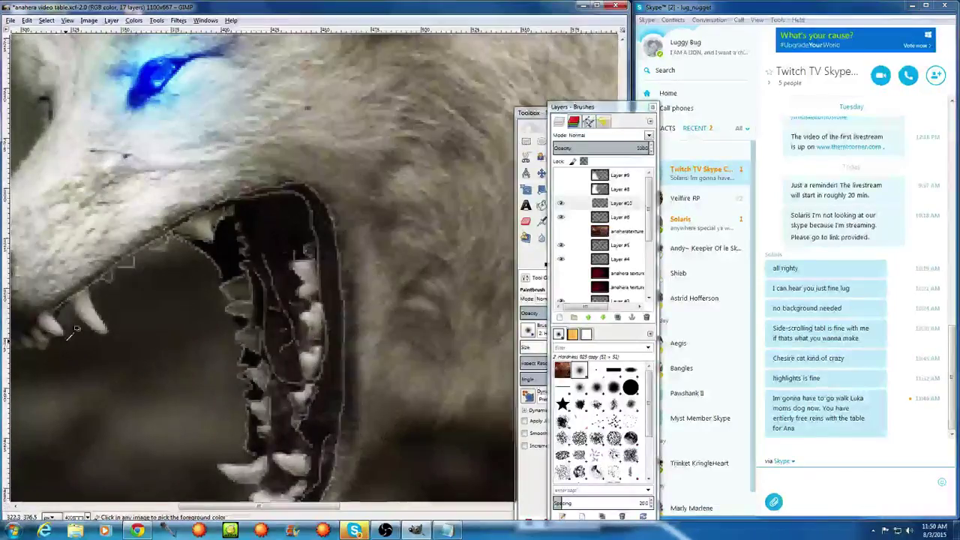
Trace thin white outlines around the large upper fang and the smaller tooth in front of it
scroll(75, 333, "up", 2)
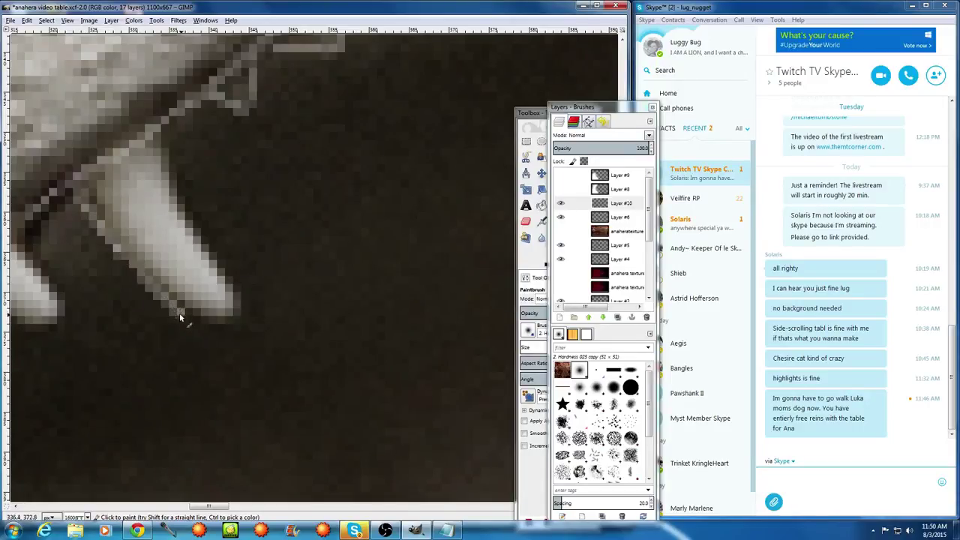
left_click_drag(204, 319, 242, 320)
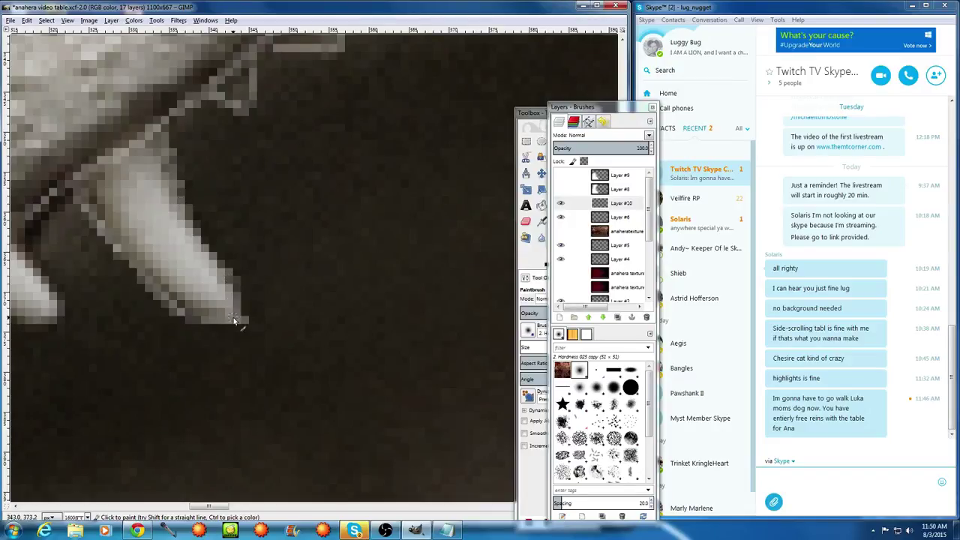
left_click_drag(233, 318, 246, 321)
scroll(101, 277, "down", 3)
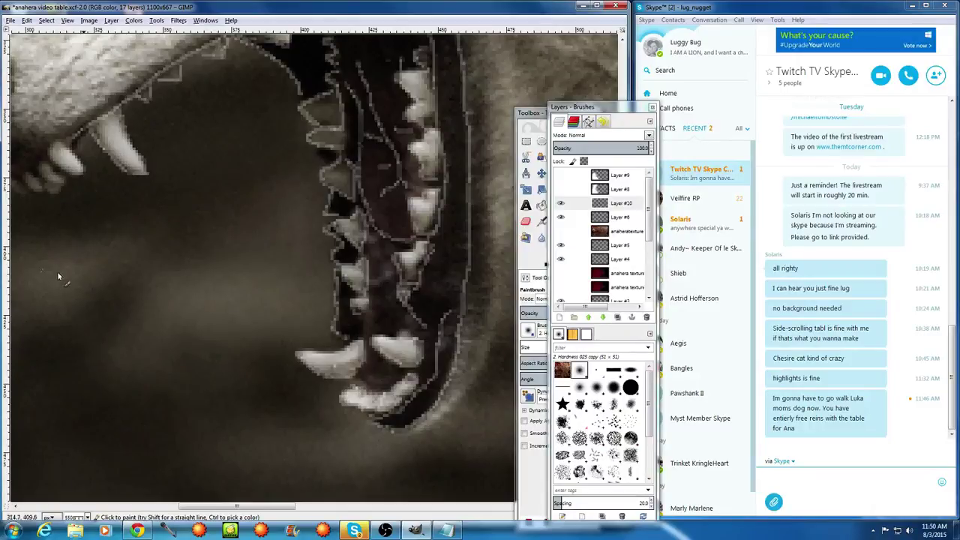
scroll(47, 197, "up", 2)
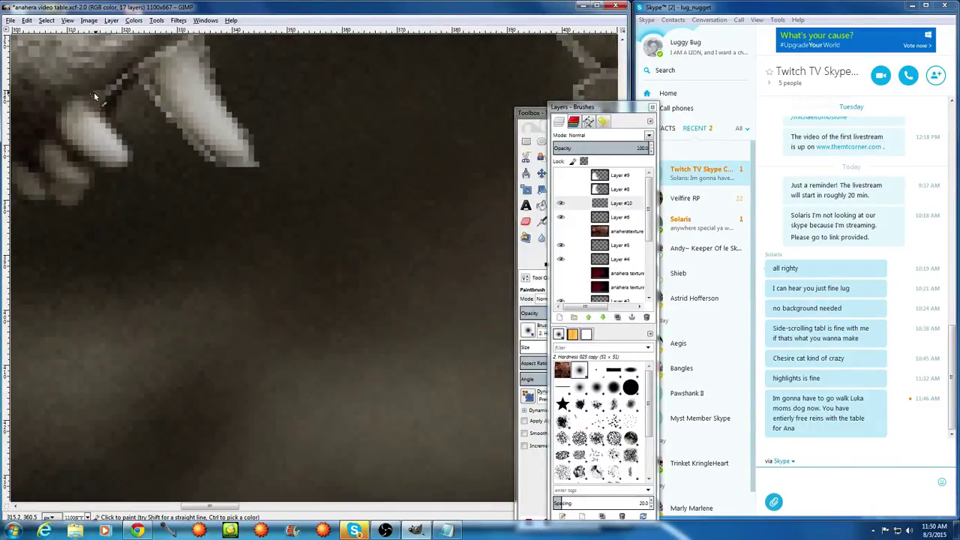
mouse_move(117, 90)
left_mouse_down()
mouse_move(74, 96)
mouse_move(57, 126)
mouse_move(67, 142)
mouse_move(132, 156)
left_mouse_up()
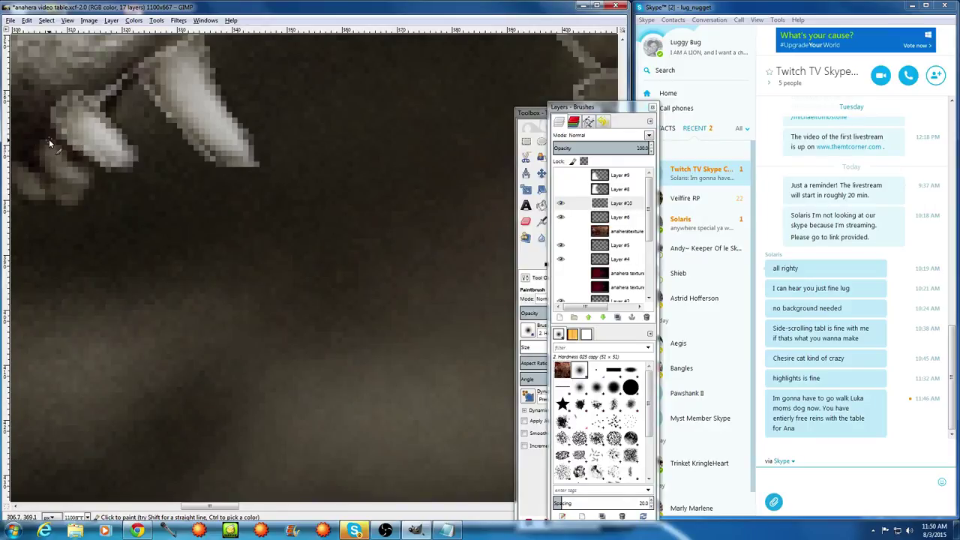
Trace thin white outlines around the two small front teeth at the tip of the upper jaw
mouse_move(49, 139)
left_mouse_down()
mouse_move(36, 145)
mouse_move(36, 160)
left_mouse_up()
scroll(73, 173, "down", 3)
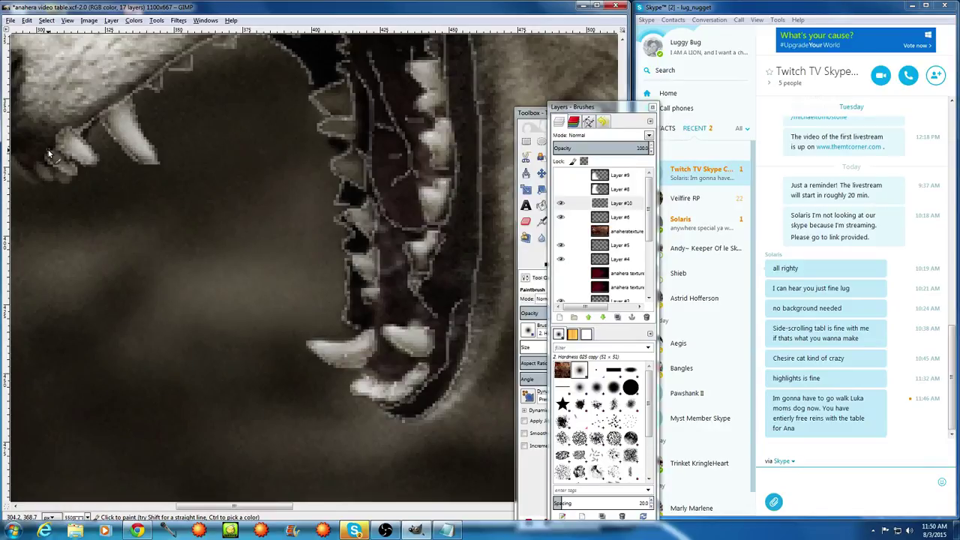
scroll(41, 166, "up", 2, "ctrl")
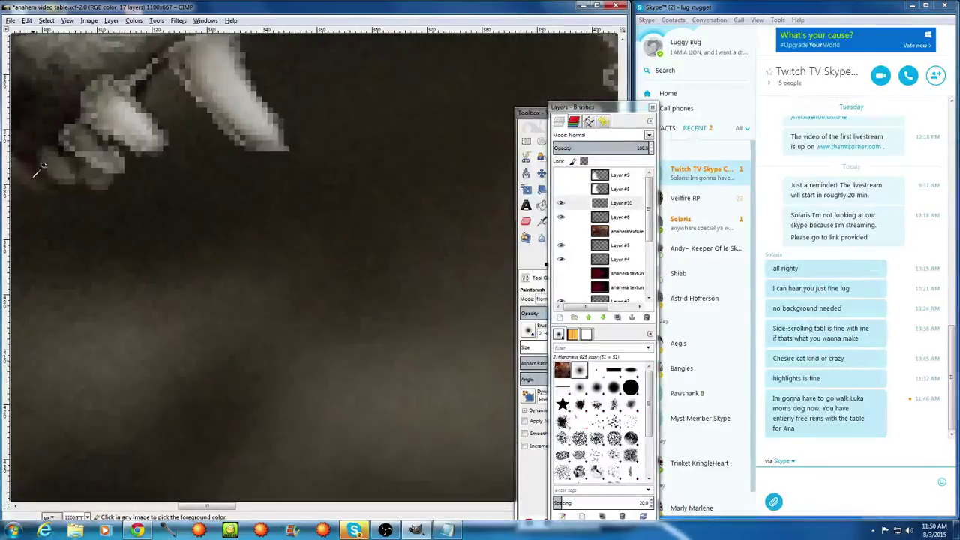
mouse_move(78, 170)
left_mouse_down()
mouse_move(97, 194)
mouse_move(115, 176)
left_mouse_up()
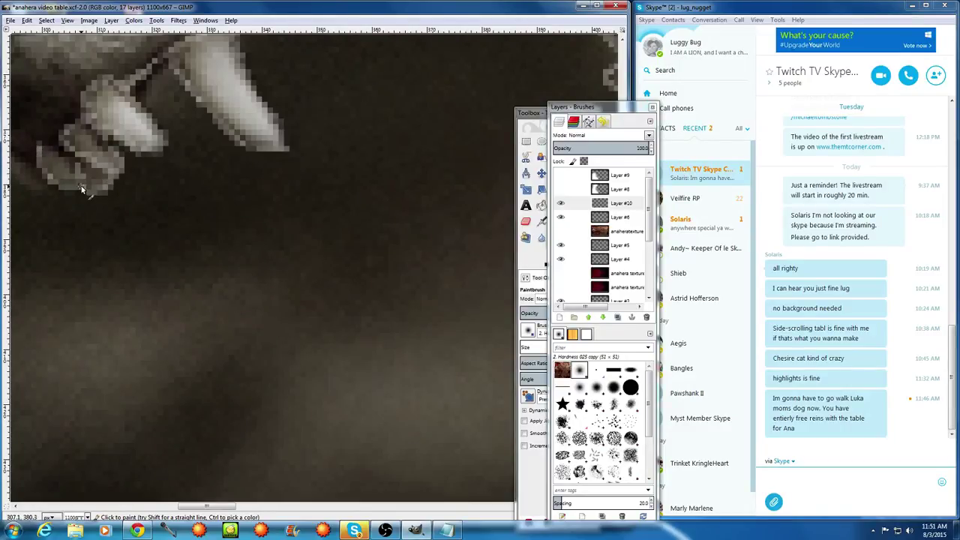
left_click_drag(39, 148, 68, 159)
scroll(30, 165, "down", 5)
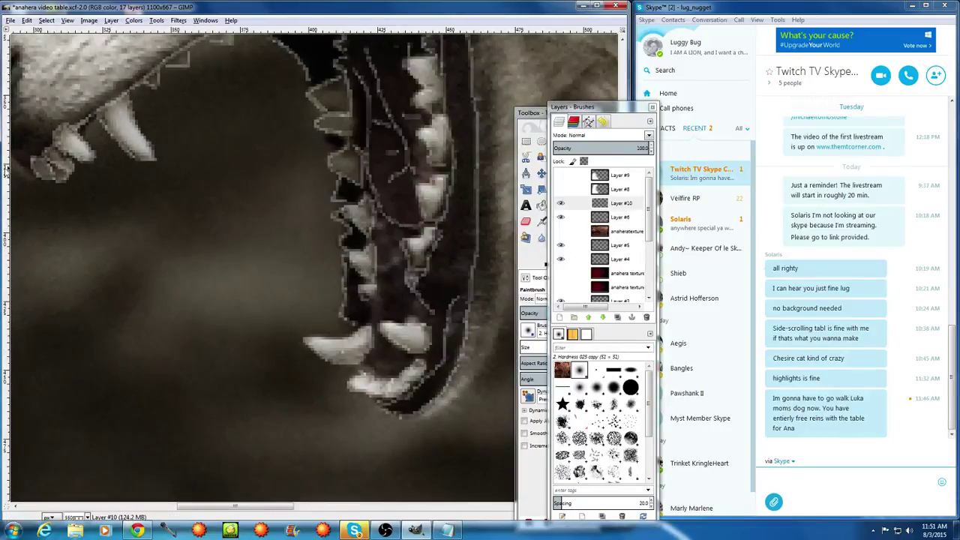
Outline the front of the upper lip, from the small front teeth forward along the edge beneath the nose
scroll(27, 156, "up", 6)
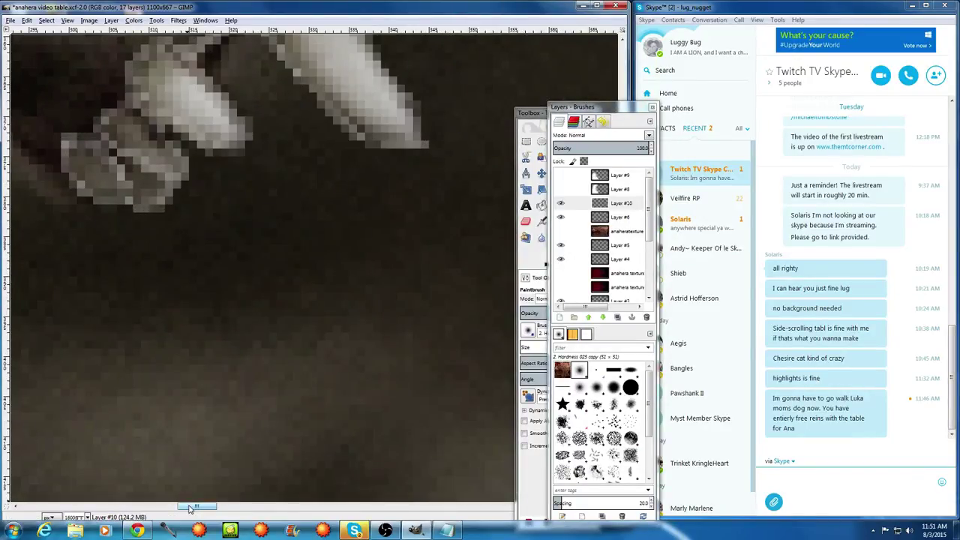
scroll(182, 390, "left", 5)
scroll(225, 300, "down", 2)
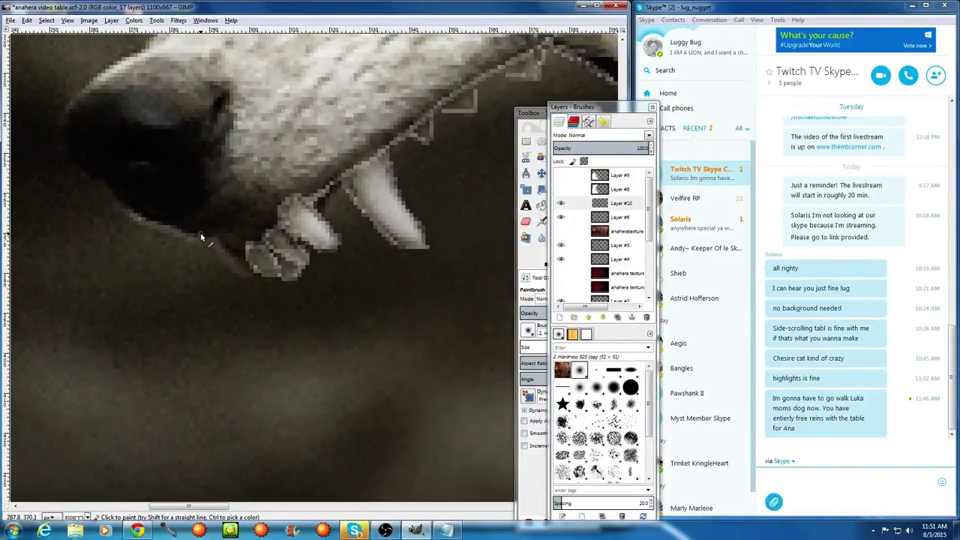
left_click_drag(234, 238, 270, 235)
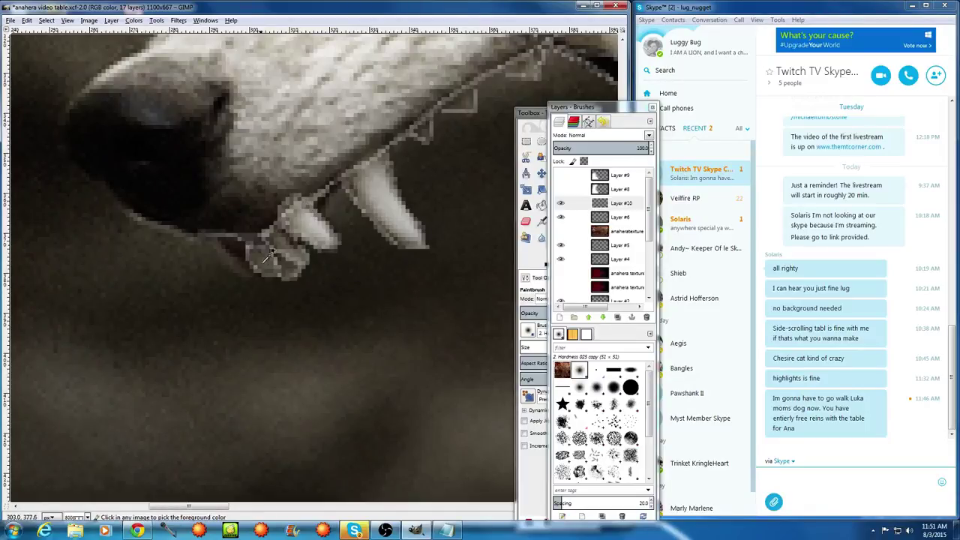
key("ctrl+z")
mouse_move(225, 239)
left_mouse_down()
mouse_move(266, 243)
mouse_move(279, 216)
mouse_move(319, 189)
mouse_move(312, 198)
left_mouse_up()
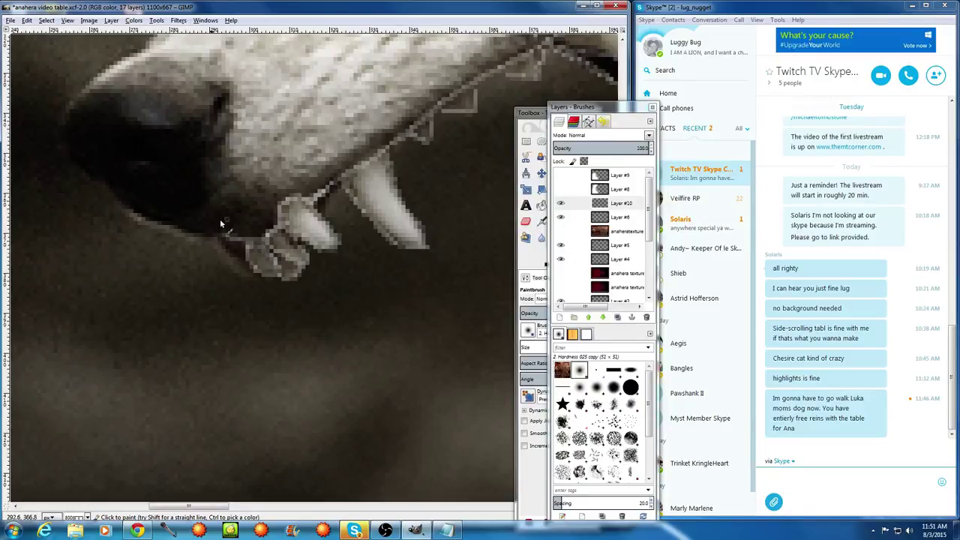
mouse_move(126, 195)
left_mouse_down()
mouse_move(205, 238)
mouse_move(235, 238)
mouse_move(221, 245)
mouse_move(239, 270)
left_mouse_up()
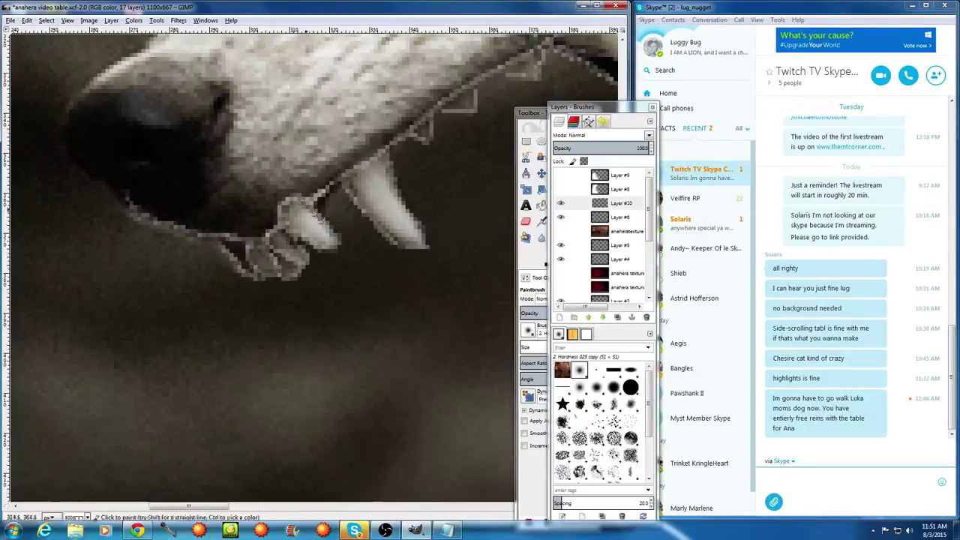
Check the outlines on the whole wolf, and extend the lip line farther forward along the nose's lower edge
scroll(287, 202, "down", 4, "ctrl")
scroll(288, 204, "down", 1, "ctrl")
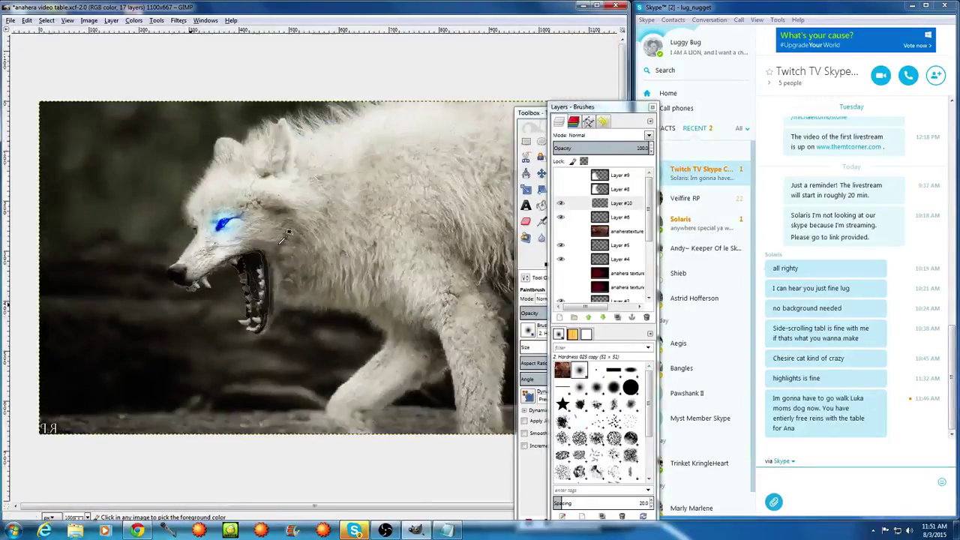
scroll(290, 237, "down", 1, "ctrl")
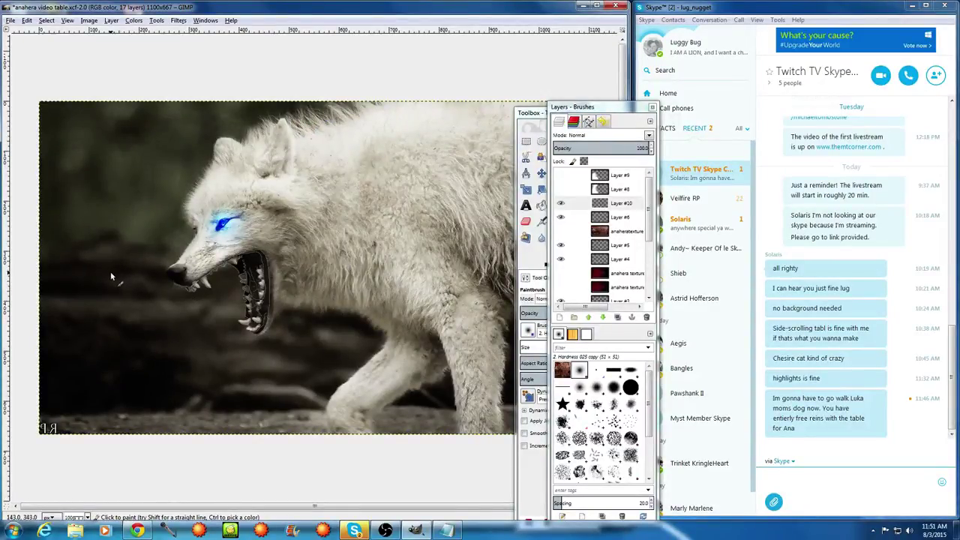
key("ctrl")
scroll(120, 262, "up", 2, "ctrl")
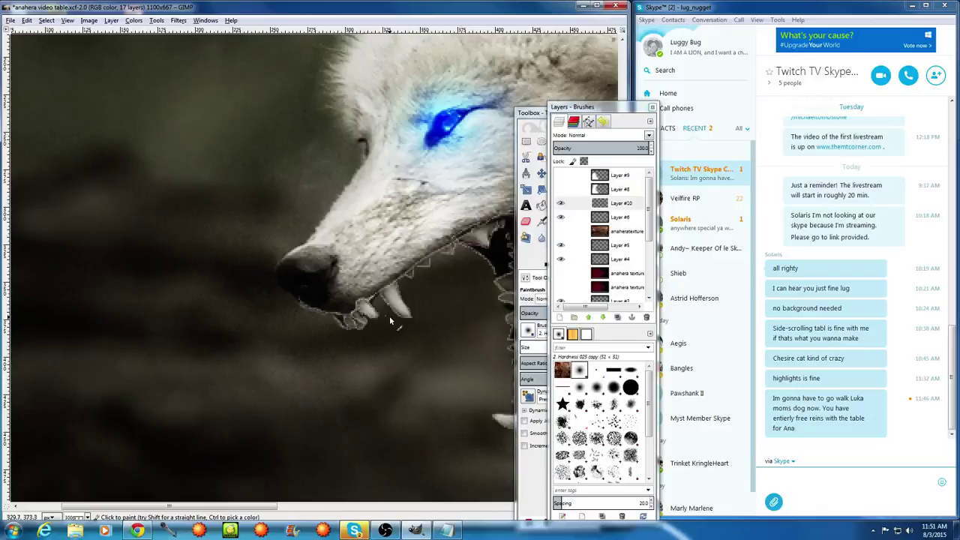
scroll(271, 327, "up", 1, "ctrl")
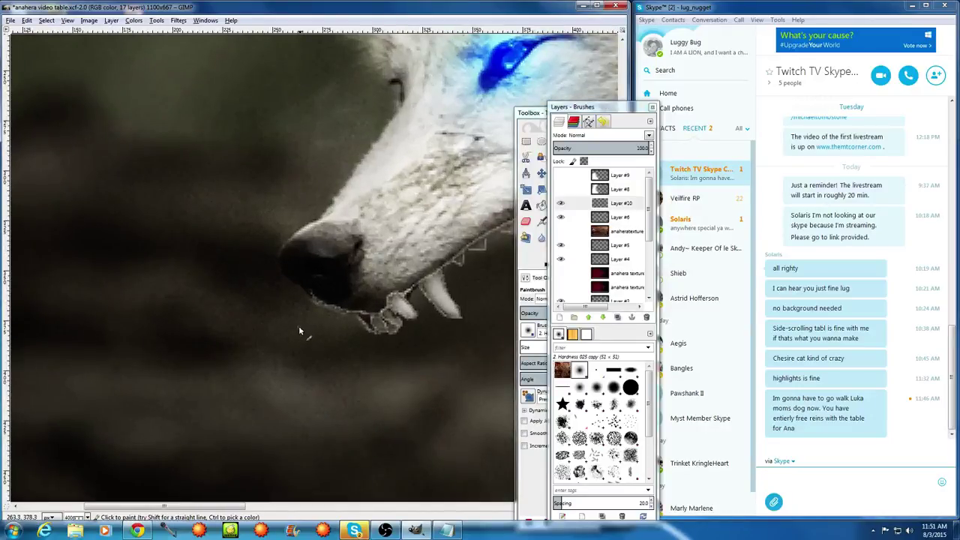
left_click_drag(298, 287, 317, 309)
Try outlining the crease across the nose and the nostril curls with thin lines, and undo the nostril strokes
left_click(349, 287, "ctrl")
mouse_move(346, 277)
left_mouse_down()
mouse_move(301, 286)
mouse_move(297, 260)
mouse_move(357, 249)
left_mouse_up()
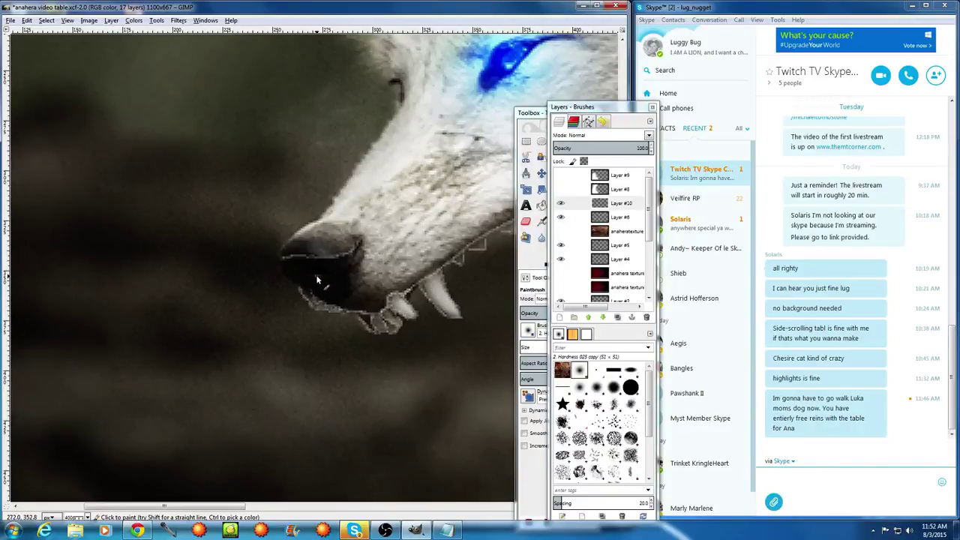
mouse_move(326, 275)
left_mouse_down()
mouse_move(313, 273)
mouse_move(308, 289)
mouse_move(292, 279)
left_mouse_up()
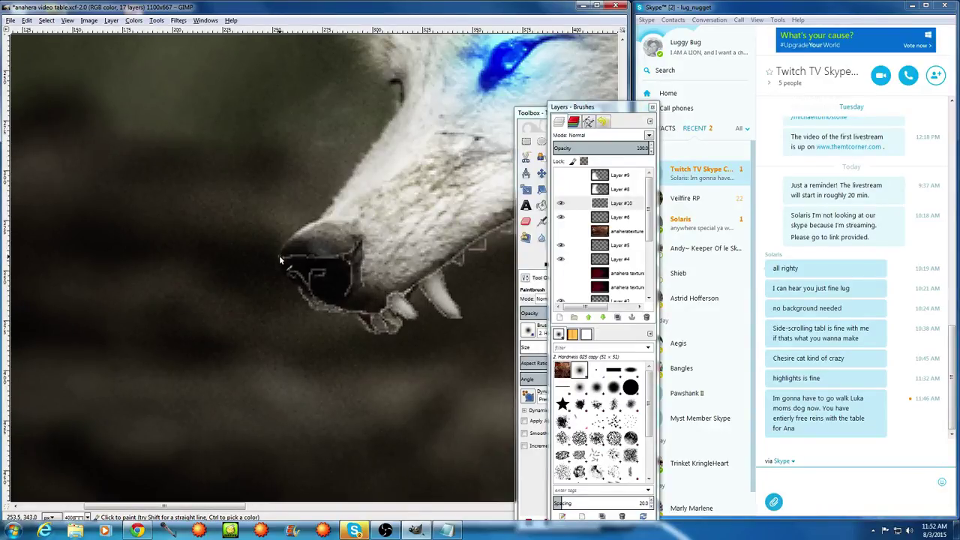
key("ctrl")
scroll(303, 259, "up", 3)
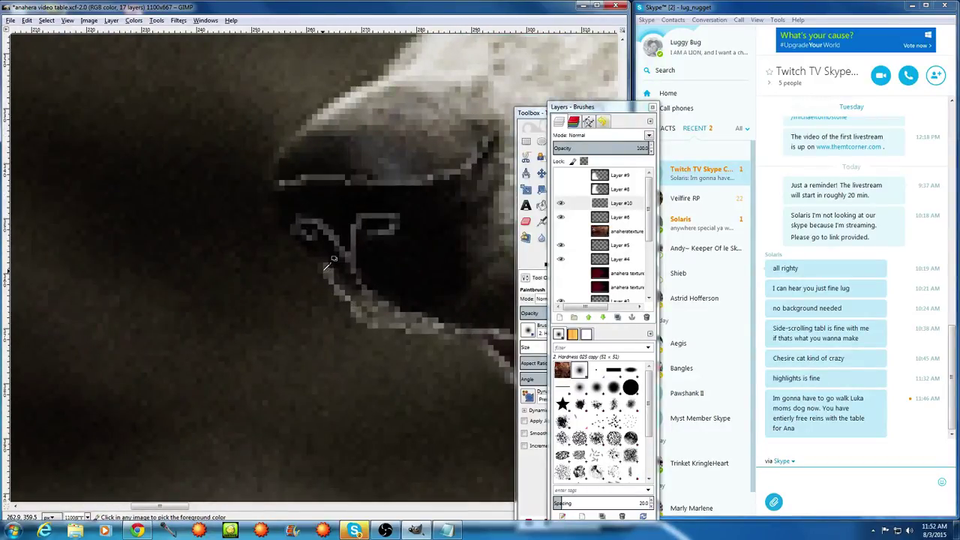
scroll(564, 288, "down", 5)
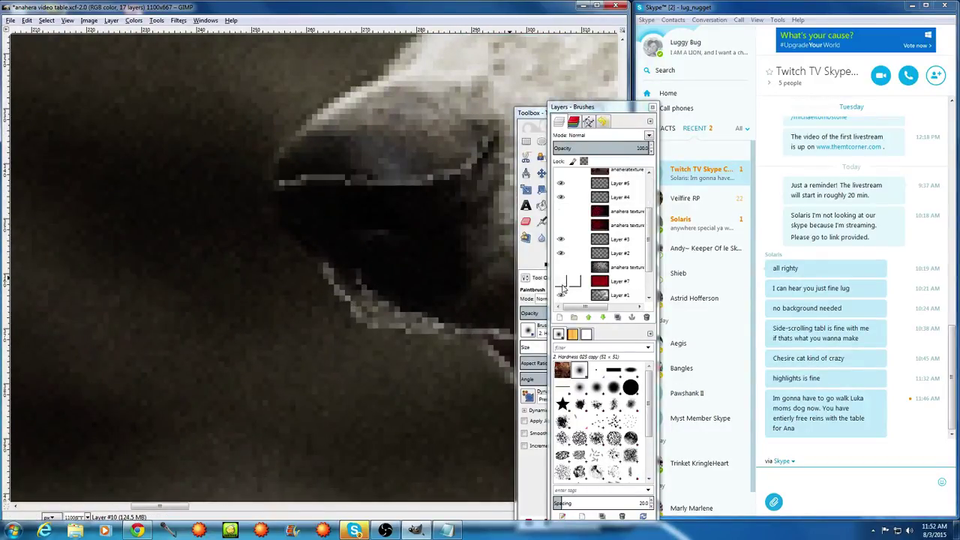
Check the nose against the colour photo by briefly hiding the white Layer, and redraw the nostrils and lower nose contour
left_click(560, 282)
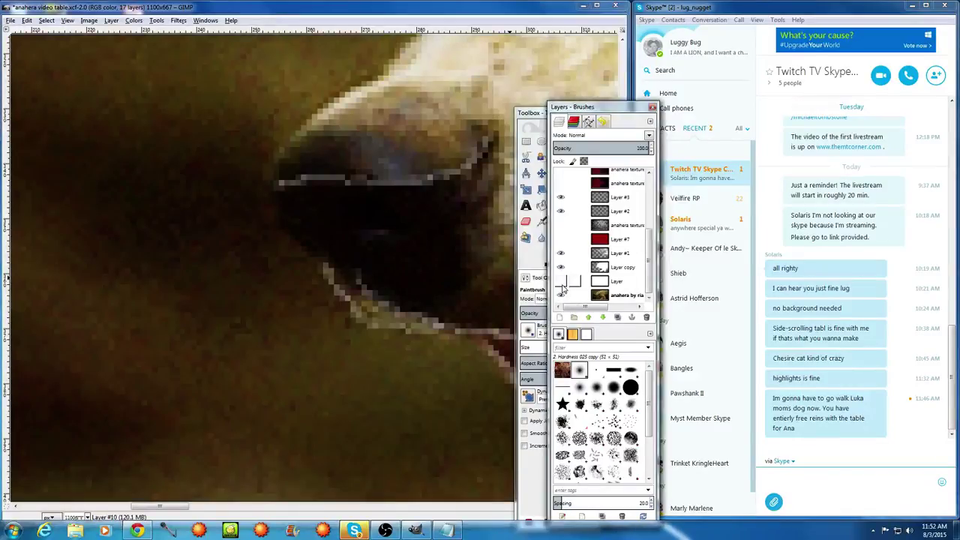
left_click(560, 282)
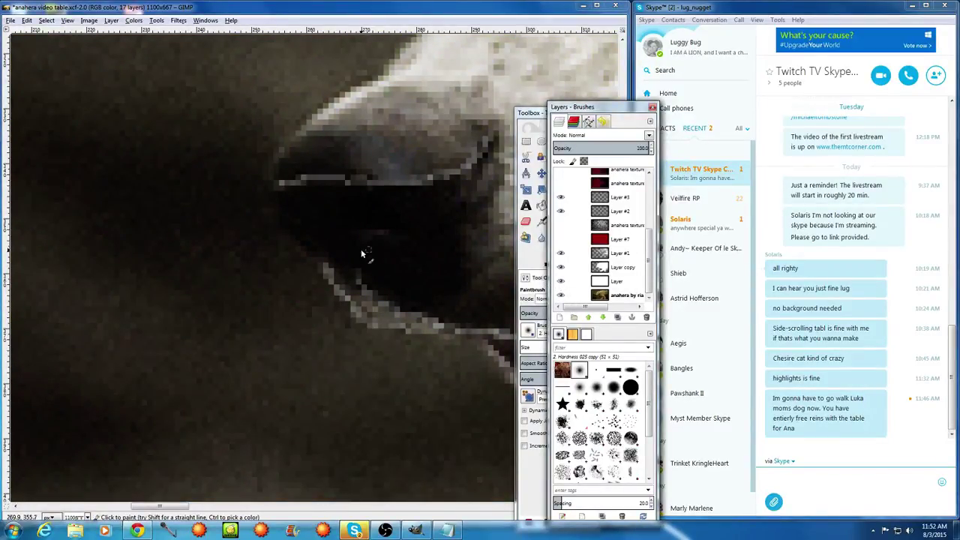
mouse_move(357, 262)
left_mouse_down()
mouse_move(352, 233)
mouse_move(368, 209)
mouse_move(388, 214)
mouse_move(391, 225)
mouse_move(354, 235)
left_mouse_up()
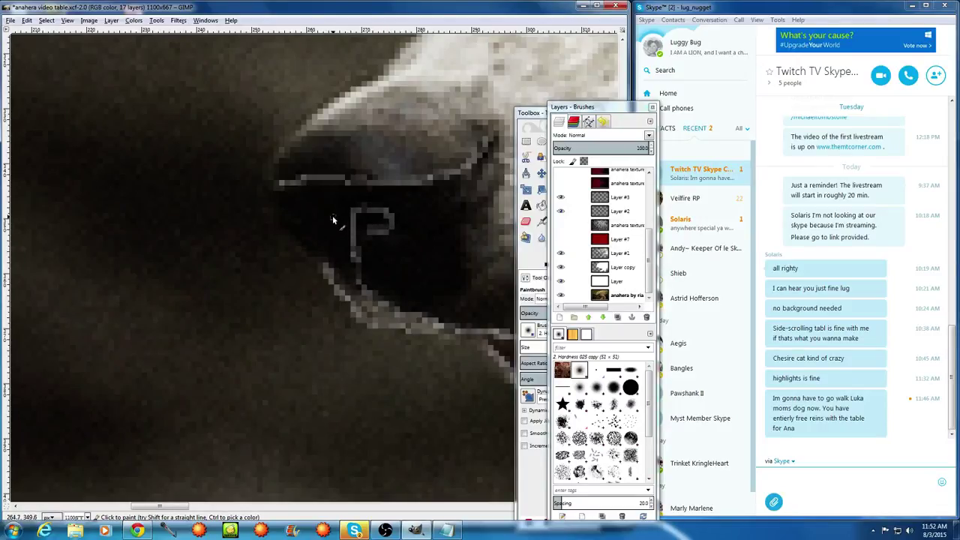
mouse_move(295, 211)
left_mouse_down()
mouse_move(310, 231)
mouse_move(329, 215)
mouse_move(334, 243)
left_mouse_up()
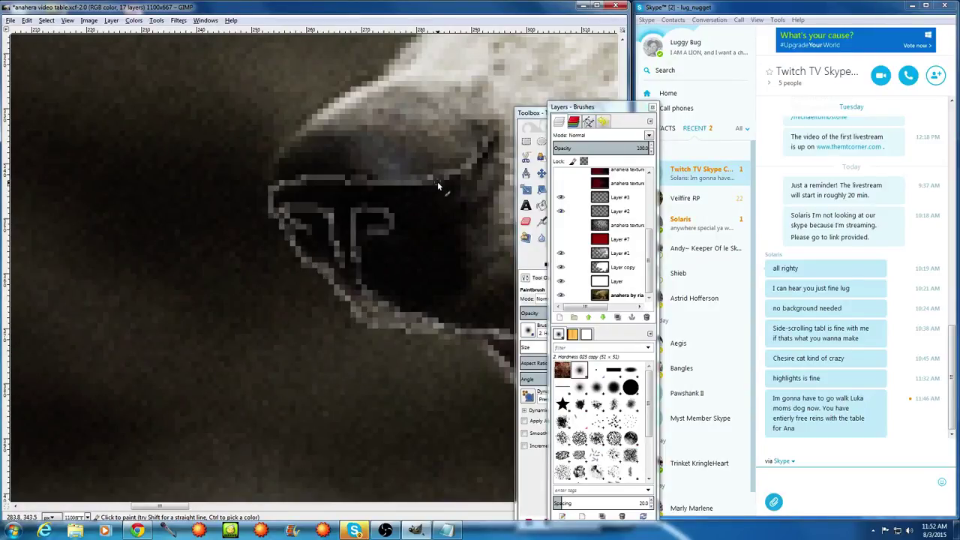
mouse_move(437, 182)
left_mouse_down()
mouse_move(455, 208)
mouse_move(459, 285)
mouse_move(433, 318)
left_mouse_up()
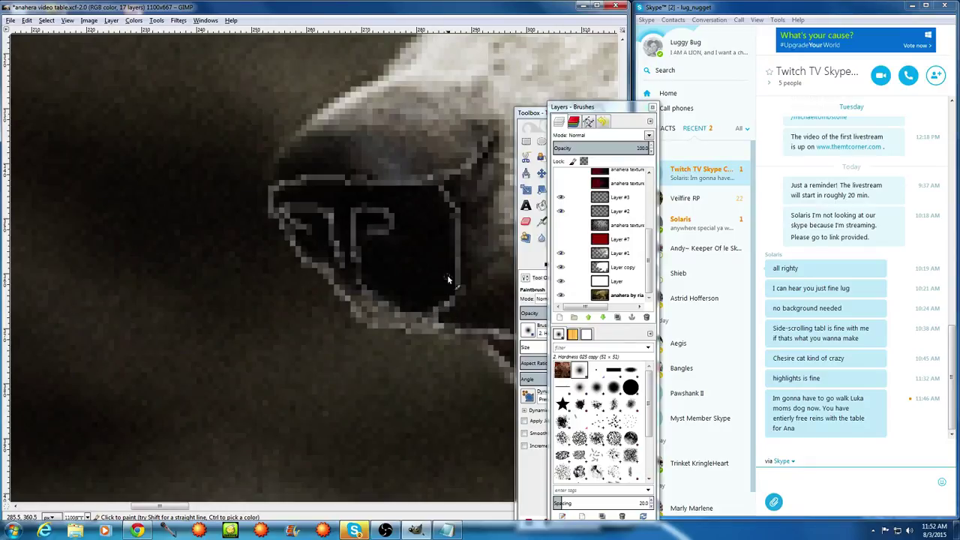
key("ctrl+z")
mouse_move(435, 185)
left_mouse_down()
mouse_move(445, 197)
mouse_move(433, 262)
left_mouse_up()
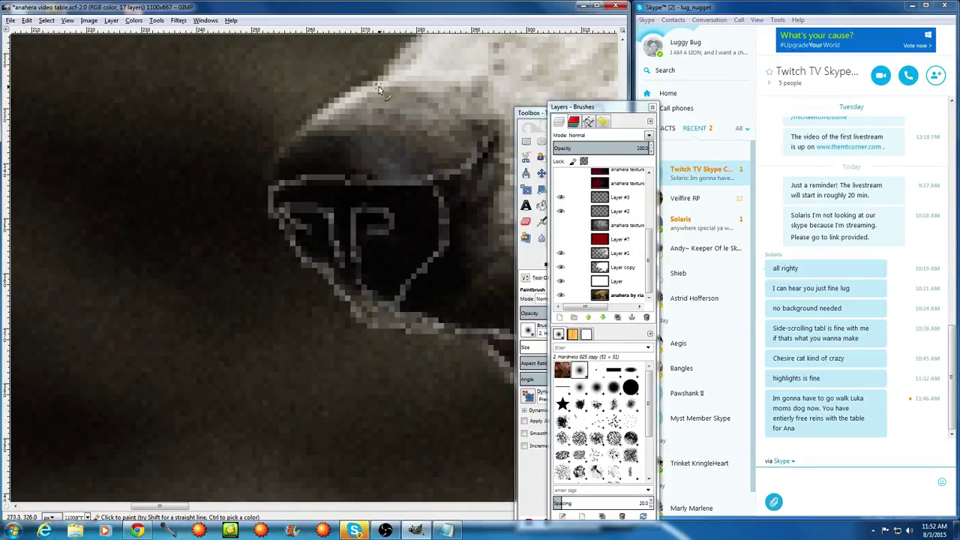
Outline the rounded top of the nose from its front tip back to the rear crease
left_click_drag(344, 110, 287, 169)
key("ctrl+z")
mouse_move(337, 111)
left_mouse_down()
mouse_move(372, 91)
mouse_move(415, 90)
mouse_move(477, 152)
left_mouse_up()
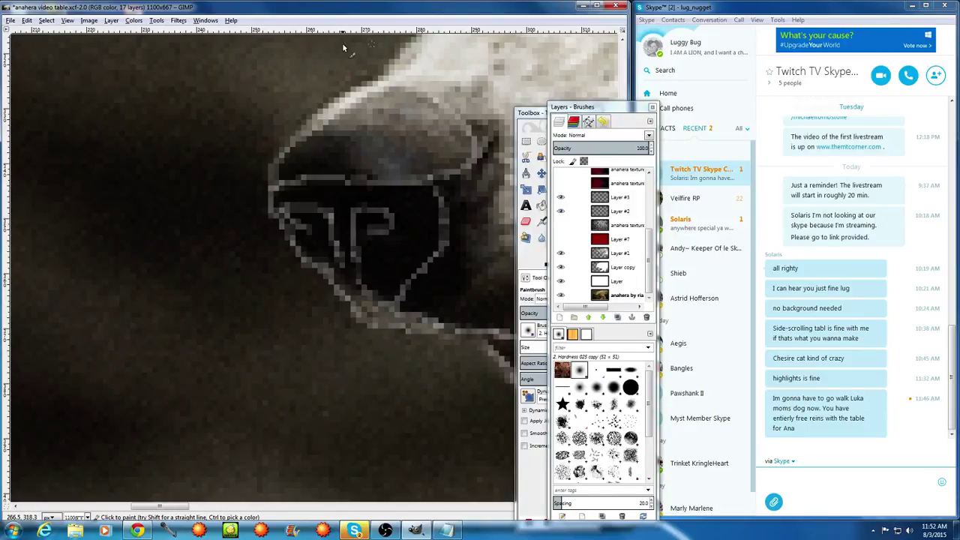
Move the toolbox clear of the muzzle and set the Eraser to a brush size of 9.39
scroll(366, 96, "up", 3)
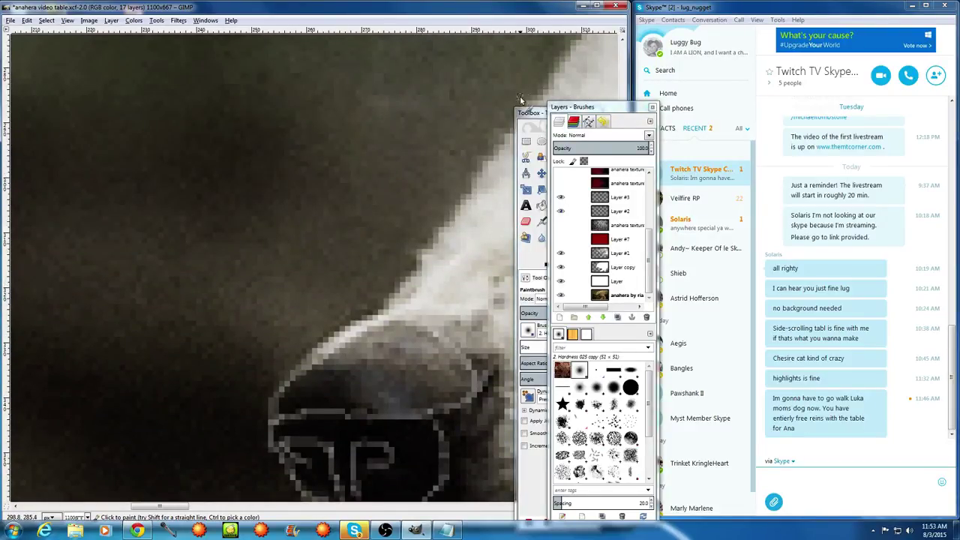
left_click_drag(532, 115, 580, 118)
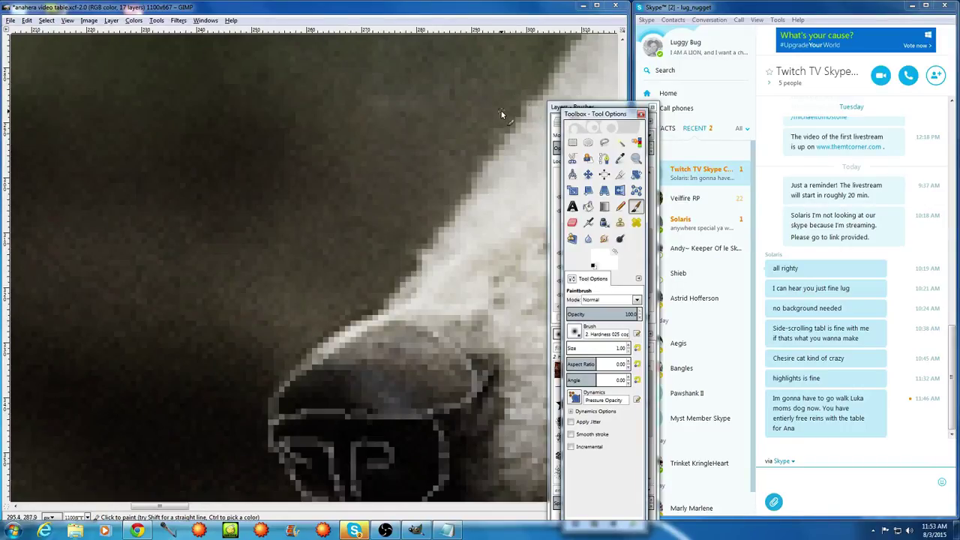
scroll(420, 115, "down", 2)
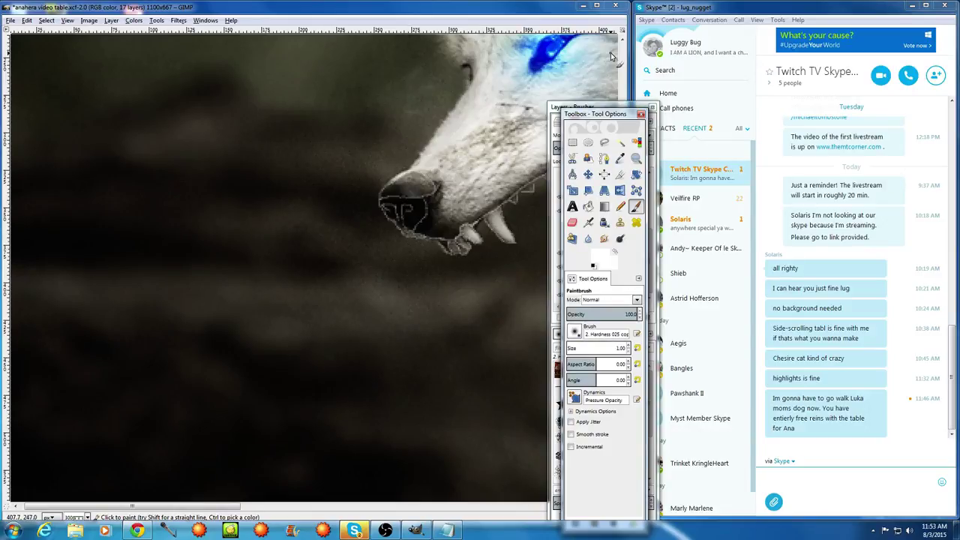
left_click(572, 222)
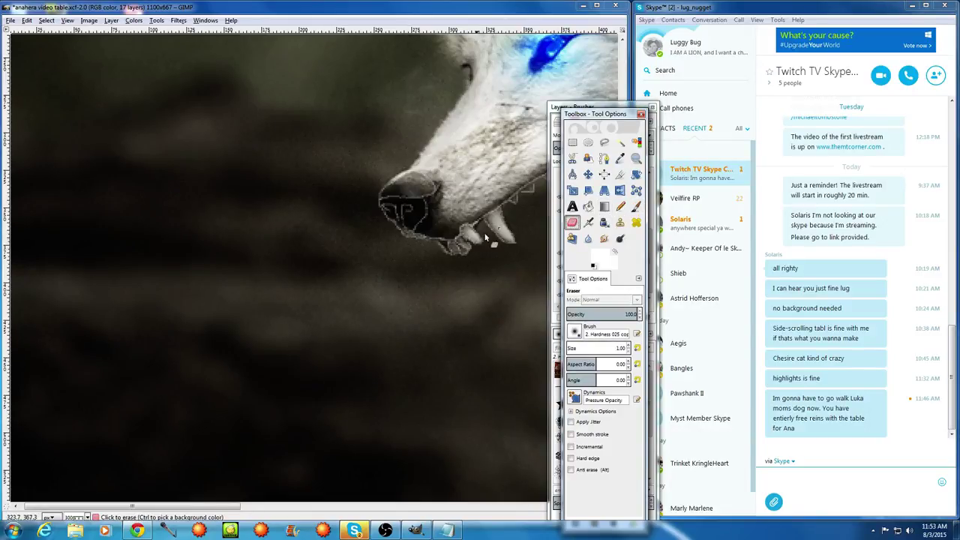
scroll(425, 240, "up", 3)
scroll(427, 312, "up", 3)
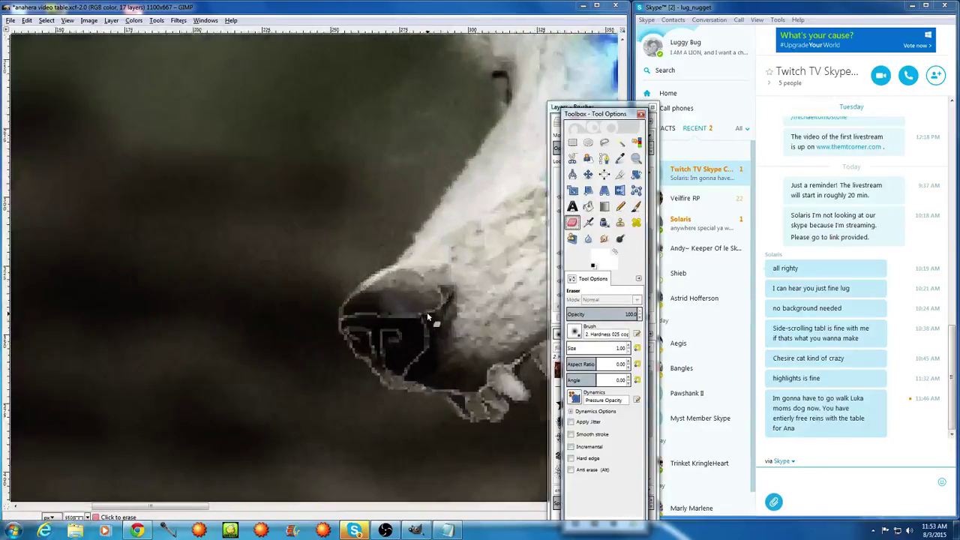
left_click(575, 347)
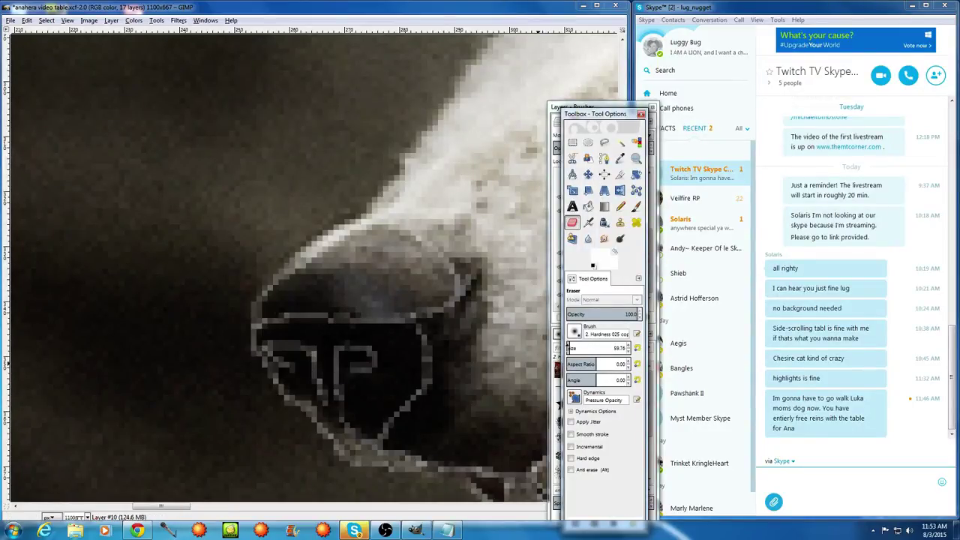
left_click(569, 347)
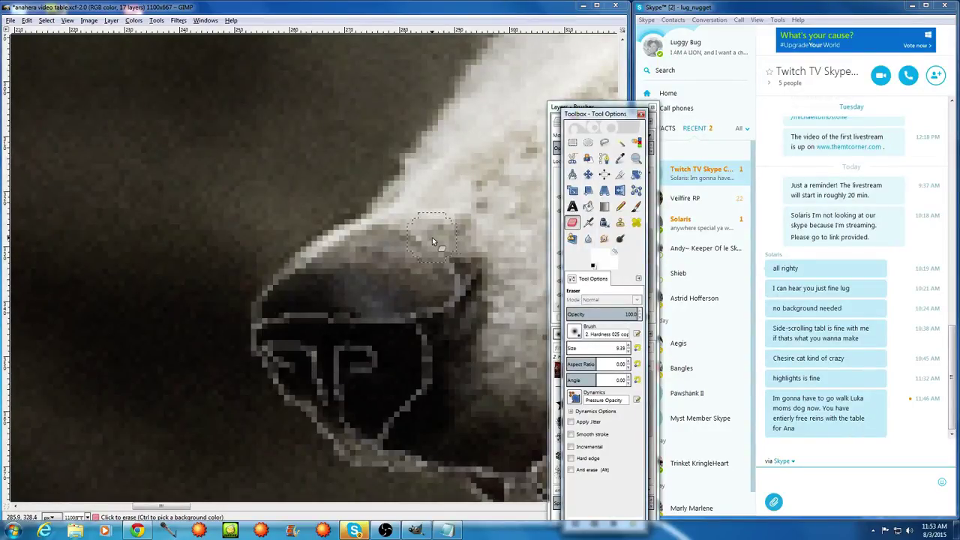
Undo the nose outline strokes, including the top contour, crease and nostrils, leaving only the line under the nose
key("ctrl+z")
key("ctrl+z")
key("ctrl+z")
key("ctrl+z")
key("ctrl+z")
key("ctrl+z")
key("ctrl+z")
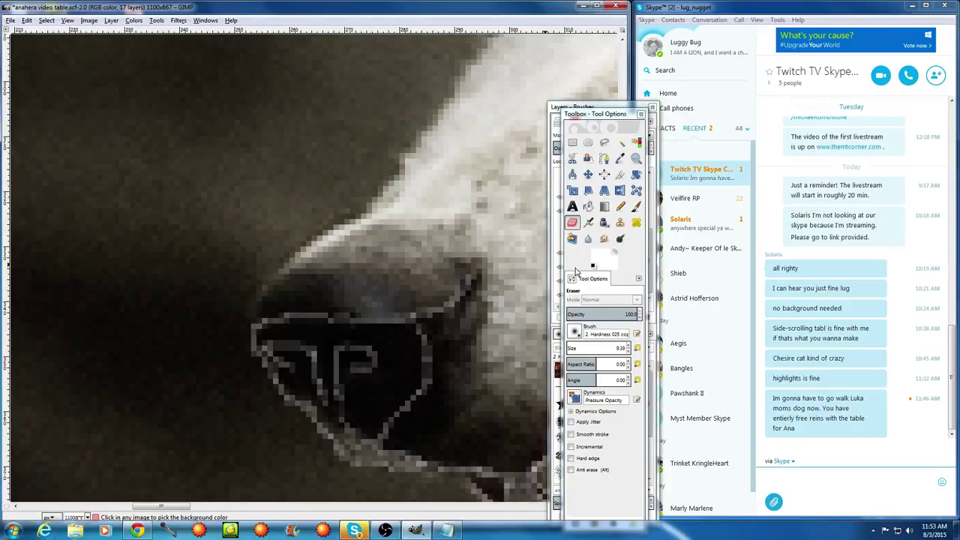
key("ctrl+z")
key("ctrl+z")
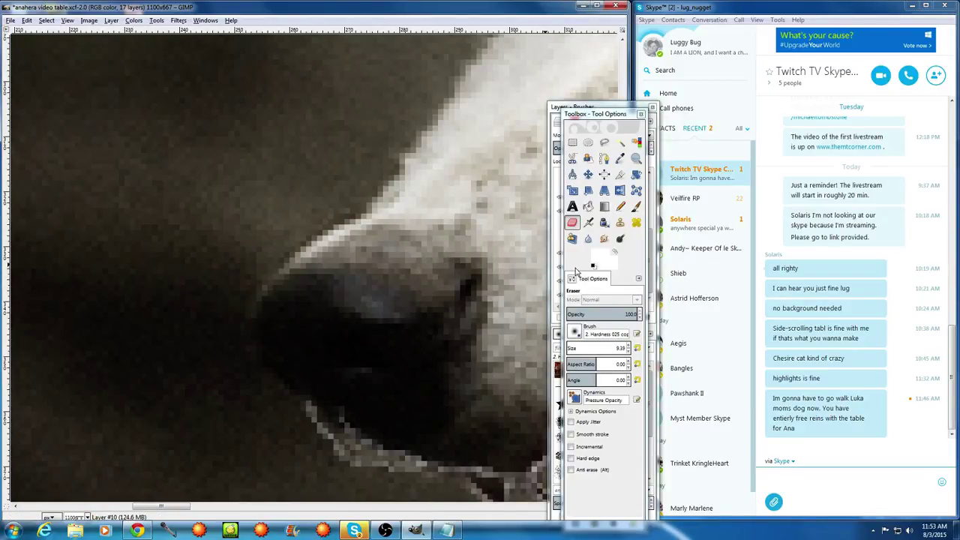
Using the Paintbrush at size 1.00, redraw the nostril lines across and down the nose and its lower front contour in white
left_click(635, 206)
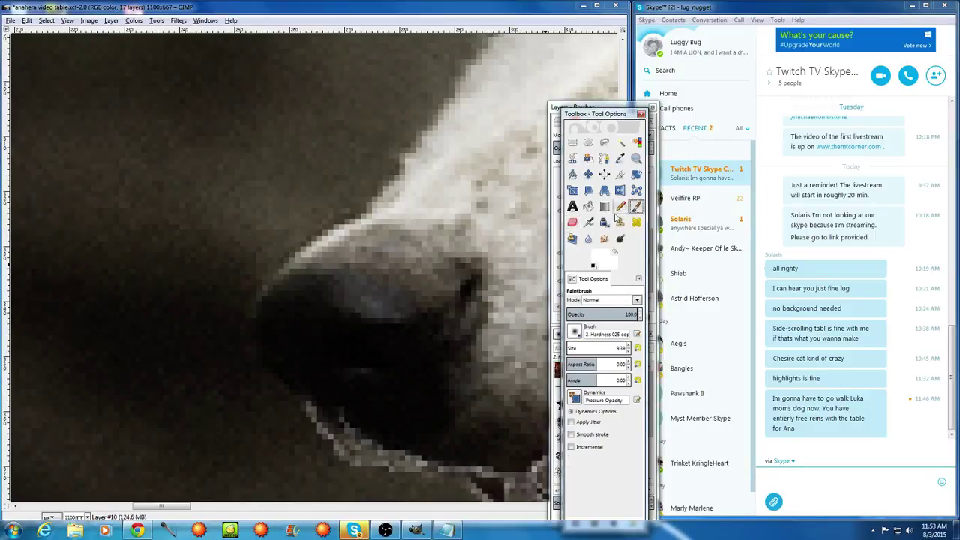
left_click_drag(590, 348, 556, 354)
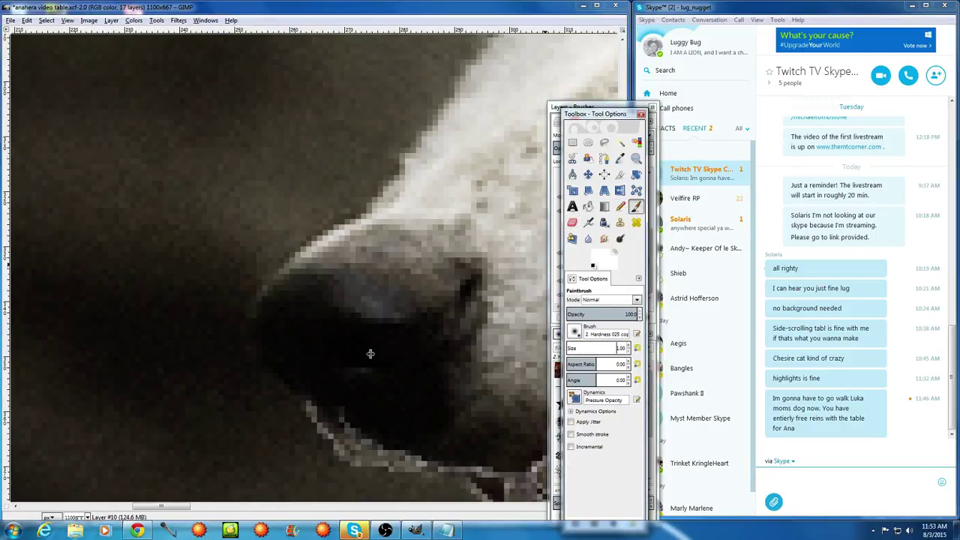
left_click(472, 267)
left_click(420, 312)
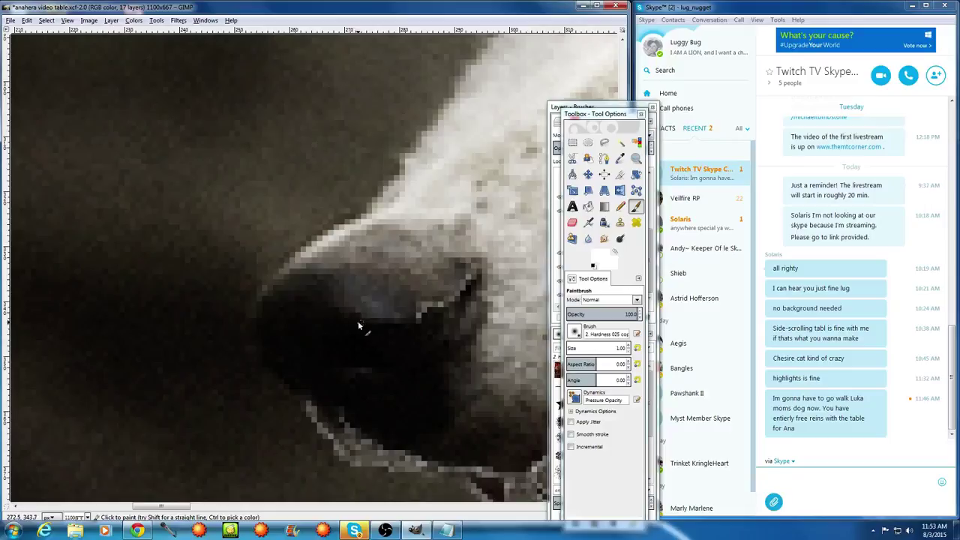
left_click_drag(262, 321, 383, 324)
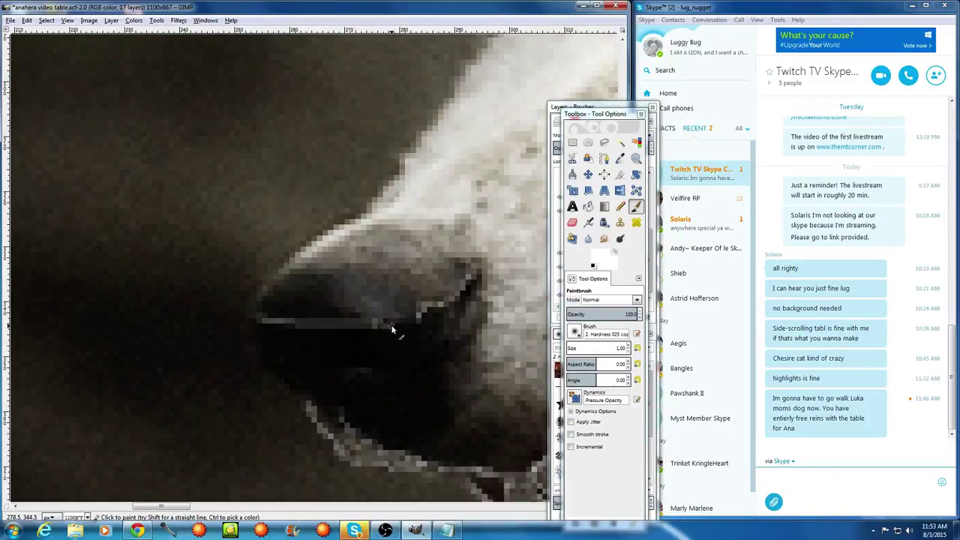
left_click_drag(428, 385, 419, 397)
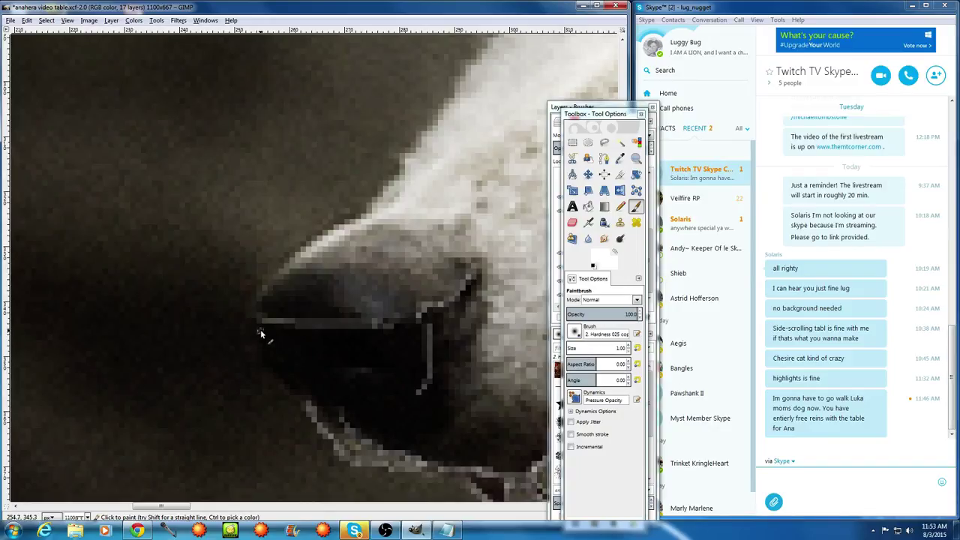
mouse_move(260, 329)
left_mouse_down()
mouse_move(273, 382)
mouse_move(311, 404)
mouse_move(339, 406)
left_mouse_up()
Try the Overlay and Grain merge blend modes on Layer #10 with the white outlines
scroll(339, 405, "down", 3)
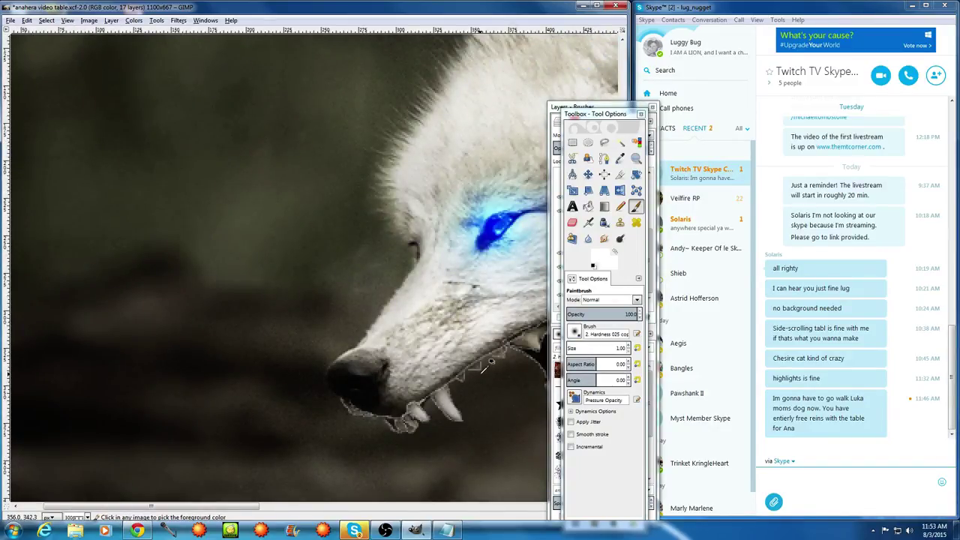
scroll(486, 367, "down", 3)
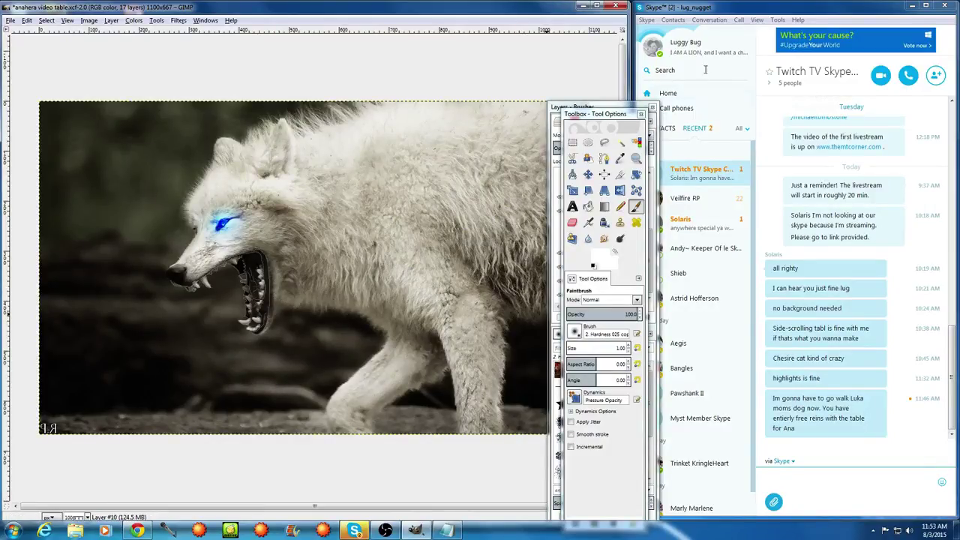
left_click(558, 108)
left_click(649, 135)
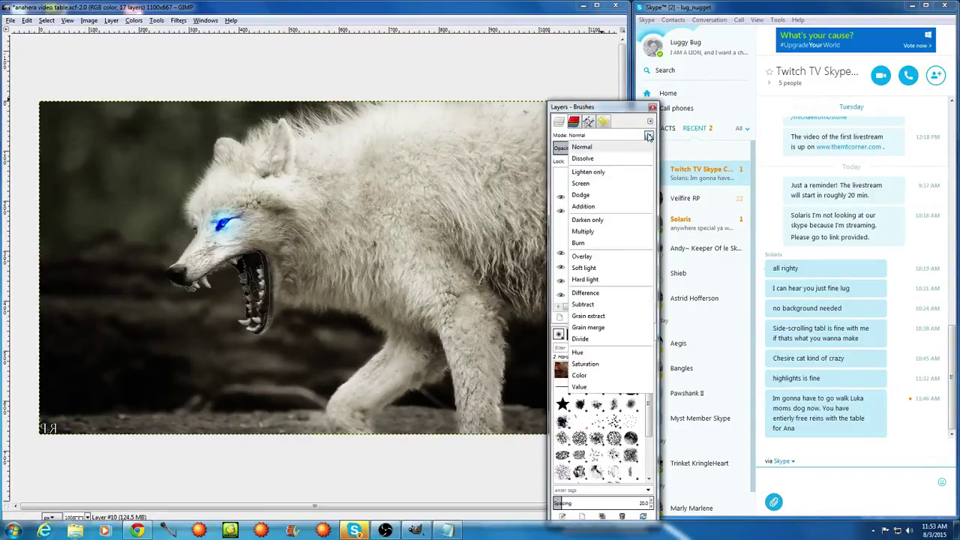
left_click(599, 258)
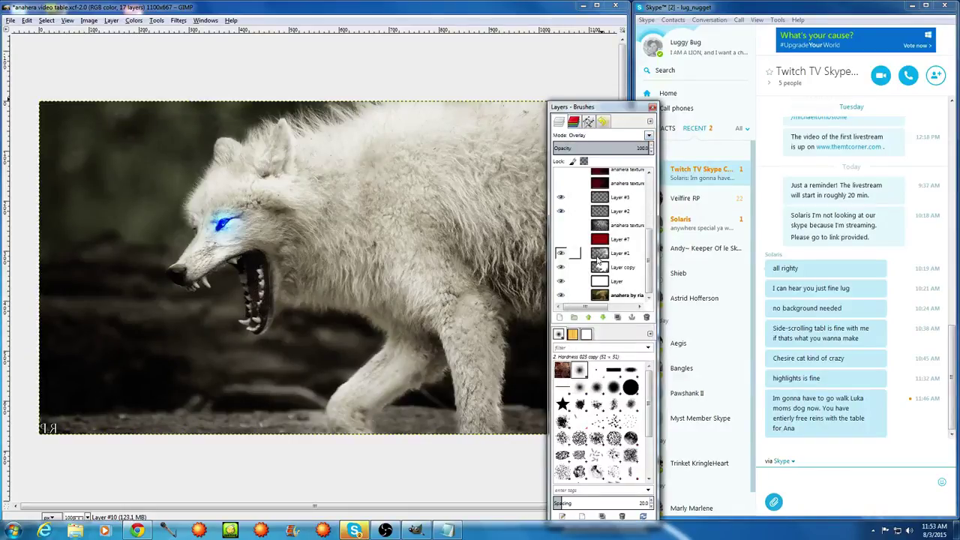
left_click(630, 135)
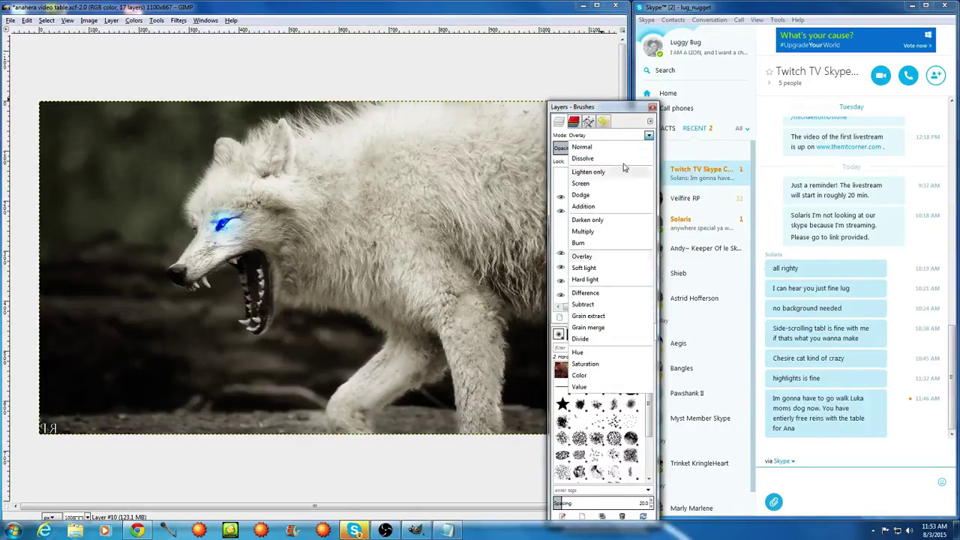
left_click(599, 328)
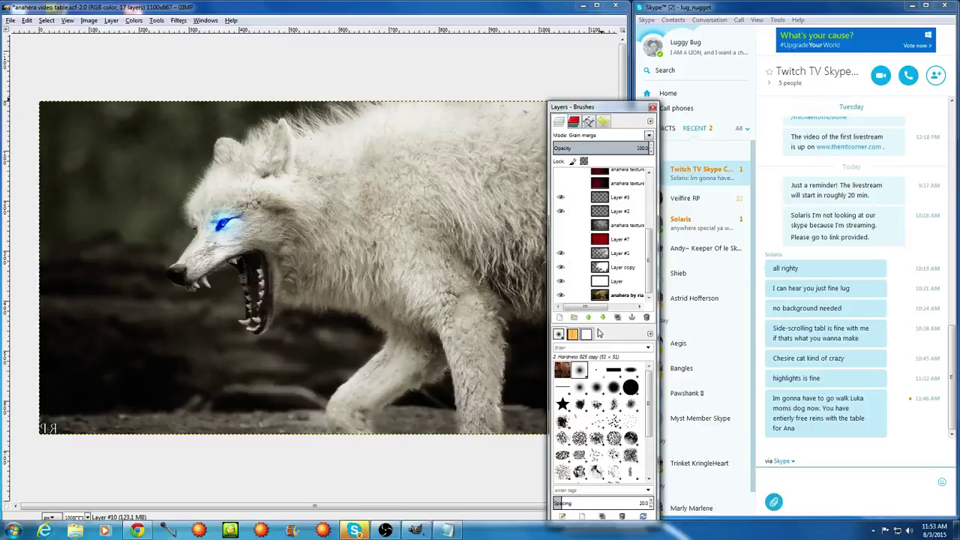
Briefly show the cracked, red and brown texture layers to check how the outlines look with them, and hide them again
left_click(560, 225)
scroll(604, 255, "up", 2)
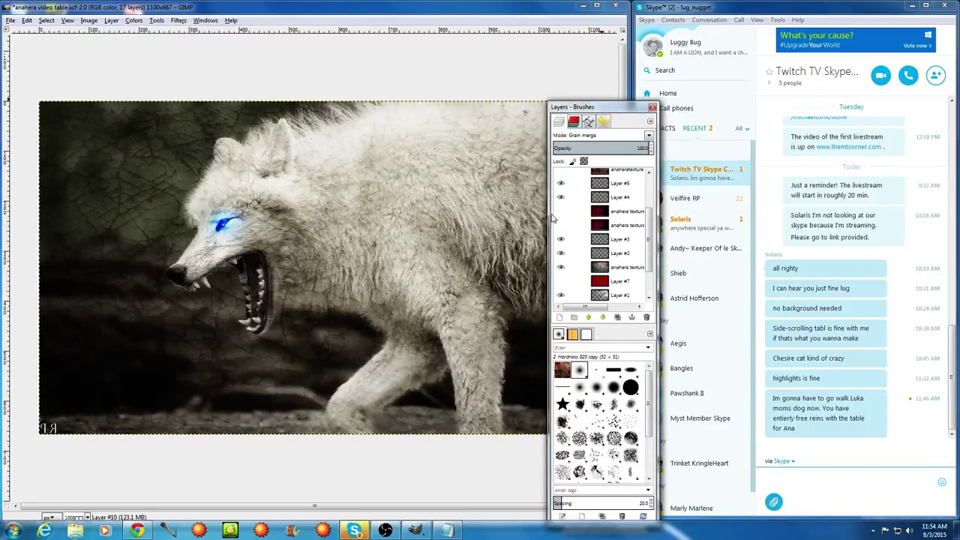
left_click(560, 225)
left_click(560, 211)
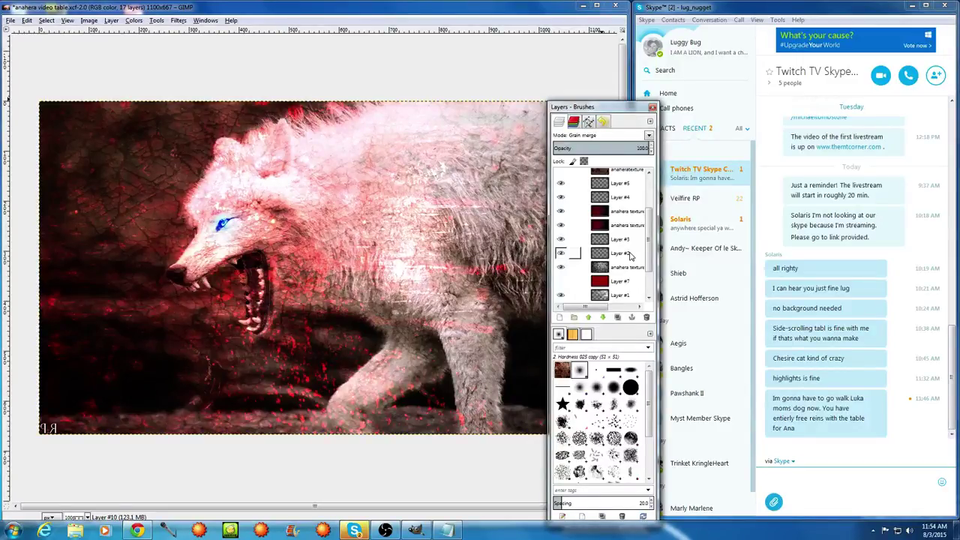
scroll(575, 225, "up", 2)
left_click(561, 211)
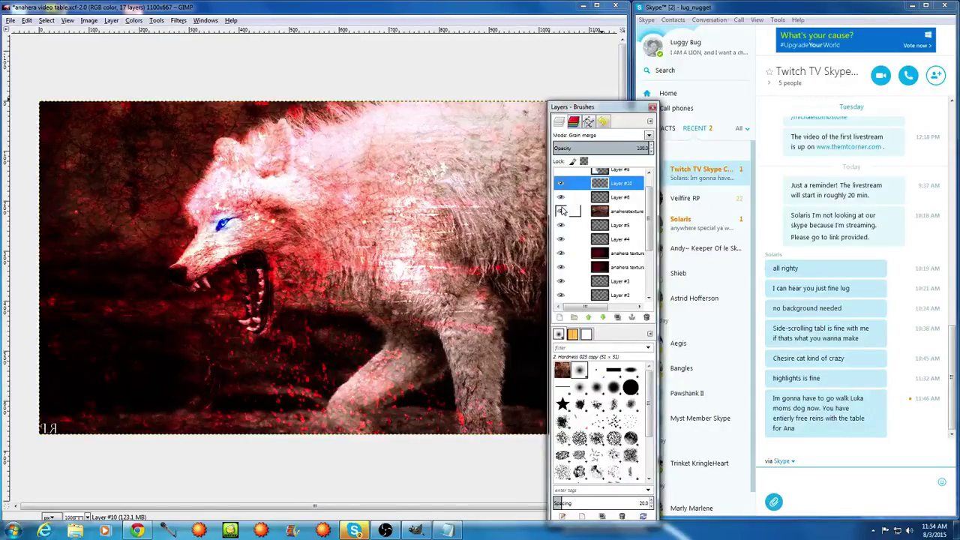
left_click(561, 212)
left_click(561, 211)
left_click(561, 253)
left_click(561, 267)
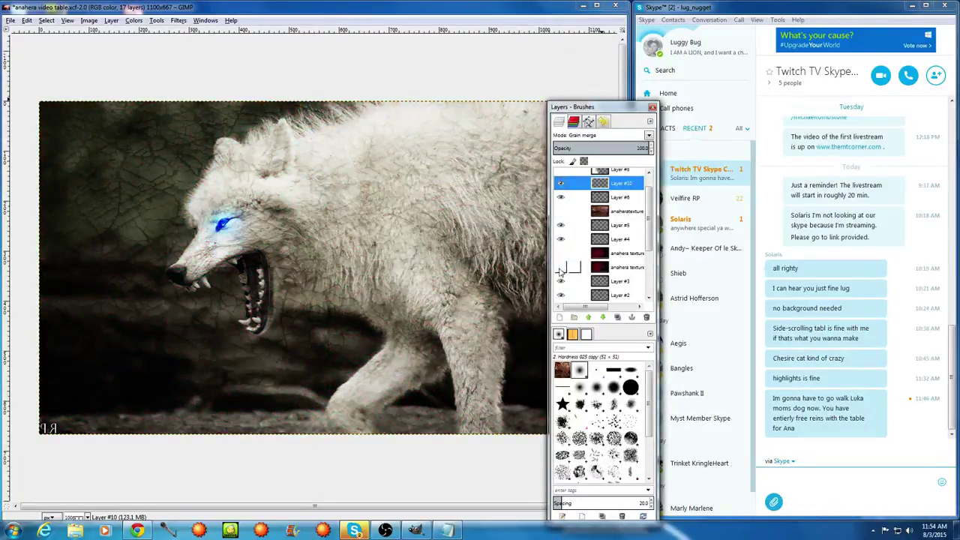
scroll(560, 272, "down", 3)
scroll(560, 272, "down", 3)
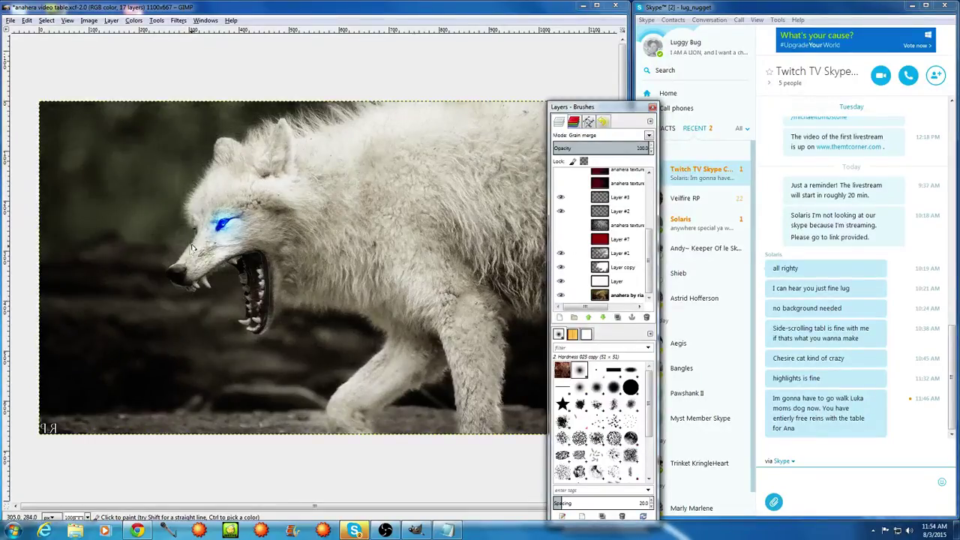
Select Layer #10 and set its blend mode to Normal
scroll(182, 259, "up", 3)
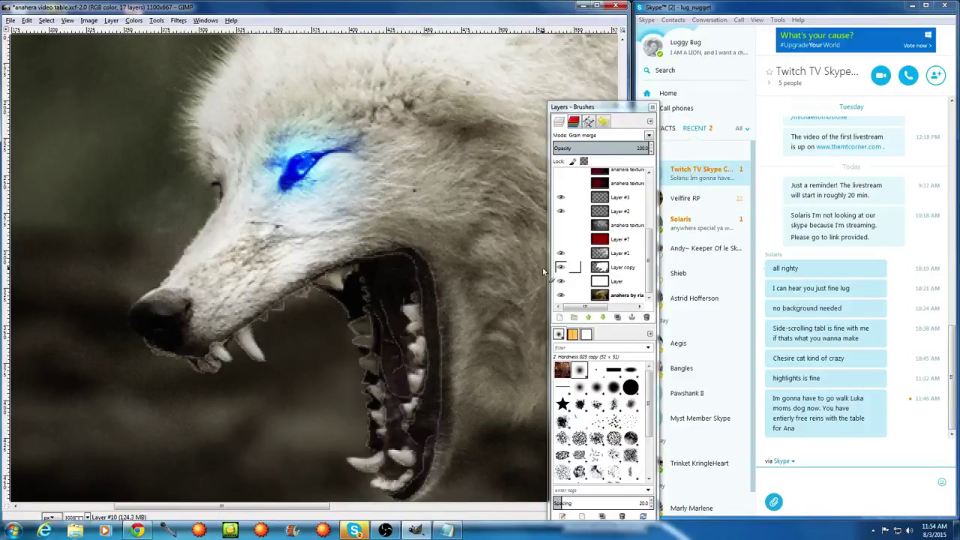
scroll(573, 225, "up", 5)
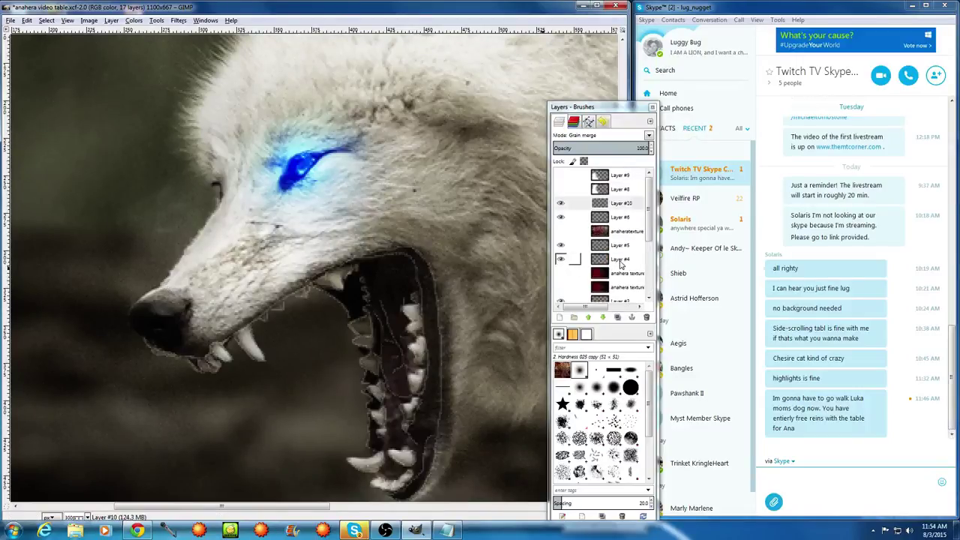
left_click(574, 203)
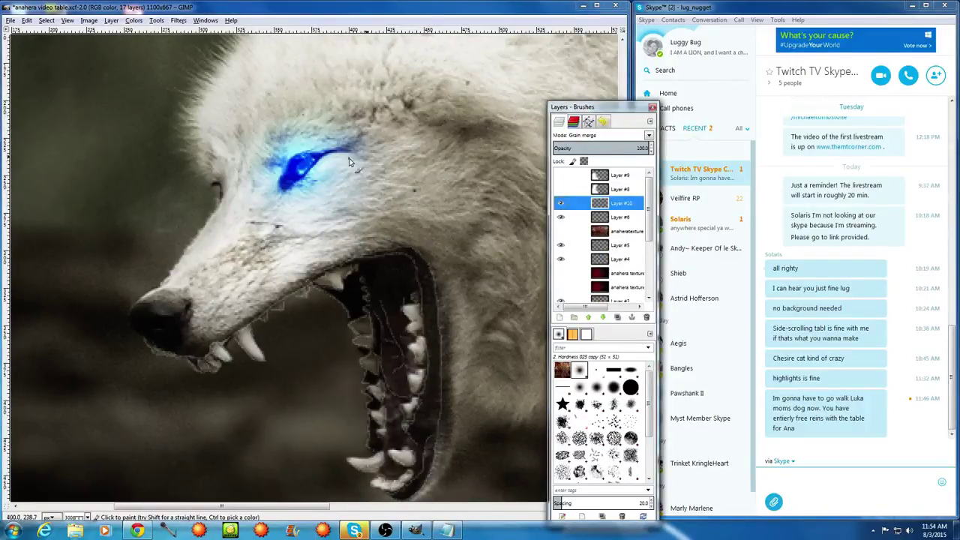
left_click(592, 136)
left_click(582, 147)
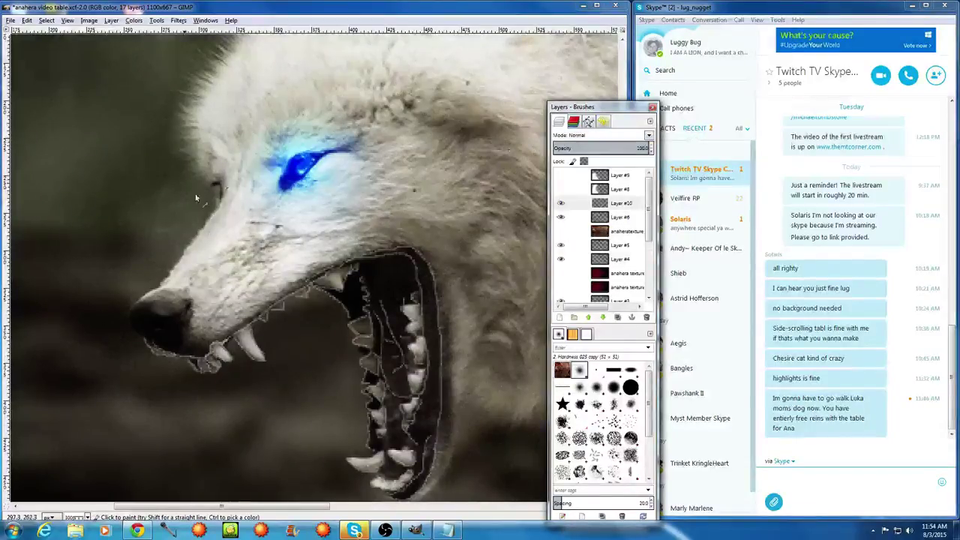
Outline the front tip and upper edge of the nose with a thin white line
scroll(105, 205, "down", 3)
scroll(105, 206, "right", 4)
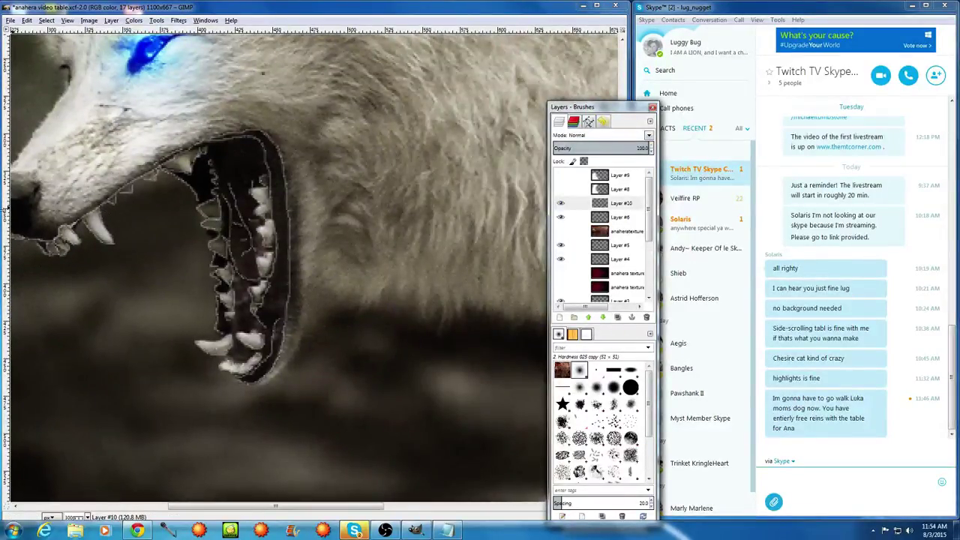
left_click_drag(341, 506, 245, 165)
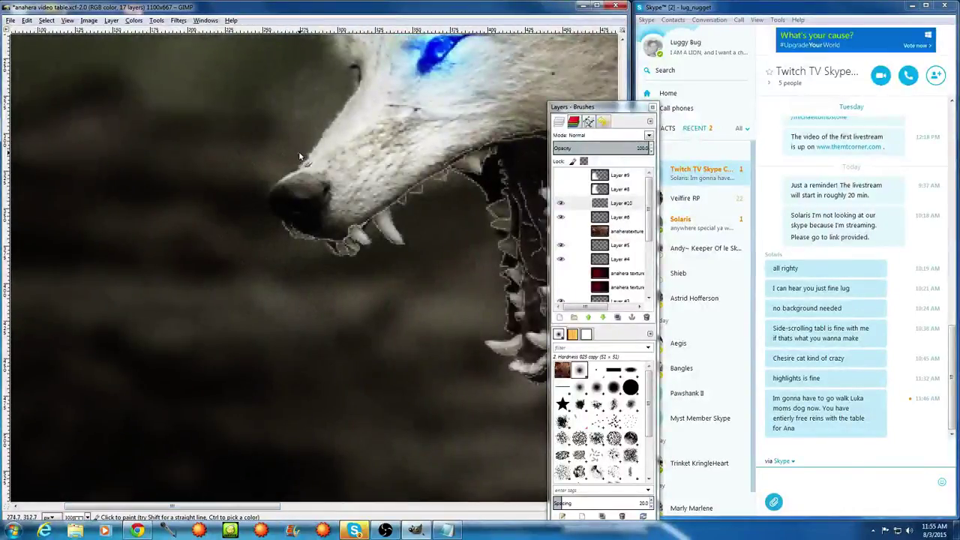
left_click(272, 186, "ctrl")
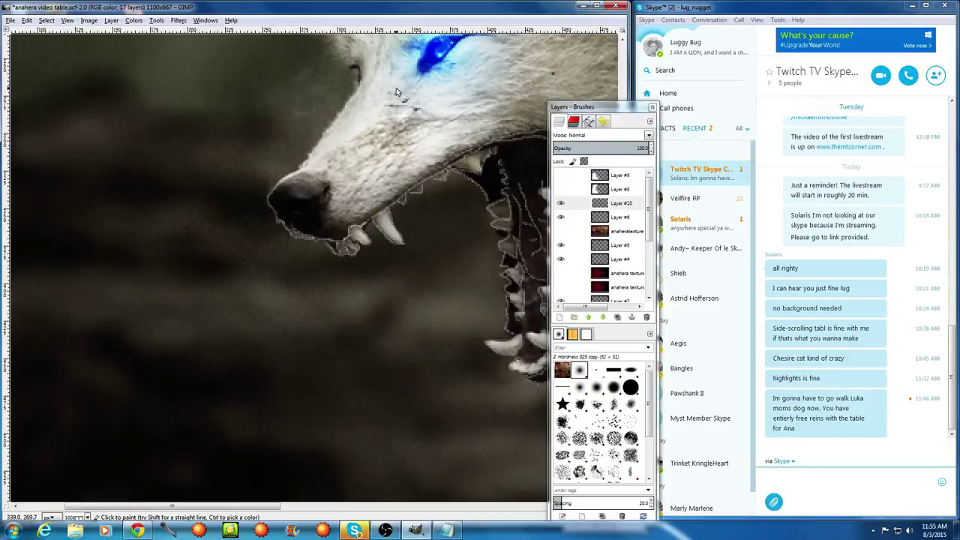
Brush a thin white stroke down the front edge of the taller, upright ear
scroll(364, 119, "up", 5)
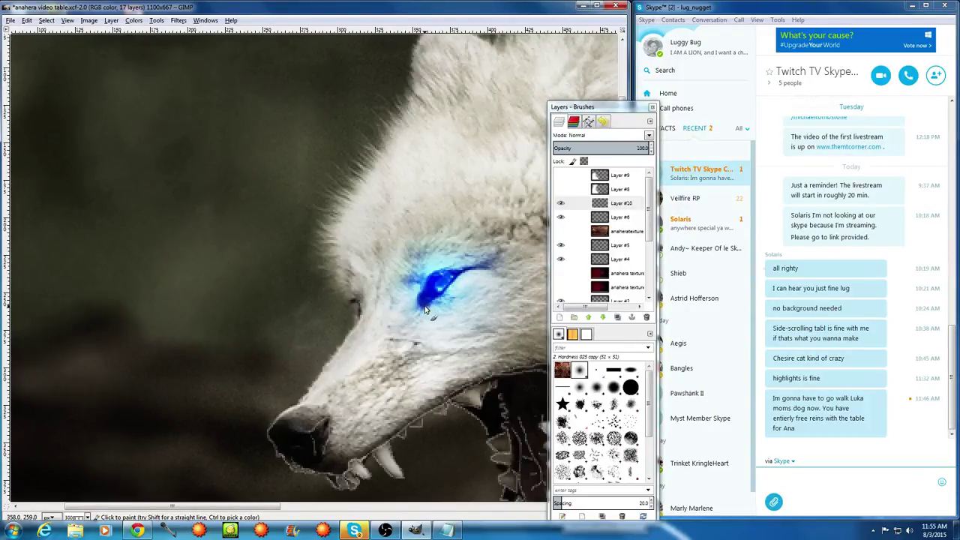
scroll(463, 288, "up", 1)
scroll(463, 288, "up", 1)
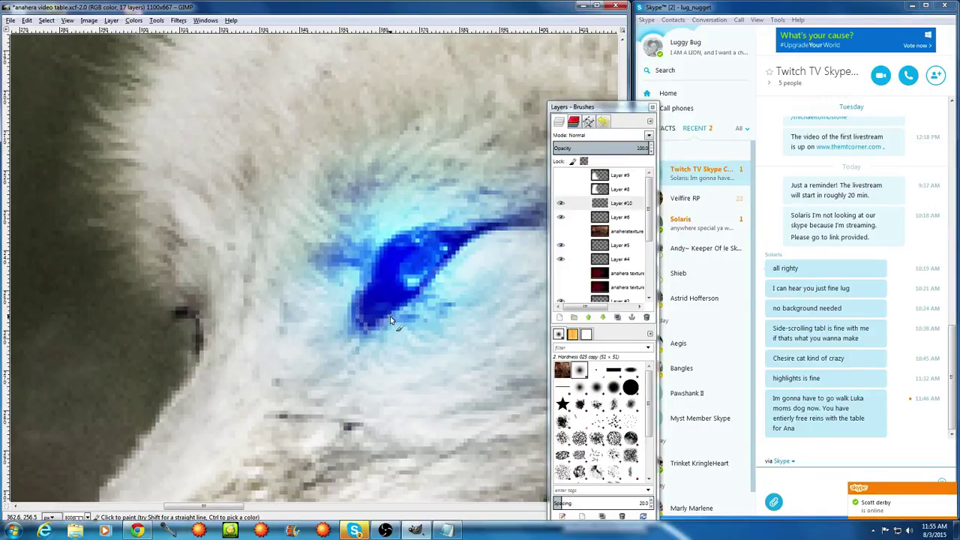
scroll(291, 339, "down", 2)
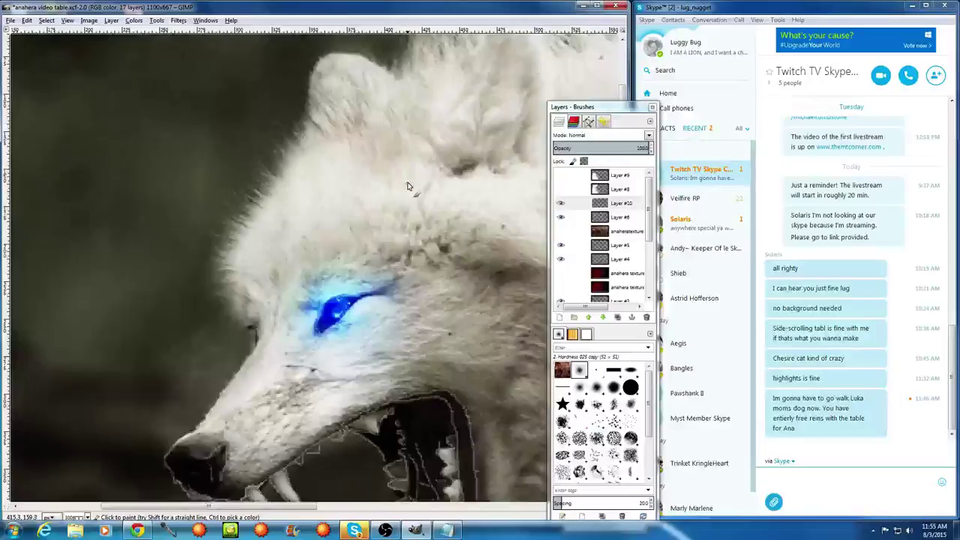
scroll(408, 187, "up", 3)
left_click_drag(508, 94, 482, 146)
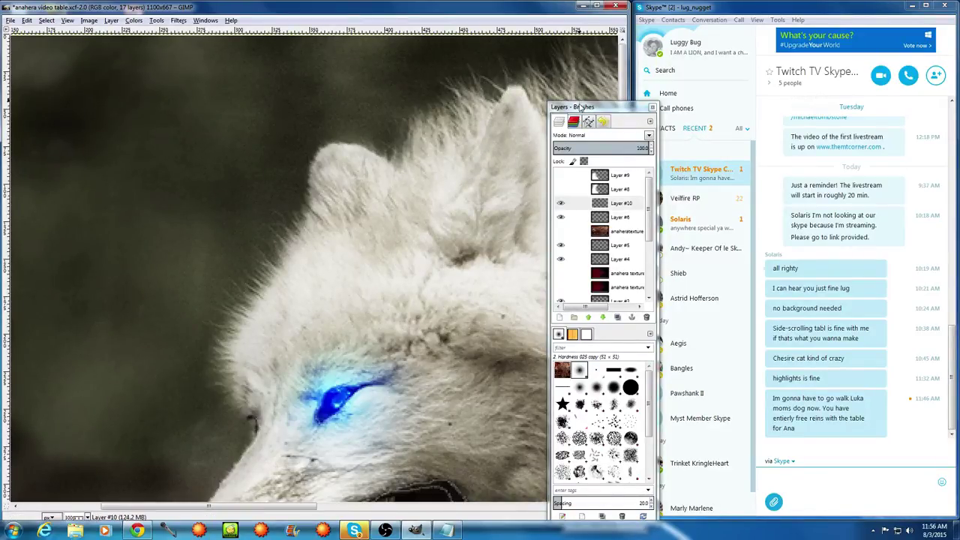
Move the Layers and Toolbox windows clear of the ears and paint fine white strokes along the ear edges
left_click_drag(581, 107, 660, 103)
left_click_drag(572, 114, 353, 113)
left_click(499, 104)
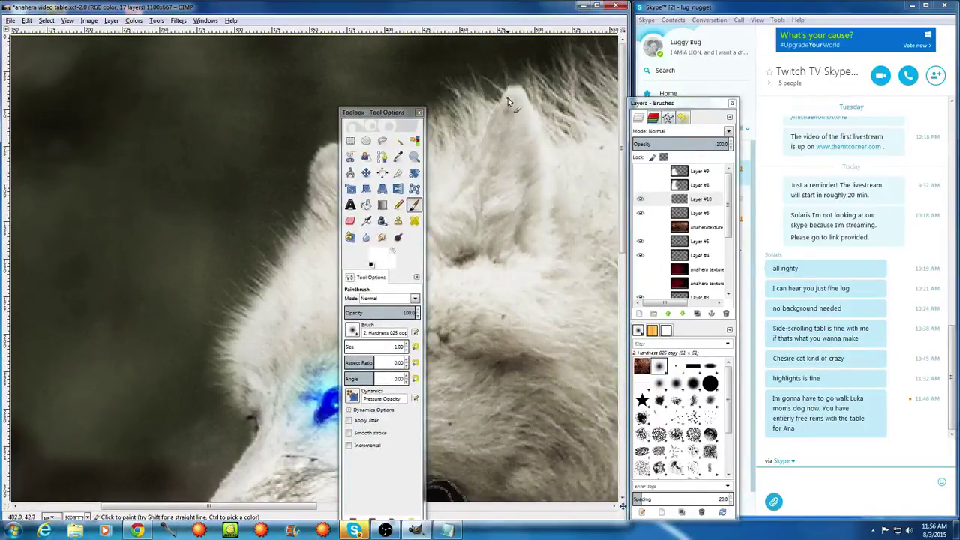
left_click(511, 95, "ctrl")
left_click_drag(373, 112, 241, 109)
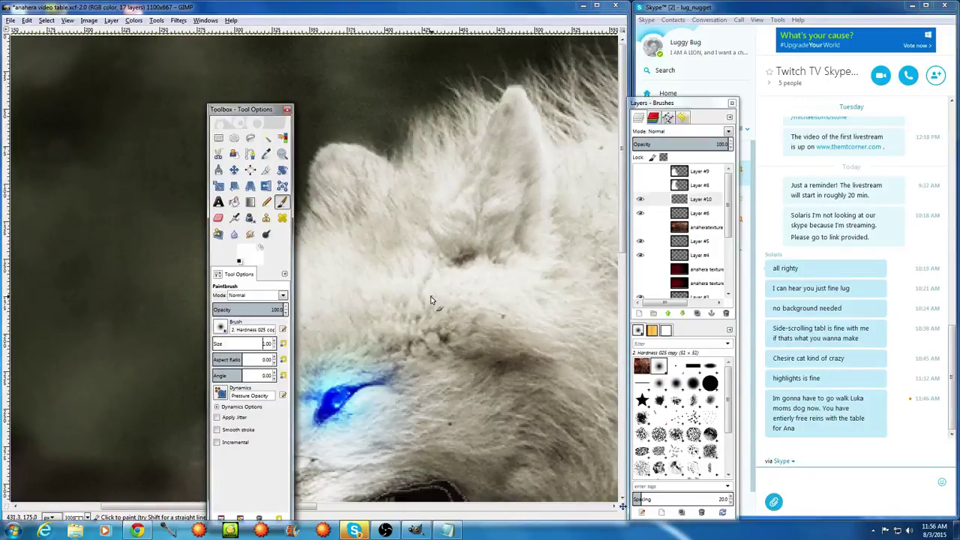
left_click_drag(270, 110, 625, 139)
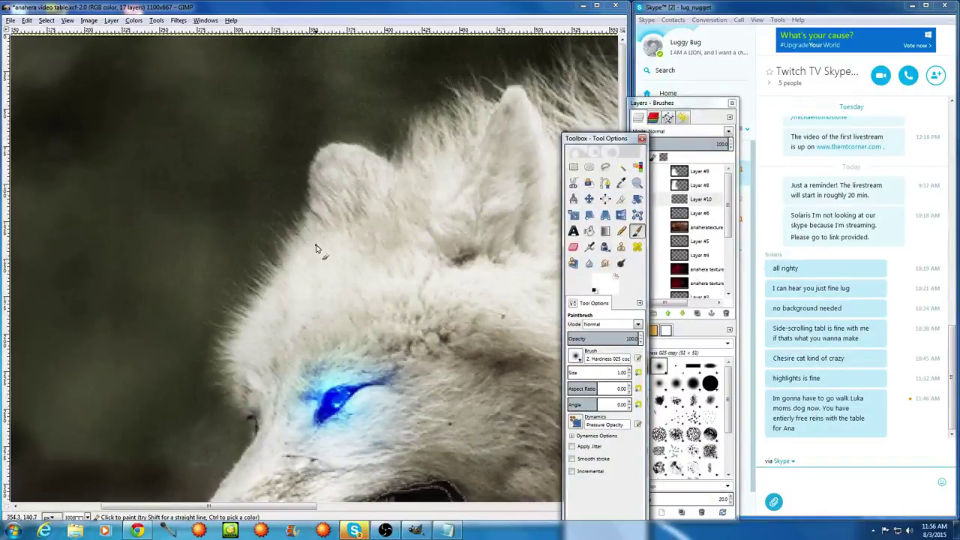
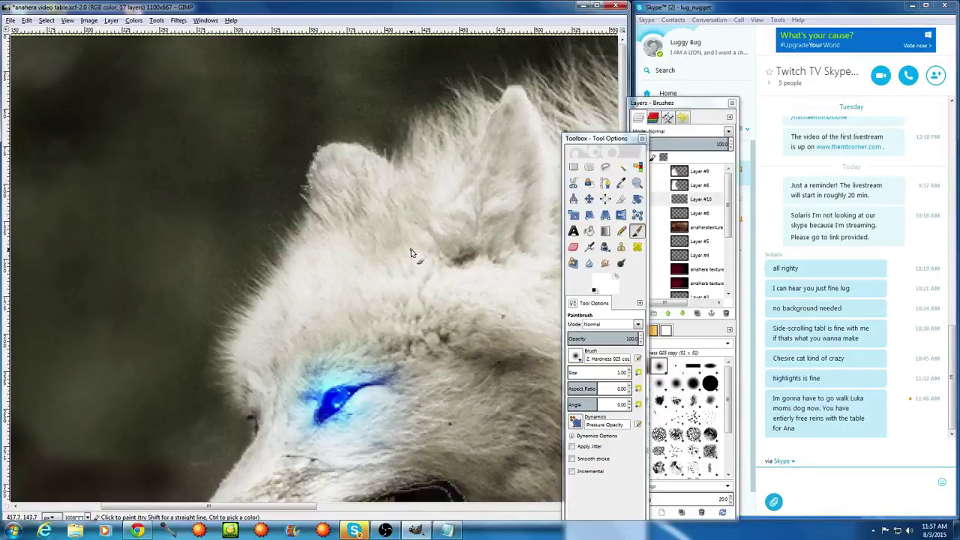
Paint fine white fur strokes outward along the brow edge in front of the blue eye
scroll(413, 253, "down", 3)
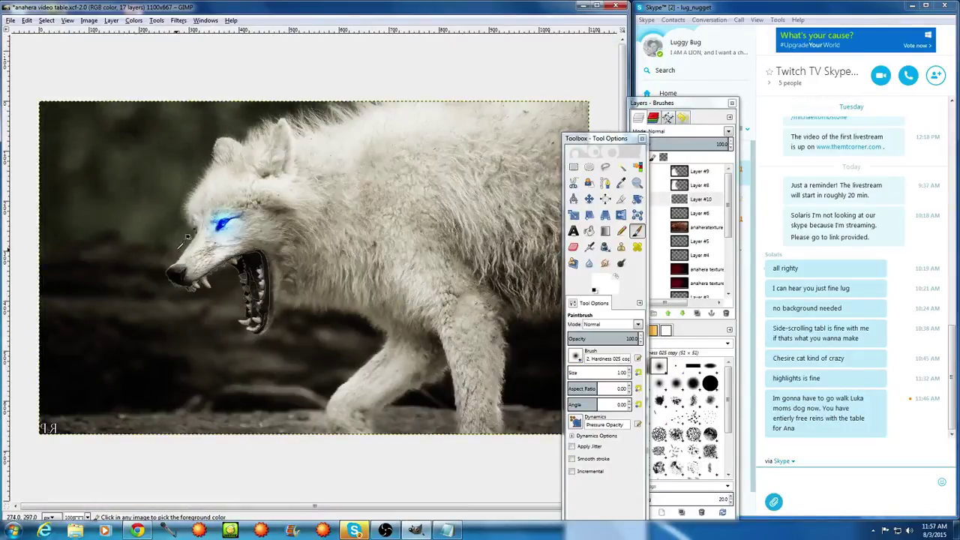
scroll(180, 239, "up", 5)
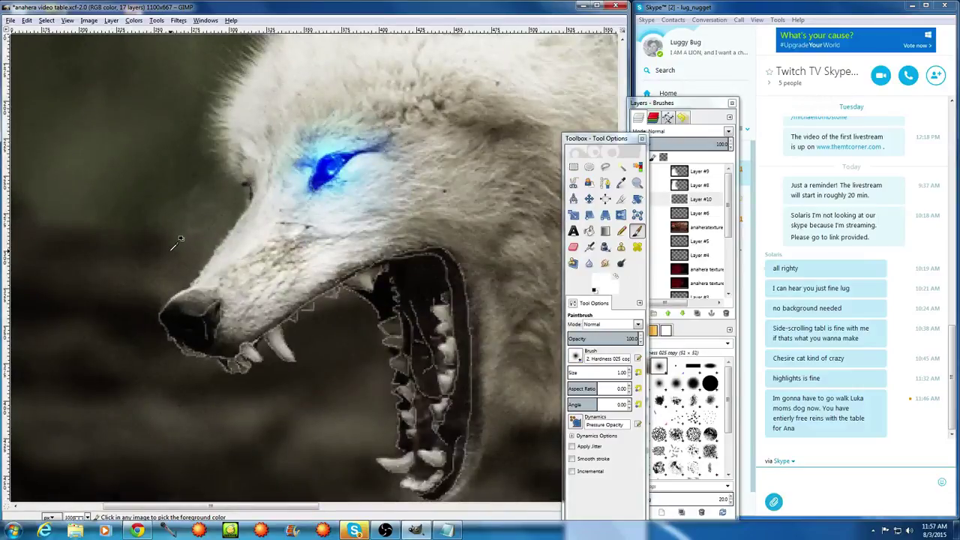
scroll(180, 239, "up", 2)
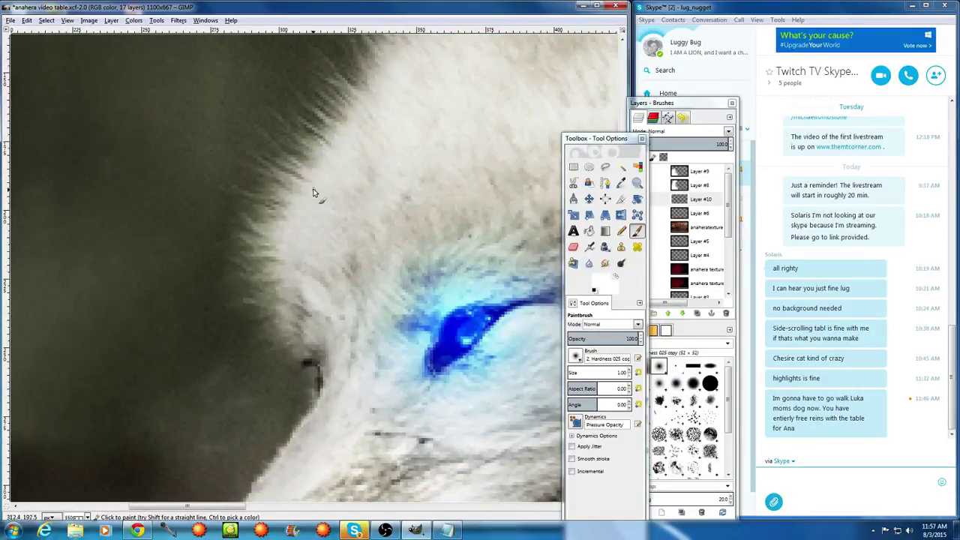
left_click_drag(291, 172, 259, 152)
left_click_drag(330, 180, 285, 141)
left_click_drag(288, 206, 225, 189)
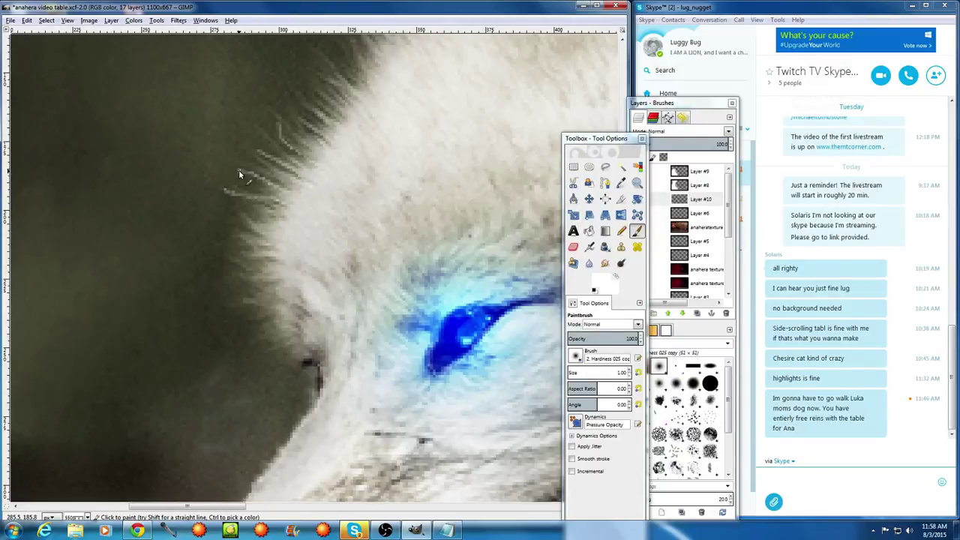
mouse_move(281, 232)
left_mouse_down()
mouse_move(228, 222)
mouse_move(245, 213)
left_mouse_up()
left_click_drag(279, 257, 215, 252)
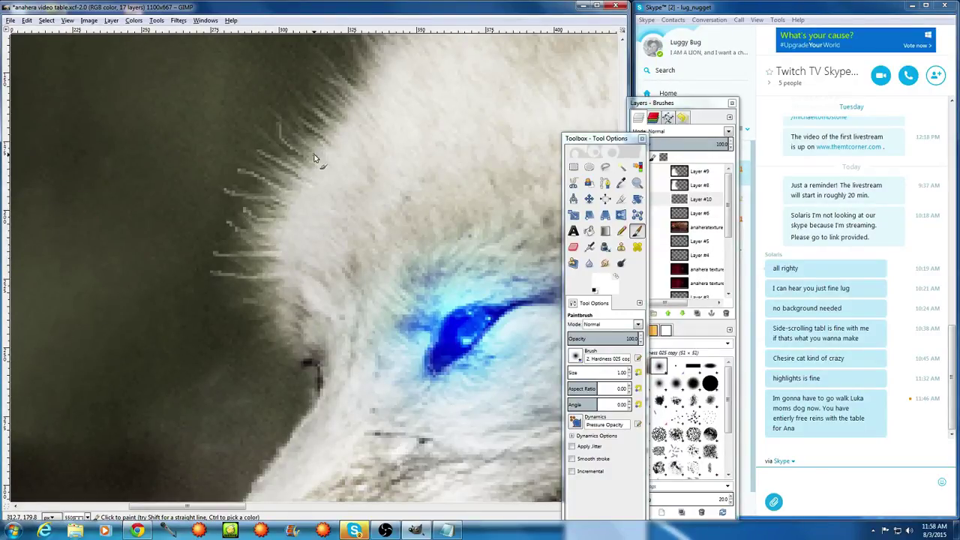
left_click_drag(303, 145, 271, 110)
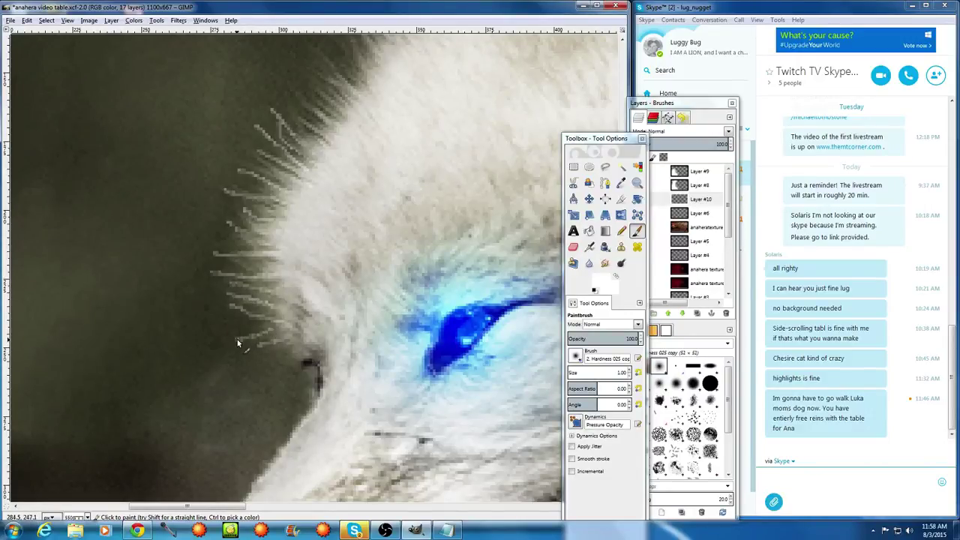
Extend the fine white fur strokes up the forehead edge to the base of the shorter front ear
scroll(320, 106, "up", 3)
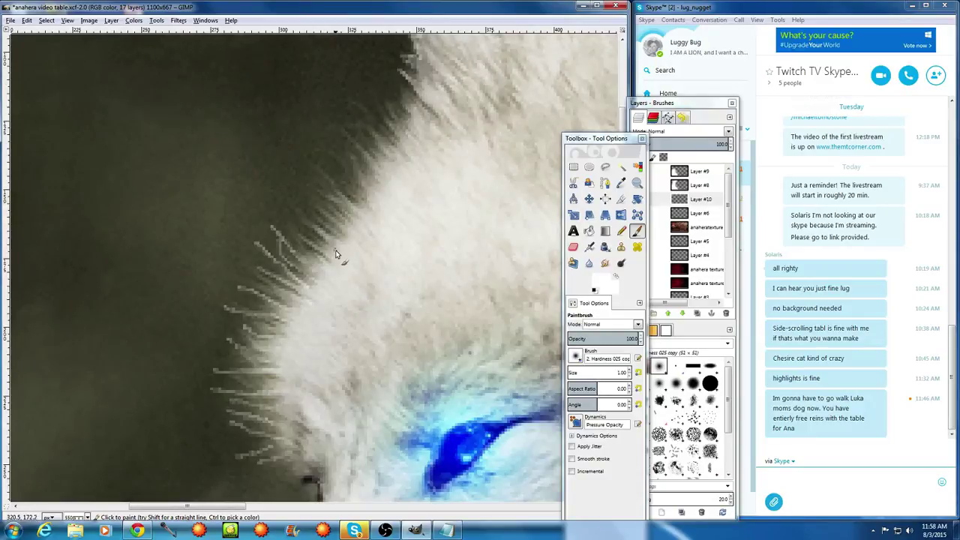
left_click_drag(313, 223, 309, 234)
left_click_drag(319, 174, 313, 167)
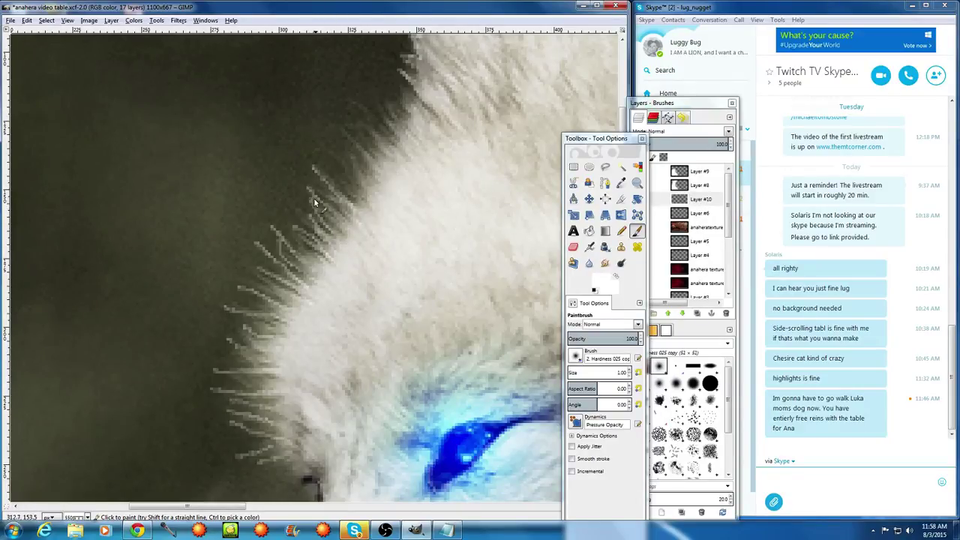
left_click_drag(366, 160, 352, 137)
left_click_drag(364, 189, 336, 139)
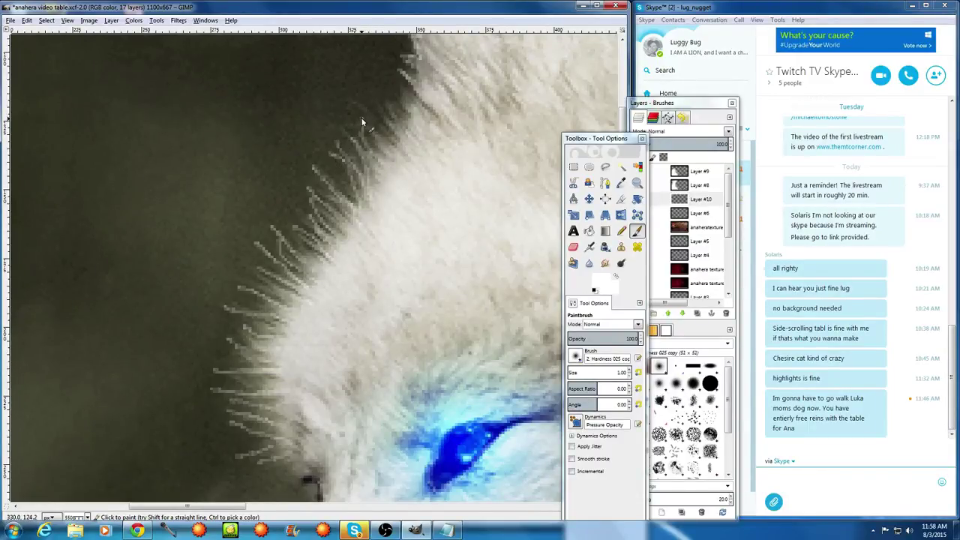
mouse_move(361, 117)
left_mouse_down()
mouse_move(399, 111)
mouse_move(367, 146)
left_mouse_up()
left_click_drag(363, 104, 393, 135)
left_click_drag(377, 101, 400, 132)
left_click_drag(398, 91, 410, 126)
Move the Toolbox window clear of the head and add fine white strokes along the fur edge between and behind the ears
scroll(476, 113, "down", 2)
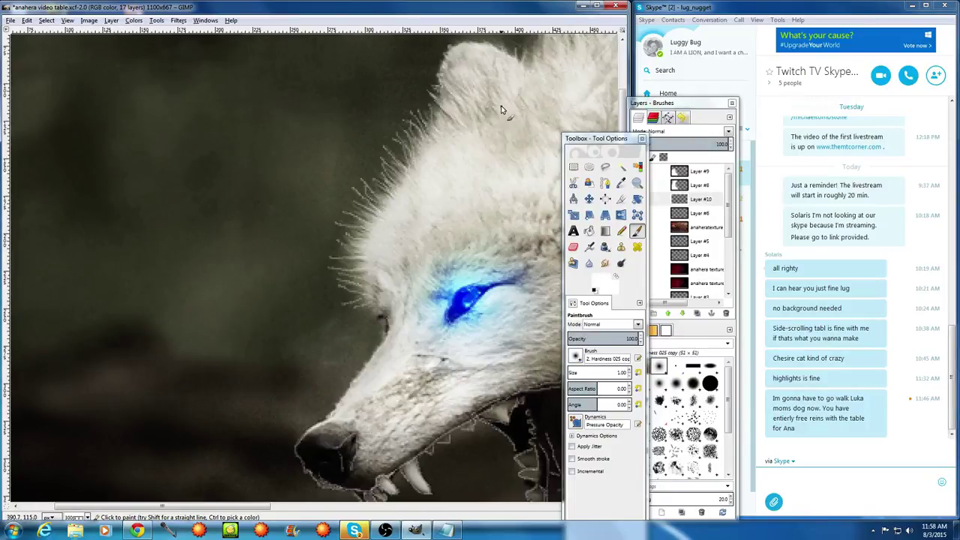
scroll(525, 112, "up", 3)
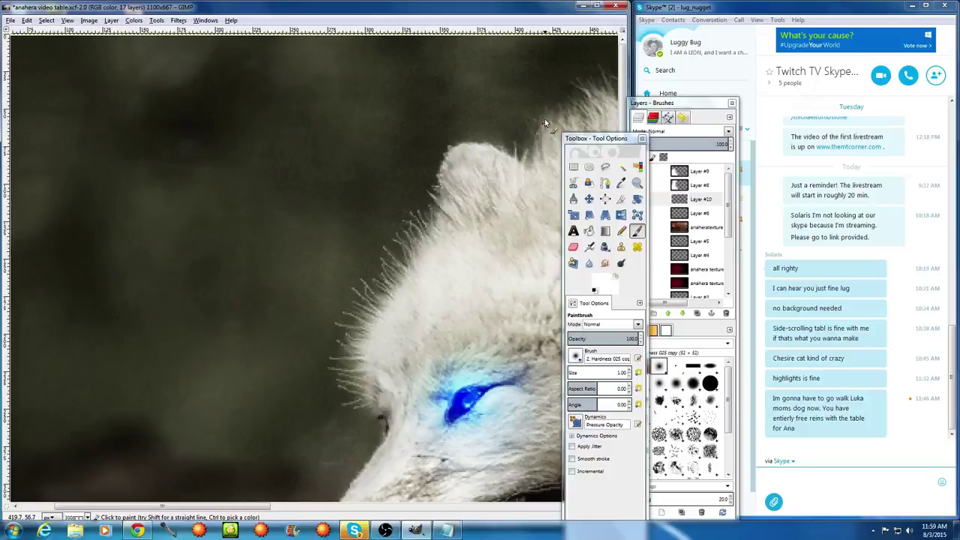
left_click_drag(578, 147, 628, 138)
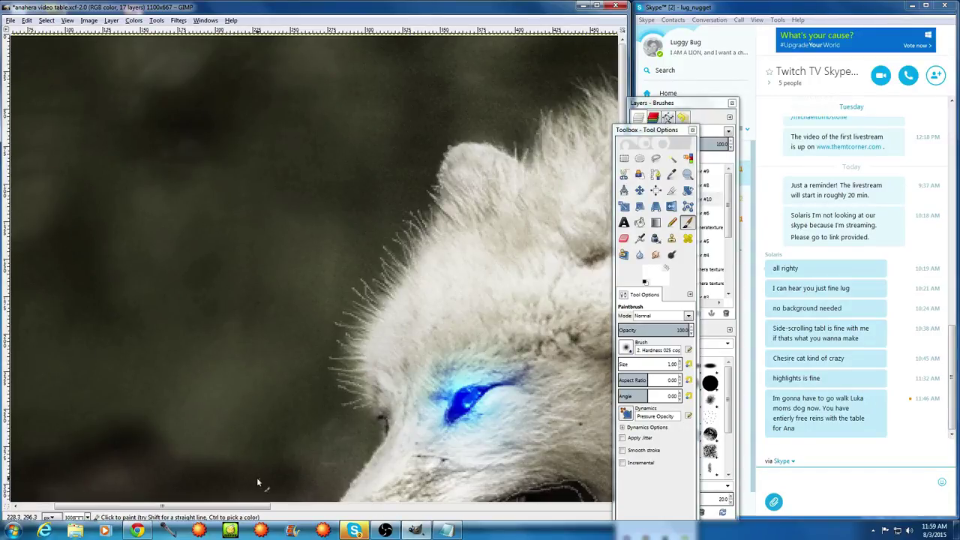
left_click_drag(237, 507, 300, 507)
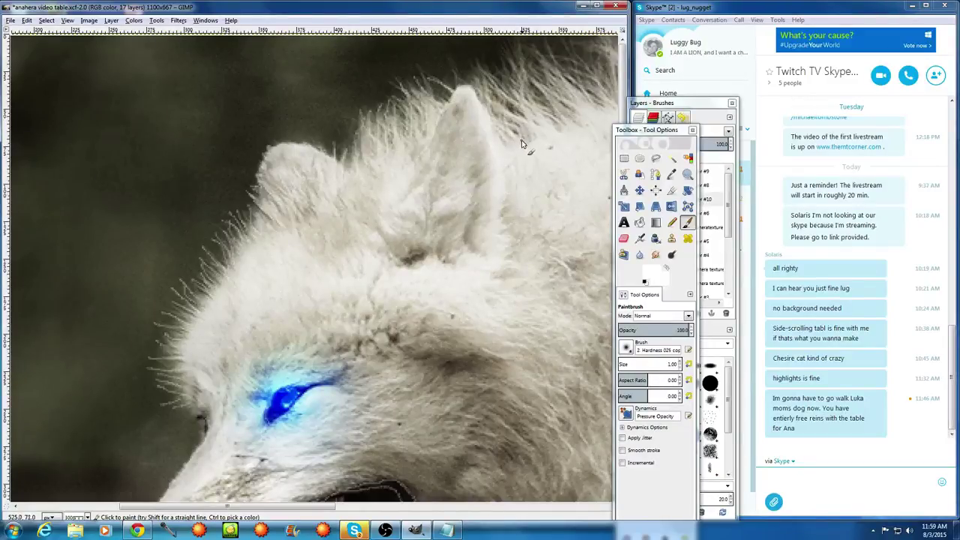
scroll(476, 111, "down", 5)
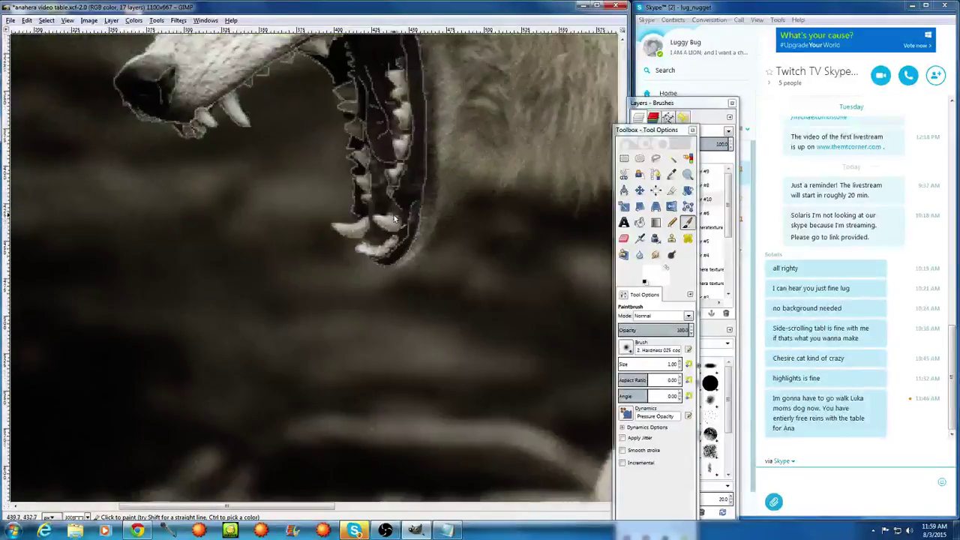
scroll(463, 104, "up", 5)
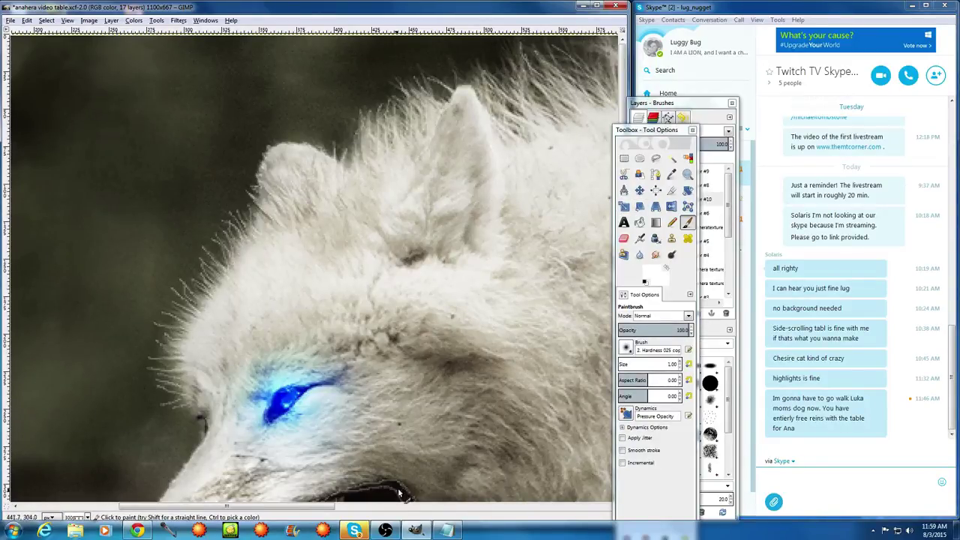
left_click_drag(333, 506, 424, 504)
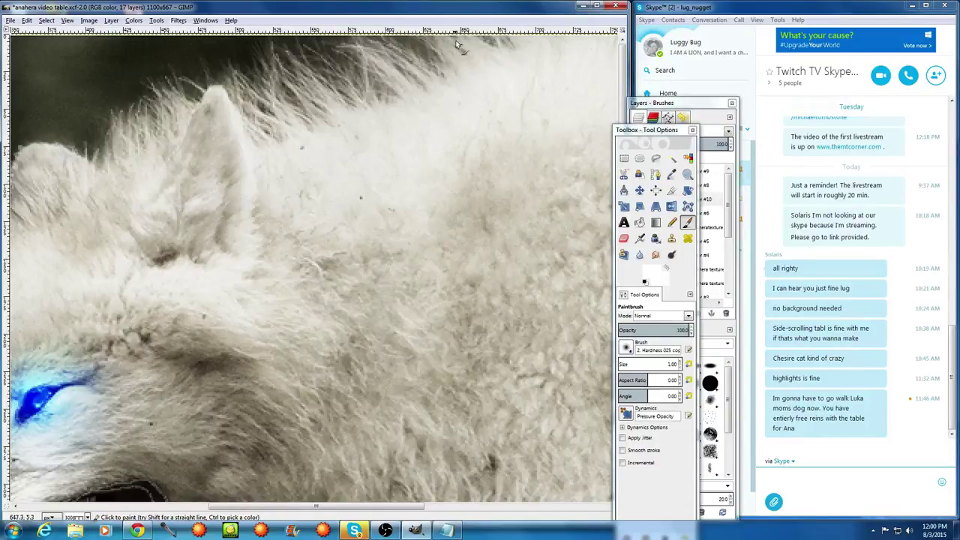
Paint a jagged thin white fur line on the cheek behind the open mouth, from the lower jaw upward
scroll(300, 142, "down", 3)
scroll(291, 141, "down", 5)
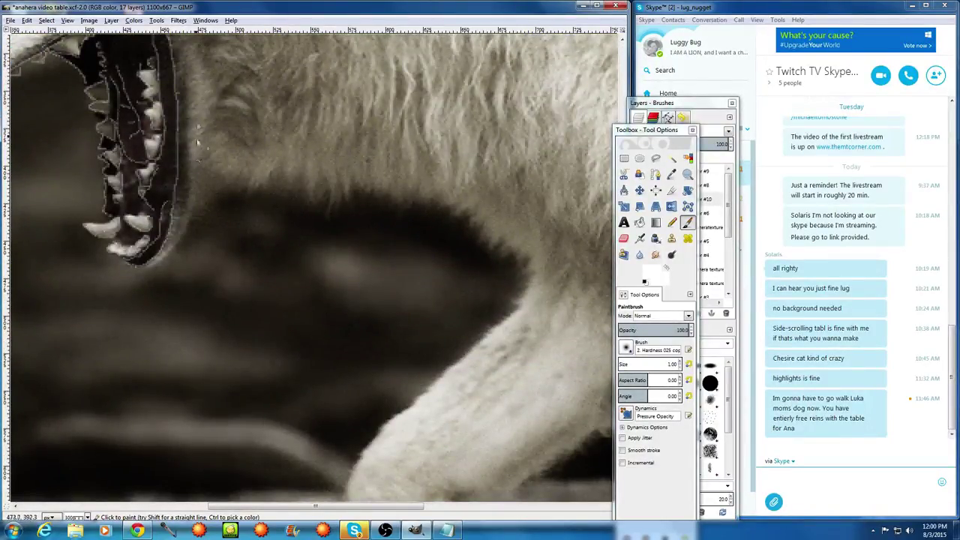
scroll(196, 128, "up", 5)
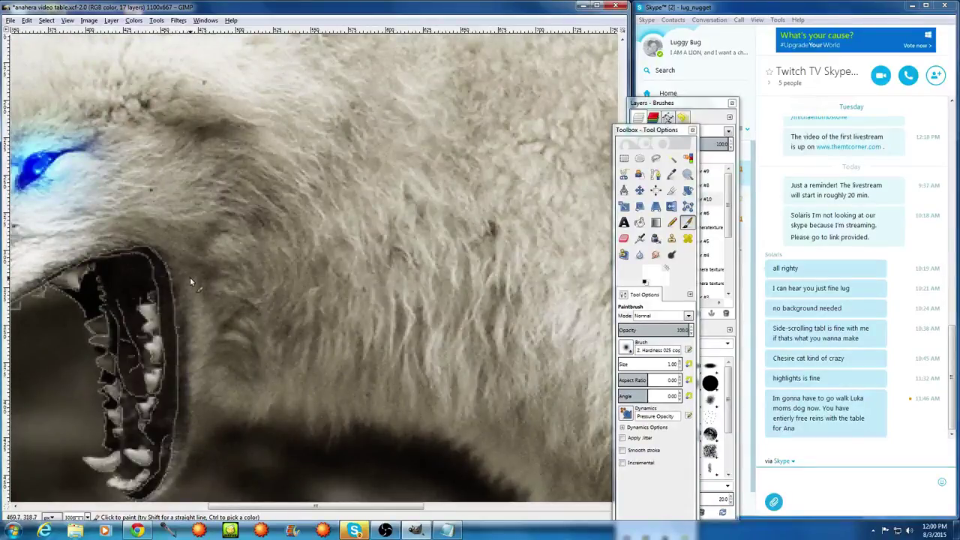
left_click_drag(205, 277, 201, 302)
left_click_drag(213, 336, 216, 342)
scroll(189, 405, "down", 3)
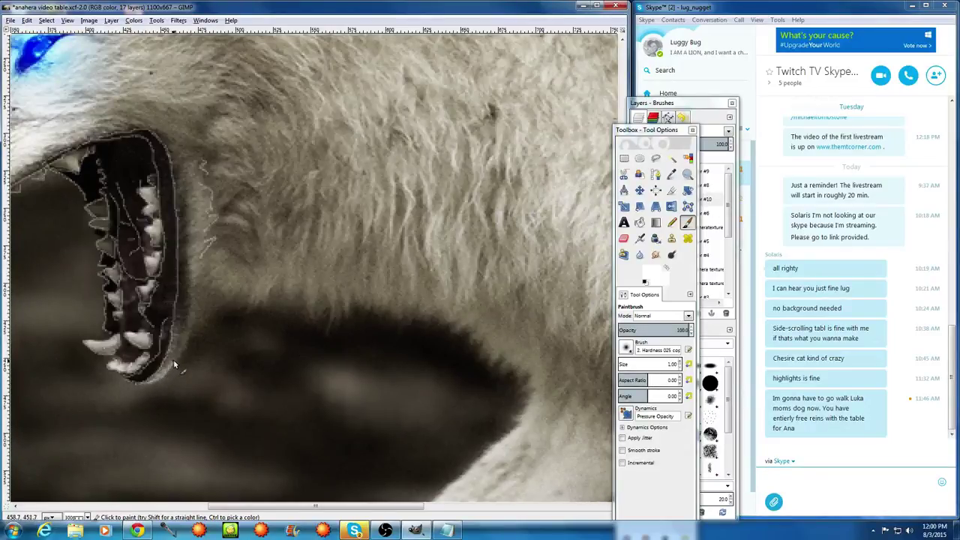
left_click_drag(181, 347, 199, 249)
scroll(240, 300, "up", 5)
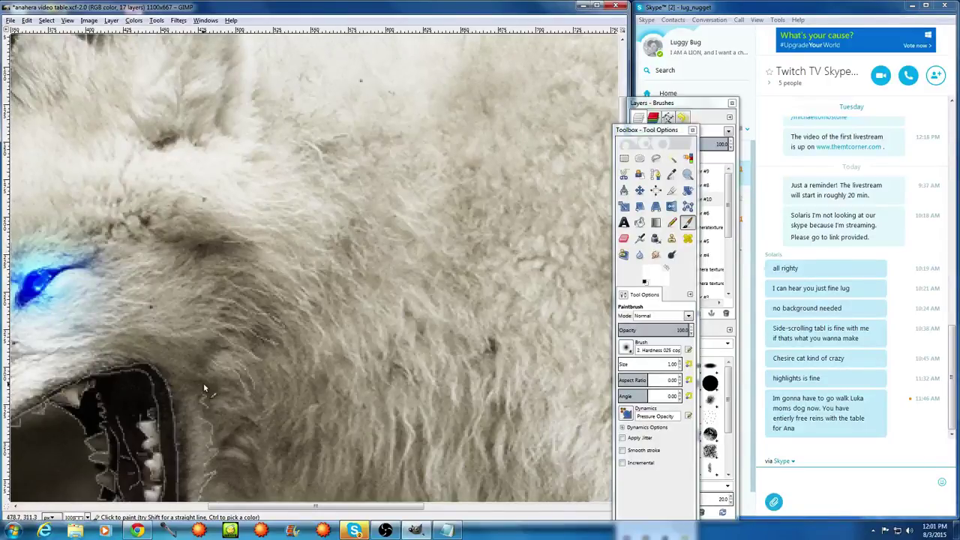
Paint fine white hair strands with the 1 px paintbrush along the underside of the wolf's neck, from the jaw toward the chest
scroll(249, 383, "down", 8)
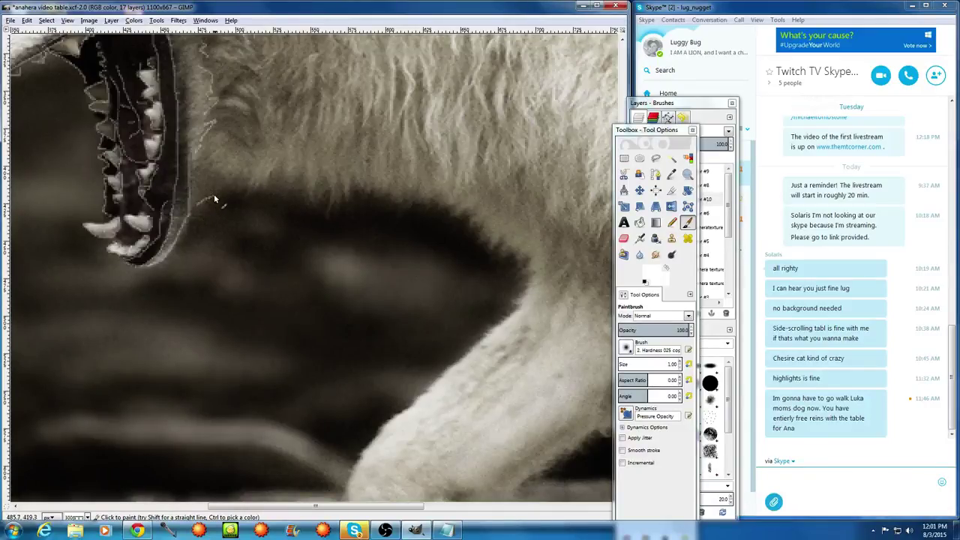
left_click_drag(264, 160, 242, 203)
mouse_move(270, 171)
left_mouse_down()
mouse_move(260, 199)
mouse_move(296, 163)
mouse_move(232, 185)
left_mouse_up()
mouse_move(277, 186)
left_mouse_down()
mouse_move(289, 211)
mouse_move(289, 191)
mouse_move(294, 213)
mouse_move(301, 192)
mouse_move(326, 214)
left_mouse_up()
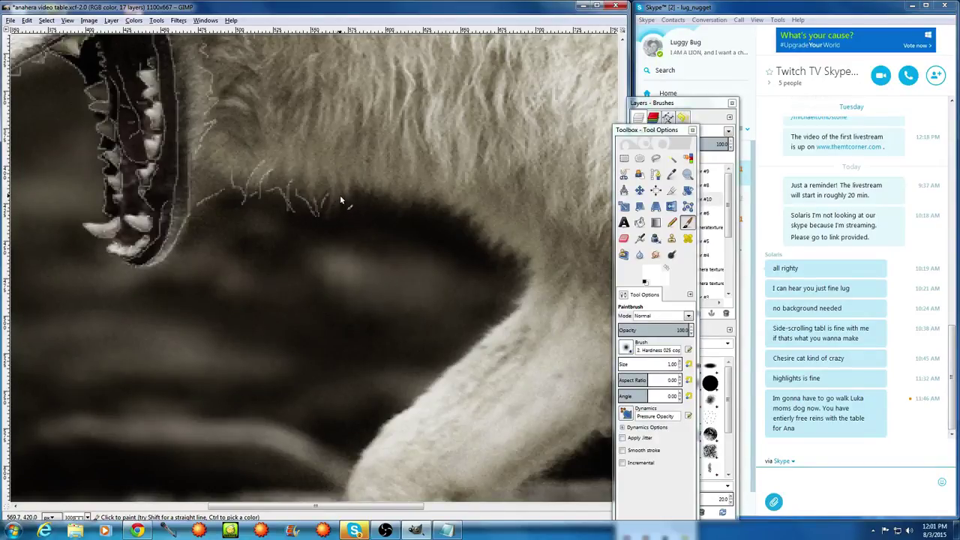
left_click_drag(335, 194, 337, 216)
mouse_move(353, 192)
left_mouse_down()
mouse_move(354, 212)
mouse_move(366, 214)
mouse_move(374, 197)
mouse_move(377, 212)
mouse_move(402, 216)
left_mouse_up()
left_click_drag(420, 205, 435, 218)
left_click_drag(460, 201, 448, 234)
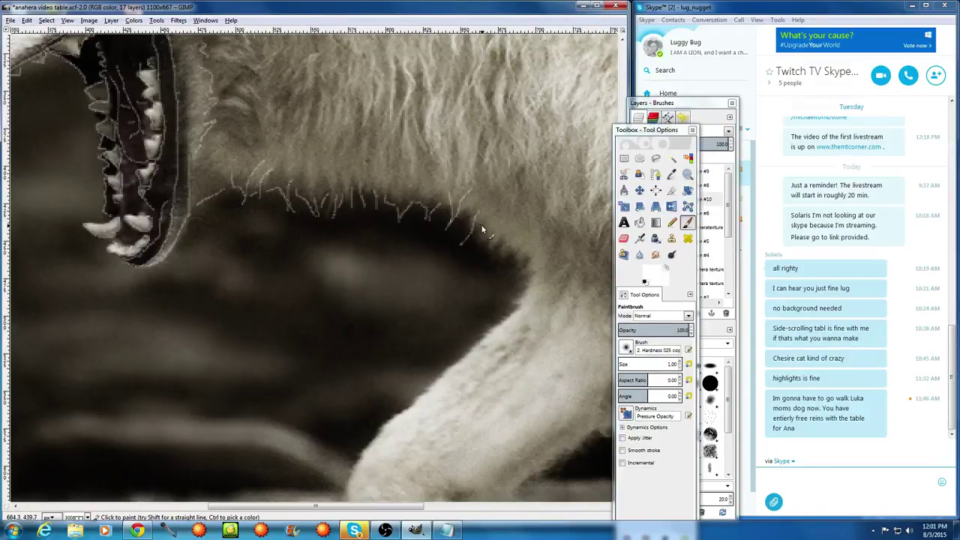
Continue the white hair strands around the chest curve and down the front edge of the wolf's raised foreleg
left_click_drag(481, 231, 457, 245)
mouse_move(491, 238)
left_mouse_down()
mouse_move(485, 262)
mouse_move(500, 265)
left_mouse_up()
mouse_move(525, 259)
left_mouse_down()
mouse_move(513, 285)
mouse_move(539, 268)
mouse_move(519, 290)
mouse_move(543, 305)
mouse_move(539, 283)
mouse_move(504, 305)
mouse_move(523, 310)
mouse_move(486, 343)
left_mouse_up()
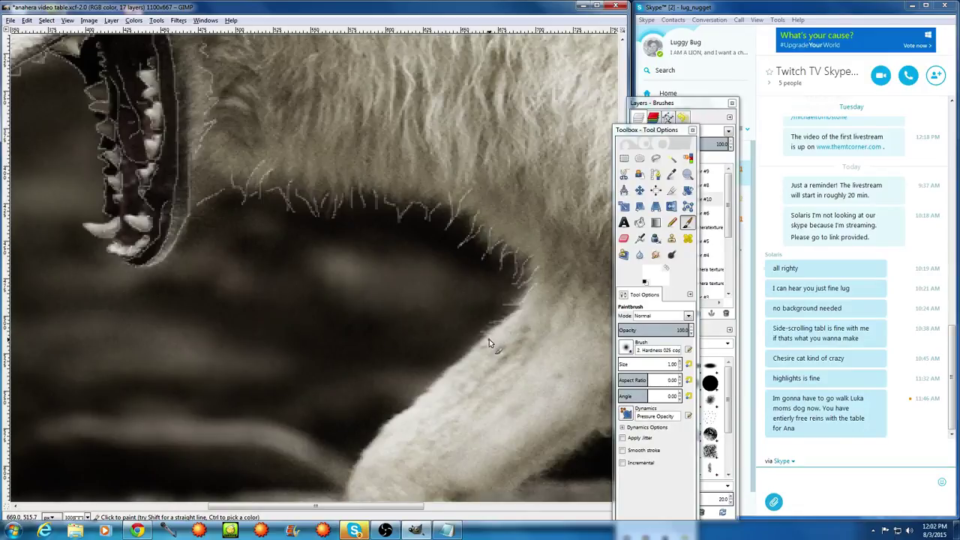
left_click_drag(468, 348, 457, 360)
left_click_drag(453, 365, 415, 385)
Move the toolbox clear of the canvas and paint a thin white outline along the front of the raised foreleg's lower end
scroll(516, 374, "down", 1)
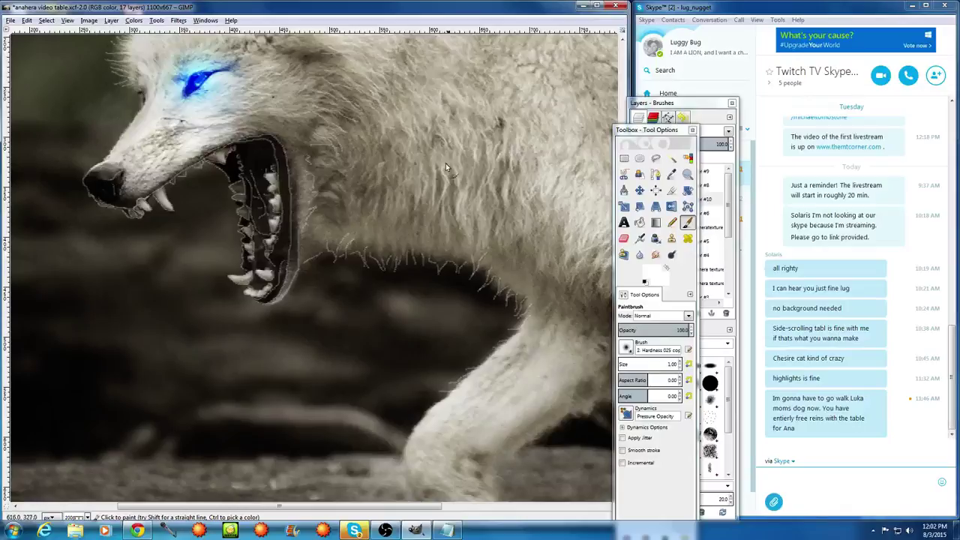
scroll(405, 361, "up", 1)
scroll(434, 370, "up", 2)
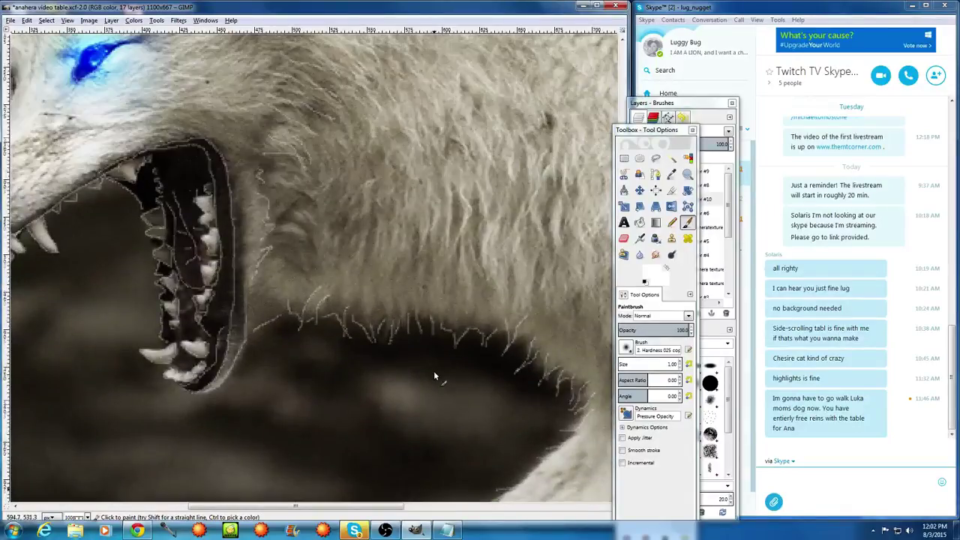
scroll(491, 465, "down", 3)
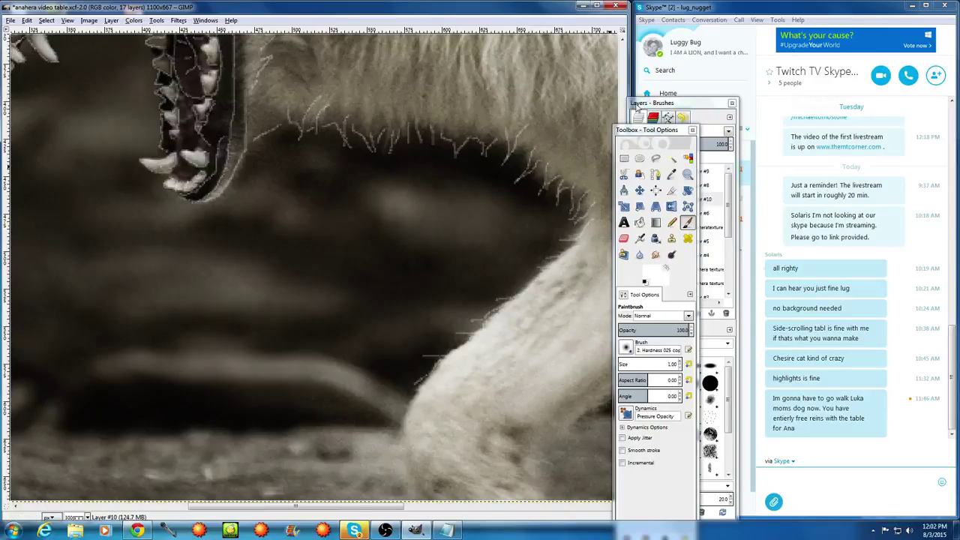
left_click_drag(642, 132, 667, 135)
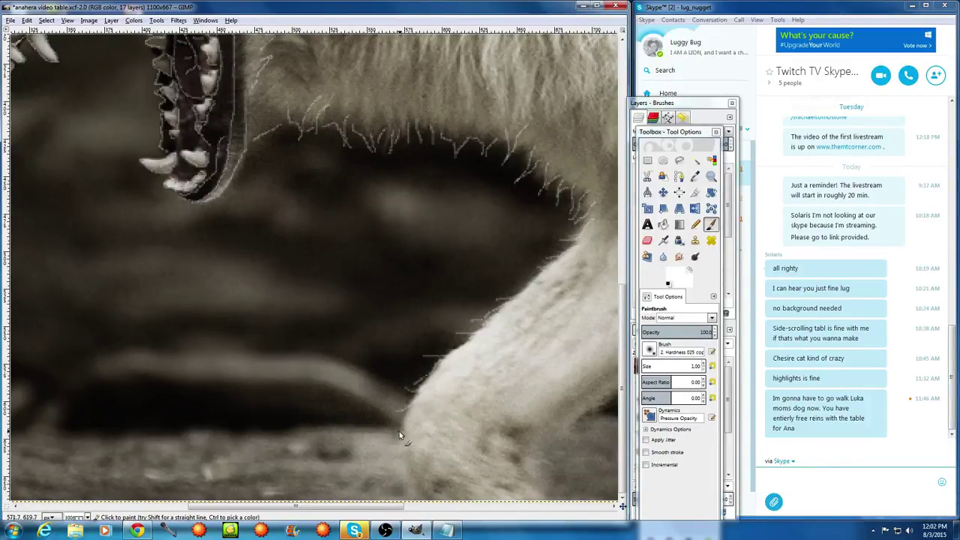
mouse_move(399, 431)
left_mouse_down()
mouse_move(403, 419)
mouse_move(403, 453)
left_mouse_up()
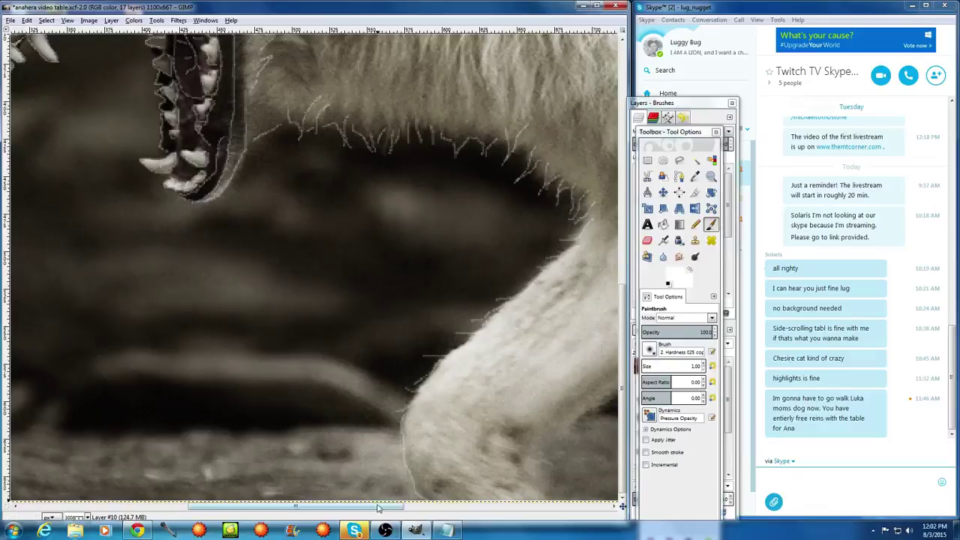
Paint white hair strands along the raised foreleg's back edge and in the chest fur hanging above it
left_click_drag(378, 507, 448, 507)
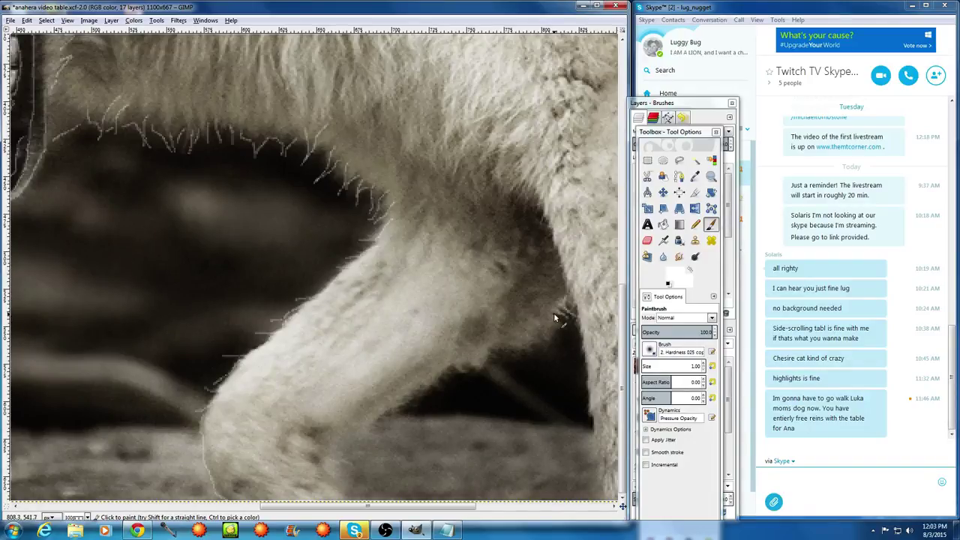
left_click_drag(554, 314, 564, 324)
left_click_drag(466, 362, 474, 375)
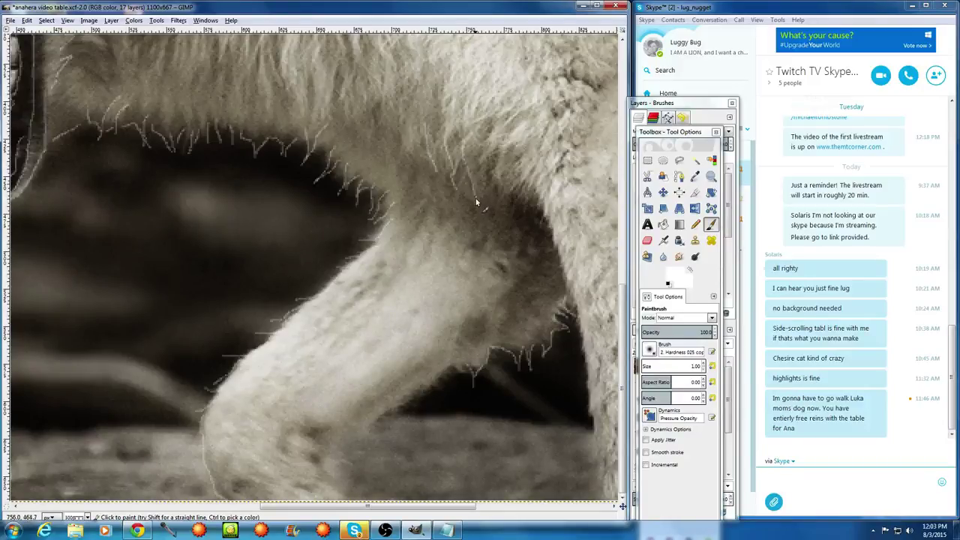
left_click_drag(487, 141, 485, 172)
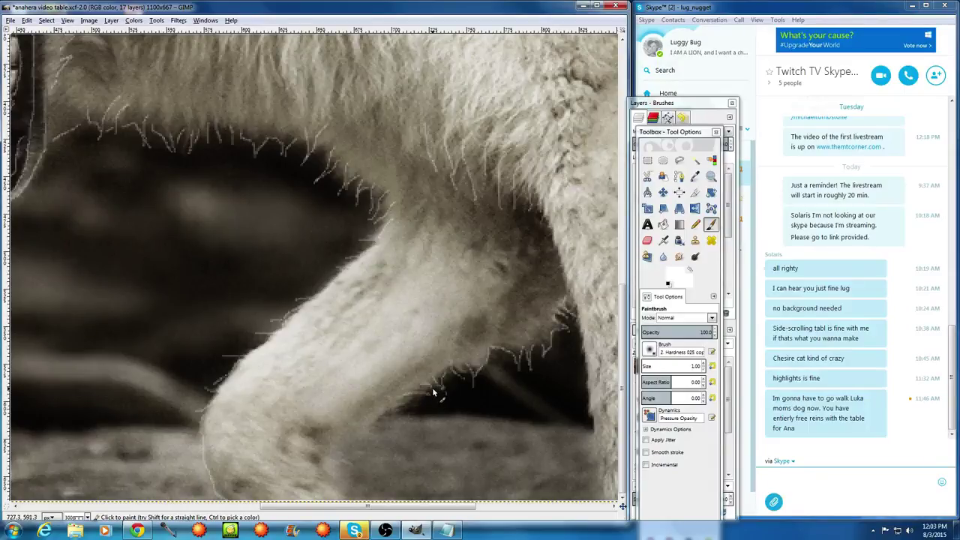
left_click_drag(376, 405, 418, 408)
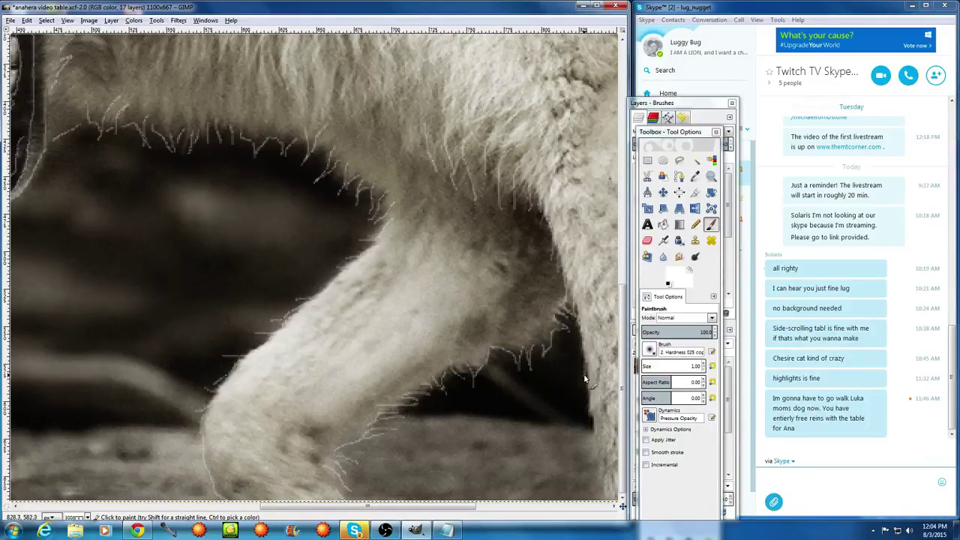
Examine the whole wolf image and the painted fur edges at different magnifications
scroll(536, 345, "down", 5)
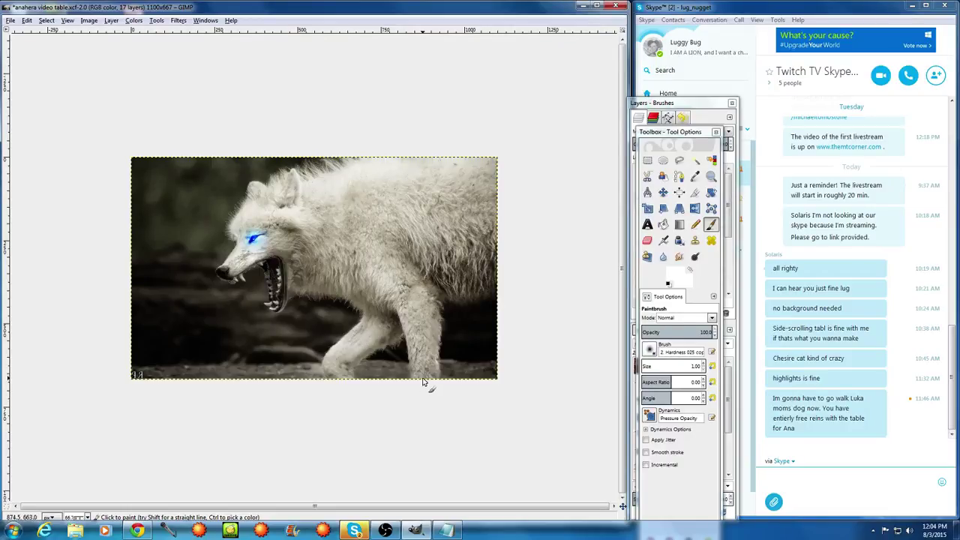
scroll(420, 350, "up", 2)
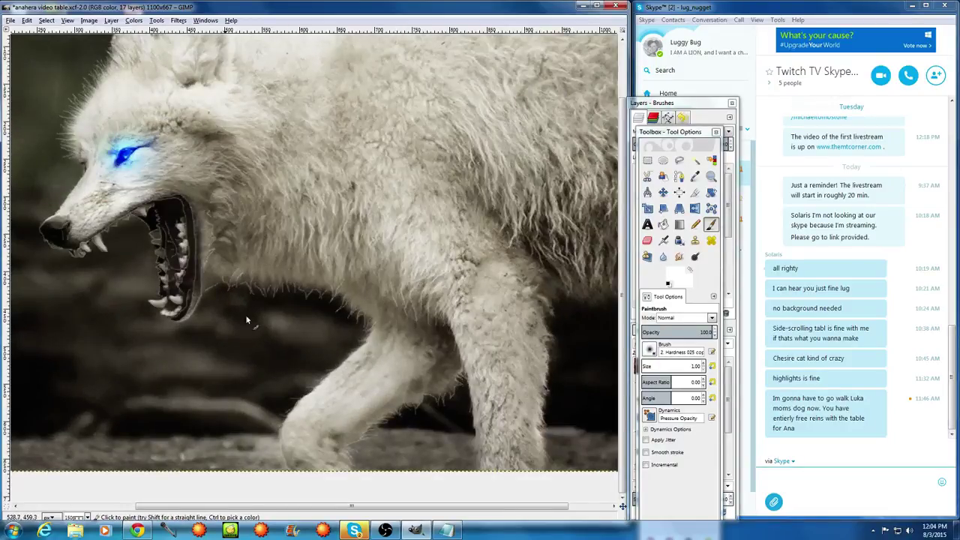
scroll(281, 217, "up", 2)
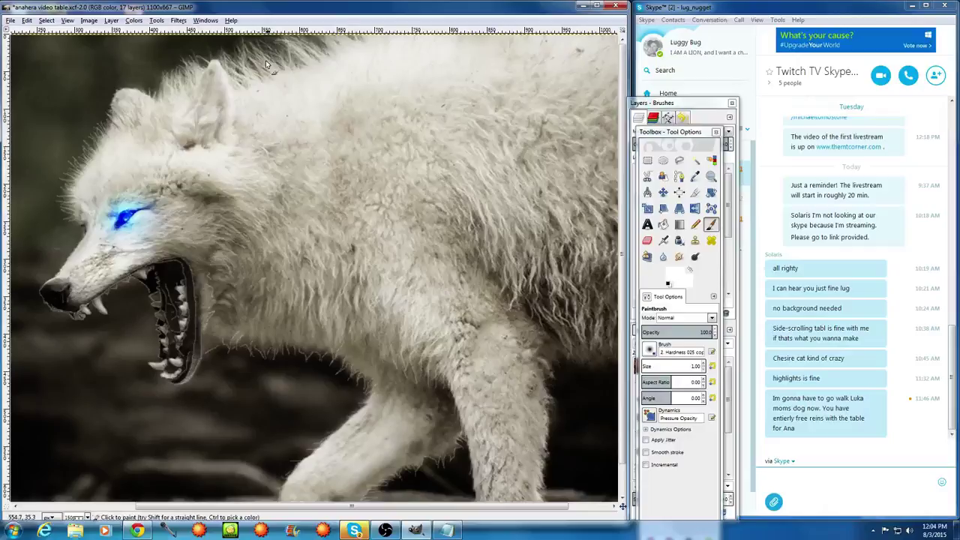
scroll(267, 64, "down", 1)
scroll(500, 437, "down", 4, "ctrl")
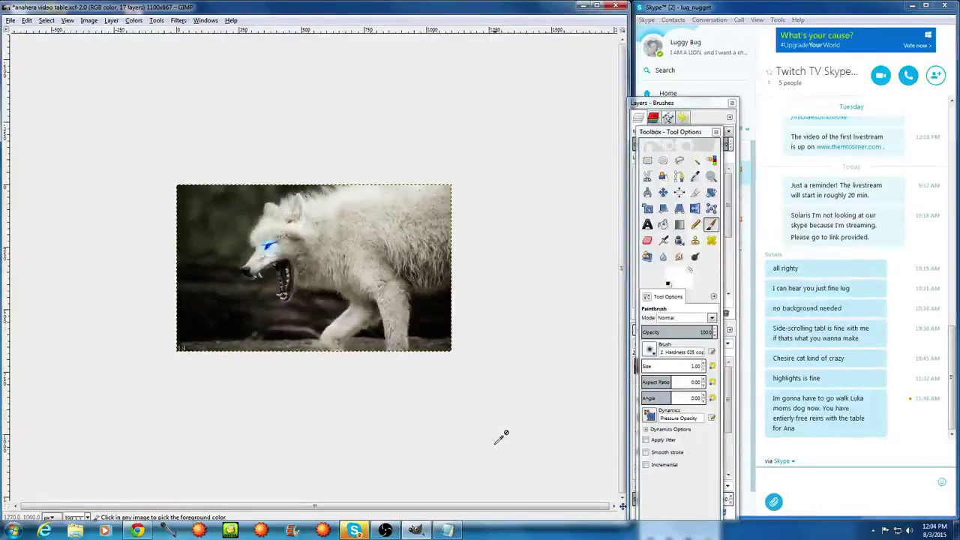
scroll(394, 366, "up", 3, "ctrl")
scroll(503, 470, "up", 2)
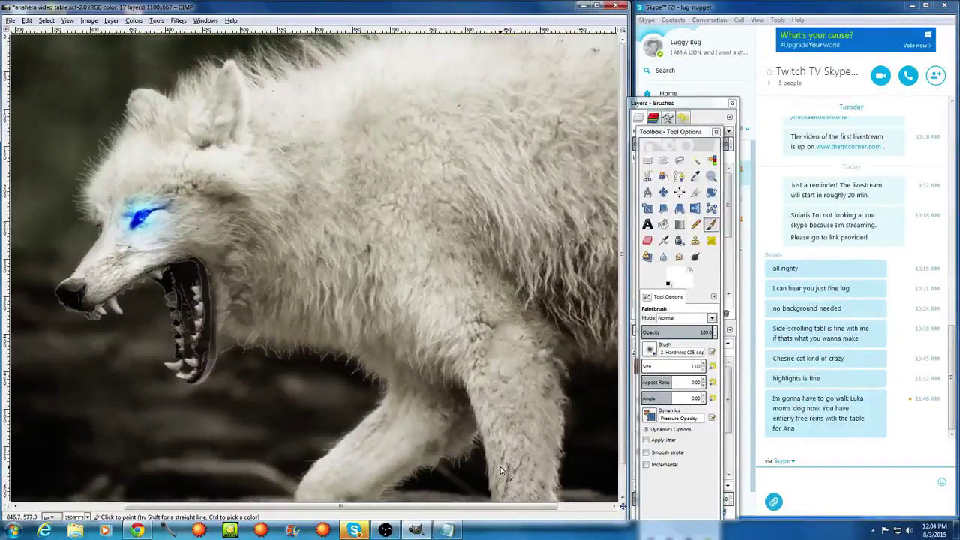
scroll(500, 467, "down", 1)
Paint thin white hairs down the front edge of the wolf's standing foreleg to the bottom of the image
scroll(500, 466, "up", 4, "ctrl")
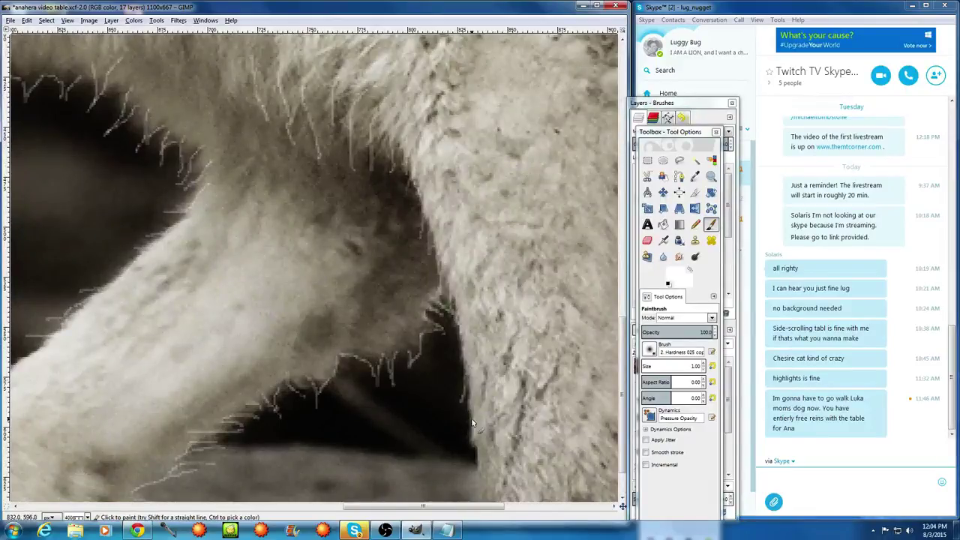
scroll(472, 424, "down", 1)
left_click_drag(472, 343, 477, 389)
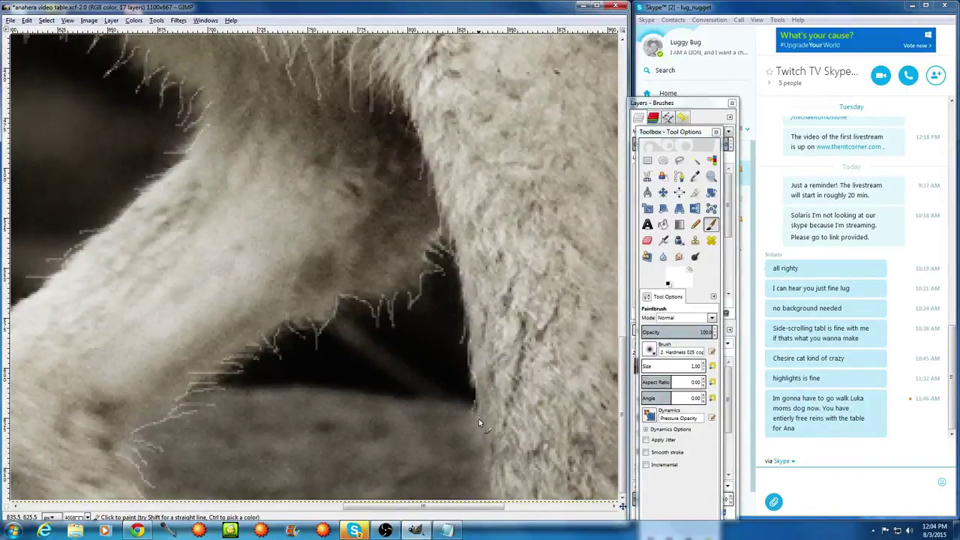
left_click_drag(488, 467, 491, 504)
scroll(466, 300, "down", 6, "ctrl")
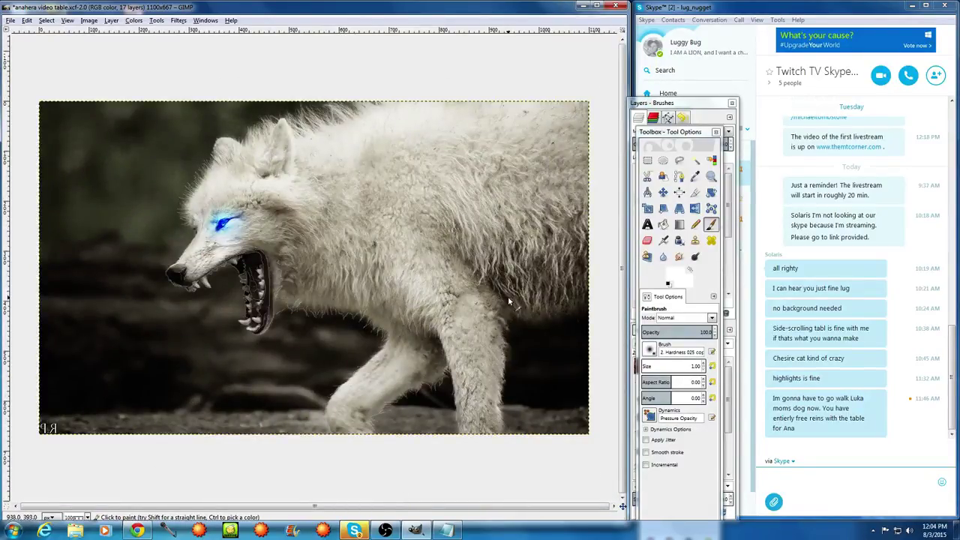
Paint white hair strands along the upper back edge of the standing foreleg
scroll(515, 353, "up", 6, "ctrl")
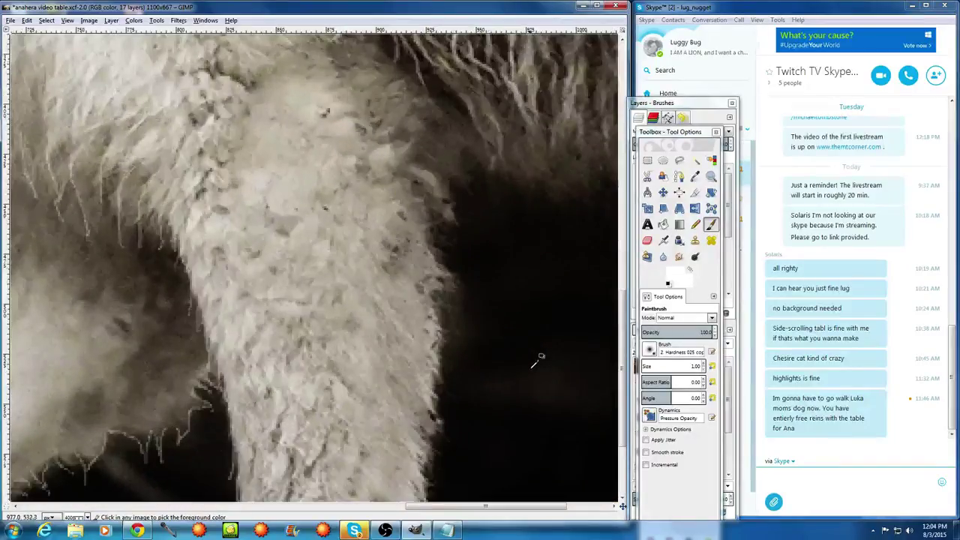
left_click_drag(412, 156, 468, 238)
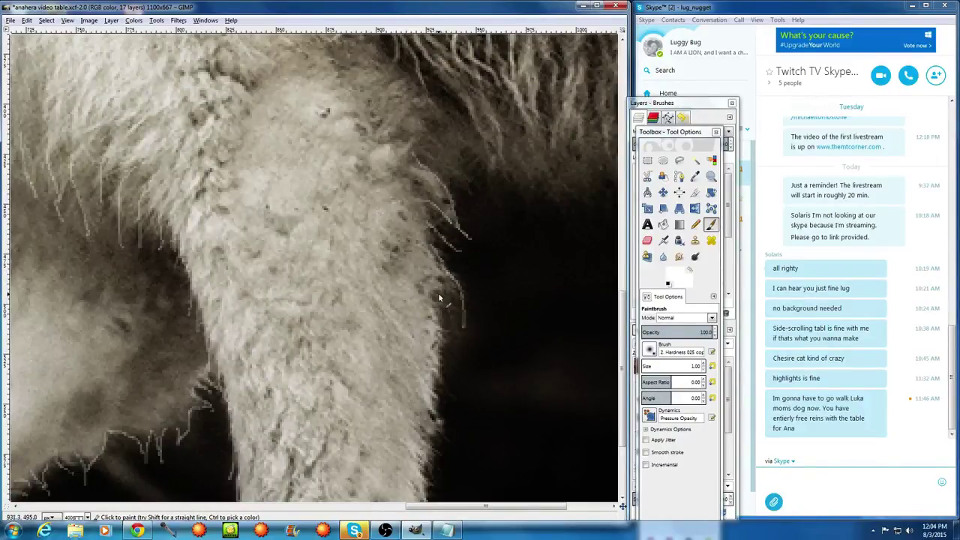
mouse_move(438, 297)
left_mouse_down()
mouse_move(468, 351)
mouse_move(446, 365)
mouse_move(442, 407)
left_mouse_up()
mouse_move(434, 364)
left_mouse_down()
mouse_move(444, 411)
mouse_move(428, 391)
mouse_move(431, 420)
left_mouse_up()
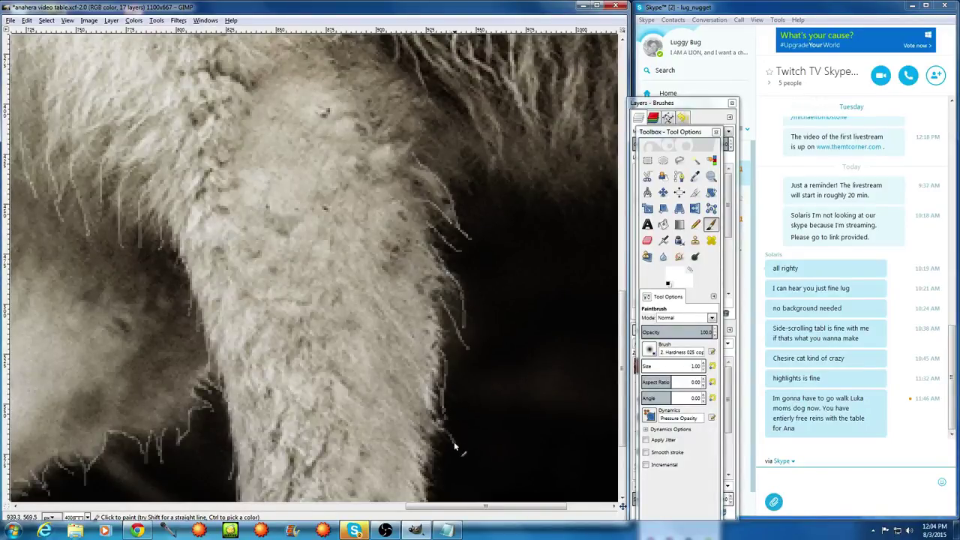
Extend the white hair strands down the lower back edge of the standing foreleg to the ground
scroll(453, 447, "down", 4)
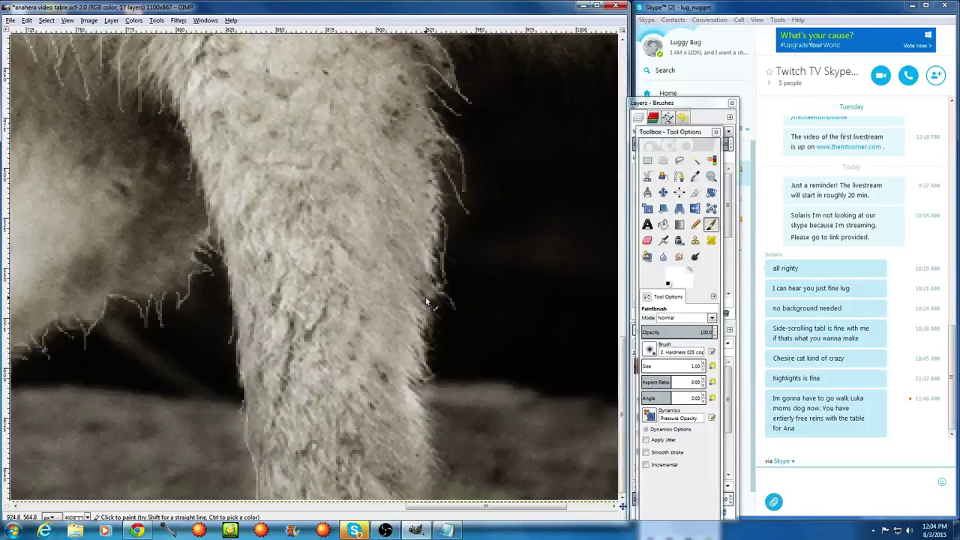
mouse_move(426, 301)
left_mouse_down()
mouse_move(444, 335)
mouse_move(433, 328)
mouse_move(448, 370)
left_mouse_up()
left_click_drag(429, 293, 457, 333)
left_click_drag(433, 381, 459, 384)
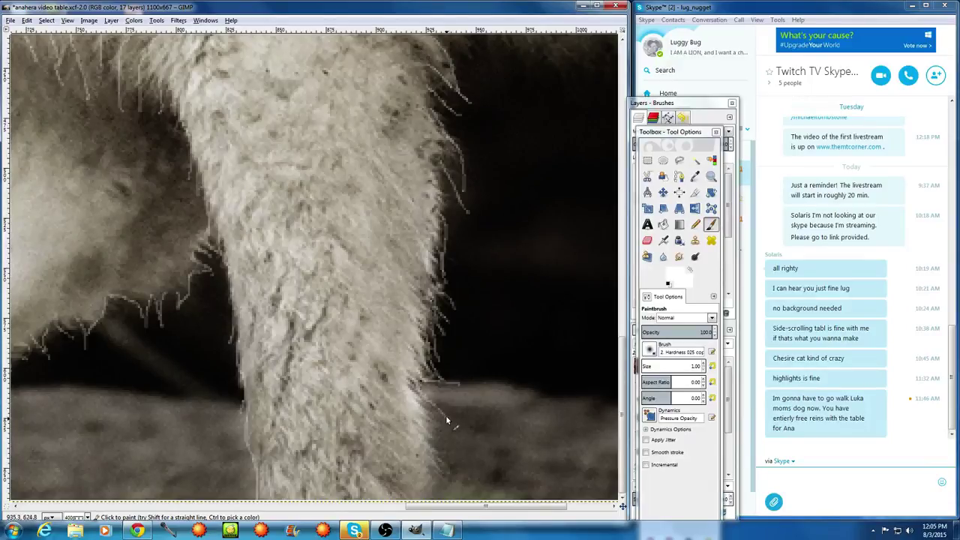
left_click_drag(447, 421, 413, 405)
left_click_drag(454, 435, 419, 413)
left_click_drag(443, 497, 436, 472)
Paint short white hair strands along the belly edge directly behind the standing foreleg
scroll(439, 474, "up", 5)
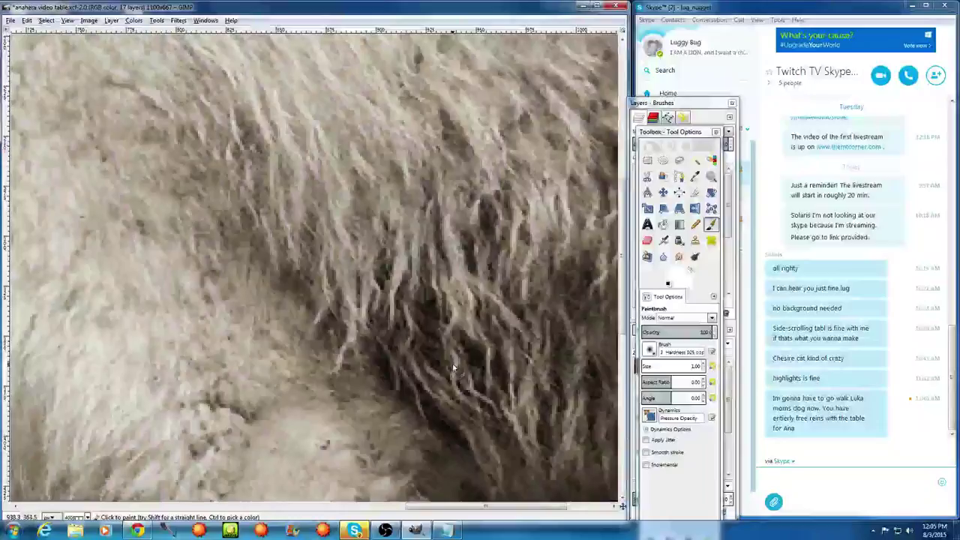
left_click_drag(446, 245, 492, 293)
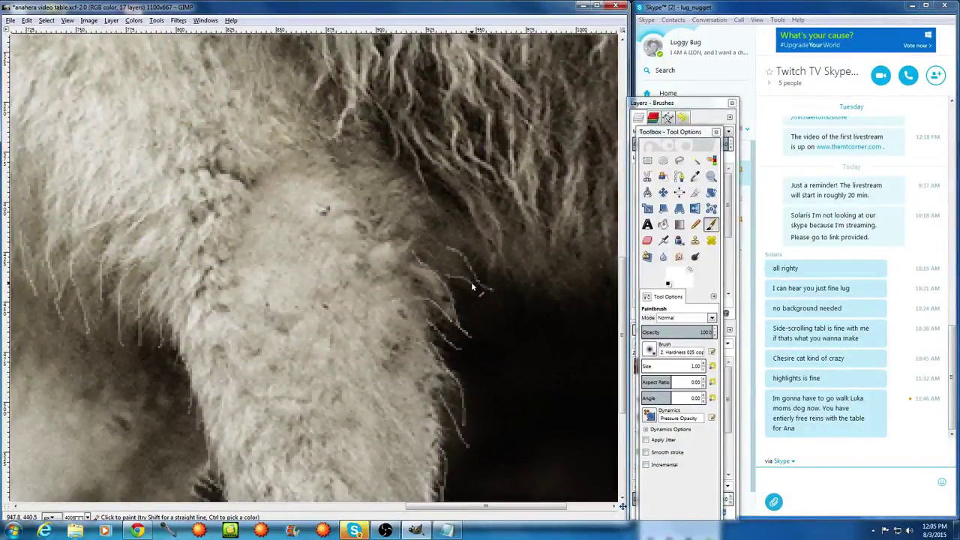
left_click_drag(494, 272, 514, 285)
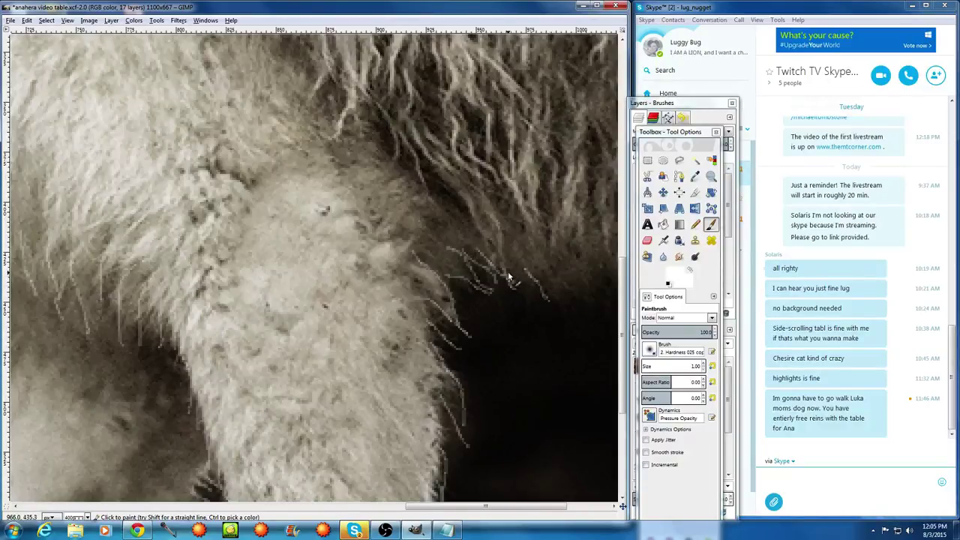
left_click_drag(509, 273, 547, 300)
key("ctrl+z")
left_click_drag(563, 269, 564, 300)
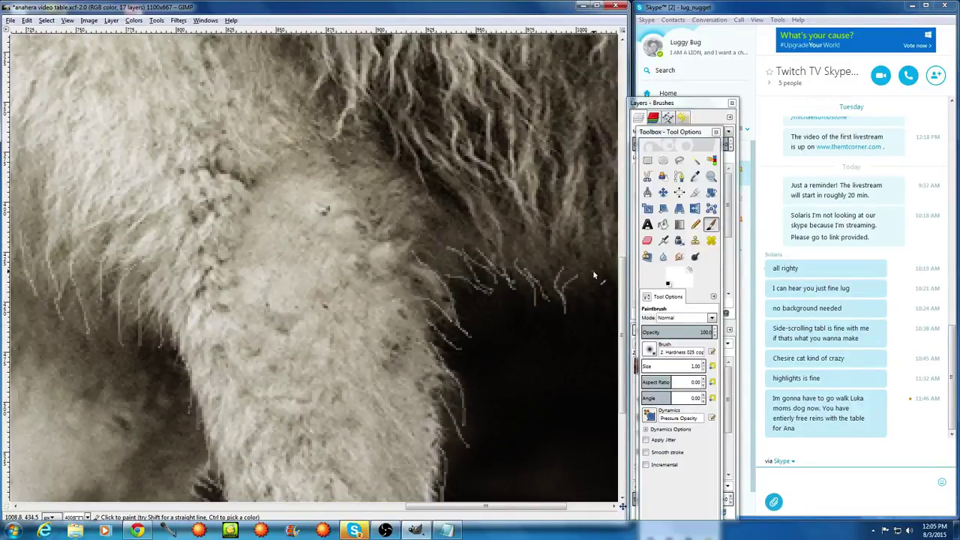
Paint two white hair strands on the belly edge close to the image's right border
left_click_drag(441, 509, 483, 509)
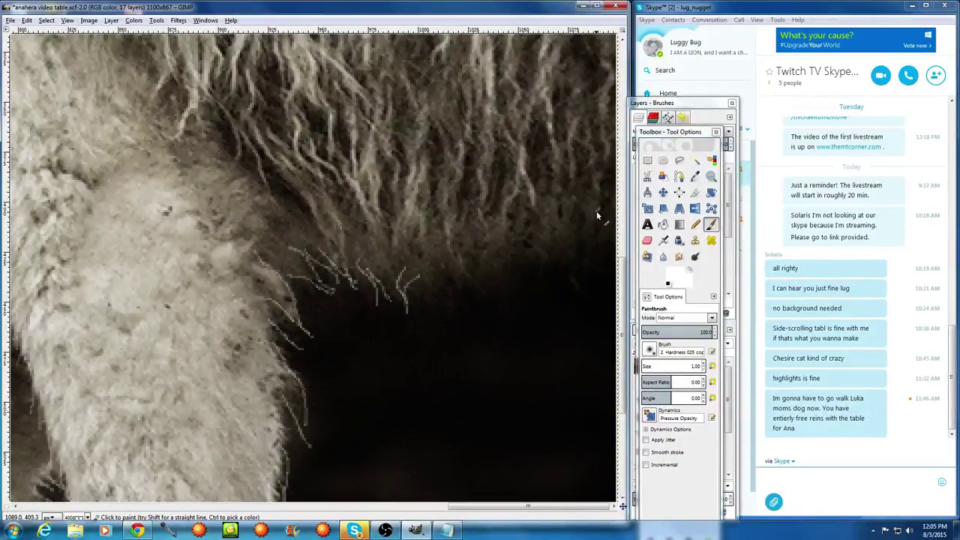
left_click_drag(597, 211, 596, 265)
left_click_drag(578, 215, 585, 254)
mouse_move(522, 239)
left_mouse_down()
mouse_move(540, 261)
mouse_move(538, 286)
left_mouse_up()
left_click_drag(550, 240, 545, 284)
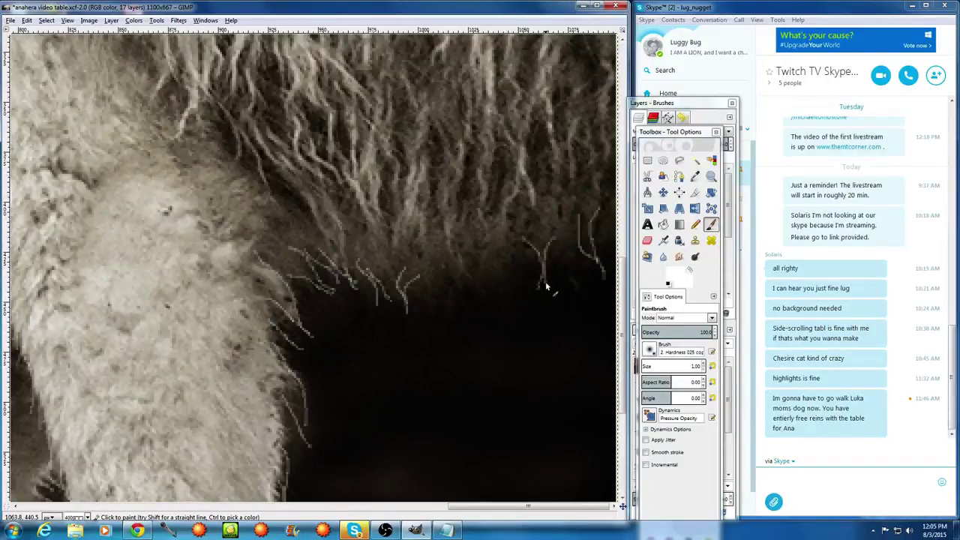
left_click_drag(559, 247, 576, 303)
left_click_drag(571, 246, 569, 295)
key("ctrl+z")
key("ctrl+z")
key("ctrl+z")
key("ctrl+z")
Paint long, curved white hair strands at intervals along the middle stretch of the wolf's belly edge
left_click_drag(558, 263, 574, 296)
left_click_drag(511, 201, 512, 268)
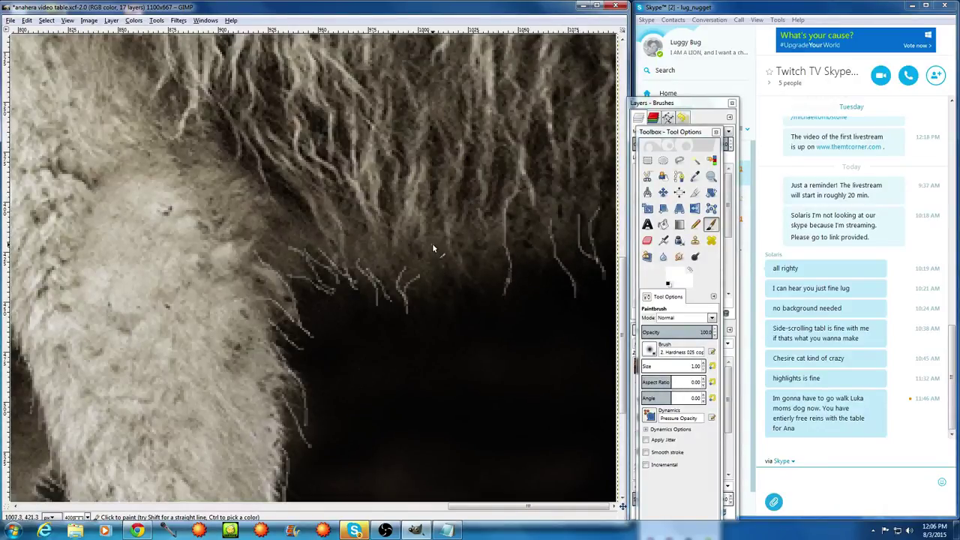
left_click_drag(432, 245, 447, 317)
left_click_drag(460, 273, 445, 327)
left_click_drag(463, 257, 482, 324)
left_click_drag(497, 239, 479, 315)
key("ctrl+z")
key("ctrl+z")
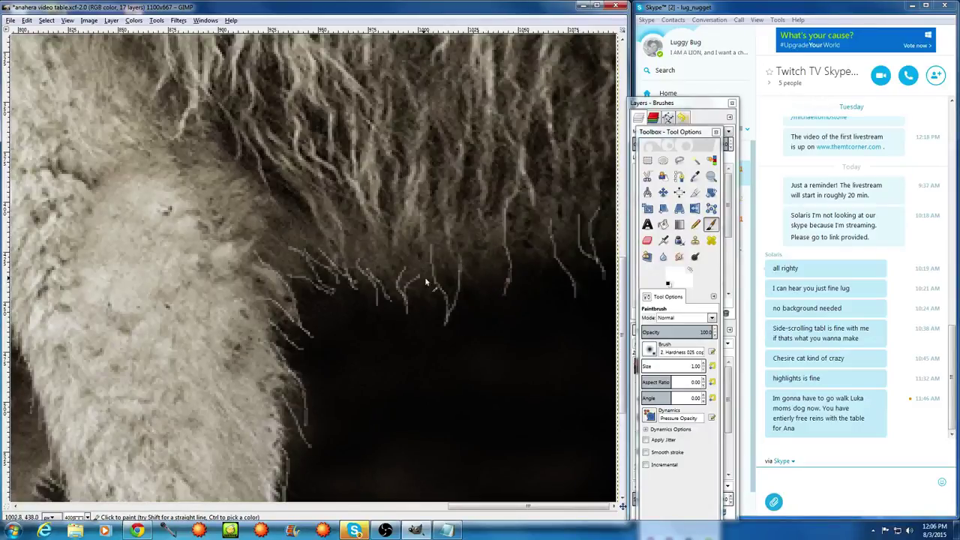
Fill the gaps between the existing belly strands with two more thin white hairs
left_click_drag(424, 263, 423, 328)
key("ctrl+z")
left_click_drag(421, 266, 421, 317)
left_click_drag(469, 255, 490, 300)
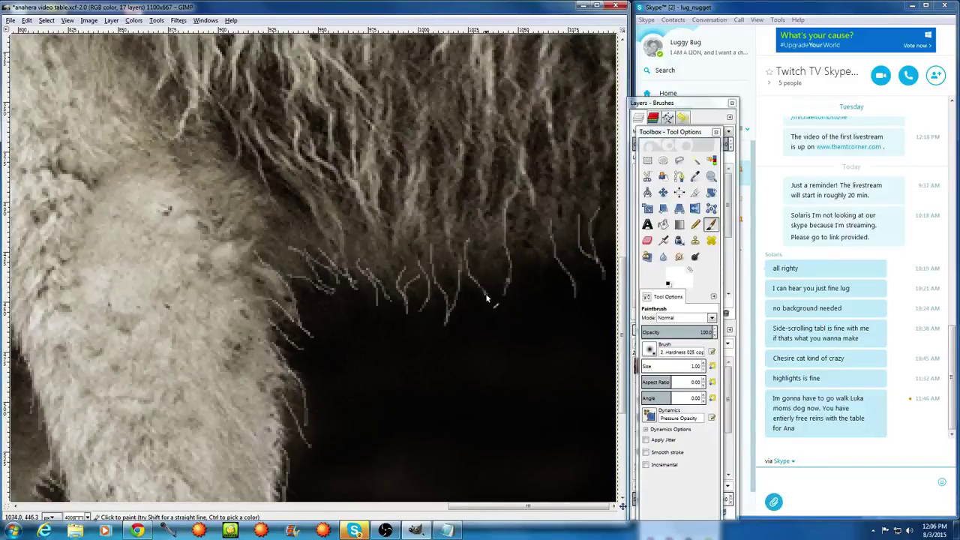
Paint two more thin white hair strands along the middle of the wolf's belly edge and check the whole image
left_click_drag(488, 223, 488, 317)
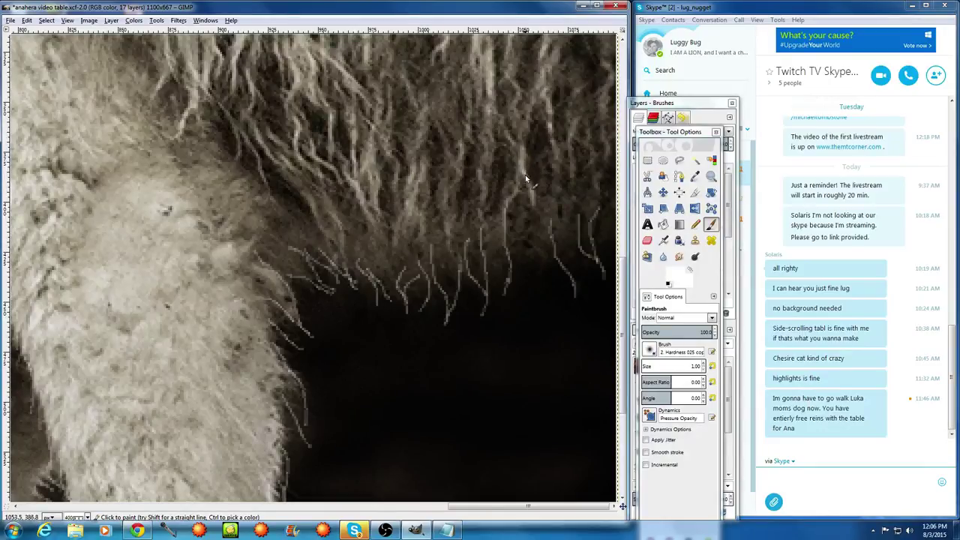
left_click_drag(525, 175, 535, 258)
scroll(548, 302, "down", 8, "ctrl")
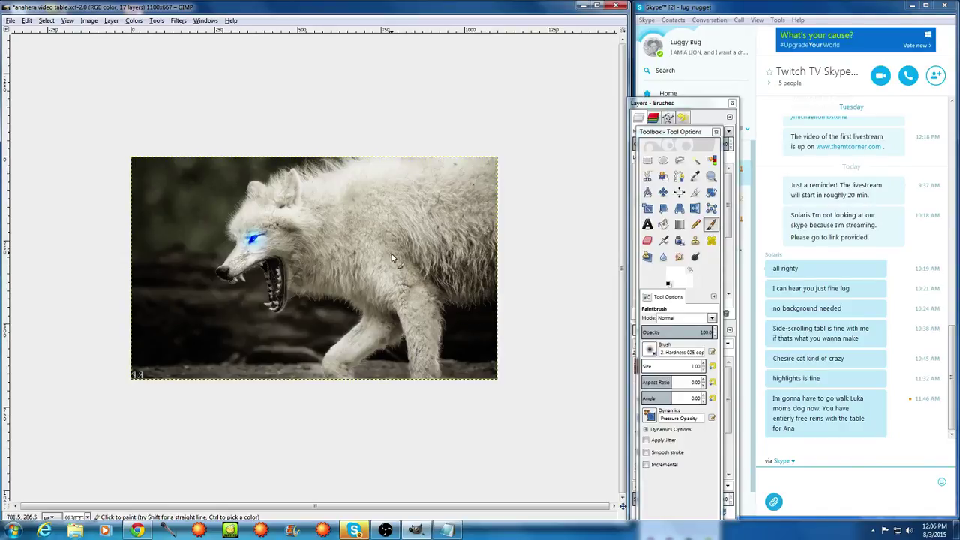
scroll(322, 149, "up", 6, "ctrl")
scroll(321, 154, "down", 2, "ctrl")
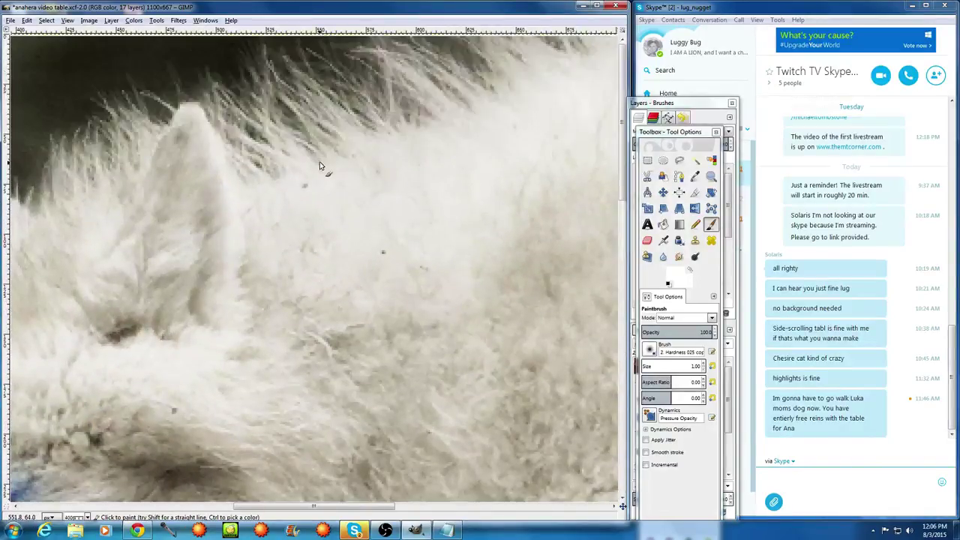
scroll(436, 120, "down", 2, "ctrl")
scroll(420, 129, "down", 3, "ctrl")
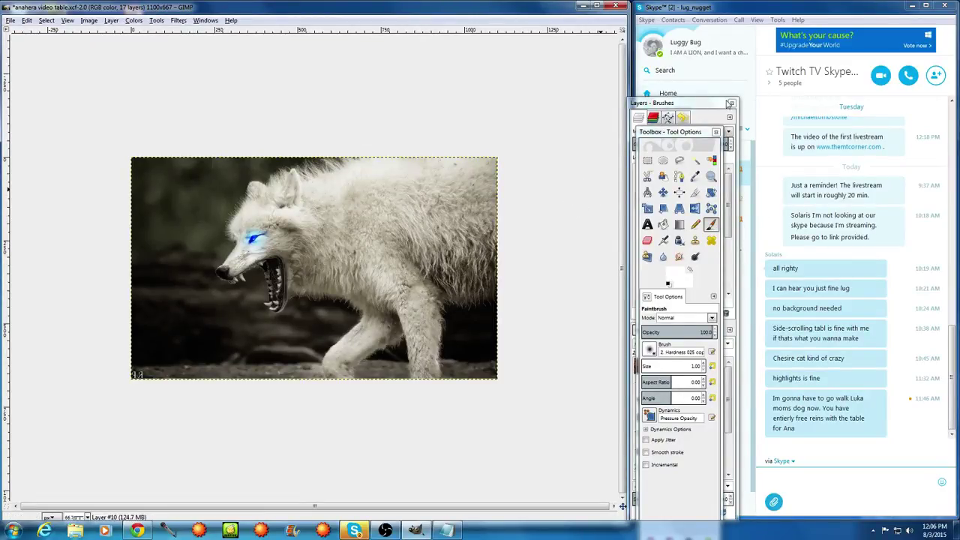
Show the hidden brown anaheratexture layer, both dark red anahera texture layers and the grey anahera texture layer
left_click(716, 132)
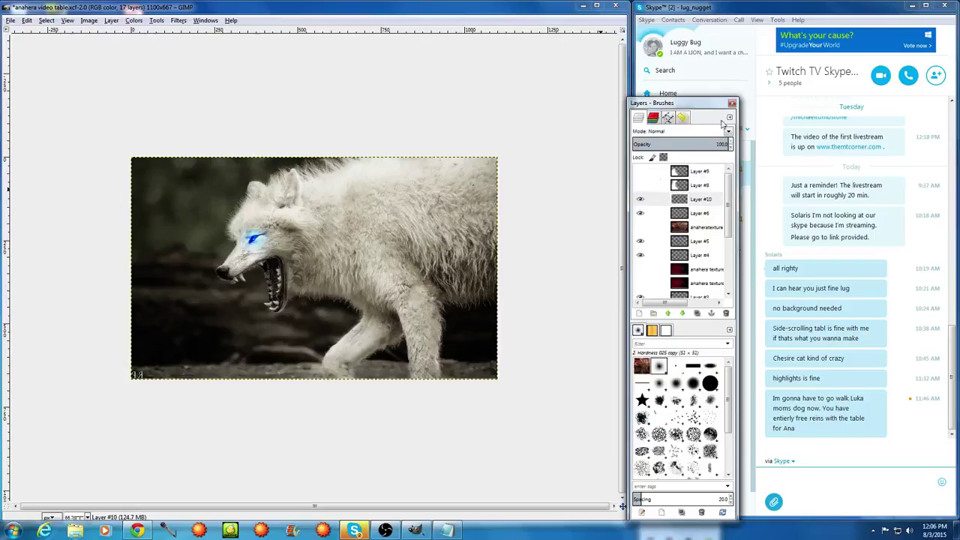
left_click(640, 227)
left_click(639, 255)
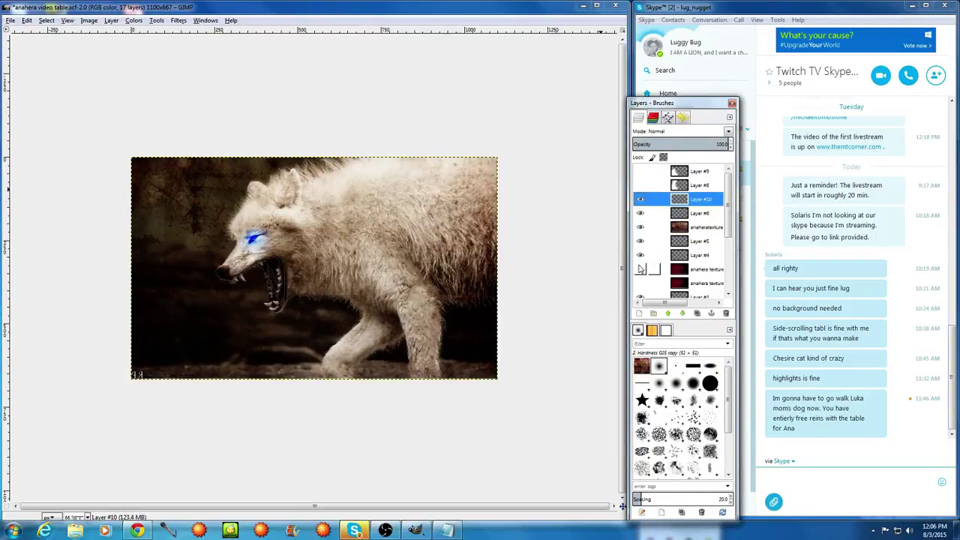
left_click(640, 269)
left_click(639, 283)
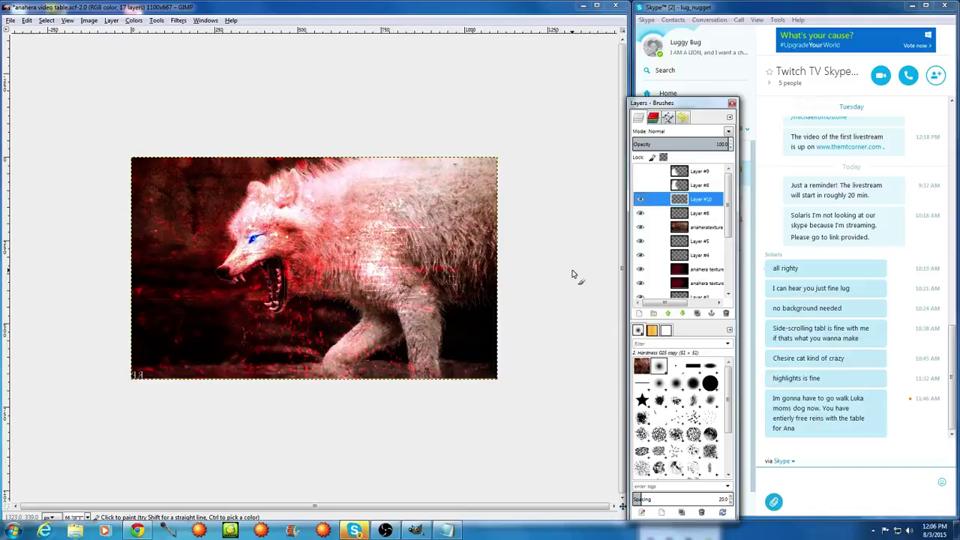
scroll(724, 224, "down", 2)
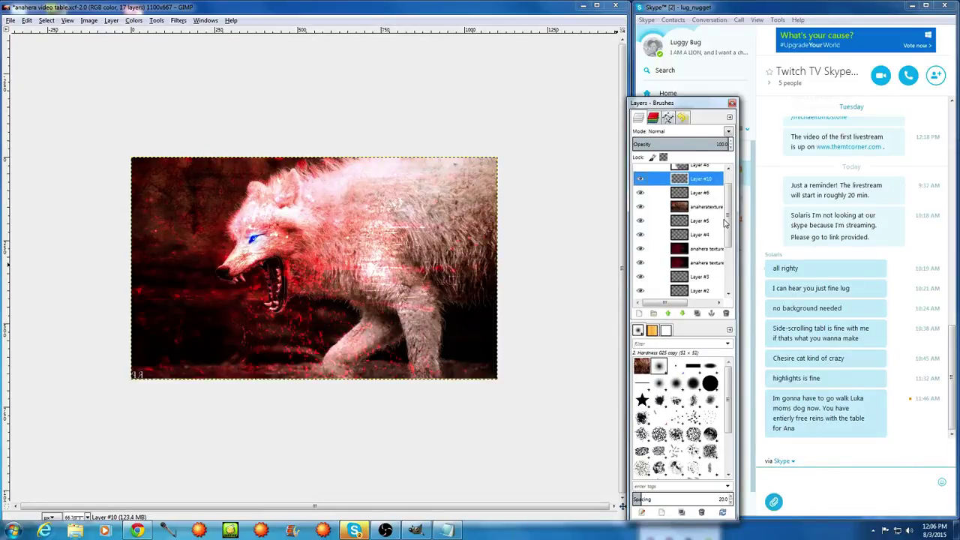
scroll(726, 227, "down", 5)
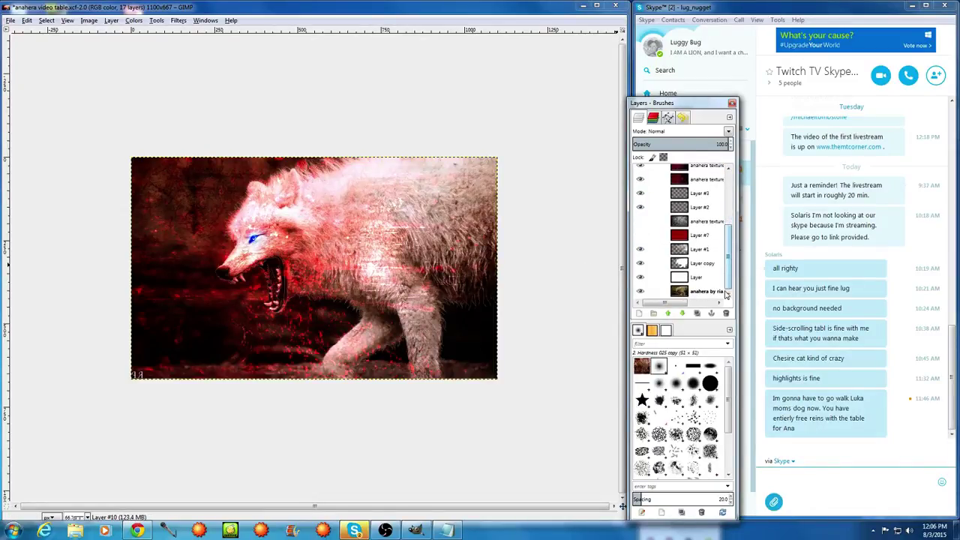
left_click(640, 221)
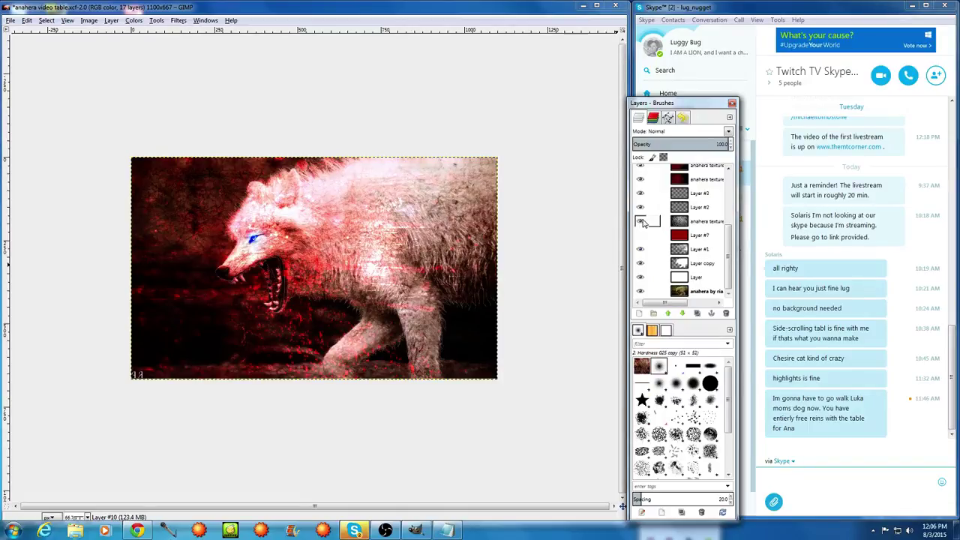
left_click(641, 221)
left_click(640, 207)
scroll(660, 217, "up", 3)
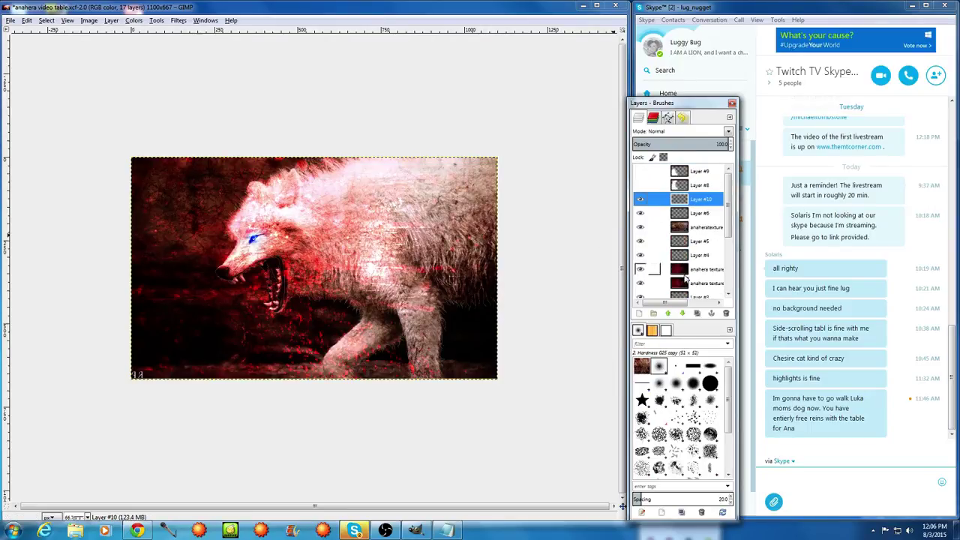
Try the Overlay blend mode on Layer #10, then set it to Grain merge
left_click(720, 131)
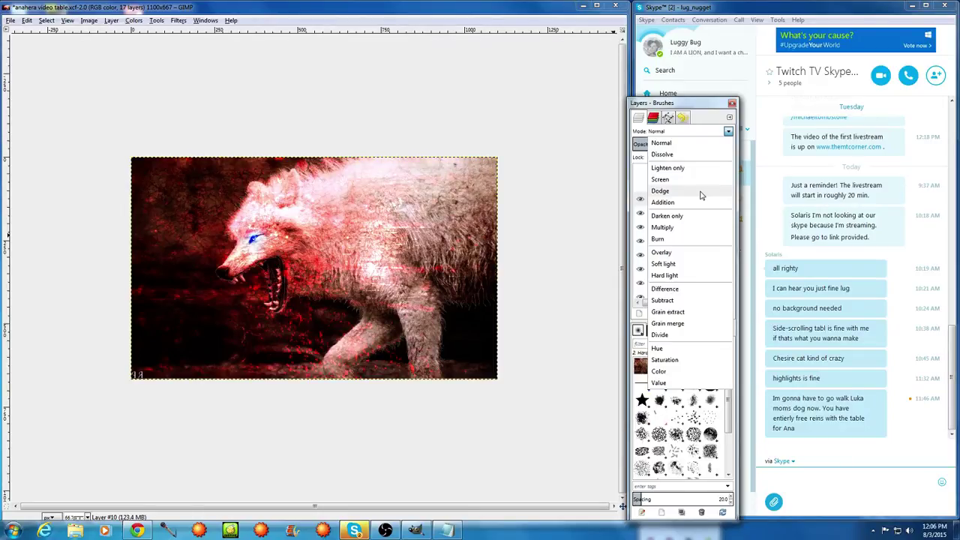
left_click(690, 253)
left_click(708, 131)
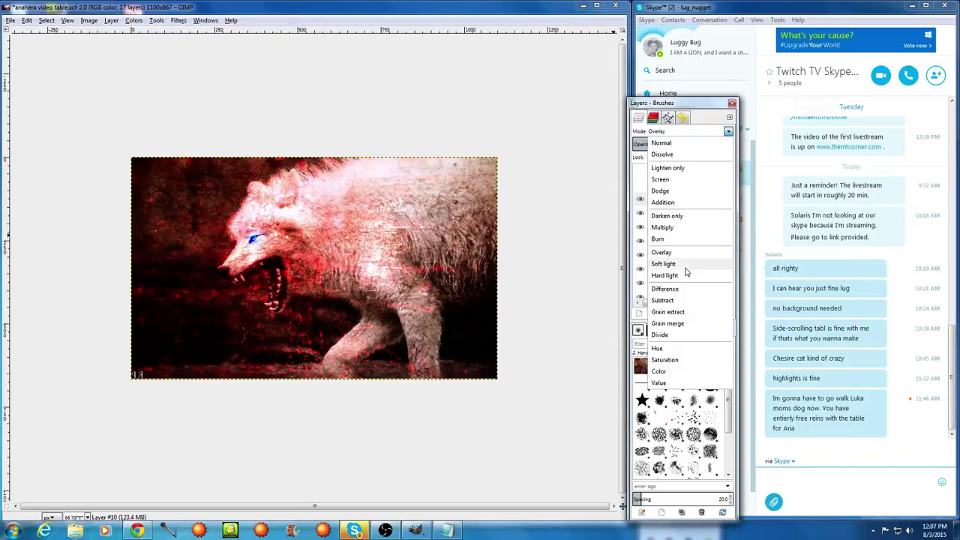
left_click(668, 321)
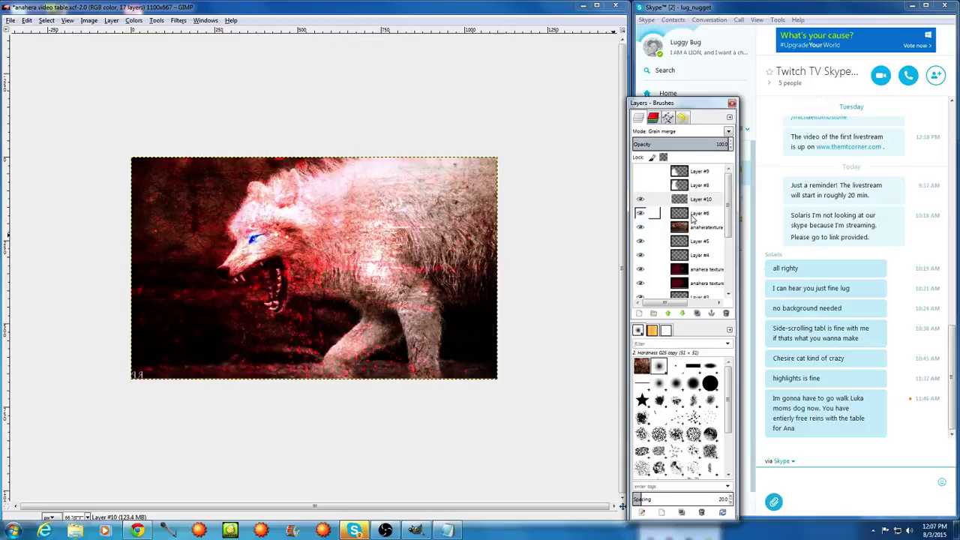
left_click(640, 199)
Duplicate Layer #10 once, then make another duplicate and undo that second one
left_click(698, 315)
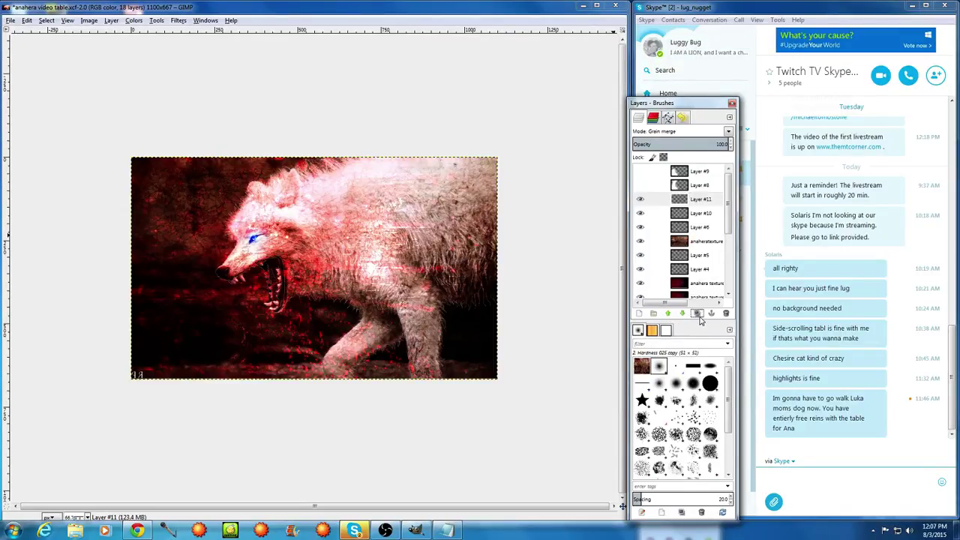
left_click(699, 318)
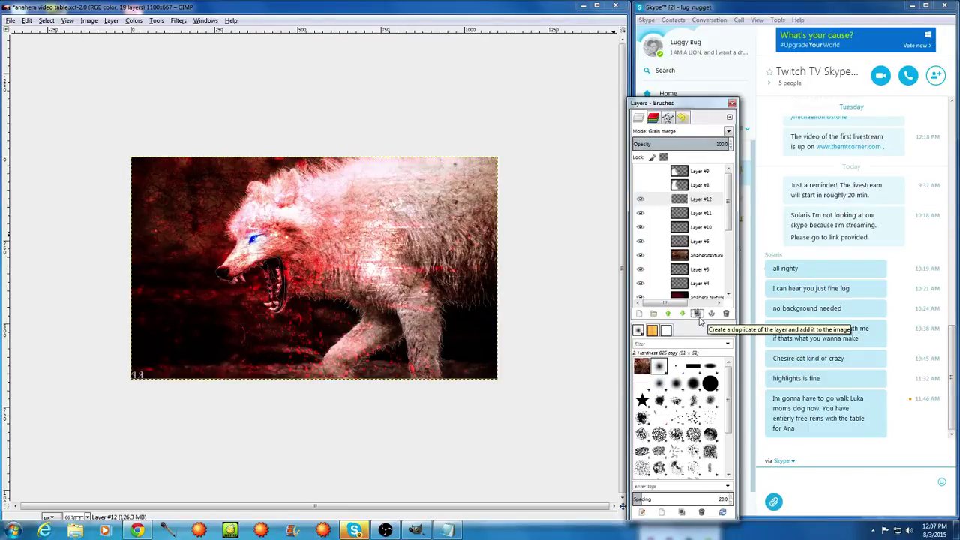
key("ctrl+z")
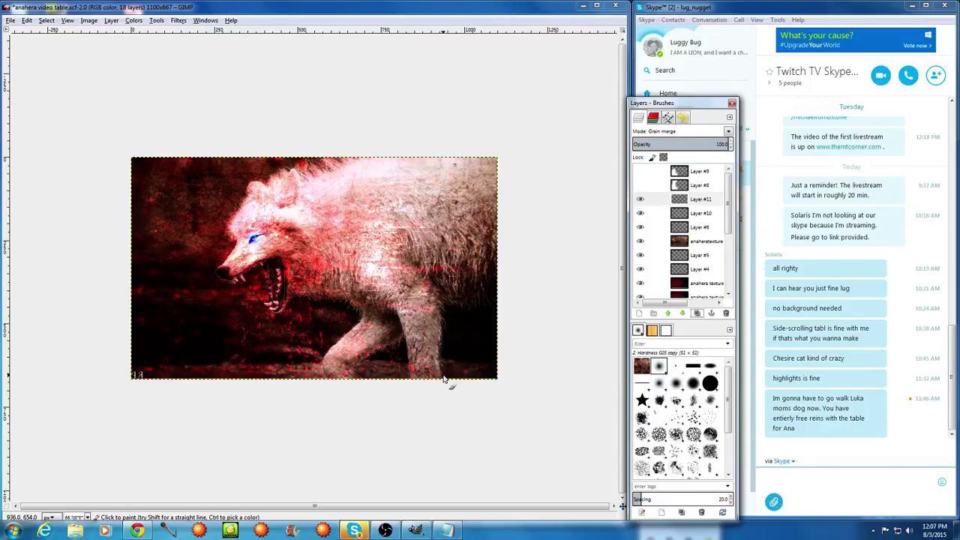
Hide the brown, the two dark red and the grey texture layers again
left_click(639, 241)
left_click(639, 283)
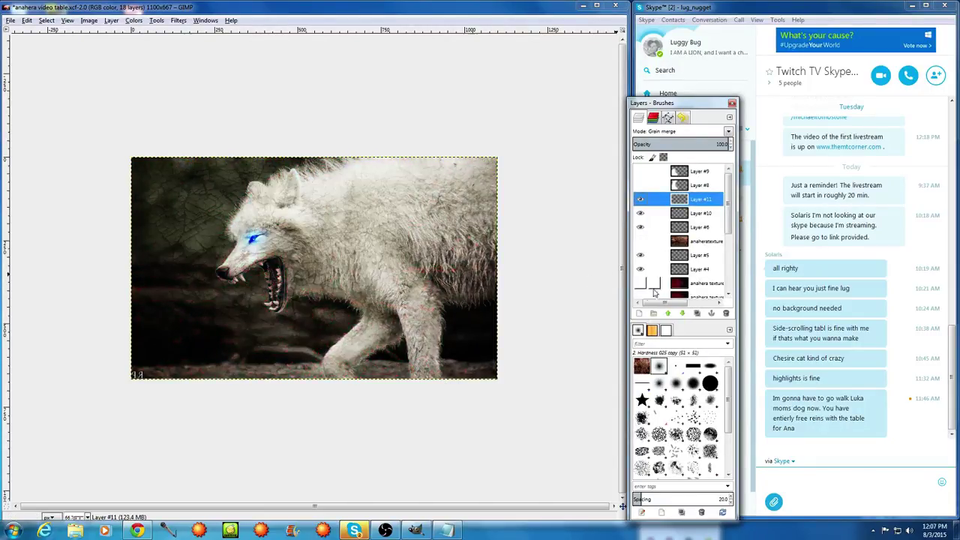
scroll(731, 223, "down", 3)
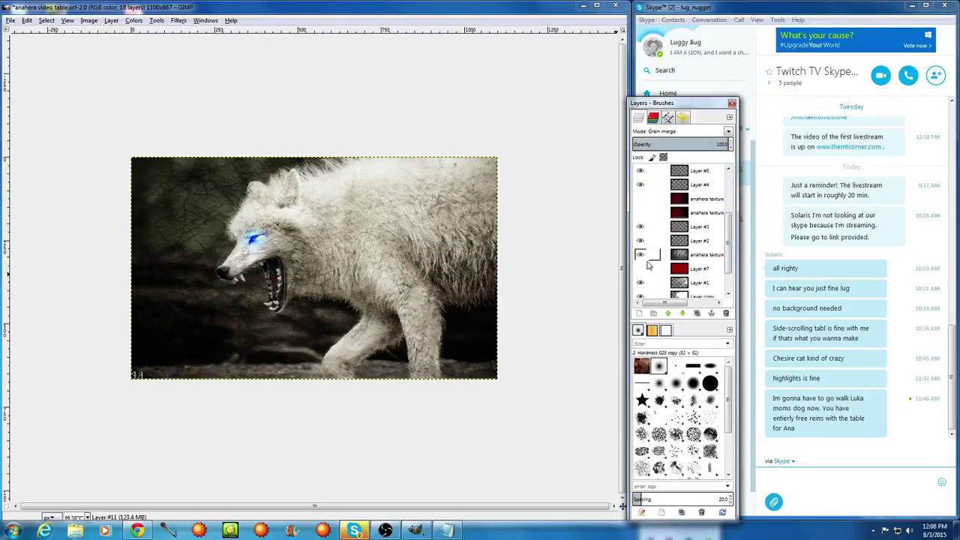
left_click(642, 255)
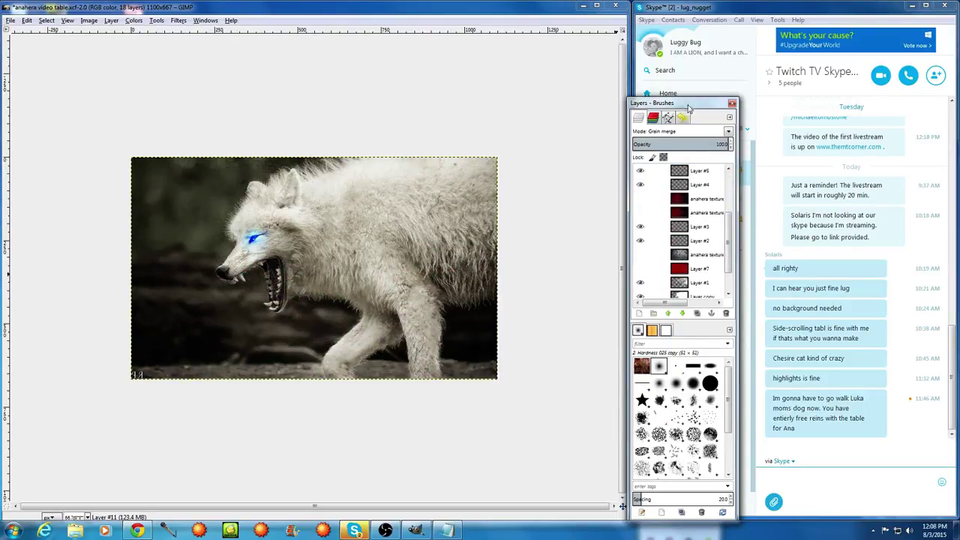
Uncover the toolbox, pick yellow ffe400 as the foreground color and bring up the wolf's description in Notepad
left_click_drag(687, 105, 533, 124)
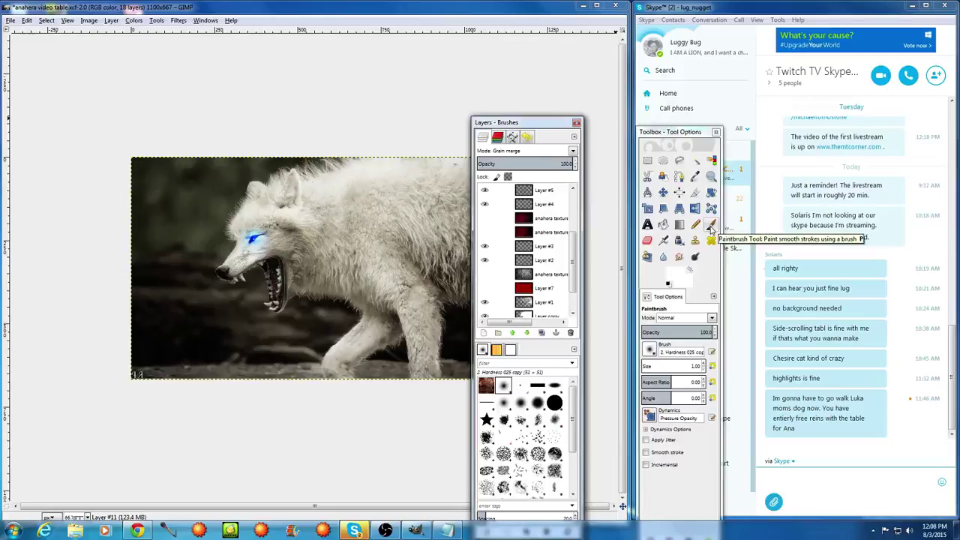
left_click(667, 283)
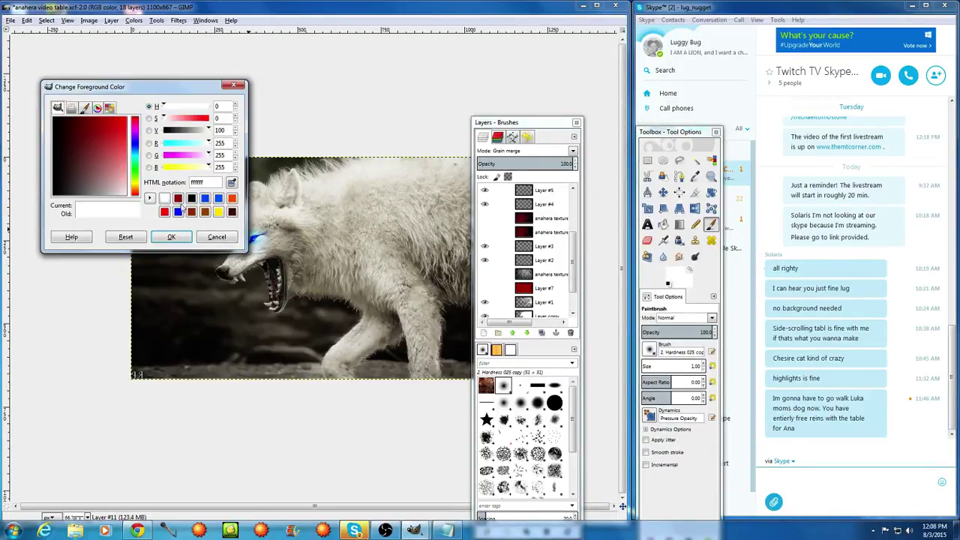
left_click(218, 212)
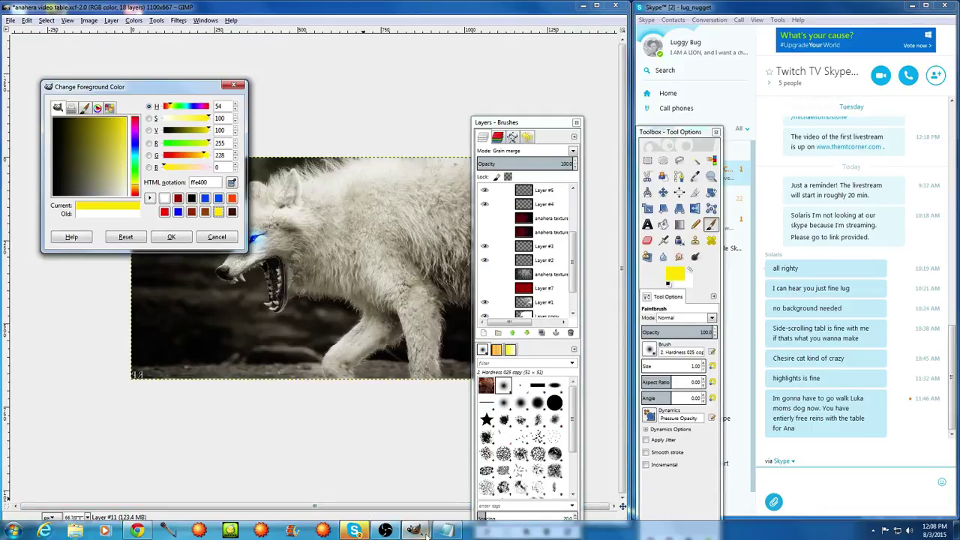
left_click(447, 533)
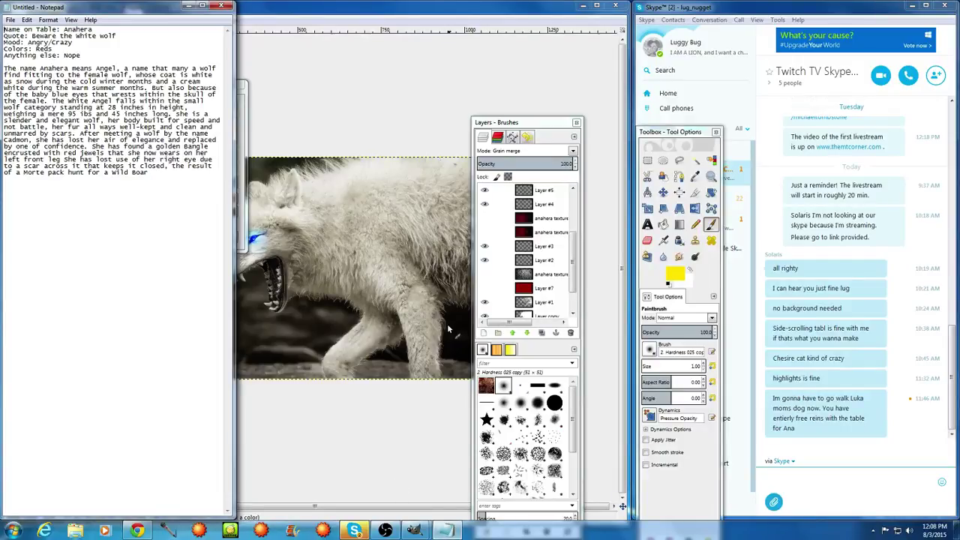
Darken the yellow foreground color to the gold tone d0bb07
left_click(679, 277)
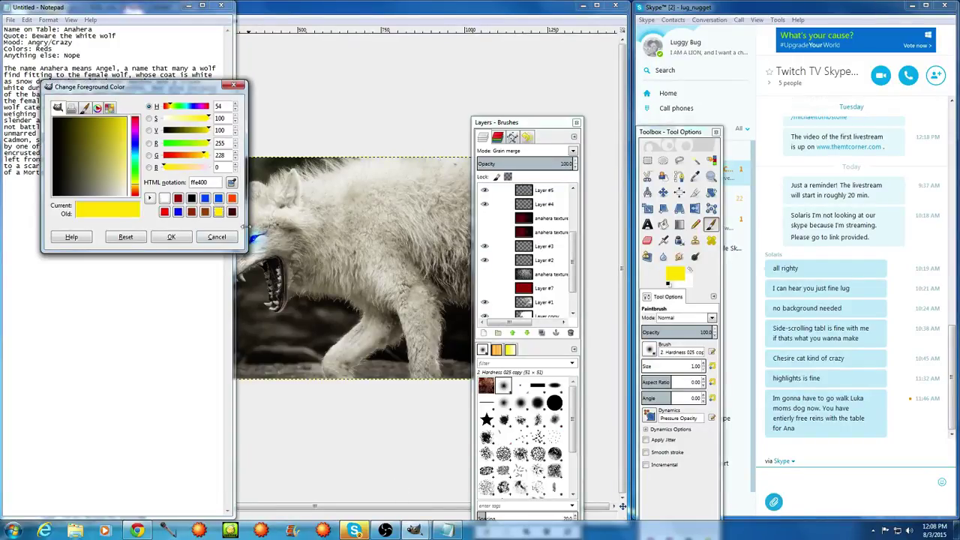
left_click(119, 130)
left_click_drag(120, 130, 122, 133)
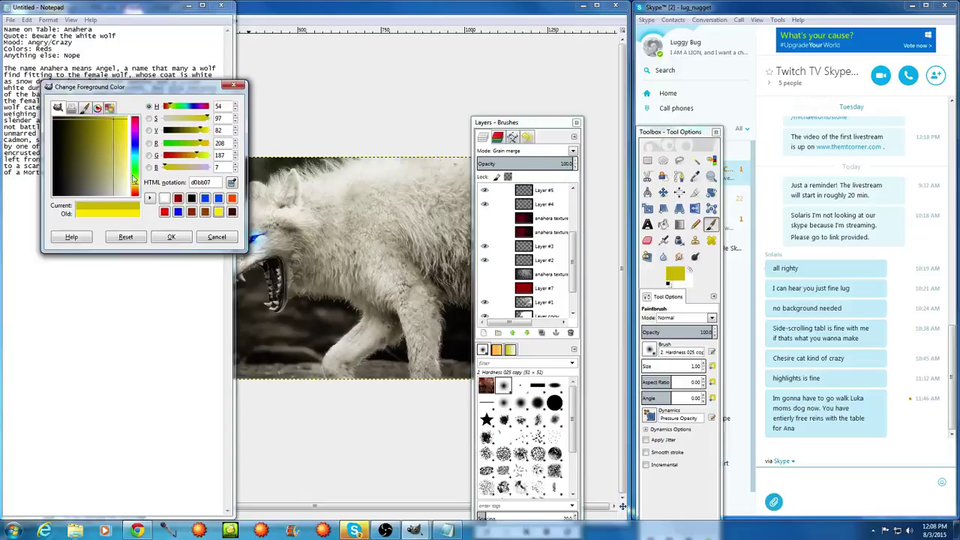
left_click(172, 237)
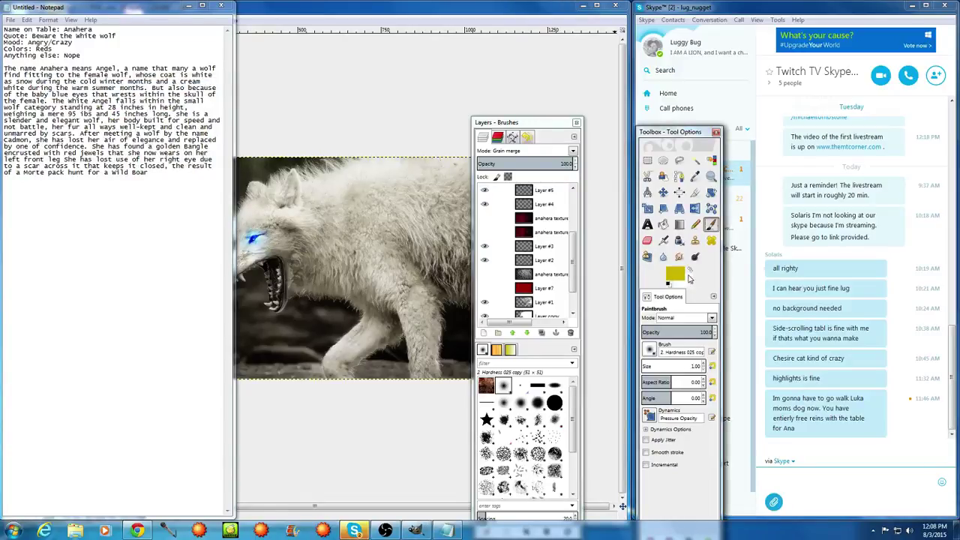
Add a new transparent 1100 × 667 px layer with the default name directly above Layer #5
scroll(389, 411, "up", 3)
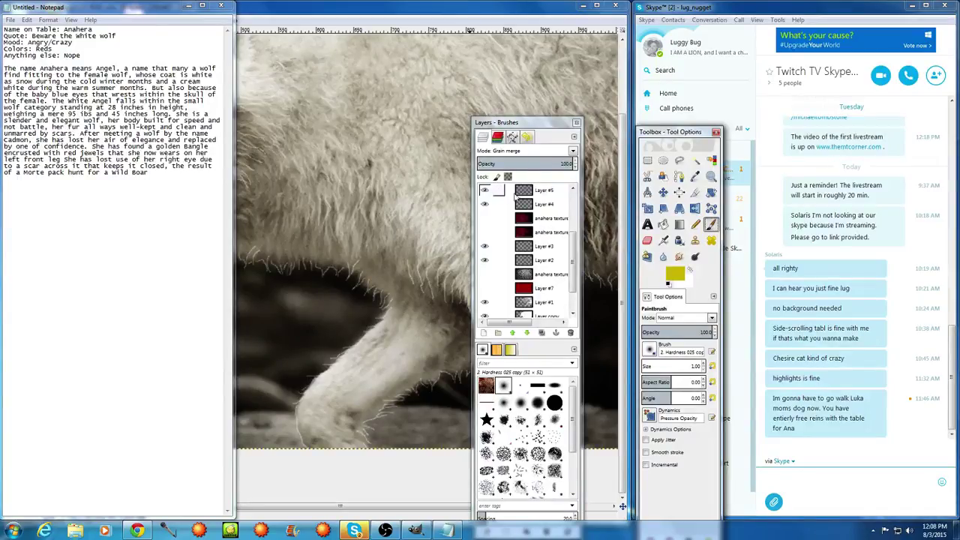
left_click(522, 193)
right_click(523, 193)
left_click(555, 205)
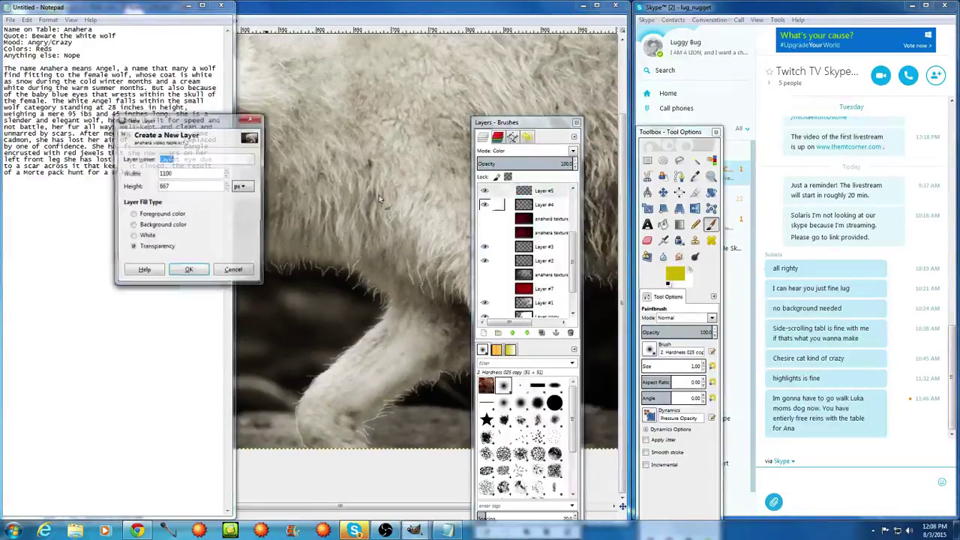
left_click(189, 271)
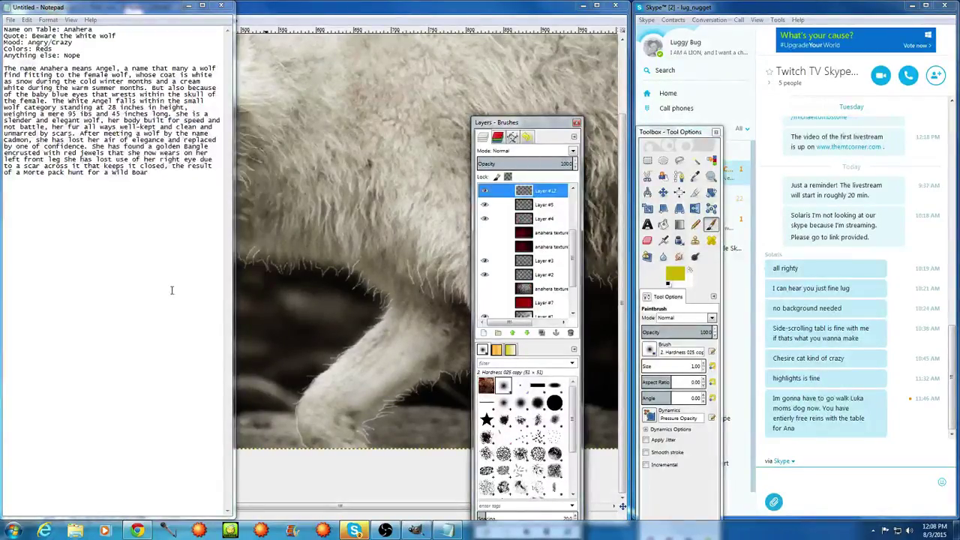
Set the Paintbrush to size 8.56 with the 2. Hardness 050 brush for work on the standing foreleg
left_click_drag(536, 122, 755, 158)
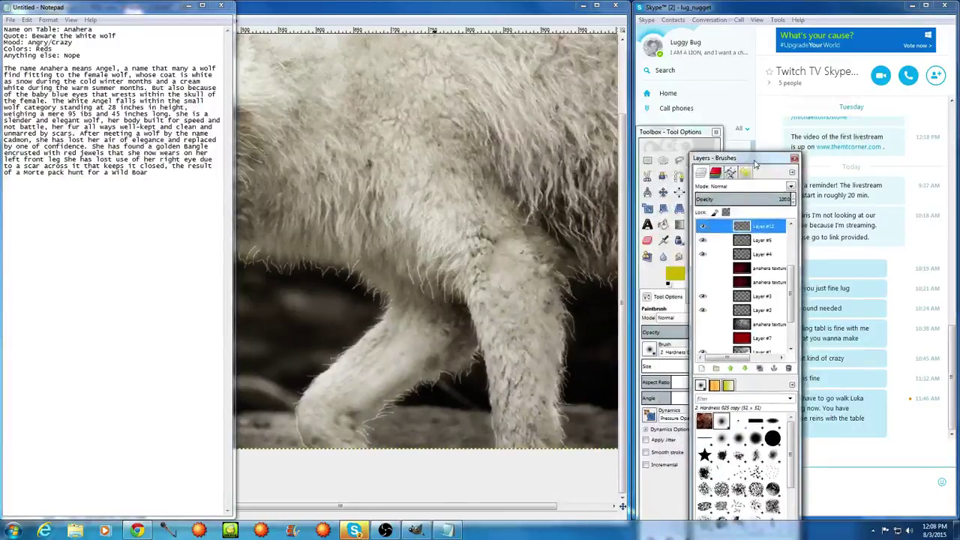
scroll(595, 432, "up", 3)
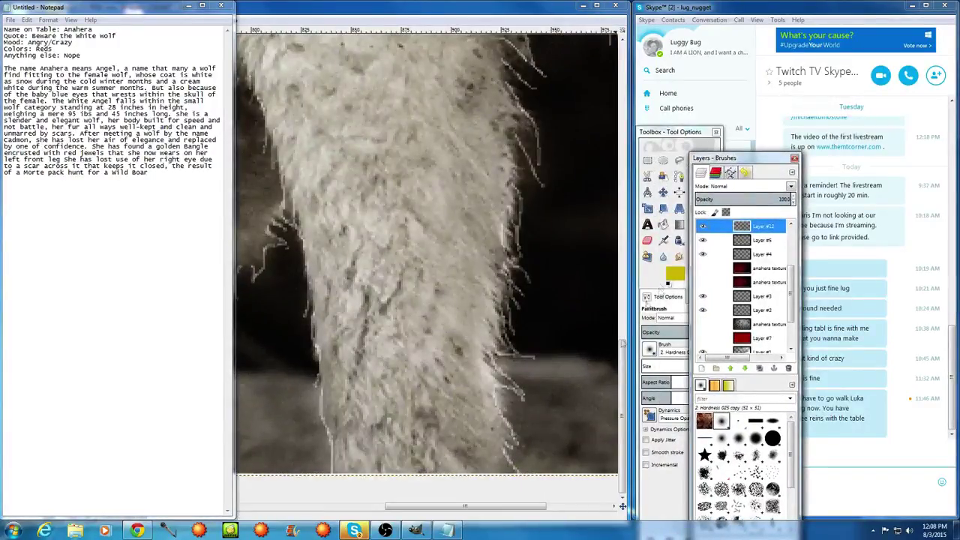
left_click(656, 148)
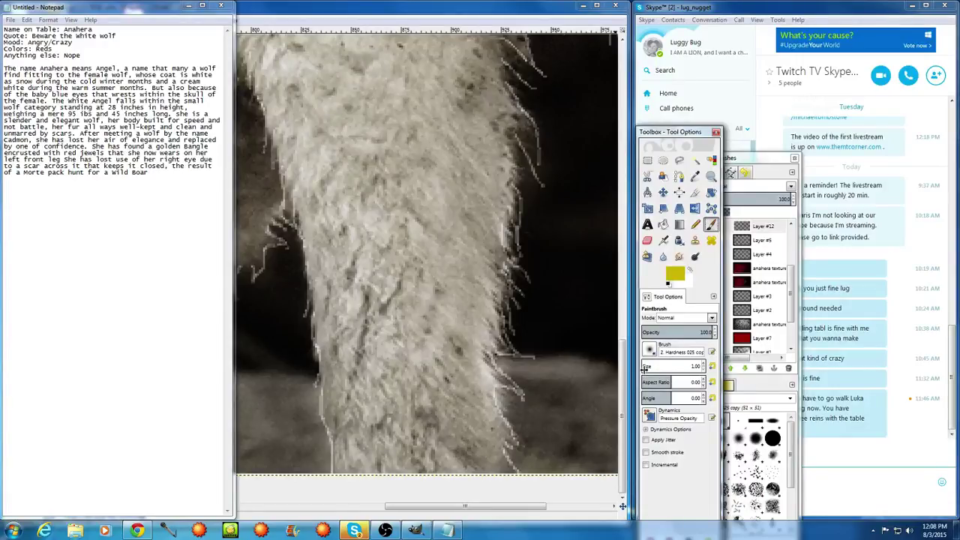
left_click_drag(643, 367, 651, 367)
left_click(649, 350)
left_click(665, 381)
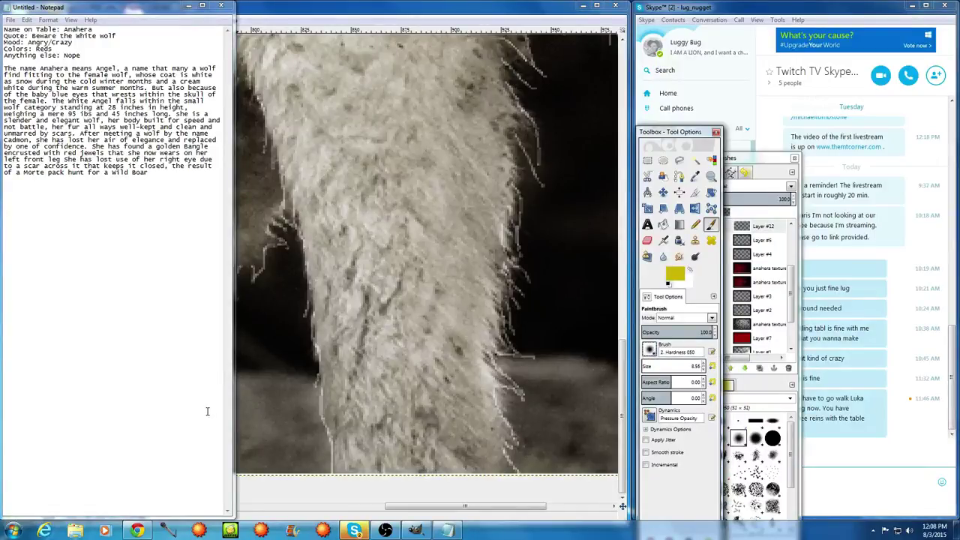
Paint a gold band across the bottom of the standing foreleg and start its lower line along the image's bottom edge
left_click(327, 451)
mouse_move(318, 454)
left_mouse_down()
mouse_move(405, 461)
mouse_move(511, 455)
mouse_move(527, 442)
mouse_move(509, 442)
left_mouse_up()
mouse_move(332, 475)
left_mouse_down()
mouse_move(322, 460)
mouse_move(335, 473)
left_mouse_up()
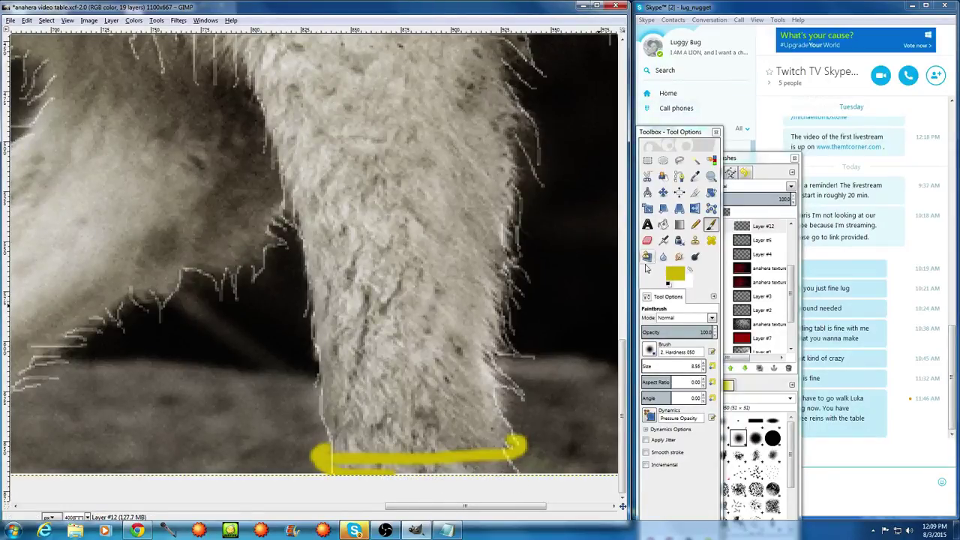
Erase the loose end of the lower gold line along the image's bottom edge, using the Eraser at size 7.72
left_click(647, 240)
left_click_drag(649, 367, 647, 367)
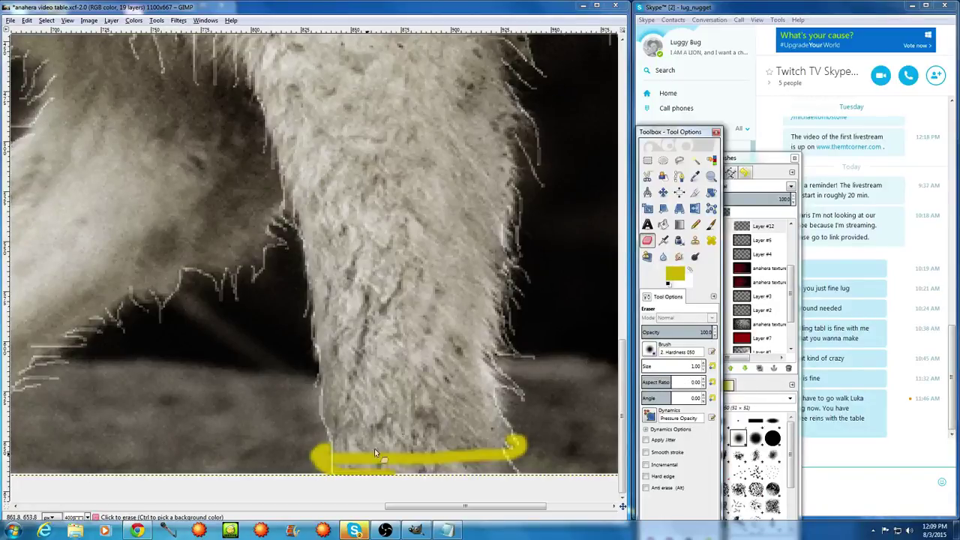
scroll(375, 471, "up", 2)
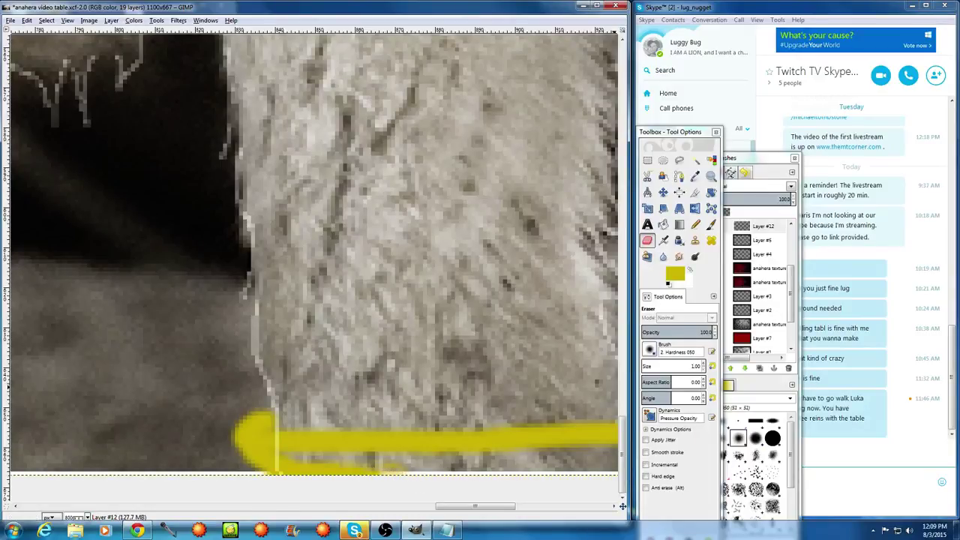
left_click(658, 366)
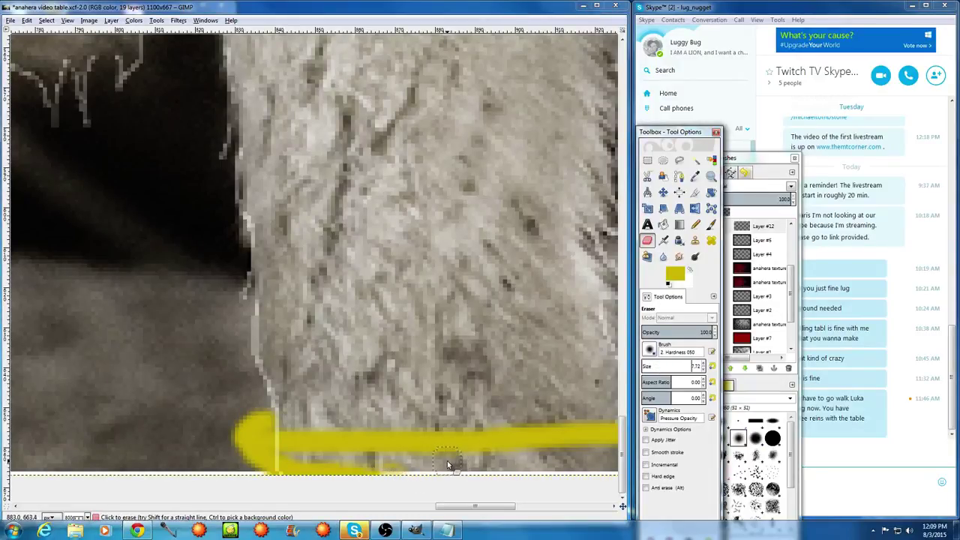
mouse_move(426, 468)
left_mouse_down()
mouse_move(315, 465)
mouse_move(284, 453)
left_mouse_up()
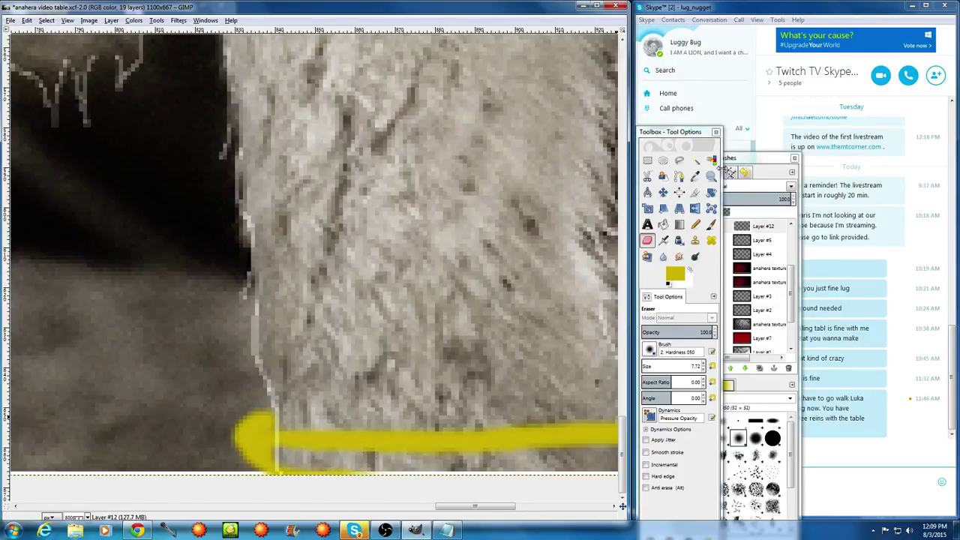
Touch up the bangle's lower left corner in gold and add a gold dab below its right end with the Paintbrush at size 7.72
left_click(711, 224)
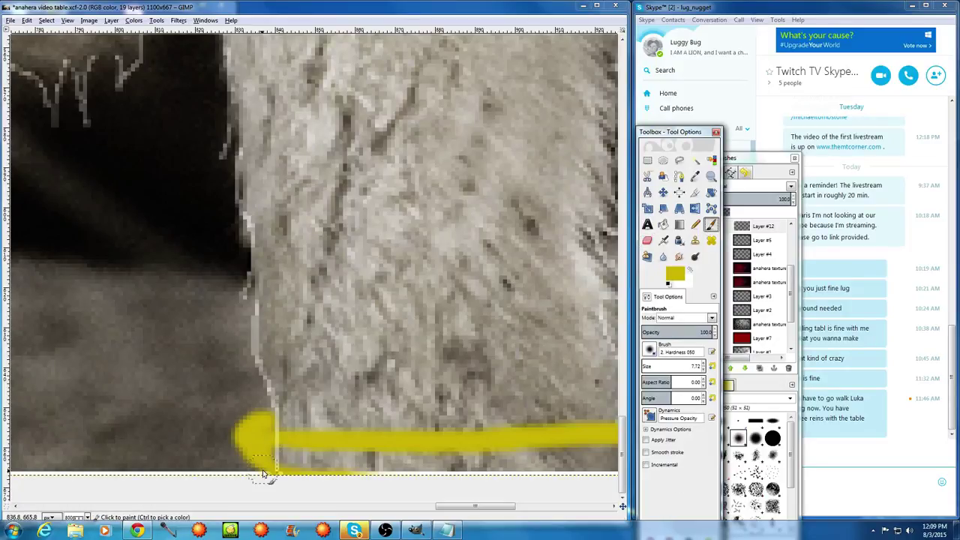
mouse_move(266, 474)
left_mouse_down()
mouse_move(305, 492)
mouse_move(297, 488)
left_mouse_up()
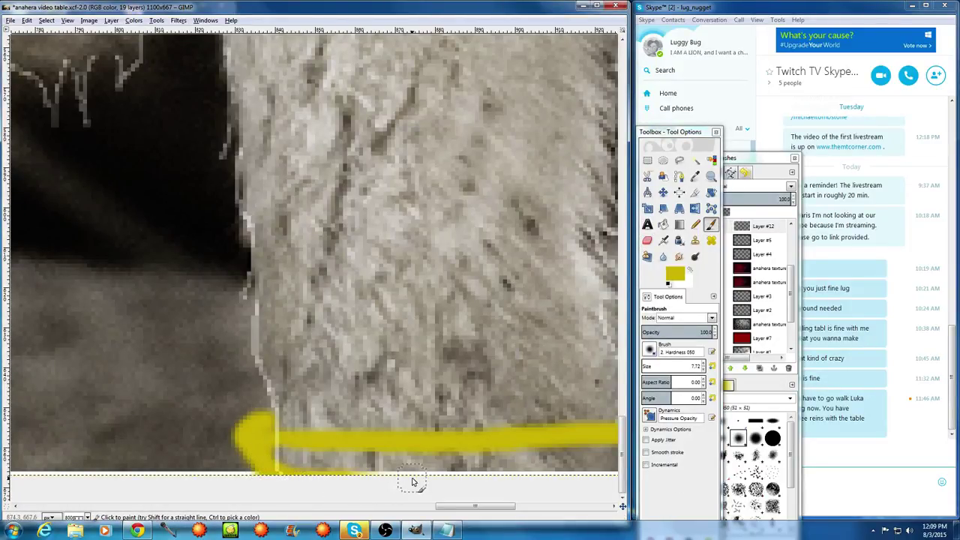
scroll(416, 474, "down", 1, "ctrl")
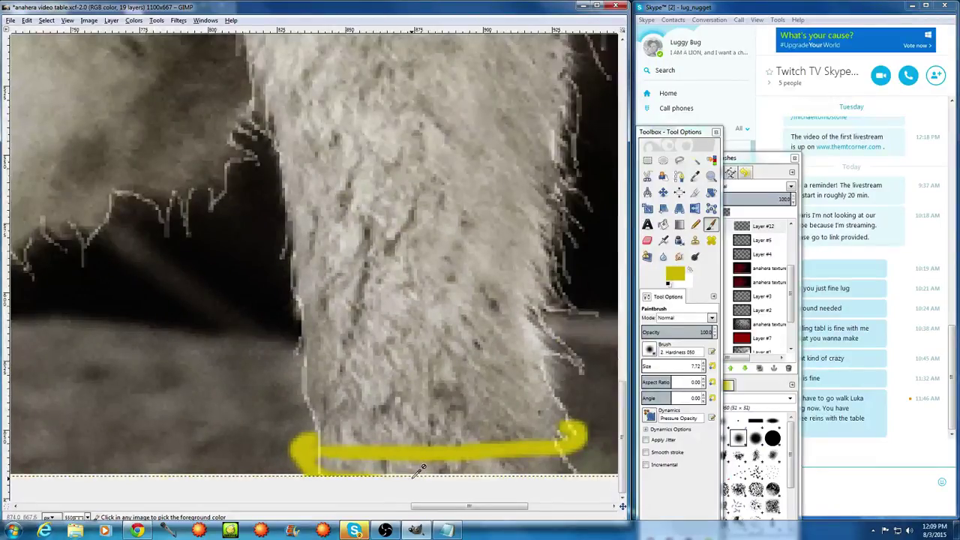
scroll(420, 471, "down", 1, "ctrl")
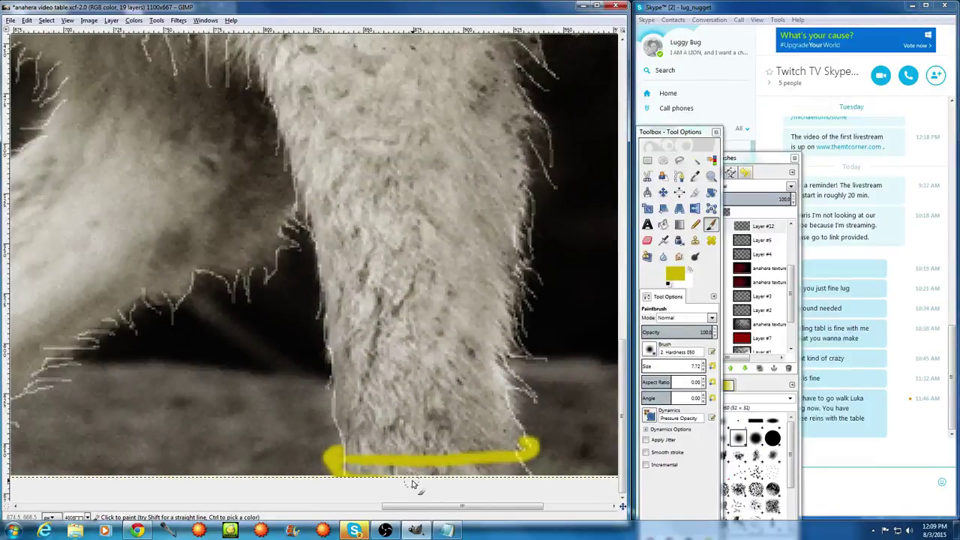
left_click(527, 469)
scroll(433, 419, "down", 3)
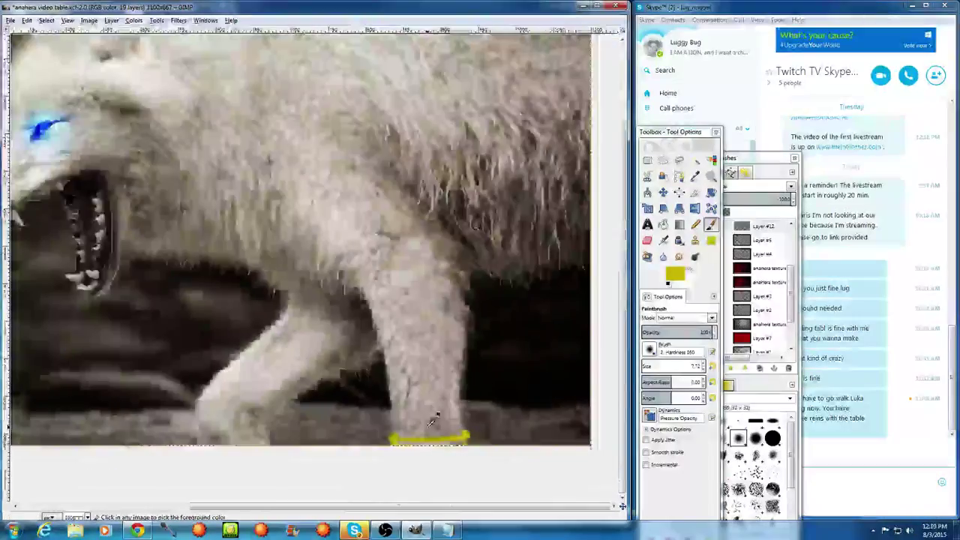
scroll(433, 419, "down", 3)
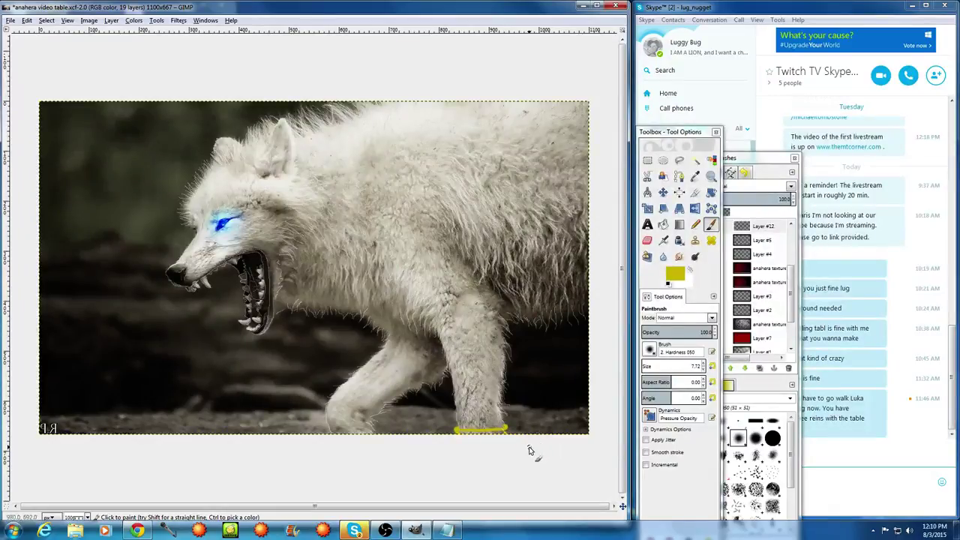
Change the Paintbrush foreground color to the dark red a40606 from the saved colors
scroll(531, 443, "up", 3)
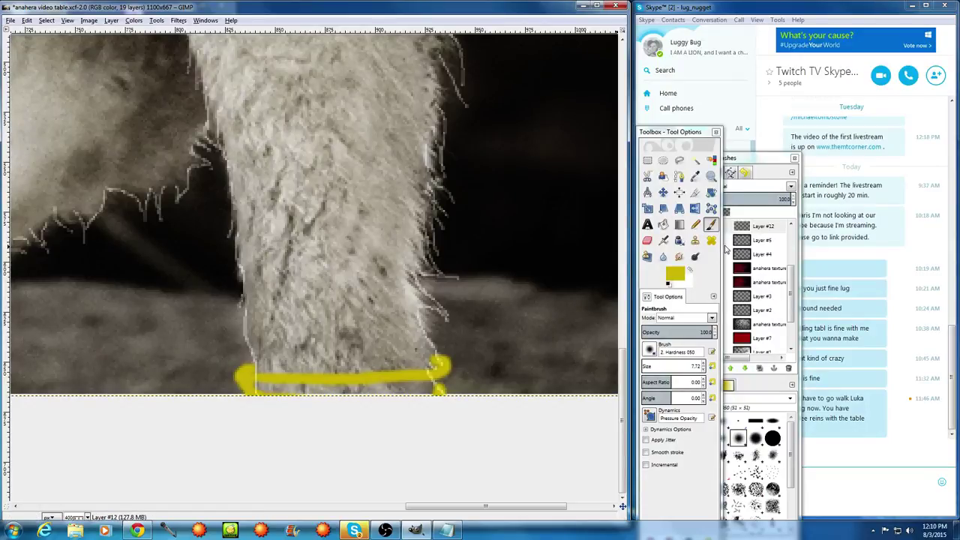
left_click(710, 225)
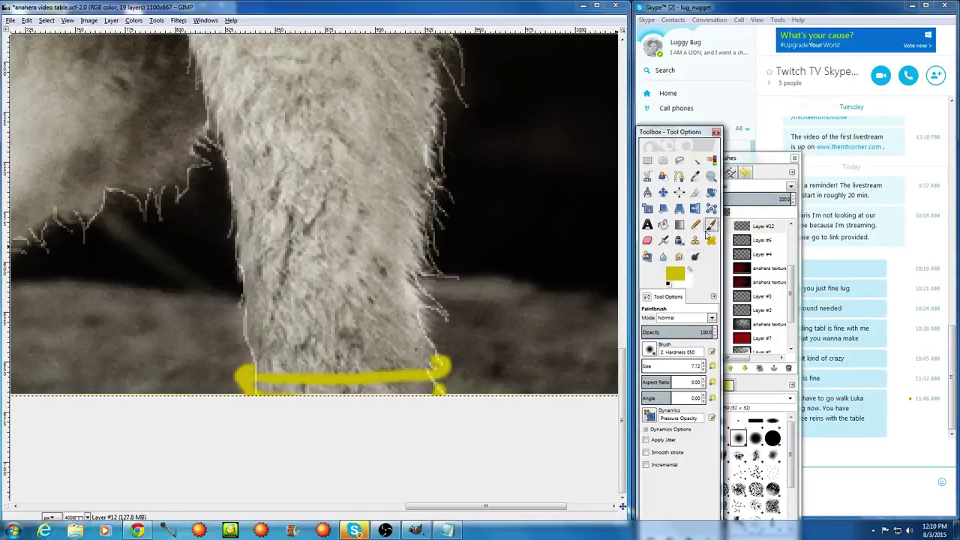
left_click(678, 276)
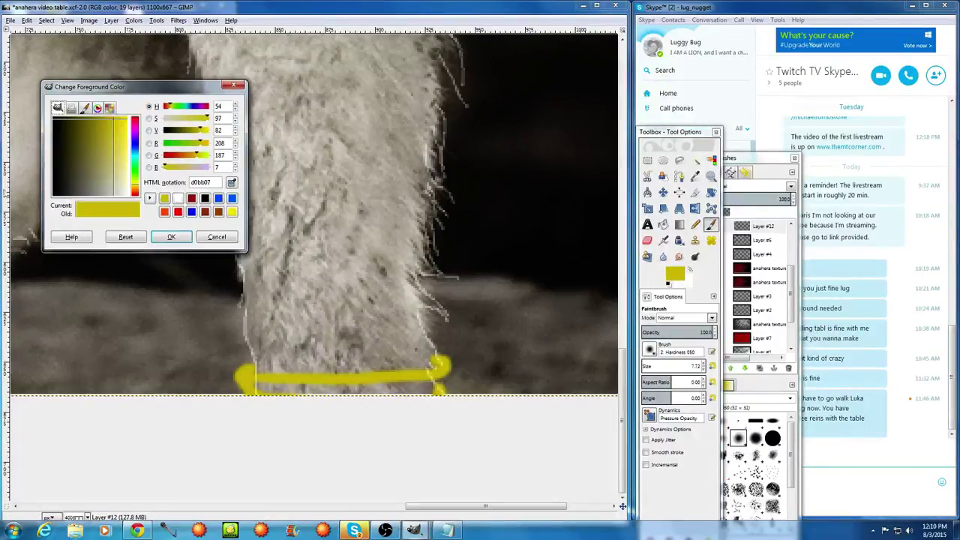
left_click(193, 200)
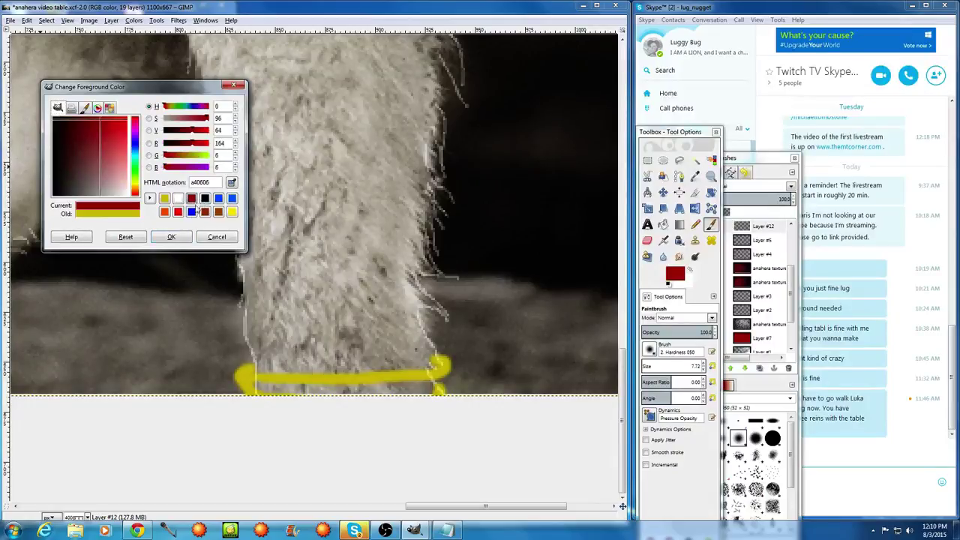
left_click(171, 236)
Paint four dark red dots spaced along the gold band with the 2. Hardness 100 brush at size 7.72
scroll(256, 372, "up", 2)
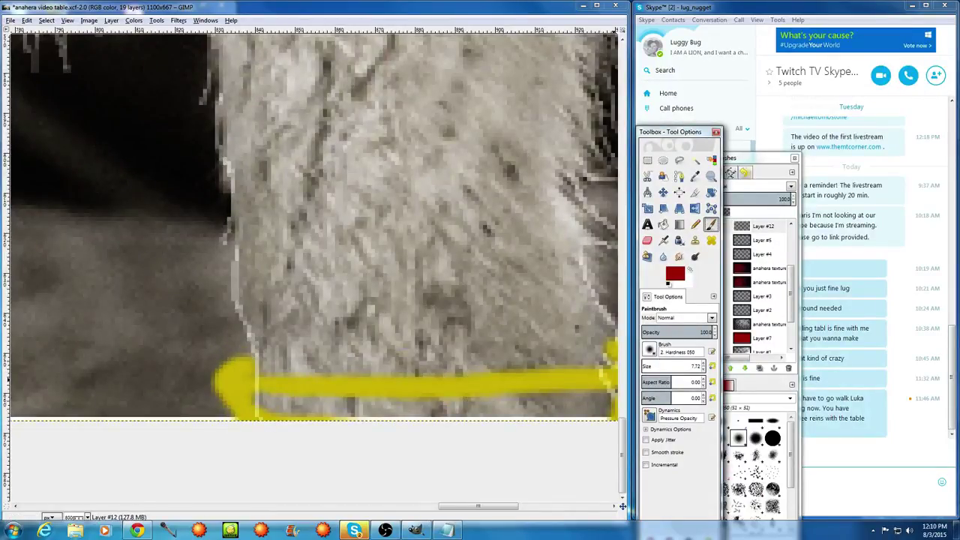
left_click(648, 354)
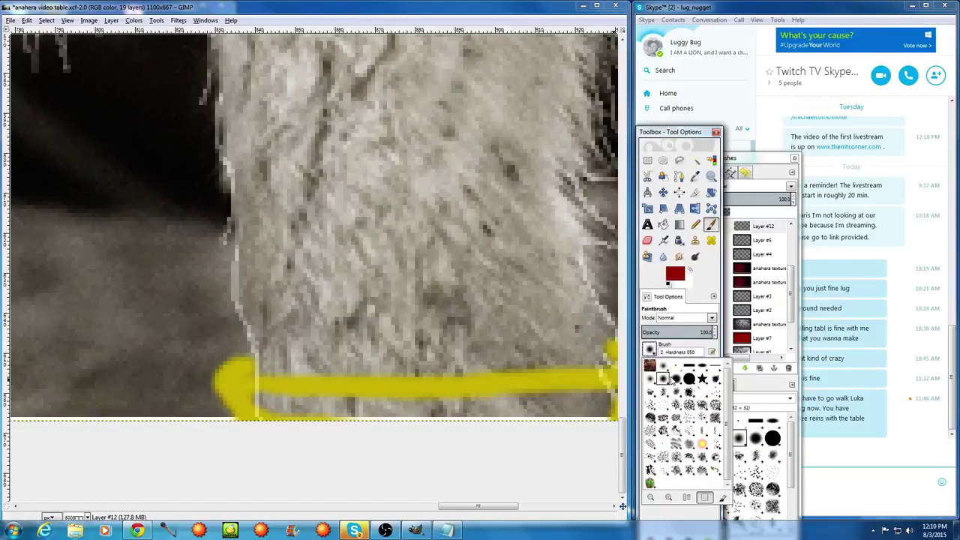
left_click(694, 381)
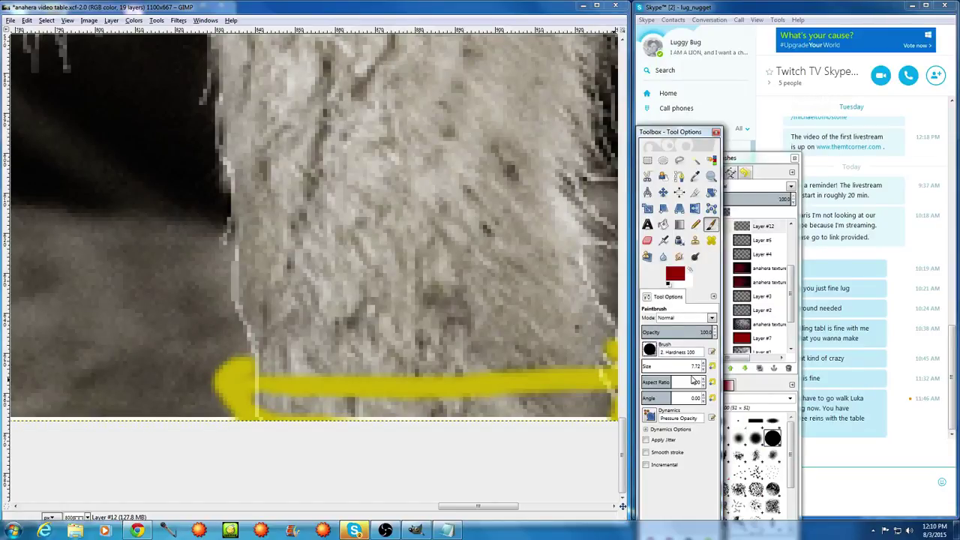
left_click(502, 383)
left_click(359, 387)
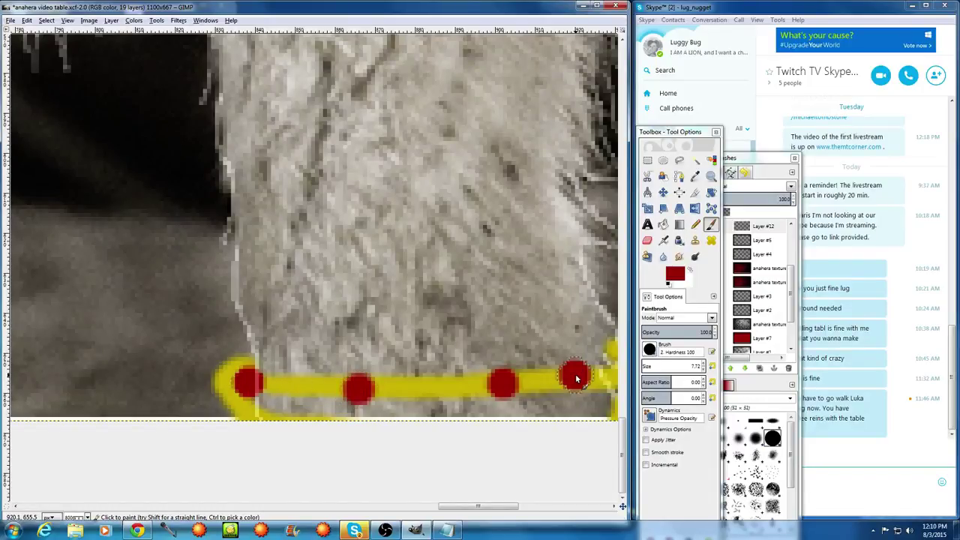
key("super")
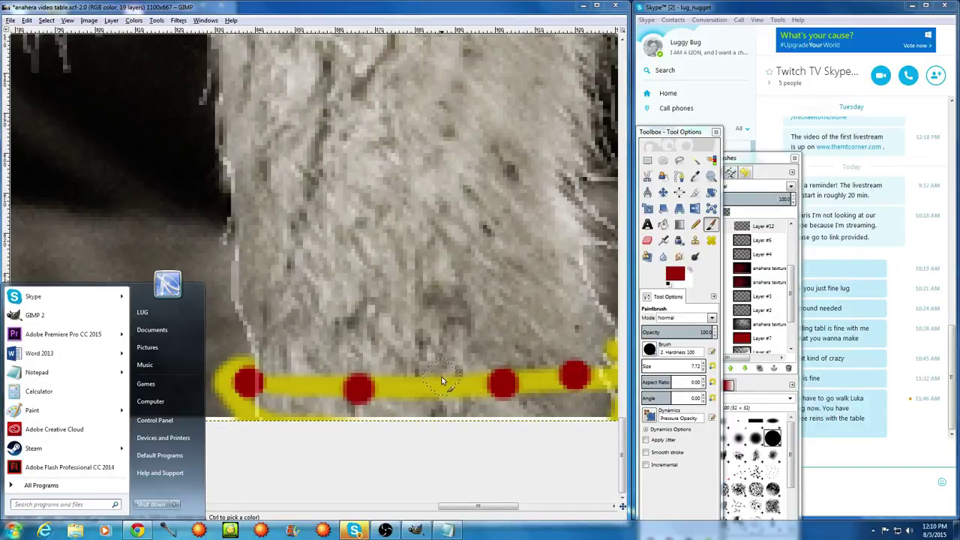
key("super")
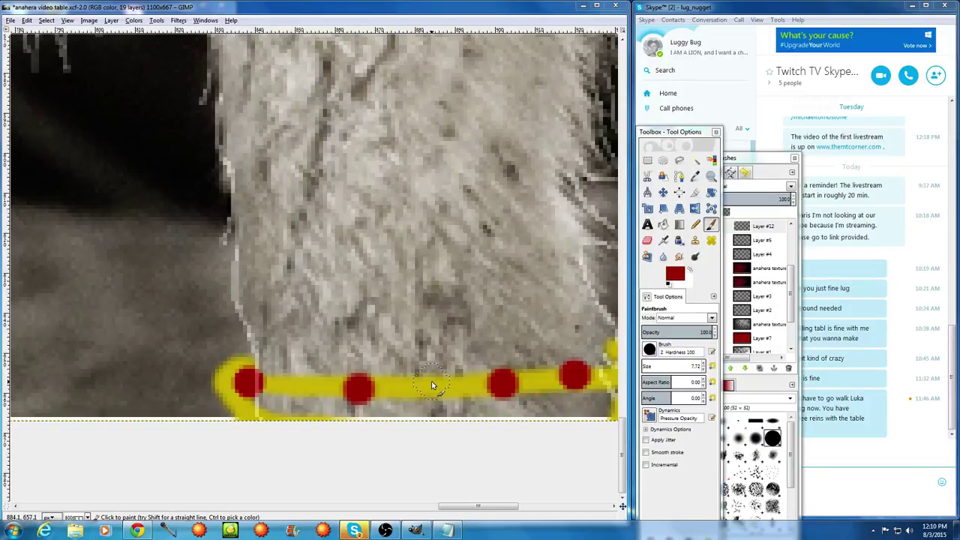
Try the Overlay and Burn blend modes on the bangle layer, Layer #12
scroll(244, 450, "down", 1, "ctrl")
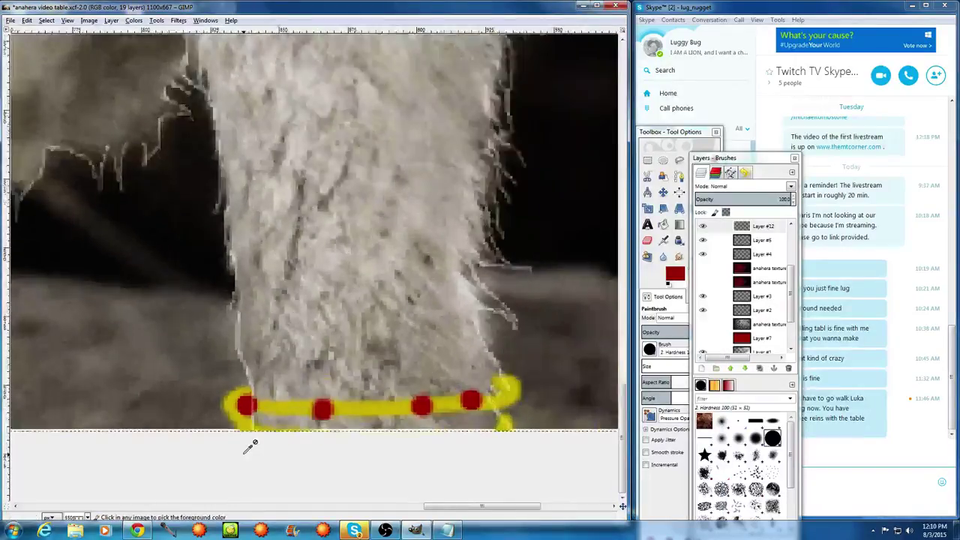
scroll(248, 444, "down", 4, "ctrl")
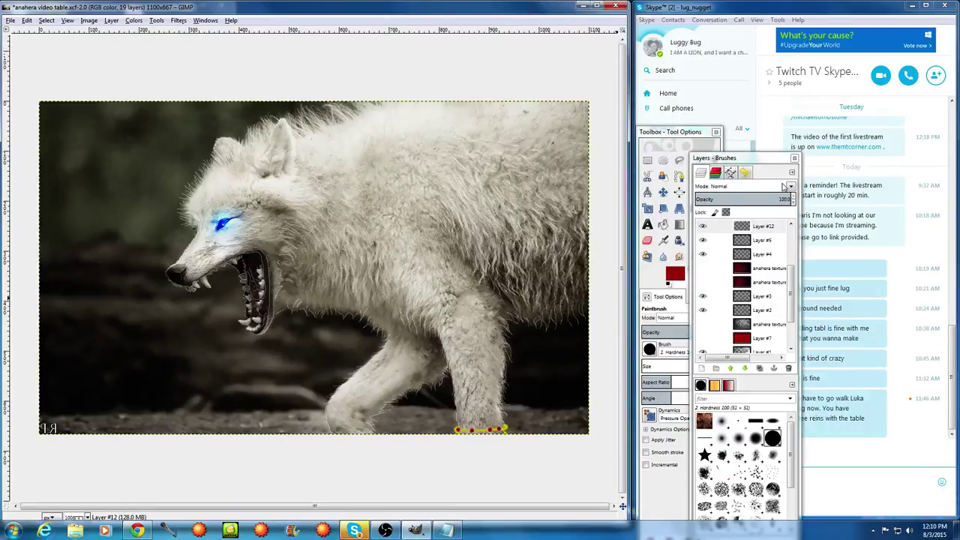
left_click(790, 188)
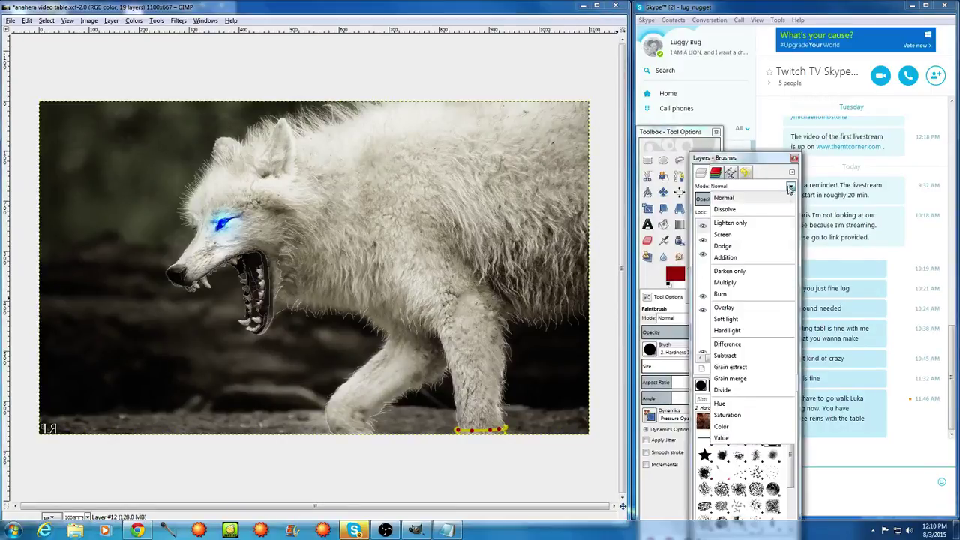
left_click(737, 309)
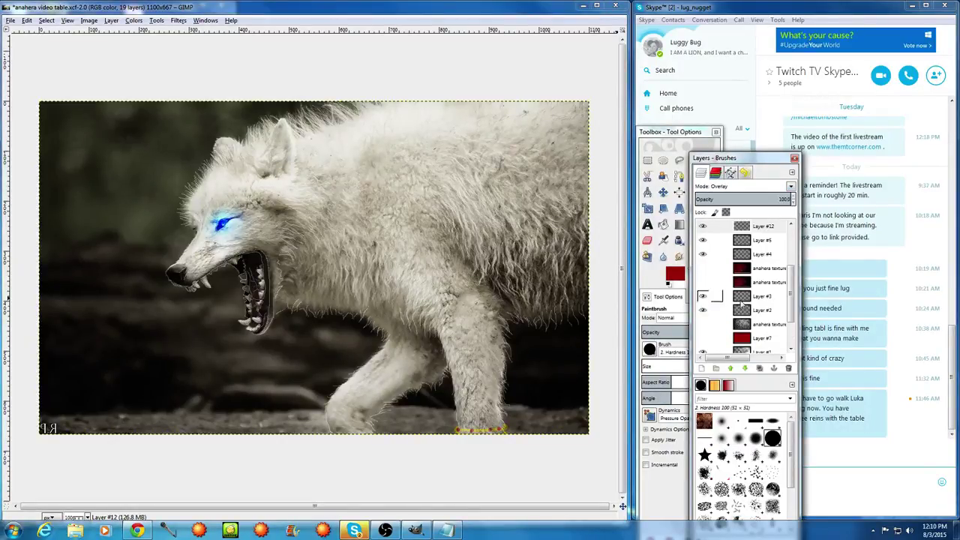
left_click(790, 187)
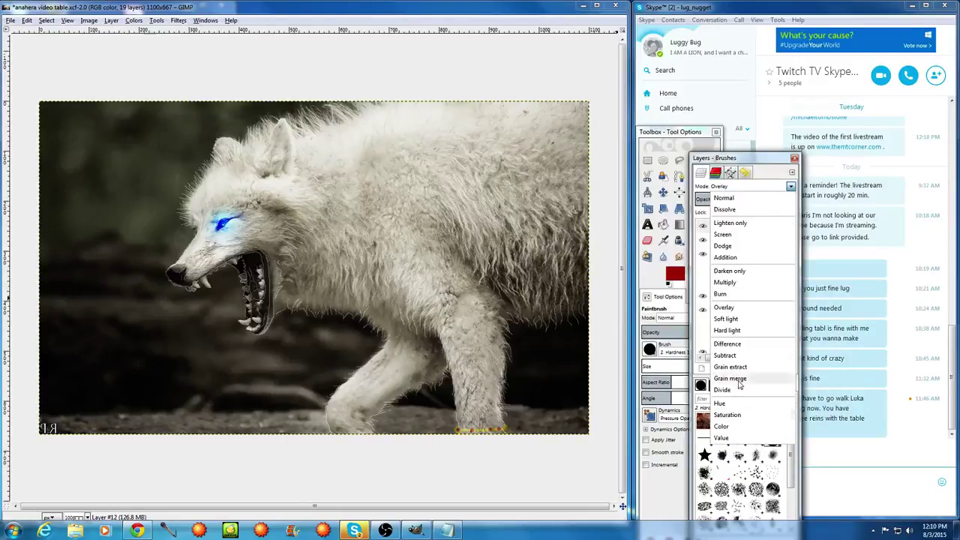
left_click(725, 294)
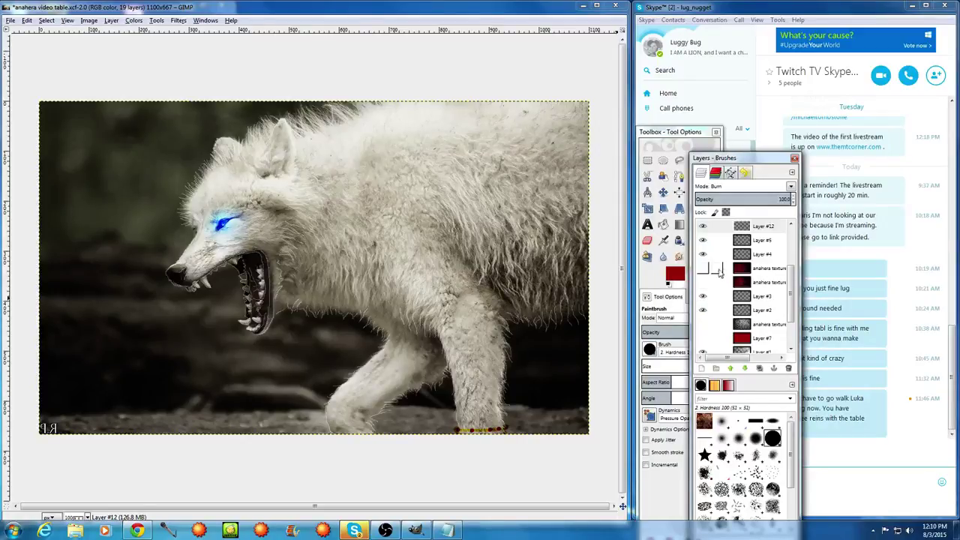
Preview the artwork with the two red anahera texture layers shown, and undo back to the gold band without dots in Normal mode
left_click(702, 268)
left_click(703, 282)
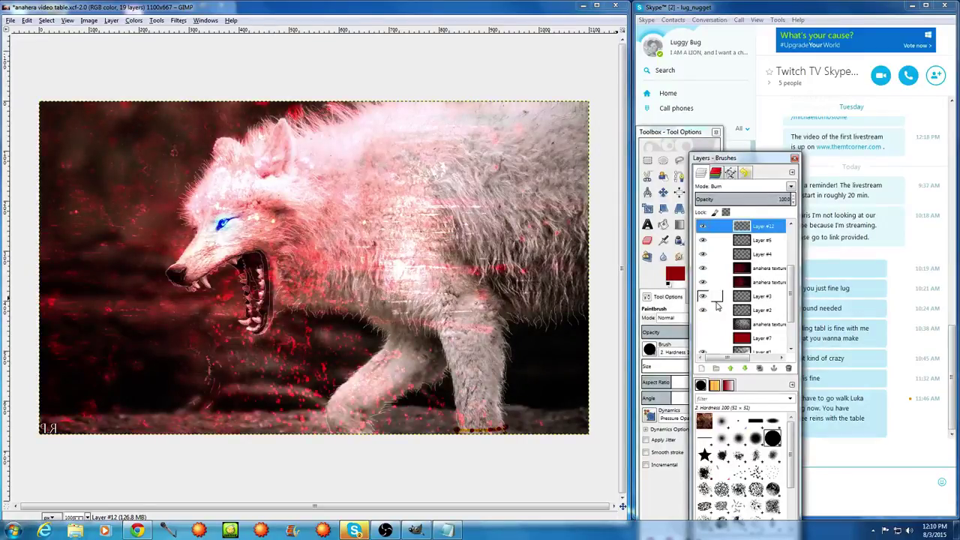
key("ctrl+z")
key("ctrl+z")
key("ctrl+z")
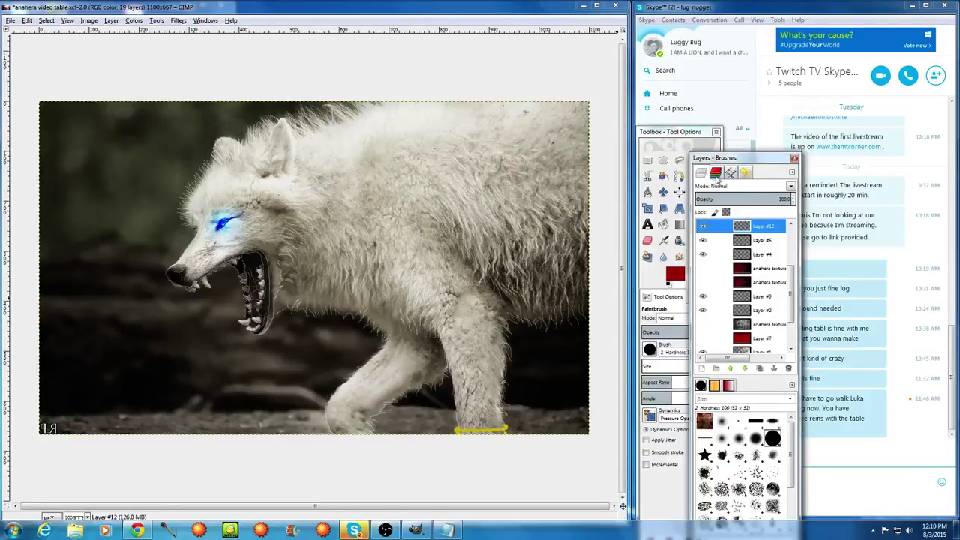
Paint small dark red gem dots along the gold band and on its lower right dab with the Acrylic 01 brush at size 7.72
left_click(650, 350)
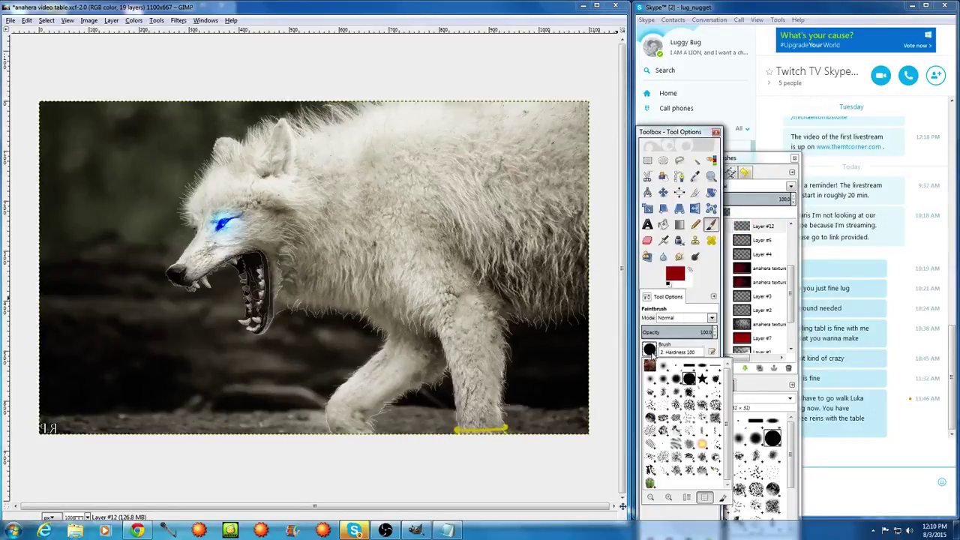
left_click(716, 382)
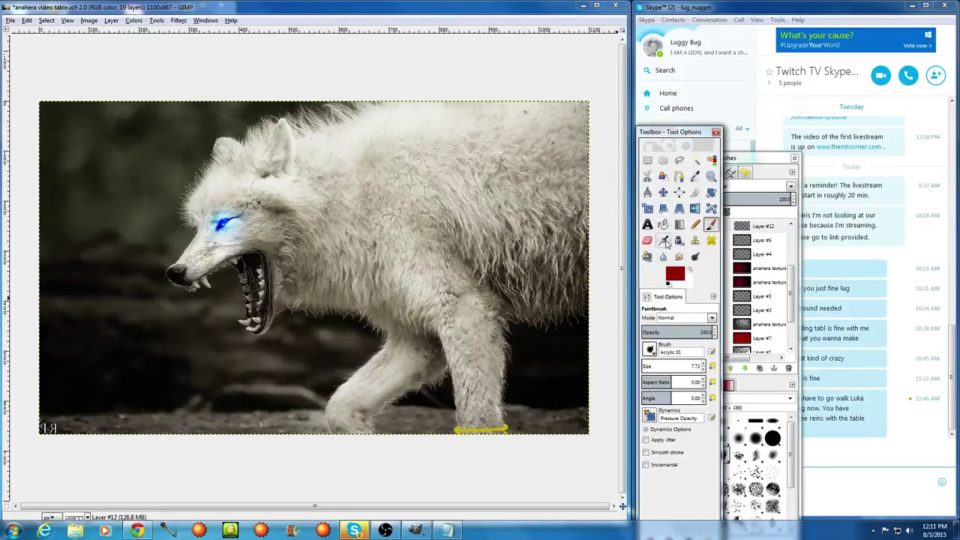
scroll(487, 427, "up", 4)
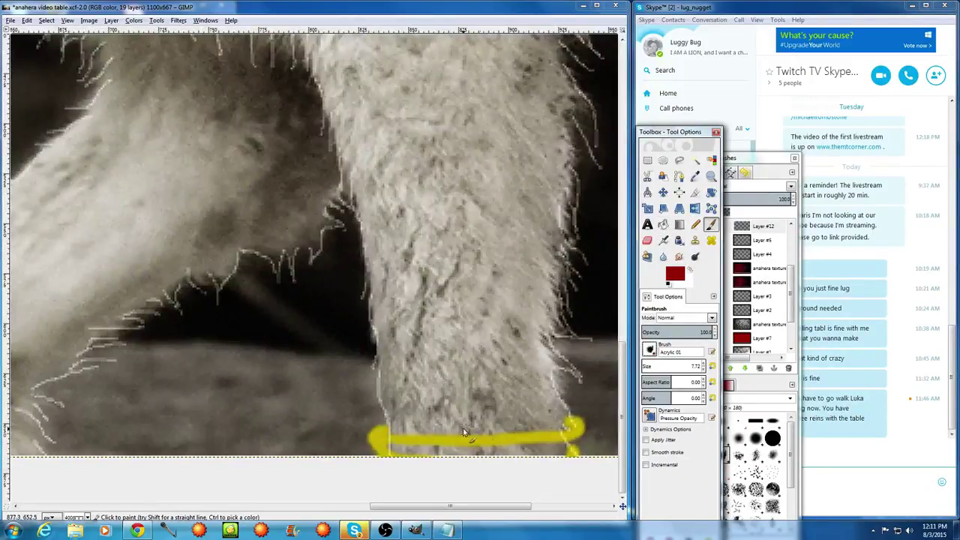
left_click(378, 440)
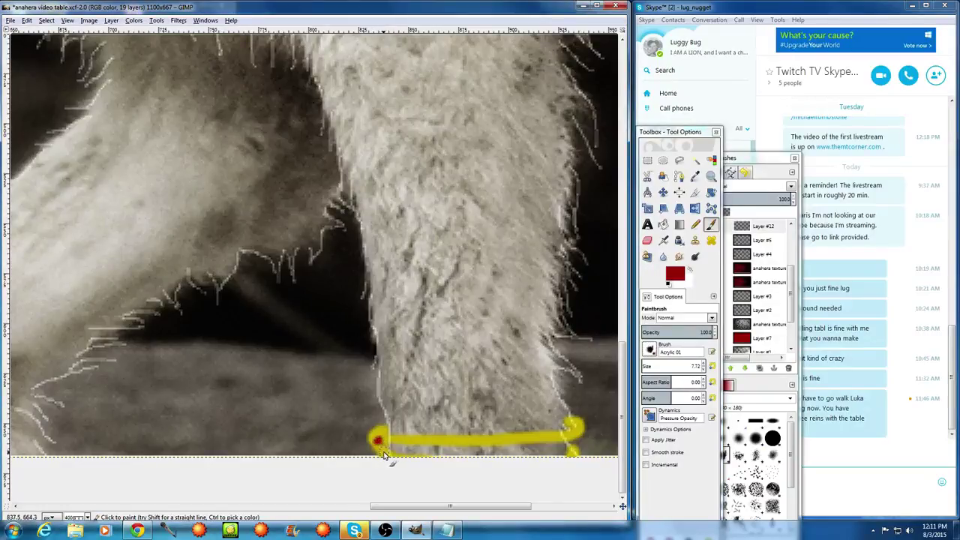
left_click(577, 429)
left_click(528, 439)
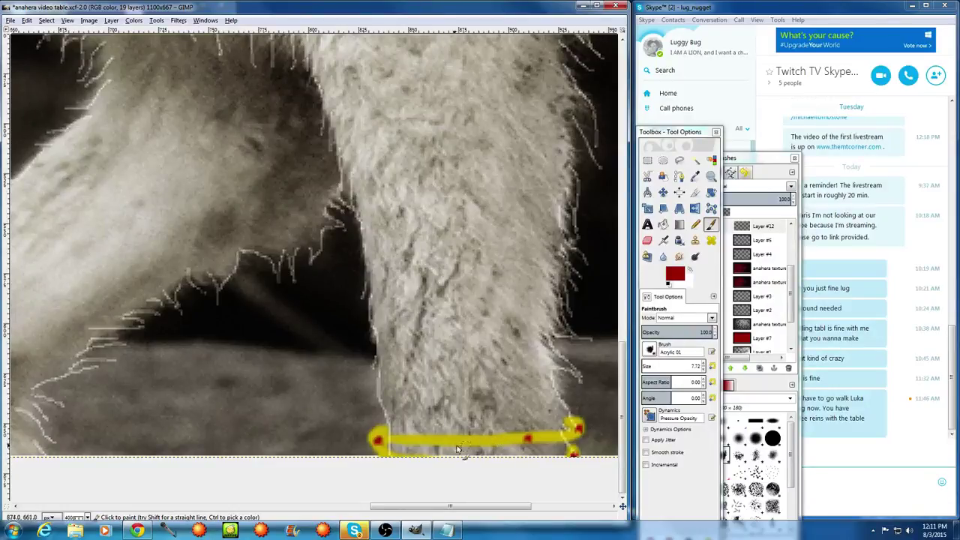
left_click(429, 440)
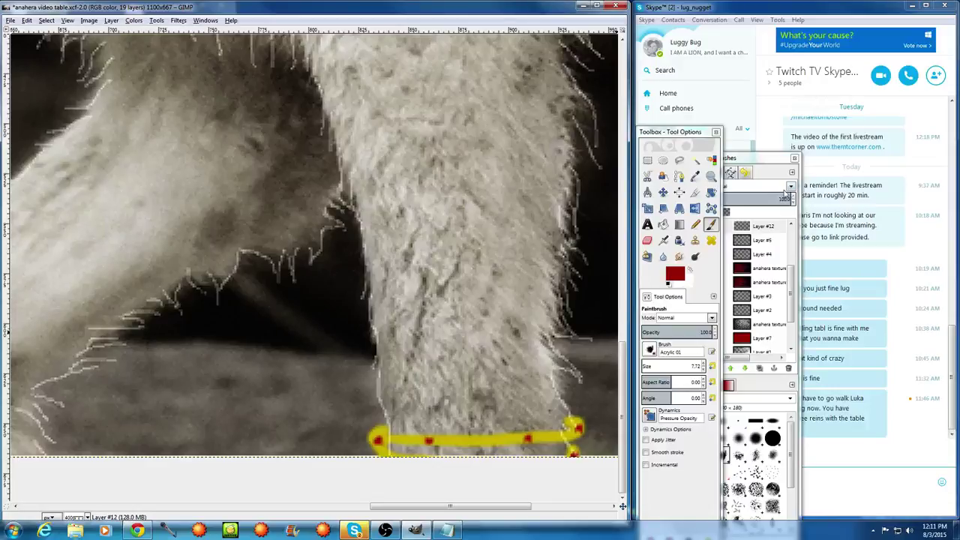
Set the blend mode of the bangle layer, Layer #12, to Dodge
left_click(710, 226)
left_click(791, 186)
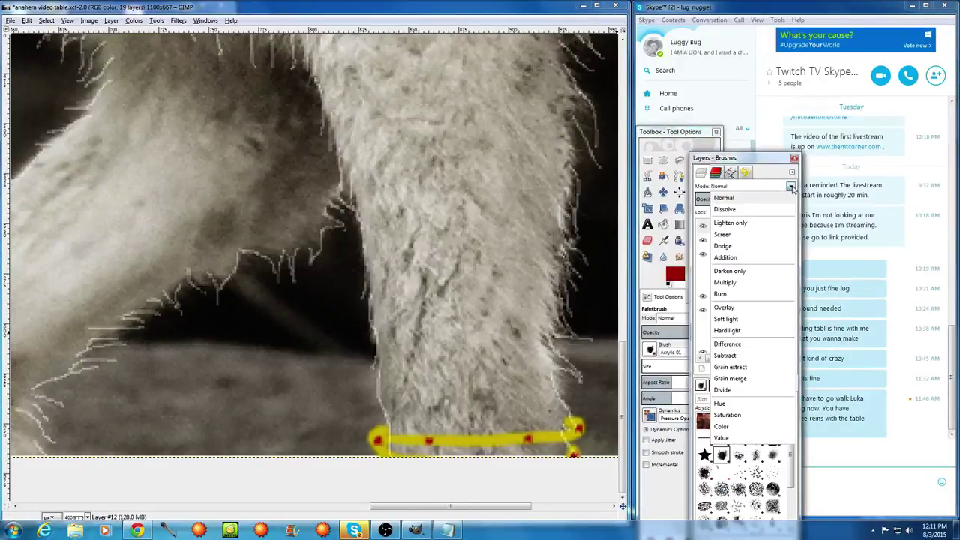
left_click(752, 246)
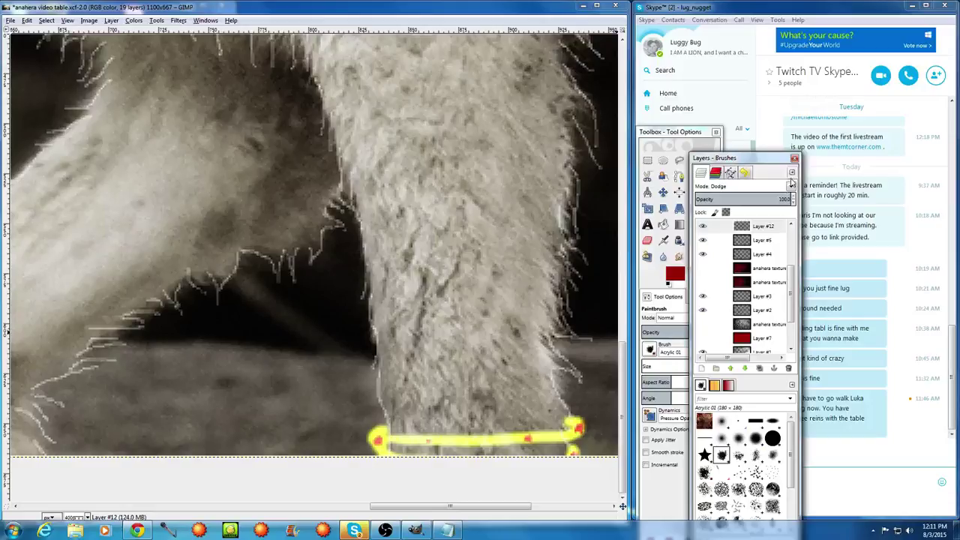
scroll(593, 297, "down", 4)
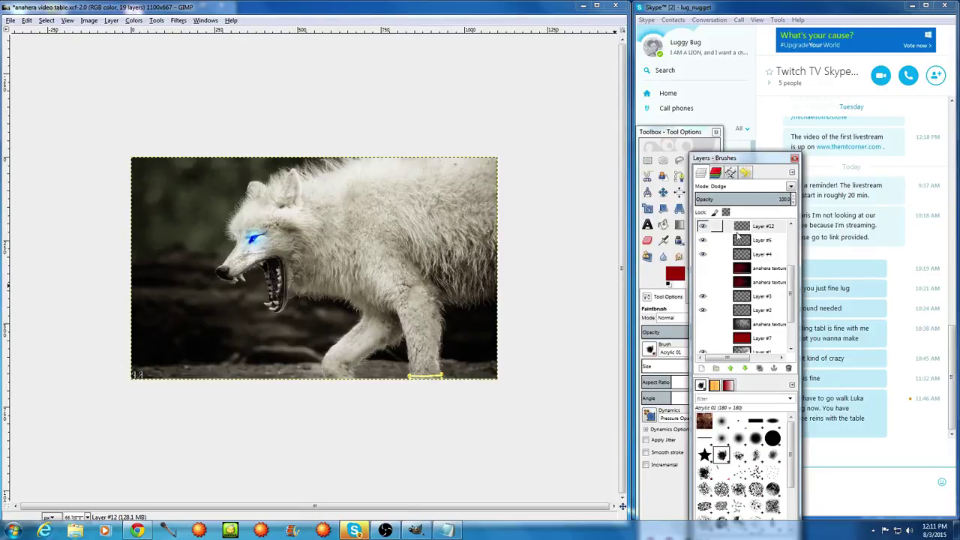
left_click(742, 226)
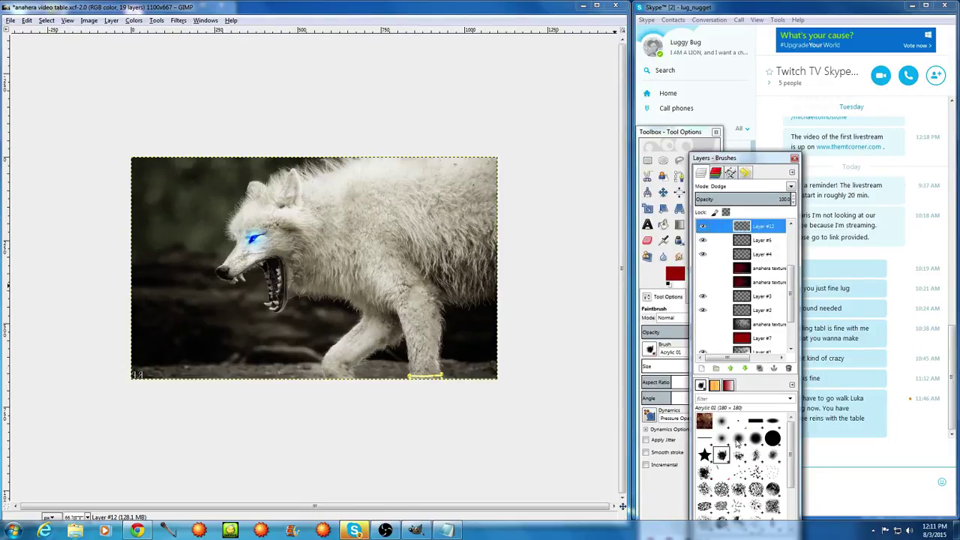
left_click(759, 369)
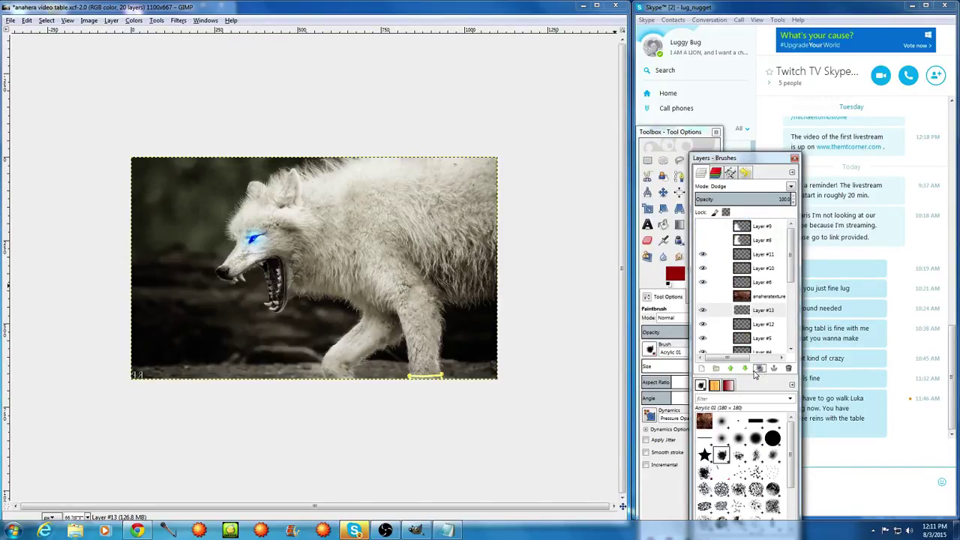
key("ctrl+z")
left_click_drag(791, 259, 793, 238)
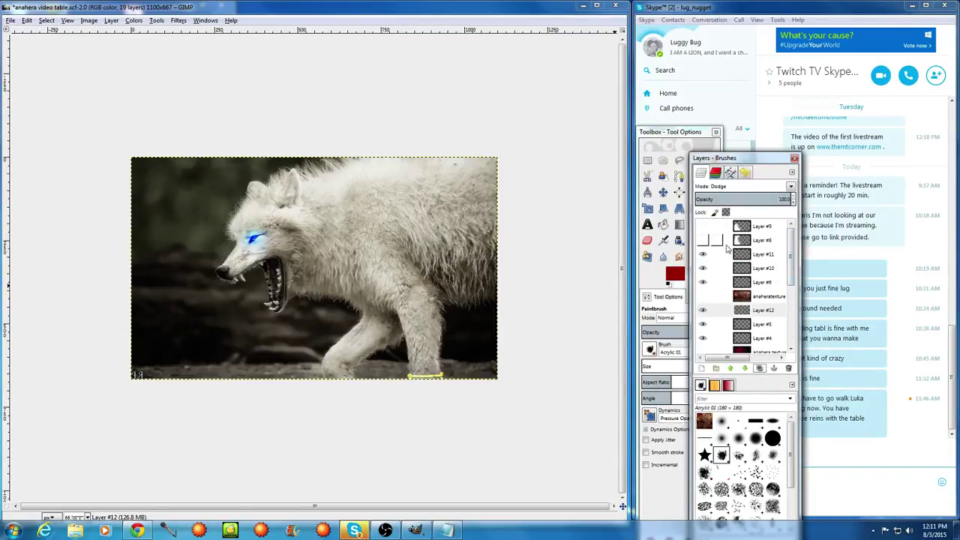
Compare the artwork with Layer #11 and the bangle layer, Layer #12, each hidden and shown again
left_click(702, 256)
left_click(702, 255)
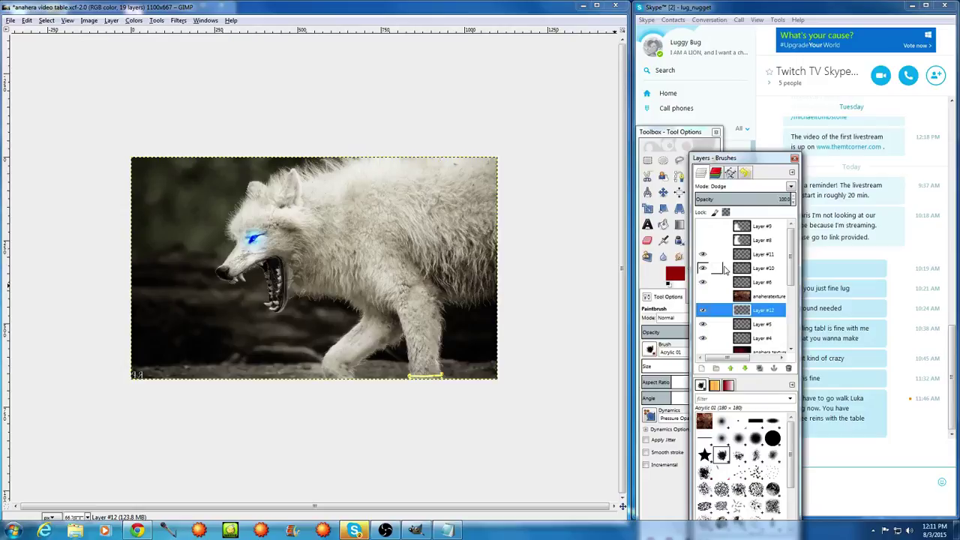
left_click(702, 312)
left_click(703, 312)
Duplicate the bangle layer, lock the copy's alpha channel and move the copy directly below Layer #12
right_click(758, 314)
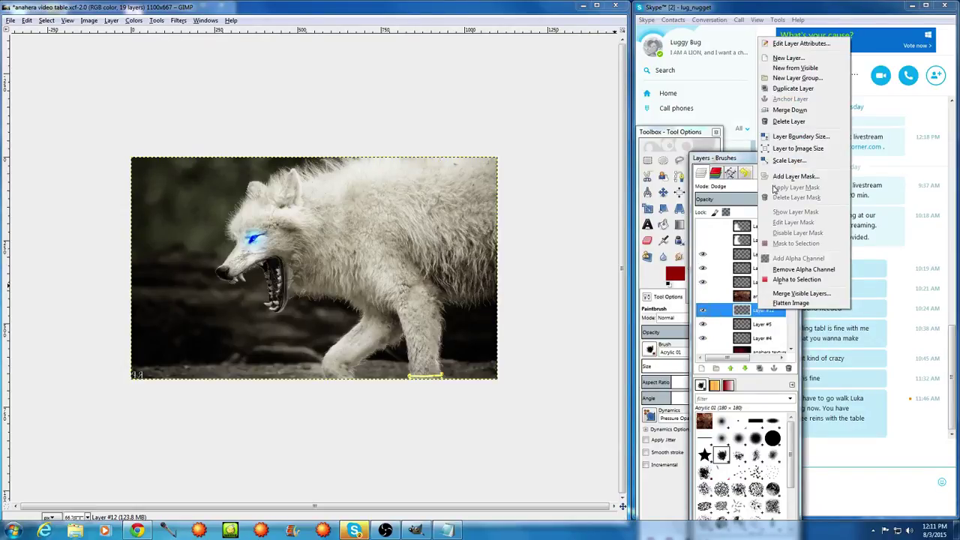
left_click(759, 369)
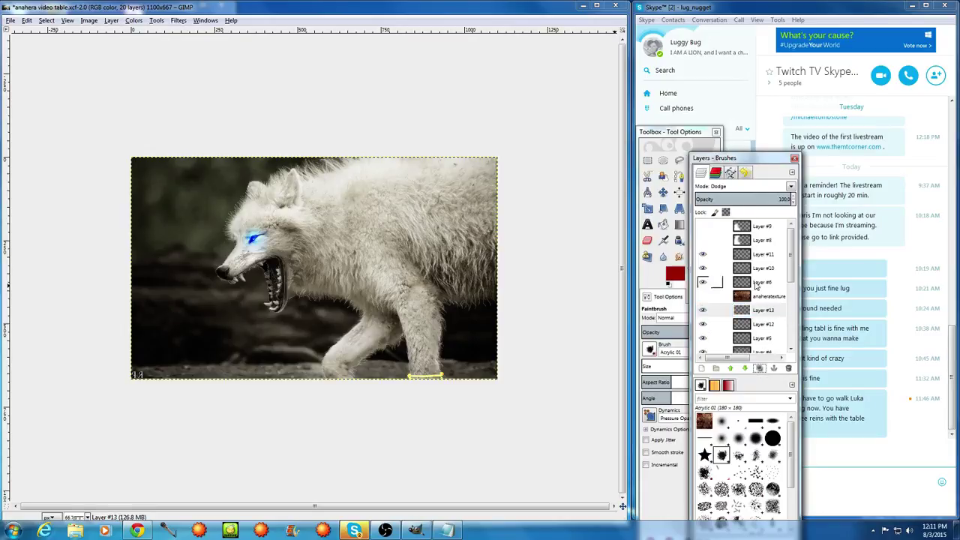
left_click(746, 311)
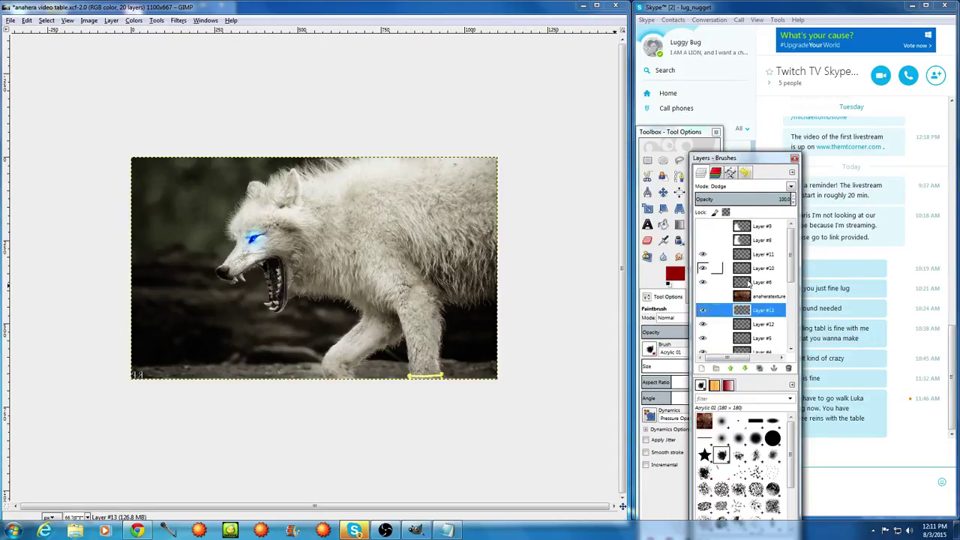
left_click(726, 212)
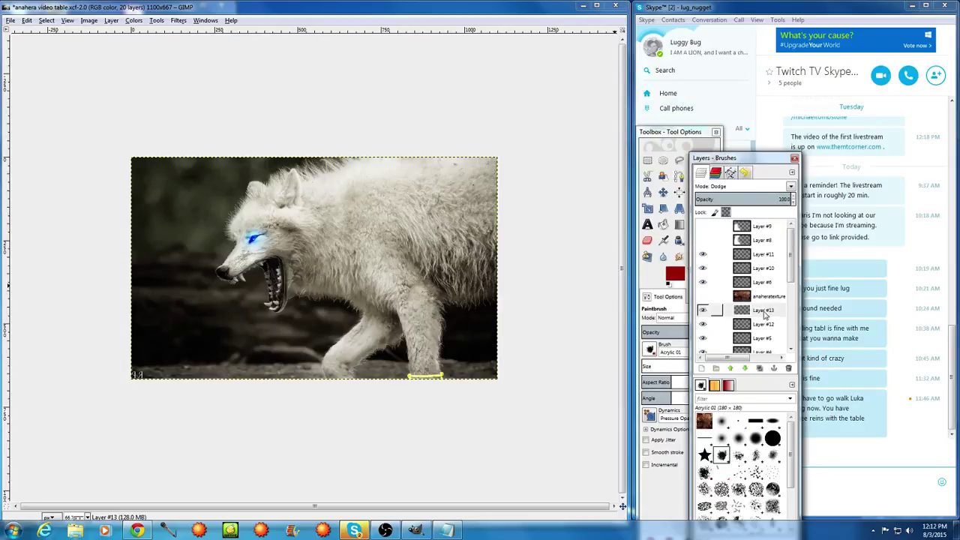
left_click_drag(764, 310, 770, 333)
Set the foreground color to black (000000) and choose the 2. Hardness 100 brush at size 101.74
left_click(701, 142)
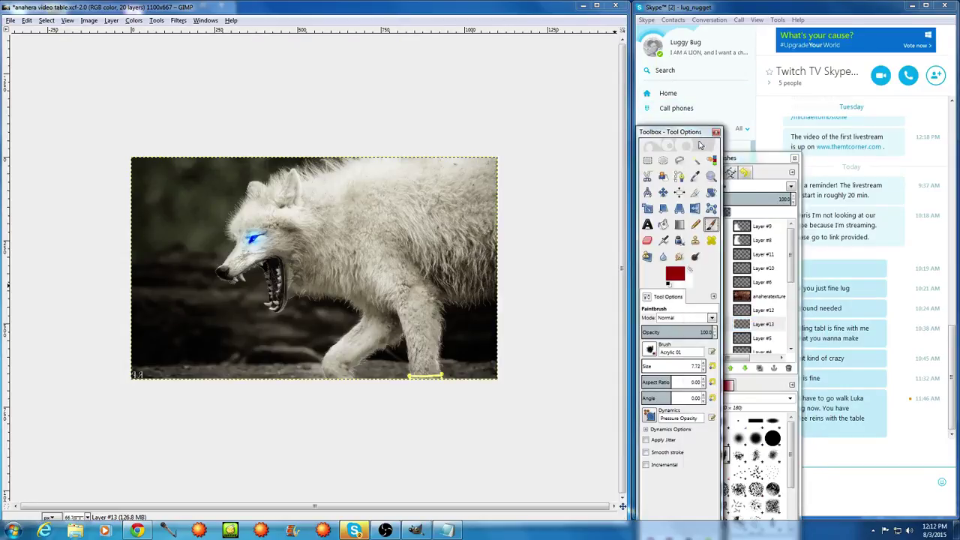
left_click(675, 274)
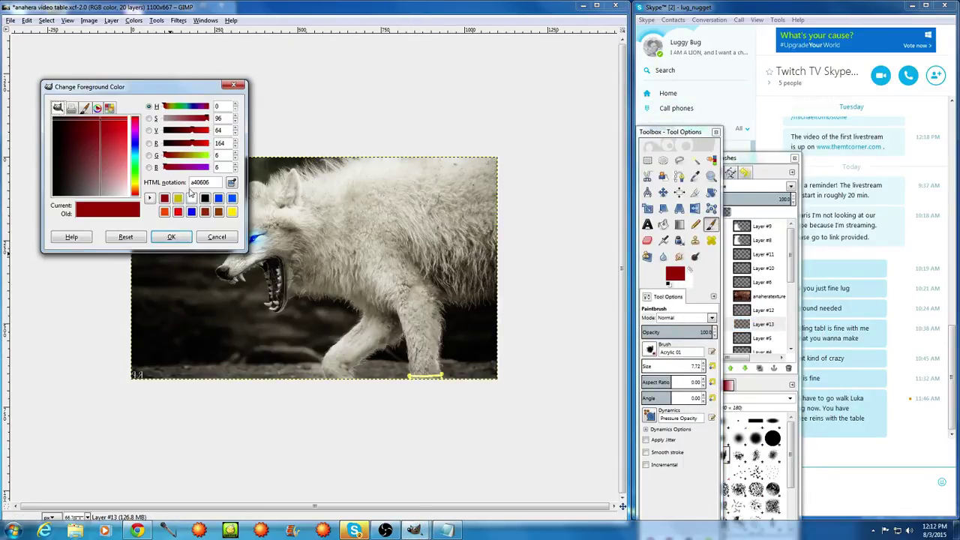
left_click(204, 198)
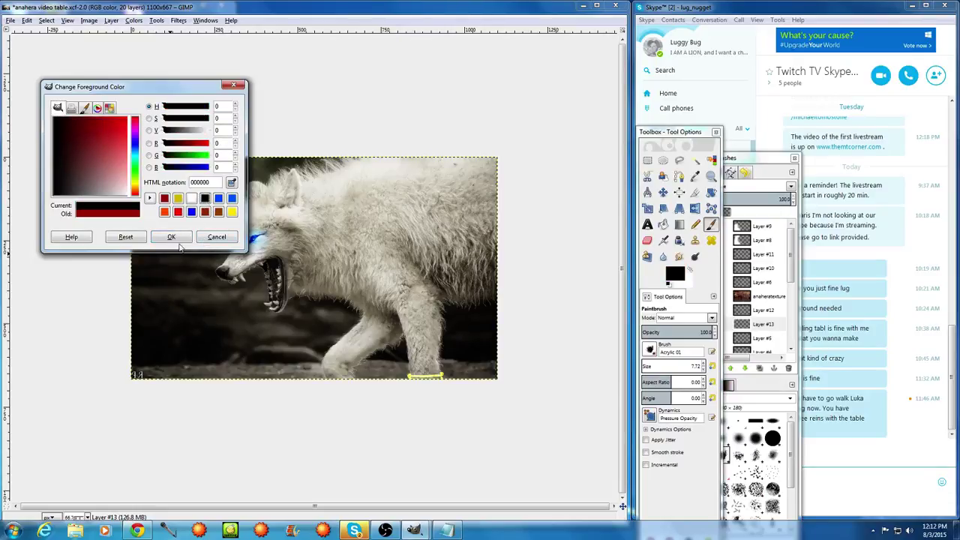
left_click(171, 236)
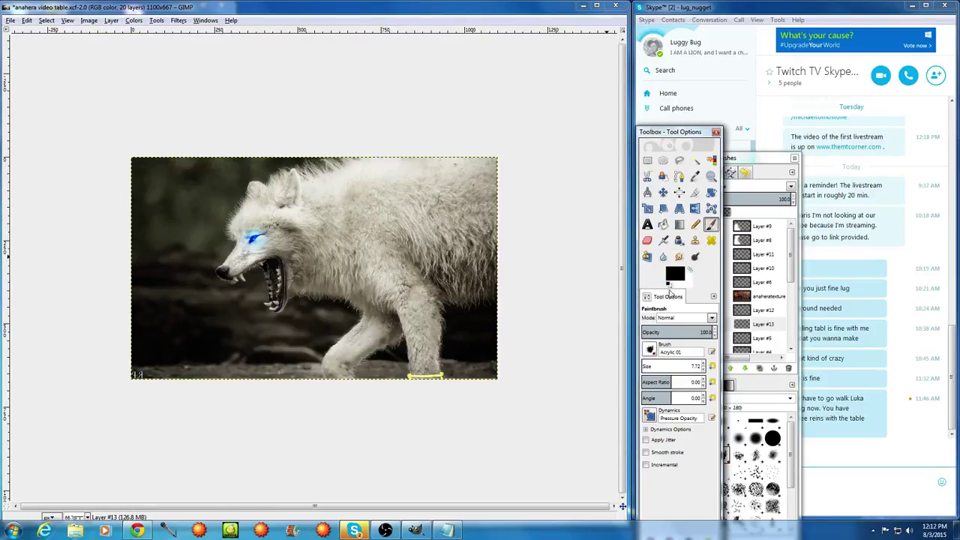
left_click(646, 366)
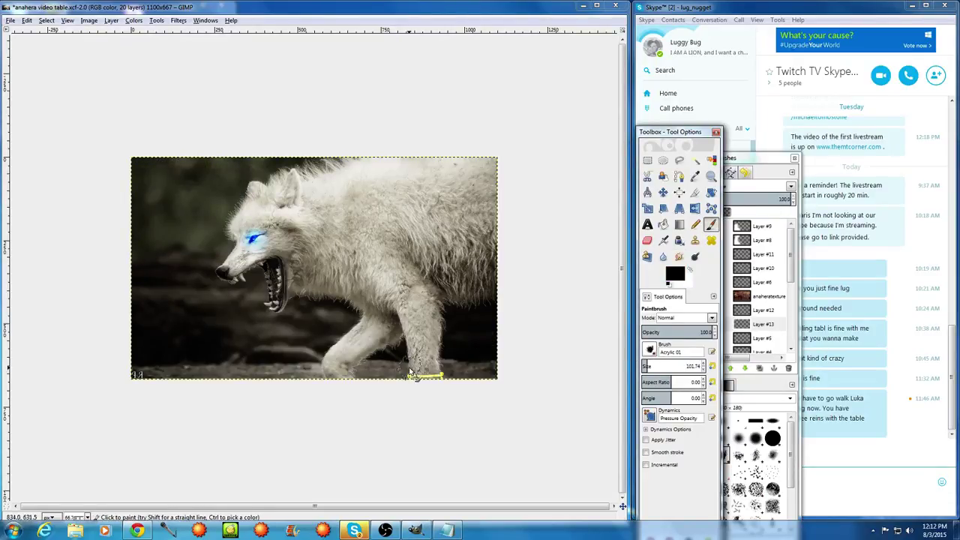
left_click(649, 351)
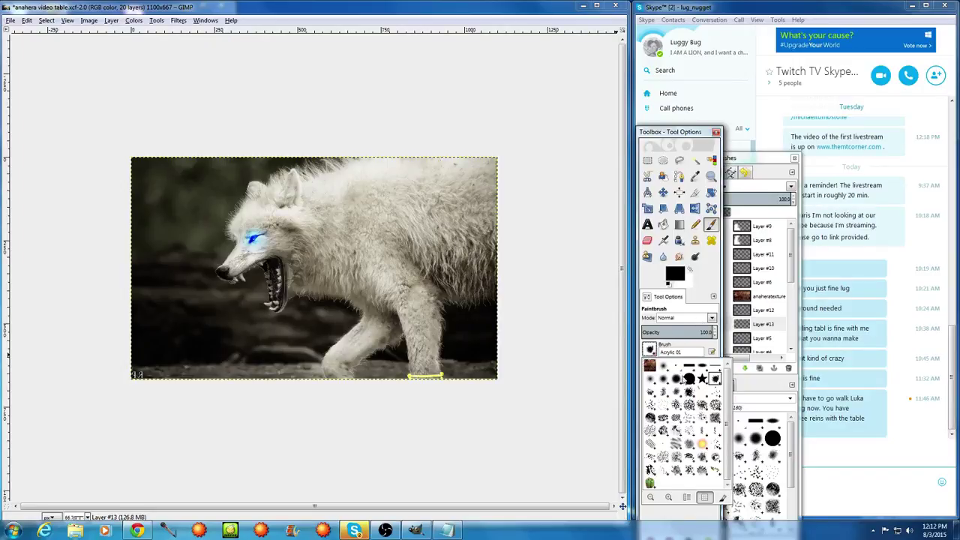
left_click(685, 382)
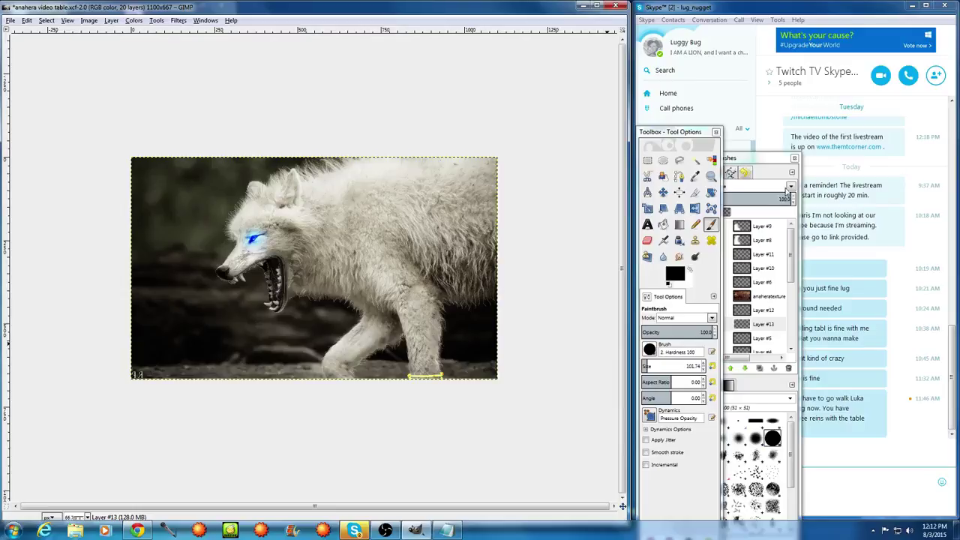
Set the blend mode of the duplicated bangle layer below Layer #12 to Overlay and inspect the gold band up close
left_click(777, 159)
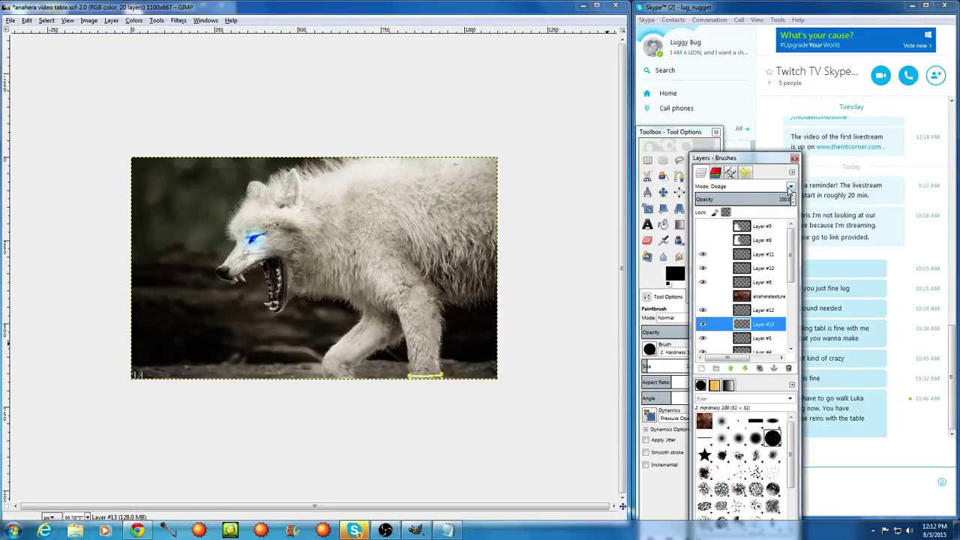
left_click(790, 186)
left_click(726, 308)
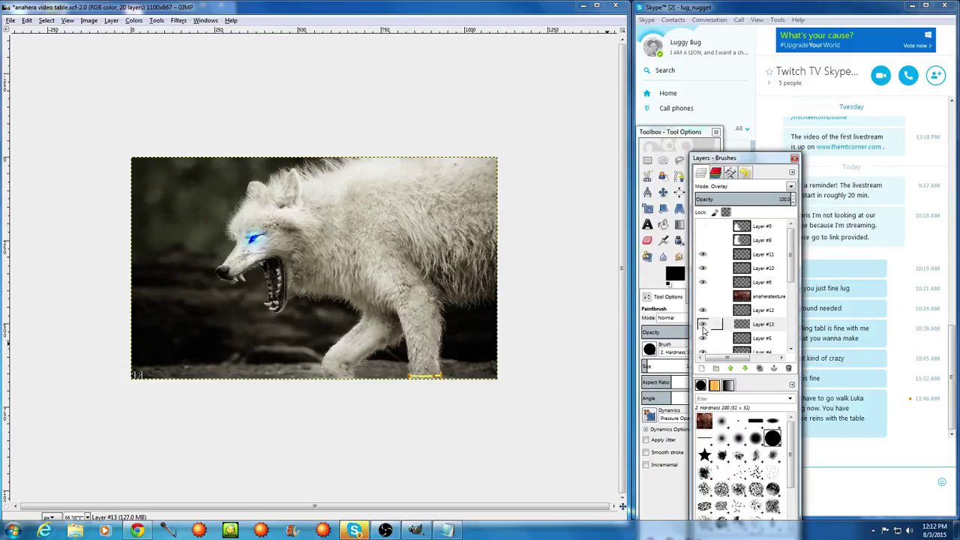
scroll(490, 387, "up", 2)
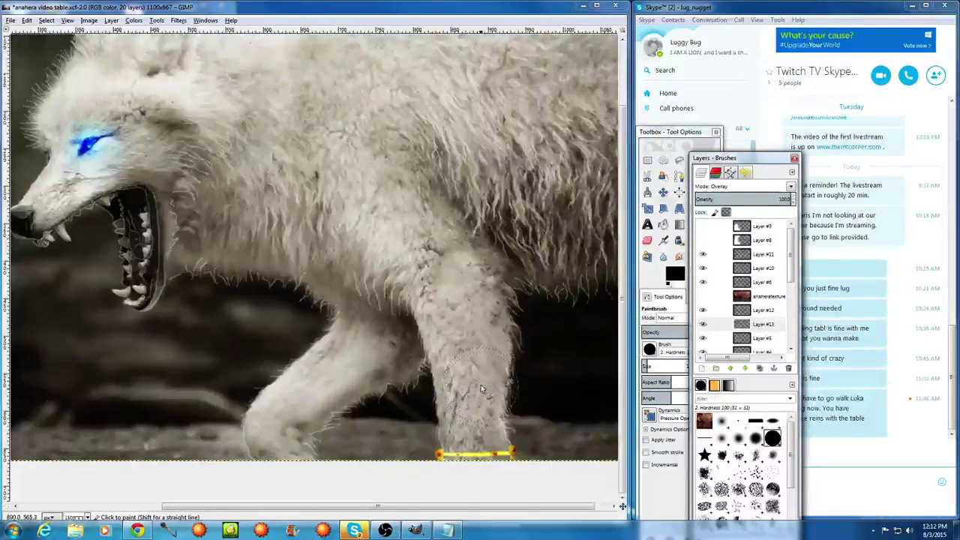
scroll(485, 429, "up", 3)
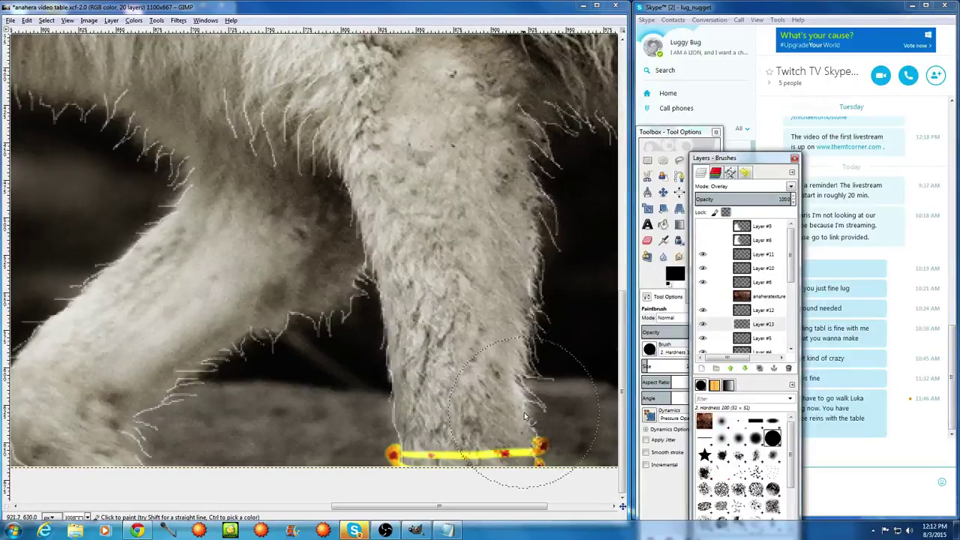
scroll(527, 418, "down", 5)
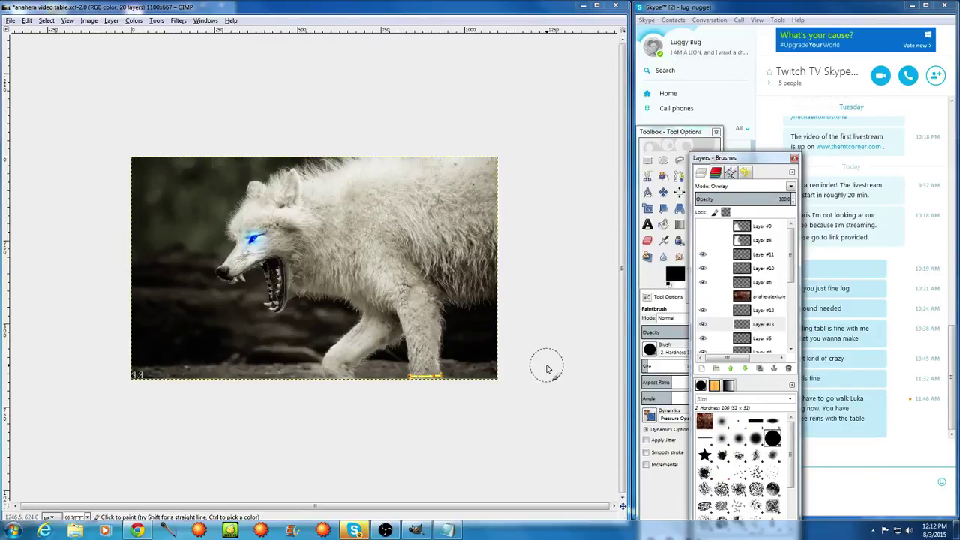
Duplicate the Overlay bangle layer and set the copy's opacity to 53.1
left_click(761, 369)
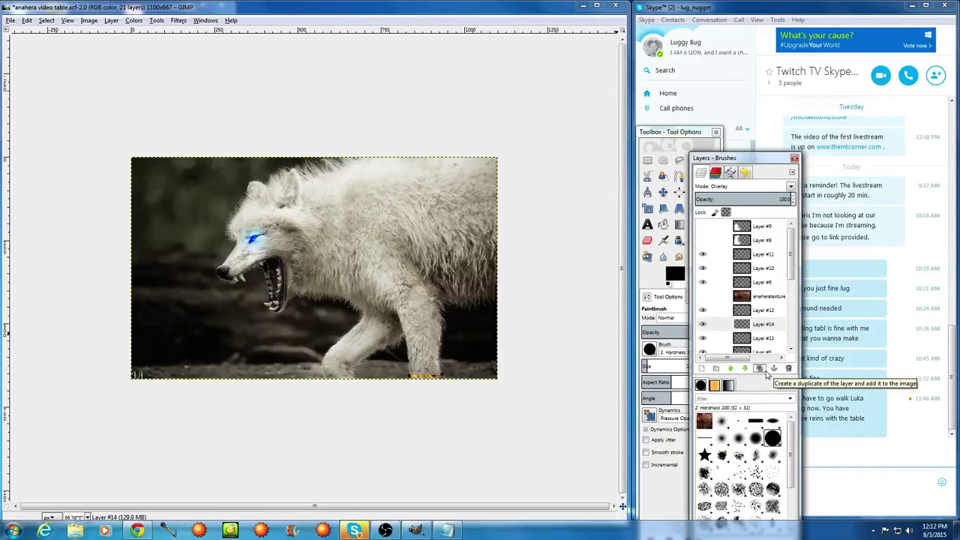
key("ctrl+z")
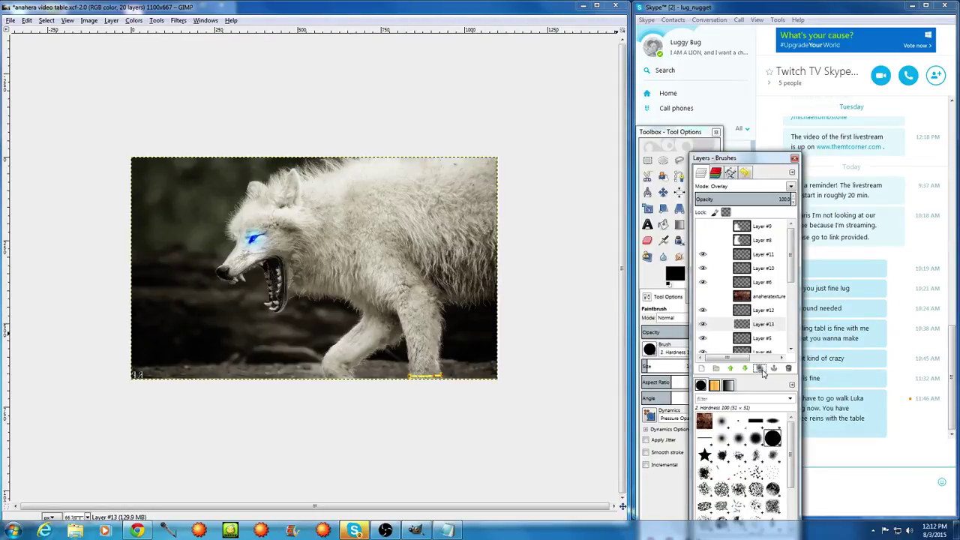
left_click(759, 367)
left_click(745, 199)
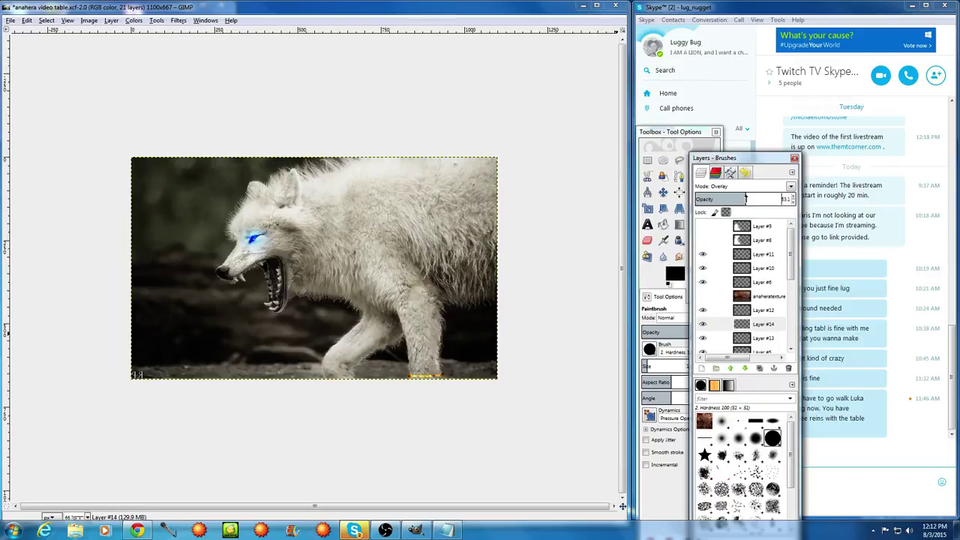
Show the anaheratexture layer, the two red anahera texture layers and the grey anahera texture layer
left_click(702, 295)
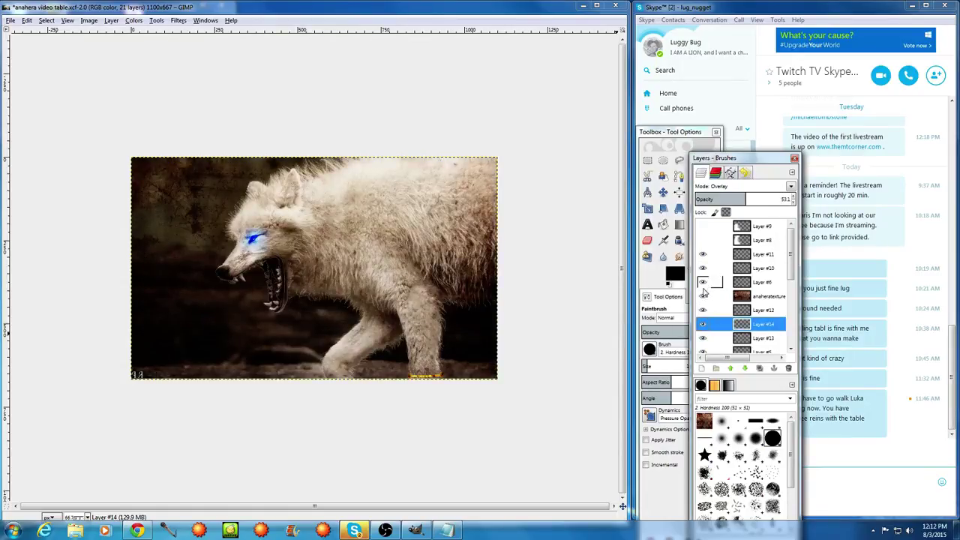
scroll(702, 296, "down", 2)
left_click(710, 340)
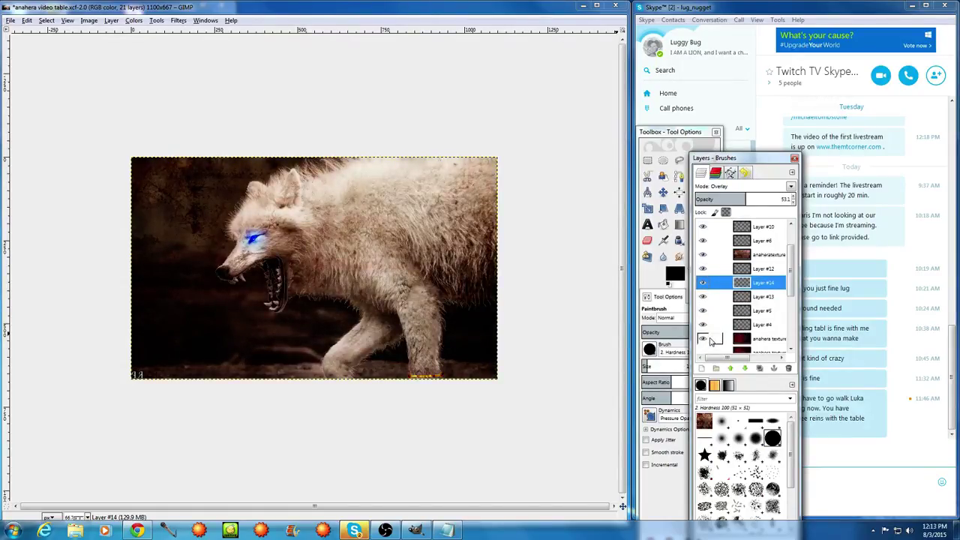
scroll(710, 341, "down", 1)
left_click(710, 332)
scroll(709, 337, "down", 3)
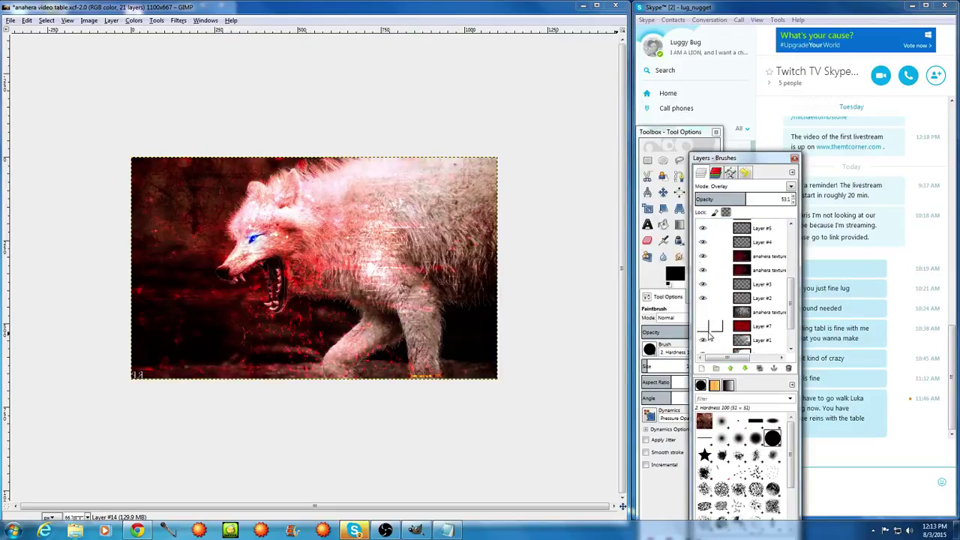
left_click(703, 312)
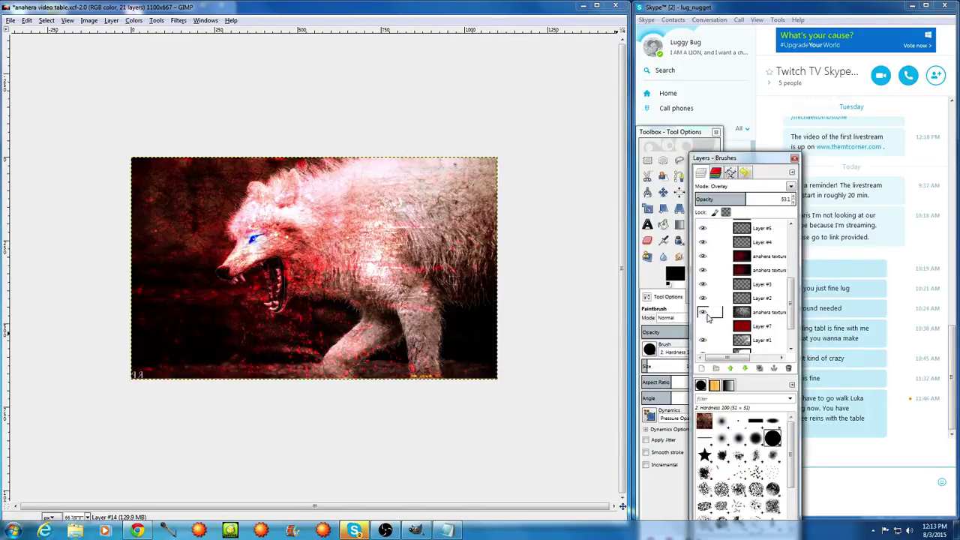
scroll(709, 308, "up", 5)
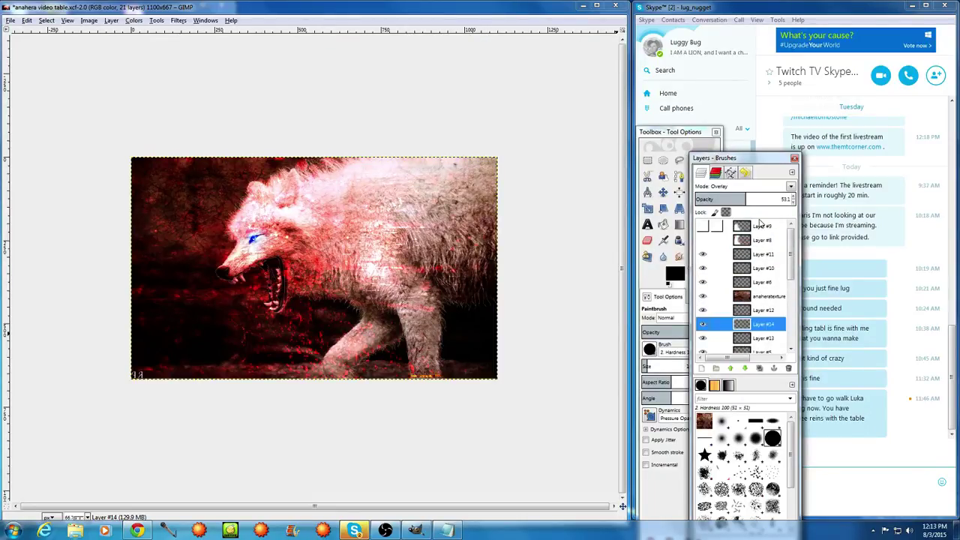
Crop a narrow strip off the image's left edge, leaving a size of 1063 × 667 px
left_click(676, 140)
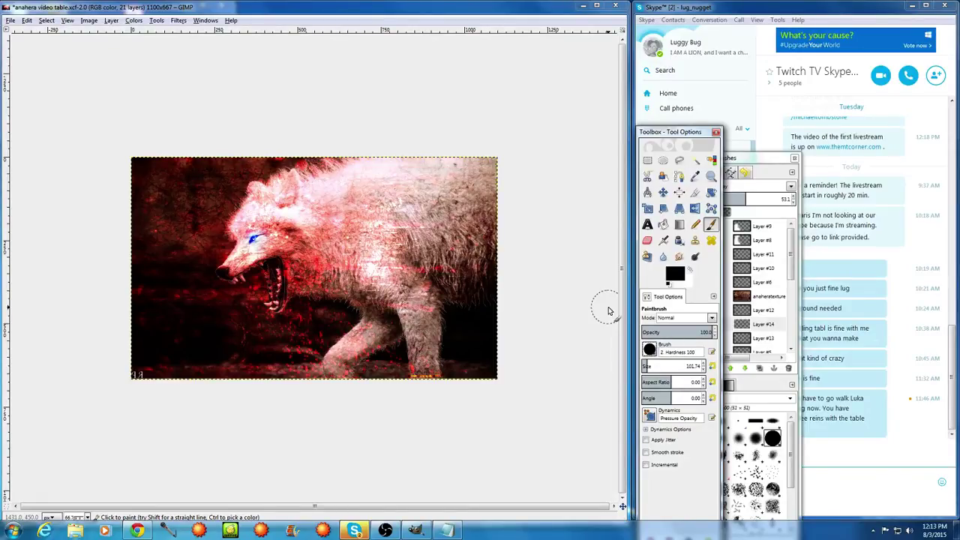
left_click(696, 193)
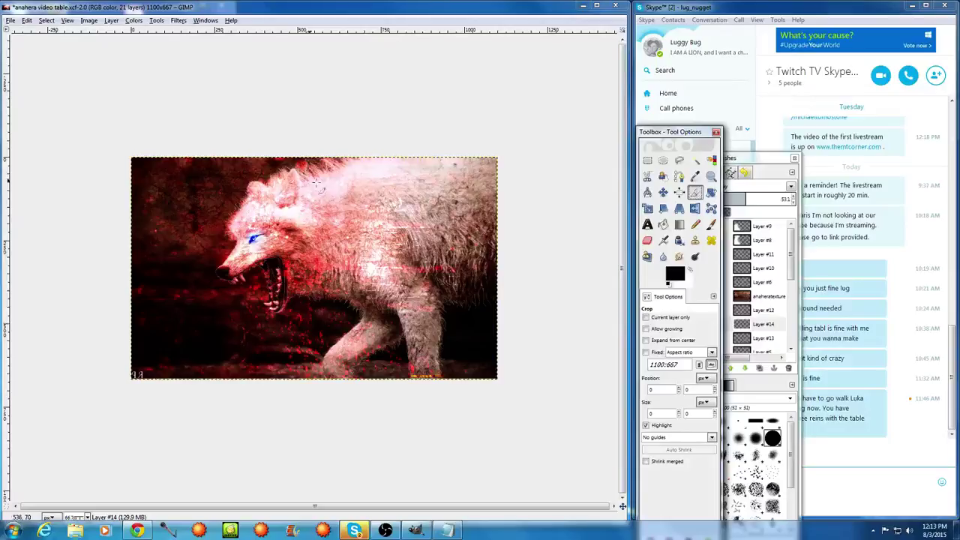
left_click_drag(146, 152, 763, 479)
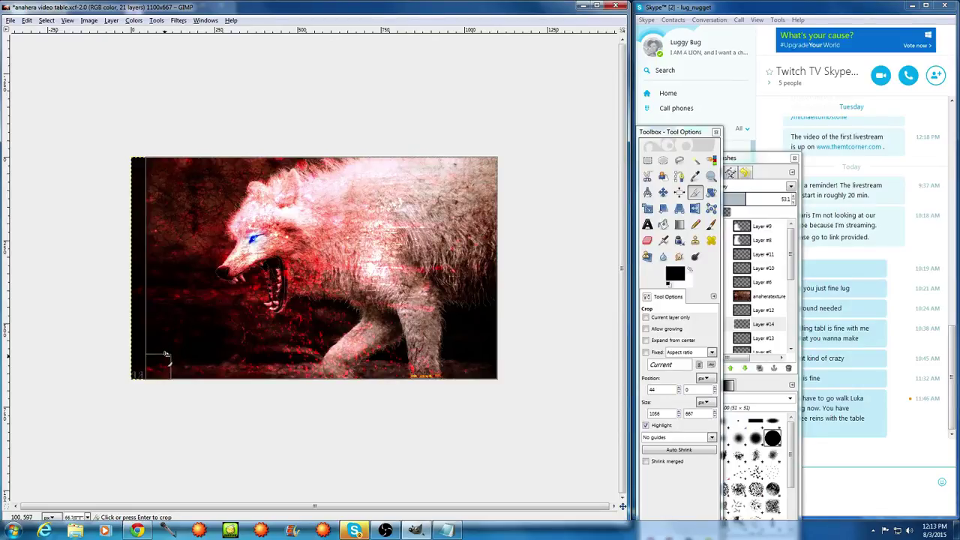
left_click_drag(164, 352, 163, 358)
key("Return")
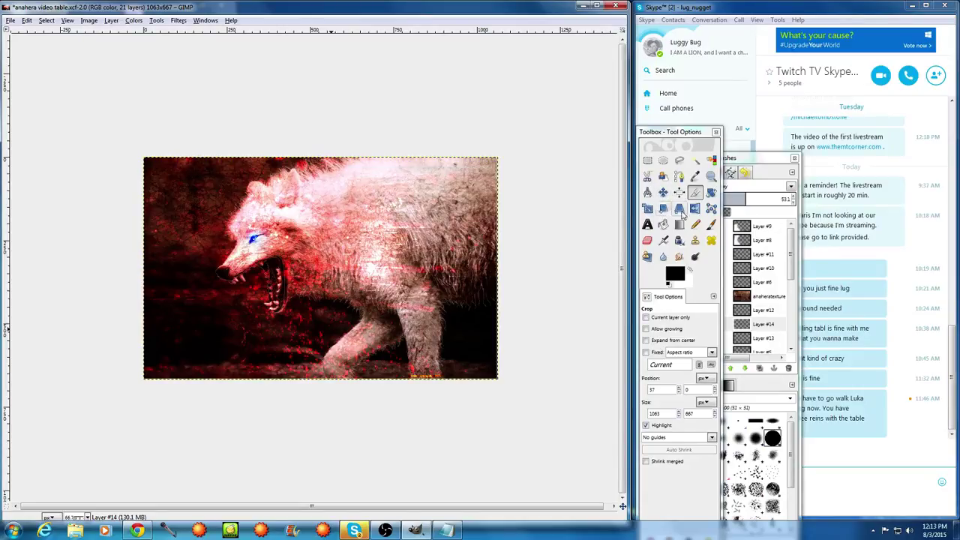
Create a new layer from the visible image above Layer #9 and show Layer #9 and Layer #8
right_click(777, 226)
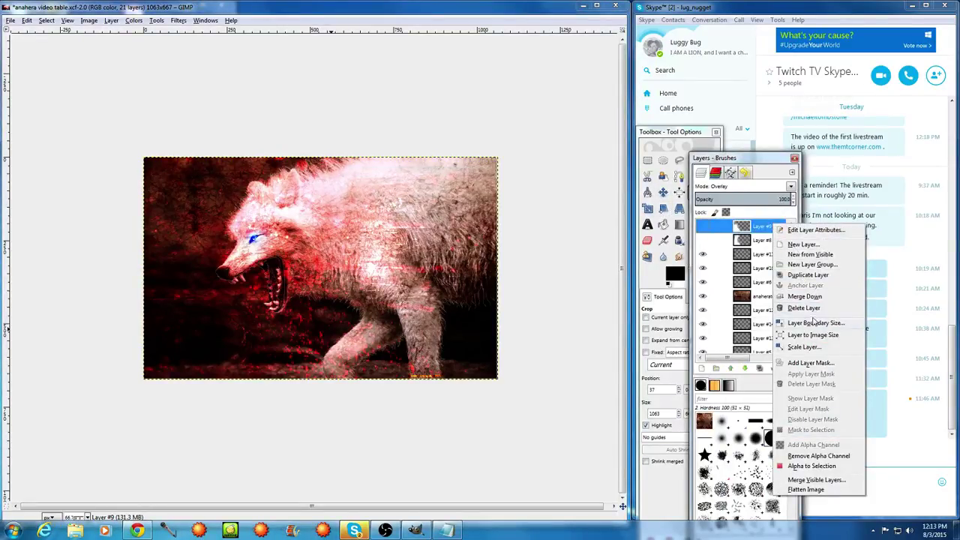
left_click(810, 255)
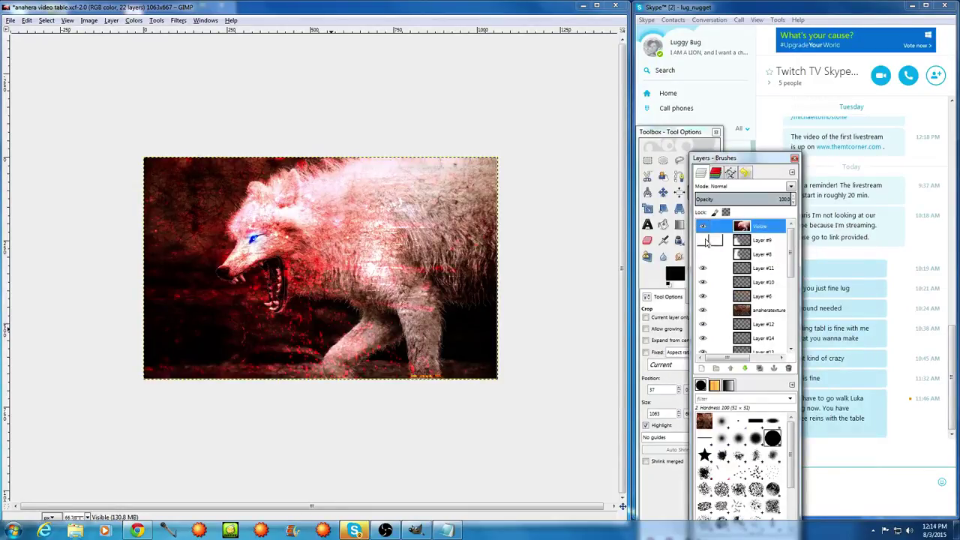
left_click(703, 240)
left_click(703, 255)
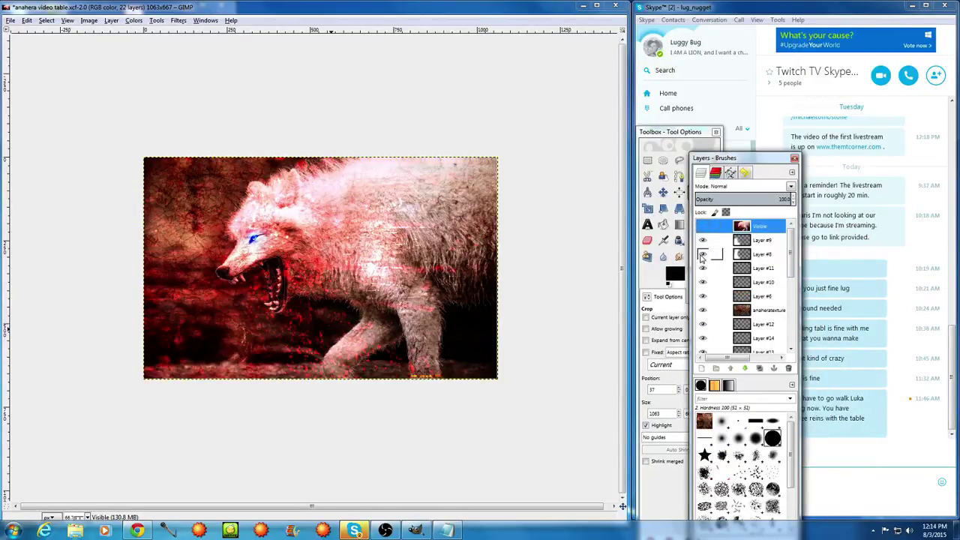
Toggle the Visible layer, Layer #9 and Layer #8 on and off to compare the lighting, leaving all three shown
left_click(702, 256)
left_click(703, 240)
left_click(704, 255)
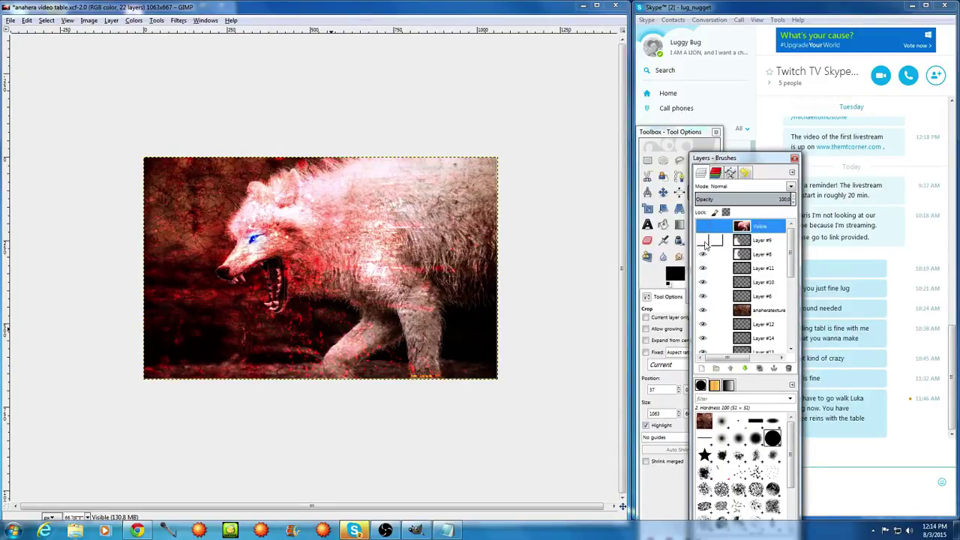
left_click(702, 227)
left_click(703, 227)
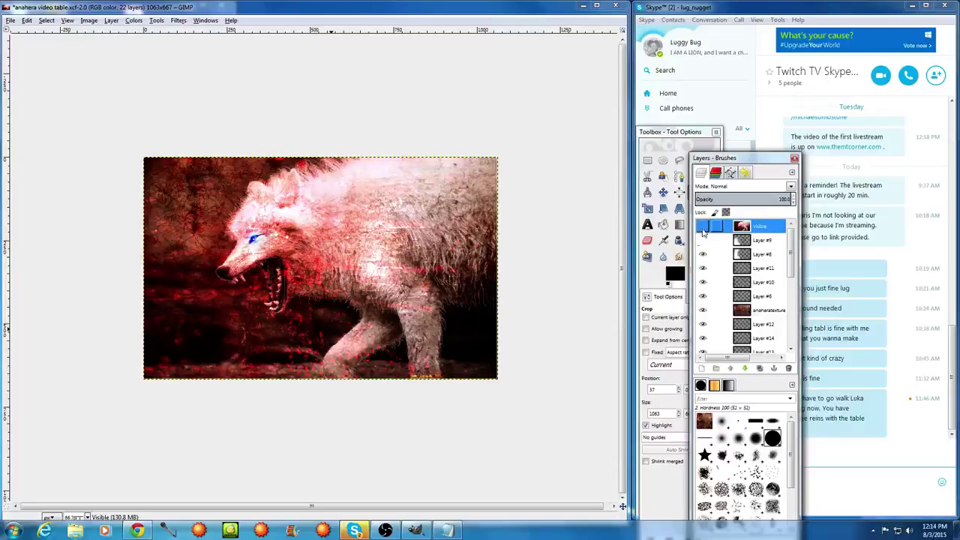
left_click(702, 241)
left_click(702, 228)
left_click(702, 227)
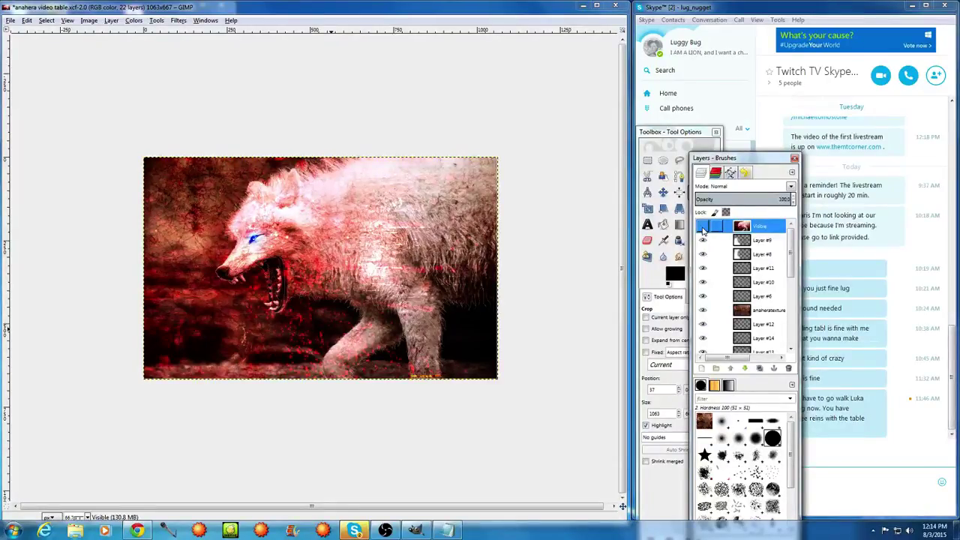
left_click(702, 227)
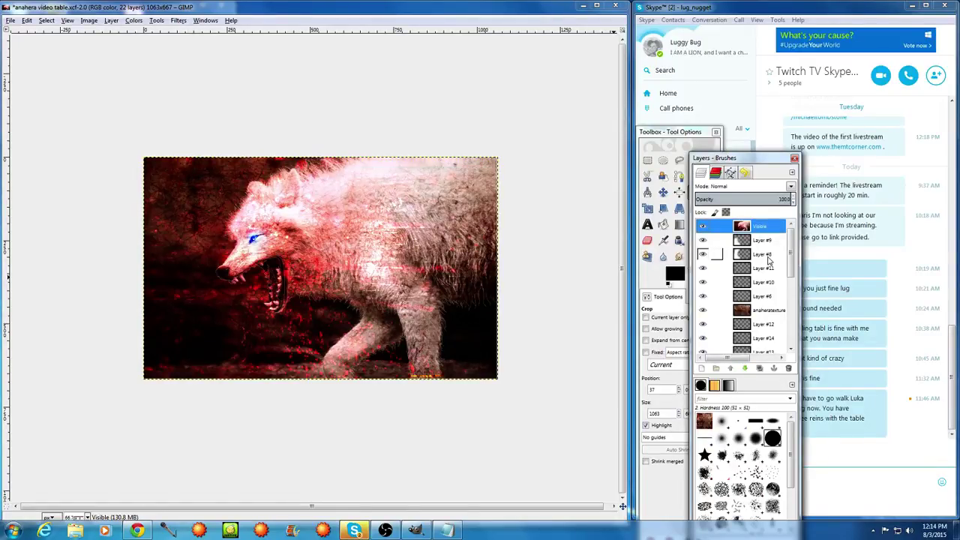
left_click(703, 254)
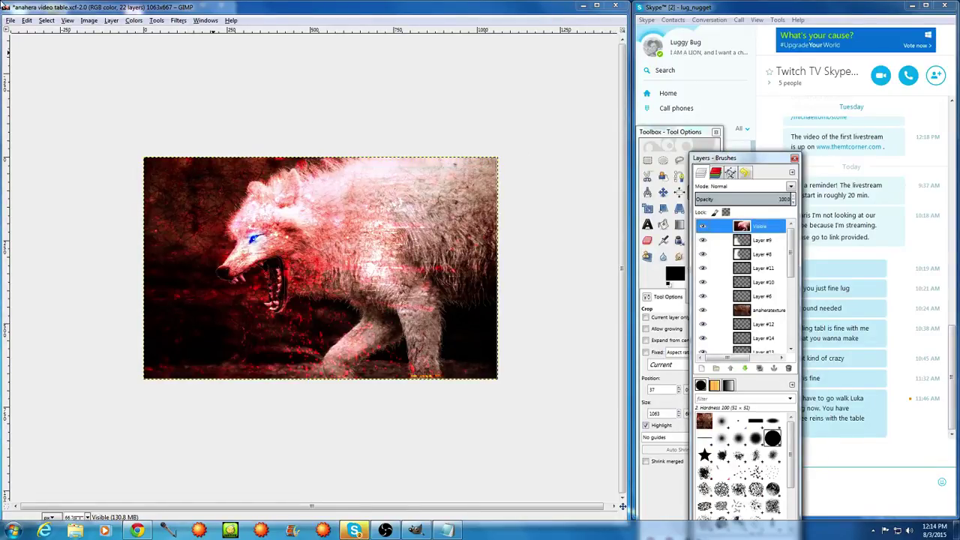
Save the layered image under the new name anahera video tableeditable1.xcf in the Stock photos folder
left_click(10, 20)
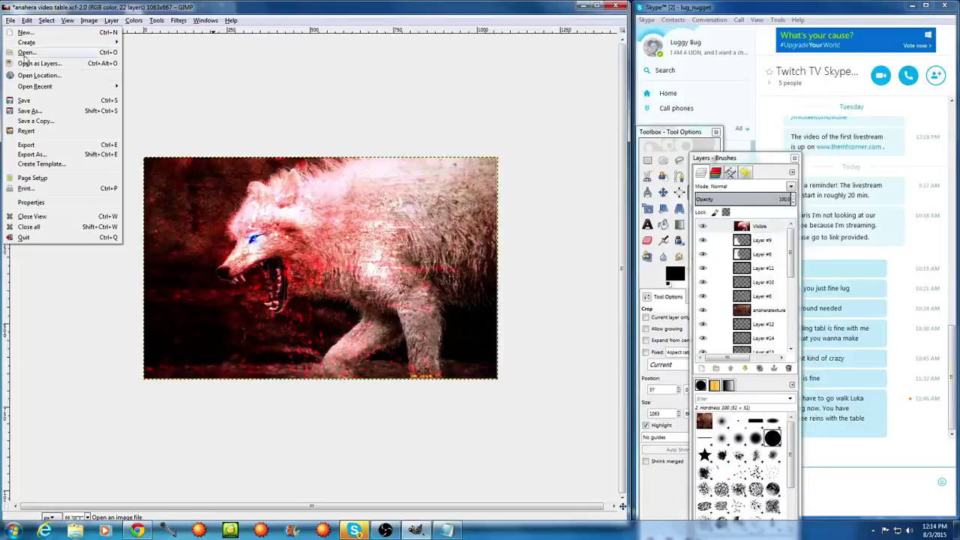
left_click(50, 111)
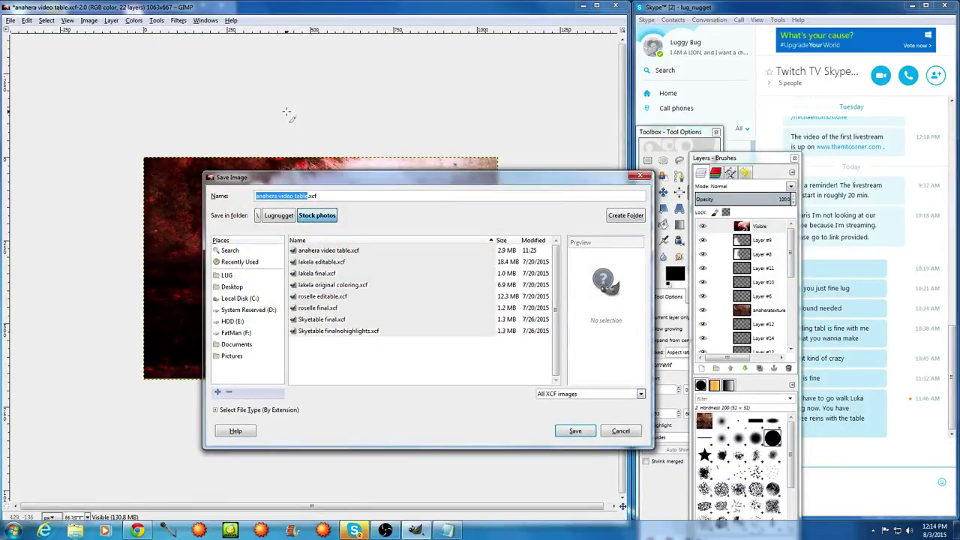
key("Right")
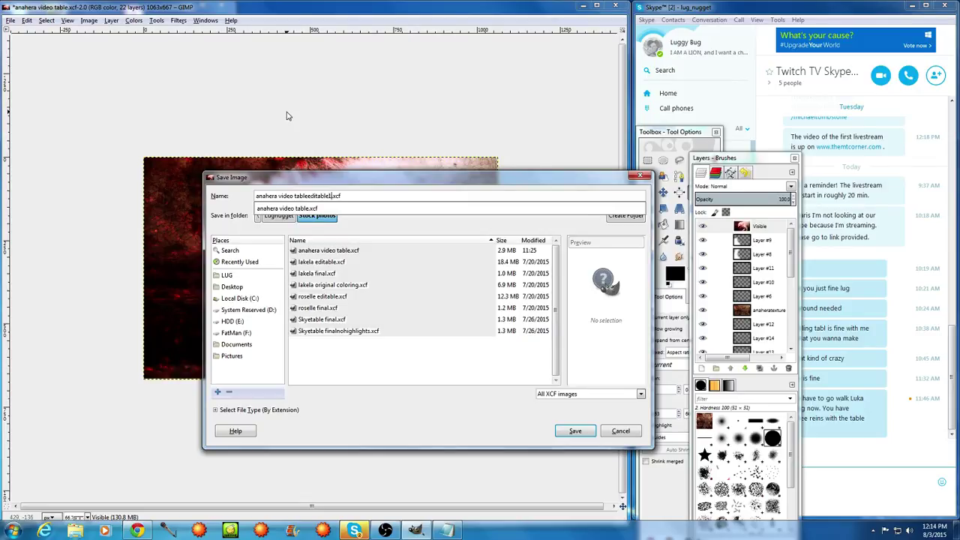
key("Return")
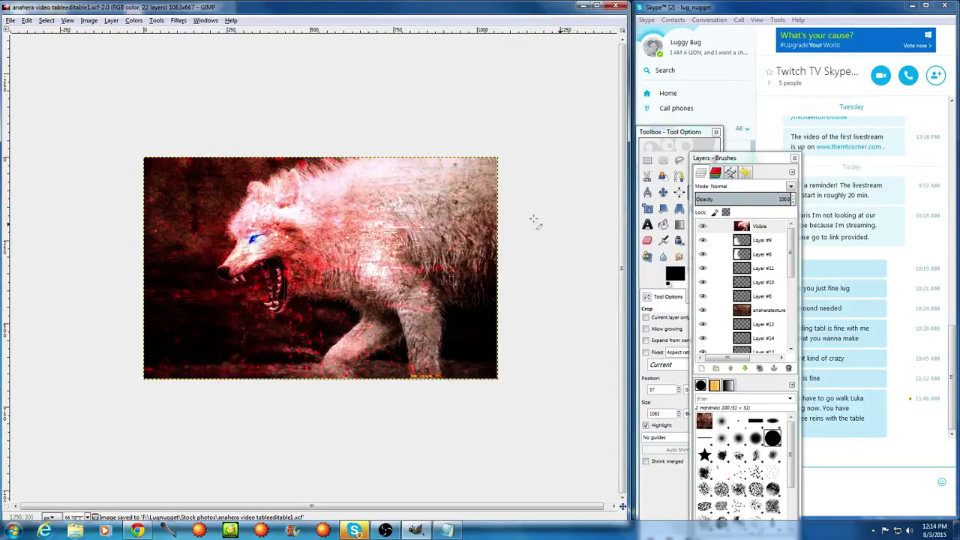
Flatten the image into a single layer
left_click(717, 240)
right_click(756, 228)
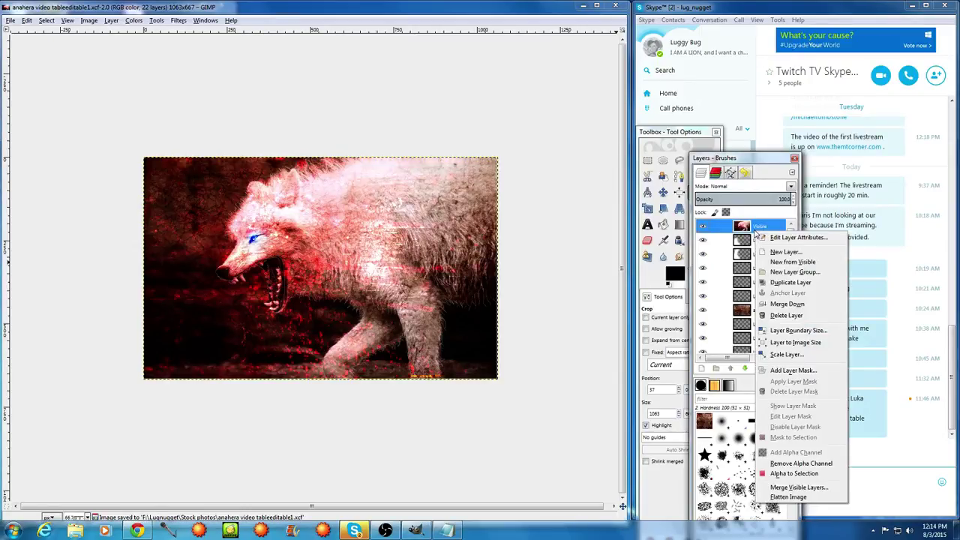
left_click(808, 497)
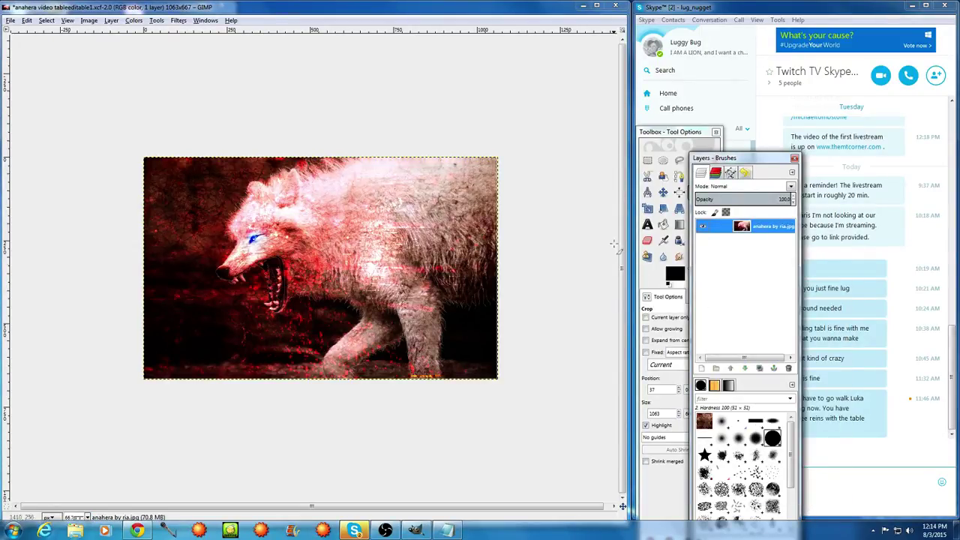
Rotate the flattened wolf layer by 90.00 degrees about its center and fit the canvas to the rotated layer
left_click(652, 139)
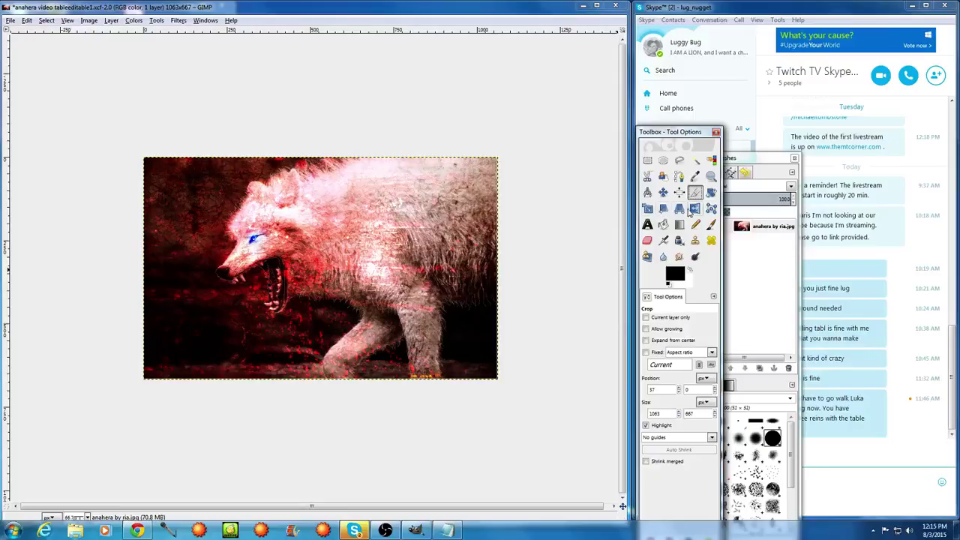
left_click(710, 193)
left_click(411, 244)
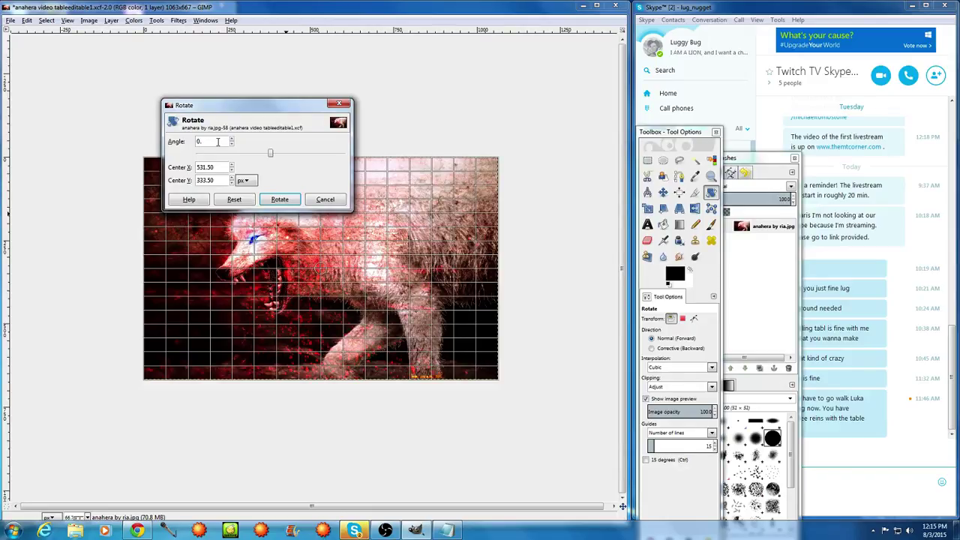
type("90")
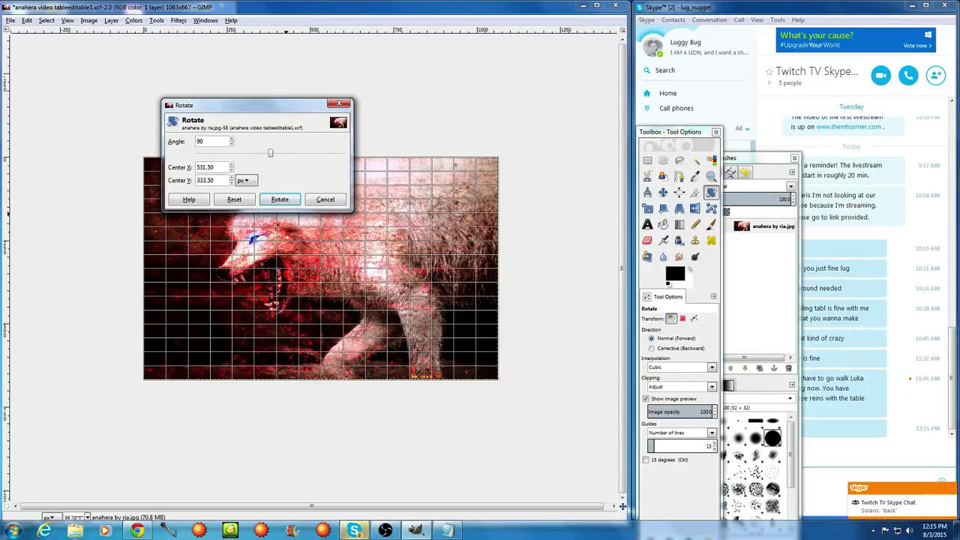
key("Tab")
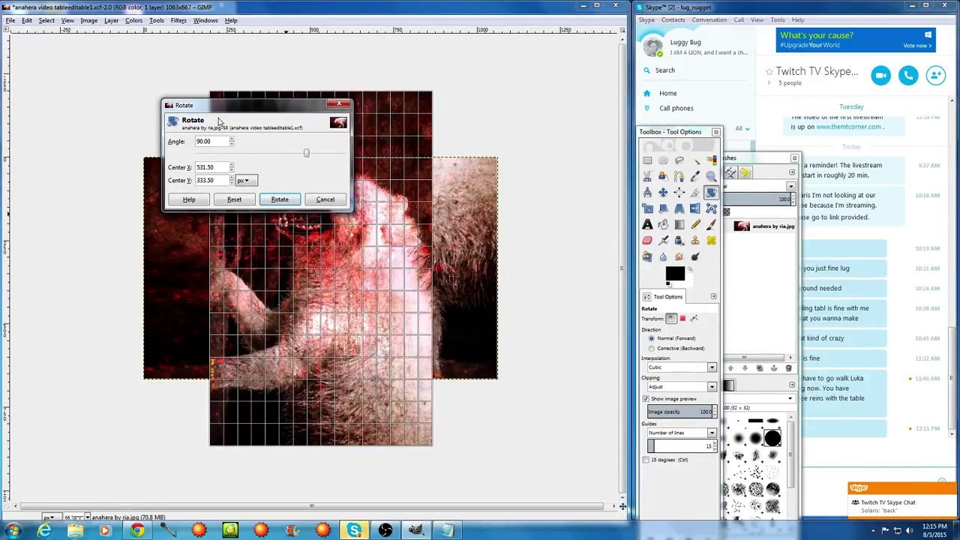
left_click(282, 200)
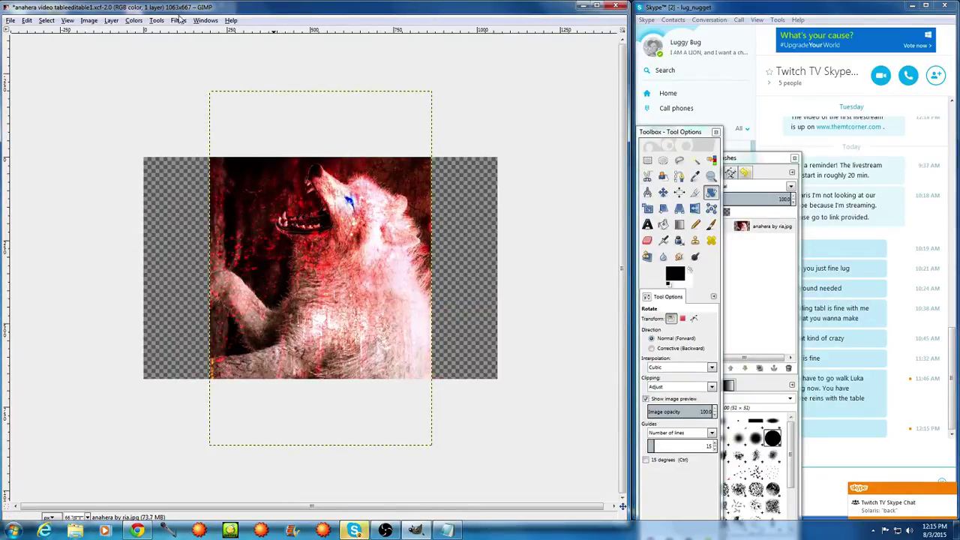
left_click(89, 21)
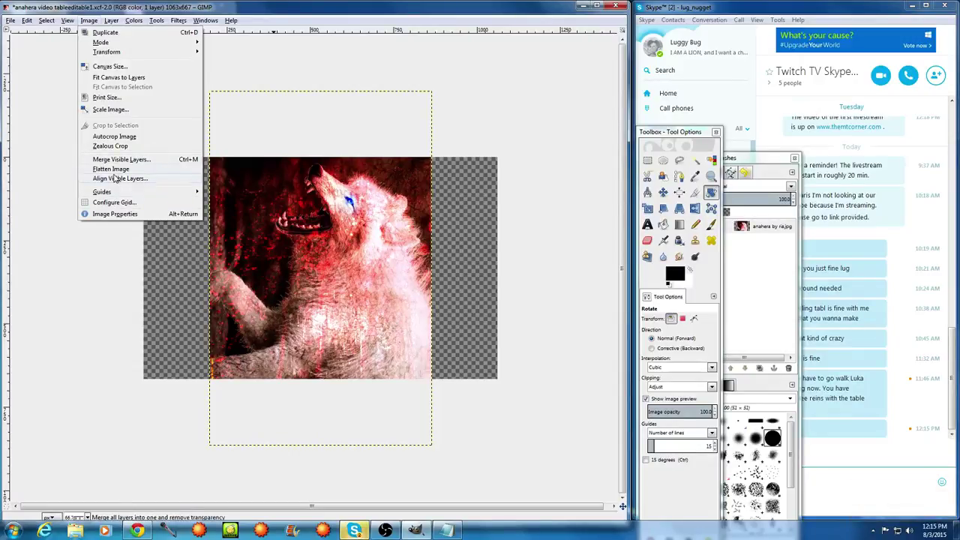
left_click(99, 79)
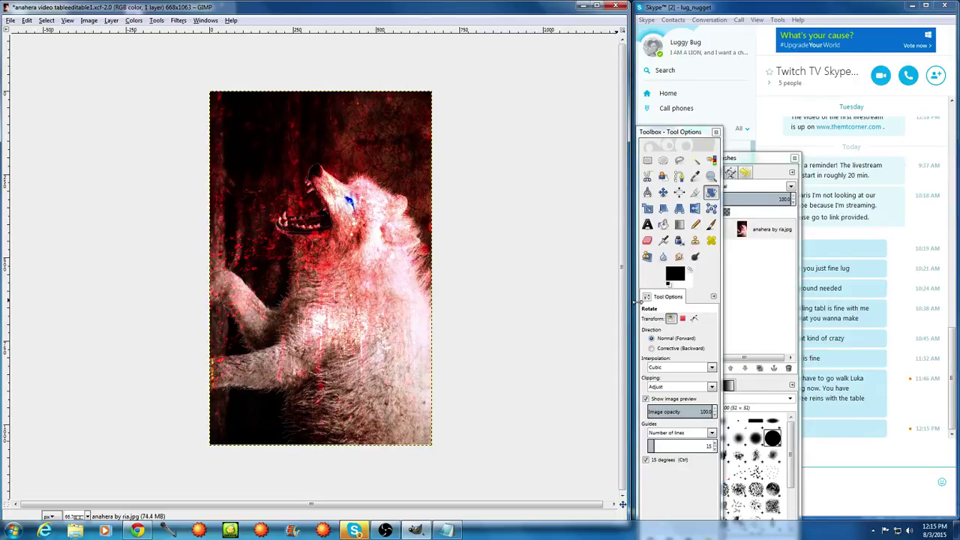
Undo the canvas fit, the layer rotation and the flattening
key("ctrl+z")
key("ctrl+z")
key("ctrl+z")
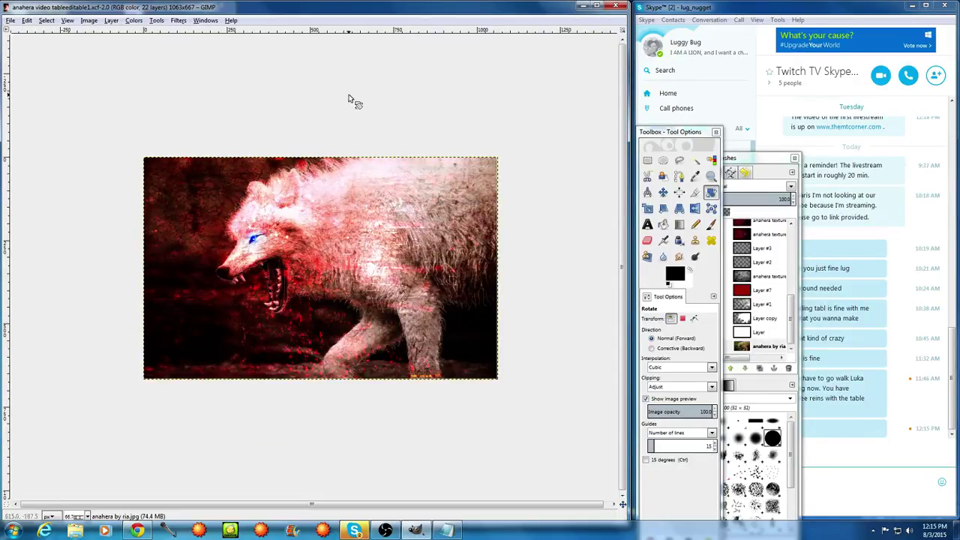
Rotate the whole layered image 90° counter-clockwise and then by 180°, so the wolf's head points upward
left_click(82, 21)
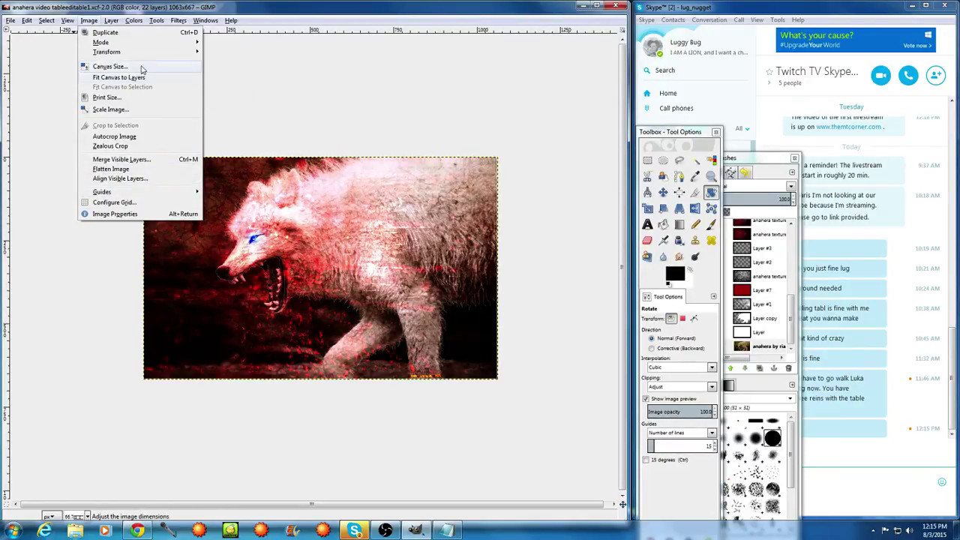
mouse_move(138, 52)
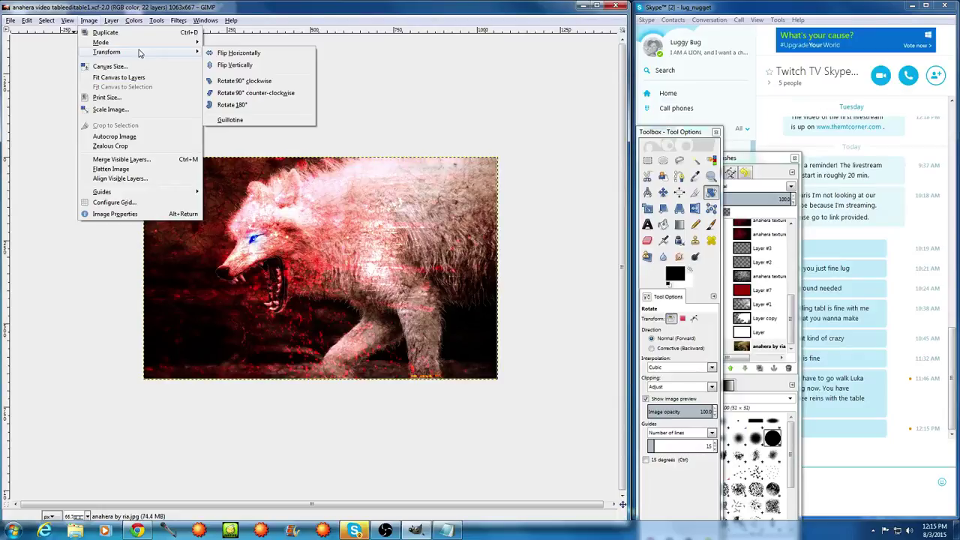
left_click(240, 94)
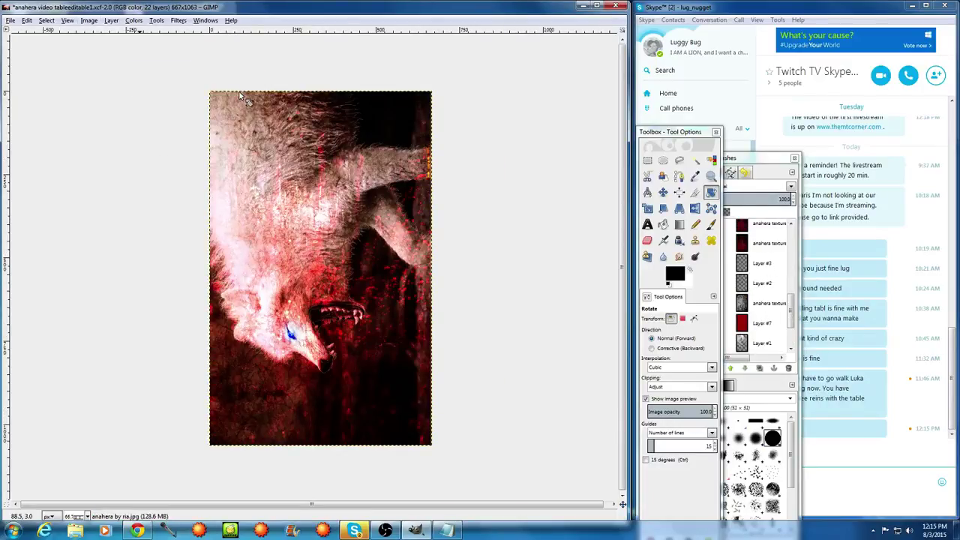
left_click(75, 22)
mouse_move(89, 21)
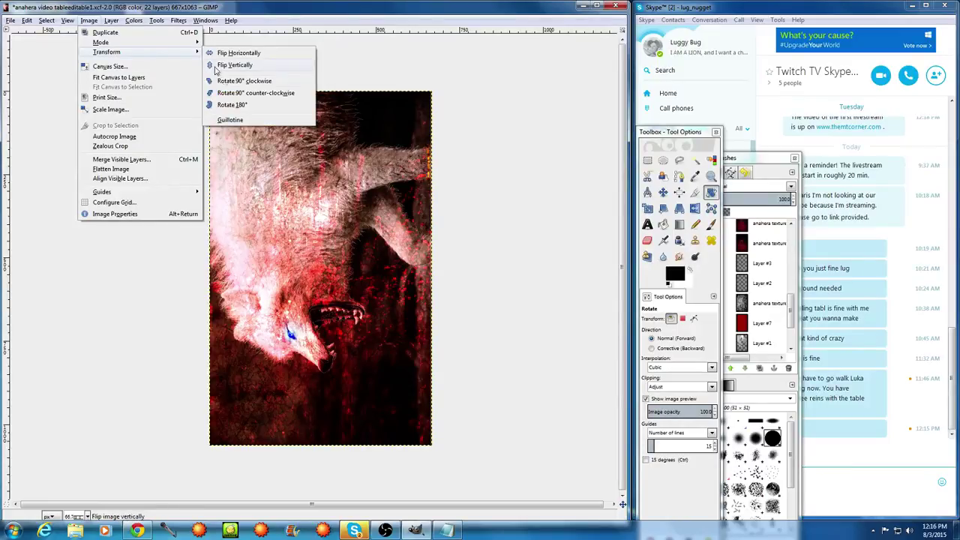
left_click(231, 104)
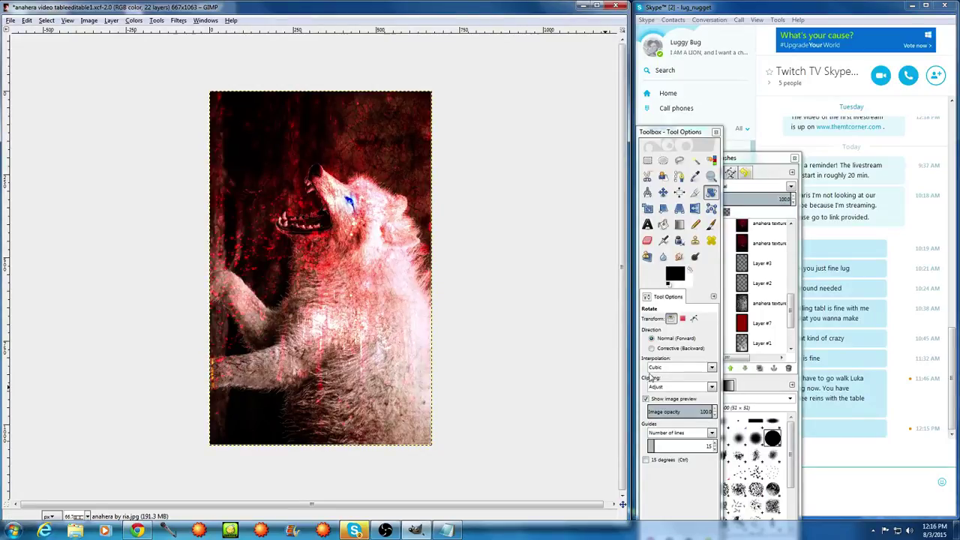
Hide the Visible layer, Layer #9 and Layer #8 at the top of the layer stack
left_click_drag(790, 315, 791, 237)
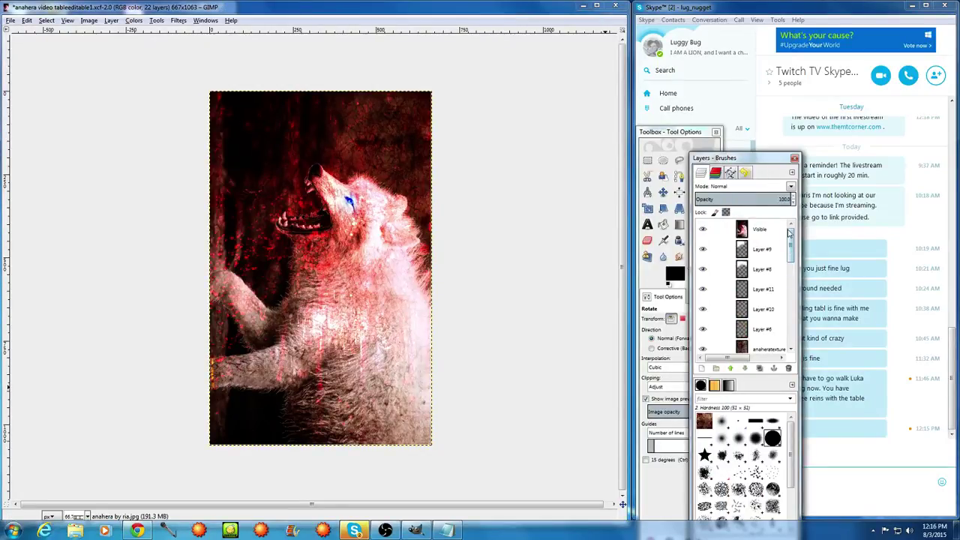
left_click(703, 229)
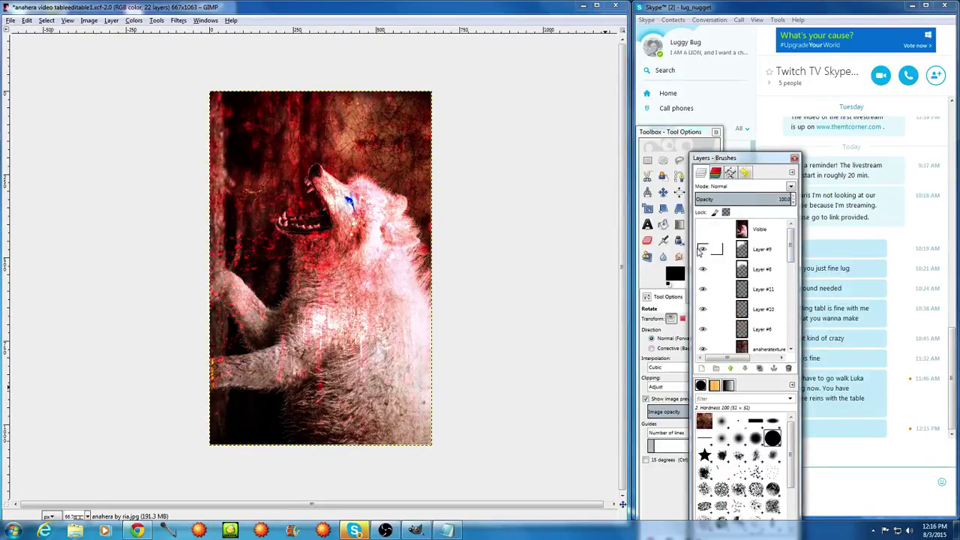
left_click(702, 249)
left_click(702, 268)
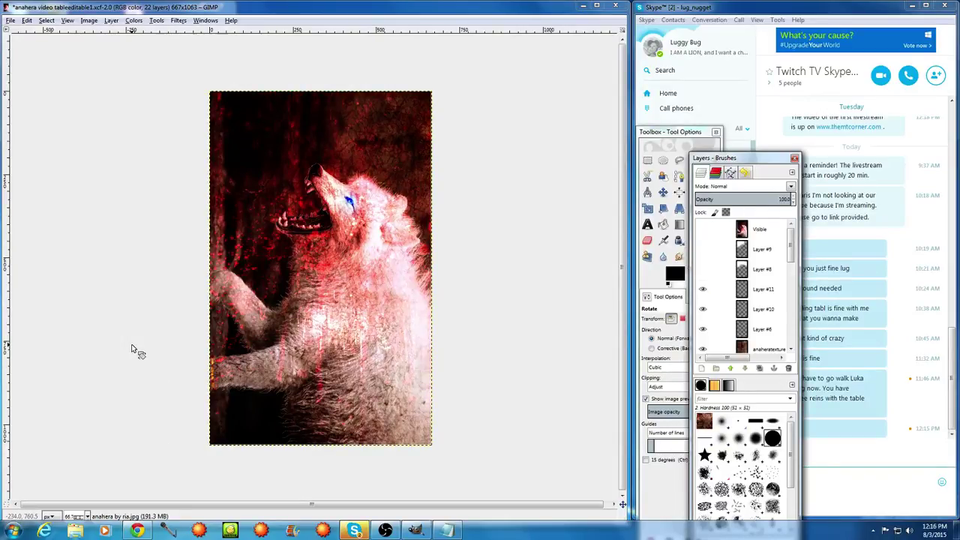
Add the text "Anahera" in a text box about 375 × 98 px at the image's upper left and check the table notes in Notepad
left_click(669, 146)
left_click(647, 223)
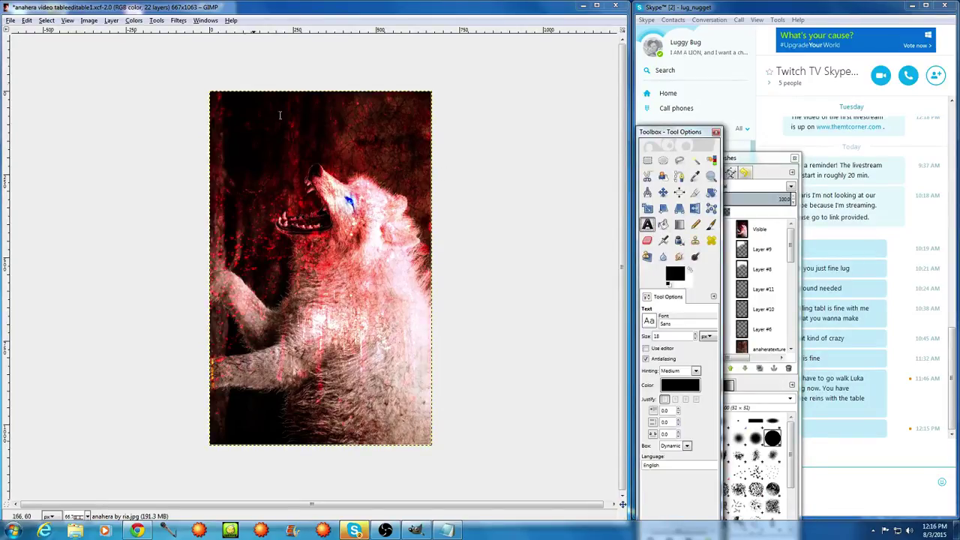
left_click_drag(212, 100, 339, 135)
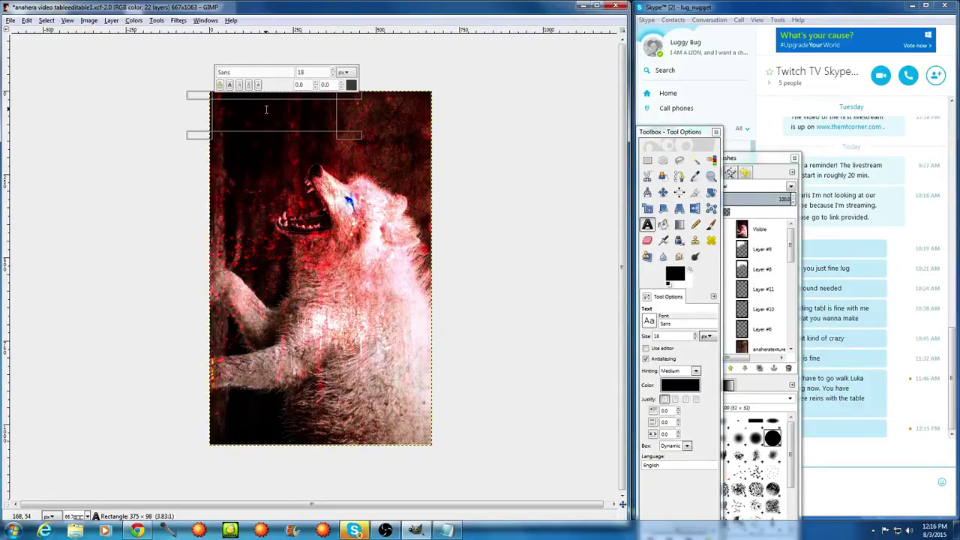
type("Anahera")
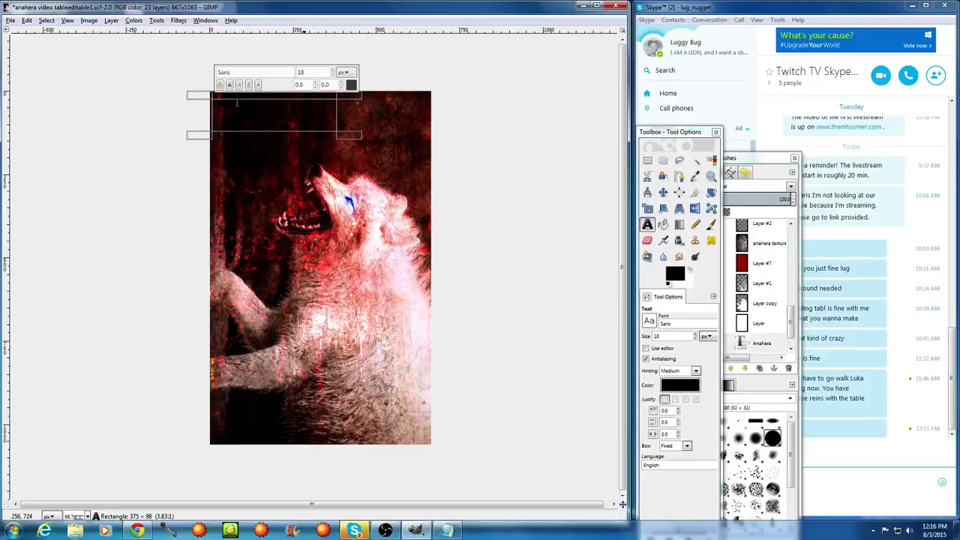
left_click(447, 530)
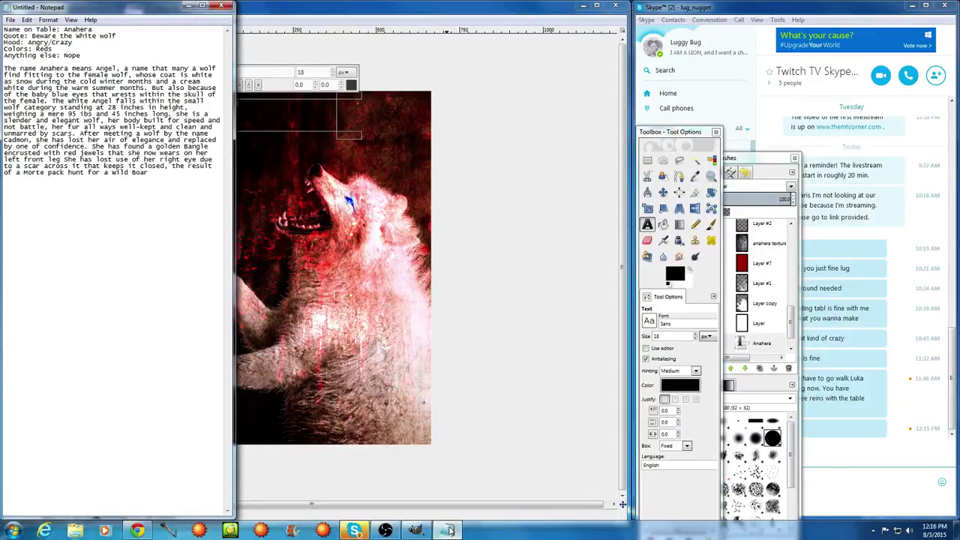
left_click(448, 530)
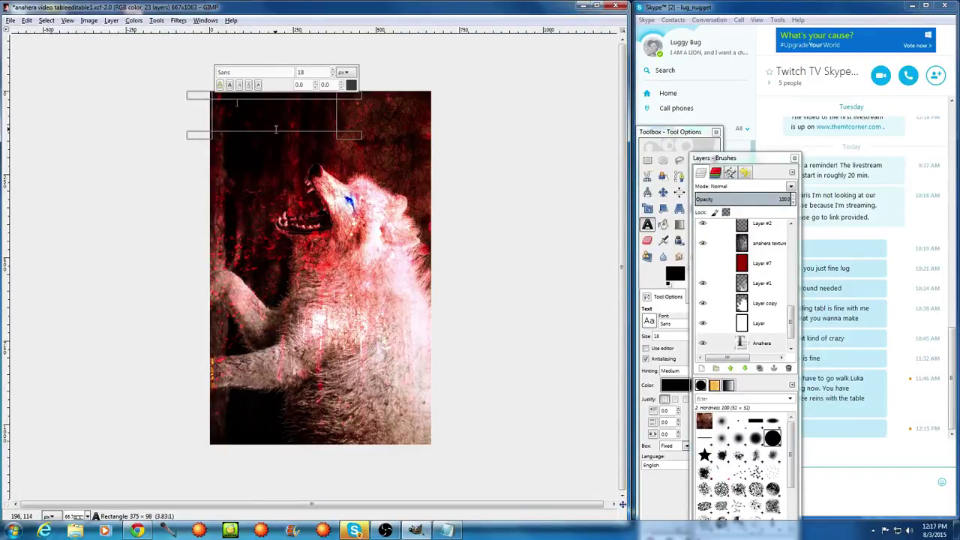
Set the whole Anahera text to a font size of 129 px and enlarge its text box to about 657 × 145 px
key("ctrl+a")
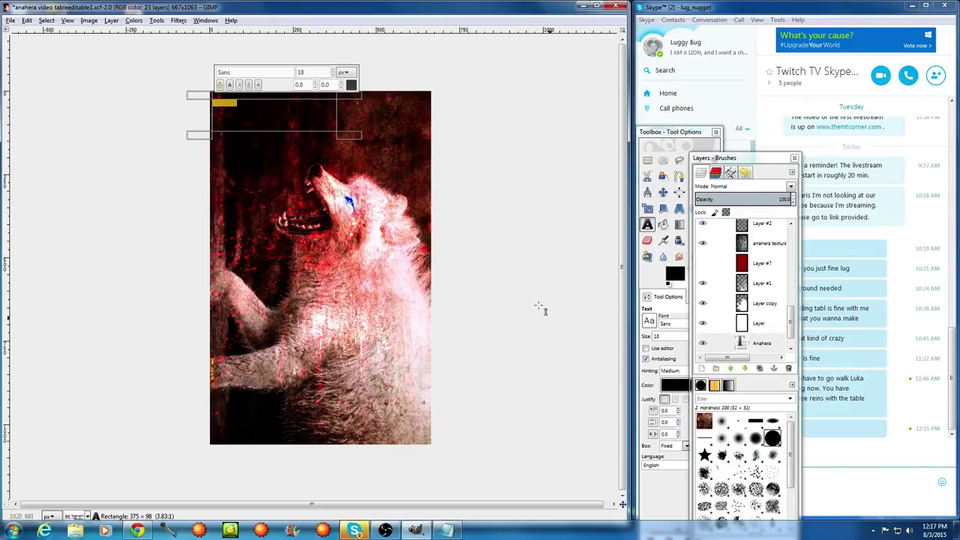
left_click(671, 131)
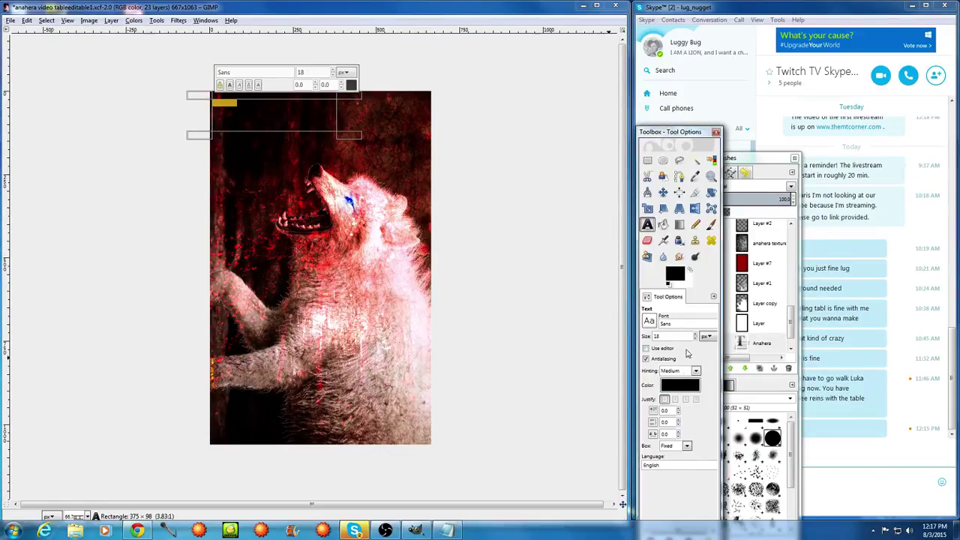
left_click(696, 336)
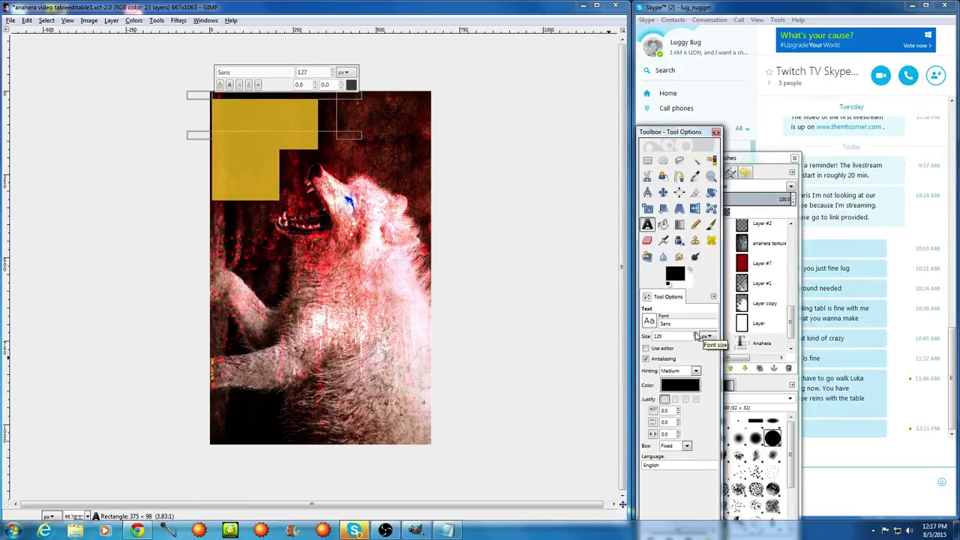
left_click_drag(350, 135, 449, 159)
left_click(364, 123)
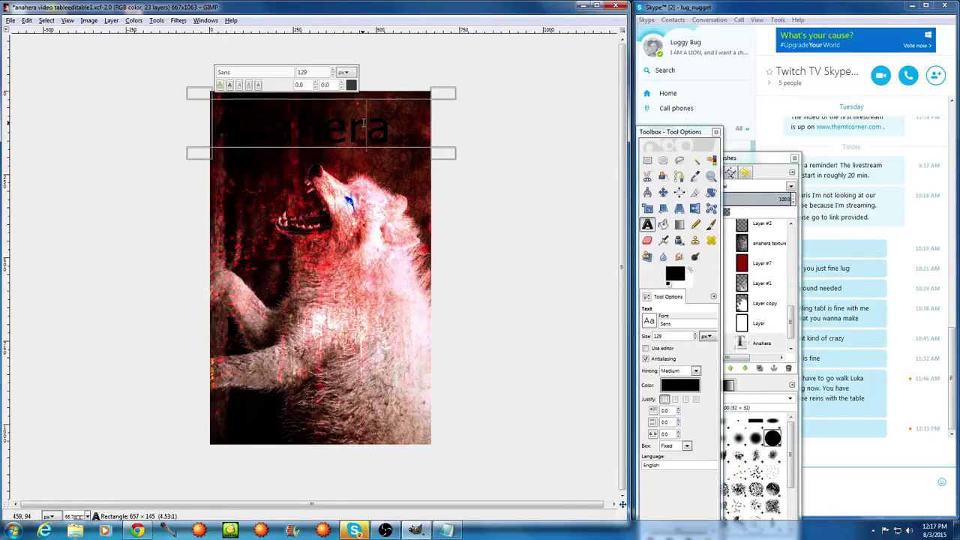
Change the colour of the whole Anahera text to white (ffffff)
left_click_drag(398, 121, 87, 142)
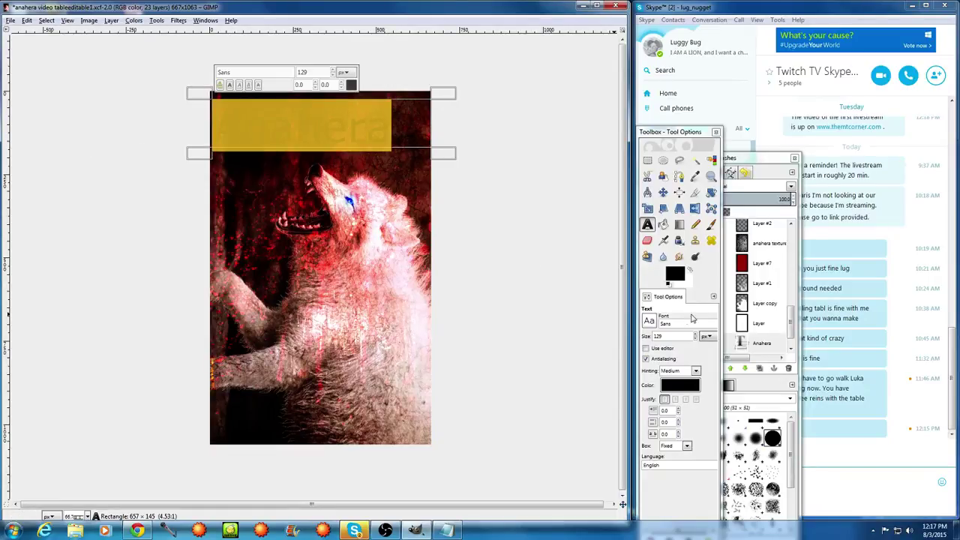
left_click(687, 387)
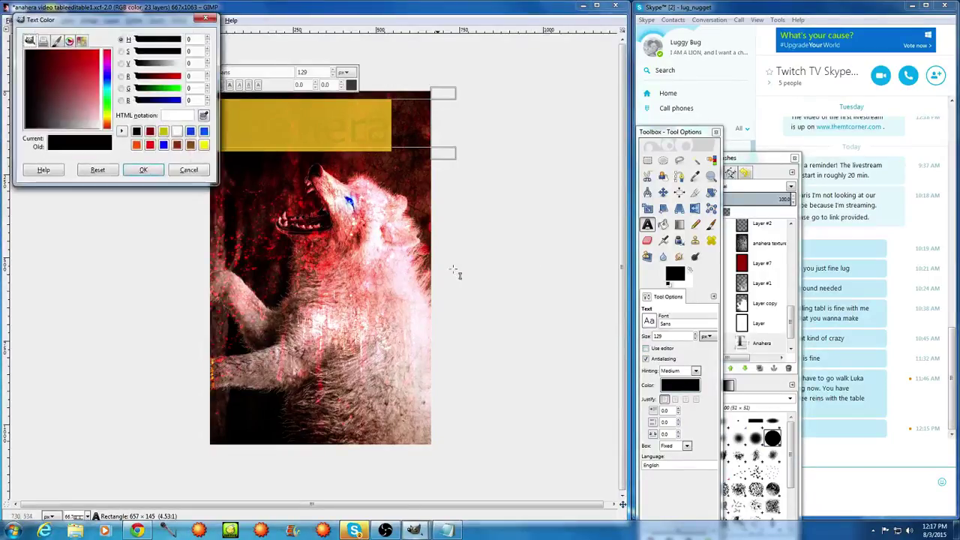
left_click(177, 132)
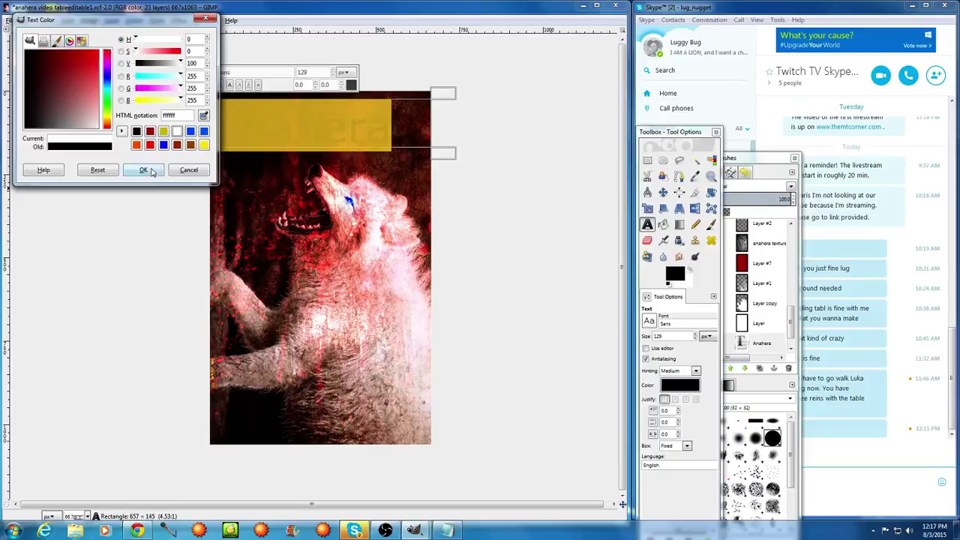
left_click(146, 169)
left_click(321, 126)
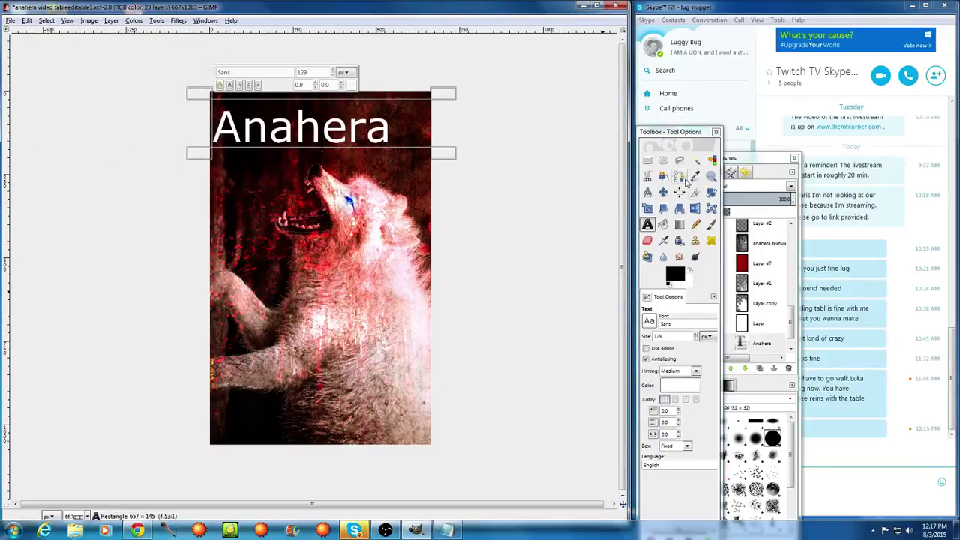
Move the toolbox and layers windows off the chat onto the image window and open the text fonts in a separate Fonts dialog
left_click_drag(684, 132, 474, 130)
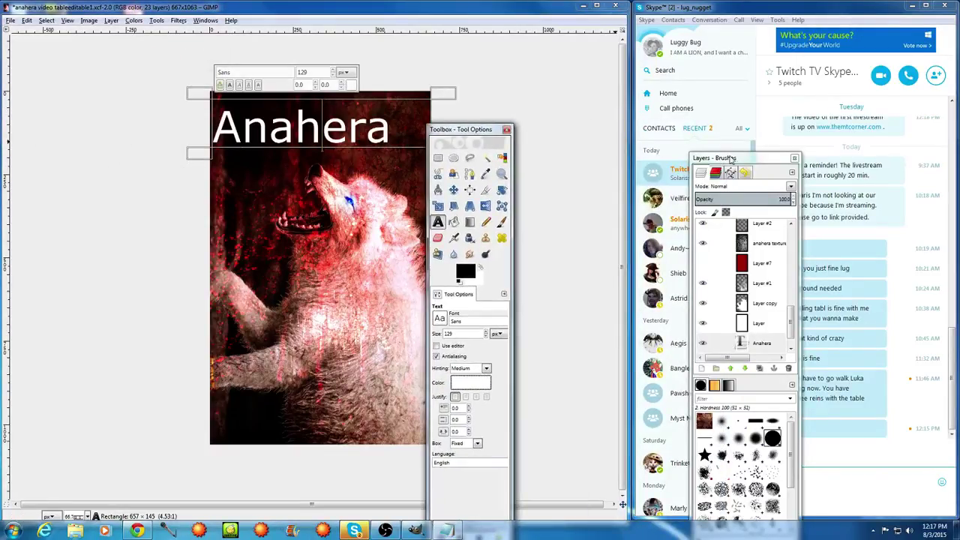
left_click_drag(722, 162, 529, 172)
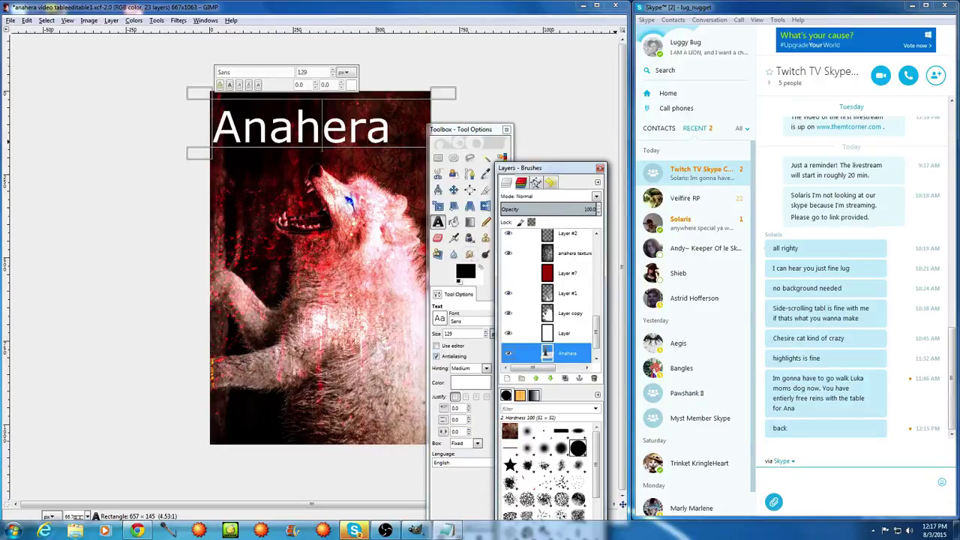
left_click(440, 321)
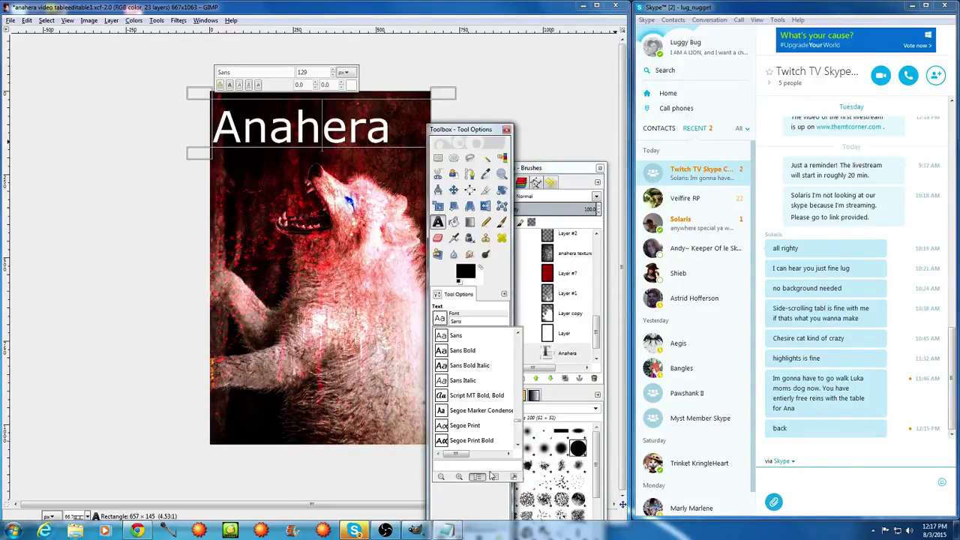
left_click(513, 478)
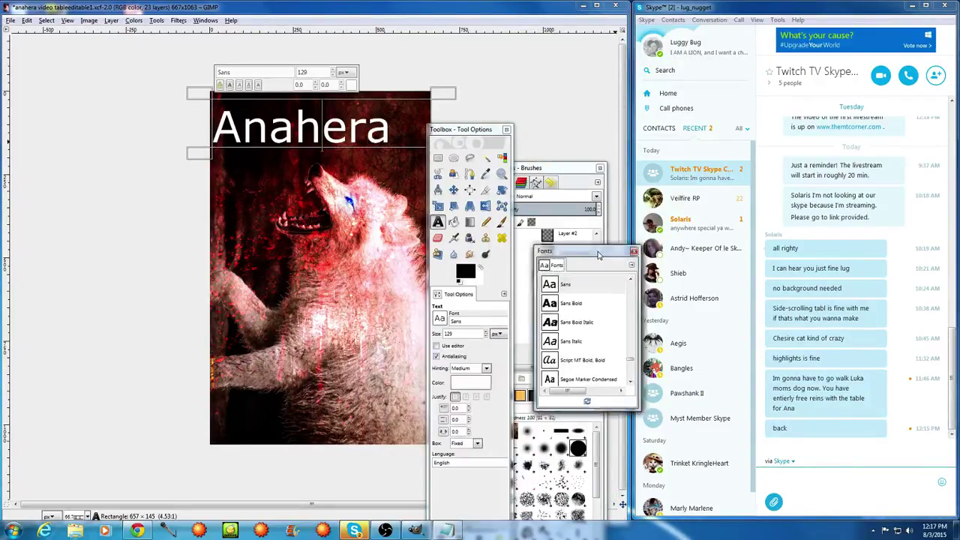
Preview fonts on the Anahera text from the start of the font list and set it to Birch Std
left_click_drag(641, 339, 643, 256)
left_click(622, 266)
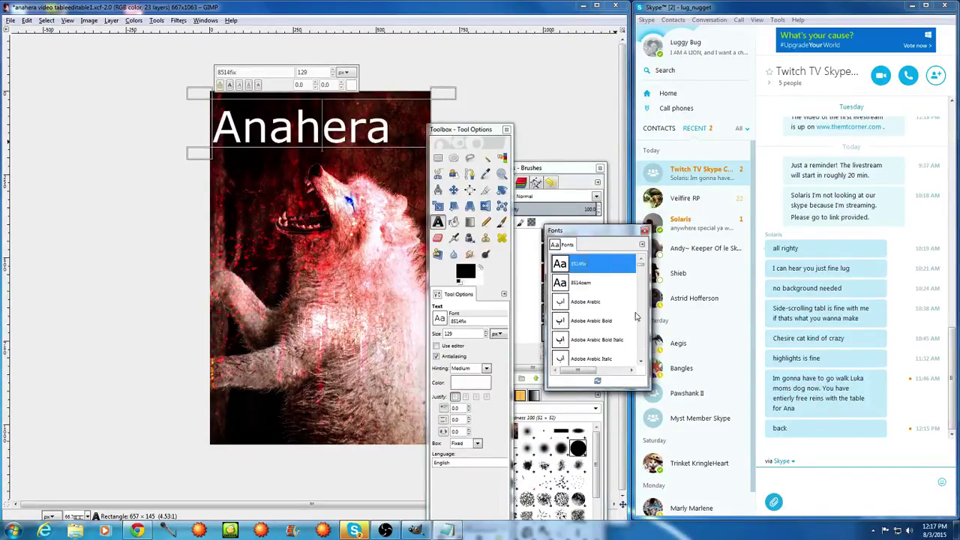
key("Down")
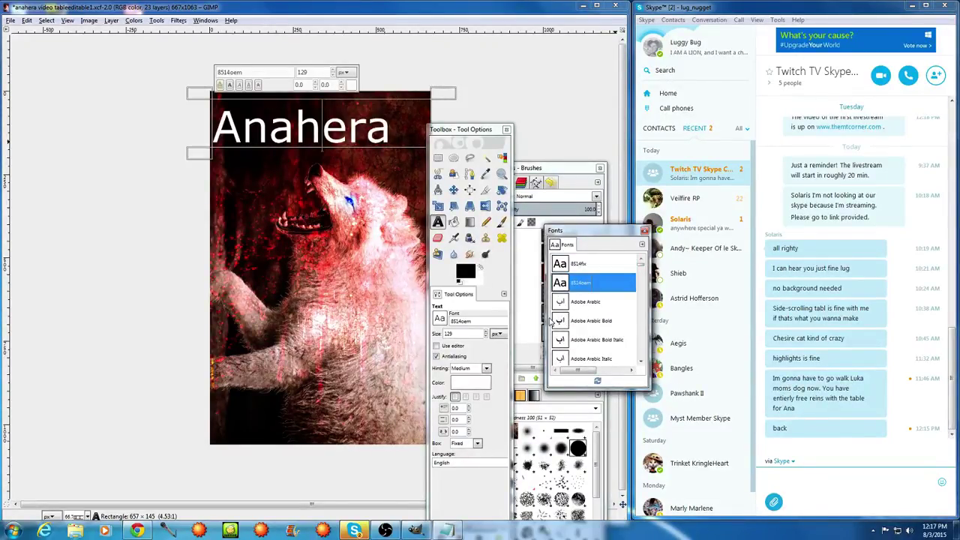
left_click(349, 133)
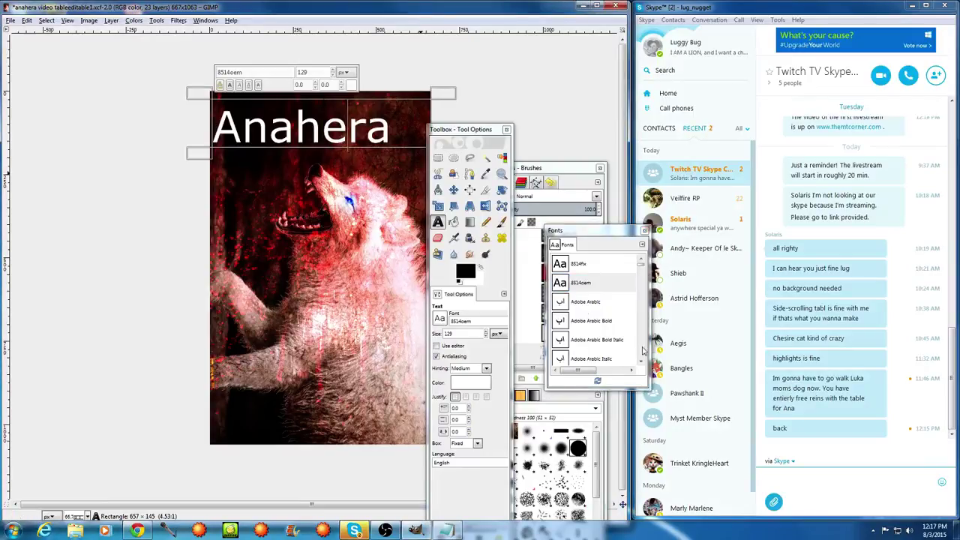
left_click(578, 281)
key("Down")
key("Down")
key("Down")
key("Down")
key("Down")
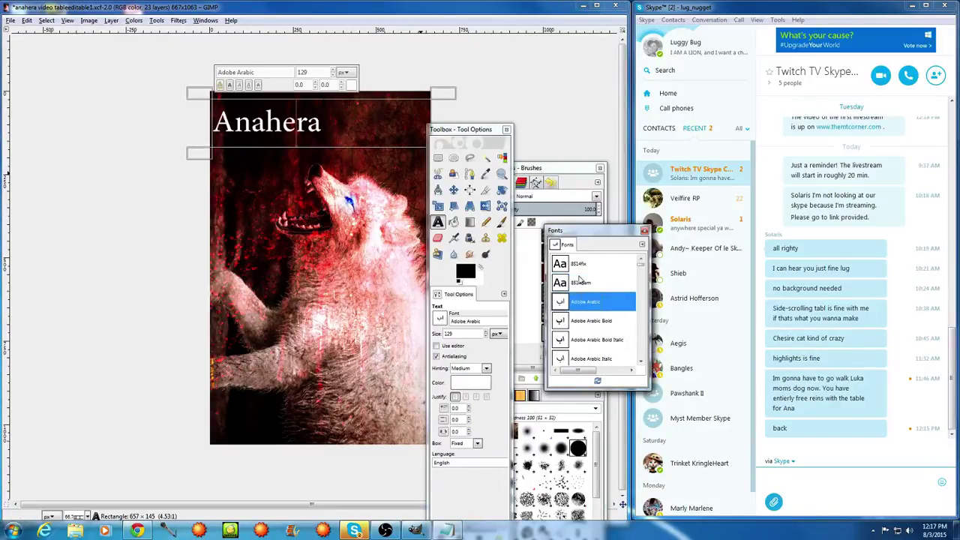
key("Down")
key("Down")
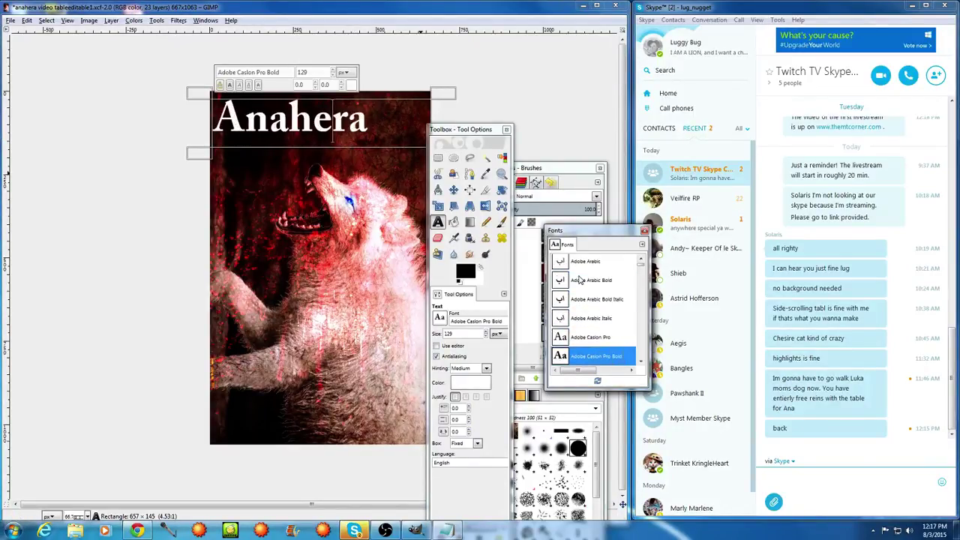
key("Down")
key("Down")
key("Down")
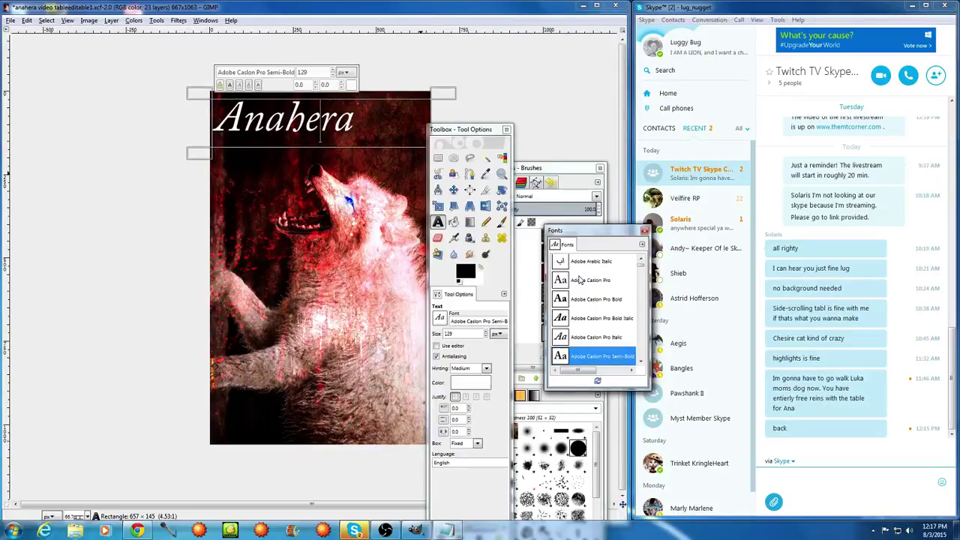
key("Down")
key("Down")
key("Down")
key("Down")
key("Down")
key("Down")
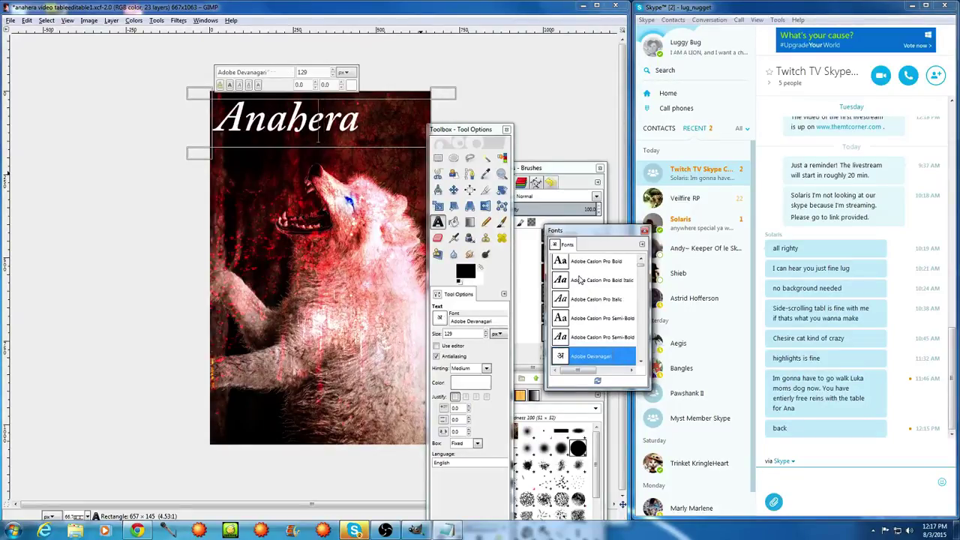
key("Down")
key("Down")
key("Down")
key("Down")
key("Down")
key("Down")
key("Down")
key("Down")
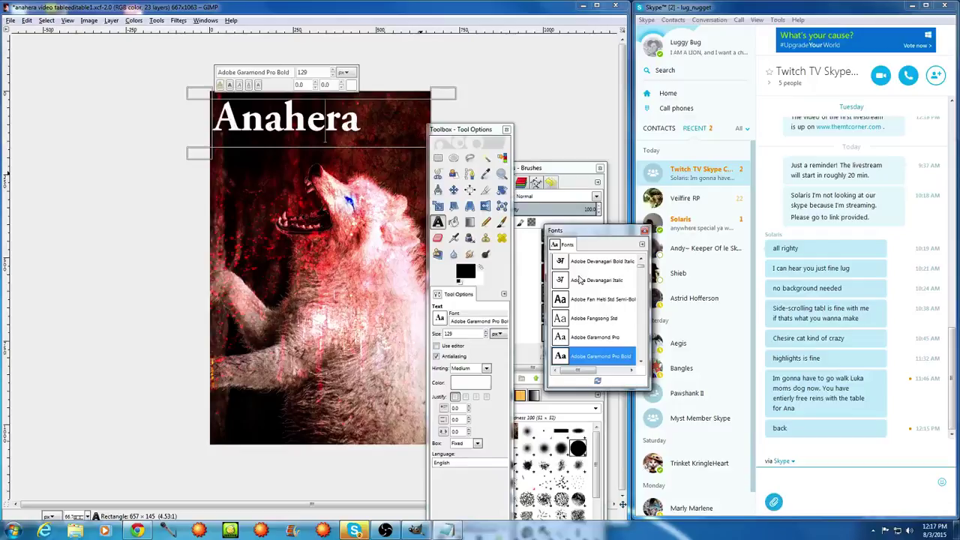
key("Down")
key("Down")
key("Down")
key("Down")
key("Down")
key("Down")
key("Down")
key("Down")
key("Down")
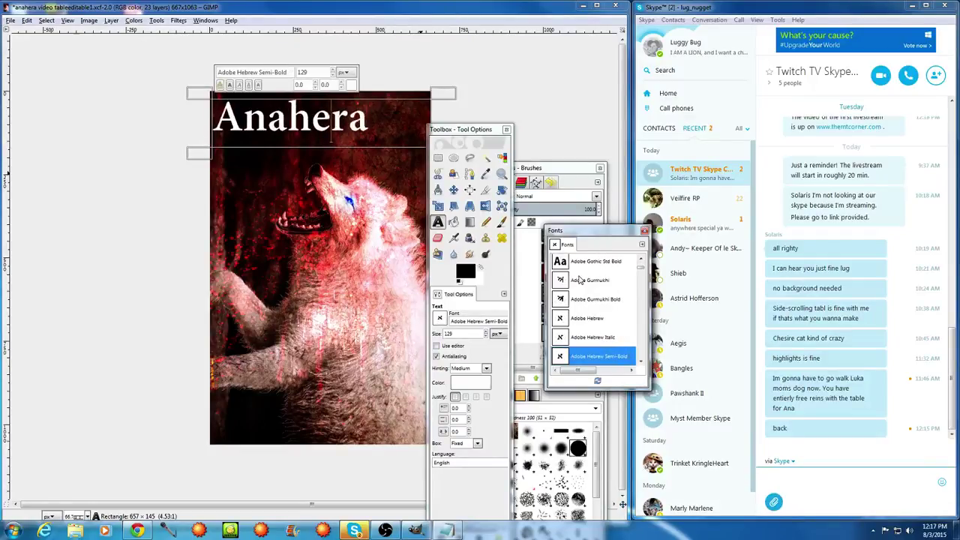
key("Down")
key("Down")
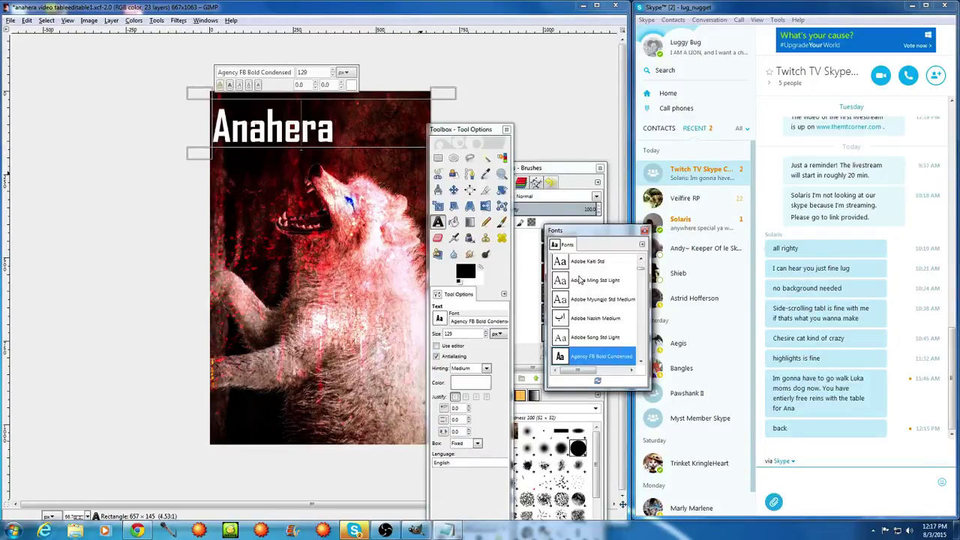
key("Up")
key("Up")
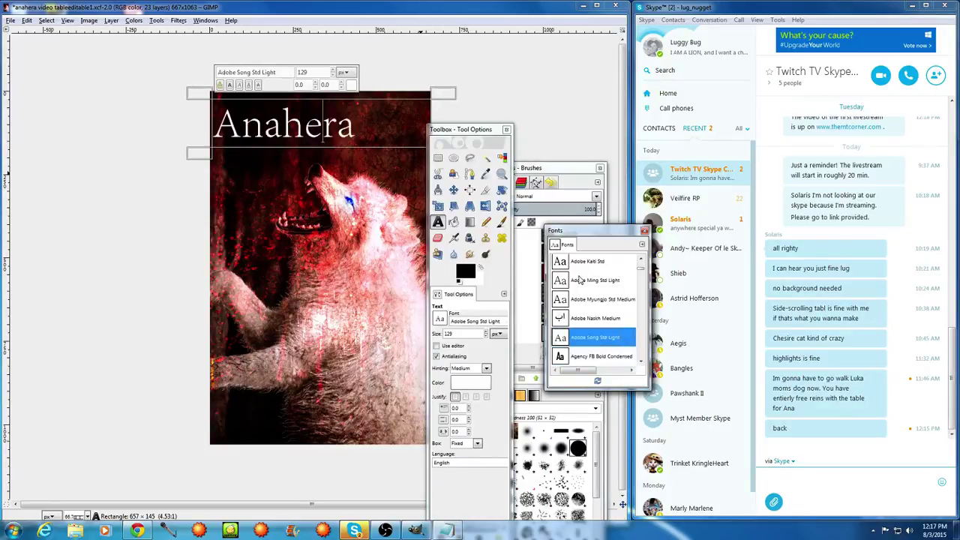
key("Down")
key("Down")
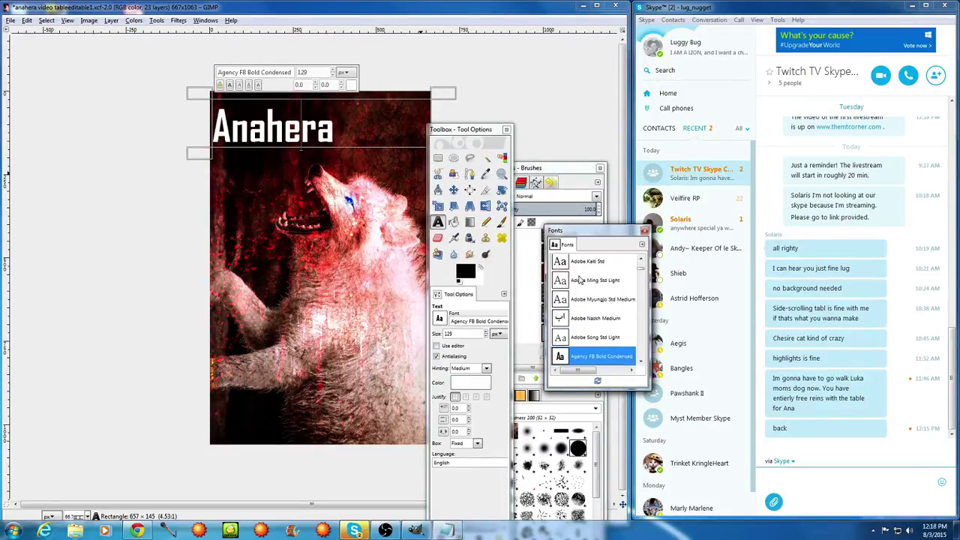
key("Down")
key("Down")
key("Down")
key("Down")
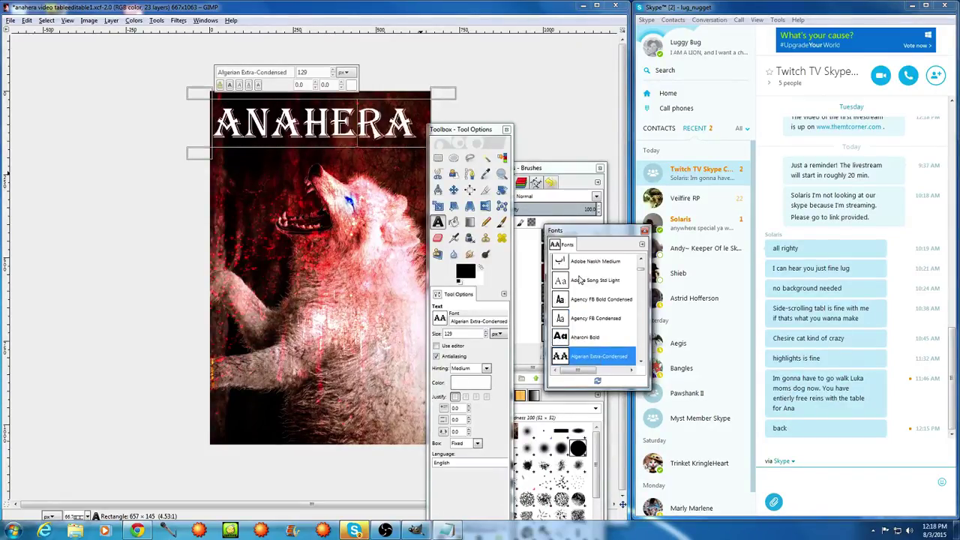
key("Up")
key("Down")
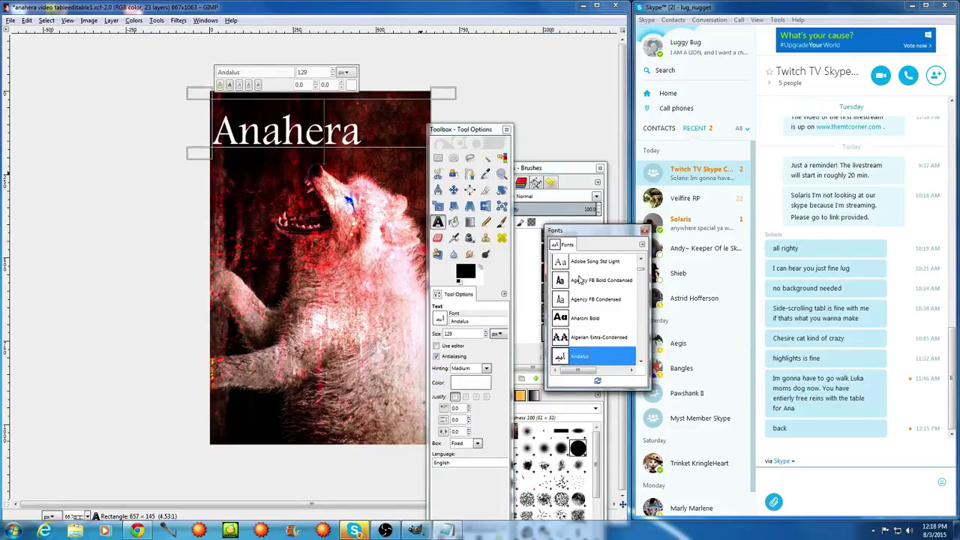
key("Down")
key("Down")
key("Down")
key("Down")
key("Down")
key("Down")
key("Down")
key("Down")
key("Down")
key("Down")
key("Down")
key("Down")
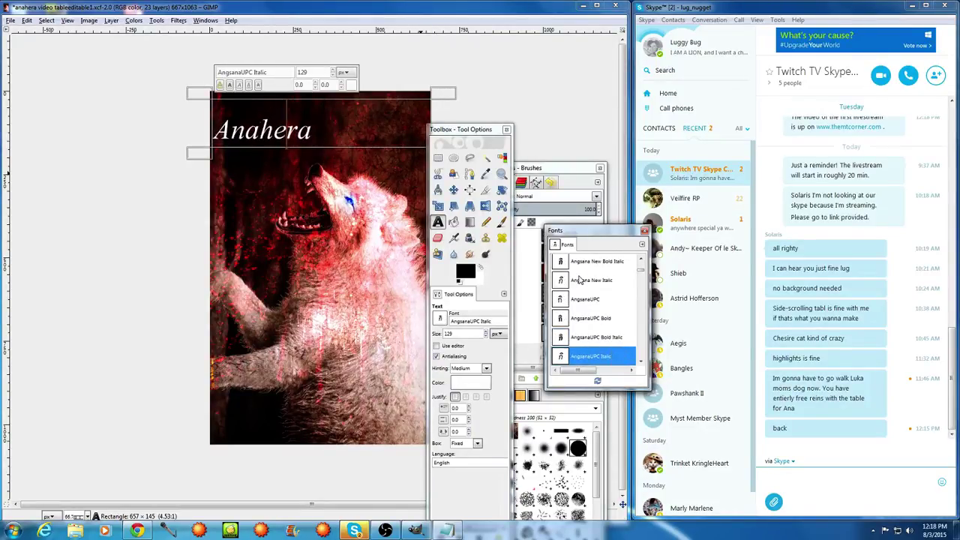
key("Down")
key("Down")
key("Down")
key("Down")
key("Down")
key("Down")
key("Down")
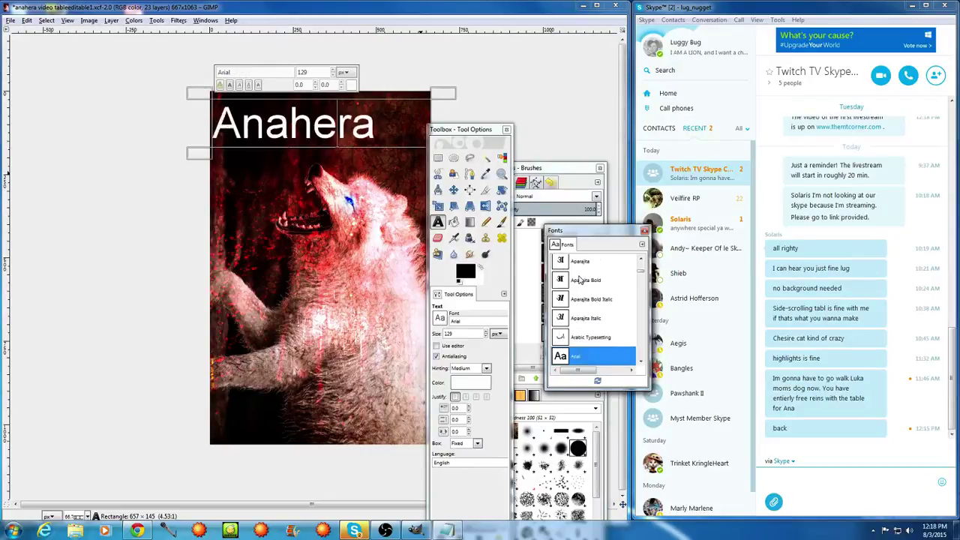
key("Down")
key("Down")
key("Down")
key("Down")
key("Down")
key("Down")
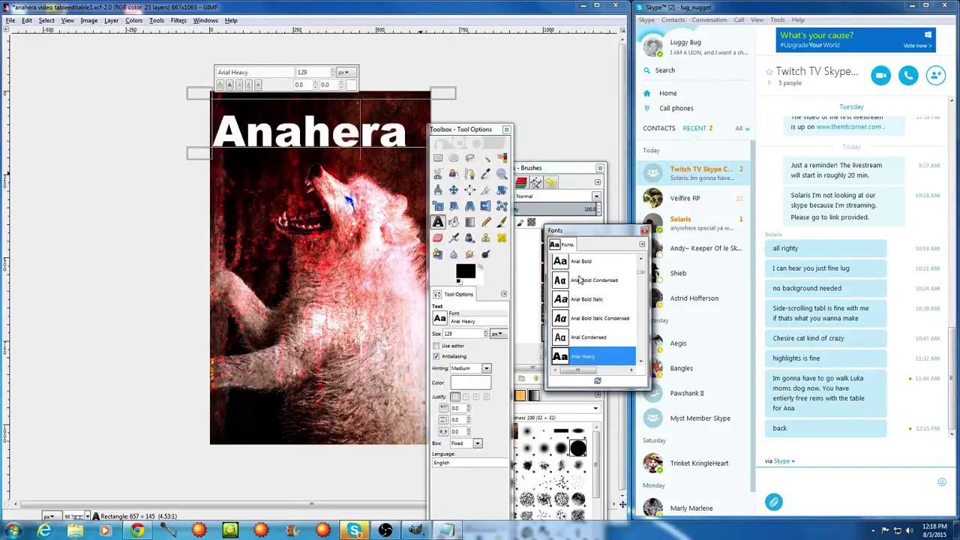
key("Down")
key("Down")
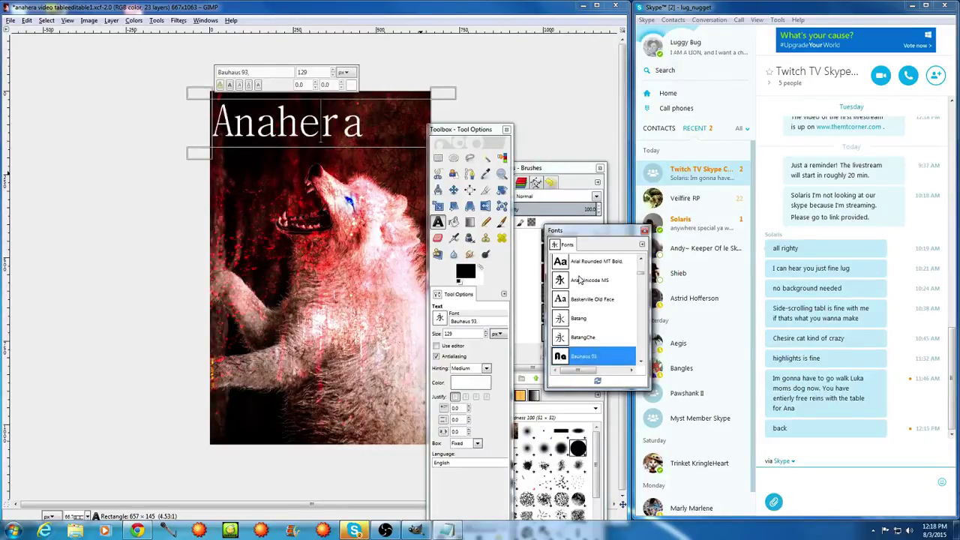
key("Down")
key("Down")
key("Down")
key("Down")
key("Down")
key("Down")
key("Down")
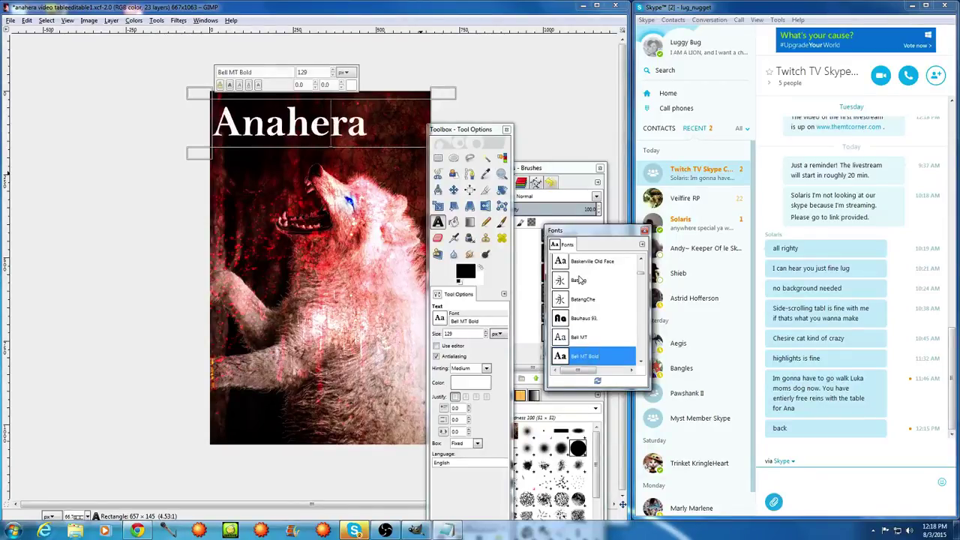
key("Down")
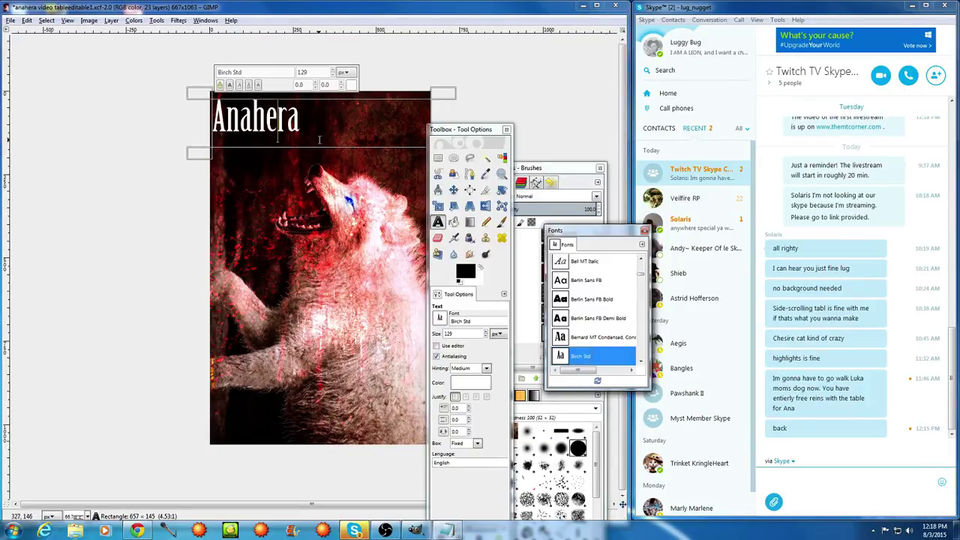
Retype the letters after the initial A in capitals so the name text reads ANAHERA
left_click(315, 127)
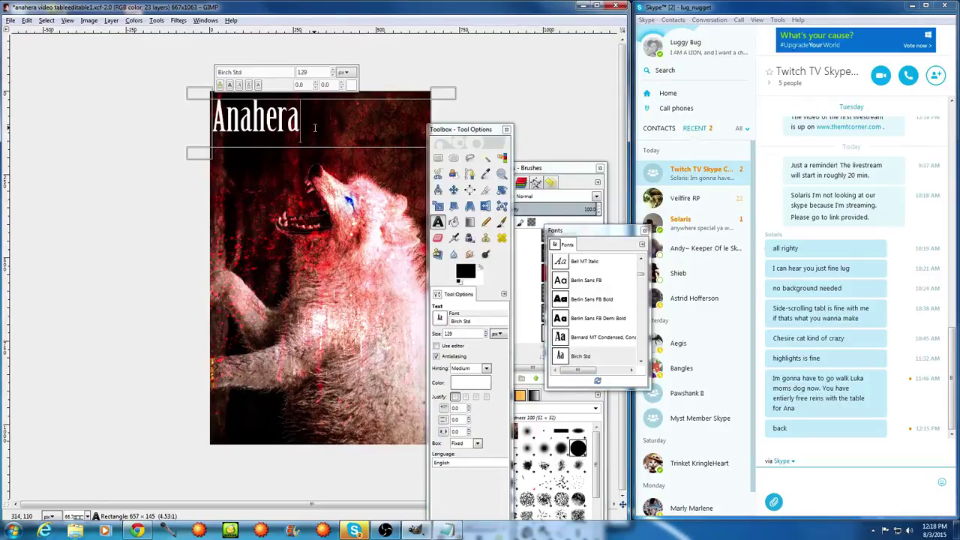
key("BackSpace")
key("BackSpace")
key("BackSpace")
key("BackSpace")
key("BackSpace")
key("BackSpace")
key("Caps_Lock")
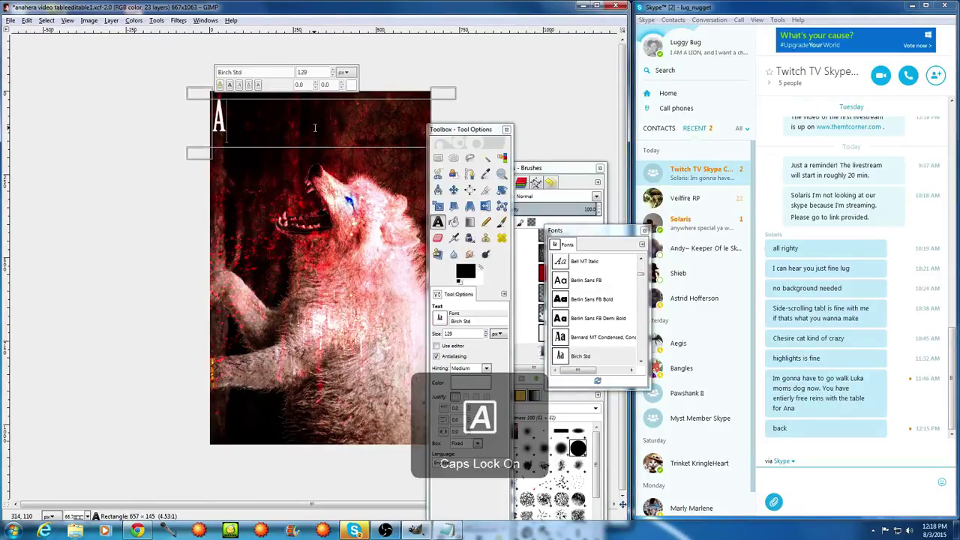
type("NAH")
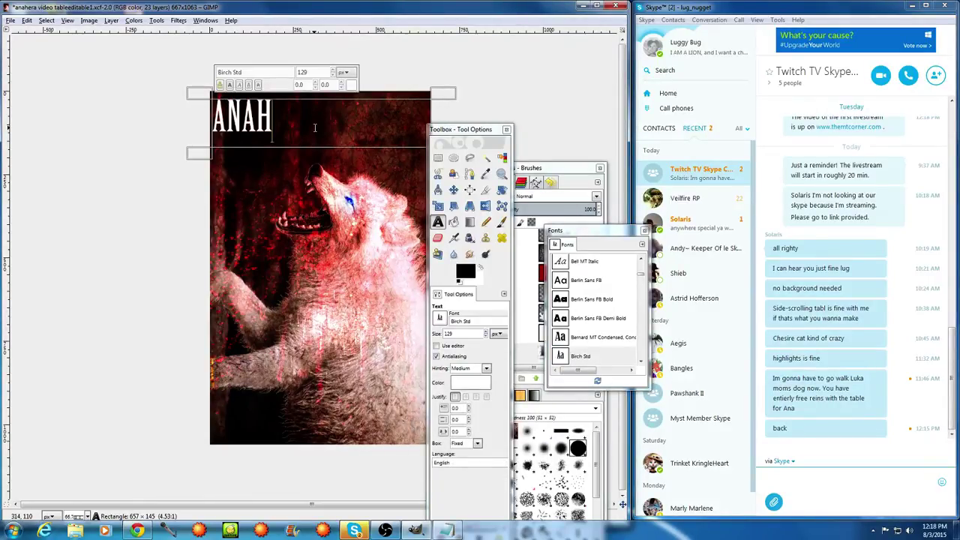
type("ERA")
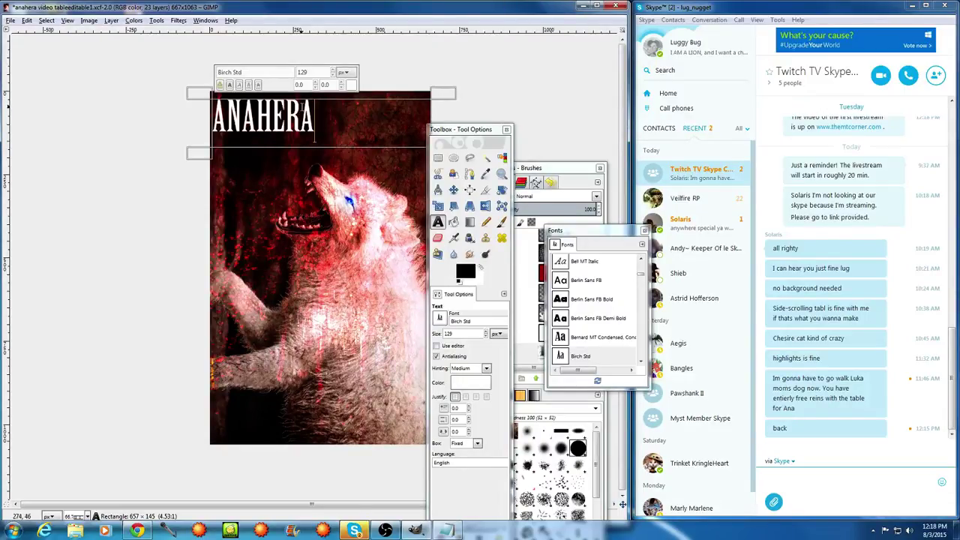
Extend the ANAHERA text box upward to about 656 × 162 px and try a line break and 128 px font size
left_click_drag(199, 95, 199, 92)
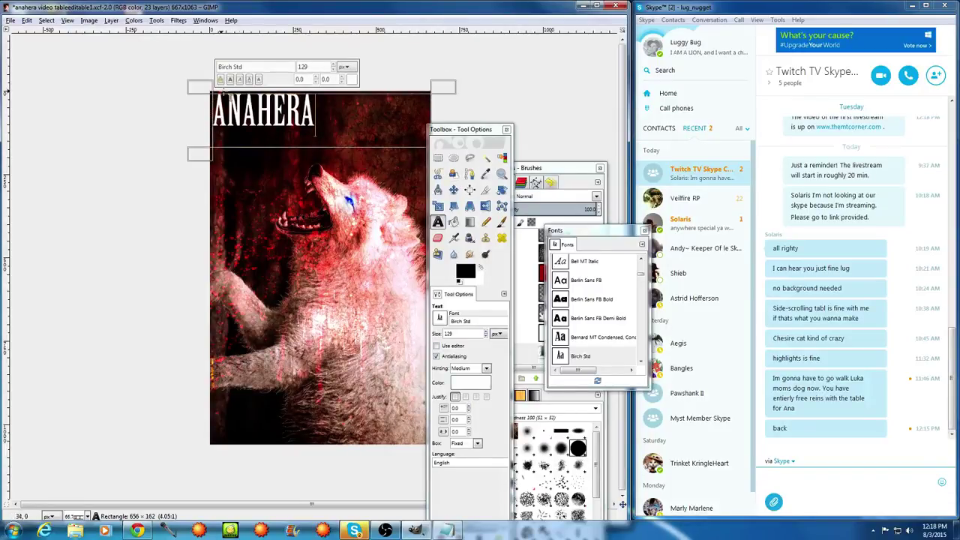
key("Return")
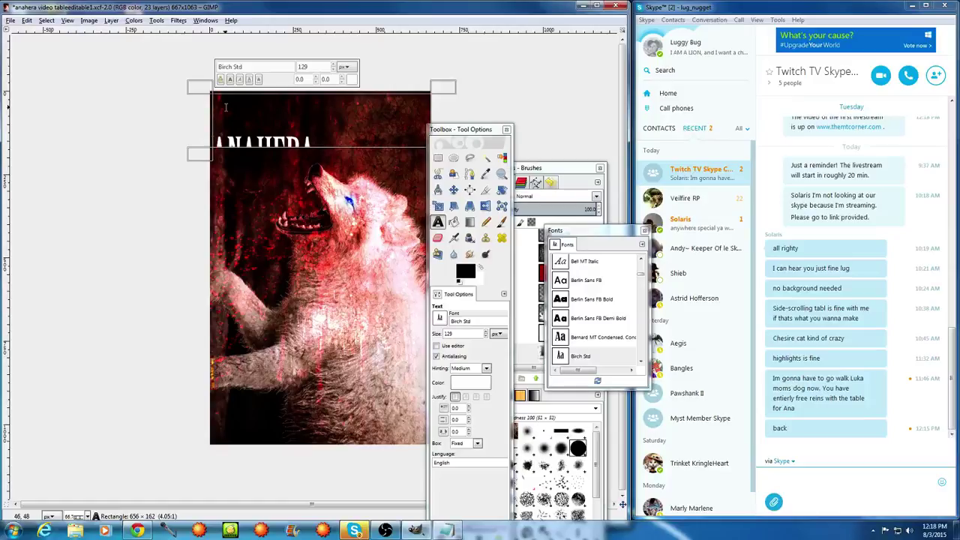
left_click(333, 69)
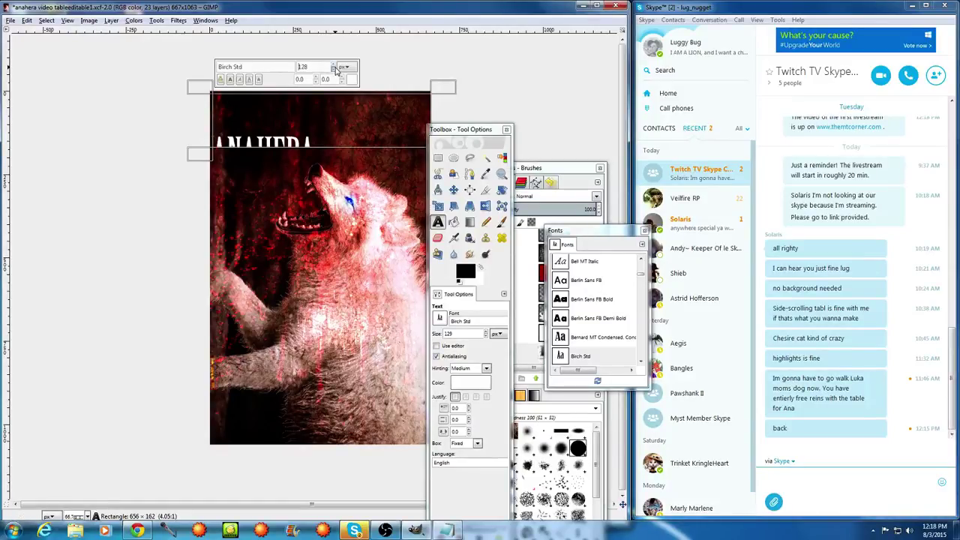
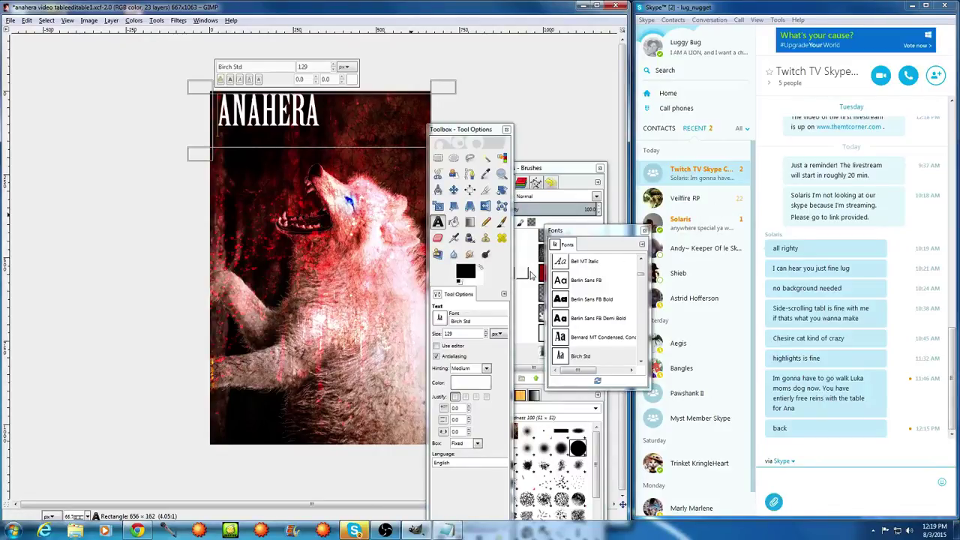
Reselect the ANAHERA text layer, just above the base image in the layer stack
left_click(542, 275)
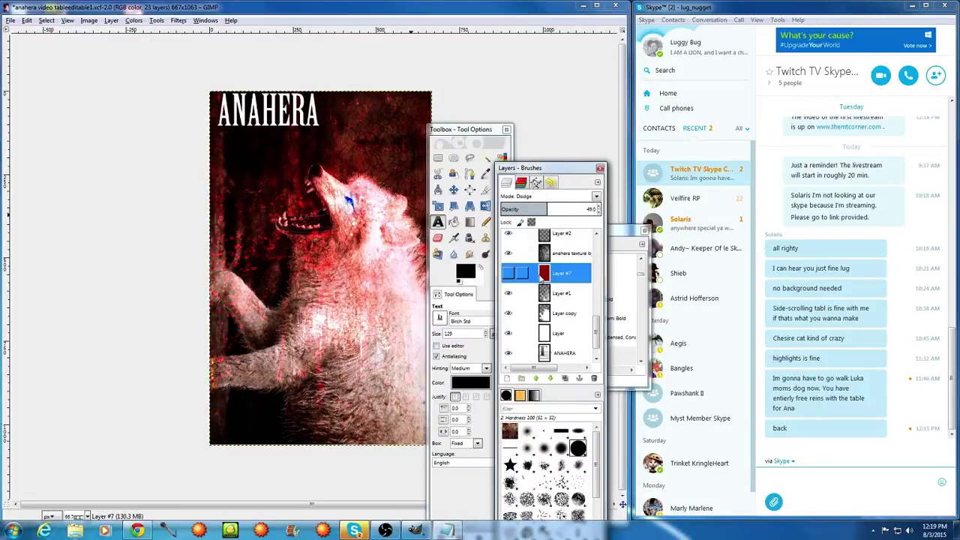
left_click(275, 103)
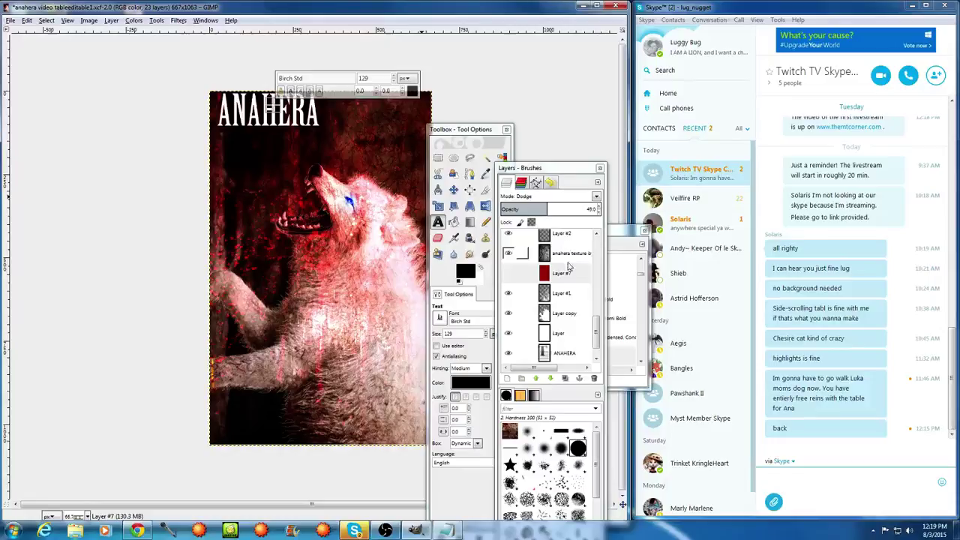
scroll(561, 278, "up", 5)
scroll(558, 304, "down", 5)
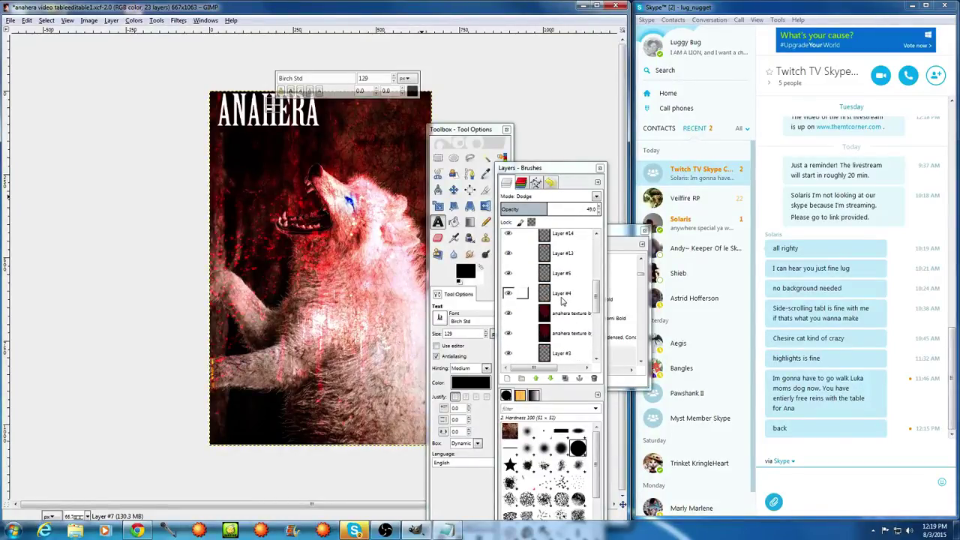
scroll(561, 300, "down", 5)
left_click(564, 336)
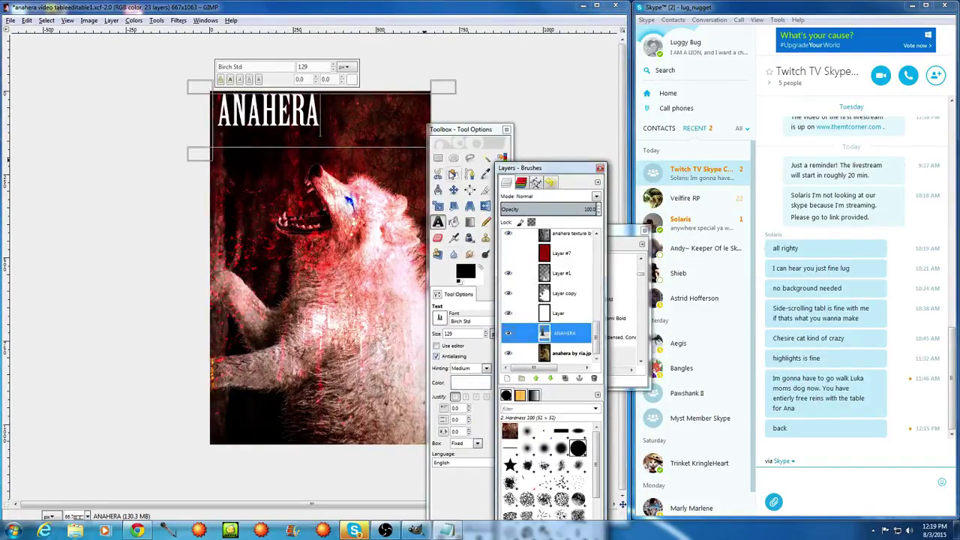
Set the letter spacing of the ANAHERA text to 45 and bring the name back to the first line of its box
left_click(450, 141)
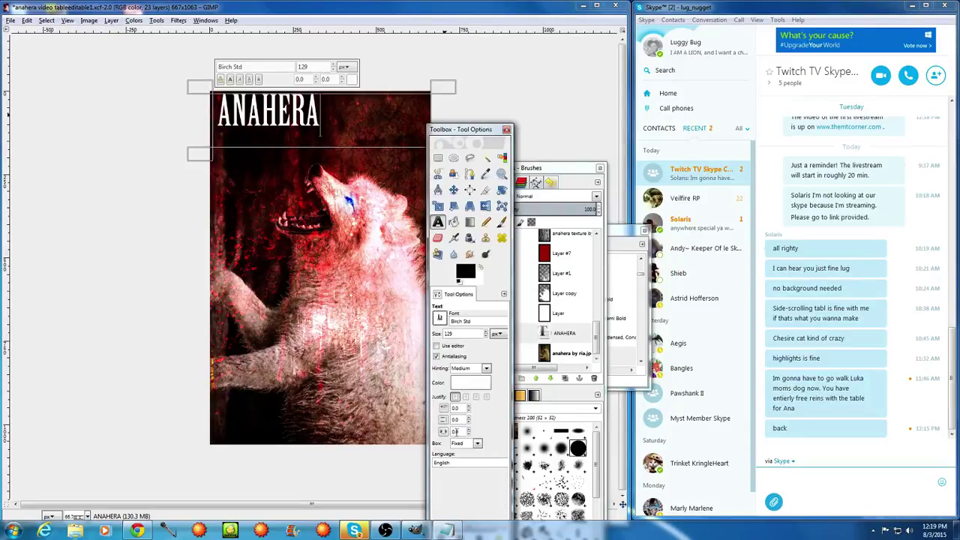
left_click(469, 430)
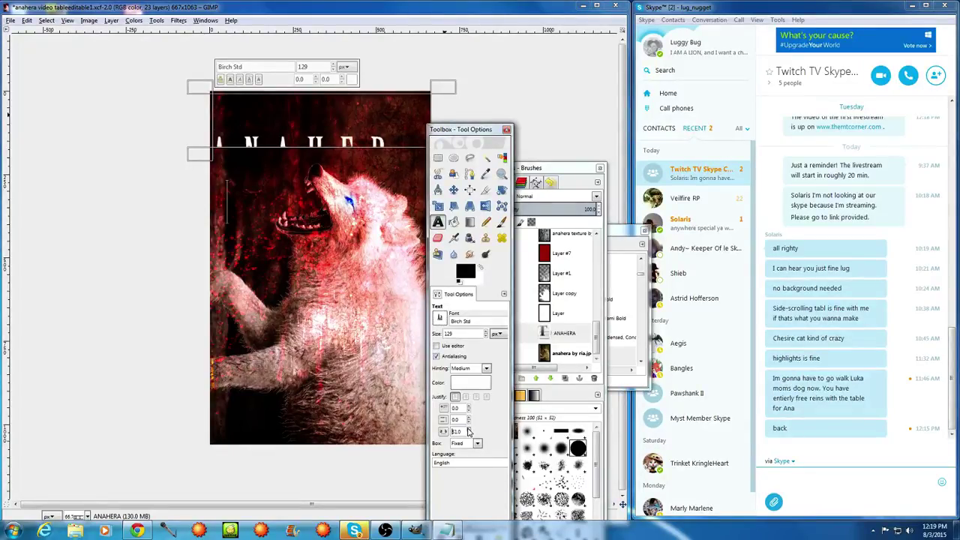
left_click(468, 434)
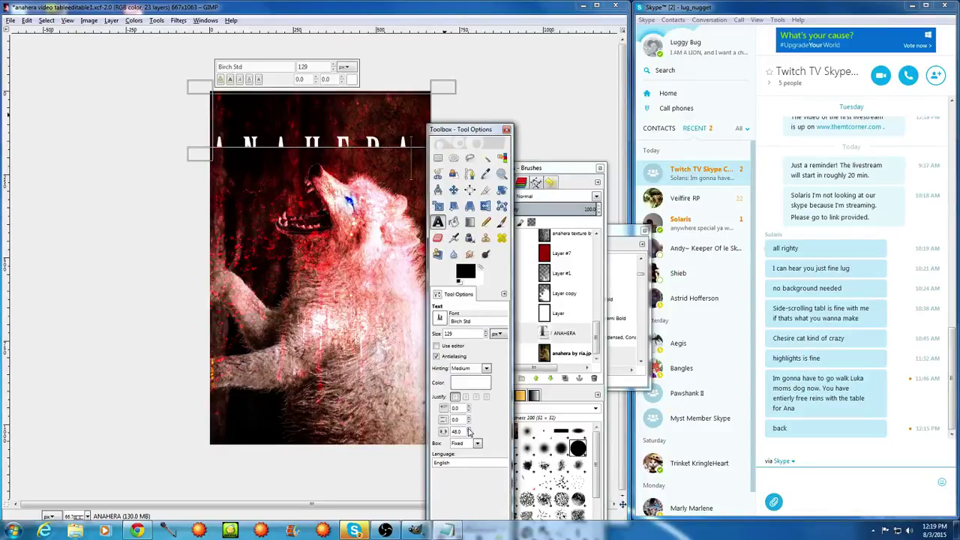
left_click(469, 434)
left_click(469, 434)
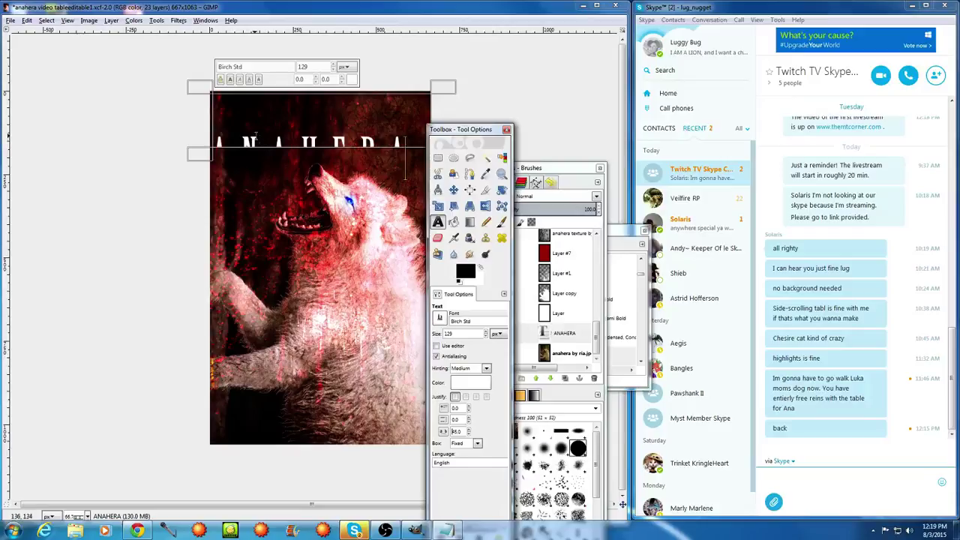
left_click(244, 121)
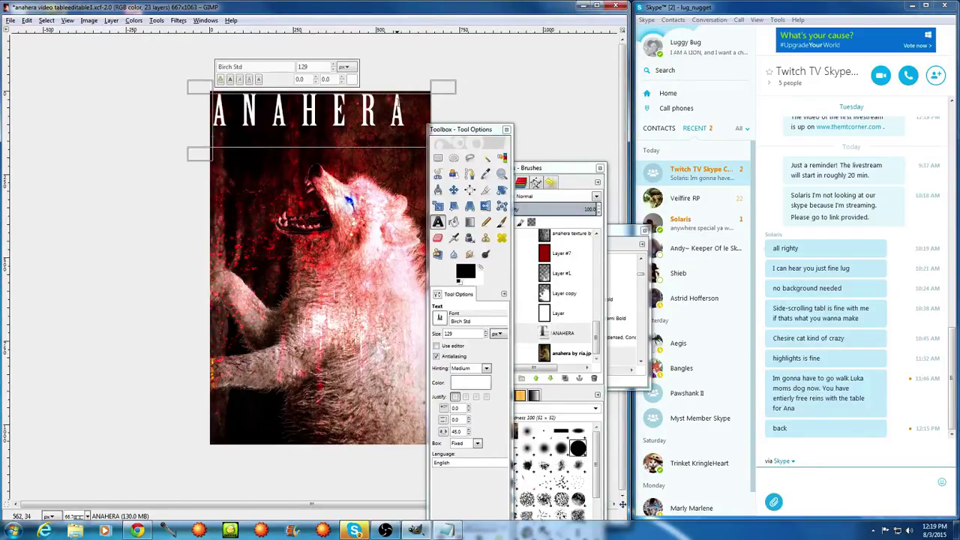
key("End")
Centre the ANAHERA text within its box and widen the box to about 663 × 163 px
left_click(476, 396)
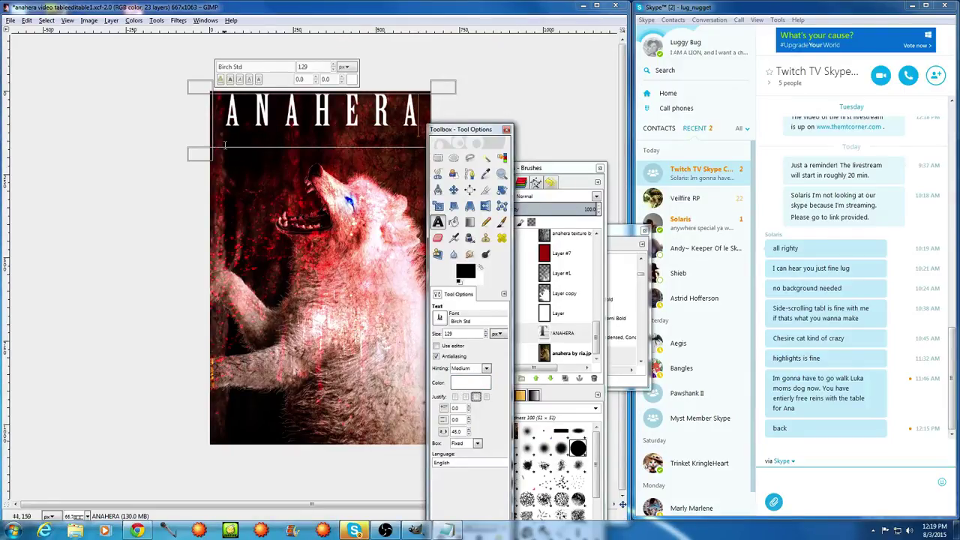
left_click_drag(204, 158, 201, 157)
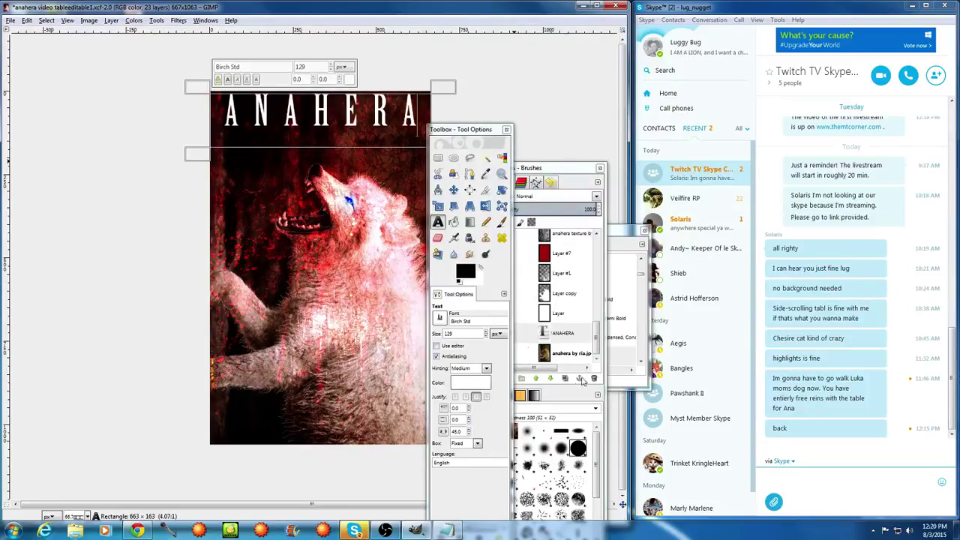
Raise the ANAHERA layer to just above Layer #7 and select the anahera by ria.jpg base layer
left_click(596, 343)
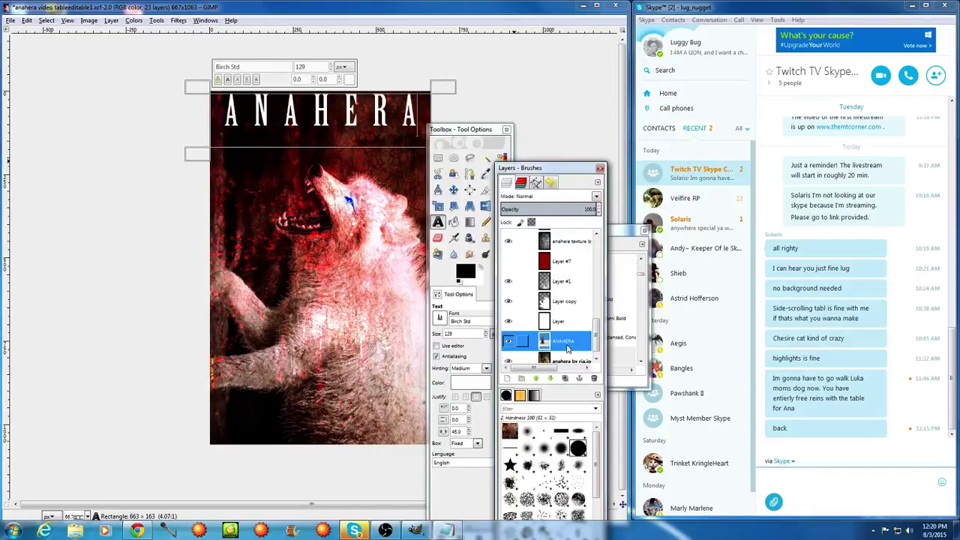
left_click_drag(568, 347, 563, 267)
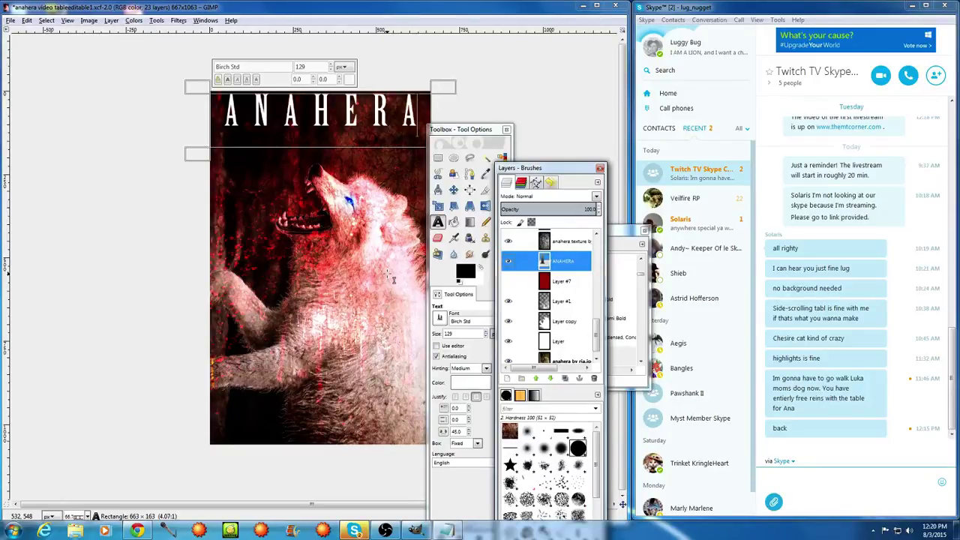
left_click(554, 359)
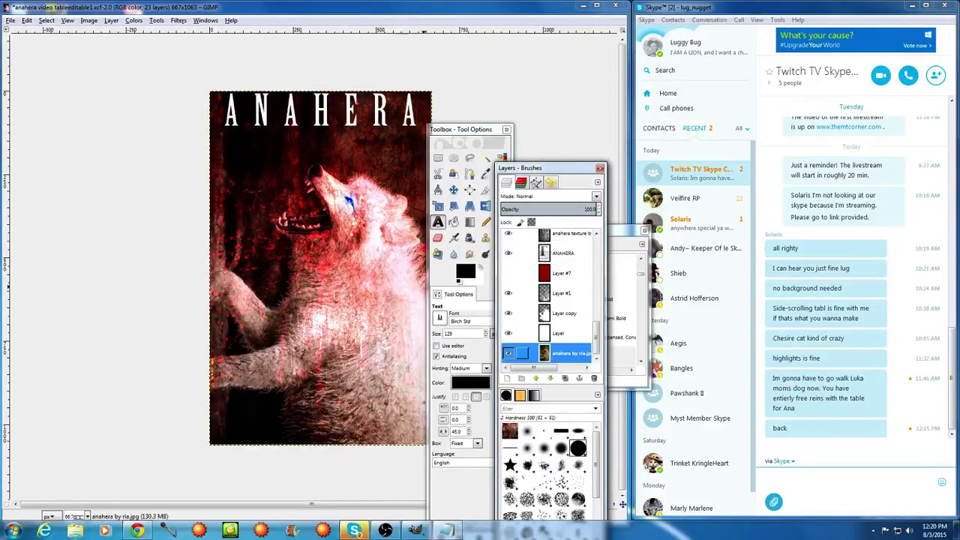
Hide and show the red anahera texture layer above Layer #3 to check its effect, and reselect the ANAHERA layer
scroll(553, 356, "up", 3)
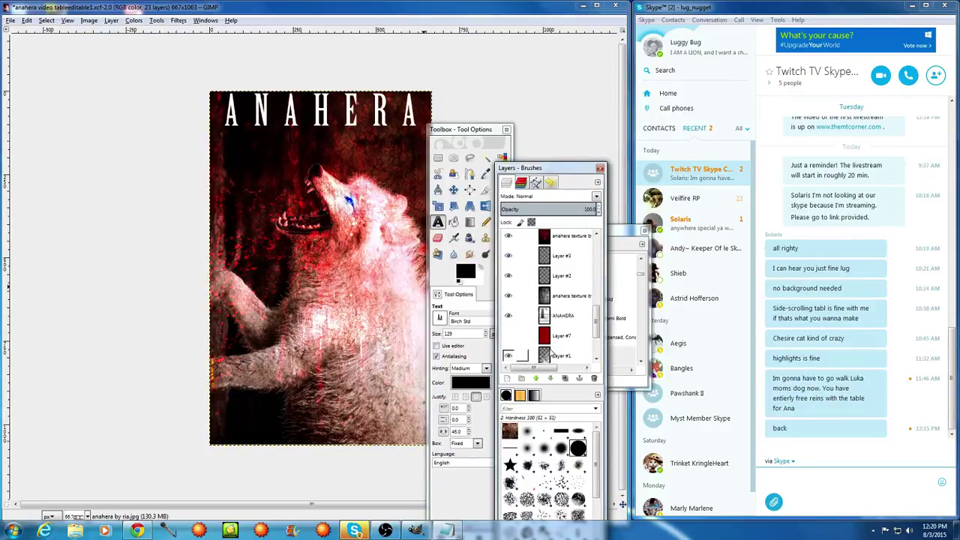
left_click(509, 236)
left_click(508, 236)
scroll(568, 300, "down", 2)
left_click(562, 274)
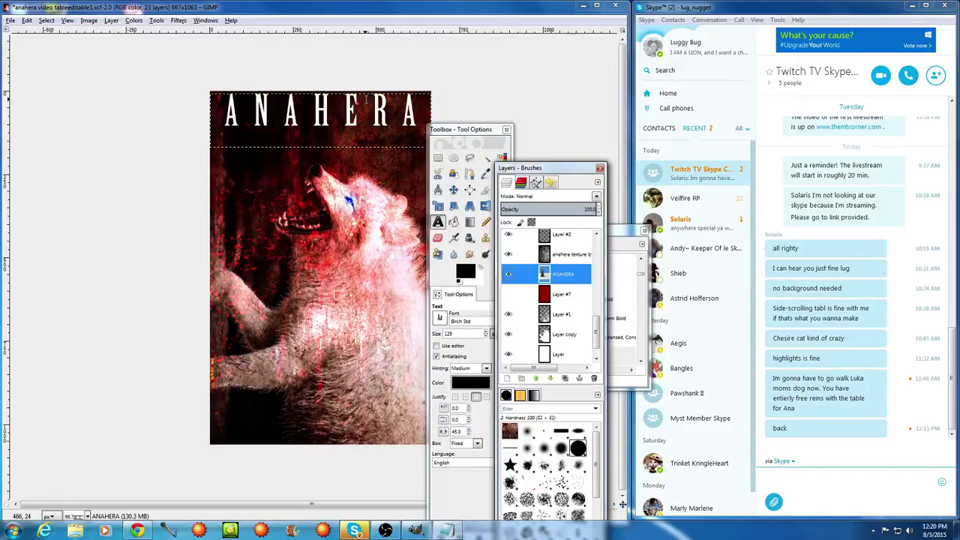
Increase the font size of the ANAHERA text to 190 px
left_click(486, 332)
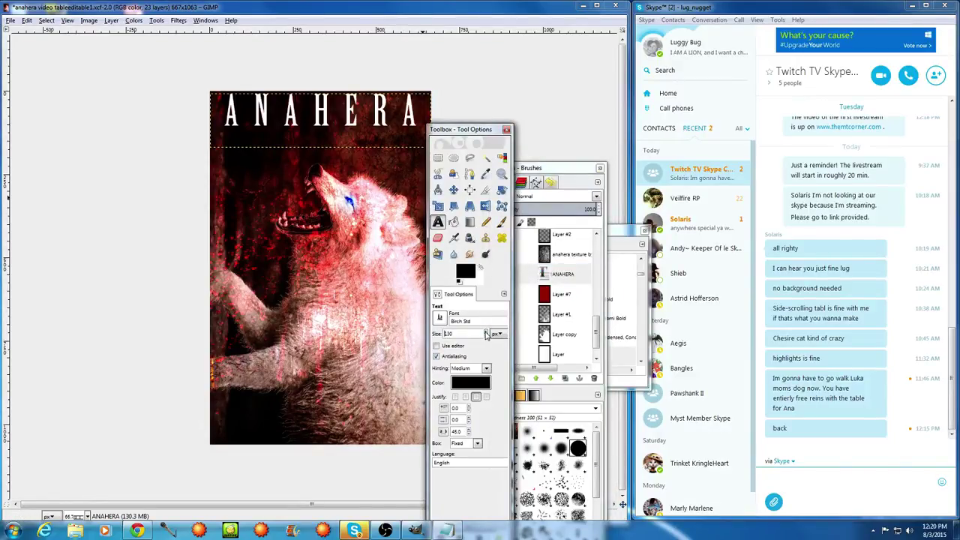
left_click(486, 336)
left_click(485, 337)
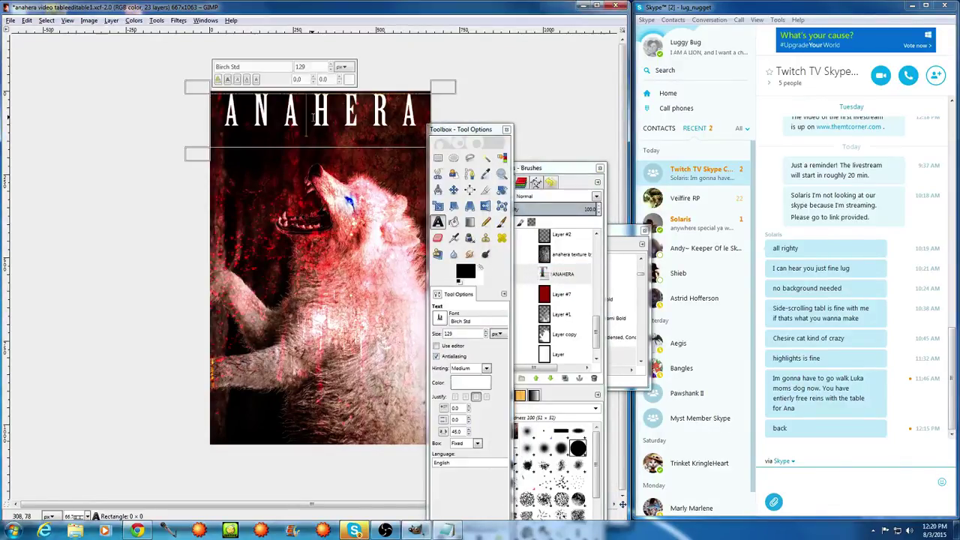
left_click(485, 338)
left_click(485, 332)
left_click(486, 333)
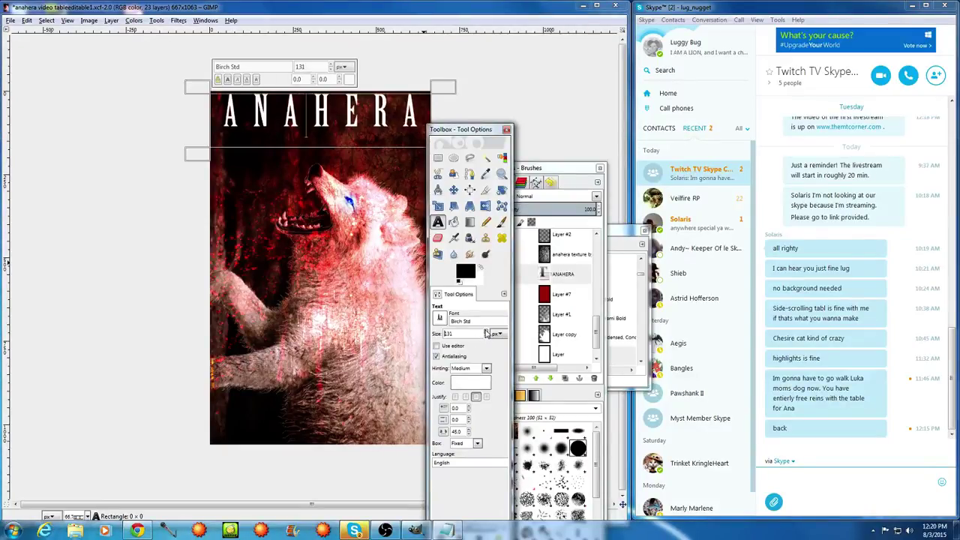
left_click(486, 333)
left_click(486, 333)
left_click(486, 333)
left_click(487, 332)
left_click(487, 333)
left_click(487, 333)
left_click(486, 333)
left_click(486, 333)
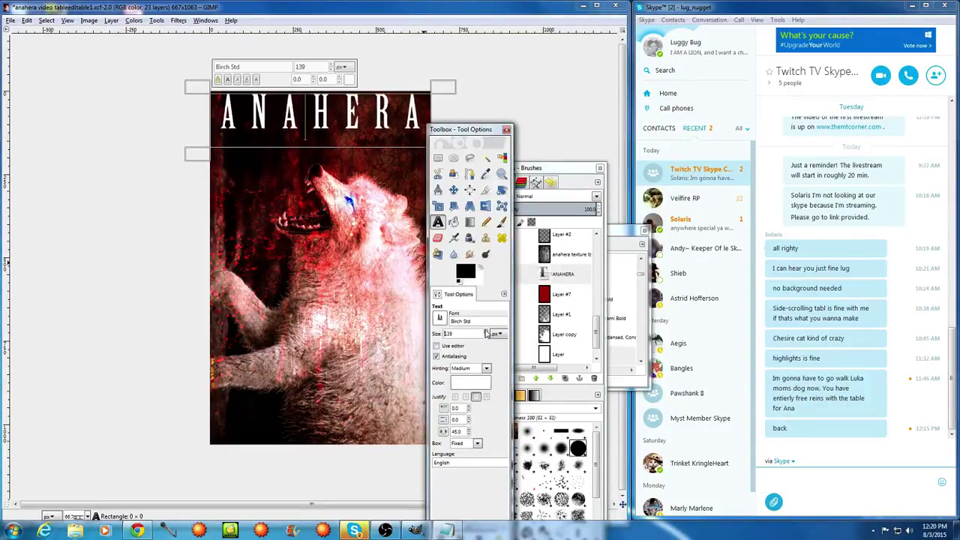
left_click(487, 333)
left_click(487, 332)
left_click(487, 333)
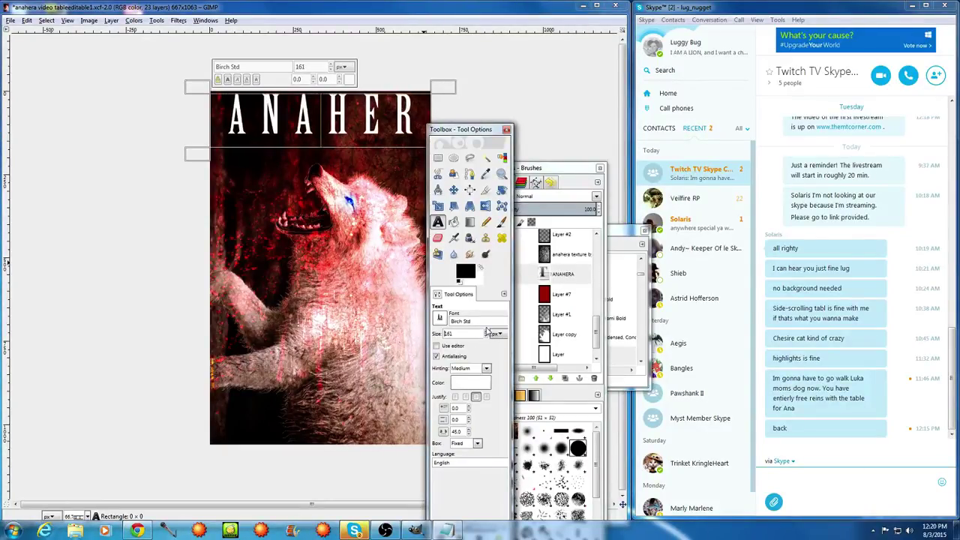
left_click(486, 333)
left_click(486, 333)
left_click(486, 333)
left_click(486, 332)
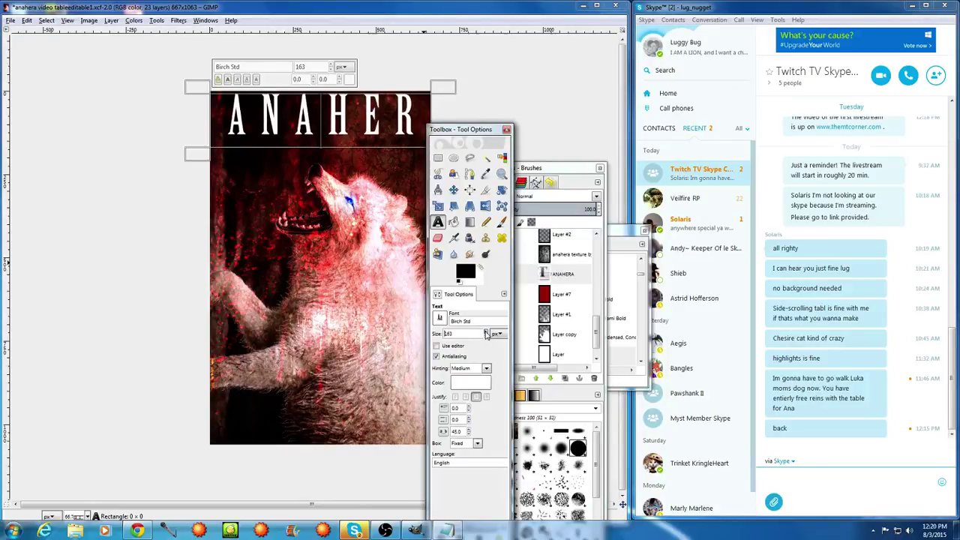
left_click(485, 333)
left_click(486, 333)
left_click(485, 333)
left_click(486, 333)
left_click(486, 333)
left_click(486, 333)
left_click(486, 333)
left_click(485, 333)
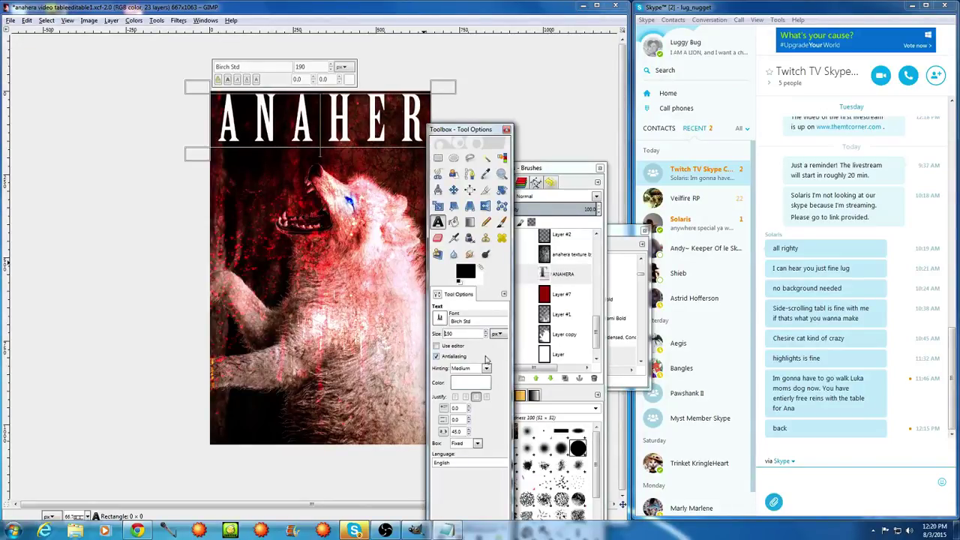
Reduce the letter spacing of the ANAHERA text to 30 so the whole name fits across the image
left_click(469, 434)
left_click(469, 434)
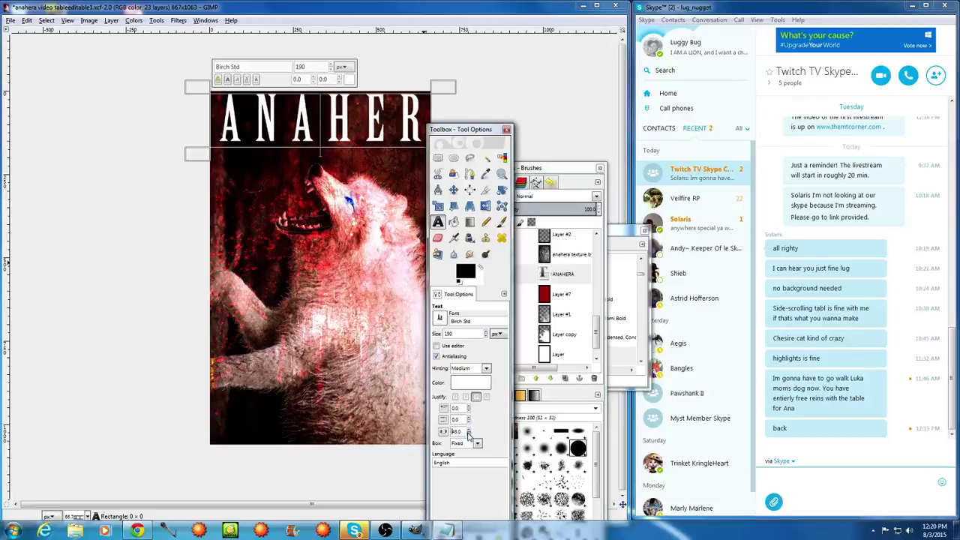
left_click(468, 435)
left_click(468, 434)
left_click(469, 434)
left_click(469, 434)
left_click(469, 434)
left_click(468, 434)
left_click(469, 435)
left_click(469, 434)
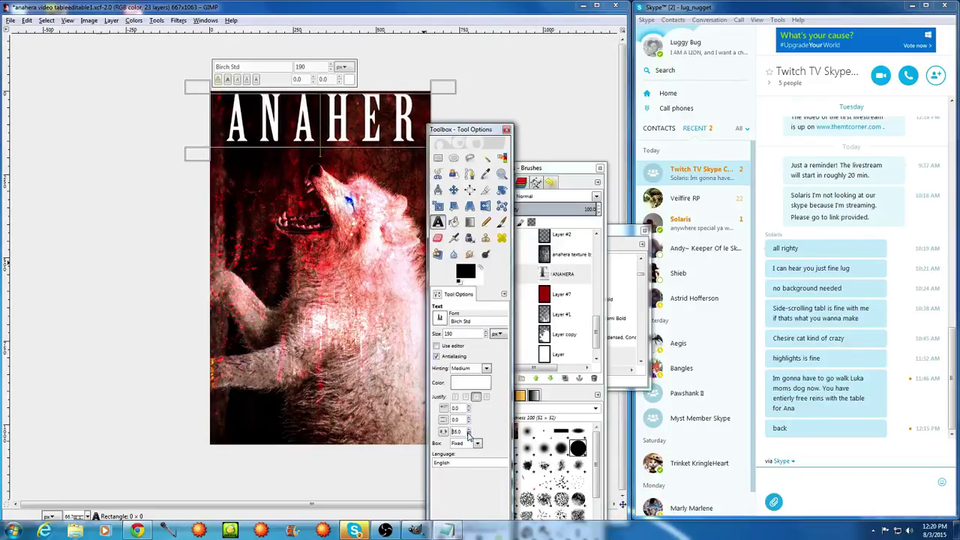
left_click(469, 434)
left_click(468, 434)
left_click(469, 434)
left_click(469, 434)
left_click(468, 435)
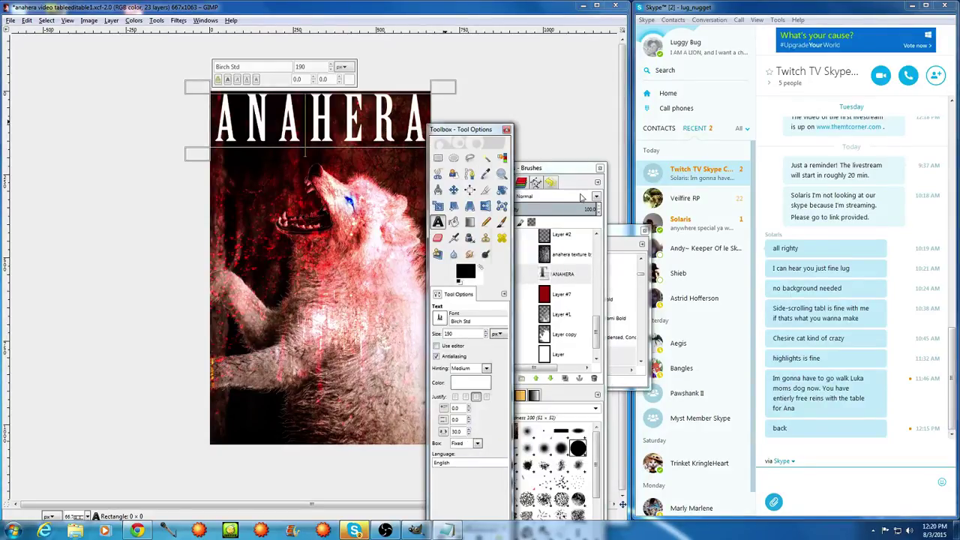
Try blending the ANAHERA text layer in Overlay mode, reinforced with three duplicates stacked above it
left_click(579, 197)
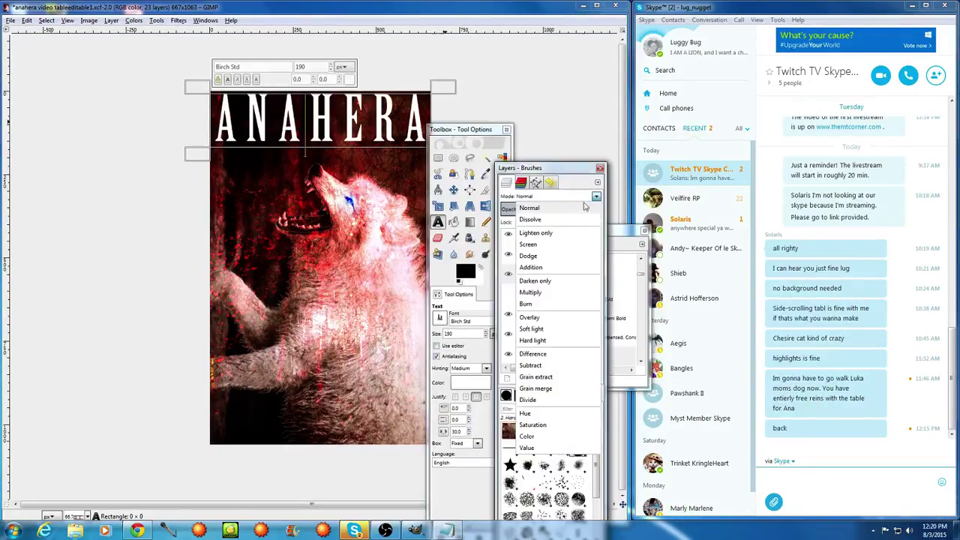
left_click(547, 318)
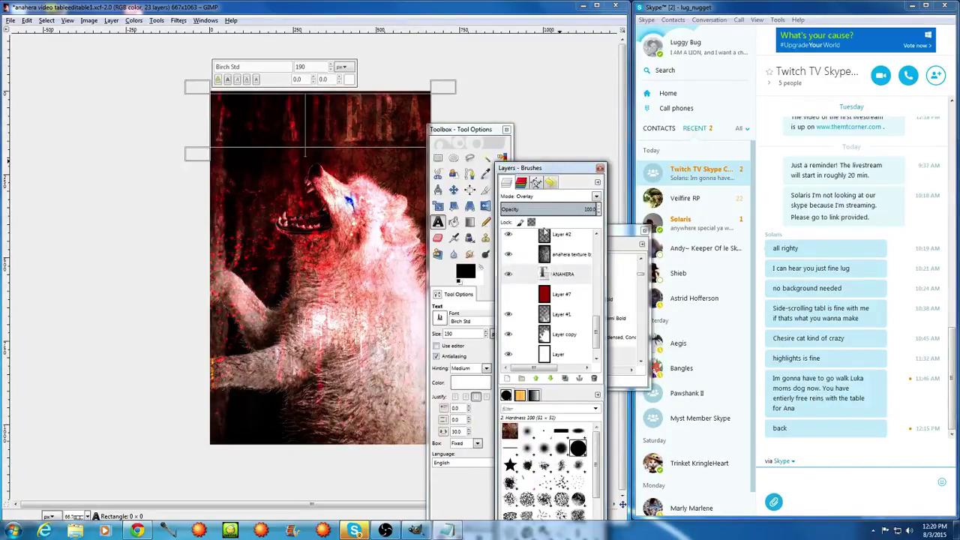
left_click(566, 379)
left_click(568, 381)
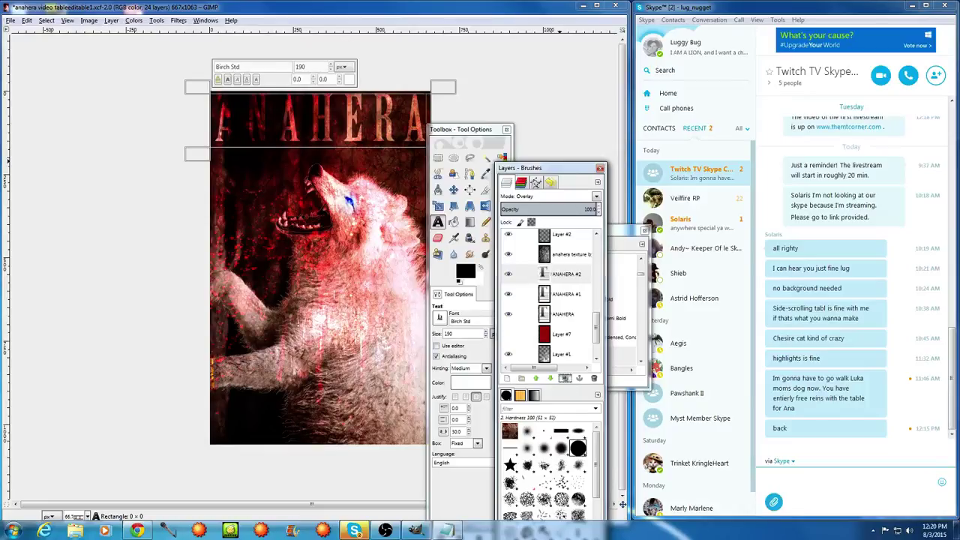
left_click(568, 379)
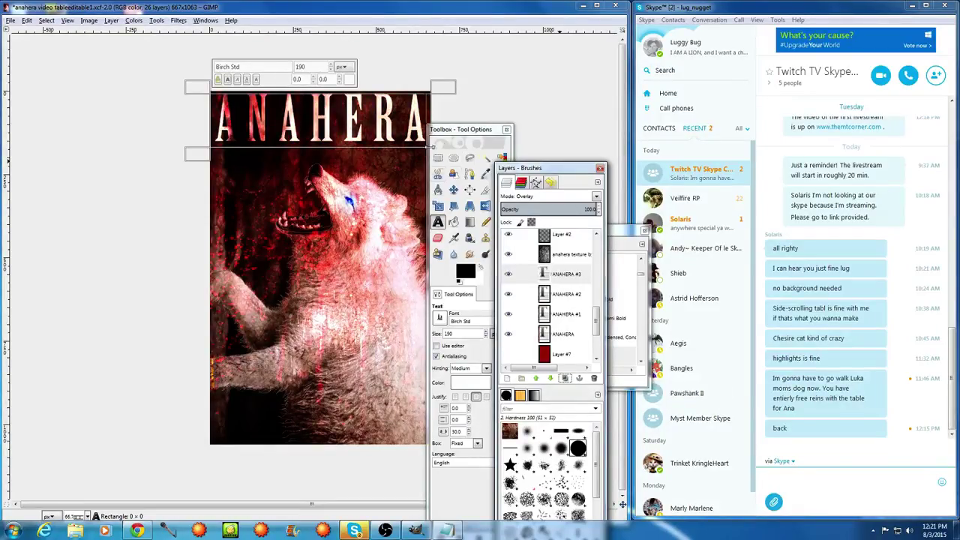
Try the Eraser on the uppermost ANAHERA duplicate, and undo the erasing and all three layer duplications
left_click(437, 237)
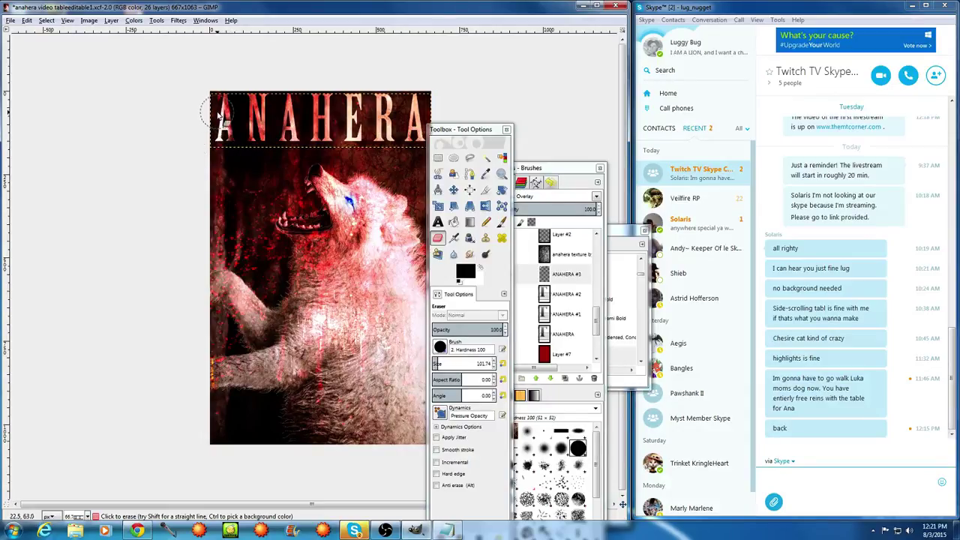
key("ctrl+z")
key("ctrl+z")
key("ctrl+z")
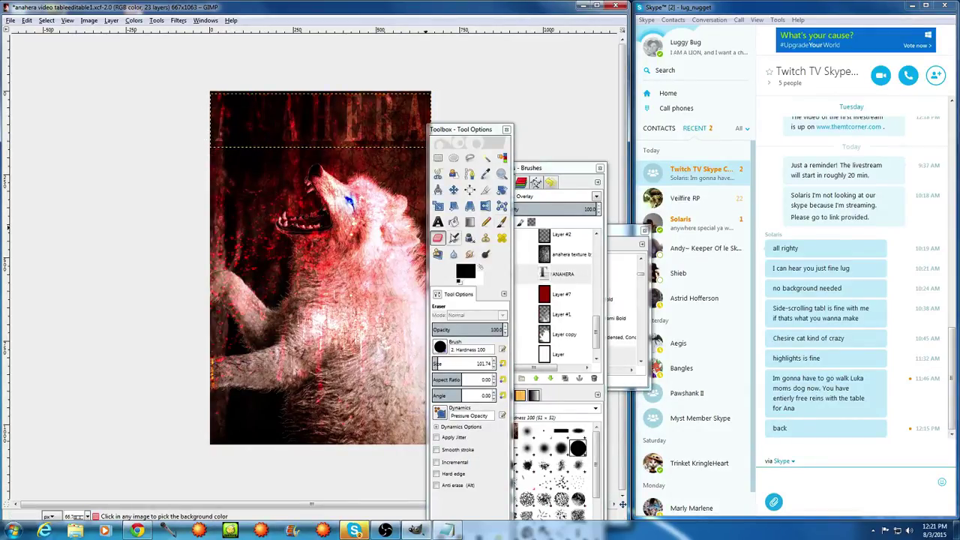
Set the ANAHERA layer's blend mode to Grain merge and select the anahera texture layer above it
left_click(590, 195)
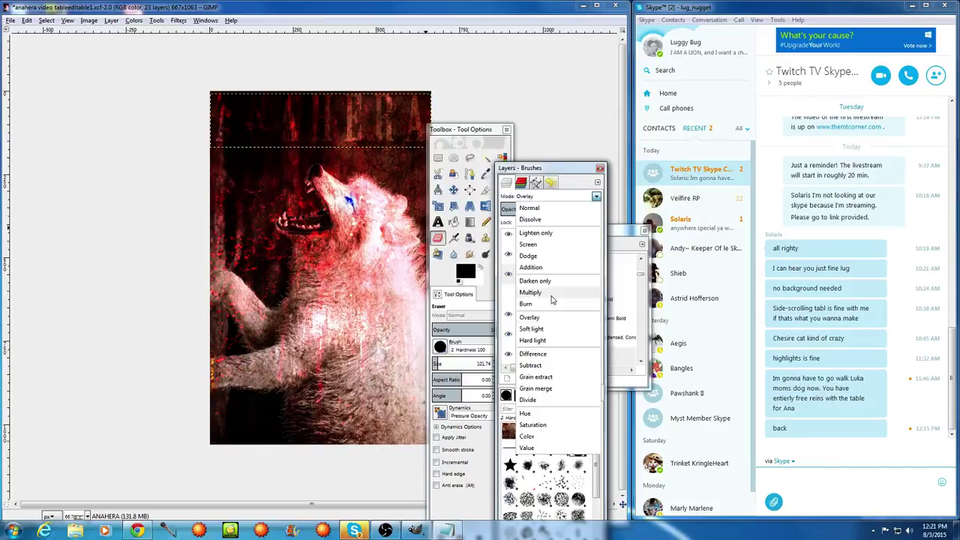
left_click(540, 387)
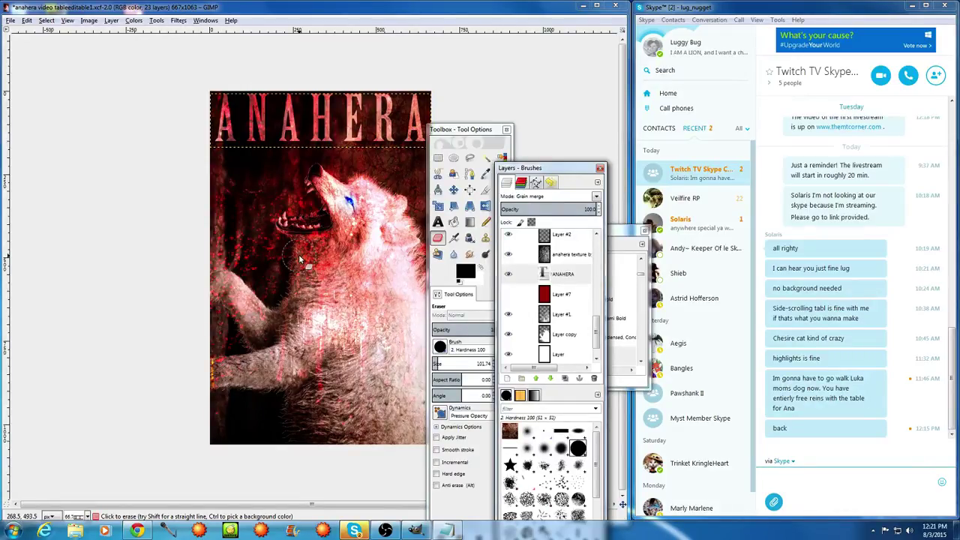
left_click(557, 255)
left_click_drag(461, 129, 504, 127)
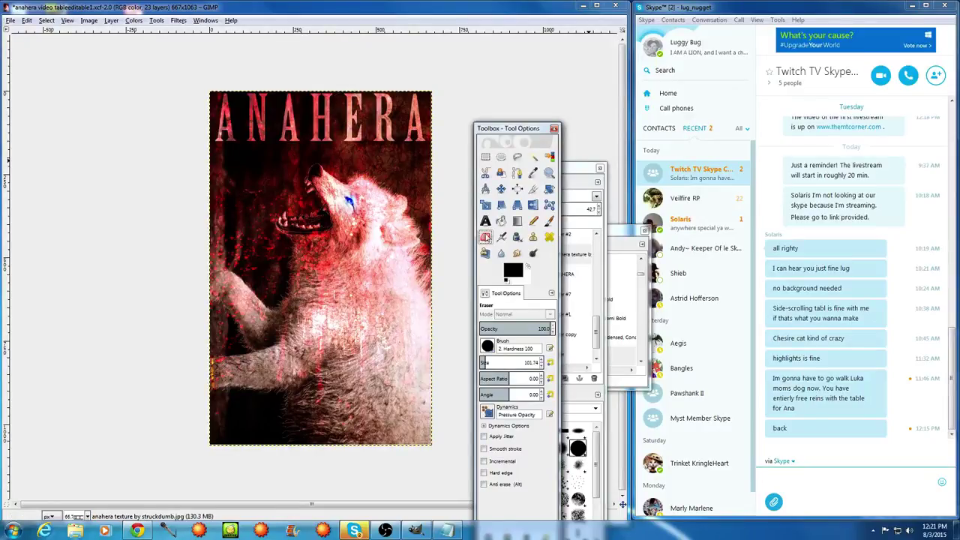
Create a text box about 222 × 152 px below the name and paste the quote "Beware the White wolf" from the Notepad notes
left_click(486, 221)
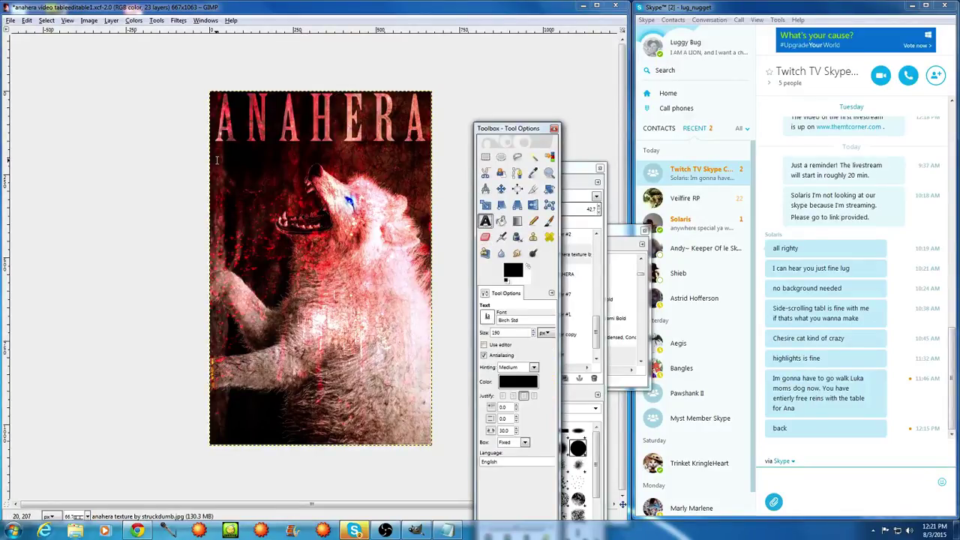
left_click_drag(217, 155, 288, 204)
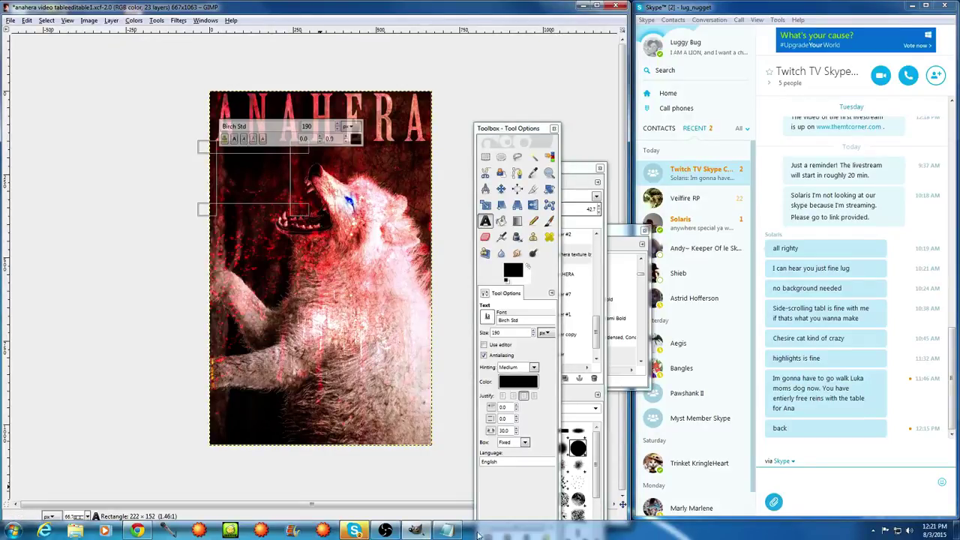
left_click(447, 530)
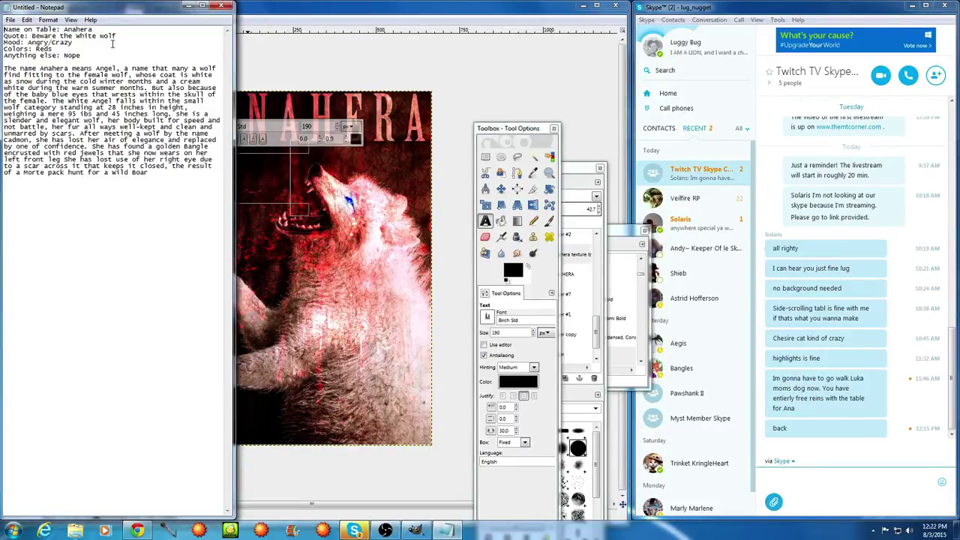
left_click_drag(118, 37, 31, 37)
key("ctrl+c")
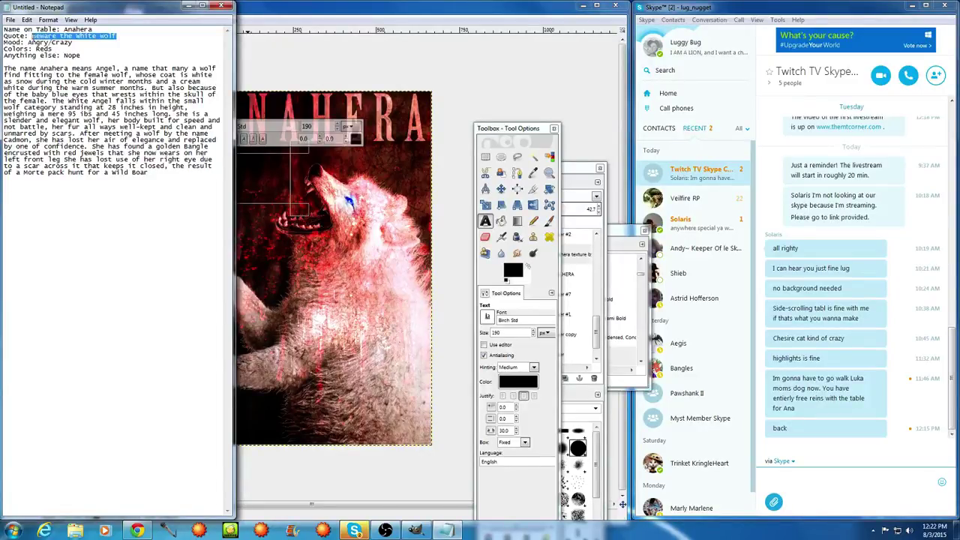
left_click(265, 182)
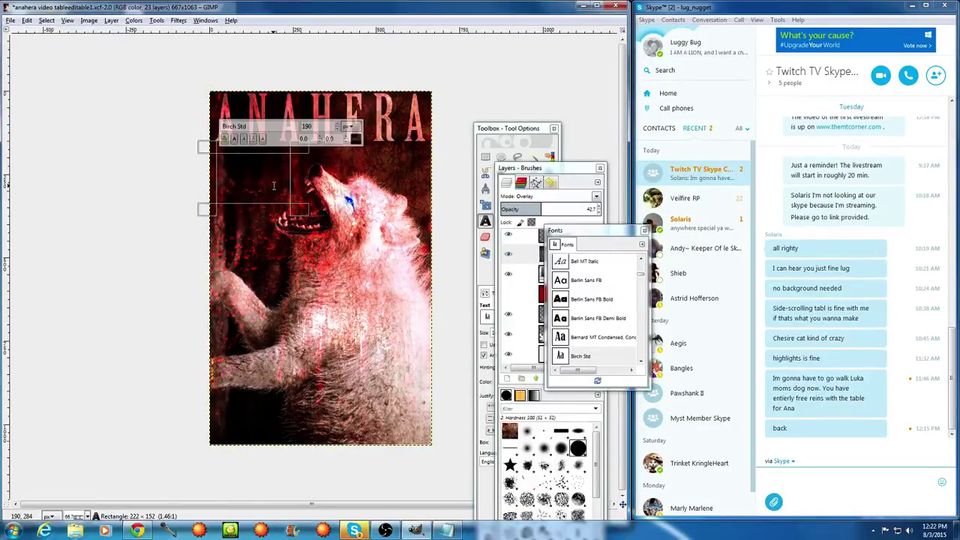
key("ctrl+v")
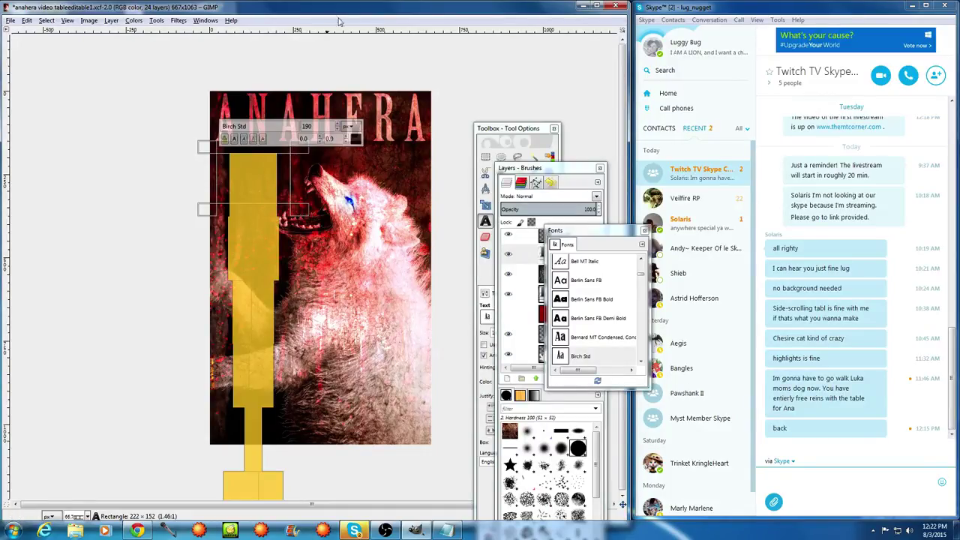
Reduce the quote's font size to 60 px and set its letter spacing to 0
left_click(505, 141)
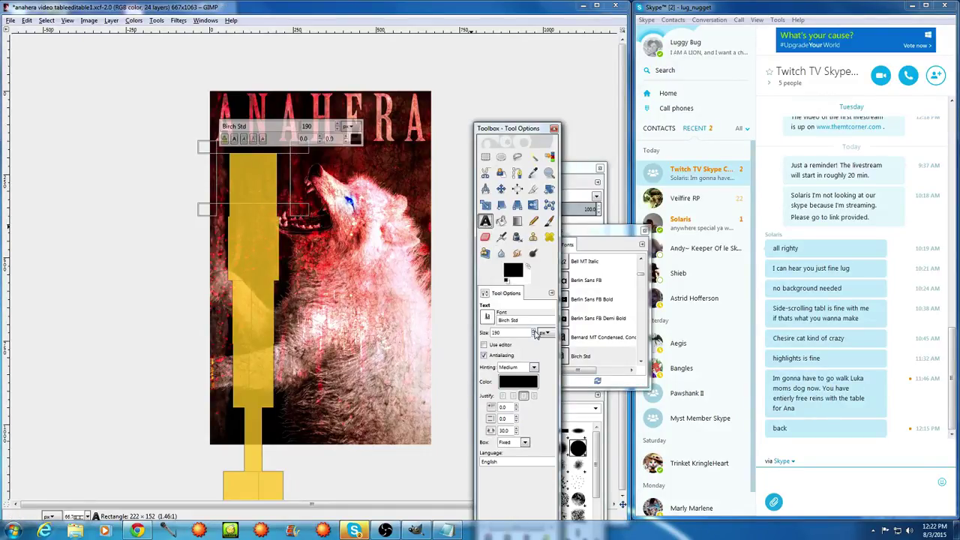
scroll(533, 335, "down", 10)
scroll(533, 339, "down", 5)
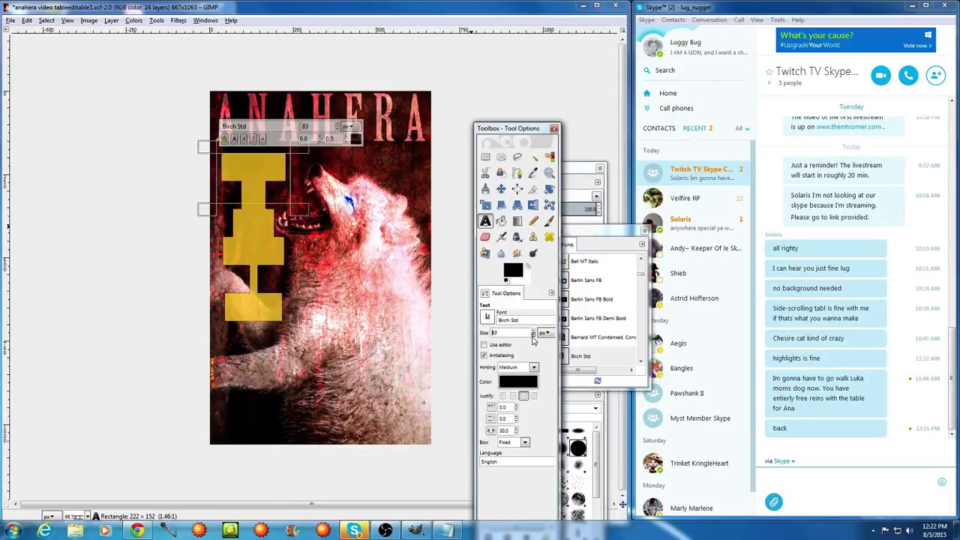
scroll(533, 339, "up", 4)
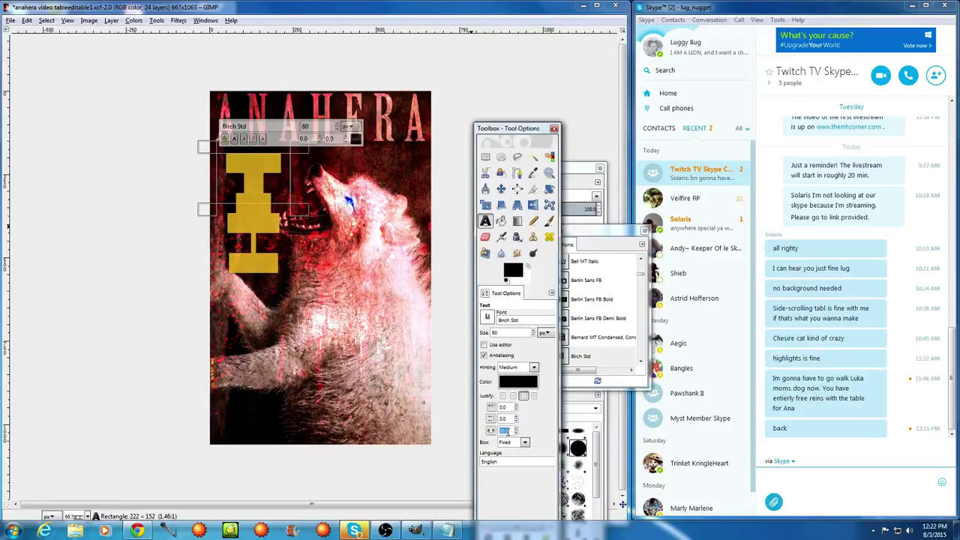
type("0")
key("Return")
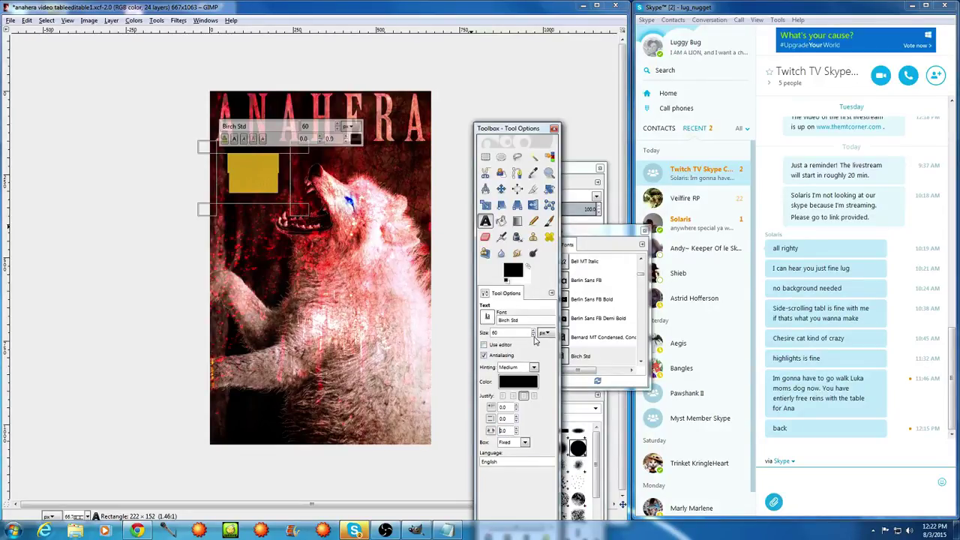
Change the colour of the whole quote text to white
left_click(282, 188)
left_click_drag(283, 188, 163, 152)
left_click(535, 383)
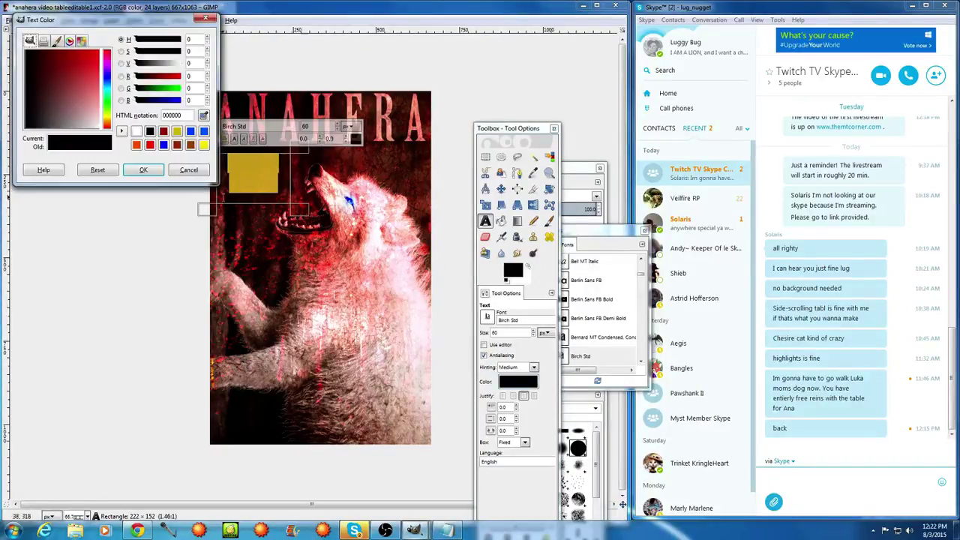
left_click(139, 170)
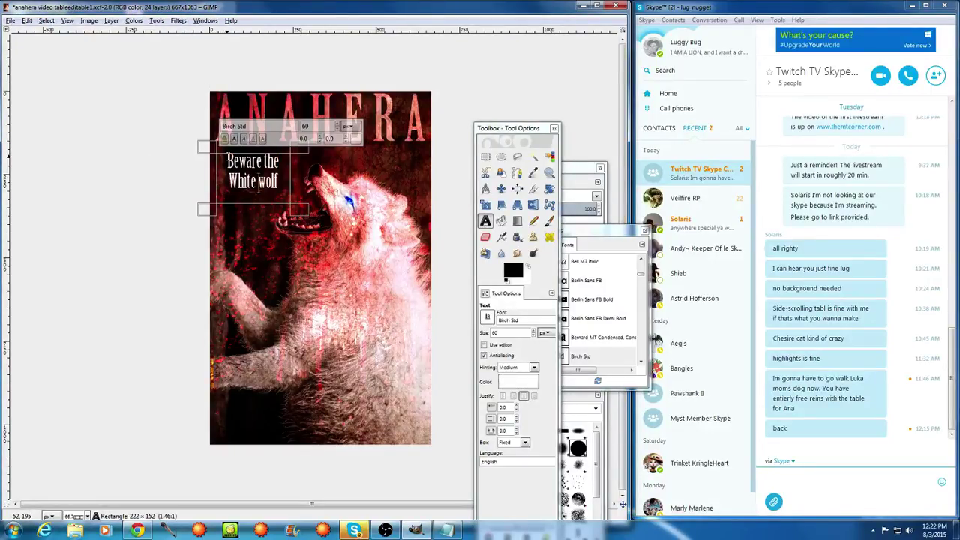
left_click(277, 279)
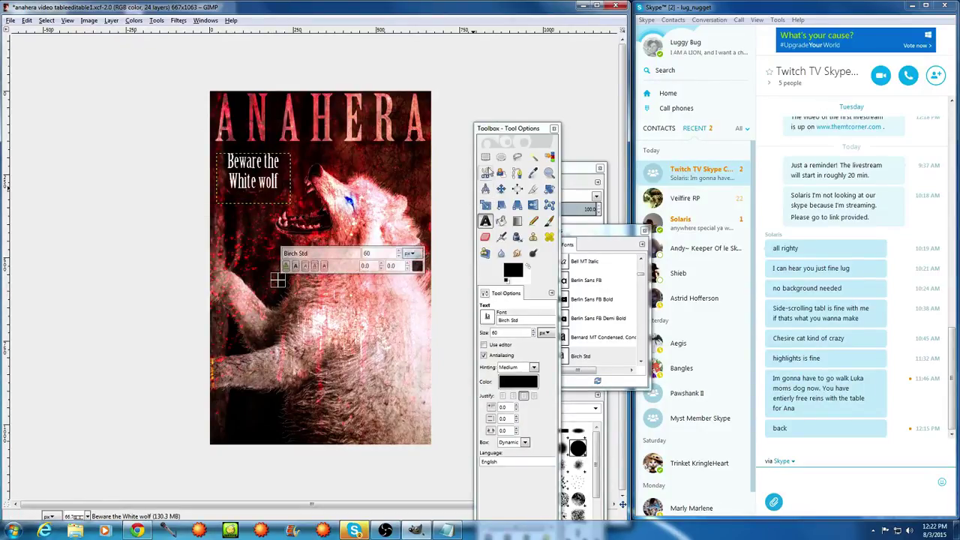
Insert a blank line above the quote and enlarge its text box to about 231 × 198 px, keeping the text centred
left_click(255, 189)
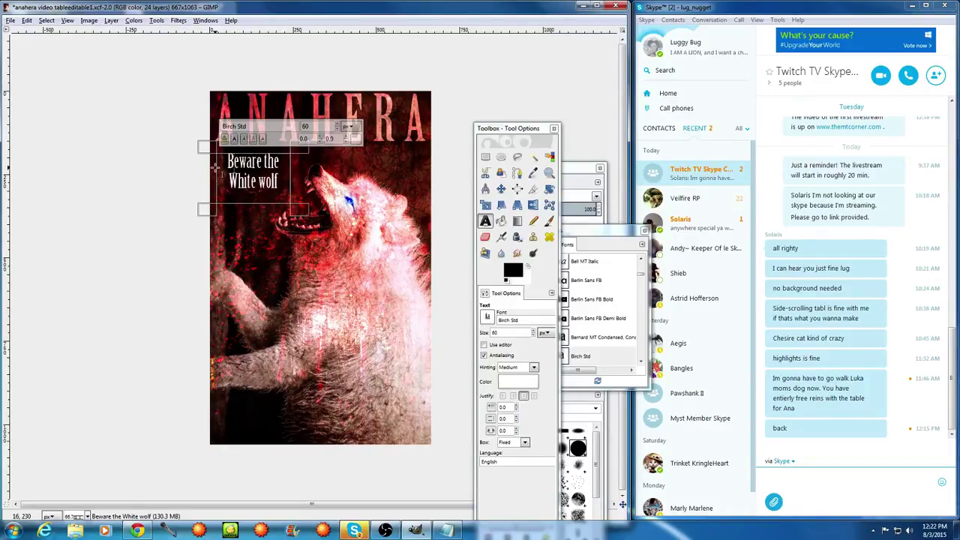
key("Return")
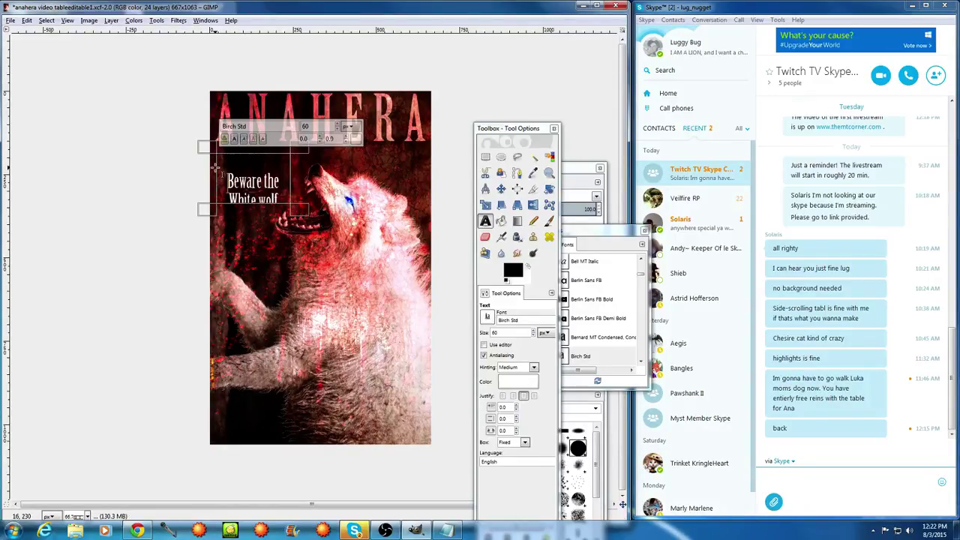
left_click_drag(212, 215, 211, 222)
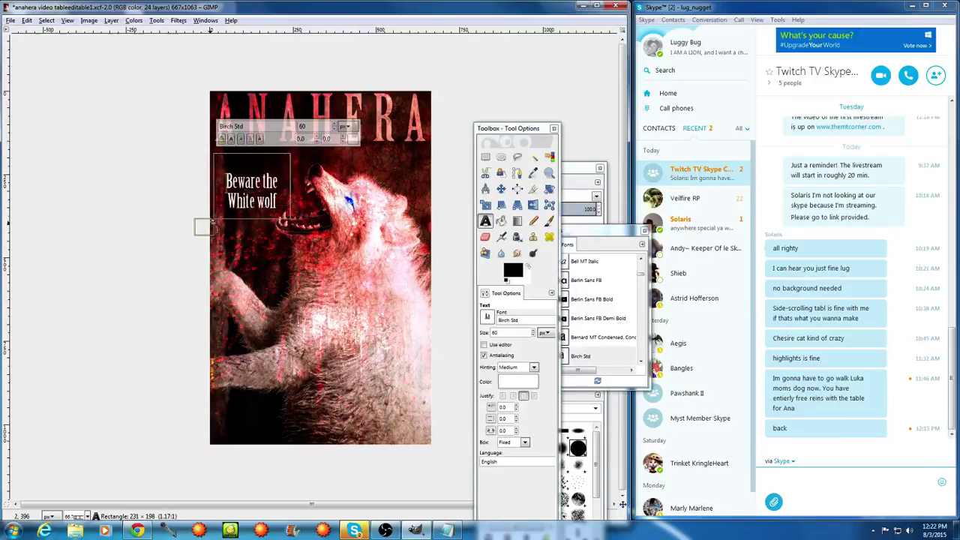
left_click(534, 397)
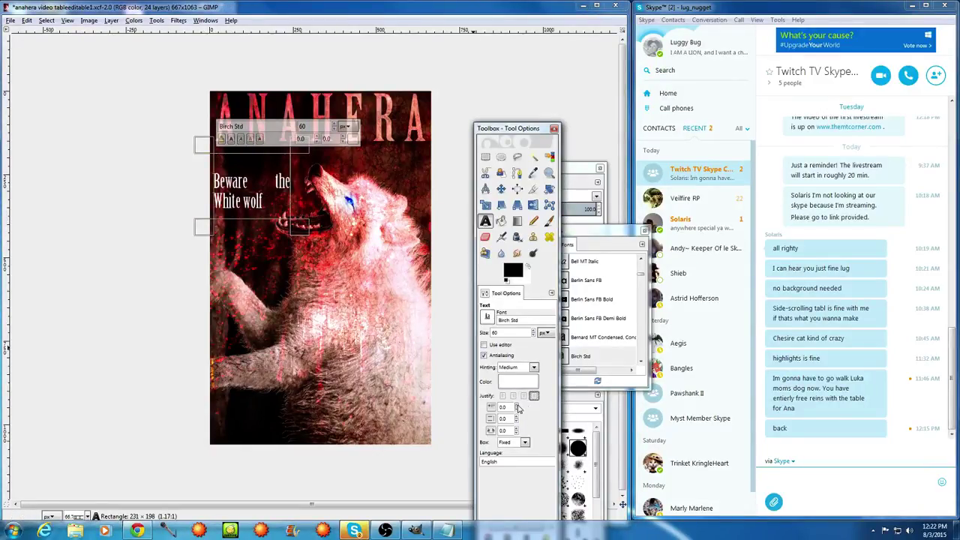
left_click(523, 395)
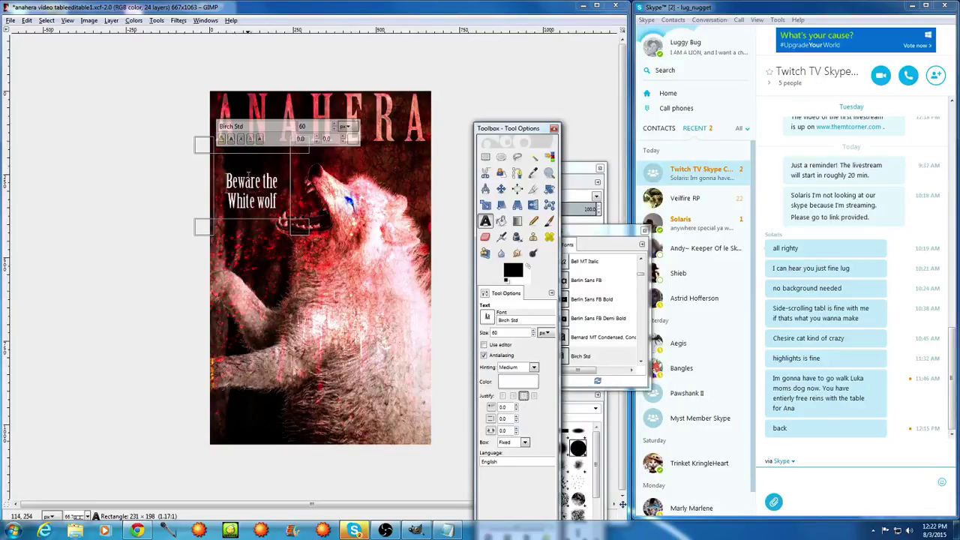
Move the quote layer up and left so it sits directly beneath the first letters of ANAHERA
left_click(501, 188)
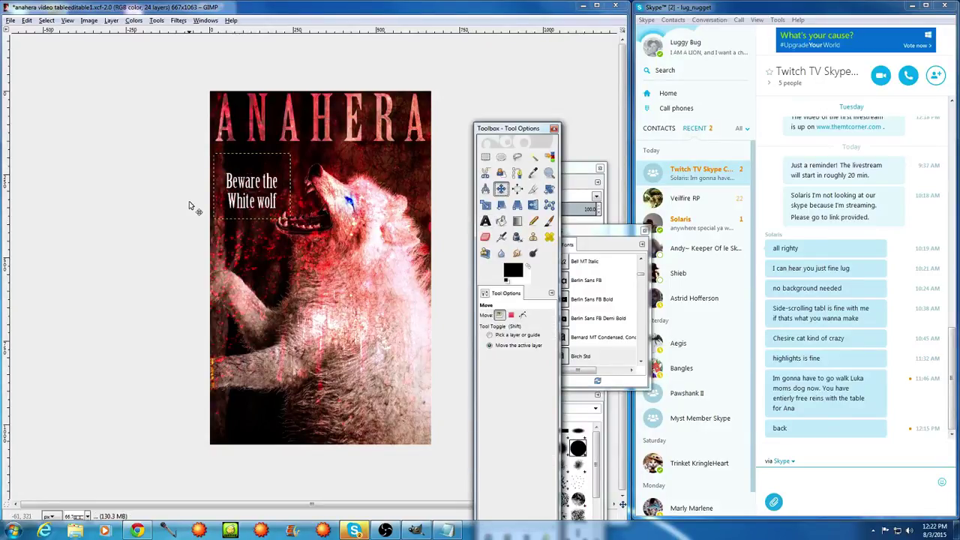
left_click_drag(253, 216, 262, 210)
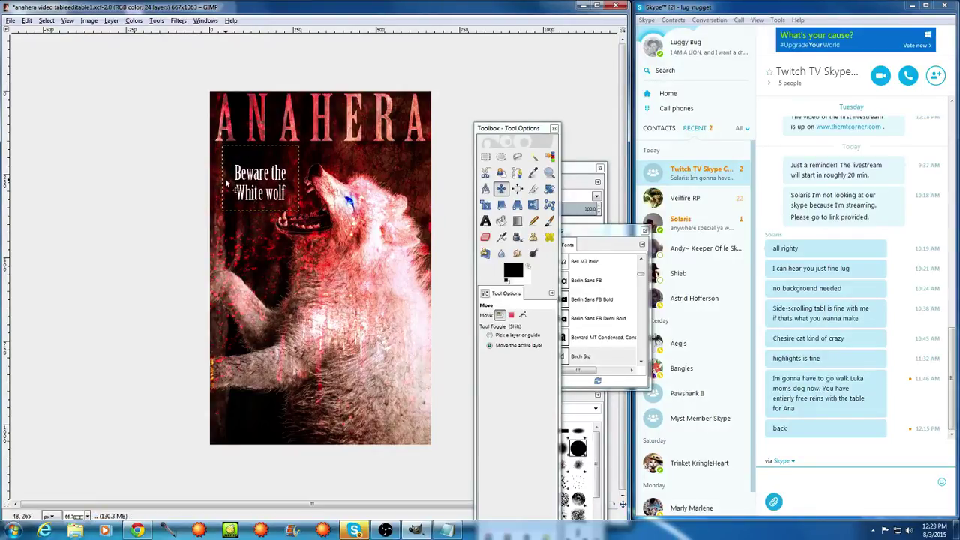
left_click_drag(254, 185, 235, 163)
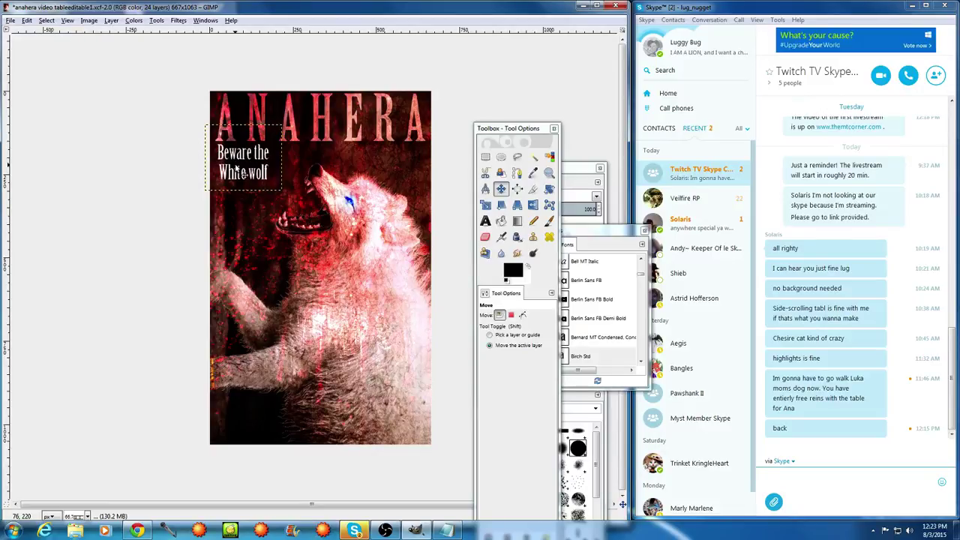
Resize the quote's text box to about 682 × 127 px so it fits on one line, and select the anahera texture layer
key("t")
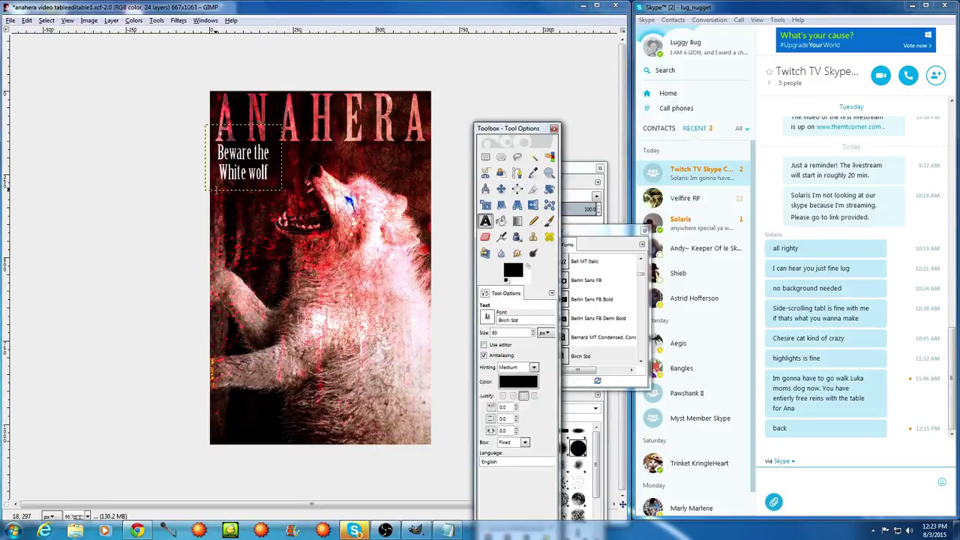
left_click(227, 178)
left_click_drag(298, 199, 448, 176)
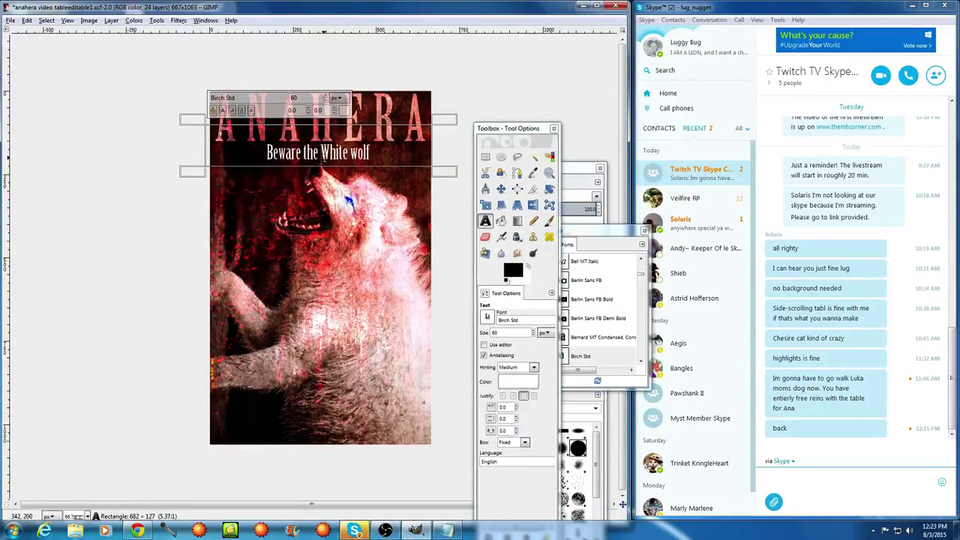
triple_click(418, 155)
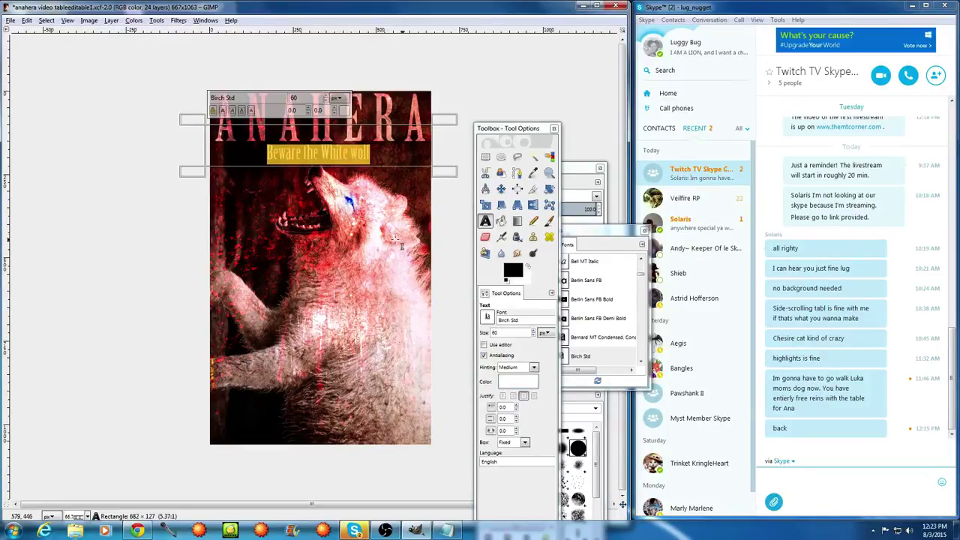
left_click(600, 169)
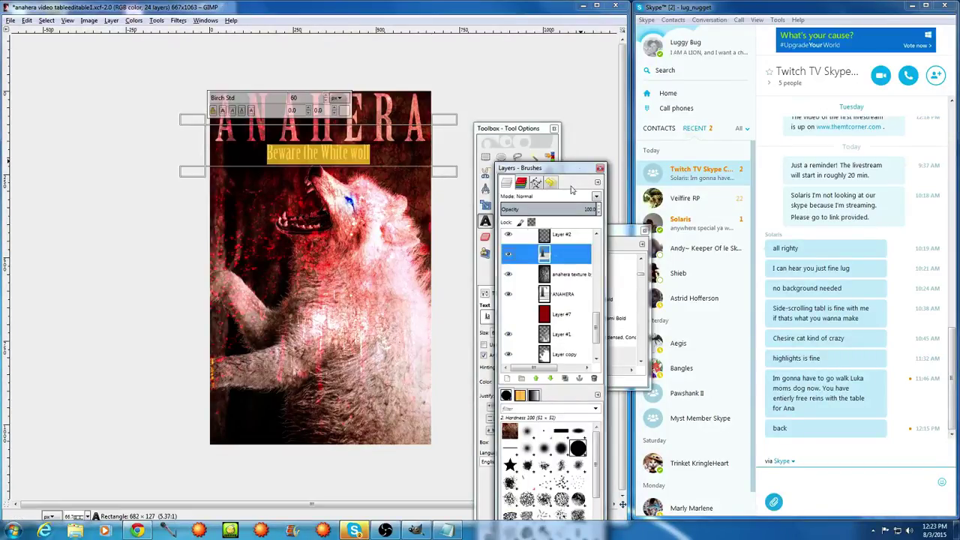
left_click(570, 274)
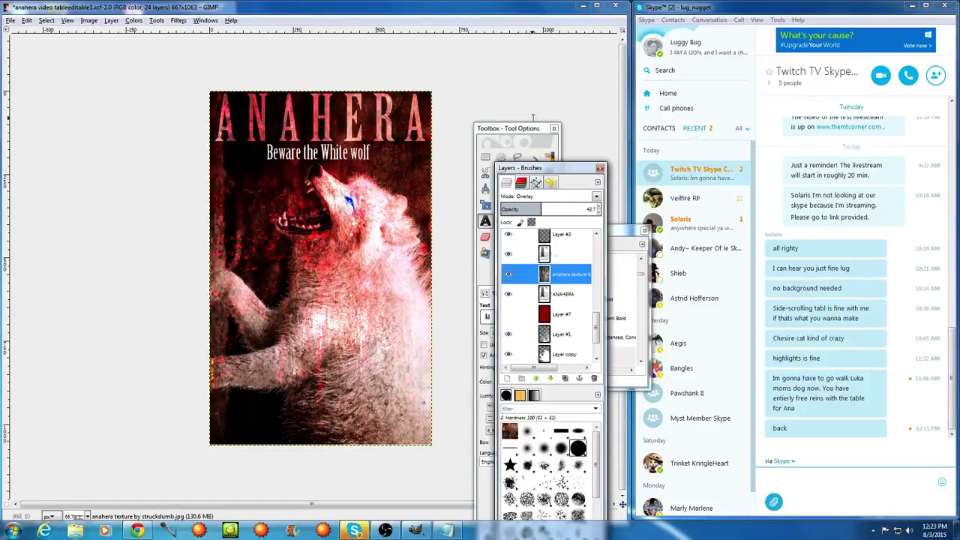
left_click(530, 131)
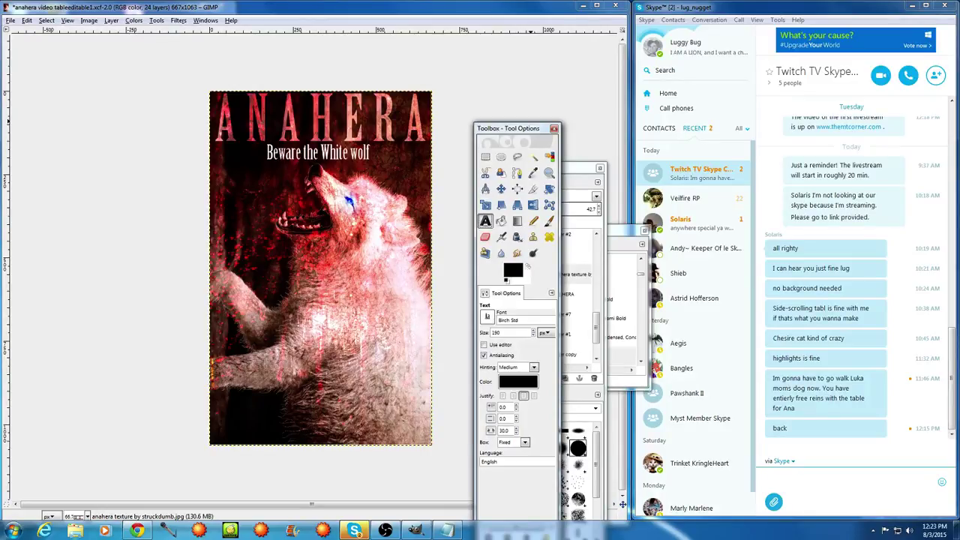
left_click(580, 180)
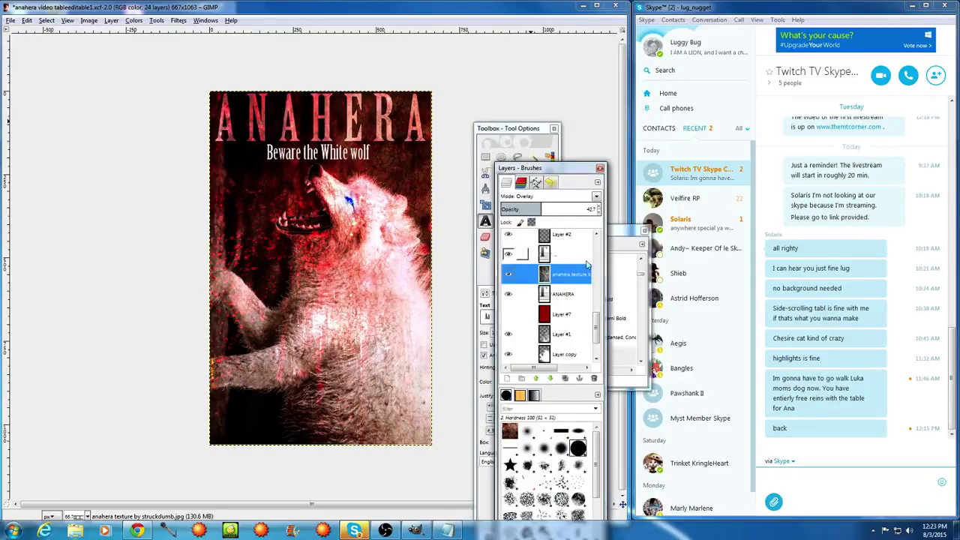
left_click(617, 233)
left_click(348, 159)
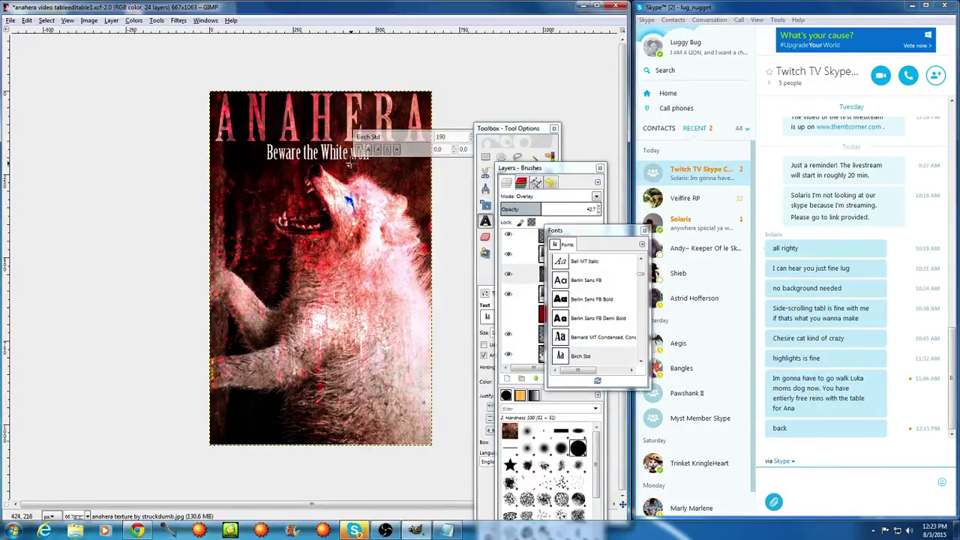
left_click(528, 147)
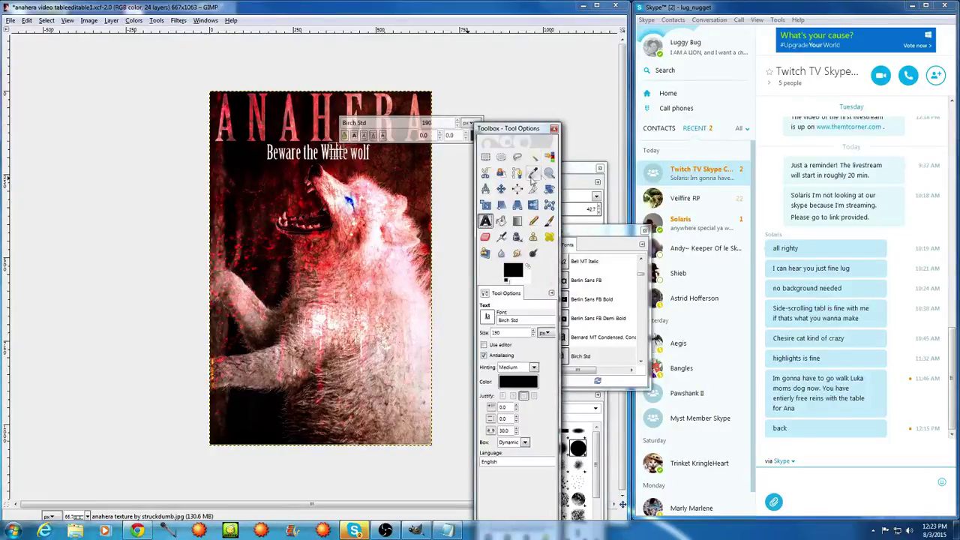
Reopen the "Beware the White wolf" quote for editing, try out the fonts following Birch Std and set it to Castellar
left_click(567, 275)
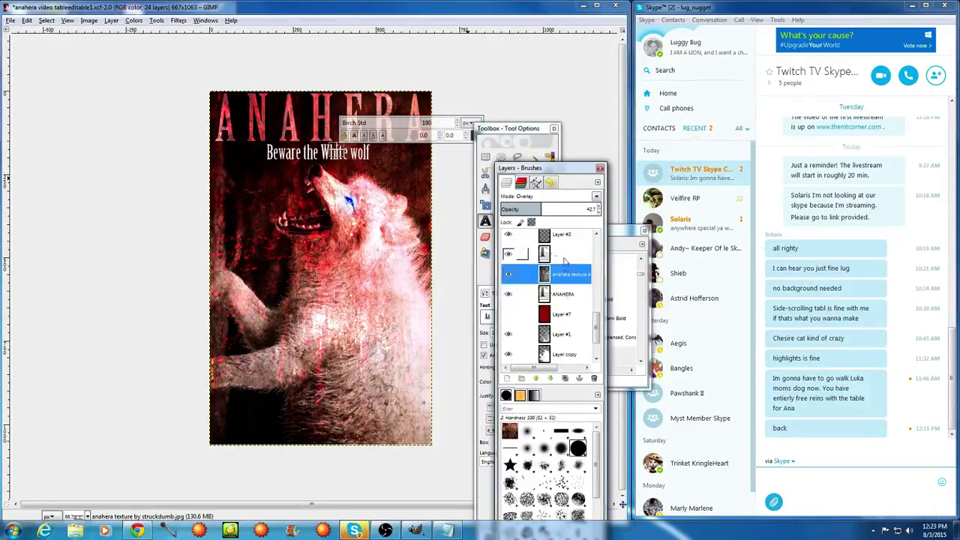
left_click(564, 296)
left_click(613, 233)
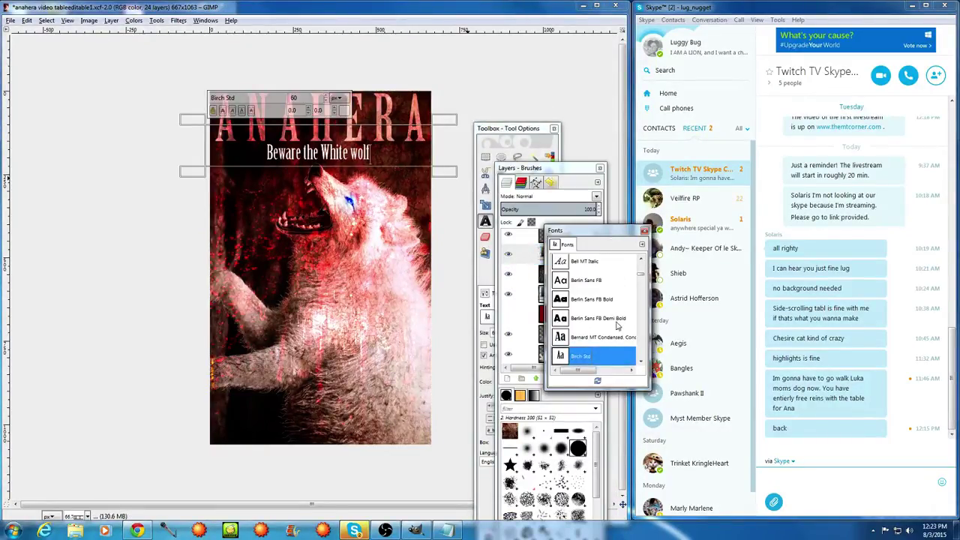
key("Down")
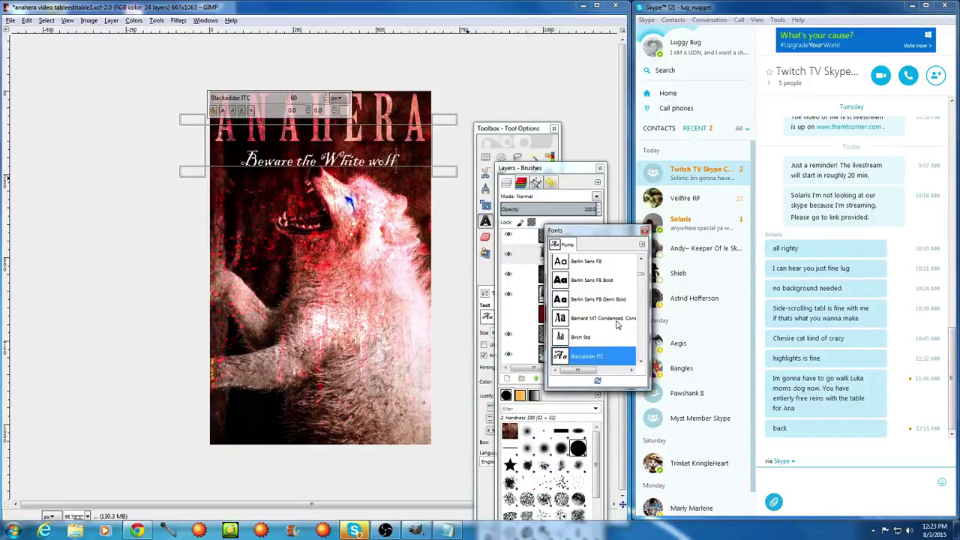
key("Down")
key("Down")
key("Down")
key("Down")
key("Down")
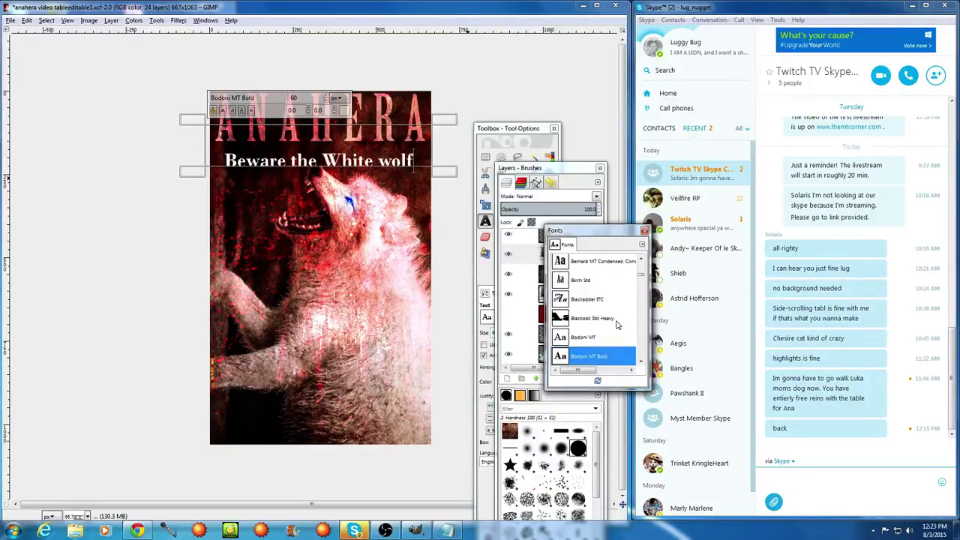
key("Down")
key("Down")
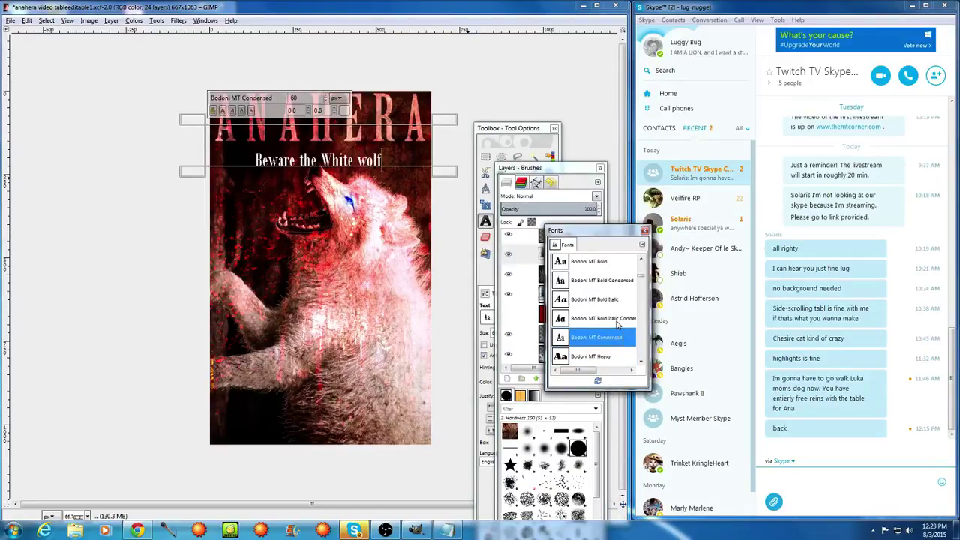
key("Down")
key("Down")
key("Down")
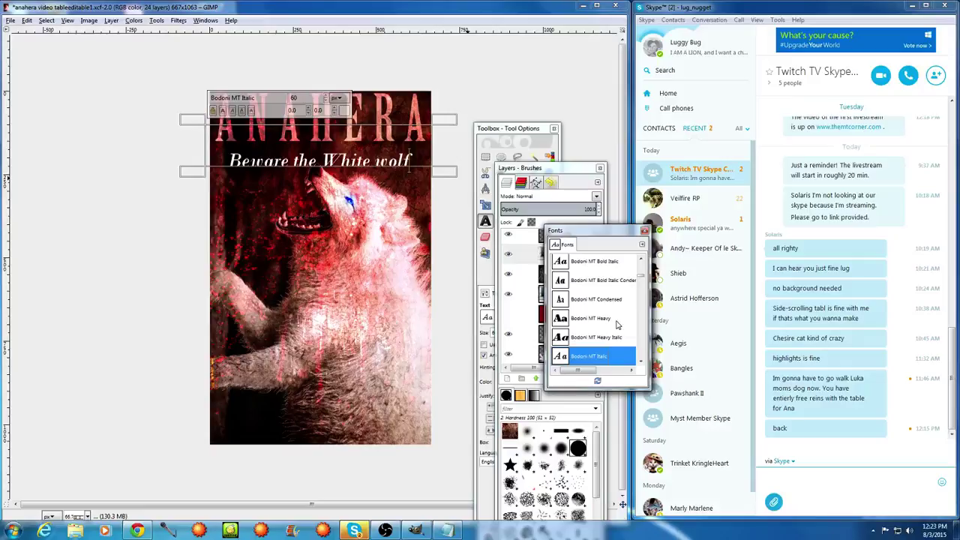
key("Down")
key("Down")
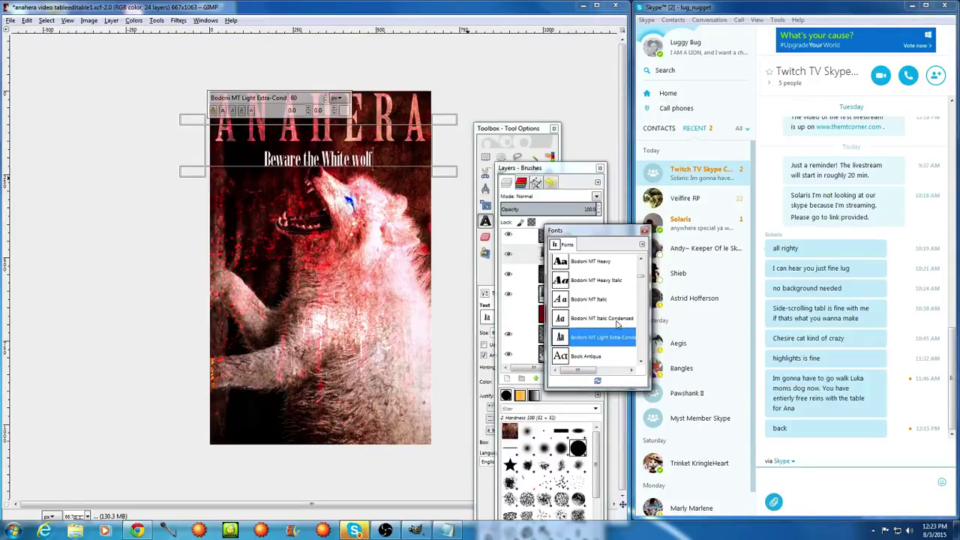
key("Down")
key("Down")
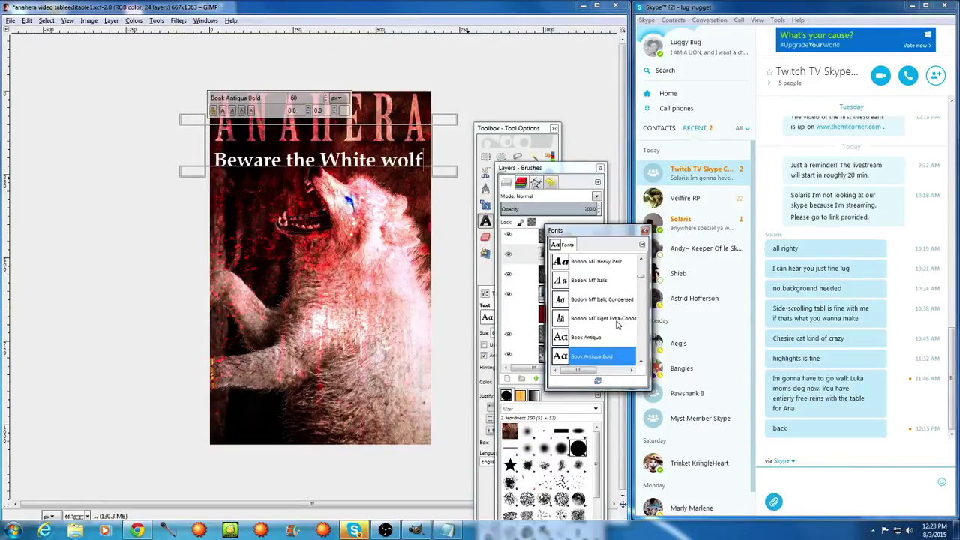
key("Down")
key("Down")
key("Down")
key("Down")
key("Down")
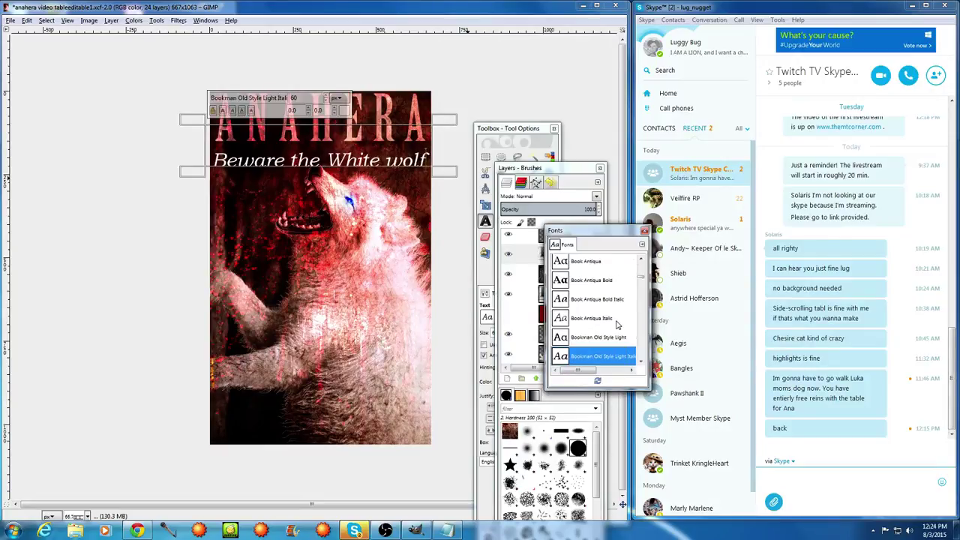
key("Down")
key("Down")
key("Down")
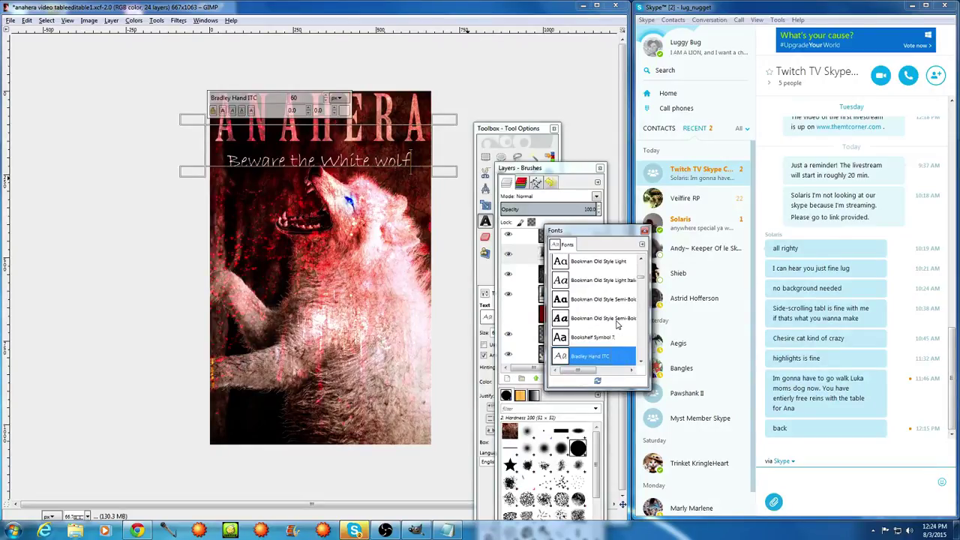
key("Down")
key("Down")
key("Down")
key("Down")
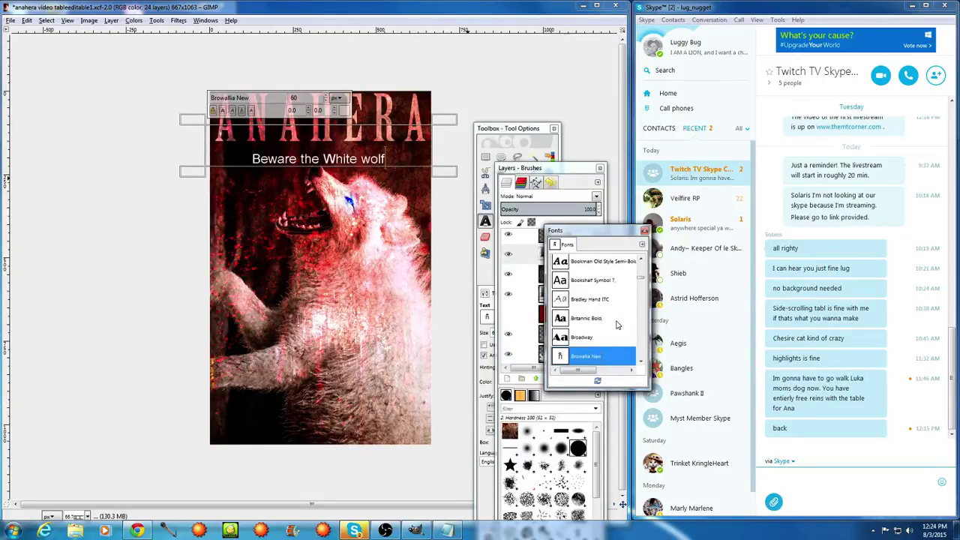
key("Down")
key("Down")
key("Down")
key("Down")
key("Down")
key("Down")
key("Down")
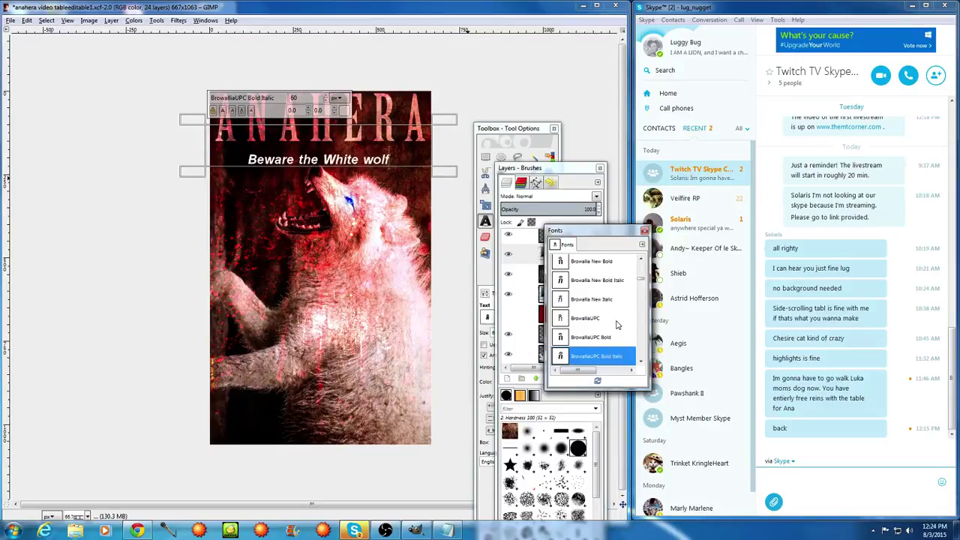
key("Down")
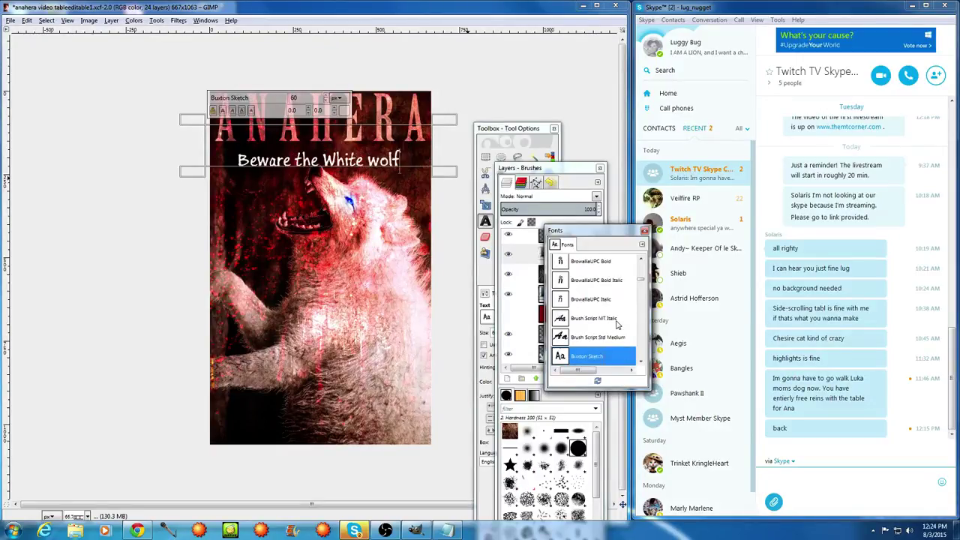
key("Down")
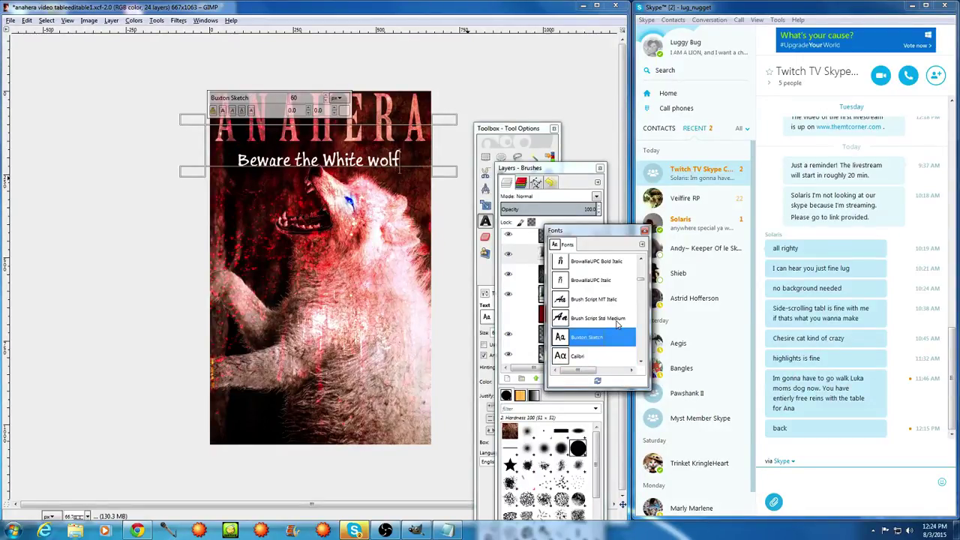
key("Down")
key("Down")
key("Down")
key("Down")
key("Down")
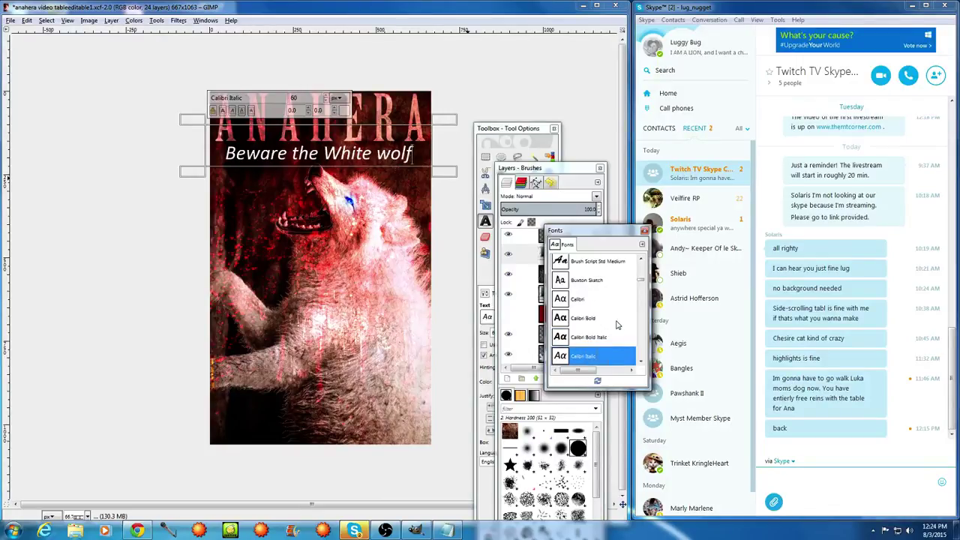
key("Down")
key("Down")
key("Down")
key("Down")
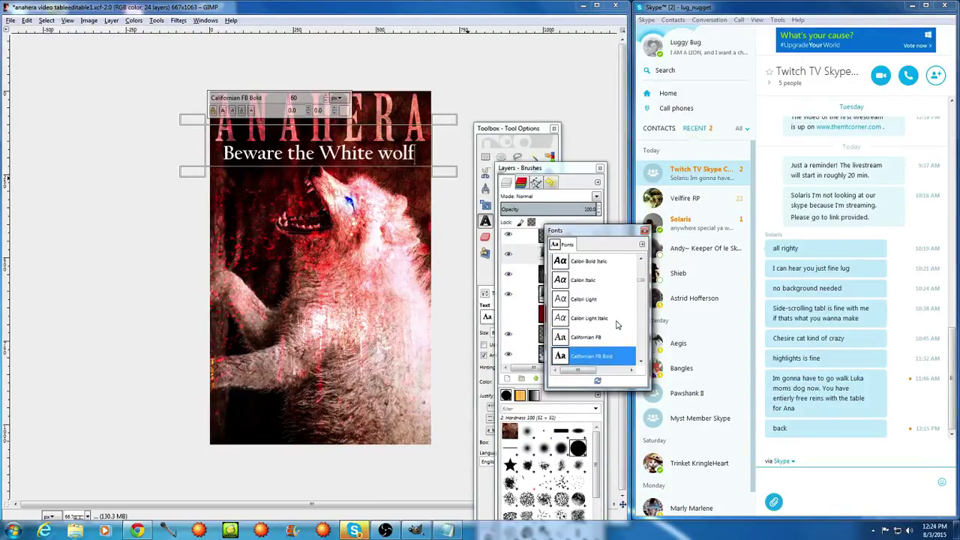
key("Down")
key("Down")
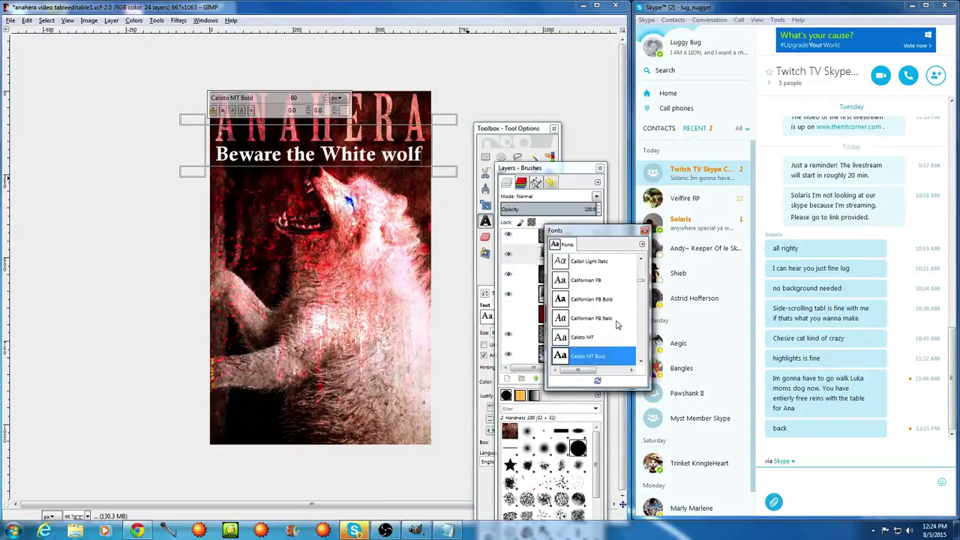
key("Down")
key("Down")
key("Down")
key("Down")
key("Down")
key("Down")
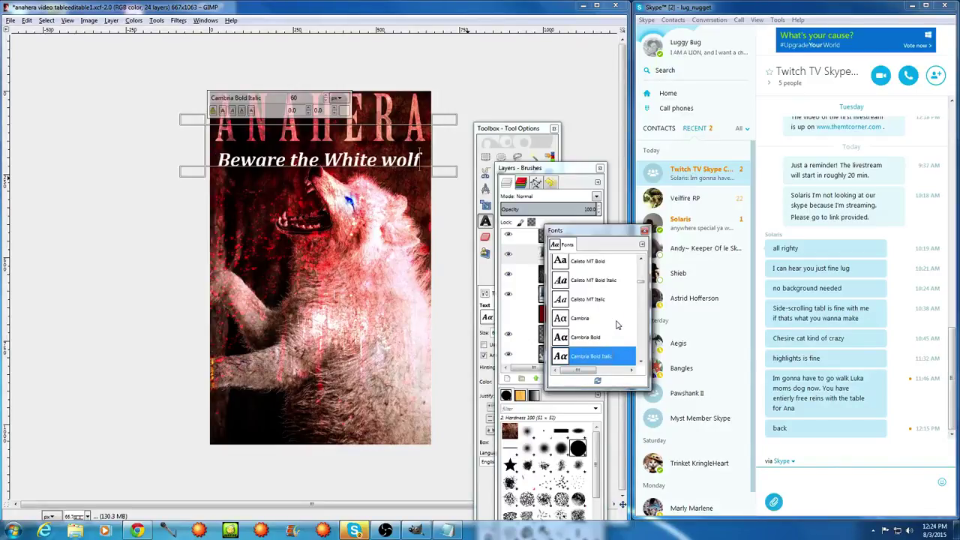
key("Down")
key("Down")
key("Down")
key("Down")
key("Down")
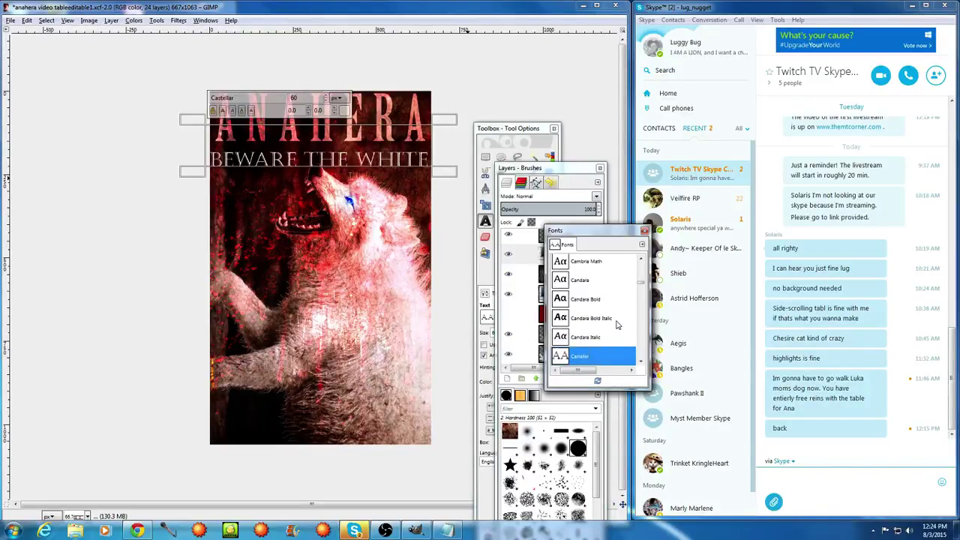
key("Up")
key("Down")
Reduce the quote's font size to 45 px so that the whole text fits on one line beneath ANAHERA
left_click(241, 149)
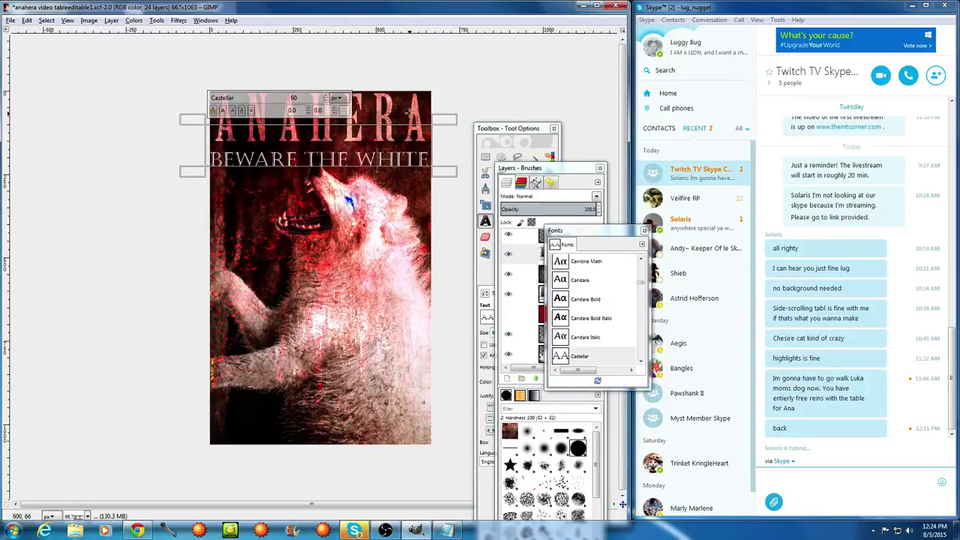
left_click(521, 135)
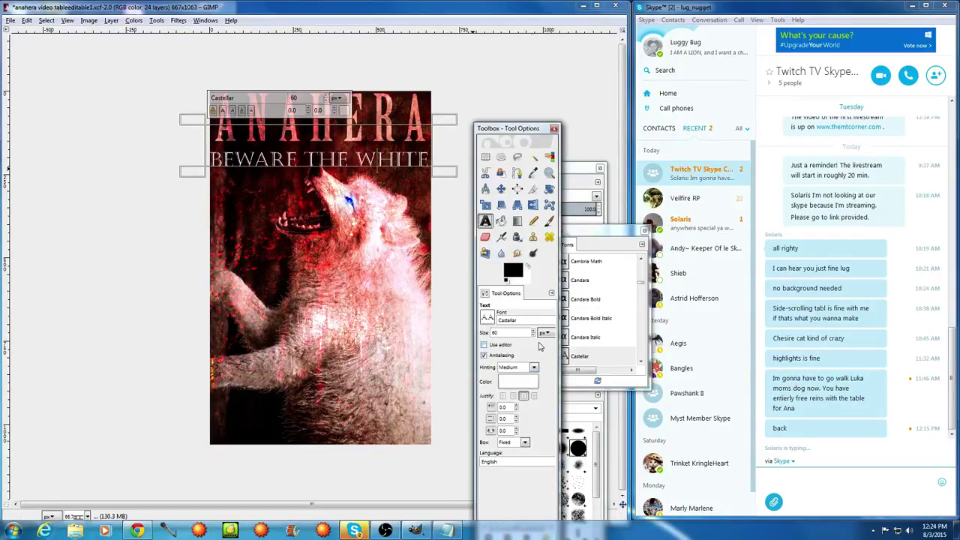
left_click(534, 336)
left_click(534, 335)
left_click(534, 335)
left_click(534, 335)
left_click(534, 335)
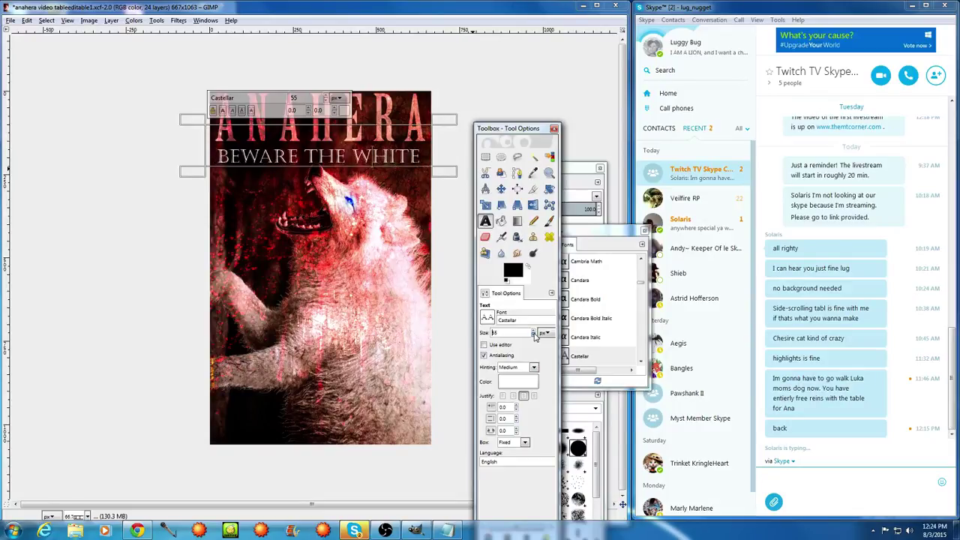
left_click(534, 336)
left_click(534, 335)
left_click(534, 336)
left_click(534, 335)
left_click(534, 335)
left_click(534, 336)
left_click(534, 335)
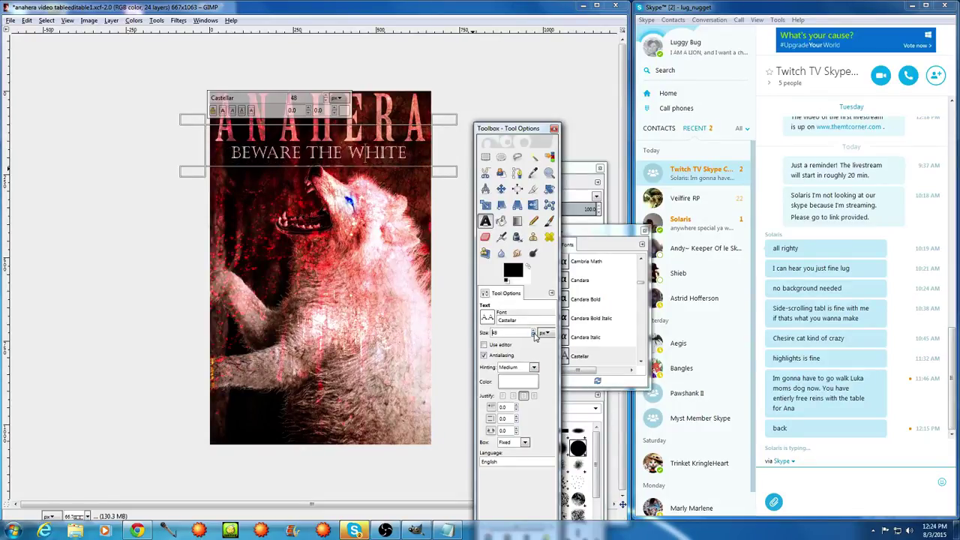
left_click(534, 335)
left_click(534, 335)
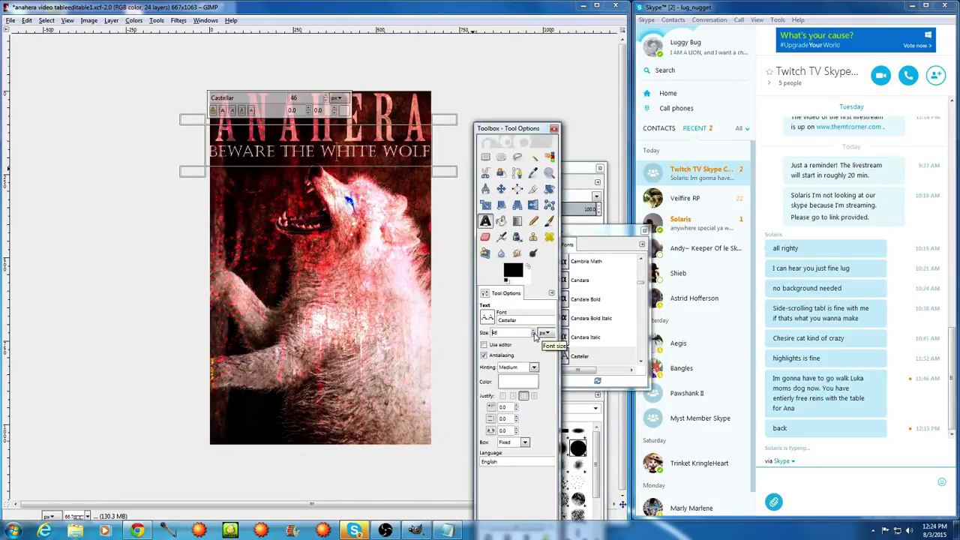
left_click(534, 335)
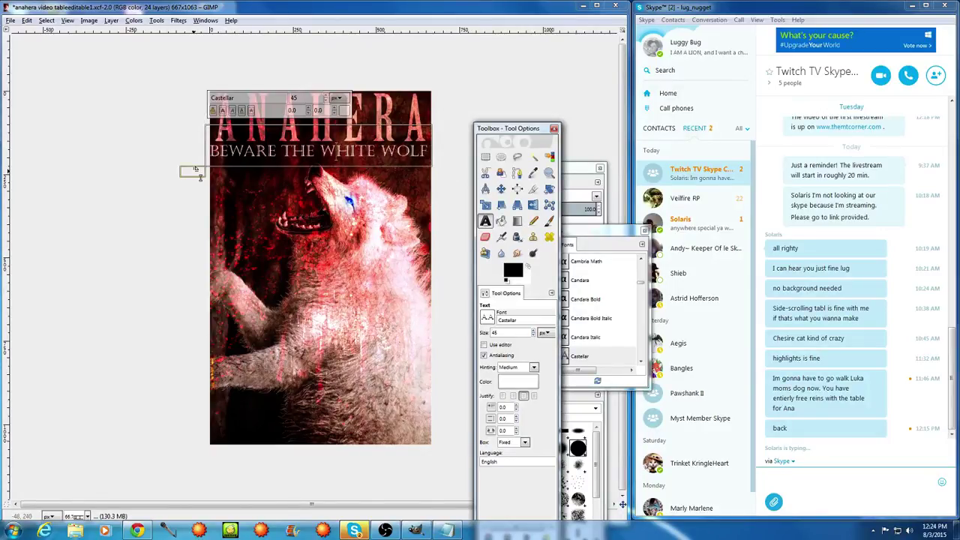
Narrow the quote's text box to about 666 × 129 px from its left edge, and select the anahera texture layer above ANAHERA
left_click(196, 171)
left_click_drag(195, 171, 201, 171)
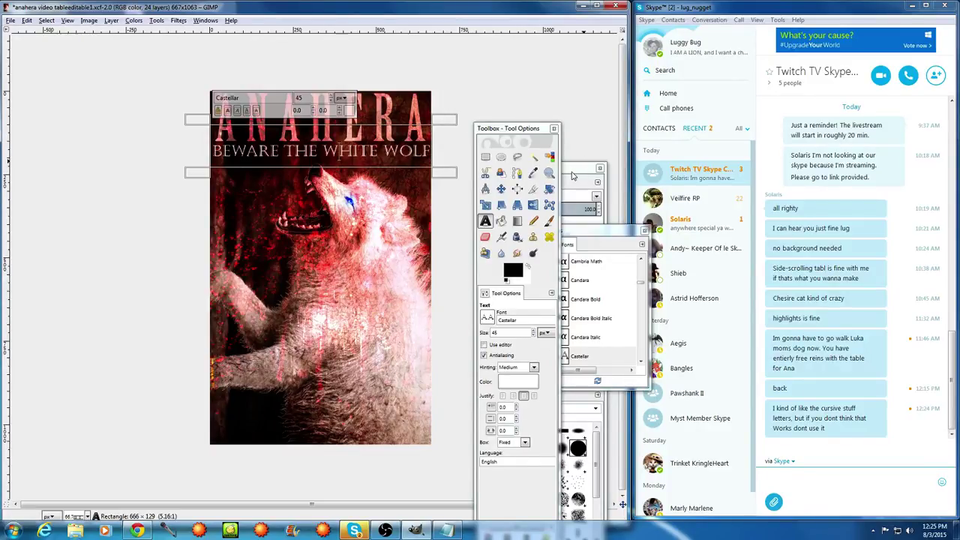
left_click(572, 174)
left_click(566, 277)
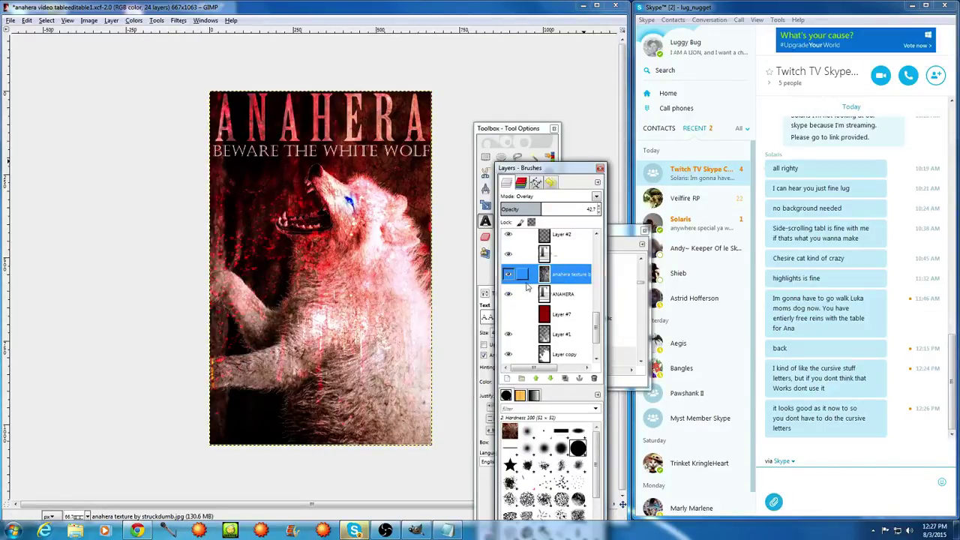
Add a new layer directly above Layer #11 in the layer stack
left_click(497, 129)
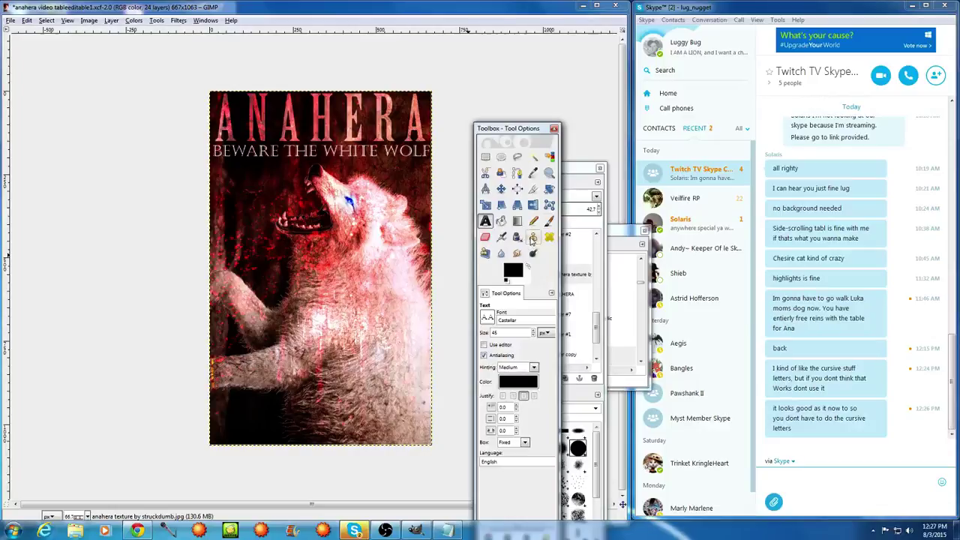
left_click(580, 182)
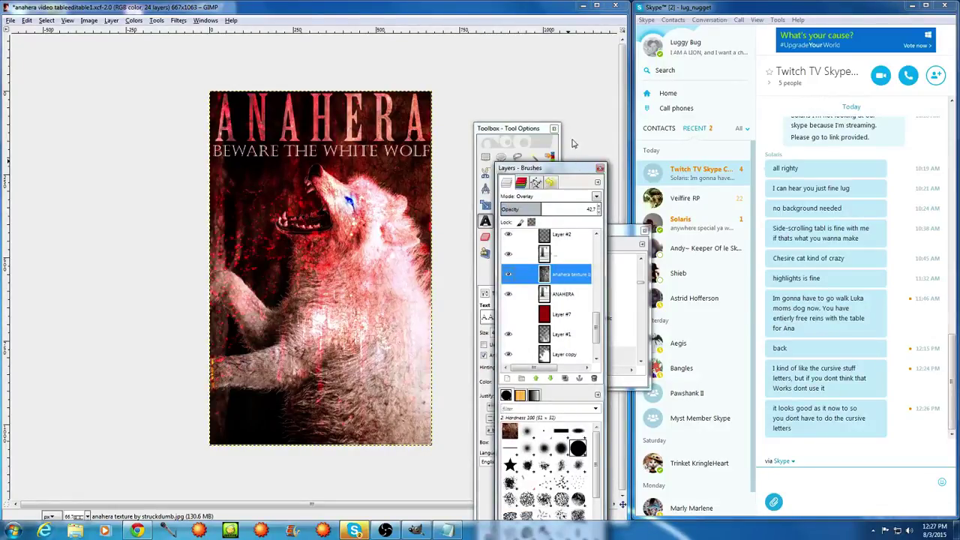
left_click_drag(572, 168, 567, 149)
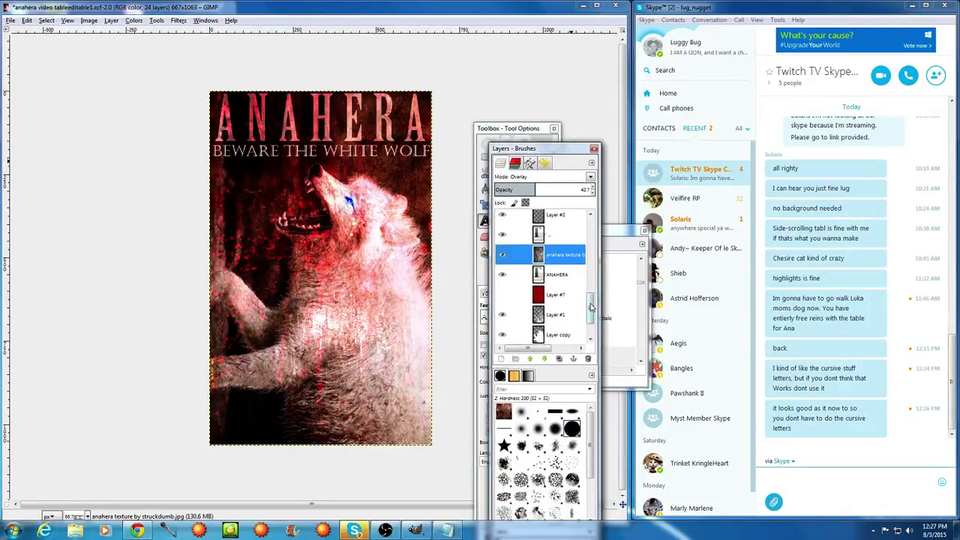
left_click_drag(592, 308, 588, 211)
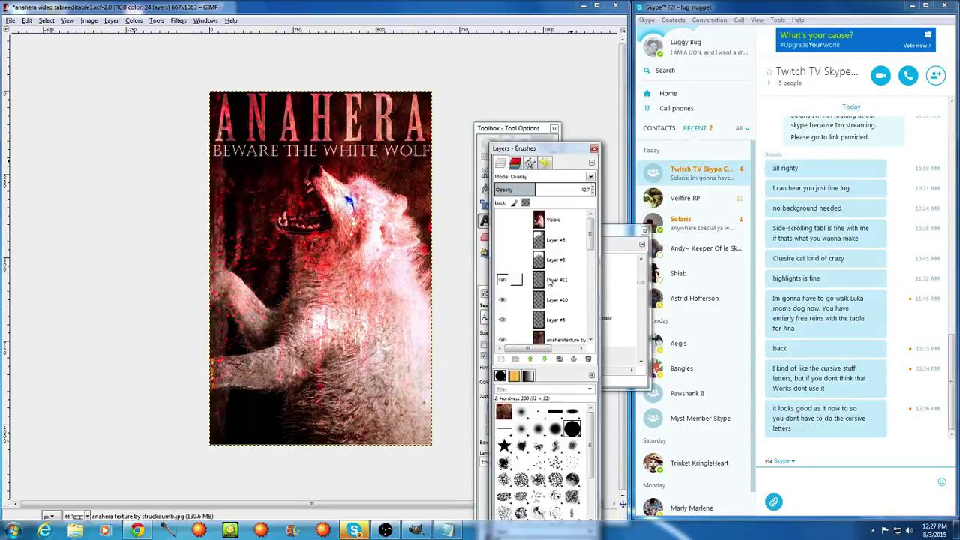
right_click(549, 280)
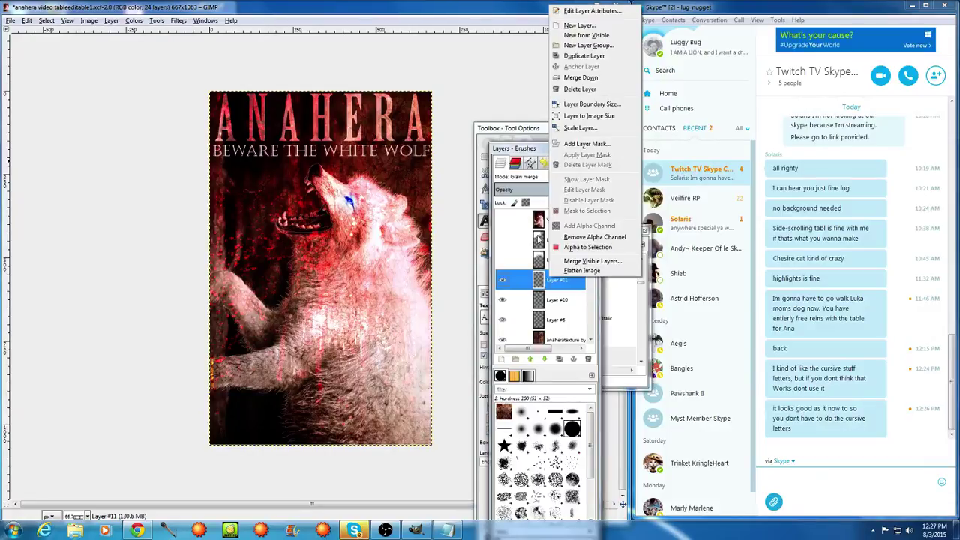
left_click(580, 27)
left_click(114, 199)
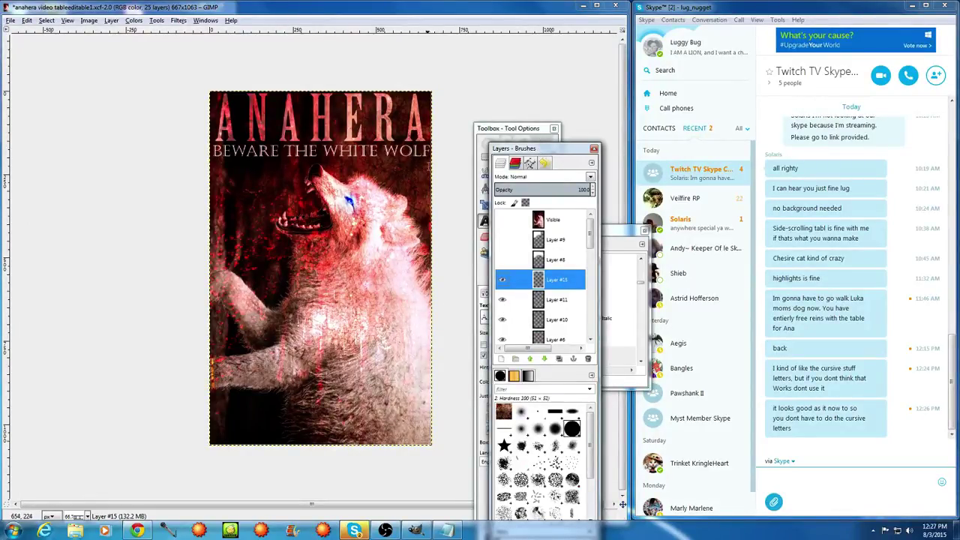
Set the Blend tool's gradient to FG to Transparent after testing the foreground-to-background gradient over the image's lower half on the new layer
left_click(523, 132)
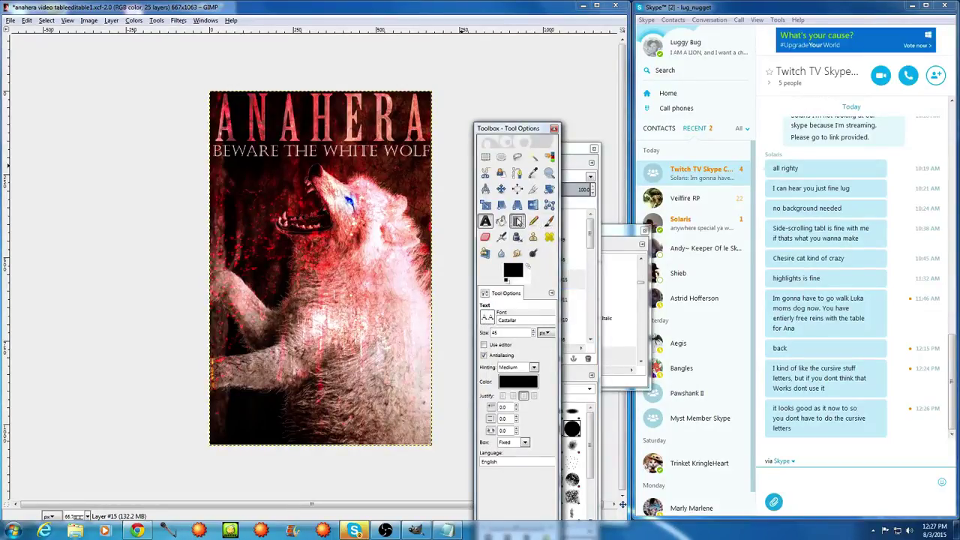
left_click(516, 222)
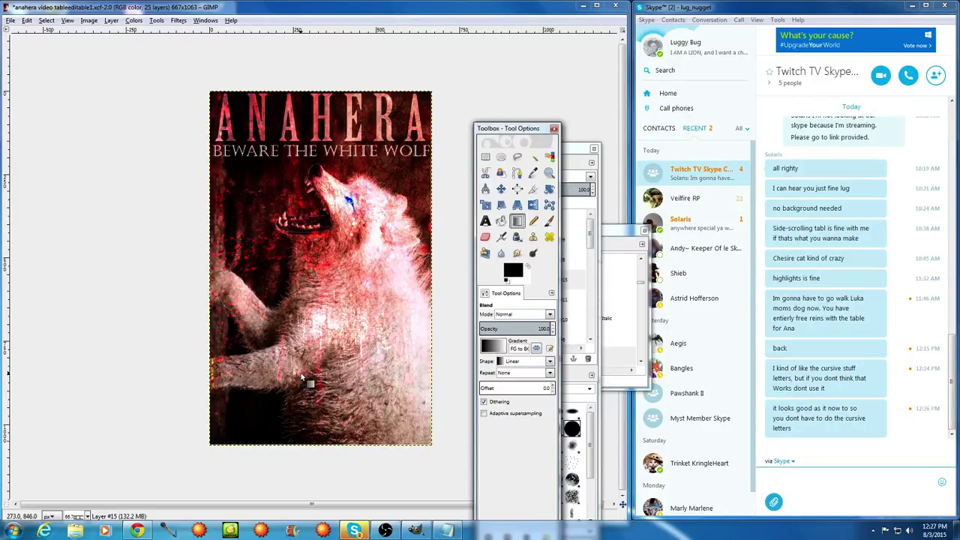
left_click_drag(318, 318, 312, 429)
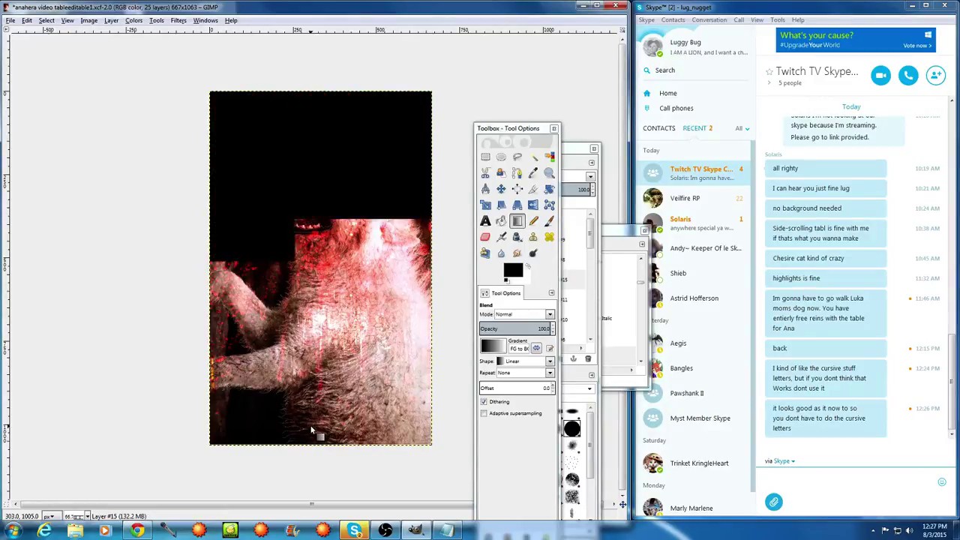
key("ctrl+z")
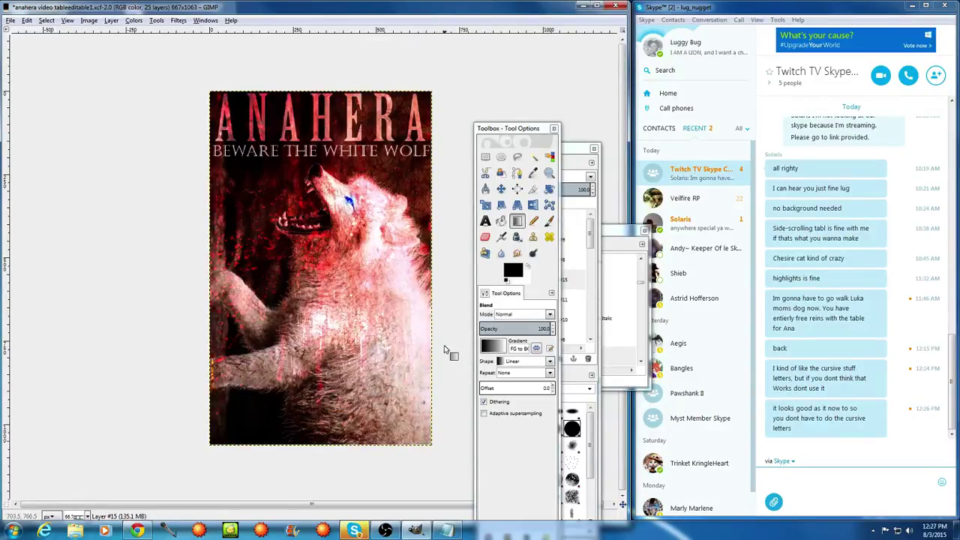
left_click(493, 347)
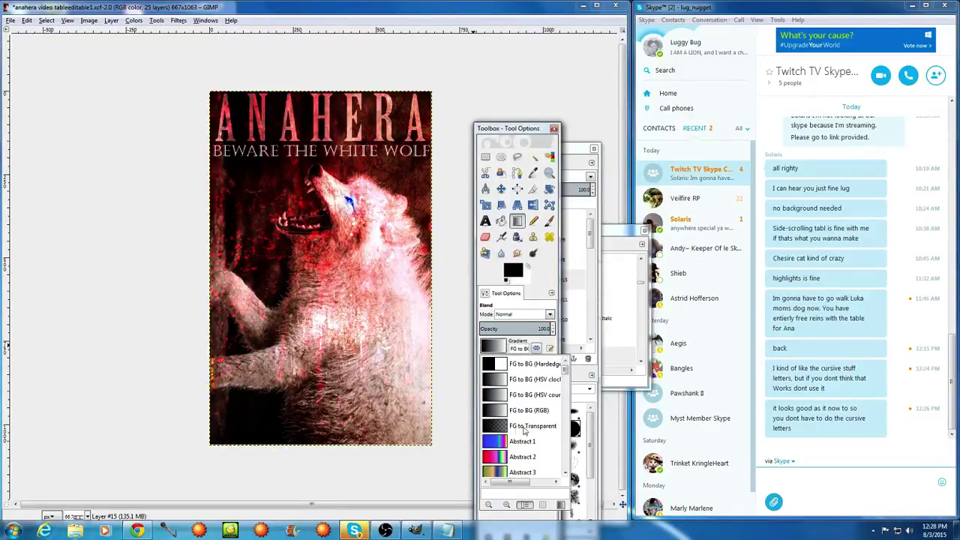
left_click(519, 429)
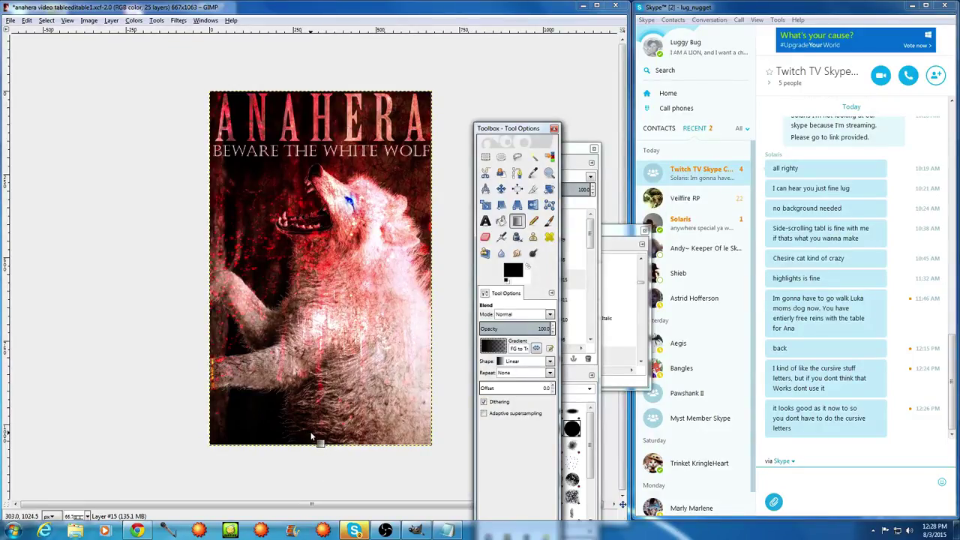
Try linear black-to-transparent blends upward from the image's bottom edge, first to the wolf's mid-body, then about 828 px up to the quote
left_click_drag(311, 436, 319, 310)
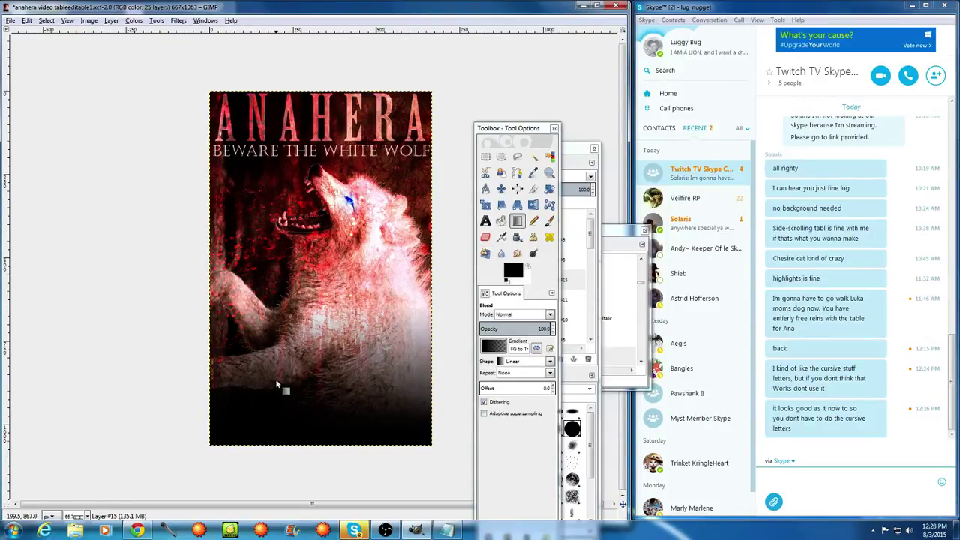
key("ctrl+z")
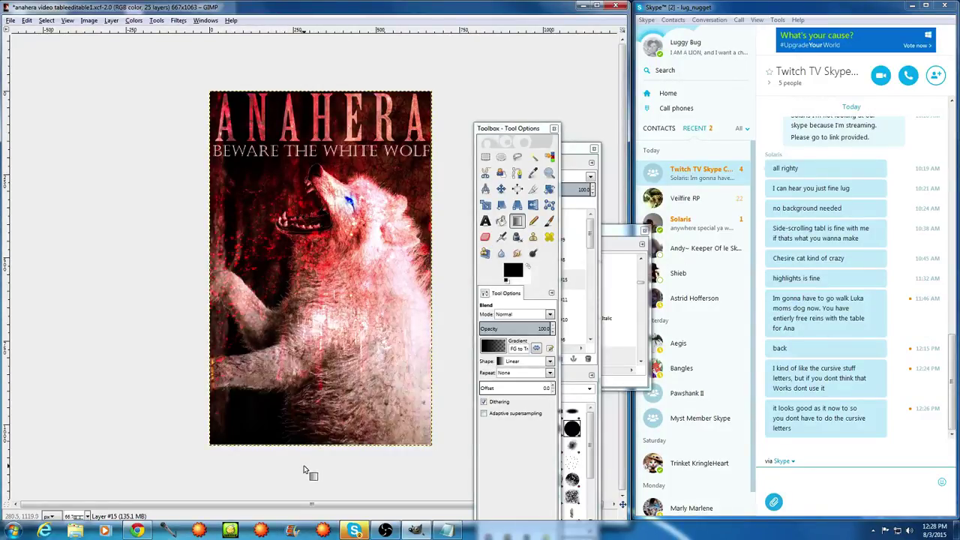
left_click_drag(321, 448, 327, 171)
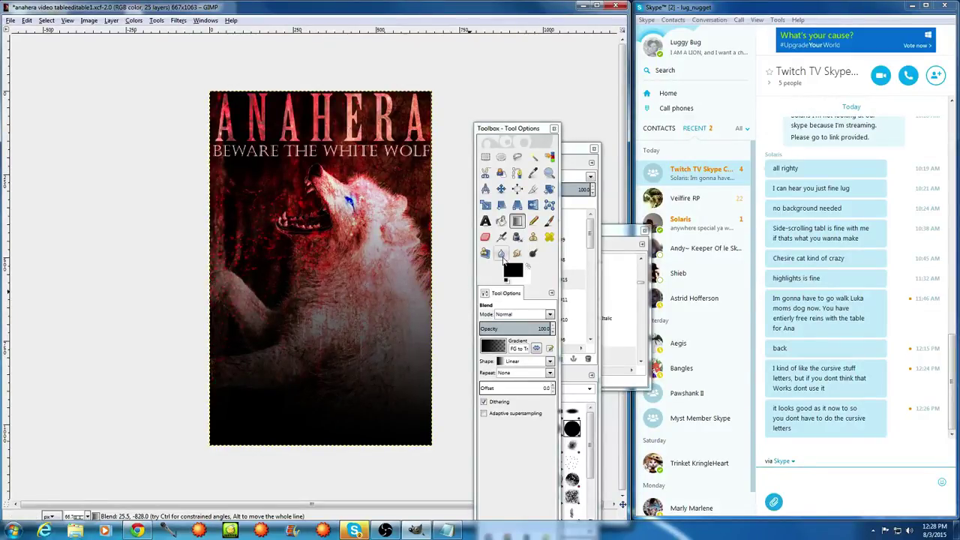
left_click(574, 149)
left_click(590, 177)
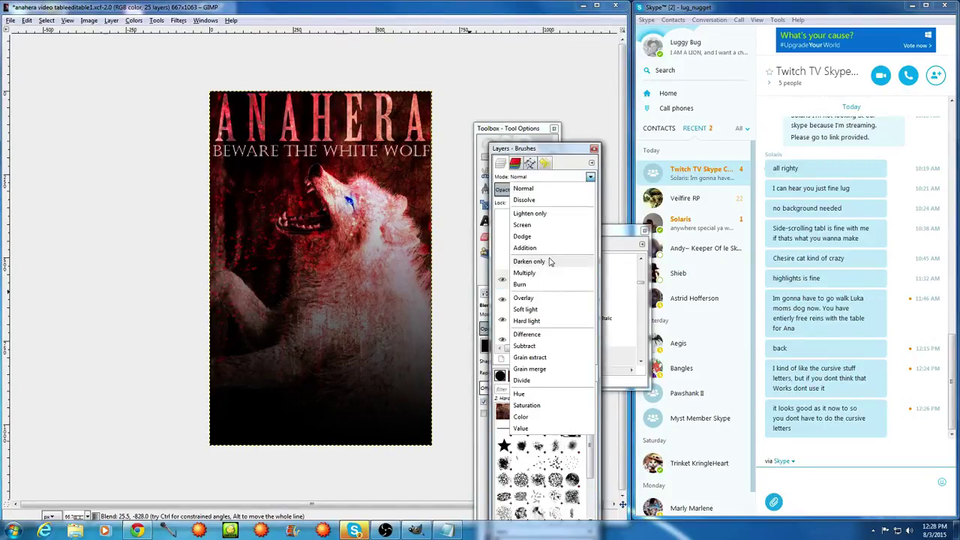
left_click(535, 298)
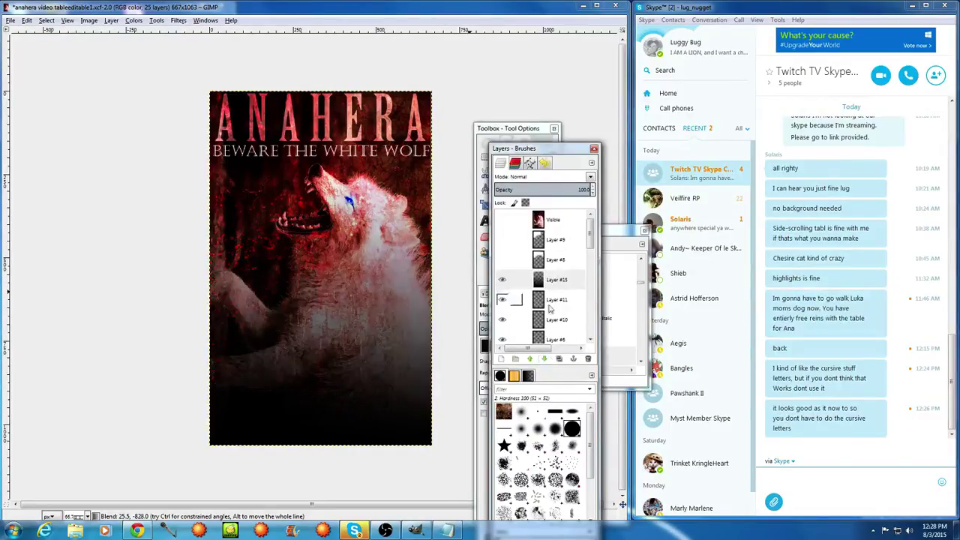
left_click(516, 141)
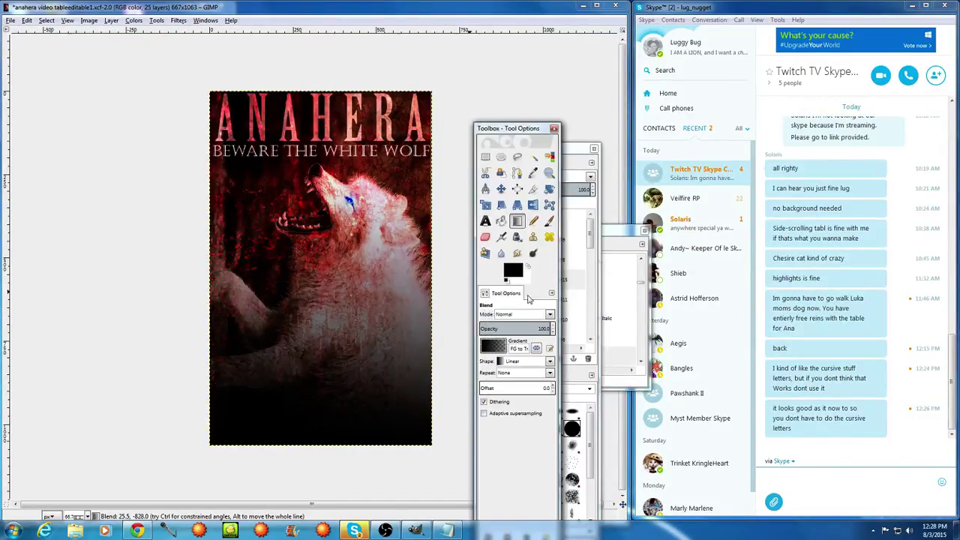
key("ctrl+z")
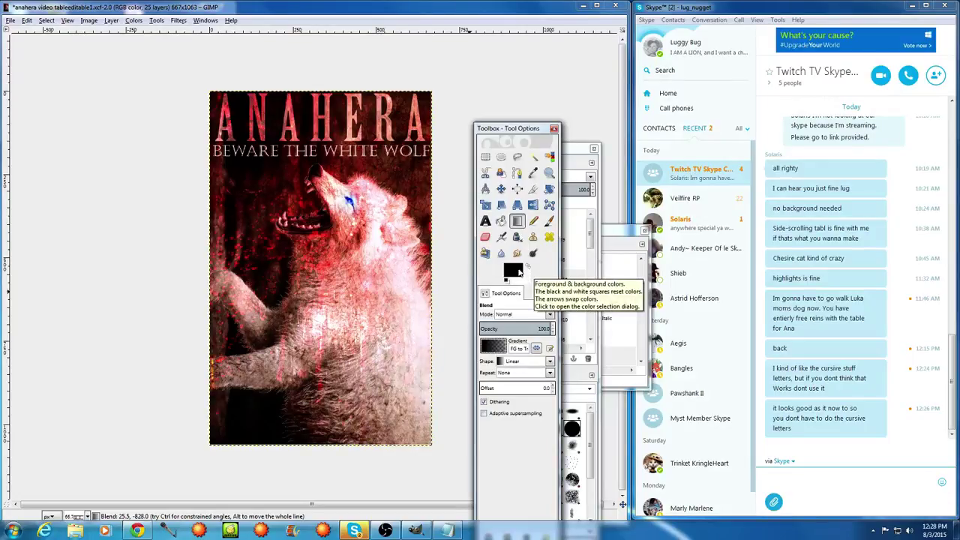
Set the foreground colour to dark red 310000 and try a linear fade to transparent from the image's bottom edge up to the quote
left_click(514, 270)
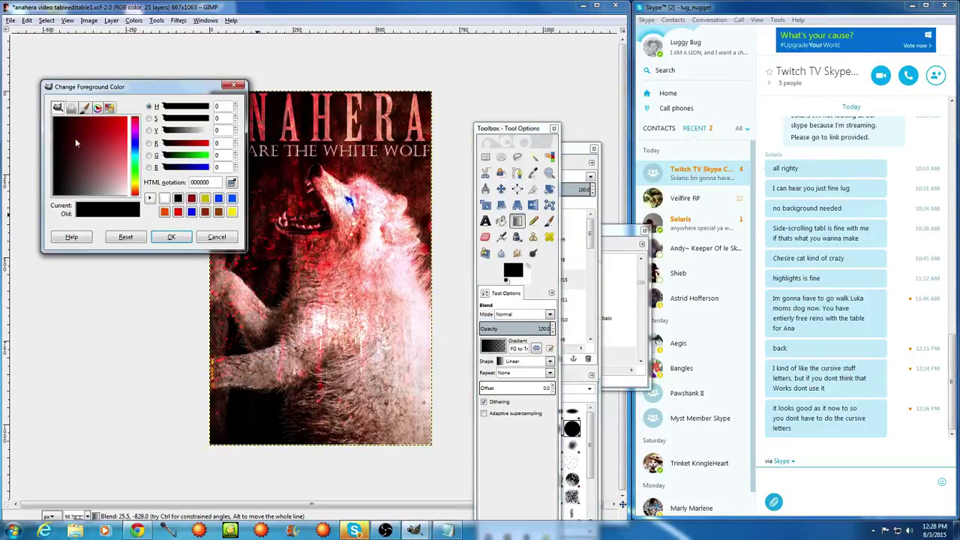
mouse_move(75, 138)
left_mouse_down()
mouse_move(70, 165)
mouse_move(66, 117)
left_mouse_up()
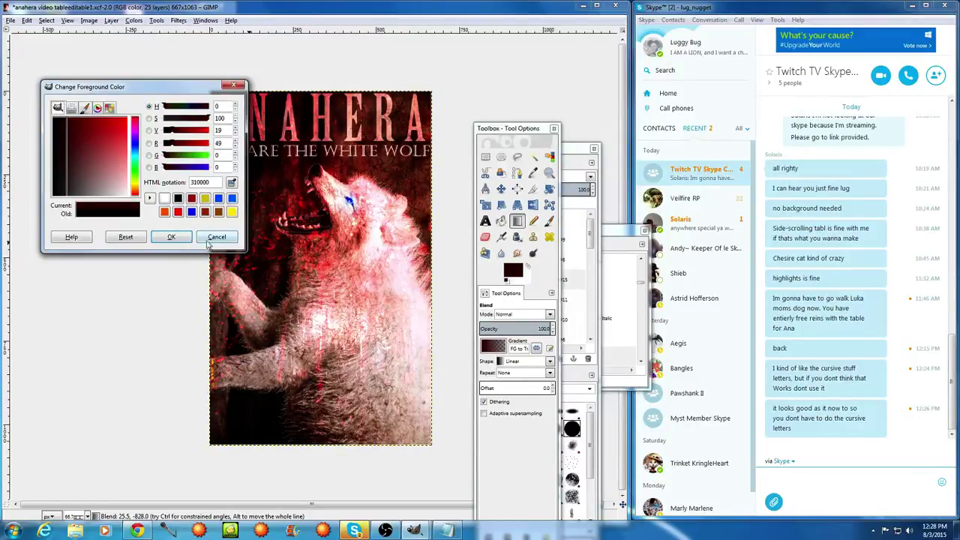
left_click(171, 237)
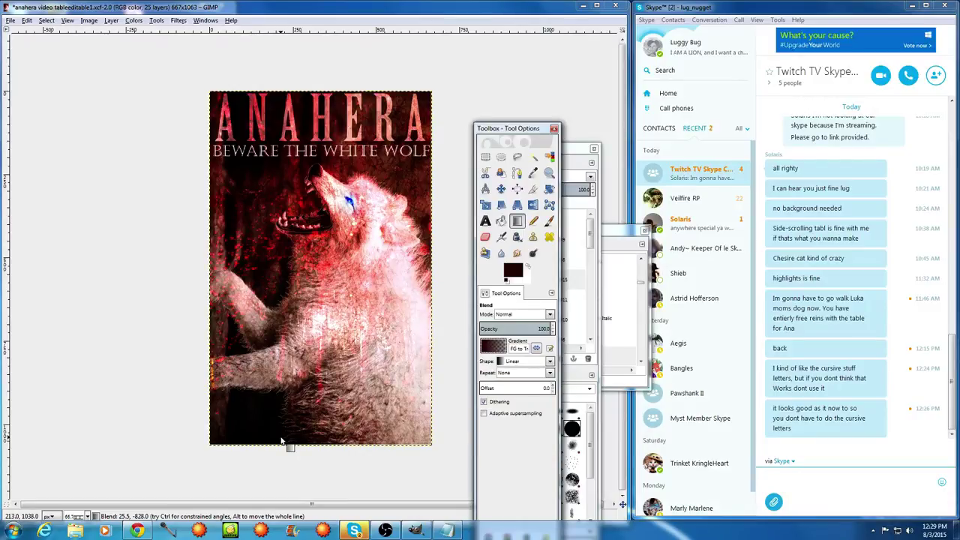
left_click_drag(282, 441, 282, 159)
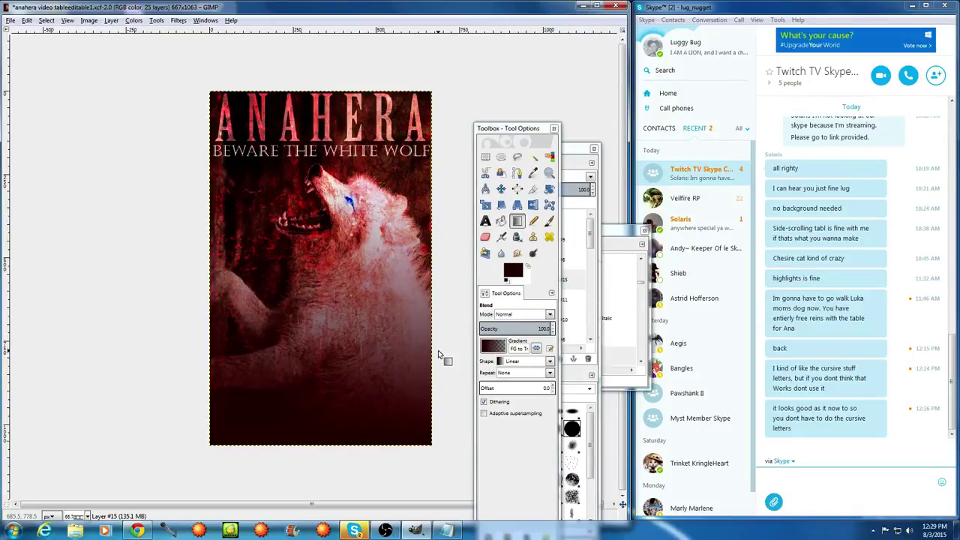
key("ctrl+z")
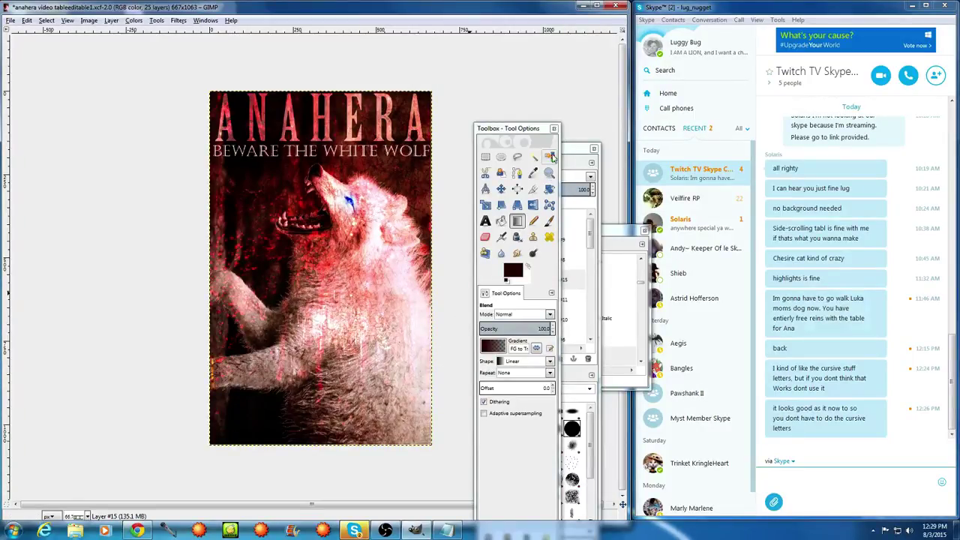
Create a new layer from the visible image above the Visible layer, with the Color Picker as the active tool
left_click(533, 173)
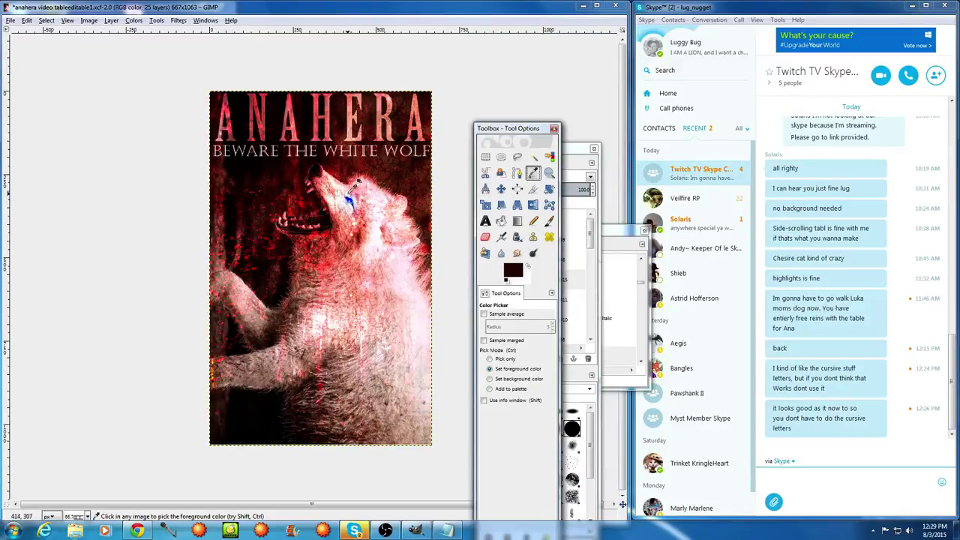
left_click(590, 166)
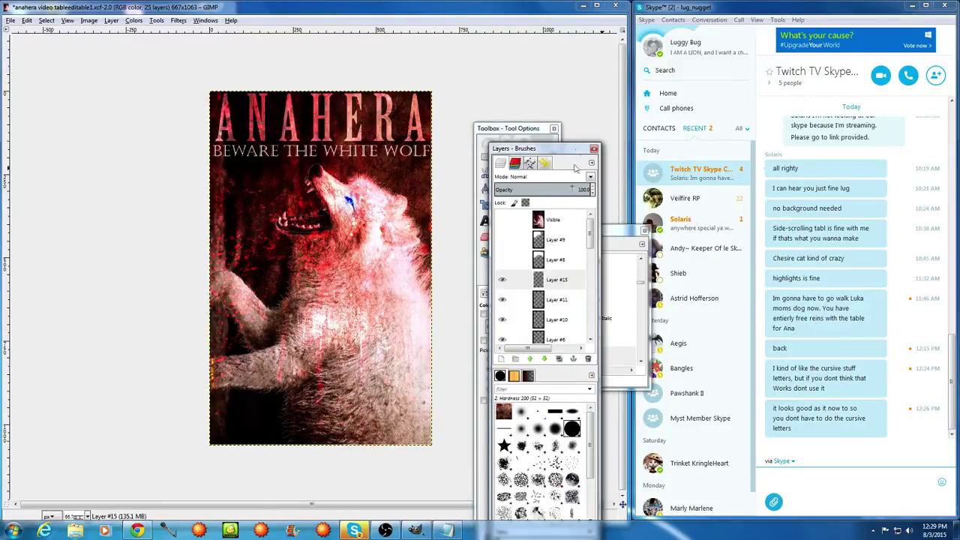
right_click(557, 224)
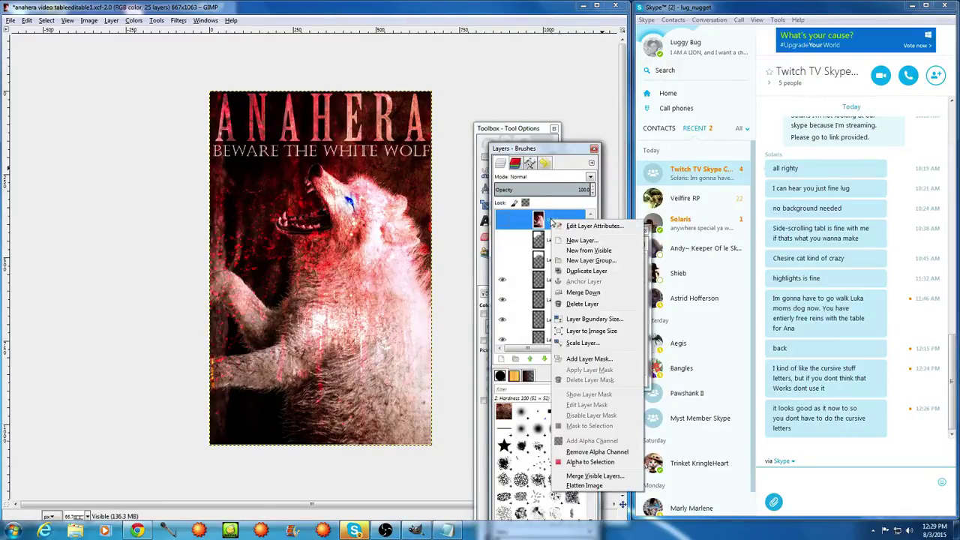
left_click(594, 251)
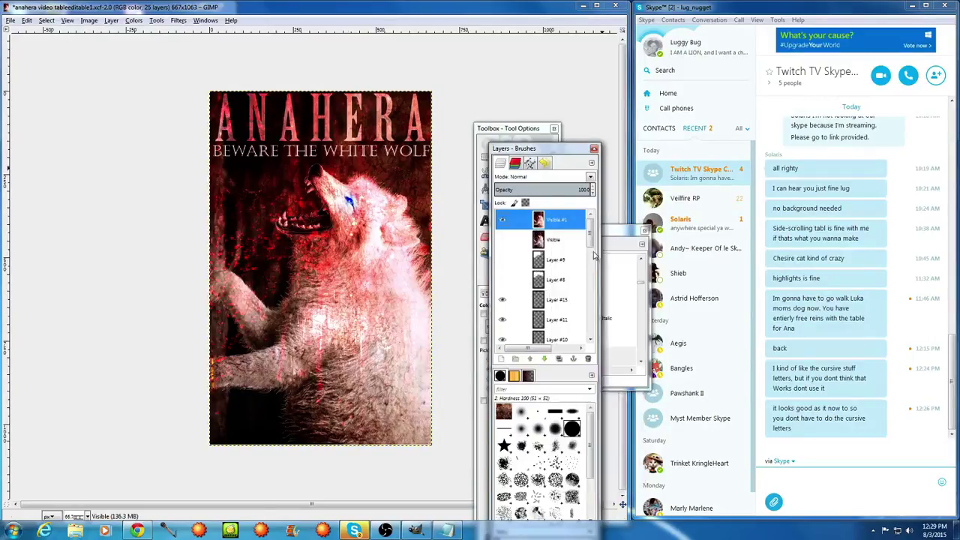
Sample a dark red from the background just below the word WOLF as the foreground colour
left_click(283, 171)
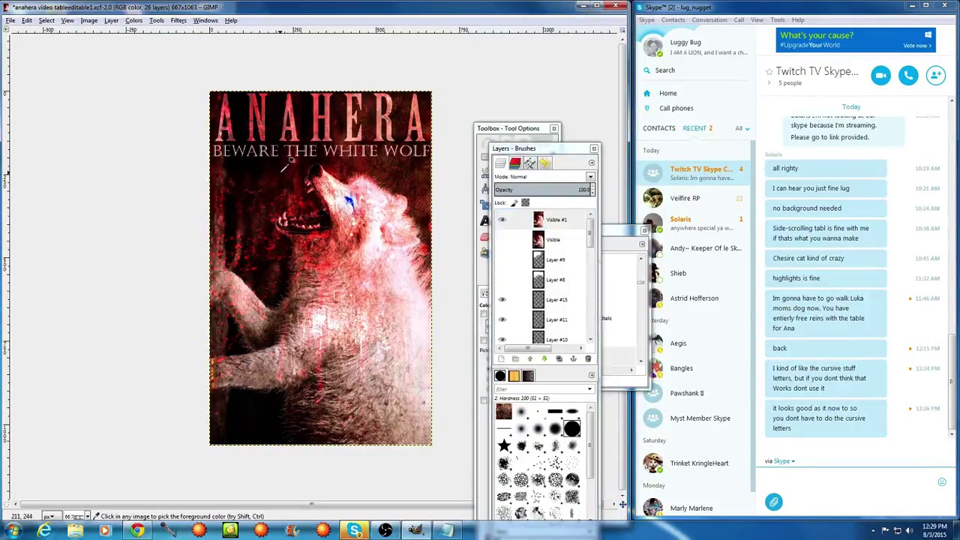
left_click(499, 129)
left_click(395, 176)
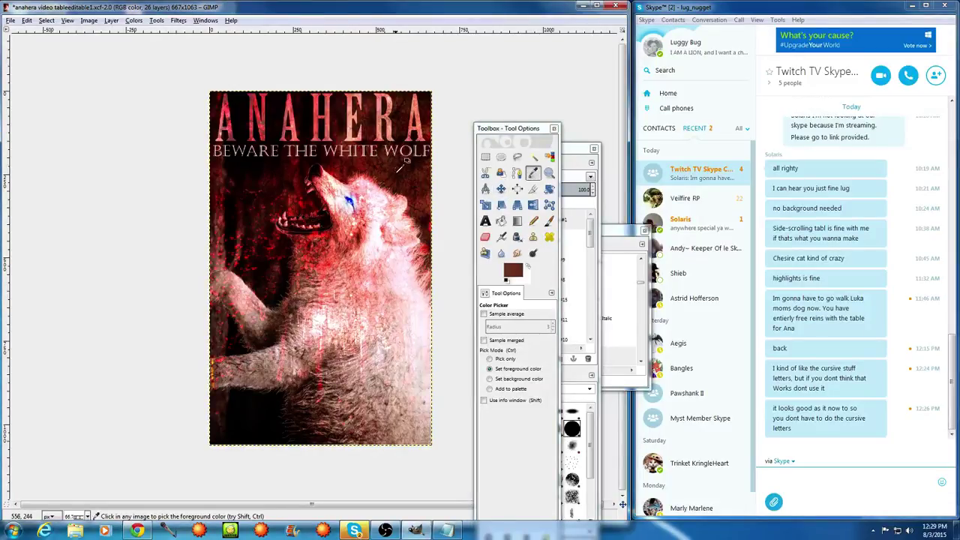
left_click(397, 171)
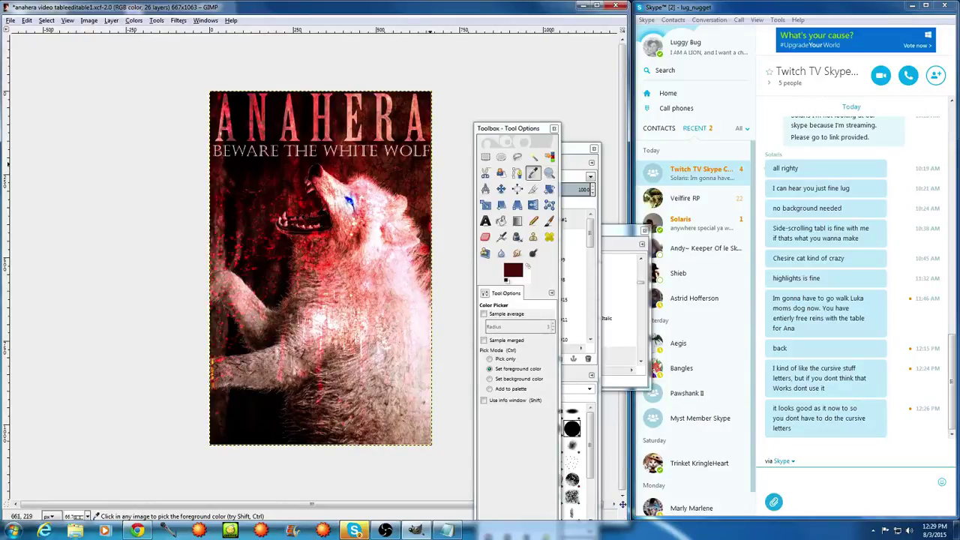
Try a linear blend of the sampled dark red to transparent on the merged layer, from the bottom edge up to the quote
left_click(518, 221)
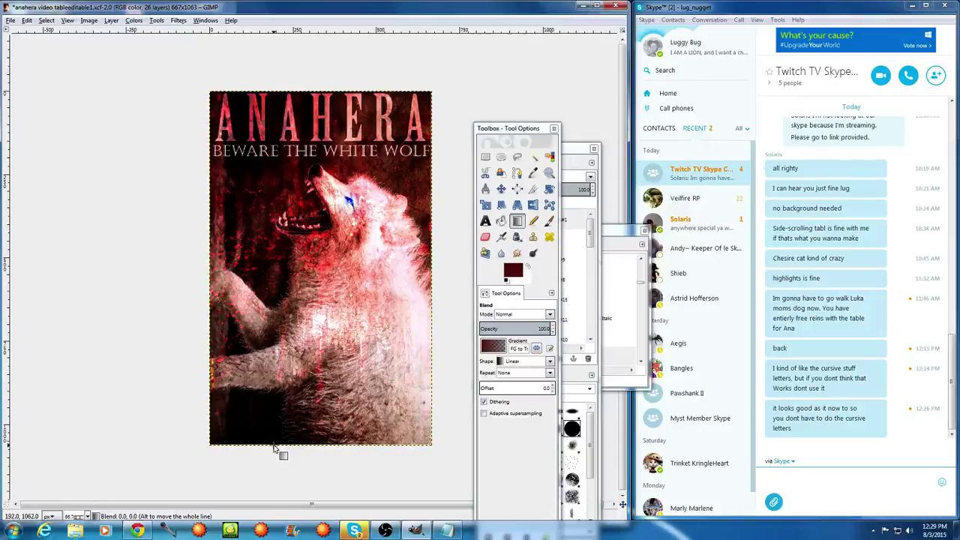
left_click_drag(276, 443, 299, 162)
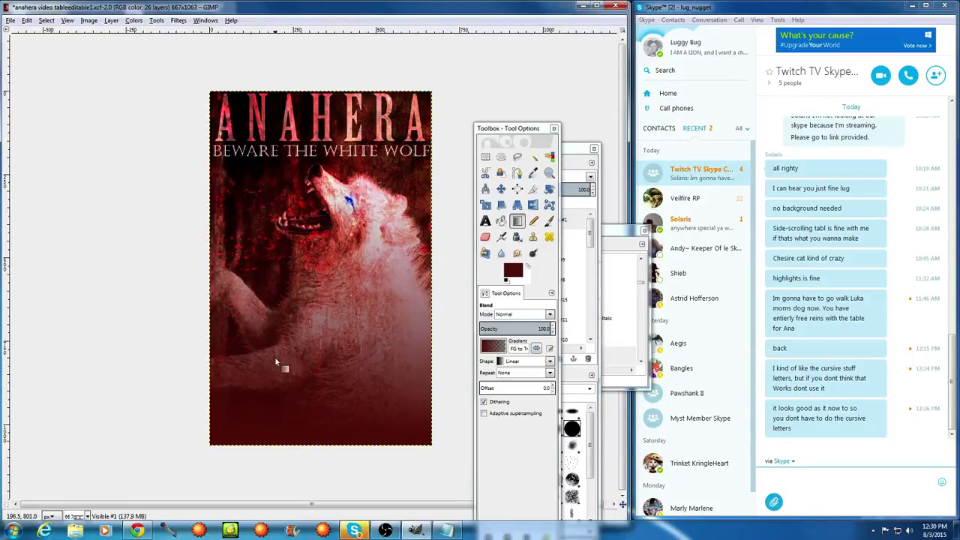
key("ctrl+z")
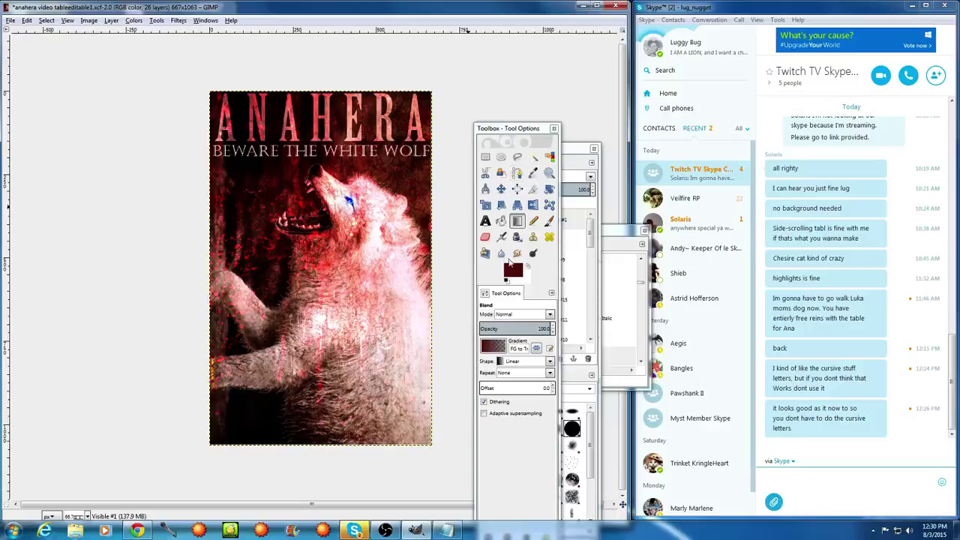
Sample dark red 410805 beside the quote and blend it linearly to transparent on the merged layer, from the bottom edge up to the quote
left_click(533, 173)
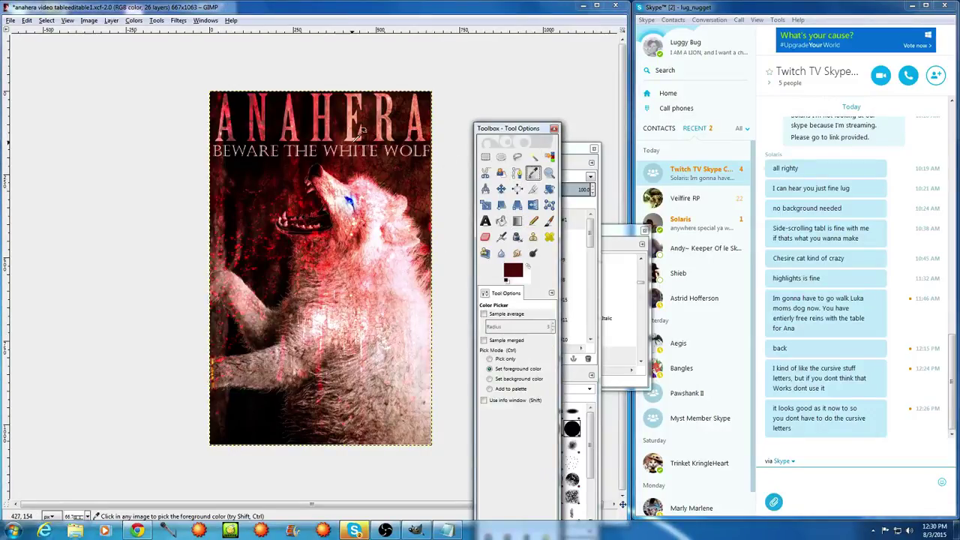
left_click(307, 152)
left_click(512, 272)
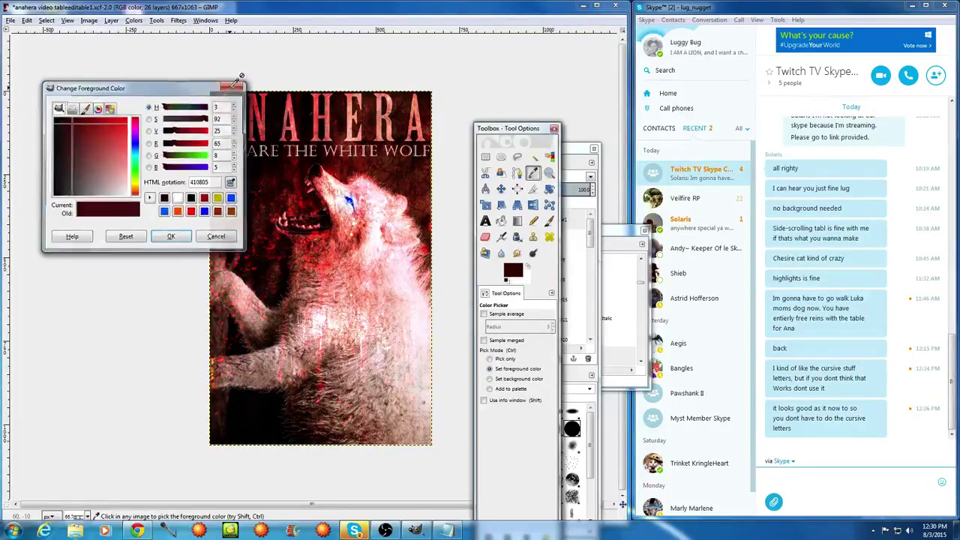
left_click(232, 85)
left_click(518, 222)
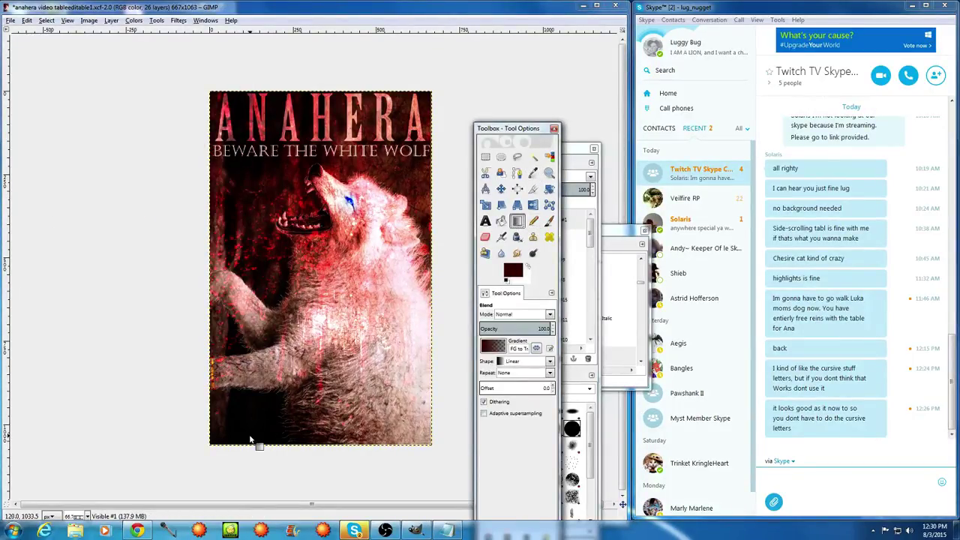
left_click_drag(253, 443, 263, 166)
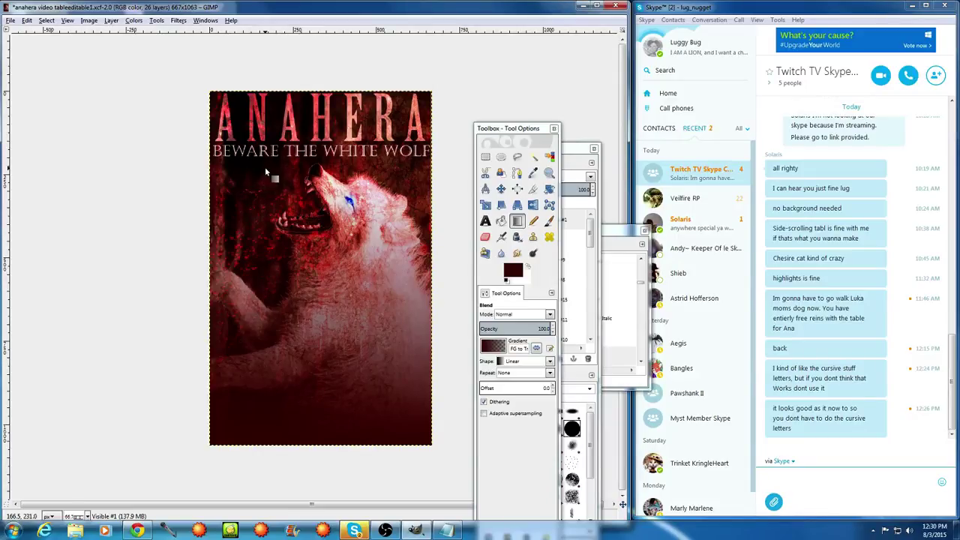
Hide the merged Visible #1 layer
left_click(564, 152)
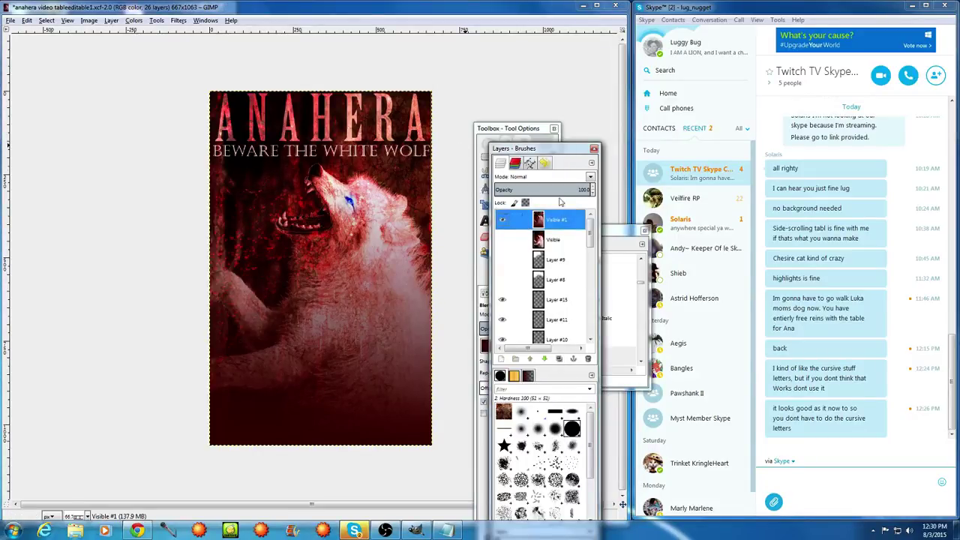
left_click_drag(556, 219, 554, 215)
left_click(504, 219)
Add a new transparent layer above Visible #1 and blend the dark red to transparent from the bottom edge up to just below the quote
right_click(558, 225)
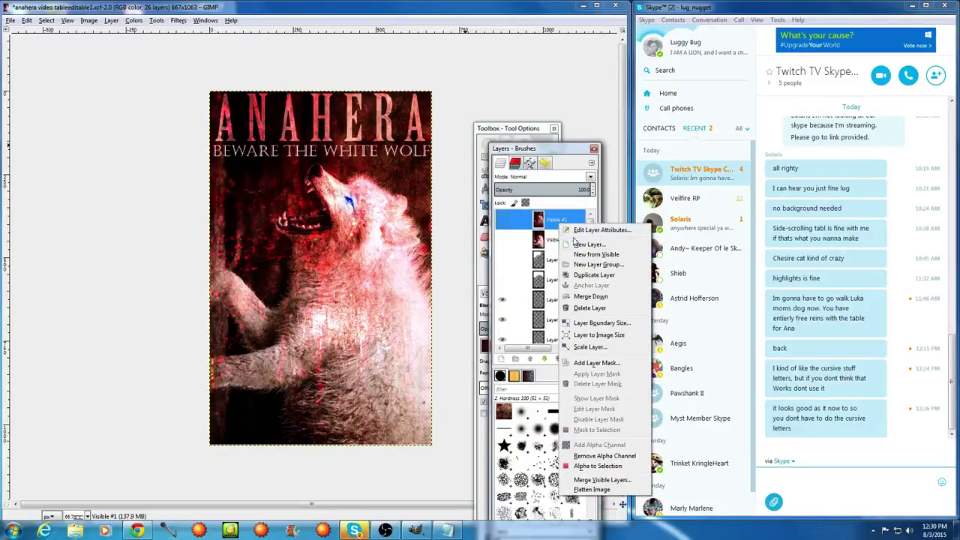
left_click(582, 188)
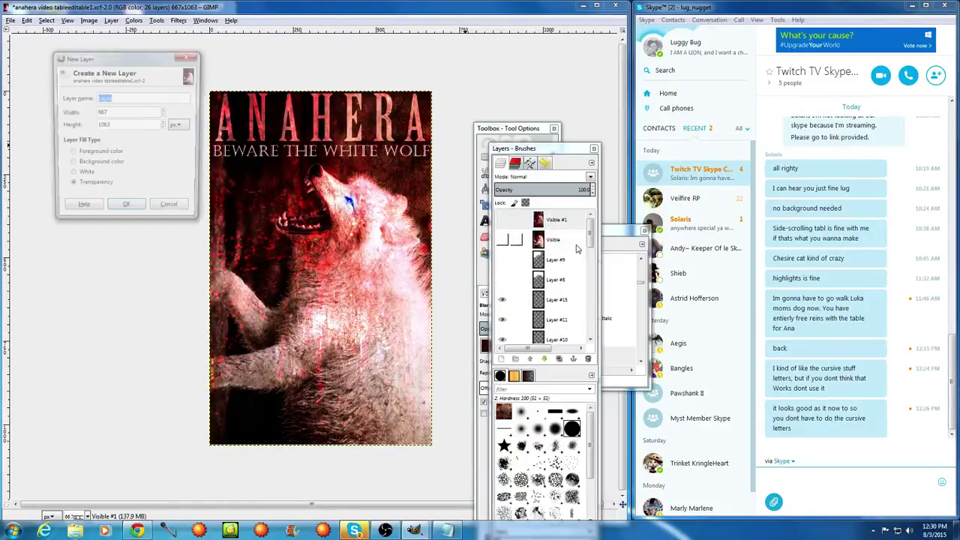
left_click(125, 210)
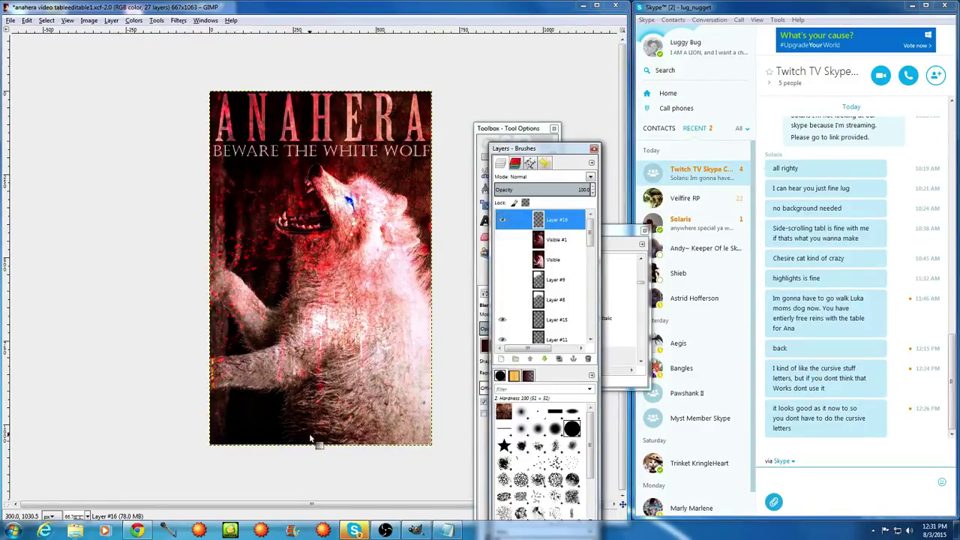
left_click_drag(307, 441, 316, 169)
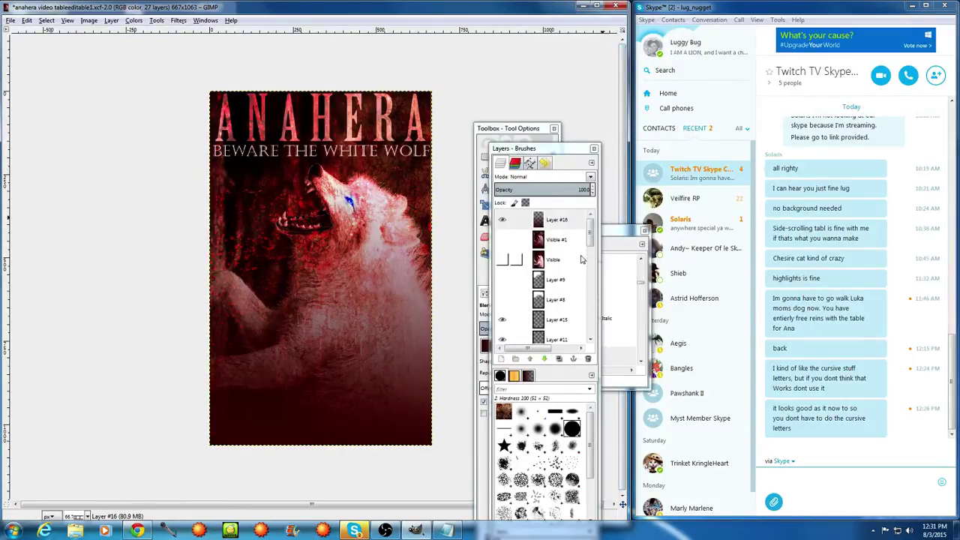
Try the gradient Layer #16 around the two anahera texture layers, ending just above them beneath Layer #4
left_click_drag(574, 222, 556, 312)
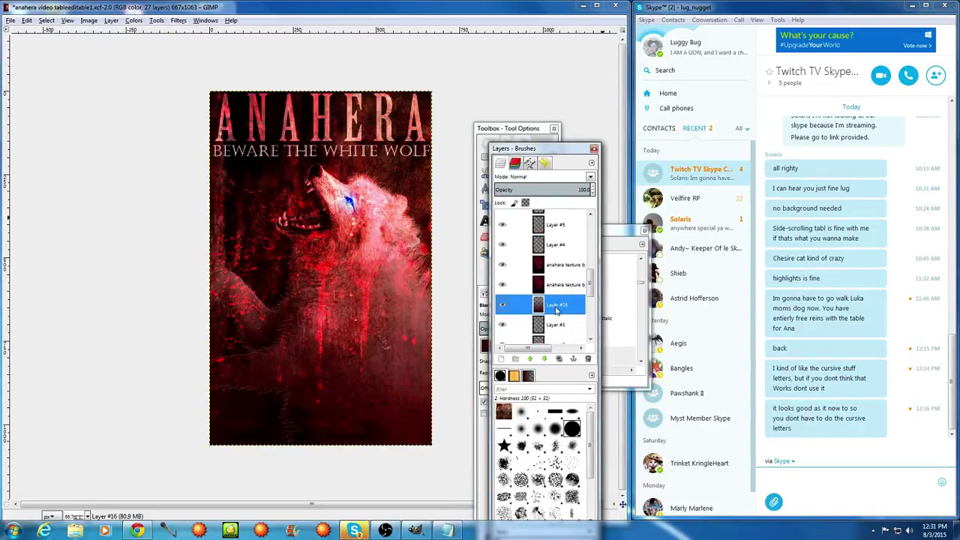
left_click(501, 264)
left_click_drag(552, 313, 552, 279)
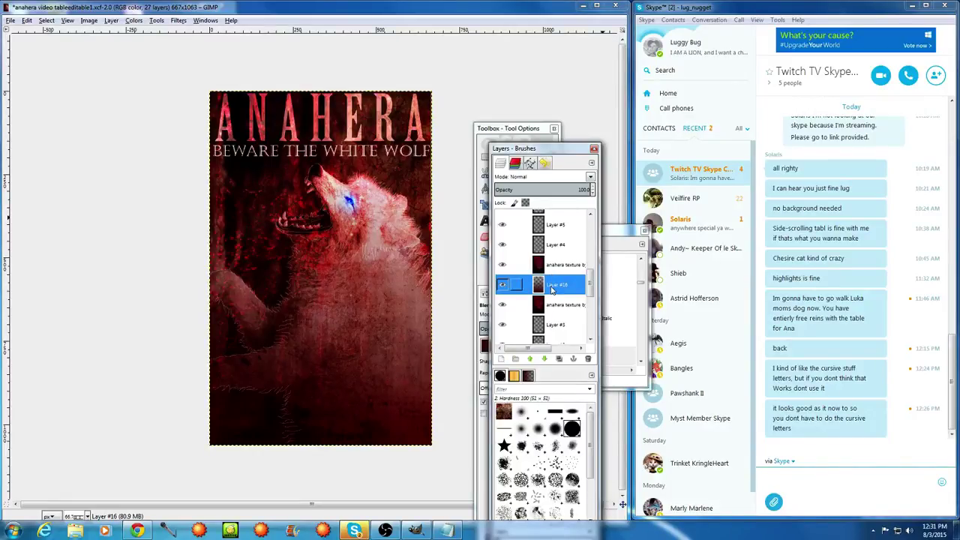
left_click_drag(551, 291, 554, 261)
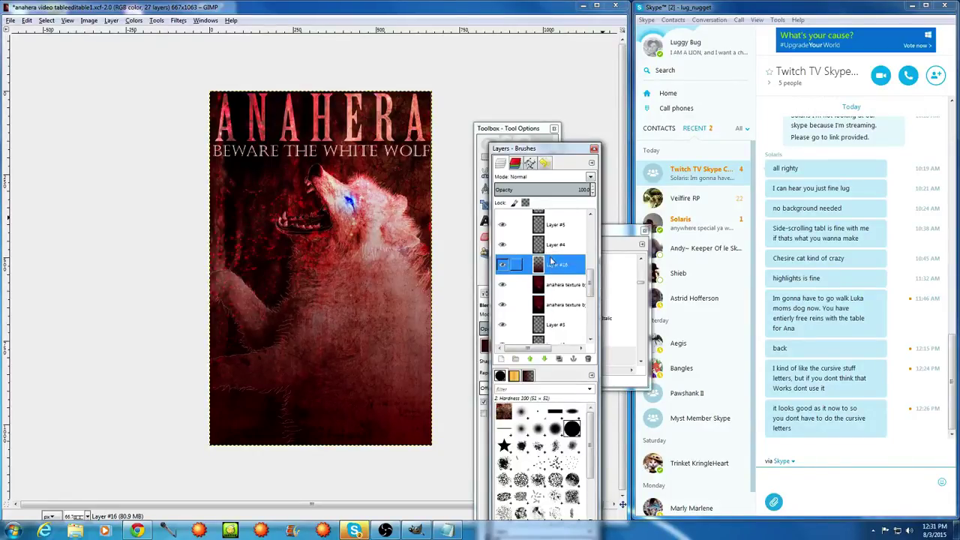
Move Layer #16 up the stack to directly below the anaheratexture layer, above Layer #12
scroll(555, 285, "up", 5)
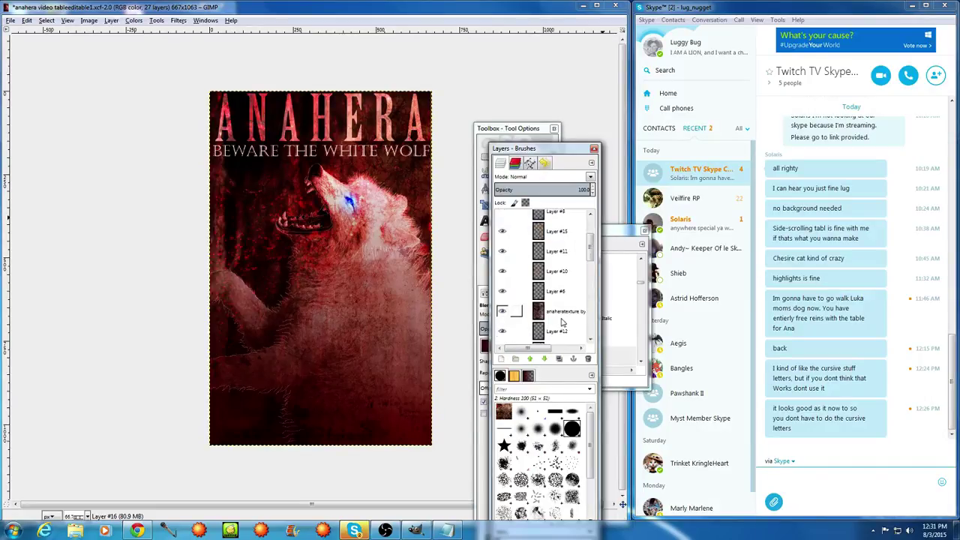
scroll(562, 326, "down", 6)
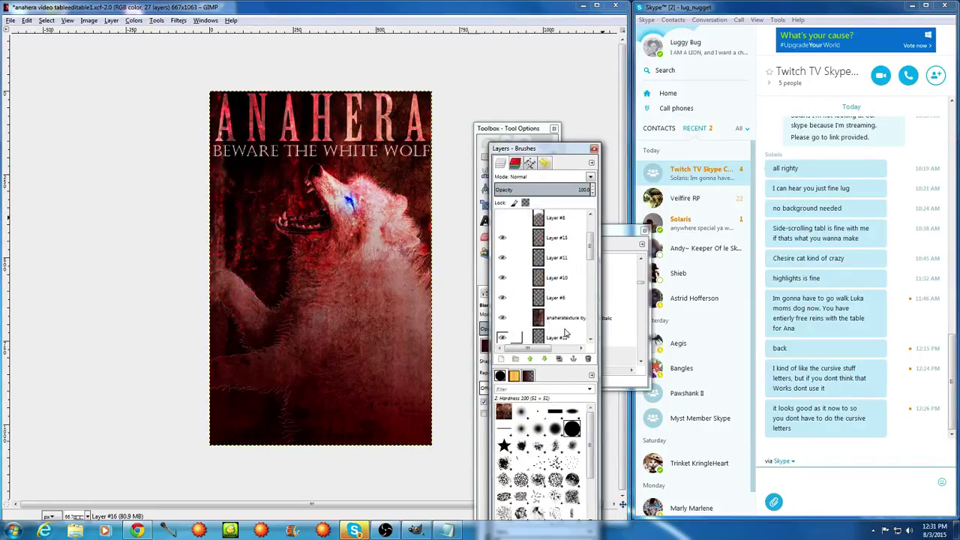
left_click_drag(558, 318, 552, 269)
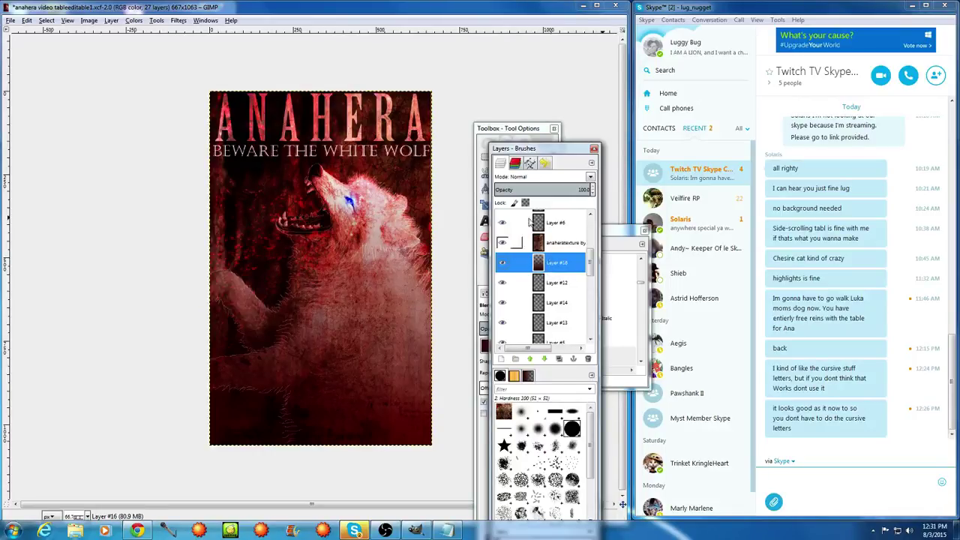
Move Layer #10 and Layer #11 below the anaheratexture layer, with Layer #11 above Layer #10 and both above Layer #16
scroll(547, 285, "up", 3)
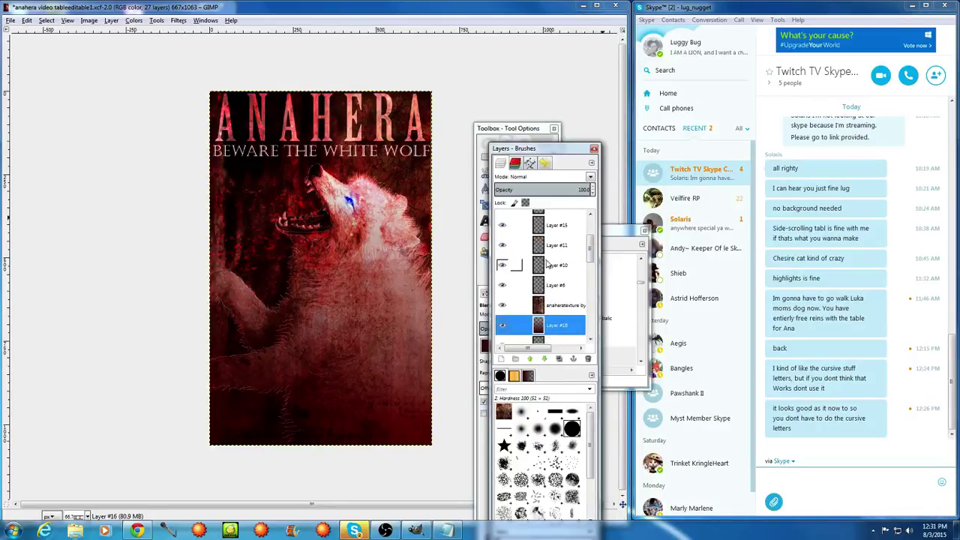
scroll(547, 289, "up", 1)
scroll(550, 277, "down", 2)
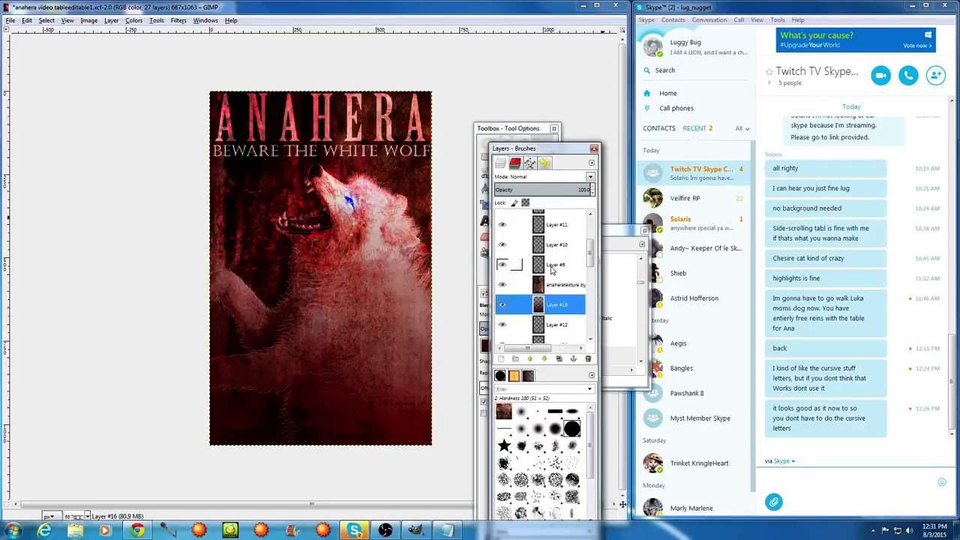
left_click(553, 268)
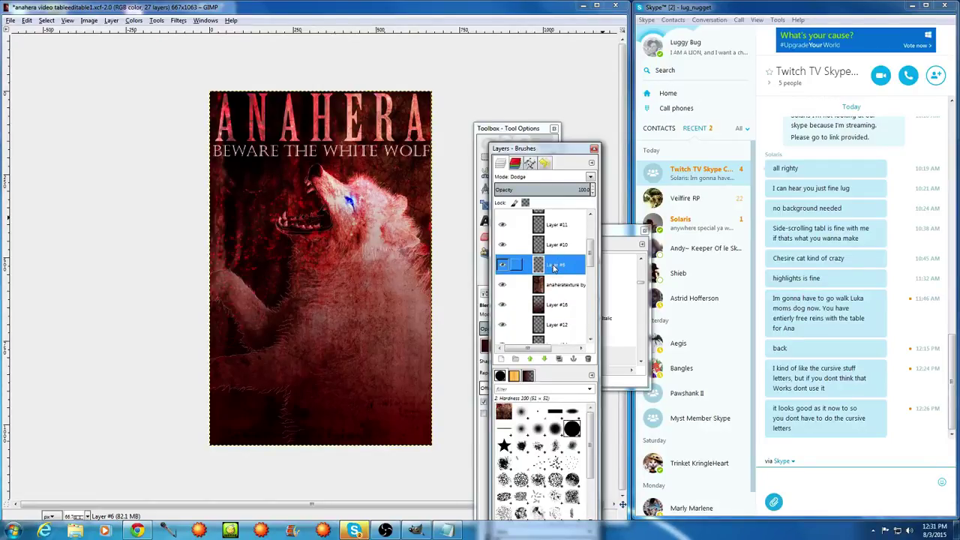
left_click_drag(554, 244, 552, 300)
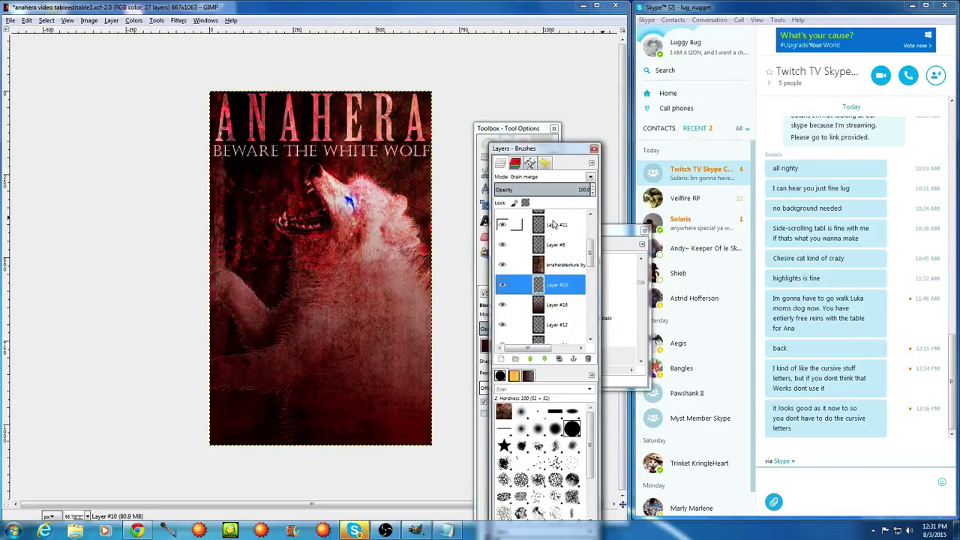
left_click_drag(554, 223, 556, 287)
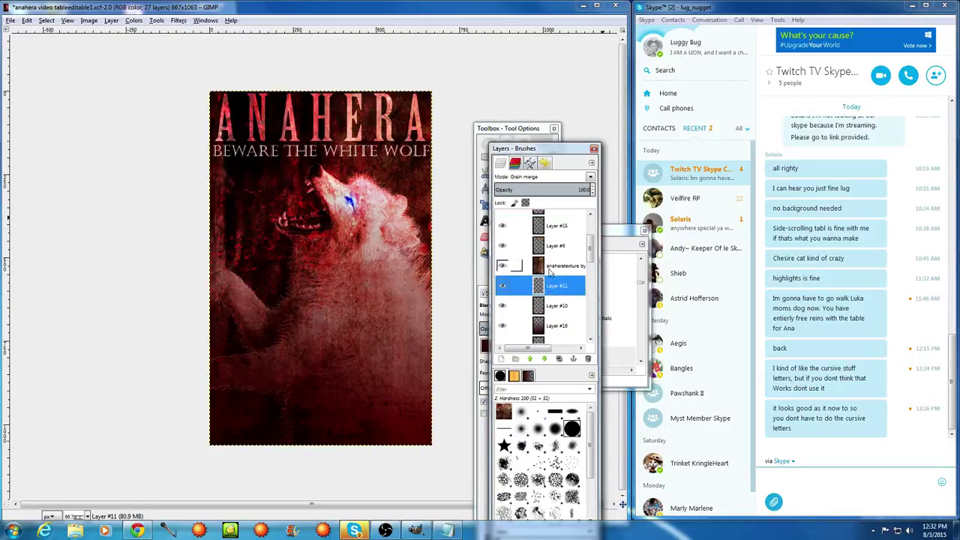
Delete Layer #15
mouse_move(552, 232)
left_mouse_down()
mouse_move(561, 287)
mouse_move(554, 234)
left_mouse_up()
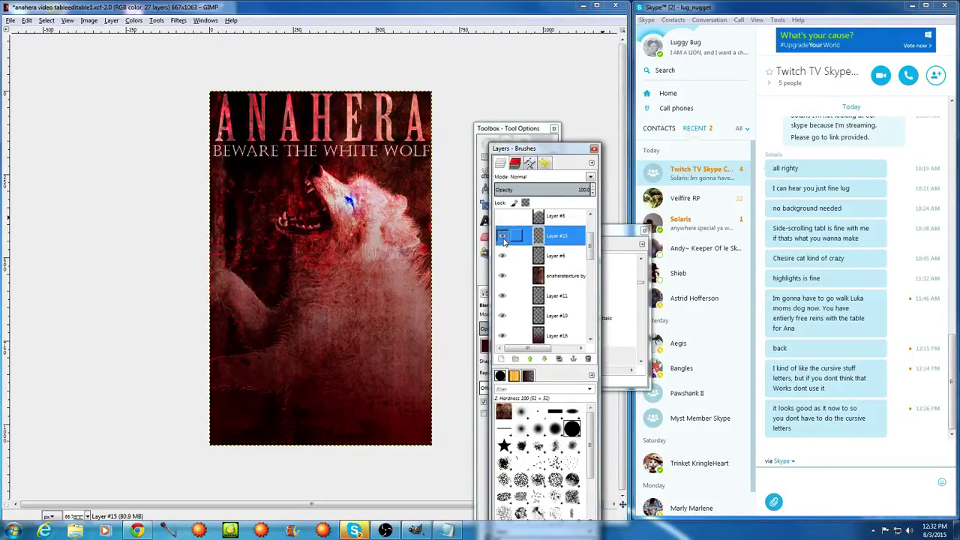
right_click(551, 240)
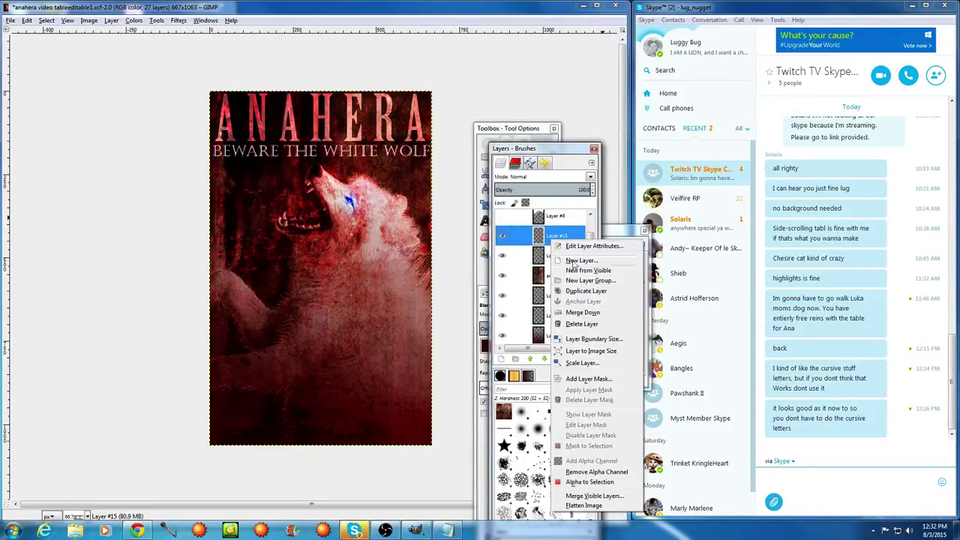
left_click(481, 402)
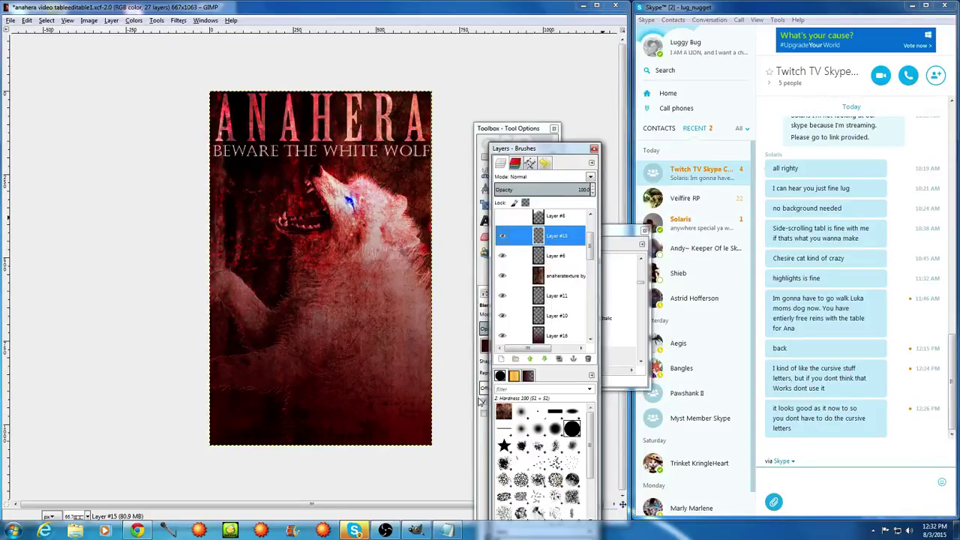
left_click(588, 359)
Toggle Layer #6 off and on to check its effect, and move it below the anaheratexture layer
left_click(501, 237)
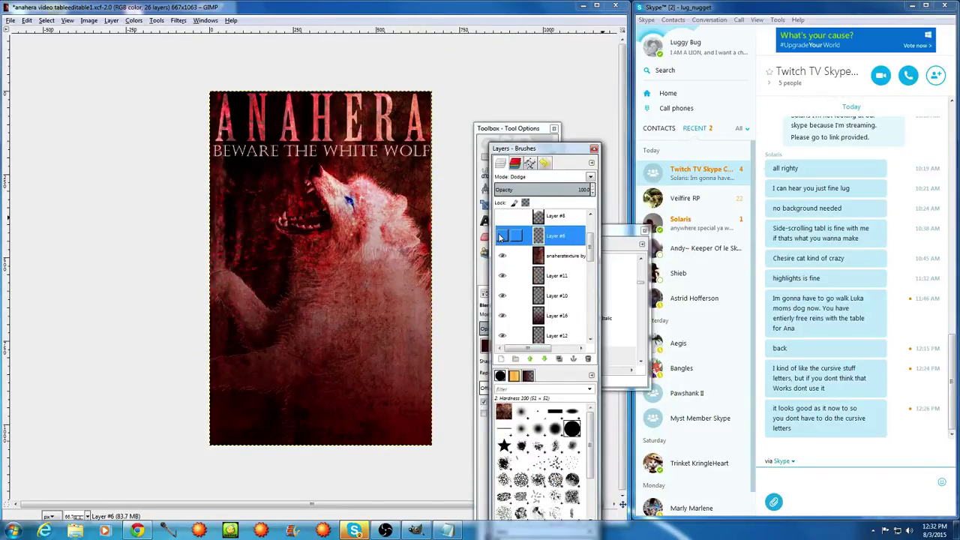
left_click(502, 236)
left_click_drag(565, 243, 567, 270)
Compare the artwork with the gradient Layer #16 hidden and shown
scroll(546, 262, "up", 1)
scroll(545, 262, "up", 1)
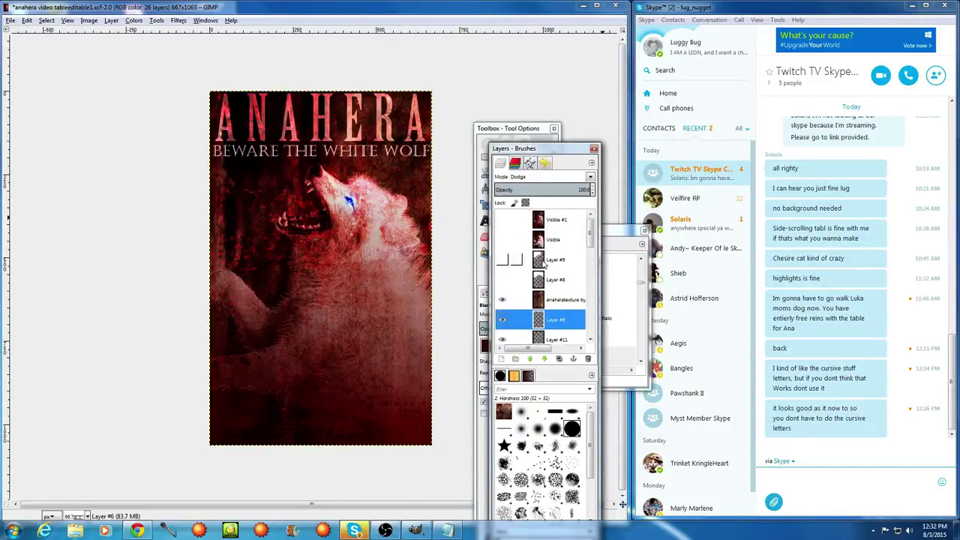
scroll(546, 262, "down", 4)
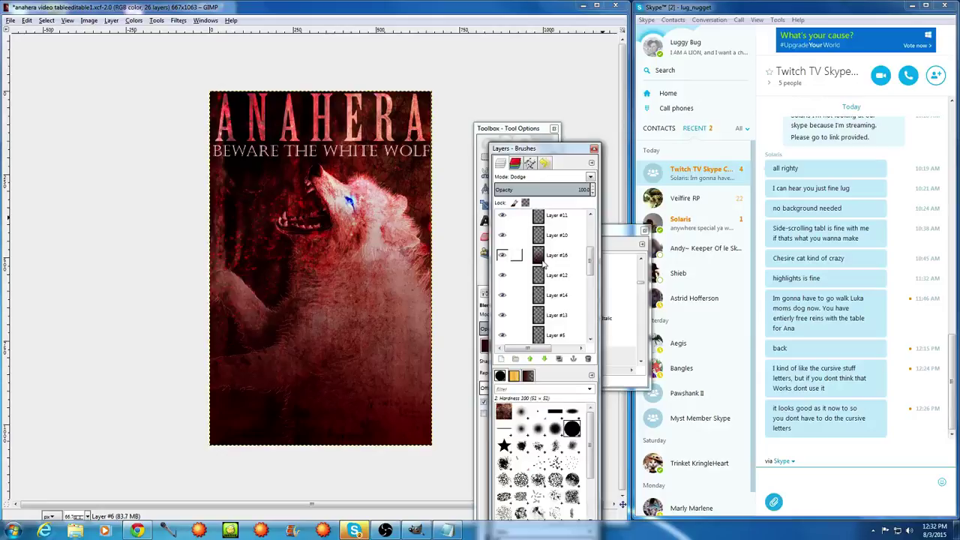
scroll(544, 269, "down", 1)
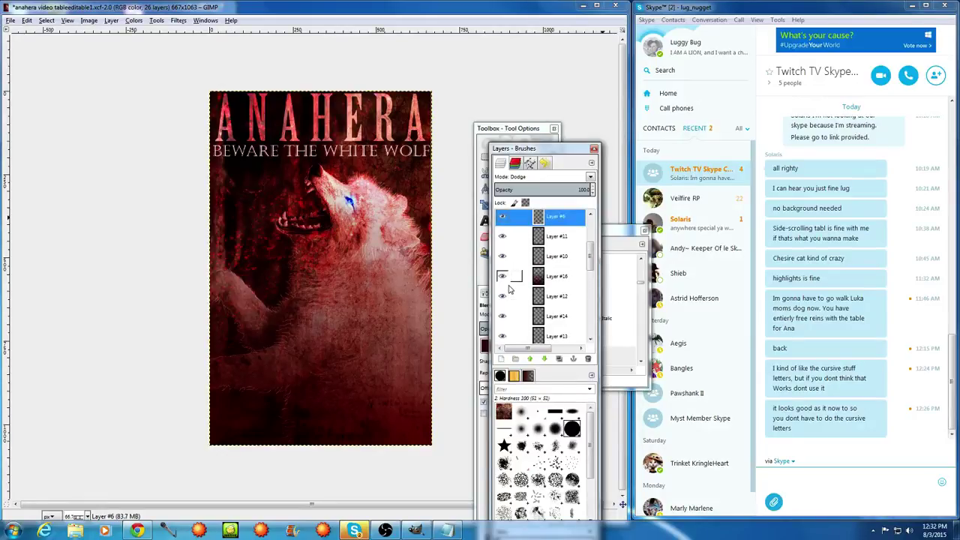
left_click(502, 276)
left_click(502, 276)
left_click(502, 276)
left_click(502, 276)
Try Layer #16 above Layer #11 and between Layers #11 and #10, and return it to below Layer #10
mouse_move(540, 278)
left_mouse_down()
mouse_move(543, 210)
mouse_move(541, 297)
left_mouse_up()
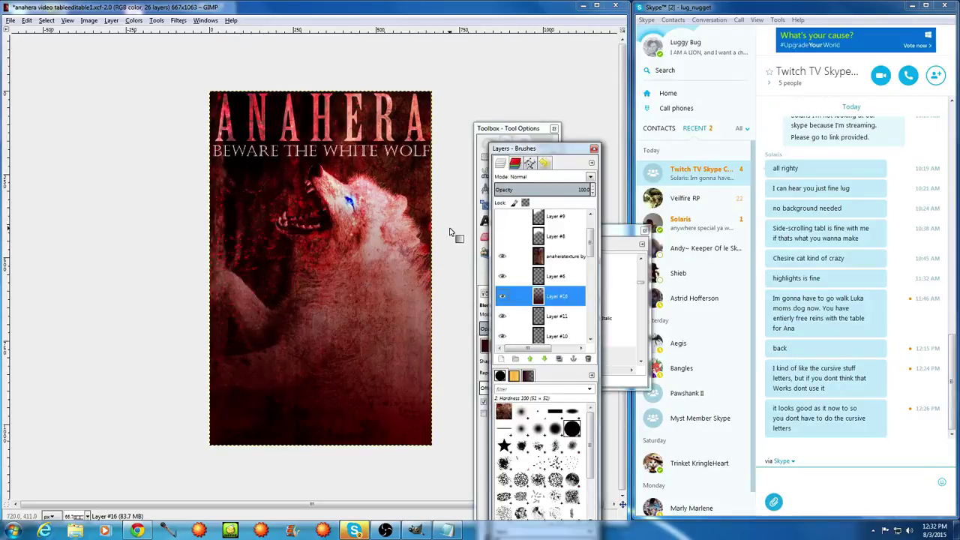
left_click_drag(548, 299, 548, 319)
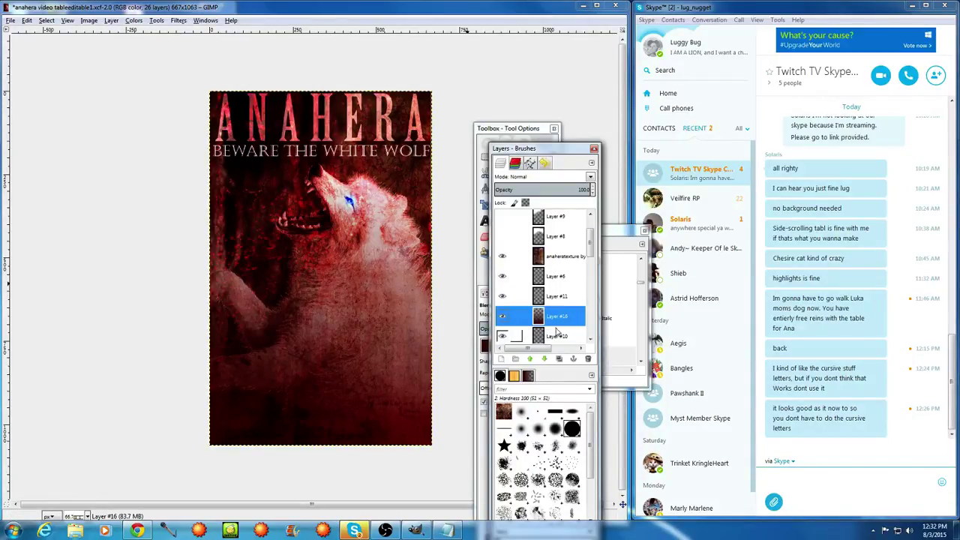
mouse_move(558, 321)
left_mouse_down()
mouse_move(558, 334)
mouse_move(557, 313)
left_mouse_up()
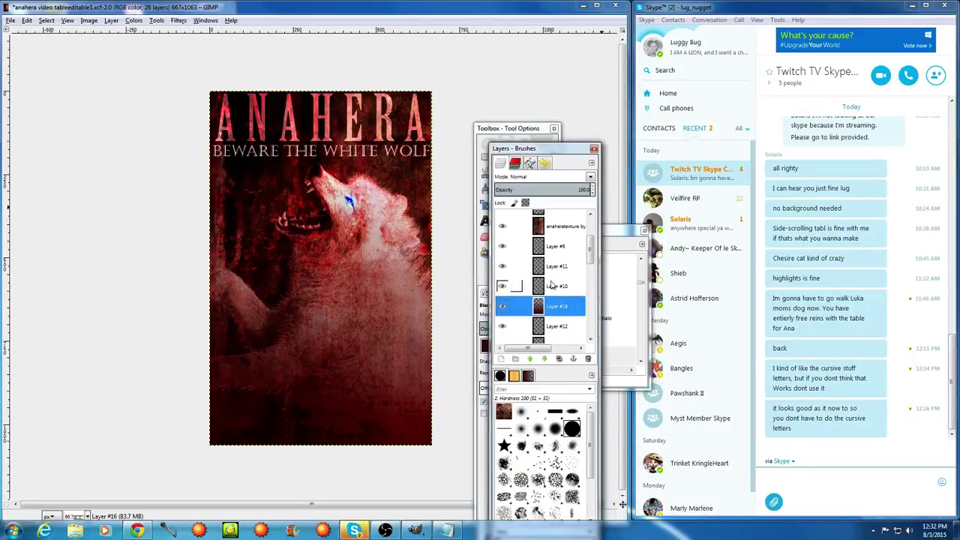
Add a new transparent layer directly above Layer #10
left_click(552, 284)
right_click(552, 284)
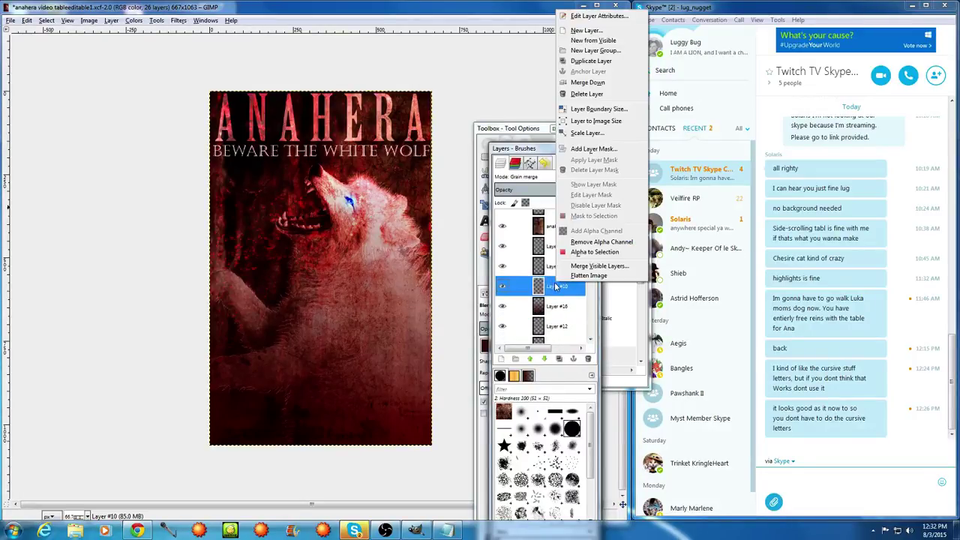
left_click(578, 30)
left_click(138, 220)
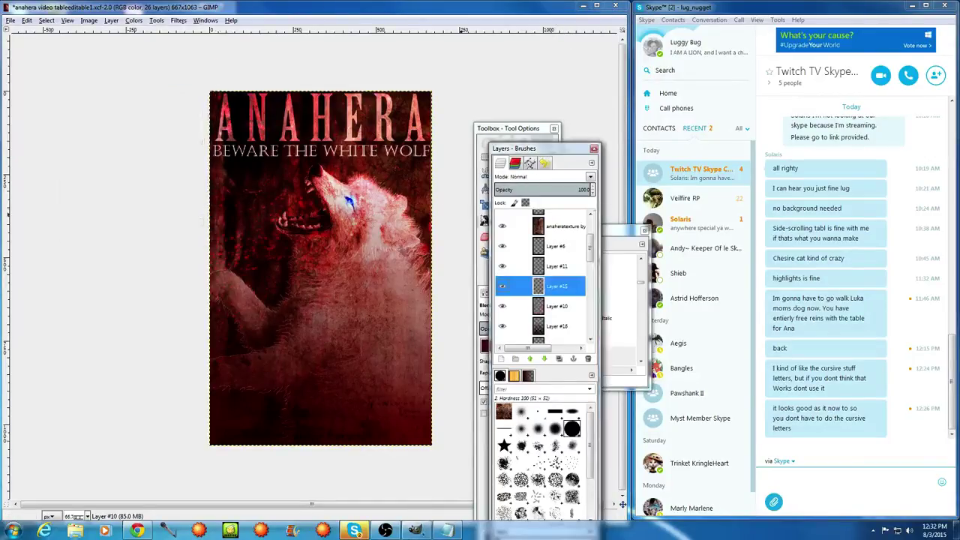
Try a short downward linear blend of the dark red to transparent near the image's bottom edge, and undo it
left_click(525, 129)
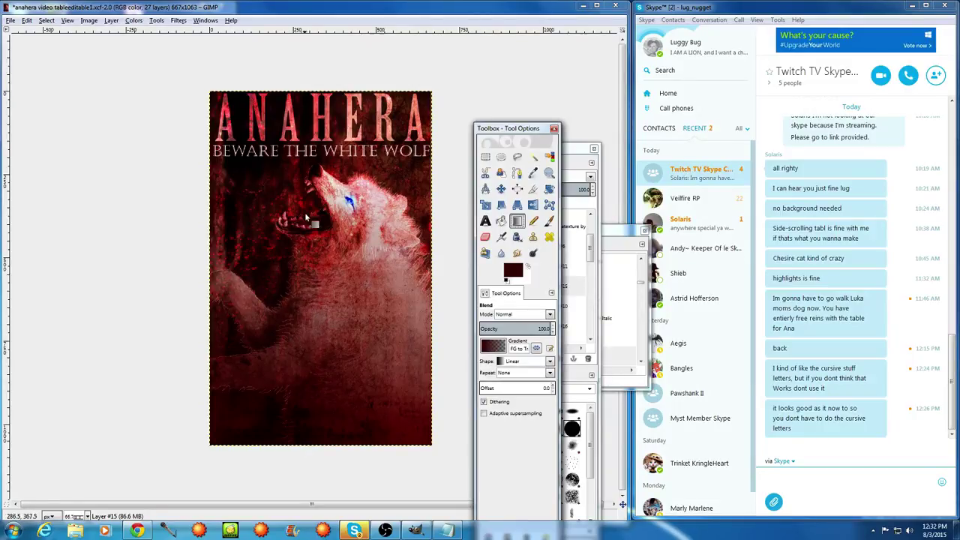
left_click_drag(297, 369, 298, 438)
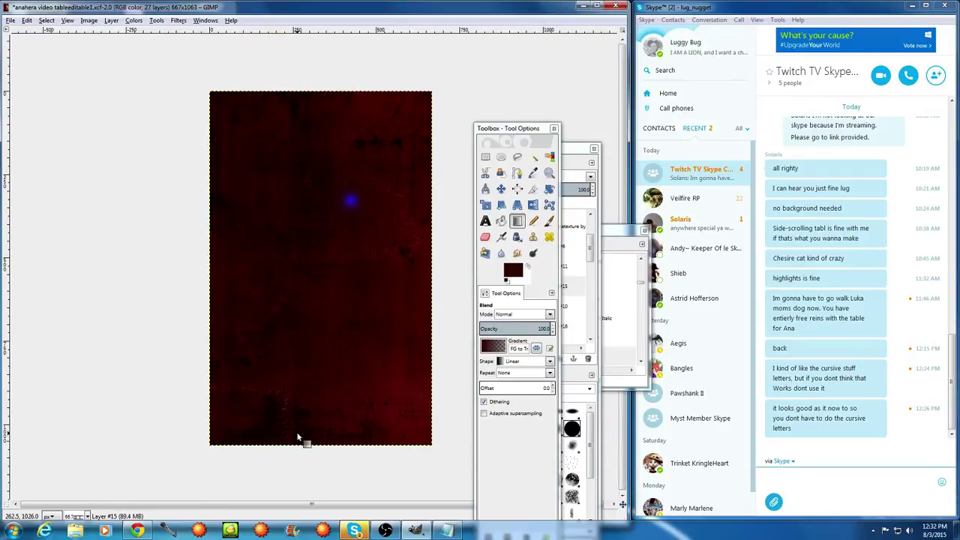
key("ctrl+z")
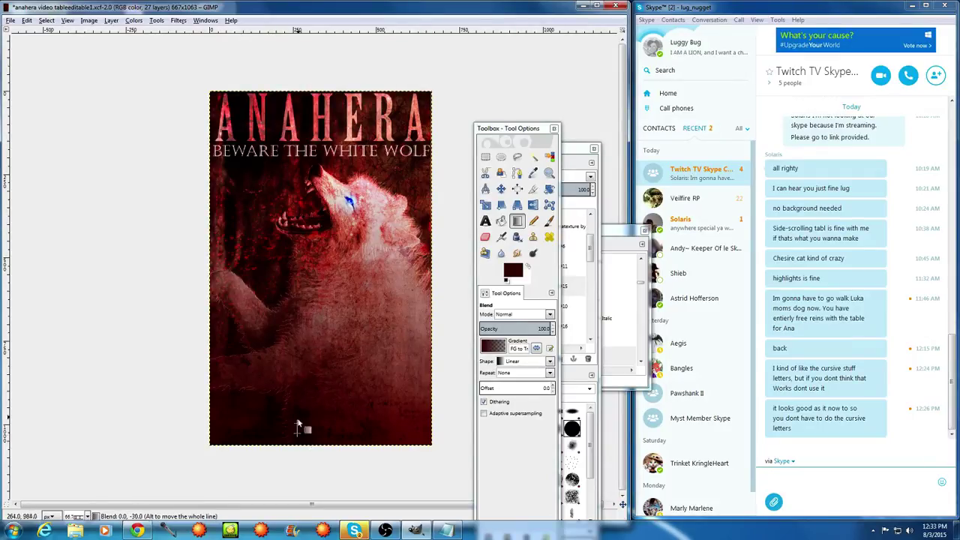
Blend the dark red to transparent on Layer #15, running upward from near the image's bottom edge
left_click_drag(297, 435, 299, 373)
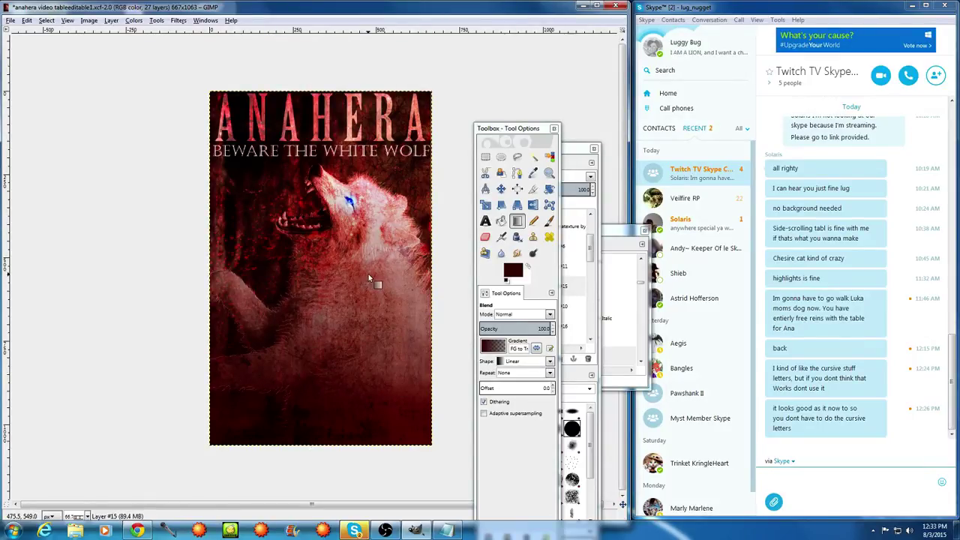
Compare the artwork with Layer #16 hidden and shown while the new blend on Layer #15 is in place
left_click(568, 156)
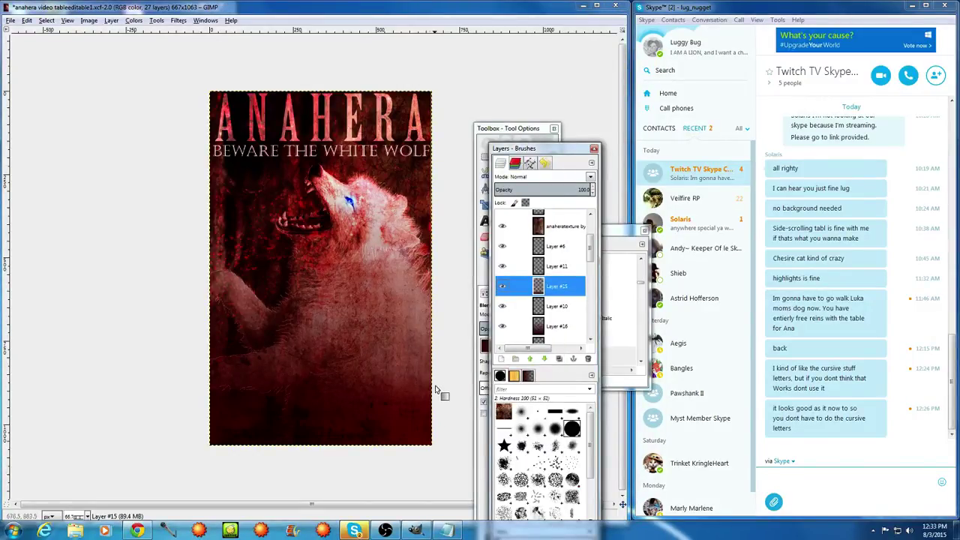
left_click(502, 247)
scroll(554, 298, "up", 3)
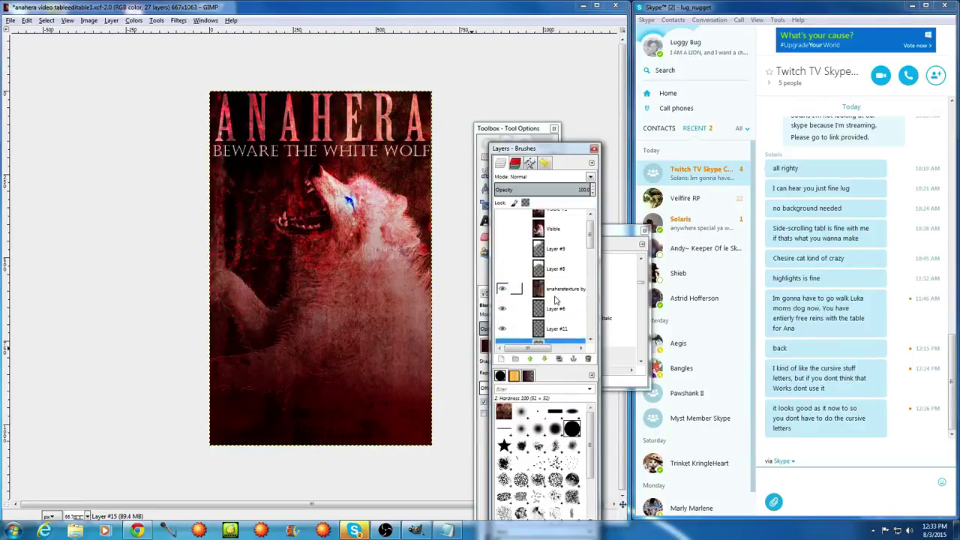
scroll(510, 255, "down", 5)
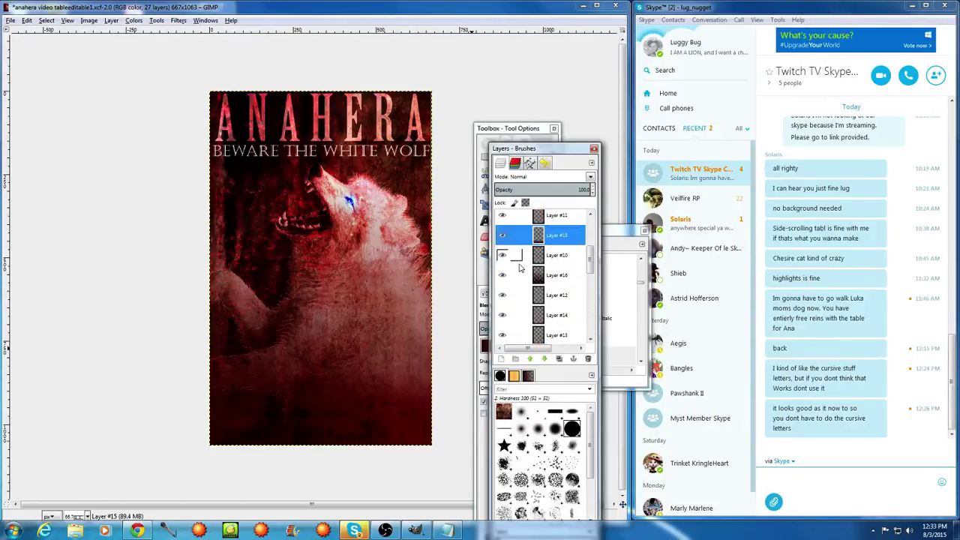
left_click(501, 276)
left_click(501, 276)
left_click(500, 276)
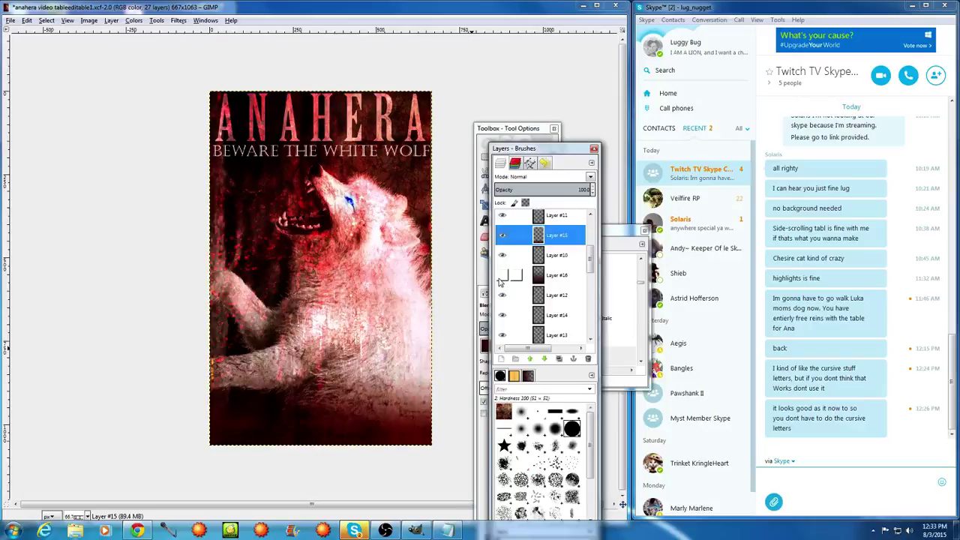
left_click(501, 276)
left_click(501, 276)
left_click(501, 276)
left_click(501, 276)
left_click(501, 275)
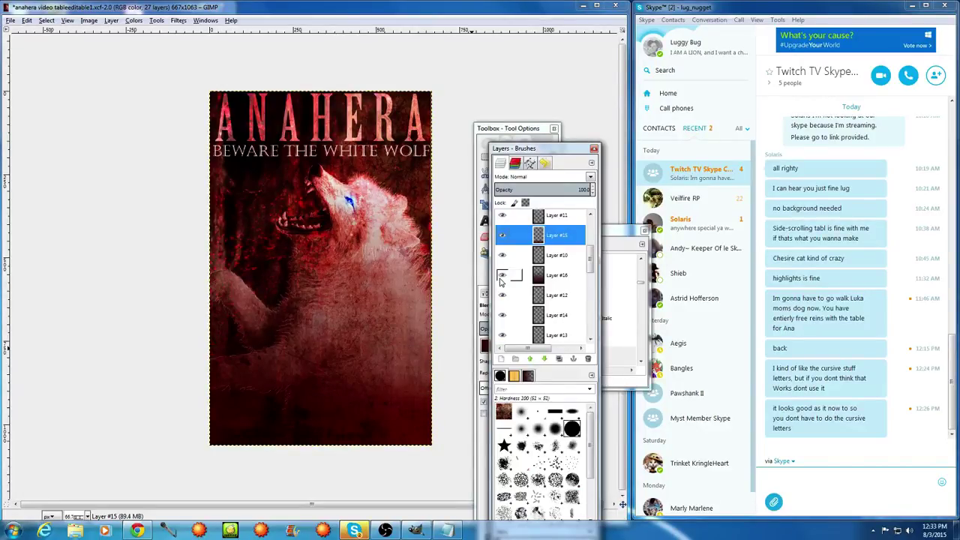
left_click(501, 276)
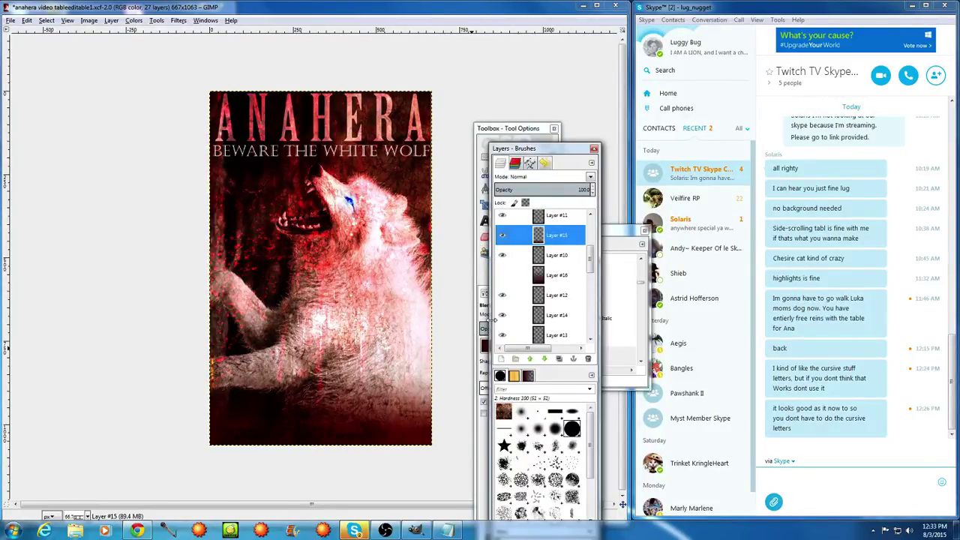
Undo the new blend, the layer added above Layer #10 and the last reorderings of Layer #16
key("ctrl+z")
key("ctrl+z")
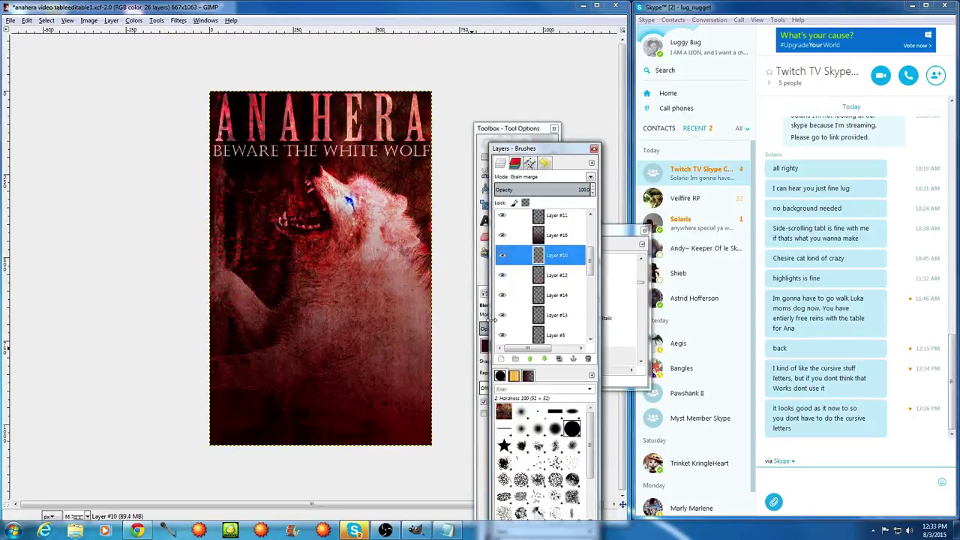
key("ctrl+z")
scroll(565, 264, "up", 4)
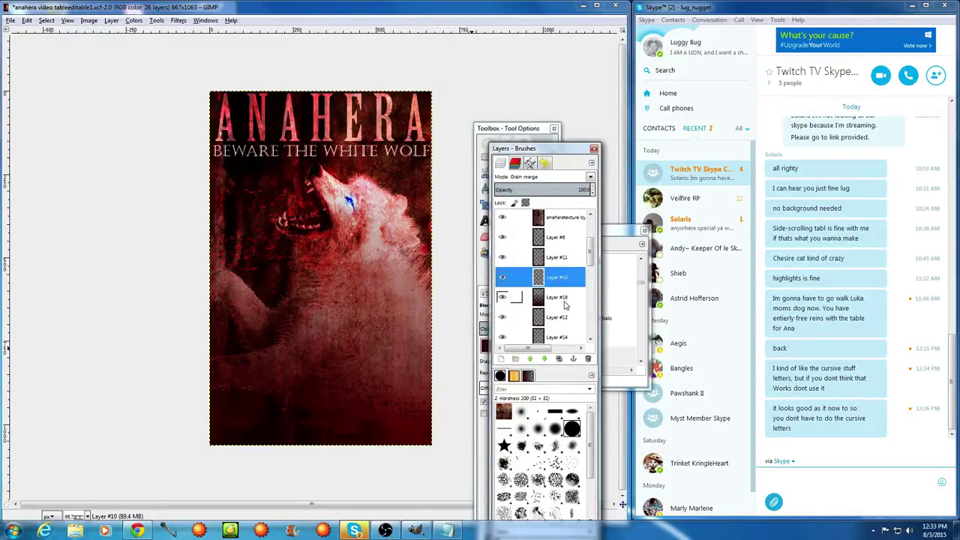
Undo further back through the earlier layer reordering and dark red gradient edits, with Layer #15 directly above Layer #11
key("ctrl+z")
key("ctrl+z")
key("ctrl+z")
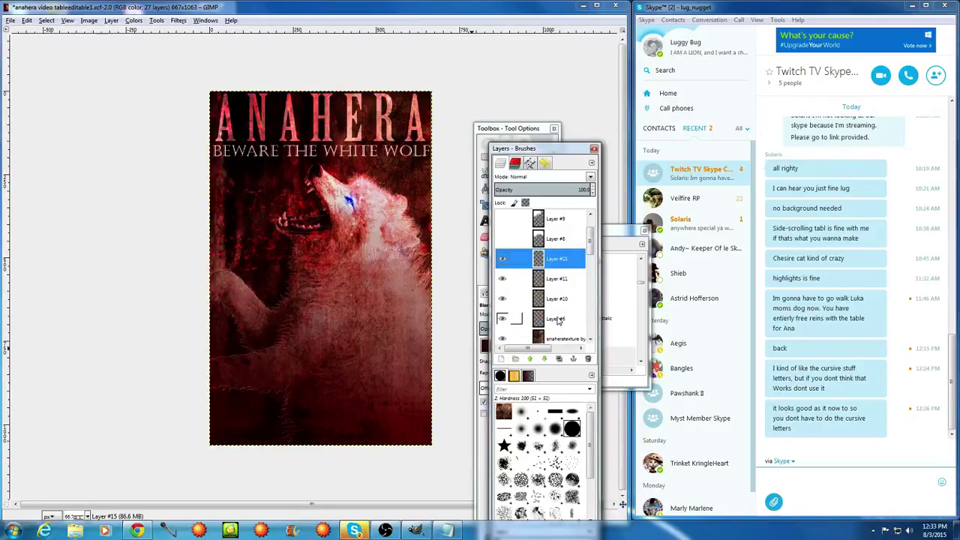
key("ctrl+z")
key("ctrl+z")
key("ctrl+z")
key("ctrl+z")
key("ctrl+z")
key("ctrl+z")
key("ctrl+z")
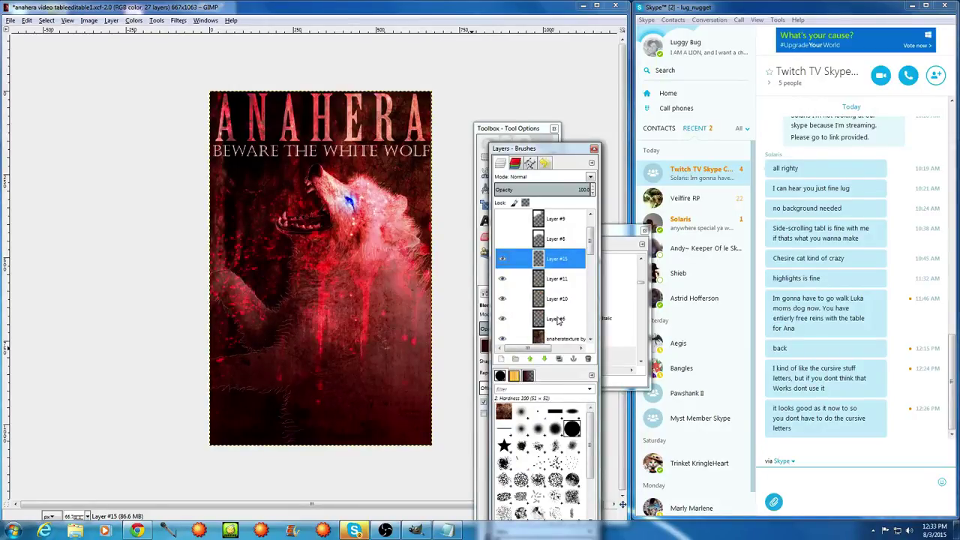